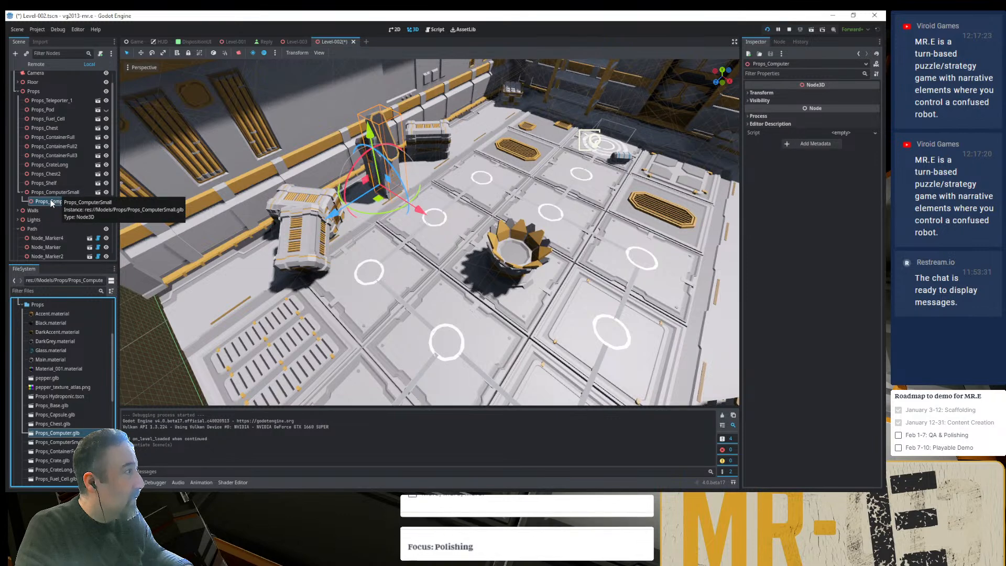
- Move Props_Computer out of Props_ComputerSmall to sit directly under Props, and delete the Props_ComputerSmall node
{"action": "left_click_drag", "start_coordinate": [50, 199], "coordinate": [52, 192]}
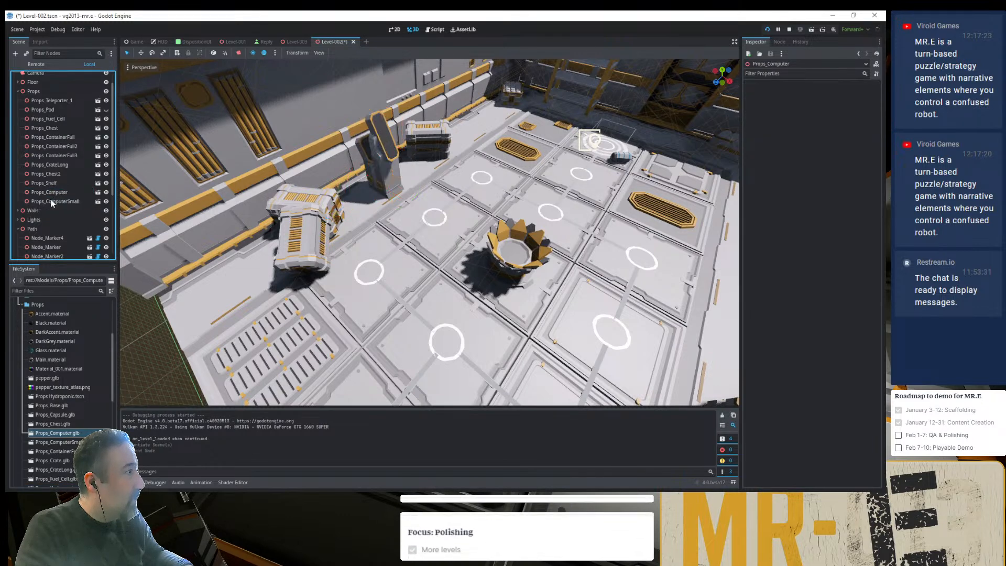
{"action": "left_click", "coordinate": [50, 200]}
{"action": "key", "text": "Delete"}
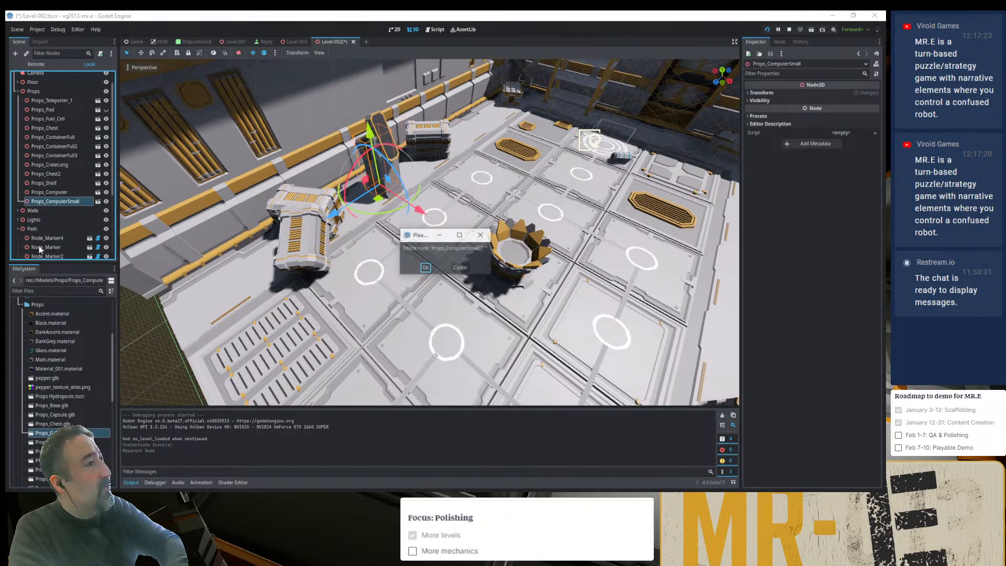
{"action": "key", "text": "Return"}
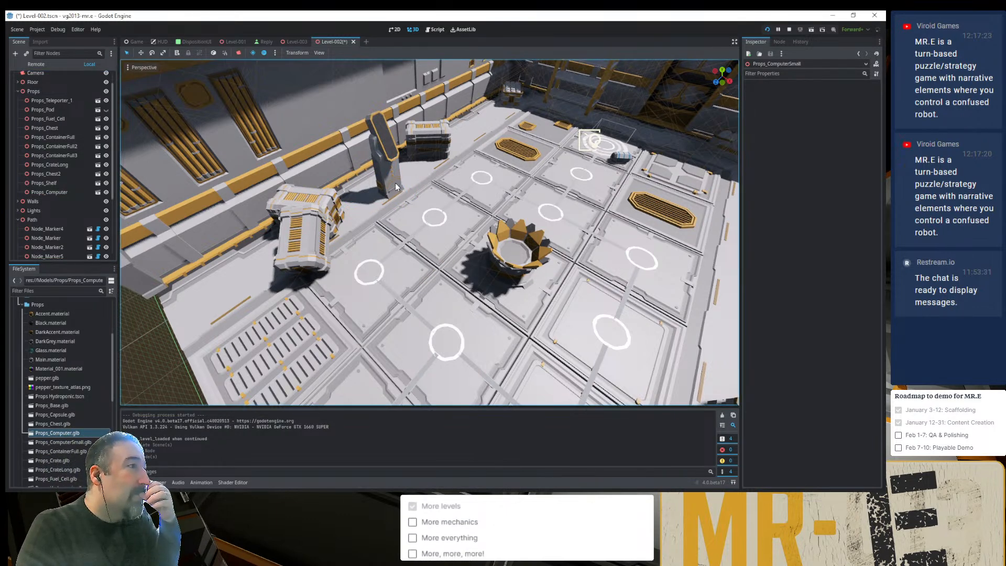
- Try to shift the computer prop along its X axis toward the side wall, and undo the move
{"action": "left_click", "coordinate": [388, 149]}
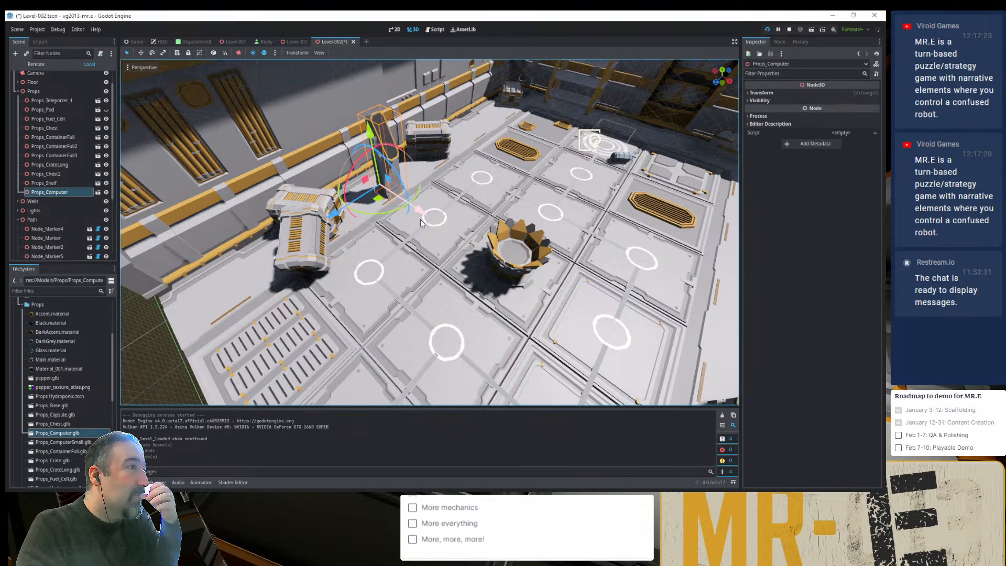
{"action": "left_click", "coordinate": [763, 92]}
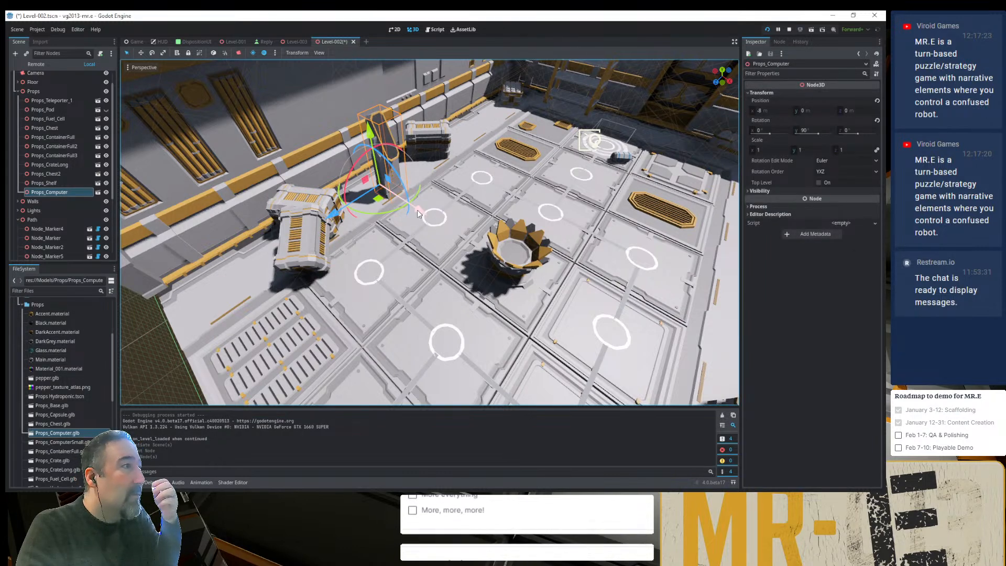
{"action": "left_click_drag", "start_coordinate": [413, 212], "coordinate": [412, 209]}
{"action": "key", "text": "ctrl+z"}
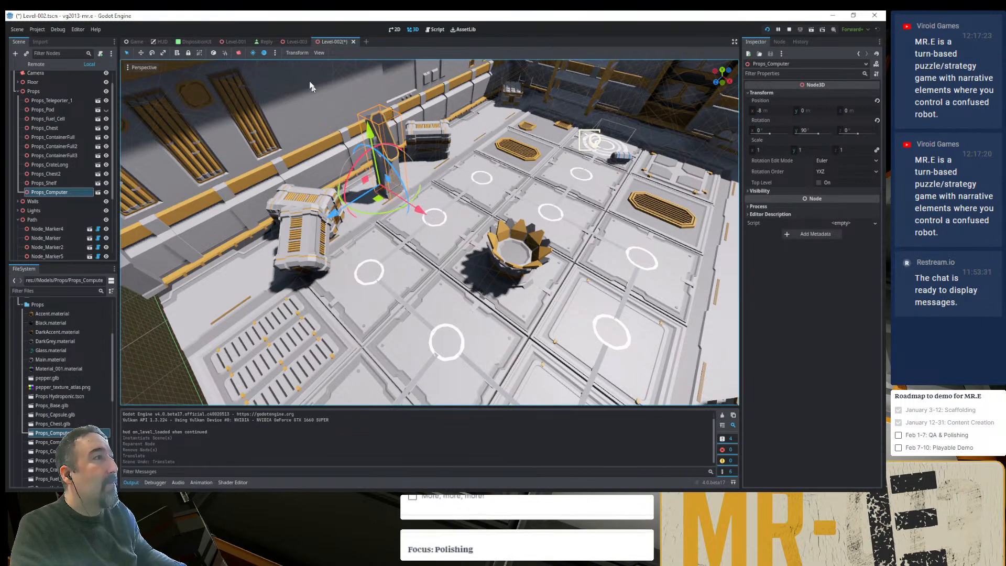
- Check the snap settings and try again to move the computer prop toward the wall
{"action": "left_click", "coordinate": [297, 52]}
{"action": "left_click", "coordinate": [309, 86]}
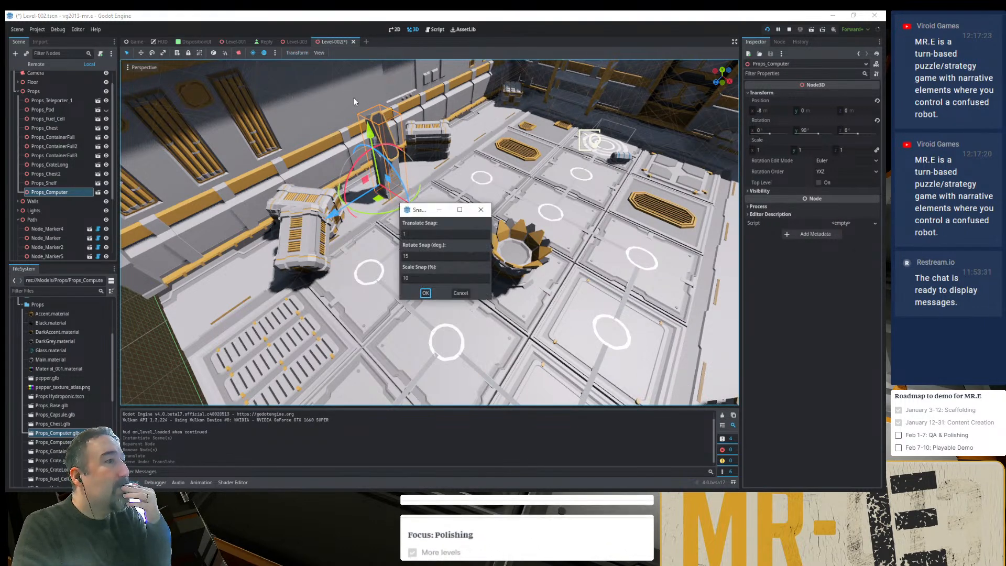
{"action": "left_click", "coordinate": [460, 293]}
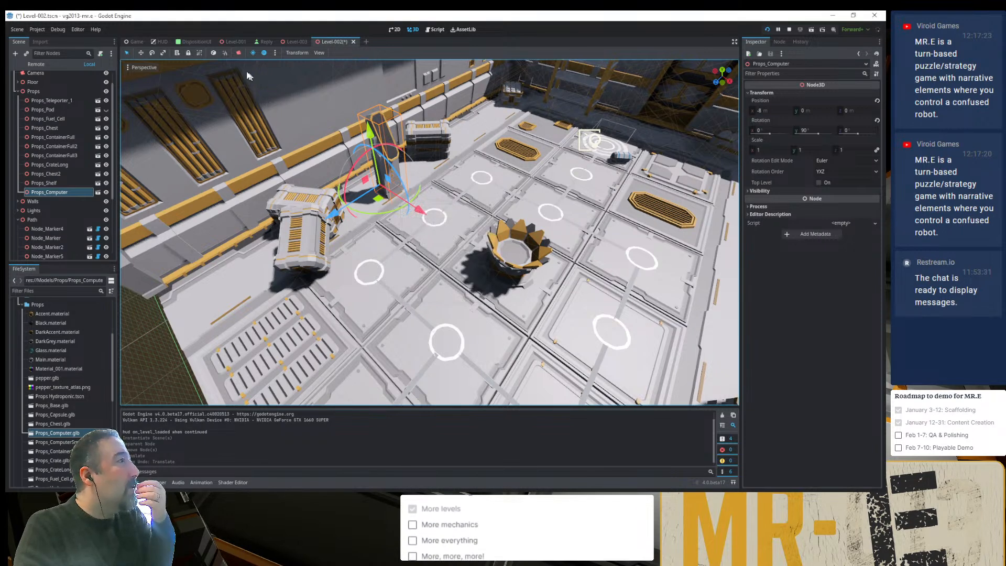
{"action": "left_click", "coordinate": [224, 53]}
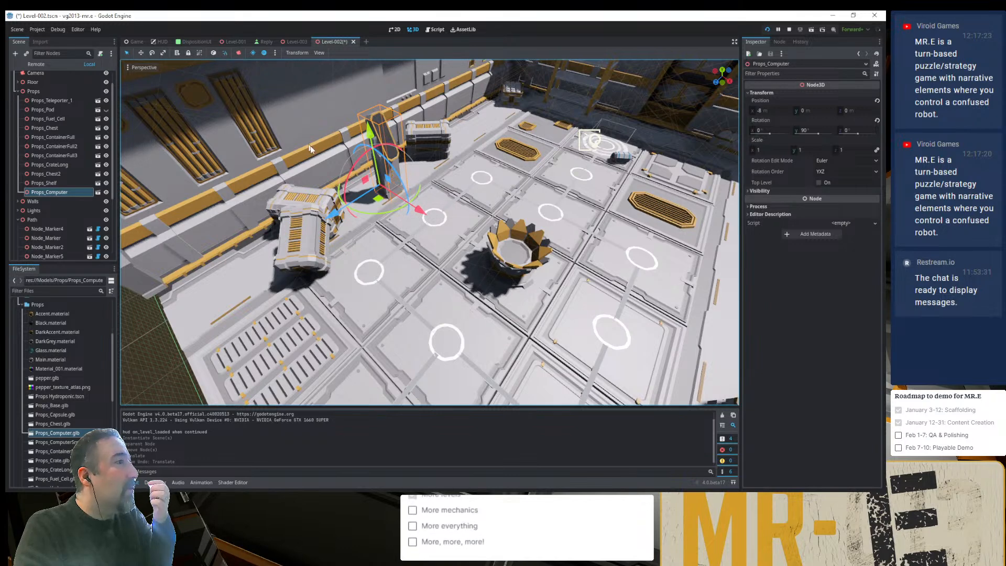
{"action": "mouse_move", "coordinate": [417, 210]}
{"action": "left_mouse_down"}
{"action": "mouse_move", "coordinate": [398, 199]}
{"action": "mouse_move", "coordinate": [406, 207]}
{"action": "left_mouse_up"}
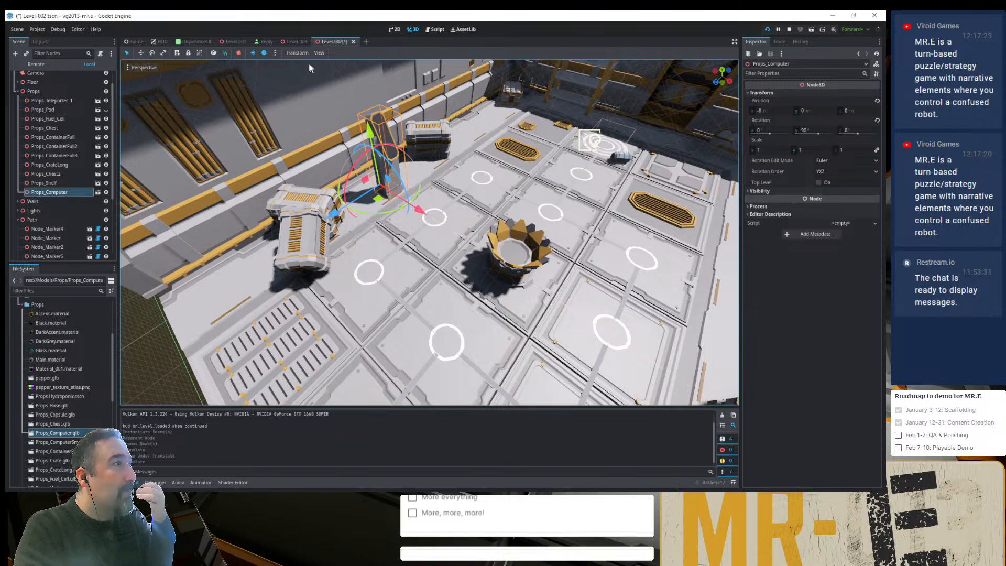
- Set a finer translate snap and move the computer prop toward the wall to X -8.5 m
{"action": "left_click", "coordinate": [297, 52]}
{"action": "left_click", "coordinate": [307, 84]}
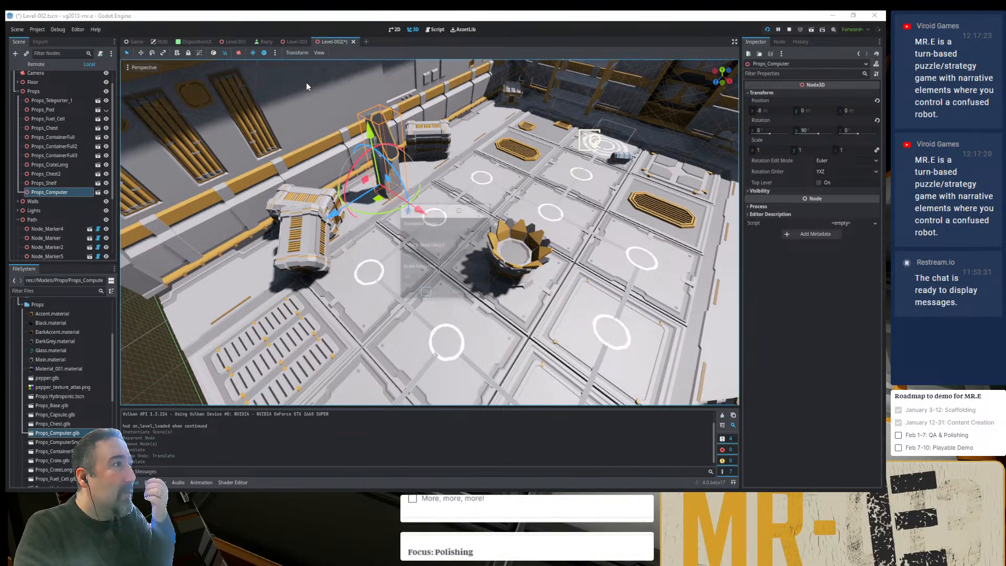
{"action": "double_click", "coordinate": [426, 234]}
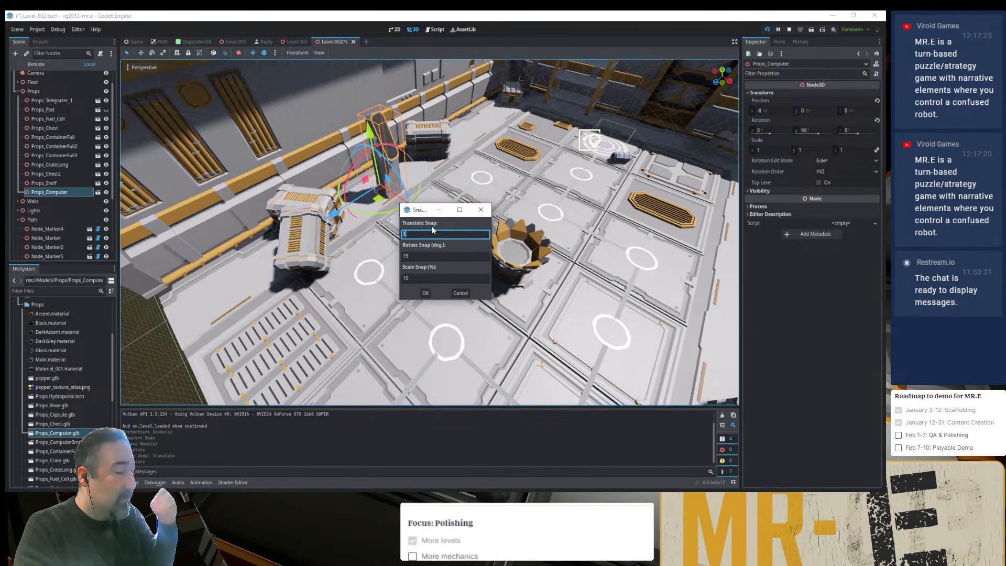
{"action": "left_click", "coordinate": [428, 295]}
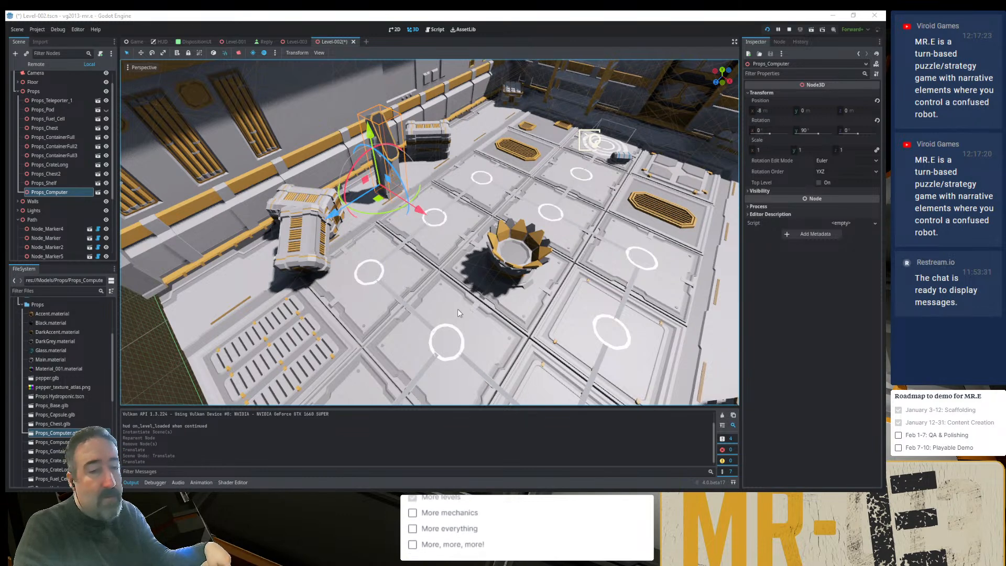
{"action": "left_click_drag", "start_coordinate": [420, 211], "coordinate": [401, 206]}
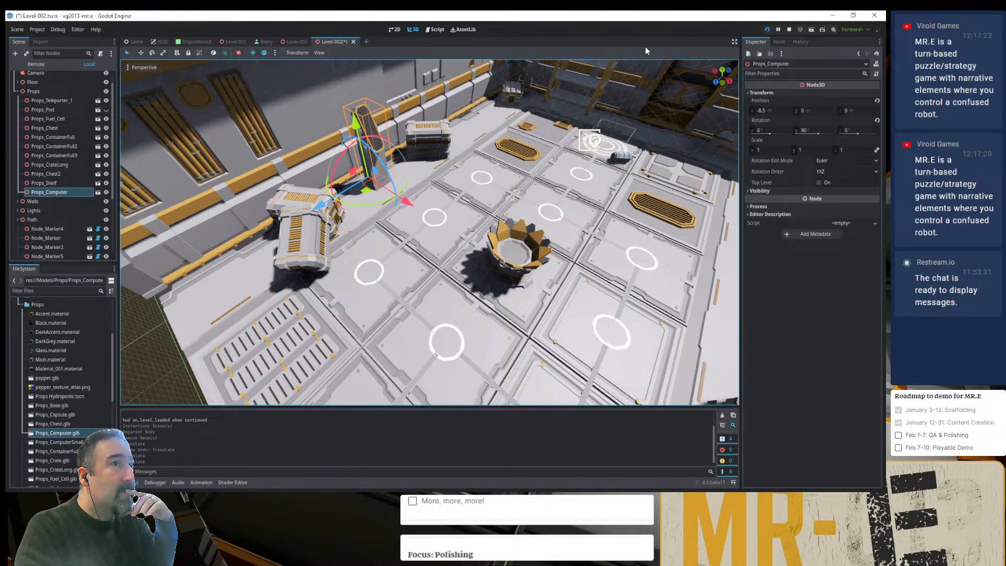
- Test-run the Level-002 scene and stop the debug session
{"action": "left_click", "coordinate": [811, 30]}
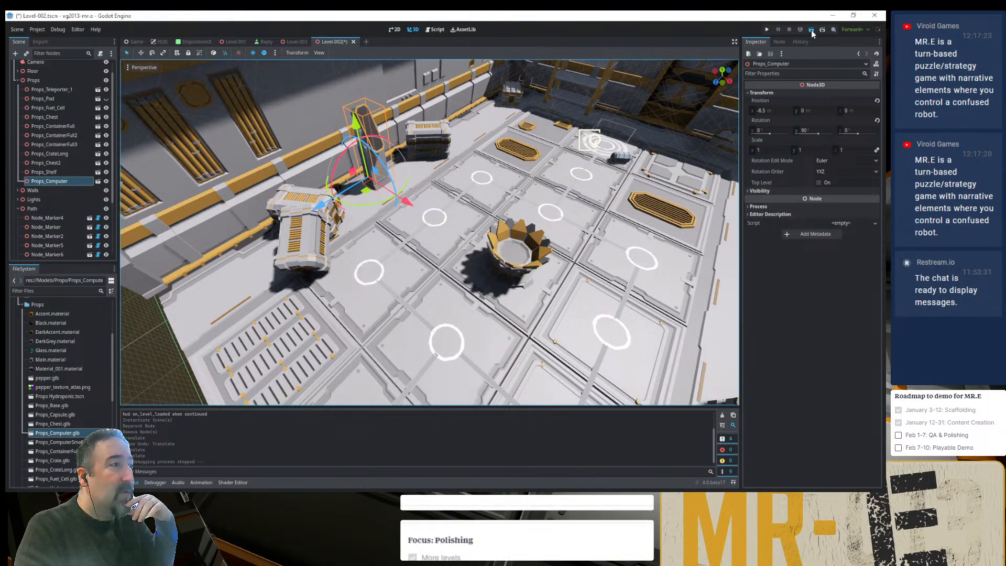
{"action": "left_click", "coordinate": [811, 30]}
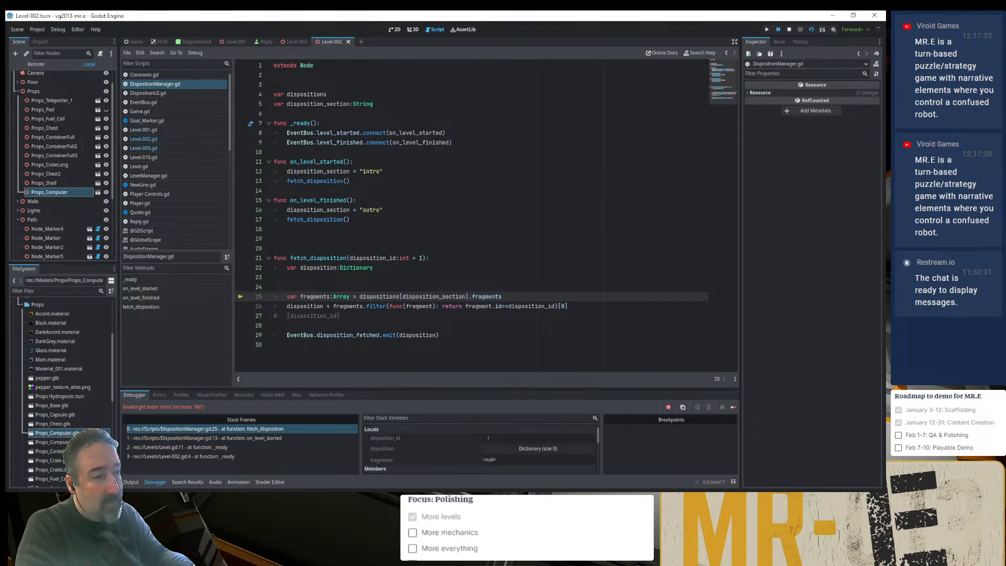
{"action": "key", "text": "alt+Tab"}
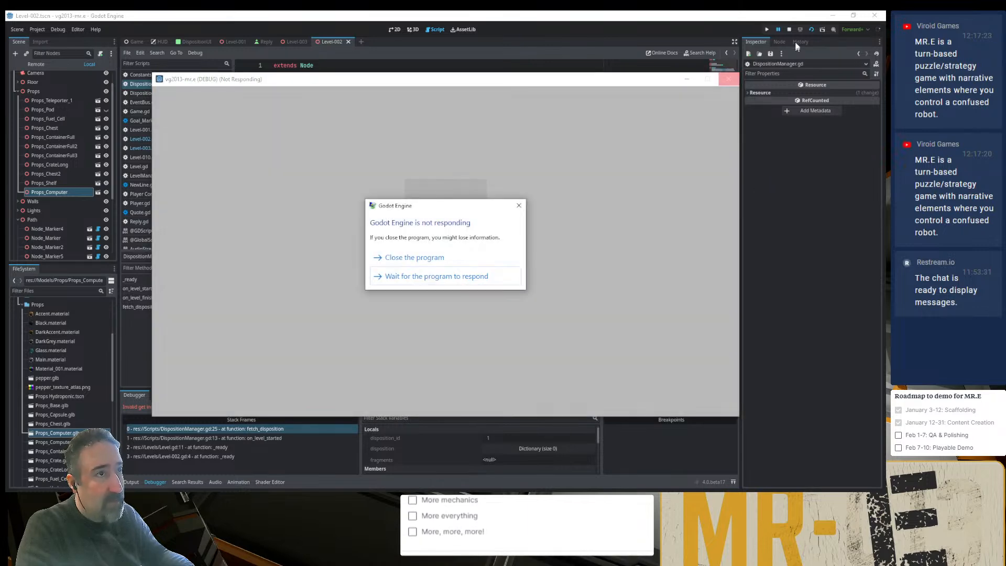
{"action": "left_click", "coordinate": [789, 30]}
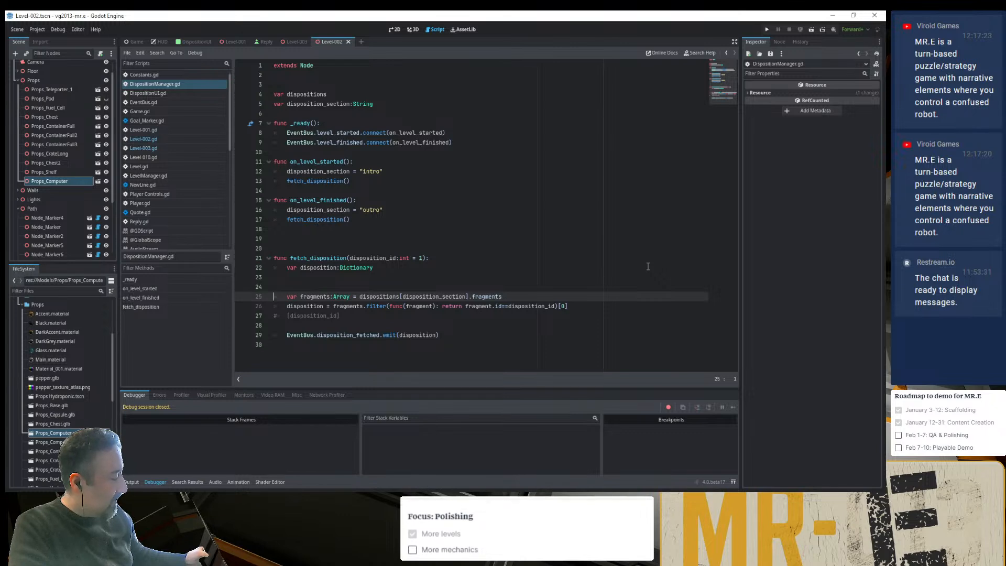
- Return to the 3D view of Level-002 and hide the VoxelGI gizmos in the viewport
{"action": "left_click", "coordinate": [407, 267]}
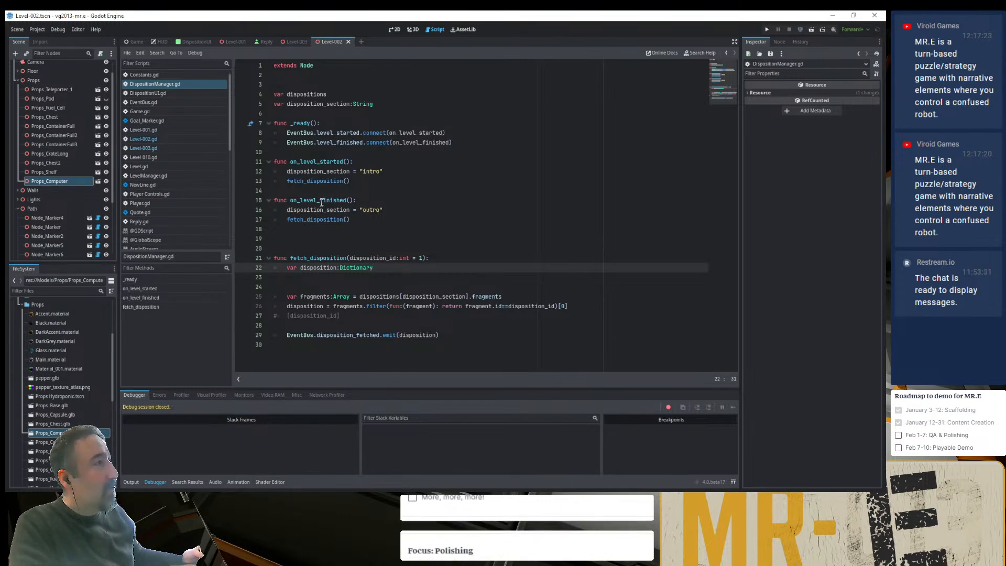
{"action": "left_click", "coordinate": [414, 30]}
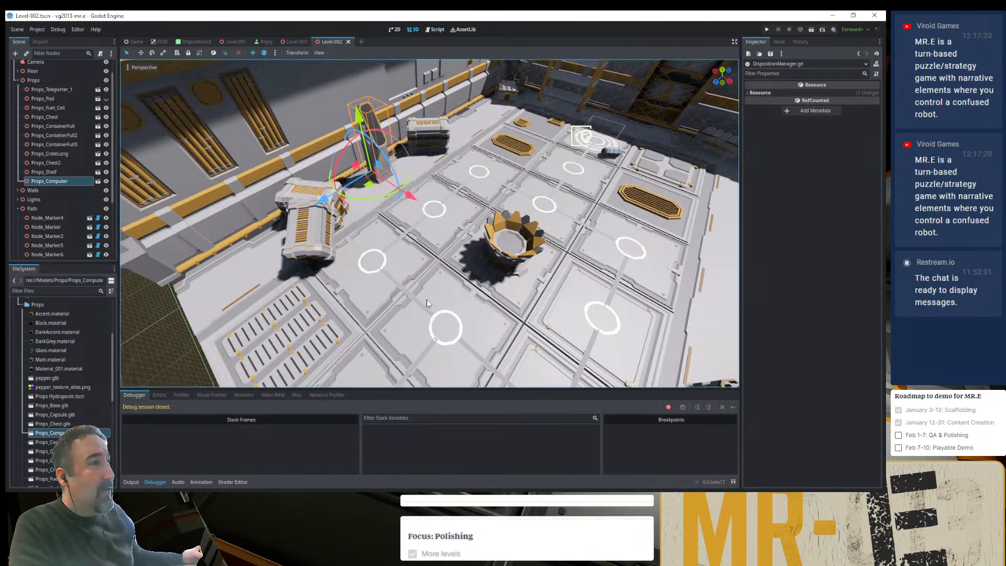
{"action": "scroll", "coordinate": [438, 294], "scroll_direction": "down", "scroll_amount": 6}
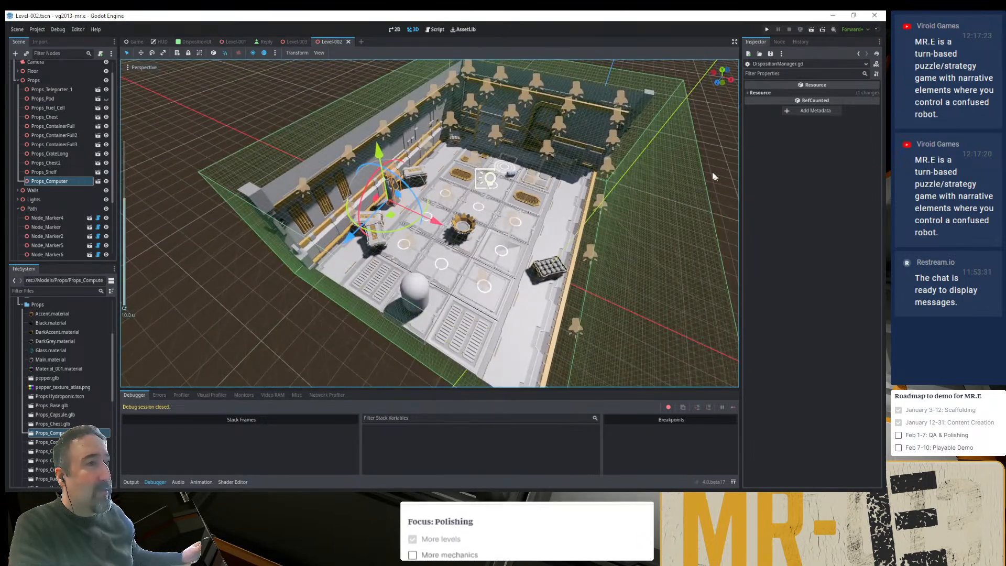
{"action": "left_click", "coordinate": [319, 53]}
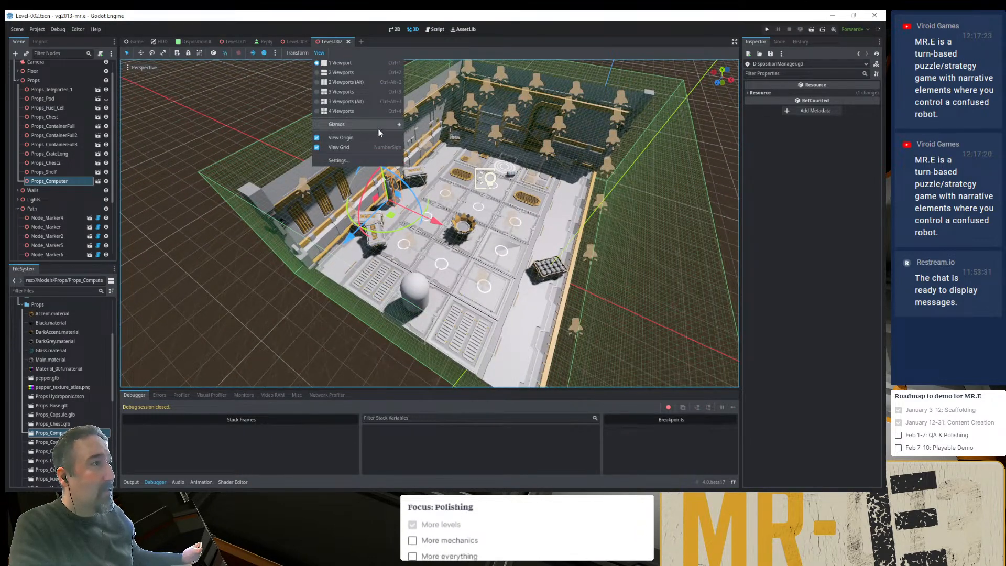
{"action": "mouse_move", "coordinate": [383, 125]}
{"action": "left_click", "coordinate": [441, 413]}
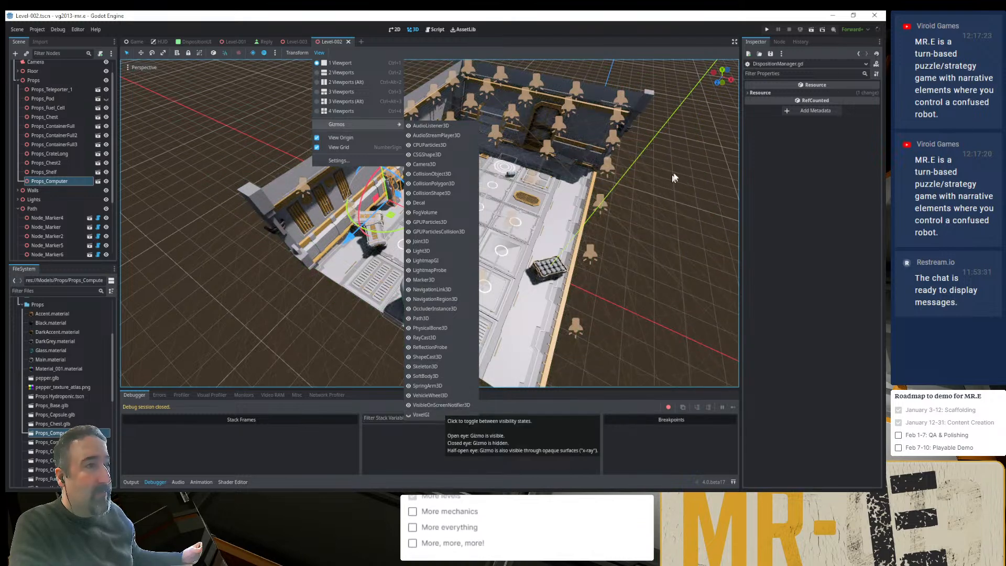
{"action": "left_click", "coordinate": [689, 150]}
- Deselect the computer prop, save the Level-002 scene and switch to the Level-003 scene
{"action": "middle_click_drag", "start_coordinate": [592, 278], "coordinate": [545, 231]}
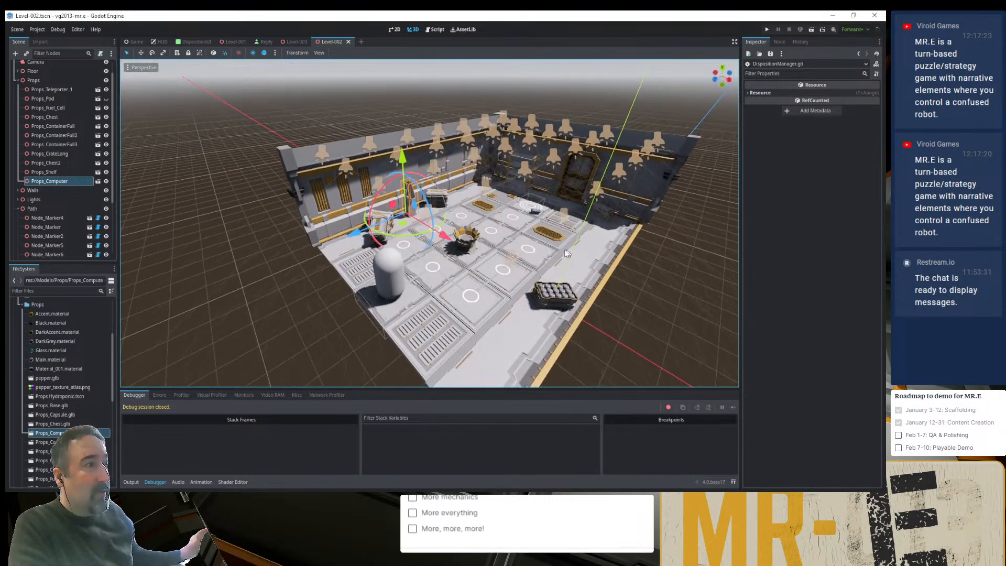
{"action": "left_click", "coordinate": [398, 99]}
{"action": "middle_click_drag", "start_coordinate": [451, 190], "coordinate": [439, 234]}
{"action": "scroll", "coordinate": [472, 206], "scroll_direction": "down", "scroll_amount": 10}
{"action": "scroll", "coordinate": [439, 234], "scroll_direction": "up", "scroll_amount": 15}
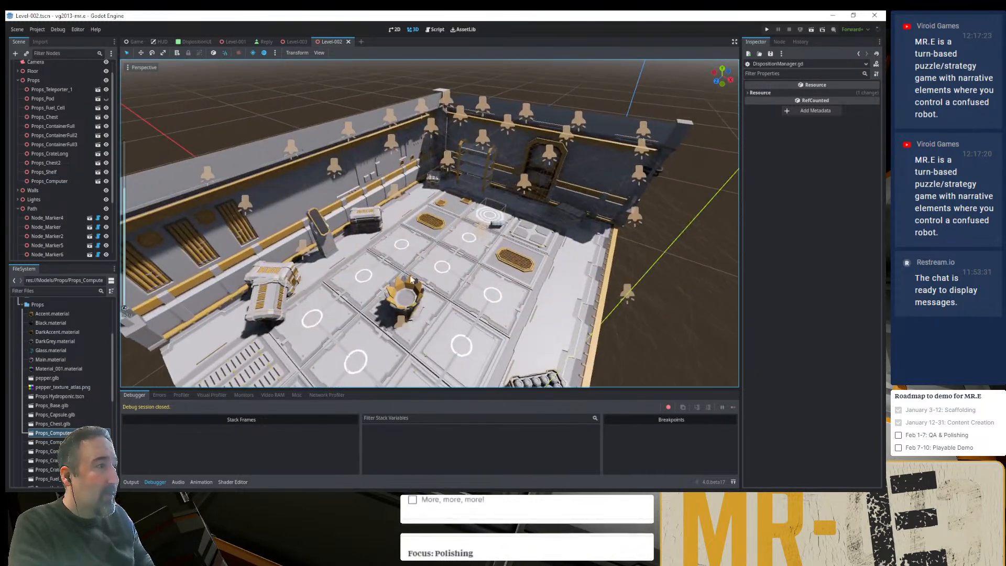
{"action": "middle_click_drag", "start_coordinate": [426, 186], "coordinate": [426, 166], "text": "shift"}
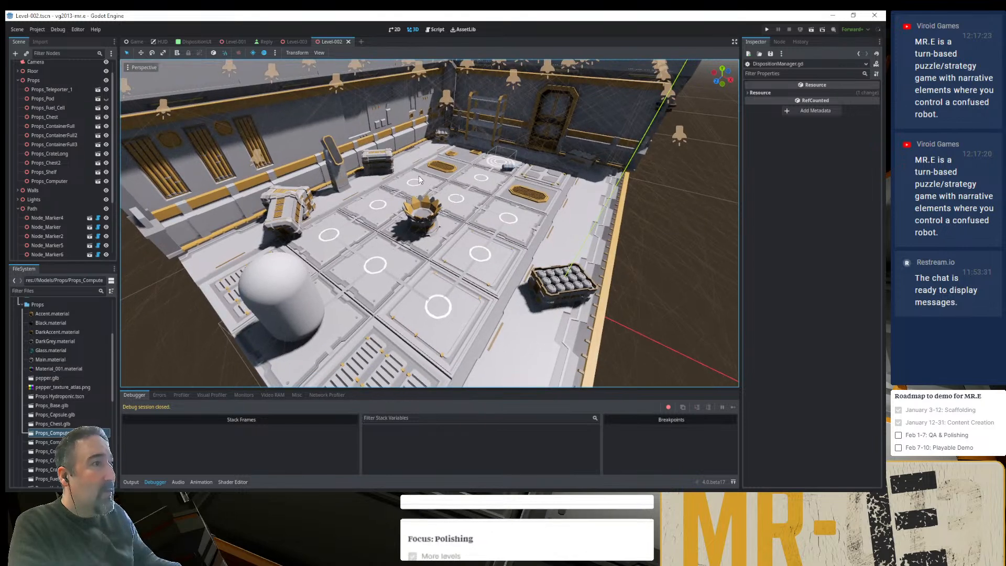
{"action": "key", "text": "ctrl+s"}
{"action": "left_click", "coordinate": [292, 42]}
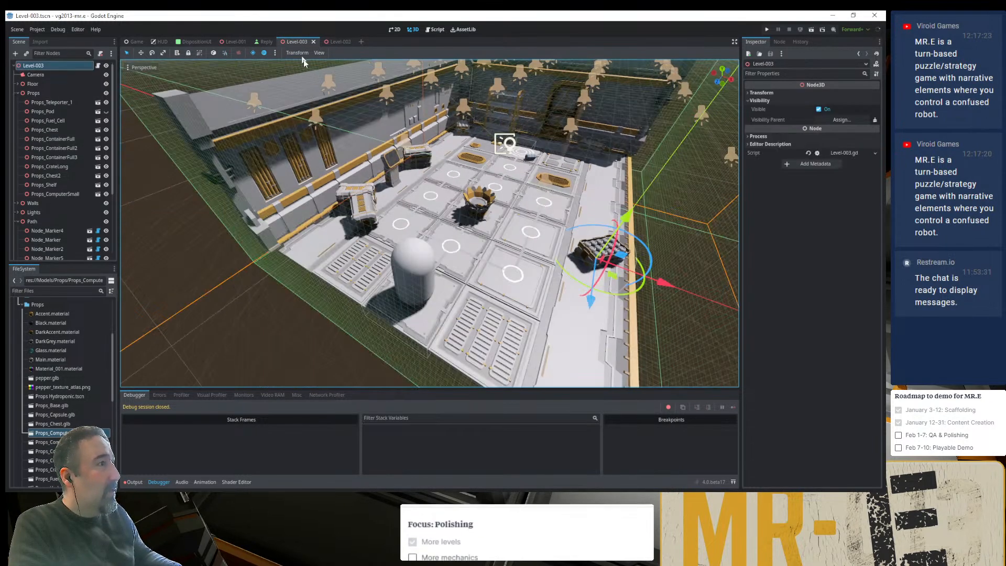
- Add a MeshInstance3D node as a child of Props_ComputerSmall in the Level-003 scene
{"action": "left_click", "coordinate": [396, 180]}
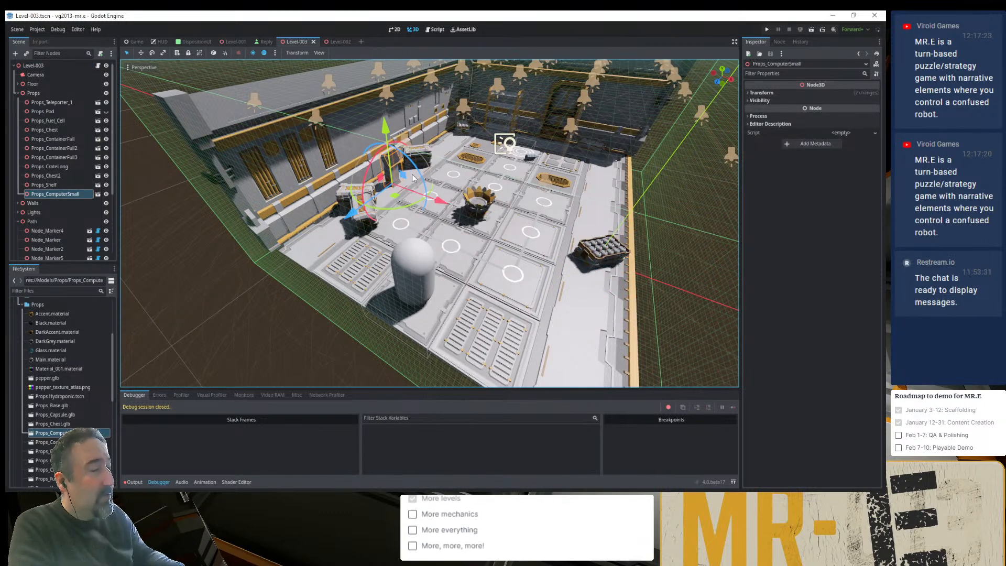
{"action": "middle_click_drag", "start_coordinate": [434, 181], "coordinate": [411, 193]}
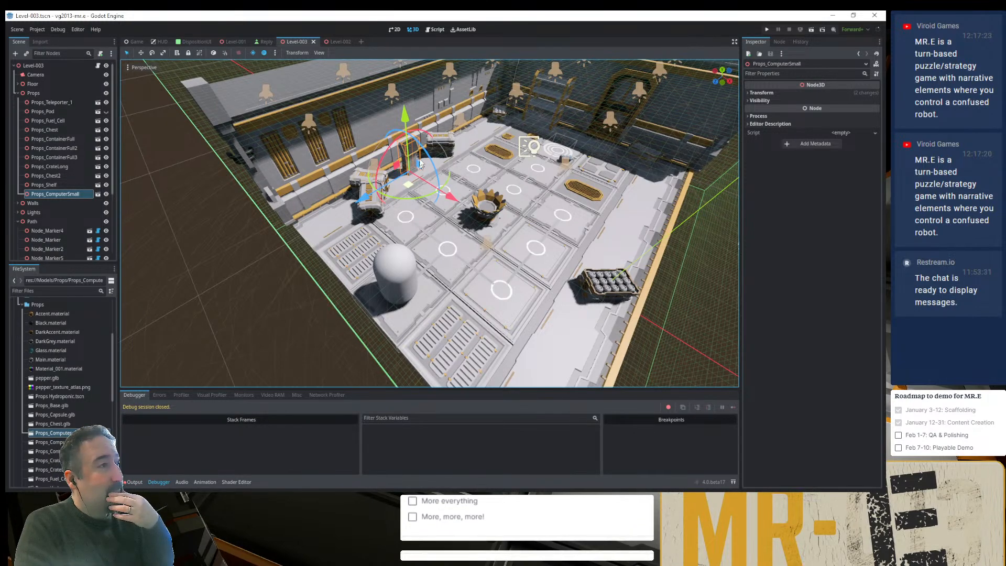
{"action": "scroll", "coordinate": [419, 178], "scroll_direction": "up", "scroll_amount": 4}
{"action": "scroll", "coordinate": [419, 141], "scroll_direction": "up", "scroll_amount": 7}
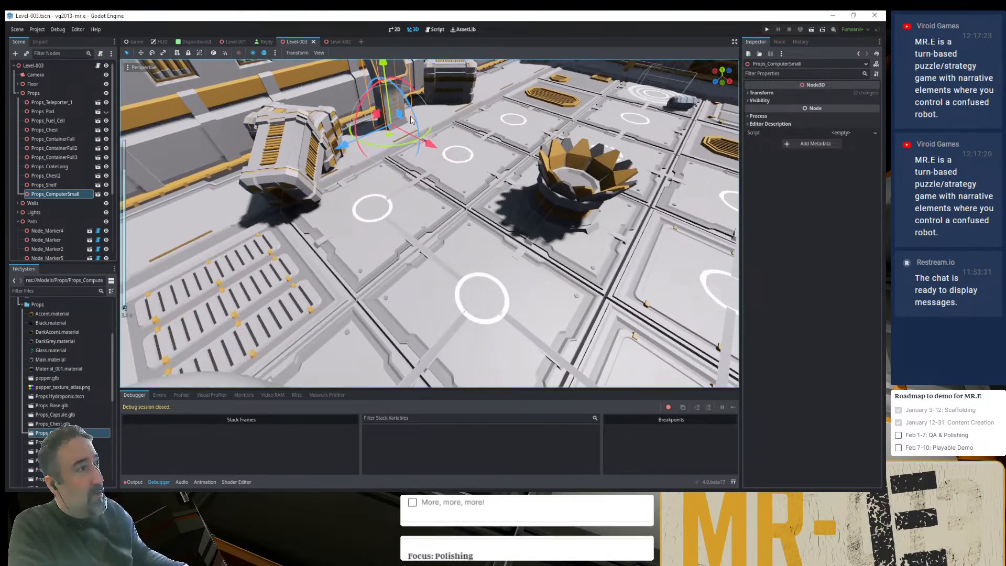
{"action": "middle_click_drag", "start_coordinate": [382, 201], "coordinate": [379, 331], "text": "shift"}
{"action": "scroll", "coordinate": [379, 331], "scroll_direction": "up", "scroll_amount": 4}
{"action": "middle_click_drag", "start_coordinate": [373, 282], "coordinate": [407, 325], "text": "shift"}
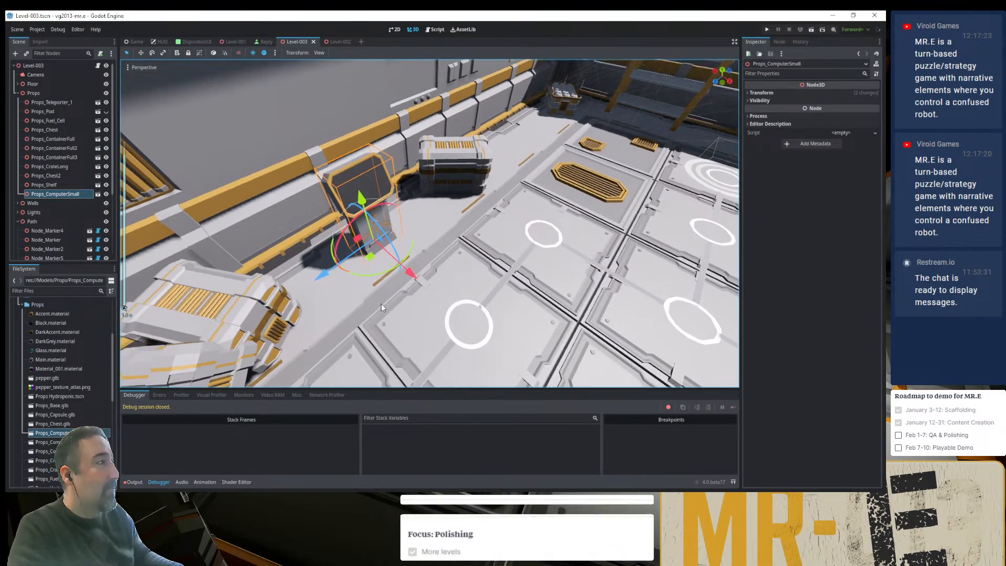
{"action": "double_click", "coordinate": [25, 194]}
{"action": "scroll", "coordinate": [304, 168], "scroll_direction": "down", "scroll_amount": 6}
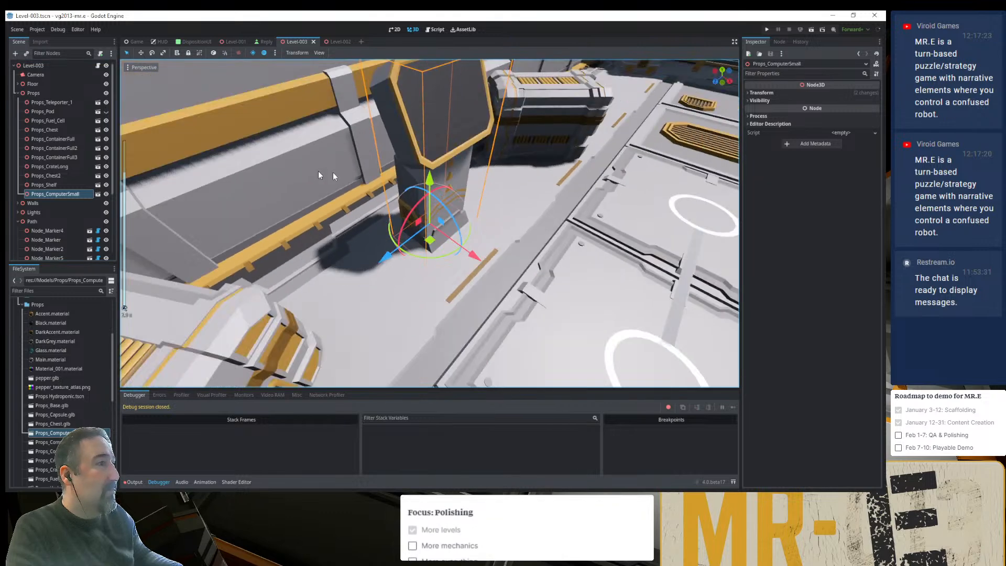
{"action": "scroll", "coordinate": [419, 215], "scroll_direction": "up", "scroll_amount": 2}
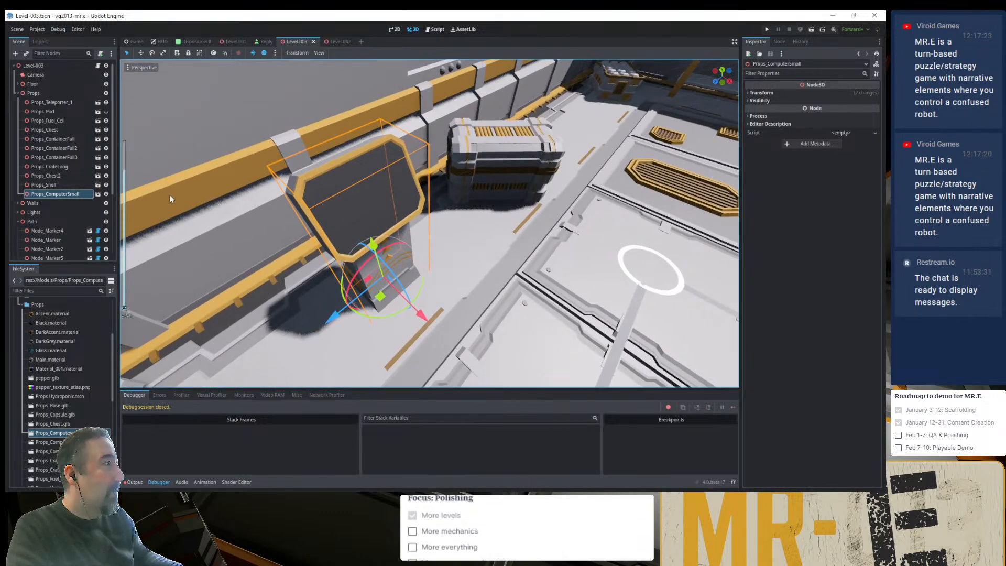
{"action": "left_click", "coordinate": [16, 53]}
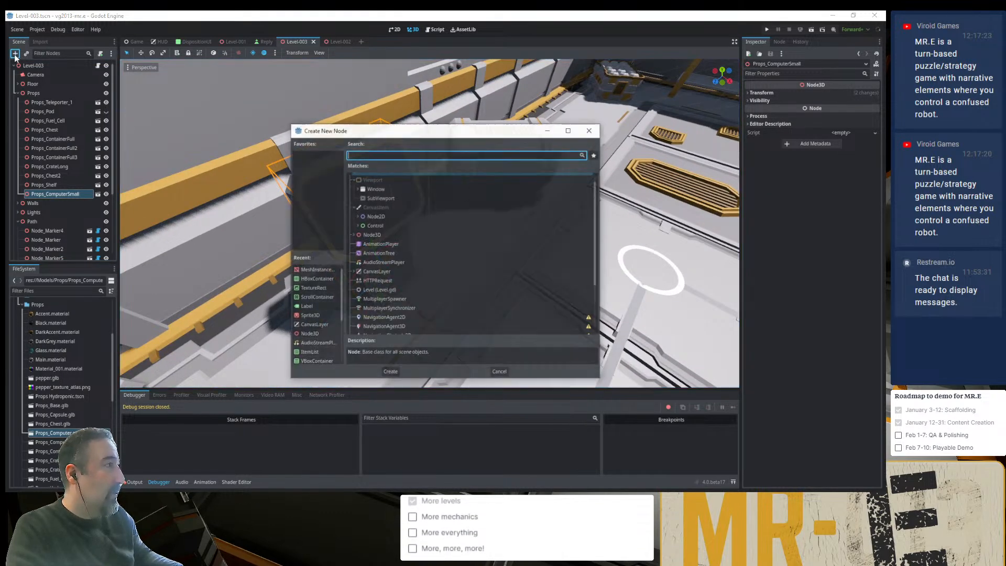
{"action": "type", "text": "mesh"}
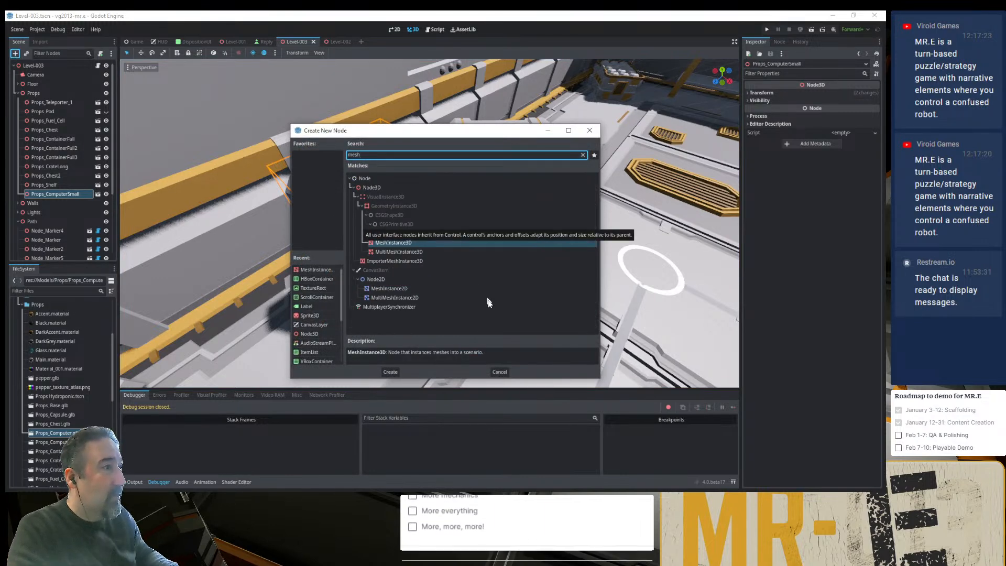
{"action": "left_click", "coordinate": [391, 370]}
- Assign a new SphereMesh to the MeshInstance3D under Props_ComputerSmall
{"action": "left_click", "coordinate": [100, 195]}
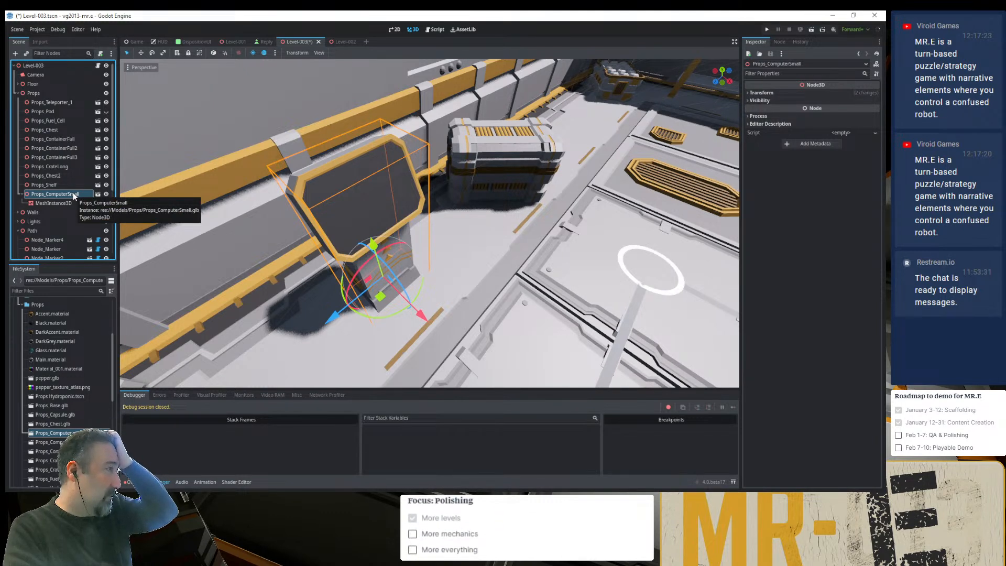
{"action": "left_click", "coordinate": [62, 203]}
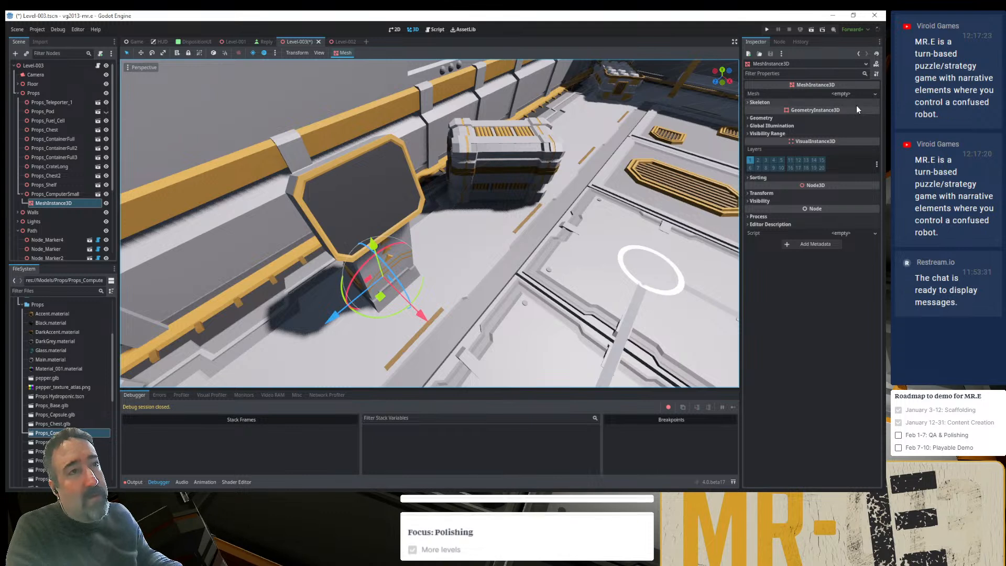
{"action": "left_click", "coordinate": [62, 194]}
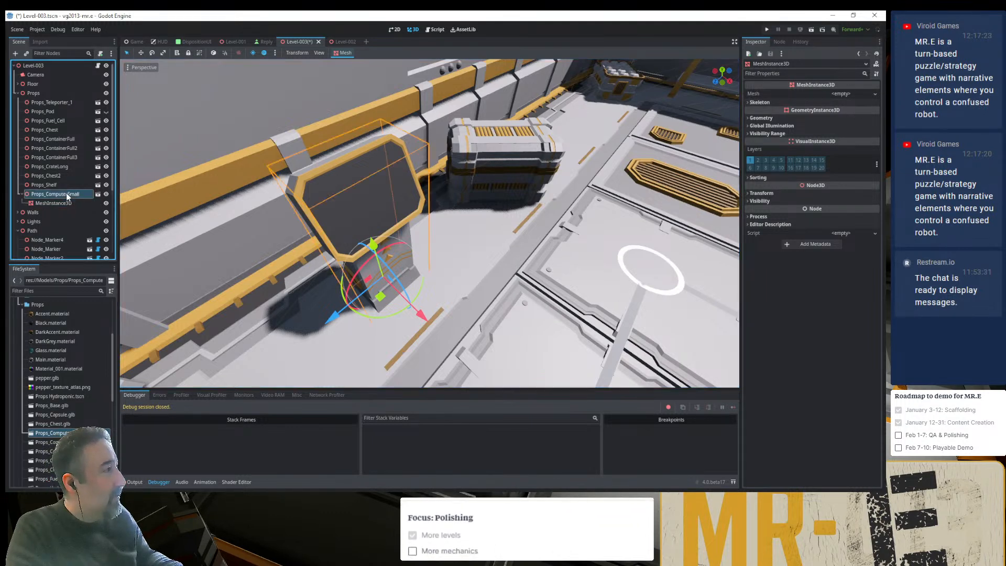
{"action": "left_click", "coordinate": [57, 202]}
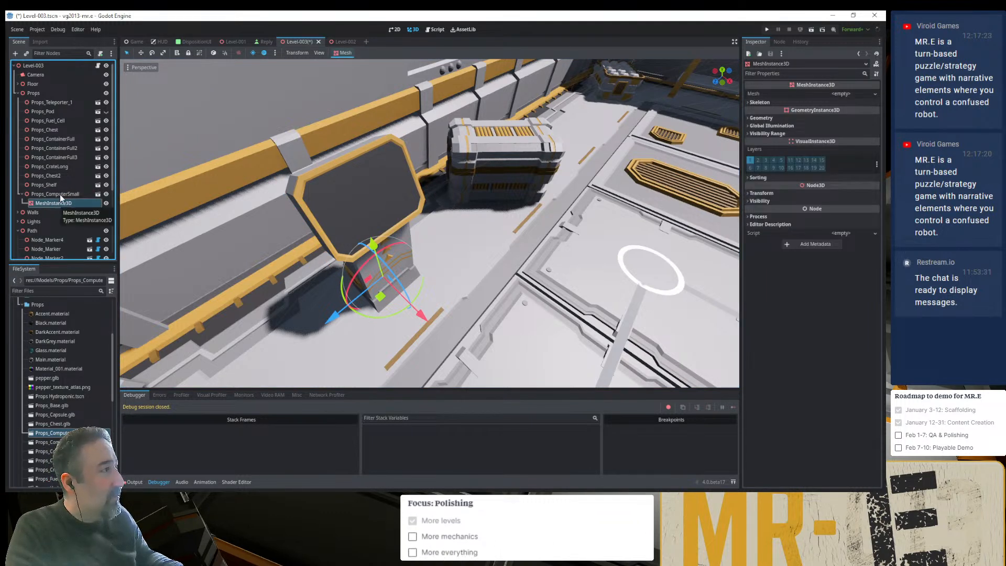
{"action": "left_click", "coordinate": [59, 195]}
{"action": "left_click", "coordinate": [59, 204]}
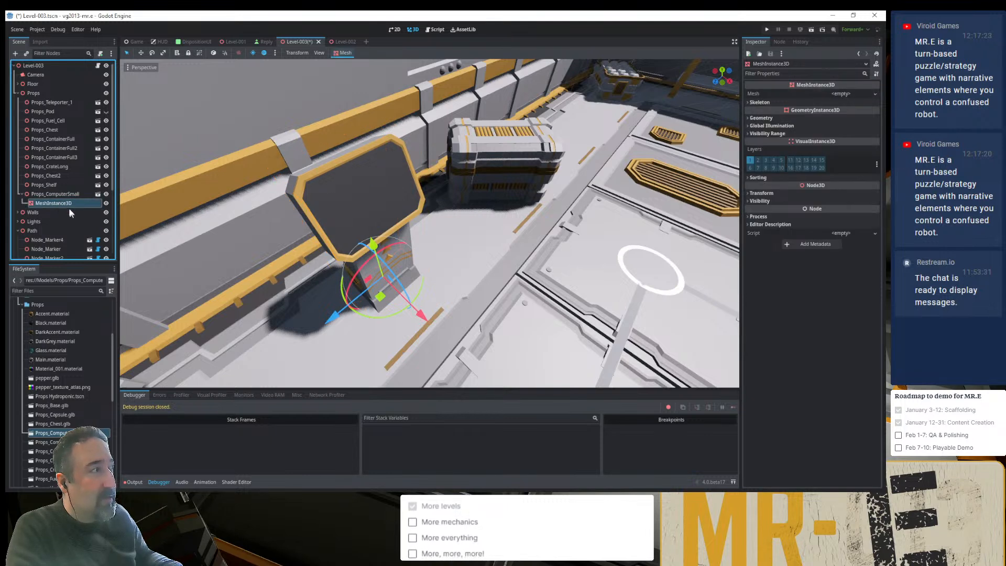
{"action": "left_click", "coordinate": [874, 94]}
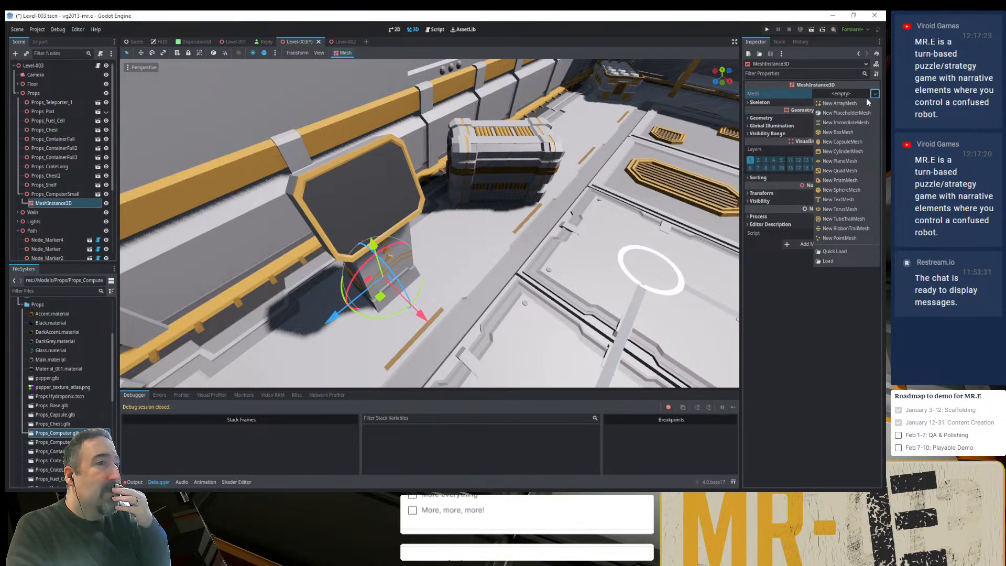
{"action": "left_click", "coordinate": [837, 190]}
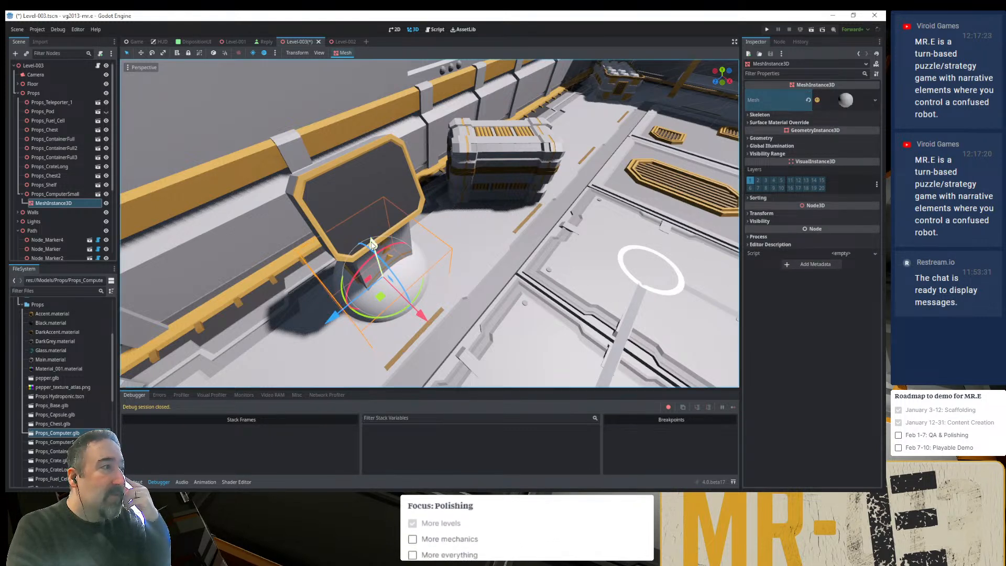
- Move the sphere vertically so that it sits at the small computer's pedestal, just below the screen
{"action": "left_click_drag", "start_coordinate": [371, 244], "coordinate": [402, 279]}
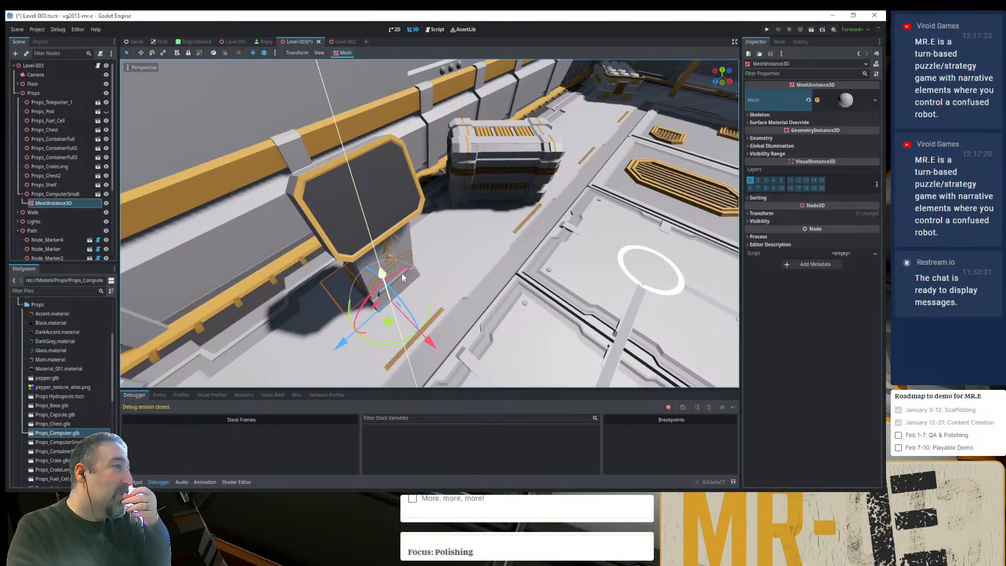
{"action": "middle_click_drag", "start_coordinate": [402, 279], "coordinate": [351, 237]}
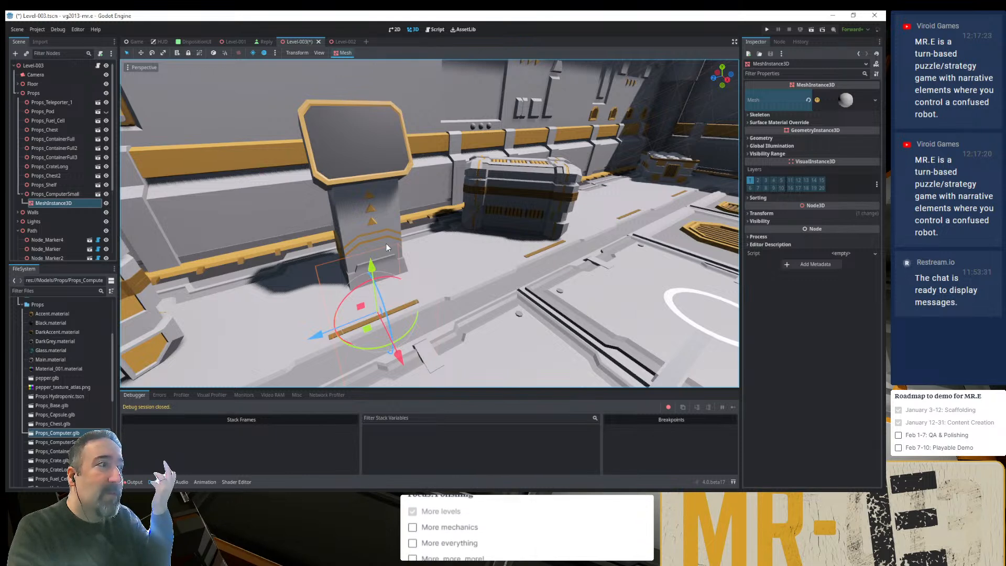
{"action": "left_click_drag", "start_coordinate": [369, 262], "coordinate": [368, 161]}
{"action": "middle_click_drag", "start_coordinate": [368, 162], "coordinate": [386, 188]}
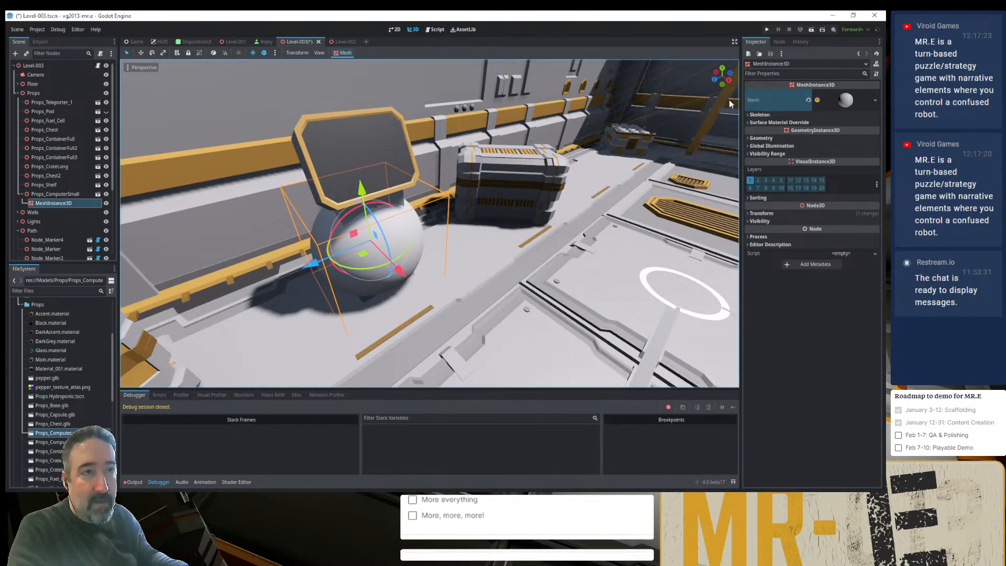
- Set the sphere mesh's radius to 0.1 m
{"action": "left_click", "coordinate": [833, 100]}
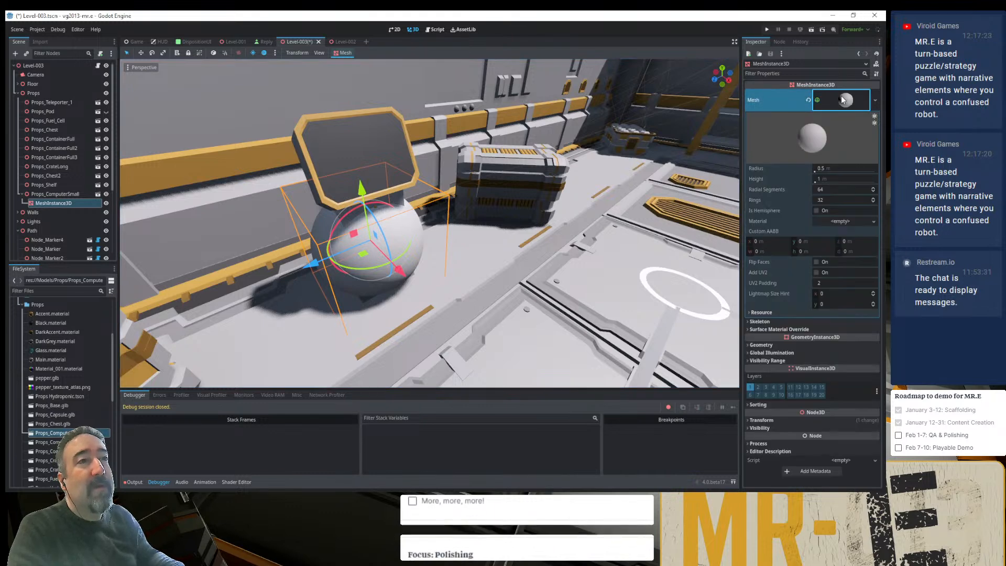
{"action": "left_click", "coordinate": [834, 171]}
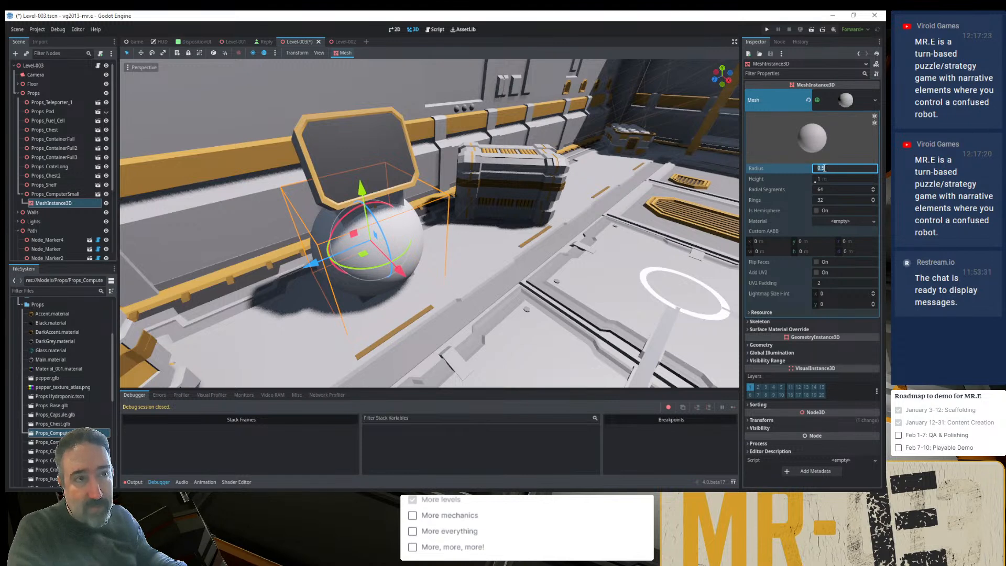
{"action": "key", "text": "BackSpace"}
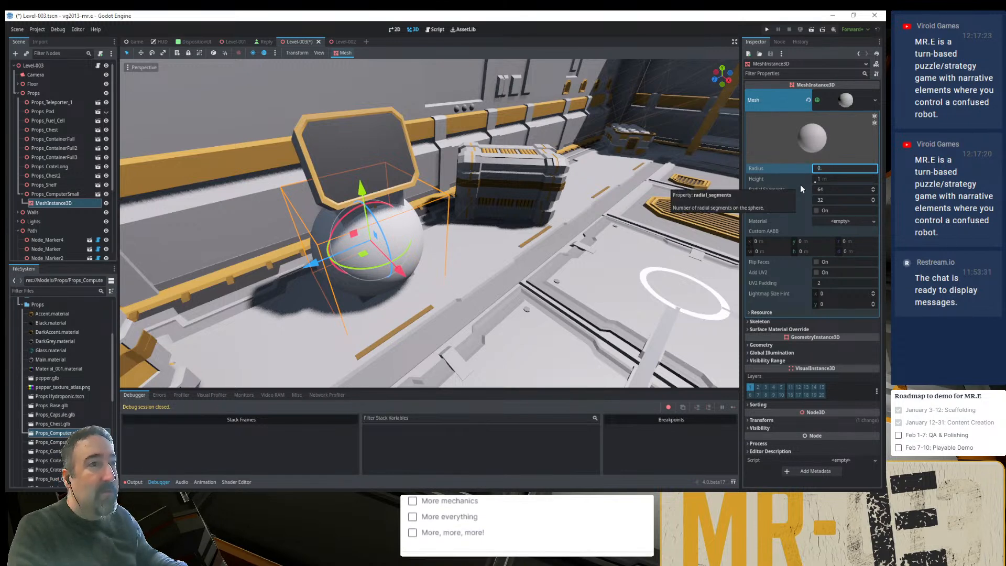
{"action": "type", "text": "1"}
{"action": "key", "text": "Tab"}
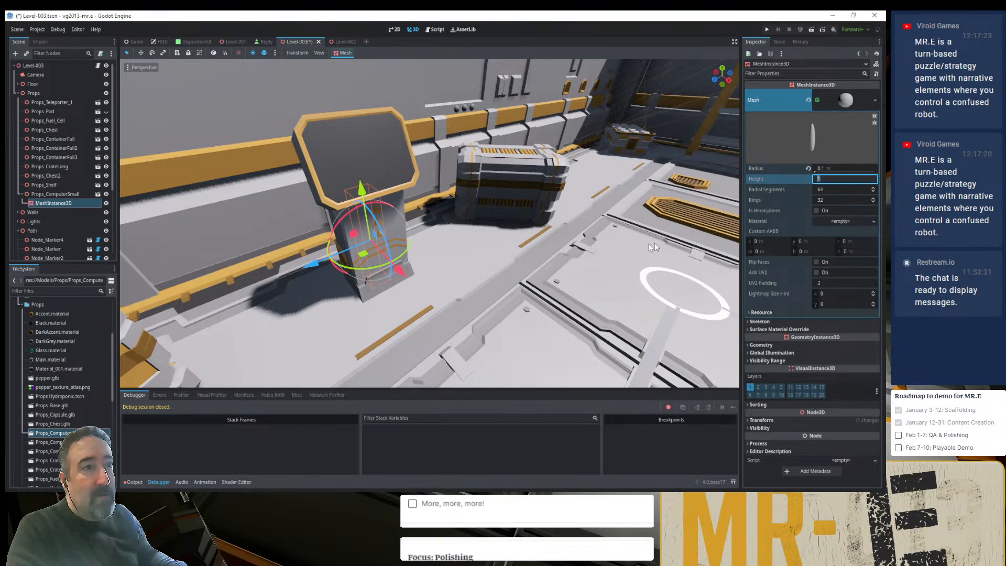
- Raise the mesh to the height of the computer's screen and set its radius to 0.05 m and height to 0.1 m
{"action": "left_click_drag", "start_coordinate": [360, 190], "coordinate": [411, 207]}
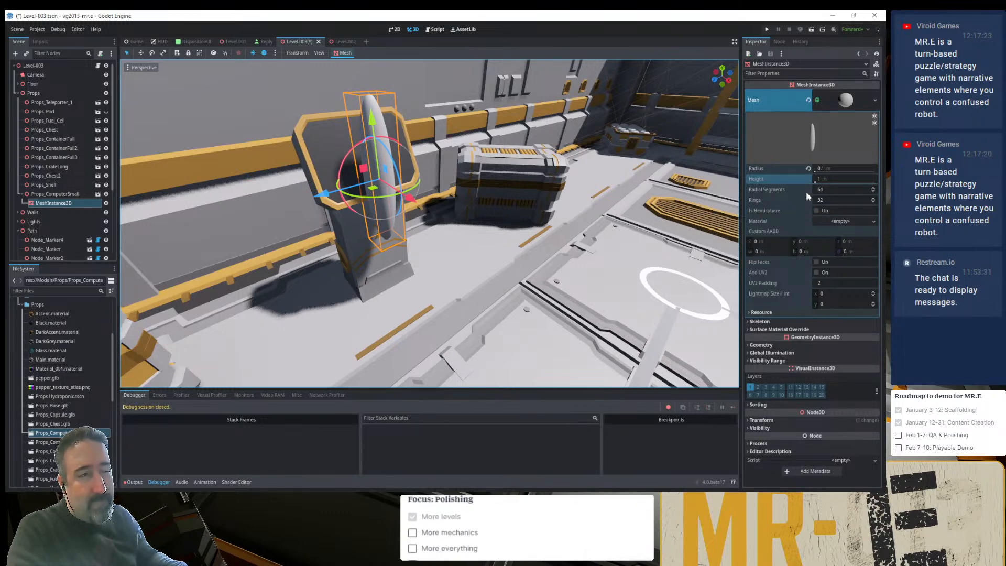
{"action": "left_click", "coordinate": [808, 168]}
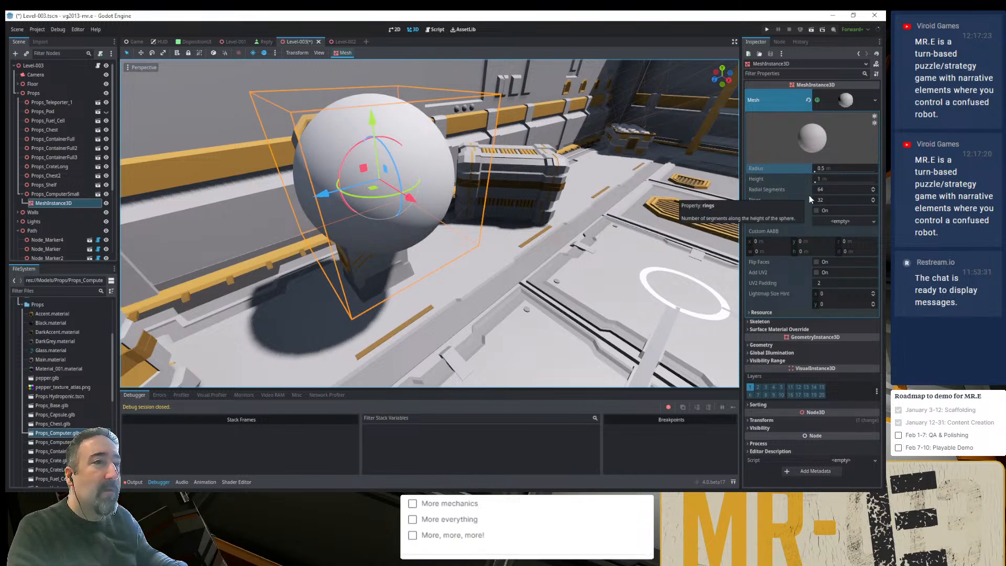
{"action": "left_click", "coordinate": [836, 170]}
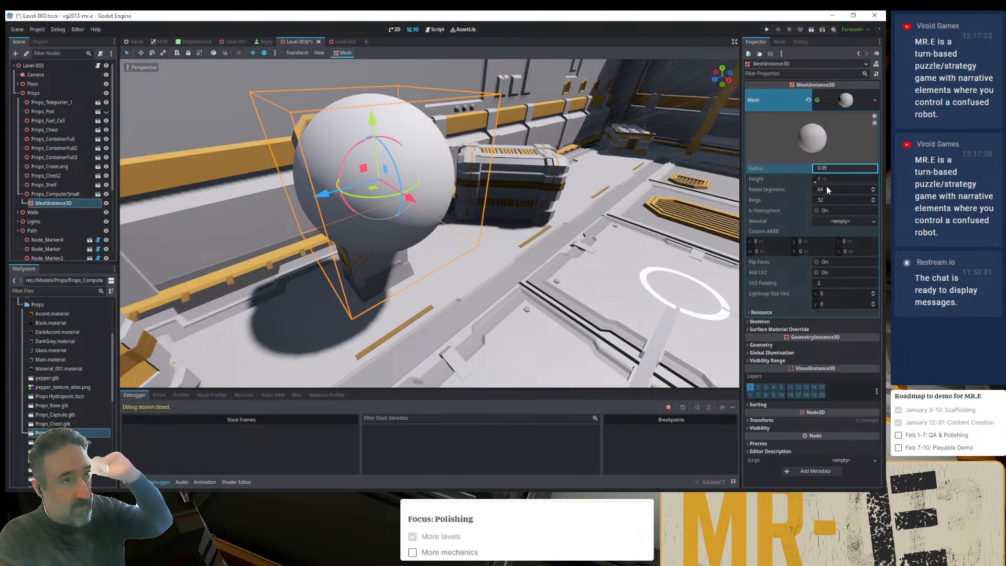
{"action": "left_click", "coordinate": [832, 178]}
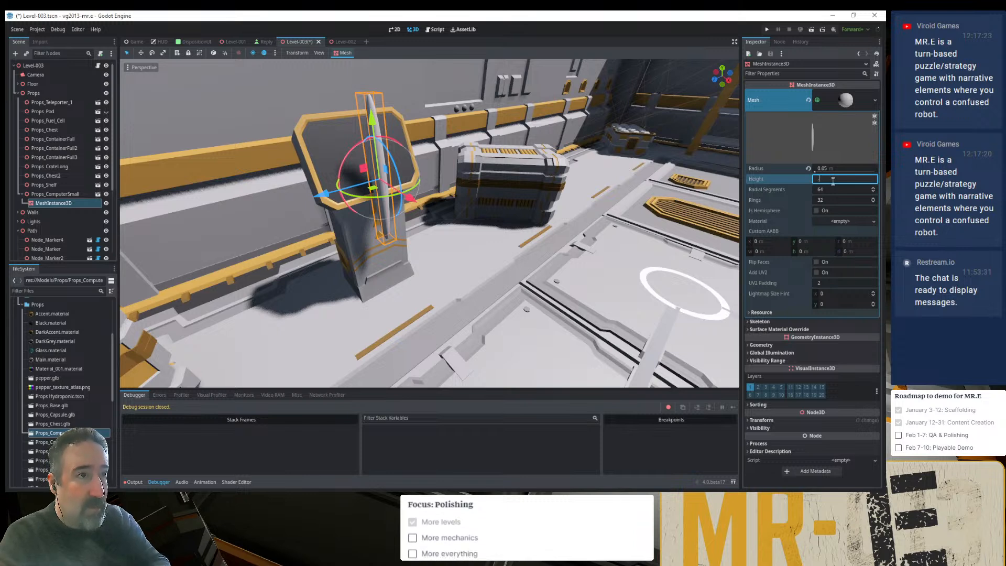
{"action": "key", "text": "Return"}
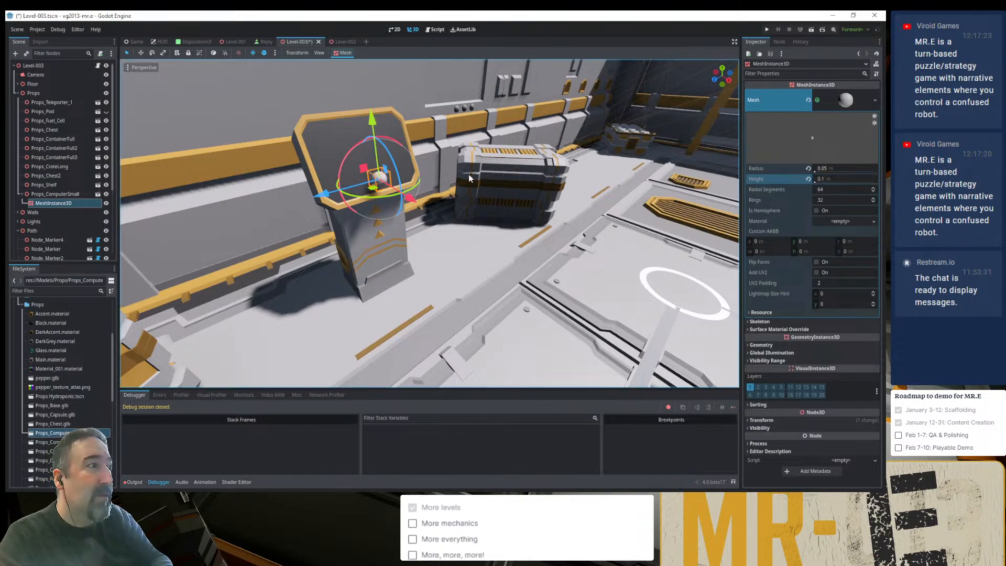
- Shift the small sphere along the X axis until it is partly embedded in the computer's screen face
{"action": "left_click_drag", "start_coordinate": [403, 200], "coordinate": [415, 201]}
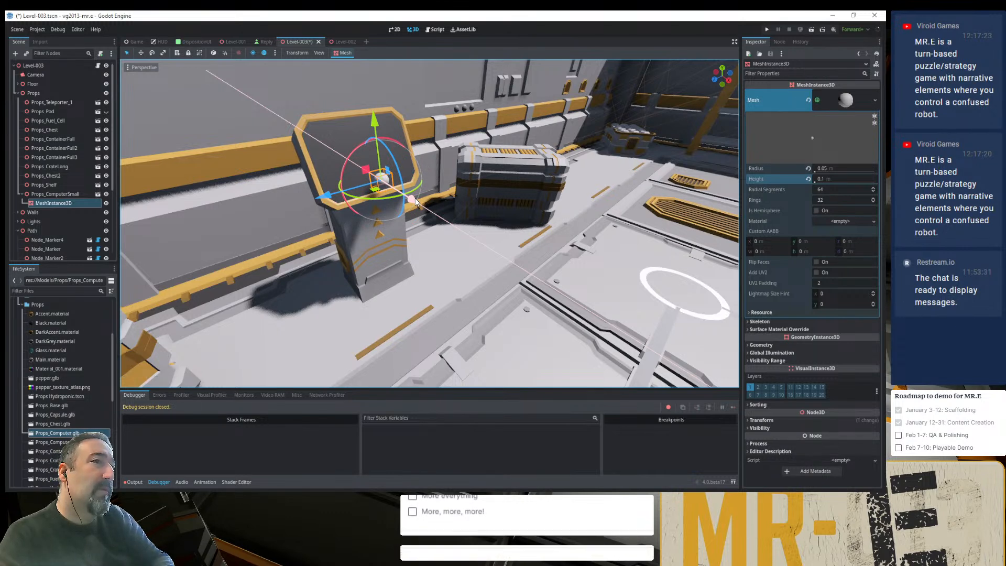
{"action": "left_click_drag", "start_coordinate": [415, 201], "coordinate": [417, 202]}
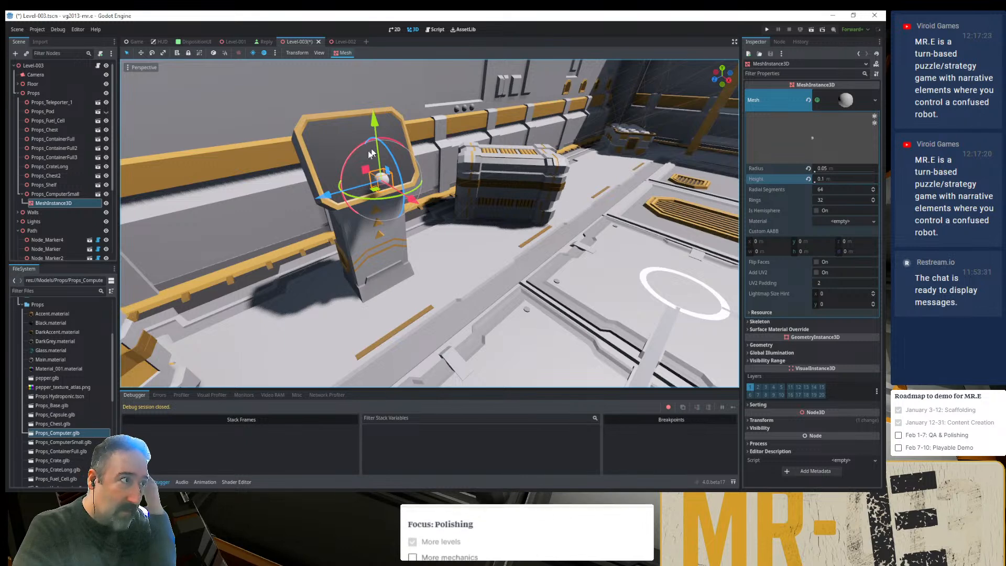
{"action": "middle_click_drag", "start_coordinate": [363, 202], "coordinate": [439, 197]}
{"action": "scroll", "coordinate": [438, 194], "scroll_direction": "up", "scroll_amount": 10}
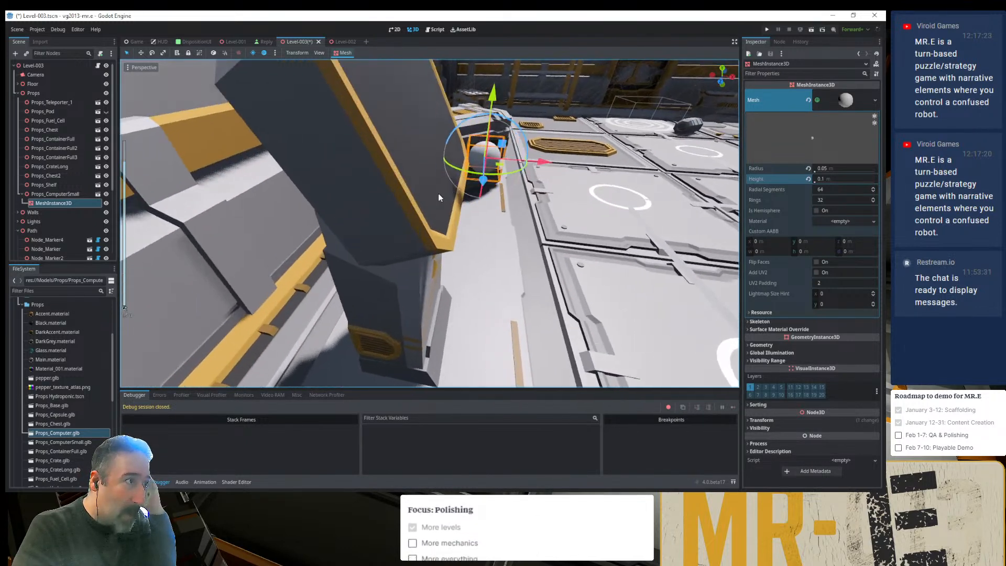
{"action": "scroll", "coordinate": [443, 195], "scroll_direction": "down", "scroll_amount": 3}
{"action": "left_click_drag", "start_coordinate": [504, 157], "coordinate": [466, 179]}
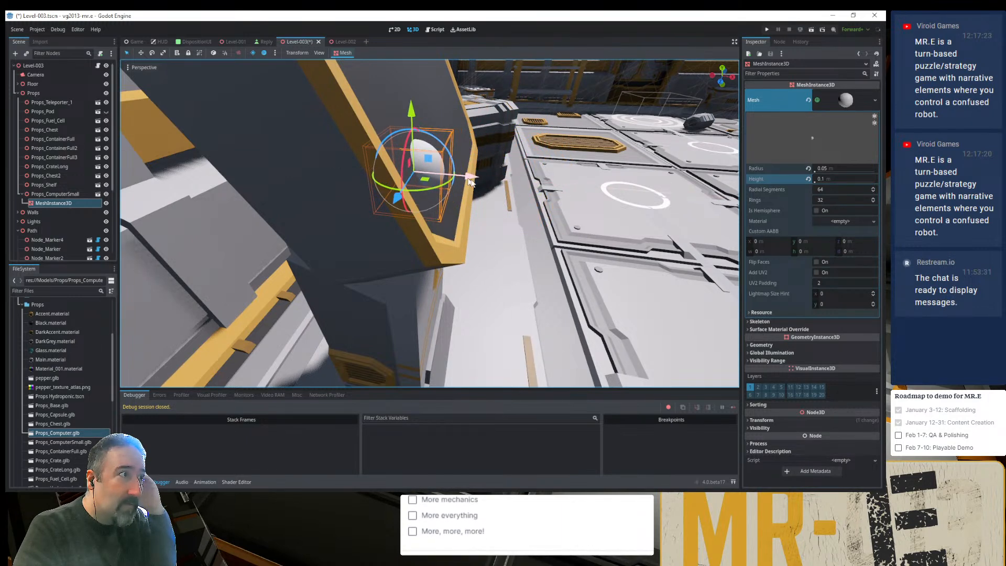
{"action": "middle_click_drag", "start_coordinate": [525, 202], "coordinate": [497, 211]}
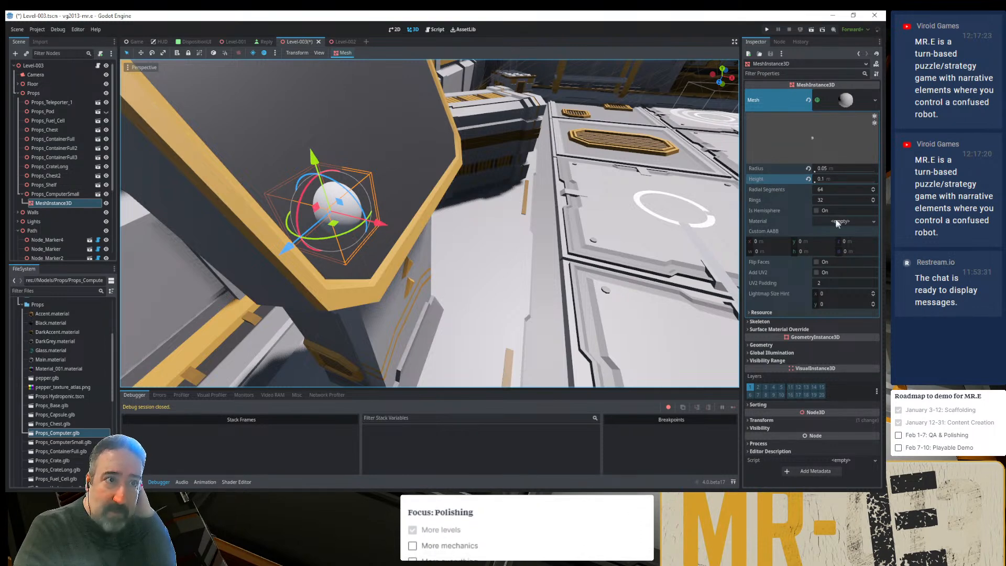
- Turn the sphere mesh into a hemisphere, pull it out in front of the screen, and toggle the hemisphere option to compare shapes
{"action": "left_click", "coordinate": [816, 210]}
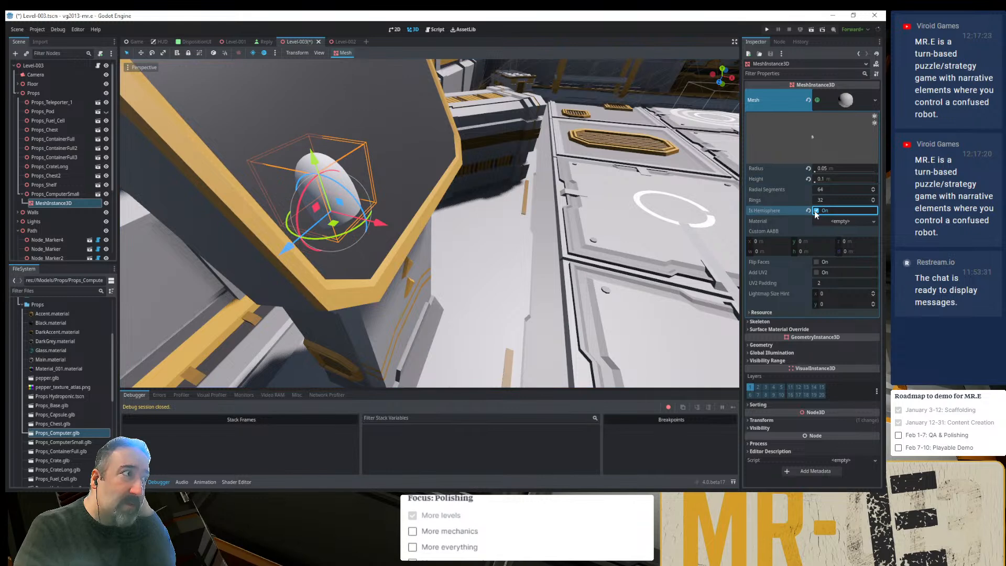
{"action": "left_click_drag", "start_coordinate": [375, 224], "coordinate": [545, 255]}
{"action": "middle_click_drag", "start_coordinate": [501, 245], "coordinate": [533, 187]}
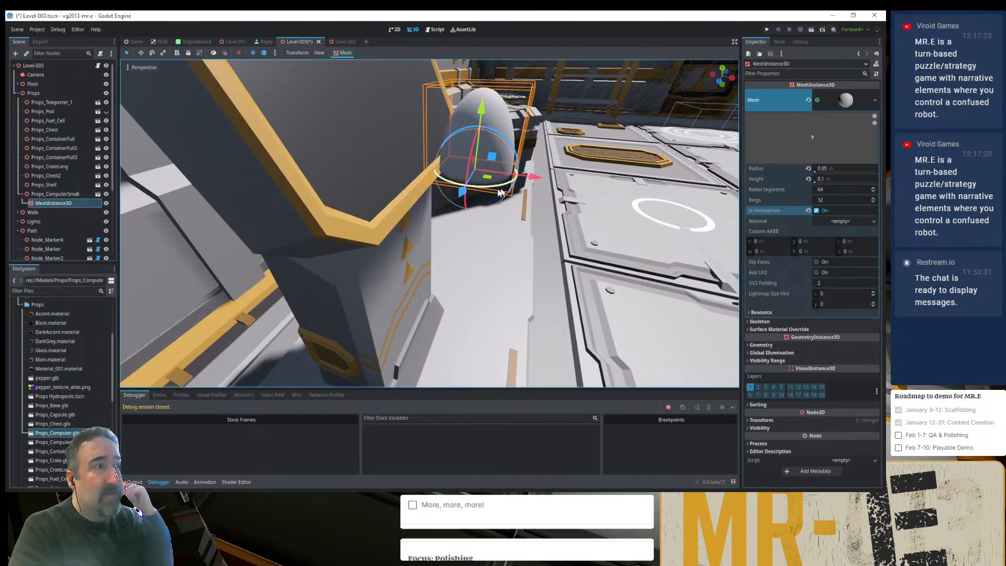
{"action": "left_click", "coordinate": [816, 211]}
{"action": "left_click", "coordinate": [817, 211]}
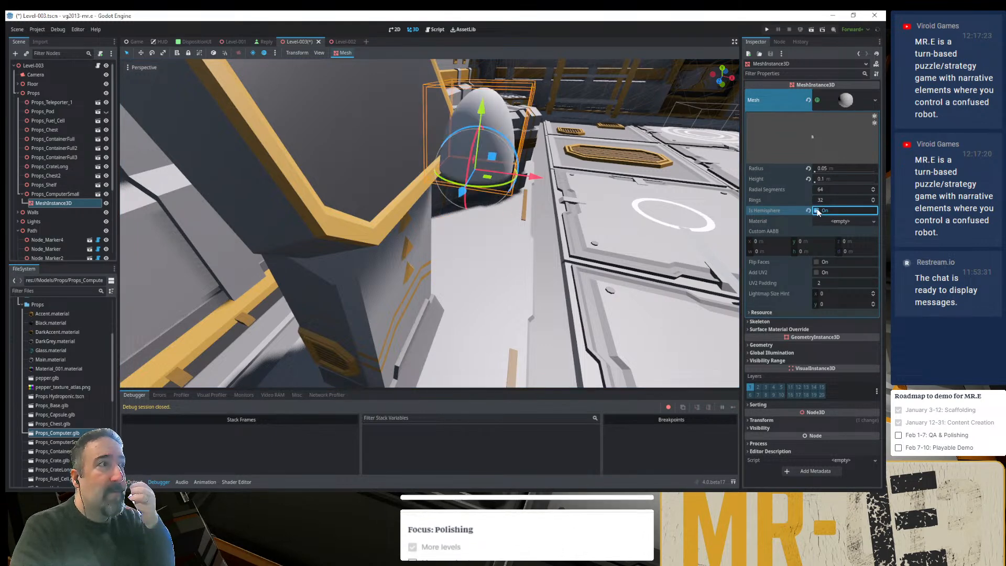
- Try 32 radial segments on the hemisphere mesh and reset the value to its default
{"action": "left_click", "coordinate": [816, 211]}
{"action": "left_click", "coordinate": [816, 211]}
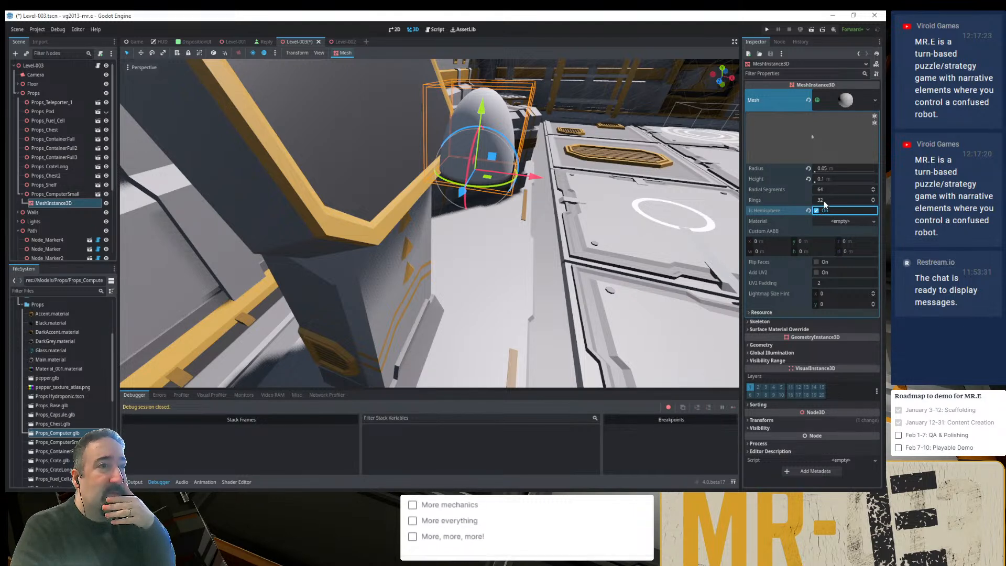
{"action": "left_click", "coordinate": [820, 190]}
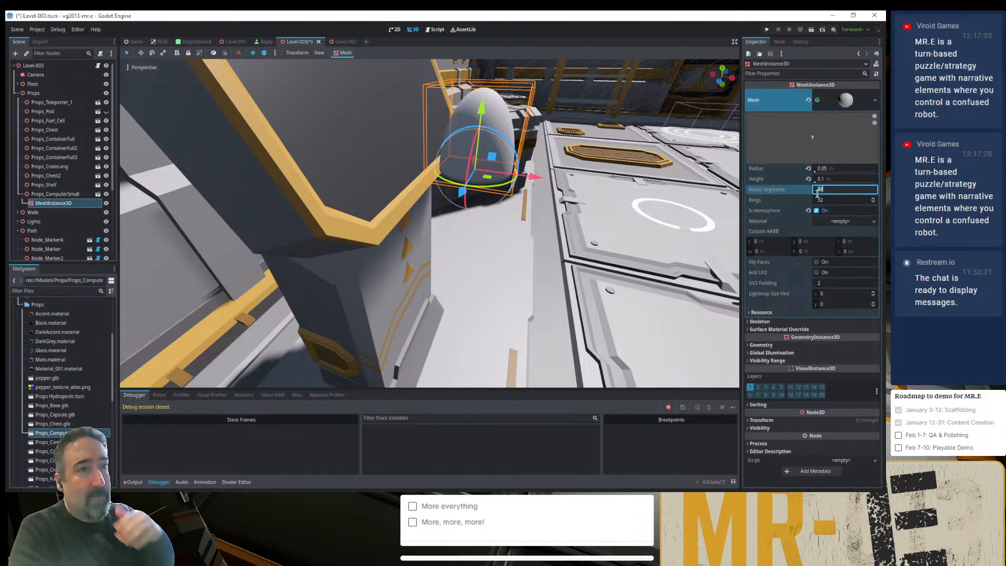
{"action": "type", "text": "32"}
{"action": "key", "text": "Tab"}
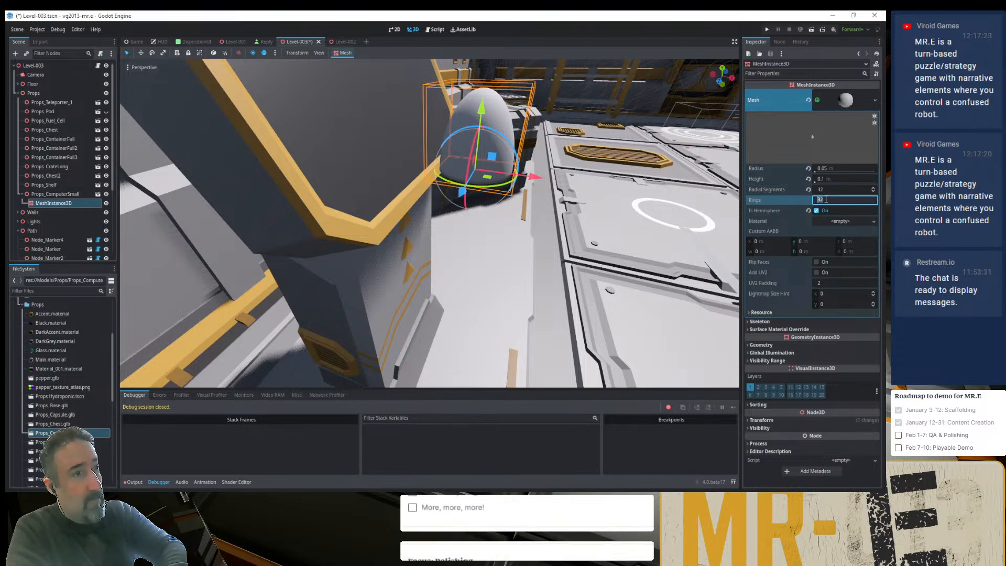
{"action": "left_click", "coordinate": [809, 190]}
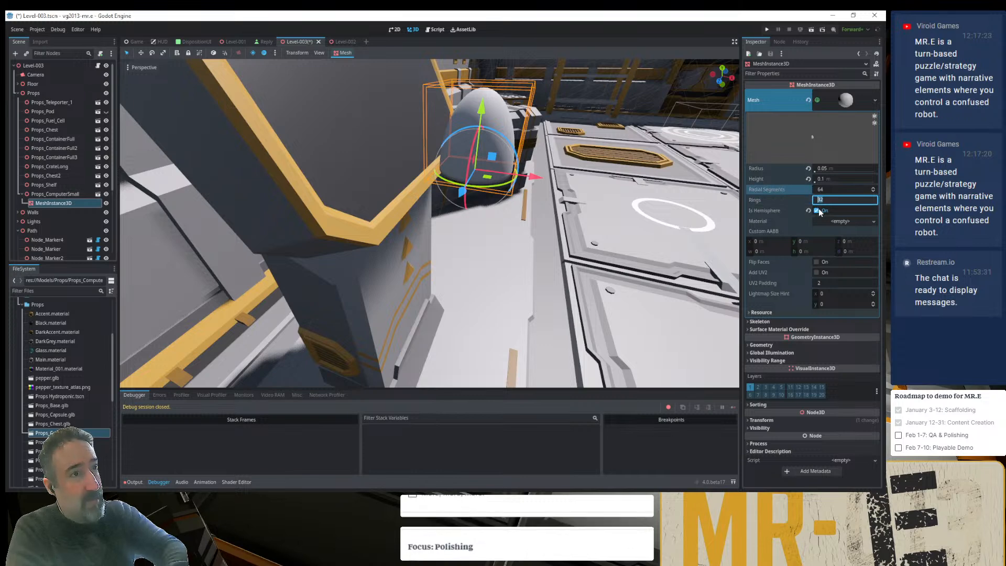
- Turn the hemisphere back into a full sphere and move it along the X axis until it sits half embedded in the computer's screen
{"action": "left_click", "coordinate": [815, 210]}
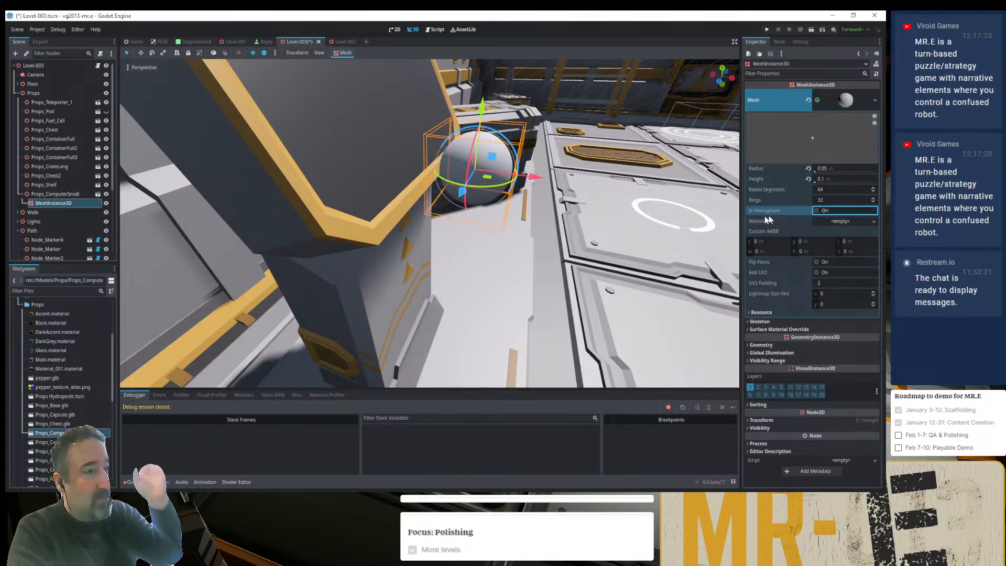
{"action": "left_click_drag", "start_coordinate": [532, 176], "coordinate": [386, 159]}
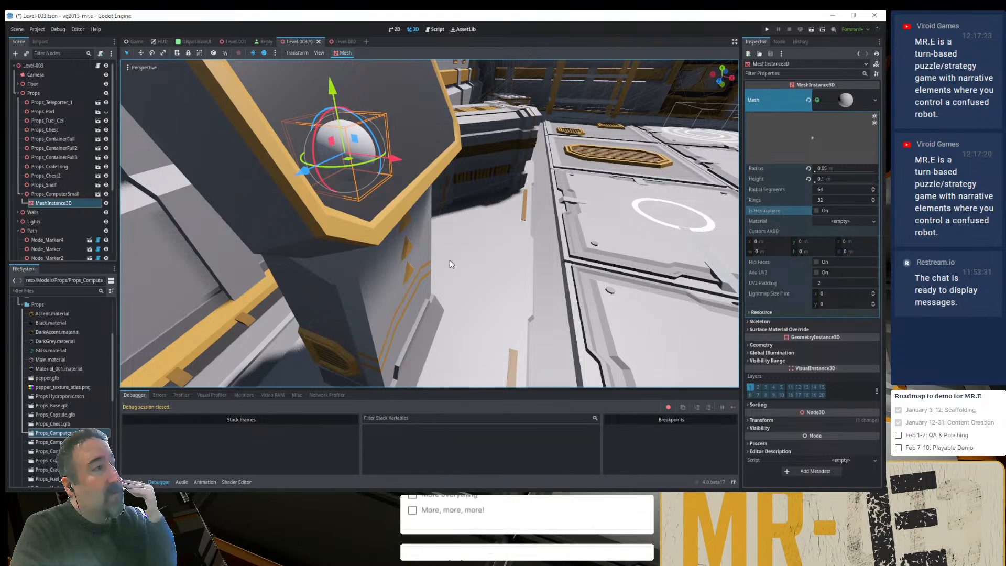
{"action": "middle_click_drag", "start_coordinate": [445, 262], "coordinate": [379, 243]}
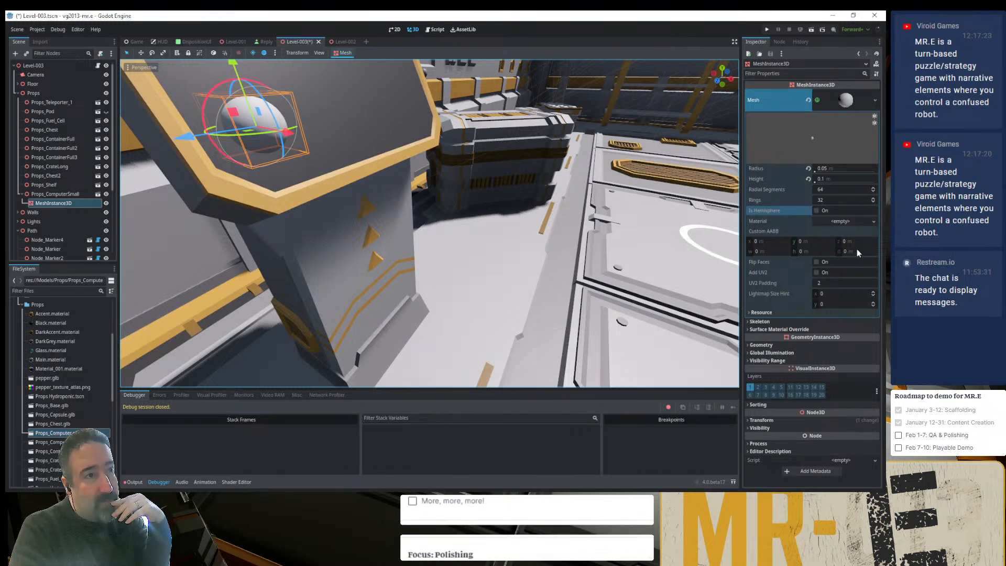
- Assign a new ShaderMaterial to the sphere mesh, and start creating a shader for it but cancel
{"action": "left_click", "coordinate": [874, 221]}
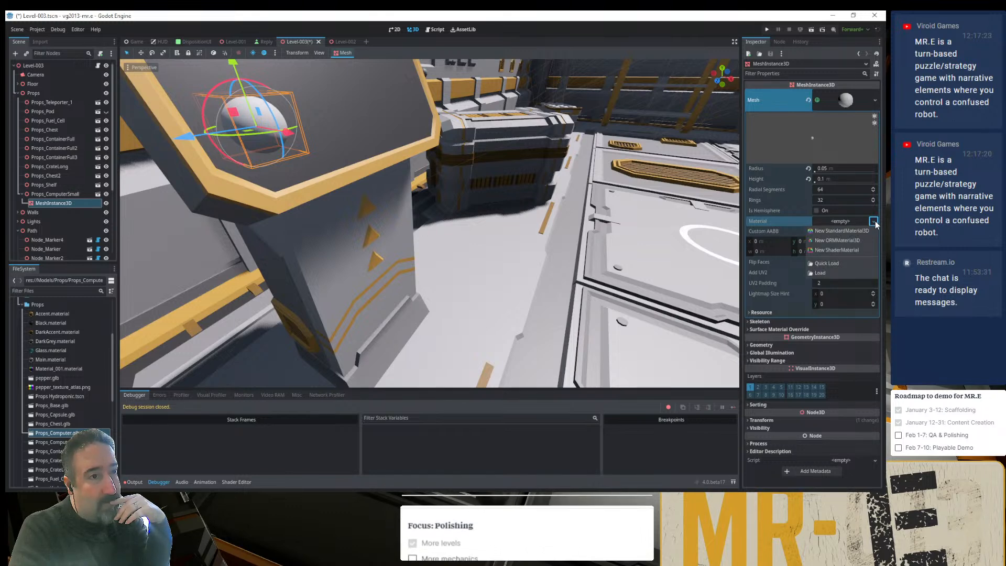
{"action": "left_click", "coordinate": [838, 249]}
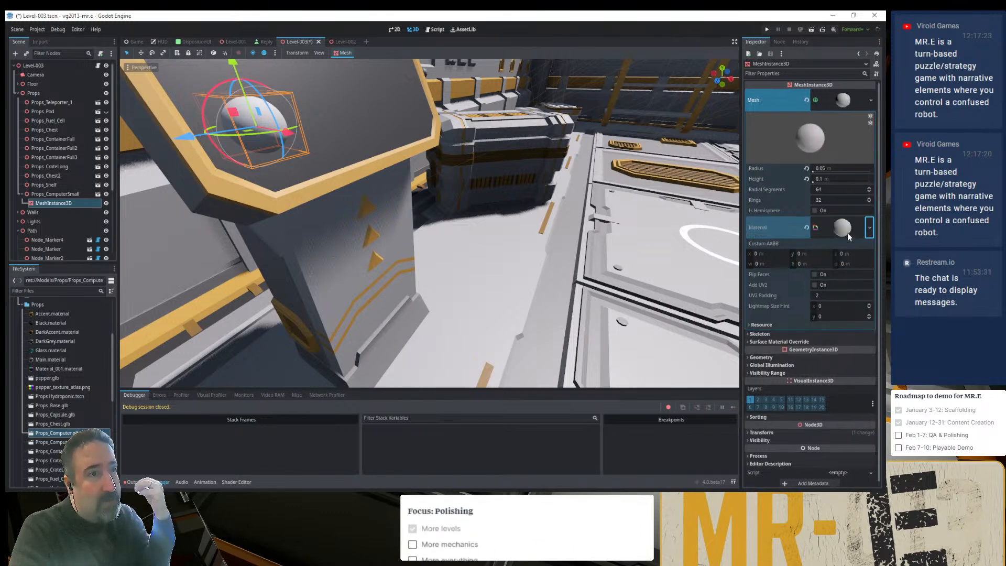
{"action": "left_click", "coordinate": [847, 232]}
{"action": "left_click", "coordinate": [849, 295]}
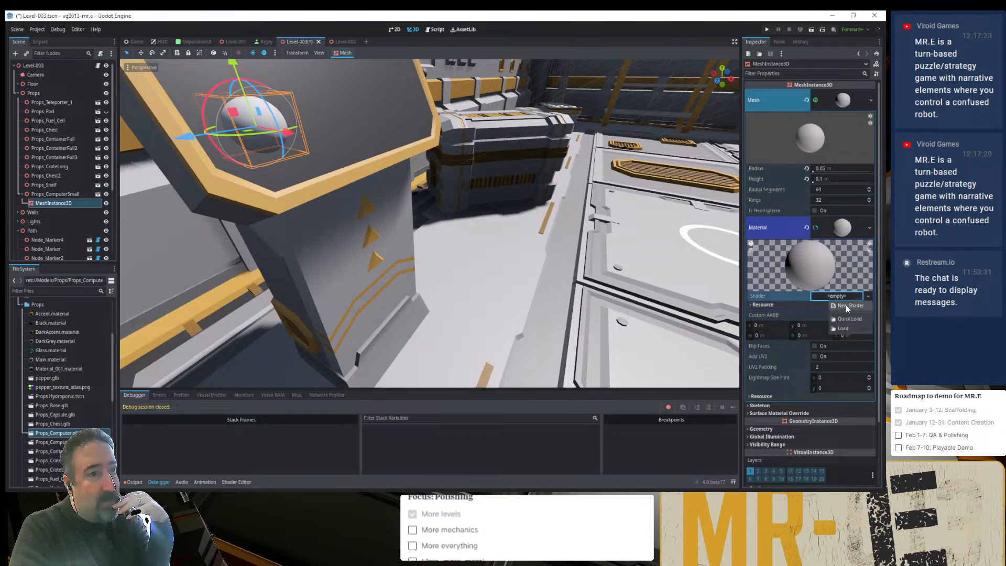
{"action": "left_click", "coordinate": [845, 303]}
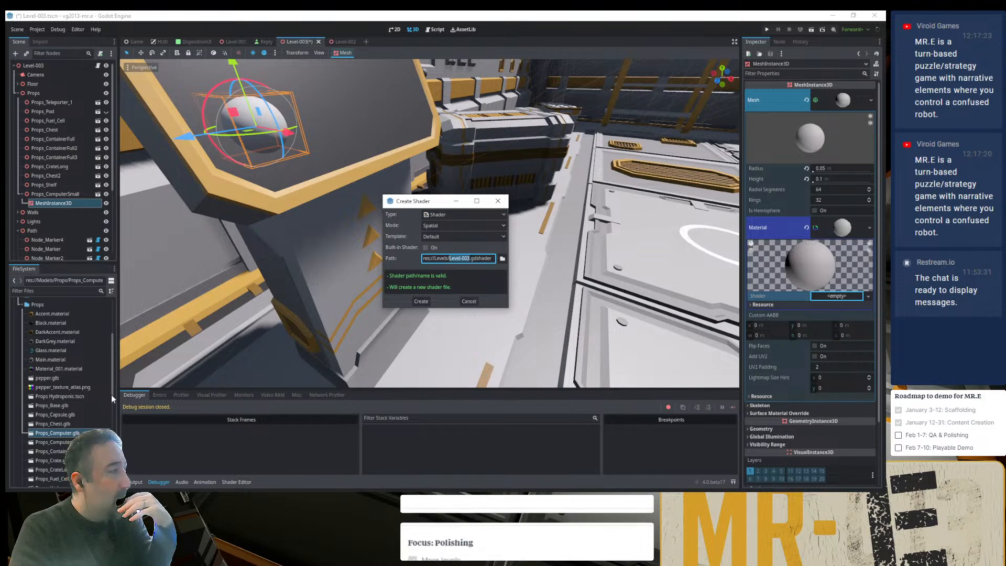
{"action": "key", "text": "Escape"}
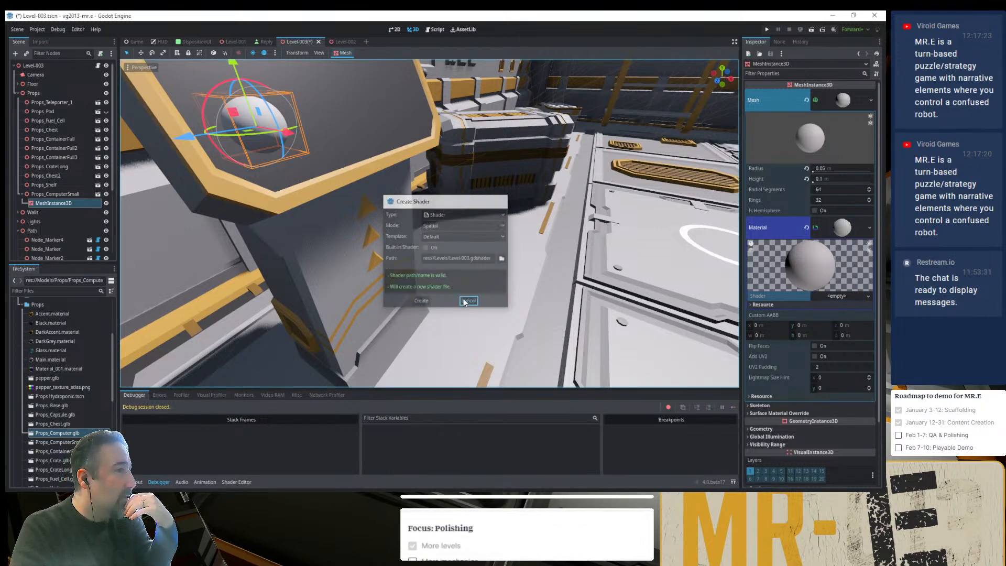
- Look through the Props and Misc model folders for existing material and scene files
{"action": "scroll", "coordinate": [16, 383], "scroll_direction": "up", "scroll_amount": 5}
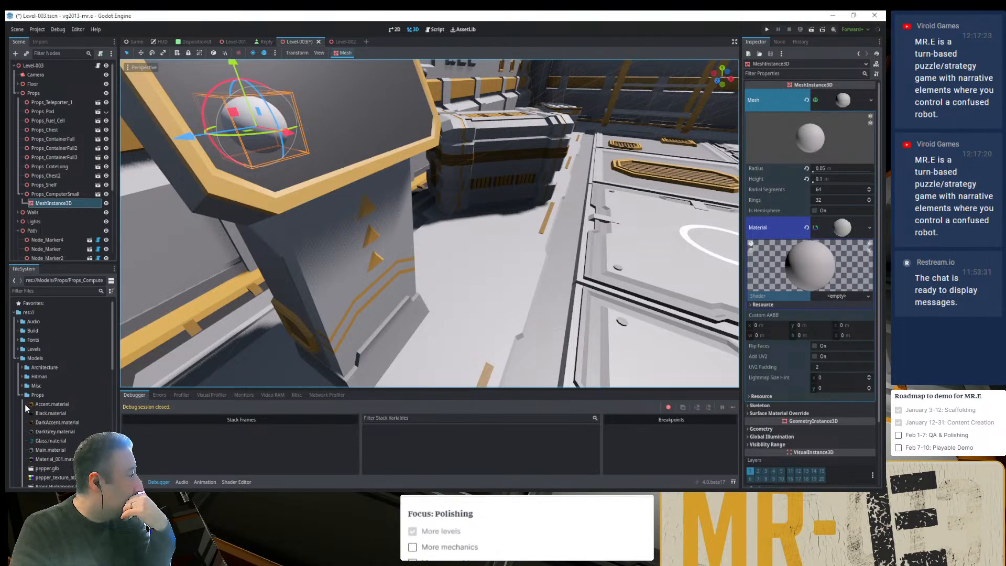
{"action": "left_click", "coordinate": [23, 396]}
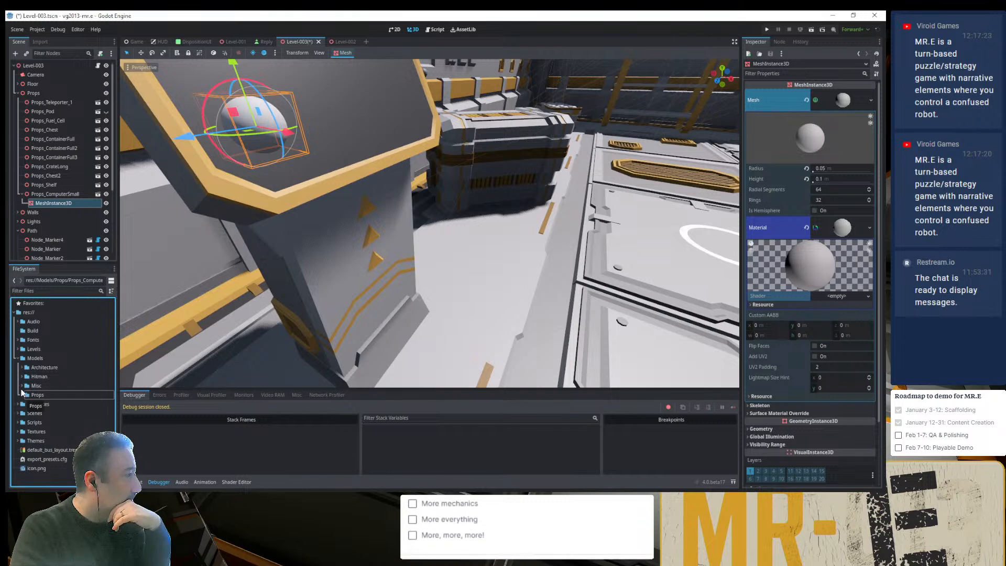
{"action": "left_click", "coordinate": [22, 396]}
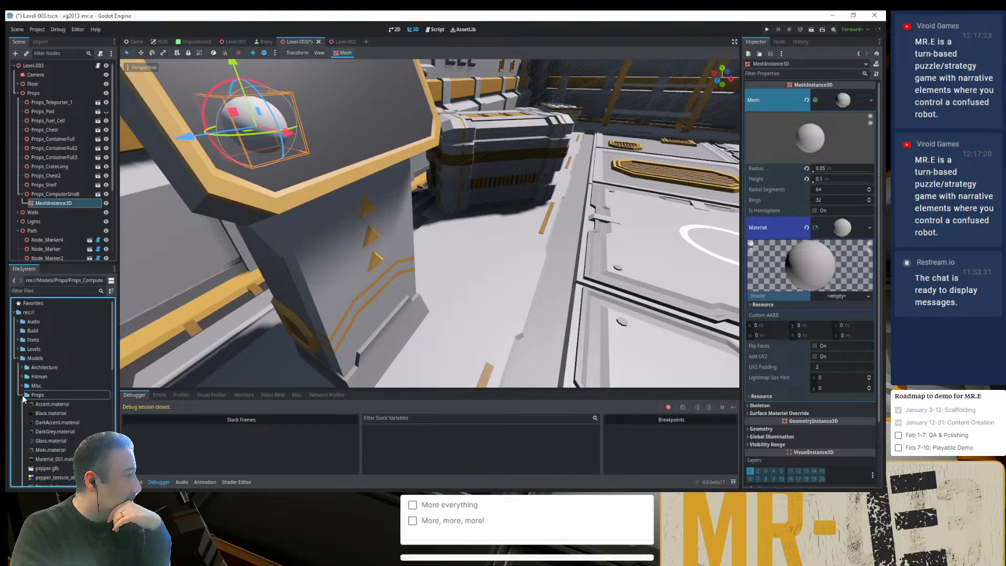
{"action": "scroll", "coordinate": [22, 397], "scroll_direction": "down", "scroll_amount": 3}
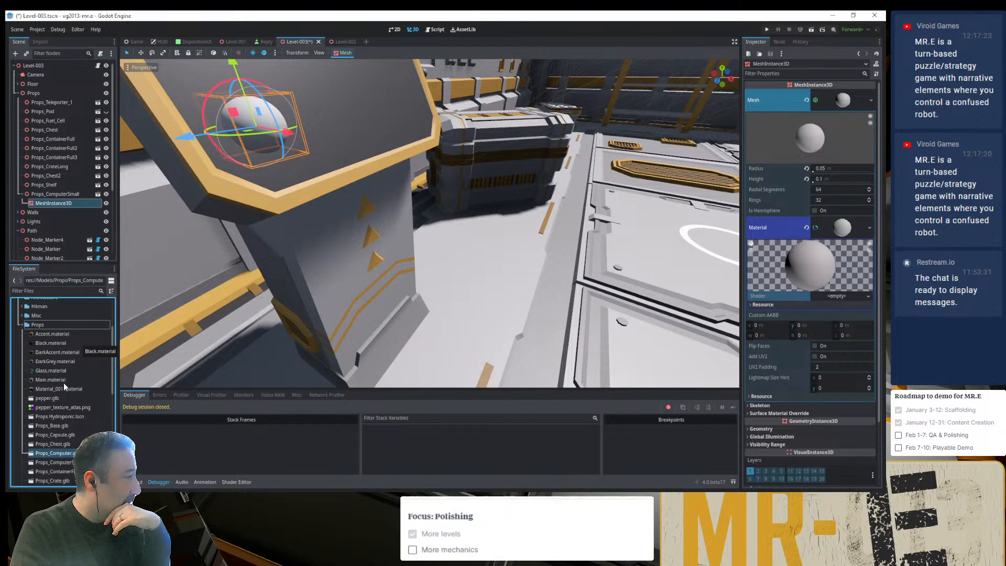
{"action": "scroll", "coordinate": [64, 434], "scroll_direction": "down", "scroll_amount": 1}
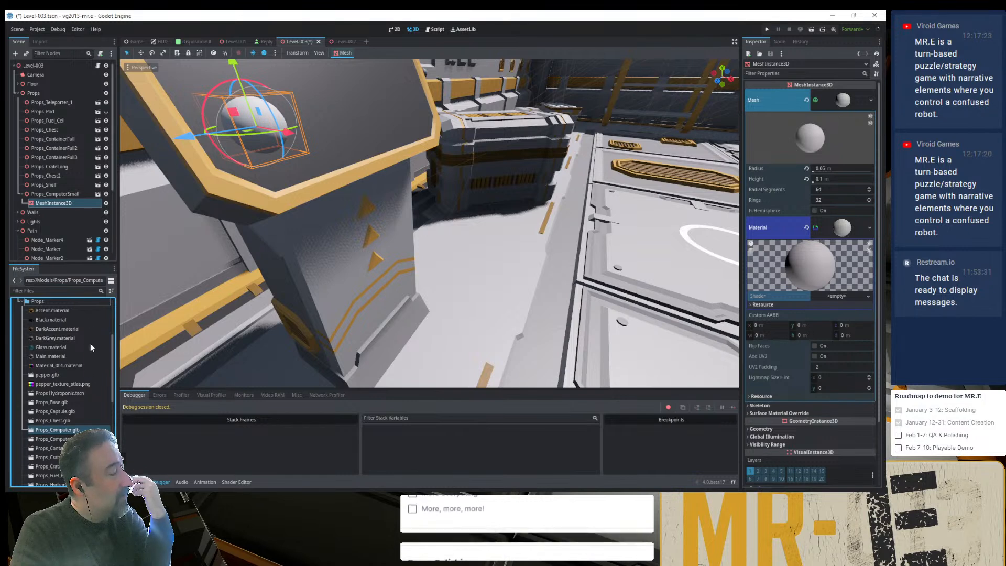
{"action": "scroll", "coordinate": [84, 366], "scroll_direction": "up", "scroll_amount": 1}
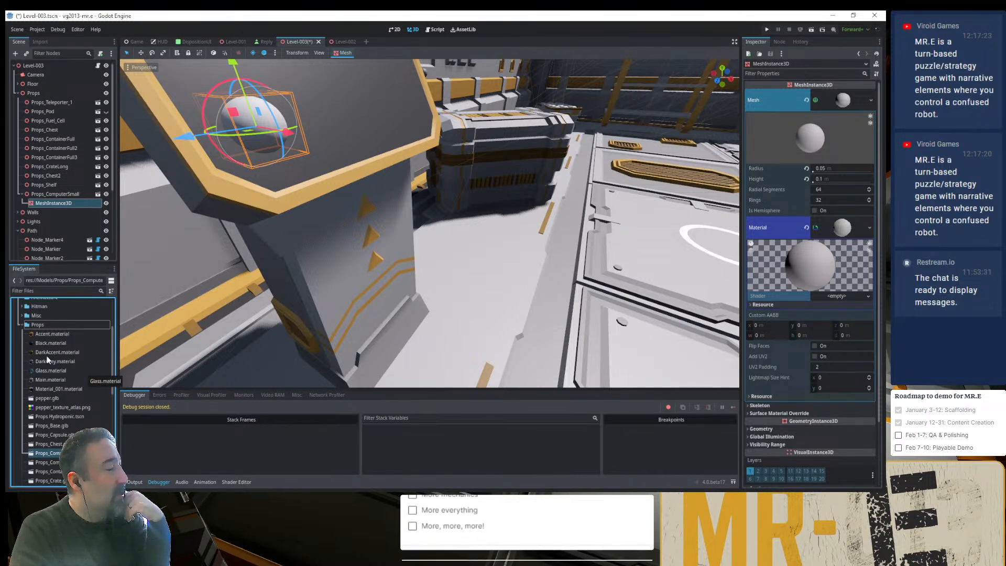
{"action": "left_click", "coordinate": [21, 325]}
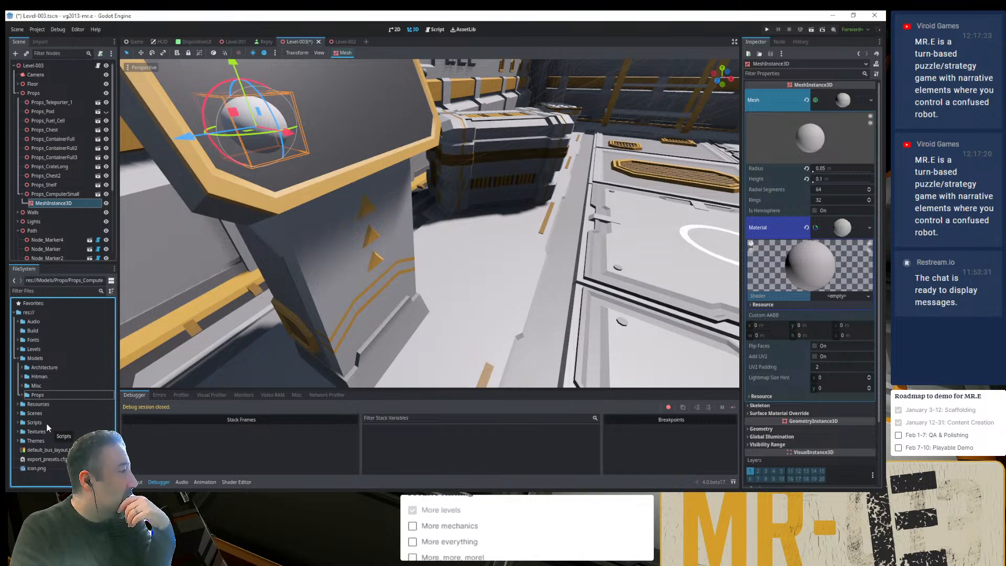
{"action": "left_click", "coordinate": [22, 385]}
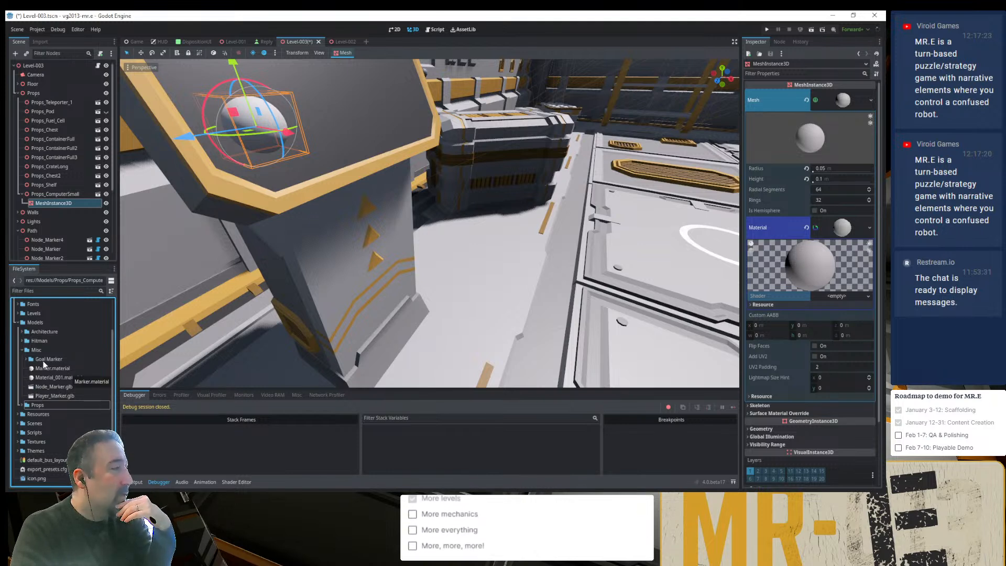
{"action": "left_click", "coordinate": [23, 404]}
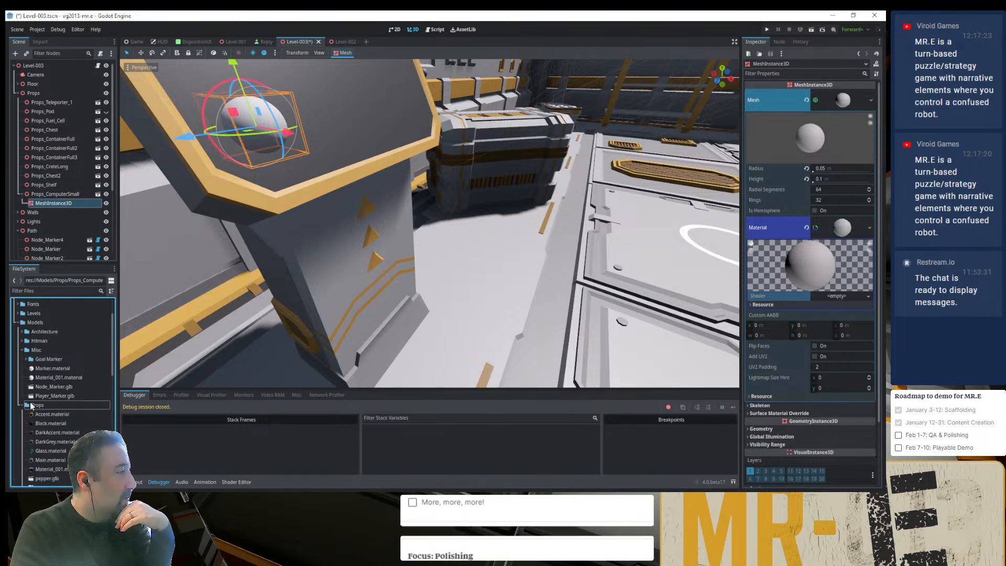
{"action": "scroll", "coordinate": [31, 408], "scroll_direction": "down", "scroll_amount": 2}
{"action": "scroll", "coordinate": [30, 405], "scroll_direction": "down", "scroll_amount": 2}
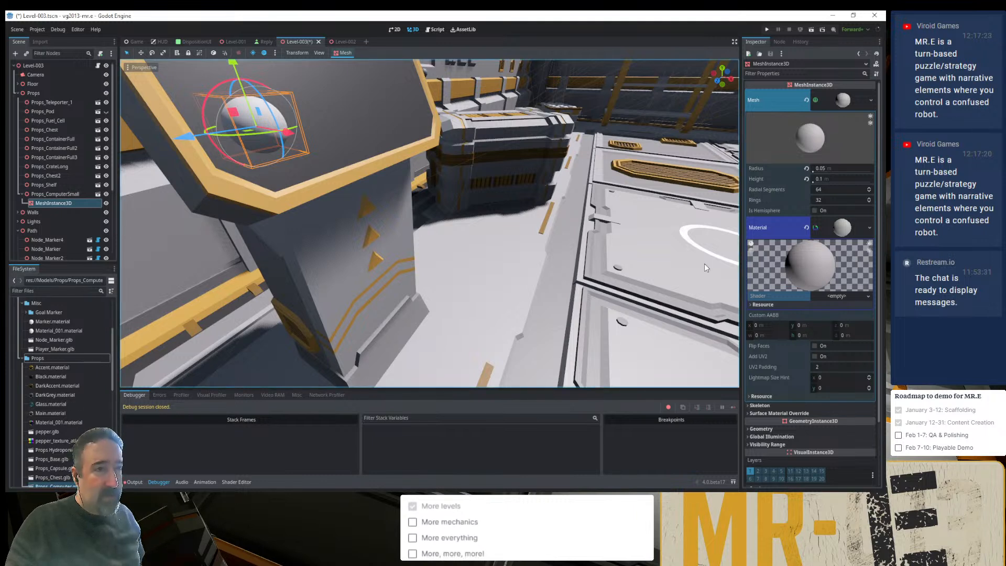
- Rename the sphere's mesh node under Props_ComputerSmall to "Flashing Light"
{"action": "left_click", "coordinate": [58, 202]}
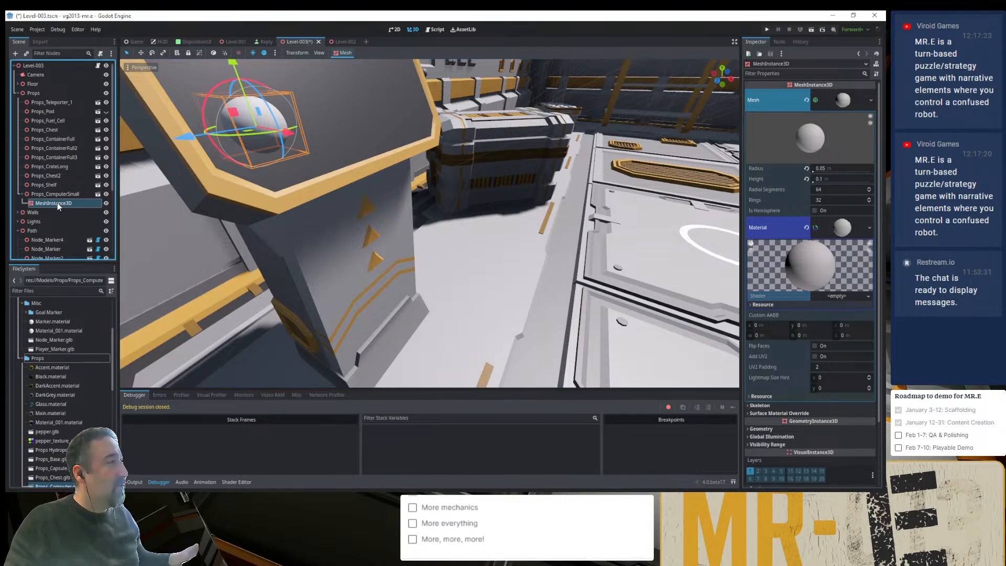
{"action": "left_click", "coordinate": [57, 202]}
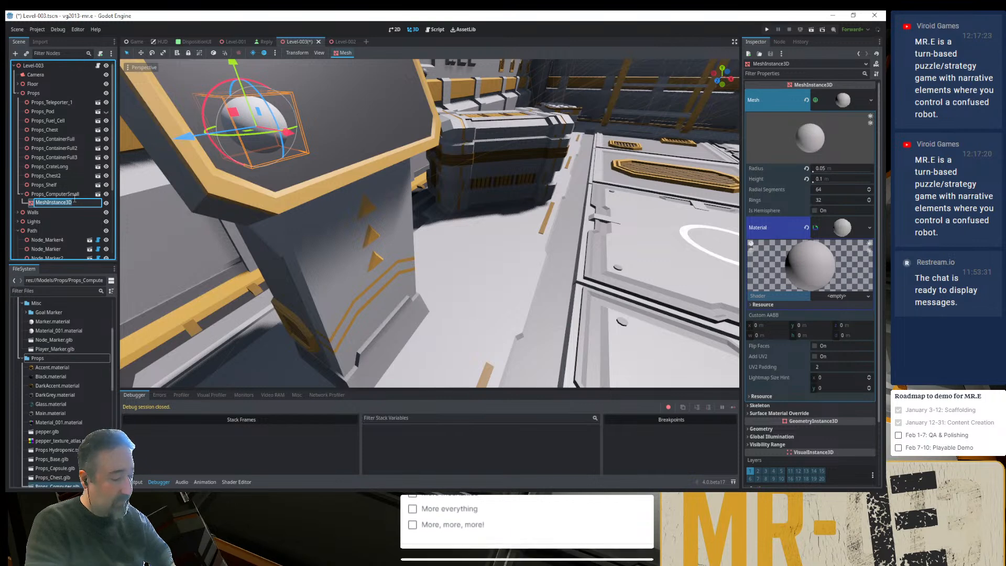
{"action": "type", "text": "Flashing"}
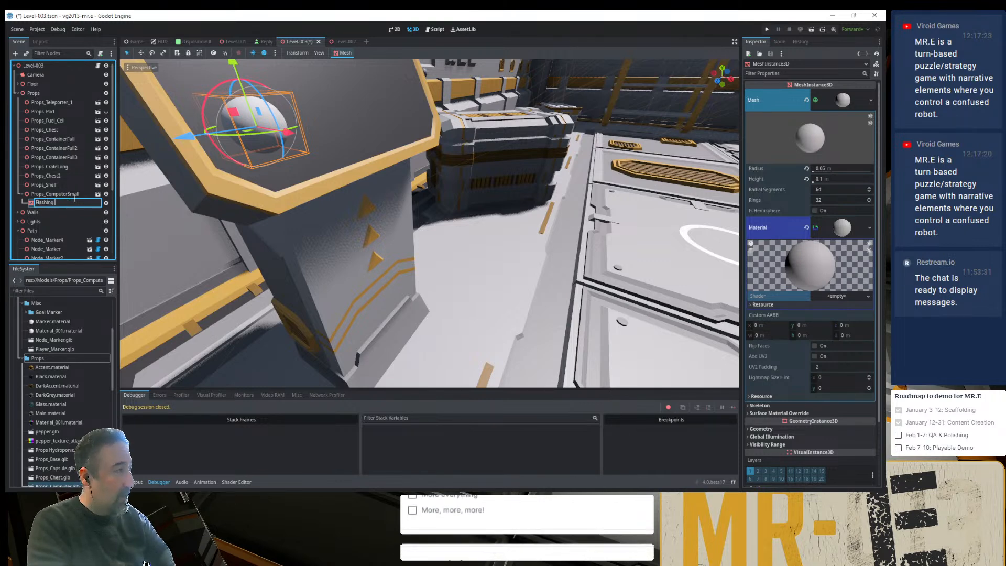
{"action": "type", "text": " Light"}
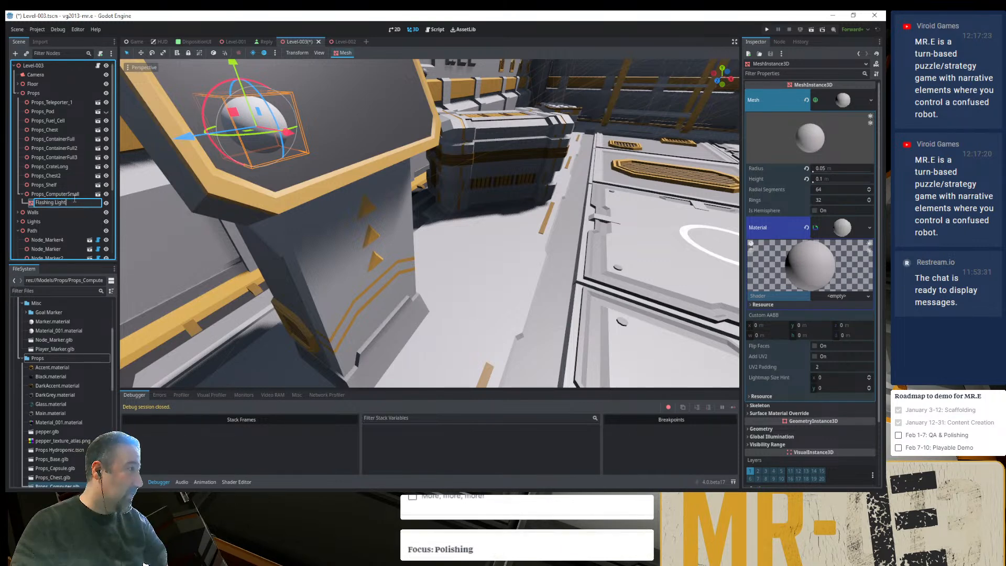
{"action": "key", "text": "Return"}
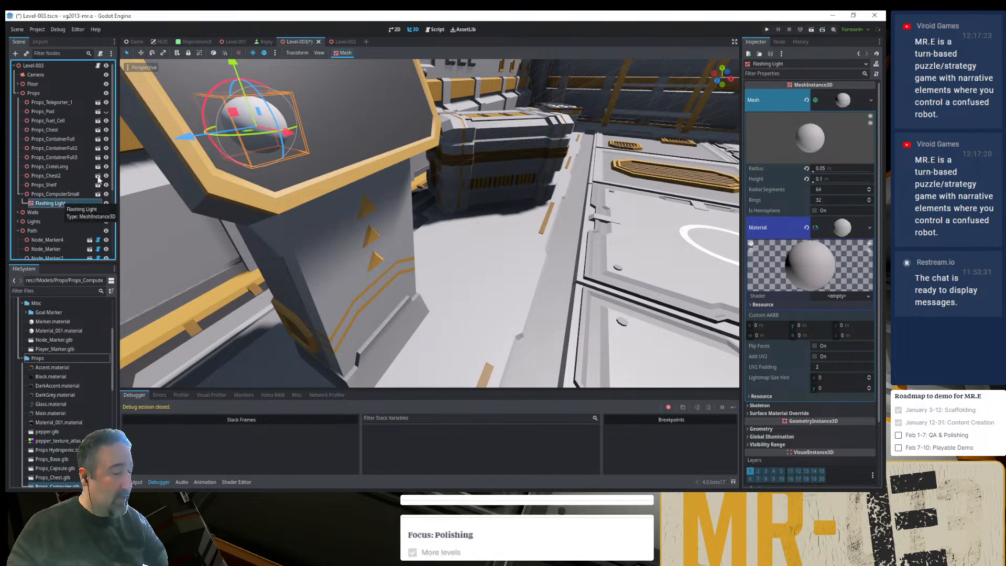
- Save the Flashing Light branch as its own scene named "Flashing Light.tscn" in res://Models/Props
{"action": "right_click", "coordinate": [66, 201]}
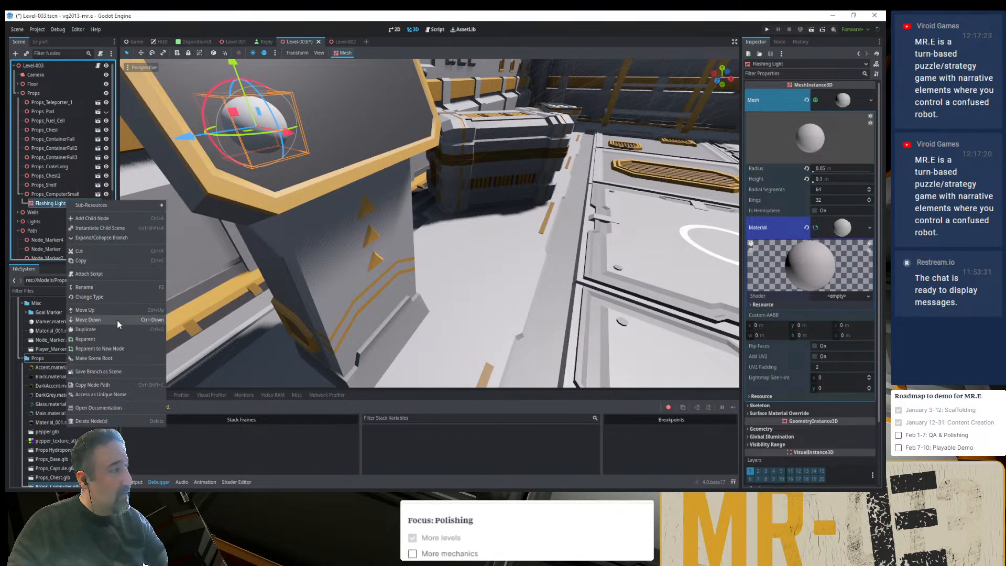
{"action": "left_click", "coordinate": [100, 372]}
{"action": "double_click", "coordinate": [522, 178]}
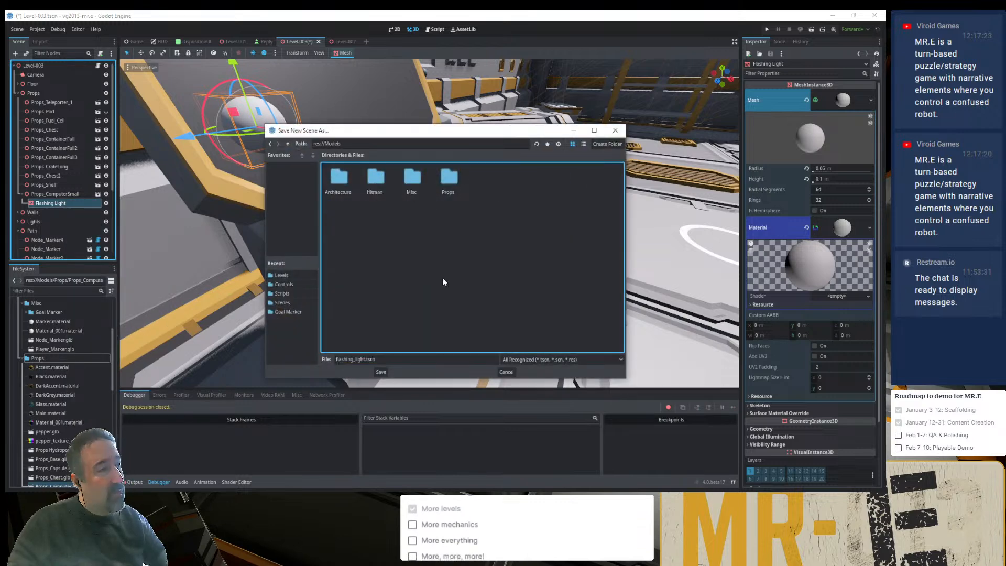
{"action": "double_click", "coordinate": [448, 178]}
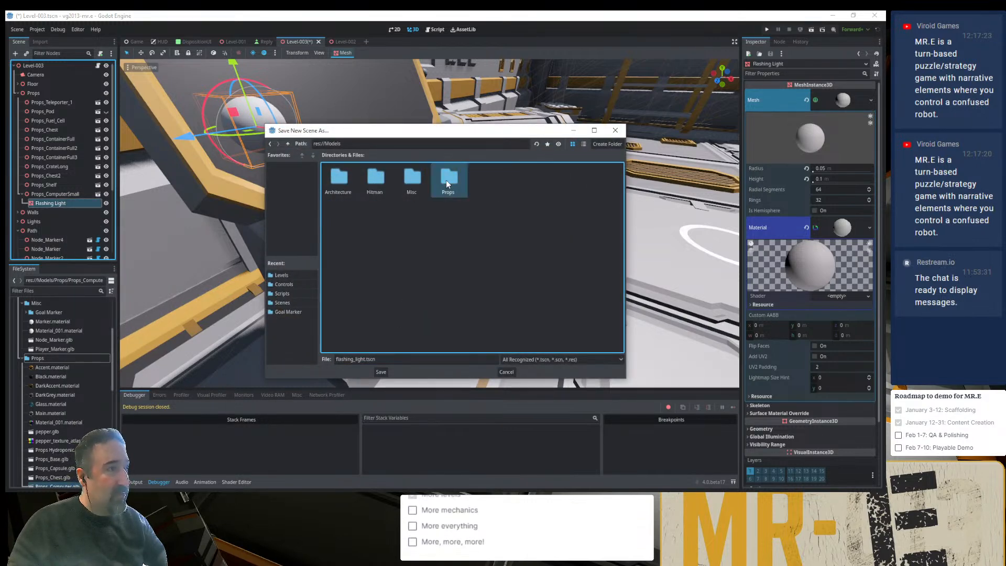
{"action": "left_click", "coordinate": [381, 359]}
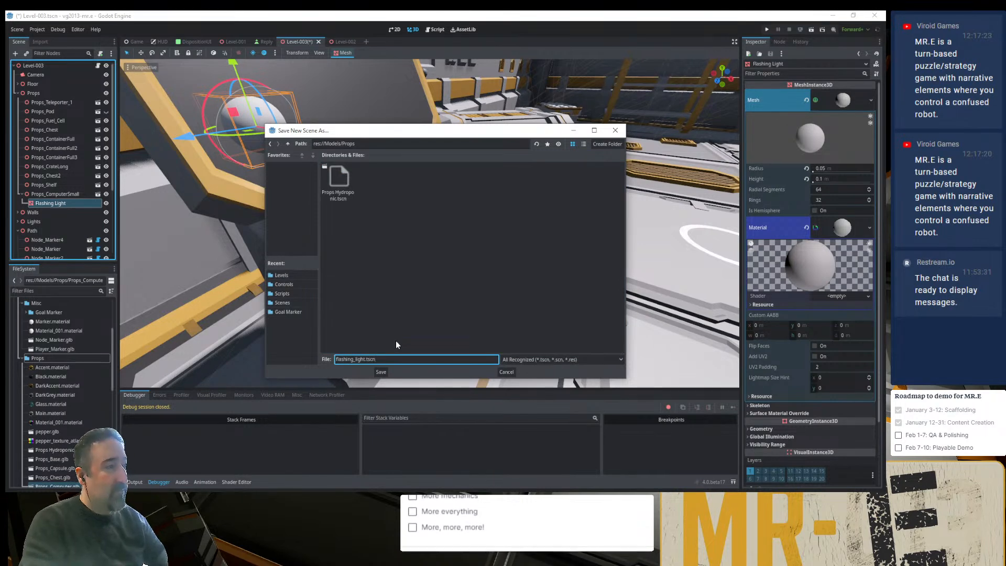
{"action": "key", "text": "Right"}
{"action": "key", "text": "Right"}
{"action": "key", "text": "Right"}
{"action": "key", "text": "Right"}
{"action": "key", "text": "Right"}
{"action": "key", "text": "Right"}
{"action": "key", "text": "Right"}
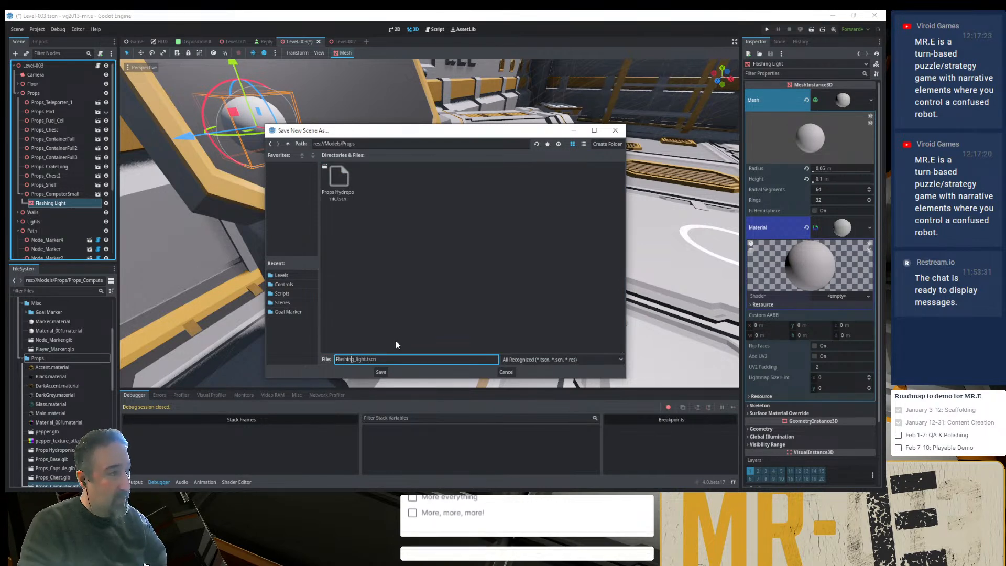
{"action": "key", "text": "Delete"}
{"action": "key", "text": "Delete"}
{"action": "type", "text": "L"}
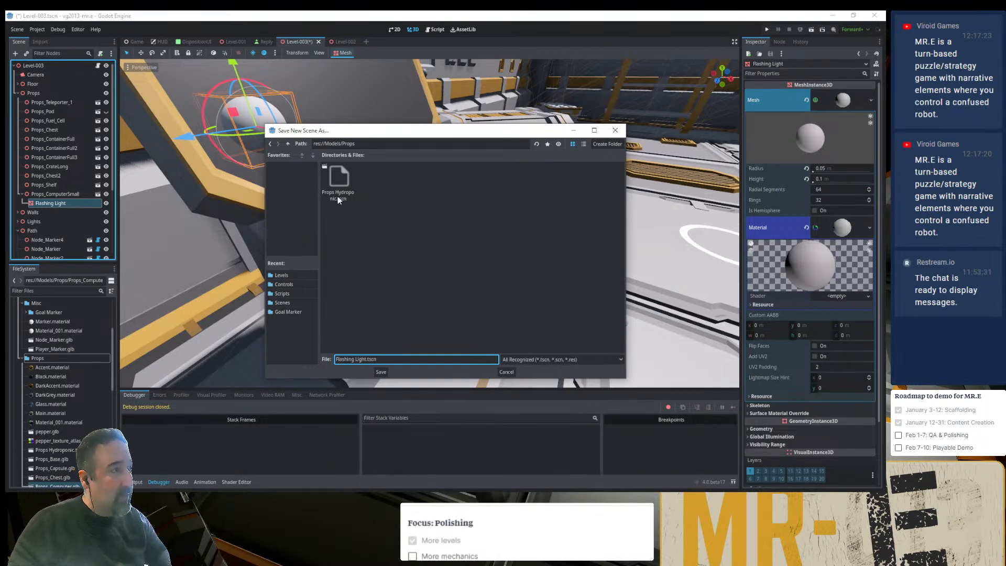
{"action": "left_click", "coordinate": [379, 371]}
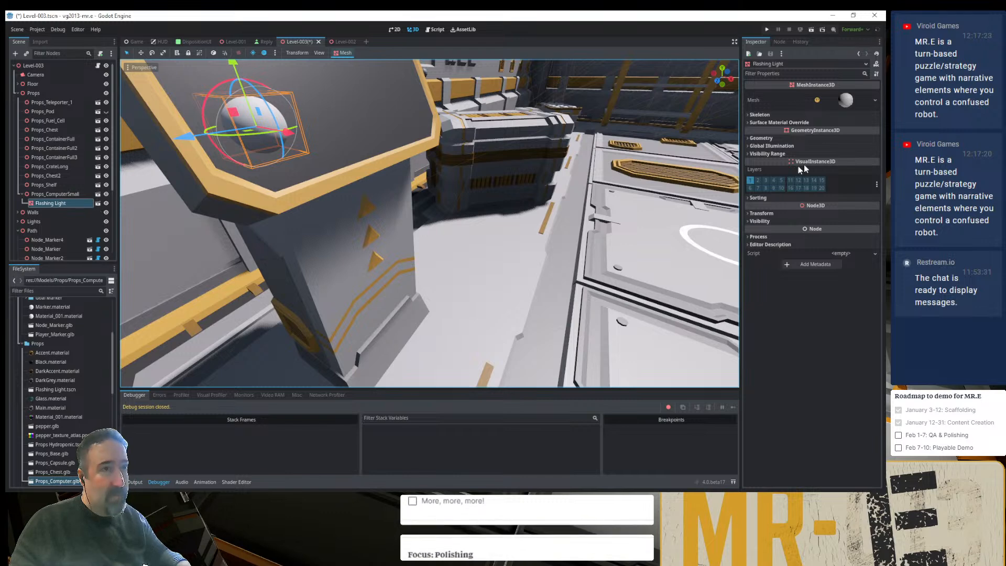
- Check the sphere mesh's material on the Flashing Light instance in Level-003 and open its Flashing Light scene for editing
{"action": "left_click", "coordinate": [844, 99]}
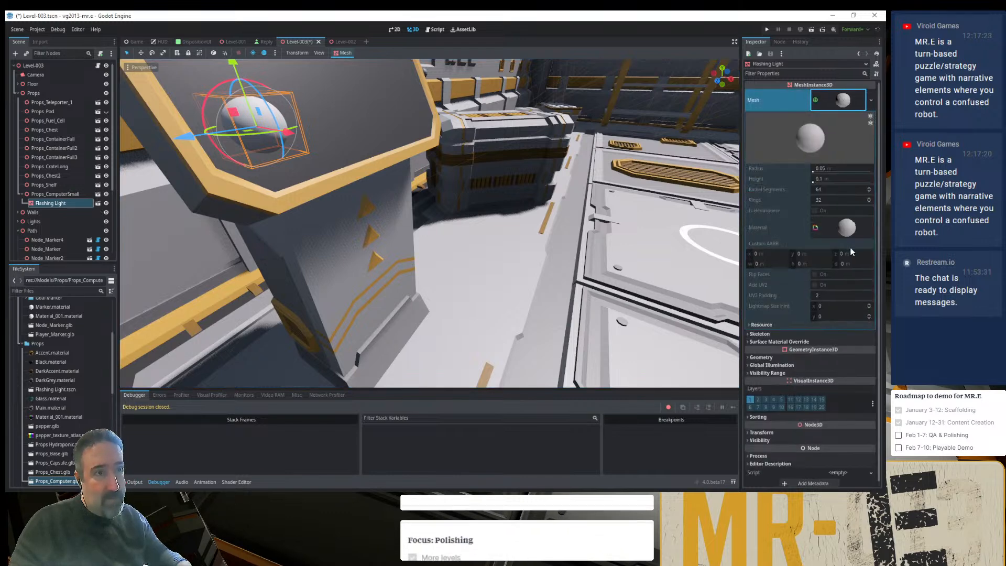
{"action": "left_click", "coordinate": [827, 233]}
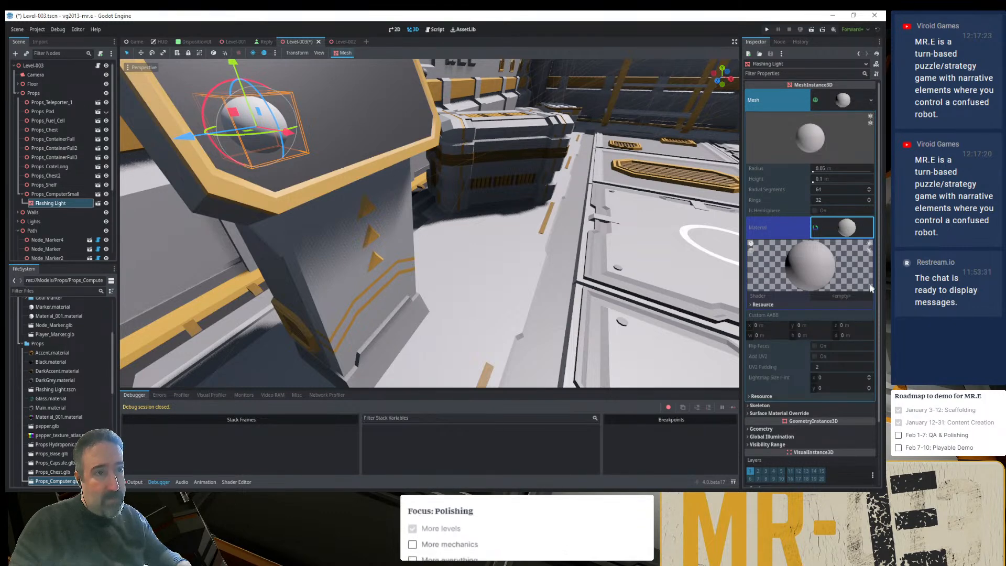
{"action": "left_click", "coordinate": [857, 296]}
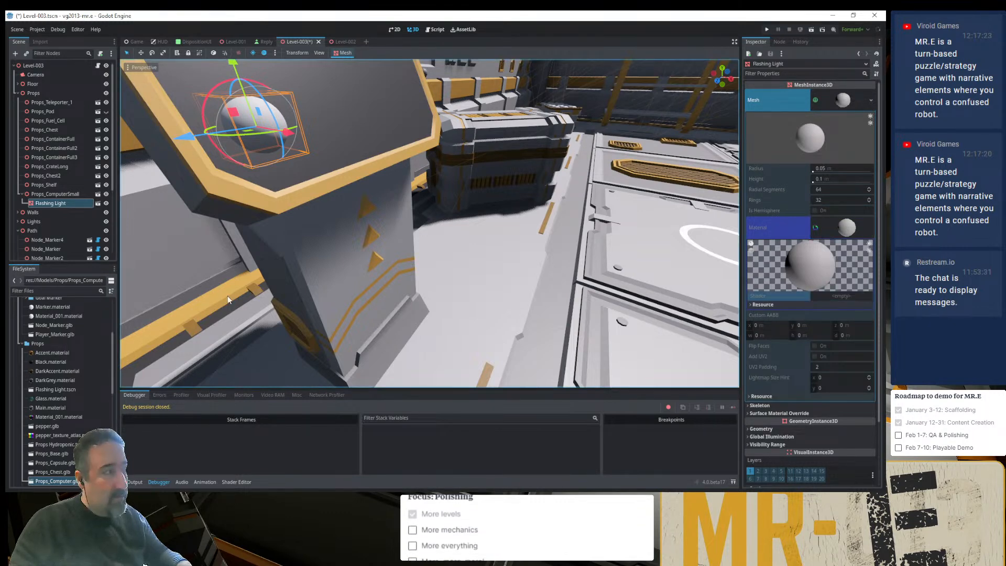
{"action": "left_click", "coordinate": [98, 203]}
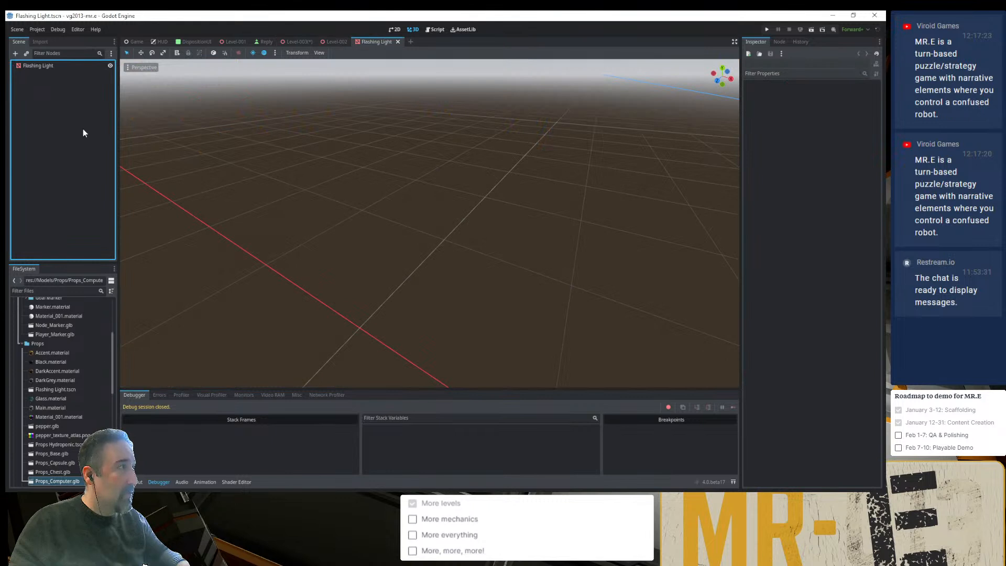
- Create a spatial shader from the default template as res://Models/Props/Flashing Light.gdshader for the Flashing Light sphere's material
{"action": "left_click", "coordinate": [49, 65]}
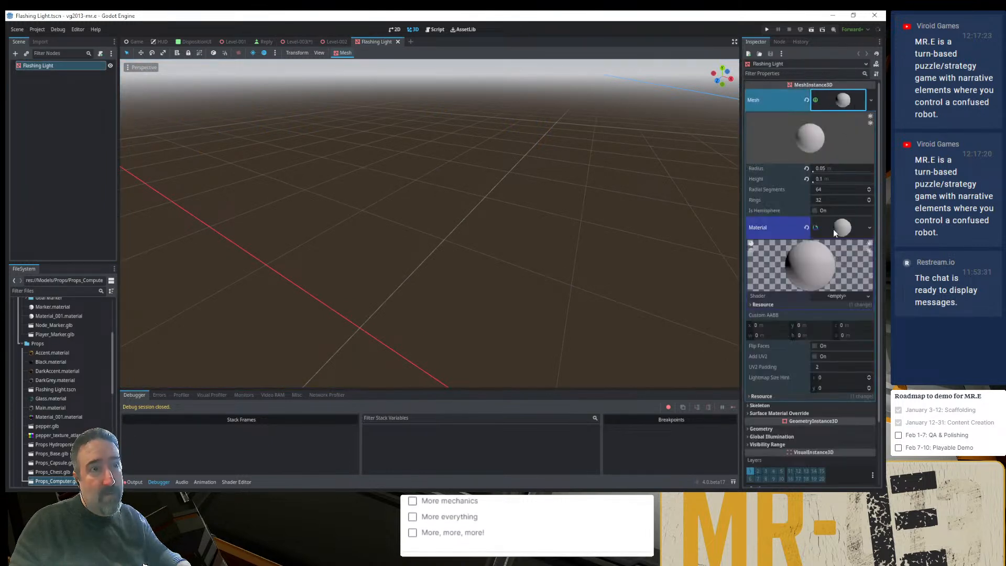
{"action": "left_click", "coordinate": [848, 295]}
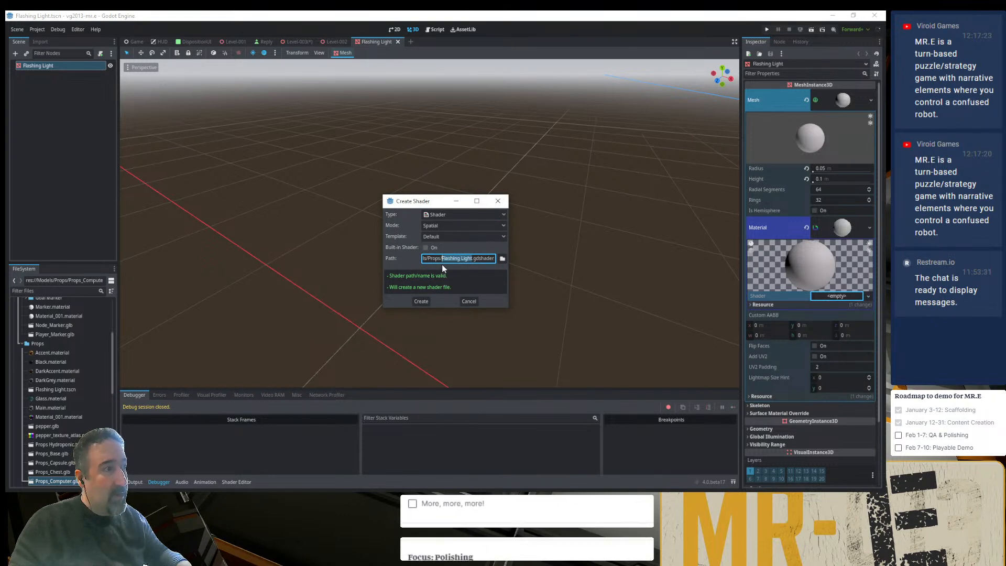
{"action": "left_click_drag", "start_coordinate": [511, 300], "coordinate": [627, 301]}
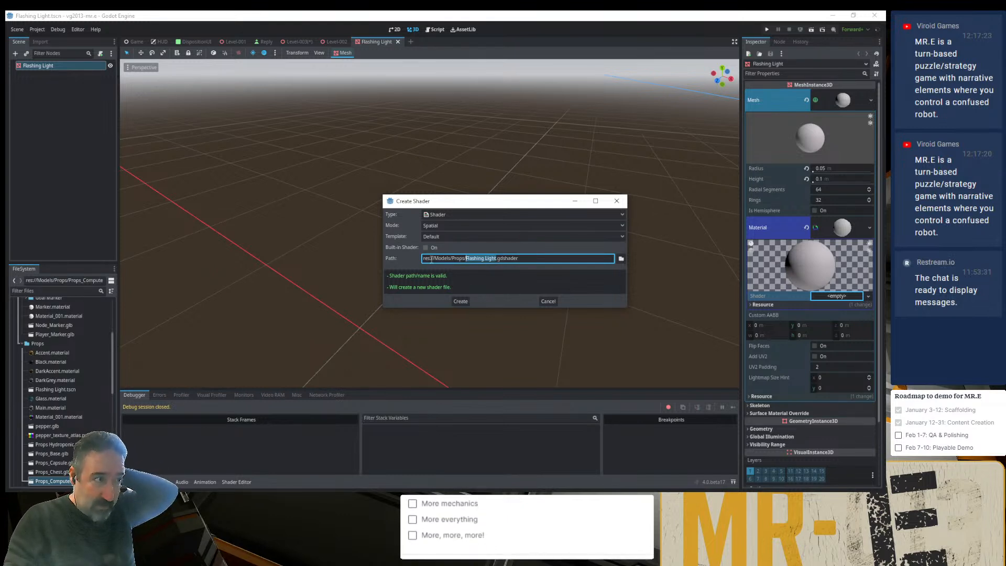
{"action": "left_click", "coordinate": [458, 301]}
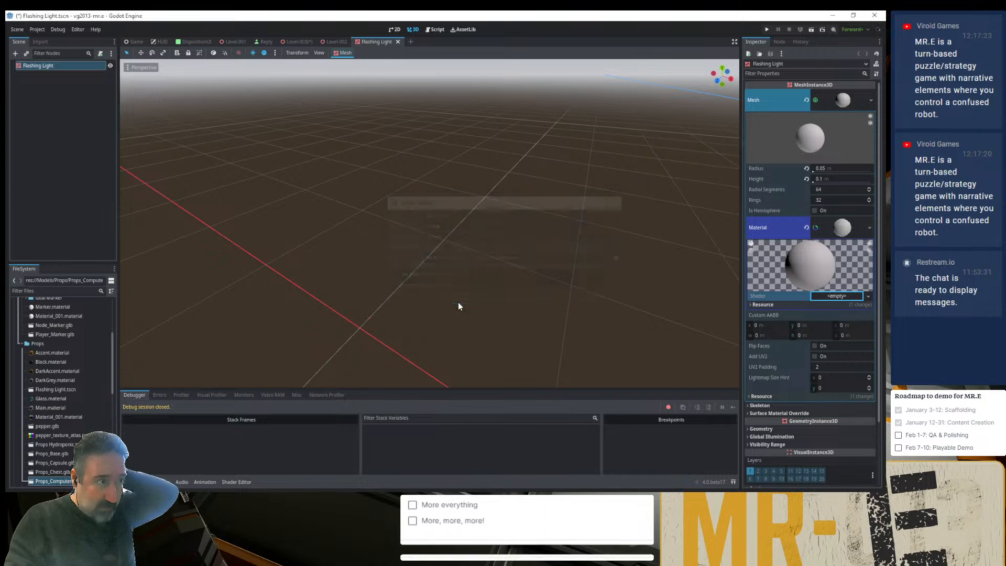
- Open the Flashing Light.gdshader code for editing and enlarge the code area
{"action": "left_click", "coordinate": [236, 482]}
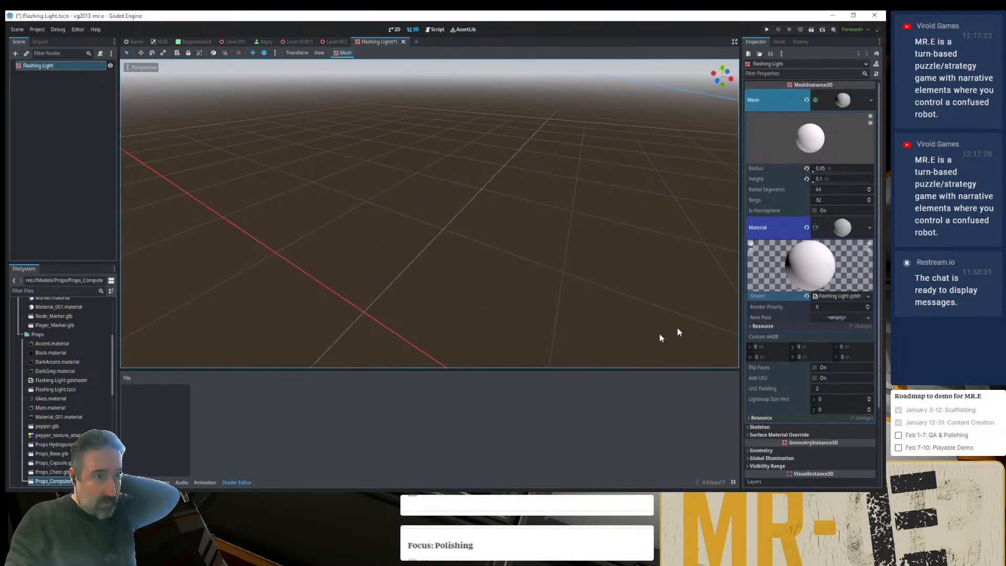
{"action": "left_click", "coordinate": [838, 296]}
{"action": "left_click", "coordinate": [838, 296]}
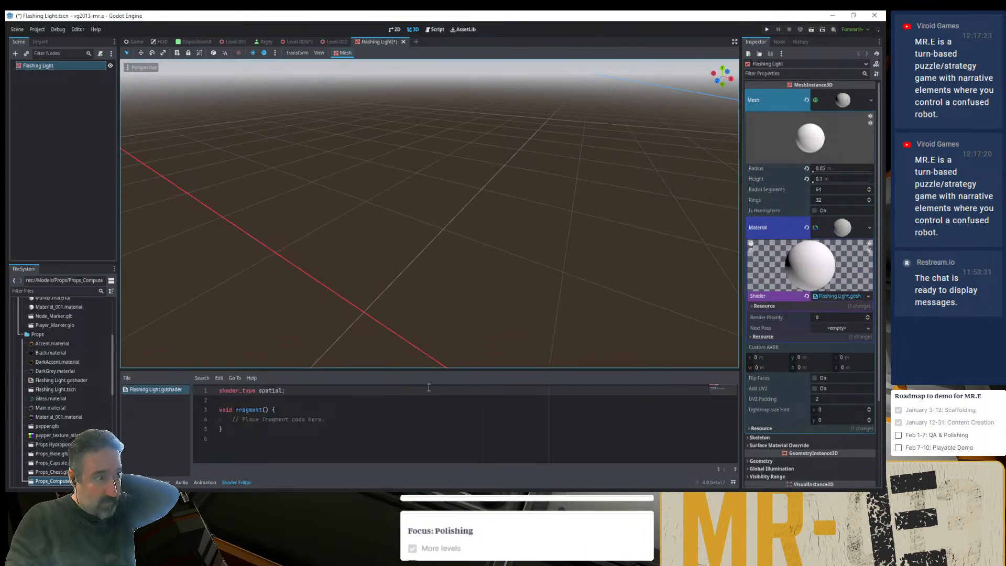
{"action": "left_click_drag", "start_coordinate": [427, 369], "coordinate": [422, 291]}
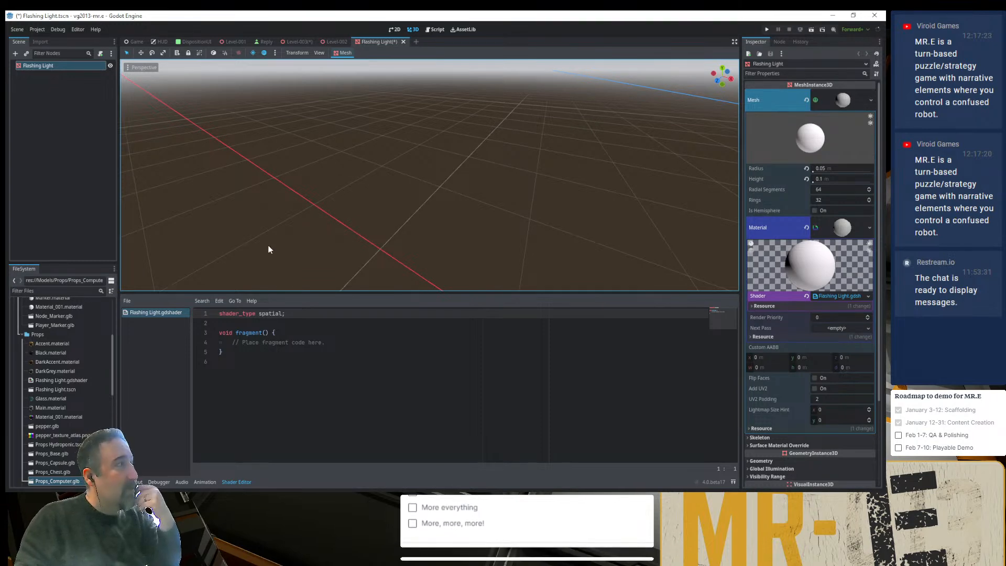
- Focus the view on the Flashing Light sphere and reset its position to the origin
{"action": "mouse_move", "coordinate": [263, 198]}
{"action": "middle_mouse_down"}
{"action": "mouse_move", "coordinate": [263, 217]}
{"action": "mouse_move", "coordinate": [276, 206]}
{"action": "middle_mouse_up"}
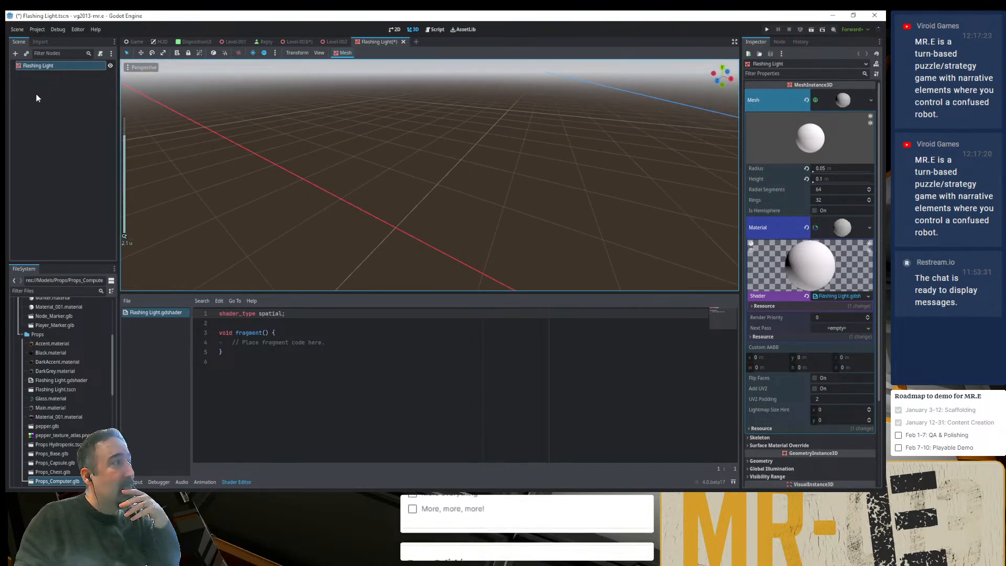
{"action": "left_click", "coordinate": [18, 67]}
{"action": "double_click", "coordinate": [18, 67]}
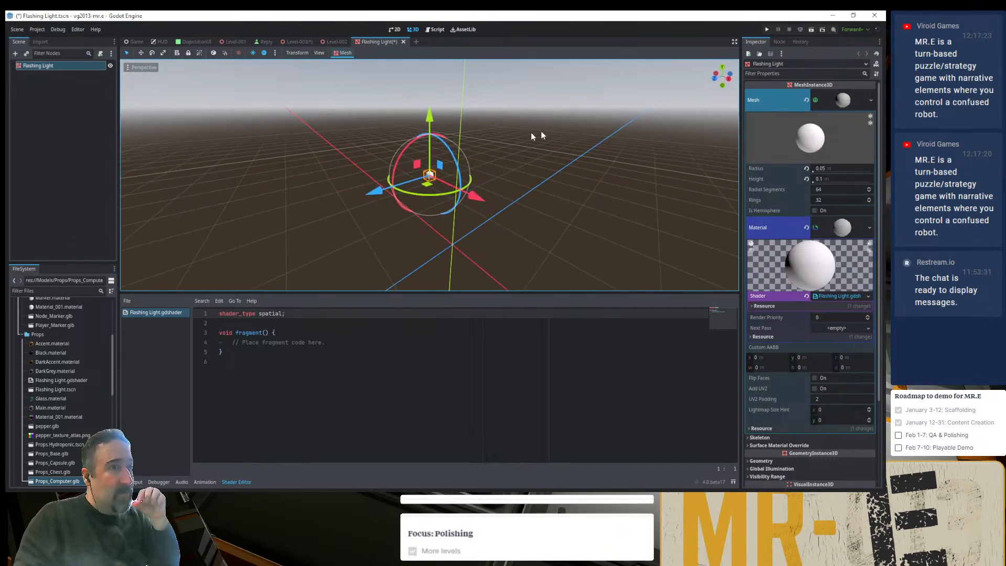
{"action": "scroll", "coordinate": [784, 427], "scroll_direction": "down", "scroll_amount": 2}
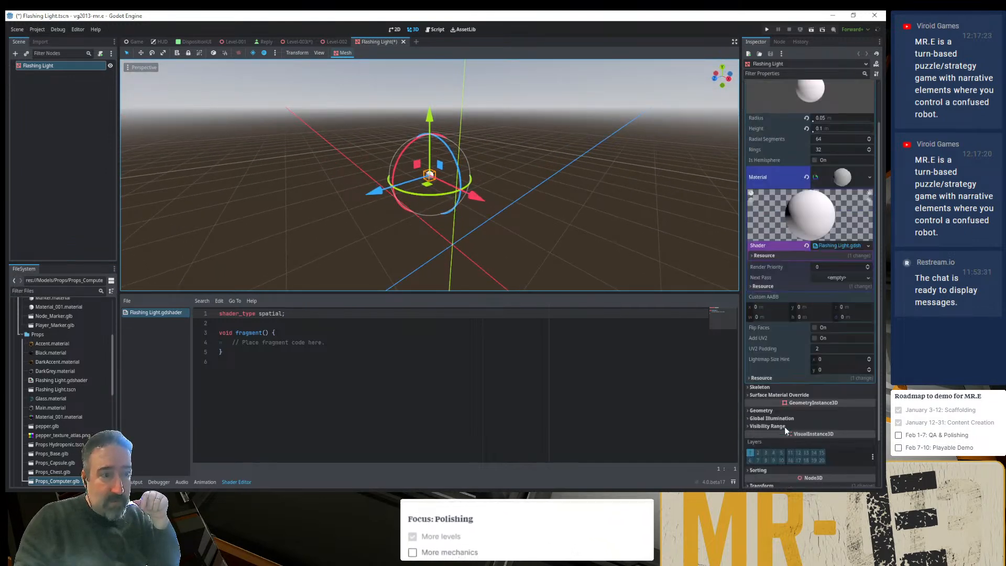
{"action": "scroll", "coordinate": [796, 406], "scroll_direction": "down", "scroll_amount": 2}
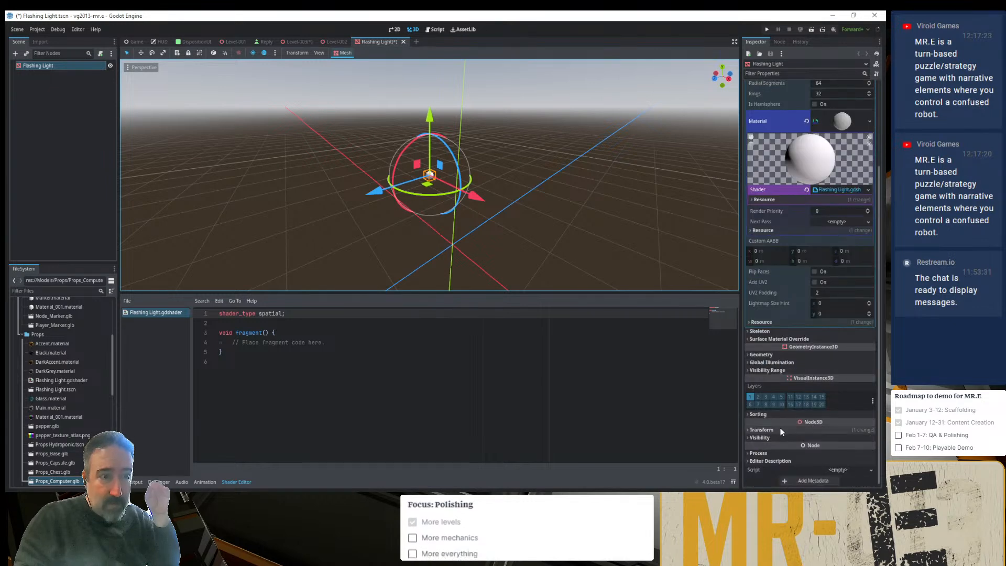
{"action": "left_click", "coordinate": [780, 429]}
{"action": "left_click", "coordinate": [873, 438]}
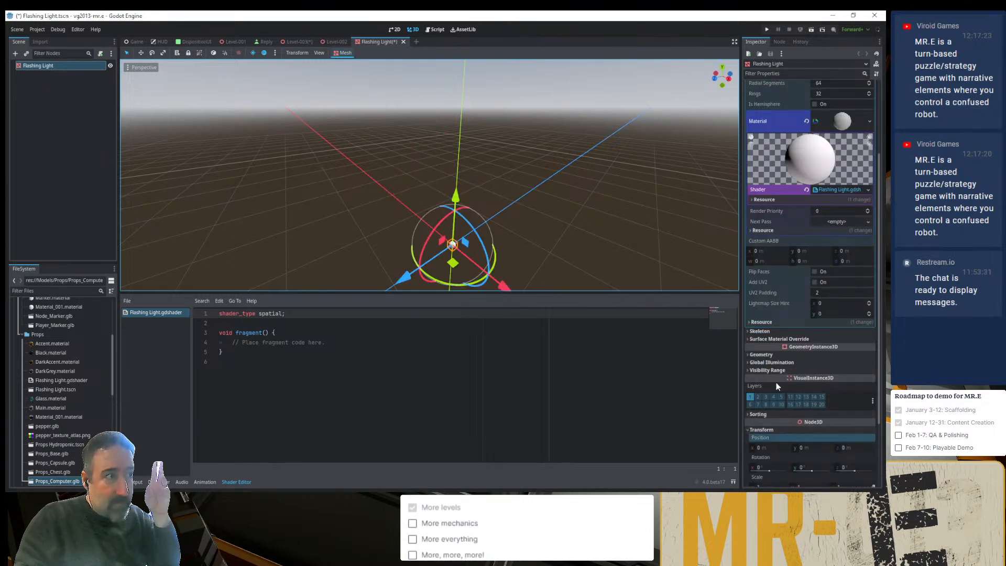
- Inspect the sphere at the origin and undo the position reset
{"action": "left_click", "coordinate": [609, 260]}
{"action": "scroll", "coordinate": [532, 270], "scroll_direction": "up", "scroll_amount": 5}
{"action": "middle_click_drag", "start_coordinate": [510, 270], "coordinate": [555, 262]}
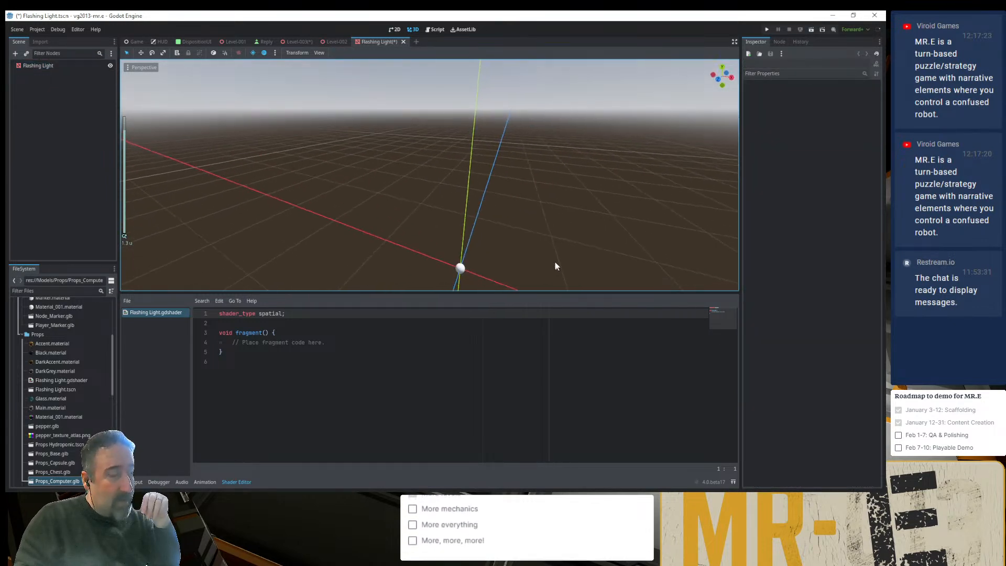
{"action": "scroll", "coordinate": [540, 249], "scroll_direction": "down", "scroll_amount": 6}
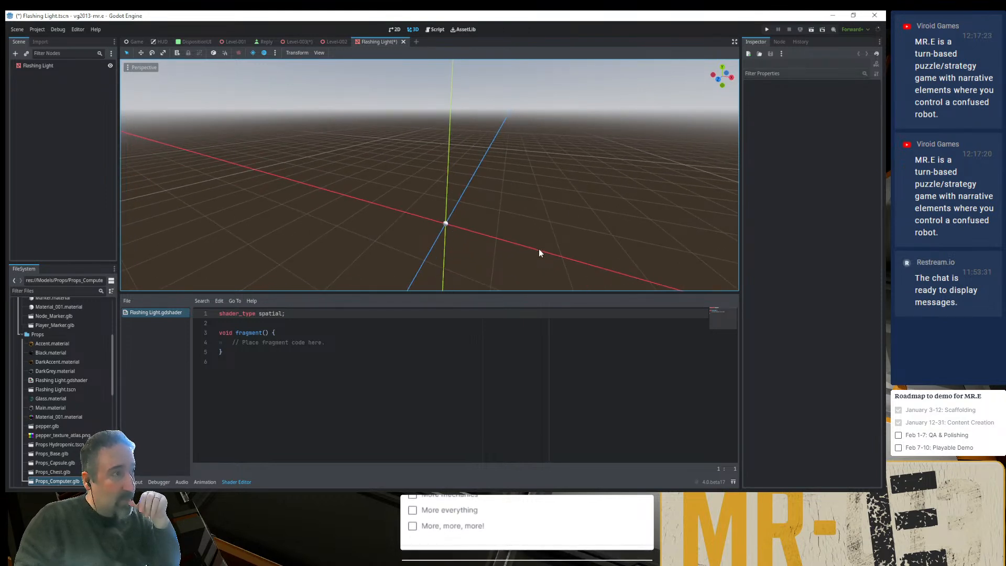
{"action": "key", "text": "ctrl+z"}
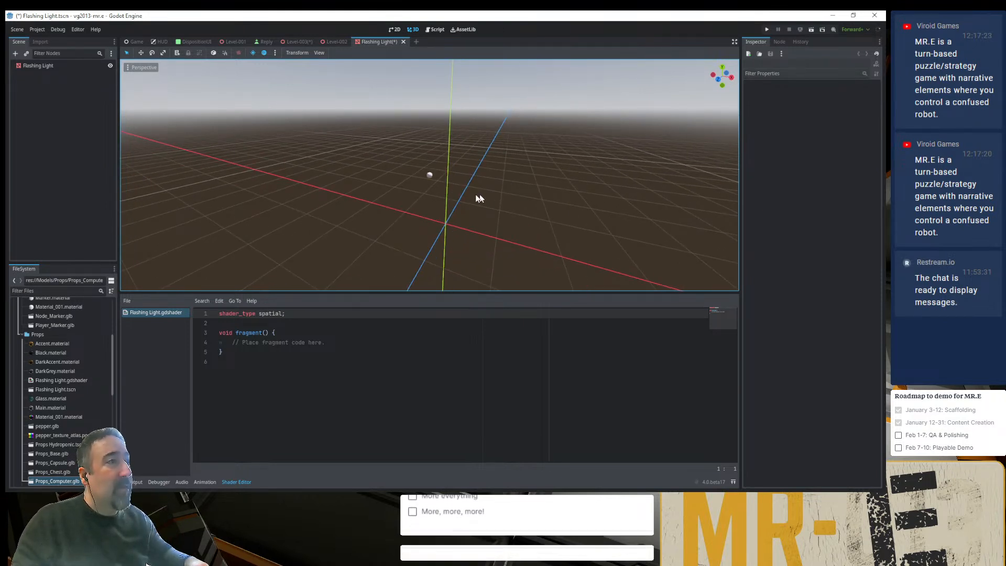
- Copy the Flashing Light sphere's position value and reset its position to the origin
{"action": "left_click", "coordinate": [430, 175]}
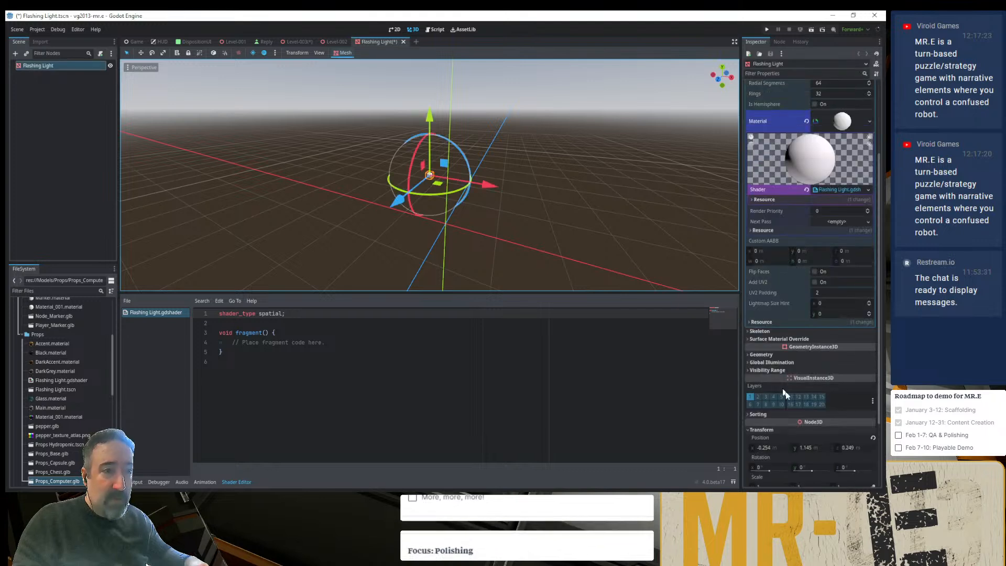
{"action": "right_click", "coordinate": [809, 438]}
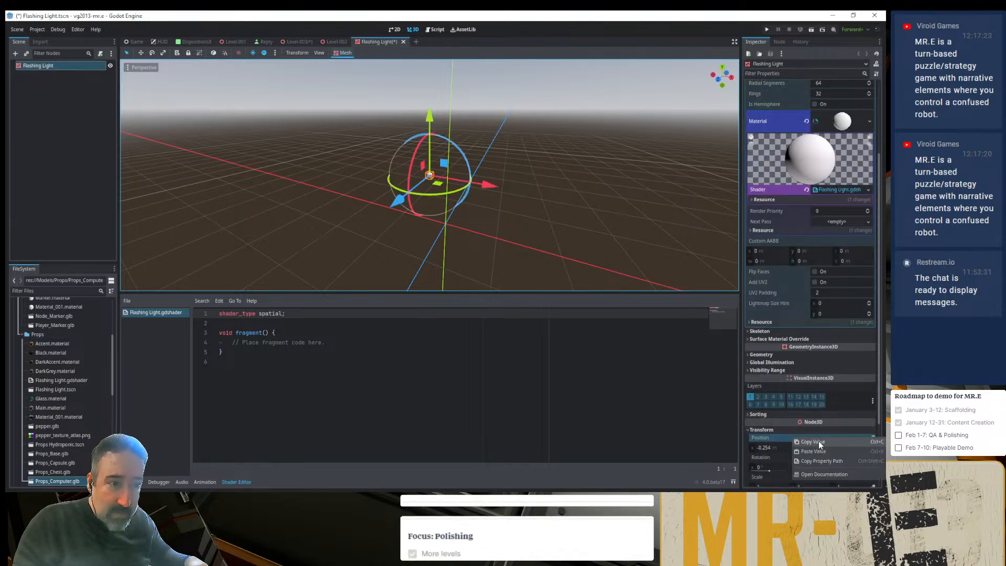
{"action": "left_click", "coordinate": [828, 442]}
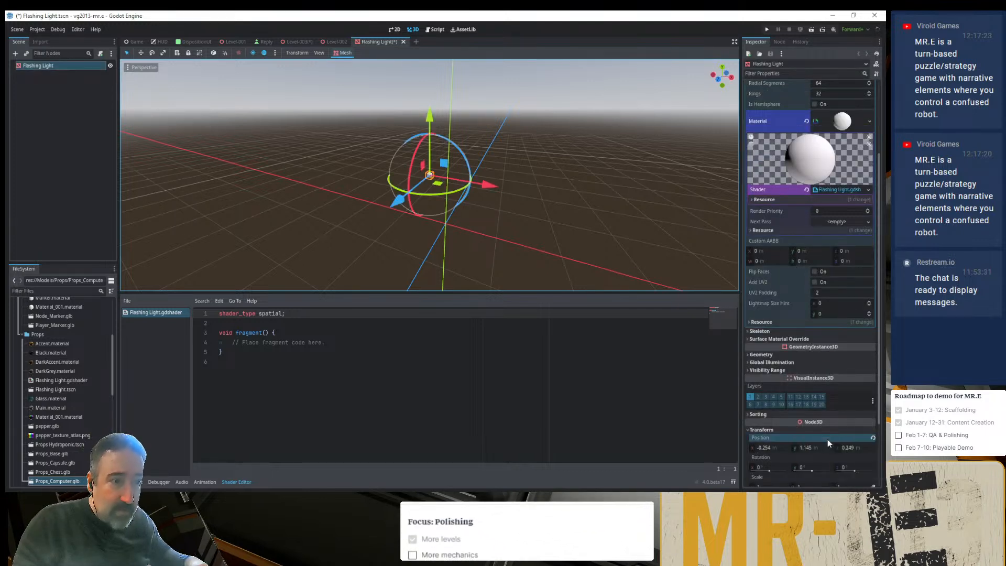
{"action": "left_click", "coordinate": [872, 437]}
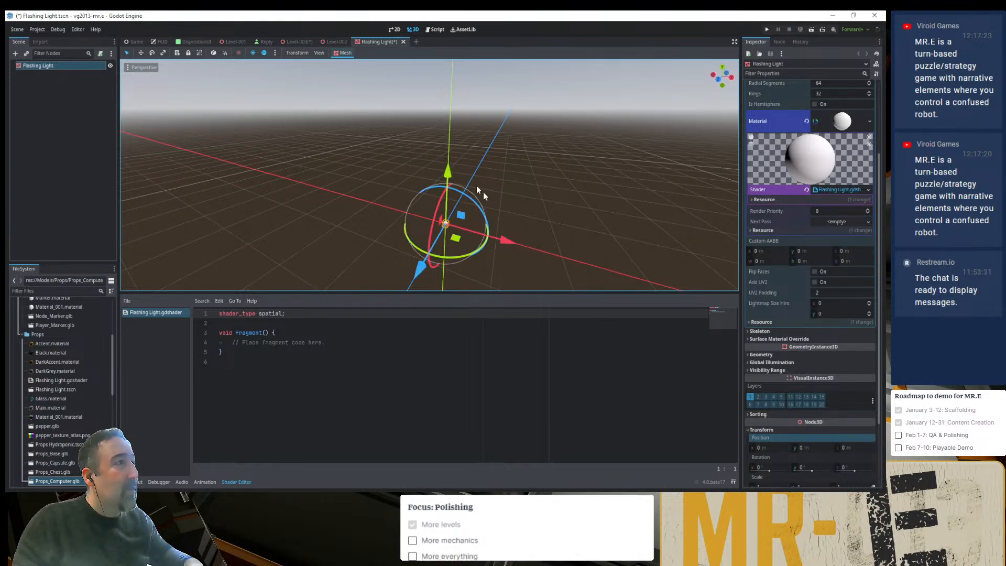
- Paste the copied position (-0.254, 1.145, 0.249) onto the Flashing Light instance in Level-003 and save the level
{"action": "left_click", "coordinate": [328, 40]}
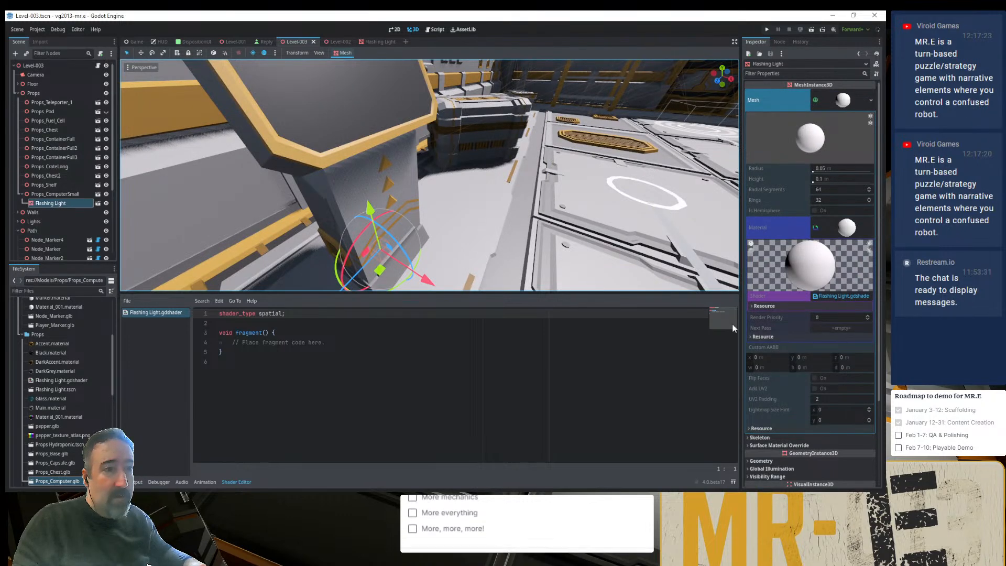
{"action": "scroll", "coordinate": [791, 453], "scroll_direction": "down", "scroll_amount": 5}
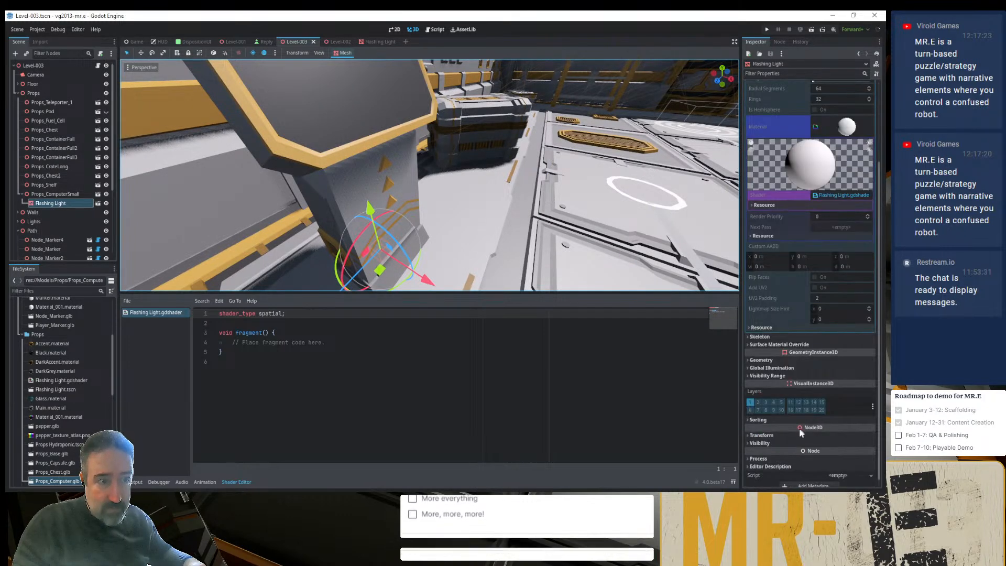
{"action": "left_click", "coordinate": [804, 435]}
{"action": "right_click", "coordinate": [825, 443]}
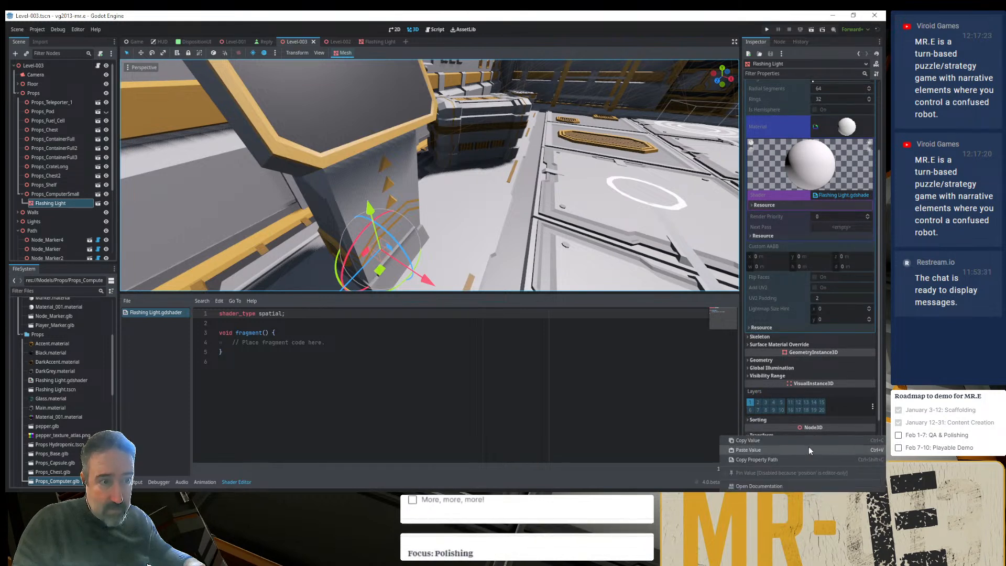
{"action": "left_click", "coordinate": [794, 449]}
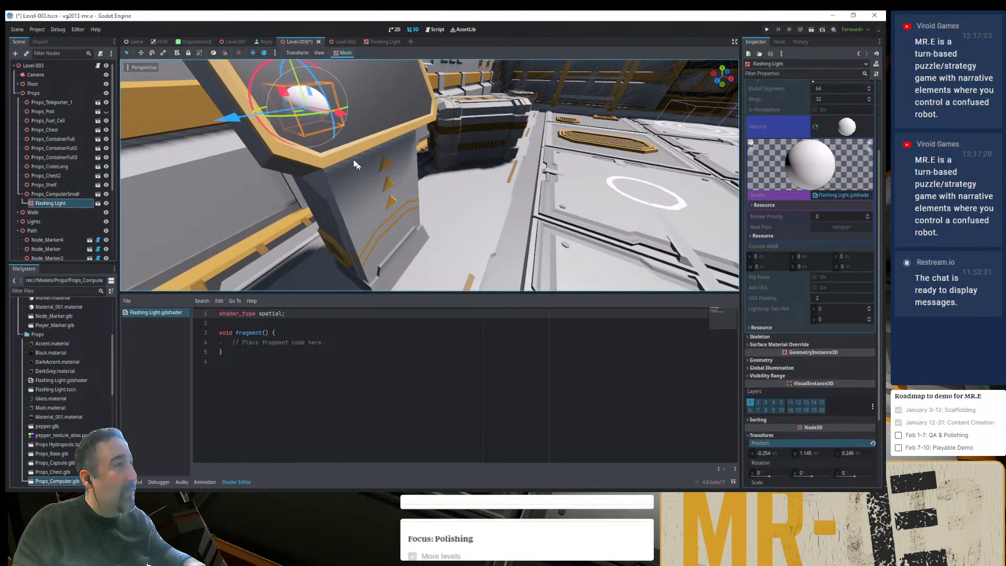
{"action": "key", "text": "ctrl+s"}
- Return to the Flashing Light scene and frame the sphere in close-up, leaving it deselected
{"action": "left_click", "coordinate": [371, 42]}
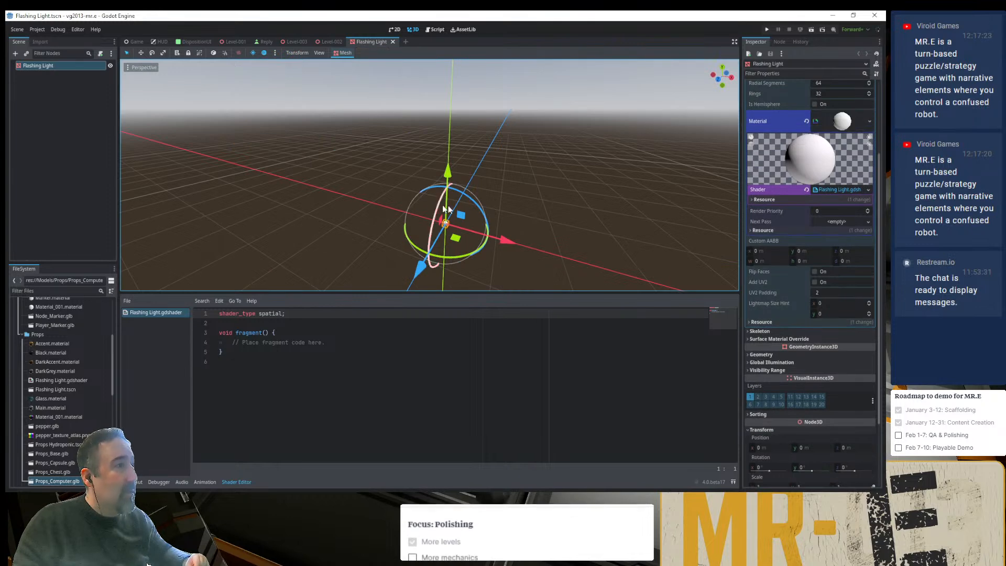
{"action": "scroll", "coordinate": [453, 239], "scroll_direction": "down", "scroll_amount": 2}
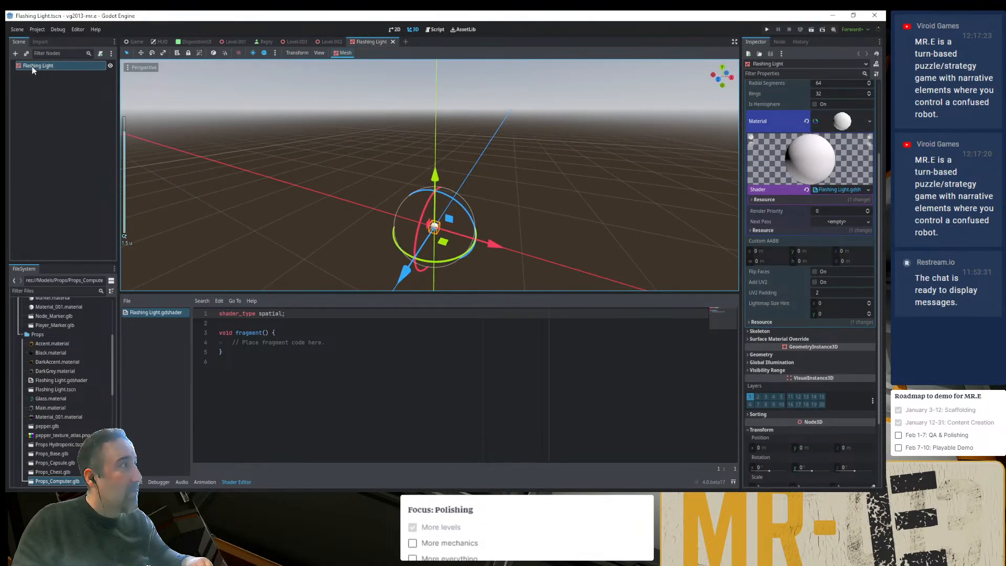
{"action": "double_click", "coordinate": [18, 65]}
{"action": "scroll", "coordinate": [439, 150], "scroll_direction": "up", "scroll_amount": 2}
{"action": "middle_click_drag", "start_coordinate": [439, 150], "coordinate": [309, 293]}
{"action": "scroll", "coordinate": [424, 200], "scroll_direction": "up", "scroll_amount": 10}
{"action": "left_click", "coordinate": [469, 195]}
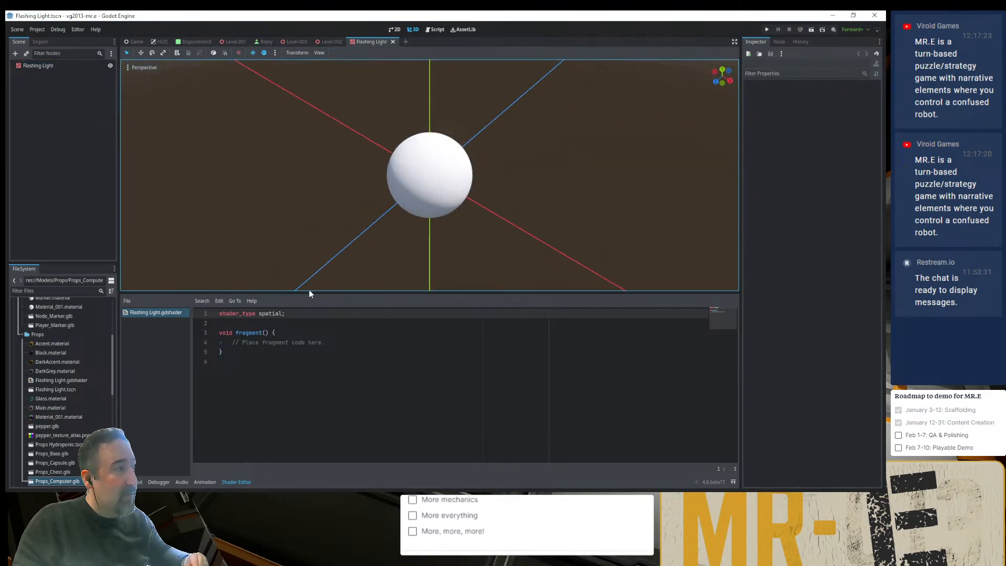
- Insert two blank lines above the fragment function in Flashing Light.gdshader
{"action": "left_click", "coordinate": [249, 379]}
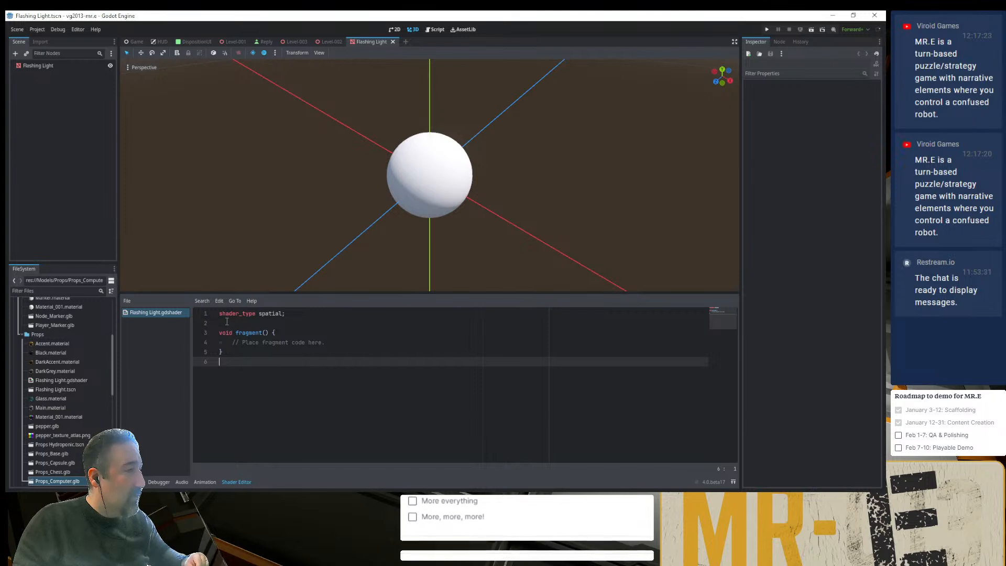
{"action": "key", "text": "Up"}
{"action": "key", "text": "Up"}
{"action": "key", "text": "Up"}
{"action": "key", "text": "Up"}
{"action": "key", "text": "Return"}
{"action": "key", "text": "Return"}
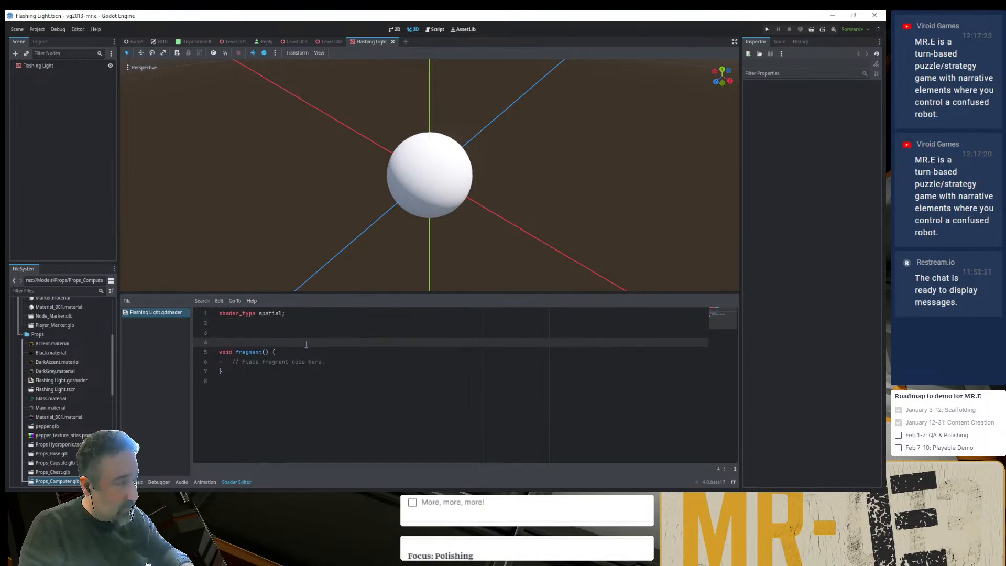
- Delete the placeholder comment inside the fragment function
{"action": "key", "text": "Down"}
{"action": "key", "text": "Down"}
{"action": "key", "text": "End"}
{"action": "key", "text": "shift+Home"}
{"action": "key", "text": "BackSpace"}
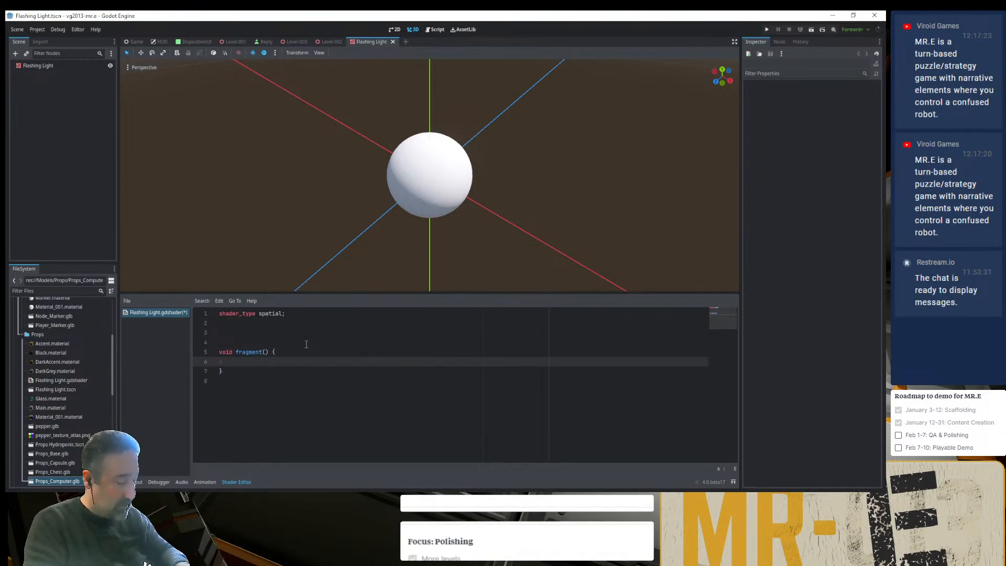
- Write the statement COLOR.rgb = ivec3(255, 0, 0); in the fragment function's body
{"action": "type", "text": "COL"}
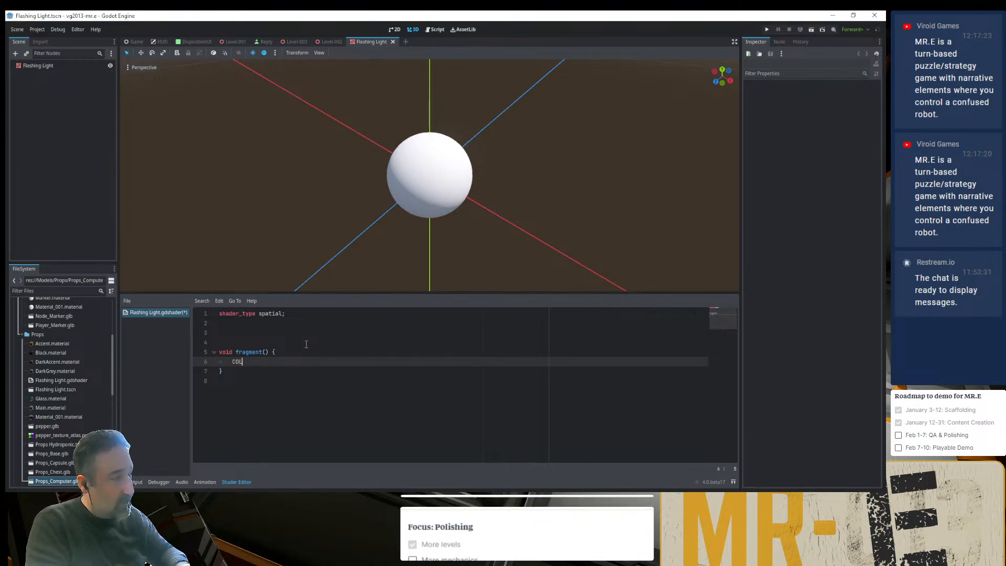
{"action": "type", "text": "OR"}
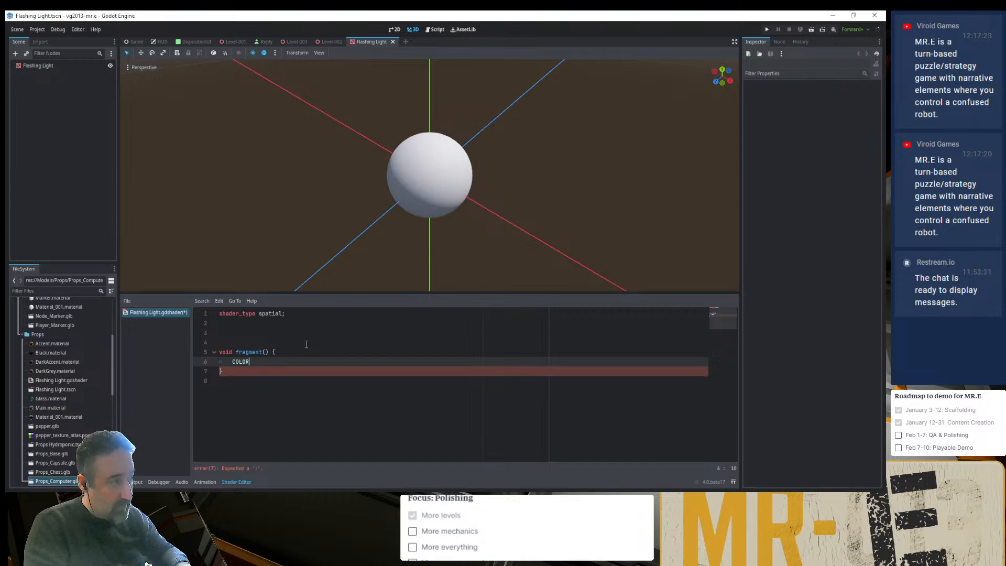
{"action": "type", "text": "."}
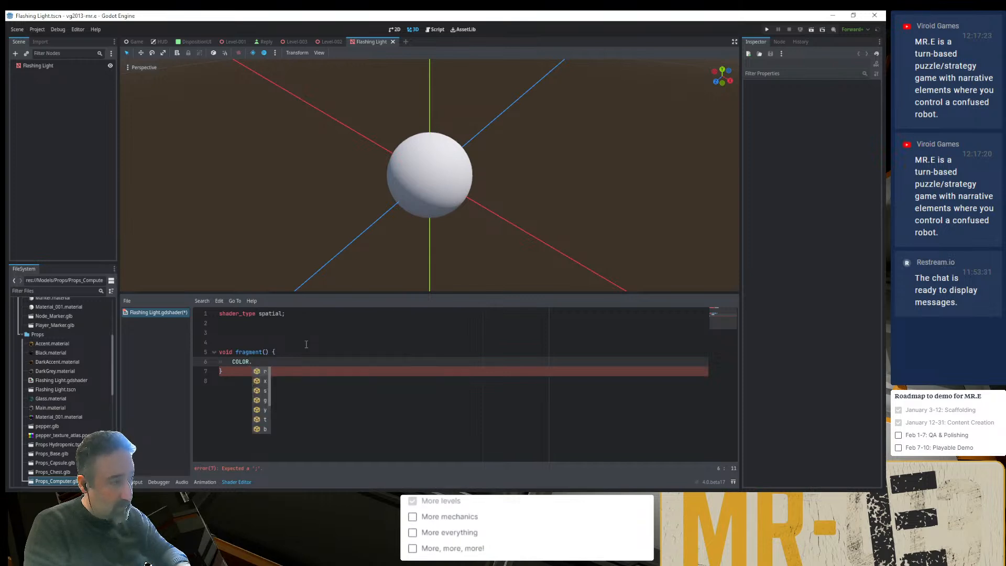
{"action": "type", "text": "rgb"}
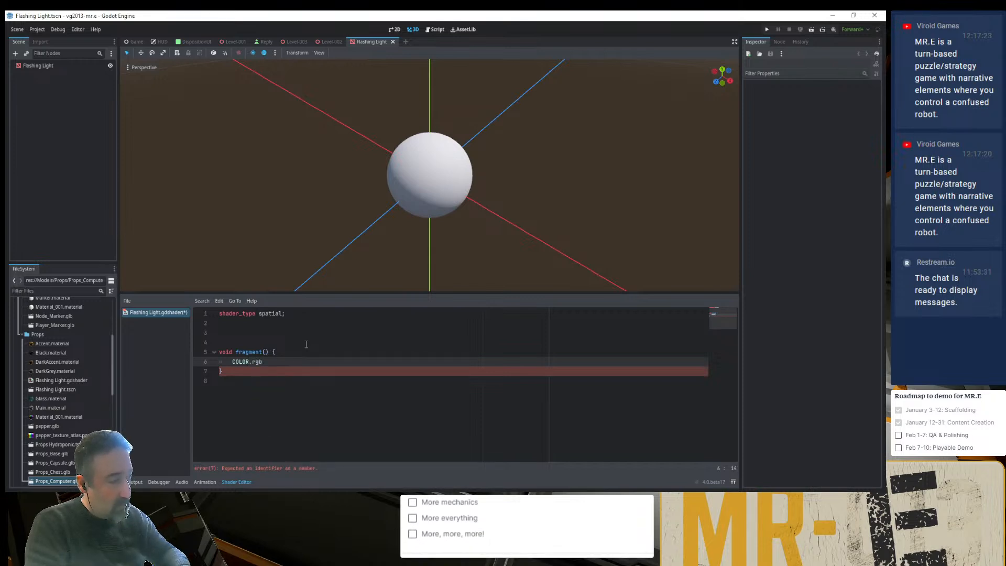
{"action": "type", "text": " = Ve"}
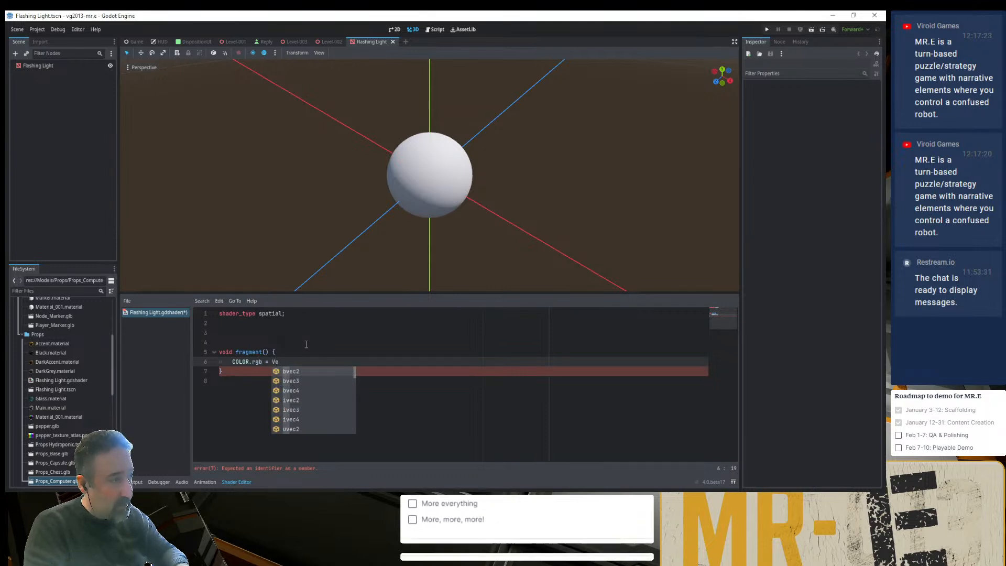
{"action": "type", "text": "c3"}
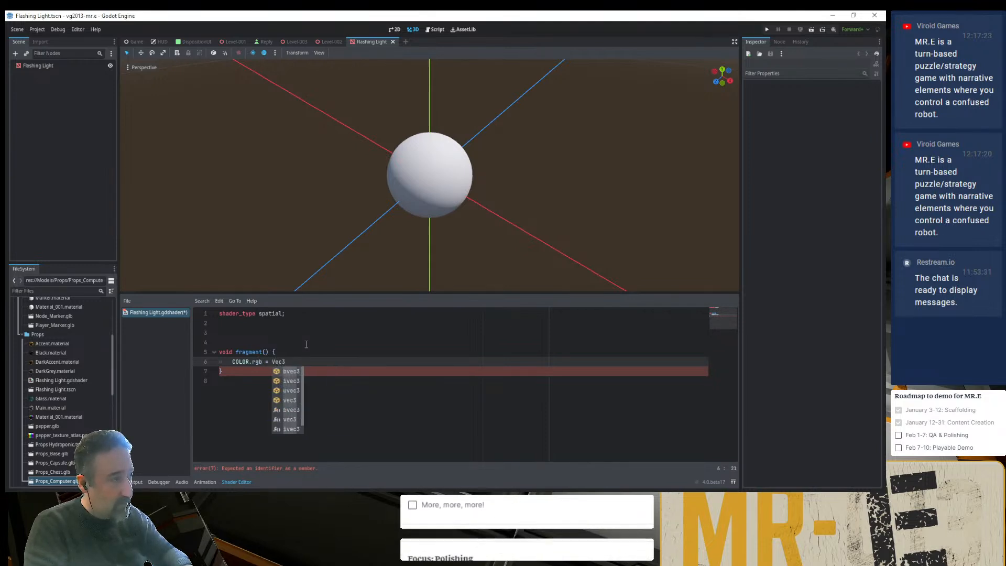
{"action": "key", "text": "Down"}
{"action": "key", "text": "Return"}
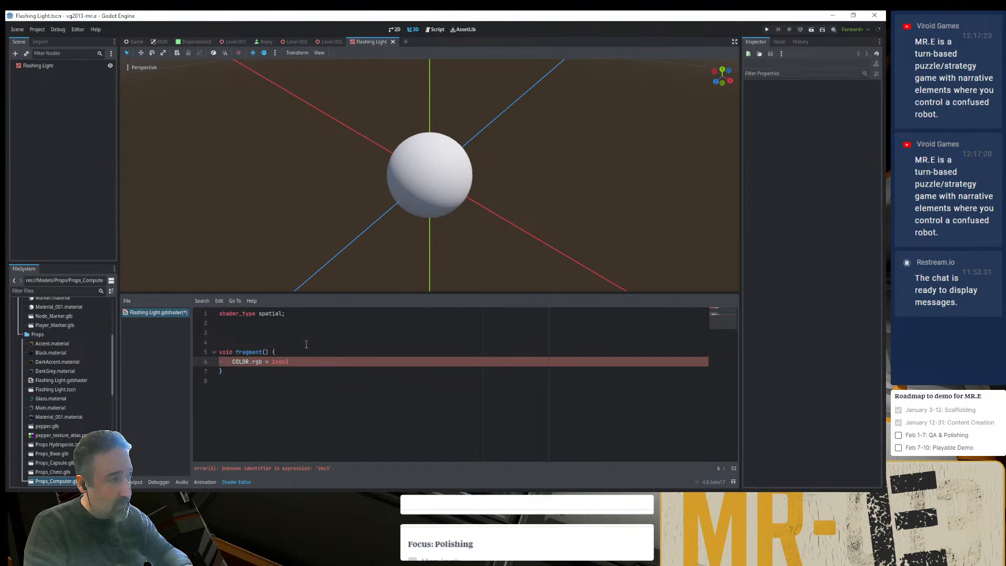
{"action": "type", "text": "("}
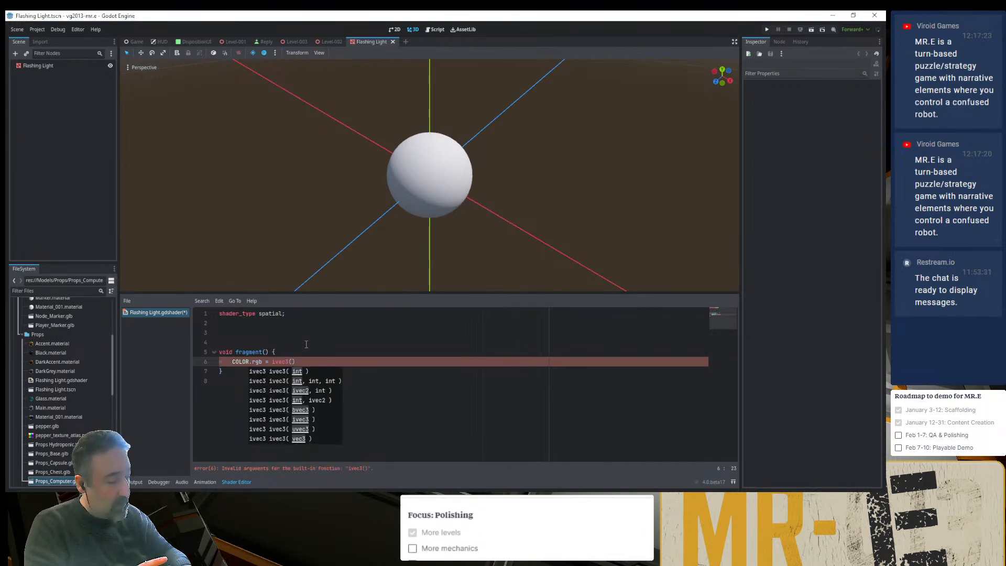
{"action": "type", "text": "255, 0, "}
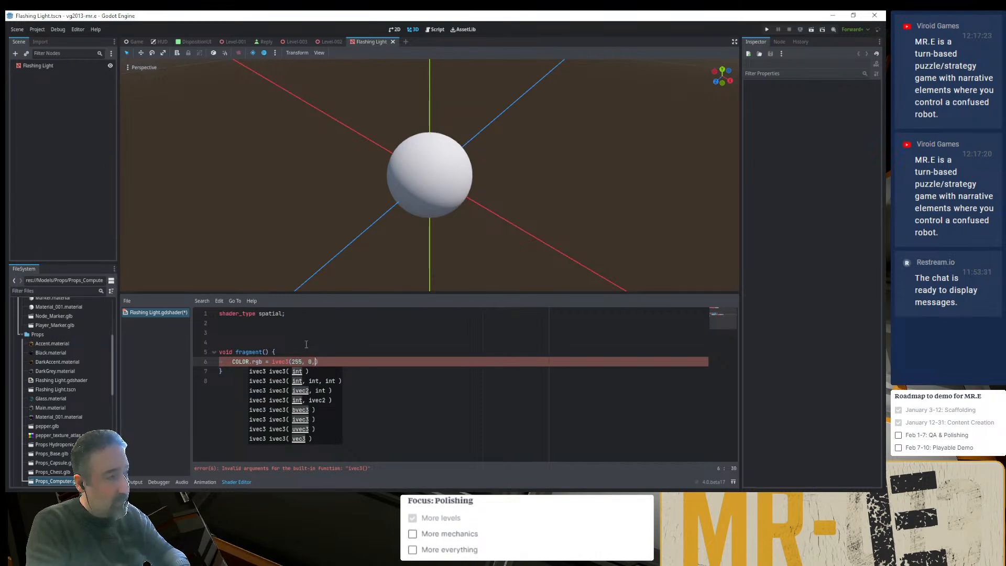
{"action": "type", "text": "0"}
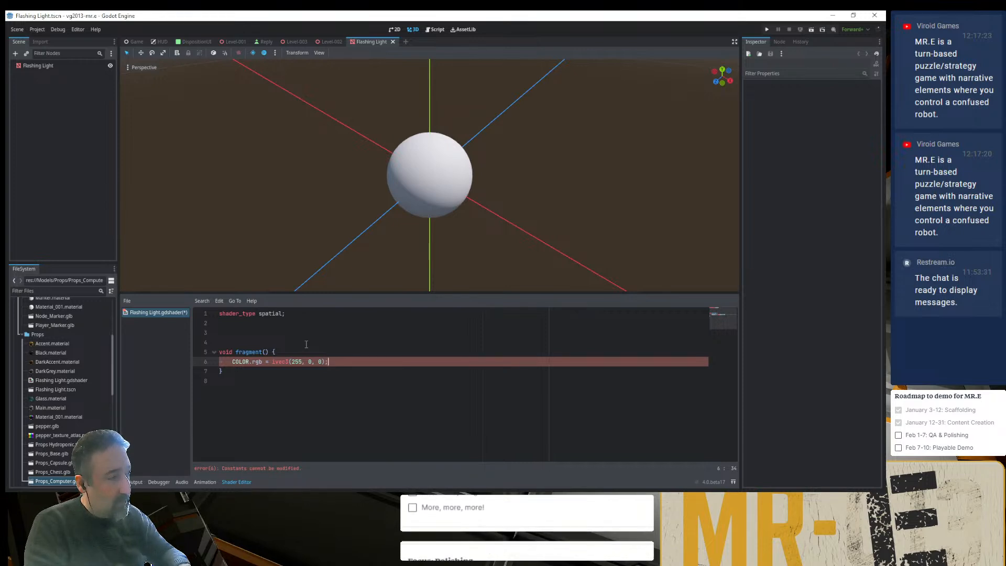
- Rewrite the color assignment as COLOR = vec4(255, 0, 0, 255);
{"action": "key", "text": "ctrl+Left"}
{"action": "key", "text": "ctrl+Left"}
{"action": "key", "text": "ctrl+Left"}
{"action": "key", "text": "ctrl+Left"}
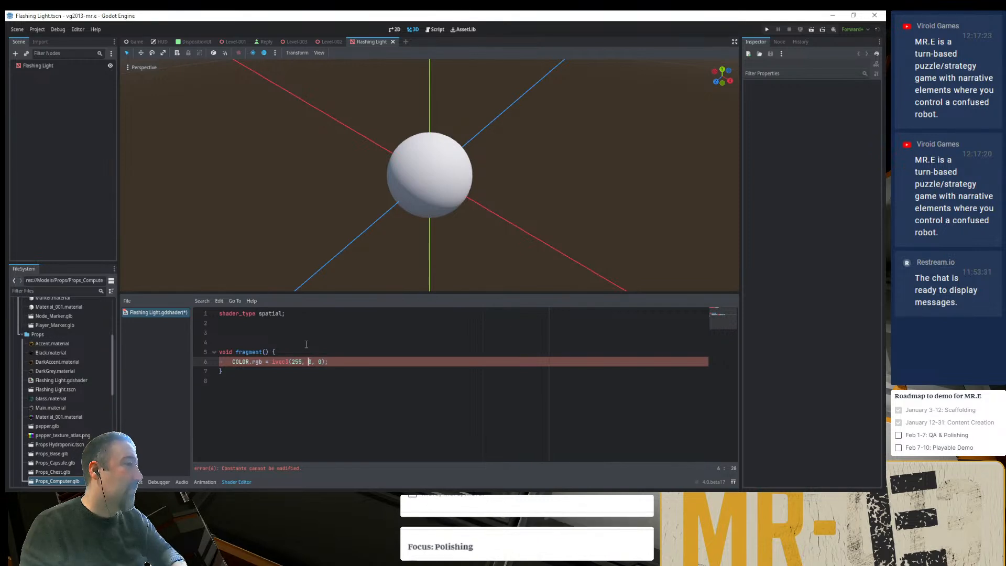
{"action": "key", "text": "Left"}
{"action": "key", "text": "Left"}
{"action": "key", "text": "Left"}
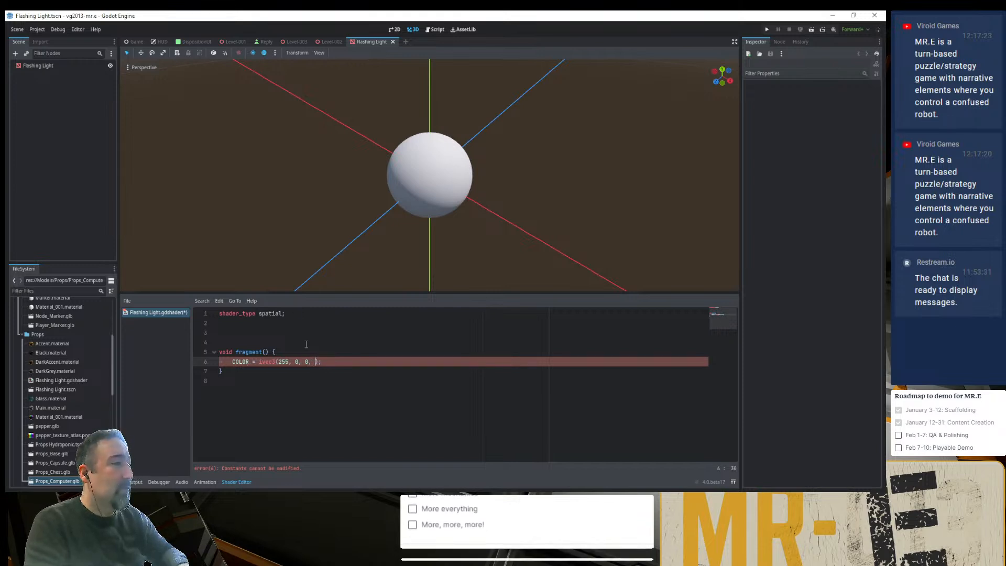
{"action": "type", "text": ", 255"}
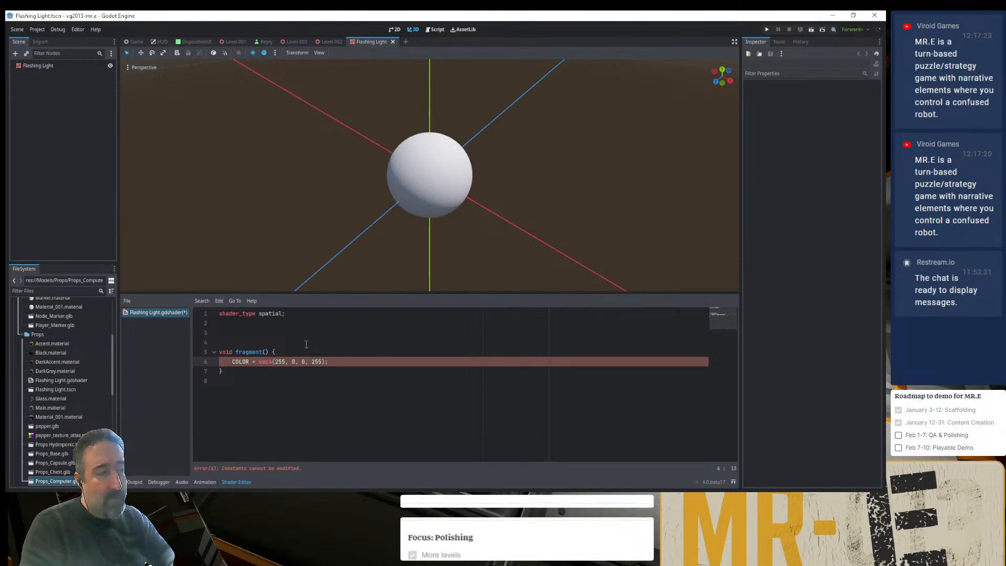
{"action": "key", "text": "Left"}
{"action": "key", "text": "Left"}
{"action": "key", "text": "Left"}
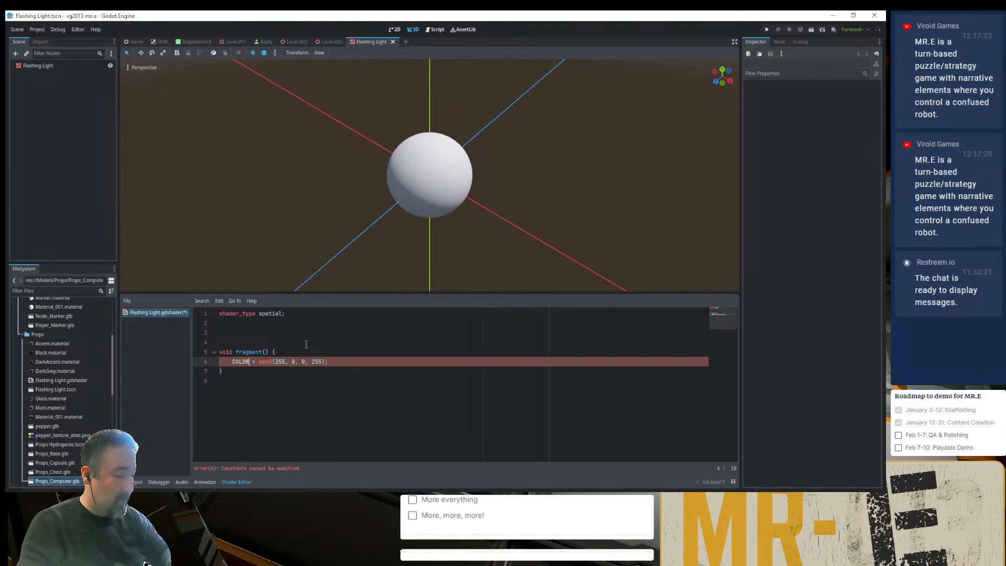
- Comment out the vec4 color assignment and add COLOR.a = .5; on a new line below it
{"action": "key", "text": "ctrl+k"}
{"action": "key", "text": "End"}
{"action": "key", "text": "Return"}
{"action": "type", "text": "CO"}
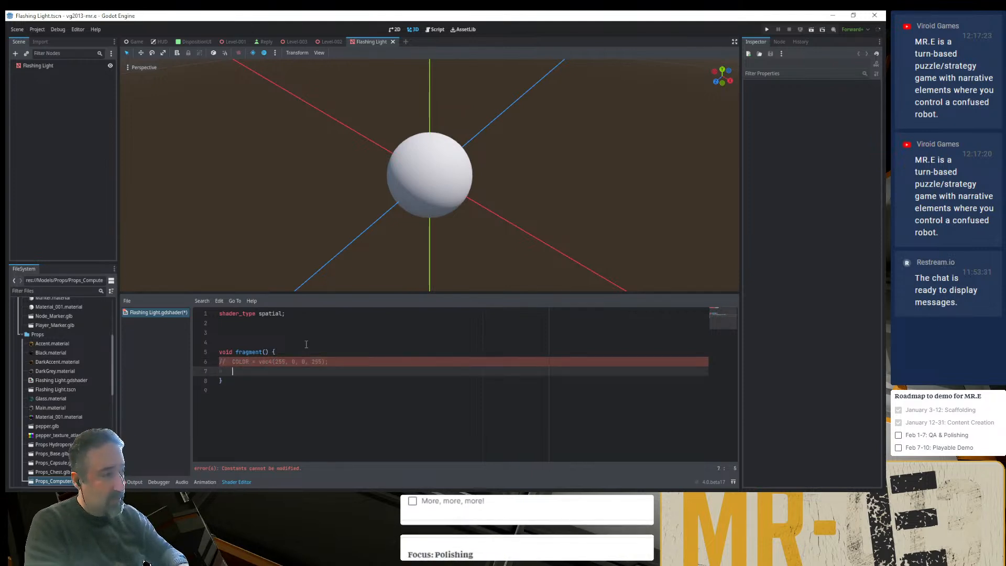
{"action": "type", "text": "LOR.a = "}
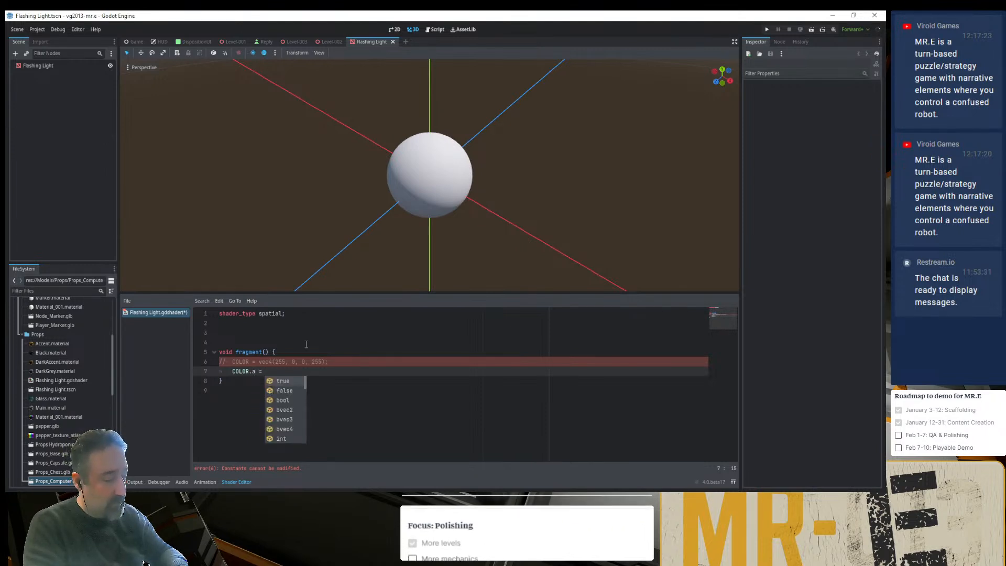
{"action": "type", "text": ".5;"}
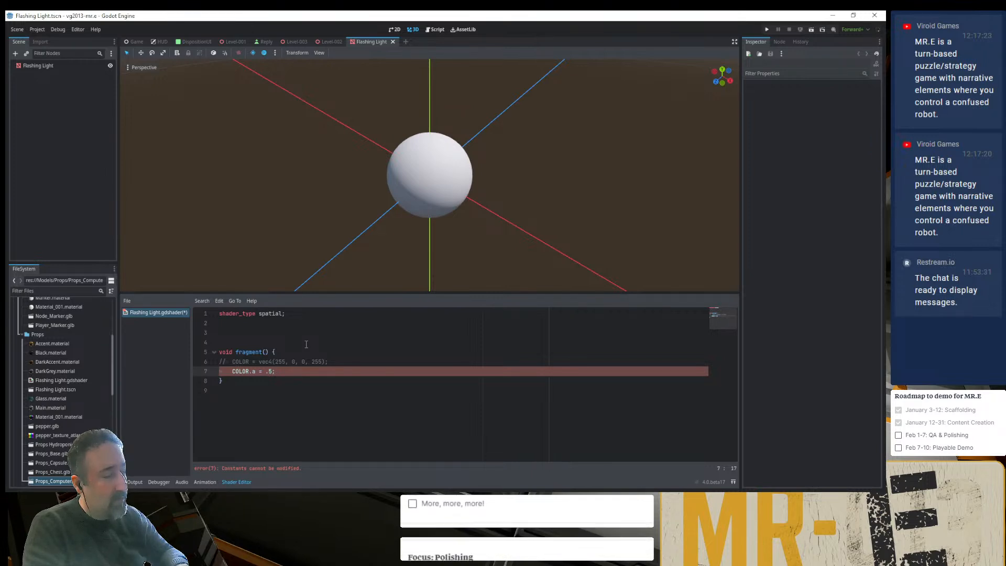
{"action": "type", "text": ";"}
- Rename the shader's fragment function to vertex
{"action": "key", "text": "Up"}
{"action": "key", "text": "Up"}
{"action": "key", "text": "Left"}
{"action": "key", "text": "Left"}
{"action": "key", "text": "Left"}
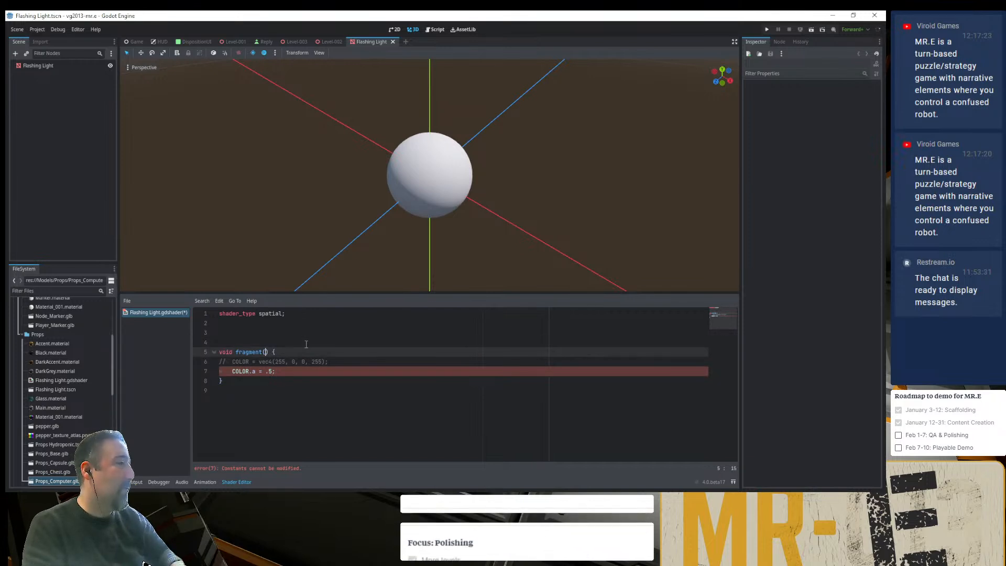
{"action": "key", "text": "ctrl+BackSpace"}
{"action": "type", "text": "vertex"}
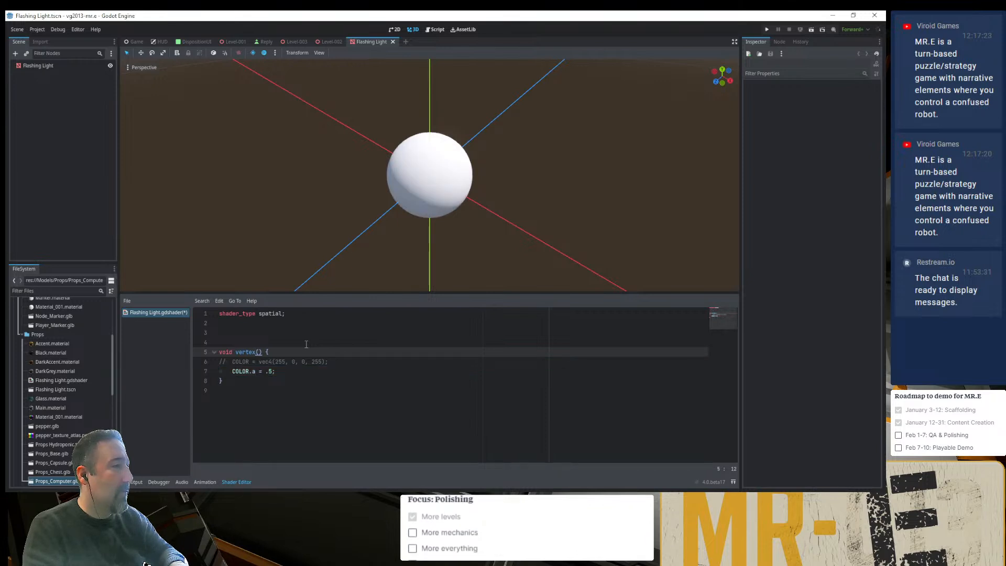
- Comment out the COLOR.a line and reactivate the color assignment with the value vec4(1.0, 0, 0, 1.0)
{"action": "key", "text": "Down"}
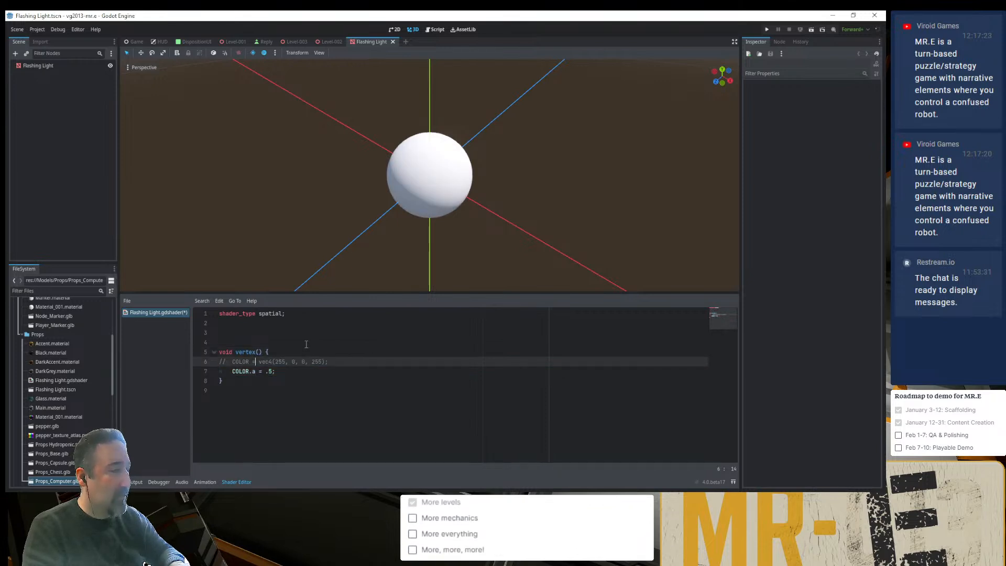
{"action": "key", "text": "Down"}
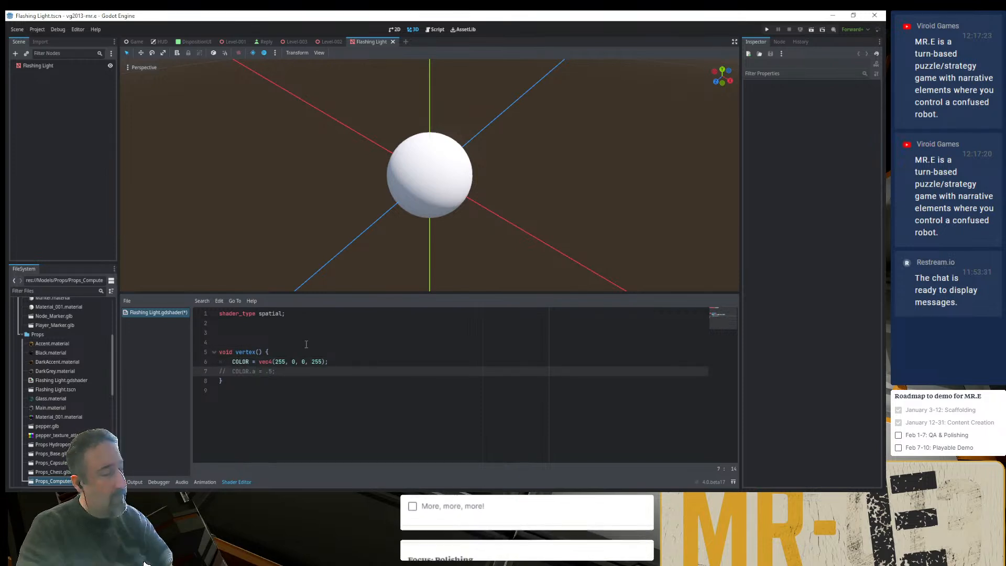
{"action": "key", "text": "Up"}
{"action": "key", "text": "Right"}
{"action": "key", "text": "Right"}
{"action": "key", "text": "Right"}
{"action": "key", "text": "Right"}
{"action": "key", "text": "Right"}
{"action": "key", "text": "Right"}
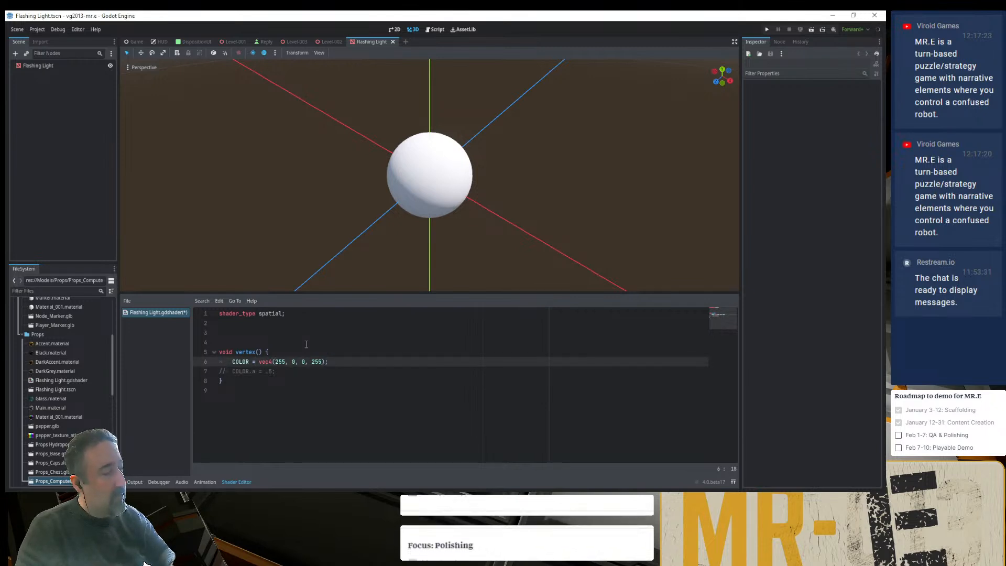
{"action": "key", "text": "Delete"}
{"action": "type", "text": "1"}
{"action": "key", "text": "Delete"}
{"action": "key", "text": "Delete"}
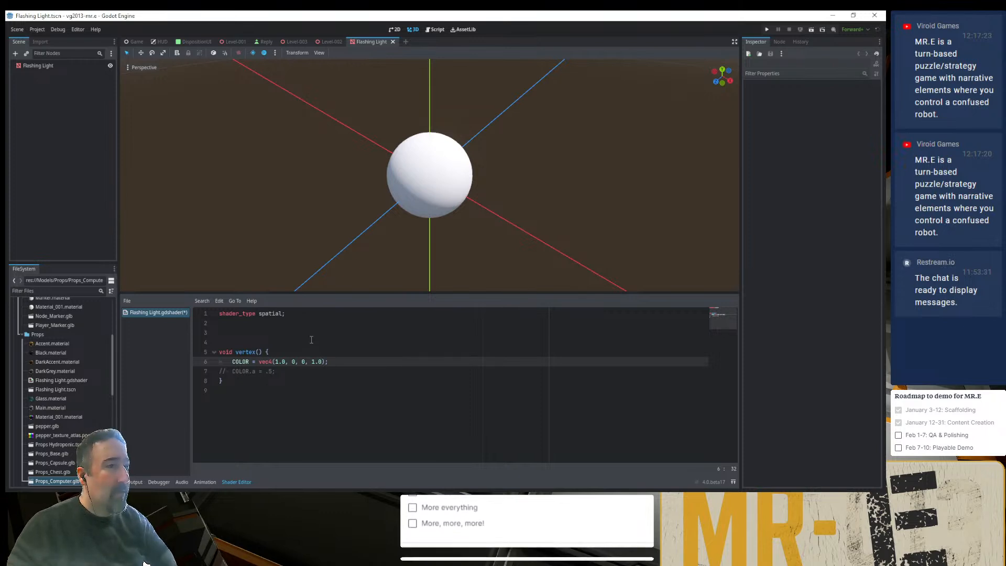
- Switch to the Chrome browser, open godotengine.org in a new tab and go to the Godot documentation
{"action": "left_click", "coordinate": [370, 495]}
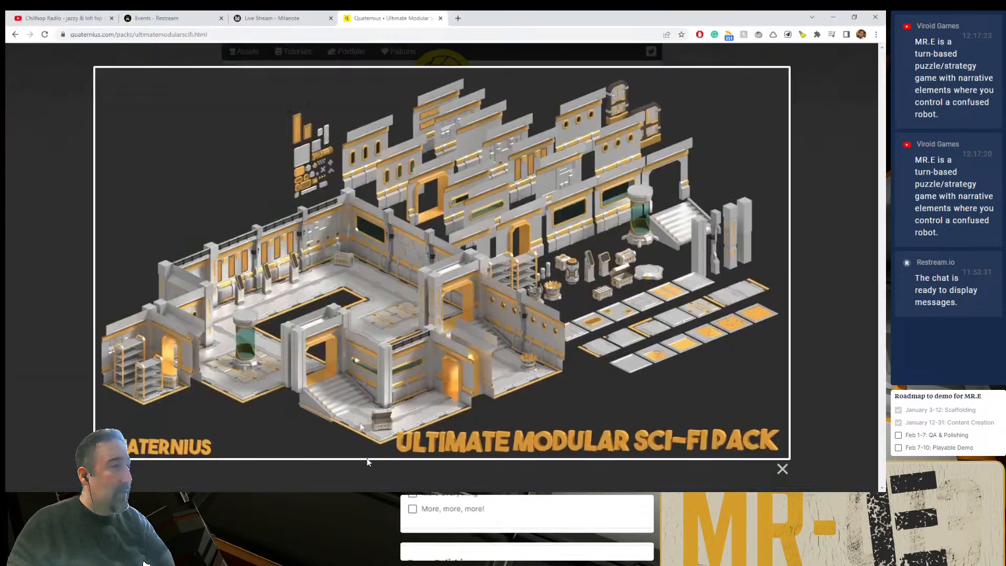
{"action": "left_click", "coordinate": [458, 18]}
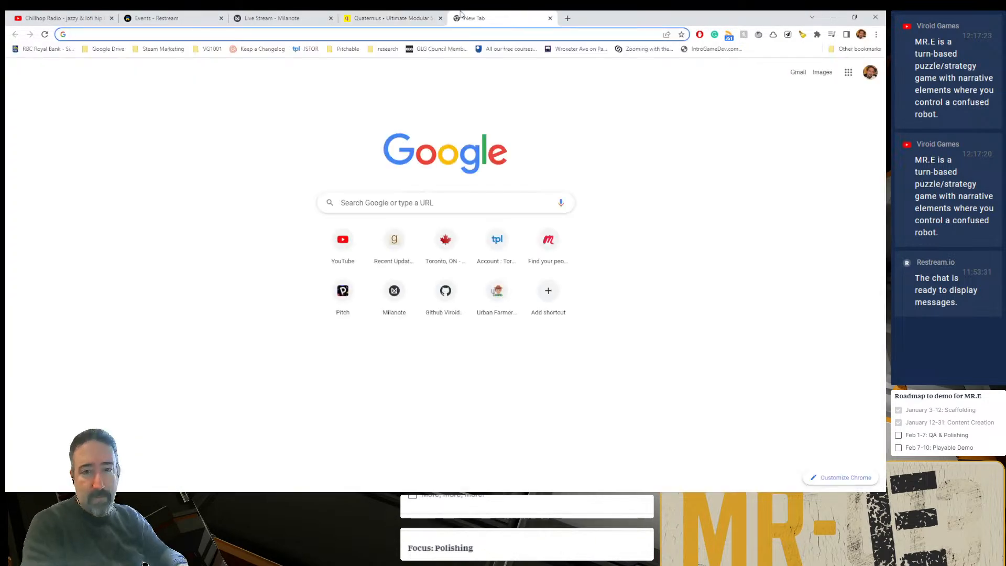
{"action": "type", "text": "godot"}
{"action": "key", "text": "Return"}
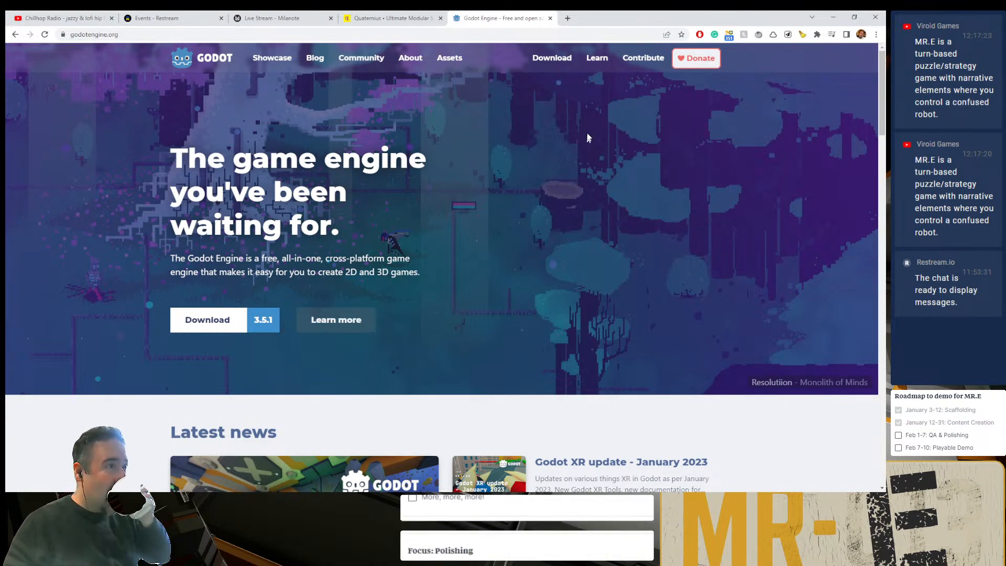
{"action": "left_click", "coordinate": [597, 58]}
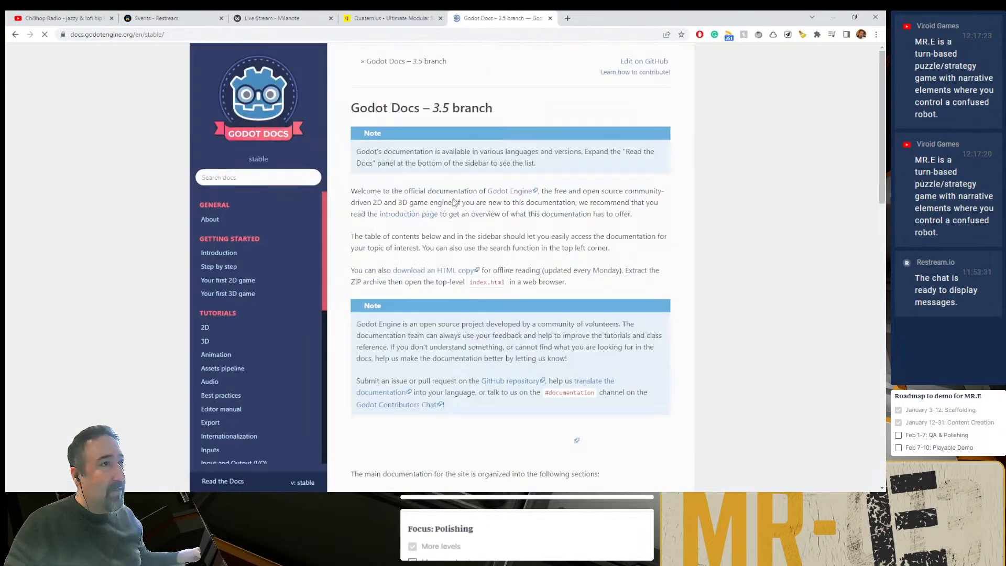
- Search the Godot documentation for "shader color" and look through the results
{"action": "left_click", "coordinate": [257, 178]}
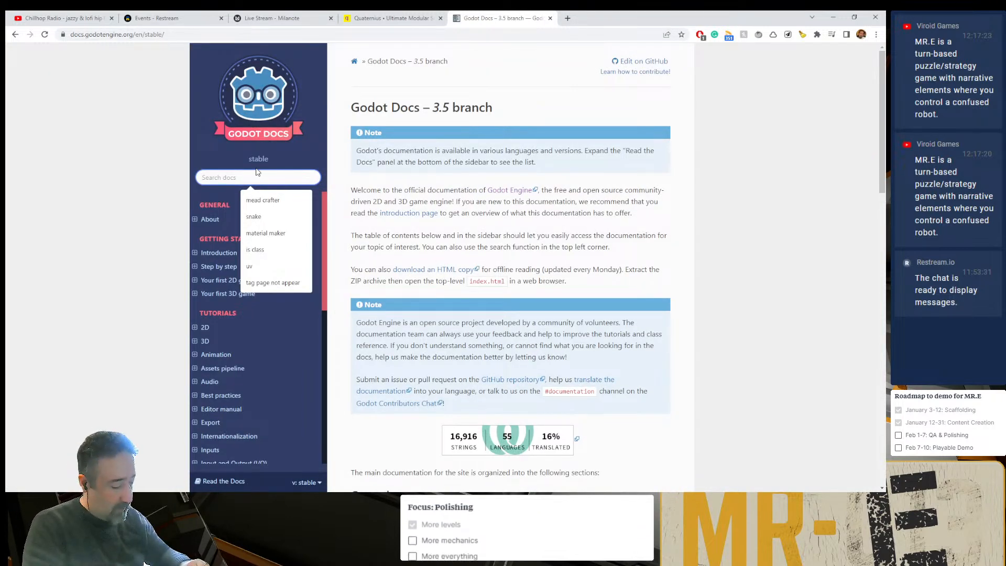
{"action": "type", "text": "shader color"}
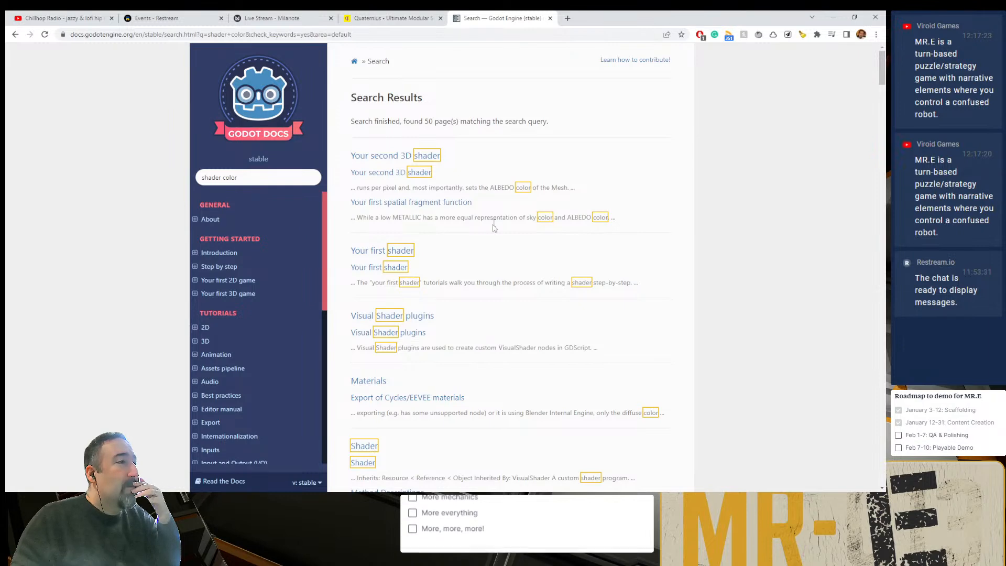
{"action": "scroll", "coordinate": [492, 231], "scroll_direction": "down", "scroll_amount": 1}
{"action": "scroll", "coordinate": [492, 229], "scroll_direction": "down", "scroll_amount": 3}
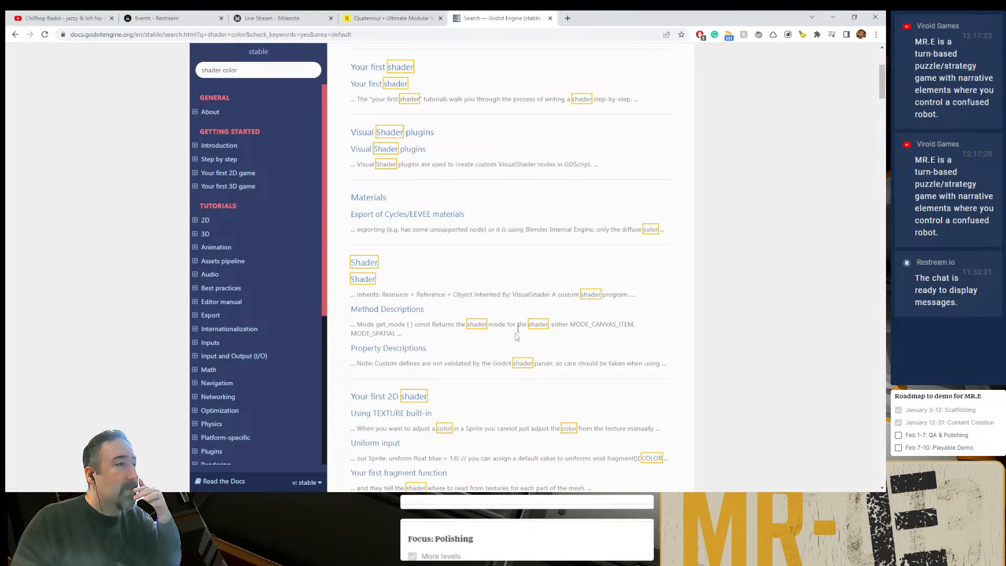
{"action": "scroll", "coordinate": [461, 309], "scroll_direction": "up", "scroll_amount": 4}
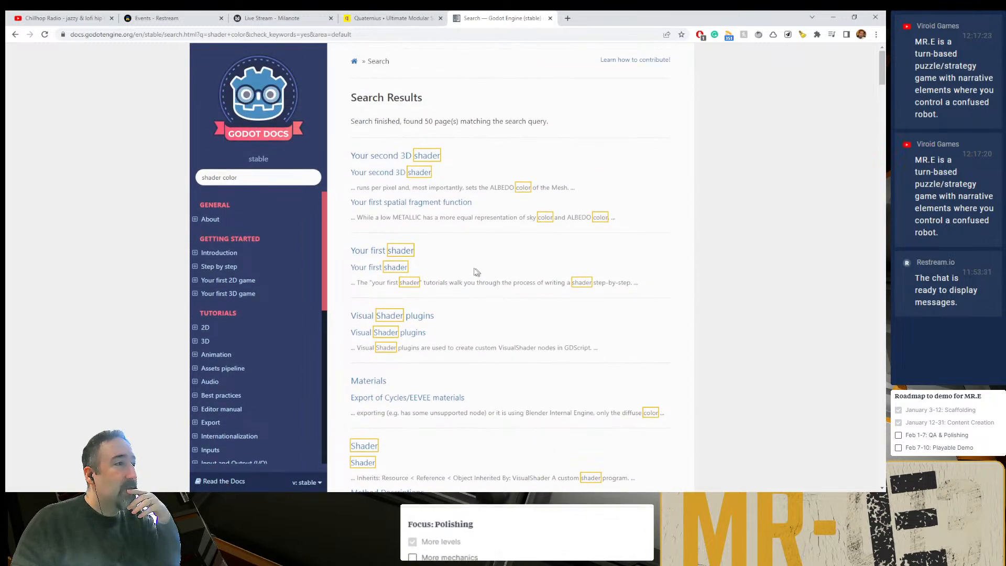
- Open the "Your first 3D shader" tutorial from the "Your first shader" page and skim its setup section
{"action": "left_click", "coordinate": [403, 255]}
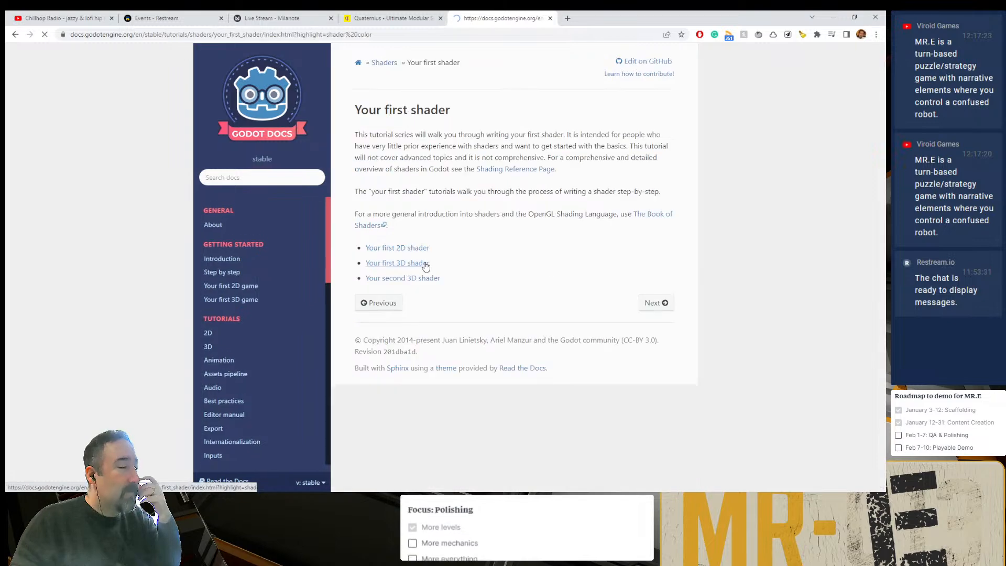
{"action": "left_click", "coordinate": [394, 264]}
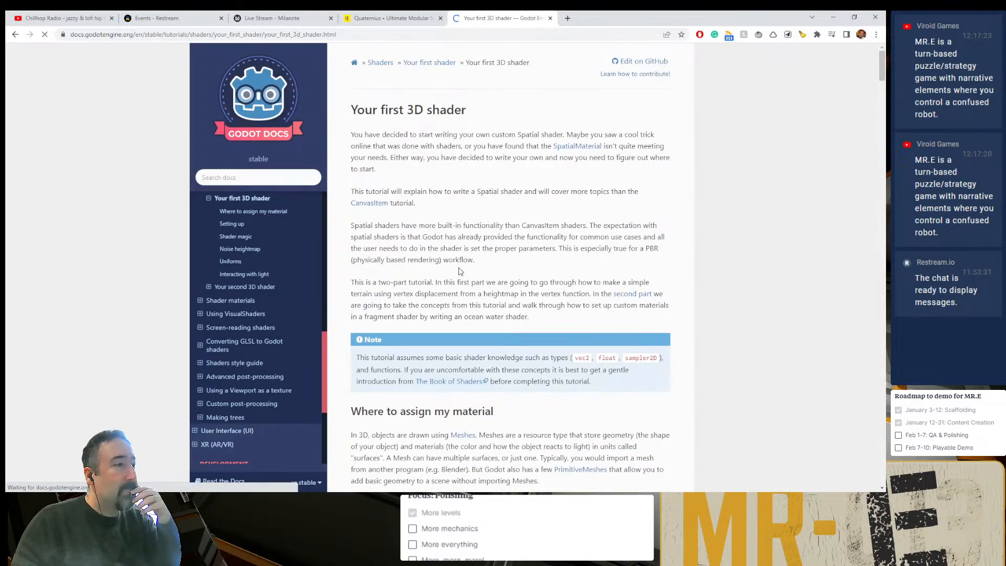
{"action": "scroll", "coordinate": [457, 267], "scroll_direction": "down", "scroll_amount": 15}
{"action": "scroll", "coordinate": [457, 268], "scroll_direction": "down", "scroll_amount": 20}
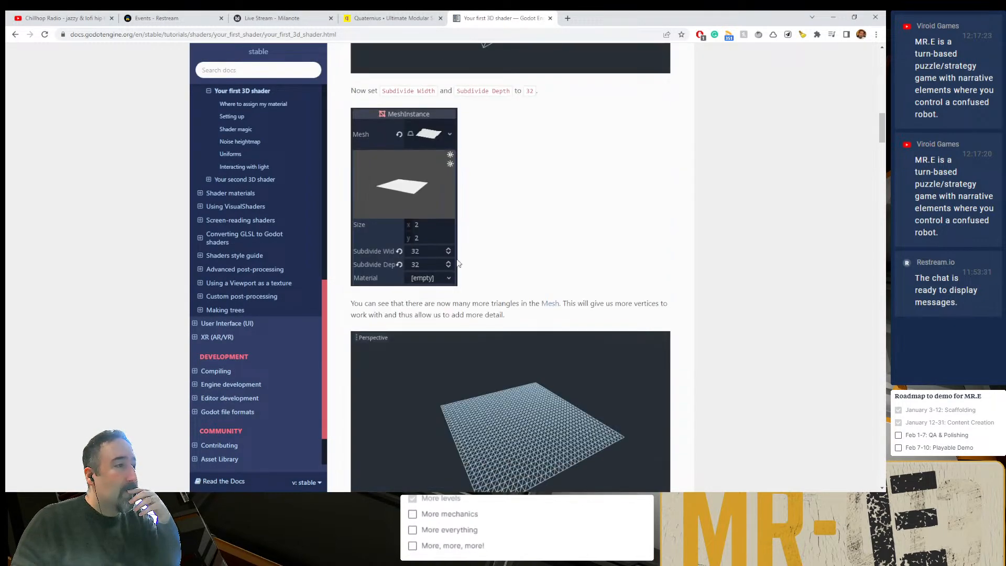
- Skim the rest of the "Your first 3D shader" tutorial down to the noise heightmap section
{"action": "scroll", "coordinate": [459, 261], "scroll_direction": "down", "scroll_amount": 15}
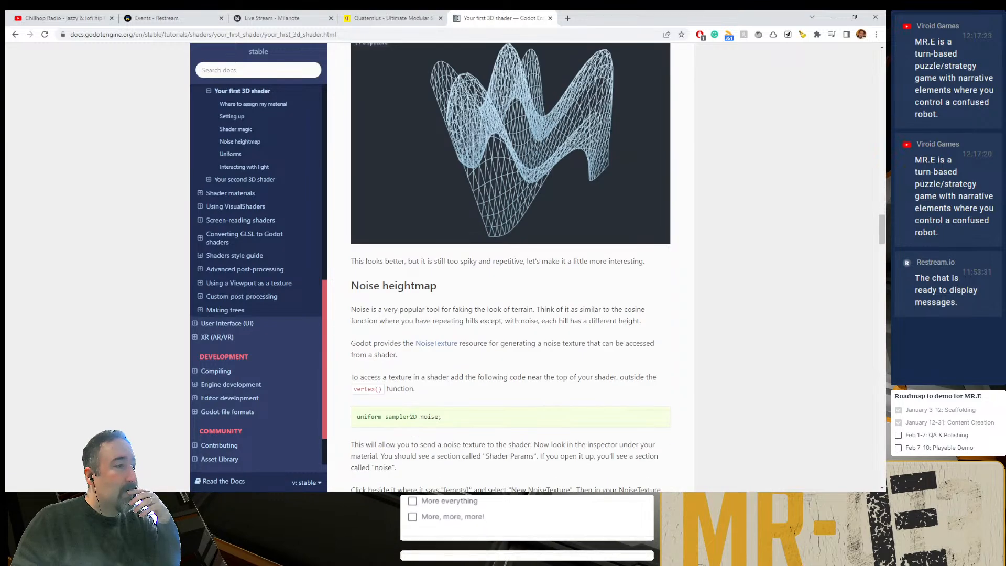
{"action": "scroll", "coordinate": [458, 260], "scroll_direction": "down", "scroll_amount": 10}
{"action": "scroll", "coordinate": [510, 267], "scroll_direction": "down", "scroll_amount": 2}
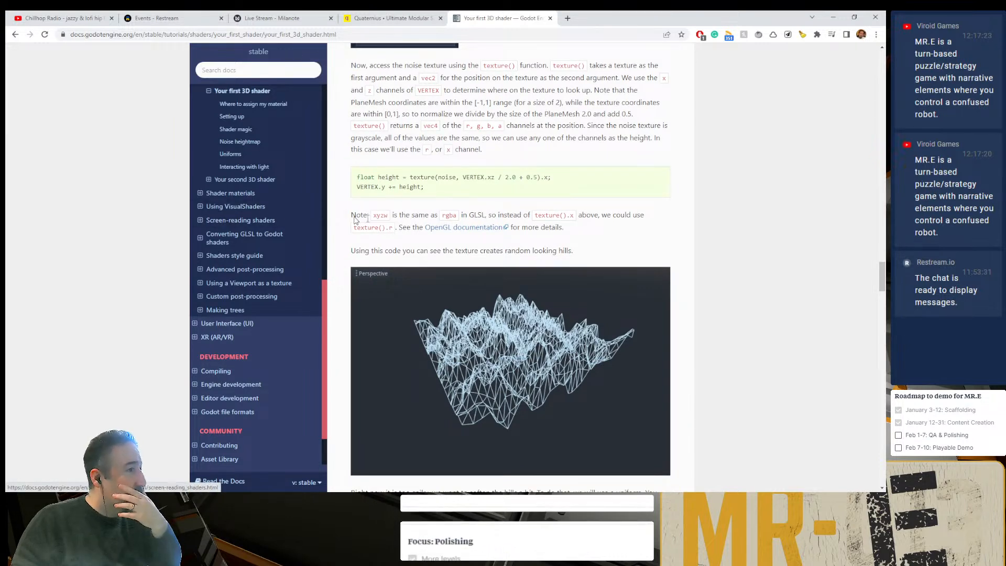
- Search the Godot documentation for "shader", look through the results and open "Introduction to shaders"
{"action": "left_click", "coordinate": [306, 70]}
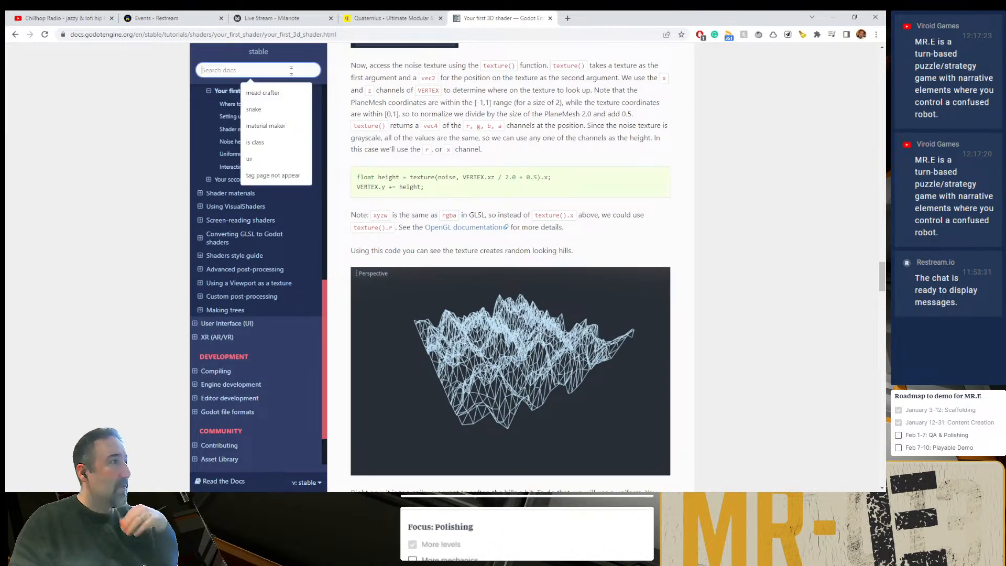
{"action": "key", "text": "Escape"}
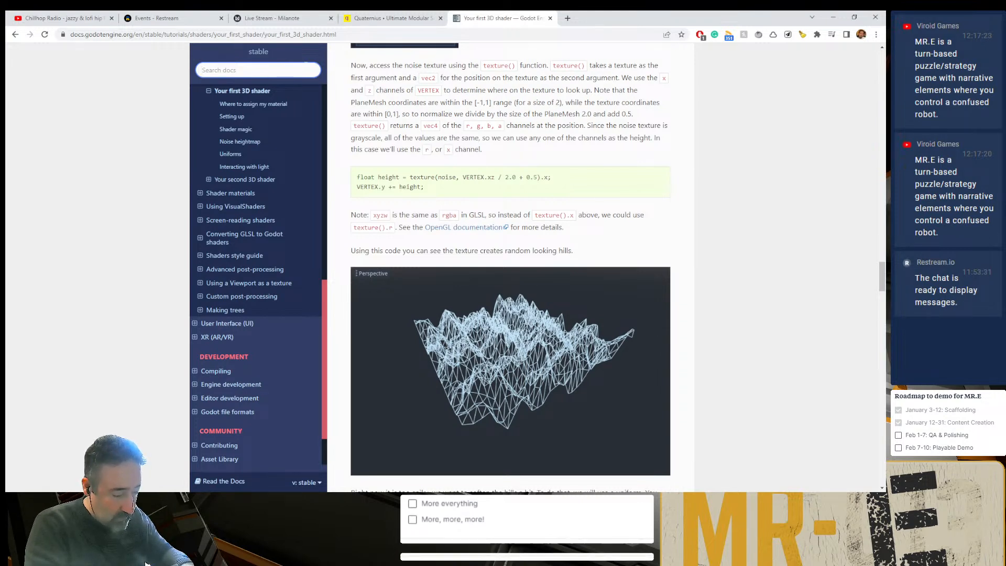
{"action": "type", "text": "shader"}
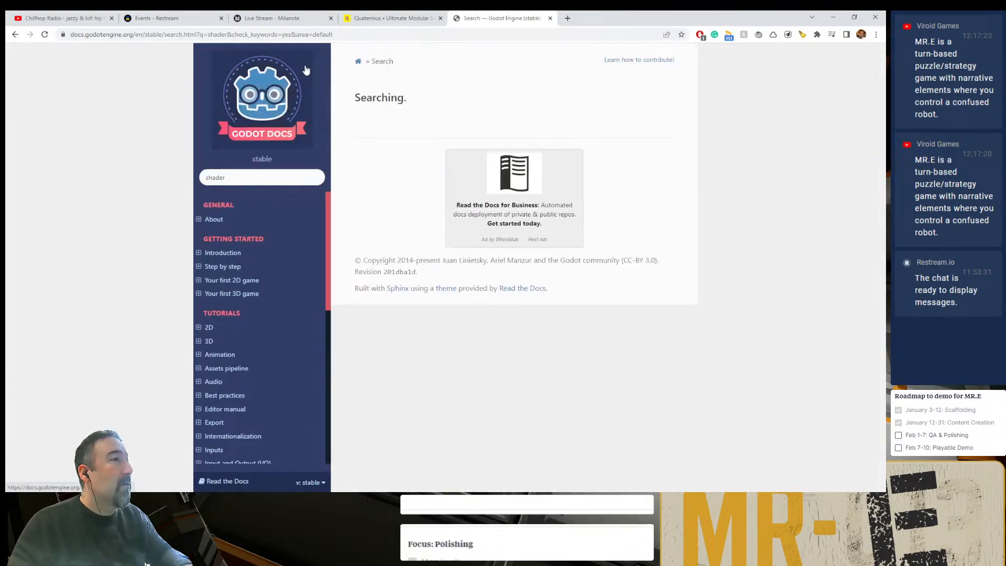
{"action": "scroll", "coordinate": [399, 298], "scroll_direction": "down", "scroll_amount": 2}
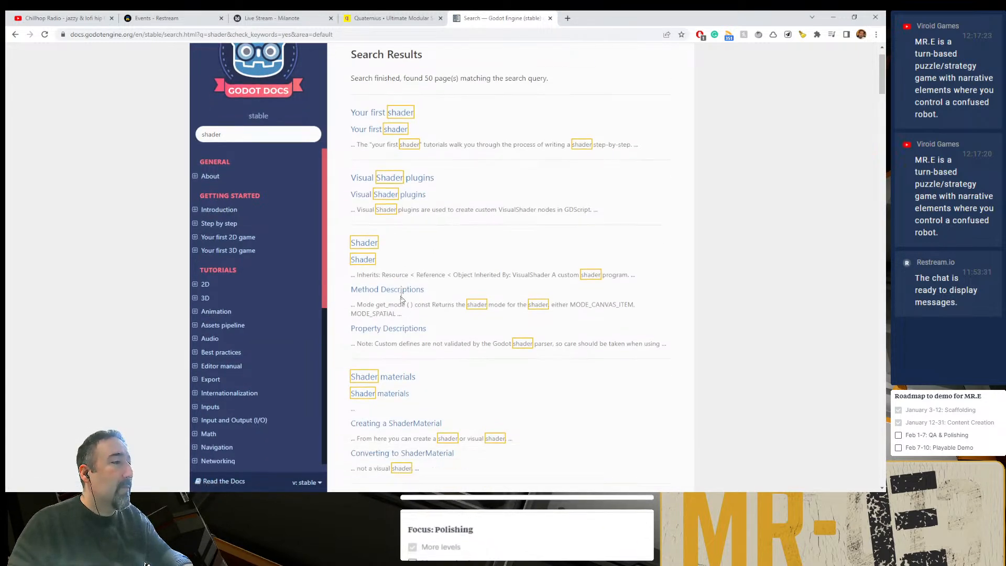
{"action": "scroll", "coordinate": [401, 300], "scroll_direction": "up", "scroll_amount": 1}
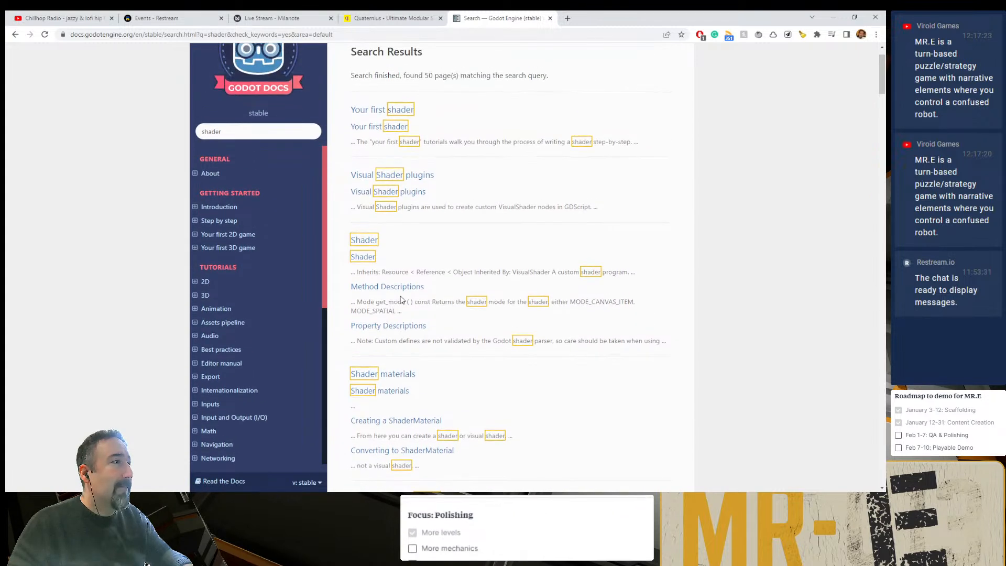
{"action": "scroll", "coordinate": [399, 300], "scroll_direction": "down", "scroll_amount": 3}
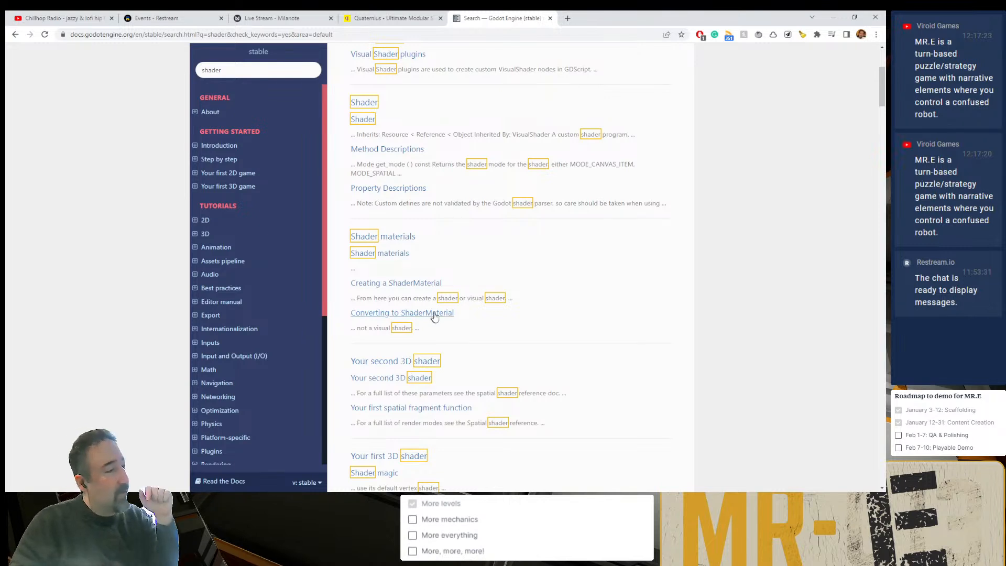
{"action": "scroll", "coordinate": [445, 318], "scroll_direction": "down", "scroll_amount": 1}
{"action": "scroll", "coordinate": [445, 318], "scroll_direction": "down", "scroll_amount": 10}
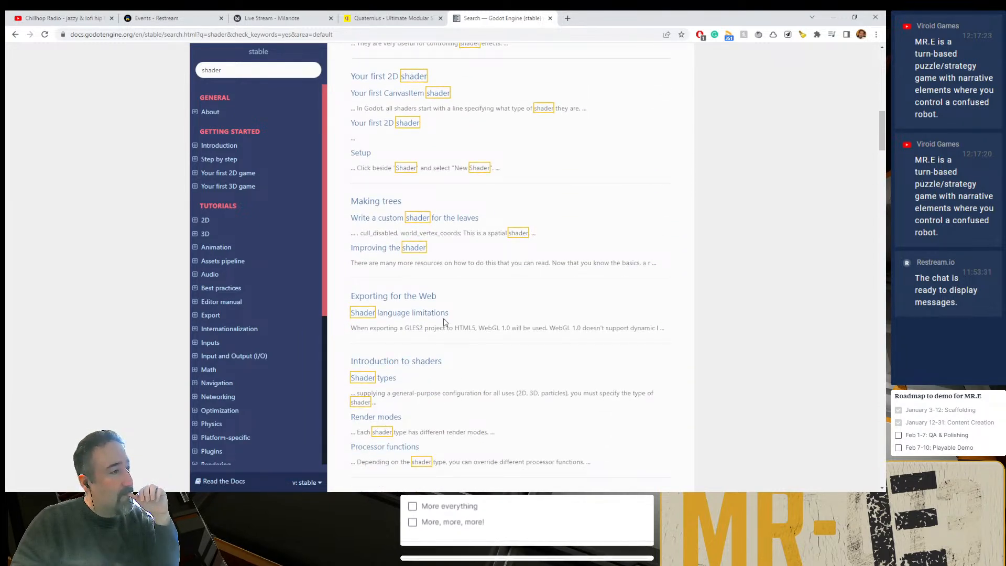
{"action": "scroll", "coordinate": [445, 321], "scroll_direction": "down", "scroll_amount": 2}
{"action": "left_click", "coordinate": [427, 278]}
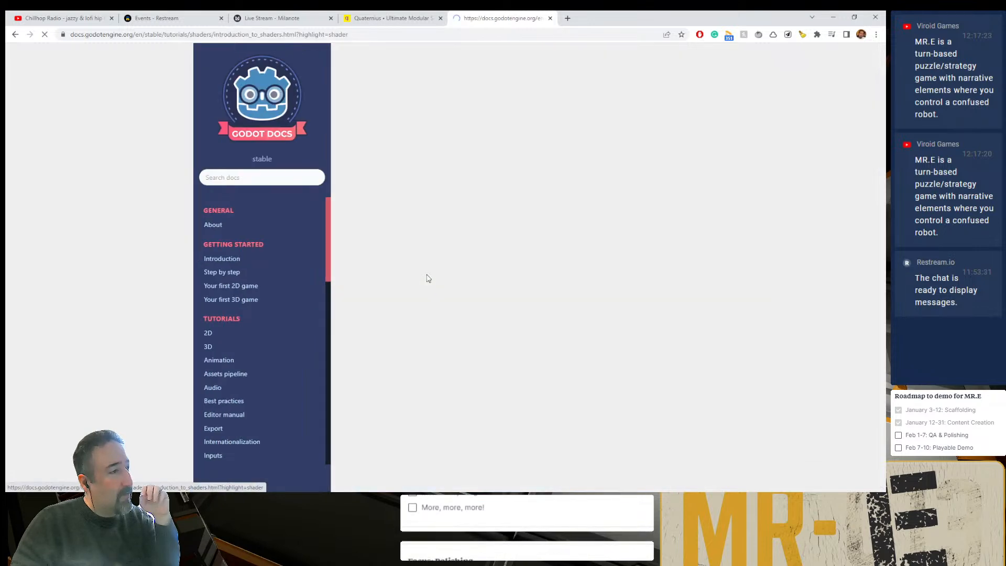
- Read the "Introduction to shaders" page, covering shader types, render modes and the vertex, fragment and light processor functions
{"action": "scroll", "coordinate": [439, 288], "scroll_direction": "down", "scroll_amount": 8}
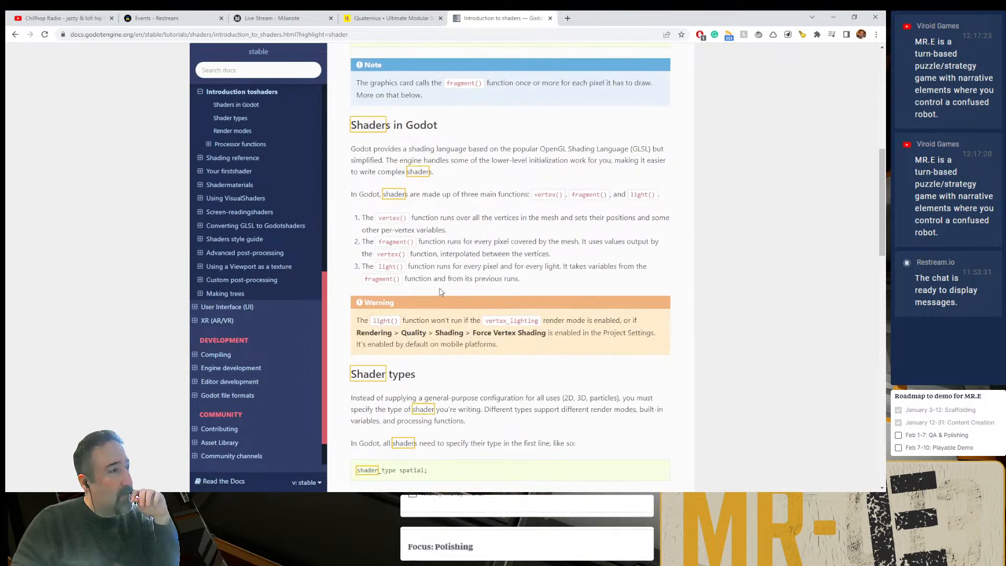
{"action": "scroll", "coordinate": [439, 291], "scroll_direction": "down", "scroll_amount": 4}
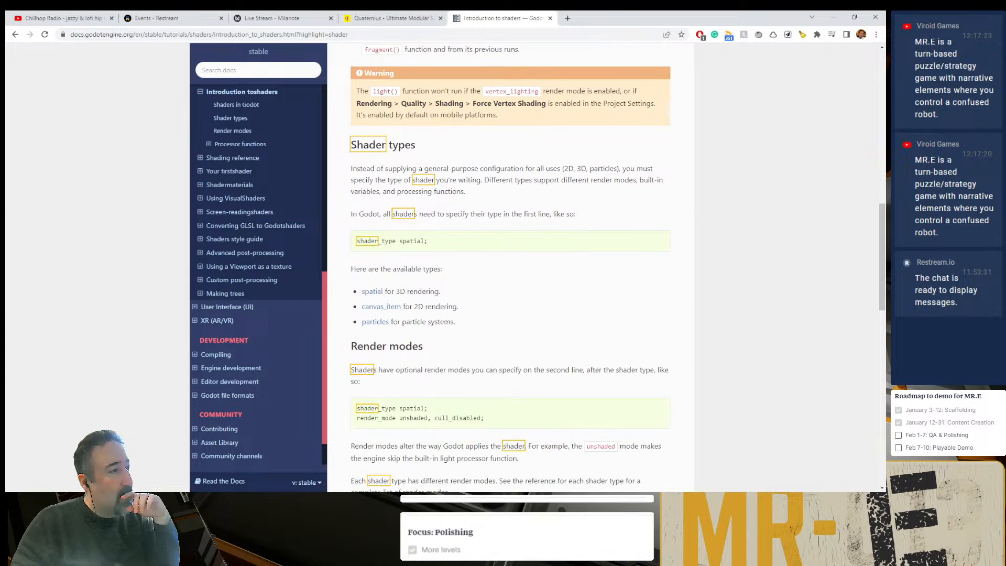
{"action": "scroll", "coordinate": [440, 292], "scroll_direction": "down", "scroll_amount": 3}
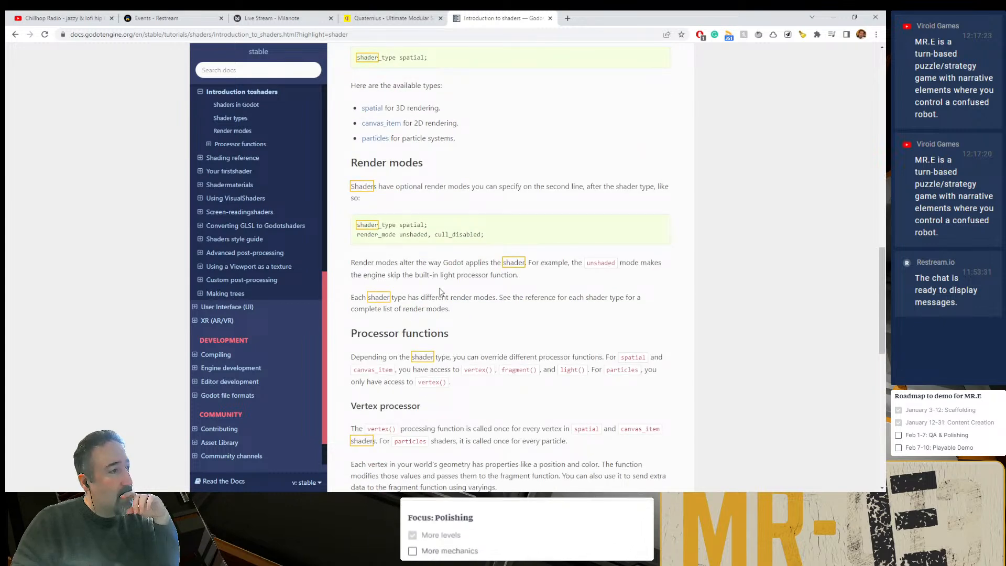
{"action": "scroll", "coordinate": [439, 291], "scroll_direction": "down", "scroll_amount": 3}
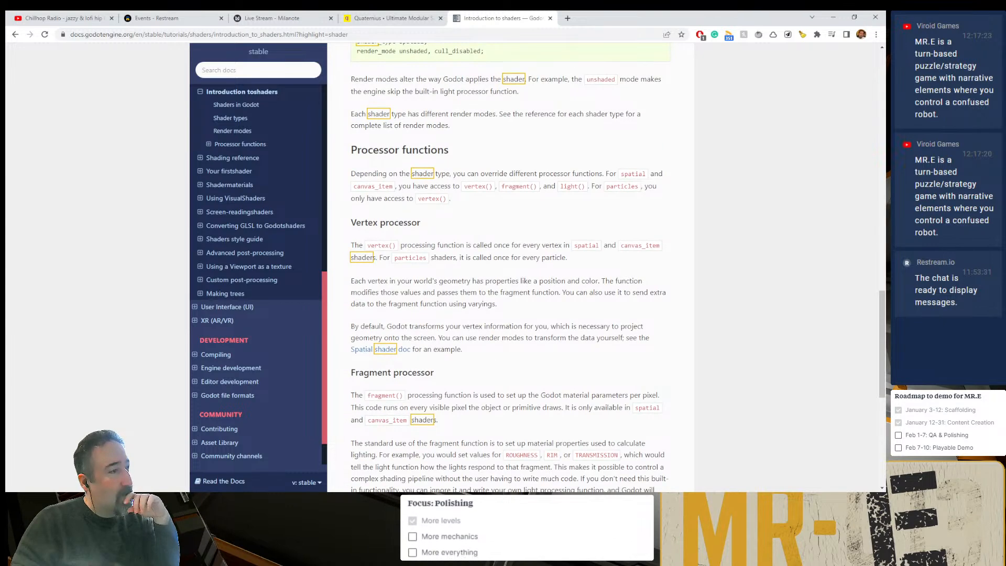
{"action": "scroll", "coordinate": [438, 291], "scroll_direction": "down", "scroll_amount": 5}
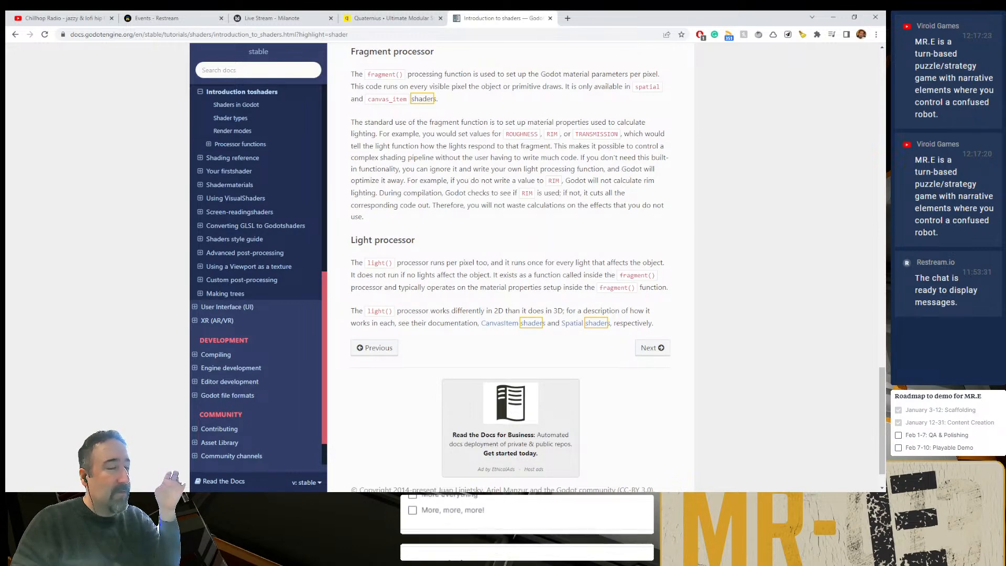
{"action": "scroll", "coordinate": [457, 275], "scroll_direction": "up", "scroll_amount": 1}
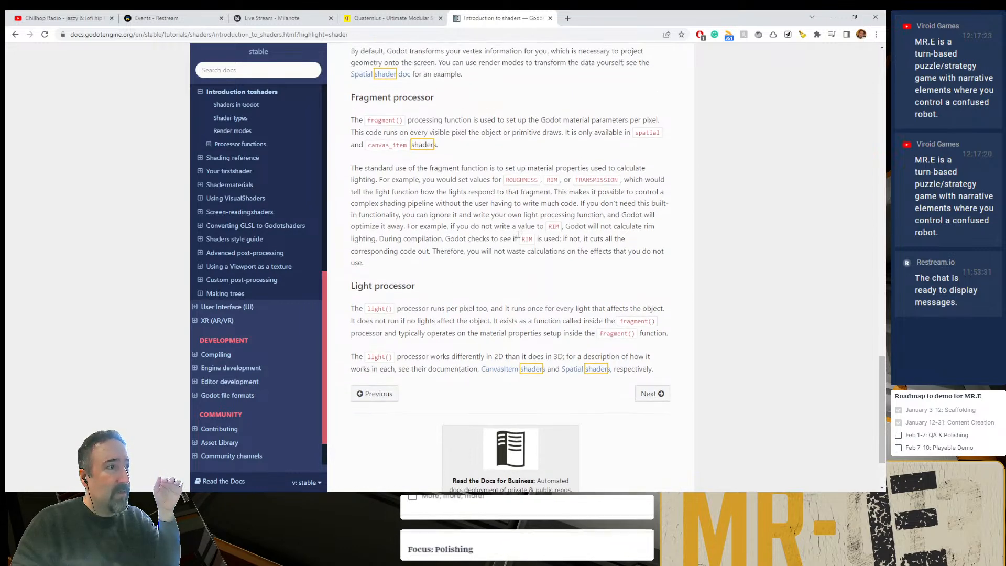
{"action": "double_click", "coordinate": [524, 179]}
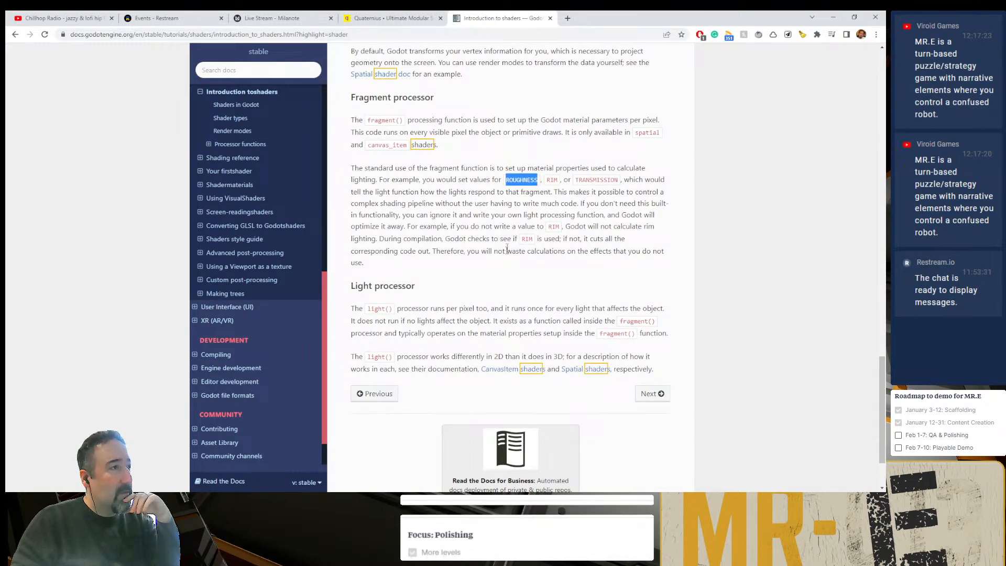
{"action": "scroll", "coordinate": [431, 265], "scroll_direction": "up", "scroll_amount": 3}
{"action": "scroll", "coordinate": [410, 236], "scroll_direction": "up", "scroll_amount": 2}
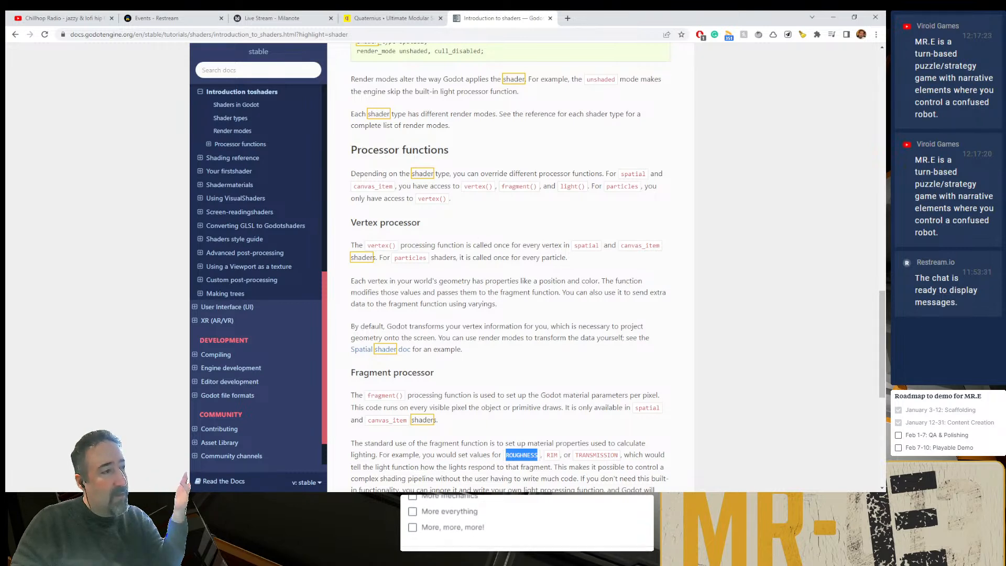
{"action": "scroll", "coordinate": [517, 363], "scroll_direction": "down", "scroll_amount": 2}
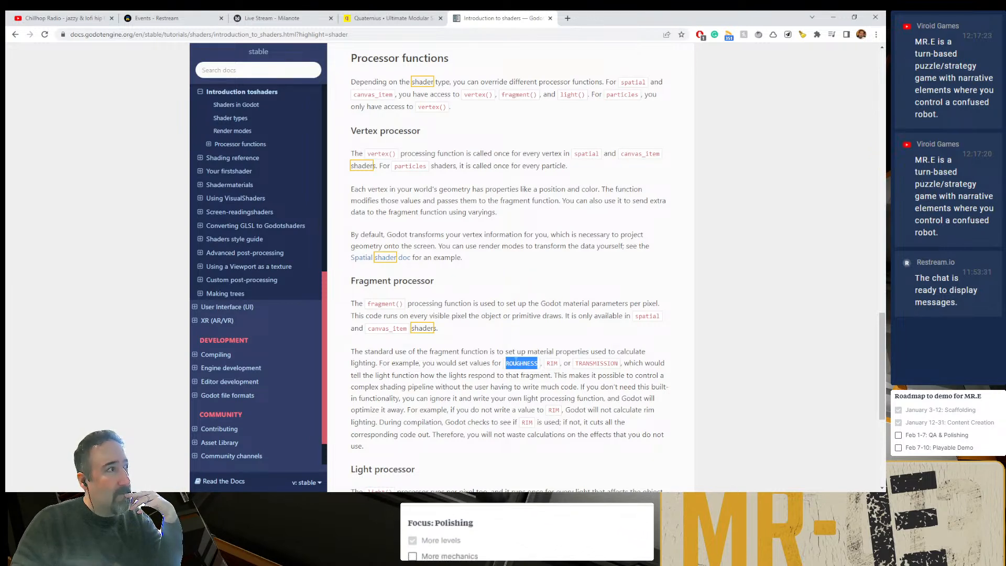
{"action": "scroll", "coordinate": [516, 361], "scroll_direction": "down", "scroll_amount": 3}
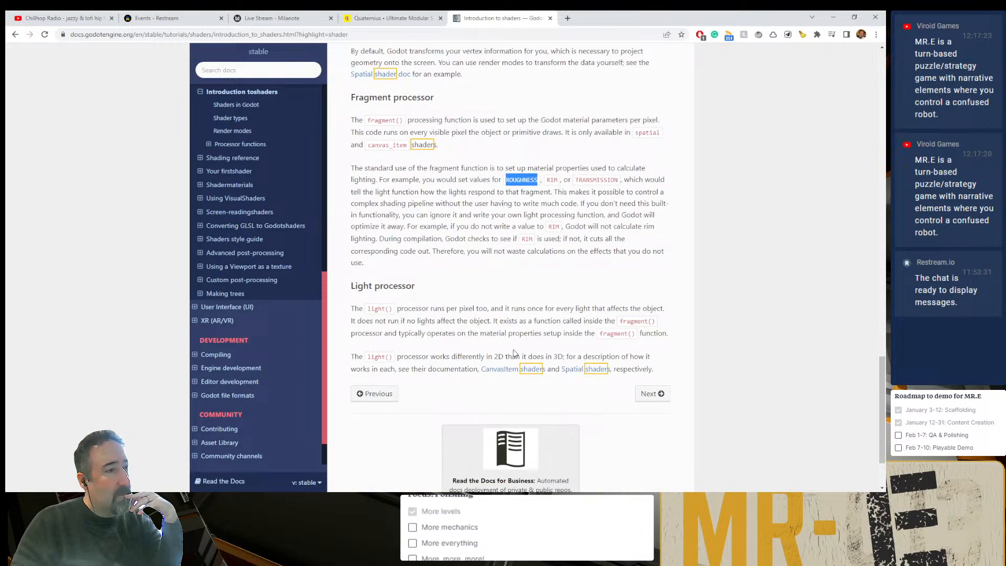
- Open the linked Spatial shaders reference and examine its render modes and the COLOR entry among the vertex built-ins
{"action": "left_click", "coordinate": [579, 370]}
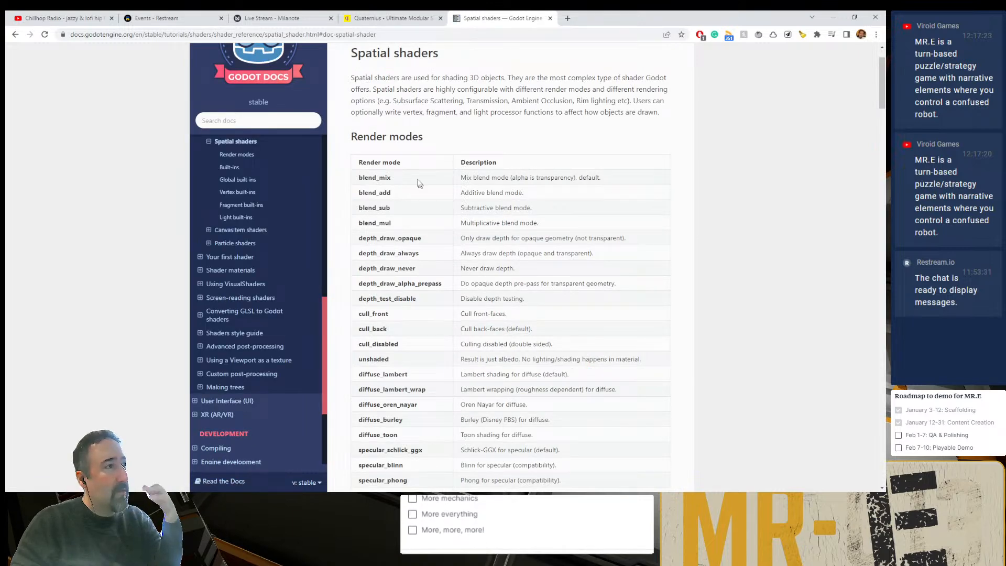
{"action": "scroll", "coordinate": [458, 296], "scroll_direction": "down", "scroll_amount": 8}
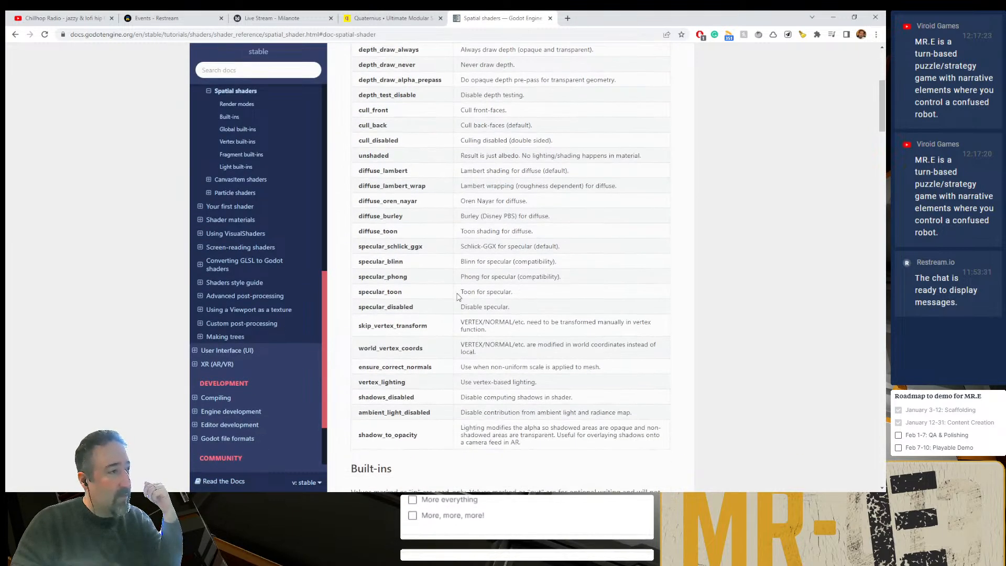
{"action": "scroll", "coordinate": [459, 296], "scroll_direction": "down", "scroll_amount": 4}
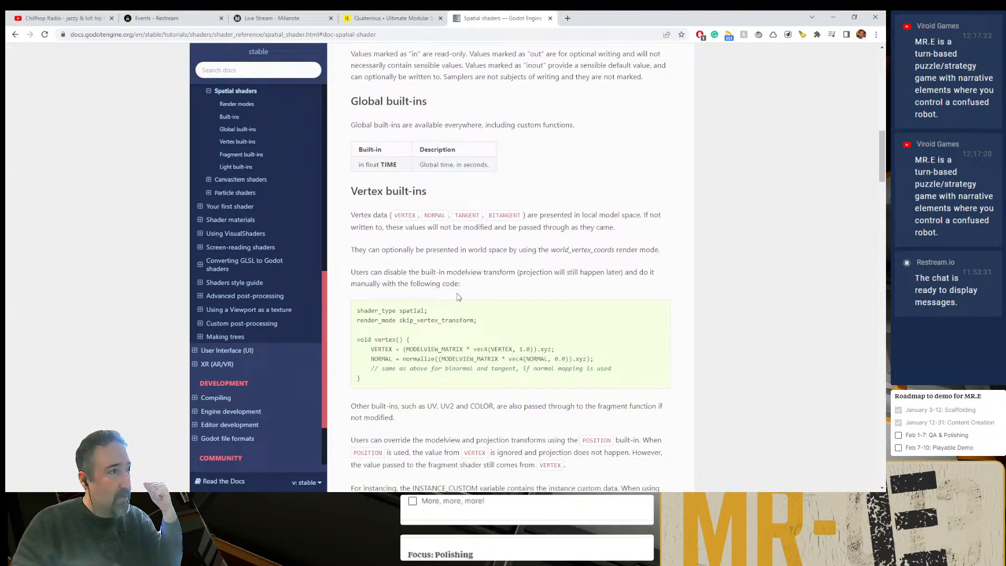
{"action": "scroll", "coordinate": [414, 294], "scroll_direction": "down", "scroll_amount": 4}
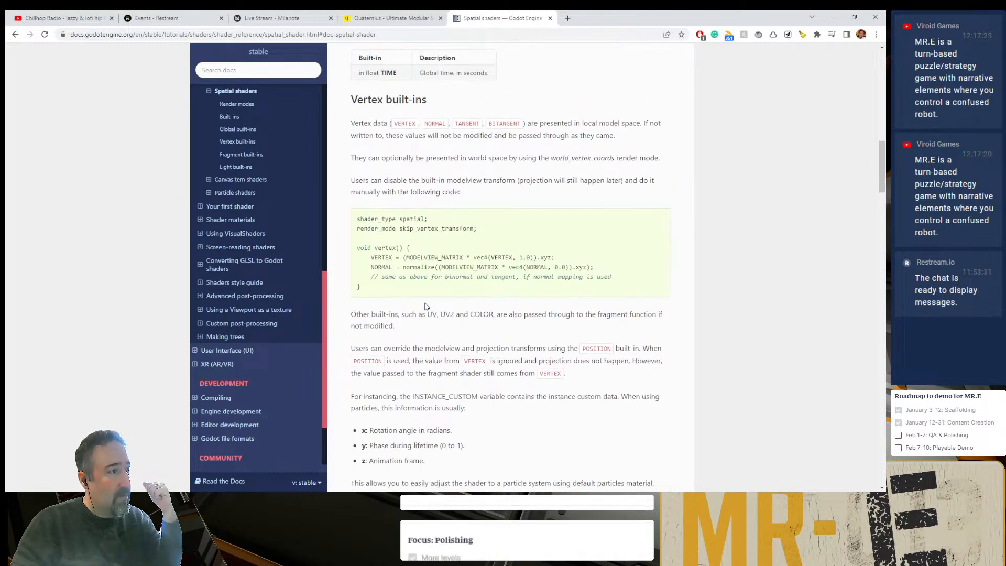
{"action": "scroll", "coordinate": [446, 304], "scroll_direction": "down", "scroll_amount": 4}
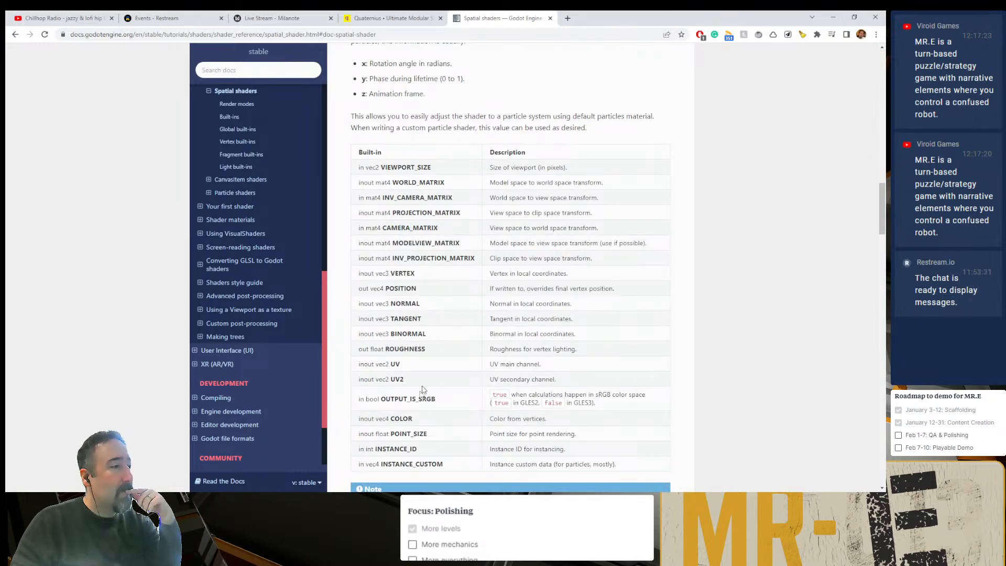
{"action": "scroll", "coordinate": [423, 389], "scroll_direction": "up", "scroll_amount": 6}
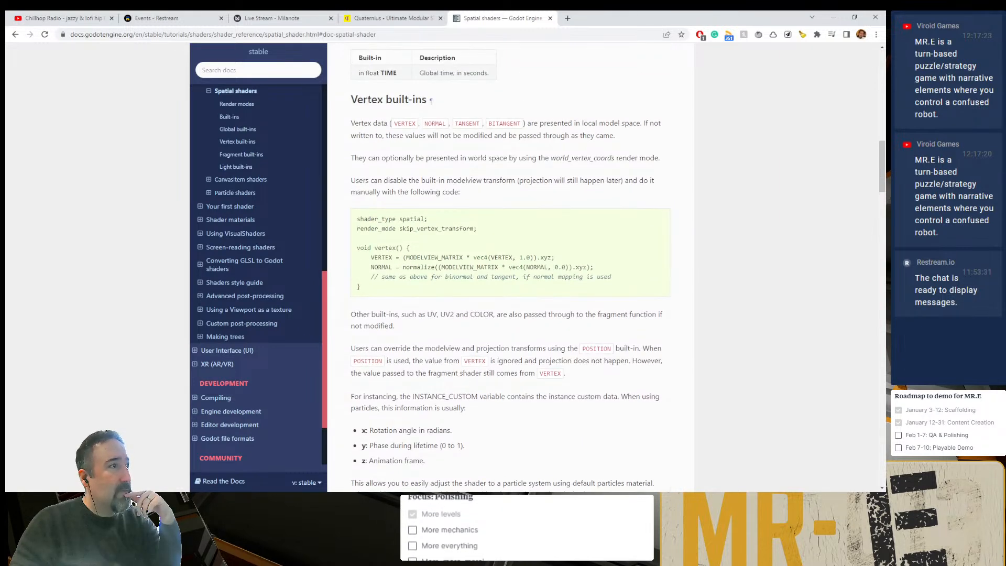
{"action": "scroll", "coordinate": [414, 131], "scroll_direction": "down", "scroll_amount": 6}
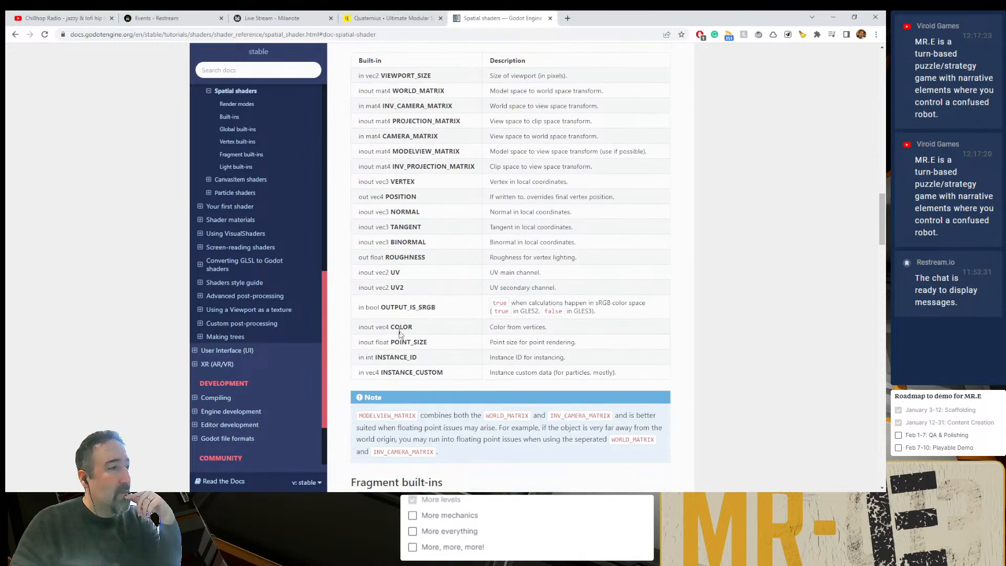
{"action": "left_click", "coordinate": [529, 329]}
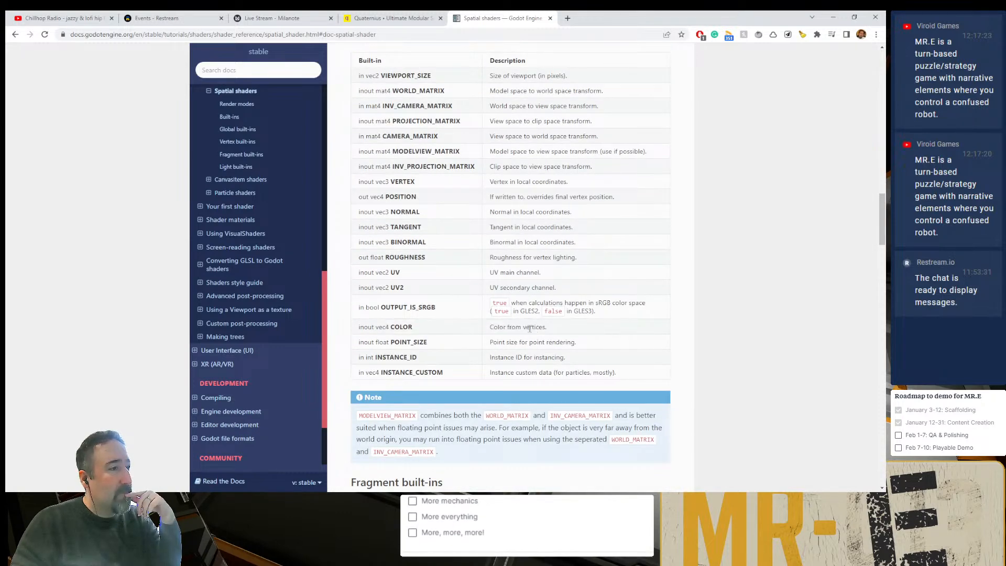
- Examine the fragment built-ins table of the Spatial shaders reference and highlight its COLOR entry
{"action": "scroll", "coordinate": [530, 325], "scroll_direction": "down", "scroll_amount": 5}
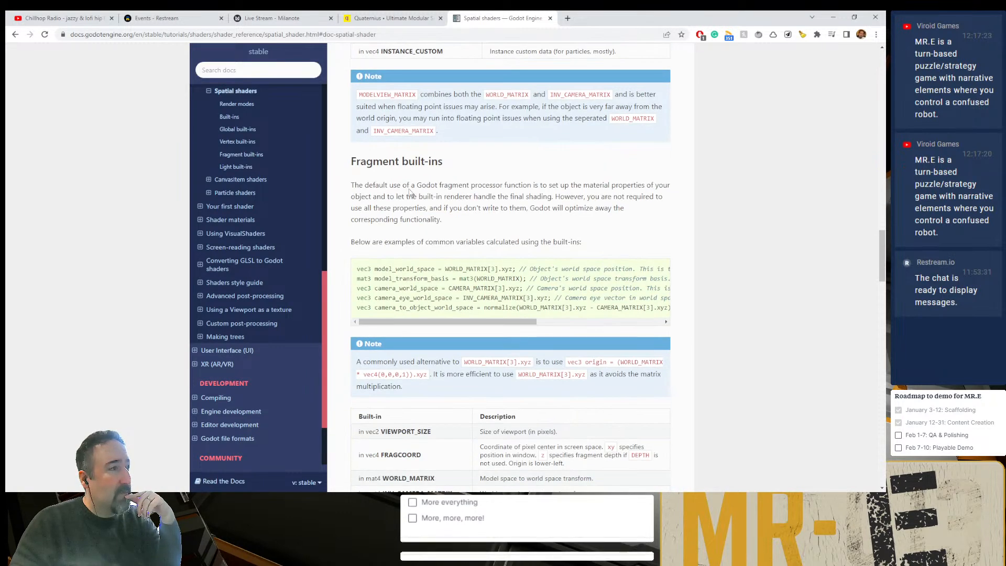
{"action": "scroll", "coordinate": [440, 314], "scroll_direction": "down", "scroll_amount": 4}
{"action": "scroll", "coordinate": [440, 314], "scroll_direction": "down", "scroll_amount": 1}
{"action": "scroll", "coordinate": [383, 377], "scroll_direction": "down", "scroll_amount": 2}
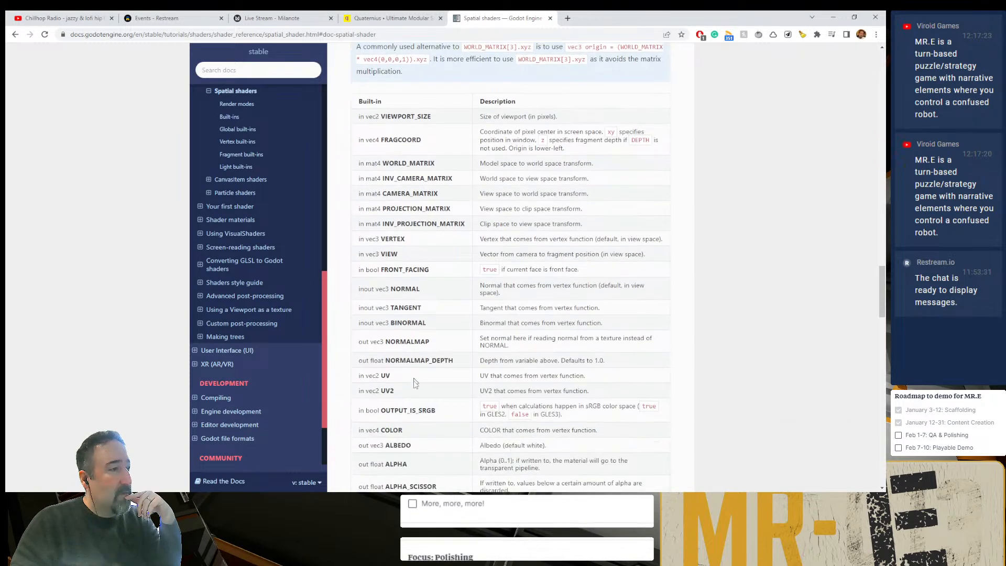
{"action": "left_click_drag", "start_coordinate": [383, 378], "coordinate": [402, 377]}
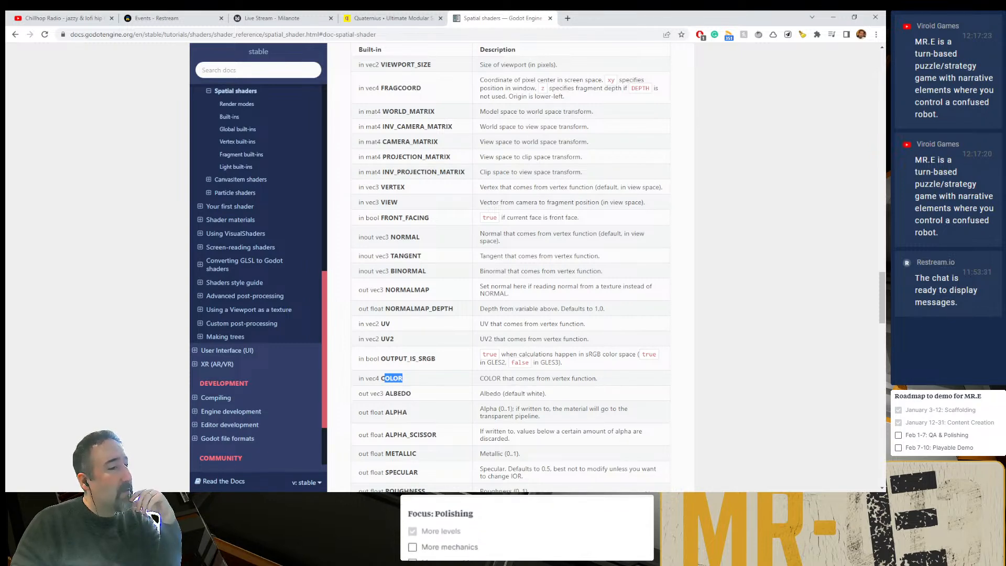
- Check the COLOR assignment in Godot's shader editor against the vertex and fragment built-ins tables in the Chrome documentation
{"action": "left_click", "coordinate": [642, 497]}
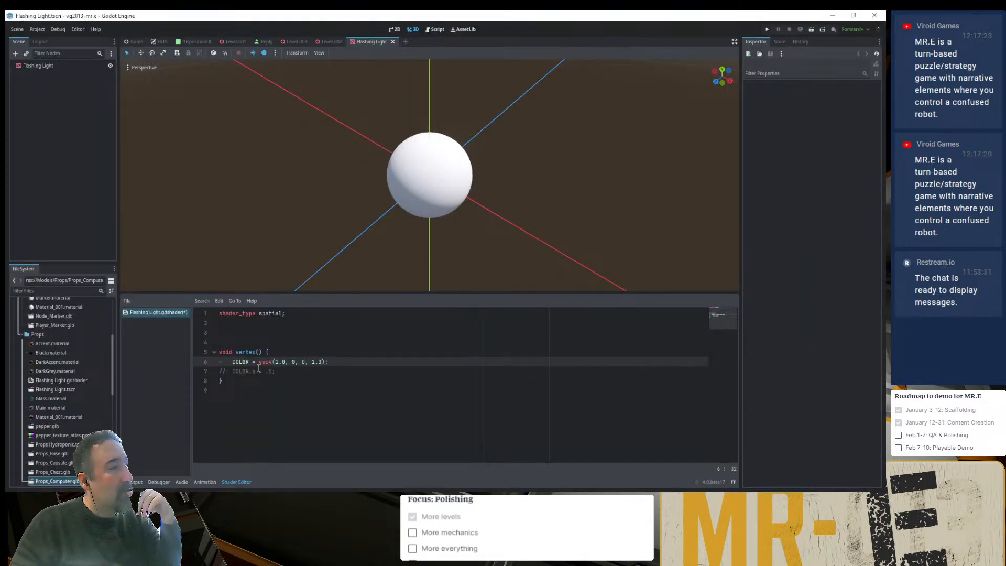
{"action": "left_click", "coordinate": [646, 493]}
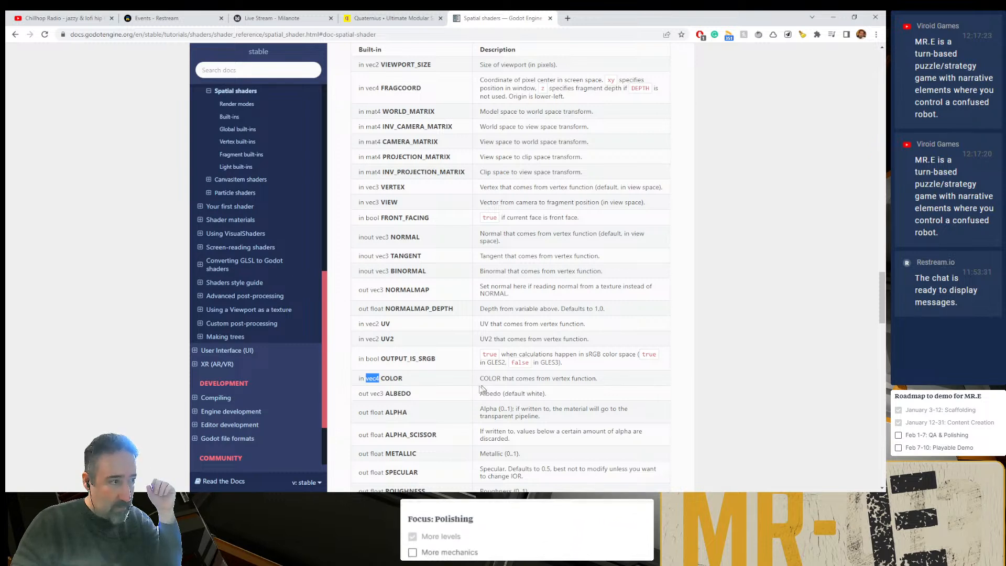
{"action": "scroll", "coordinate": [471, 393], "scroll_direction": "up", "scroll_amount": 10}
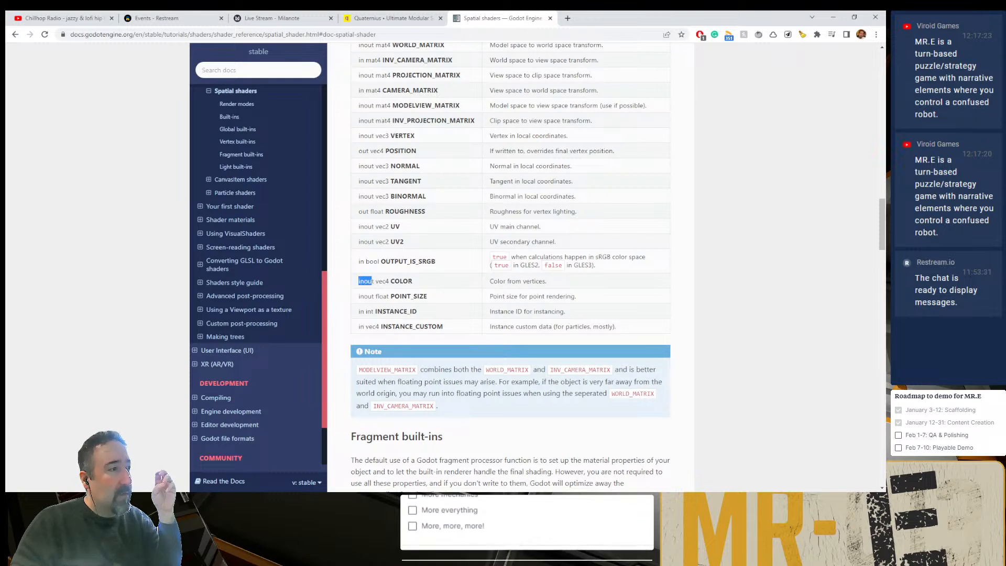
{"action": "scroll", "coordinate": [389, 344], "scroll_direction": "down", "scroll_amount": 8}
{"action": "scroll", "coordinate": [389, 344], "scroll_direction": "down", "scroll_amount": 6}
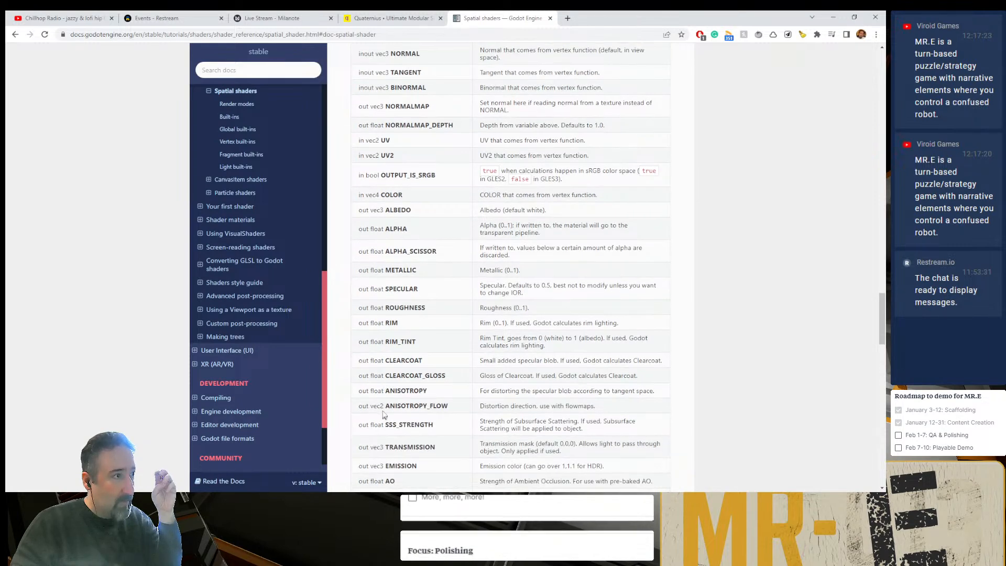
- Check the COLOR entry's "in" qualifier in the fragment built-ins table, and return to Godot's shader editor
{"action": "double_click", "coordinate": [361, 194]}
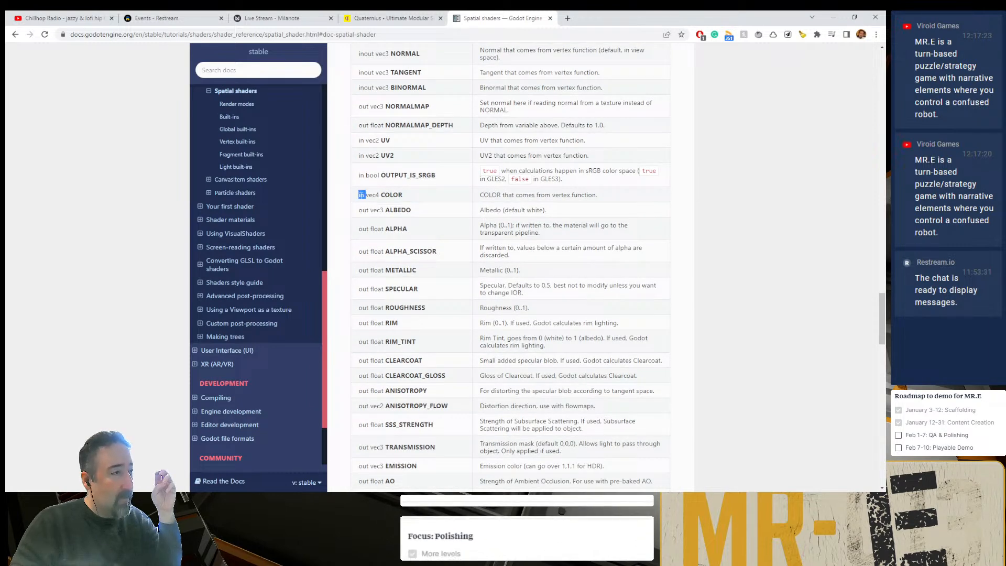
{"action": "scroll", "coordinate": [594, 432], "scroll_direction": "up", "scroll_amount": 2}
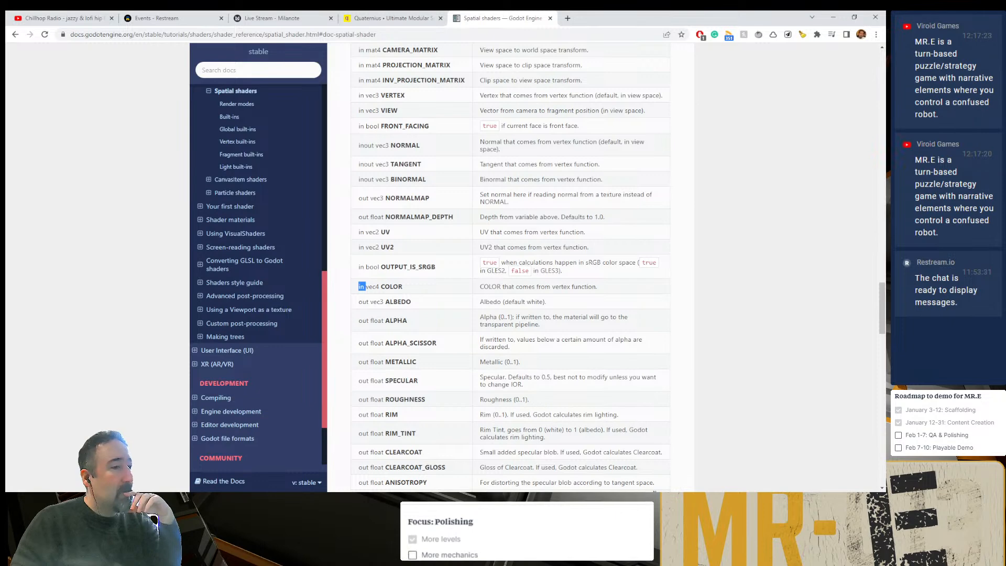
{"action": "key", "text": "alt+Tab"}
- Add ALBEDO = vec4(1.0, 0, 0, 1.0); at the start of the vertex function and comment out the COLOR assignment
{"action": "left_click", "coordinate": [293, 353]}
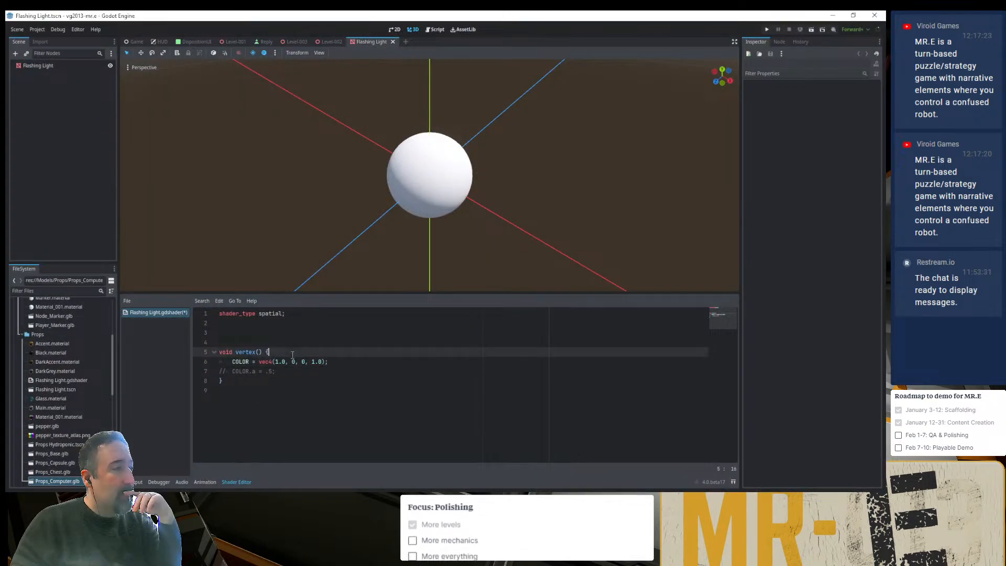
{"action": "key", "text": "Return"}
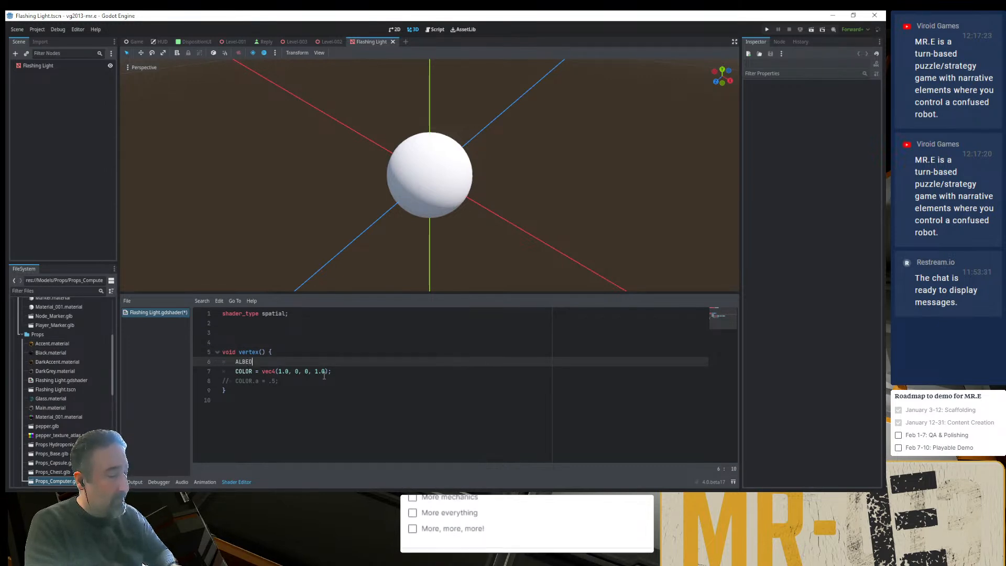
{"action": "type", "text": "ALBED"}
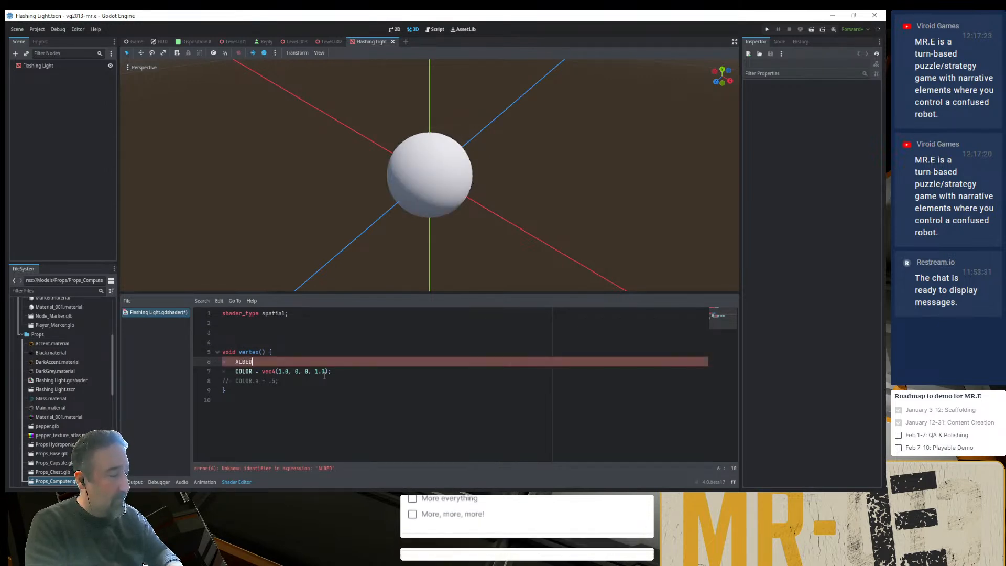
{"action": "type", "text": "O"}
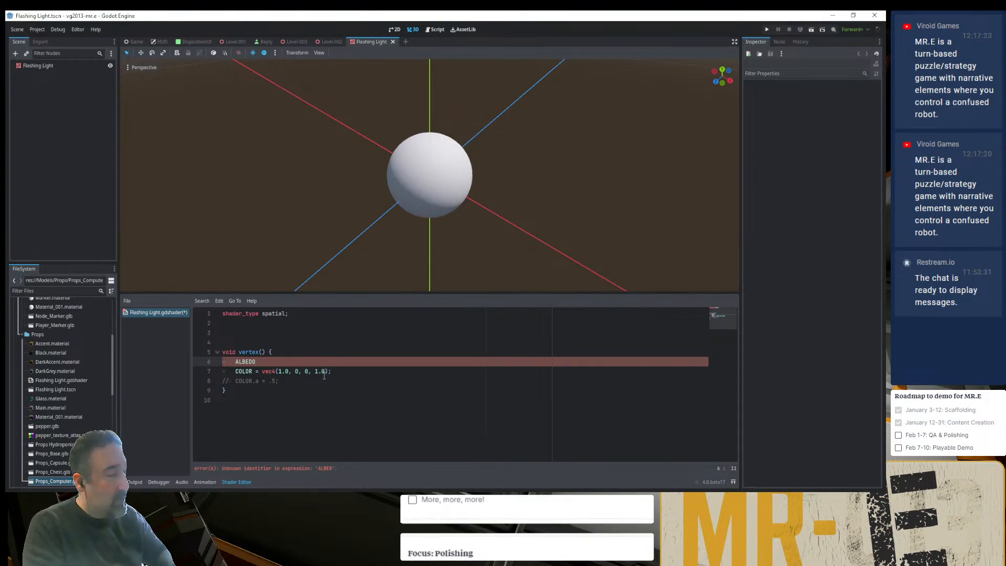
{"action": "type", "text": " ="}
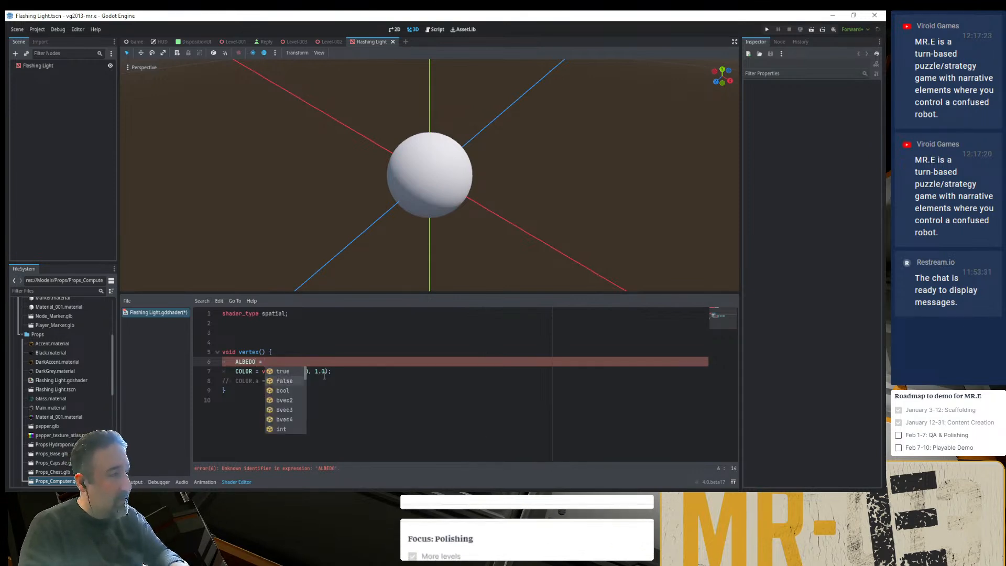
{"action": "key", "text": "Escape"}
{"action": "key", "text": "Down"}
{"action": "key", "text": "shift+End"}
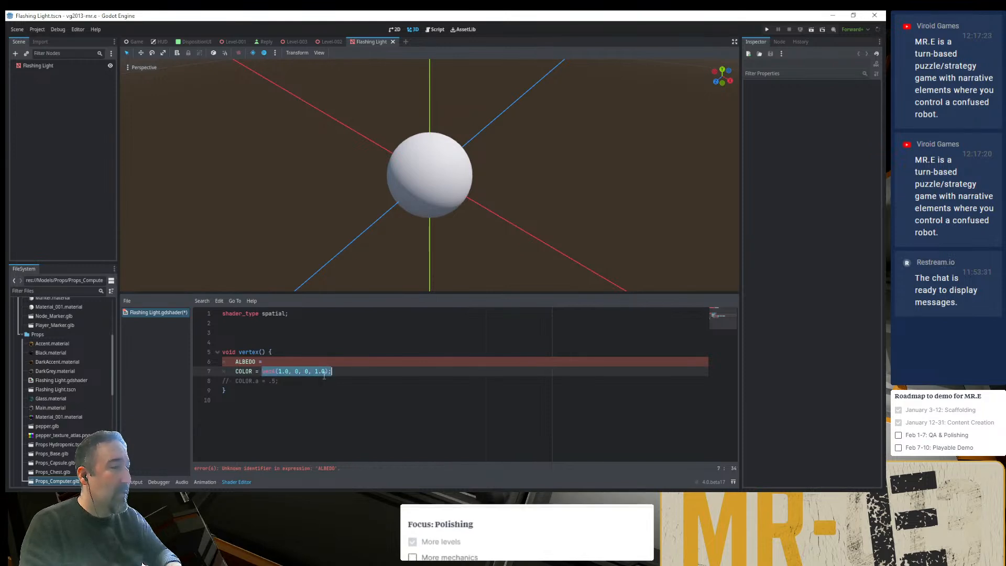
{"action": "key", "text": "ctrl+c"}
{"action": "key", "text": "Up"}
{"action": "key", "text": "ctrl+v"}
{"action": "key", "text": "Down"}
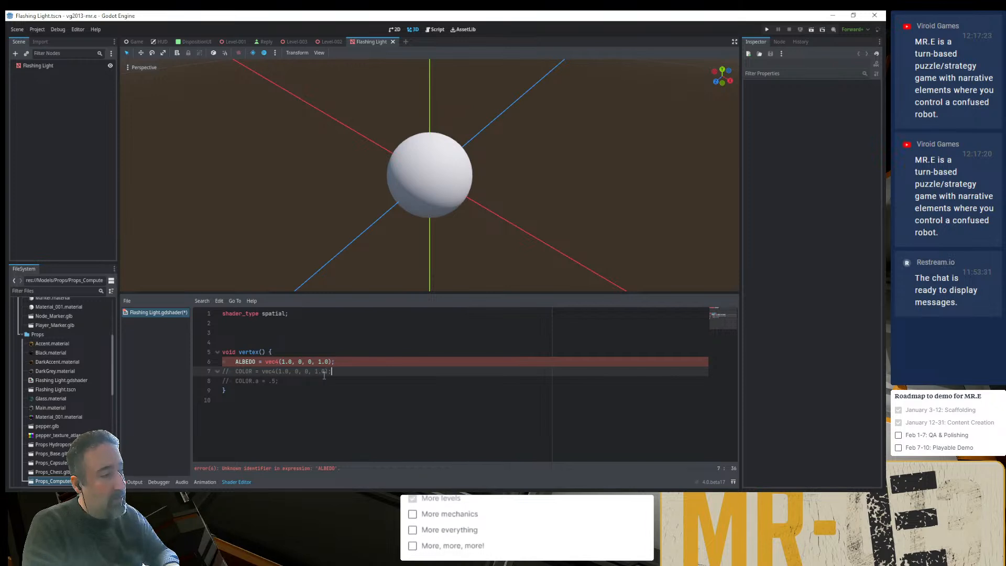
- Try to find ALBEDO among the code completions by entering ALB on a new line in the vertex function
{"action": "key", "text": "Up"}
{"action": "key", "text": "Up"}
{"action": "key", "text": "Return"}
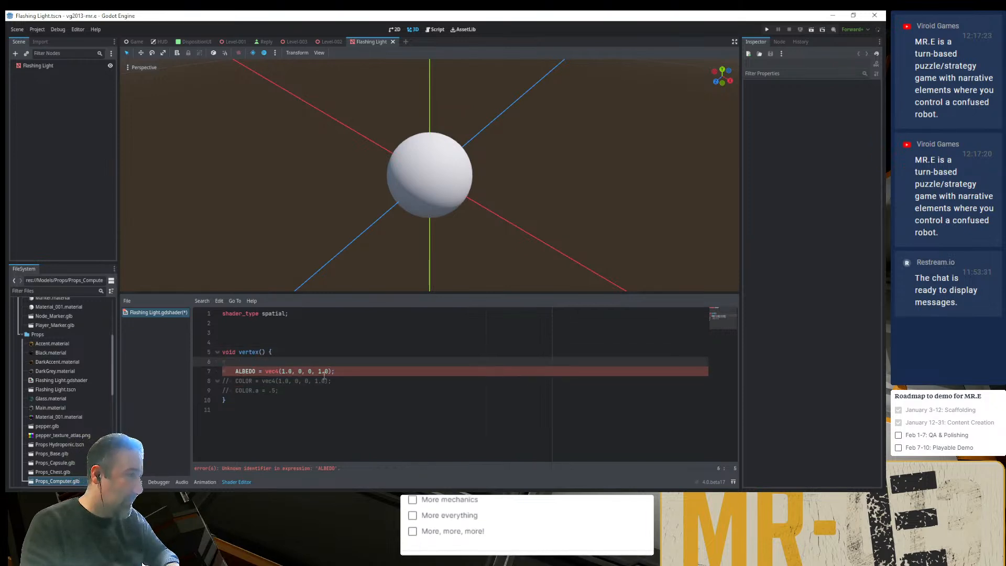
{"action": "type", "text": "AL"}
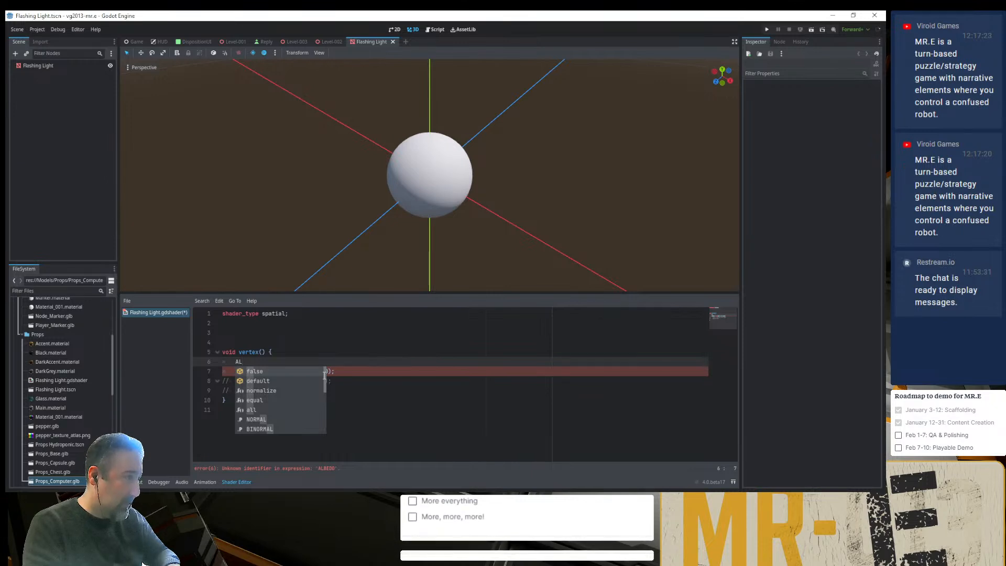
{"action": "type", "text": "B"}
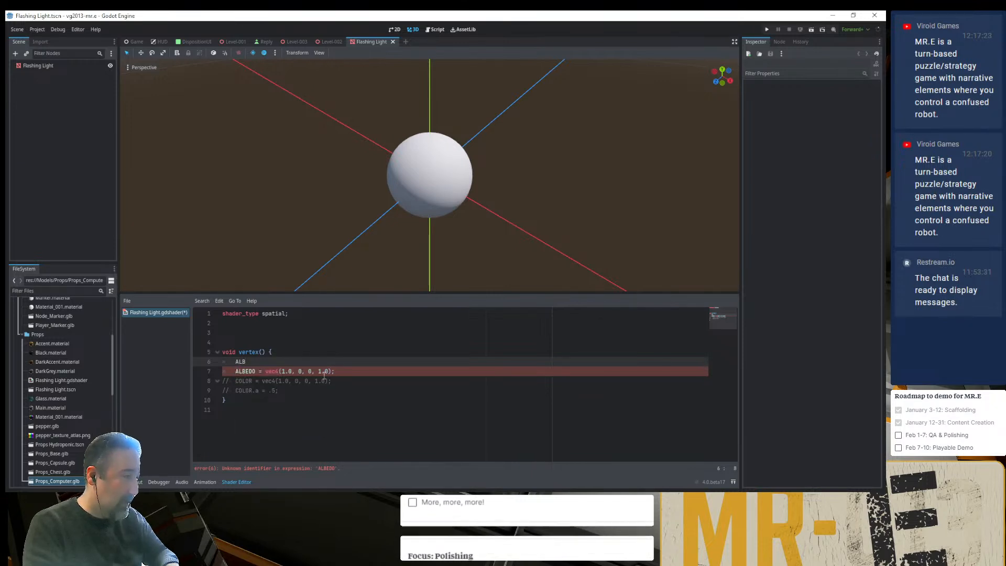
- Rename the vertex function to fragment and delete the partial ALB text on the line below it
{"action": "key", "text": "Up"}
{"action": "key", "text": "ctrl+Left"}
{"action": "key", "text": "ctrl+Delete"}
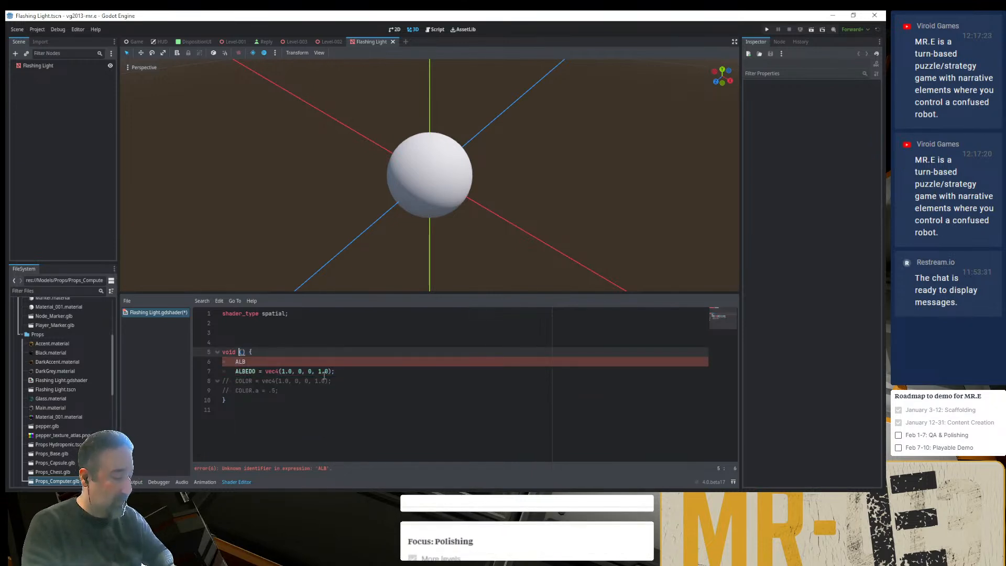
{"action": "type", "text": "fragment"}
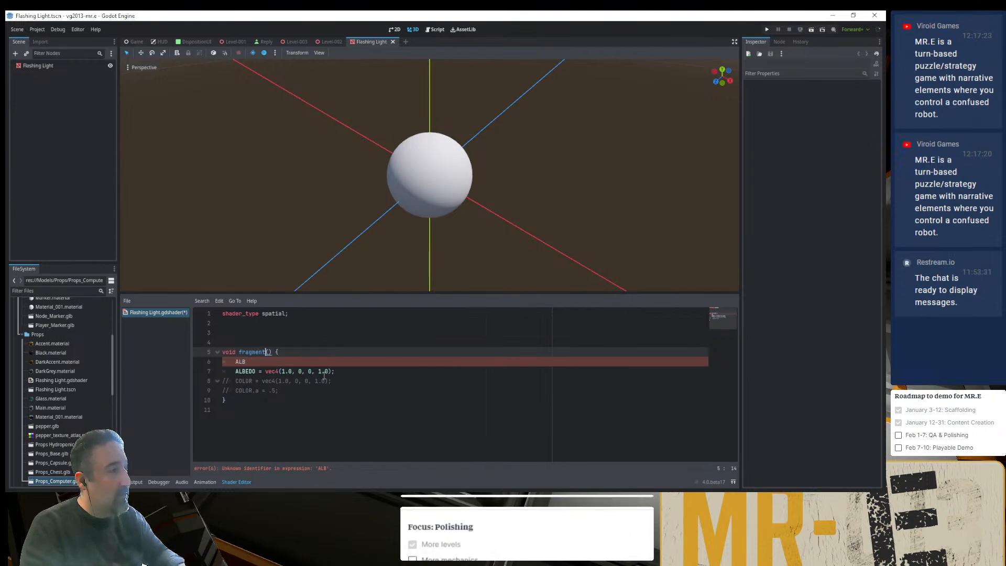
{"action": "key", "text": "Down"}
{"action": "key", "text": "ctrl+space"}
{"action": "key", "text": "BackSpace"}
{"action": "key", "text": "BackSpace"}
{"action": "key", "text": "BackSpace"}
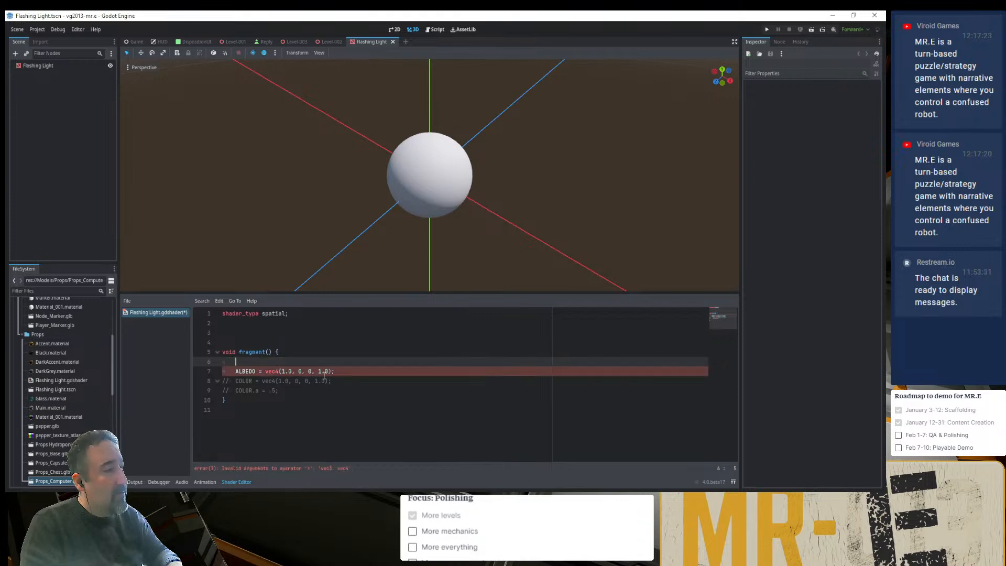
- Rewrite the ALBEDO vector's components as decimals, giving vec4(1.0, 0.0, 0.0, 1.0)
{"action": "key", "text": "Down"}
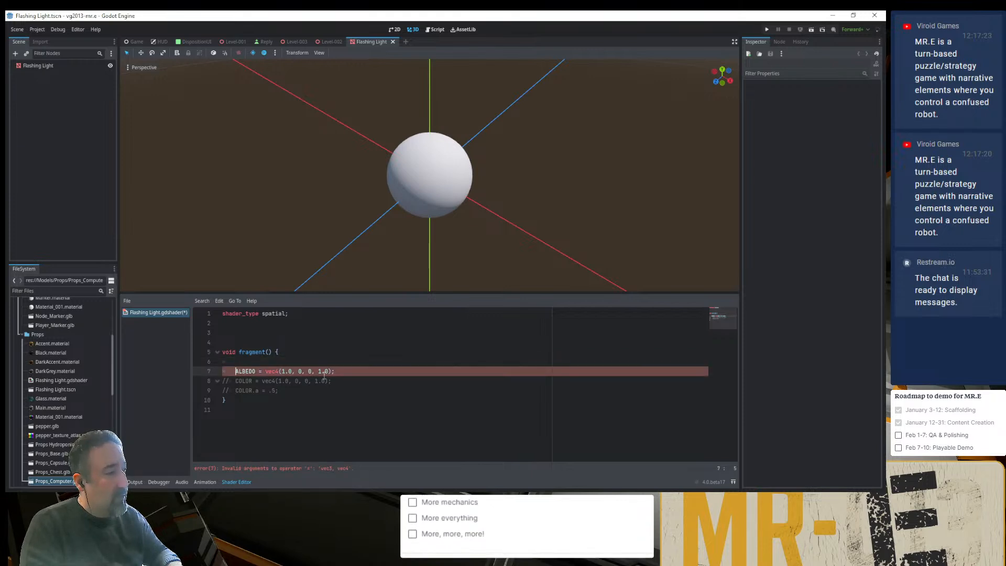
{"action": "left_click", "coordinate": [325, 372]}
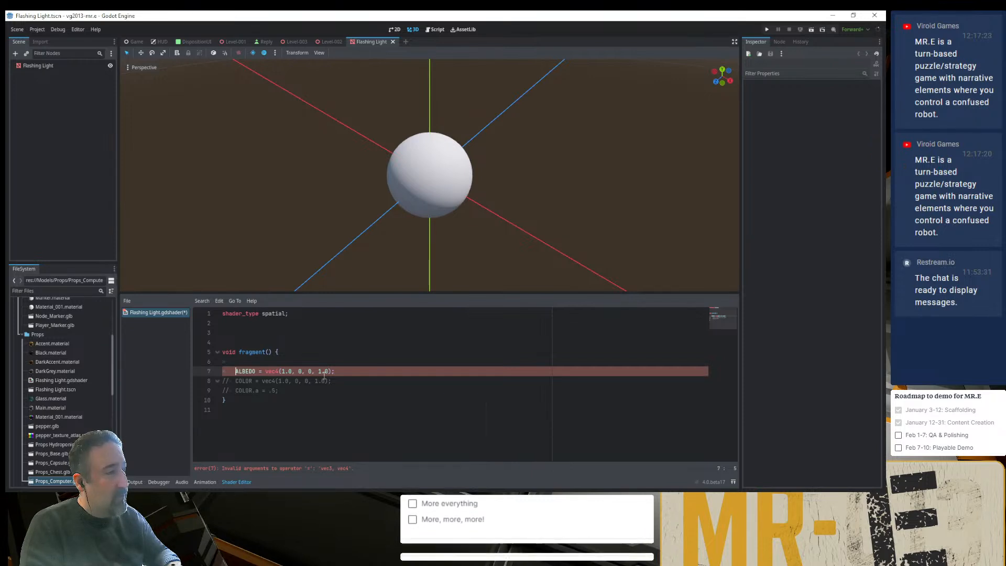
{"action": "key", "text": "BackSpace"}
{"action": "key", "text": "BackSpace"}
{"action": "key", "text": "BackSpace"}
{"action": "key", "text": "BackSpace"}
{"action": "key", "text": "BackSpace"}
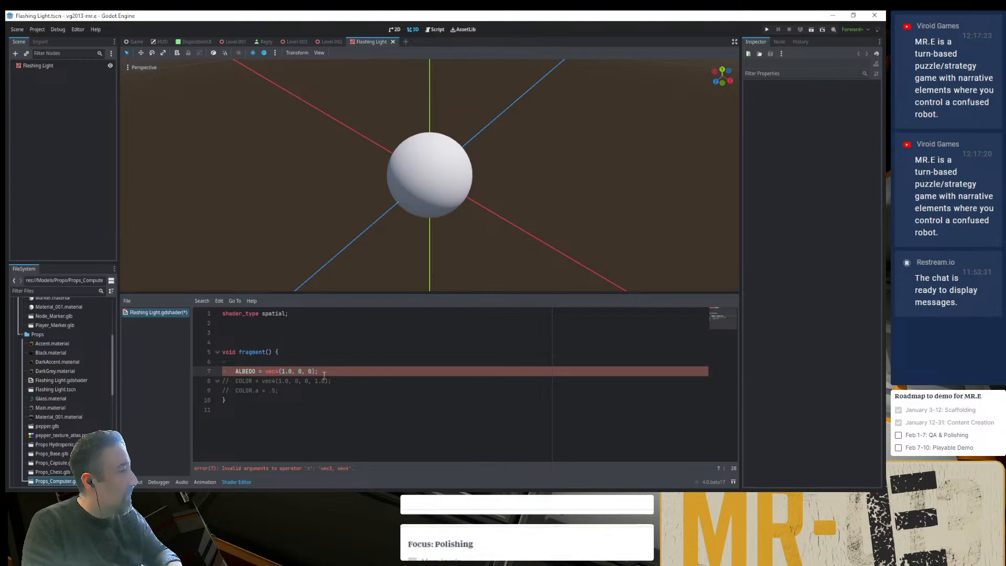
{"action": "type", "text": ", 1.0"}
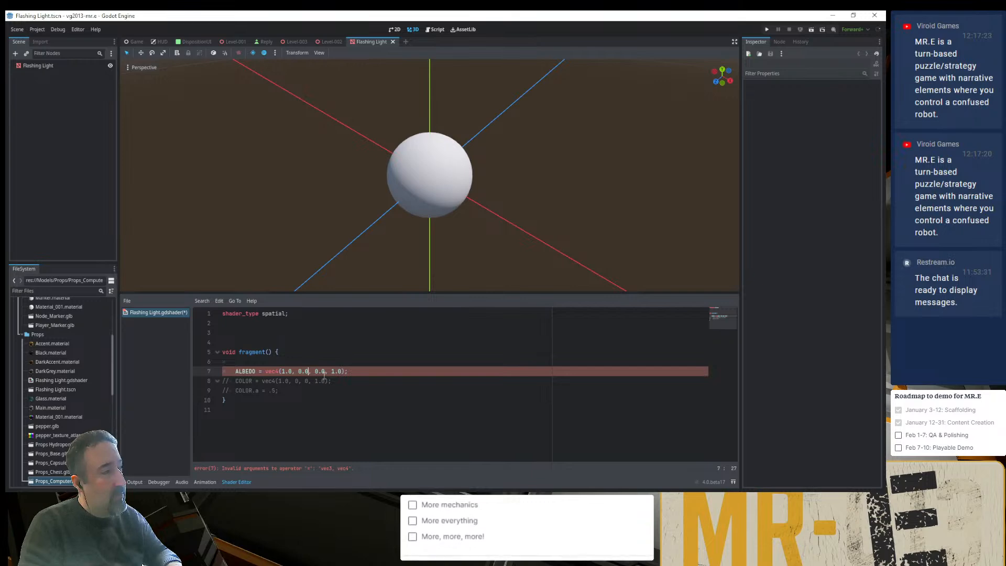
- Check ALBEDO's type in the Chrome documentation and change its assignment in Godot to vec3(1.0, 0.0, 0.0)
{"action": "key", "text": "alt+Tab"}
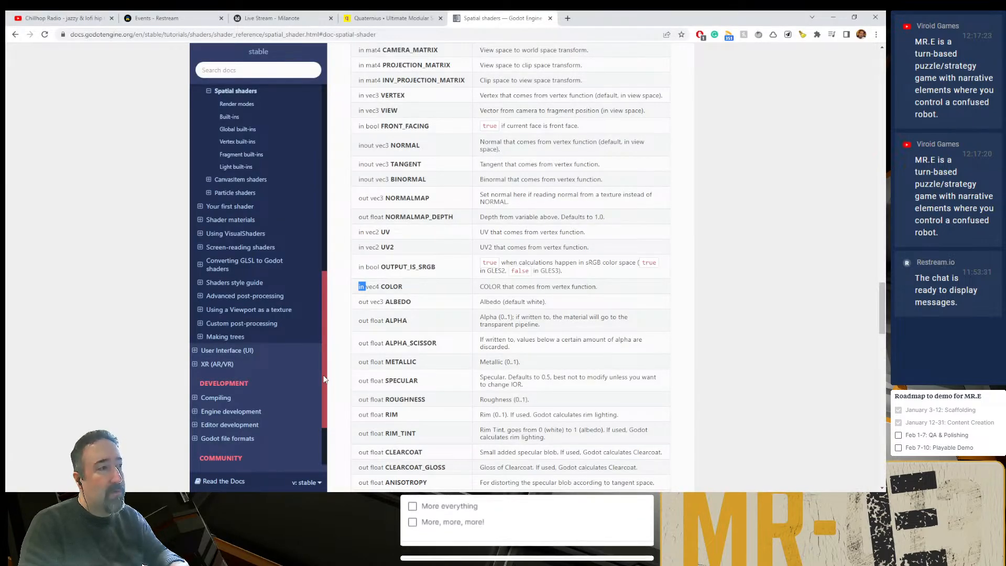
{"action": "key", "text": "alt+Tab"}
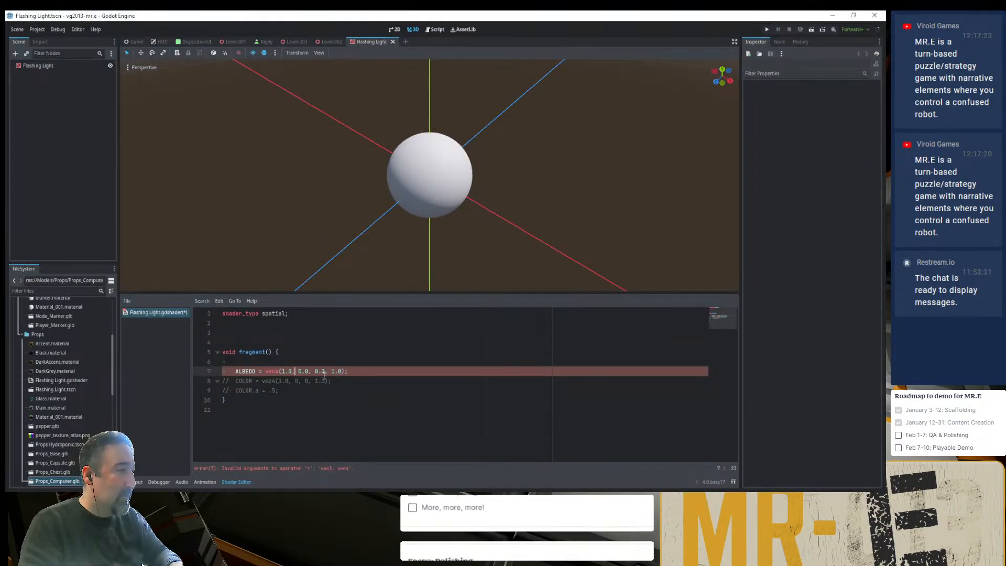
{"action": "key", "text": "Left"}
{"action": "key", "text": "BackSpace"}
{"action": "type", "text": "3"}
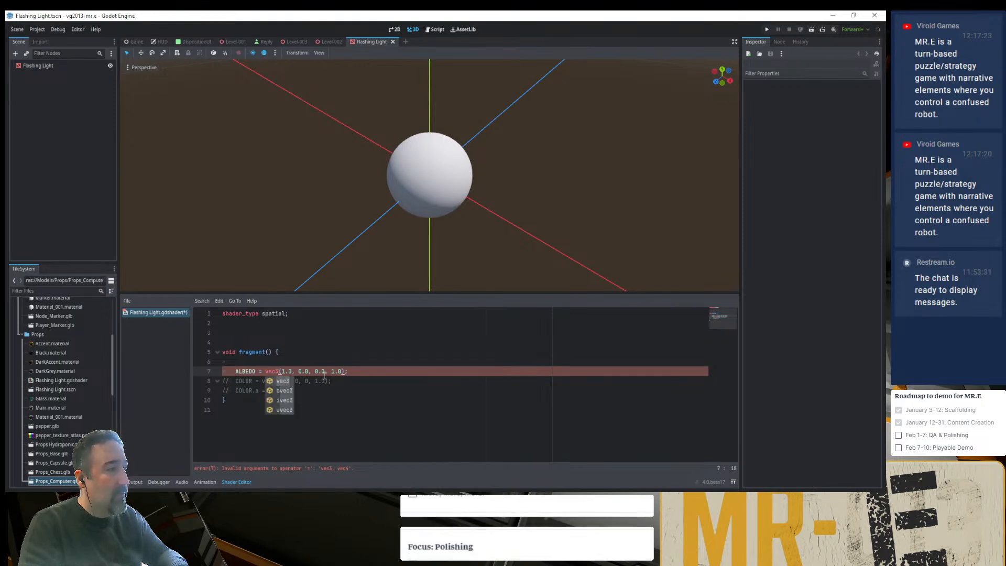
{"action": "key", "text": "Left"}
{"action": "key", "text": "Left"}
{"action": "left_click", "coordinate": [324, 371]}
{"action": "key", "text": "Delete"}
{"action": "key", "text": "Delete"}
{"action": "key", "text": "Delete"}
{"action": "key", "text": "Delete"}
{"action": "key", "text": "Delete"}
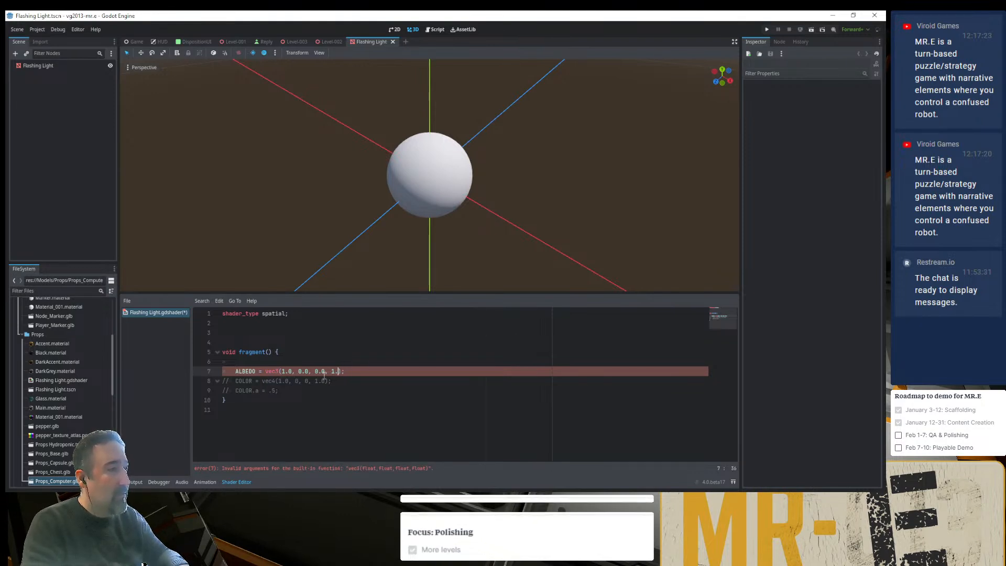
{"action": "key", "text": "BackSpace"}
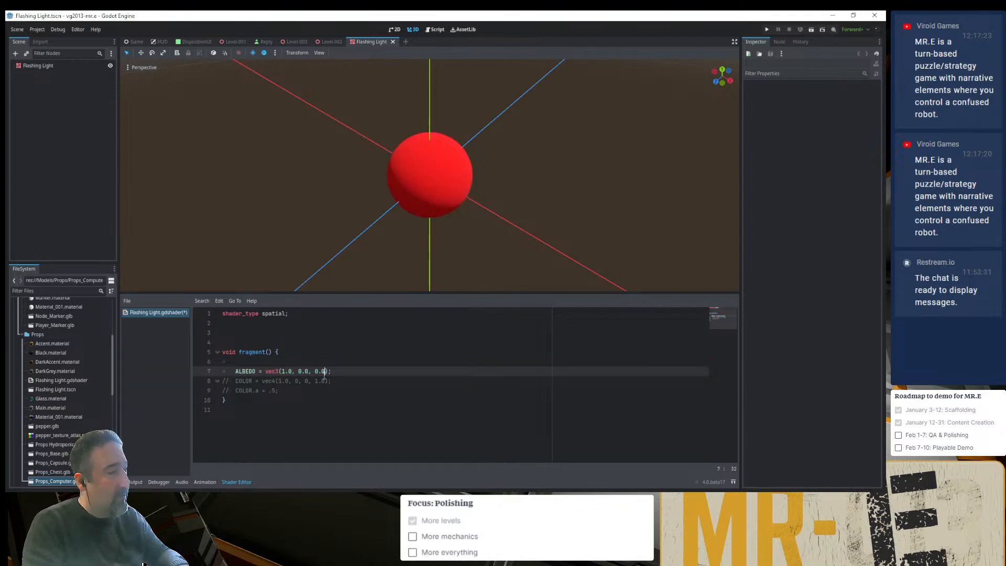
- Add the line ALPHA = 0.5; below the ALBEDO assignment and comment it out and back in to compare the sphere's transparency
{"action": "key", "text": "Return"}
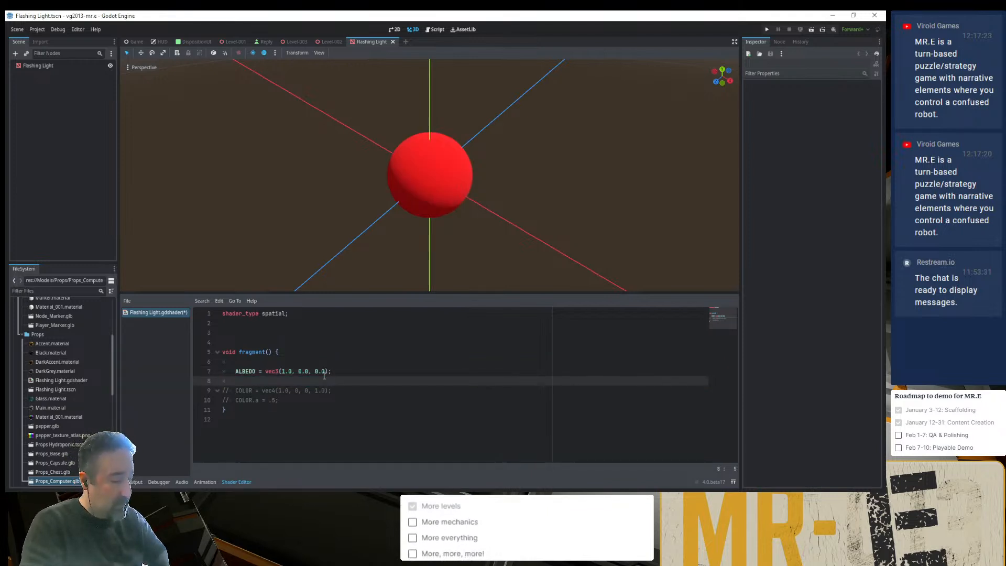
{"action": "type", "text": "L"}
{"action": "key", "text": "BackSpace"}
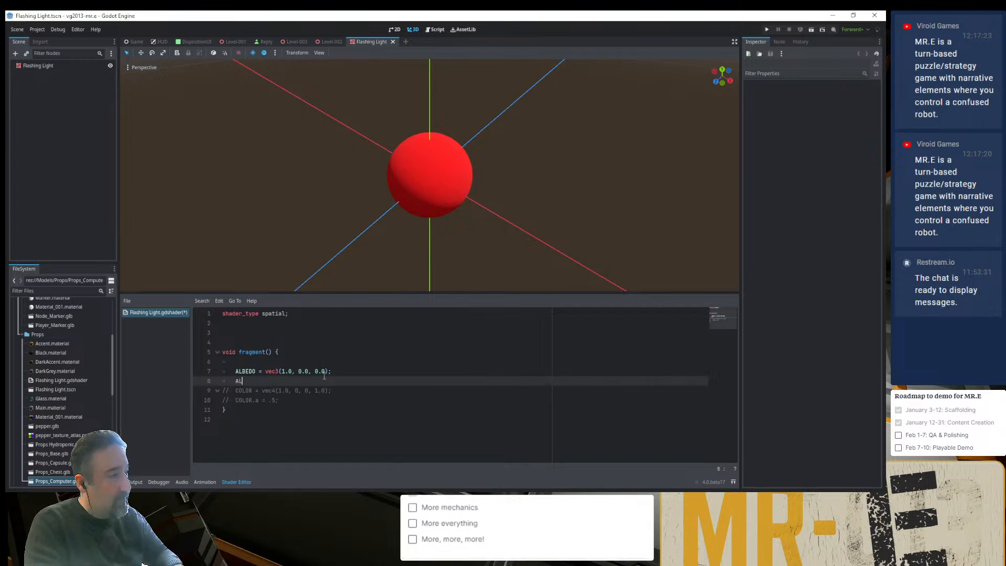
{"action": "type", "text": "ALPHA = "}
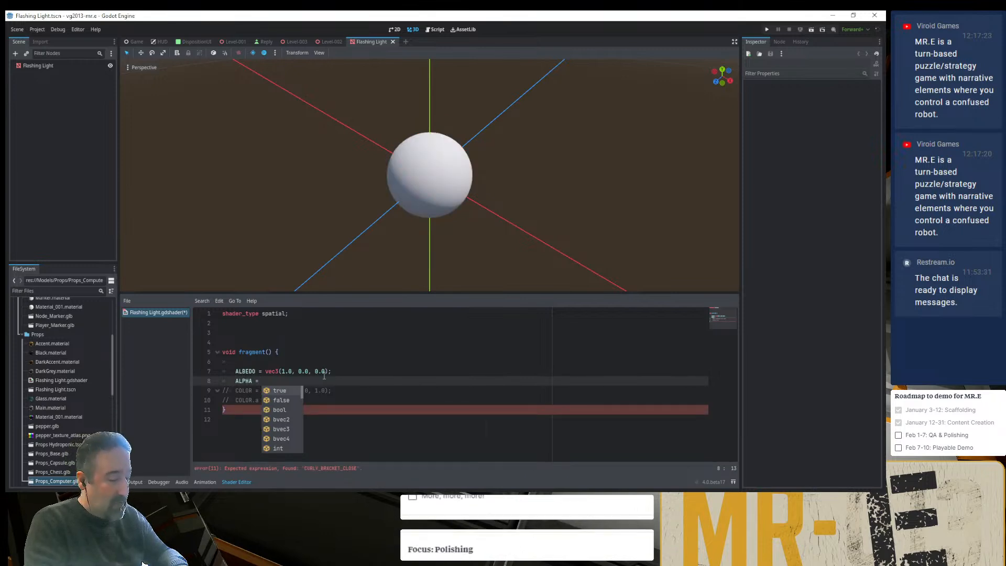
{"action": "type", "text": "0.5;"}
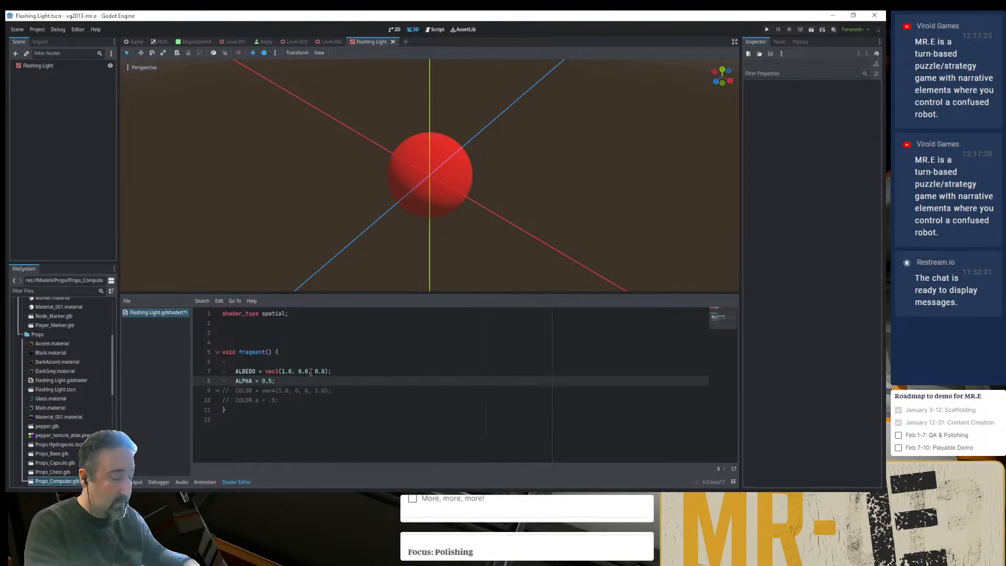
{"action": "key", "text": "ctrl+k"}
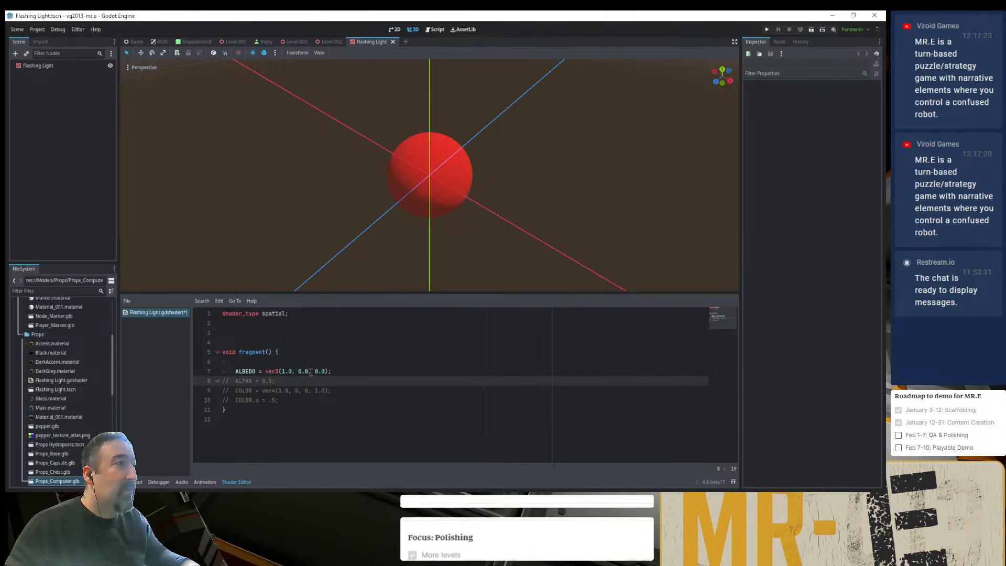
{"action": "key", "text": "ctrl+k"}
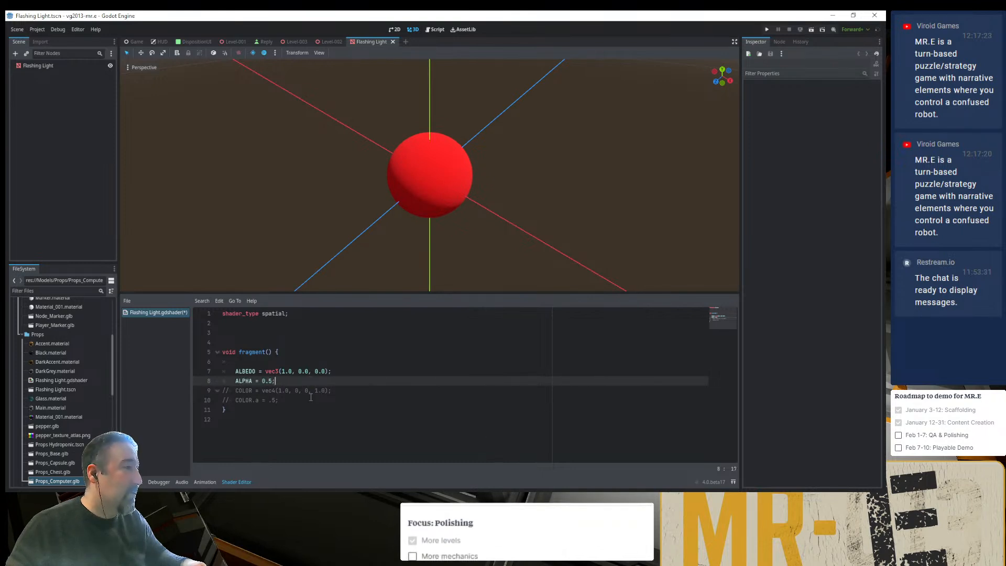
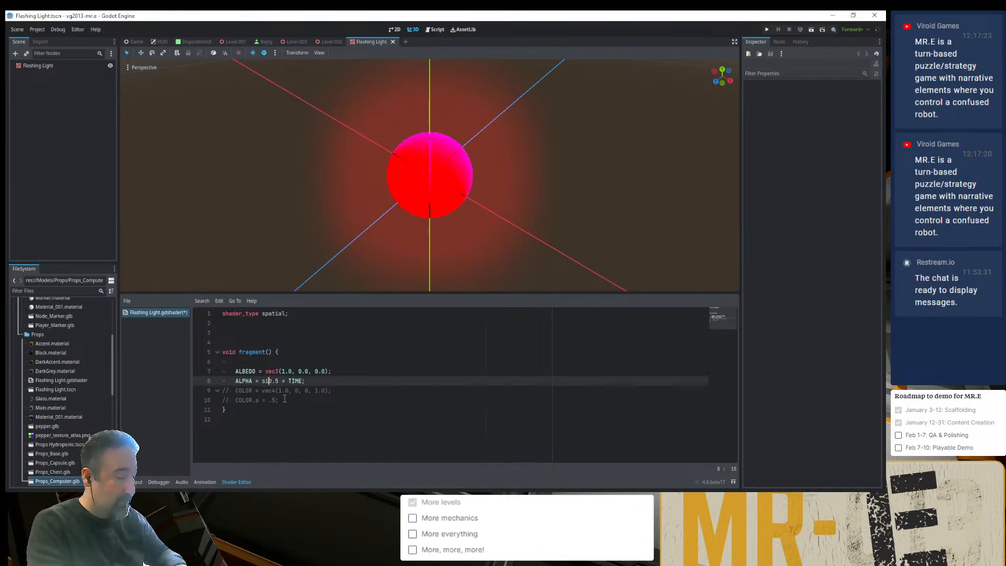
- Wrap the ALPHA expression in sin(), reduce it to sin(TIME), and save the shader
{"action": "type", "text": "n("}
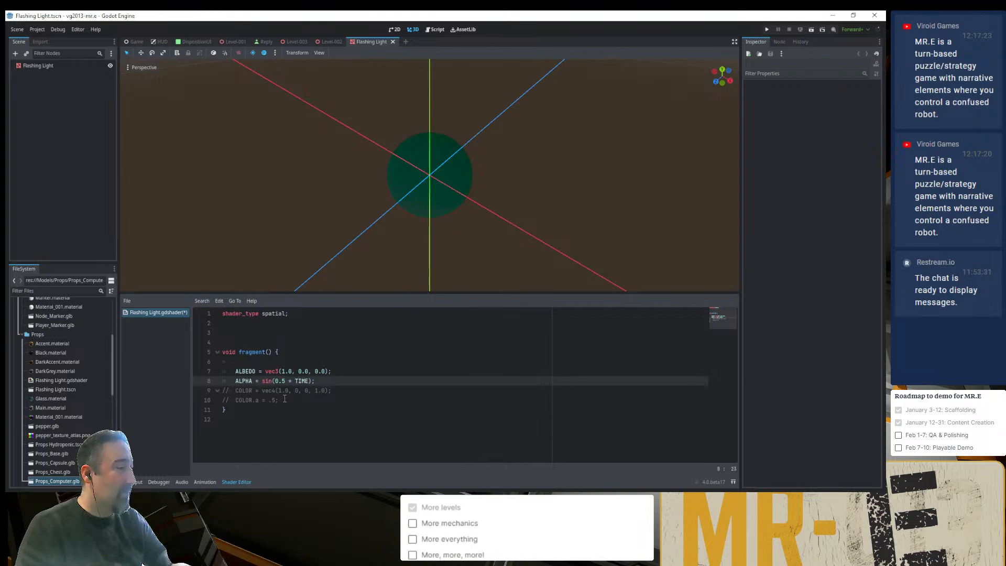
{"action": "key", "text": "shift+Left"}
{"action": "key", "text": "shift+Left"}
{"action": "key", "text": "shift+Left"}
{"action": "key", "text": "shift+Left"}
{"action": "key", "text": "shift+Left"}
{"action": "key", "text": "shift+Left"}
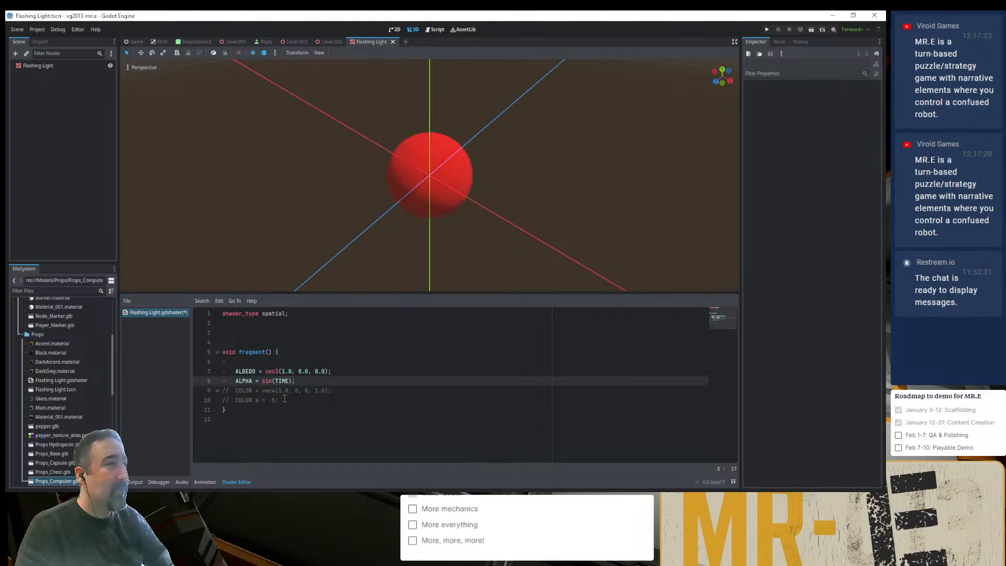
{"action": "key", "text": "ctrl+s"}
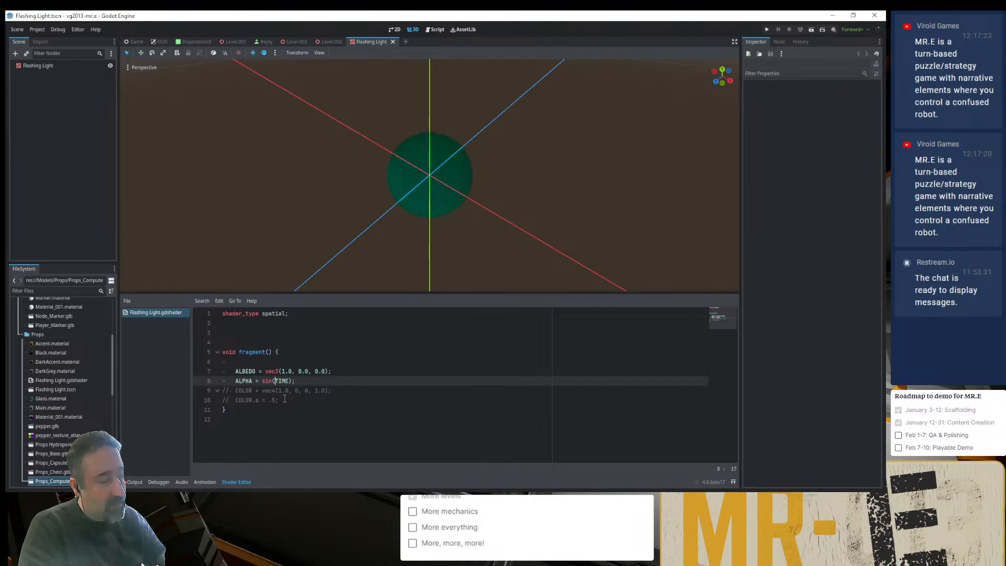
- Change the ALPHA expression to sin(-0.5 * TIME)
{"action": "key", "text": "Left"}
{"action": "key", "text": "Left"}
{"action": "type", "text": "-"}
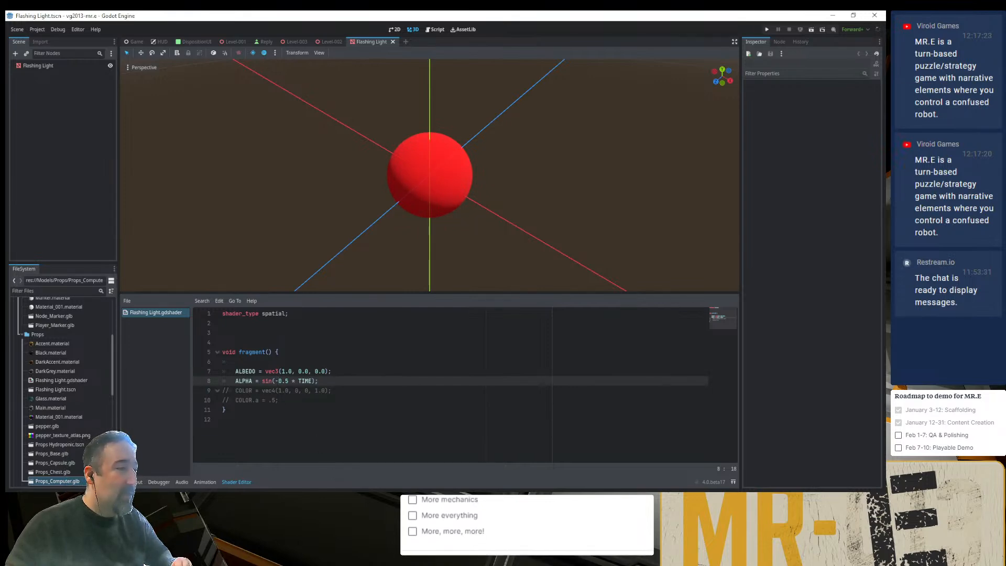
- Switch to Chrome, resume playback of the Chillhop Radio stream, and return to Godot
{"action": "key", "text": "alt+Tab"}
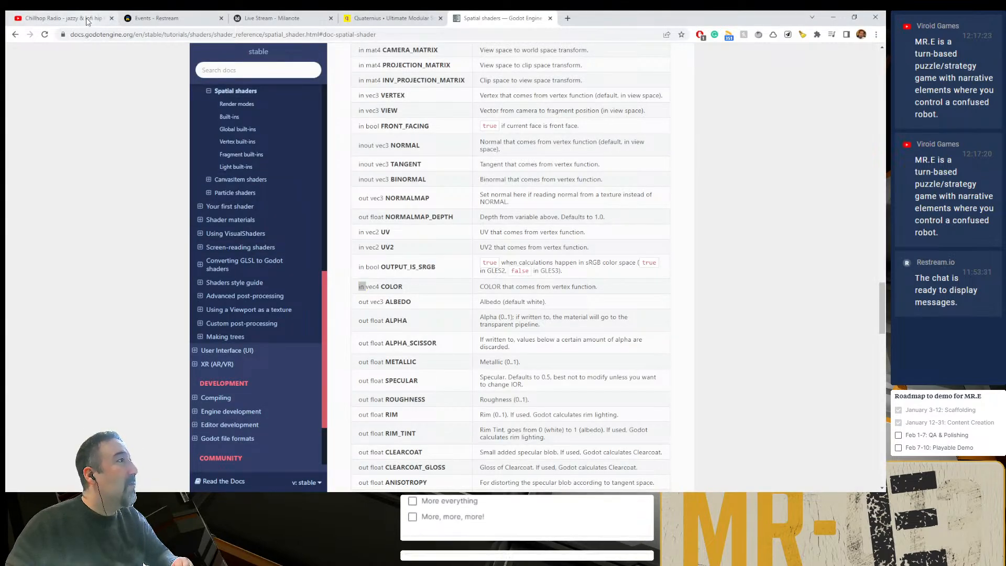
{"action": "left_click", "coordinate": [63, 18]}
{"action": "left_click", "coordinate": [238, 164]}
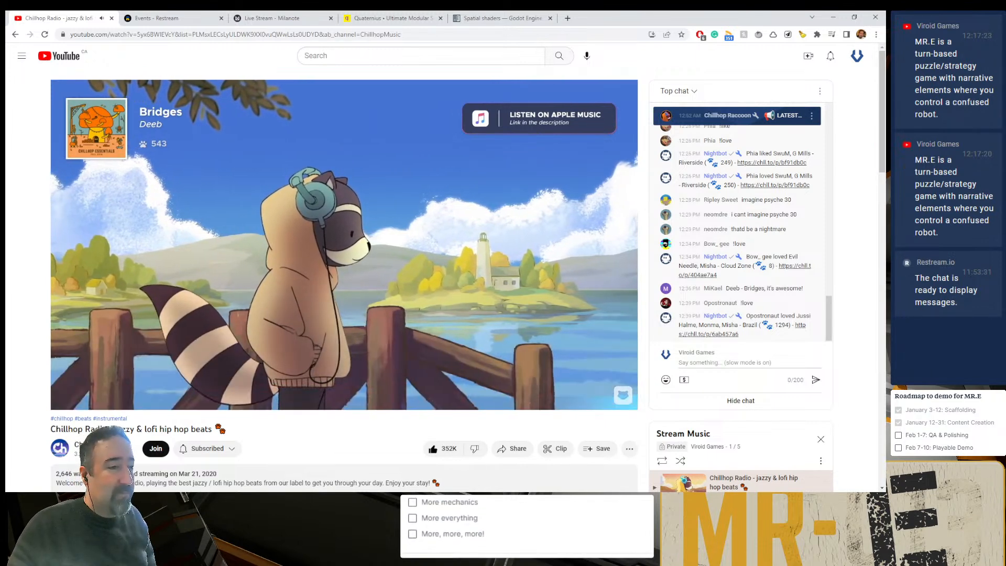
{"action": "left_click", "coordinate": [524, 497]}
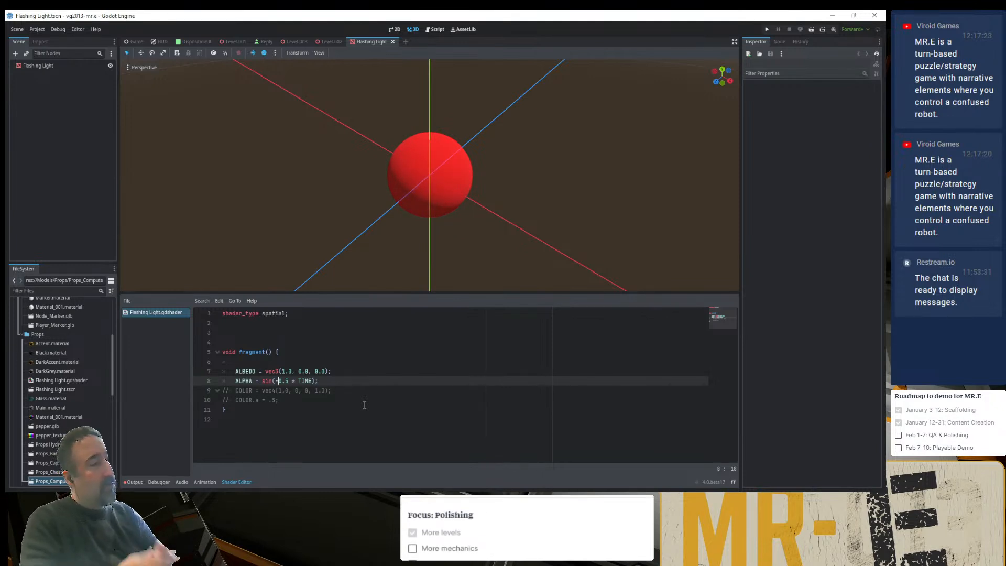
- Delete the two commented-out COLOR lines from the fragment function
{"action": "key", "text": "Down"}
{"action": "key", "text": "Home"}
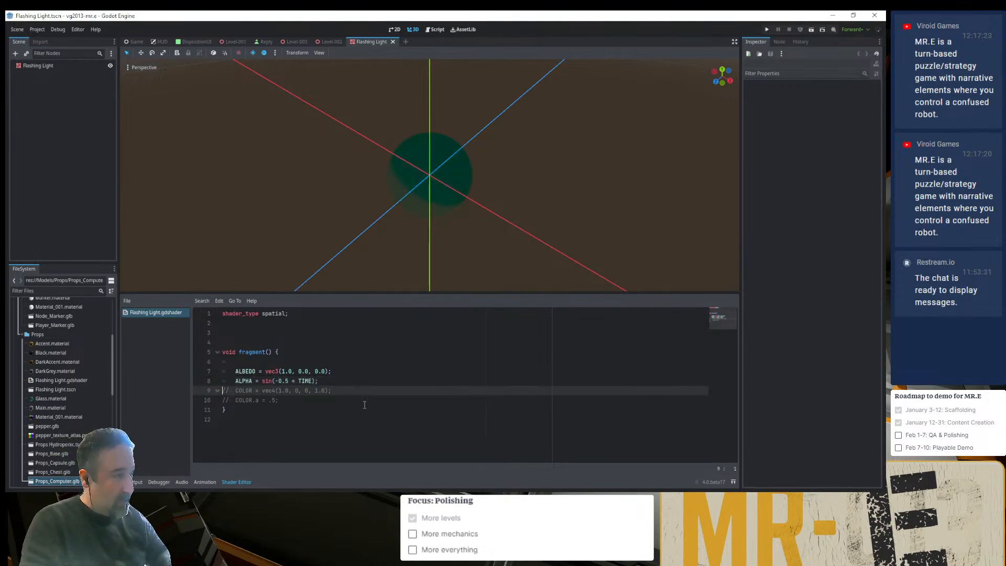
{"action": "key", "text": "shift+Down"}
{"action": "key", "text": "shift+End"}
{"action": "key", "text": "Delete"}
- Comment out the sine-based ALPHA line and add ALPHA = 0.0; on a new line below it
{"action": "key", "text": "Left"}
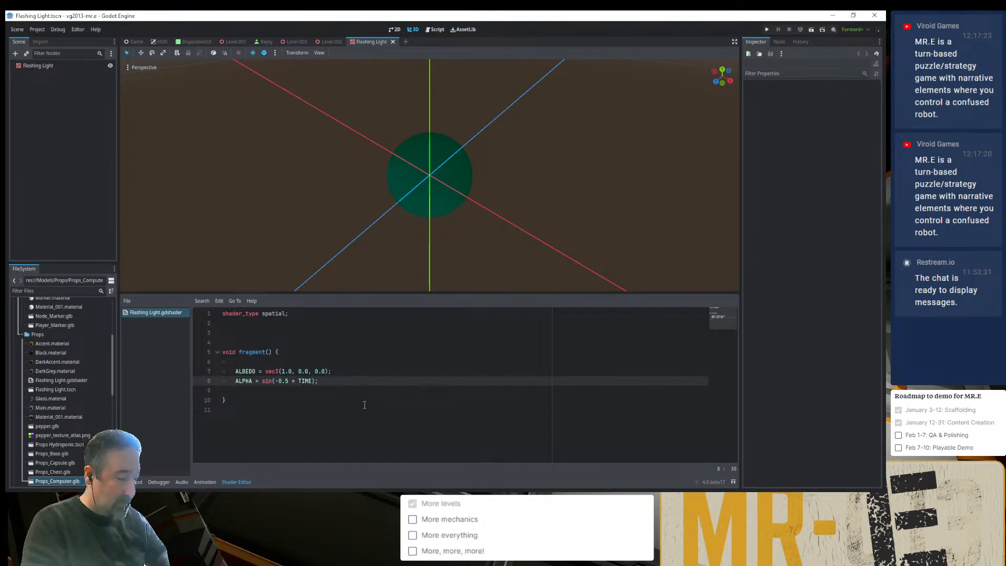
{"action": "key", "text": "Return"}
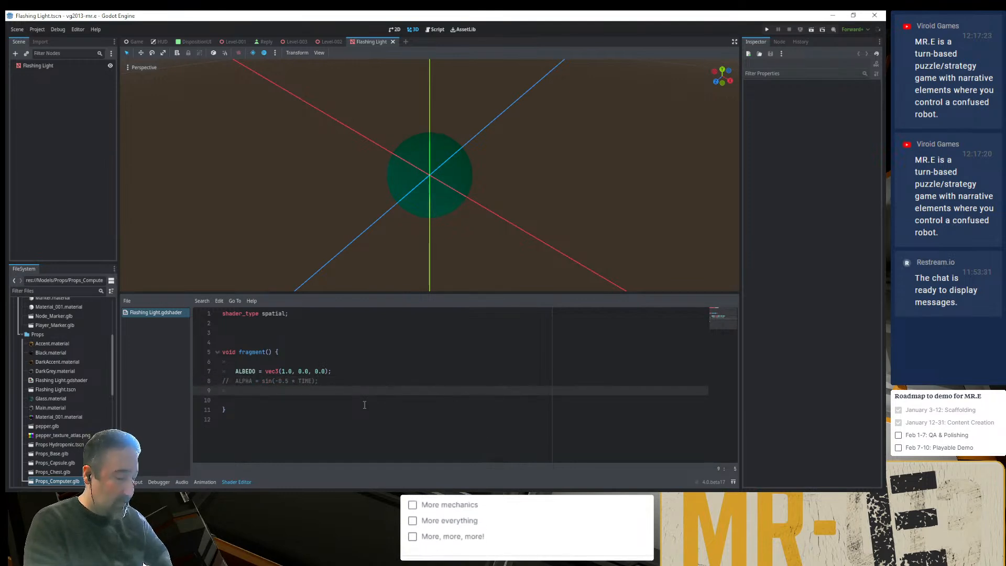
{"action": "type", "text": "ALPHA ="}
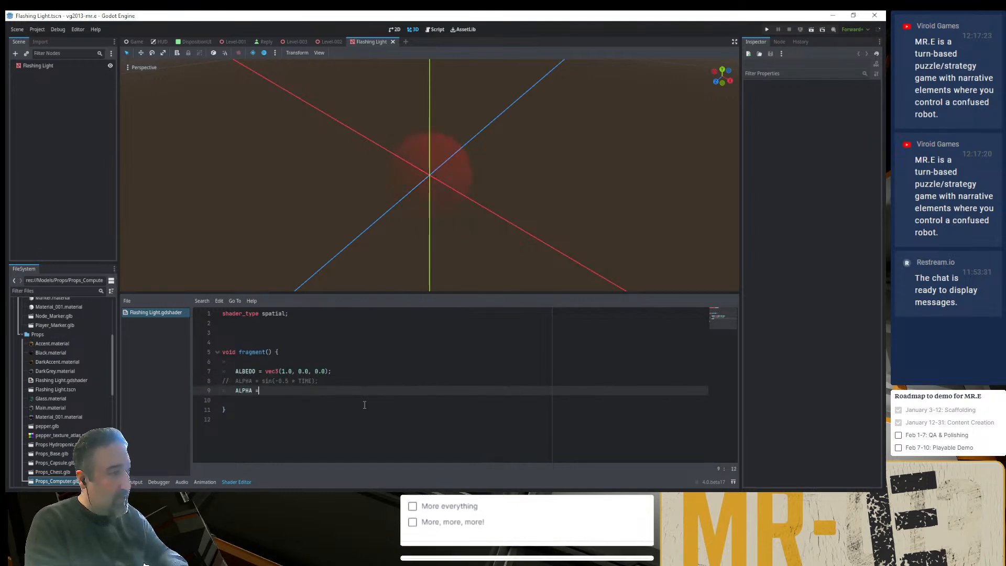
{"action": "type", "text": " 0;"}
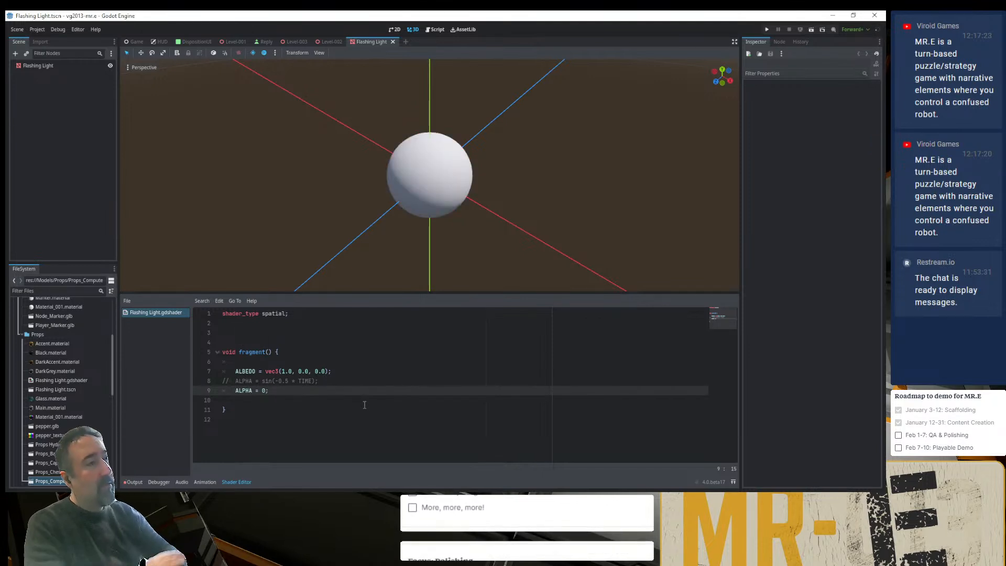
{"action": "key", "text": "BackSpace"}
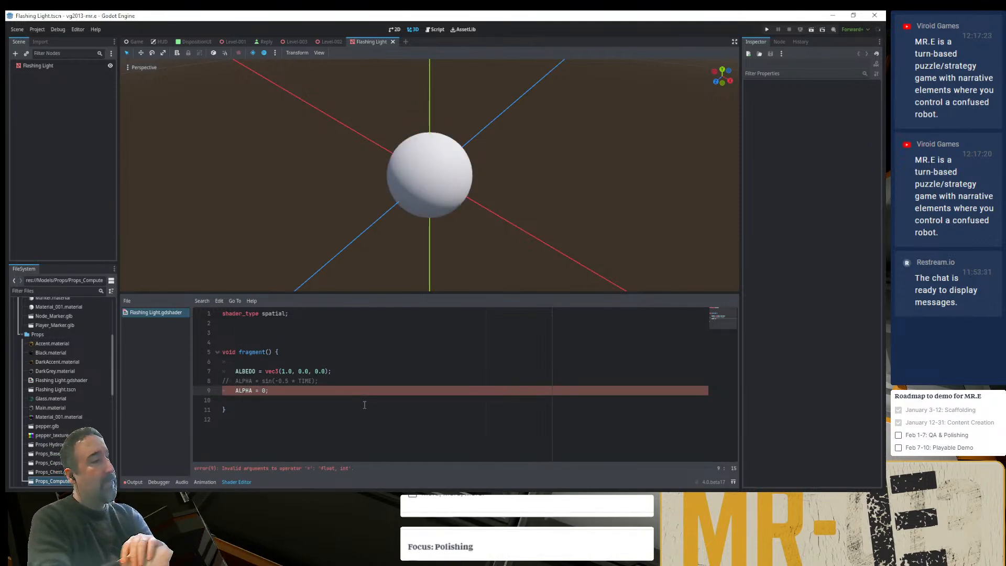
{"action": "type", "text": ".0;"}
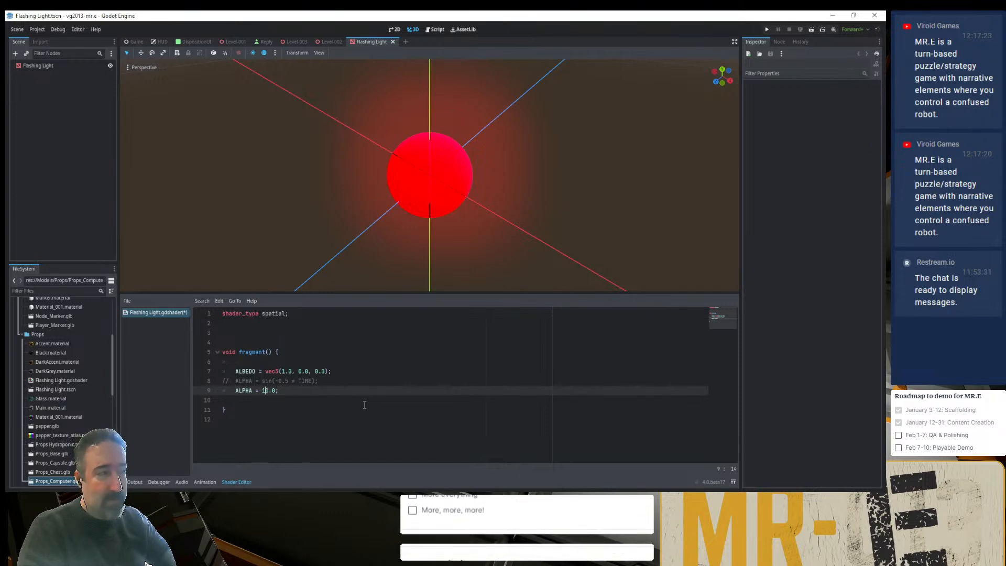
- Compare the sphere's look with ALPHA at 1.0 and at 10.0, and comment out the 10.0 line
{"action": "key", "text": "Delete"}
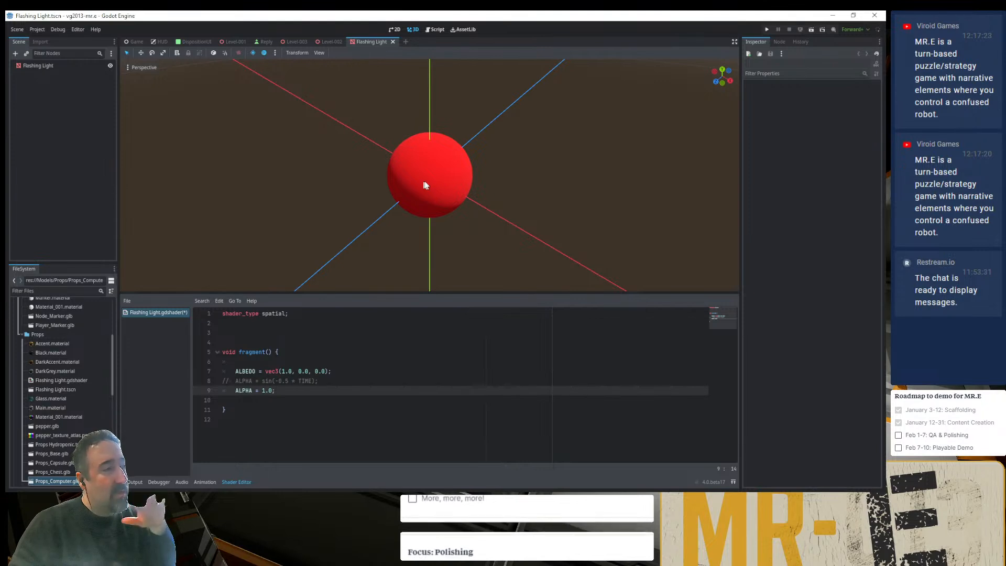
{"action": "type", "text": "0"}
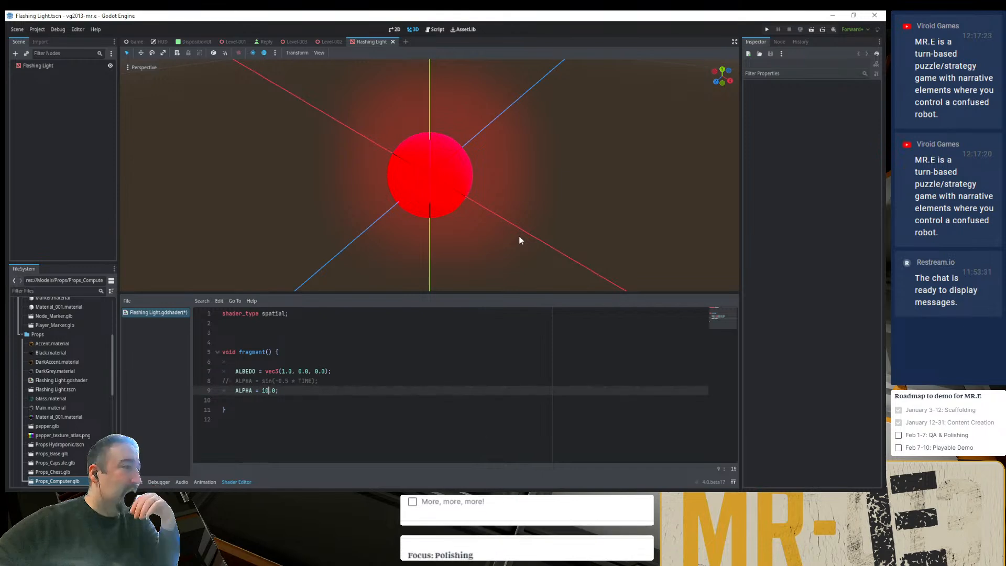
{"action": "key", "text": "ctrl+k"}
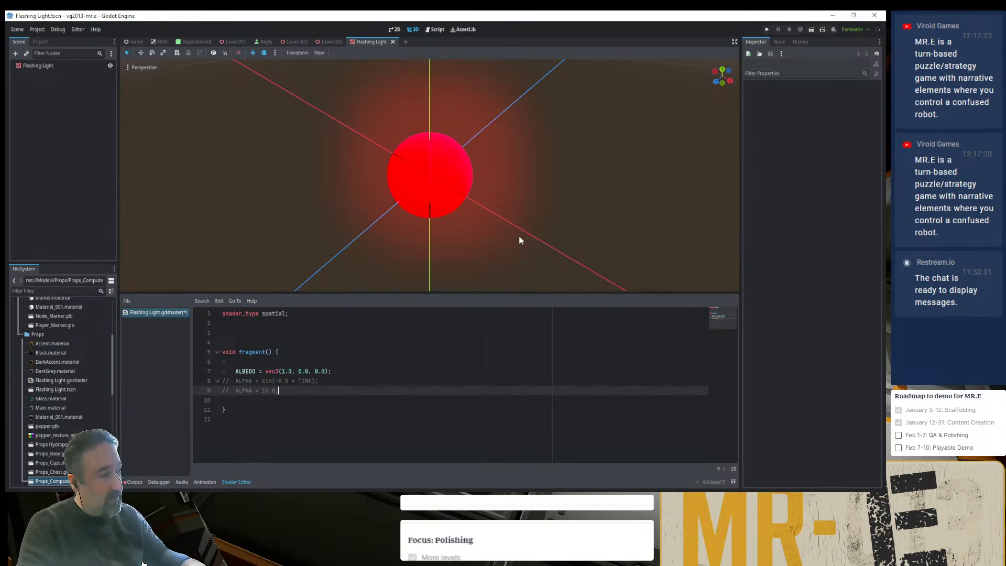
- Start an EMISSION statement on a new line below the commented-out ALPHA assignments
{"action": "key", "text": "Return"}
{"action": "type", "text": "EMI"}
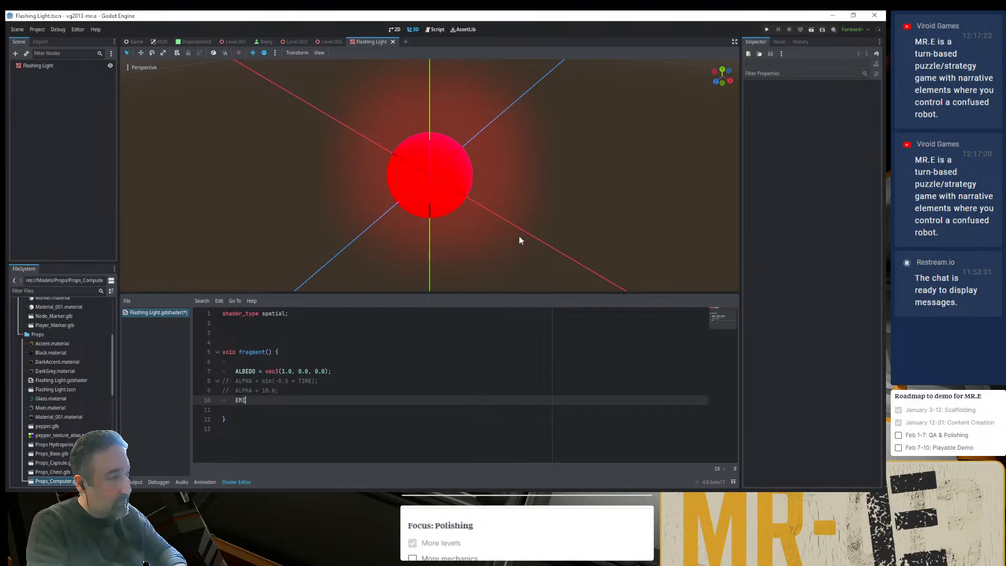
{"action": "type", "text": "SSION ="}
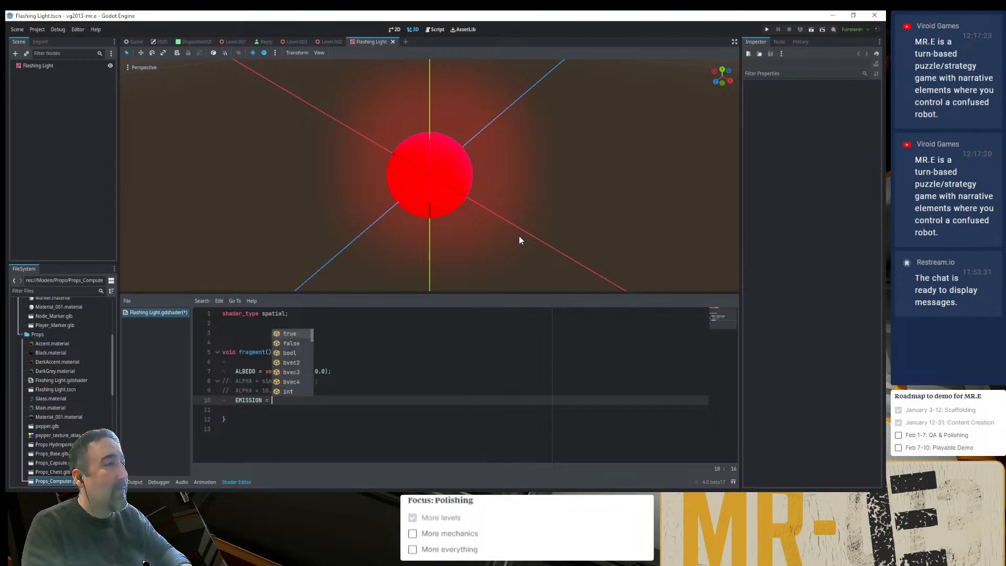
- Switch to Chrome and check the EMISSION and ALPHA entries in the Godot spatial shader documentation for their types and value ranges
{"action": "key", "text": "alt+Tab"}
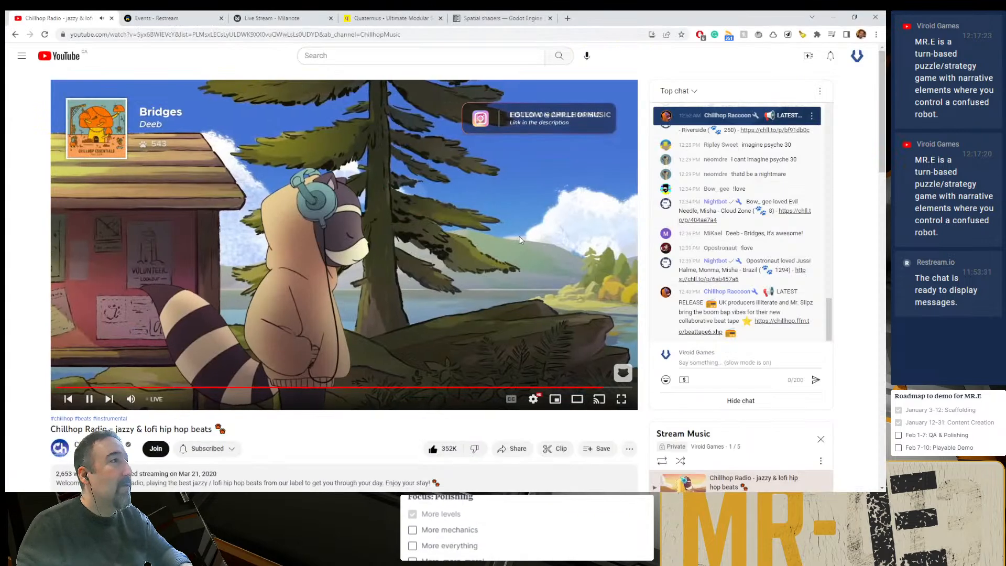
{"action": "left_click", "coordinate": [502, 18]}
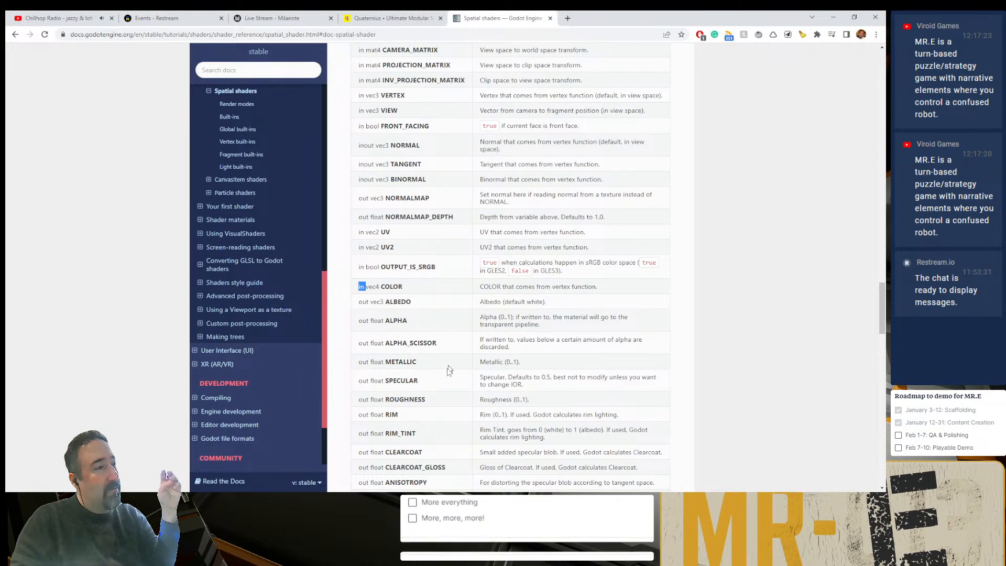
{"action": "scroll", "coordinate": [438, 409], "scroll_direction": "down", "scroll_amount": 3}
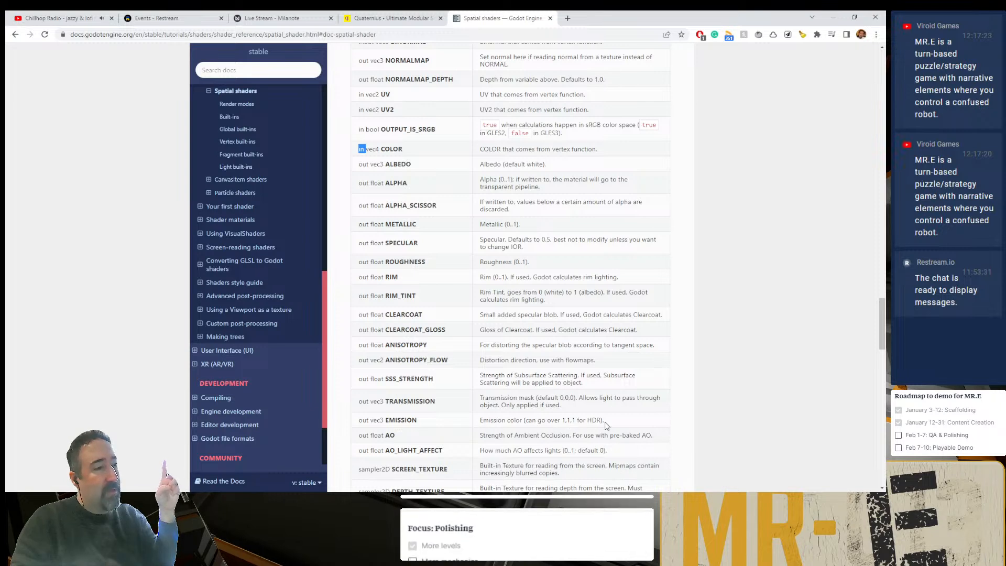
{"action": "left_click_drag", "start_coordinate": [605, 420], "coordinate": [495, 423]}
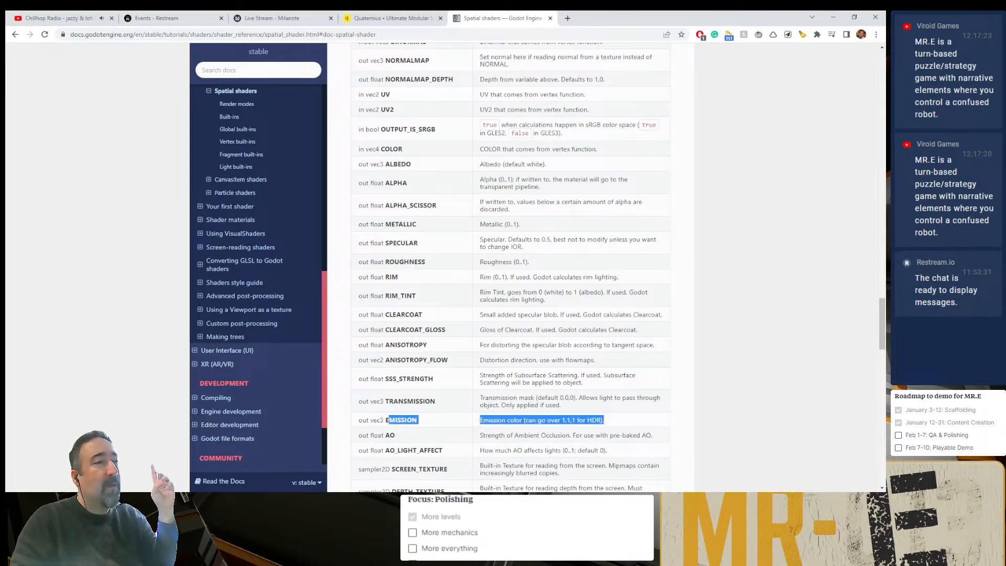
{"action": "left_click_drag", "start_coordinate": [500, 179], "coordinate": [508, 180]}
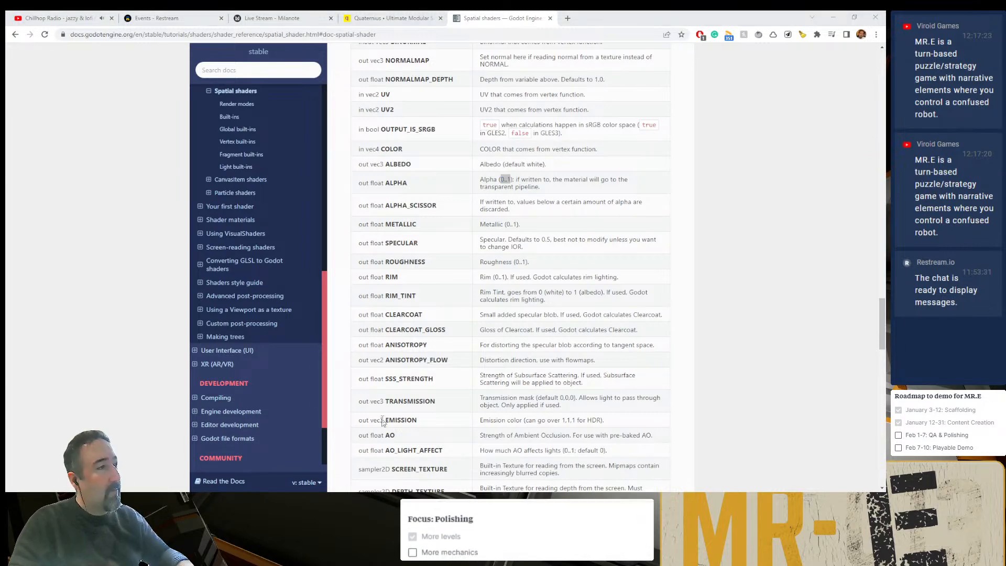
- Switch back to Godot, complete the statement as EMISSION = vec3(1.0, 0.0, 0.0); using ALBEDO's vector, and comment out the ALBEDO line
{"action": "key", "text": "alt+Tab"}
{"action": "left_click", "coordinate": [265, 371]}
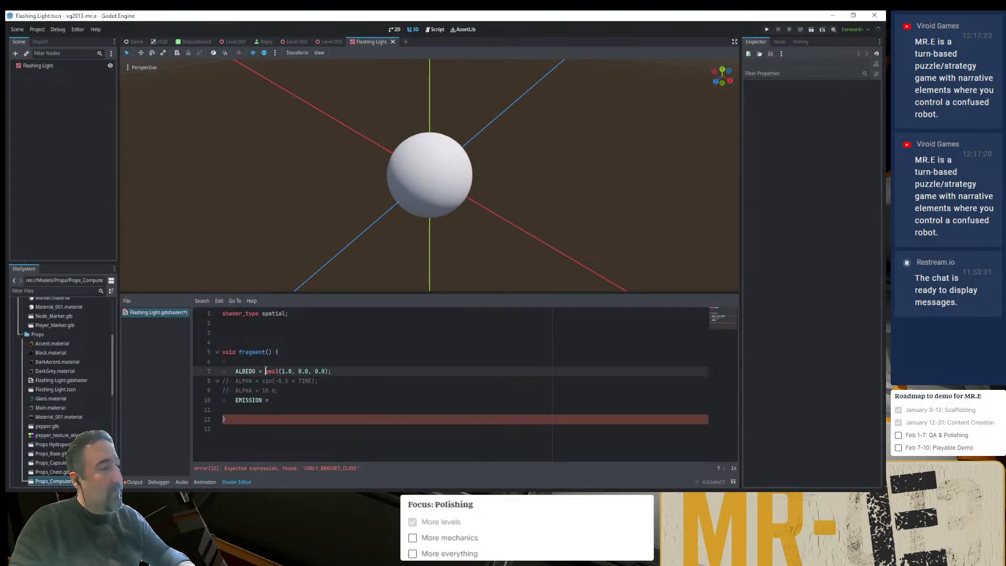
{"action": "left_click", "coordinate": [289, 401]}
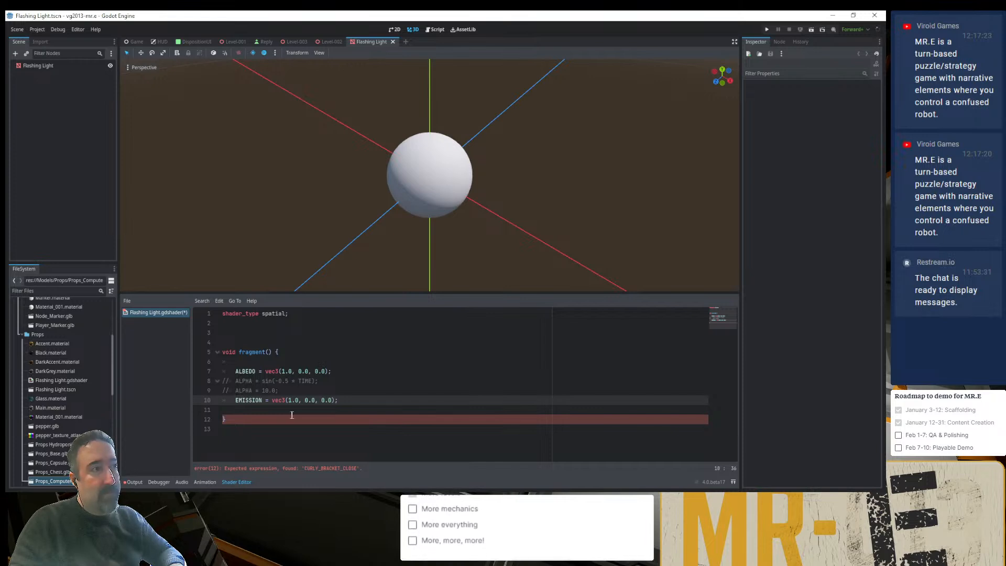
{"action": "left_click", "coordinate": [283, 372]}
{"action": "key", "text": "ctrl+k"}
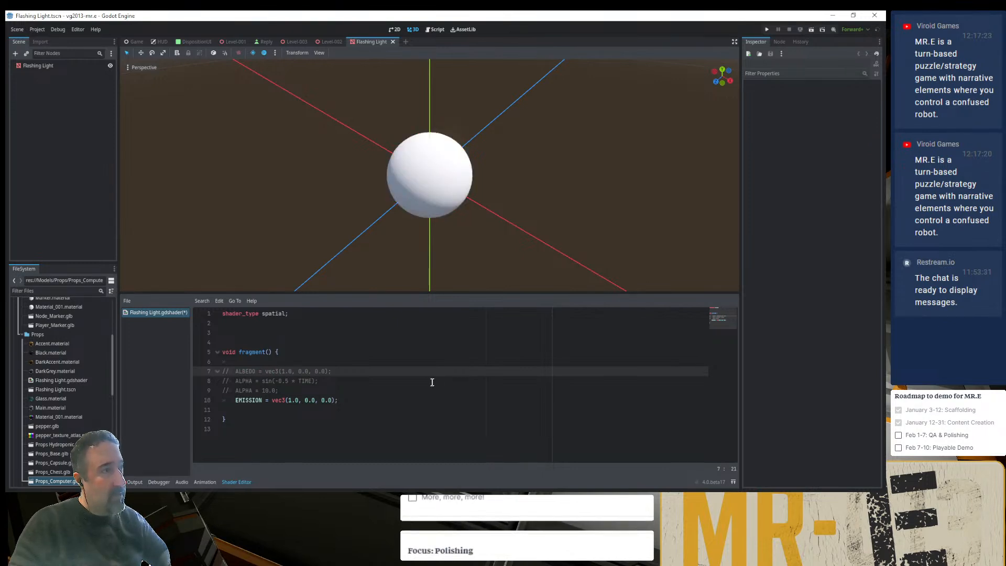
- Recheck the EMISSION entry in the Chrome documentation and set the first component of EMISSION's vector to 2.0 in Godot
{"action": "left_click", "coordinate": [292, 400]}
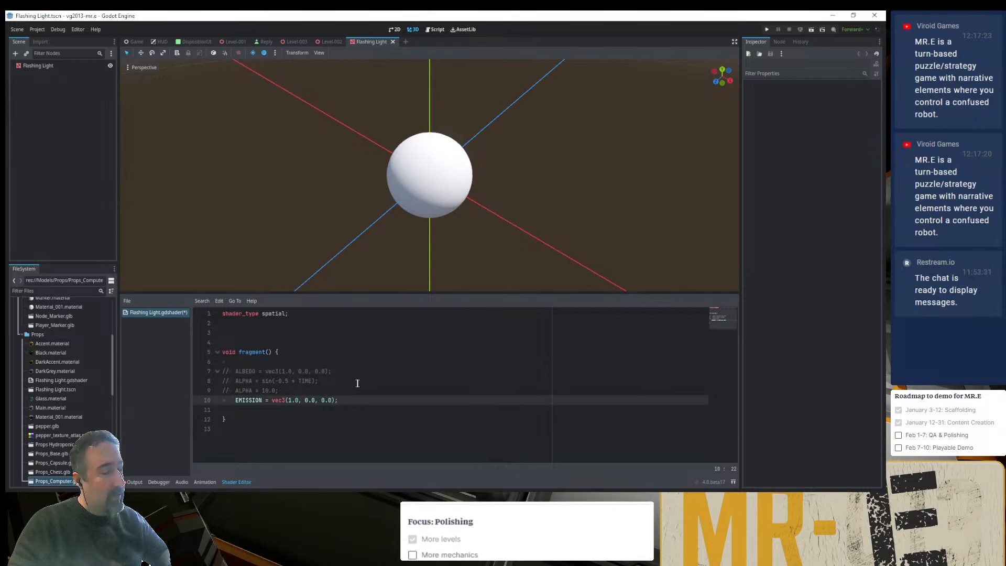
{"action": "key", "text": "alt+Tab"}
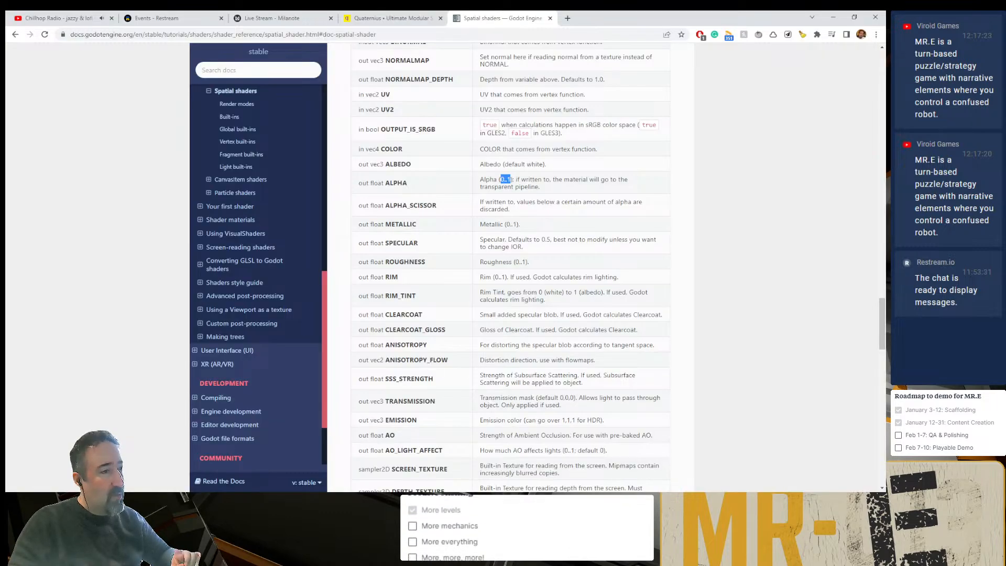
{"action": "key", "text": "alt+Tab"}
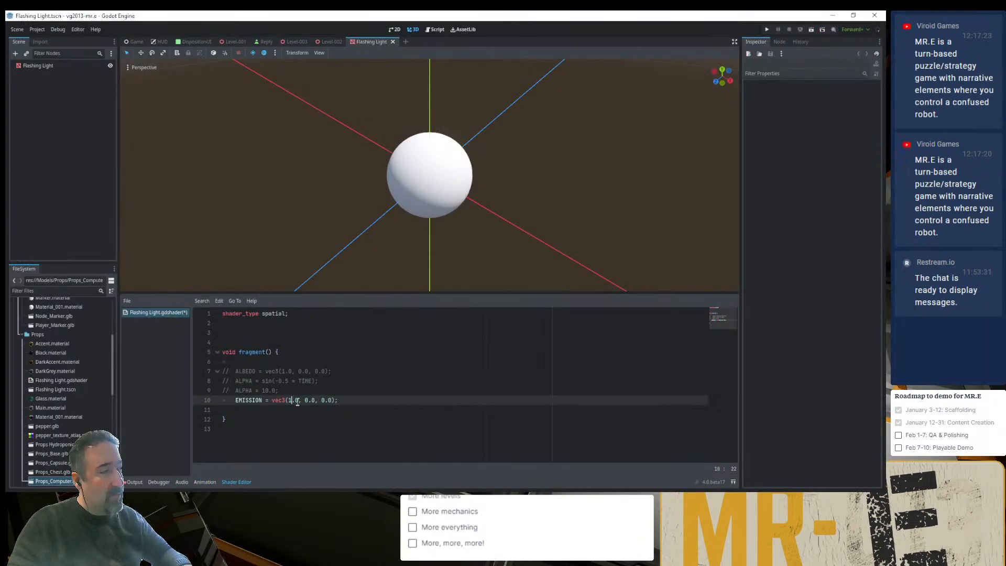
{"action": "left_click", "coordinate": [323, 391]}
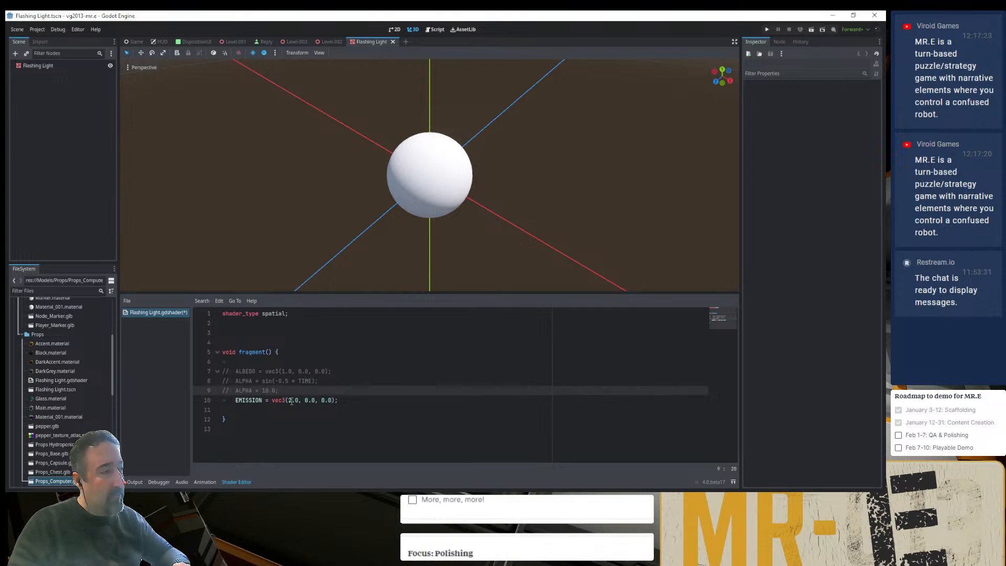
- Start a new ALBEDO = vec3 assignment on its own line below the commented-out ALBEDO line
{"action": "left_click", "coordinate": [295, 371]}
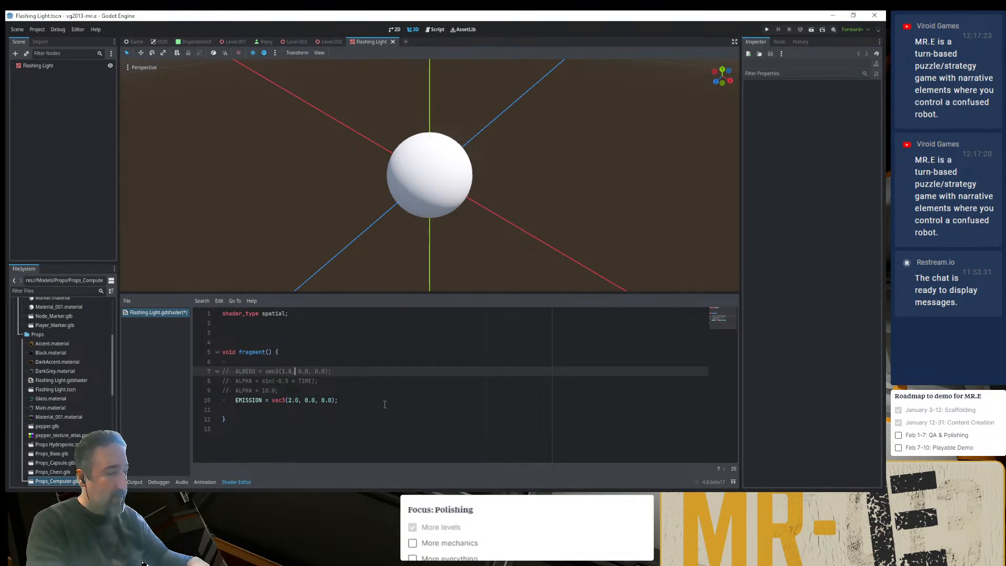
{"action": "key", "text": "Return"}
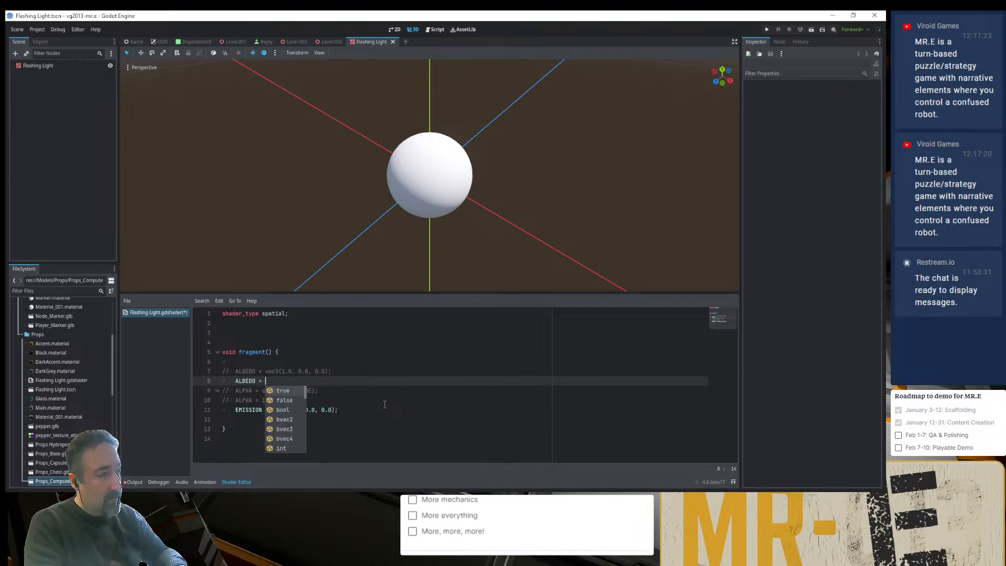
{"action": "type", "text": "vec"}
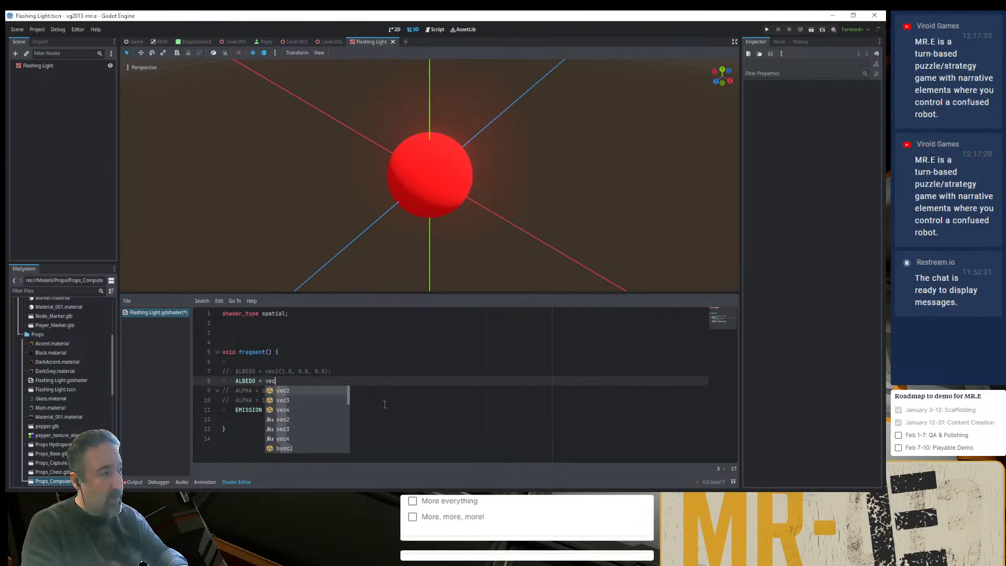
{"action": "key", "text": "Return"}
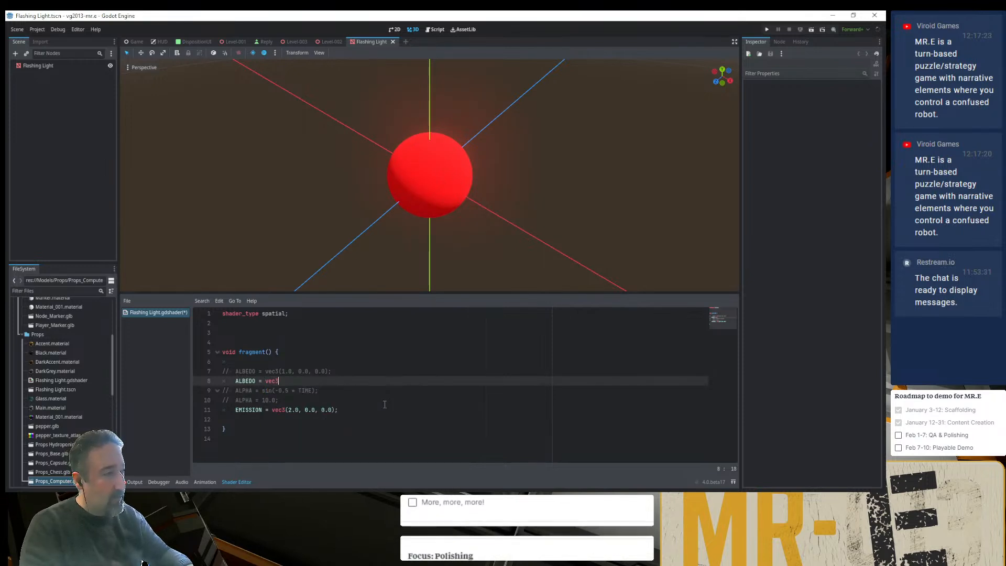
- Complete the new ALBEDO assignment as vec3(1.0, 1.0, 1.0); and set the first component of EMISSION's vector to 20.0
{"action": "key", "text": "Up"}
{"action": "key", "text": "ctrl+Left"}
{"action": "key", "text": "shift+End"}
{"action": "key", "text": "ctrl+c"}
{"action": "key", "text": "Down"}
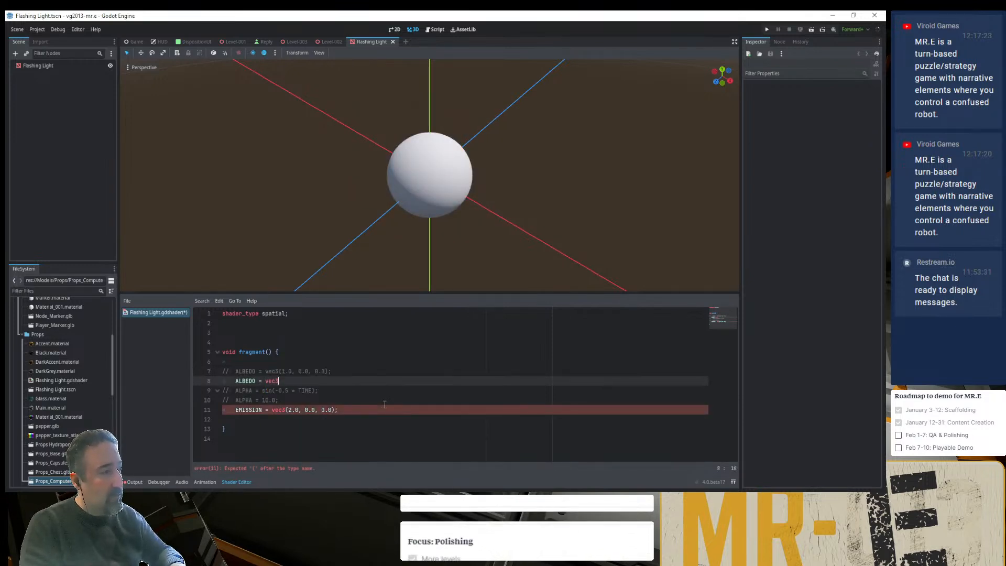
{"action": "key", "text": "BackSpace"}
{"action": "key", "text": "BackSpace"}
{"action": "key", "text": "BackSpace"}
{"action": "key", "text": "BackSpace"}
{"action": "key", "text": "ctrl+v"}
{"action": "key", "text": "Left"}
{"action": "key", "text": "Left"}
{"action": "key", "text": "Left"}
{"action": "key", "text": "Left"}
{"action": "key", "text": "Left"}
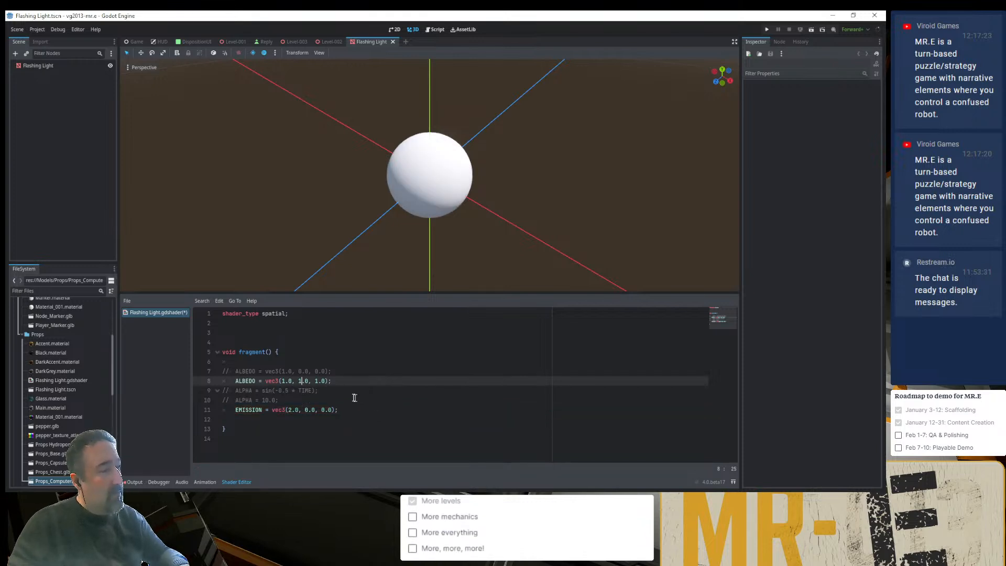
{"action": "left_click", "coordinate": [288, 410]}
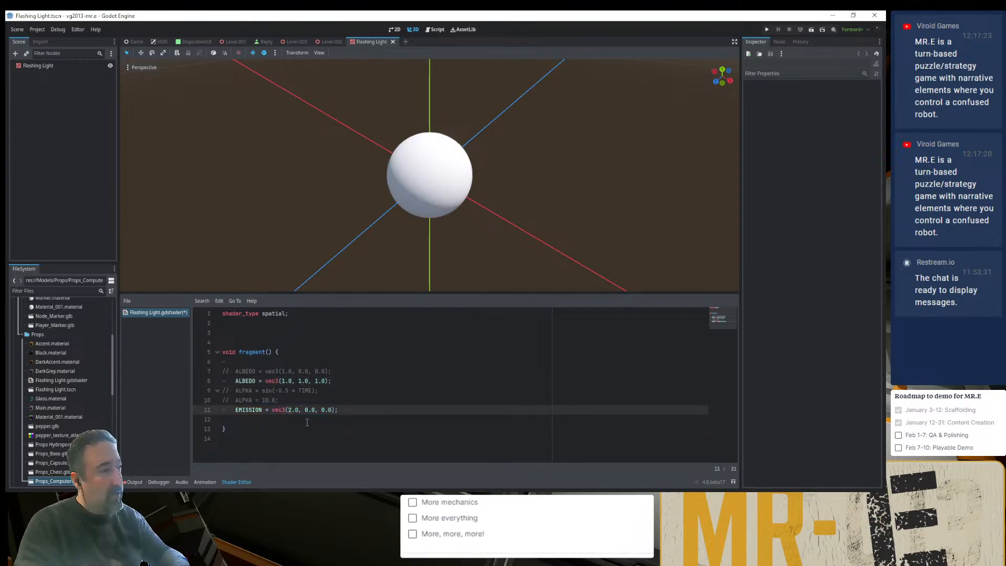
{"action": "type", "text": "0"}
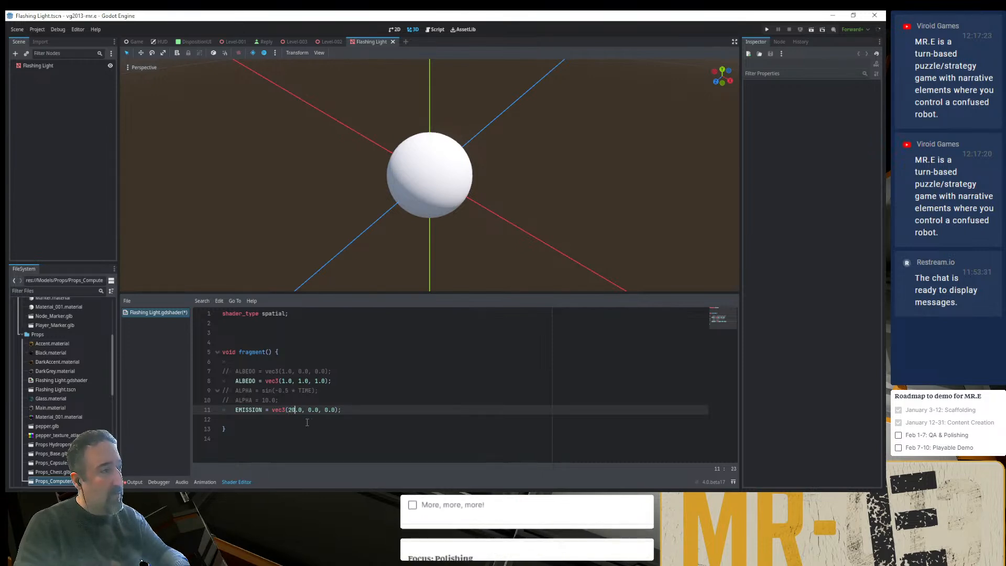
- Switch to Chrome and examine the fragment built-ins table in the spatial shader documentation, including the EMISSION entry
{"action": "key", "text": "alt+Tab"}
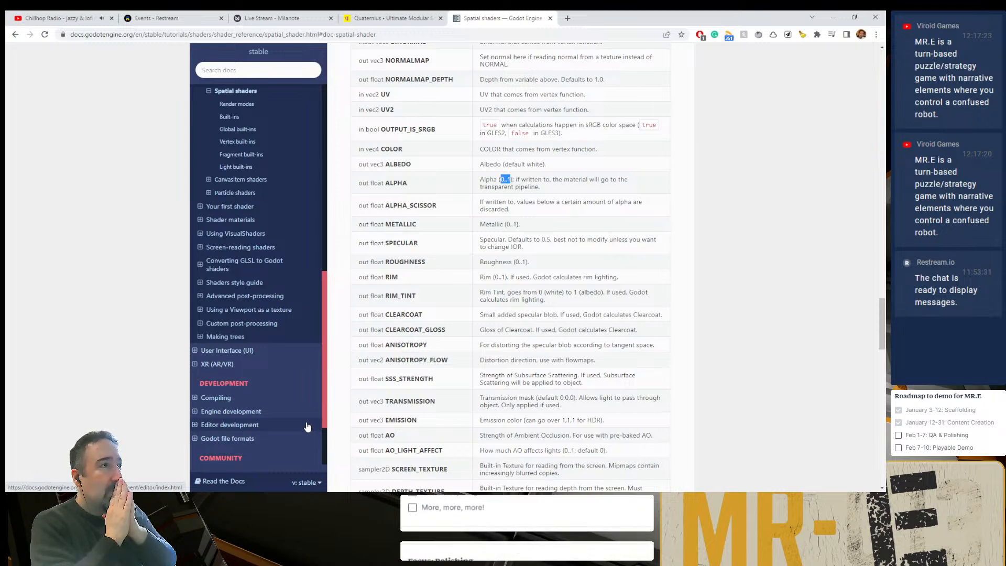
{"action": "scroll", "coordinate": [418, 229], "scroll_direction": "up", "scroll_amount": 10}
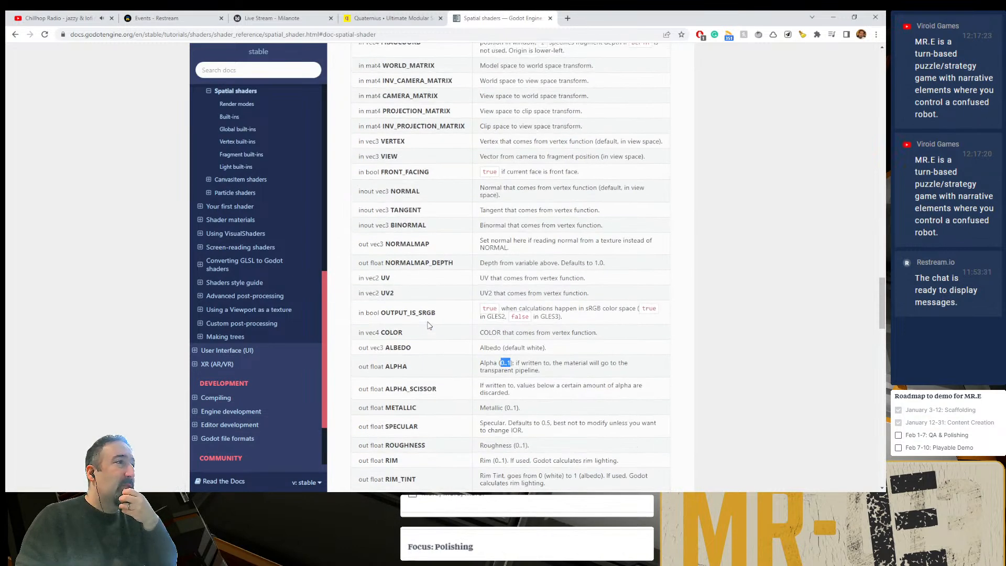
{"action": "scroll", "coordinate": [417, 229], "scroll_direction": "up", "scroll_amount": 4}
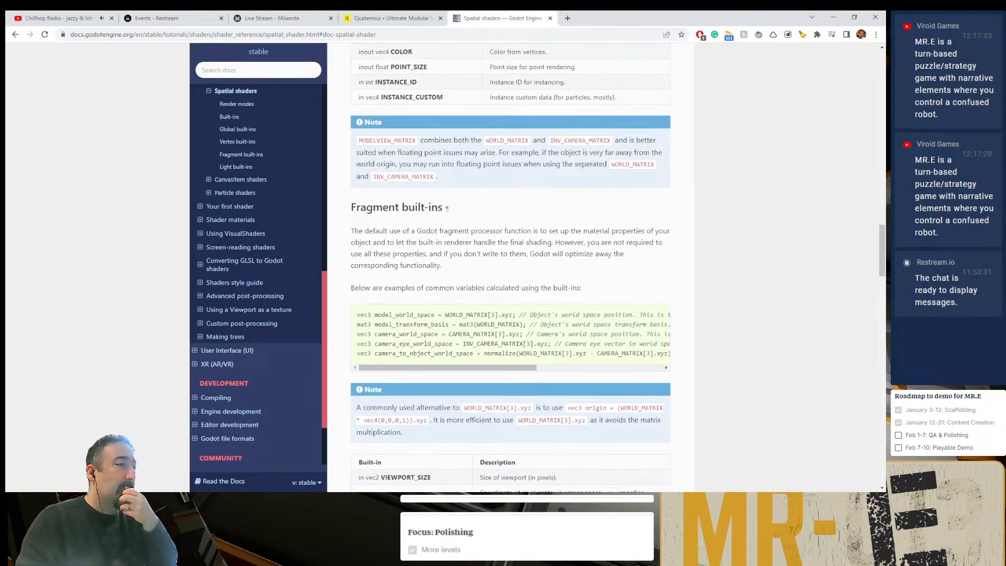
{"action": "scroll", "coordinate": [418, 229], "scroll_direction": "down", "scroll_amount": 4}
{"action": "scroll", "coordinate": [420, 210], "scroll_direction": "down", "scroll_amount": 5}
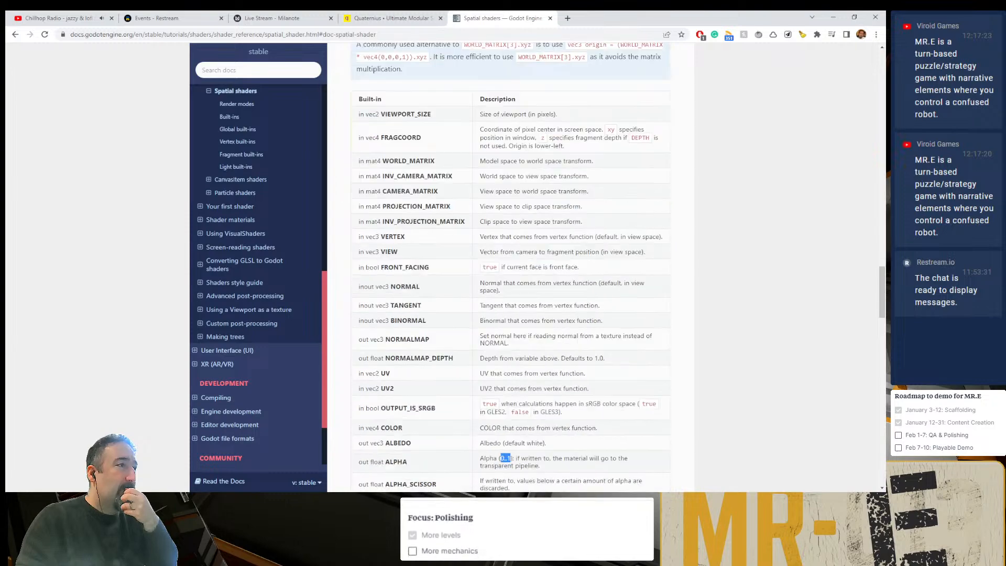
{"action": "scroll", "coordinate": [420, 210], "scroll_direction": "up", "scroll_amount": 4}
{"action": "scroll", "coordinate": [420, 216], "scroll_direction": "down", "scroll_amount": 10}
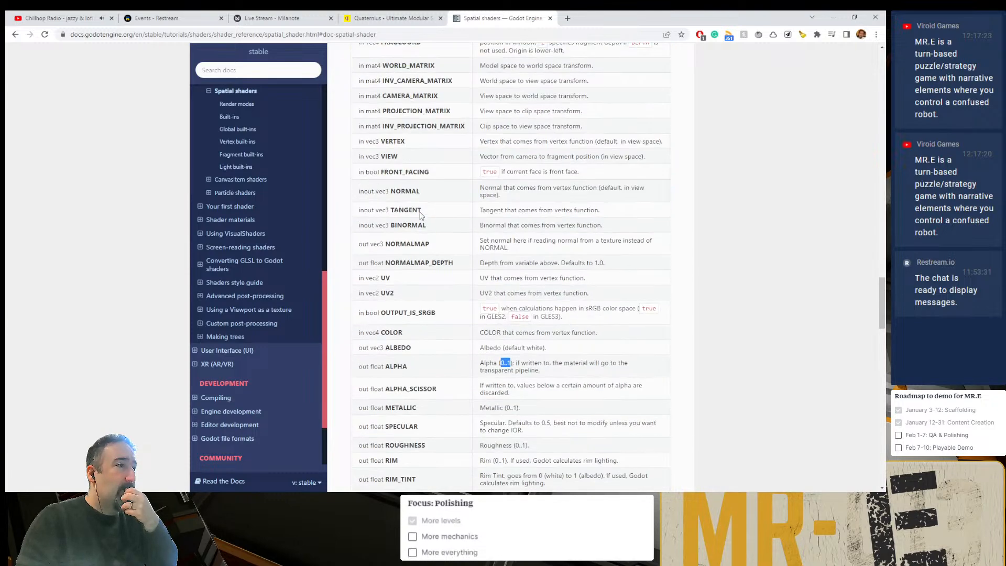
{"action": "scroll", "coordinate": [511, 268], "scroll_direction": "down", "scroll_amount": 3}
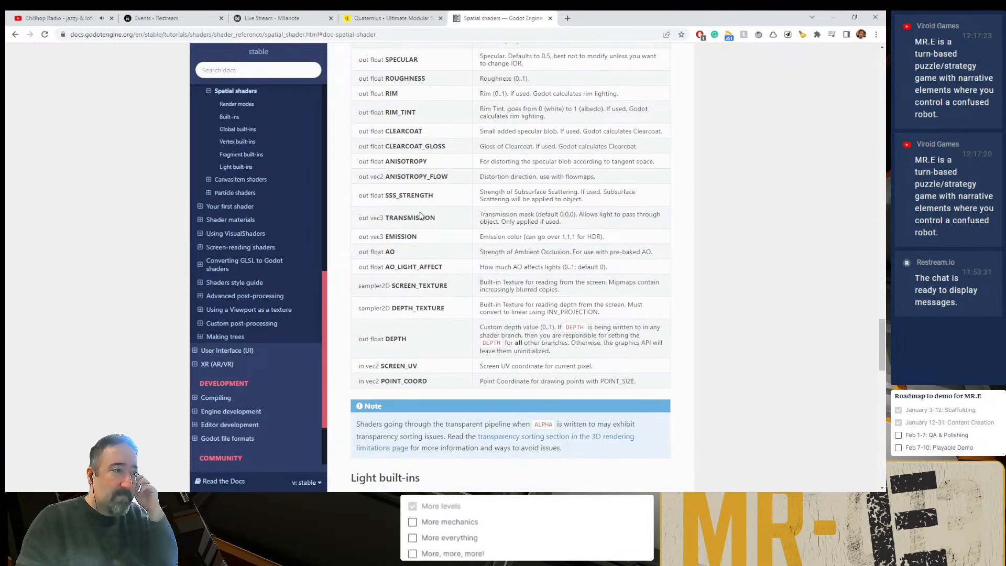
{"action": "scroll", "coordinate": [420, 214], "scroll_direction": "up", "scroll_amount": 1}
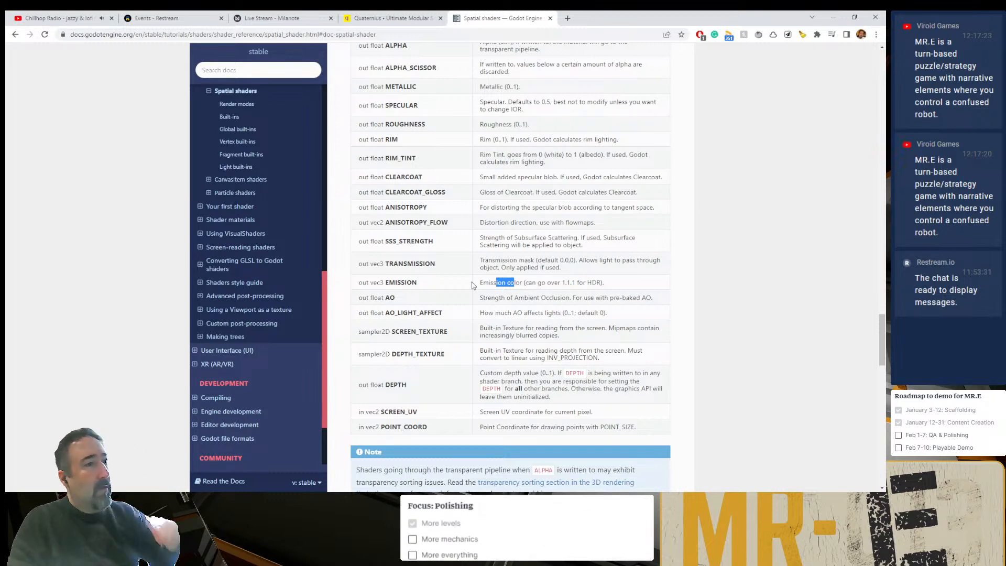
- Switch back to Godot, comment out the white ALBEDO and EMISSION lines, and reactivate the ALBEDO = vec3(1.0, 0.0, 0.0); line
{"action": "key", "text": "alt+Tab"}
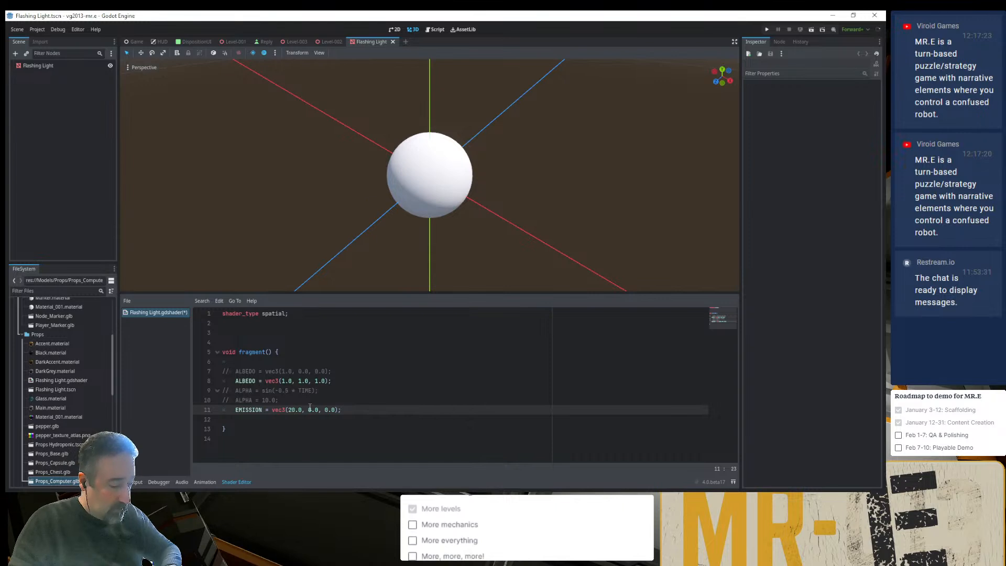
{"action": "left_click", "coordinate": [303, 381]}
{"action": "key", "text": "ctrl+k"}
{"action": "left_click", "coordinate": [295, 371]}
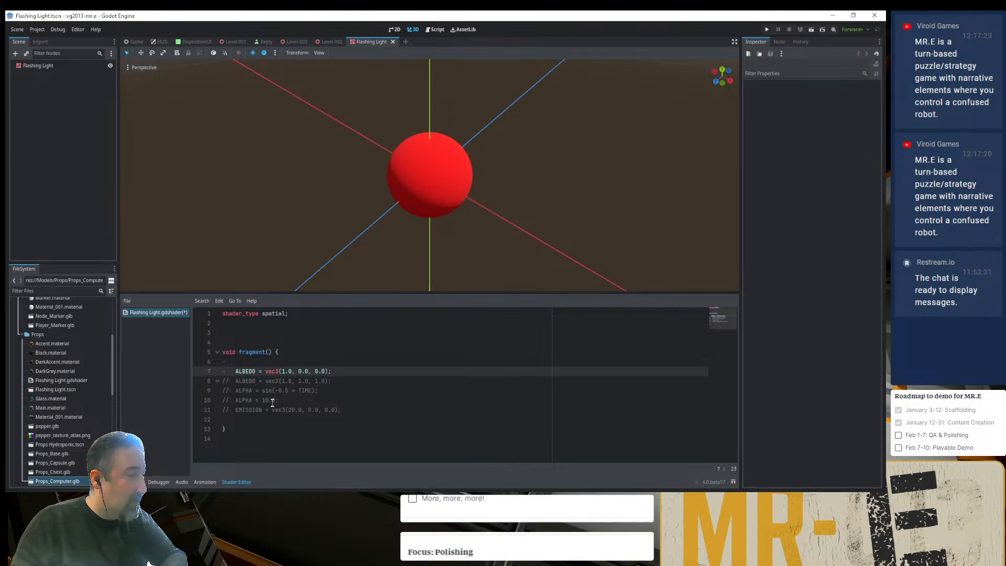
- Try 21.0 as the first component of the active ALBEDO vector, and restore it to 1.0
{"action": "left_click_drag", "start_coordinate": [245, 400], "coordinate": [277, 400]}
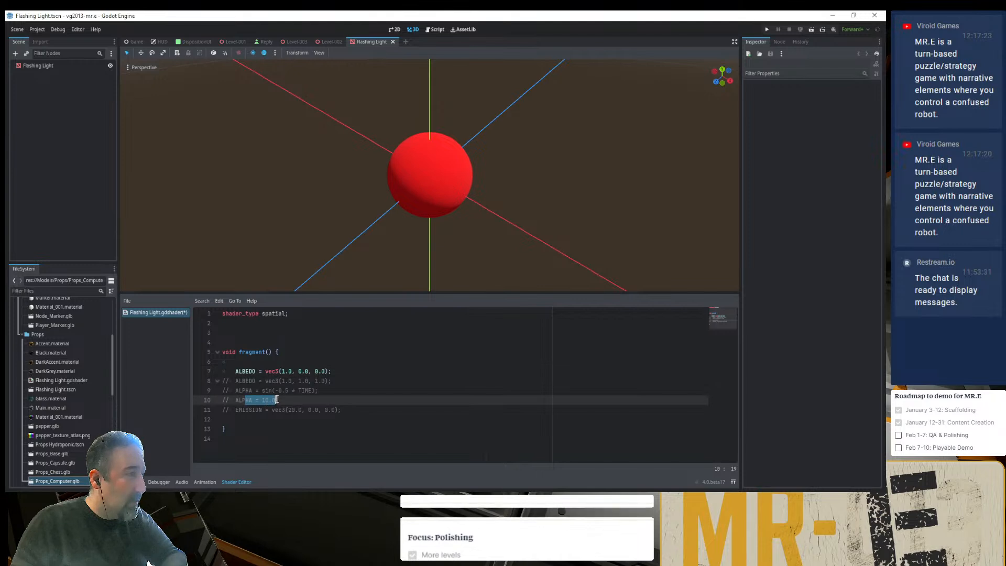
{"action": "key", "text": "Up"}
{"action": "key", "text": "Up"}
{"action": "key", "text": "Up"}
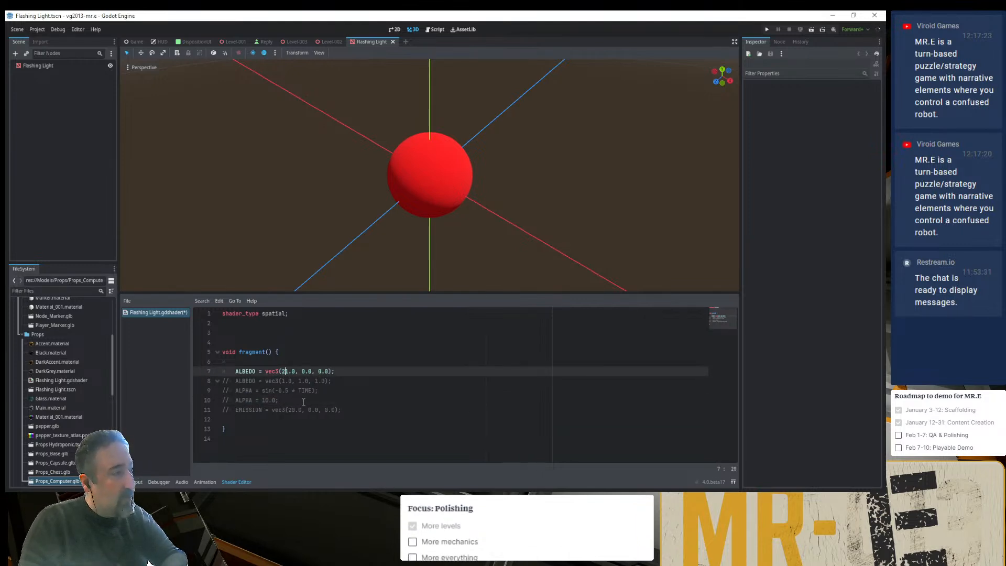
{"action": "type", "text": "2"}
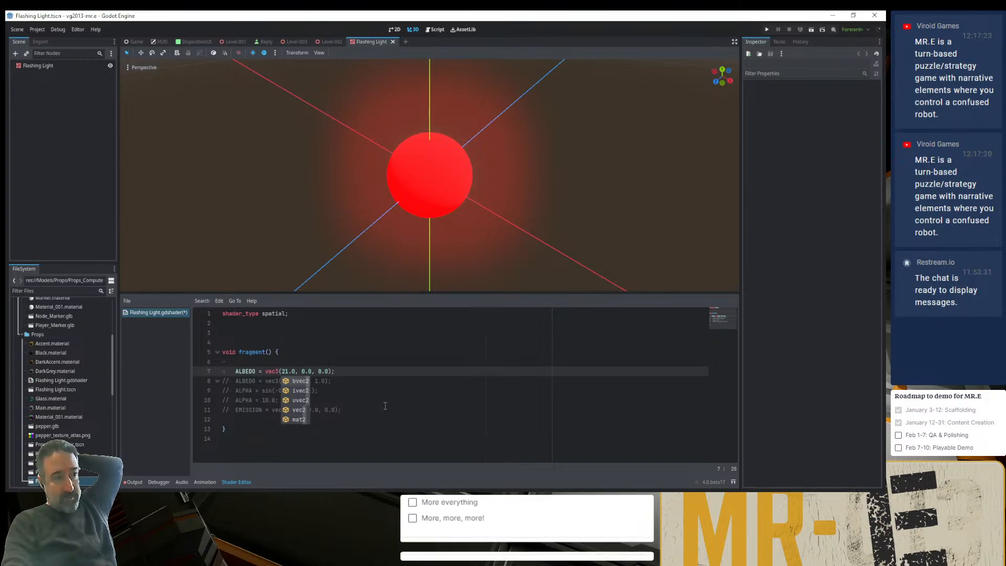
{"action": "left_click", "coordinate": [357, 369]}
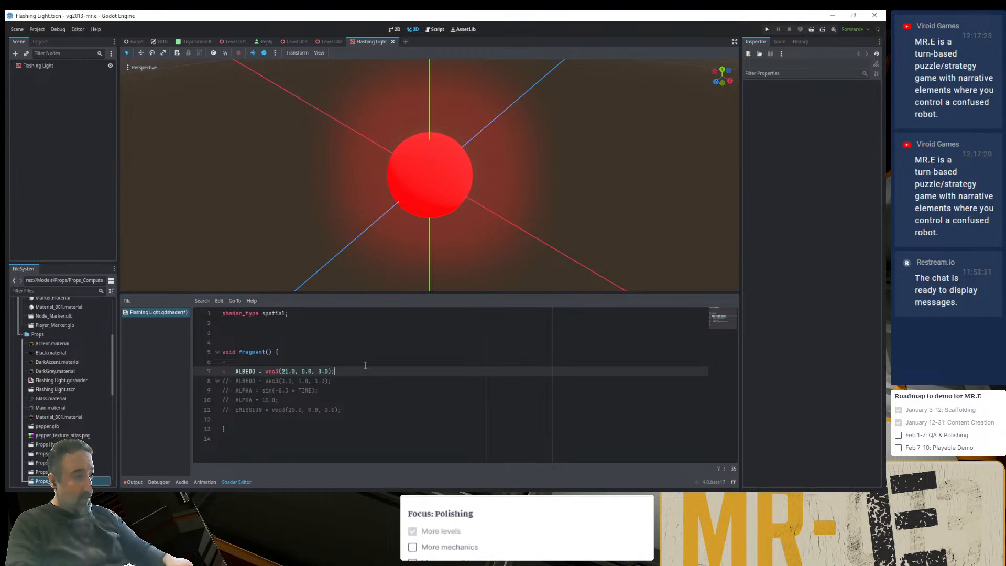
{"action": "left_click", "coordinate": [283, 371]}
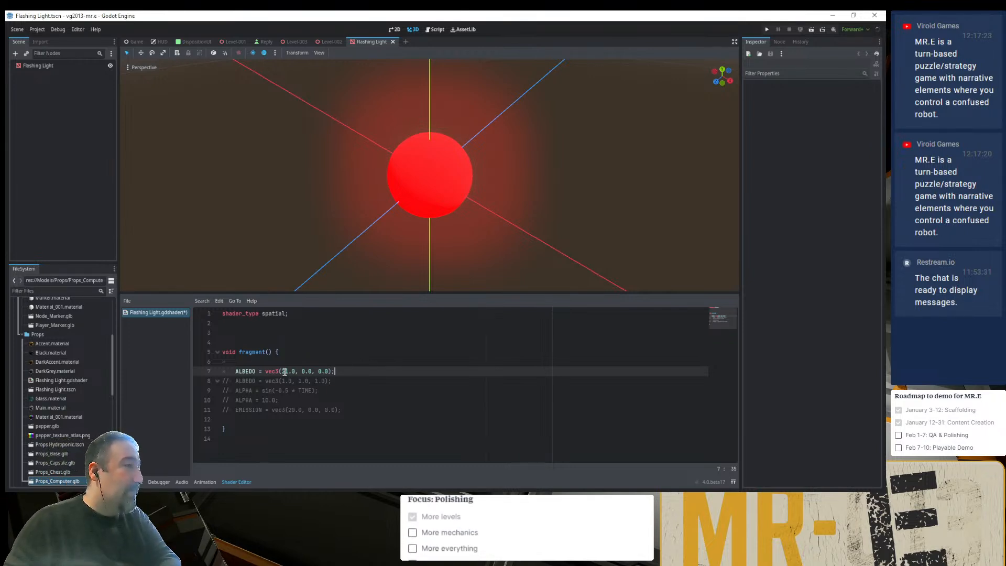
{"action": "key", "text": "Delete"}
- Uncomment the EMISSION line and set the first component of its vector to 1.0
{"action": "left_click", "coordinate": [289, 411]}
{"action": "key", "text": "ctrl+k"}
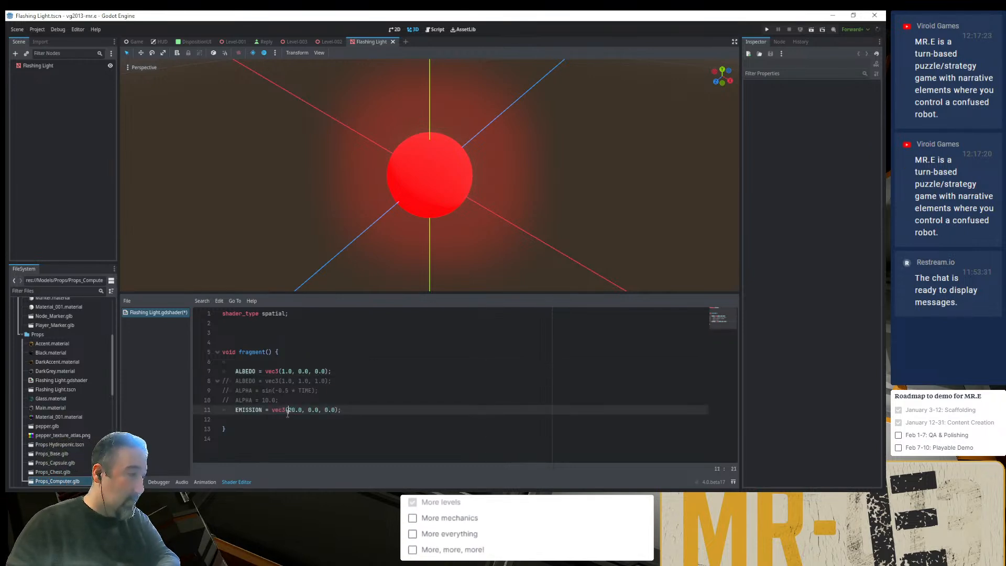
{"action": "key", "text": "Delete"}
{"action": "type", "text": "1"}
{"action": "key", "text": "Delete"}
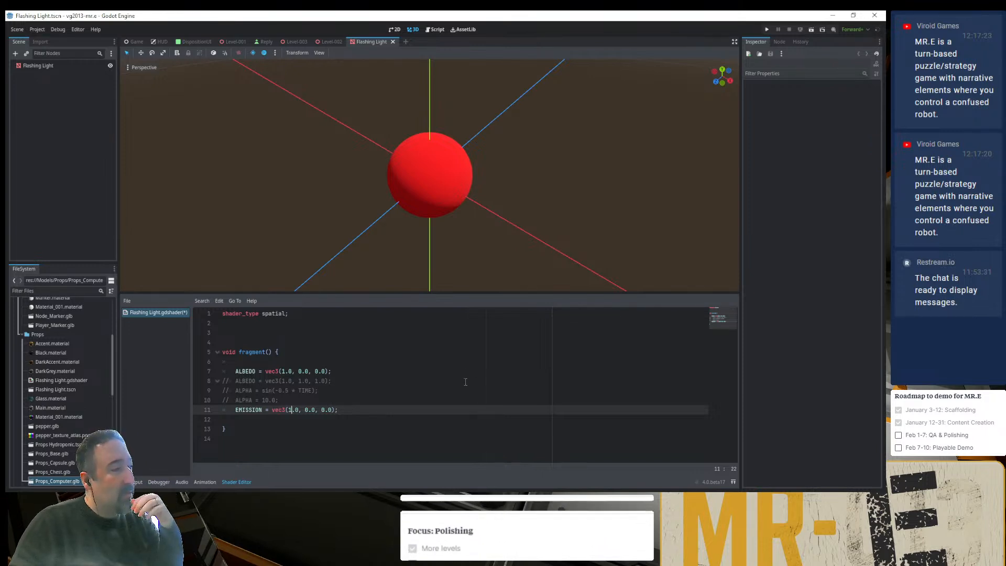
- Switch to Chrome and reread the fragment built-ins entries and the note on writing ALPHA in the spatial shader documentation
{"action": "key", "text": "alt+Tab"}
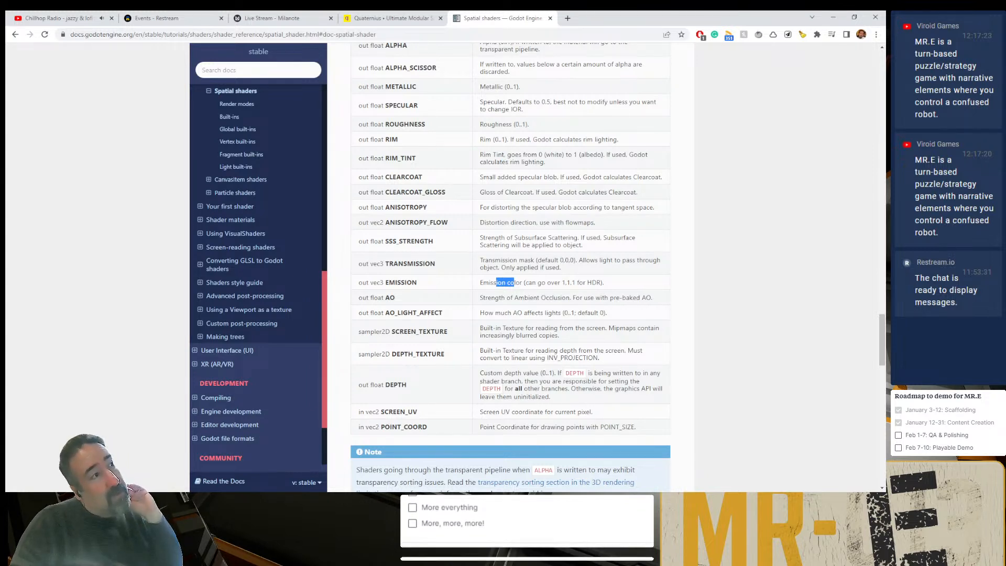
{"action": "left_click_drag", "start_coordinate": [401, 159], "coordinate": [434, 289]}
{"action": "left_click", "coordinate": [434, 289]}
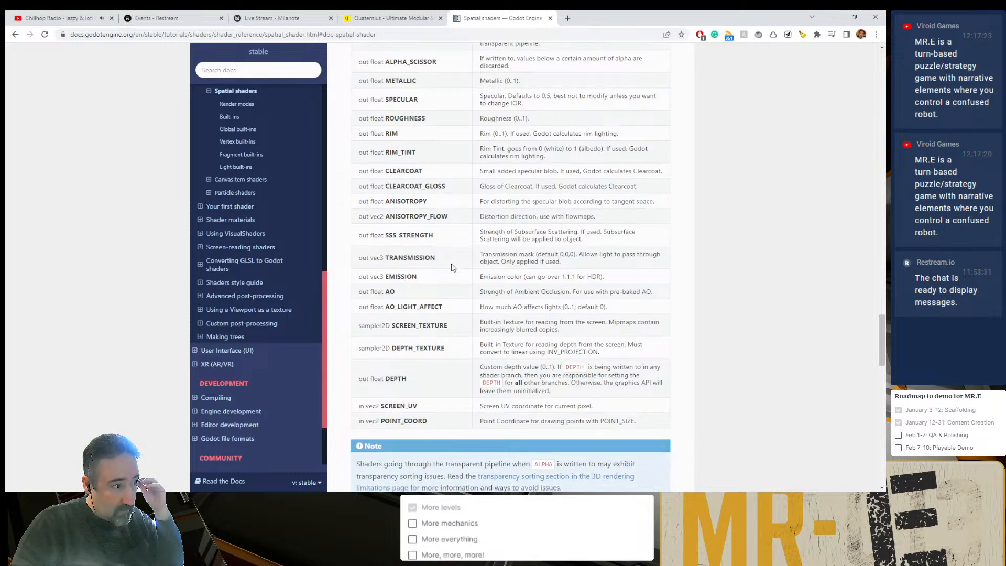
{"action": "scroll", "coordinate": [439, 287], "scroll_direction": "down", "scroll_amount": 3}
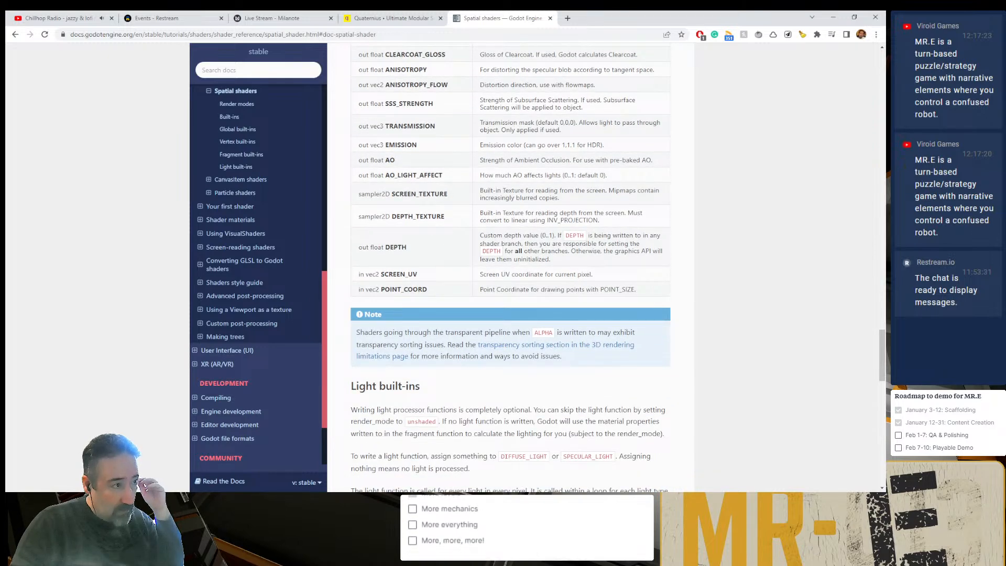
{"action": "left_click_drag", "start_coordinate": [507, 335], "coordinate": [592, 340]}
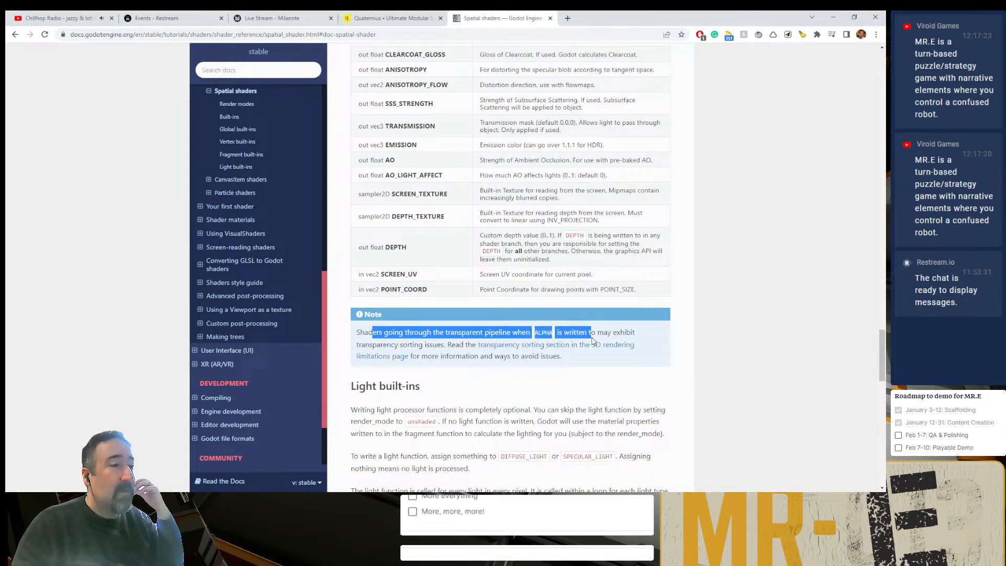
{"action": "left_click", "coordinate": [601, 389]}
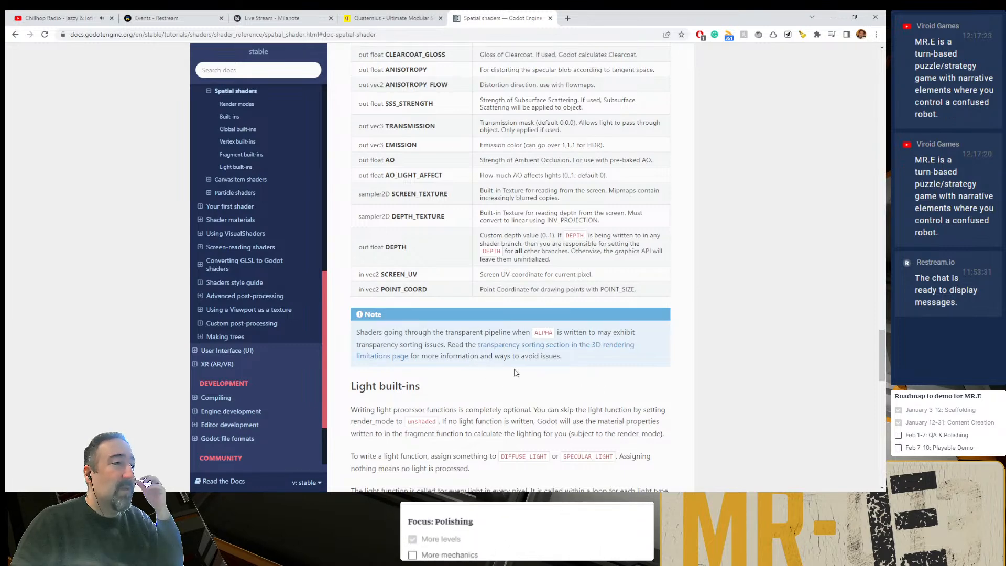
{"action": "scroll", "coordinate": [507, 374], "scroll_direction": "up", "scroll_amount": 2}
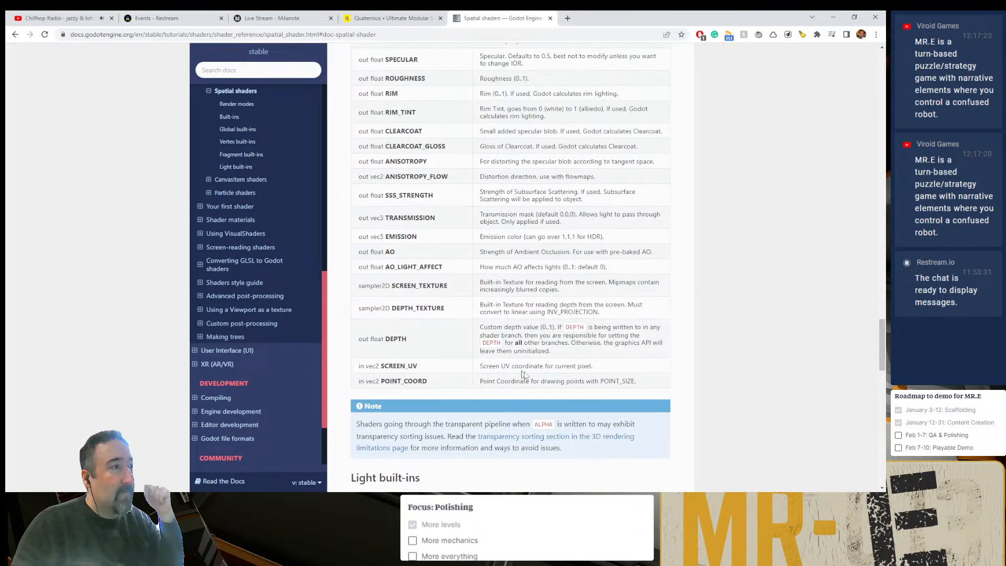
- Switch back to Godot, try a smoothstep() call on the line above the active ALBEDO assignment, and remove it
{"action": "key", "text": "alt+Tab"}
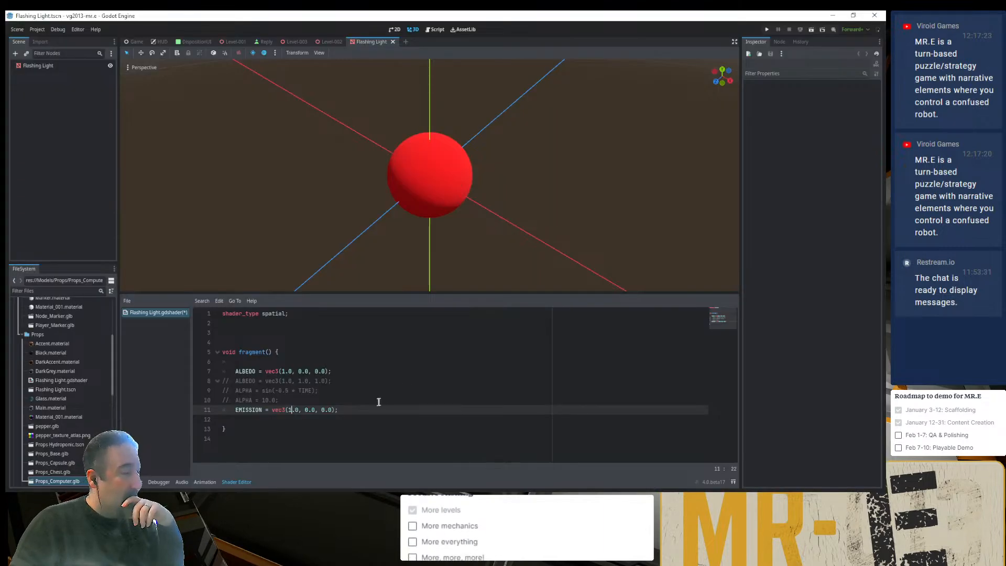
{"action": "left_click", "coordinate": [284, 372]}
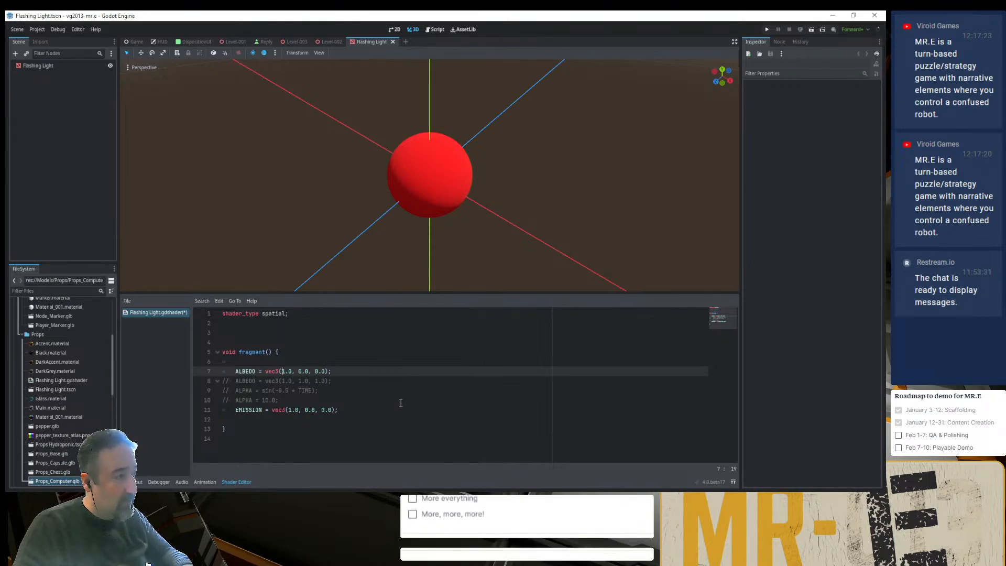
{"action": "key", "text": "Up"}
{"action": "type", "text": "min"}
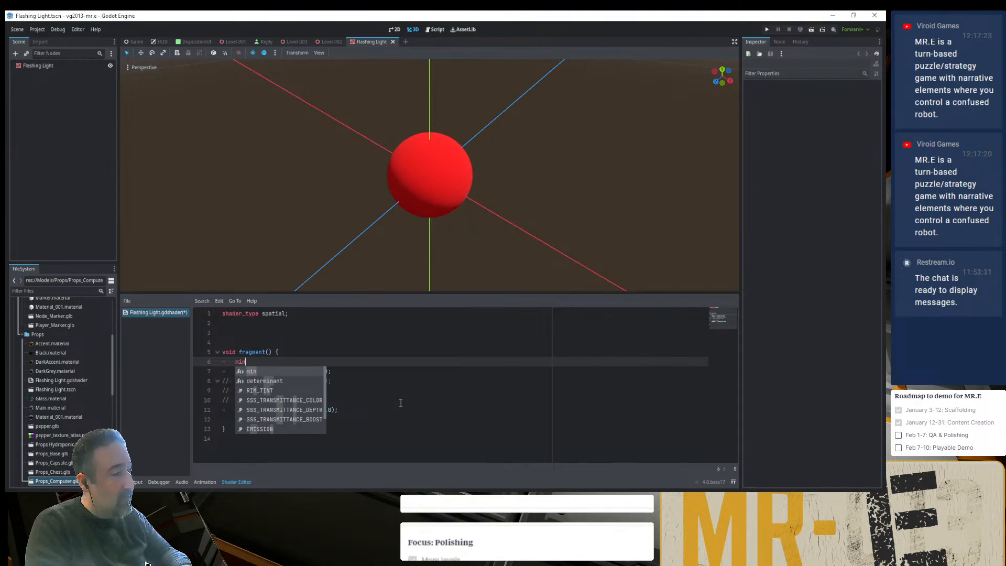
{"action": "key", "text": "Escape"}
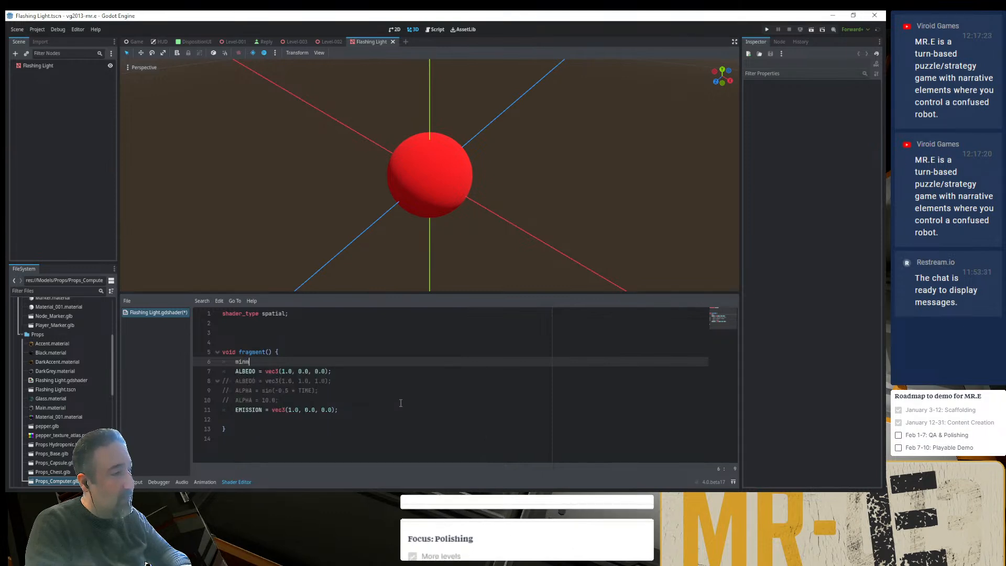
{"action": "key", "text": "BackSpace"}
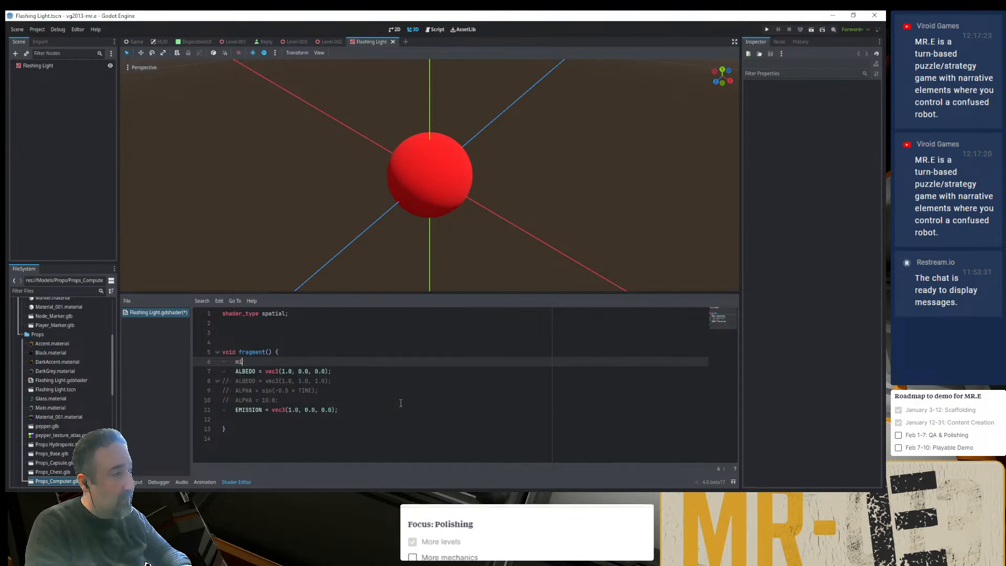
{"action": "type", "text": "smoo"}
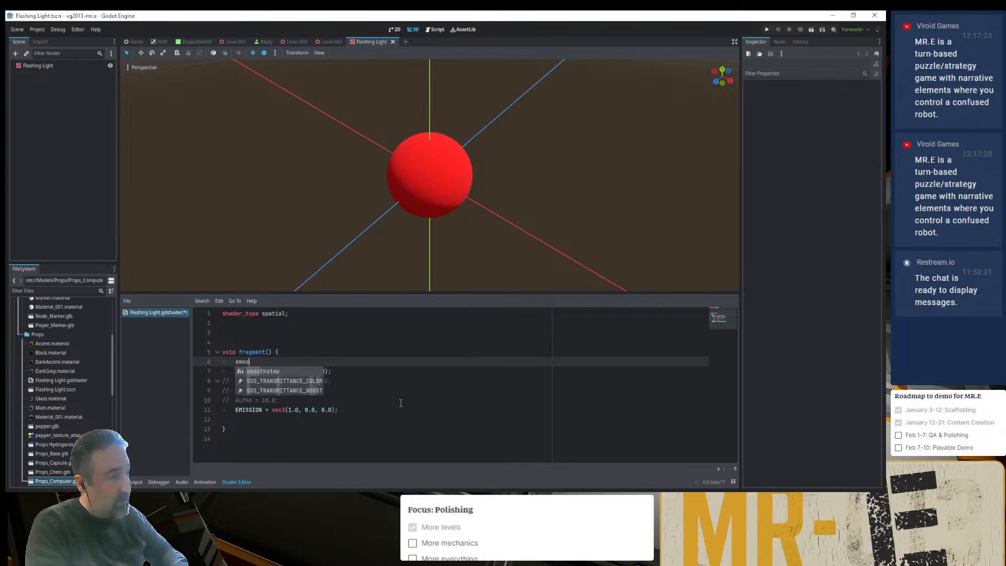
{"action": "key", "text": "Return"}
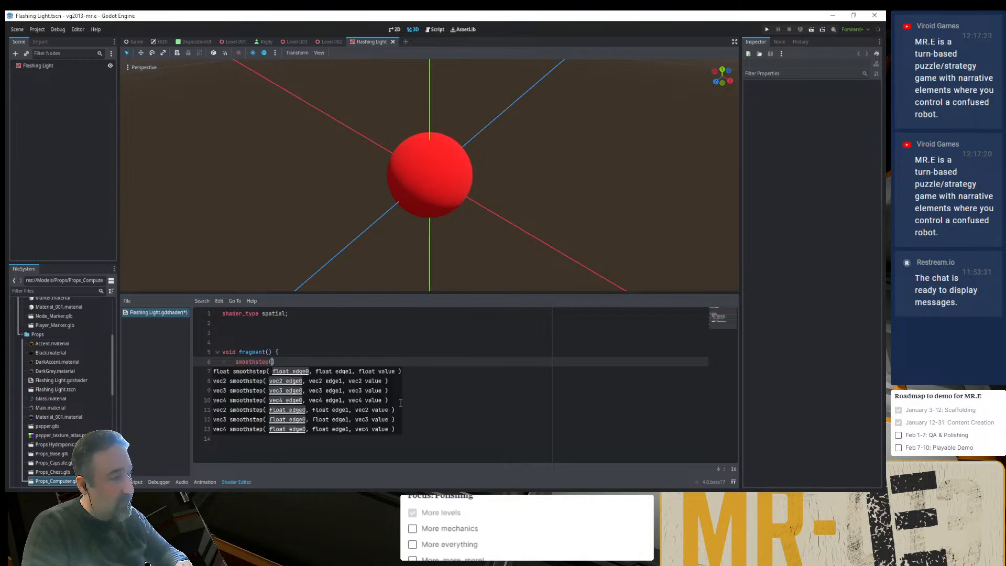
{"action": "double_click", "coordinate": [266, 361]}
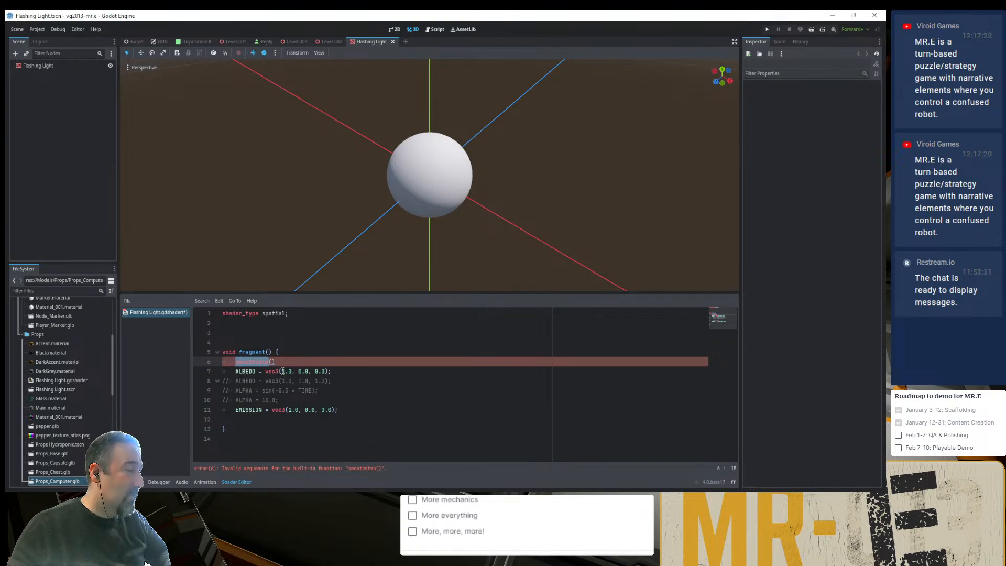
{"action": "left_click_drag", "start_coordinate": [282, 371], "coordinate": [292, 371]}
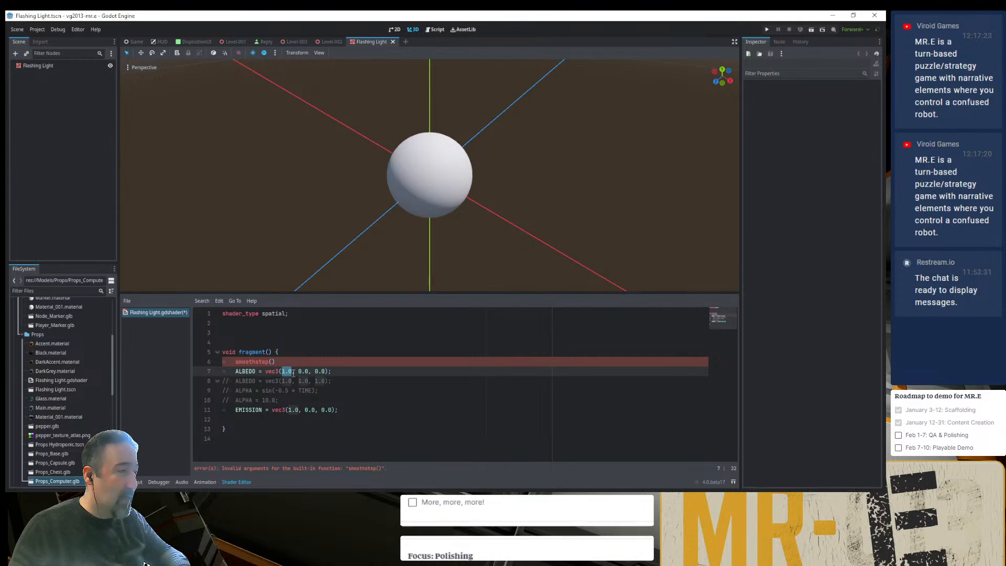
{"action": "left_click", "coordinate": [293, 358]}
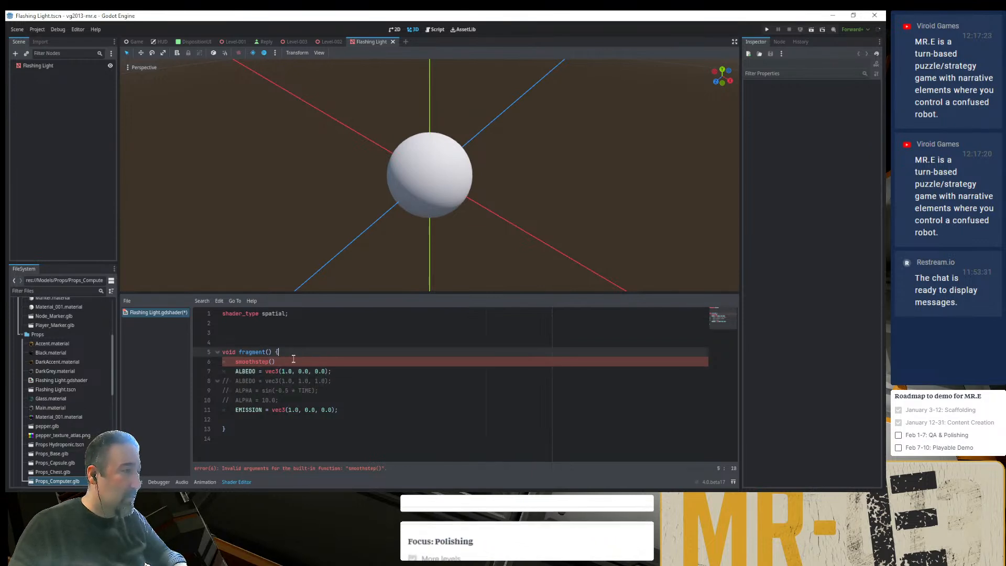
{"action": "left_click", "coordinate": [292, 360]}
{"action": "key", "text": "ctrl+BackSpace"}
- Change the first component of the active ALBEDO vector to 1.0 * TIME and comment out the EMISSION line
{"action": "key", "text": "Down"}
{"action": "key", "text": "ctrl+Right"}
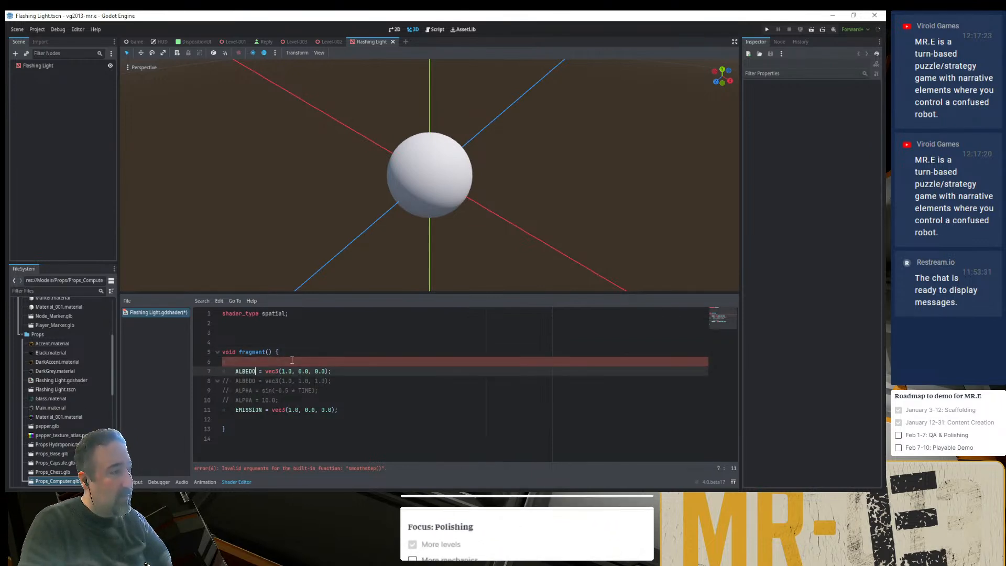
{"action": "key", "text": "ctrl+Right"}
{"action": "key", "text": "ctrl+Right"}
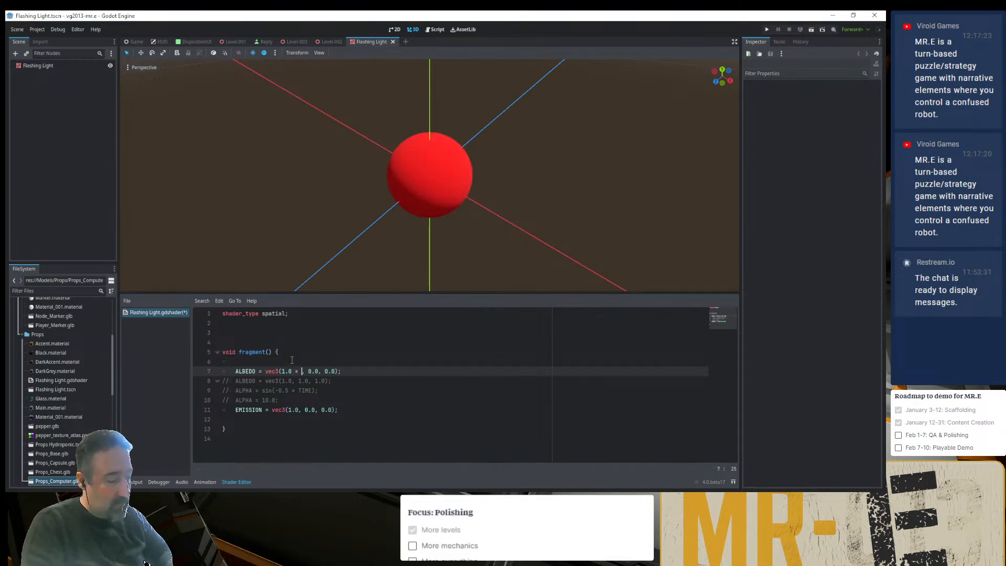
{"action": "key", "text": "Down"}
{"action": "key", "text": "Down"}
{"action": "key", "text": "Down"}
{"action": "key", "text": "Down"}
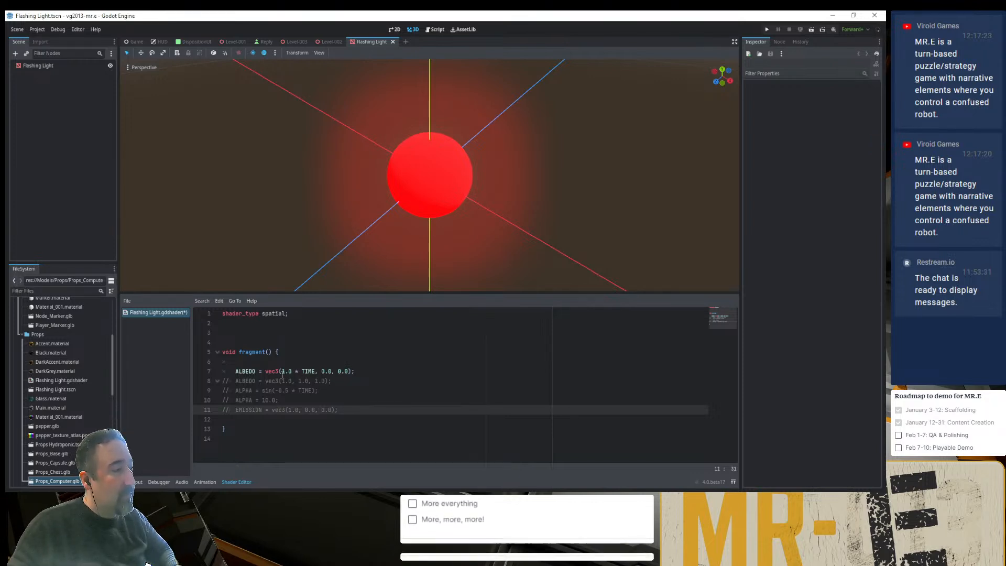
- Wrap the ALBEDO vector's 1.0 * TIME expression in sin() and multiply the sine by 20.0
{"action": "left_click", "coordinate": [282, 372]}
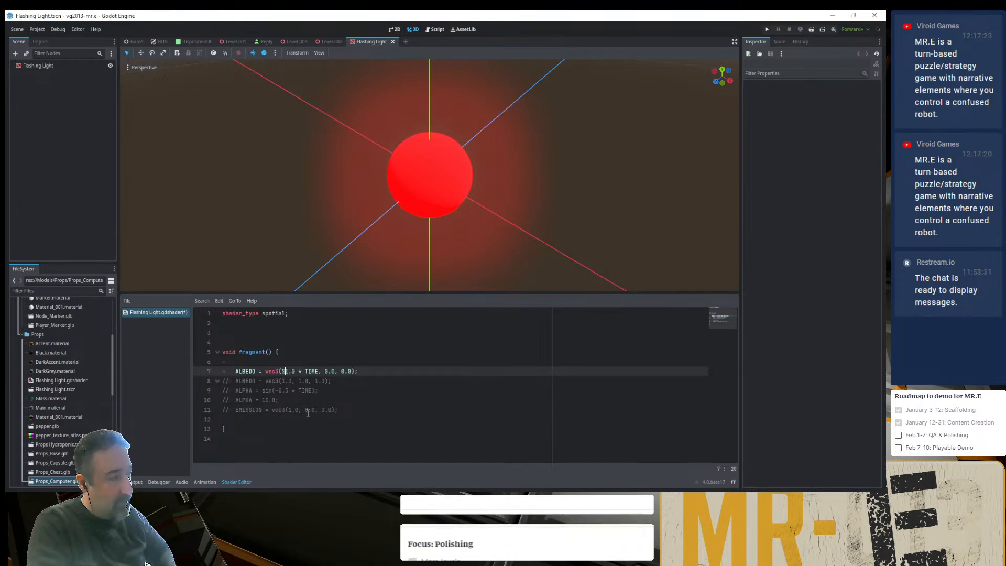
{"action": "type", "text": "S"}
{"action": "key", "text": "BackSpace"}
{"action": "type", "text": "sin"}
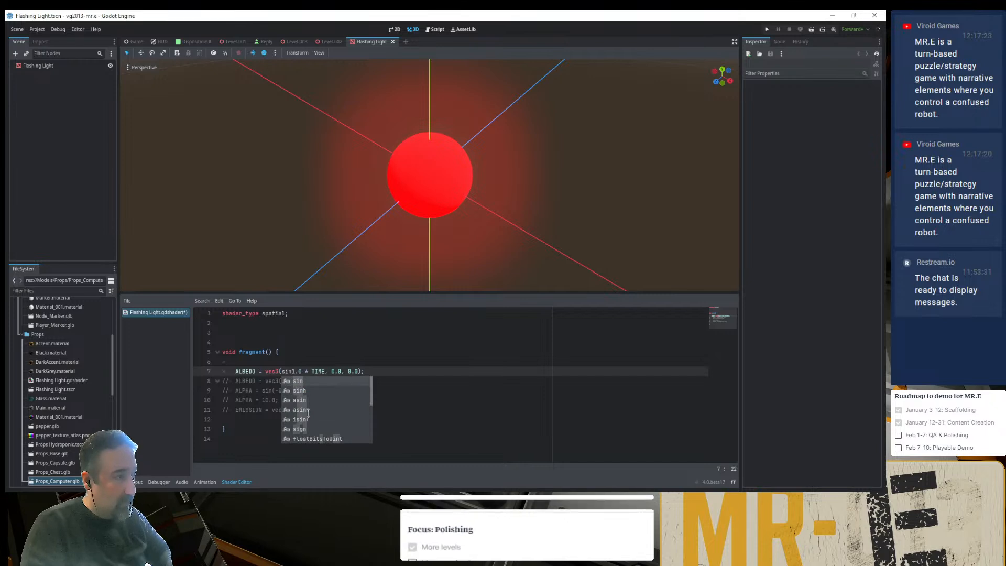
{"action": "key", "text": "ctrl+shift+Right"}
{"action": "key", "text": "ctrl+shift+Right"}
{"action": "type", "text": "("}
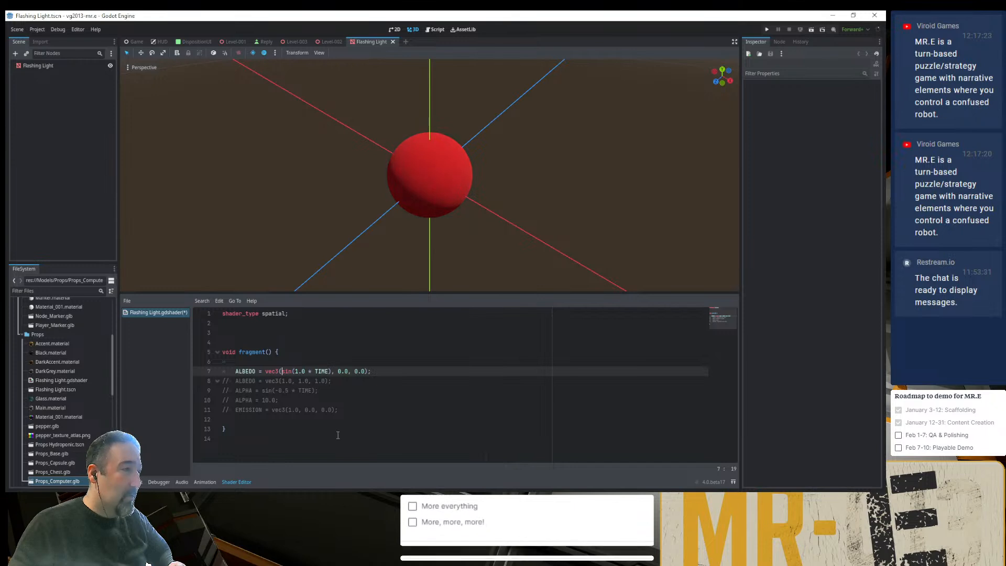
{"action": "type", "text": "20*"}
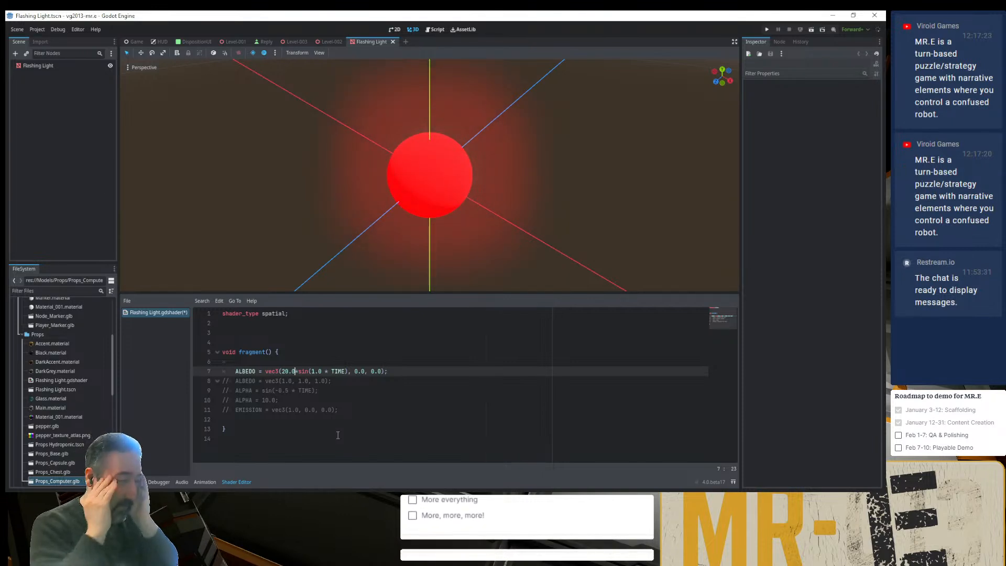
{"action": "double_click", "coordinate": [303, 372]}
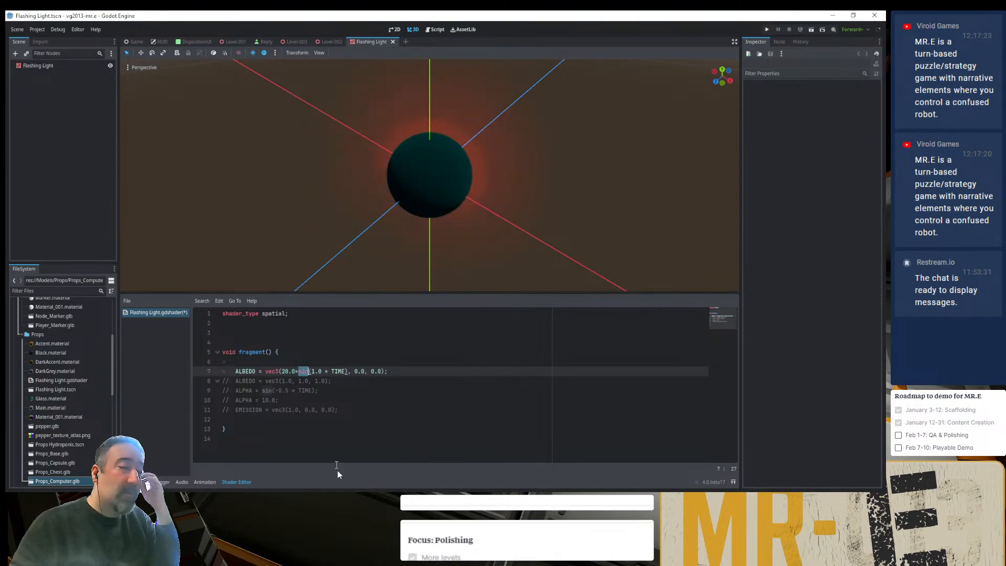
- Search Google for "sinus and cosinus" in a new Chrome tab, examine the Wikipedia sine and cosine graph, and close the tab
{"action": "key", "text": "alt+Tab"}
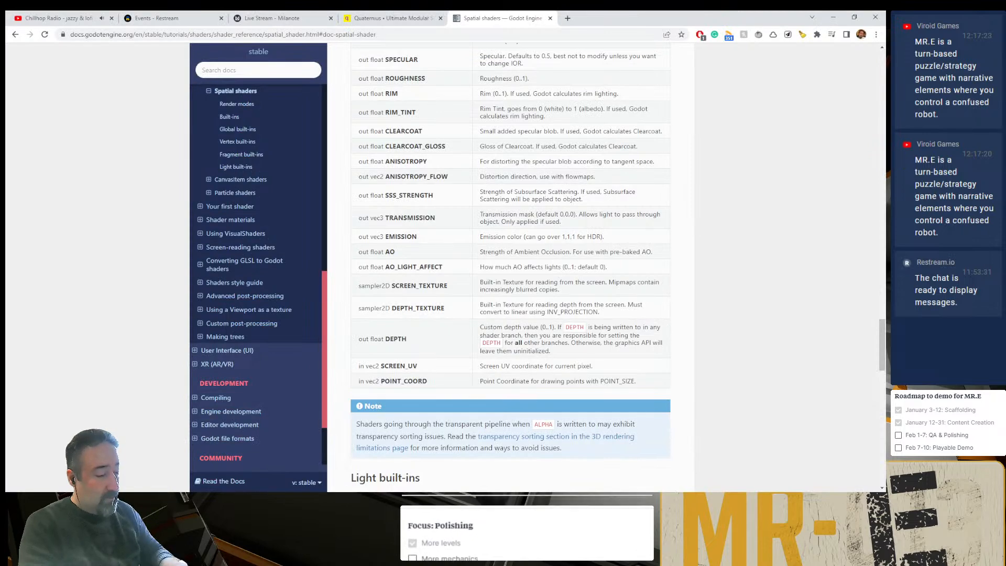
{"action": "key", "text": "ctrl+t"}
{"action": "type", "text": "sinu"}
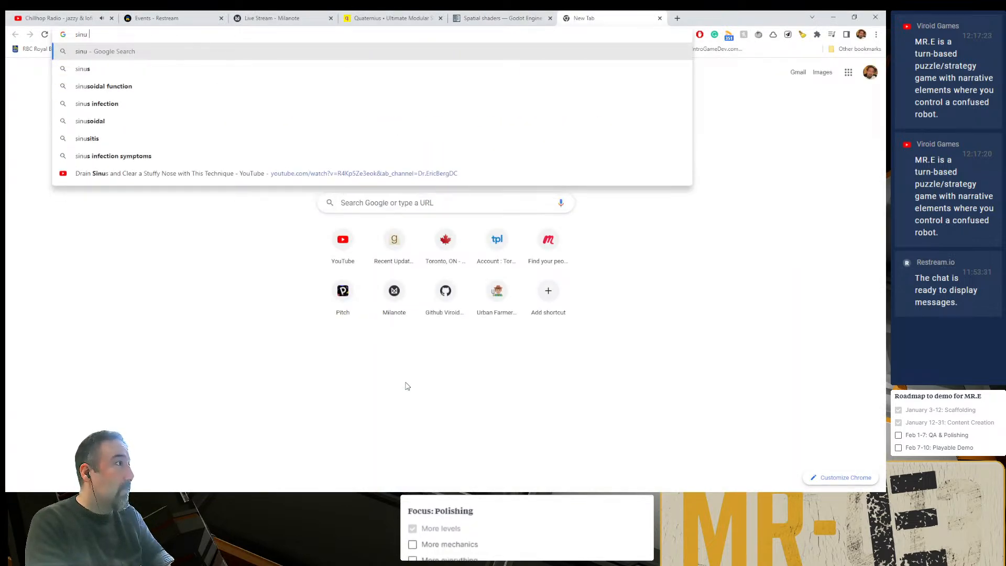
{"action": "type", "text": "s vs "}
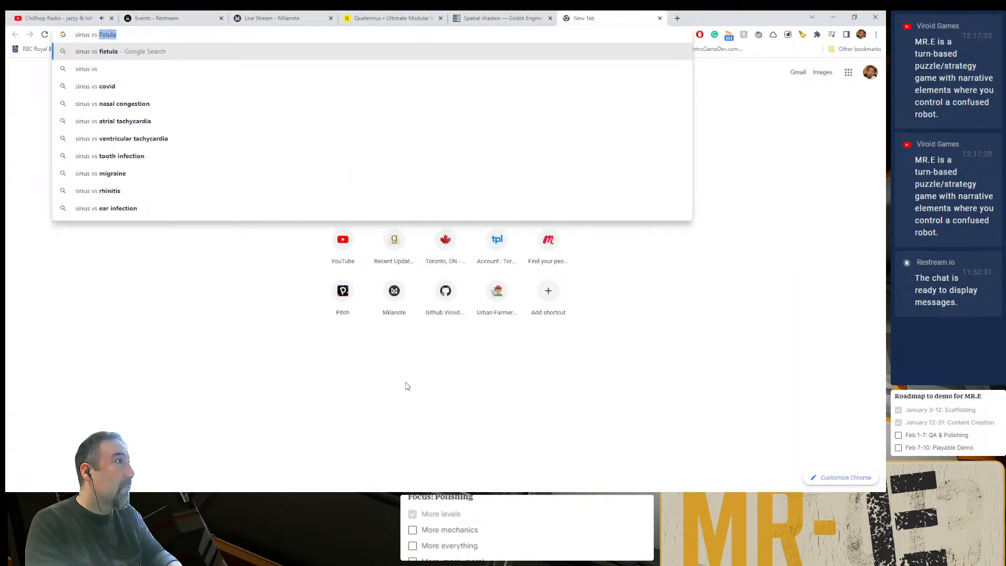
{"action": "type", "text": "coi"}
{"action": "key", "text": "BackSpace"}
{"action": "key", "text": "BackSpace"}
{"action": "key", "text": "BackSpace"}
{"action": "key", "text": "BackSpace"}
{"action": "key", "text": "BackSpace"}
{"action": "key", "text": "BackSpace"}
{"action": "key", "text": "BackSpace"}
{"action": "type", "text": "and cosinus"}
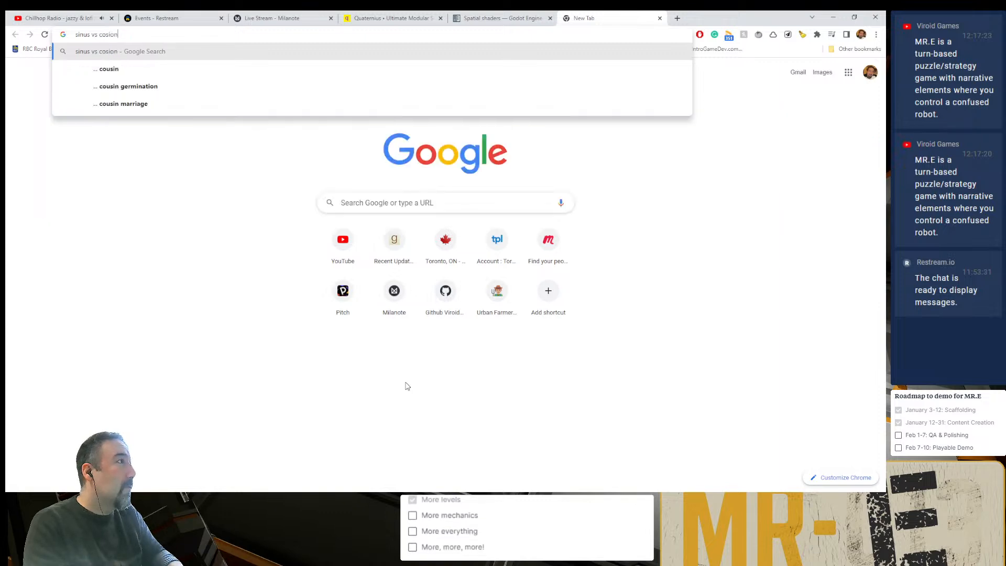
{"action": "key", "text": "Return"}
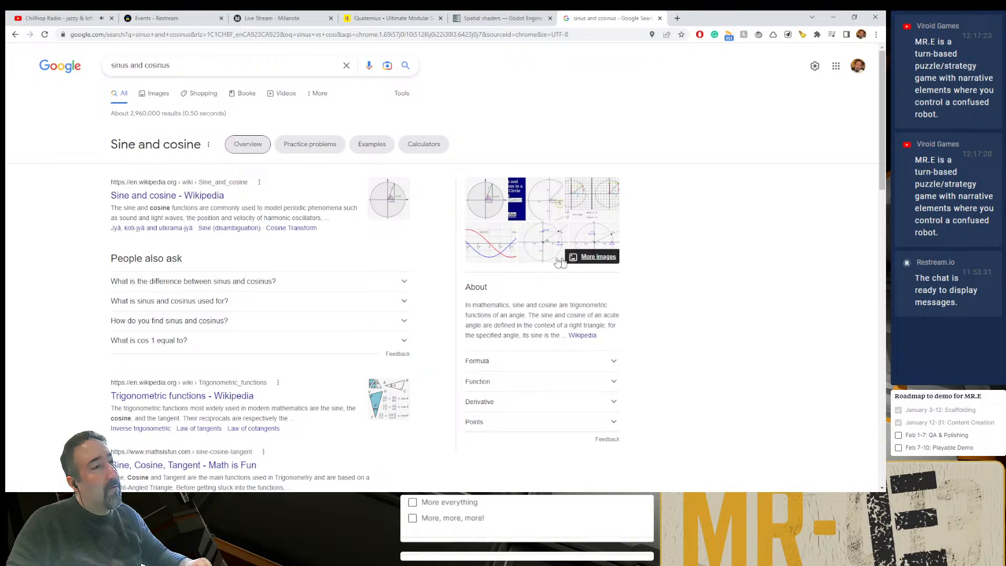
{"action": "left_click", "coordinate": [501, 247]}
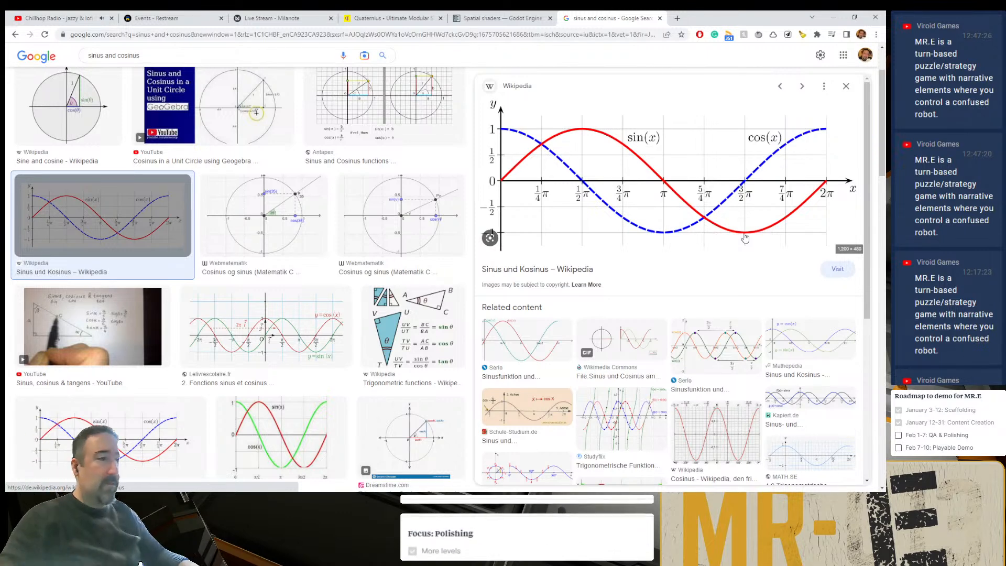
{"action": "key", "text": "ctrl+w"}
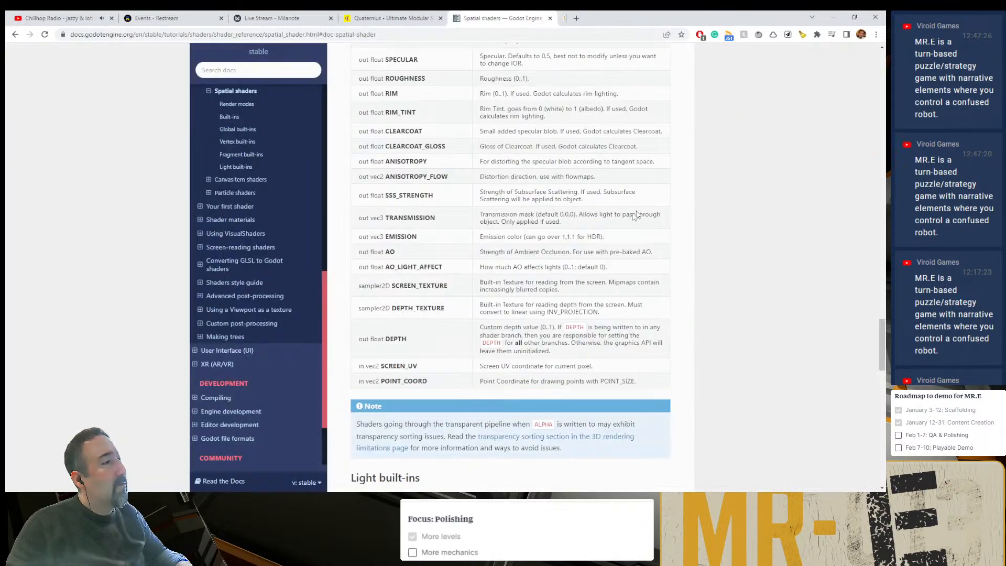
- Return to Godot, wrap the sin(1.0 * TIME) term of the ALBEDO vector in abs(), and save the shader
{"action": "key", "text": "alt+Tab"}
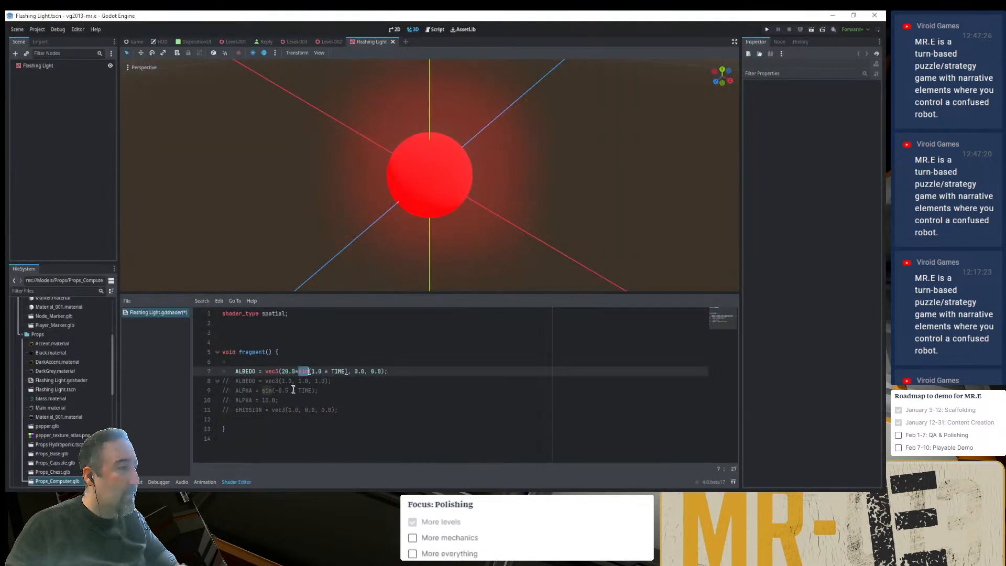
{"action": "key", "text": "Left"}
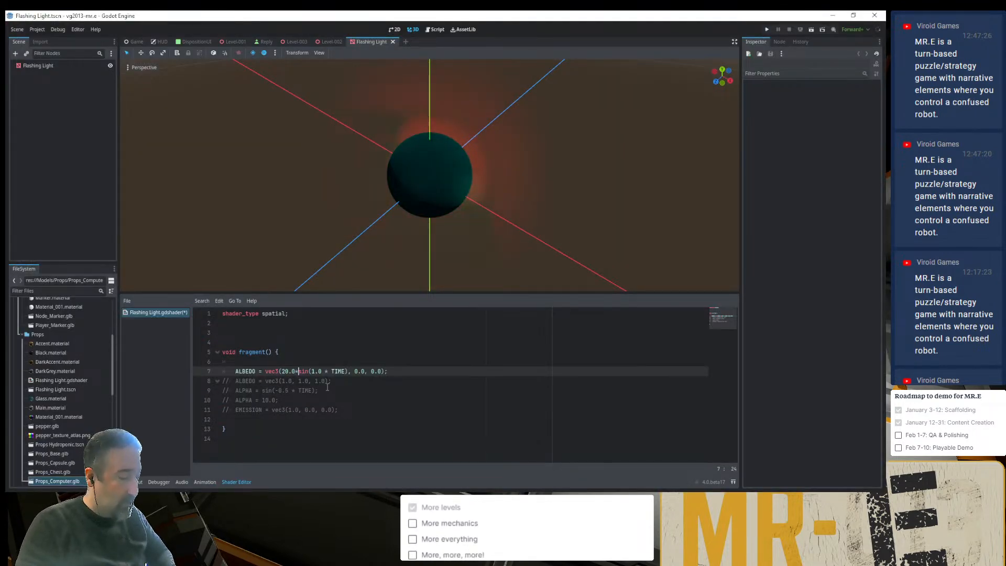
{"action": "type", "text": "abs("}
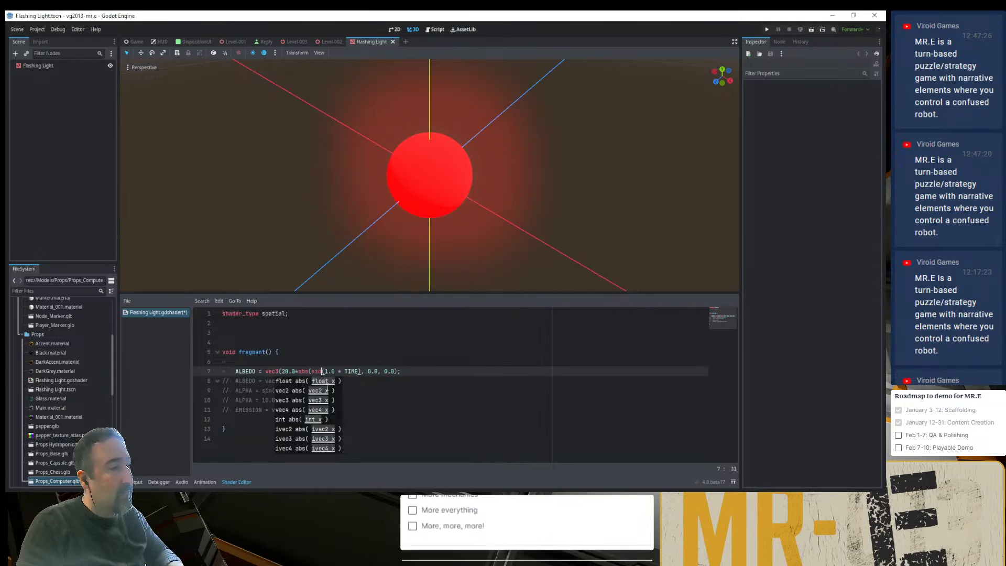
{"action": "key", "text": "ctrl+Right"}
{"action": "key", "text": "ctrl+Right"}
{"action": "key", "text": "ctrl+Right"}
{"action": "key", "text": "ctrl+Right"}
{"action": "key", "text": "Left"}
{"action": "key", "text": "Left"}
{"action": "key", "text": "Left"}
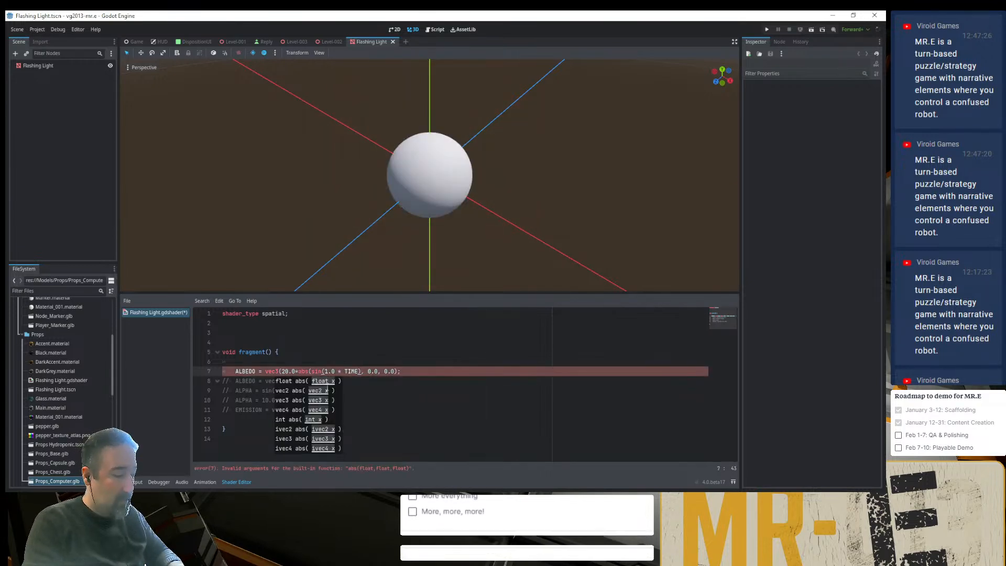
{"action": "type", "text": ")"}
{"action": "key", "text": "ctrl+s"}
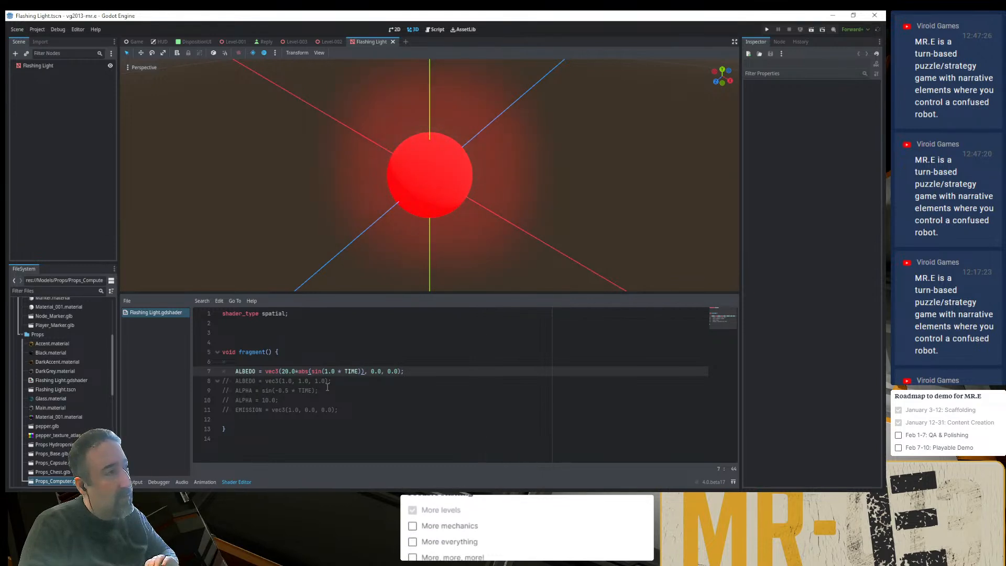
- Check the sphere's glow from near and far, and open the Level-003 scene to inspect the light on the small computer prop
{"action": "scroll", "coordinate": [355, 194], "scroll_direction": "down", "scroll_amount": 10}
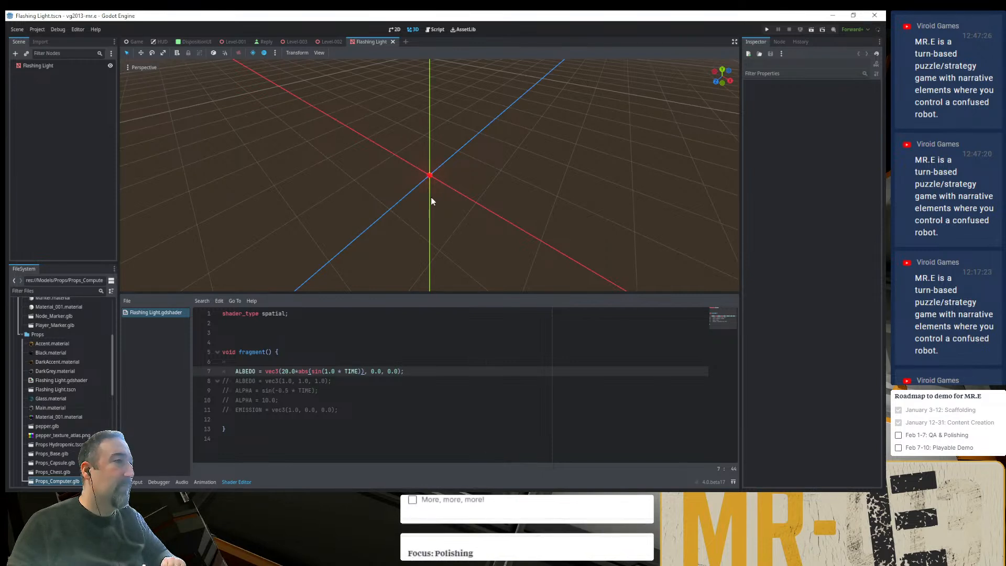
{"action": "scroll", "coordinate": [431, 198], "scroll_direction": "up", "scroll_amount": 3}
{"action": "scroll", "coordinate": [430, 197], "scroll_direction": "up", "scroll_amount": 5}
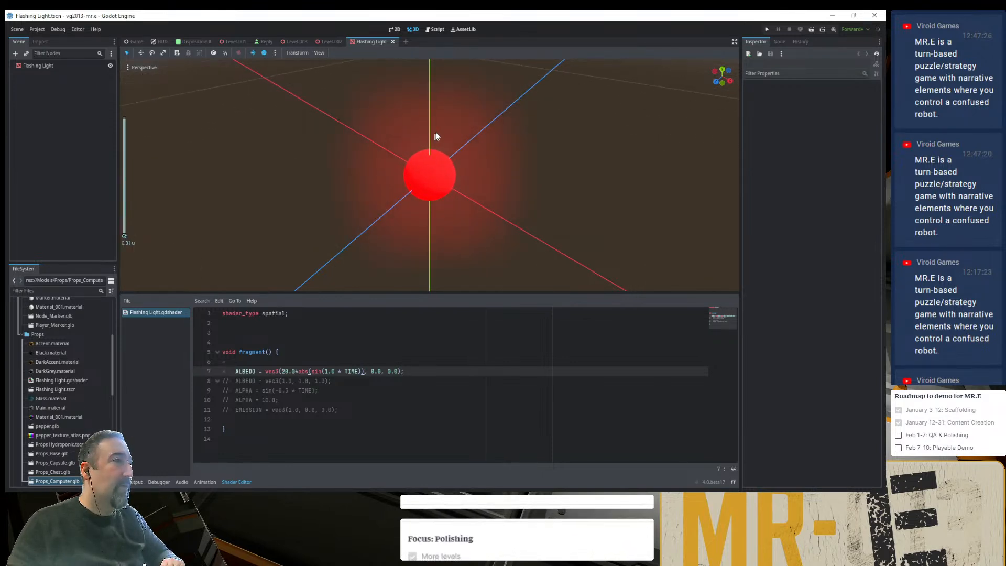
{"action": "scroll", "coordinate": [394, 199], "scroll_direction": "down", "scroll_amount": 3}
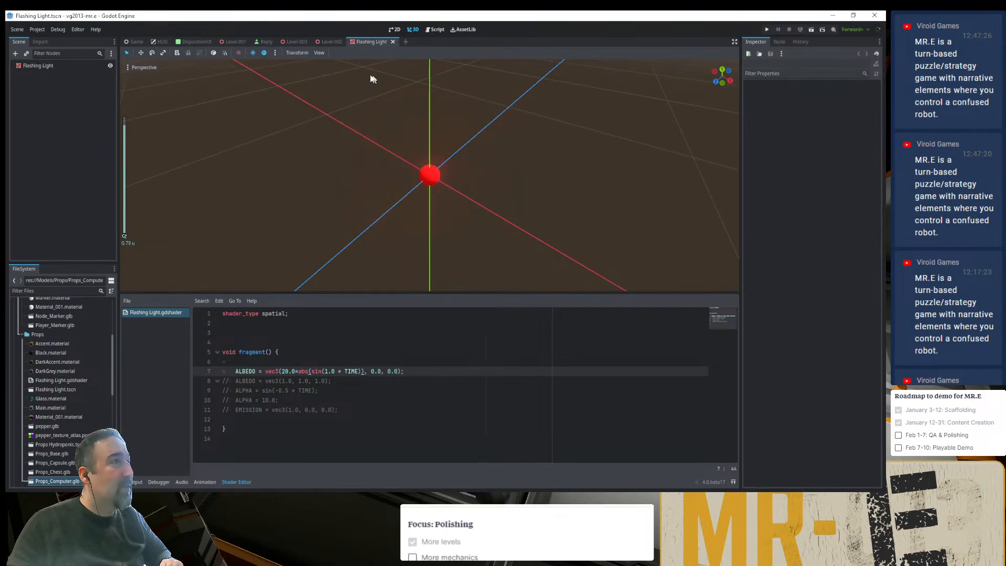
{"action": "left_click", "coordinate": [292, 40]}
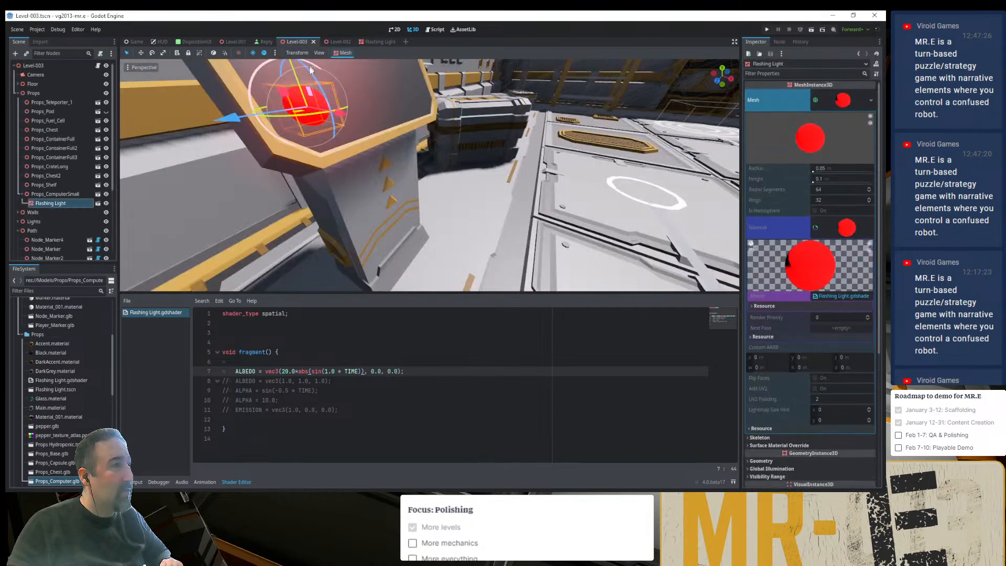
{"action": "mouse_move", "coordinate": [329, 159]}
{"action": "middle_mouse_down"}
{"action": "mouse_move", "coordinate": [331, 186]}
{"action": "mouse_move", "coordinate": [316, 164]}
{"action": "middle_mouse_up"}
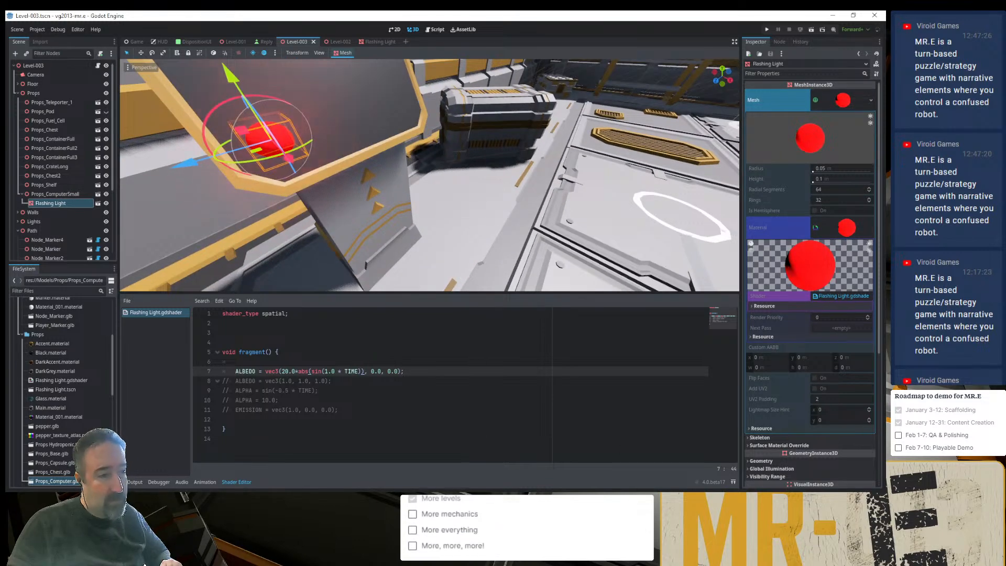
- Check save.cfg in VS Code, run the game from Godot, continue into the saved level to inspect the flashing light, and close the game
{"action": "key", "text": "alt+Tab"}
{"action": "key", "text": "alt+Tab"}
{"action": "key", "text": "alt+Tab"}
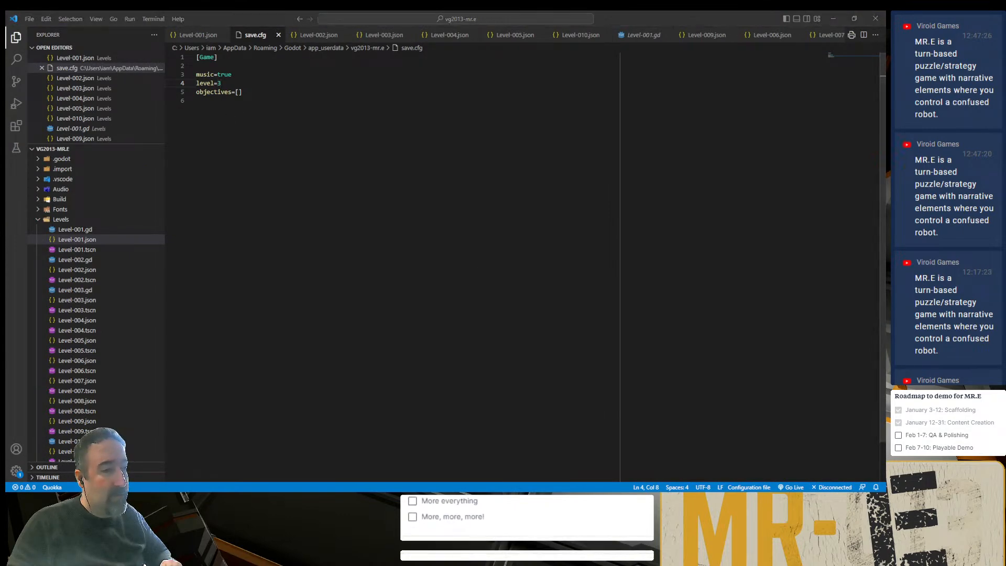
{"action": "key", "text": "alt+Tab"}
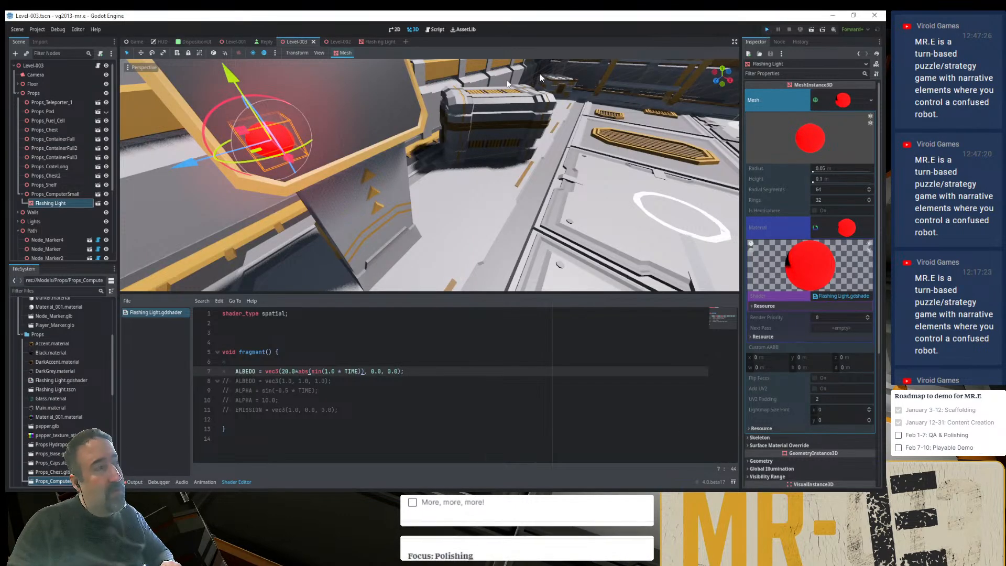
{"action": "key", "text": "F5"}
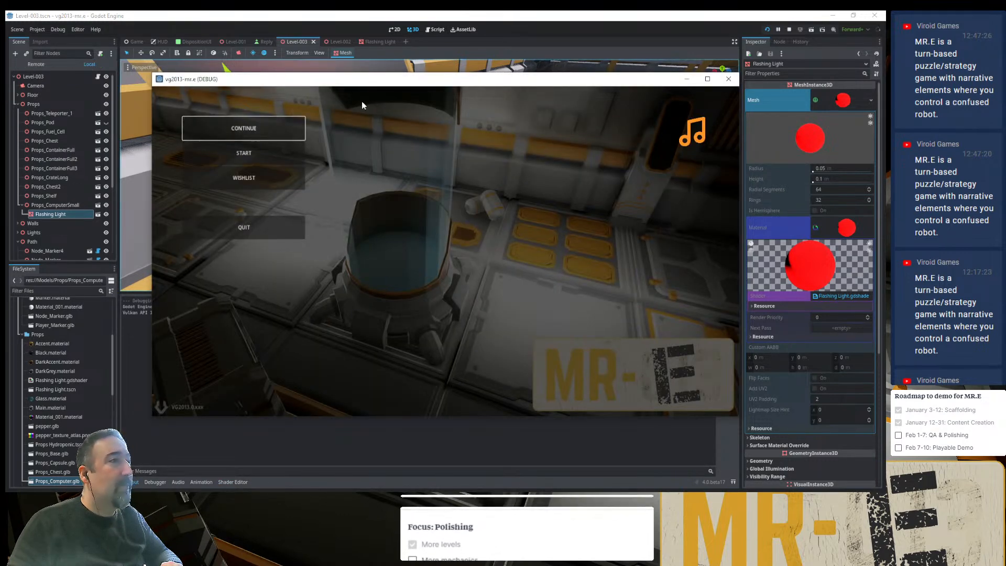
{"action": "key", "text": "Return"}
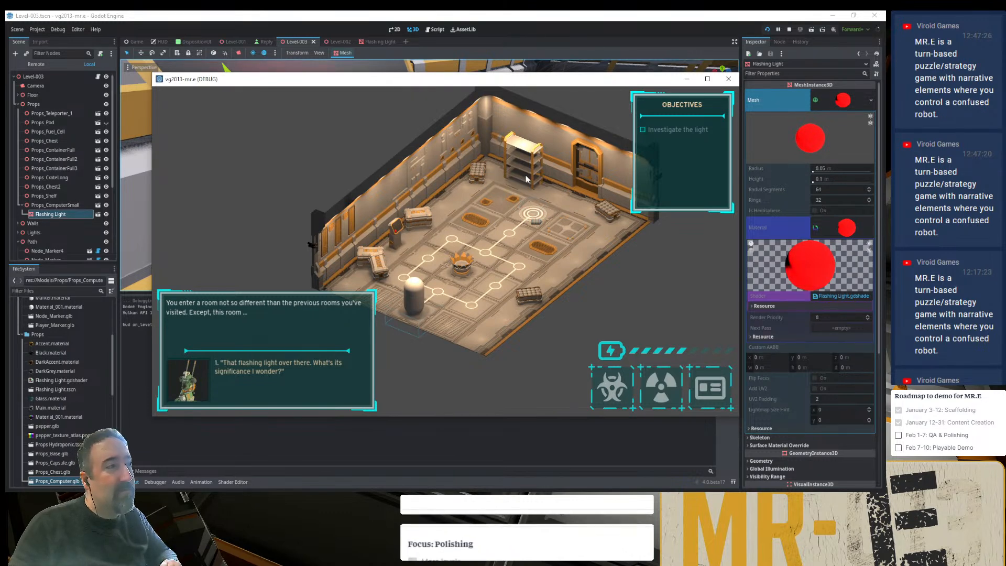
{"action": "left_click", "coordinate": [728, 80]}
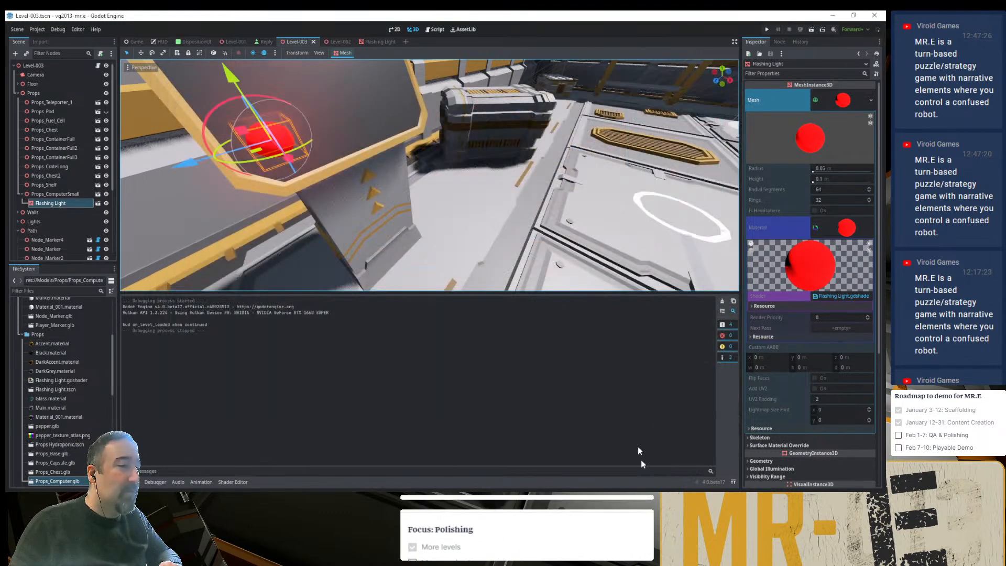
{"action": "key", "text": "alt+Tab"}
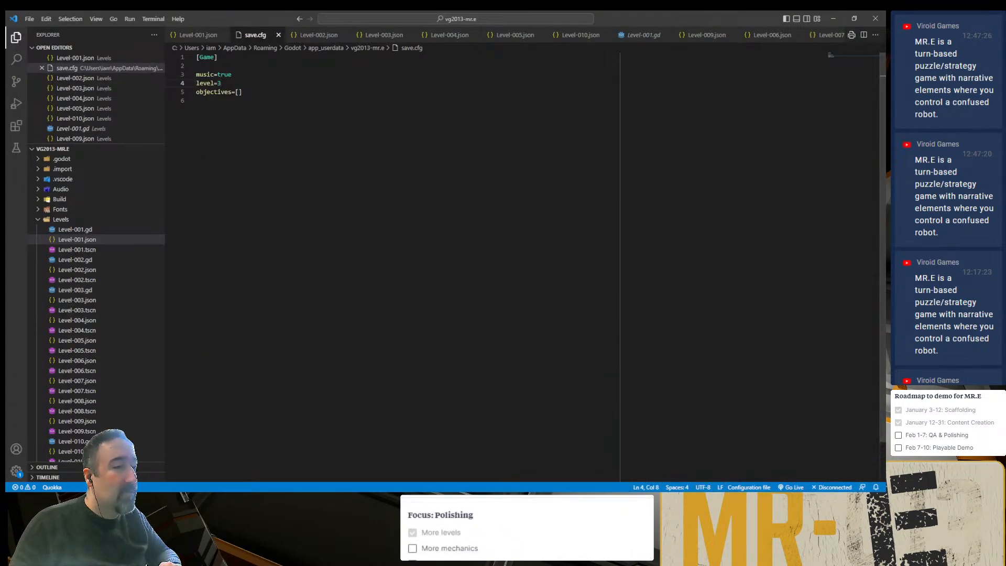
{"action": "key", "text": "alt+Tab"}
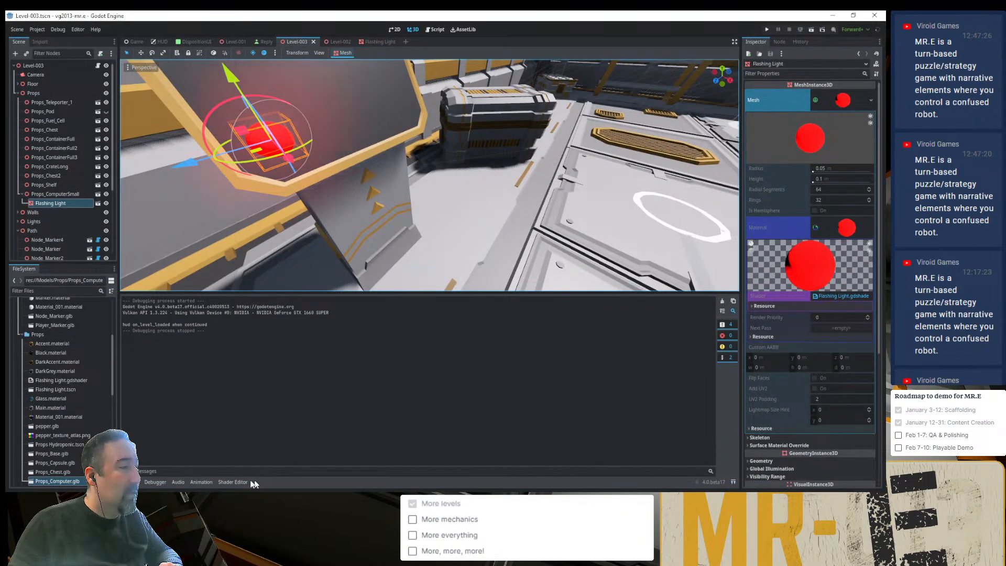
- Try 200.0 as the ALBEDO multiplier in the Flashing Light shader, save it, and restore the multiplier to 20.0
{"action": "left_click", "coordinate": [241, 481]}
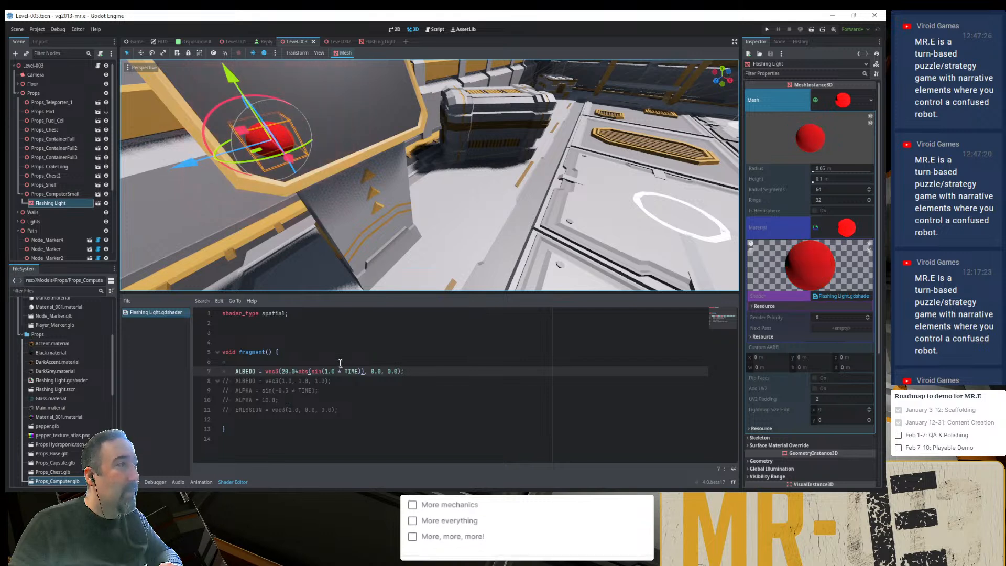
{"action": "left_click", "coordinate": [282, 370]}
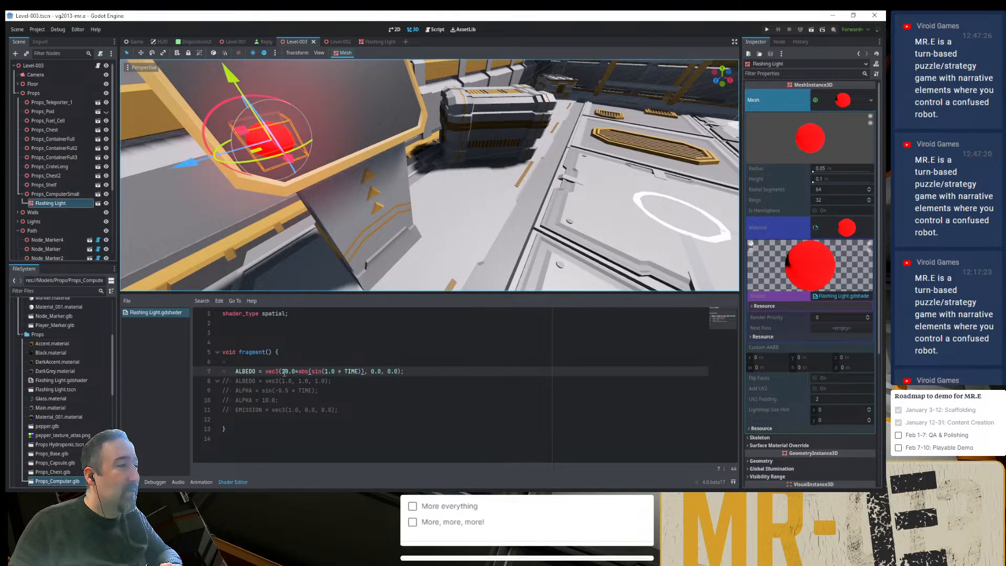
{"action": "key", "text": "Right"}
{"action": "type", "text": "0"}
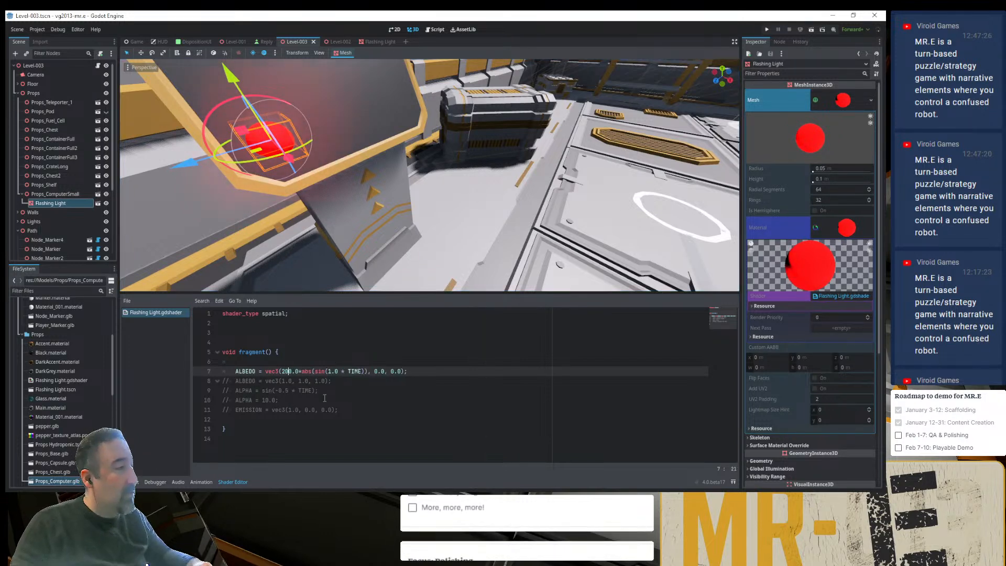
{"action": "key", "text": "ctrl+s"}
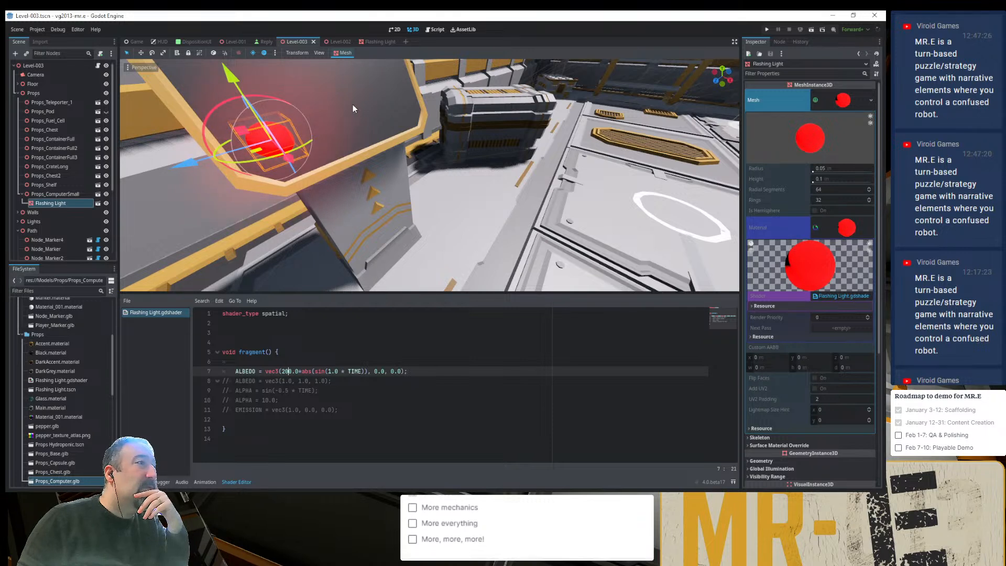
{"action": "key", "text": "BackSpace"}
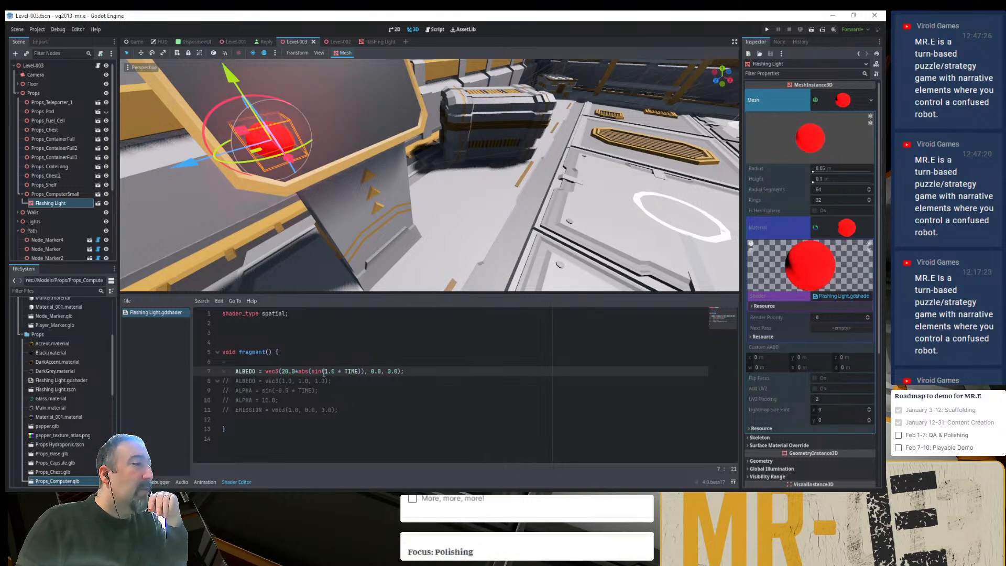
- Replace the TIME factor inside the ALBEDO sine with 10.0, trying 1000.0 and 100.0 first, and save the shader
{"action": "left_click_drag", "start_coordinate": [325, 372], "coordinate": [342, 371]}
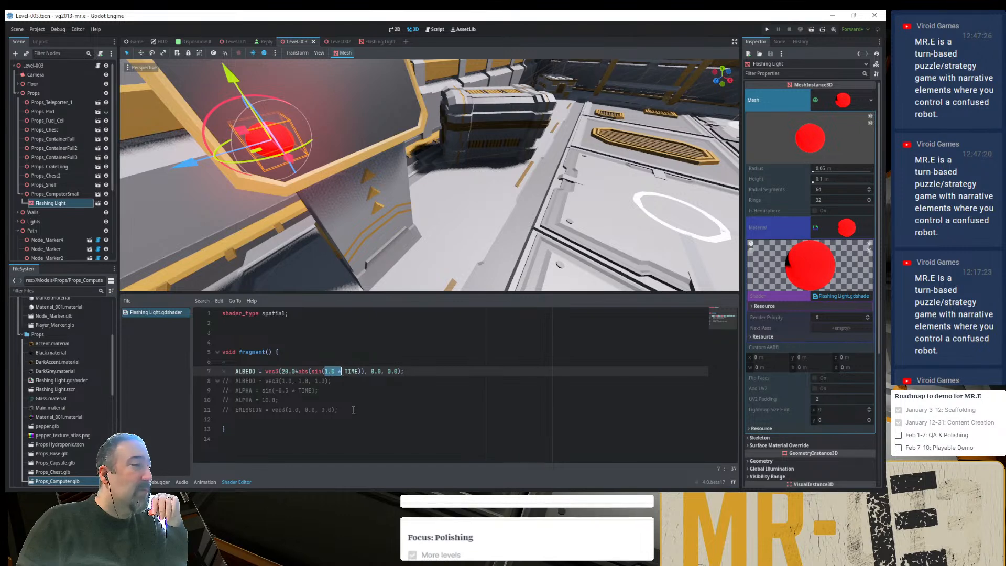
{"action": "key", "text": "Delete"}
{"action": "key", "text": "Delete"}
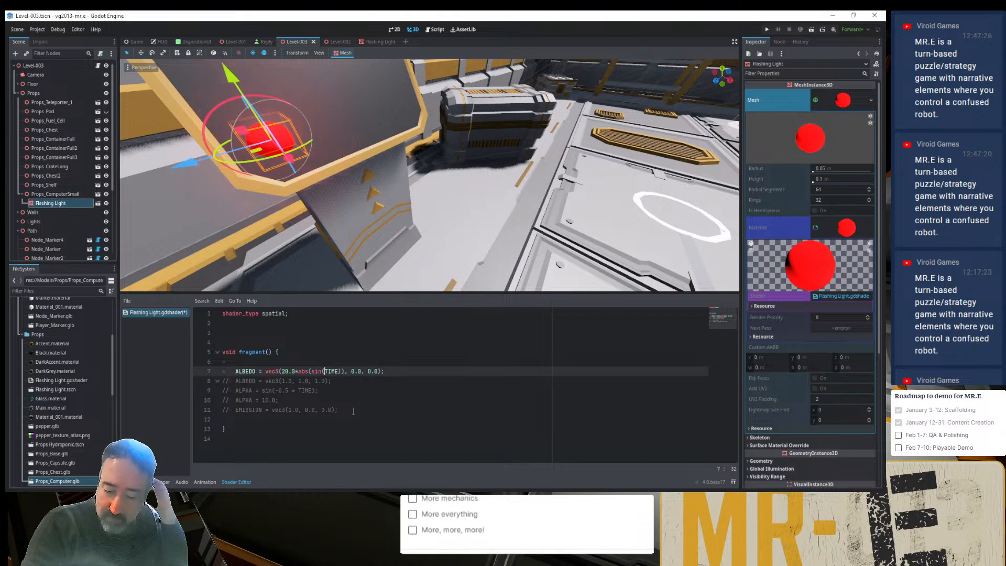
{"action": "type", "text": "100"}
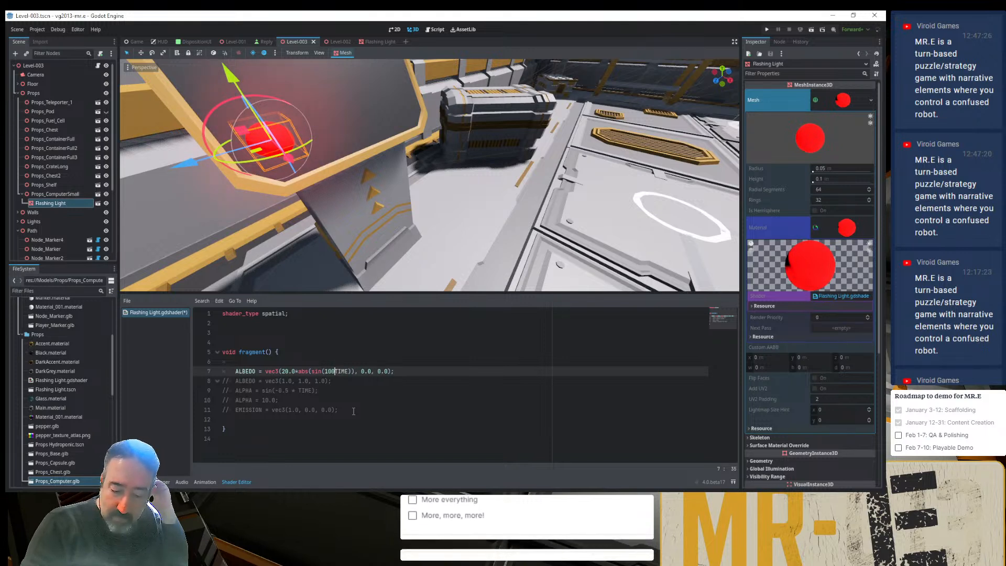
{"action": "type", "text": "0.0*"}
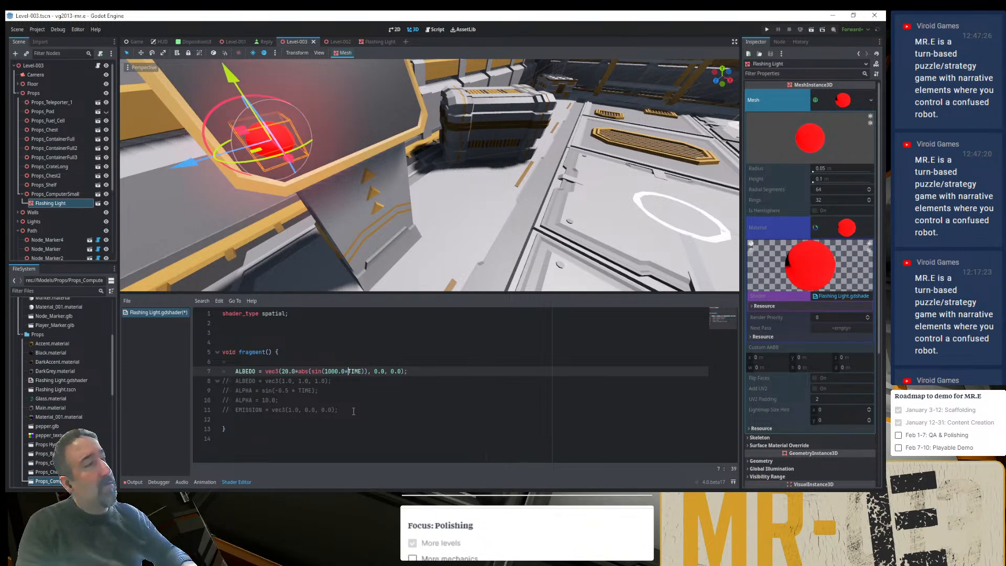
{"action": "key", "text": "Left"}
{"action": "key", "text": "Left"}
{"action": "key", "text": "Left"}
{"action": "key", "text": "Left"}
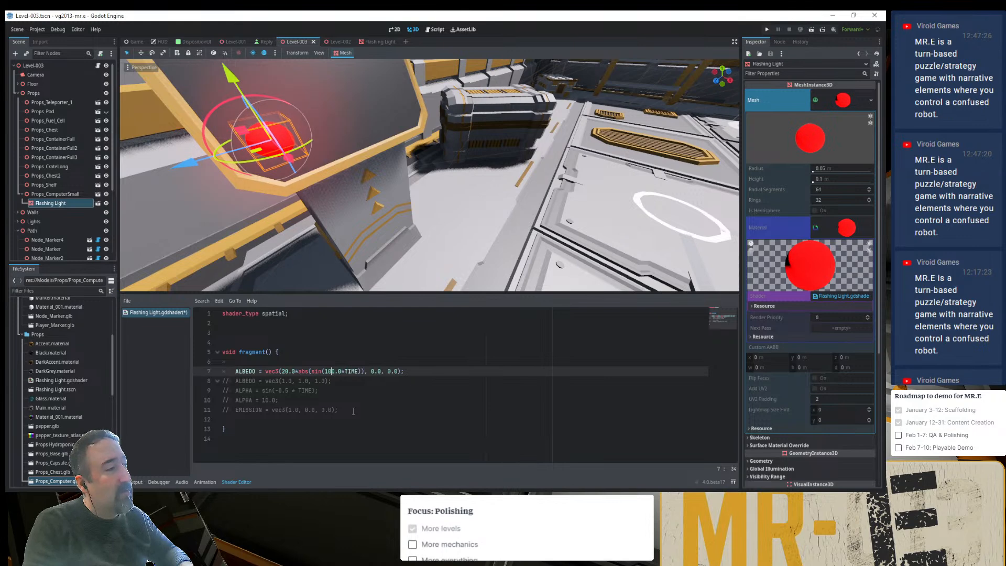
{"action": "key", "text": "ctrl+s"}
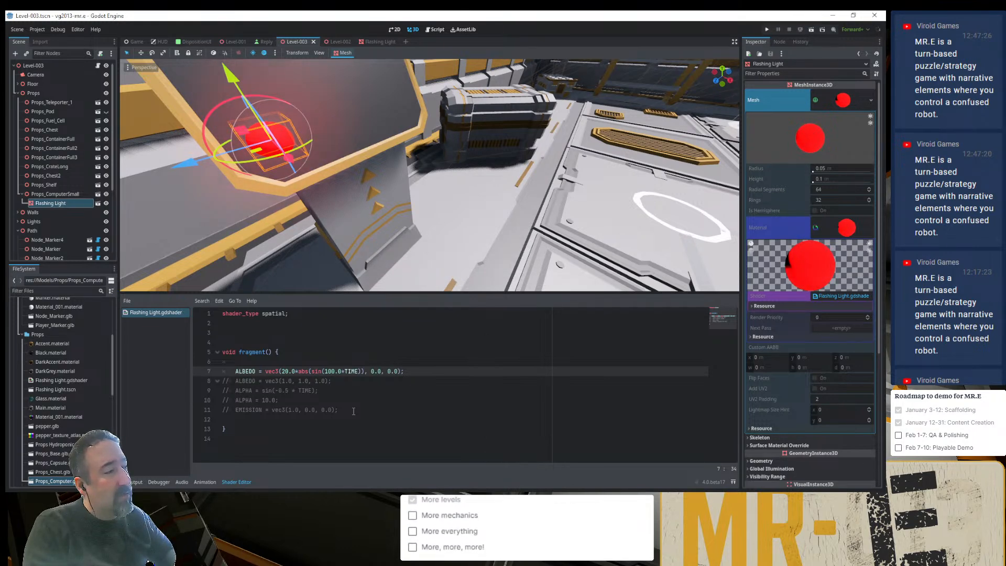
{"action": "key", "text": "BackSpace"}
{"action": "key", "text": "ctrl+s"}
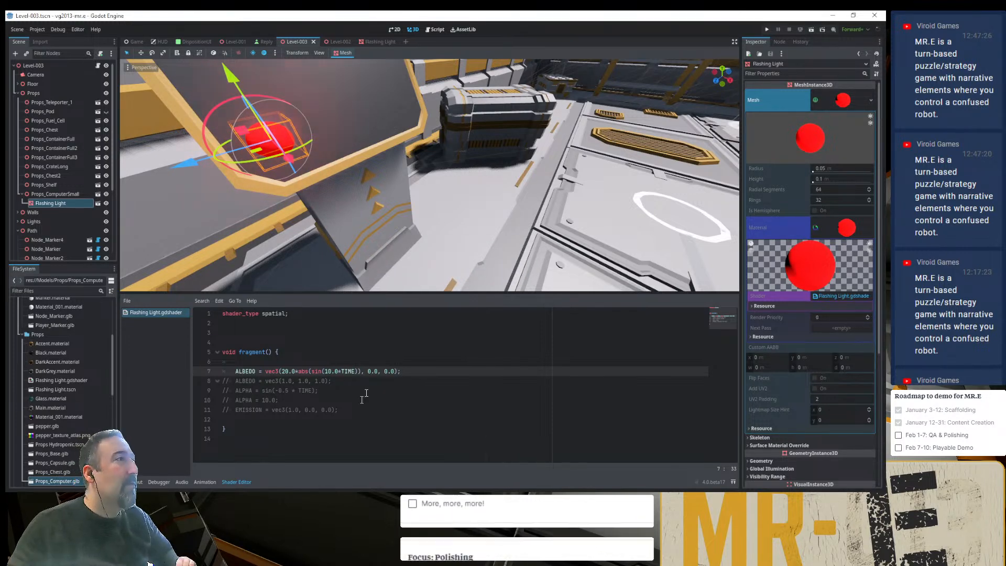
- View the light from farther away, run the game into the saved level to check its flashing, and return to the editor
{"action": "scroll", "coordinate": [463, 145], "scroll_direction": "down", "scroll_amount": 12}
{"action": "scroll", "coordinate": [462, 142], "scroll_direction": "down", "scroll_amount": 5}
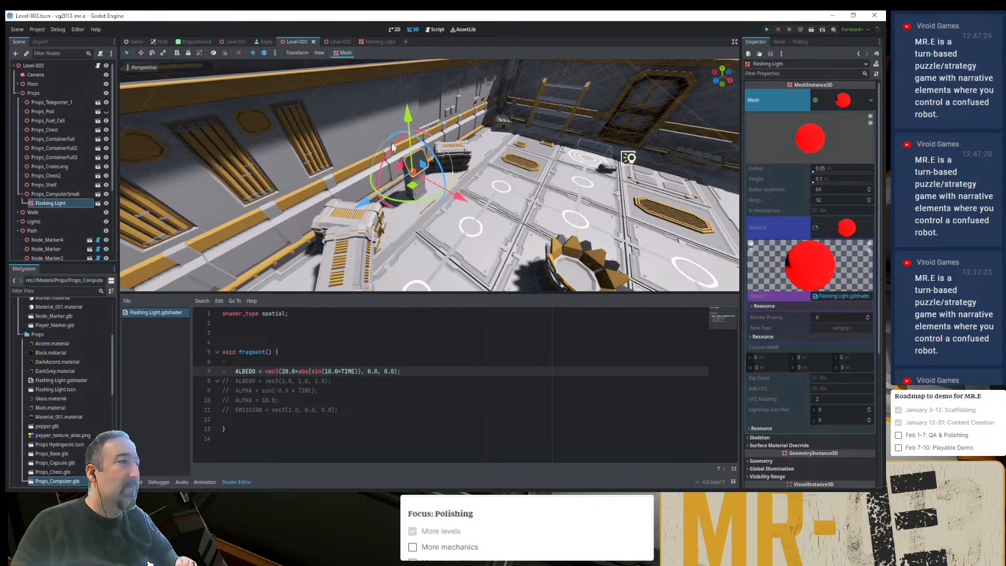
{"action": "key", "text": "F5"}
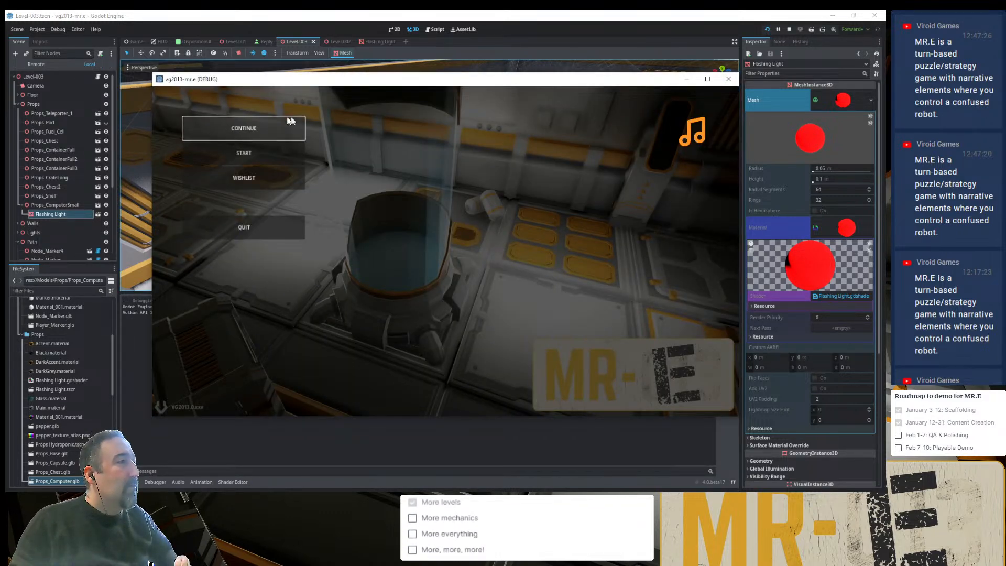
{"action": "left_click", "coordinate": [290, 121]}
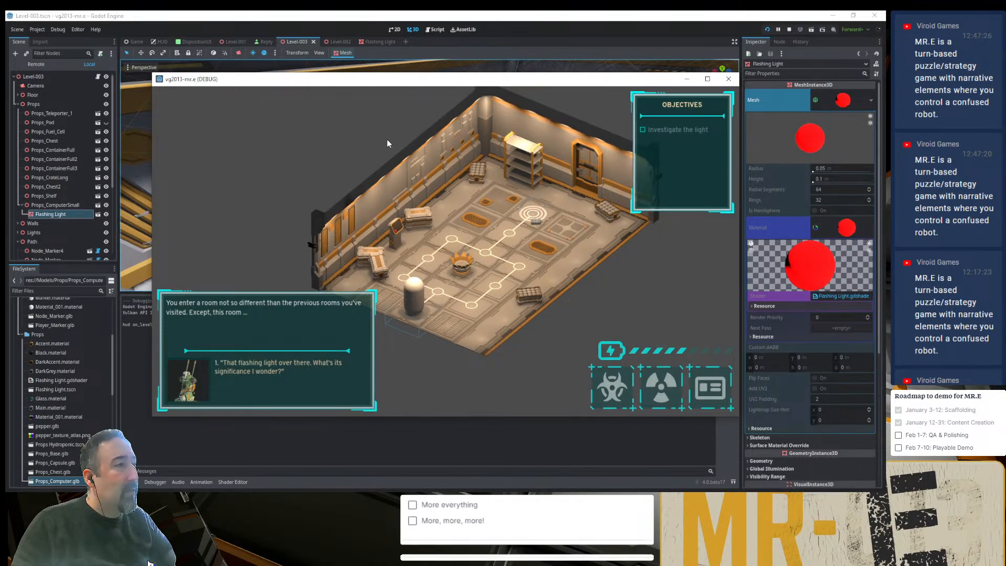
{"action": "left_click", "coordinate": [528, 30]}
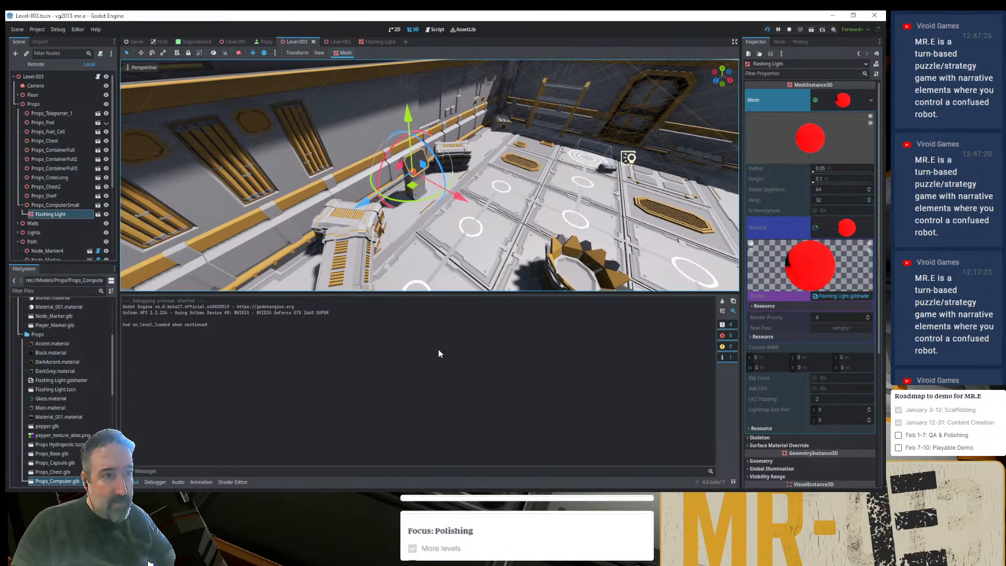
- Set the ALBEDO multiplier in the Flashing Light shader to 200.0 and remove the 10.0 factor so the sine takes TIME alone
{"action": "left_click", "coordinate": [234, 482]}
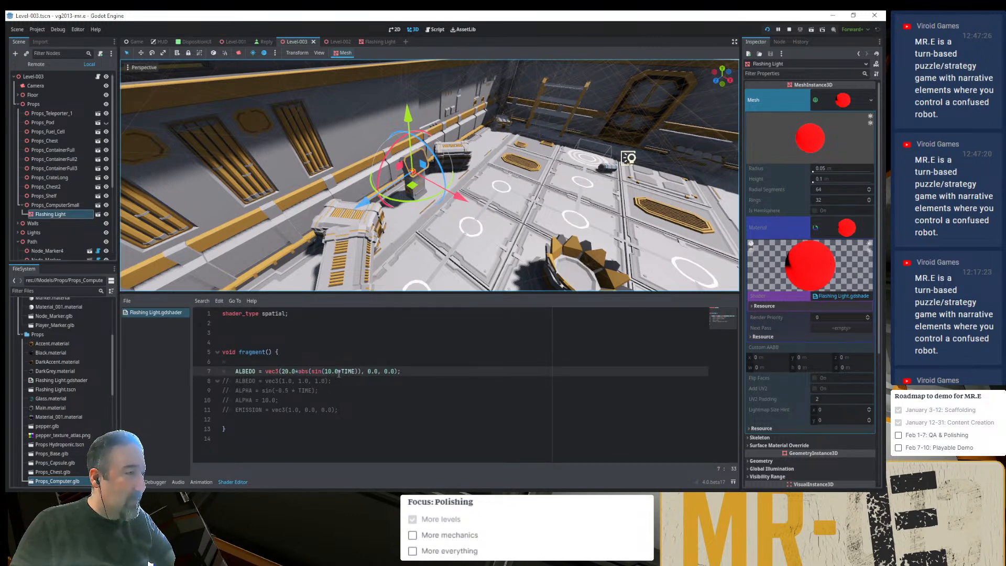
{"action": "left_click", "coordinate": [288, 372]}
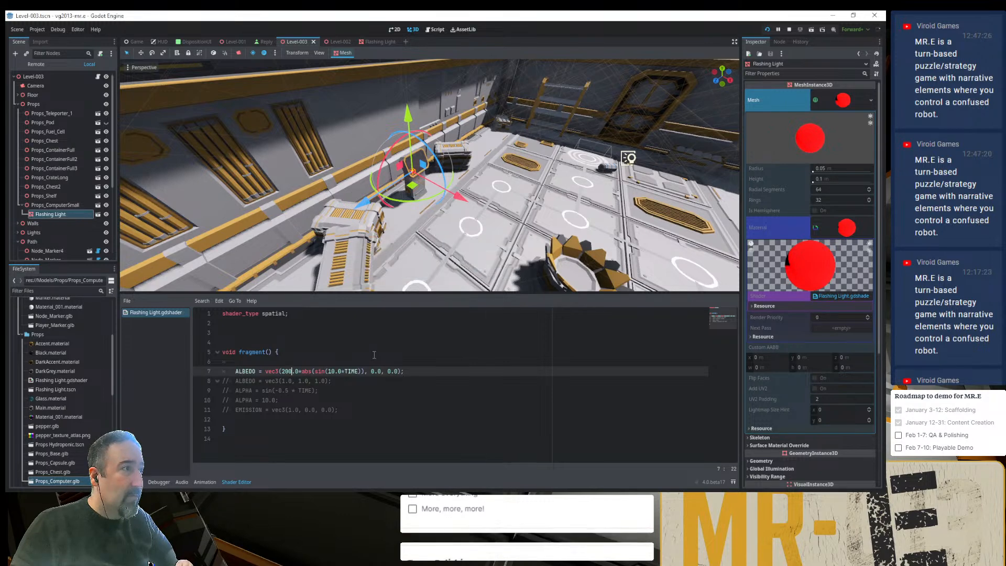
{"action": "left_click", "coordinate": [344, 372]}
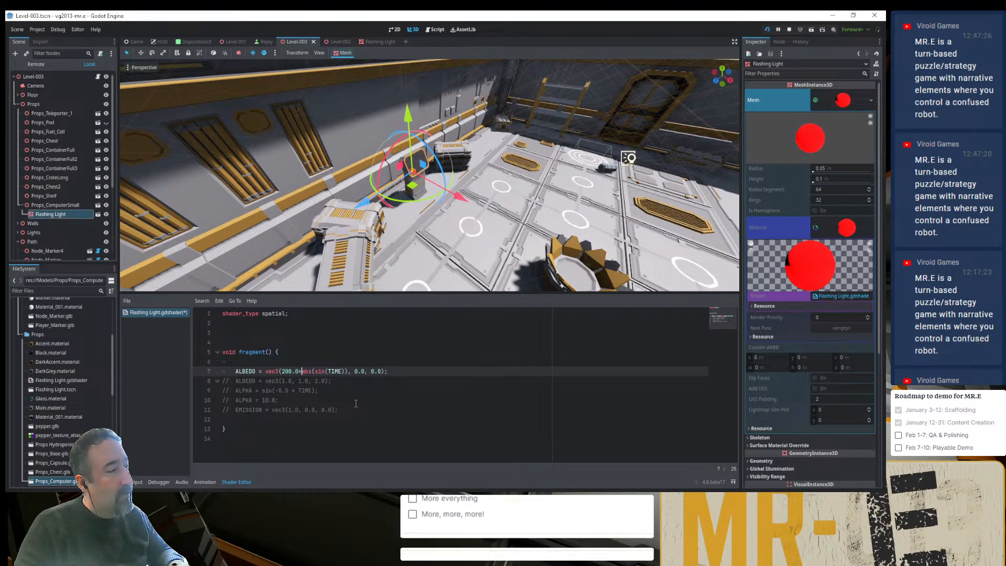
- Uncomment the ALPHA line that uses sin(-0.5 * TIME) in the fragment function
{"action": "key", "text": "Down"}
{"action": "key", "text": "Down"}
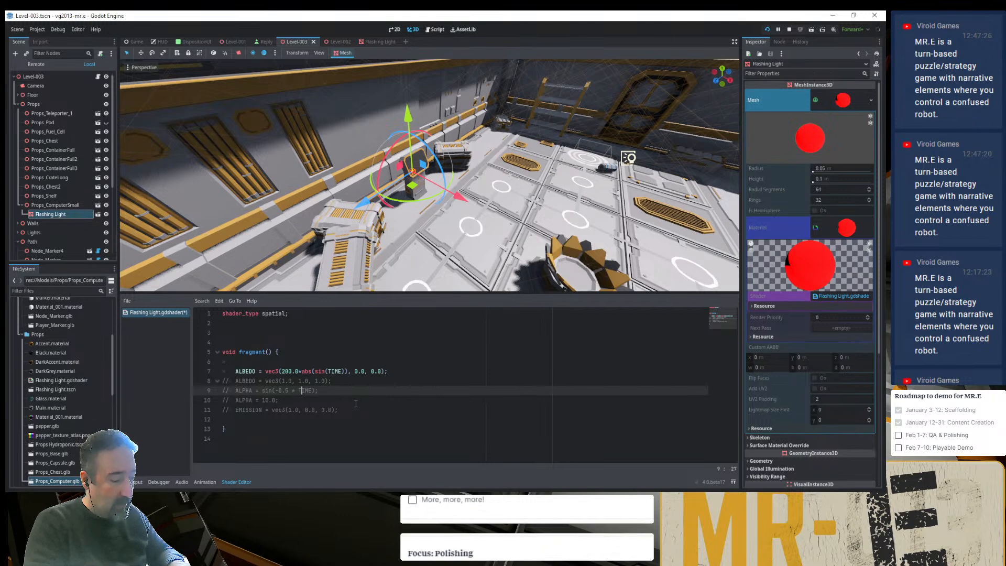
{"action": "key", "text": "ctrl+k"}
- Wrap the sin(-0.5 * TIME) term of the ALPHA line in abs()
{"action": "key", "text": "Left"}
{"action": "key", "text": "Left"}
{"action": "key", "text": "Left"}
{"action": "key", "text": "Left"}
{"action": "key", "text": "Left"}
{"action": "key", "text": "Left"}
{"action": "key", "text": "Left"}
{"action": "key", "text": "Left"}
{"action": "key", "text": "Left"}
{"action": "key", "text": "Left"}
{"action": "key", "text": "Left"}
{"action": "key", "text": "Left"}
{"action": "key", "text": "Left"}
{"action": "key", "text": "Left"}
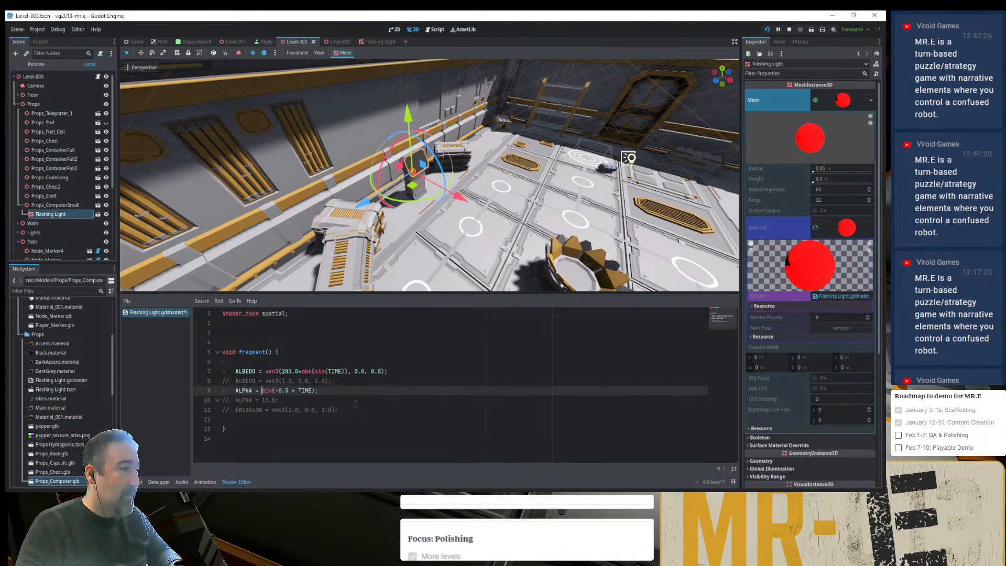
{"action": "key", "text": "shift+End"}
{"action": "key", "text": "shift+Left"}
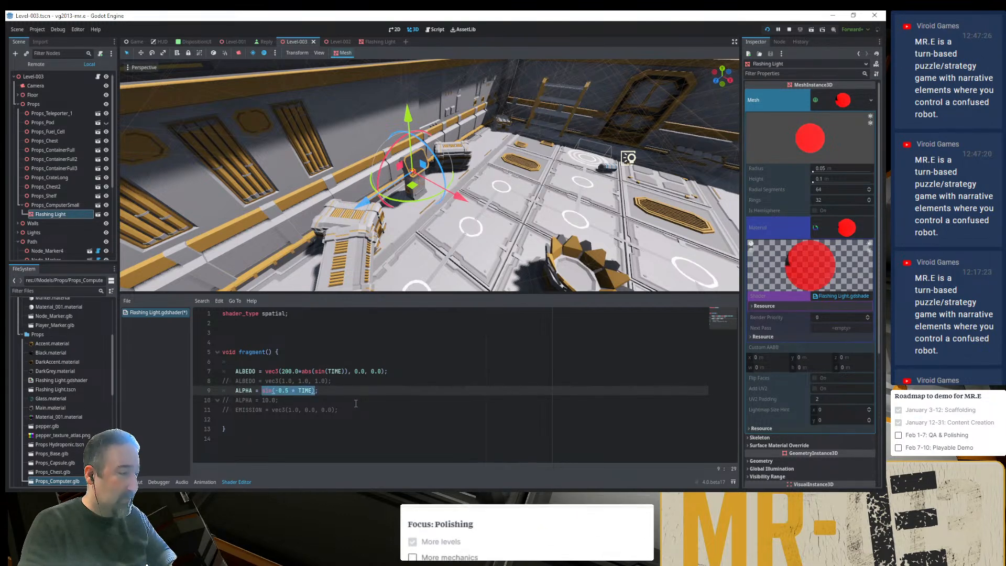
{"action": "type", "text": "("}
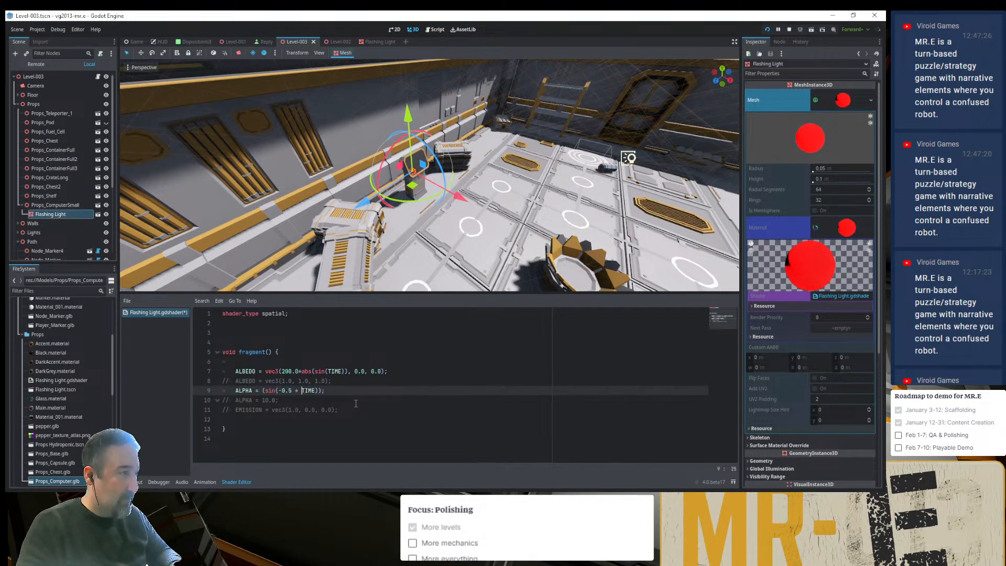
{"action": "key", "text": "Right"}
{"action": "key", "text": "Right"}
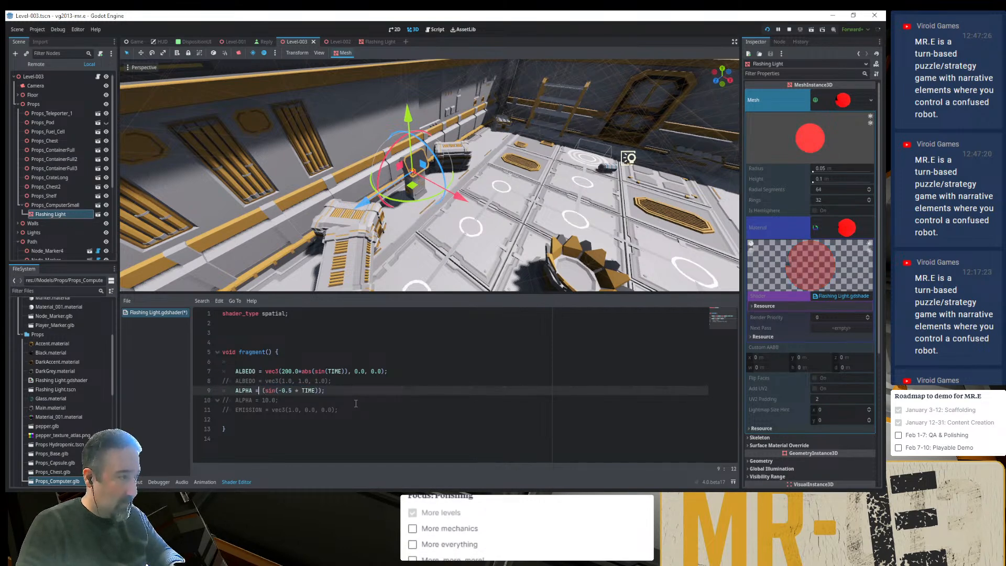
{"action": "type", "text": "abs"}
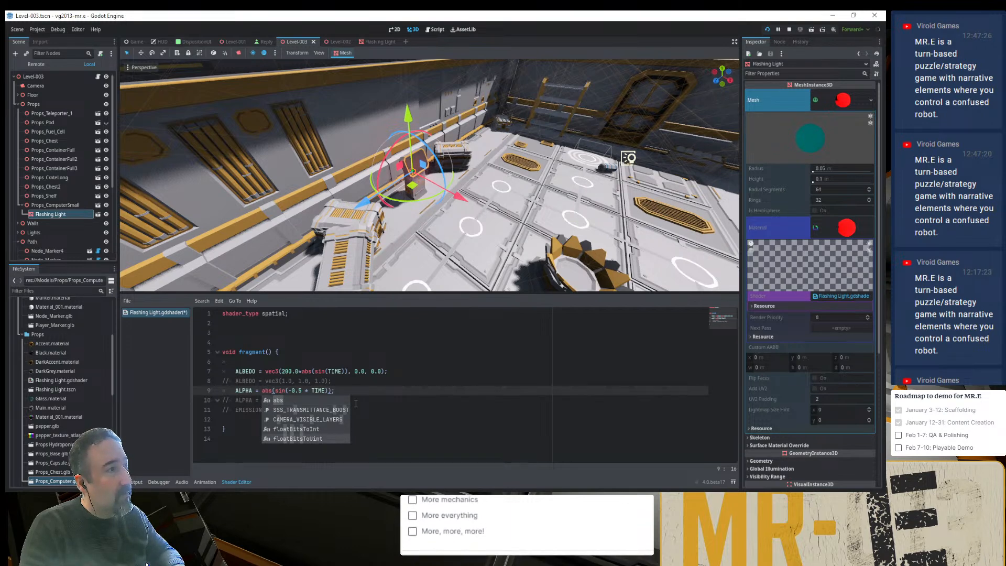
{"action": "key", "text": "Escape"}
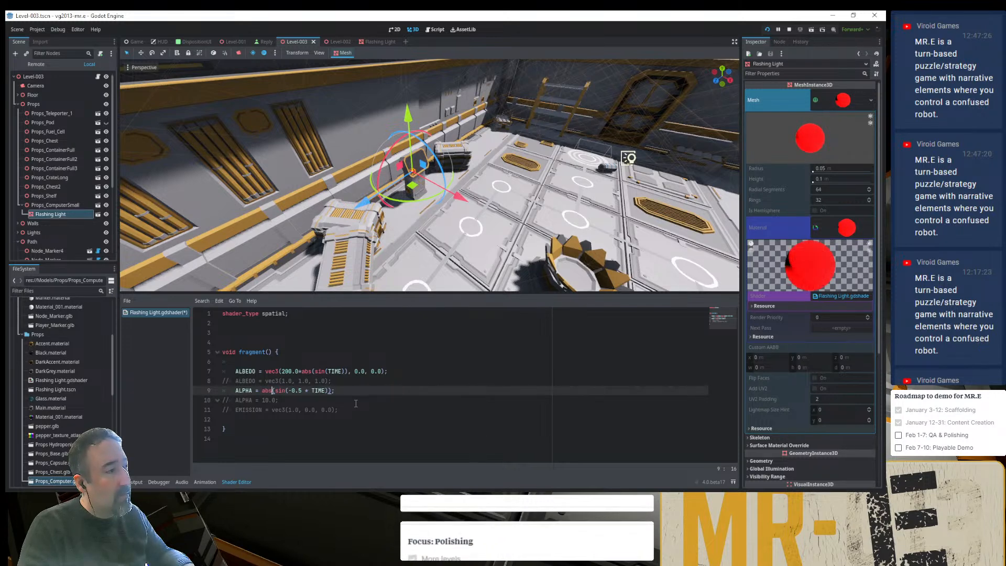
{"action": "key", "text": "Right"}
{"action": "key", "text": "Right"}
{"action": "key", "text": "Right"}
{"action": "key", "text": "Right"}
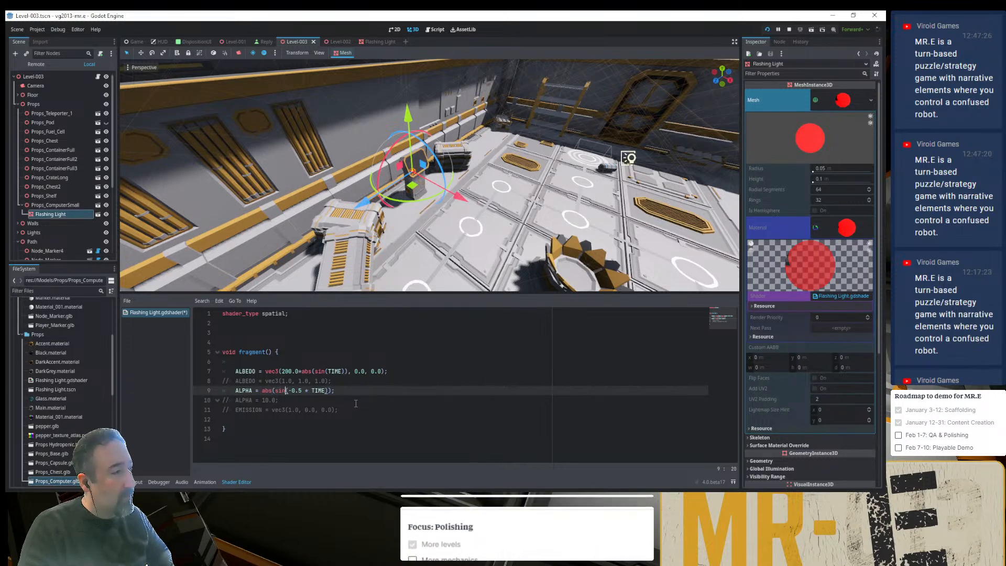
{"action": "key", "text": "Up"}
{"action": "key", "text": "Up"}
{"action": "key", "text": "Up"}
{"action": "key", "text": "Up"}
{"action": "key", "text": "Up"}
{"action": "key", "text": "Up"}
{"action": "key", "text": "Up"}
{"action": "type", "text": "v"}
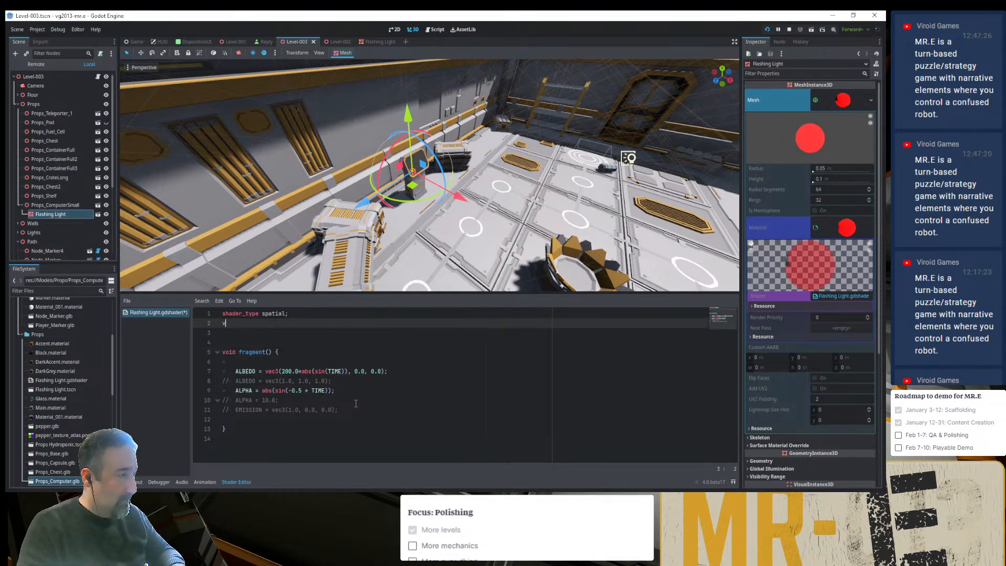
{"action": "key", "text": "Left"}
{"action": "type", "text": "oid"}
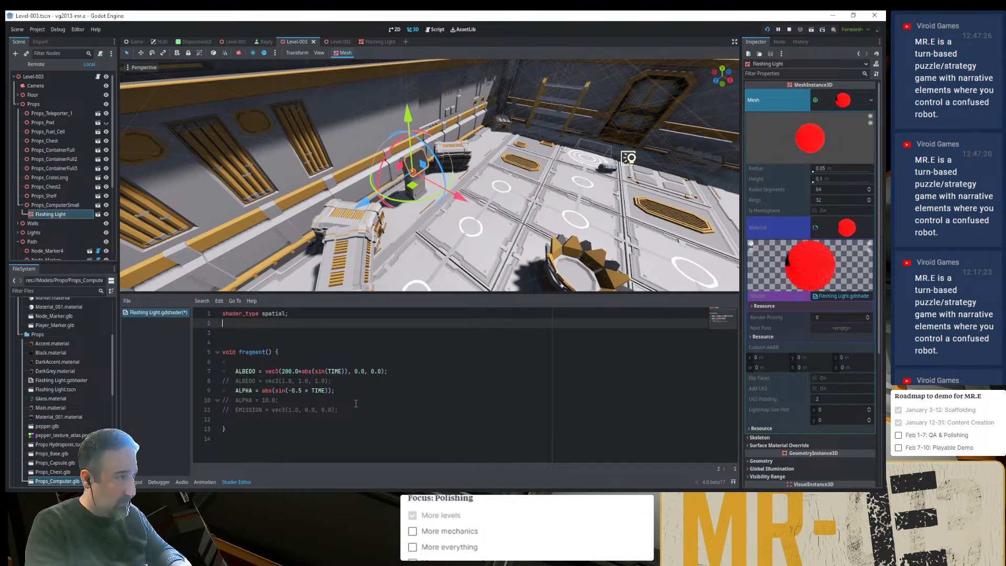
{"action": "key", "text": "BackSpace"}
- Add the declaration "uniform var float flash_rate = 200.0;" between the shader_type line and the fragment function
{"action": "key", "text": "Return"}
{"action": "key", "text": "Return"}
{"action": "type", "text": "u"}
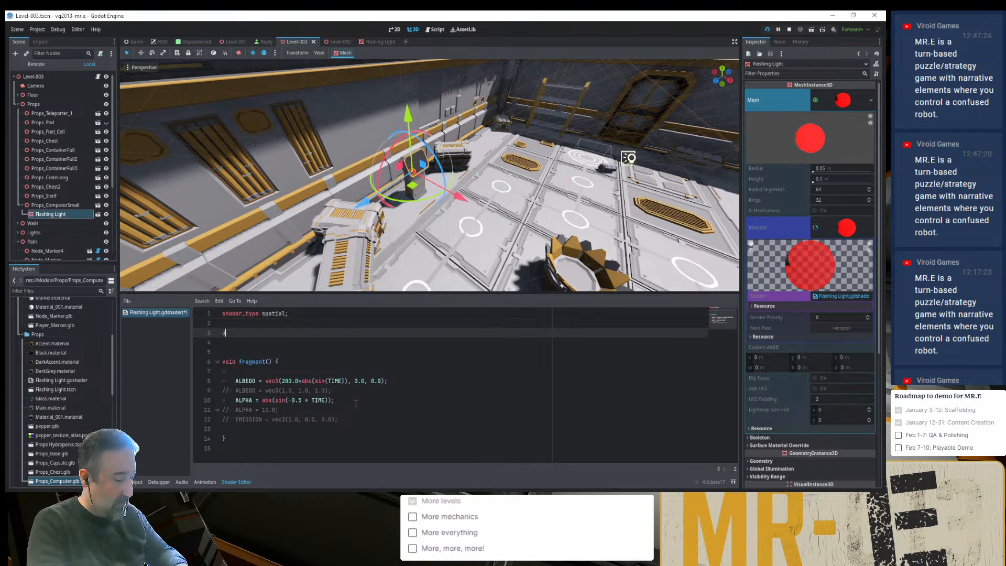
{"action": "type", "text": "niform "}
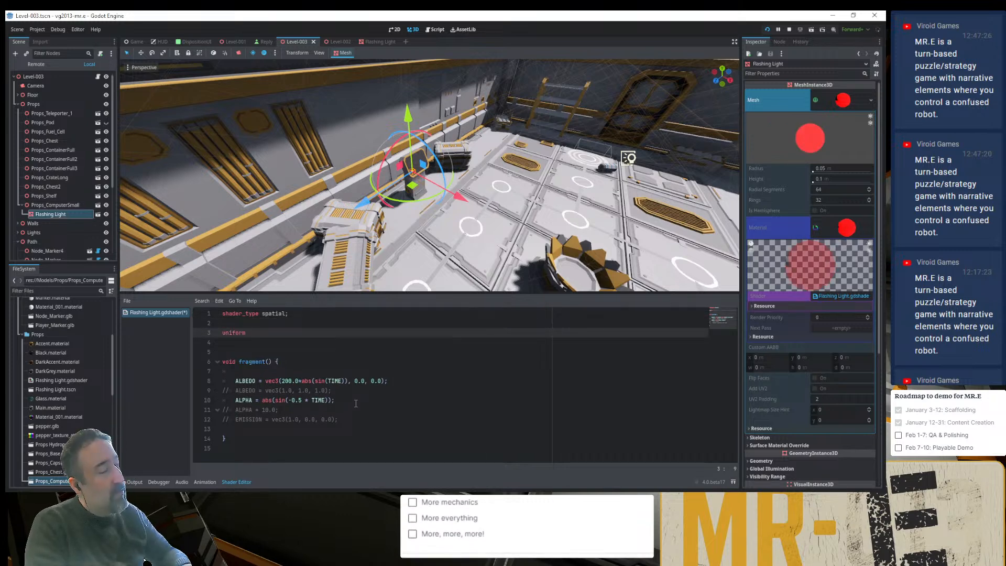
{"action": "type", "text": "flas"}
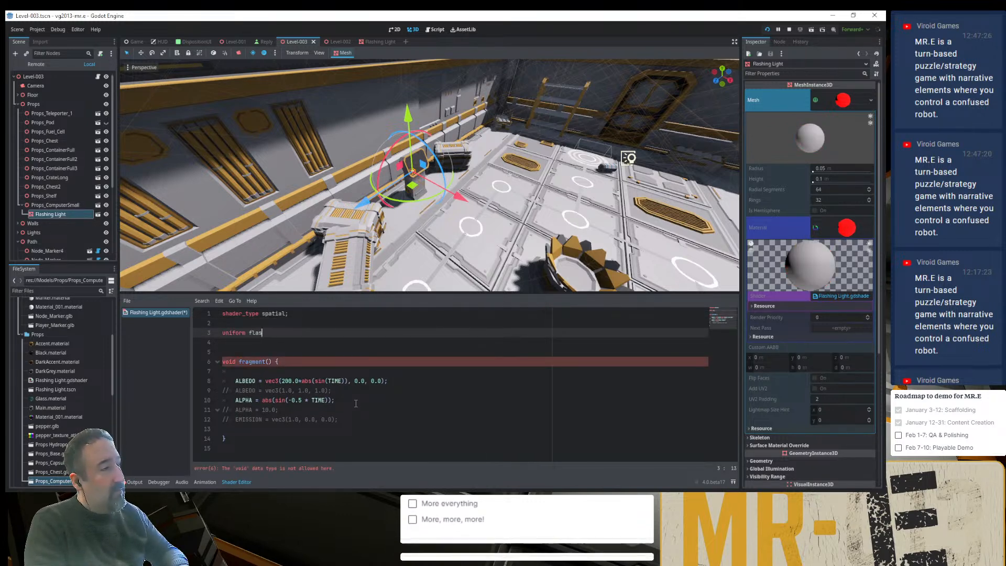
{"action": "type", "text": "h_rate:"}
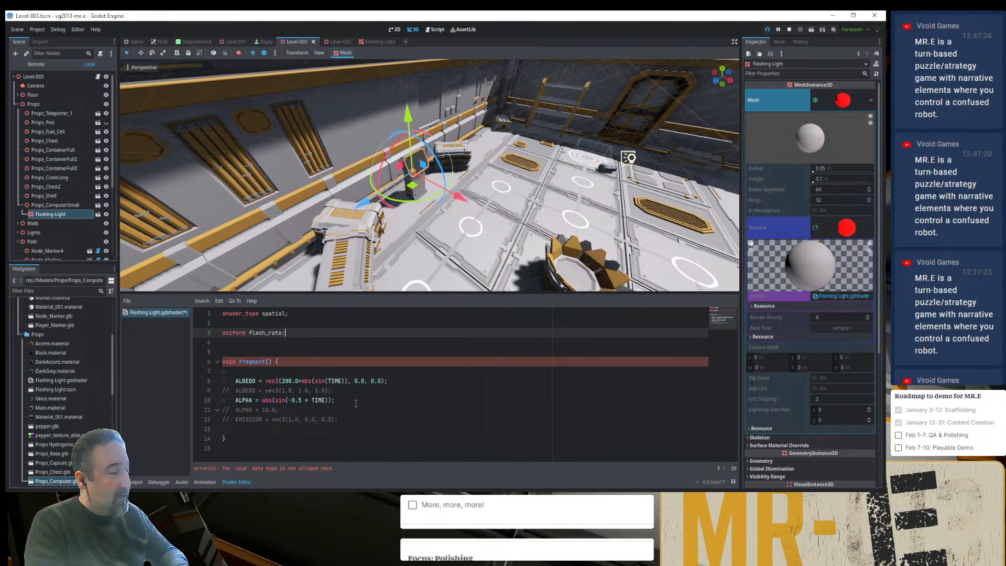
{"action": "key", "text": "BackSpace"}
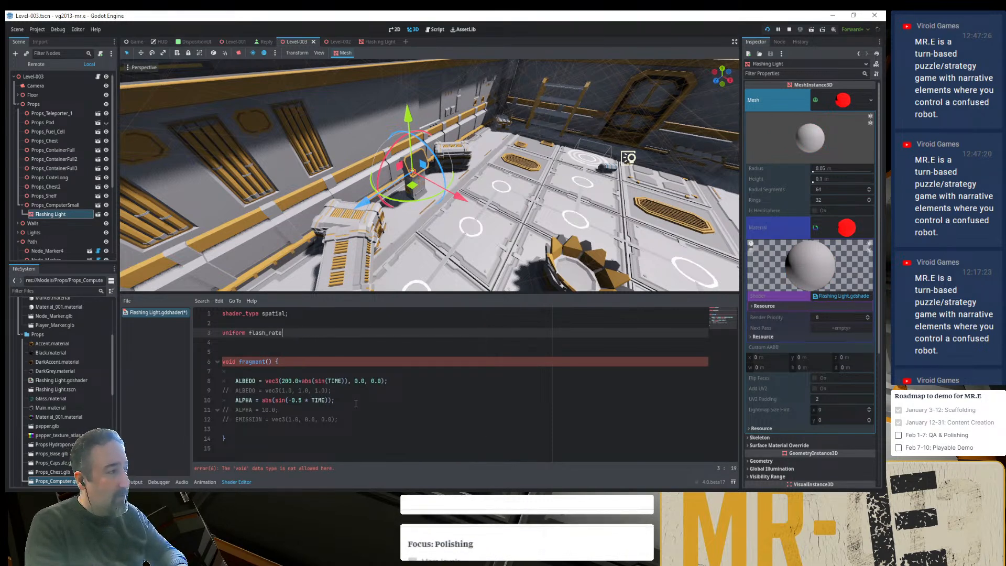
{"action": "key", "text": "ctrl+Left"}
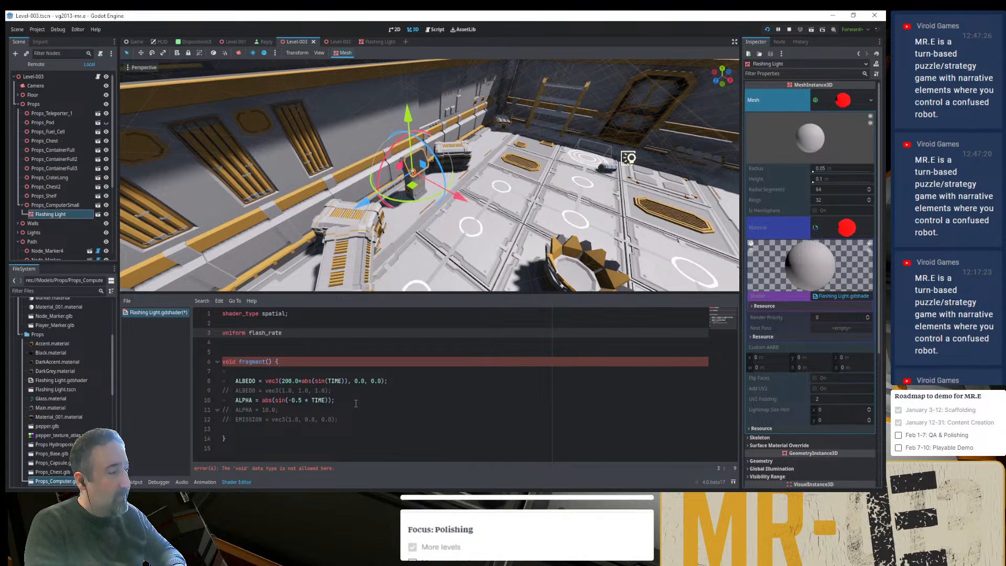
{"action": "type", "text": "var float"}
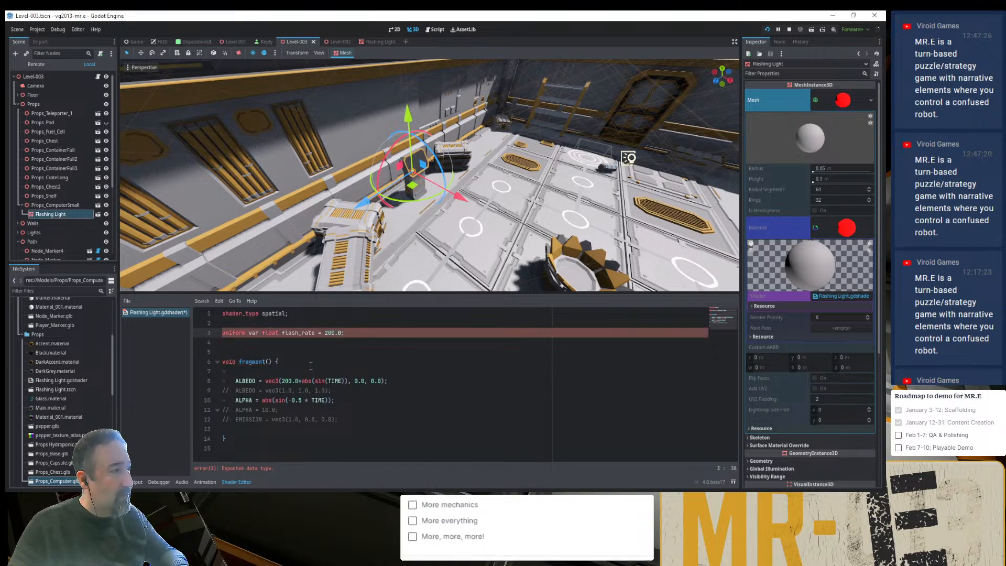
- Try moving the float type behind the variable name, so the declaration reads flash_rate:float = 200.0
{"action": "key", "text": "Left"}
{"action": "key", "text": "Left"}
{"action": "key", "text": "Left"}
{"action": "key", "text": "Left"}
{"action": "key", "text": "Left"}
{"action": "key", "text": "Left"}
{"action": "key", "text": "Left"}
{"action": "key", "text": "Left"}
{"action": "key", "text": "Left"}
{"action": "key", "text": "Left"}
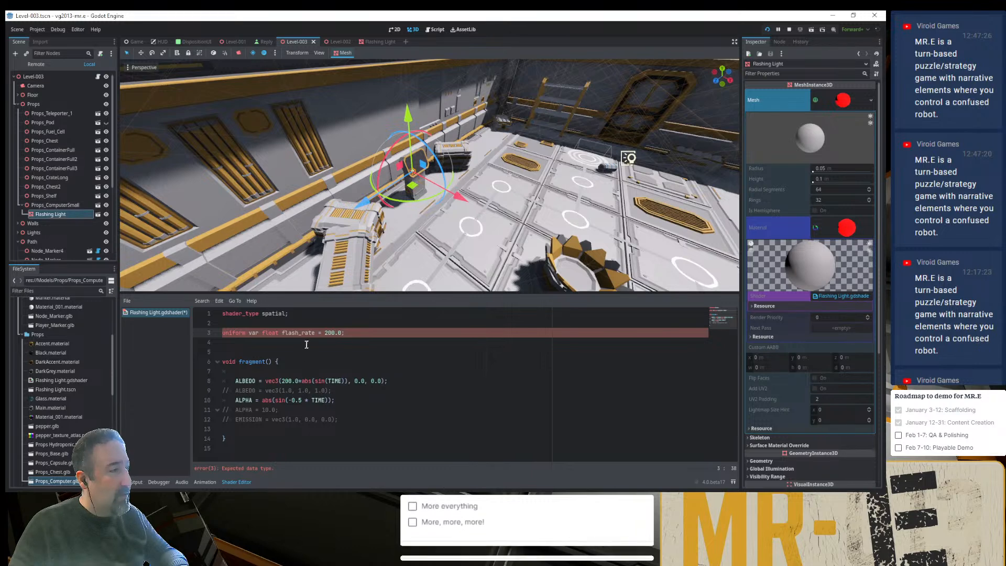
{"action": "key", "text": "Left"}
{"action": "key", "text": "Left"}
{"action": "key", "text": "Left"}
{"action": "key", "text": "Left"}
{"action": "key", "text": "Left"}
{"action": "key", "text": "Left"}
{"action": "key", "text": "Left"}
{"action": "key", "text": "Left"}
{"action": "key", "text": "Left"}
{"action": "key", "text": "Left"}
{"action": "key", "text": "Left"}
{"action": "key", "text": "Left"}
{"action": "key", "text": "Left"}
{"action": "key", "text": "Left"}
{"action": "key", "text": "Left"}
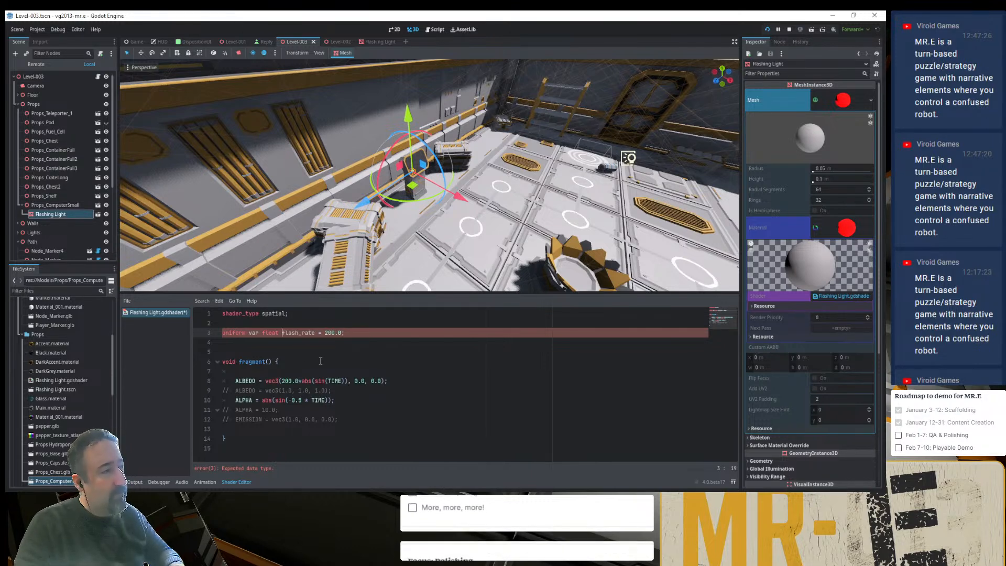
{"action": "key", "text": "shift+Right"}
{"action": "key", "text": "shift+Right"}
{"action": "key", "text": "shift+Right"}
{"action": "key", "text": "shift+Right"}
{"action": "key", "text": "shift+Right"}
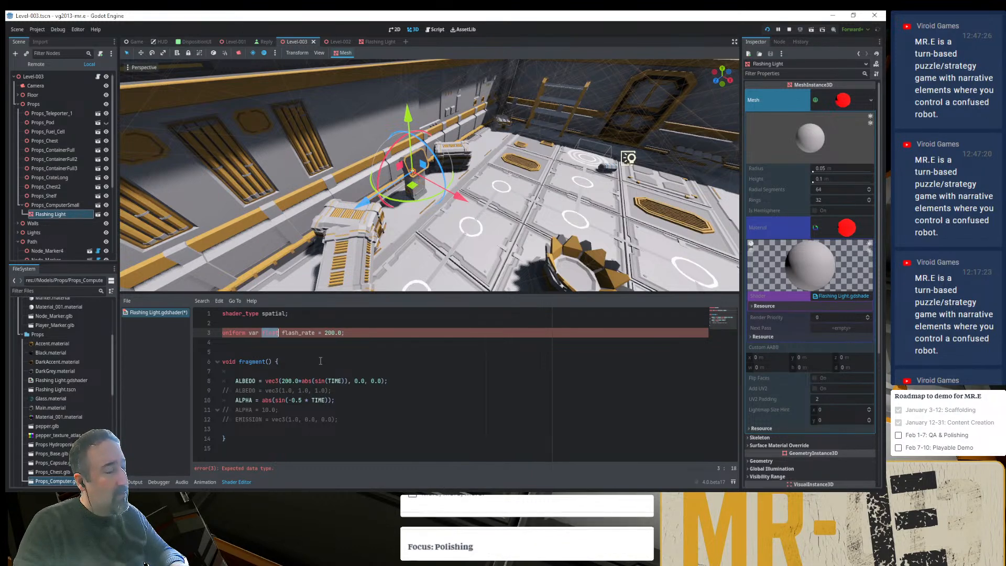
{"action": "key", "text": "ctrl+x"}
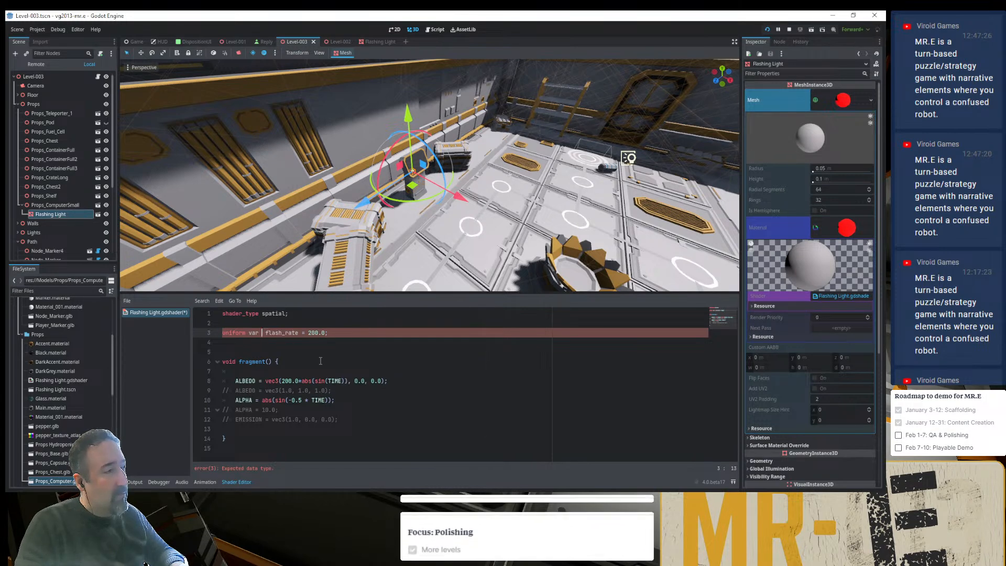
{"action": "key", "text": "Delete"}
{"action": "key", "text": "Right"}
{"action": "key", "text": "Right"}
{"action": "key", "text": "Right"}
{"action": "key", "text": "Right"}
{"action": "key", "text": "Right"}
{"action": "key", "text": "Right"}
{"action": "key", "text": "Right"}
{"action": "key", "text": "Right"}
{"action": "key", "text": "Right"}
{"action": "key", "text": "Right"}
{"action": "type", "text": ":"}
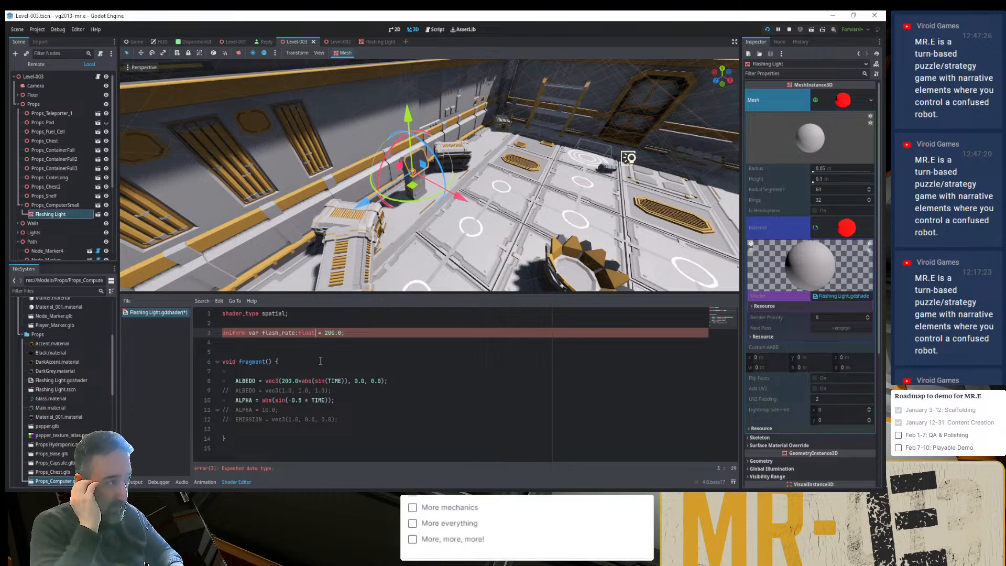
- Move the float type directly after uniform, ahead of var, in the flash_rate declaration
{"action": "key", "text": "BackSpace"}
{"action": "key", "text": "BackSpace"}
{"action": "key", "text": "BackSpace"}
{"action": "key", "text": "BackSpace"}
{"action": "key", "text": "BackSpace"}
{"action": "key", "text": "BackSpace"}
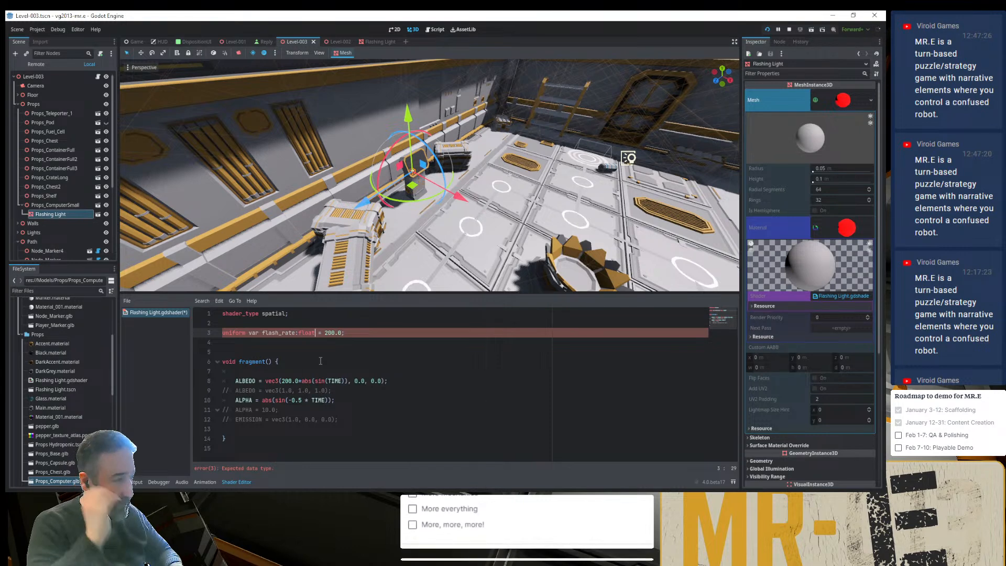
{"action": "key", "text": "ctrl+Left"}
{"action": "key", "text": "ctrl+Left"}
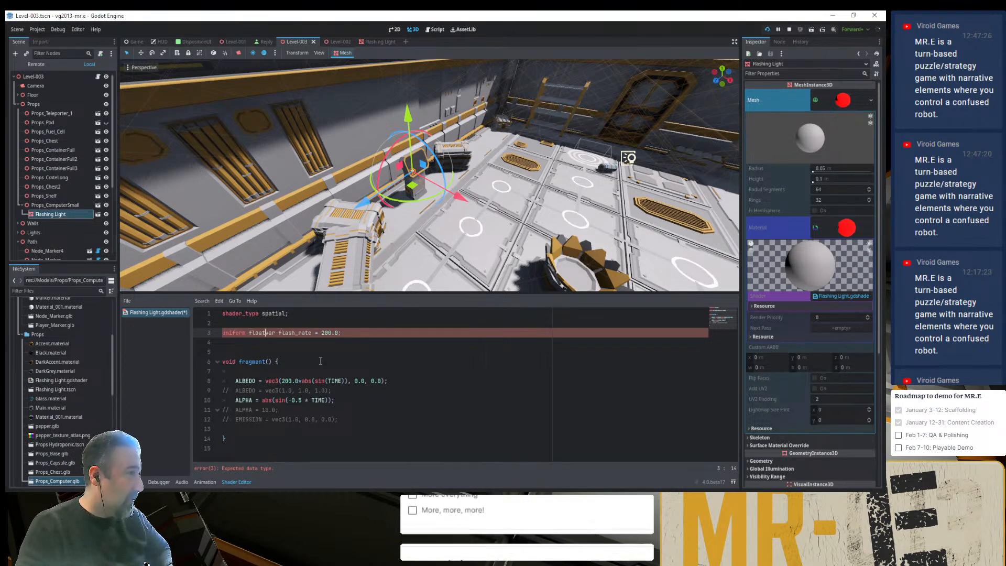
{"action": "type", "text": "float"}
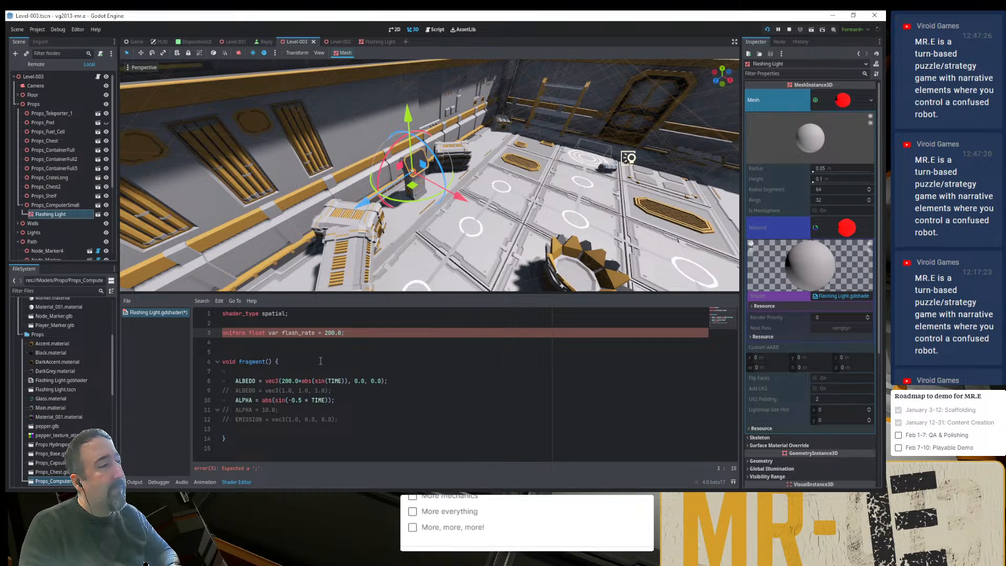
- Switch to the browser, look through the vertex and fragment built-ins in the Godot spatial shader documentation, and return to Godot
{"action": "key", "text": "alt+Tab"}
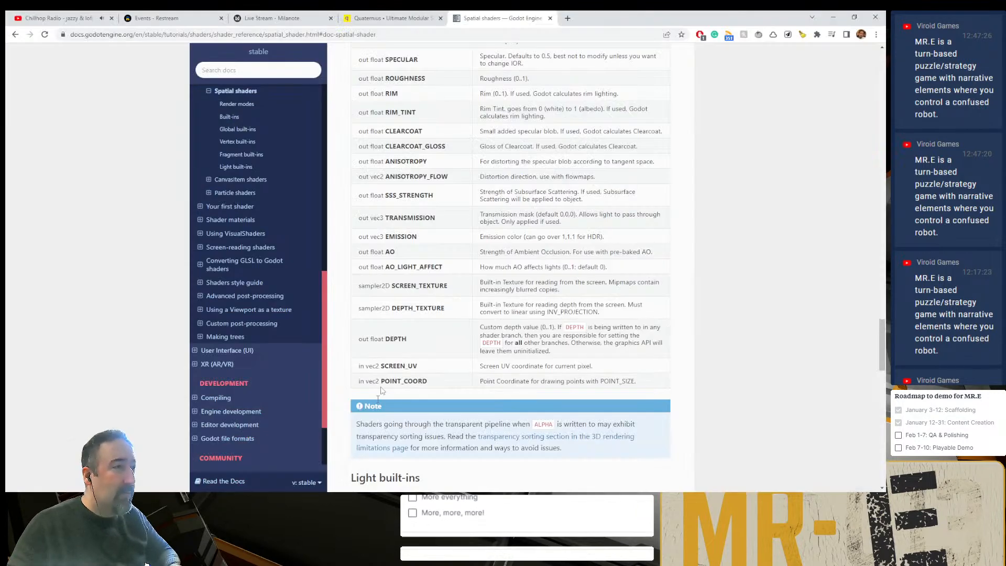
{"action": "scroll", "coordinate": [719, 279], "scroll_direction": "down", "scroll_amount": 1}
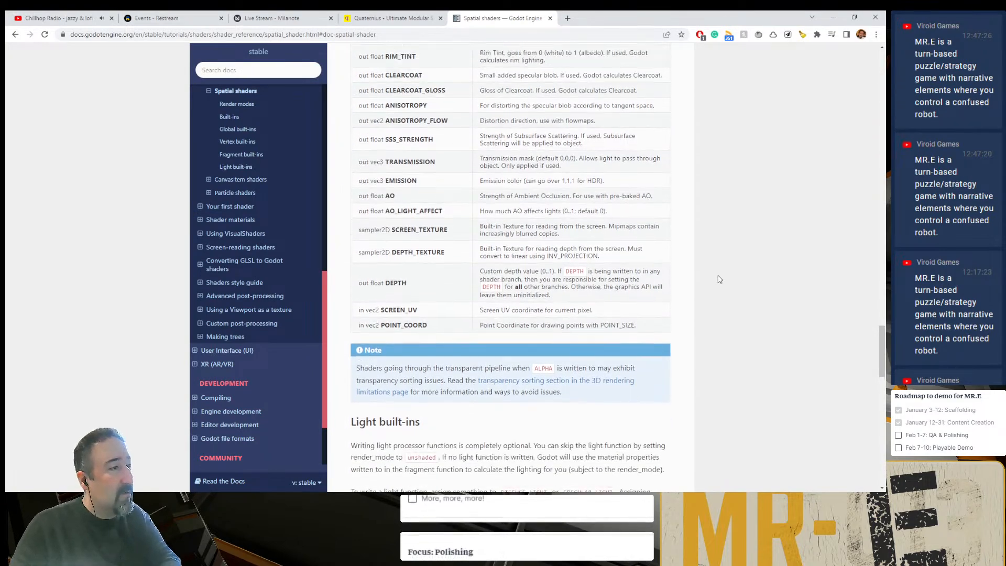
{"action": "scroll", "coordinate": [719, 279], "scroll_direction": "up", "scroll_amount": 20}
{"action": "scroll", "coordinate": [716, 274], "scroll_direction": "down", "scroll_amount": 16}
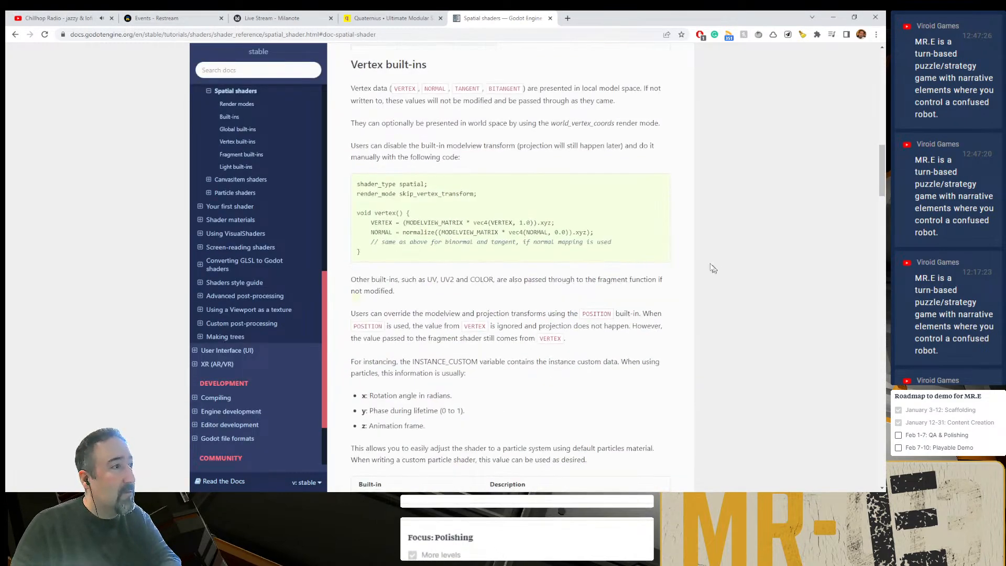
{"action": "scroll", "coordinate": [429, 265], "scroll_direction": "down", "scroll_amount": 14}
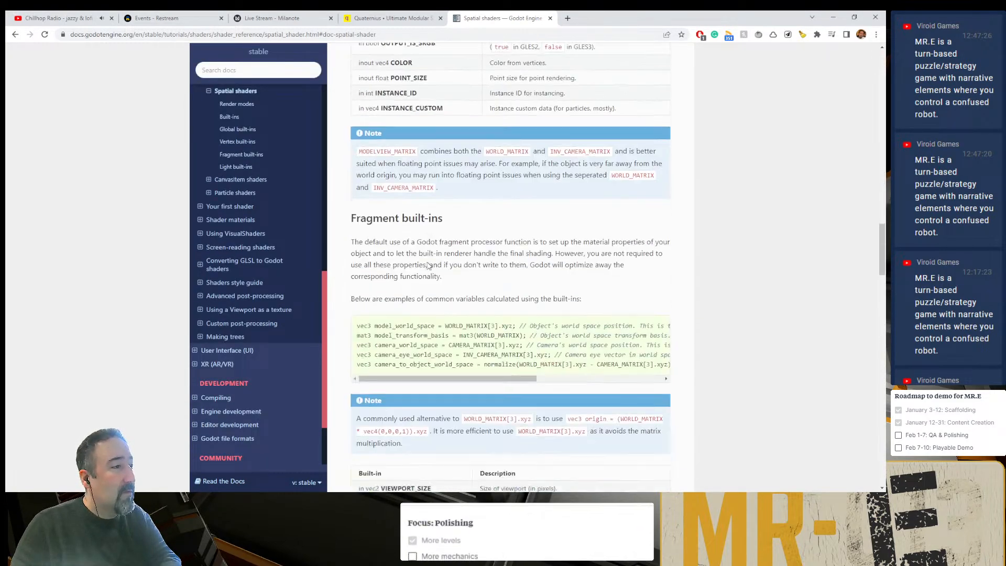
{"action": "scroll", "coordinate": [429, 266], "scroll_direction": "down", "scroll_amount": 4}
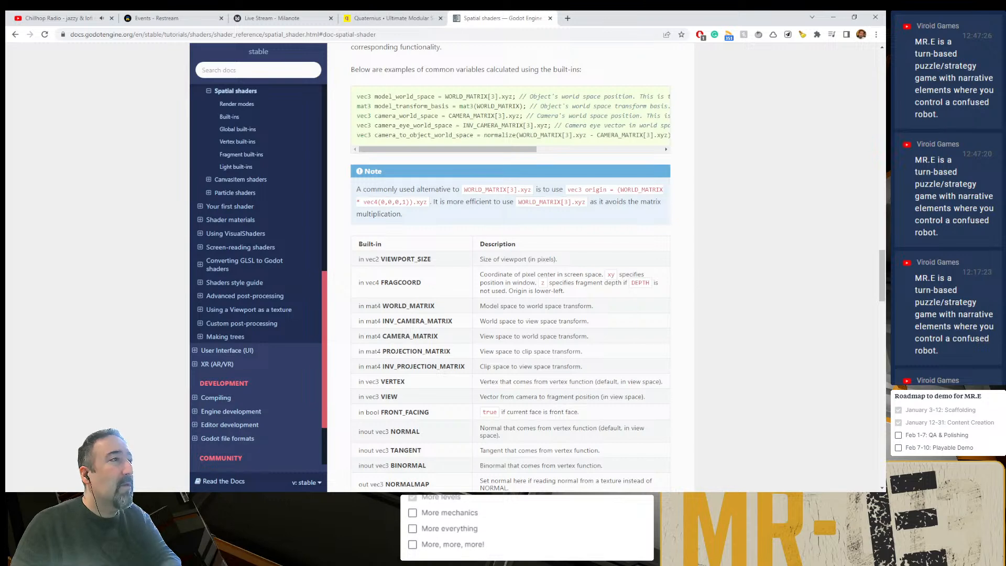
{"action": "key", "text": "alt+Tab"}
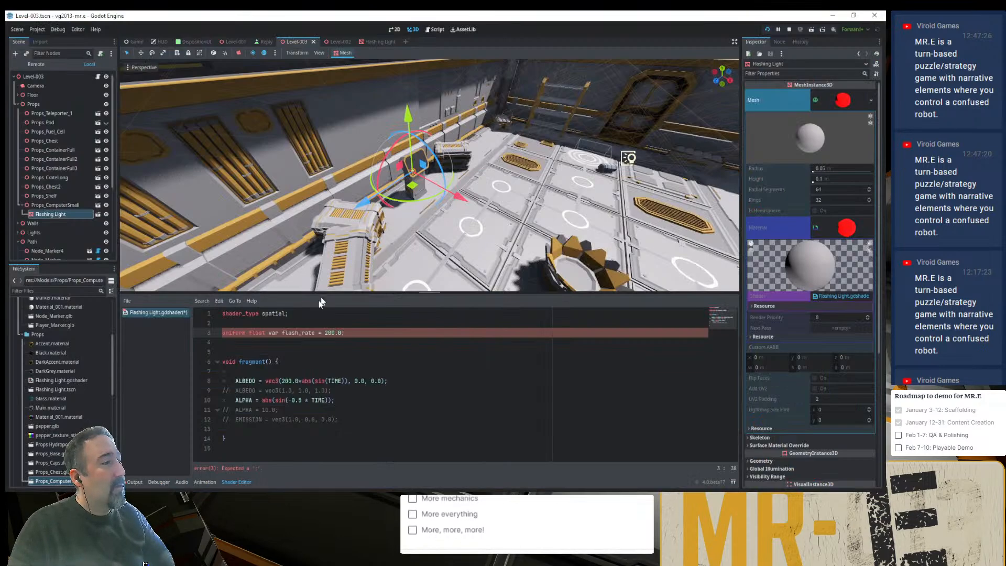
- Remove var so the declaration reads "uniform float flash_rate = 200.0;" and expand the material's Shader Parameters
{"action": "double_click", "coordinate": [272, 337]}
{"action": "key", "text": "BackSpace"}
{"action": "key", "text": "BackSpace"}
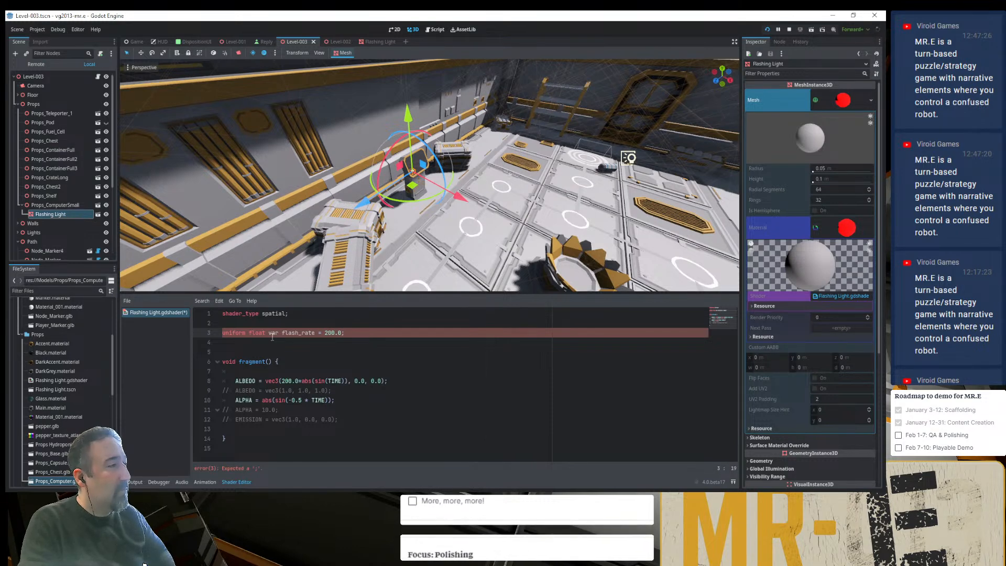
{"action": "key", "text": "alt+Tab"}
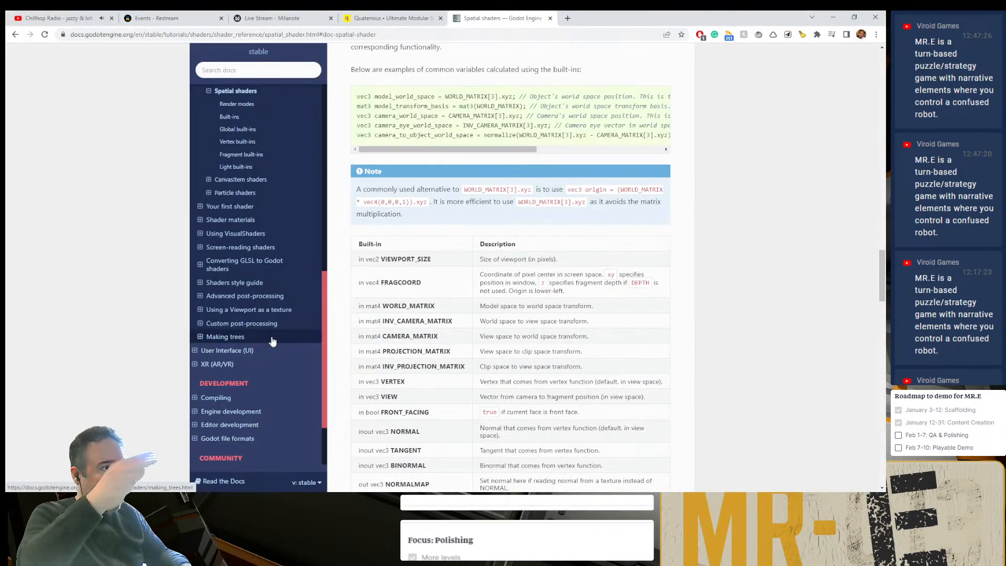
{"action": "key", "text": "alt+Tab"}
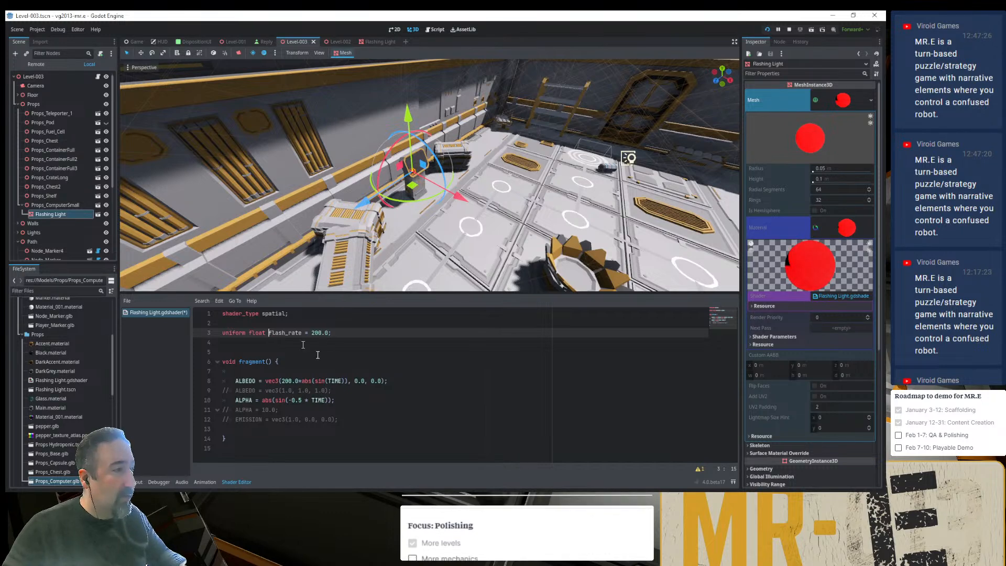
{"action": "left_click", "coordinate": [829, 339]}
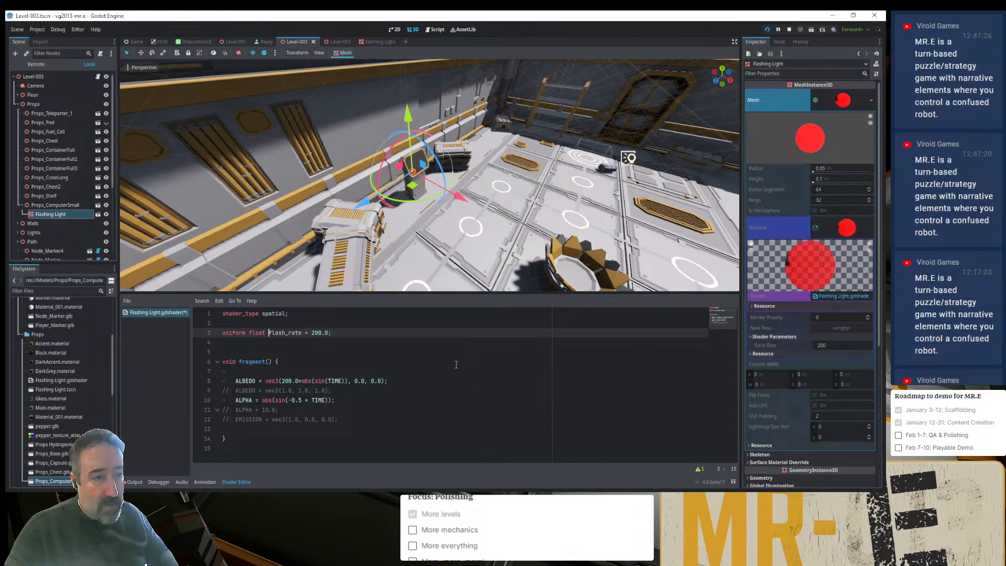
- Multiply the sine term of the ALPHA line by flash_rate inside abs()
{"action": "left_click", "coordinate": [276, 401]}
{"action": "type", "text": "f"}
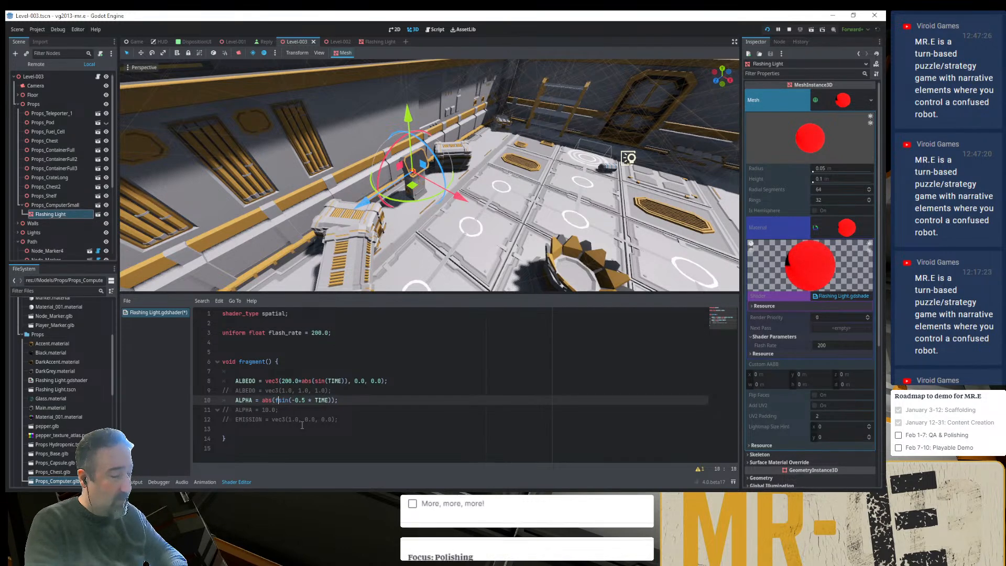
{"action": "type", "text": "lash_rate *"}
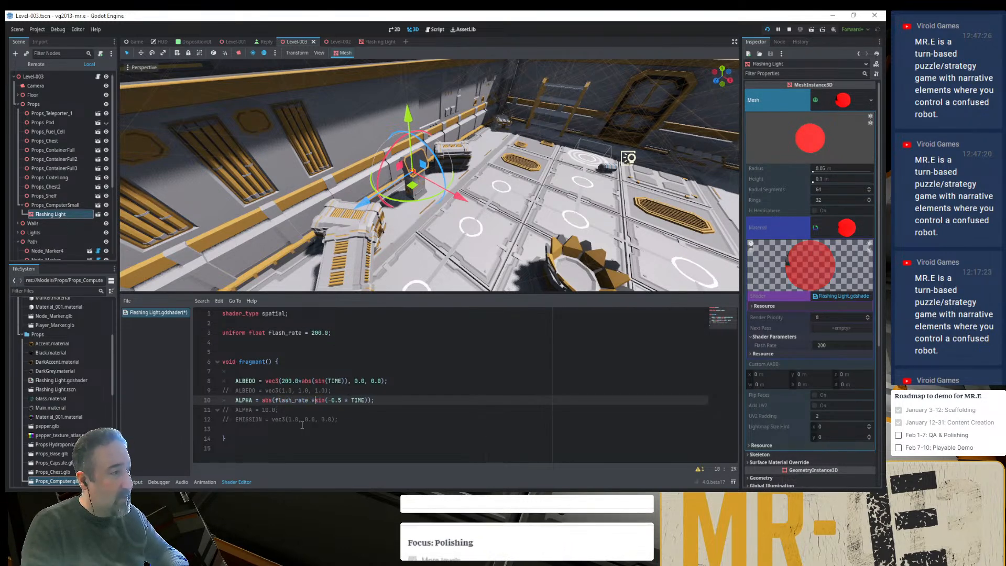
- Remove the -0.5 factor from the ALPHA line so its sine takes TIME alone
{"action": "key", "text": "Right"}
{"action": "key", "text": "Right"}
{"action": "key", "text": "Right"}
{"action": "key", "text": "Right"}
{"action": "key", "text": "ctrl+shift+Right"}
{"action": "key", "text": "ctrl+shift+Right"}
{"action": "key", "text": "ctrl+shift+Right"}
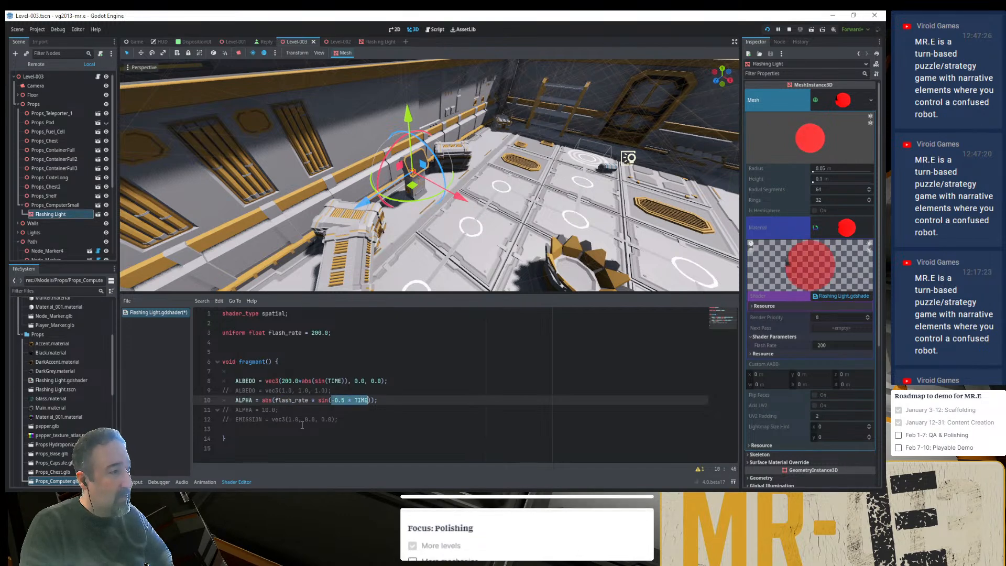
{"action": "key", "text": "ctrl+shift+Left"}
- Replace the 200.0 multiplier in the ALBEDO line with flash_rate, spacing the multiplication sign before abs(sin(TIME))
{"action": "key", "text": "Up"}
{"action": "key", "text": "Up"}
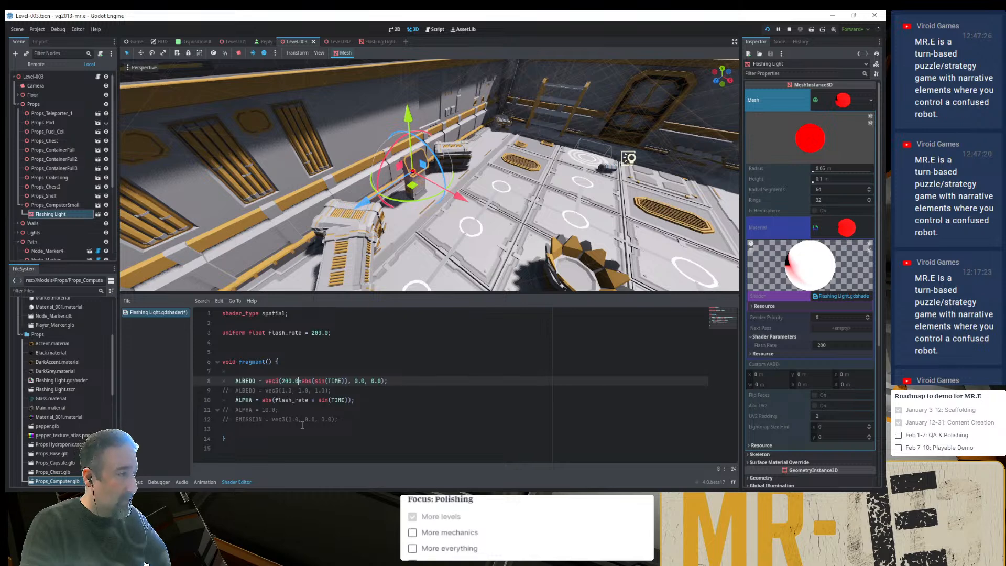
{"action": "type", "text": "flash_rate"}
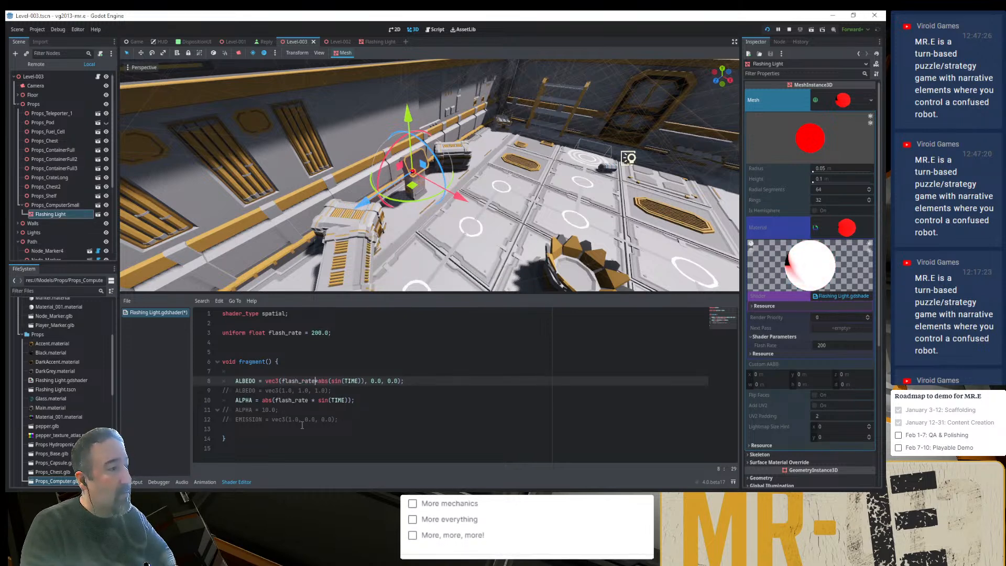
{"action": "type", "text": " *"}
{"action": "key", "text": "ctrl+s"}
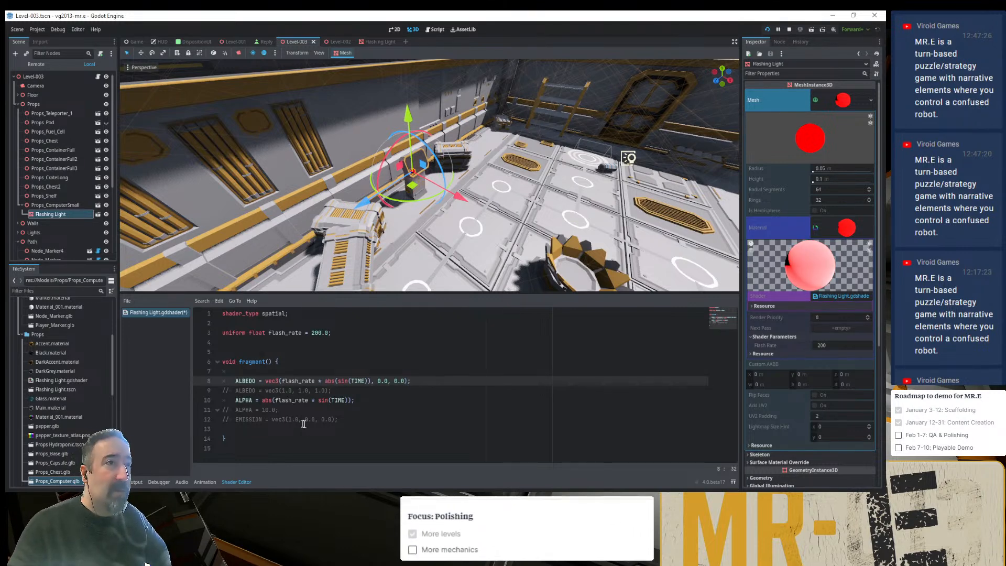
- Save the shader and switch to the running game to check the flashing light in the room
{"action": "key", "text": "ctrl+s"}
{"action": "key", "text": "alt+Tab"}
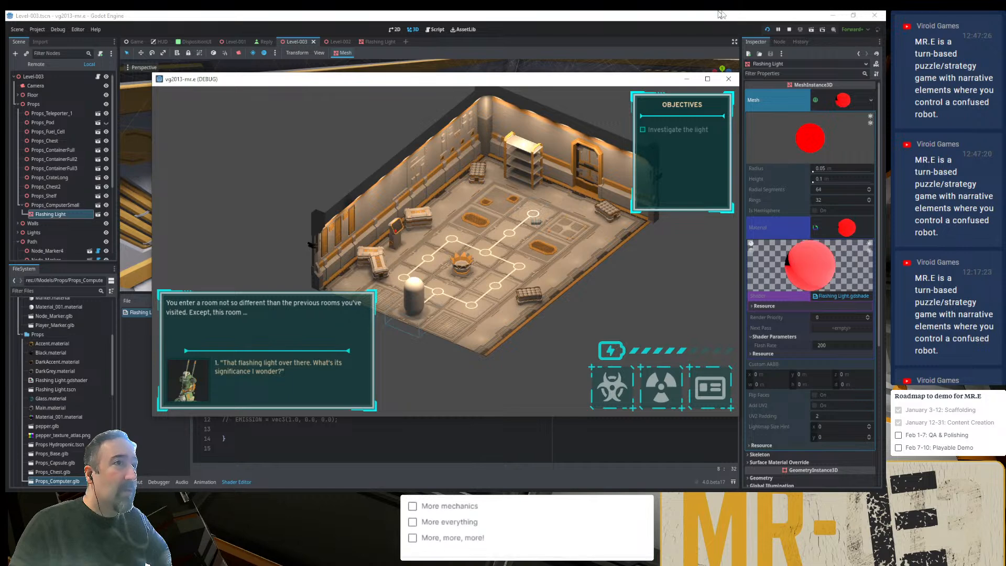
- Restart the game, continue into the saved room to check the flashing light, and minimise the game window
{"action": "left_click", "coordinate": [767, 30]}
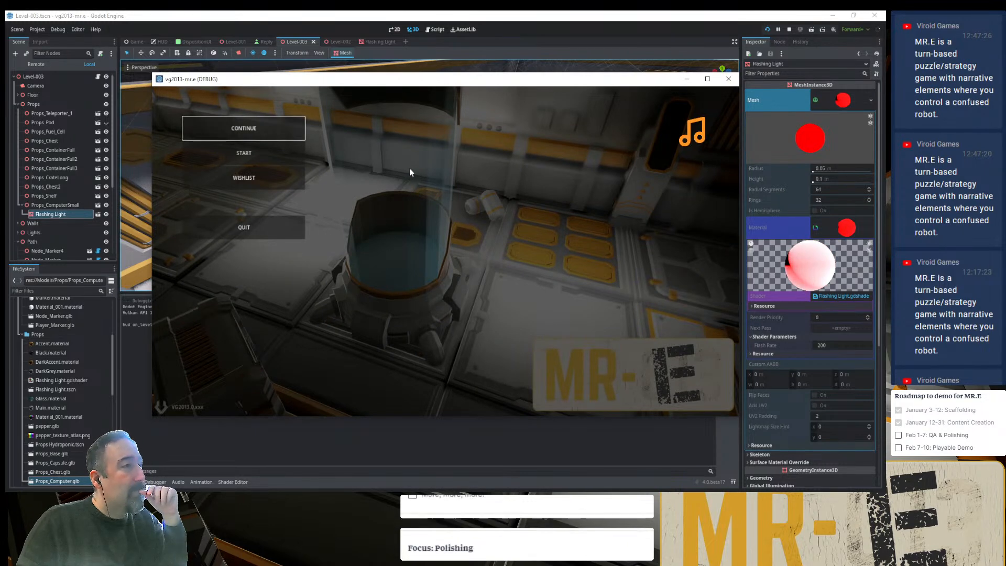
{"action": "key", "text": "Return"}
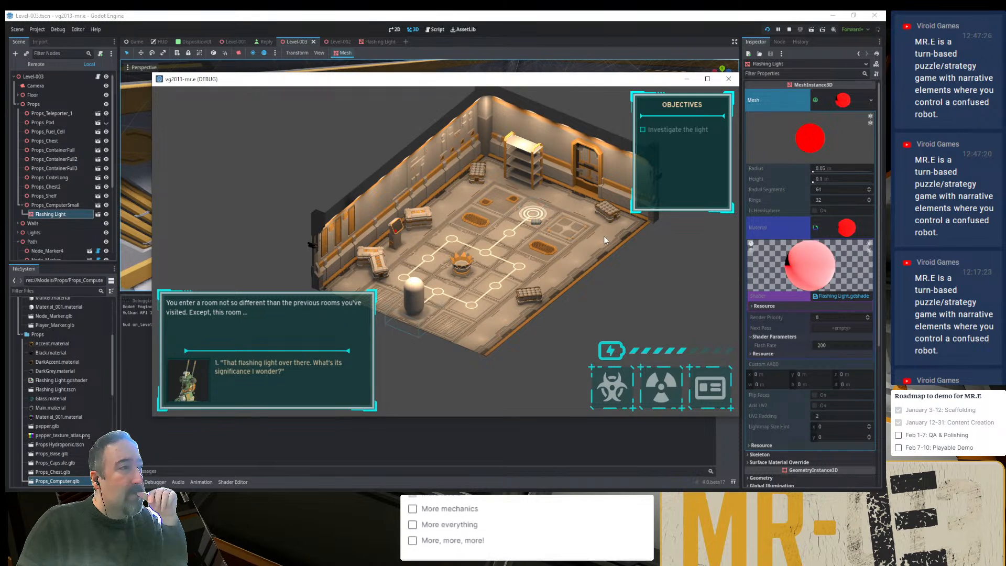
{"action": "left_click", "coordinate": [686, 80]}
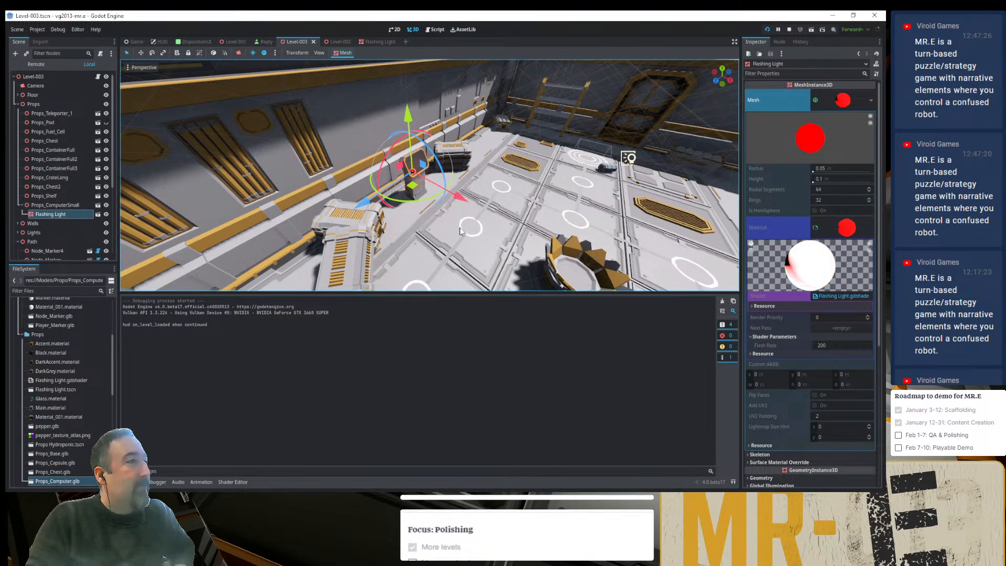
- Move the flash_rate multiplier outside abs() in the shader's ALPHA line so it reads flash_rate * abs(sin(TIME))
{"action": "left_click", "coordinate": [234, 480]}
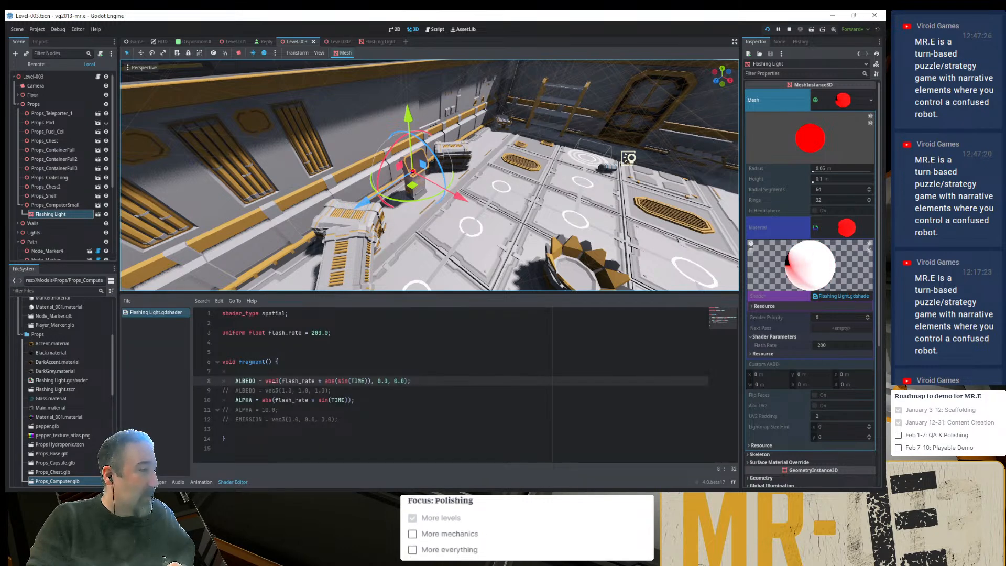
{"action": "left_click_drag", "start_coordinate": [282, 381], "coordinate": [321, 382]}
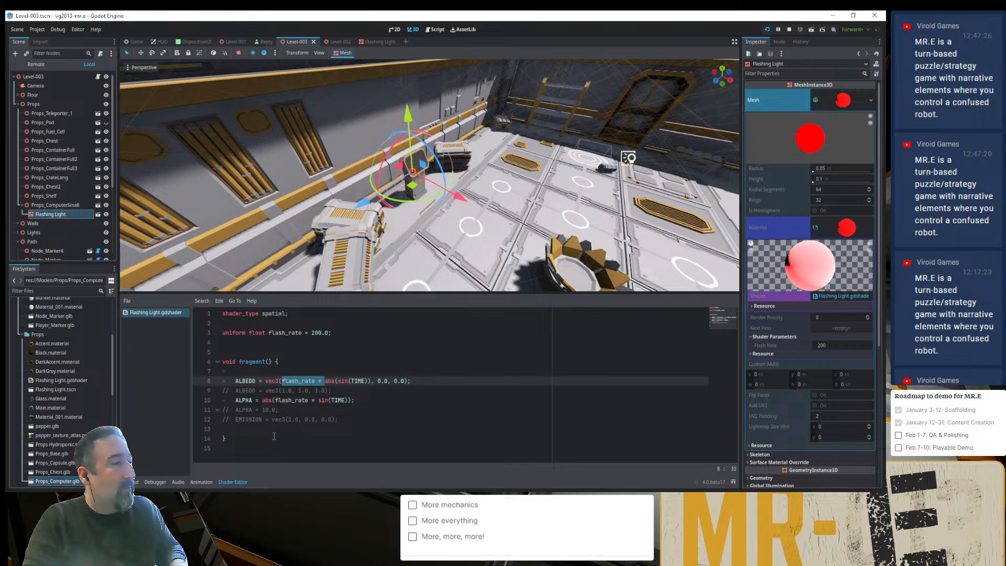
{"action": "left_click_drag", "start_coordinate": [318, 401], "coordinate": [262, 400]}
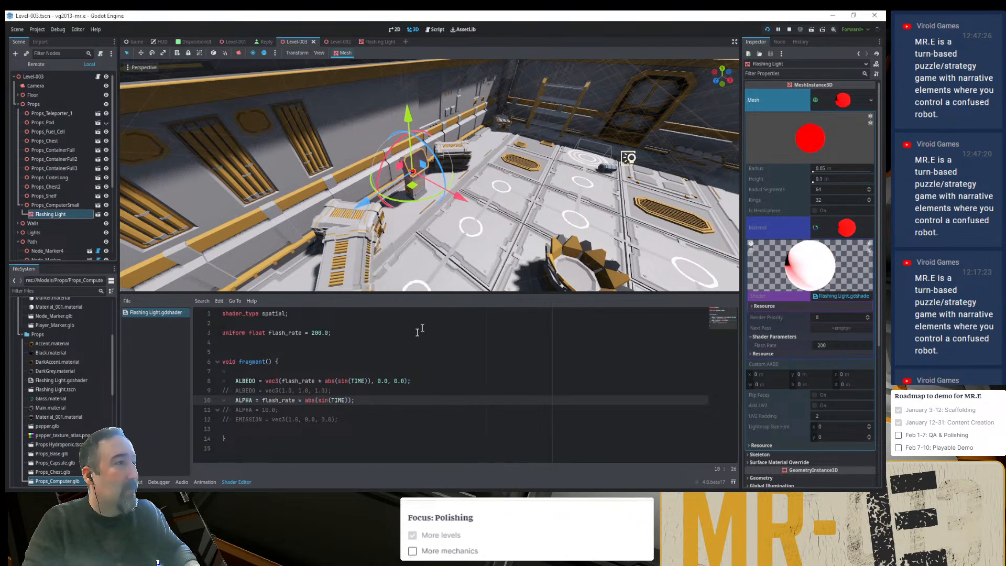
{"action": "scroll", "coordinate": [408, 220], "scroll_direction": "up", "scroll_amount": 20}
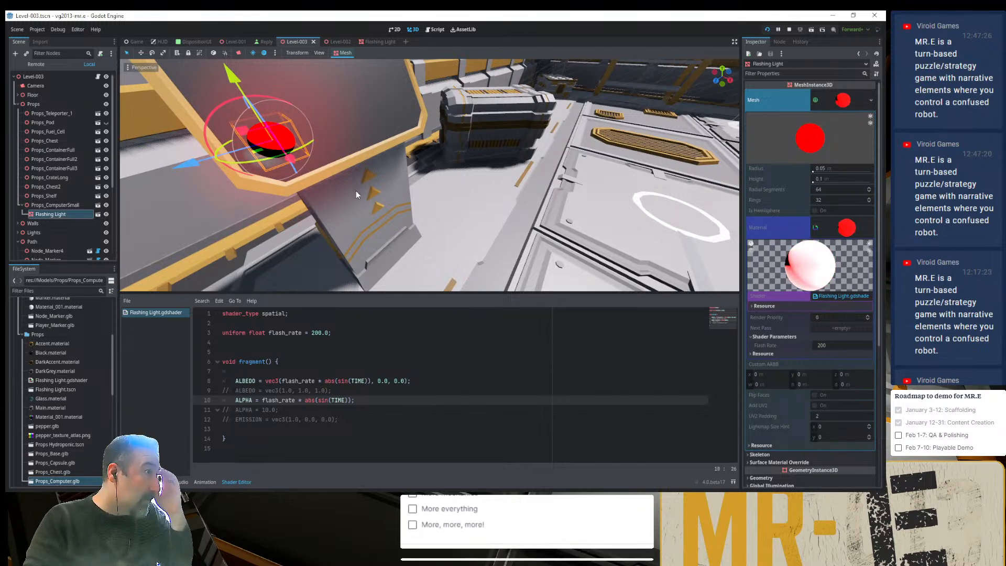
- Open the Flashing Light scene and comment out the shader's flash_rate-based ALPHA line
{"action": "left_click", "coordinate": [375, 41]}
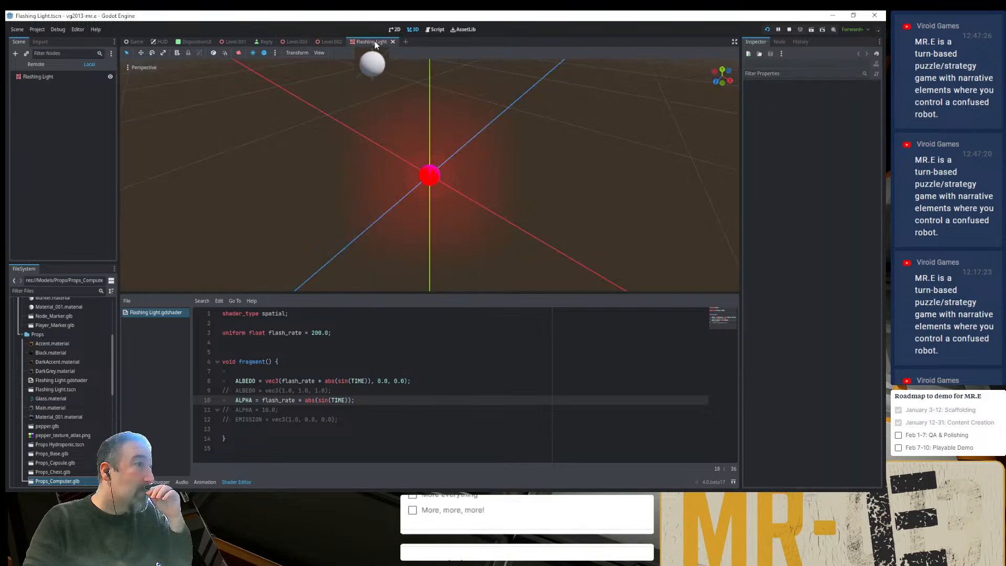
{"action": "scroll", "coordinate": [477, 202], "scroll_direction": "up", "scroll_amount": 5}
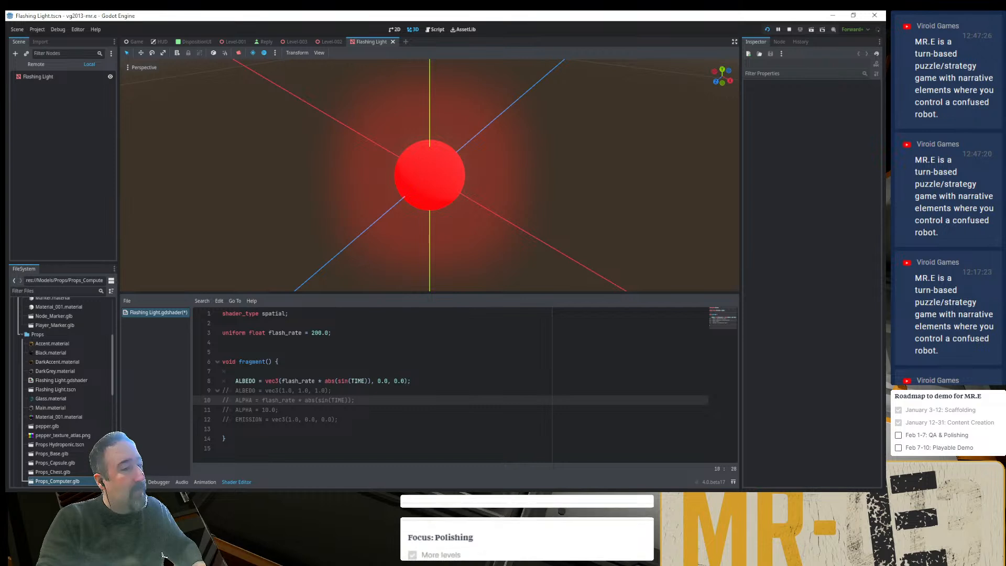
{"action": "left_click", "coordinate": [419, 379]}
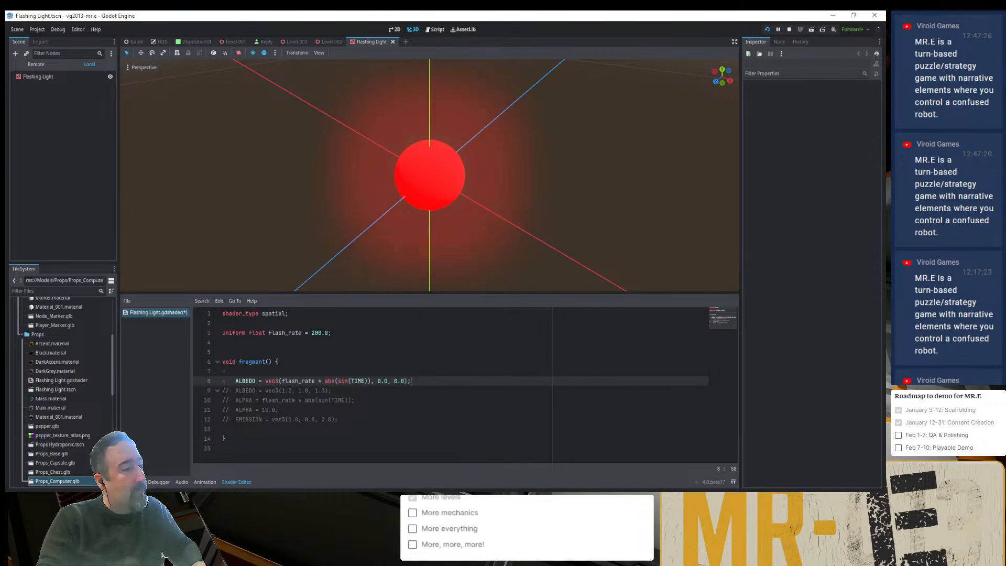
- Switch to the Chrome browser and search Google for "godot flickering light shader" in a new tab
{"action": "key", "text": "alt+Tab"}
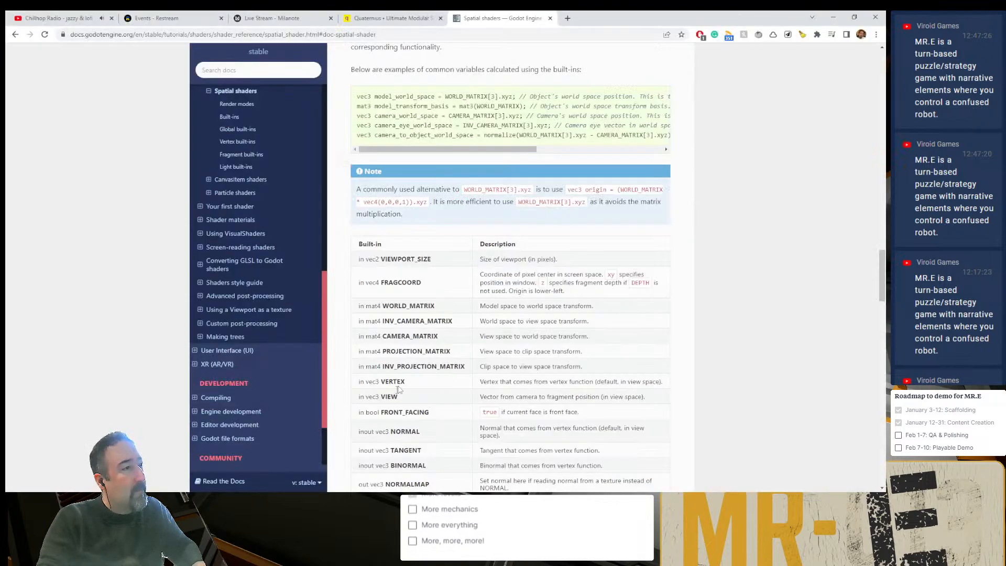
{"action": "left_click", "coordinate": [567, 19]}
{"action": "type", "text": "g"}
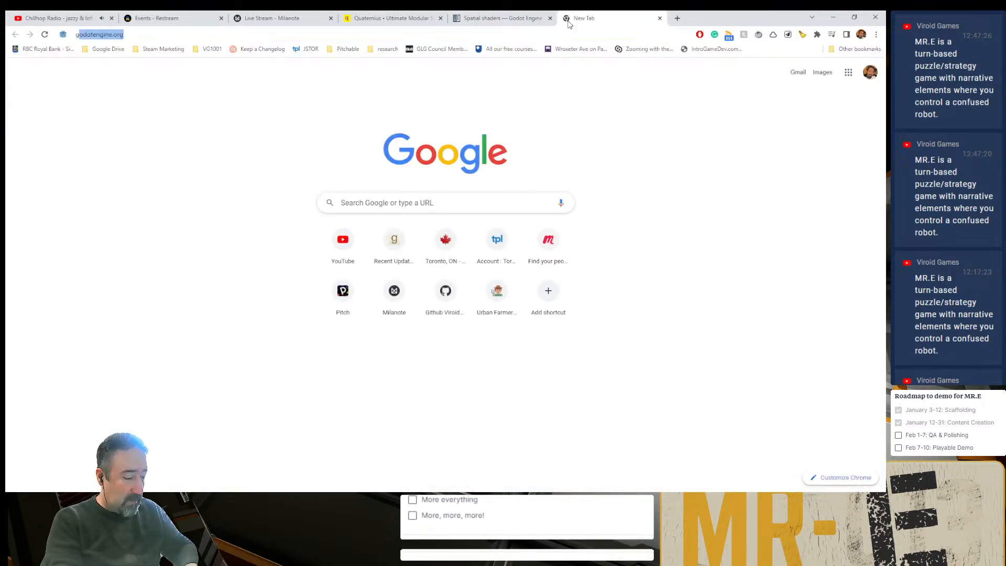
{"action": "type", "text": "odot flashi"}
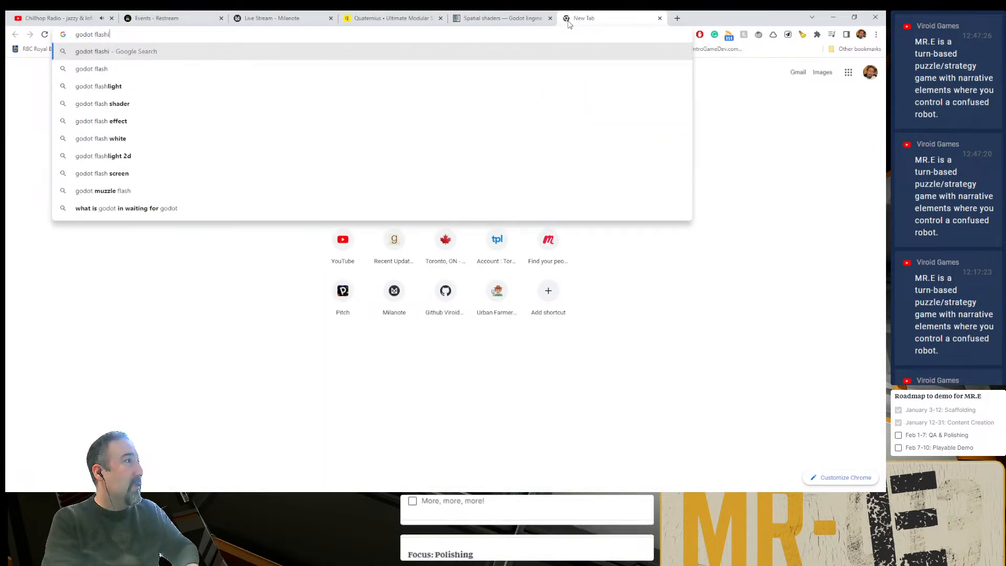
{"action": "type", "text": "ng li"}
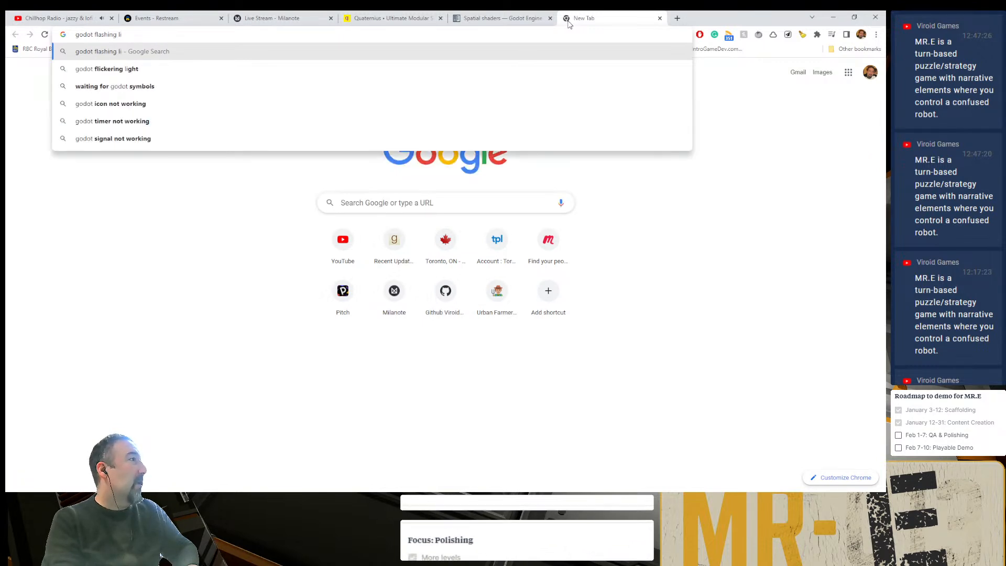
{"action": "key", "text": "Down"}
{"action": "type", "text": "s"}
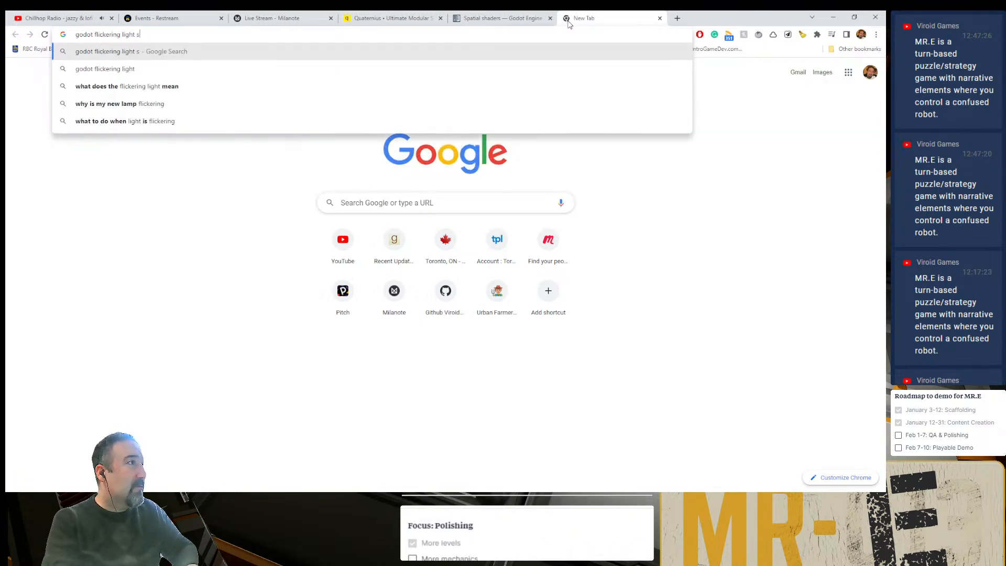
{"action": "type", "text": "hader"}
{"action": "key", "text": "Return"}
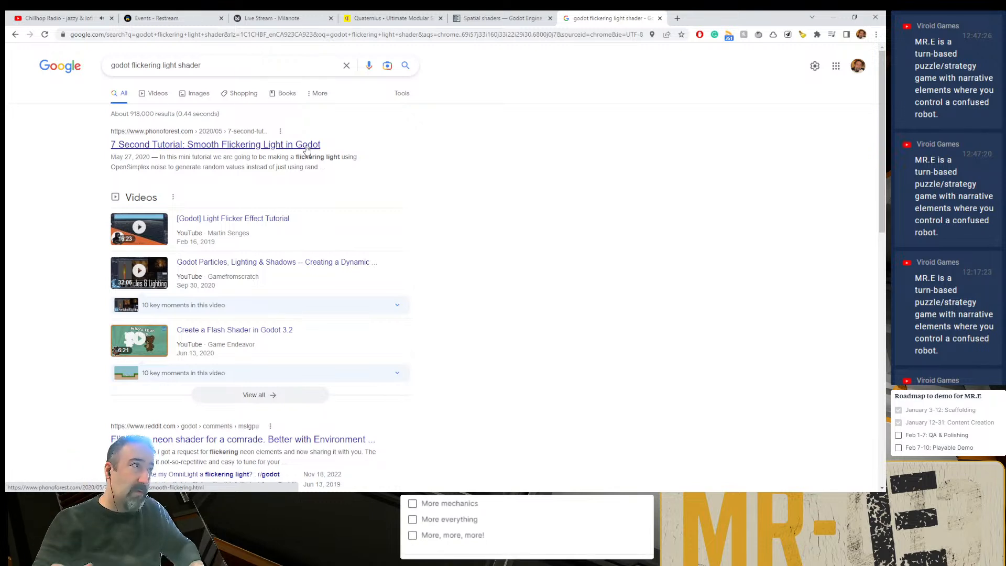
- Open GitHub in a new tab and go to the Chapter 10/Finish folder of PacktPublishing's Game-Development-with-Blender-and-Godot repository
{"action": "key", "text": "ctrl+t"}
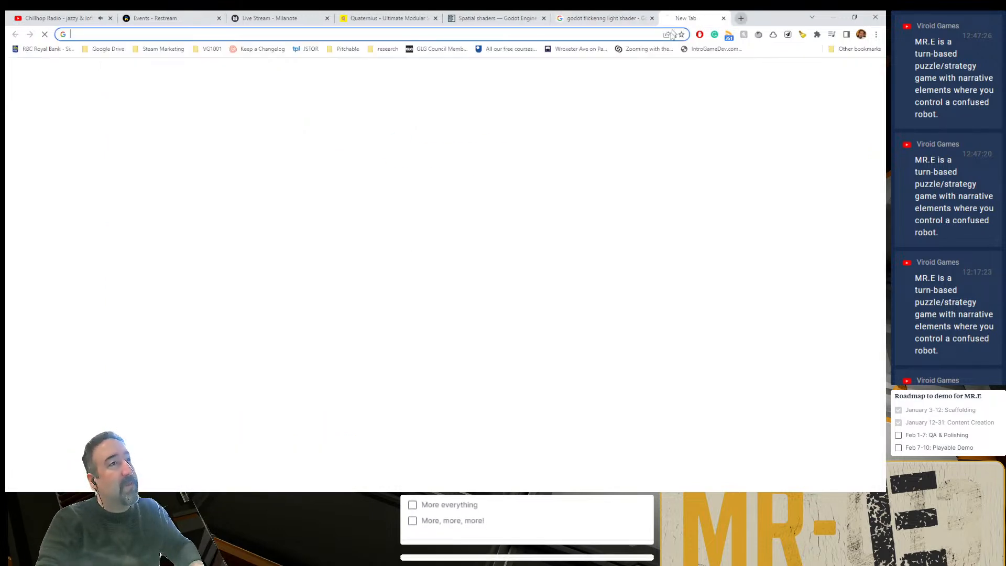
{"action": "left_click", "coordinate": [439, 311]}
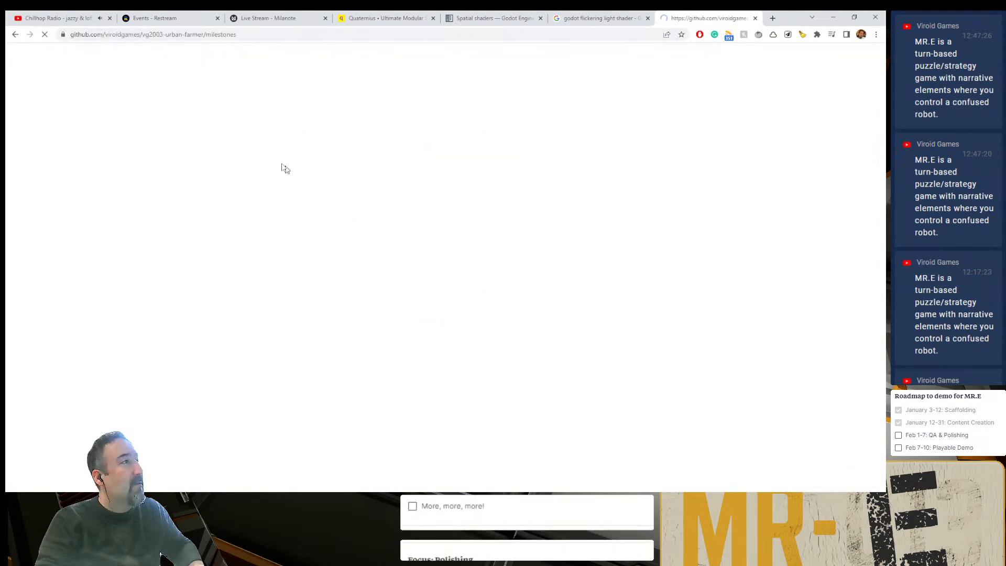
{"action": "left_click", "coordinate": [27, 57]}
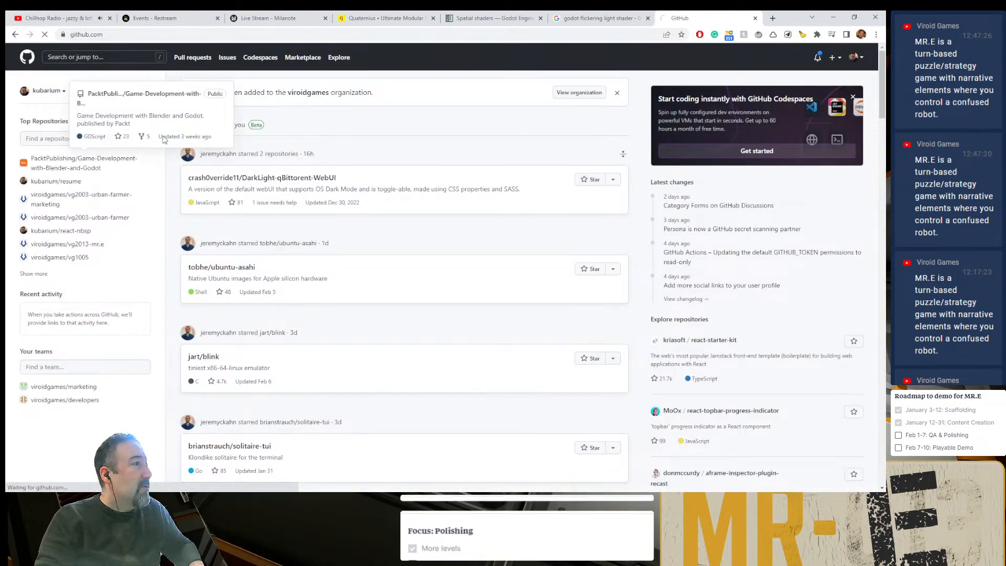
{"action": "left_click", "coordinate": [86, 158]}
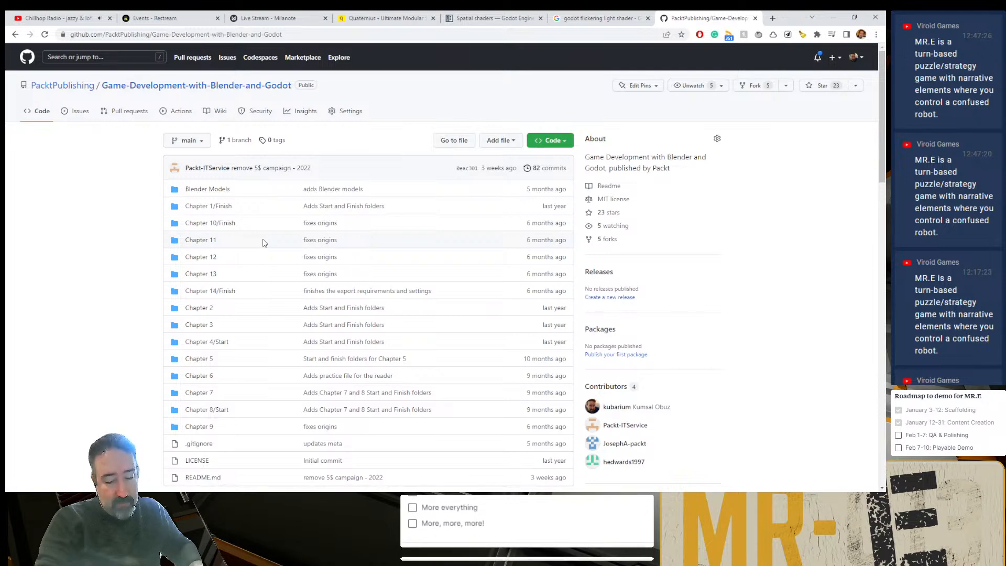
{"action": "left_click", "coordinate": [233, 224]}
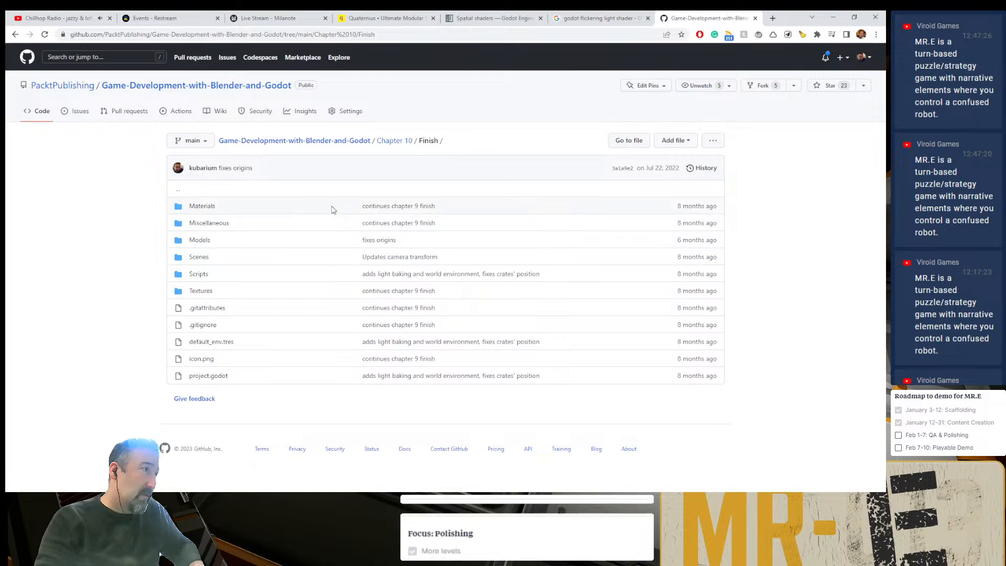
- Look through the table of contents in the book's Amazon sample, reached from its repository page, and close the Amazon page
{"action": "middle_click", "coordinate": [330, 146]}
{"action": "key", "text": "ctrl+Tab"}
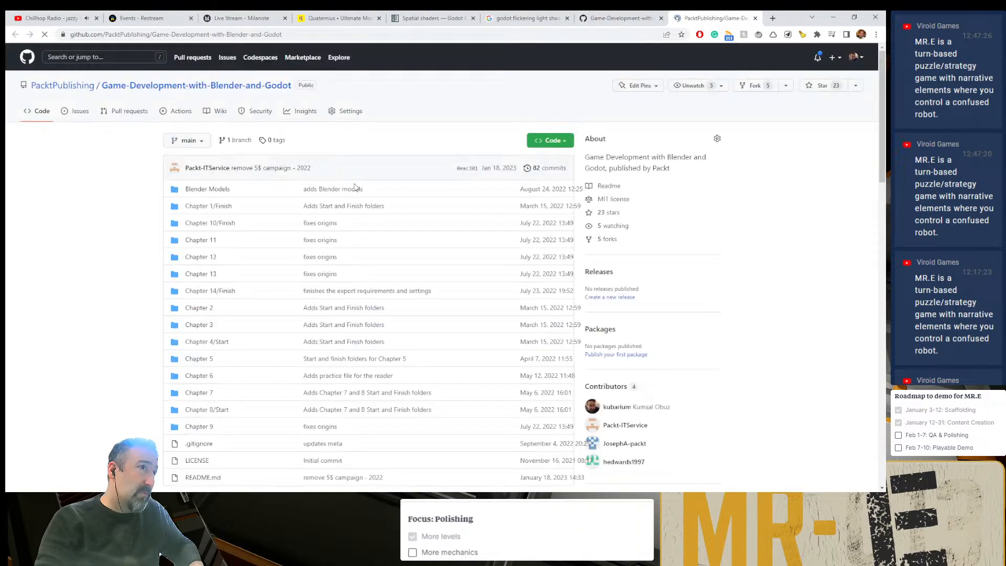
{"action": "scroll", "coordinate": [394, 352], "scroll_direction": "down", "scroll_amount": 8}
{"action": "scroll", "coordinate": [369, 330], "scroll_direction": "down", "scroll_amount": 6}
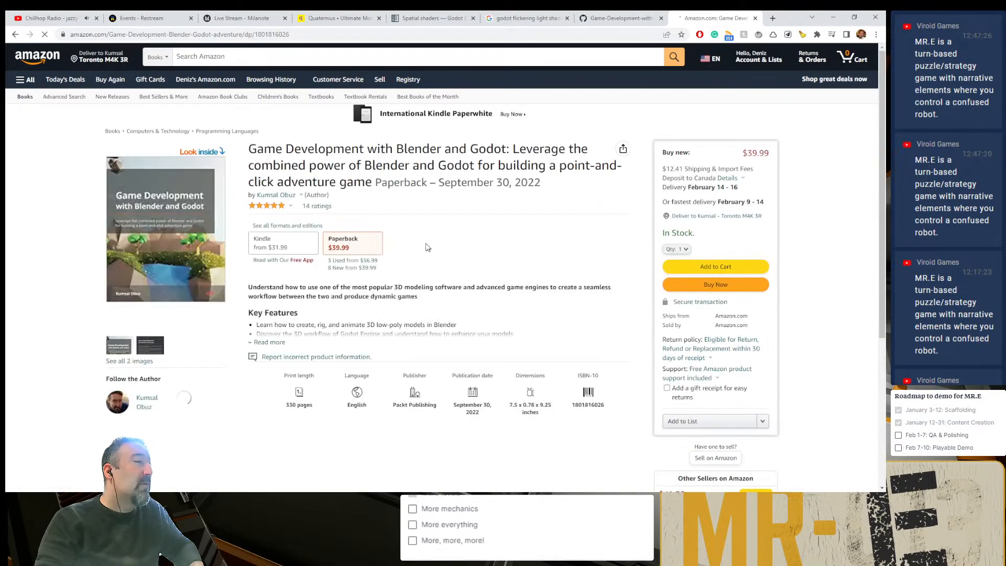
{"action": "left_click", "coordinate": [214, 208]}
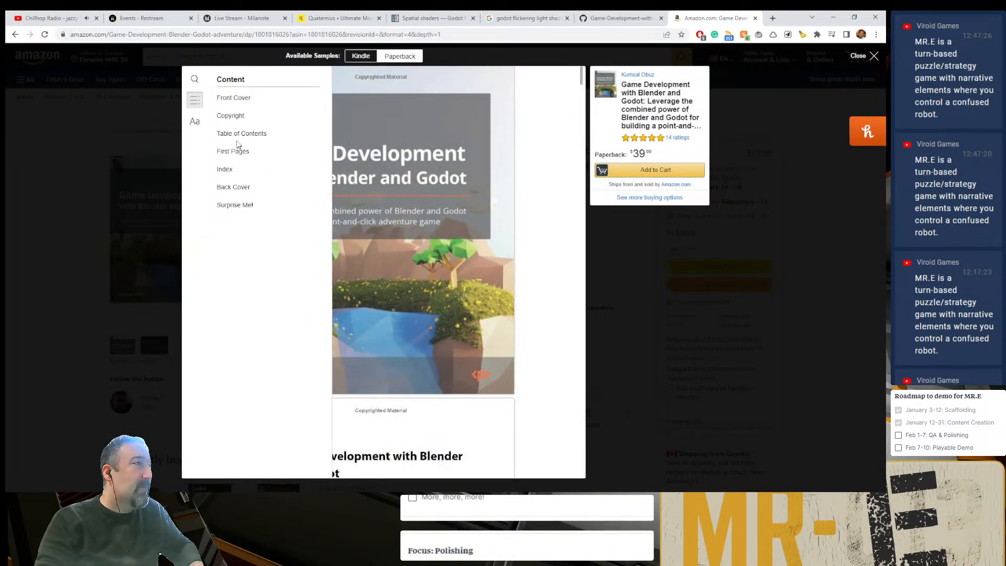
{"action": "left_click", "coordinate": [231, 134]}
{"action": "scroll", "coordinate": [318, 314], "scroll_direction": "down", "scroll_amount": 15}
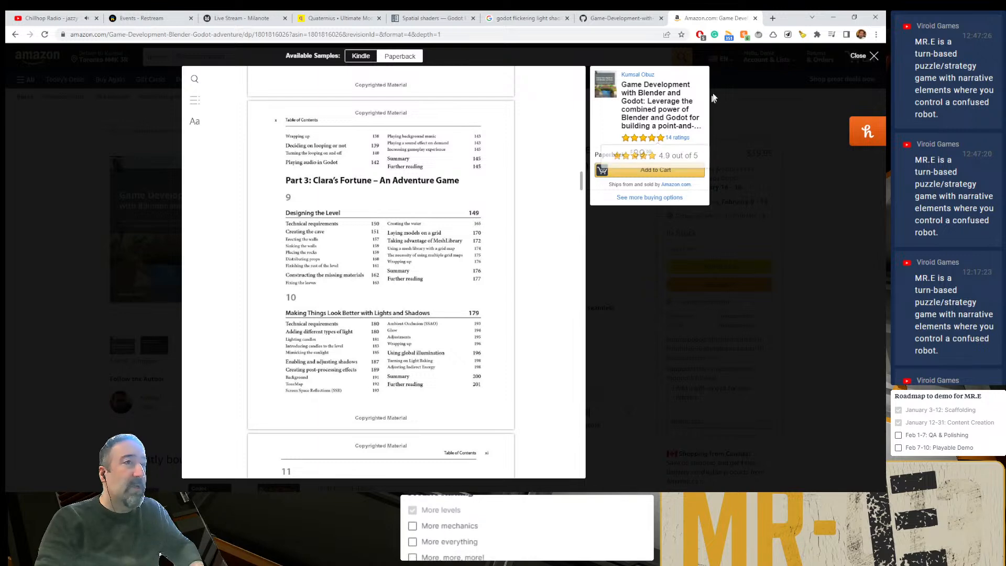
{"action": "left_click", "coordinate": [647, 16]}
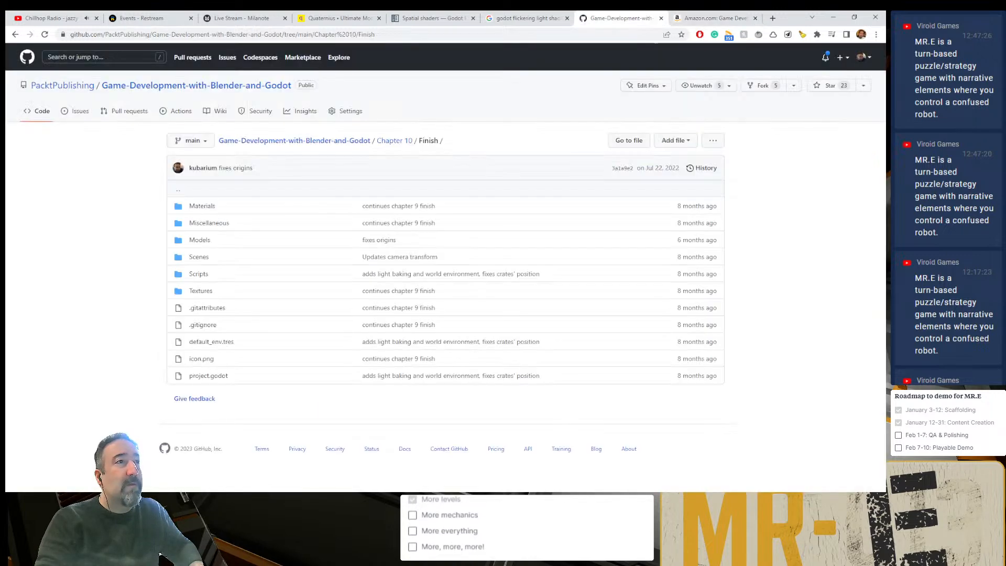
{"action": "left_click", "coordinate": [754, 17]}
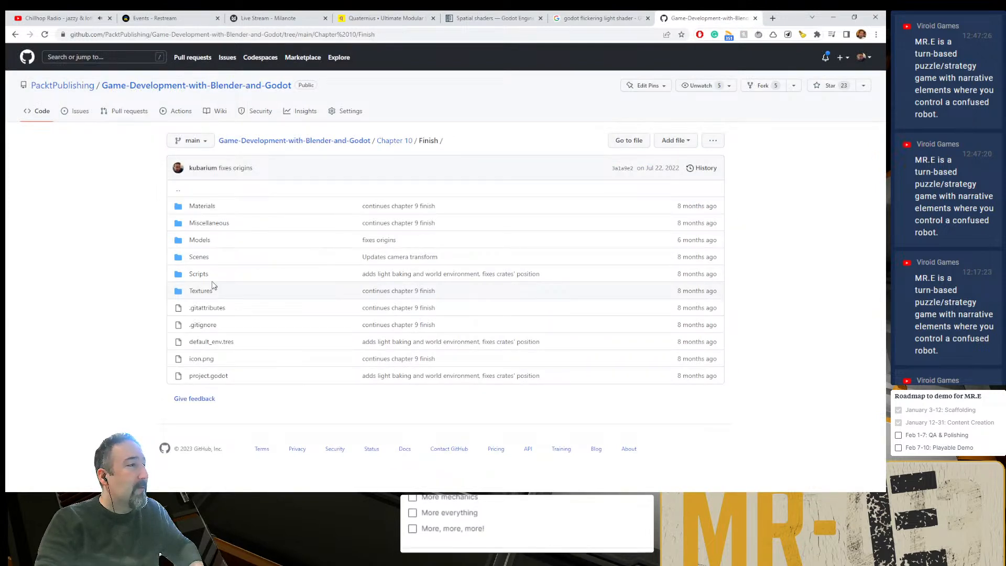
- Look in the Chapter 10 Scenes folder, return to Finish, and open the Sconce folder under Models
{"action": "left_click", "coordinate": [198, 257]}
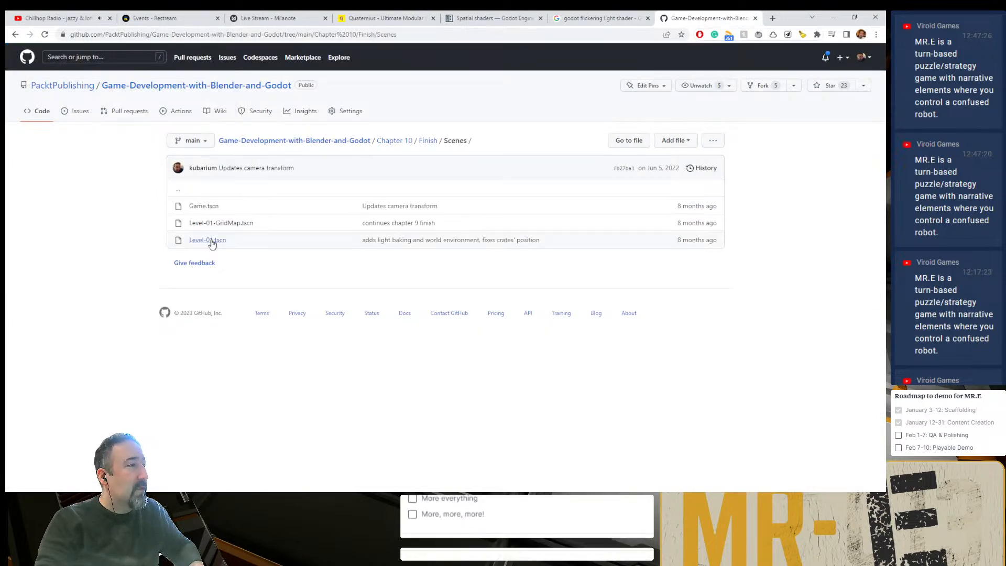
{"action": "key", "text": "alt+Left"}
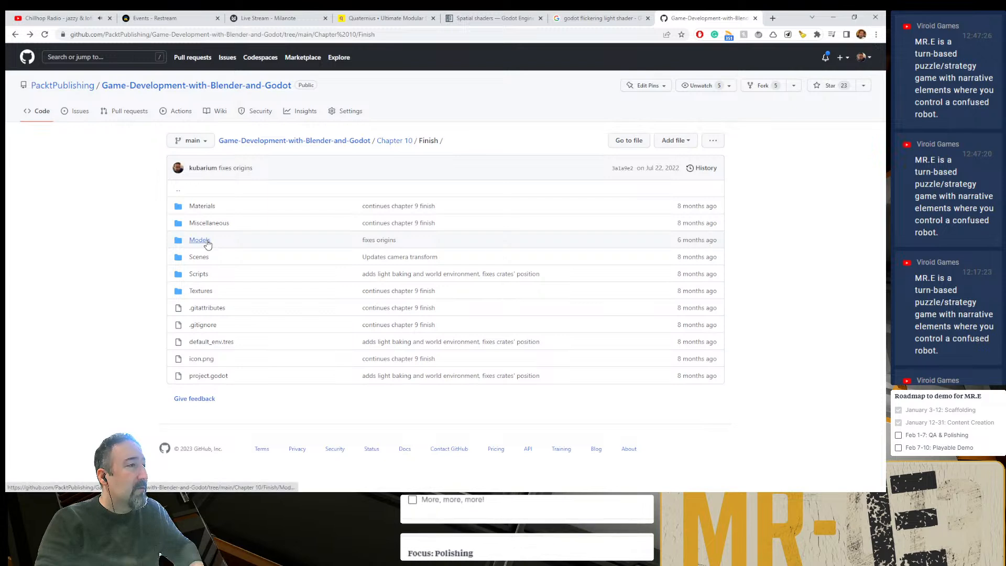
{"action": "left_click", "coordinate": [199, 240]}
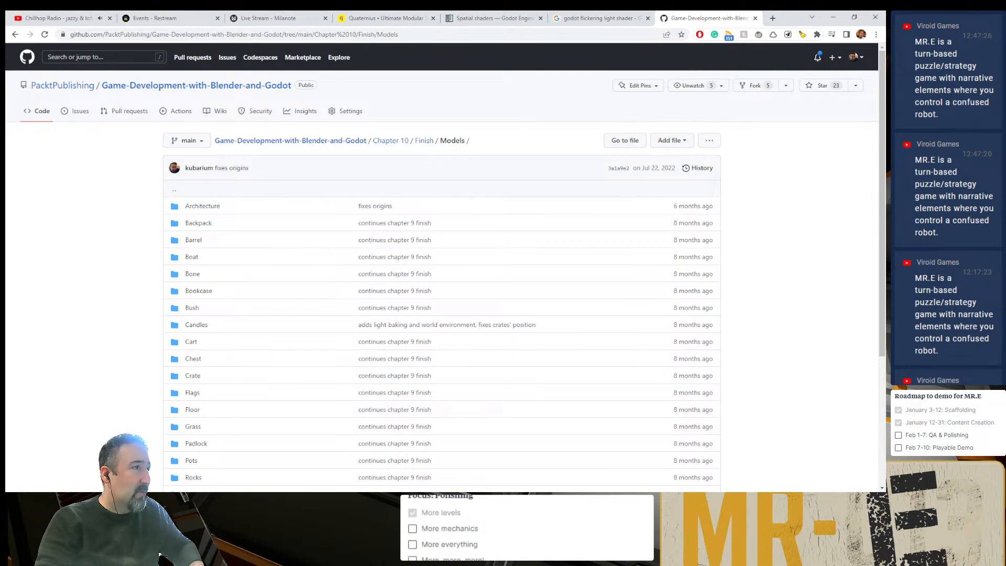
{"action": "scroll", "coordinate": [243, 376], "scroll_direction": "down", "scroll_amount": 3}
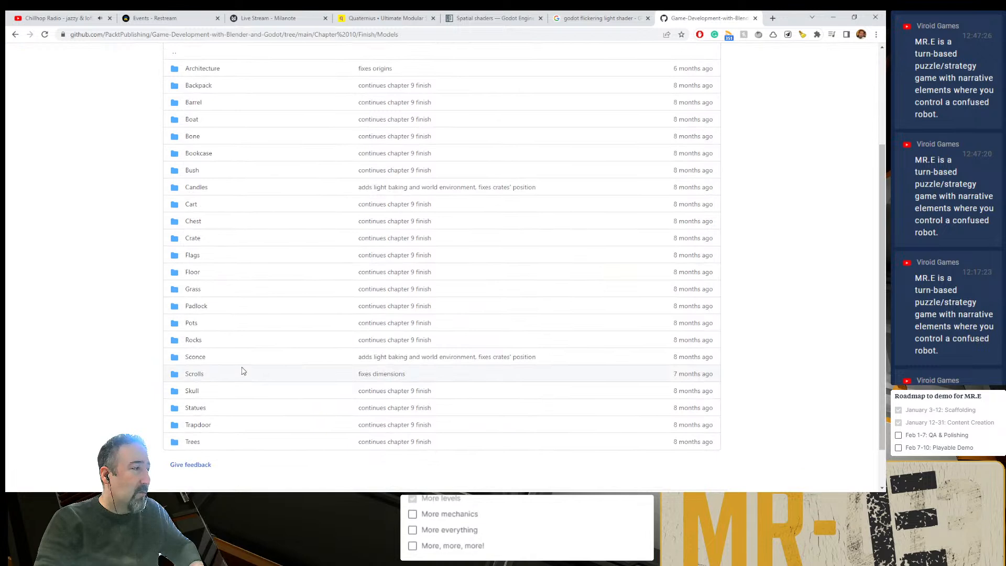
{"action": "left_click", "coordinate": [196, 357]}
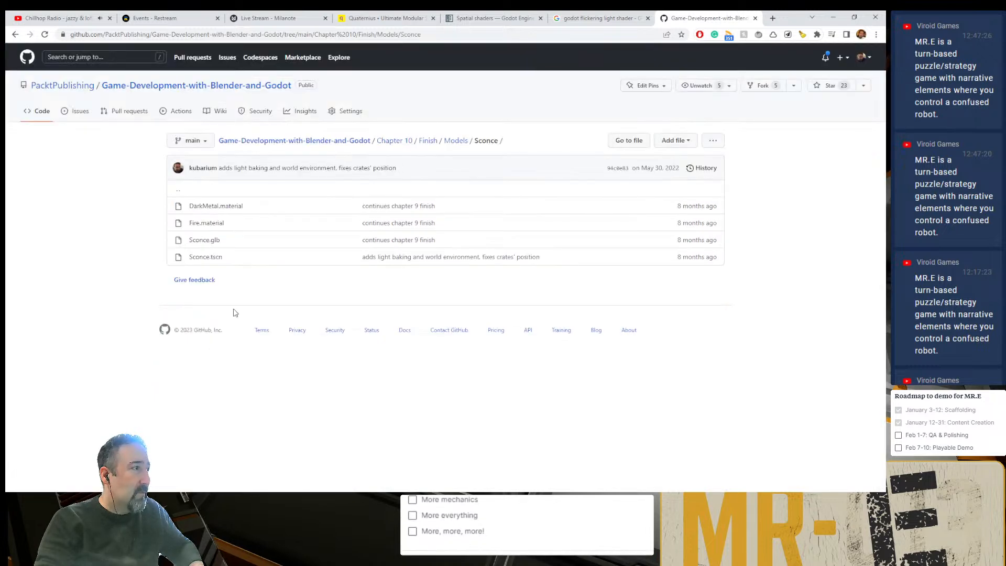
- Open Sconce.tscn from the Sconce folder to examine how its OmniLight and script are set up
{"action": "left_click_drag", "start_coordinate": [226, 240], "coordinate": [193, 256]}
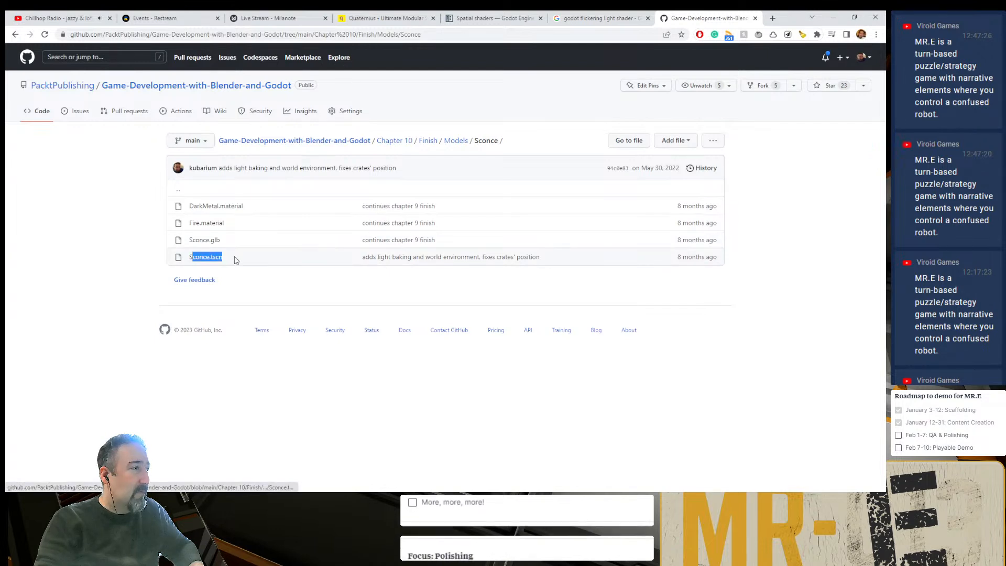
{"action": "double_click", "coordinate": [485, 140]}
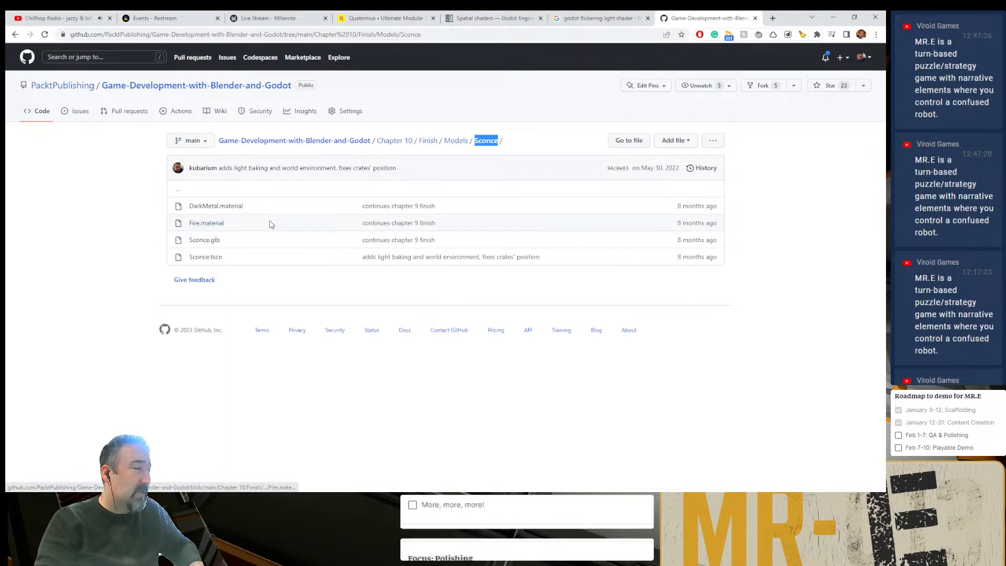
{"action": "left_click", "coordinate": [204, 257]}
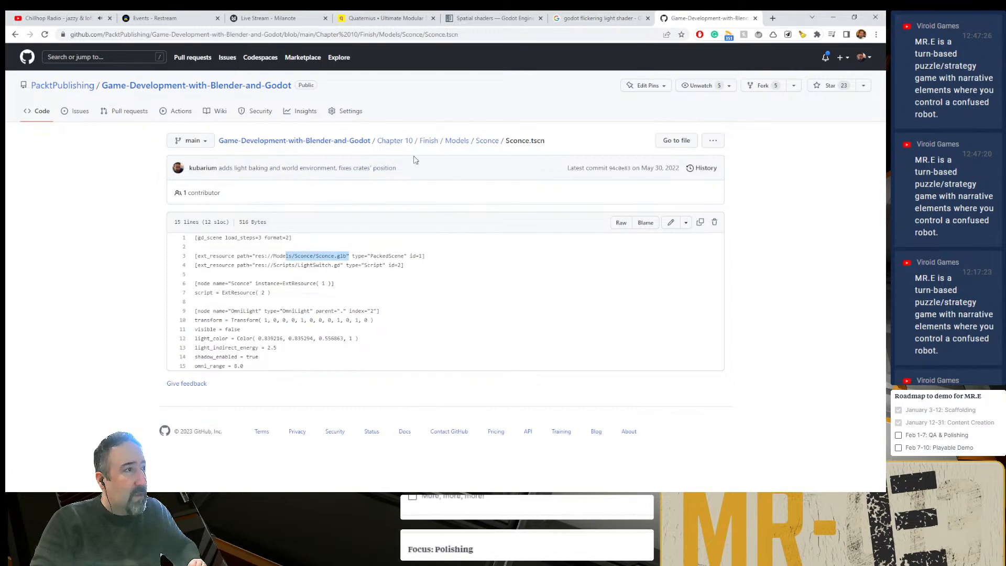
- Go to the repository's Chapter 14/Finish folder and open Sconce.tscn from the Sconce folder under Models
{"action": "left_click", "coordinate": [388, 142]}
{"action": "left_click", "coordinate": [363, 141]}
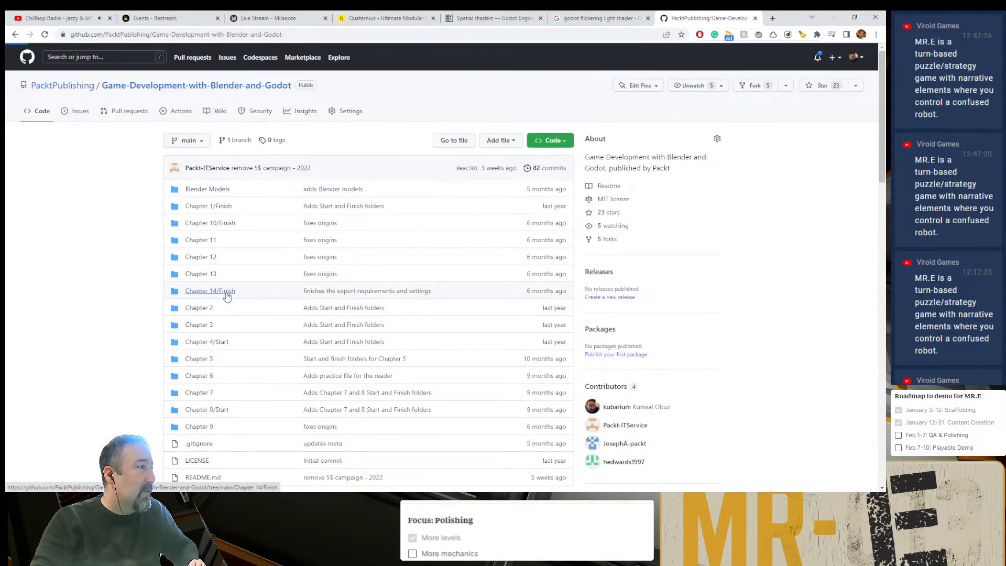
{"action": "left_click", "coordinate": [226, 292]}
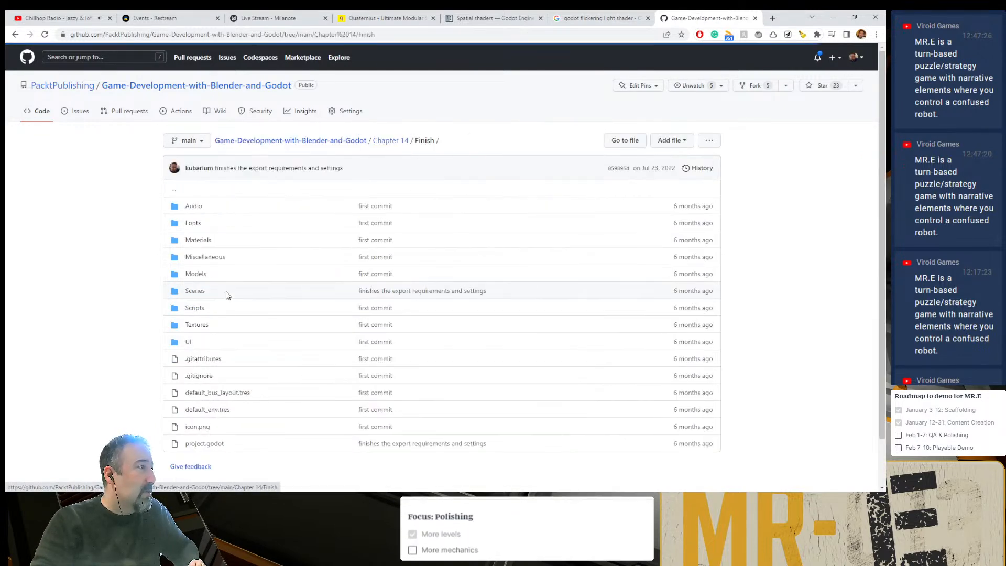
{"action": "left_click", "coordinate": [202, 274]}
{"action": "scroll", "coordinate": [208, 361], "scroll_direction": "down", "scroll_amount": 3}
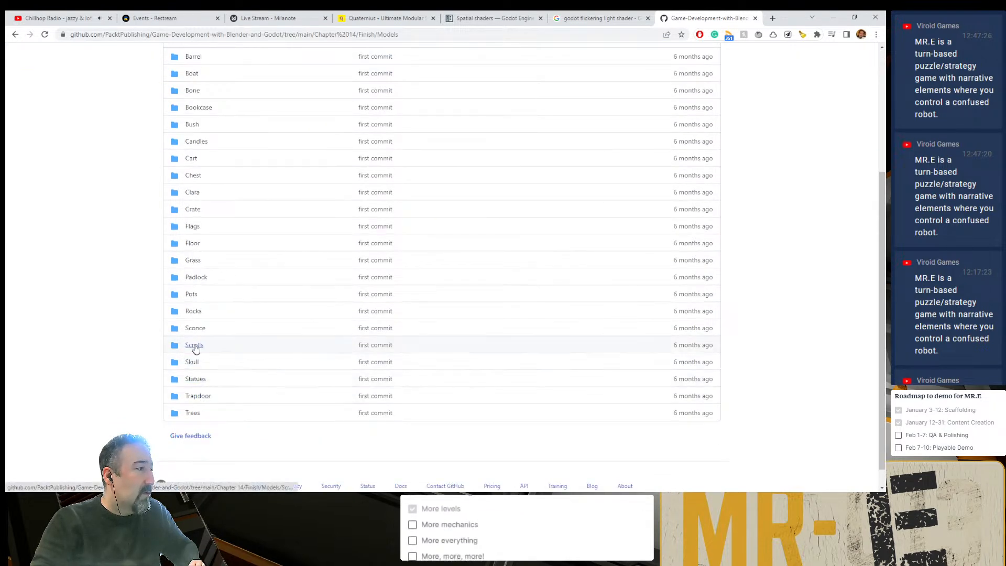
{"action": "left_click", "coordinate": [194, 328]}
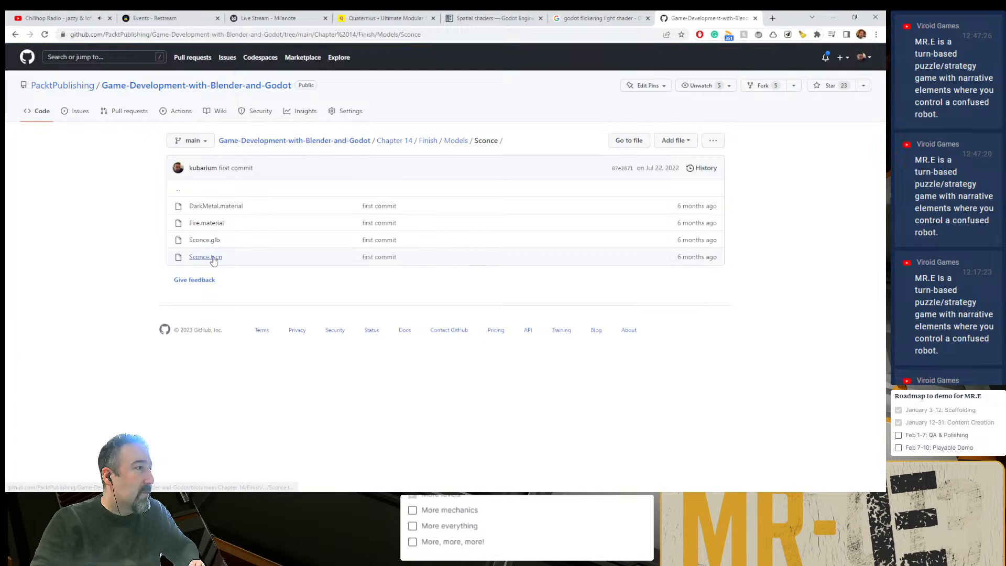
{"action": "left_click", "coordinate": [212, 257]}
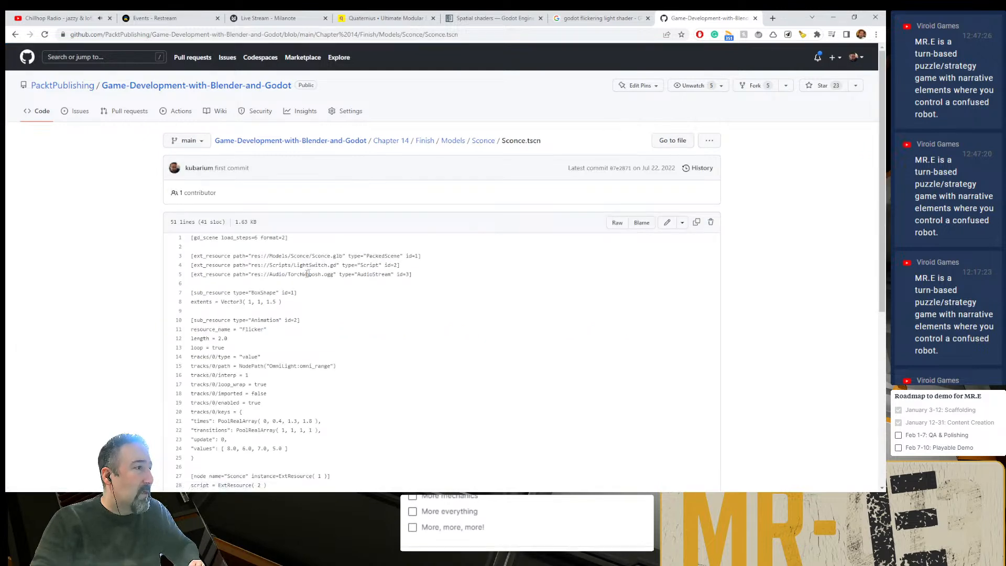
- Examine in Sconce.tscn how the Flicker animation drives the OmniLight's range and how the AnimationPlayer references it
{"action": "scroll", "coordinate": [338, 293], "scroll_direction": "down", "scroll_amount": 2}
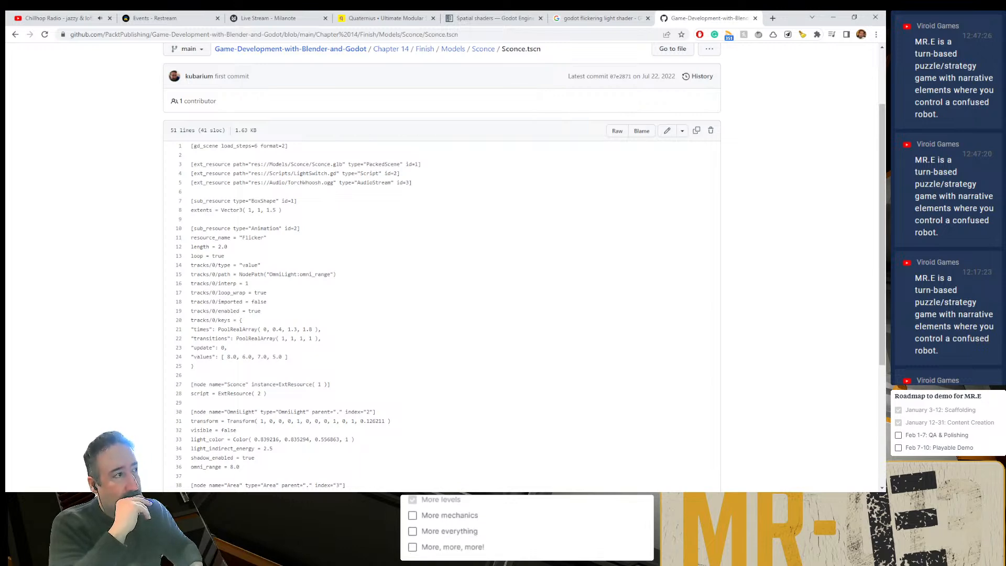
{"action": "scroll", "coordinate": [157, 493], "scroll_direction": "down", "scroll_amount": 5}
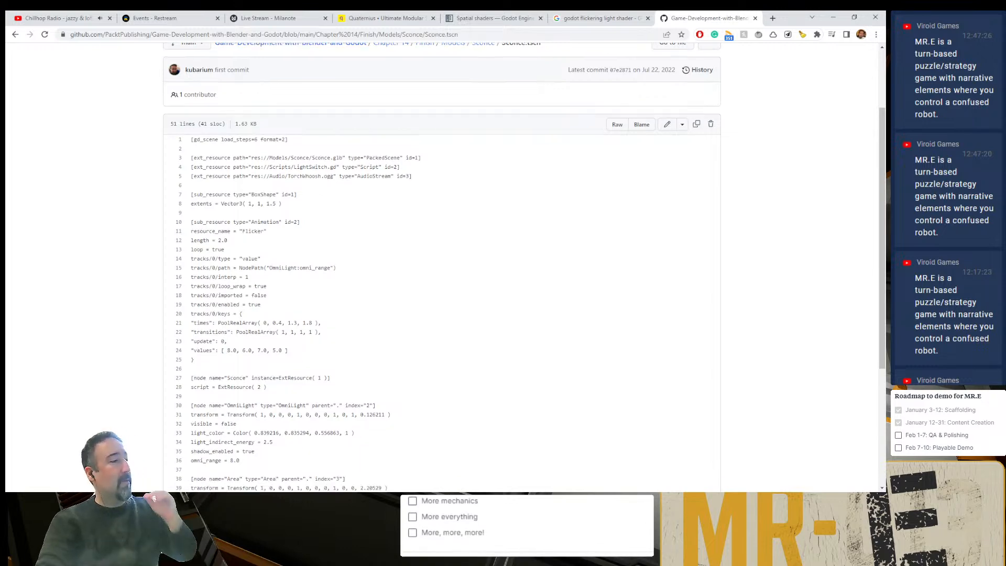
{"action": "scroll", "coordinate": [308, 426], "scroll_direction": "up", "scroll_amount": 1}
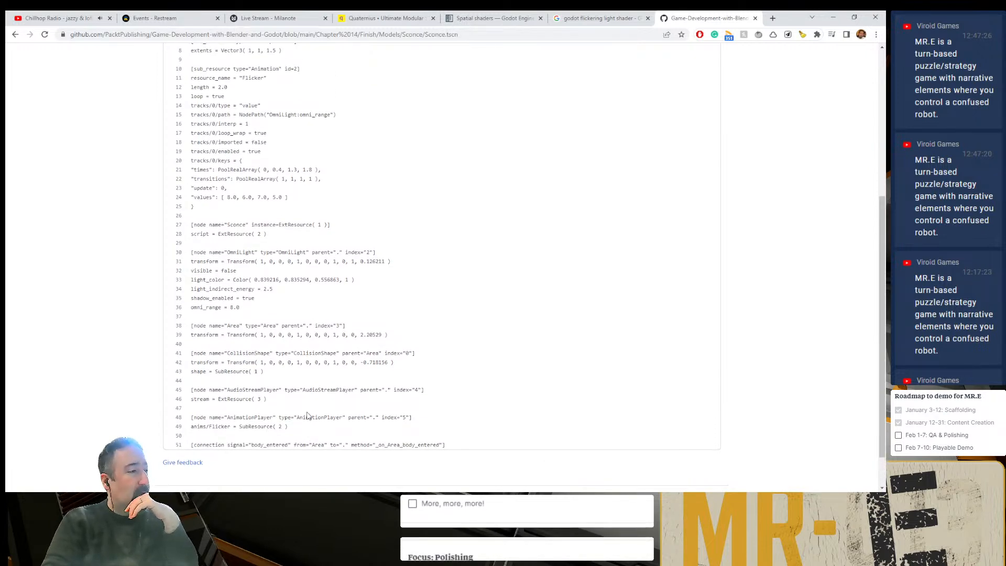
{"action": "scroll", "coordinate": [287, 440], "scroll_direction": "up", "scroll_amount": 1}
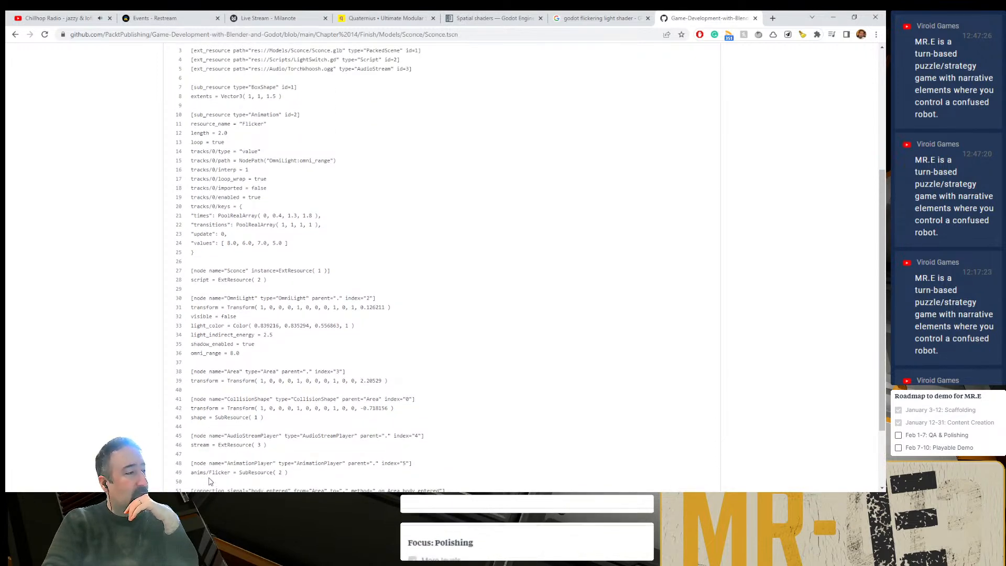
{"action": "double_click", "coordinate": [219, 472]}
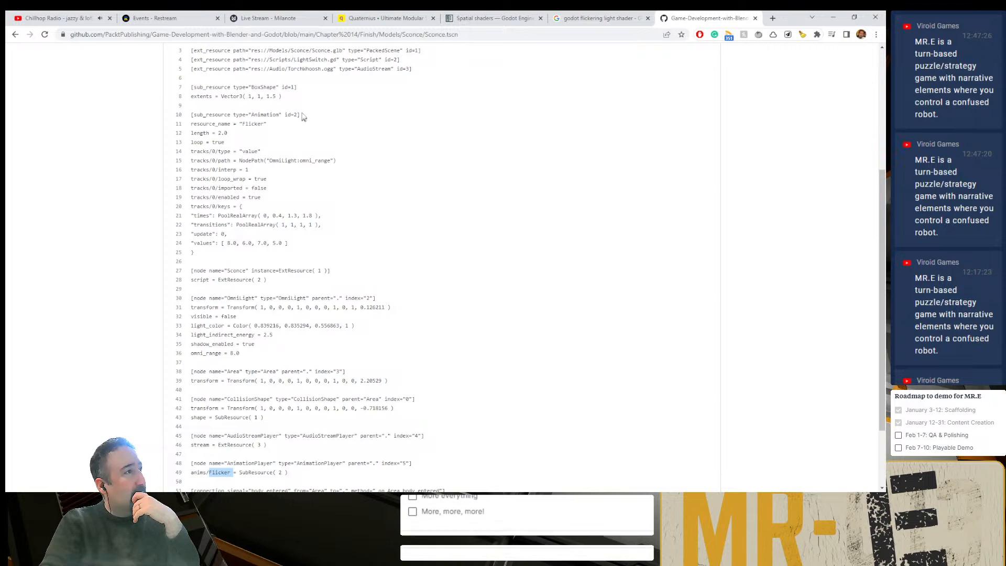
{"action": "scroll", "coordinate": [296, 152], "scroll_direction": "up", "scroll_amount": 1}
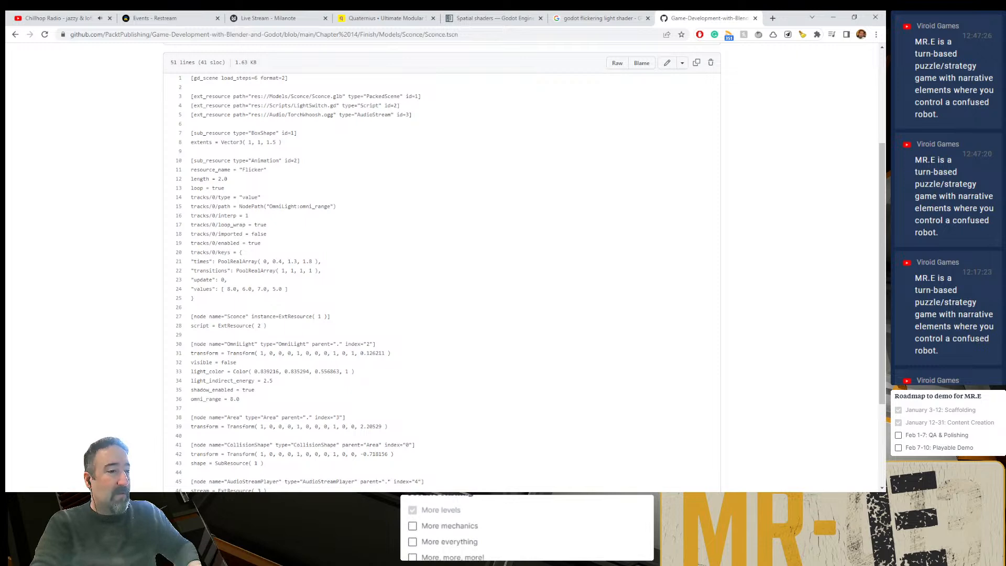
- Switch to Godot and replace the shader material of the Flashing Light mesh with a new ORMMaterial3D
{"action": "left_click", "coordinate": [637, 487]}
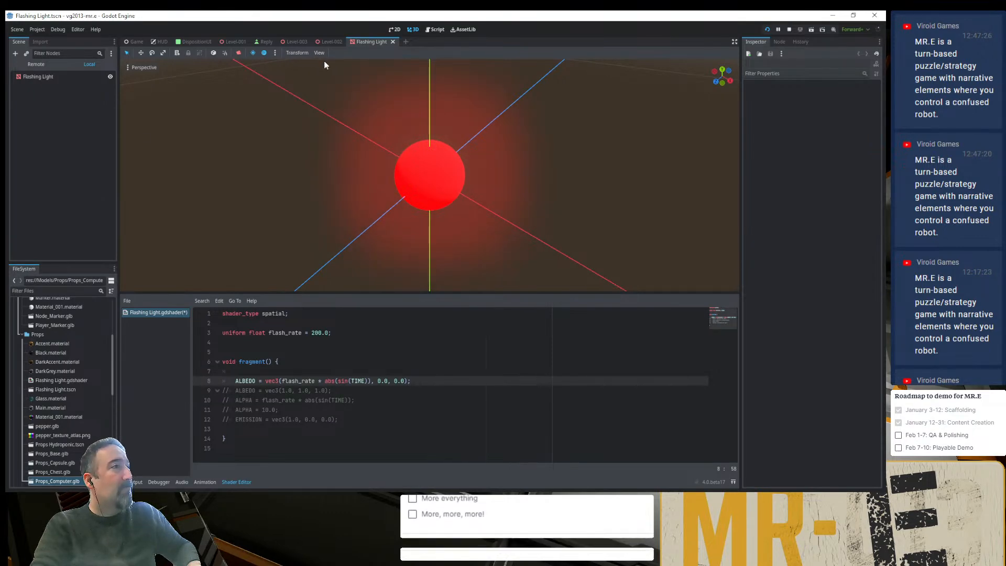
{"action": "left_click", "coordinate": [329, 42]}
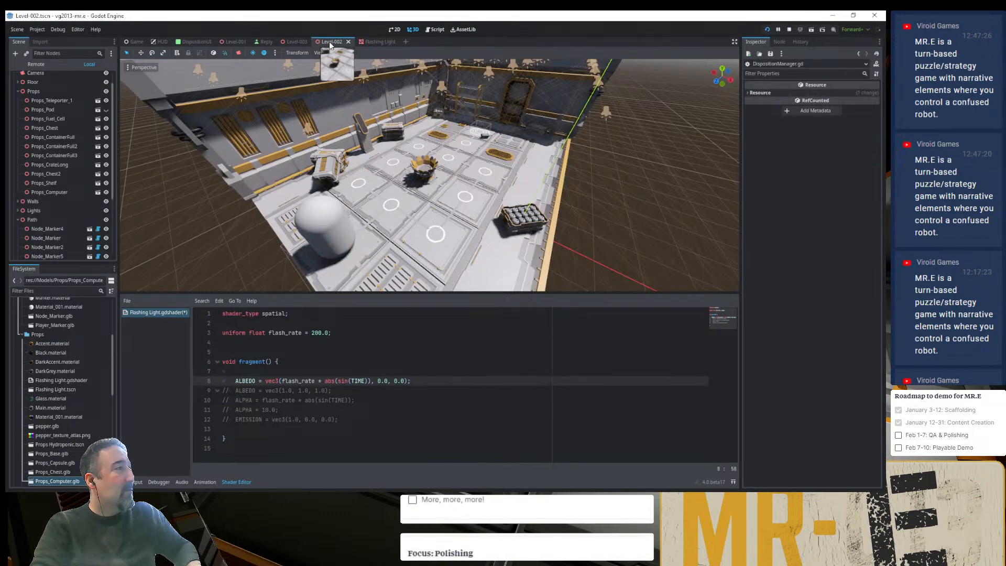
{"action": "left_click", "coordinate": [367, 42]}
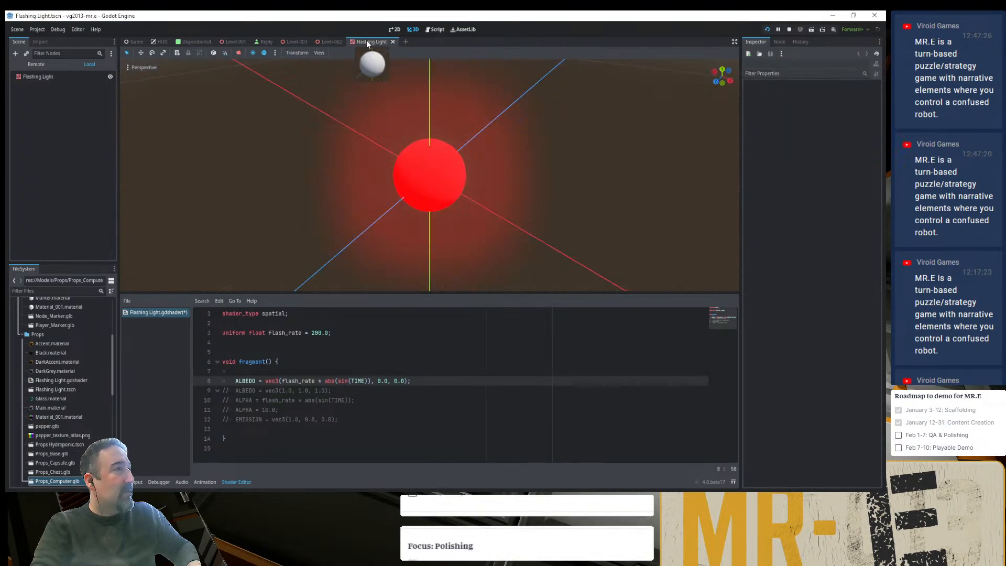
{"action": "left_click", "coordinate": [43, 78]}
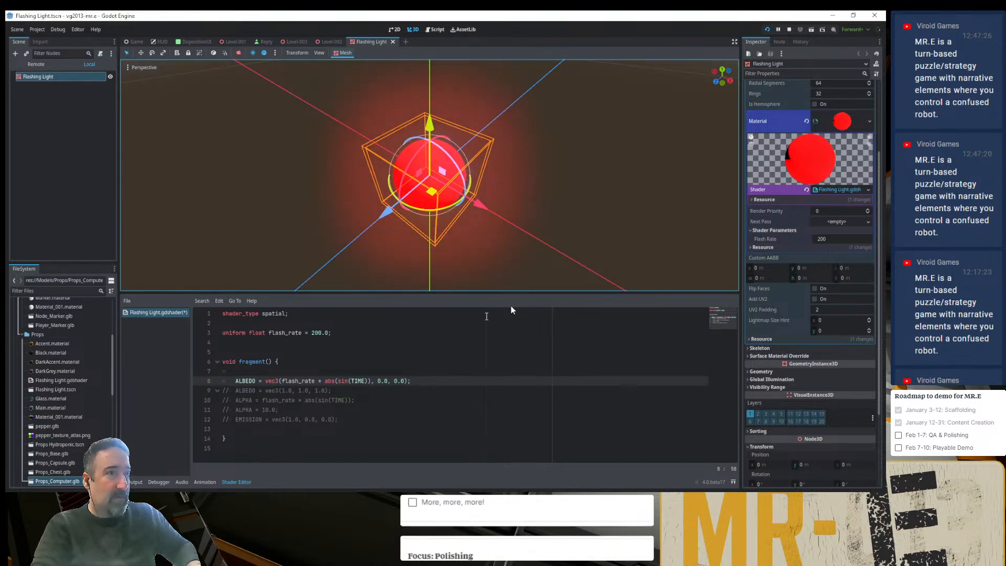
{"action": "left_click", "coordinate": [870, 120]}
{"action": "left_click", "coordinate": [855, 145]}
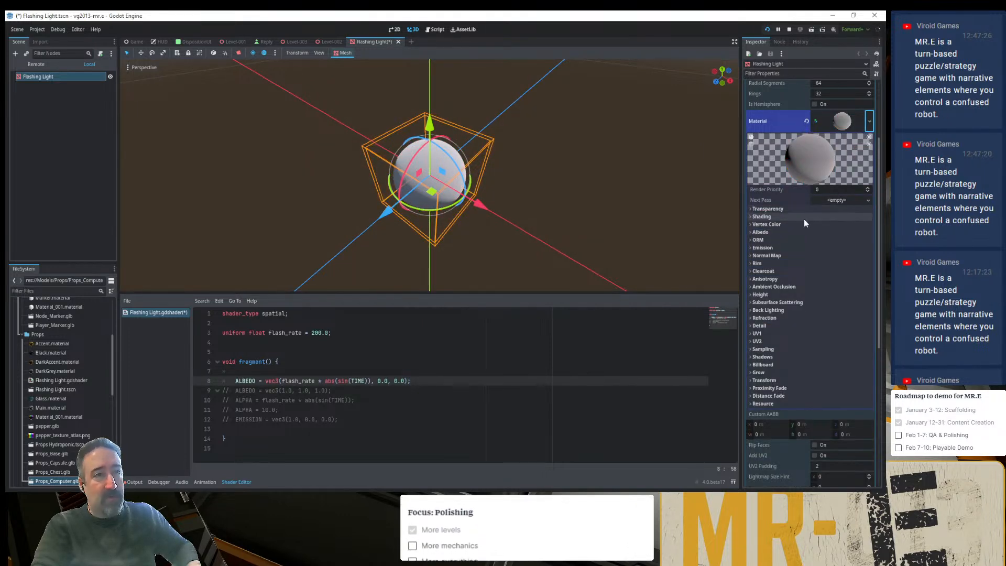
- Set the new material's albedo color to red, hex ff4156
{"action": "left_click", "coordinate": [770, 231]}
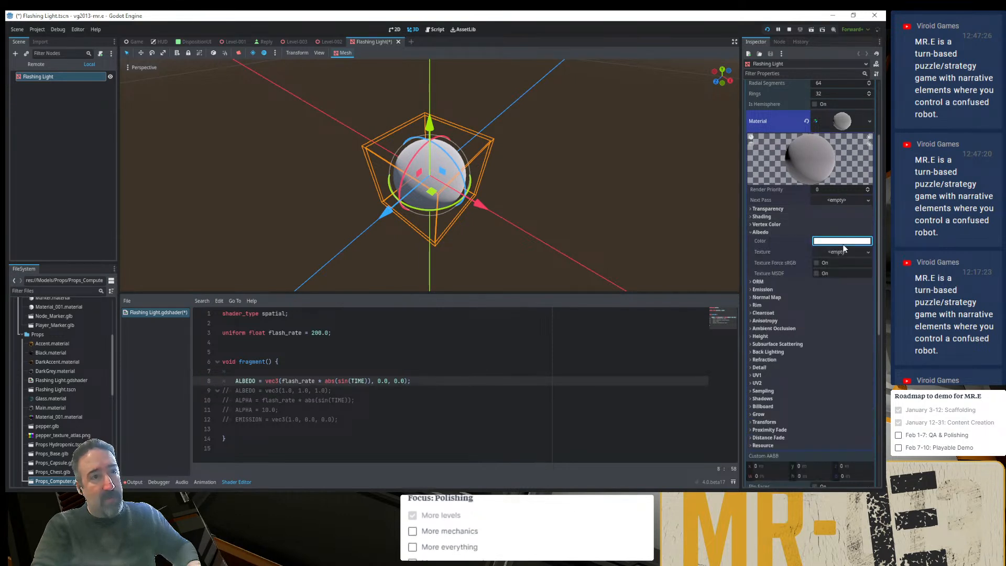
{"action": "left_click", "coordinate": [819, 241]}
{"action": "left_click_drag", "start_coordinate": [834, 294], "coordinate": [846, 289]}
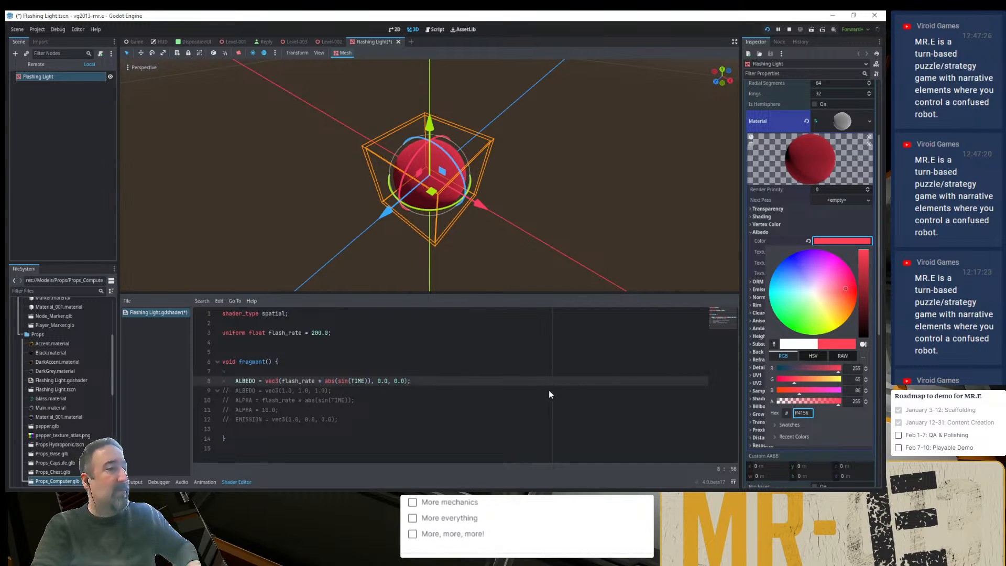
{"action": "left_click", "coordinate": [385, 374]}
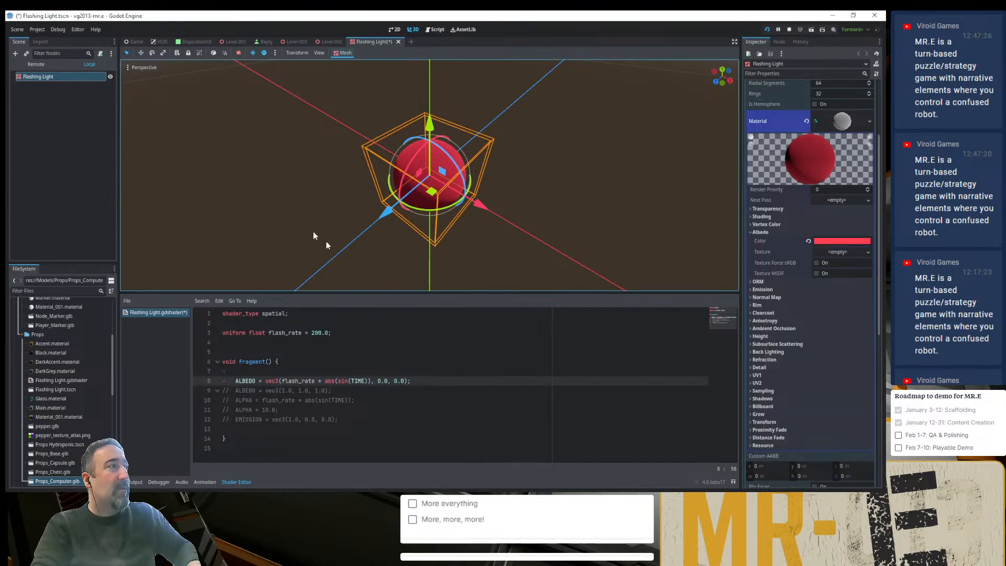
- Add an OmniLight3D under the Flashing Light node and move it up and sideways to the sphere's upper edge
{"action": "key", "text": "ctrl+a"}
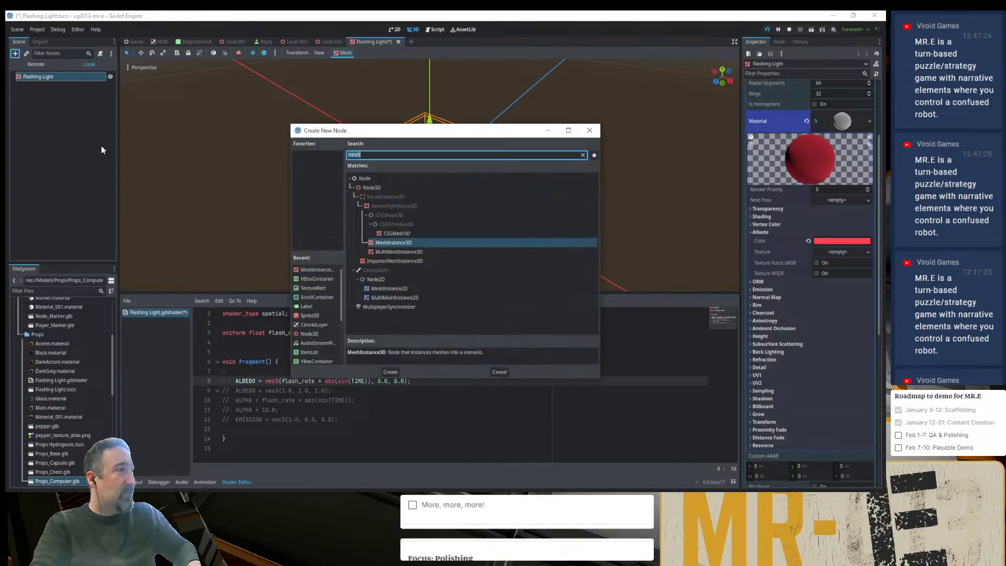
{"action": "type", "text": "omni"}
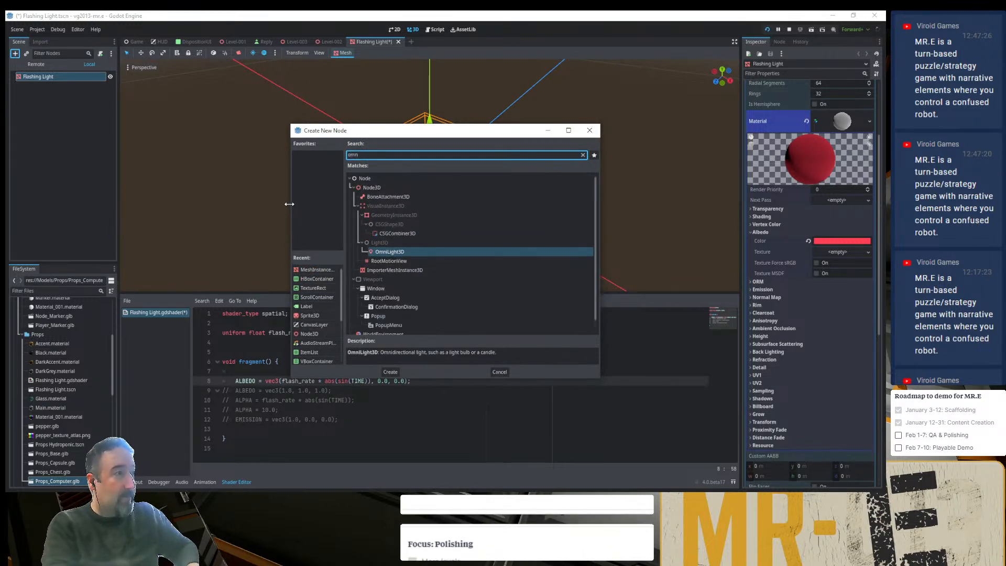
{"action": "key", "text": "Return"}
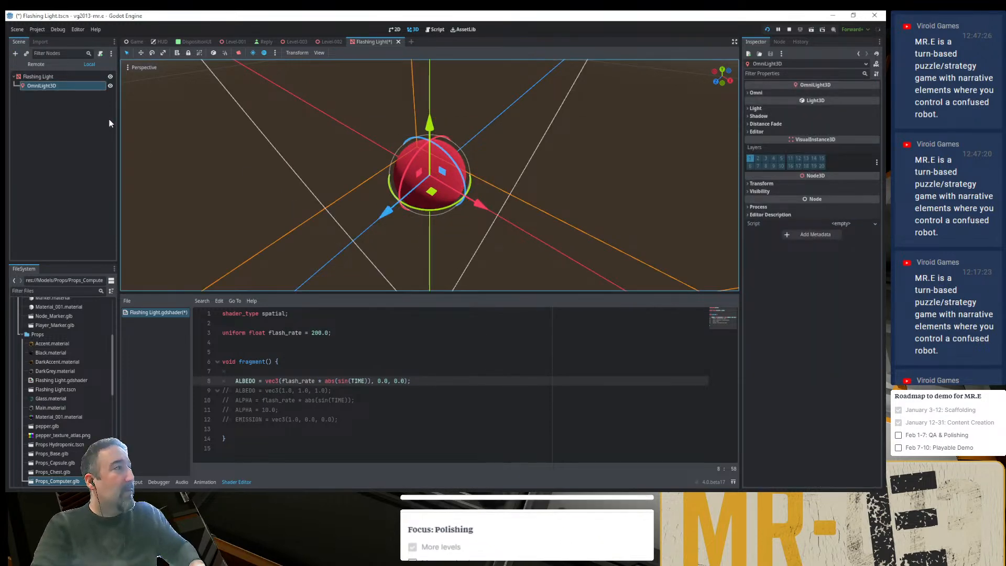
{"action": "left_click_drag", "start_coordinate": [430, 125], "coordinate": [432, 51]}
{"action": "left_click_drag", "start_coordinate": [486, 164], "coordinate": [514, 182]}
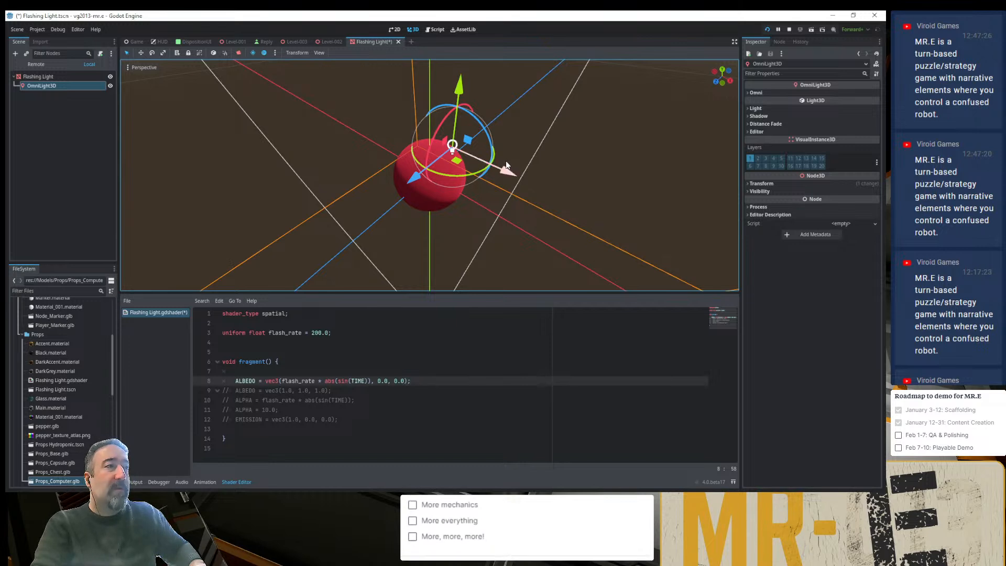
- Add an AnimationPlayer as a child of the Flashing Light node
{"action": "left_click", "coordinate": [41, 77]}
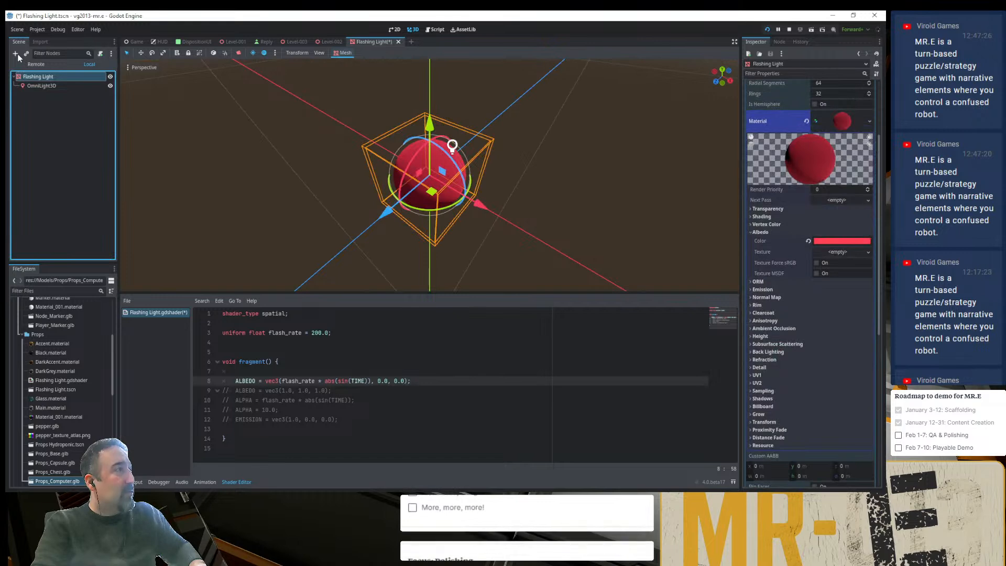
{"action": "left_click", "coordinate": [16, 53]}
{"action": "type", "text": "anim"}
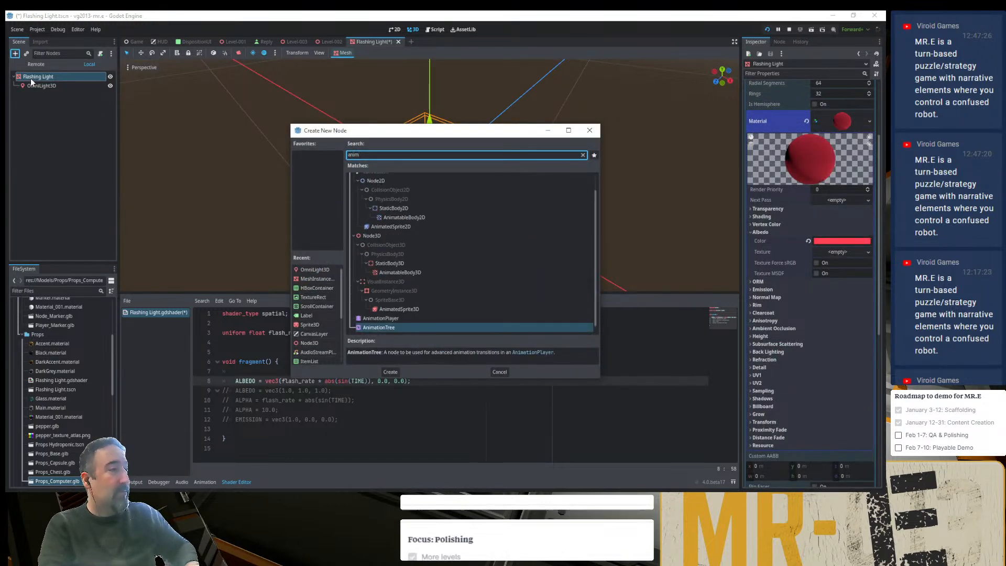
{"action": "key", "text": "Up"}
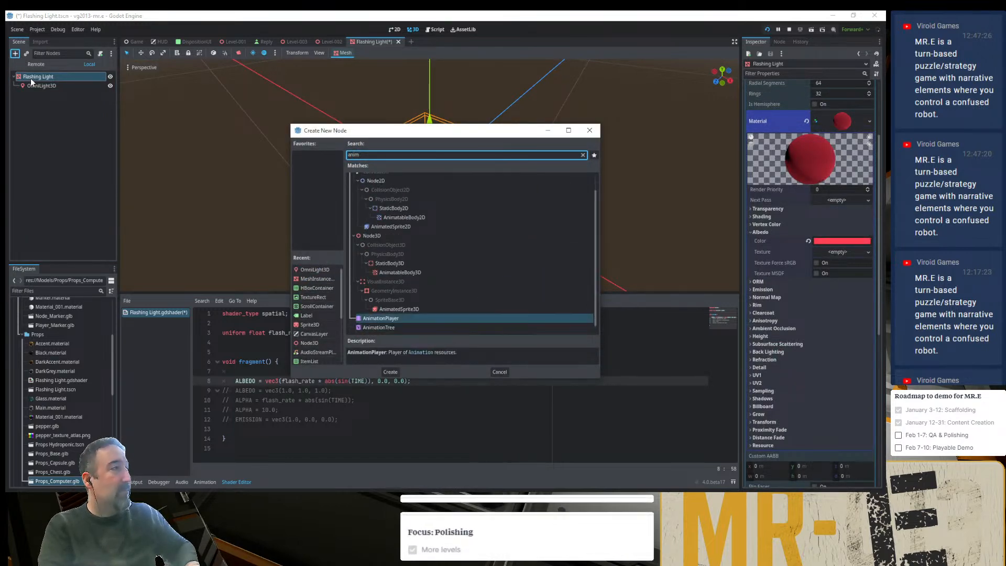
{"action": "key", "text": "Return"}
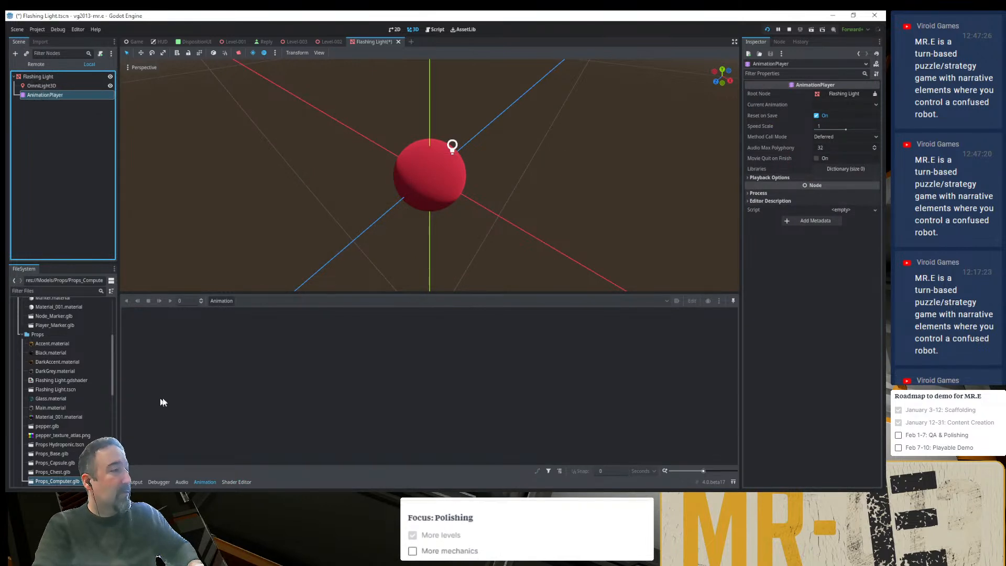
- Create a new animation named Pulse in the AnimationPlayer and set its length to 2 seconds
{"action": "left_click", "coordinate": [233, 298]}
{"action": "left_click", "coordinate": [254, 313]}
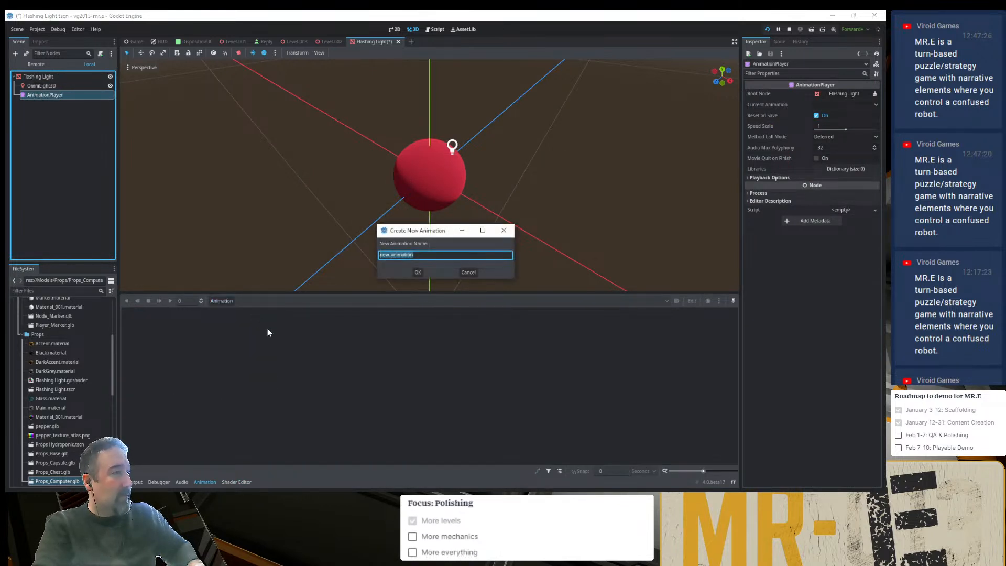
{"action": "type", "text": "Fuls"}
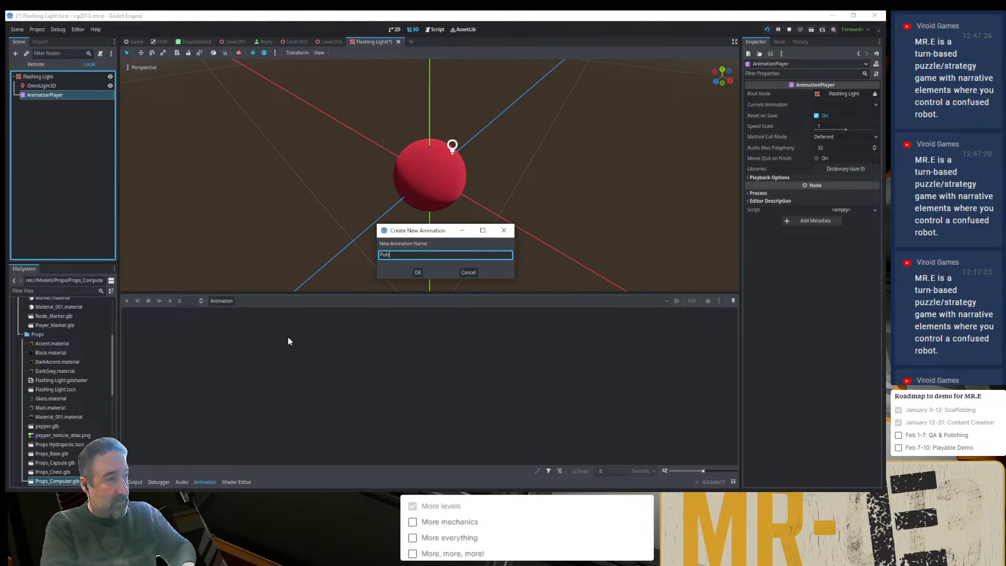
{"action": "type", "text": "e"}
{"action": "key", "text": "Return"}
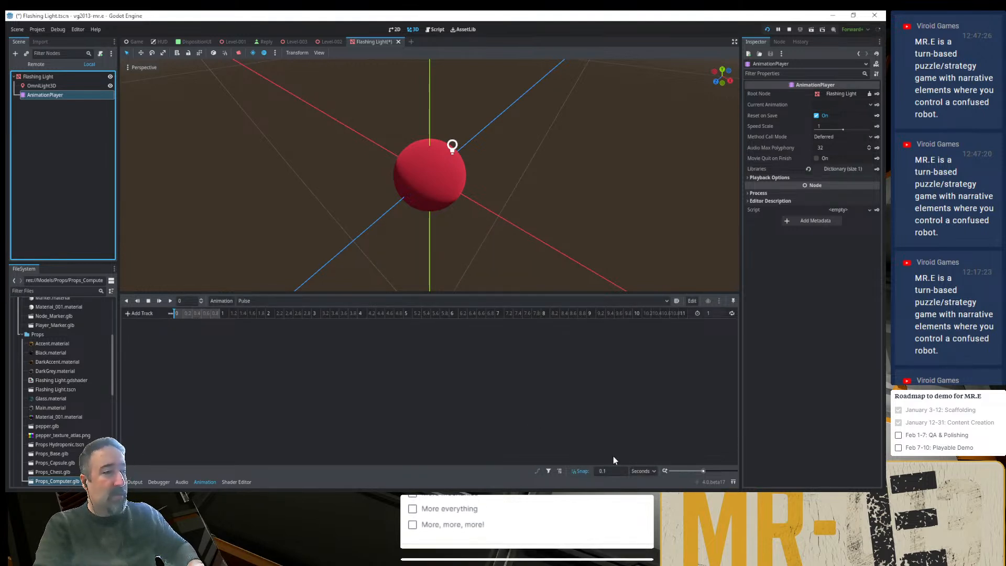
{"action": "left_click", "coordinate": [709, 313]}
{"action": "type", "text": "2"}
{"action": "key", "text": "Tab"}
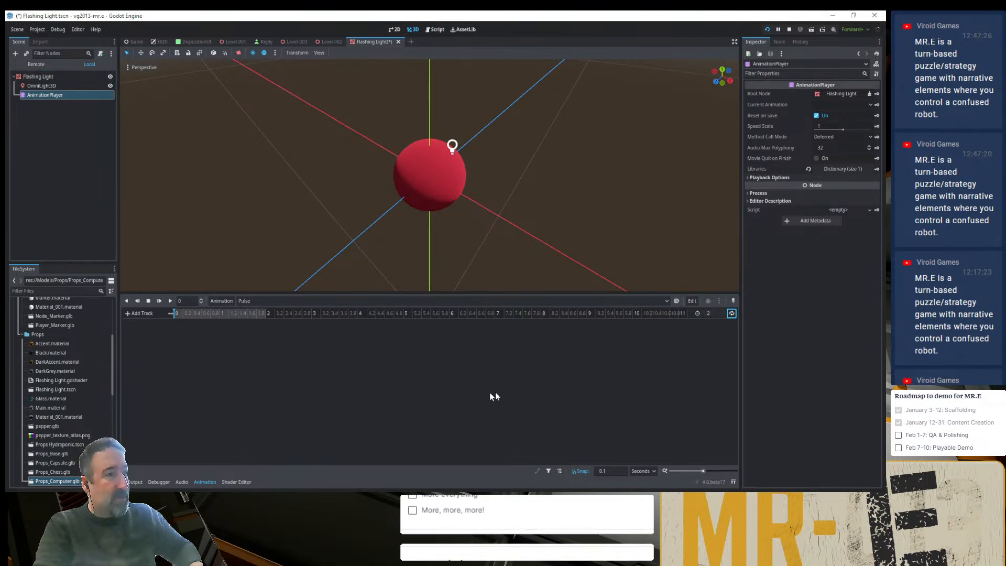
- Add a property track to the Pulse animation for the OmniLight3D's light_intensity_lumens property
{"action": "left_click", "coordinate": [149, 314]}
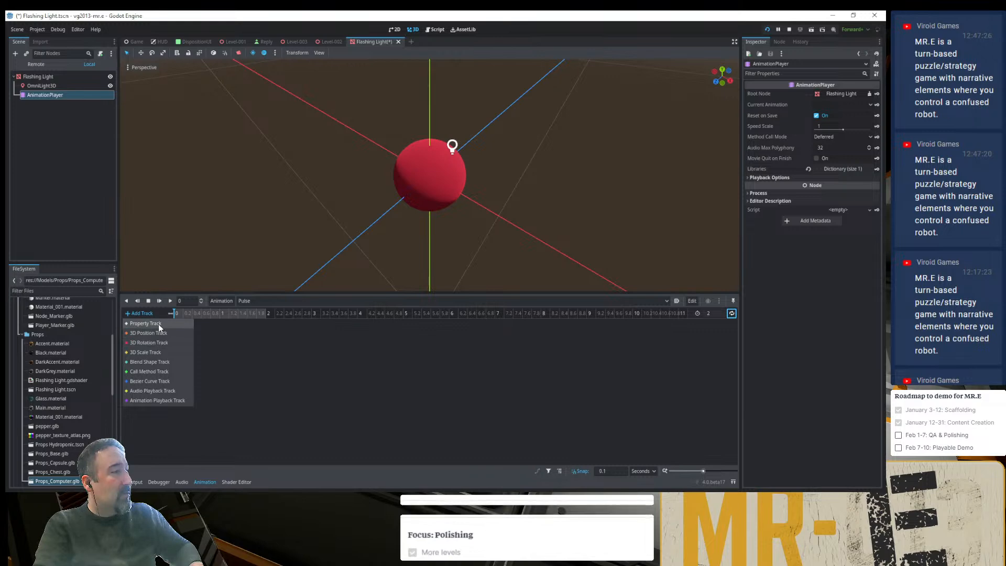
{"action": "left_click", "coordinate": [158, 324]}
{"action": "left_click", "coordinate": [418, 164]}
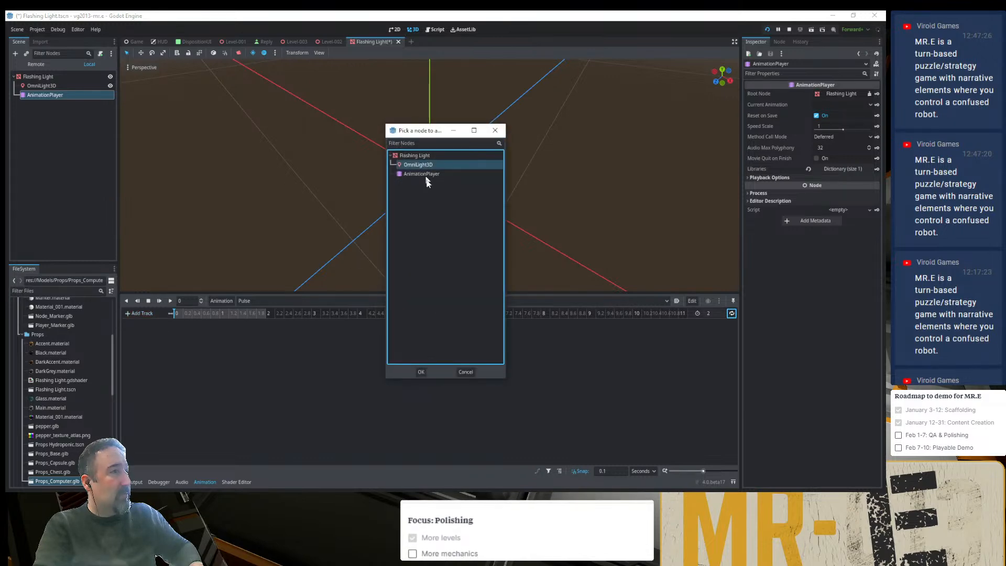
{"action": "left_click", "coordinate": [420, 372]}
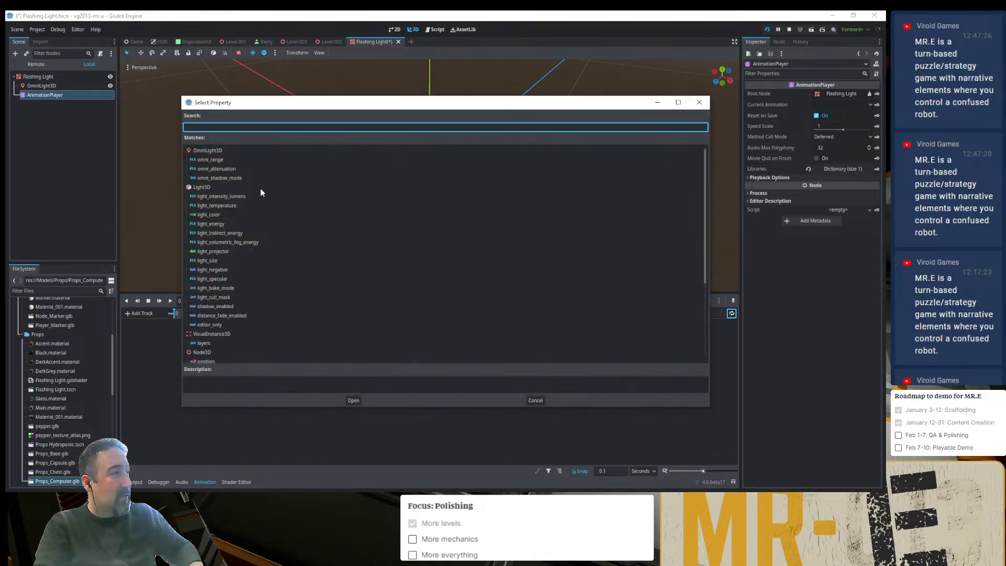
{"action": "left_click", "coordinate": [231, 196]}
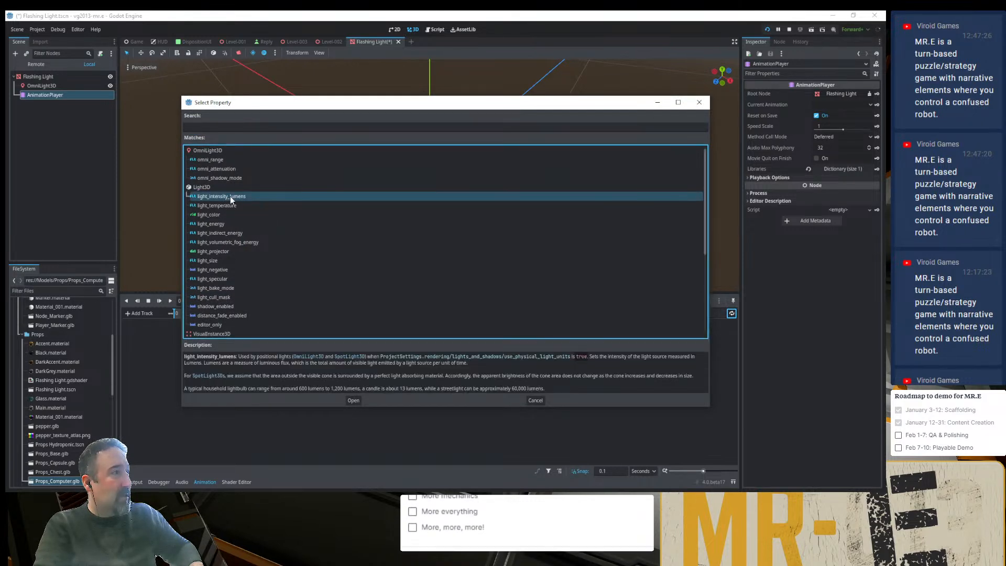
{"action": "double_click", "coordinate": [230, 196]}
- Try an intensity of 5000 lumens on the OmniLight3D and reset it to the default value
{"action": "left_click", "coordinate": [45, 86]}
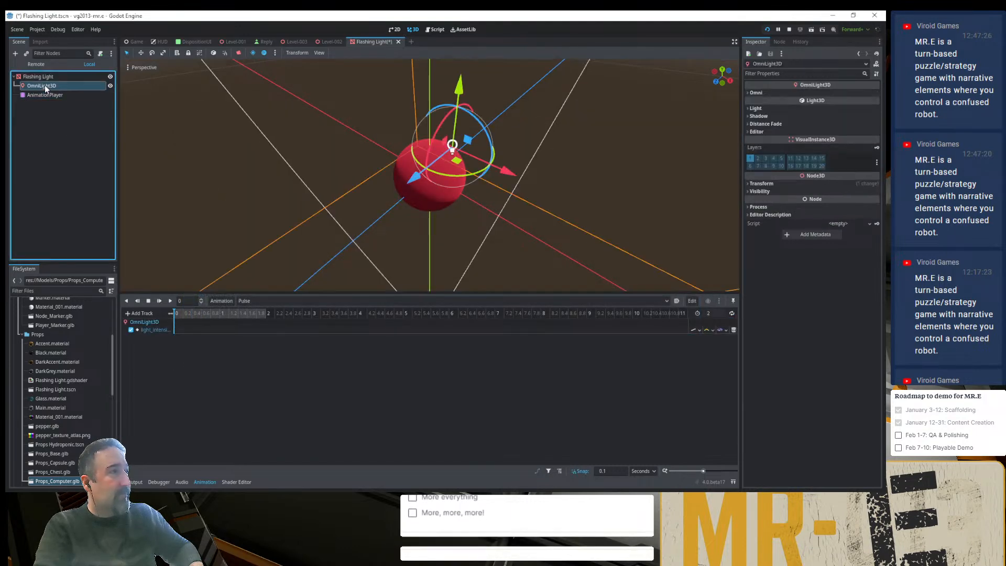
{"action": "mouse_move", "coordinate": [532, 140]}
{"action": "middle_mouse_down"}
{"action": "mouse_move", "coordinate": [509, 154]}
{"action": "mouse_move", "coordinate": [518, 149]}
{"action": "middle_mouse_up"}
{"action": "left_click", "coordinate": [766, 109]}
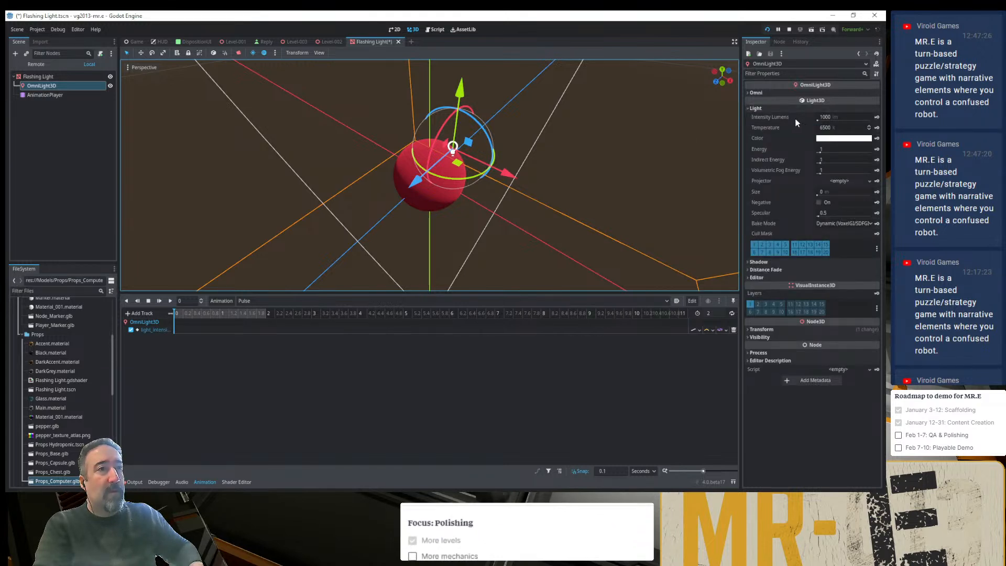
{"action": "left_click", "coordinate": [830, 117]}
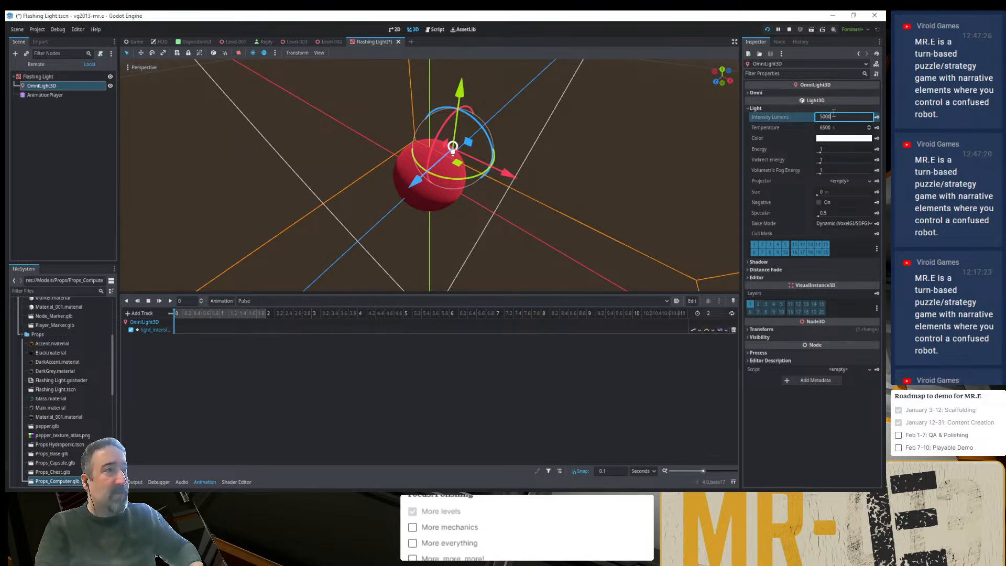
{"action": "key", "text": "Return"}
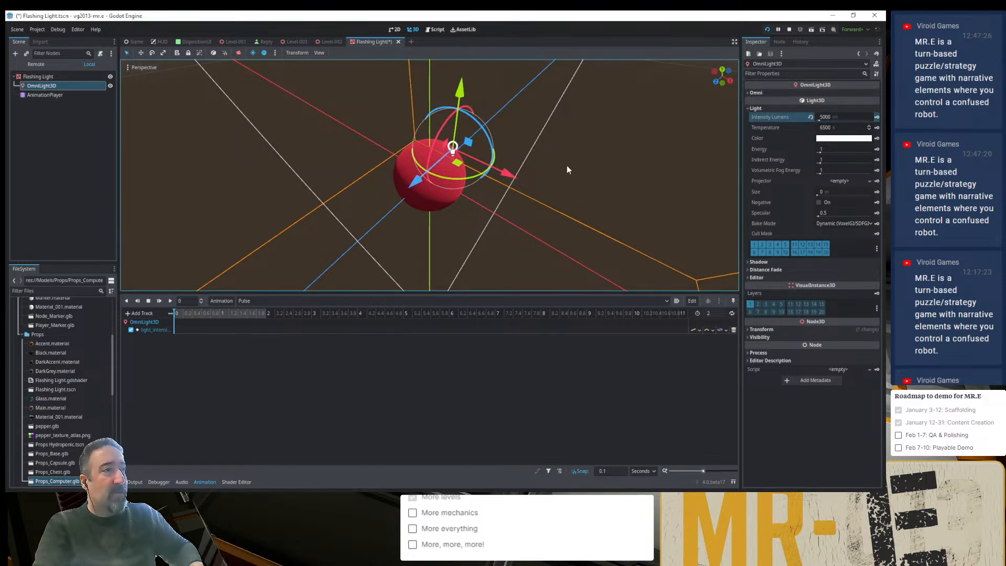
{"action": "scroll", "coordinate": [451, 151], "scroll_direction": "down", "scroll_amount": 3}
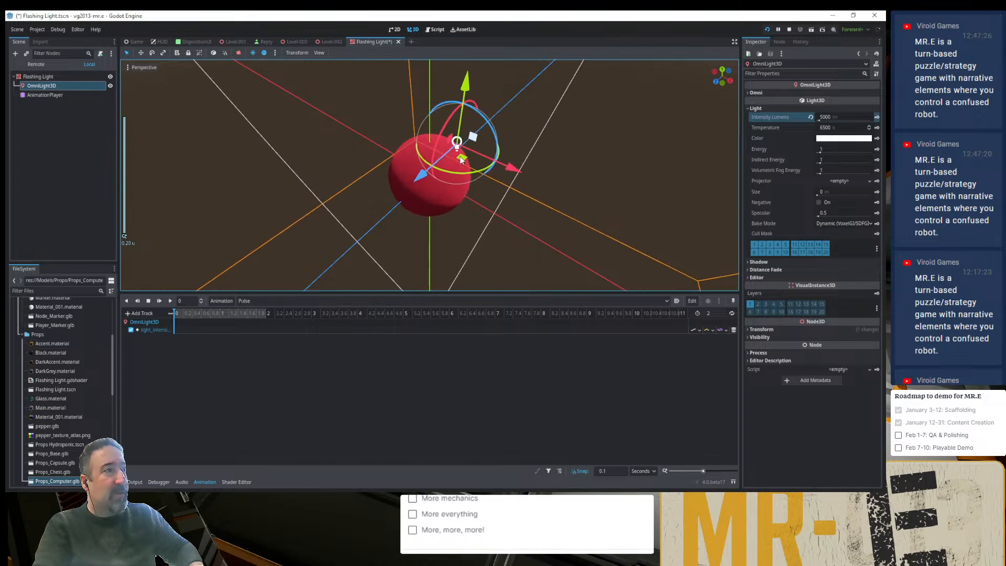
{"action": "scroll", "coordinate": [460, 160], "scroll_direction": "up", "scroll_amount": 3}
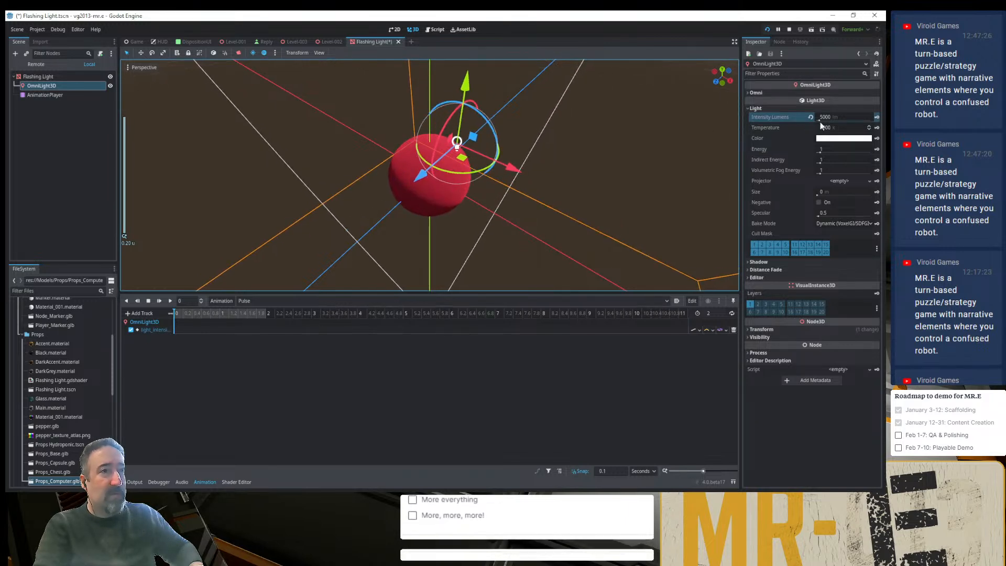
{"action": "left_click", "coordinate": [810, 117]}
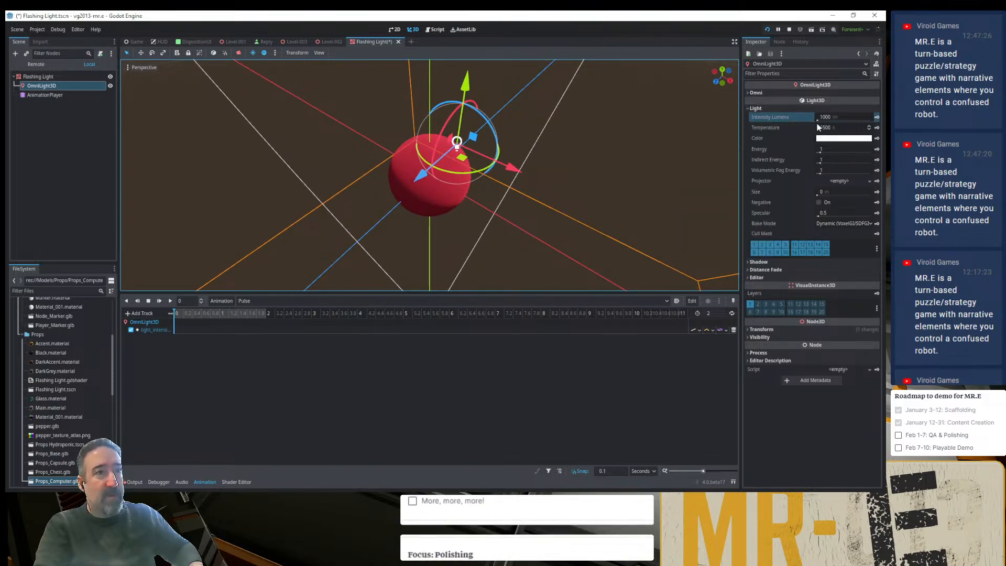
- Insert two keys on the light intensity track, one at 0 seconds and one near the 2-second end
{"action": "right_click", "coordinate": [177, 331]}
{"action": "left_click", "coordinate": [183, 336]}
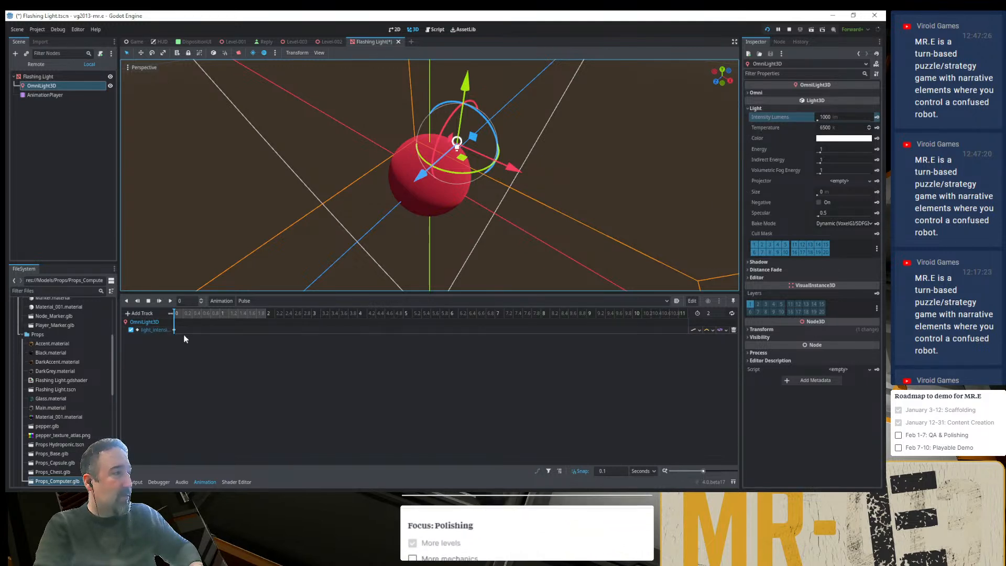
{"action": "left_click_drag", "start_coordinate": [261, 312], "coordinate": [266, 318]}
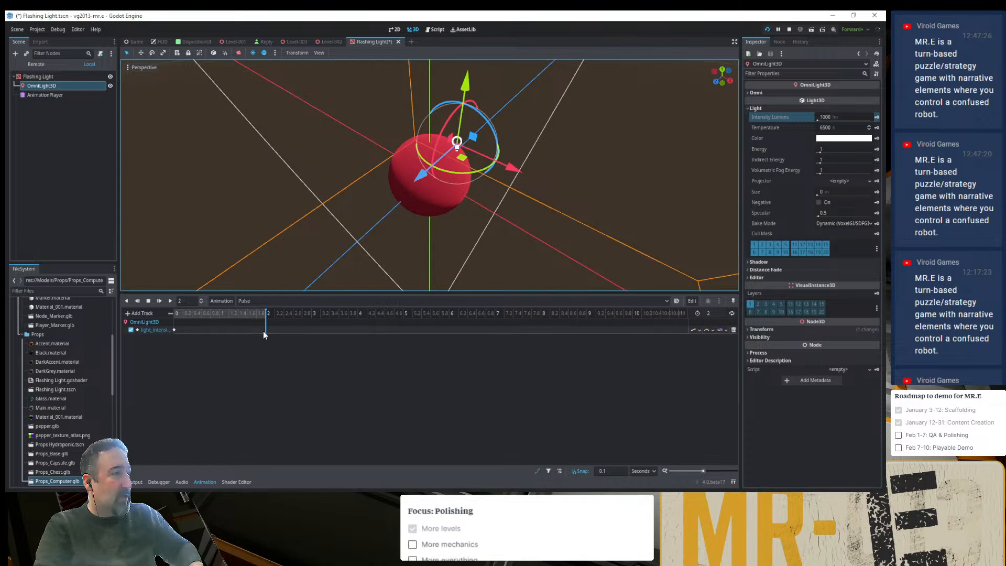
{"action": "left_click", "coordinate": [275, 335]}
- Place the end key at 2 seconds and give it a value of 5000 lumens with Ease In-Out easing
{"action": "left_click", "coordinate": [265, 330]}
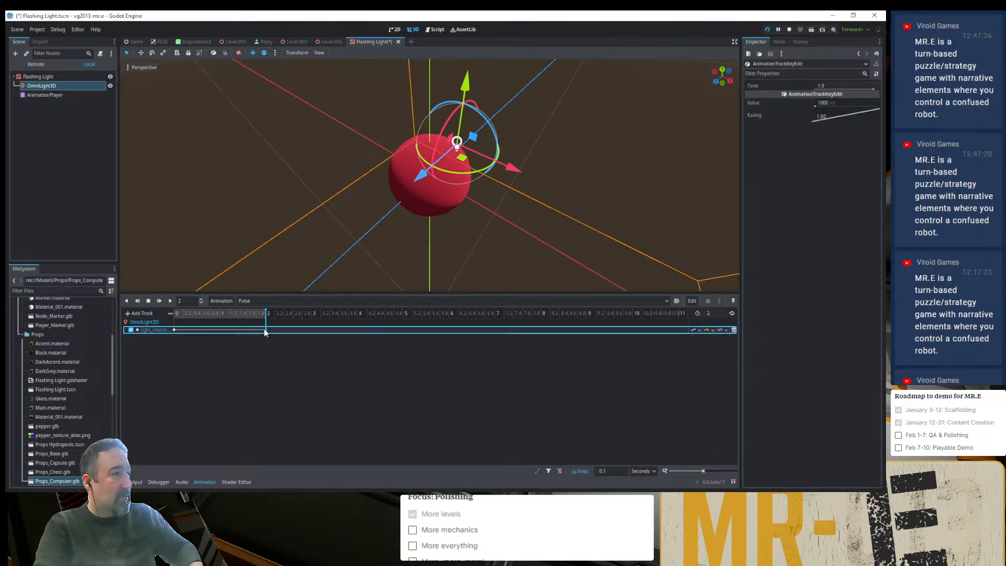
{"action": "left_click", "coordinate": [840, 104]}
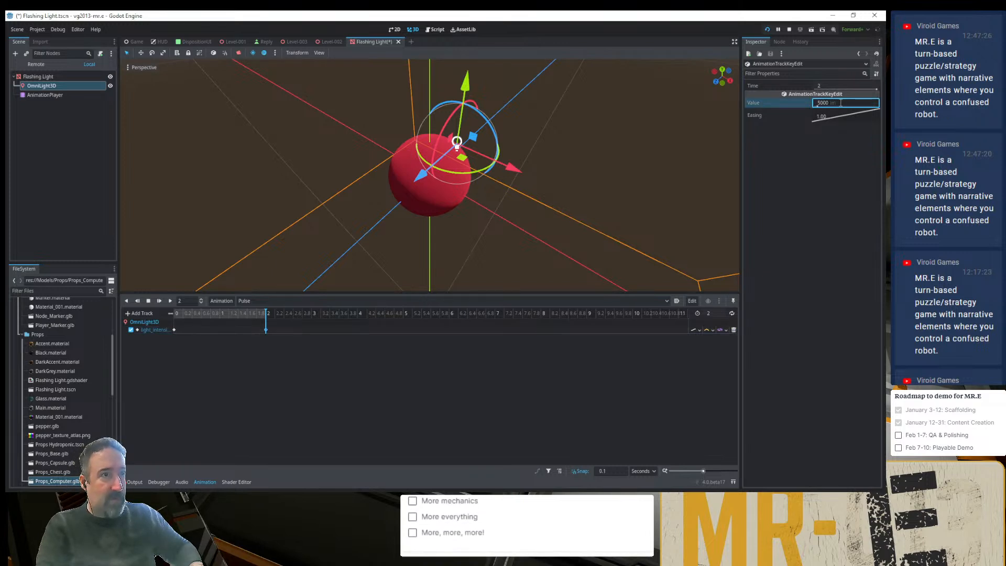
{"action": "right_click", "coordinate": [837, 112]}
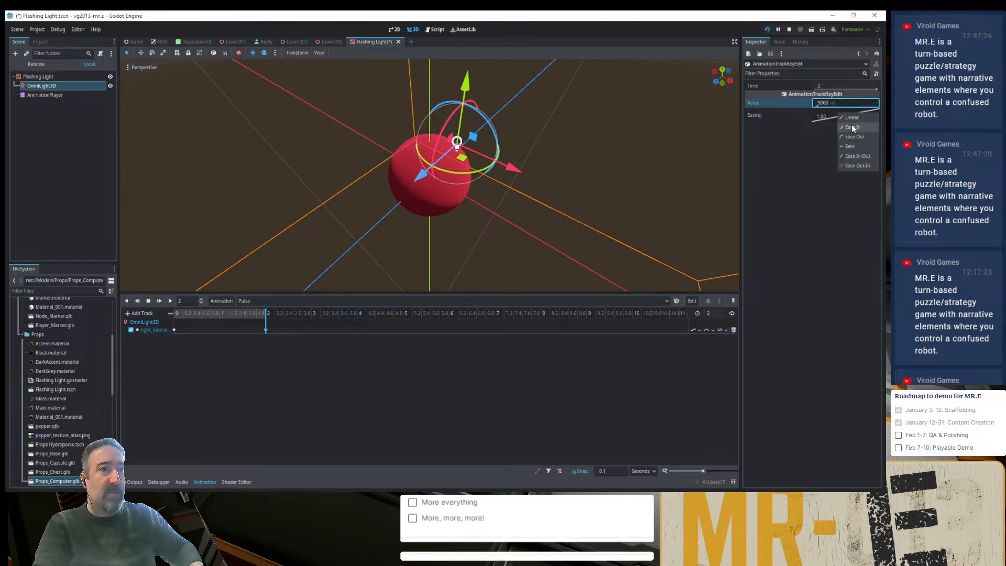
{"action": "left_click", "coordinate": [860, 155]}
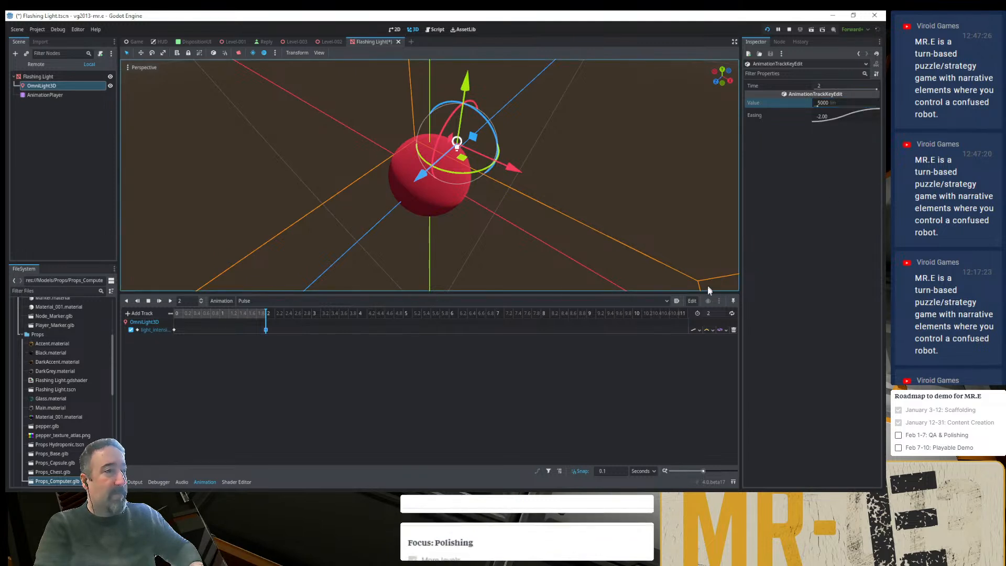
- Set the Pulse animation to ping-pong looping and enable autoplay on load
{"action": "left_click", "coordinate": [732, 314]}
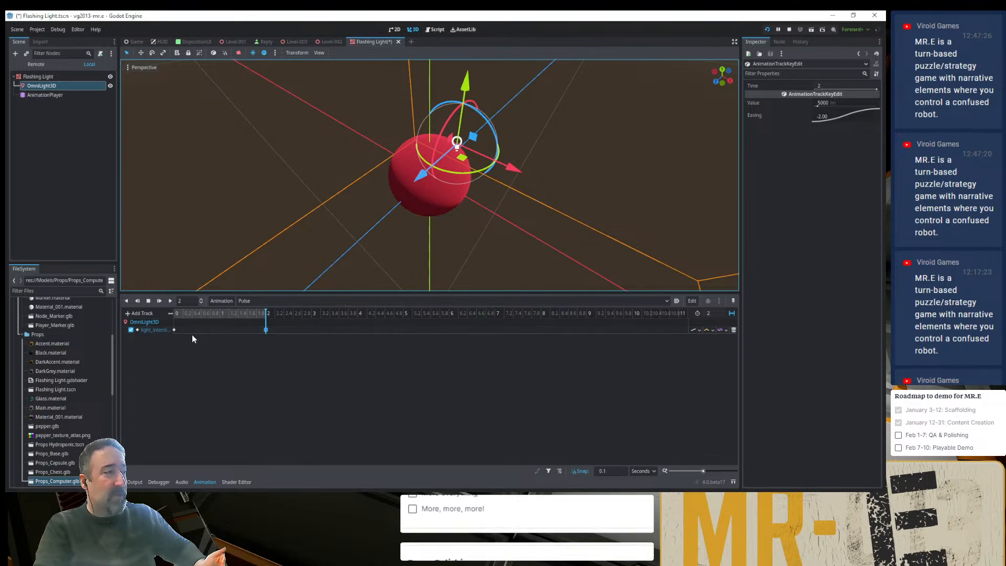
{"action": "mouse_move", "coordinate": [265, 332]}
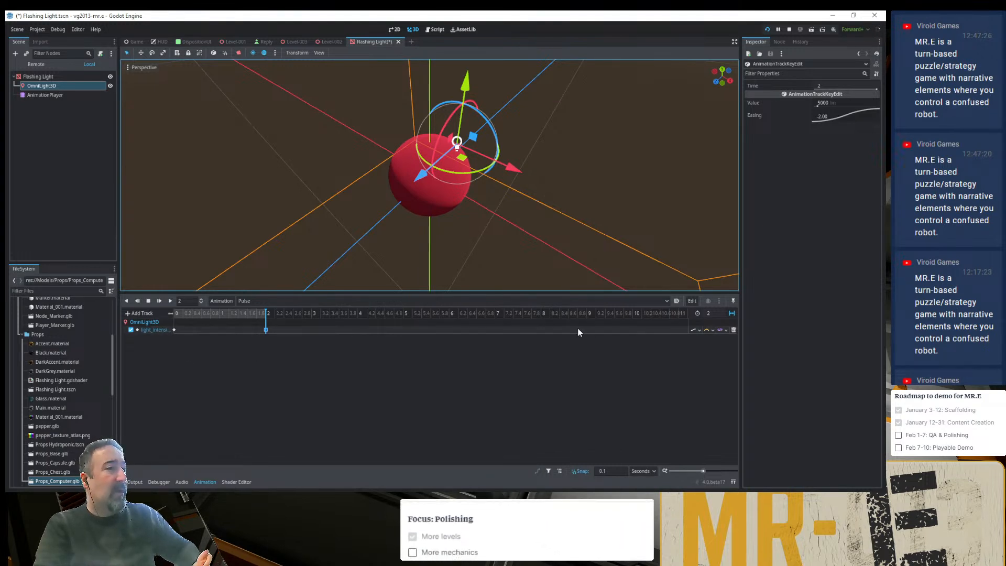
{"action": "left_click", "coordinate": [676, 301]}
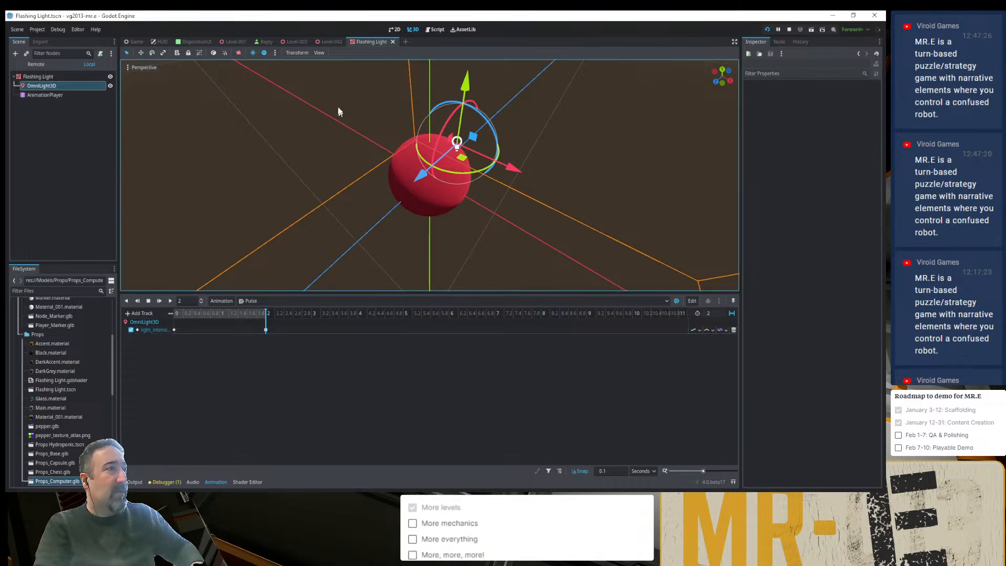
- Inspect the Flashing Light instance in the Level-003 scene and return to the AnimationPlayer in its own scene
{"action": "left_click", "coordinate": [295, 42]}
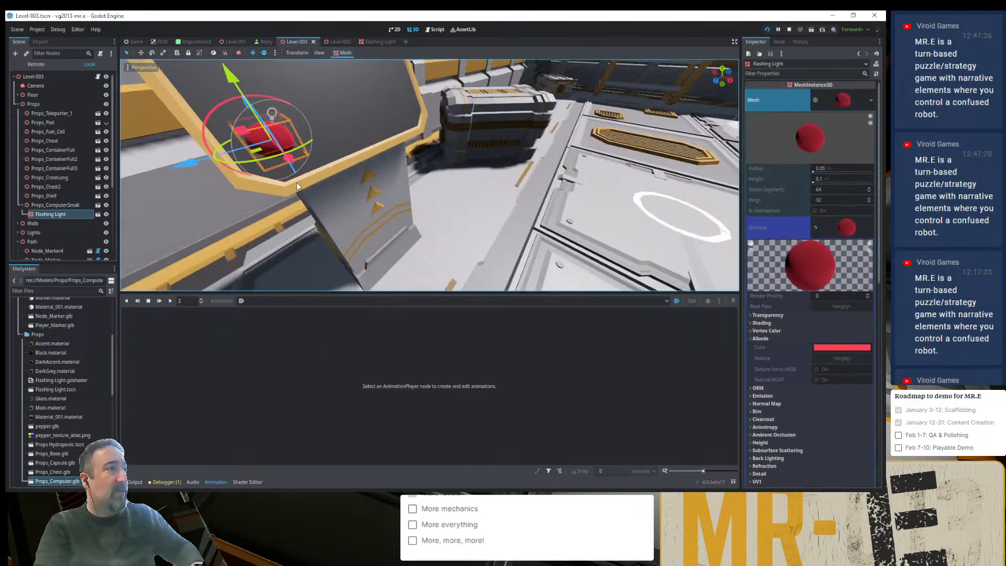
{"action": "middle_click_drag", "start_coordinate": [317, 186], "coordinate": [334, 181]}
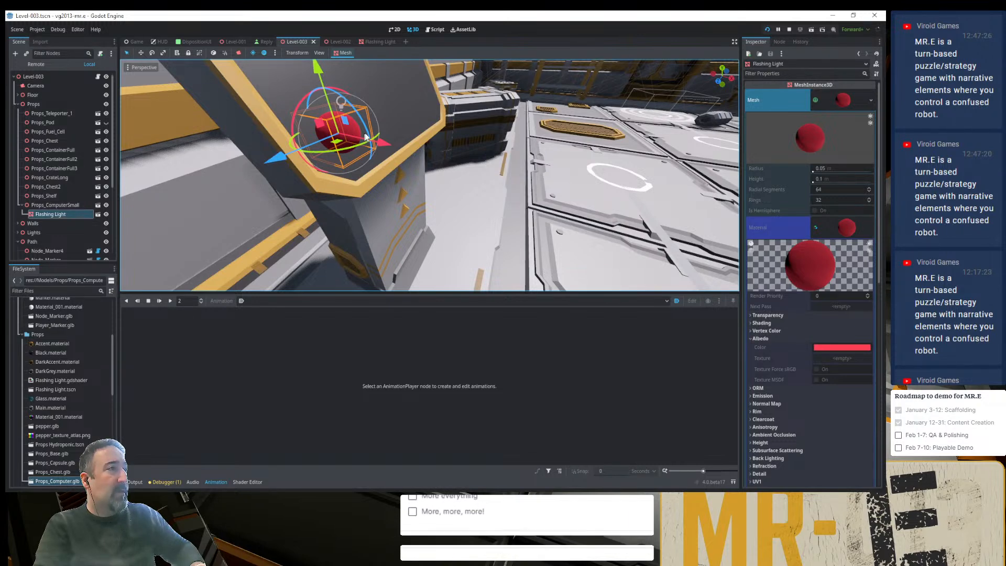
{"action": "left_click", "coordinate": [377, 41]}
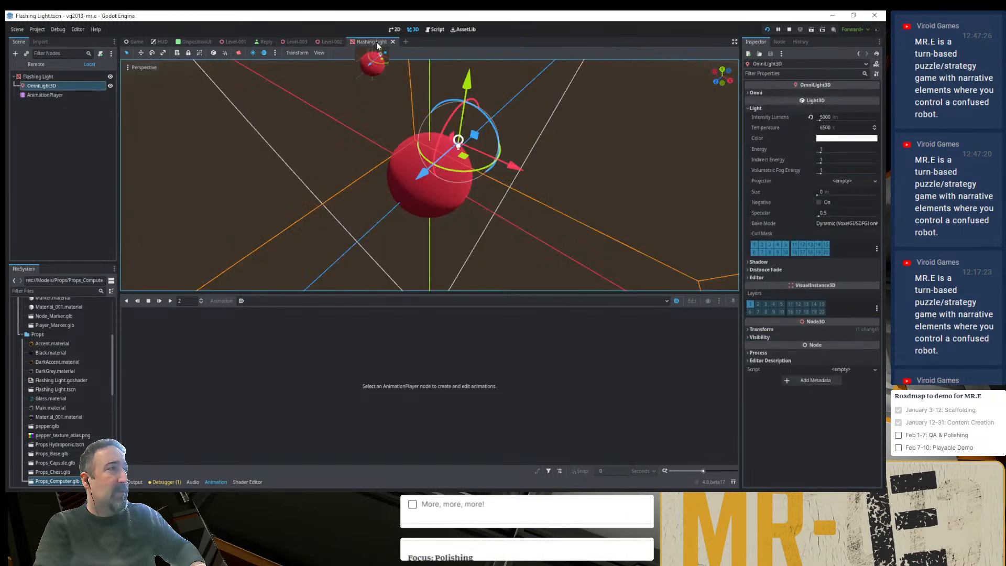
{"action": "left_click", "coordinate": [47, 96]}
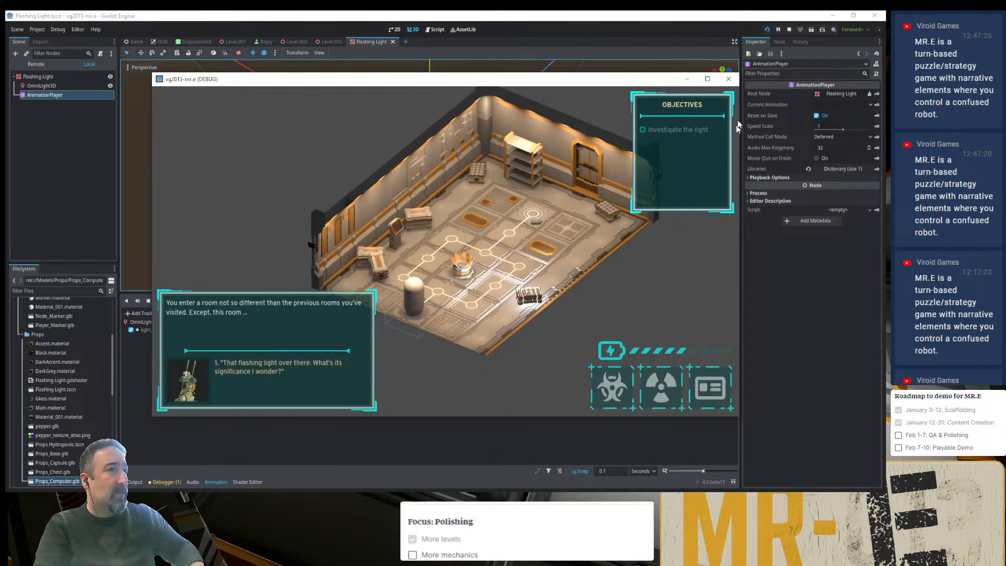
- Restart the project and continue the saved game to check the pulsing light in the room
{"action": "left_click", "coordinate": [767, 30]}
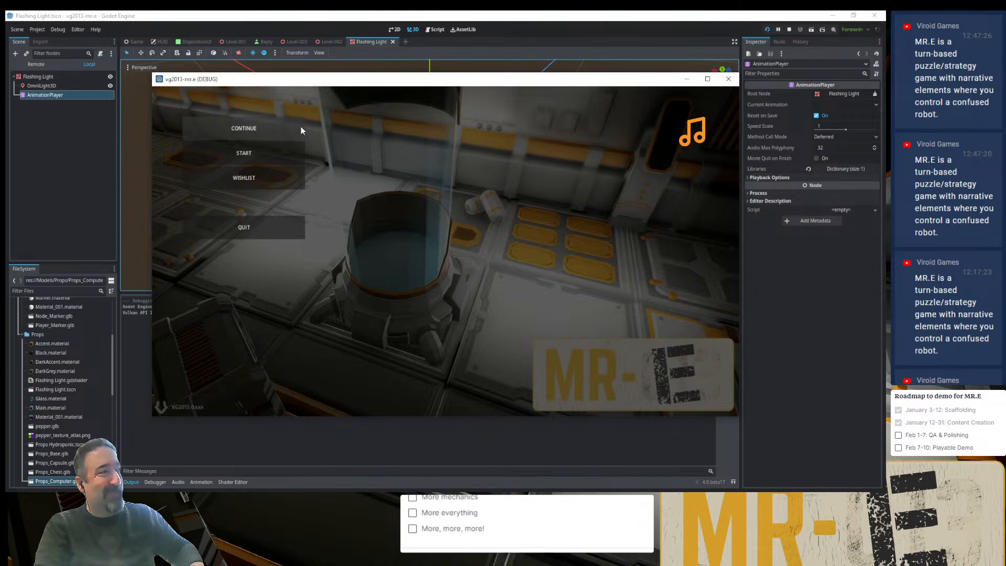
{"action": "left_click", "coordinate": [320, 129]}
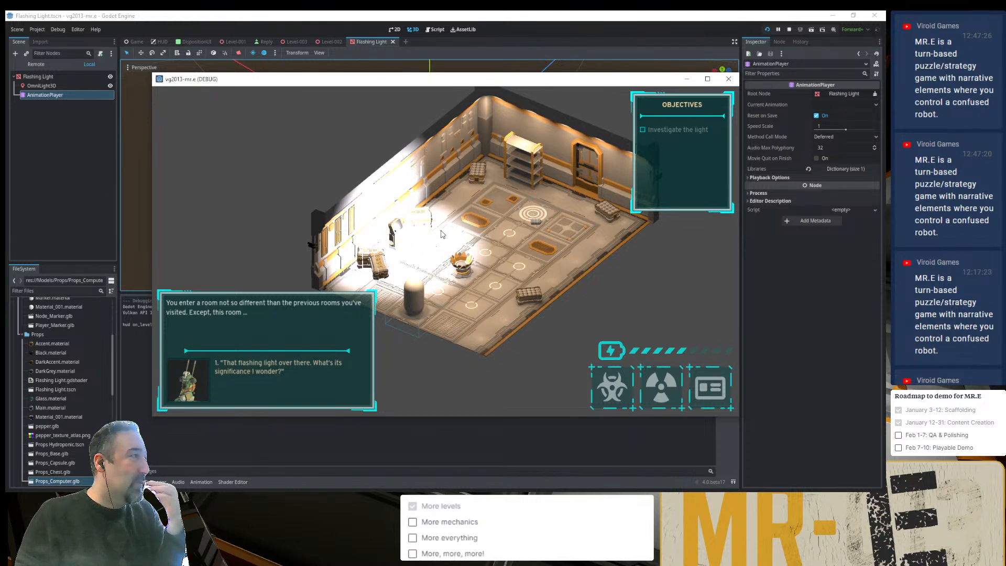
{"action": "left_click", "coordinate": [361, 31]}
- Examine the OmniLight3D's range in the Flashing Light scene and the prop's surroundings in the Level-003 room
{"action": "scroll", "coordinate": [485, 223], "scroll_direction": "down", "scroll_amount": 20}
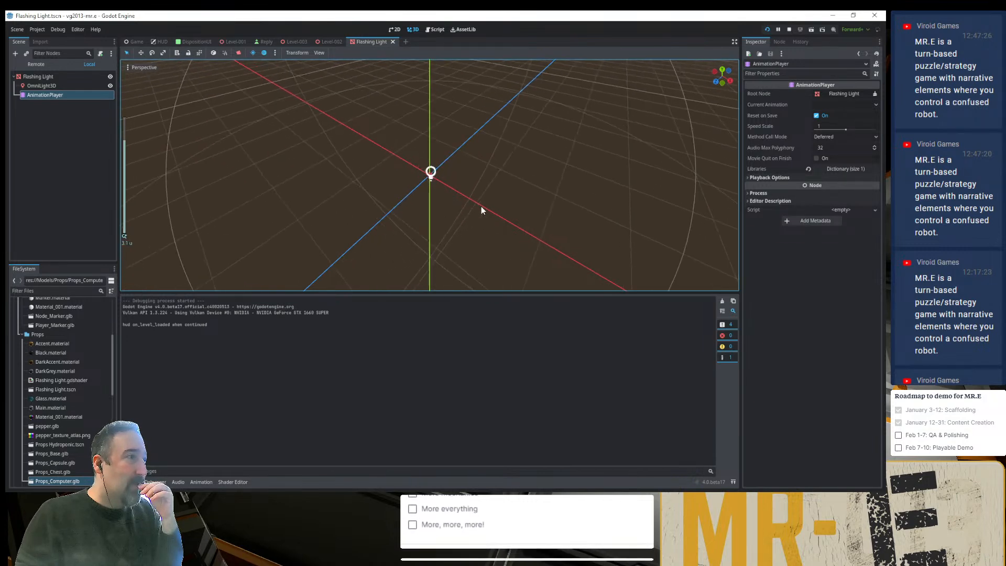
{"action": "scroll", "coordinate": [481, 207], "scroll_direction": "down", "scroll_amount": 16}
{"action": "mouse_move", "coordinate": [450, 206]}
{"action": "middle_mouse_down"}
{"action": "mouse_move", "coordinate": [439, 169]}
{"action": "mouse_move", "coordinate": [435, 198]}
{"action": "middle_mouse_up"}
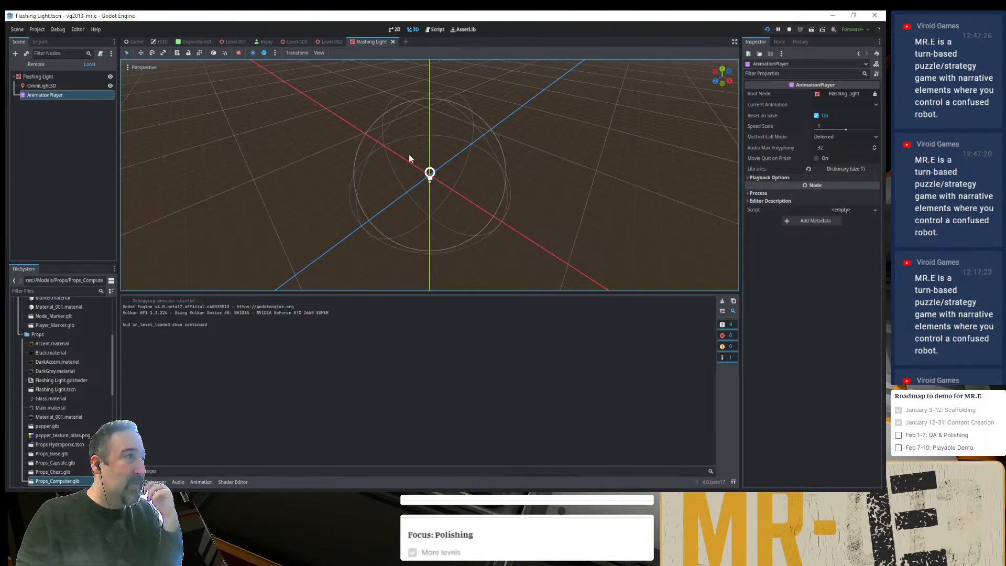
{"action": "left_click", "coordinate": [290, 41]}
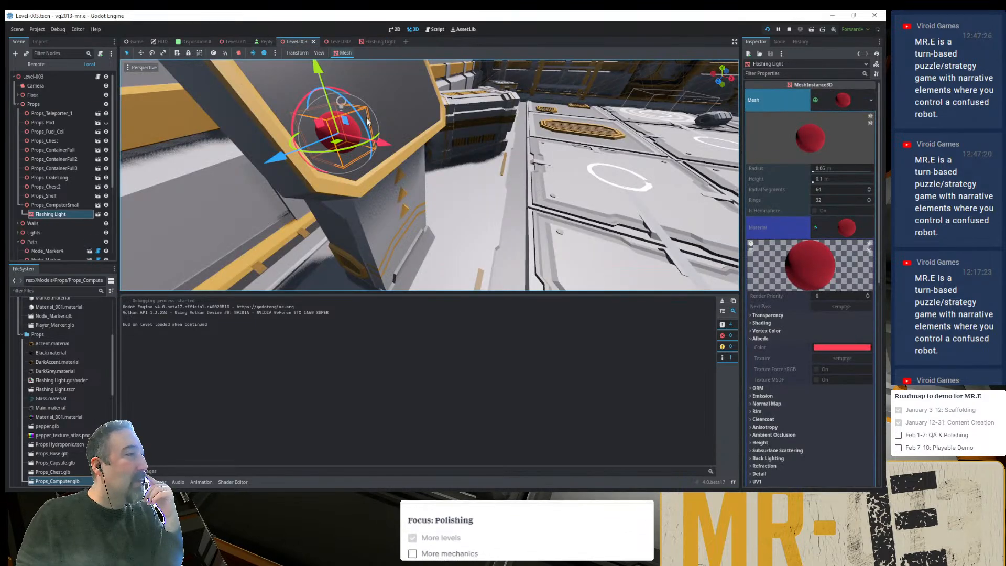
{"action": "scroll", "coordinate": [367, 121], "scroll_direction": "down", "scroll_amount": 10}
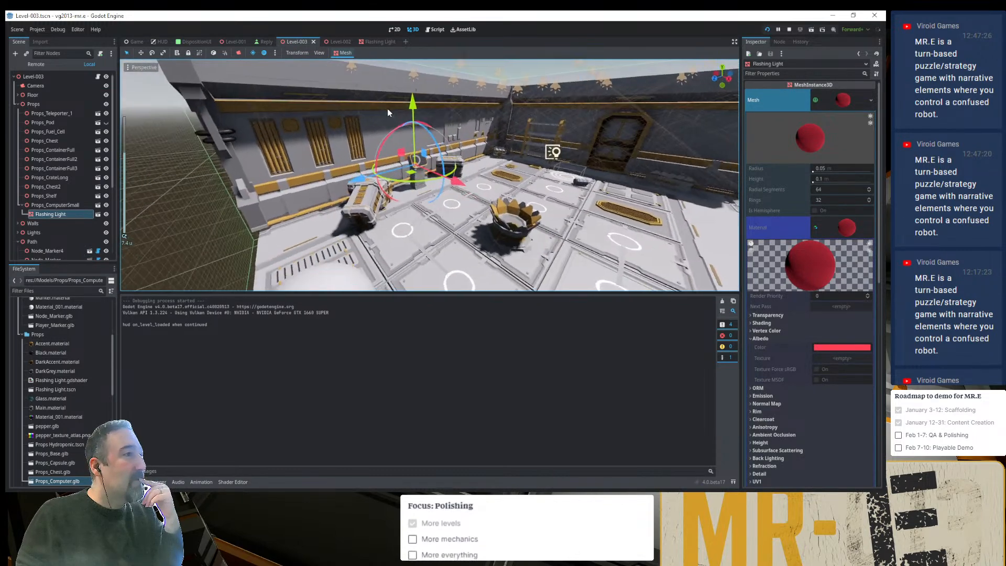
{"action": "middle_click_drag", "start_coordinate": [387, 112], "coordinate": [408, 131]}
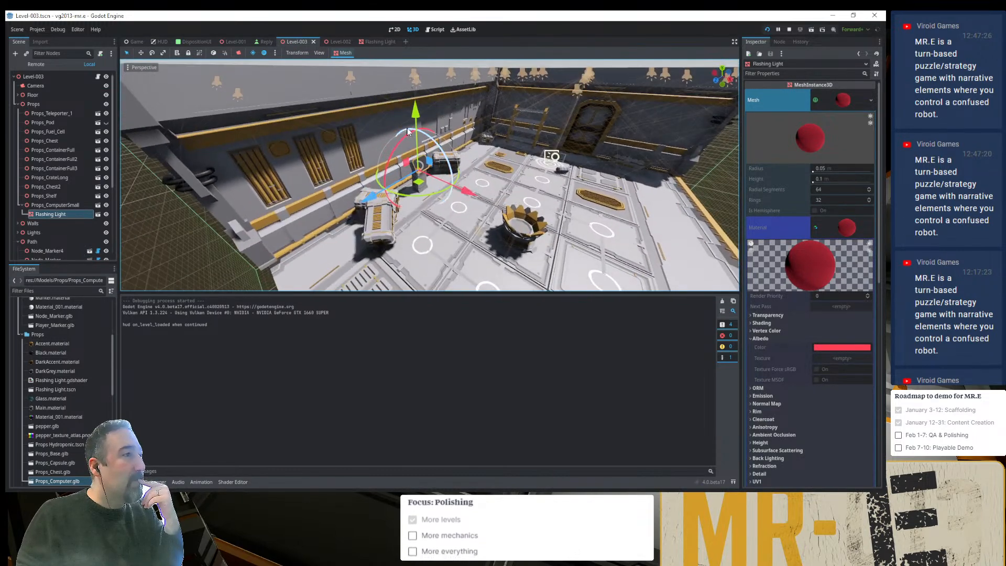
- Attach a new GDScript, Flashing Light.gd, to the Flashing Light scene's root node using the Object: Empty template
{"action": "left_click", "coordinate": [373, 41]}
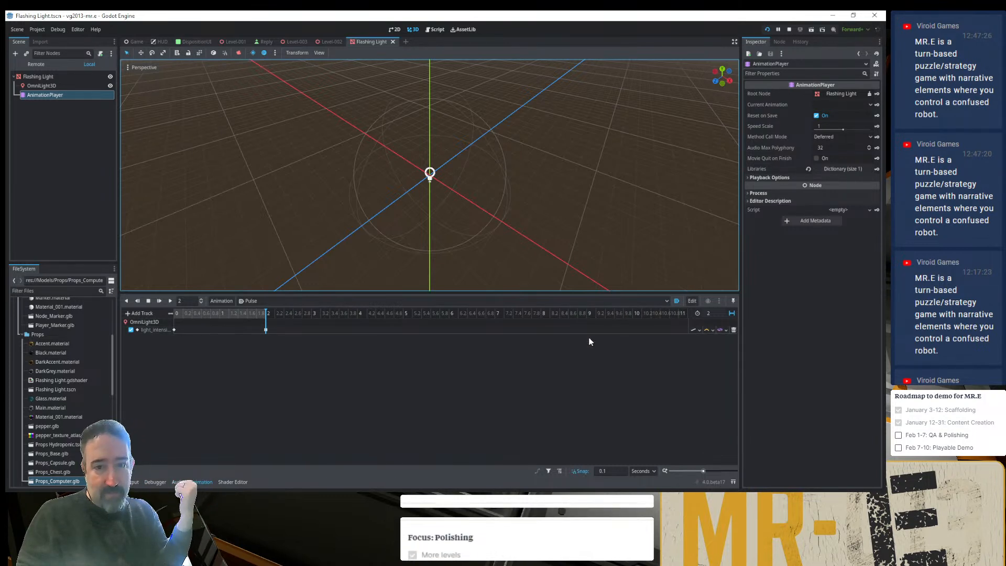
{"action": "left_click", "coordinate": [59, 77]}
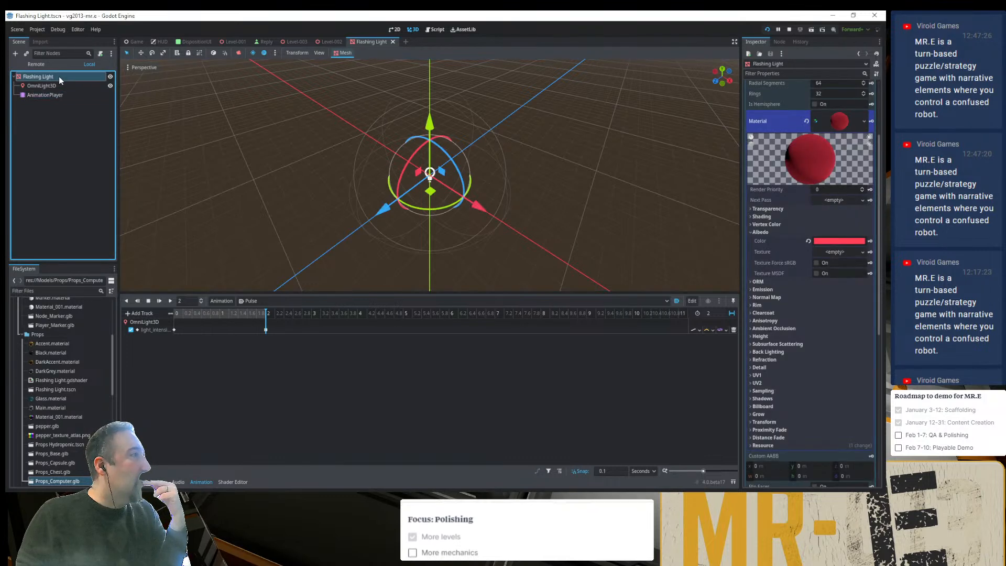
{"action": "left_click", "coordinate": [100, 53]}
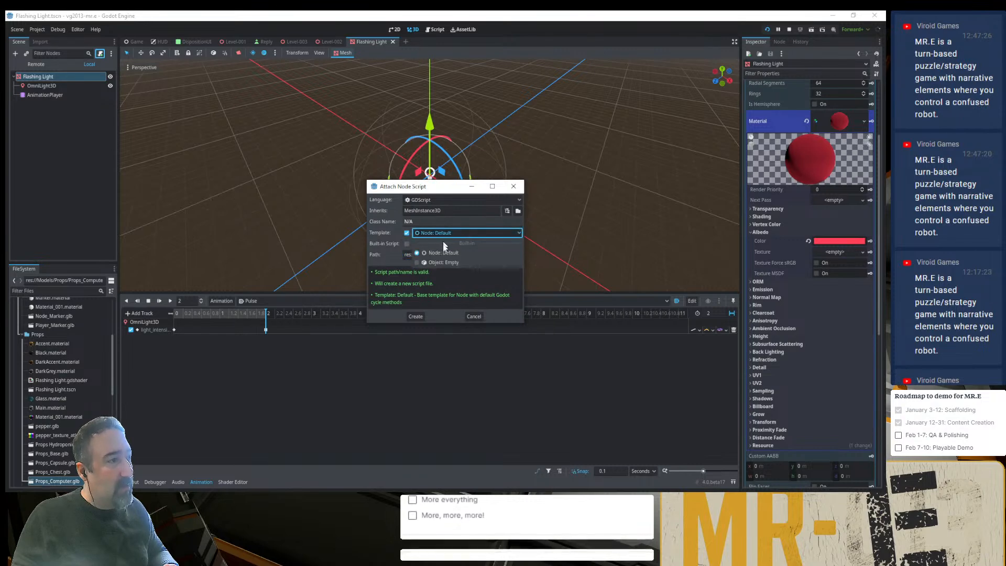
{"action": "left_click", "coordinate": [452, 232]}
{"action": "left_click", "coordinate": [442, 262]}
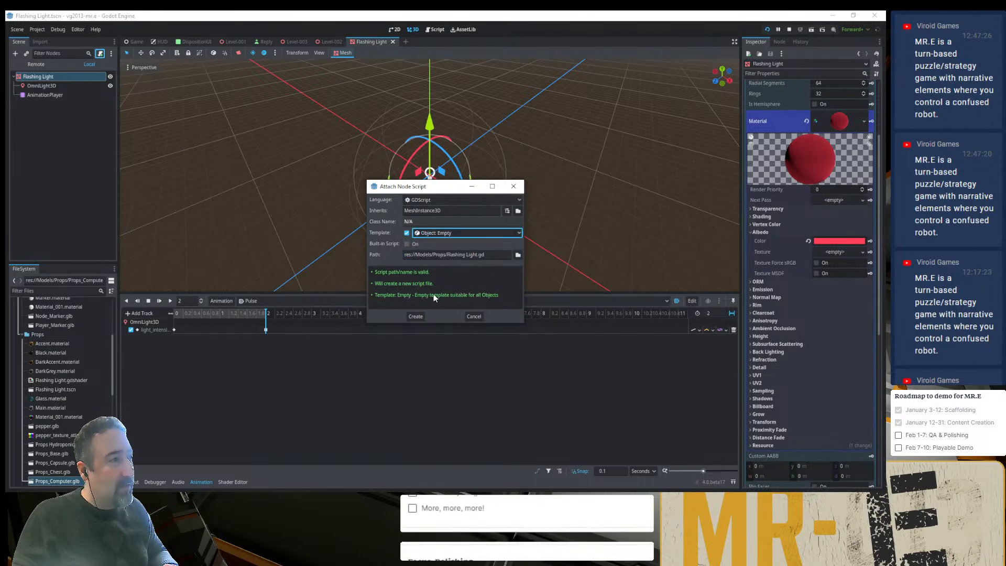
{"action": "left_click", "coordinate": [416, 315]}
{"action": "key", "text": "Return"}
{"action": "key", "text": "Up"}
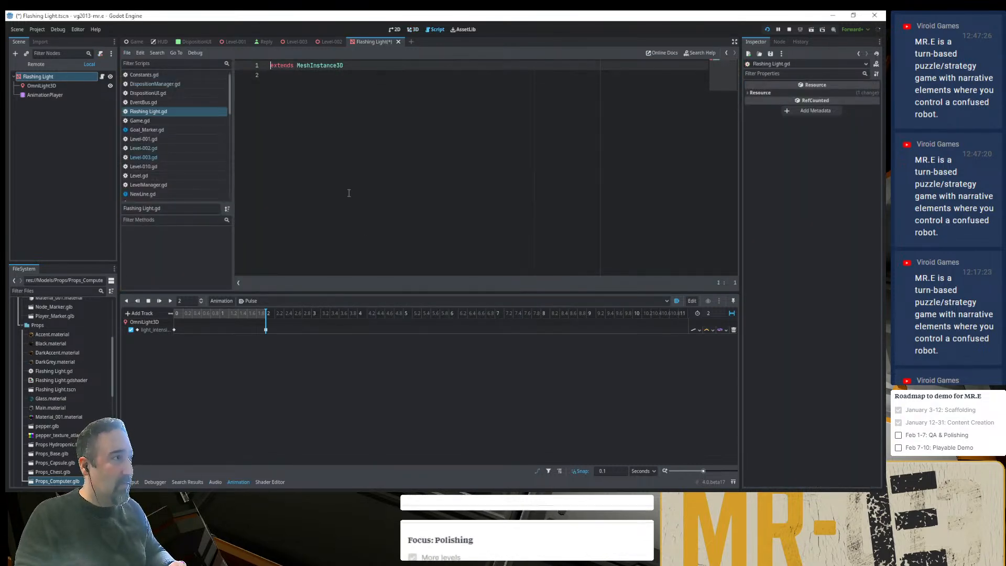
{"action": "type", "text": "@tool"}
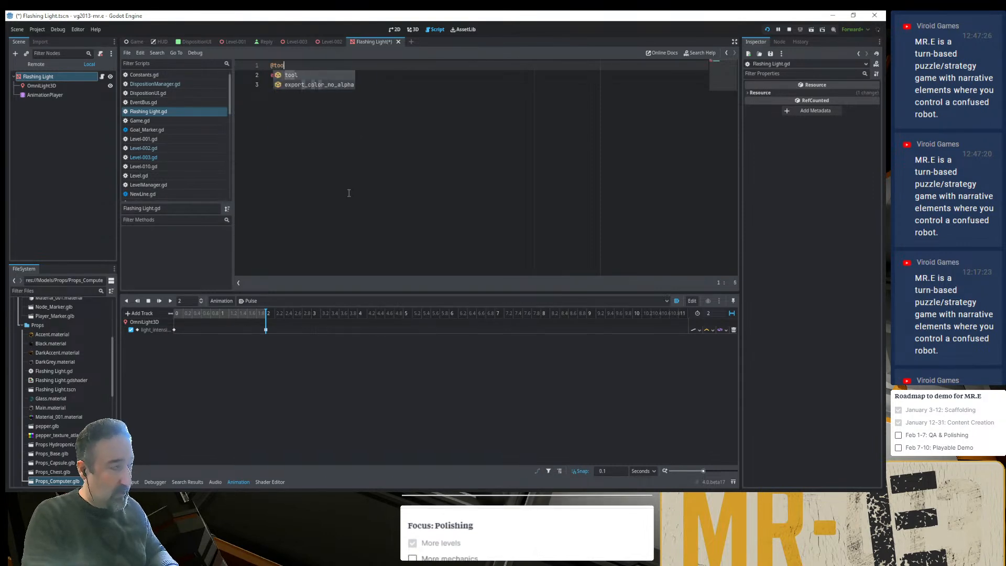
{"action": "key", "text": "Escape"}
{"action": "key", "text": "Down"}
{"action": "key", "text": "Down"}
{"action": "key", "text": "Return"}
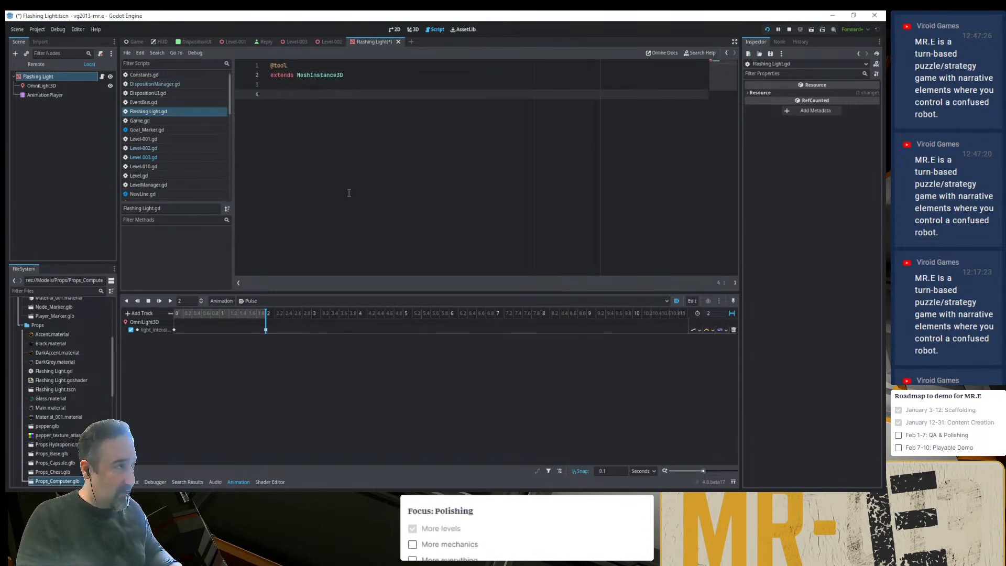
- Write a _ready() function that calls $AnimationPlayer.play("Pulse") and save the script and scene
{"action": "type", "text": "func _"}
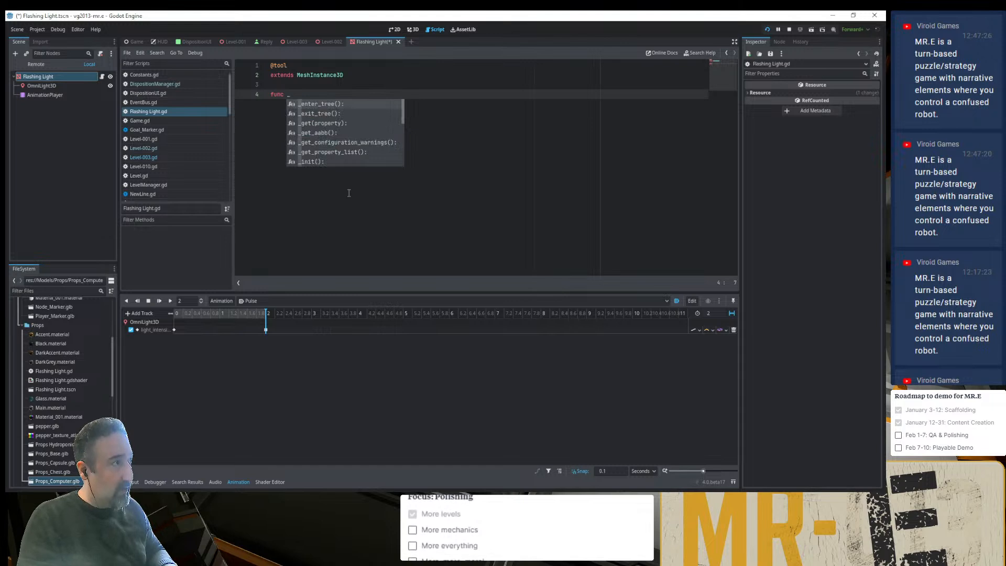
{"action": "type", "text": "ready():"}
{"action": "key", "text": "Return"}
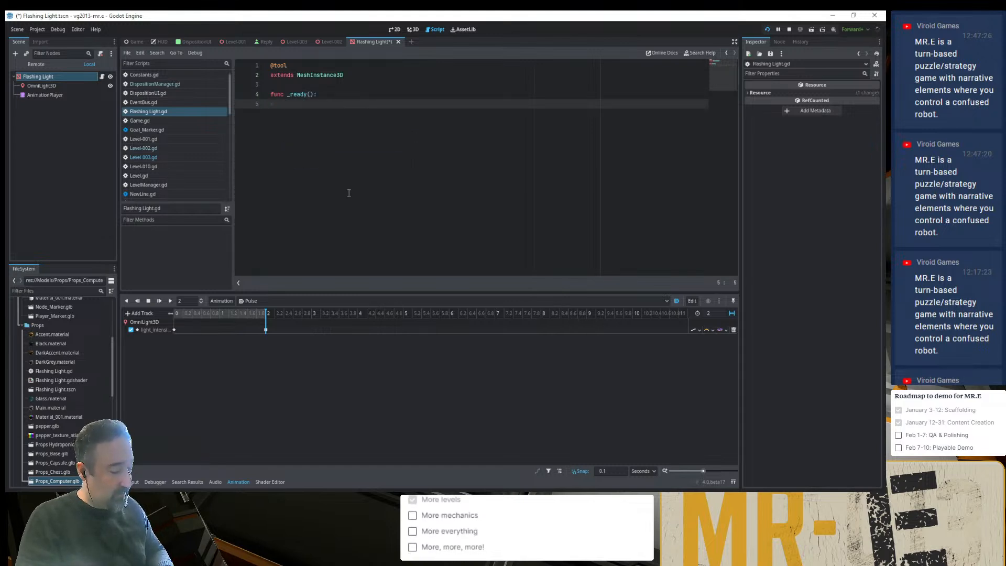
{"action": "key", "text": "Up"}
{"action": "key", "text": "Return"}
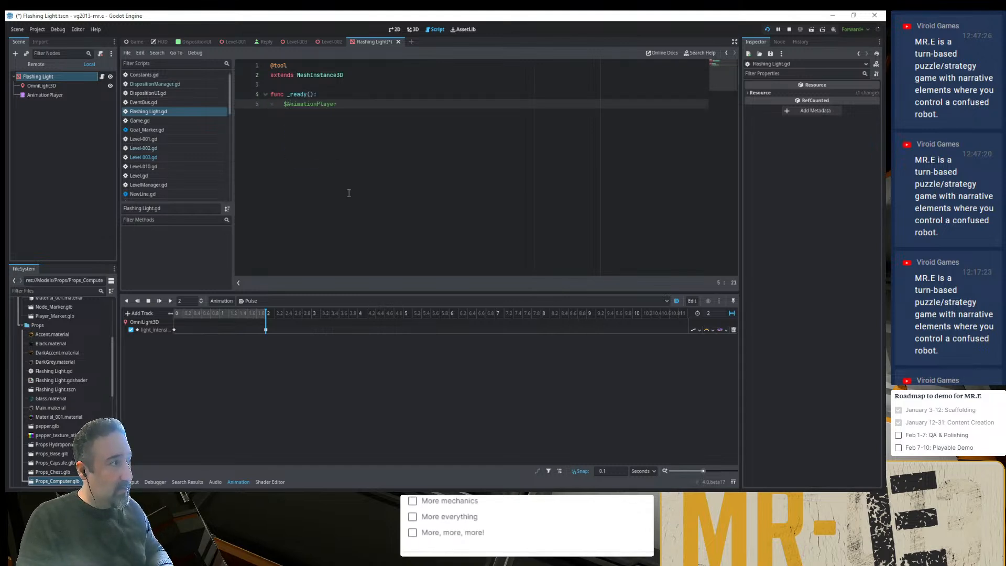
{"action": "type", "text": ".play("}
{"action": "key", "text": "Return"}
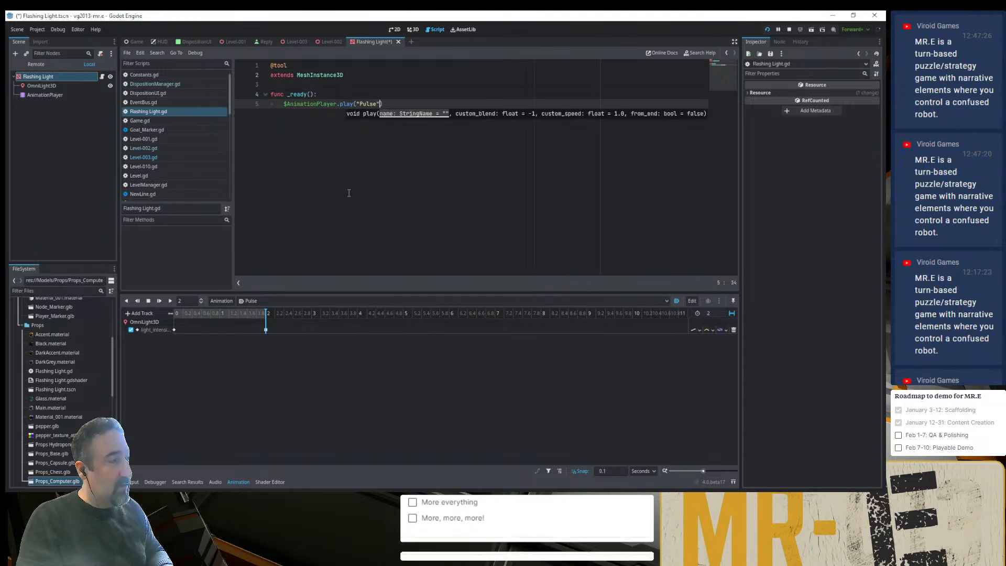
{"action": "key", "text": "ctrl+s"}
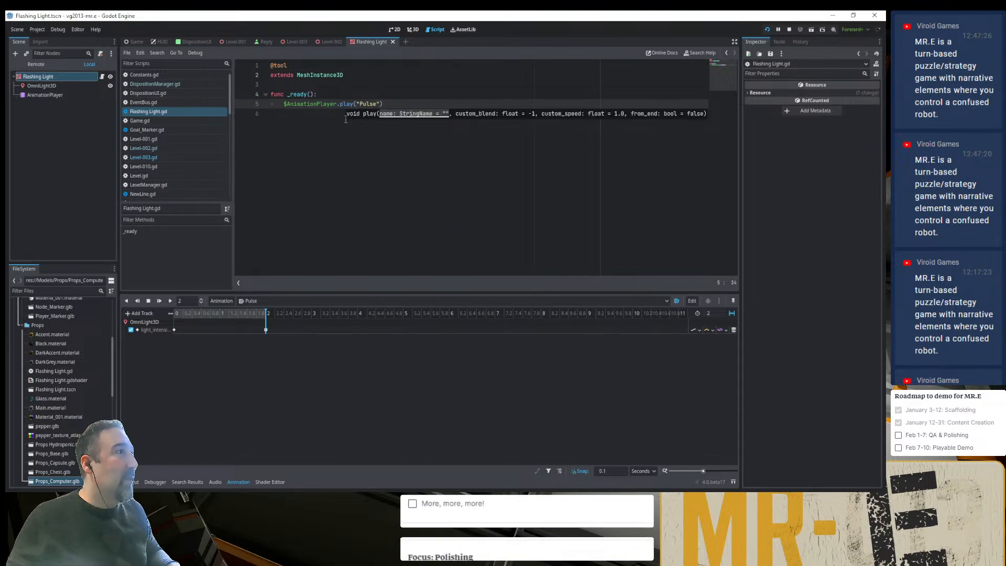
- Check the Flashing Light instance in the Level-003 3D view and review its attached script
{"action": "left_click", "coordinate": [293, 42]}
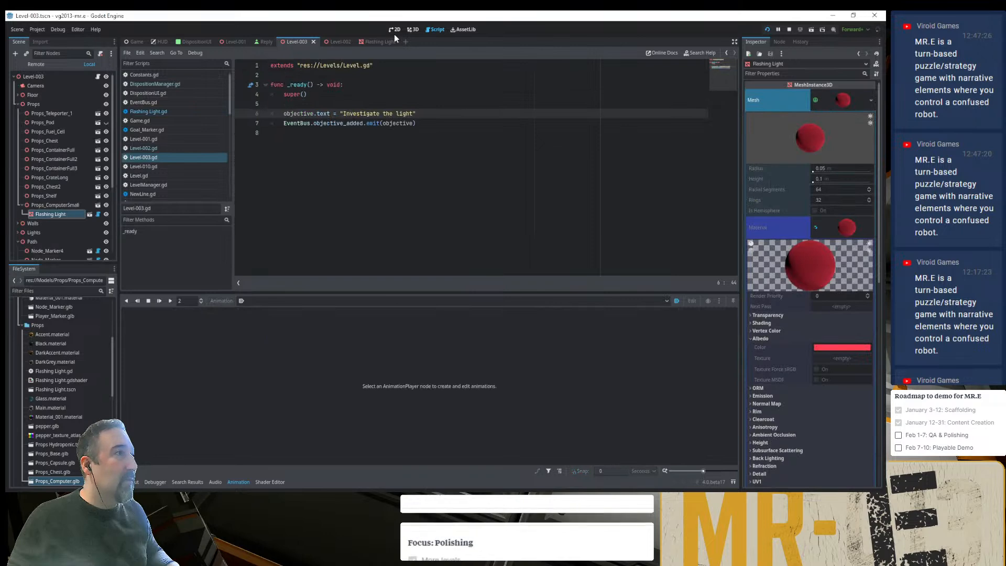
{"action": "left_click", "coordinate": [414, 29]}
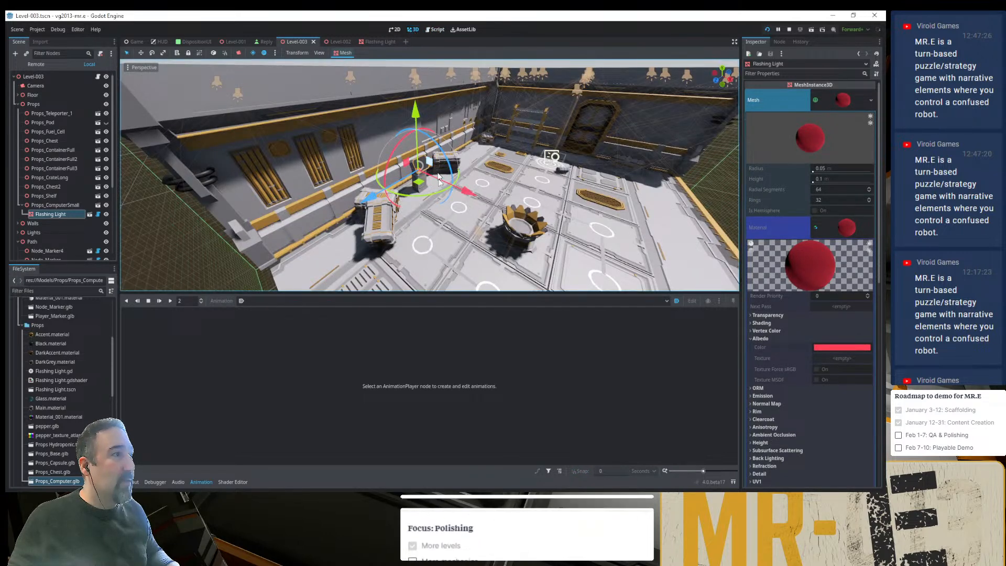
{"action": "left_click", "coordinate": [98, 214]}
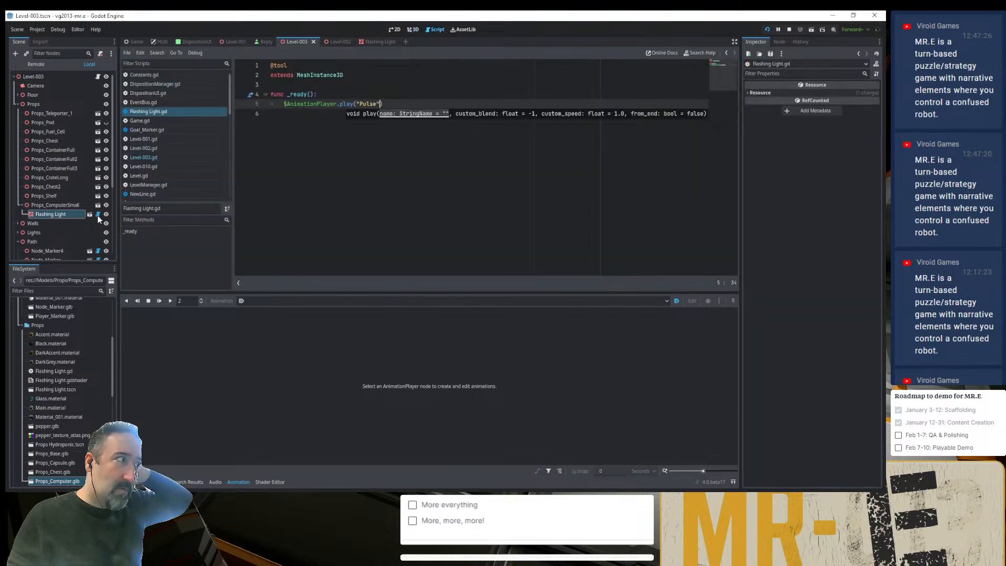
{"action": "left_click", "coordinate": [324, 151]}
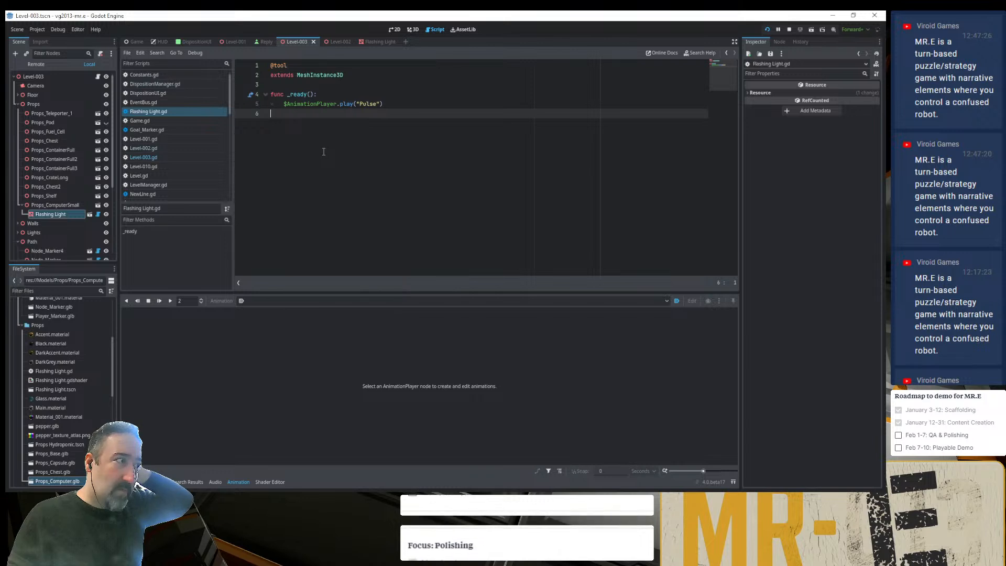
- Inspect the Pulse animation's first keyframe and scrub its timeline in the Flashing Light scene while checking the OmniLight3D's intensity
{"action": "left_click", "coordinate": [89, 215]}
{"action": "left_click", "coordinate": [35, 95]}
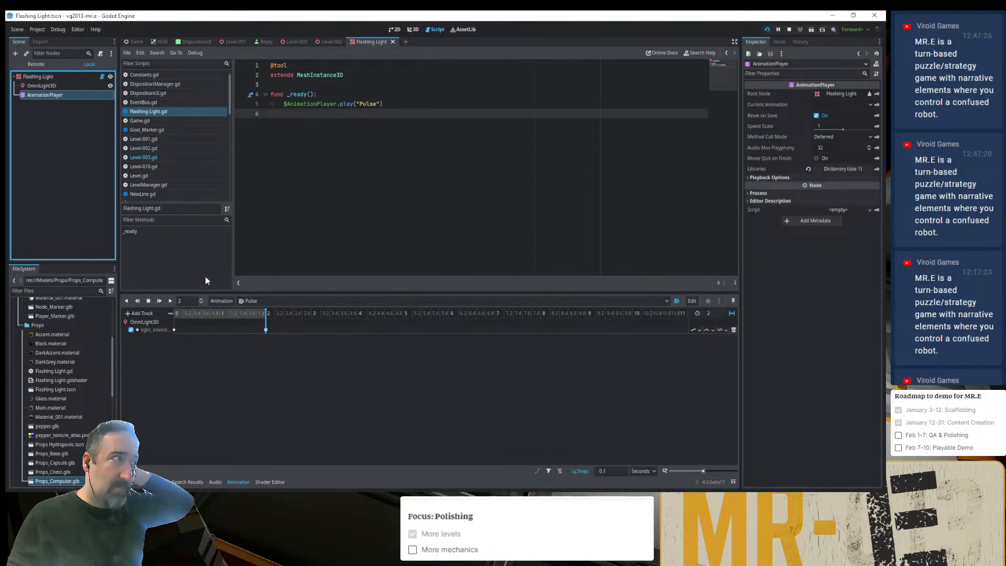
{"action": "left_click", "coordinate": [413, 30]}
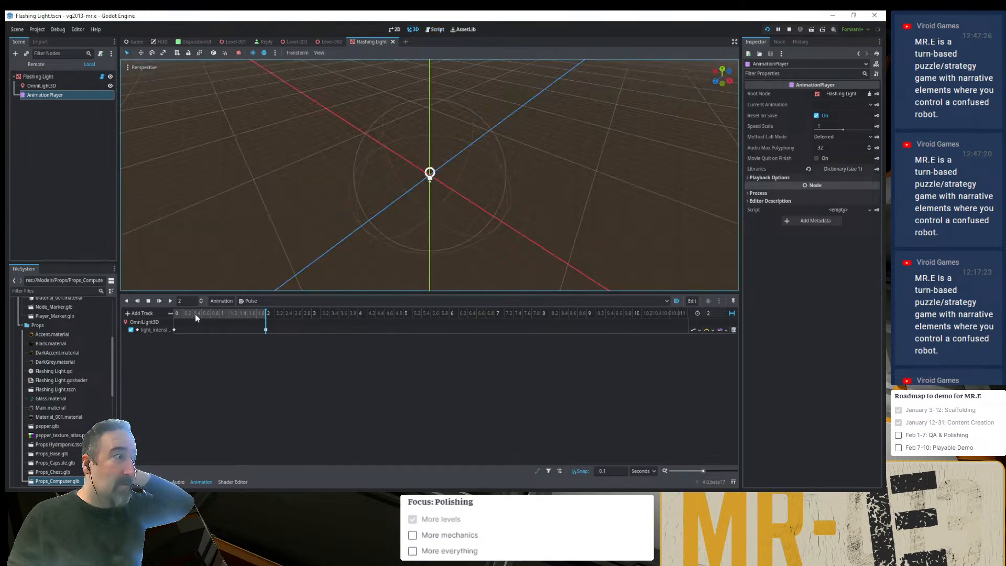
{"action": "left_click", "coordinate": [228, 314]}
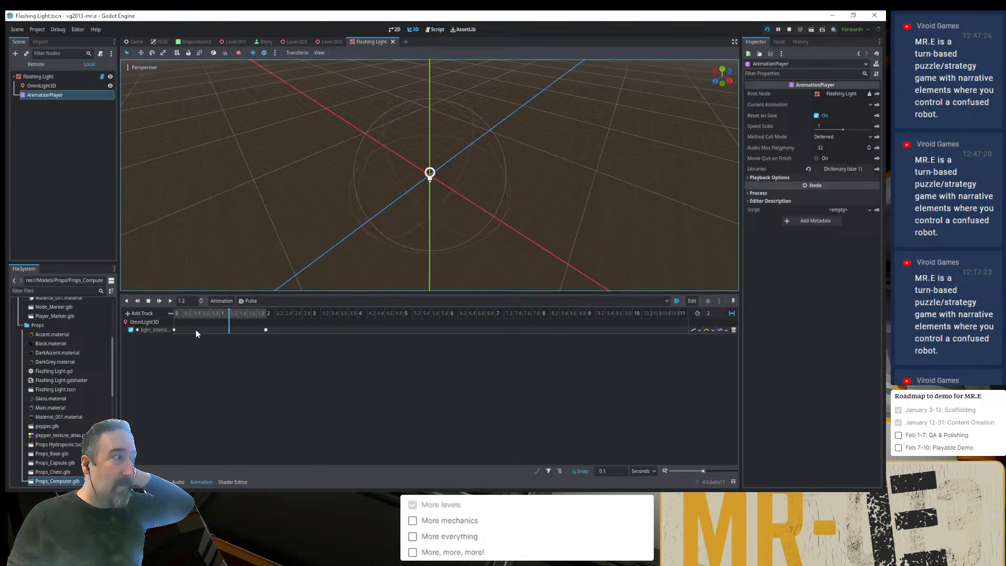
{"action": "left_click", "coordinate": [174, 329]}
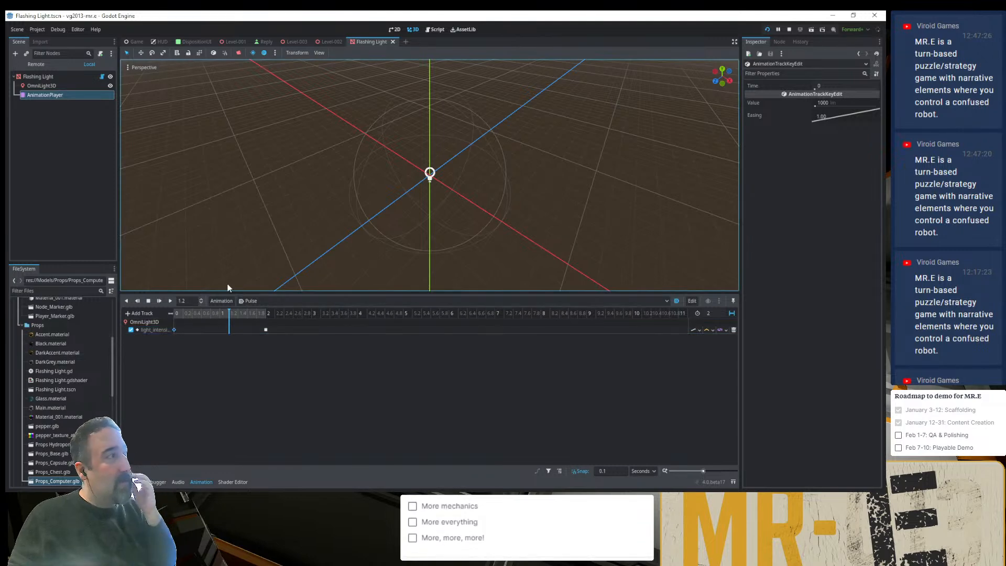
{"action": "left_click", "coordinate": [44, 86]}
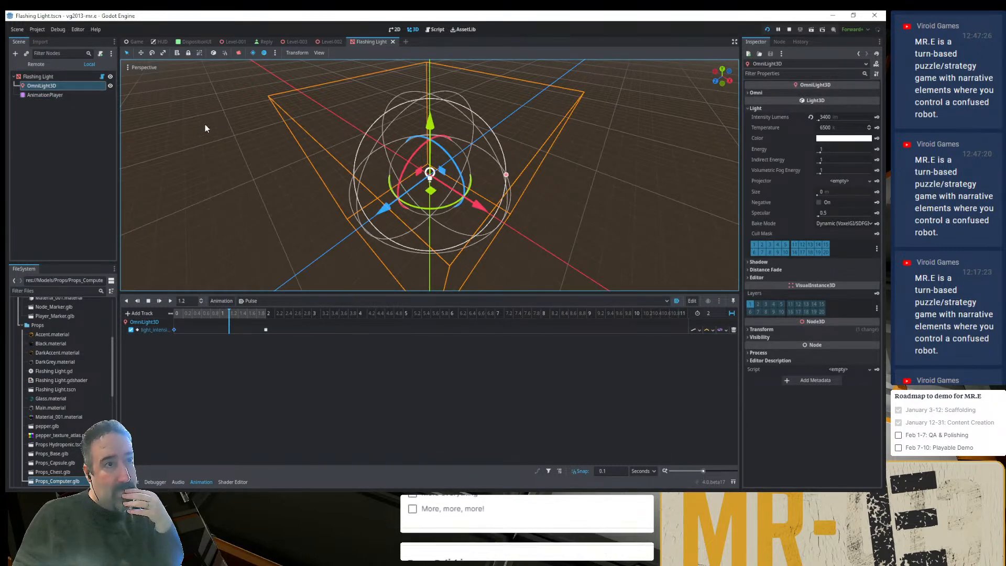
{"action": "left_click", "coordinate": [232, 314]}
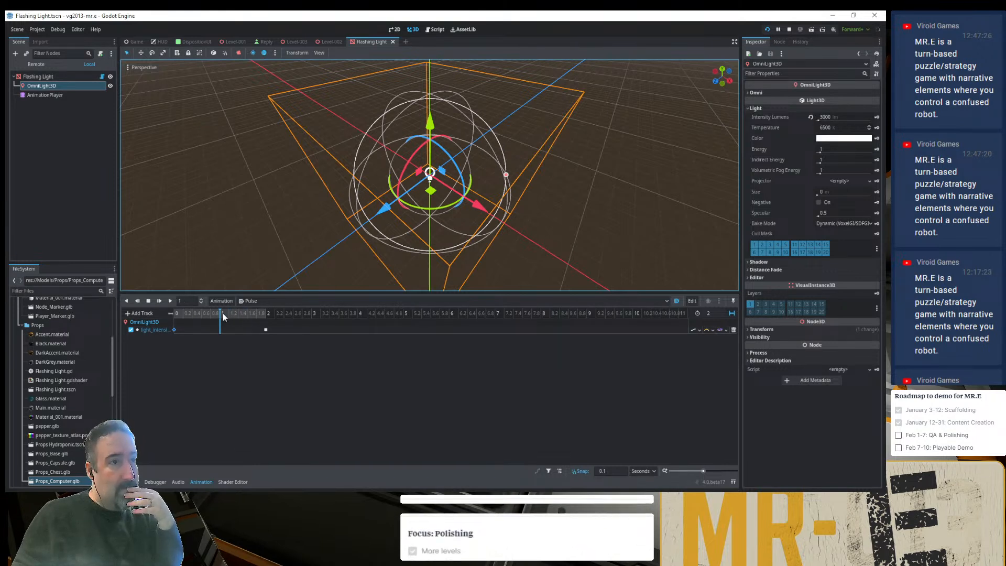
- Set the OmniLight3D's Omni range to 1 and restart the project to check the light in the room
{"action": "left_click", "coordinate": [756, 92]}
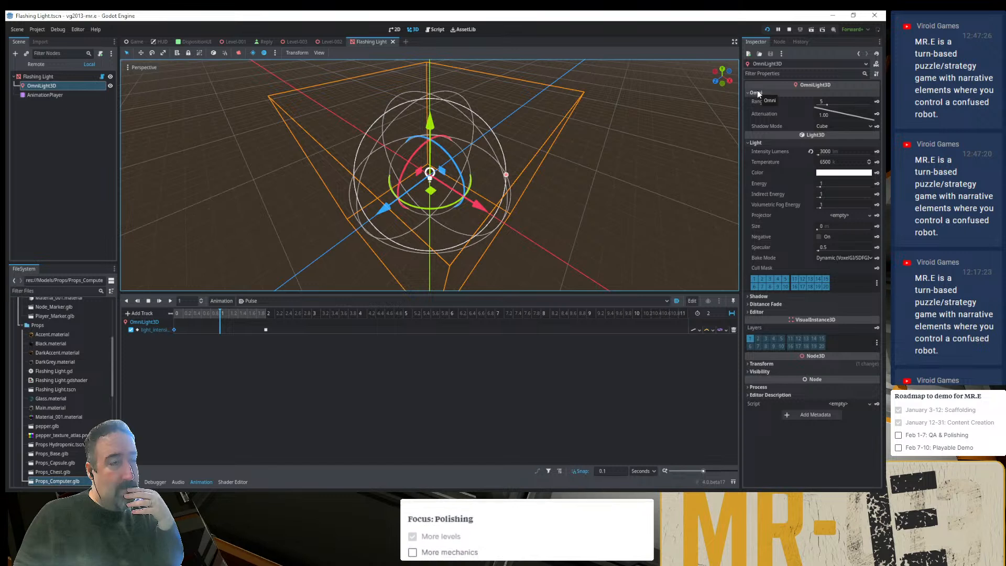
{"action": "left_click", "coordinate": [834, 103]}
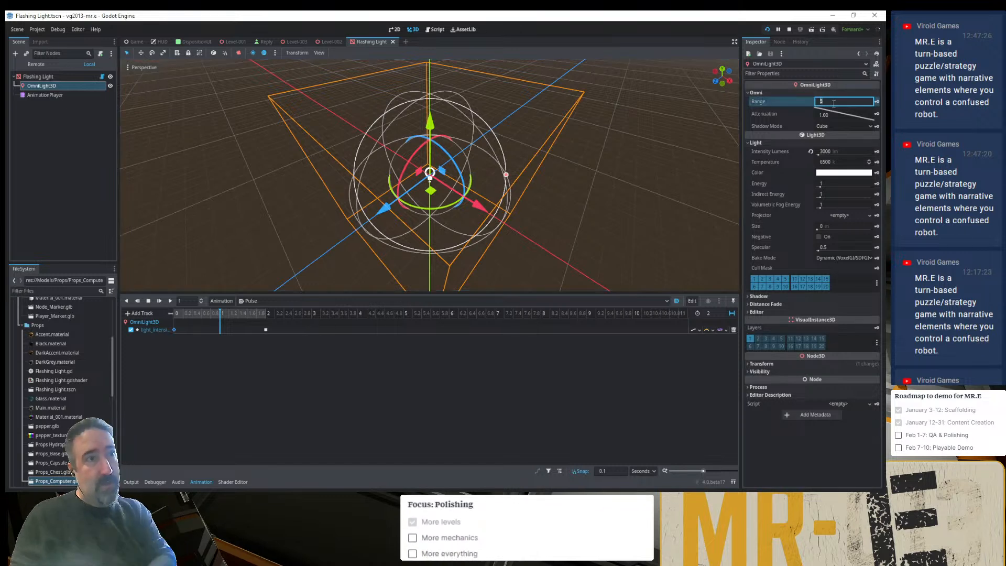
{"action": "type", "text": "1"}
{"action": "key", "text": "Return"}
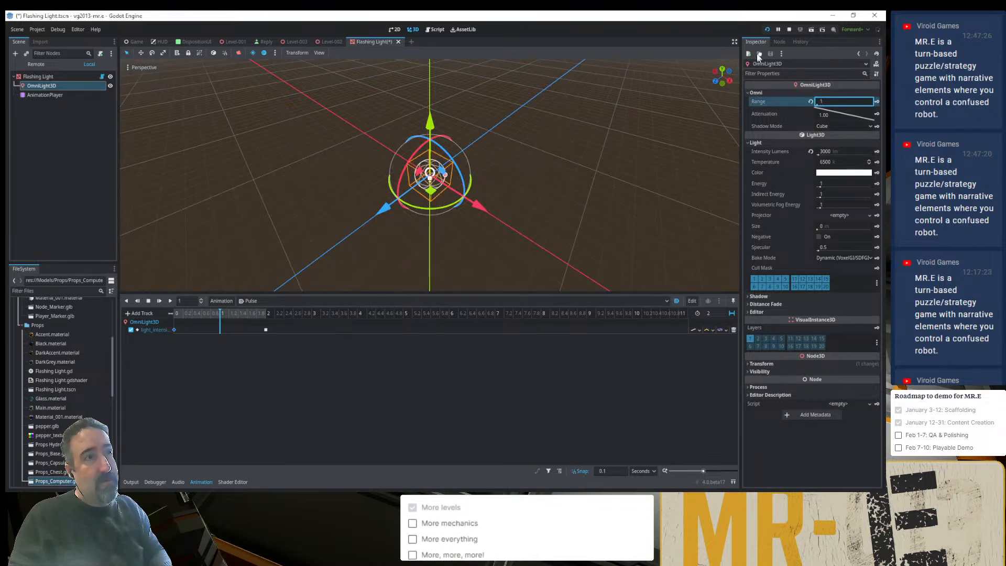
{"action": "left_click", "coordinate": [767, 30]}
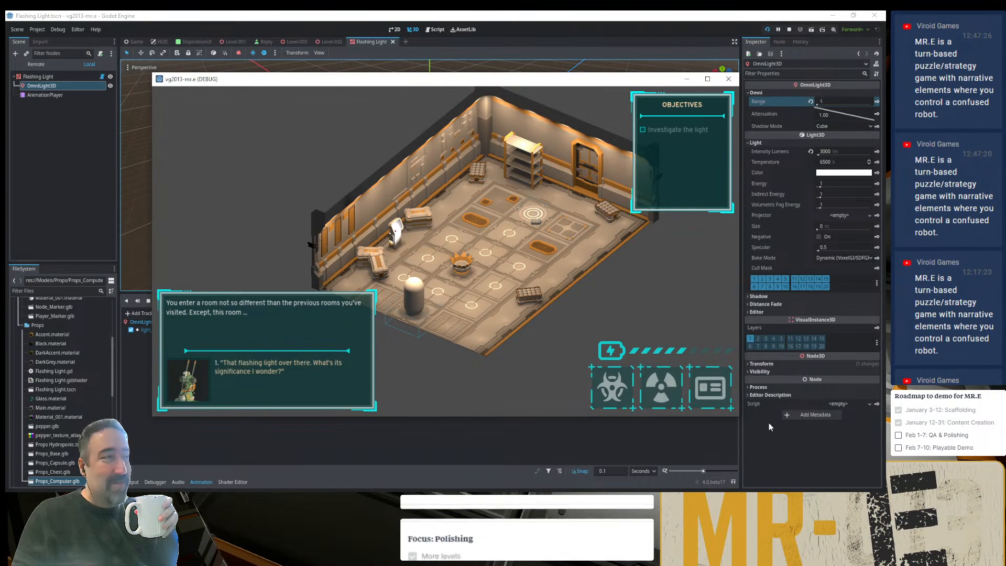
- Switch to the browser, look over the live stream on the Restream Events page, and return to Godot
{"action": "key", "text": "alt+Tab"}
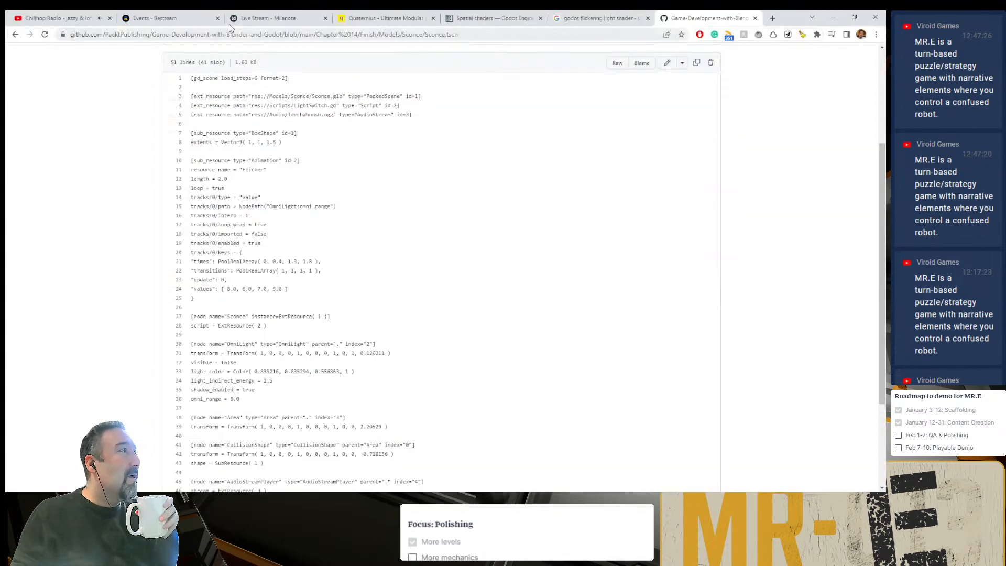
{"action": "left_click", "coordinate": [175, 20]}
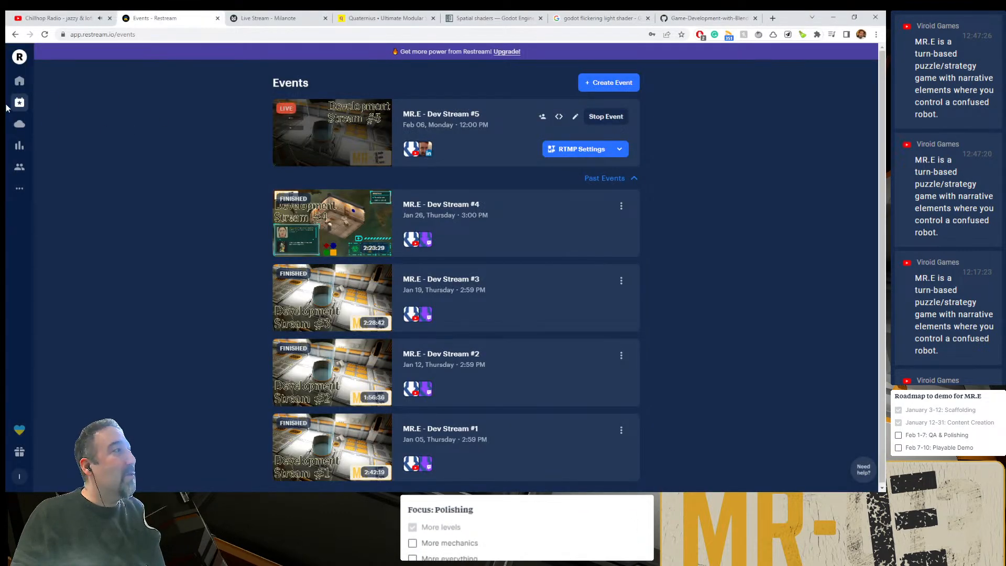
{"action": "mouse_move", "coordinate": [21, 189]}
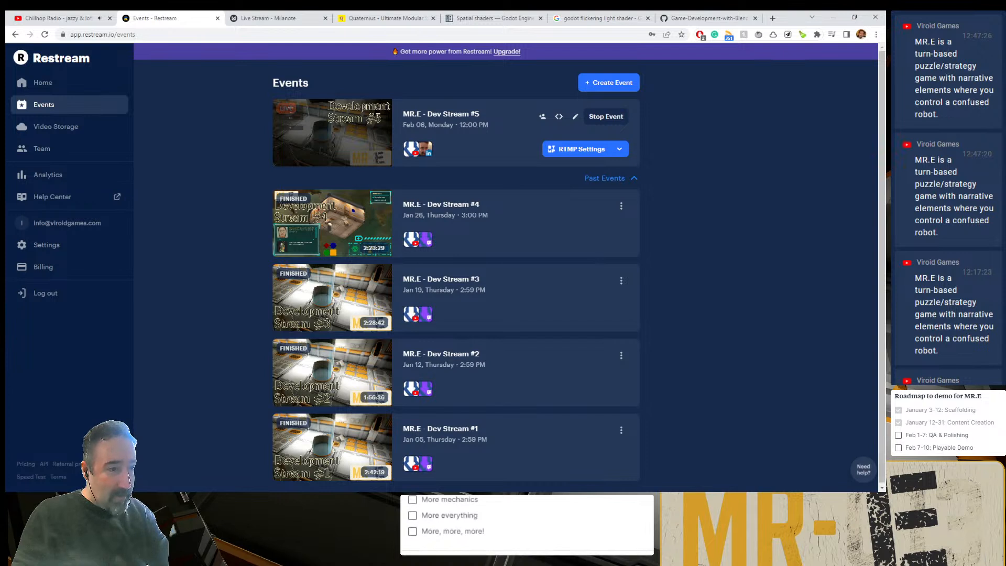
{"action": "left_click", "coordinate": [745, 501]}
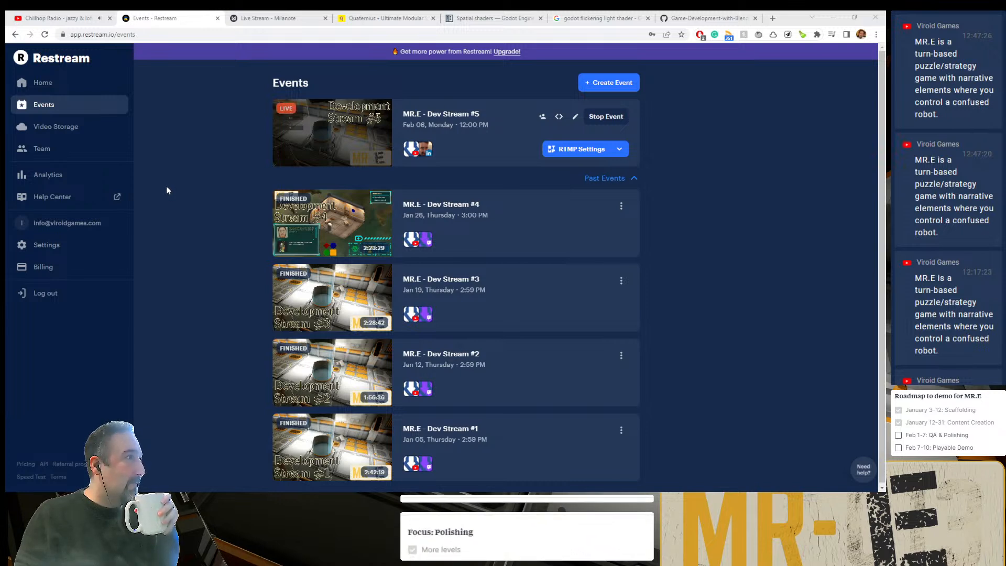
{"action": "left_click", "coordinate": [326, 135]}
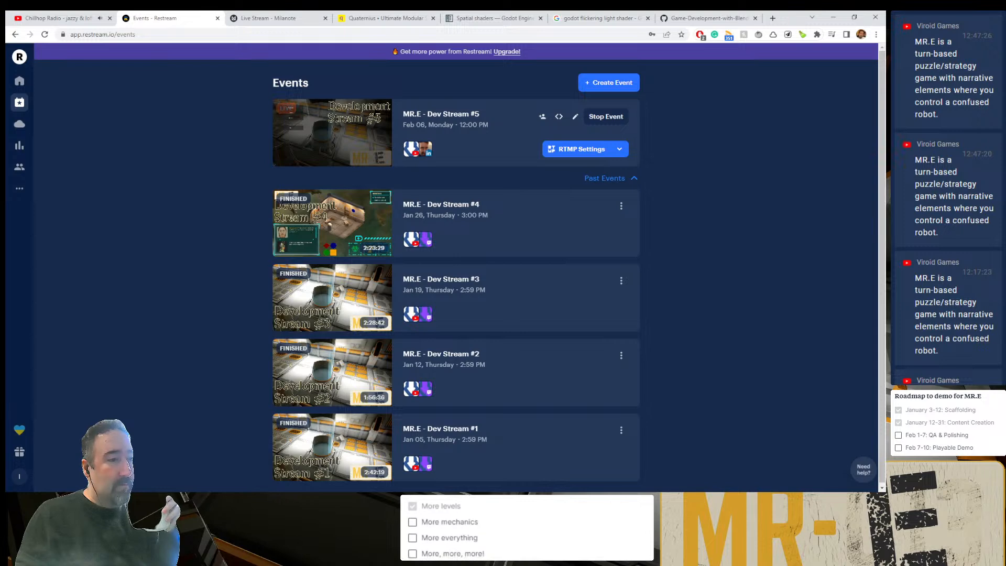
{"action": "key", "text": "alt+Tab"}
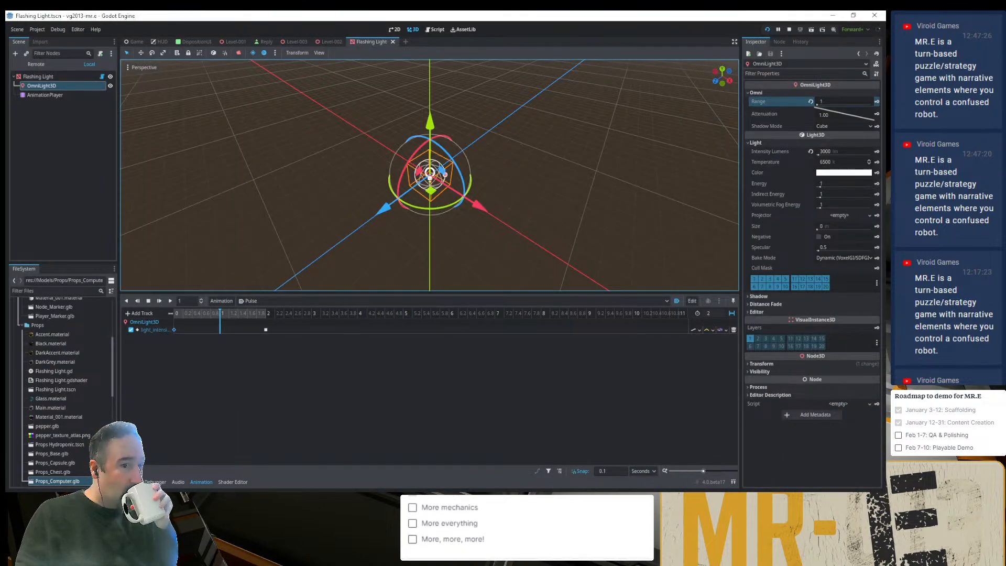
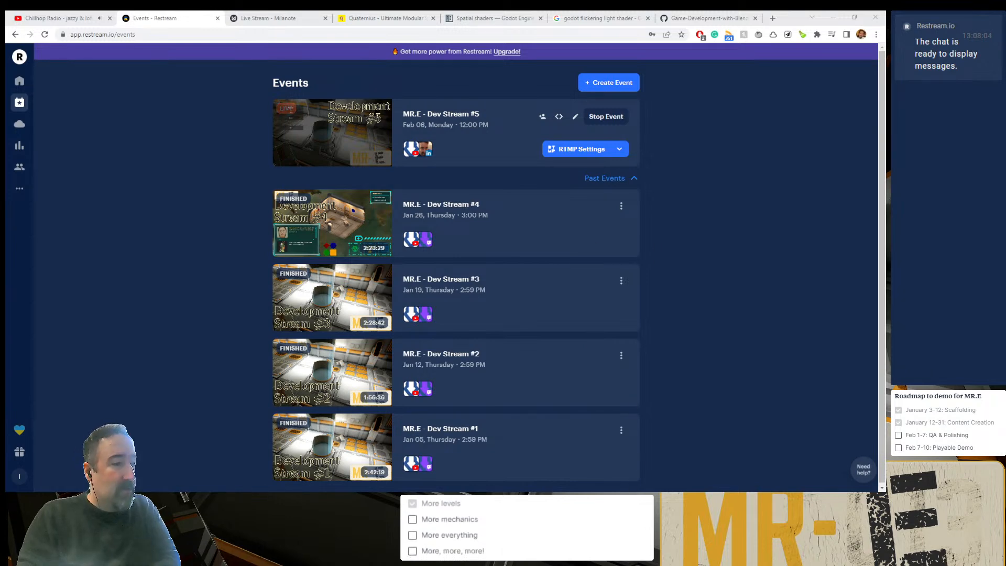
- Return to Godot, set the OmniLight3D's Omni attenuation to 0.116 in the Flashing Light scene, and check it in the running game
{"action": "key", "text": "alt+Tab"}
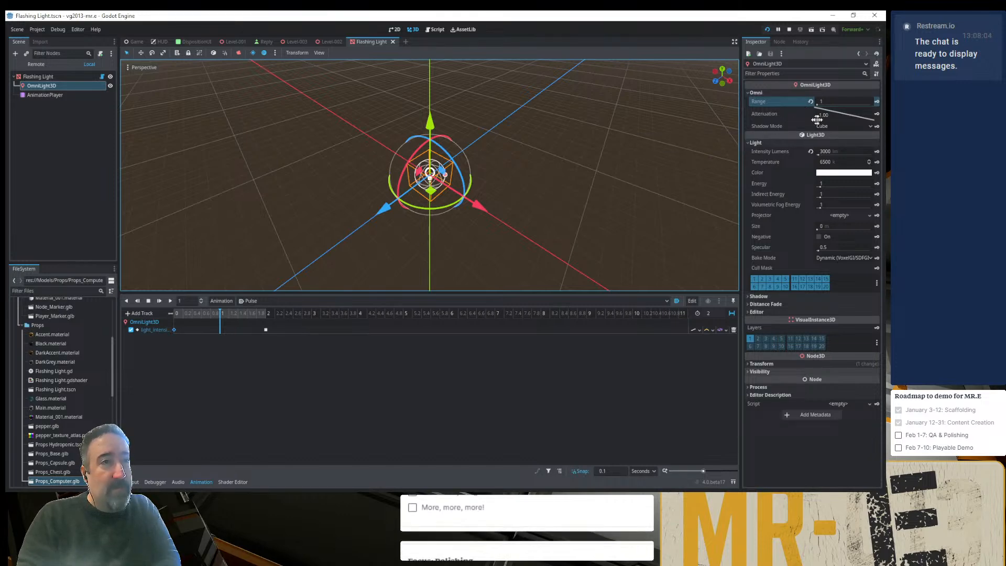
{"action": "scroll", "coordinate": [683, 151], "scroll_direction": "up", "scroll_amount": 5}
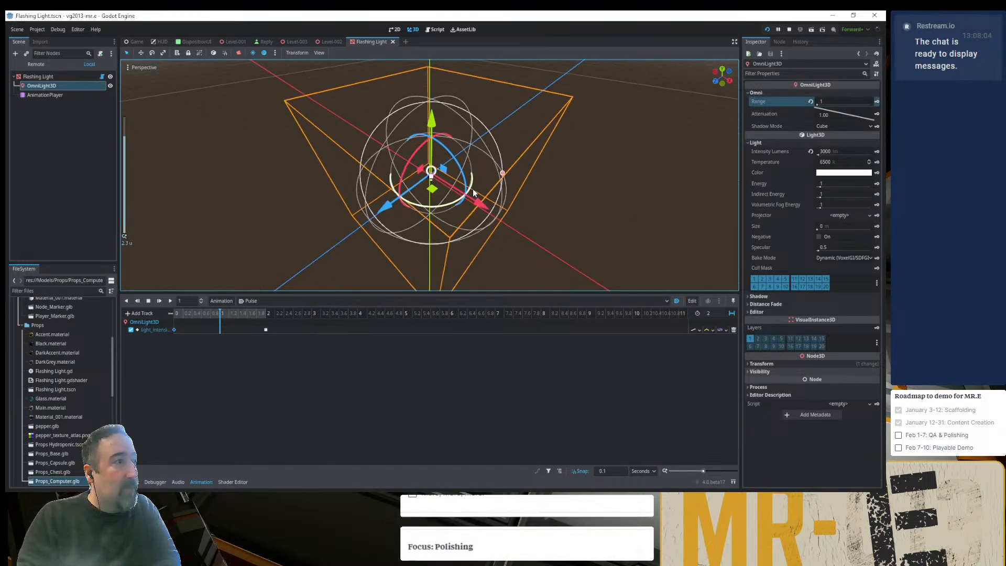
{"action": "left_click", "coordinate": [290, 42]}
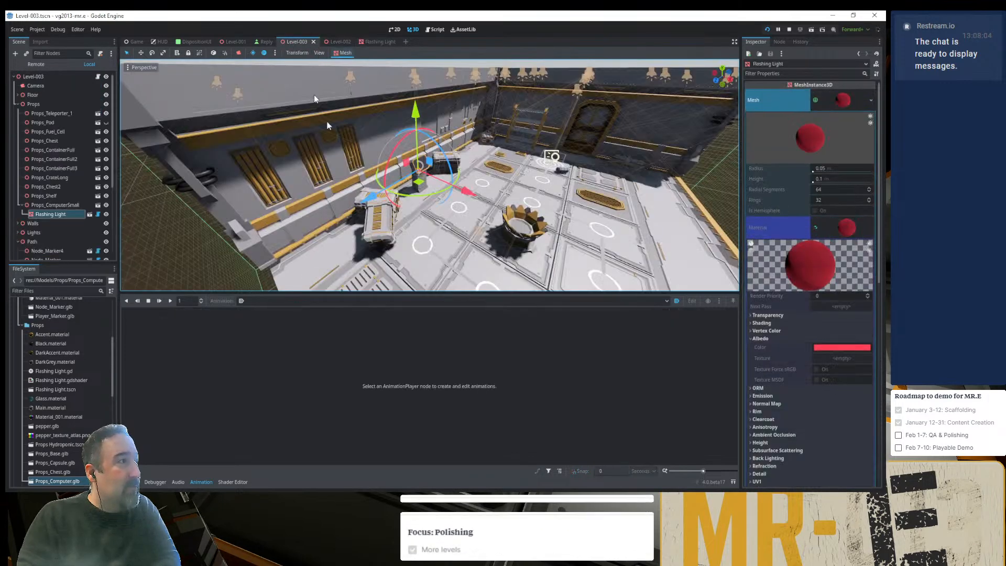
{"action": "left_click", "coordinate": [376, 41]}
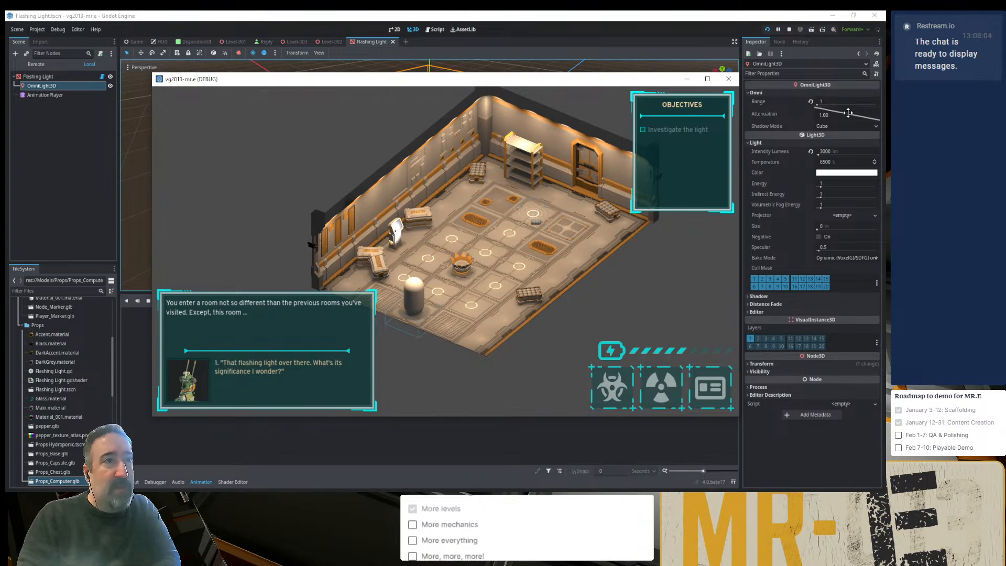
{"action": "left_click_drag", "start_coordinate": [848, 113], "coordinate": [853, 109]}
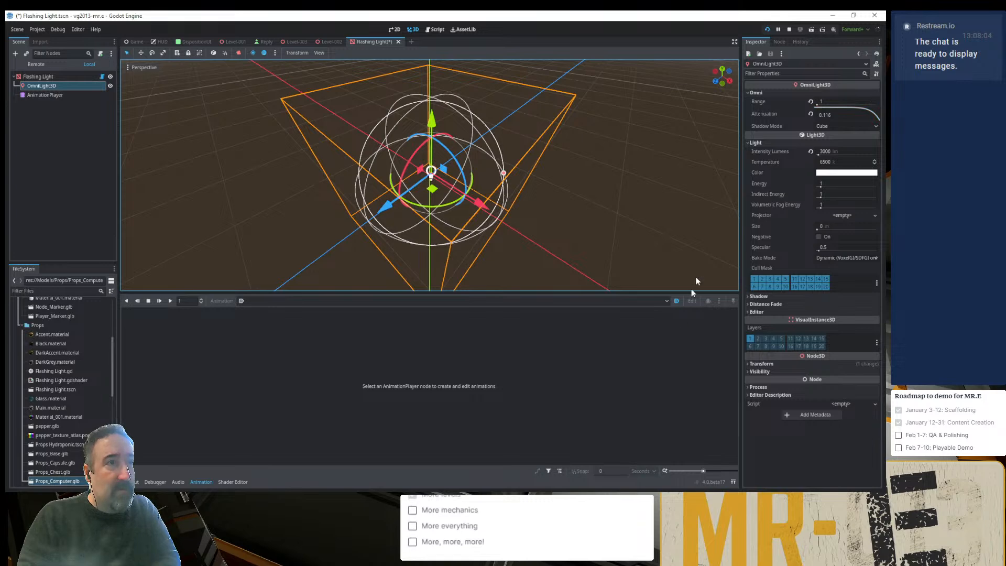
{"action": "key", "text": "alt+Tab"}
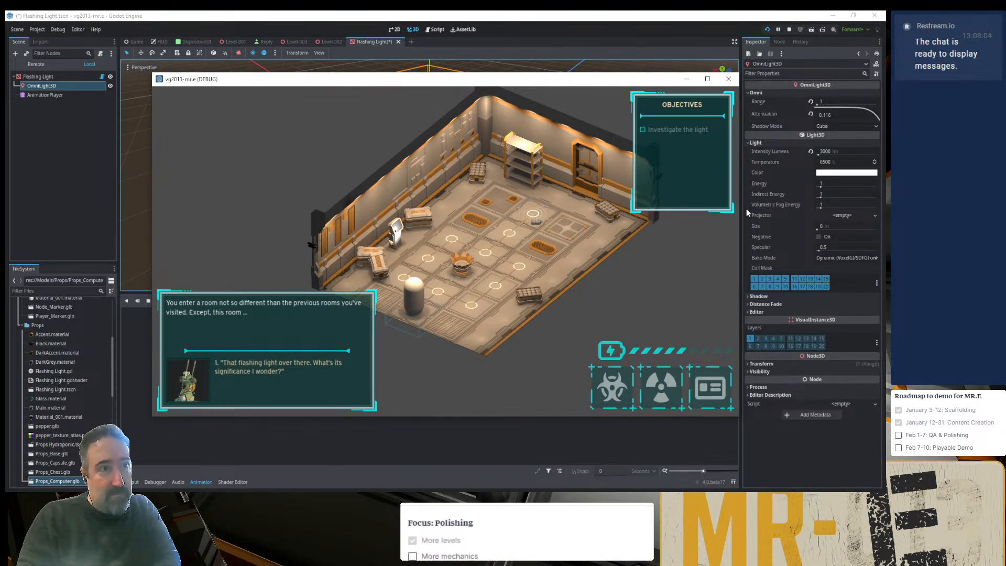
- Set the OmniLight3D's color to the pinkish red ff2f53 and check it in the running game
{"action": "left_click", "coordinate": [833, 173]}
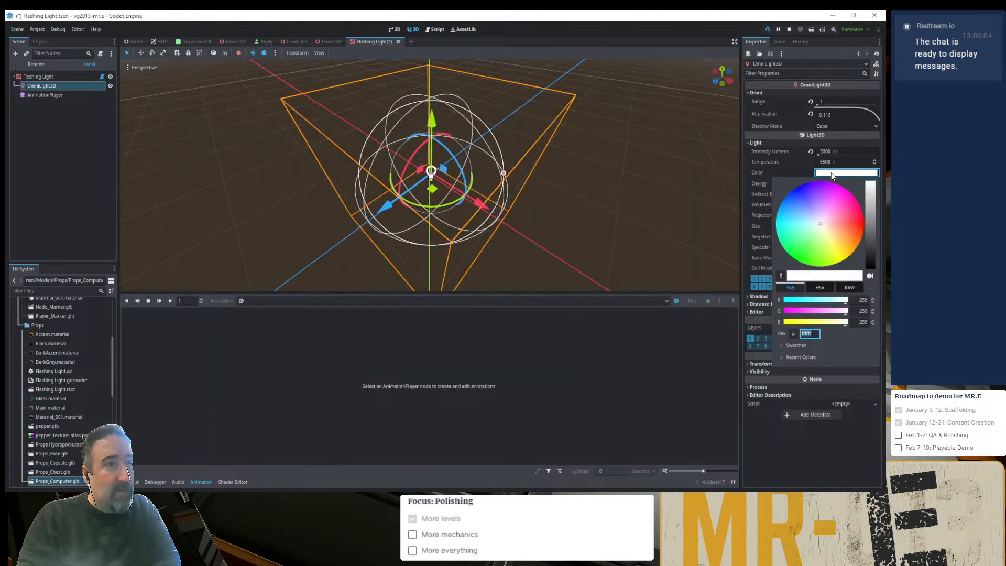
{"action": "left_click", "coordinate": [855, 218]}
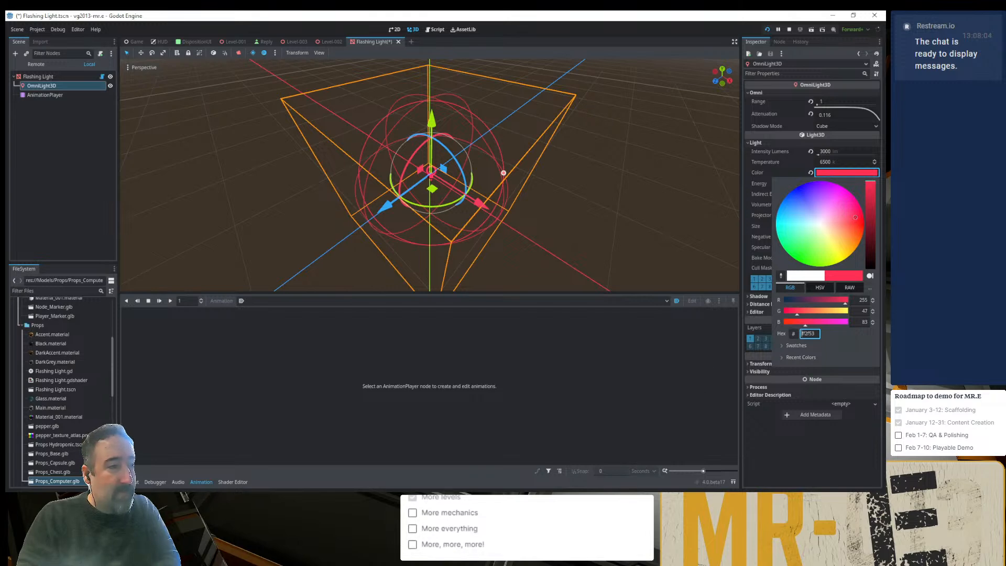
{"action": "key", "text": "alt+Tab"}
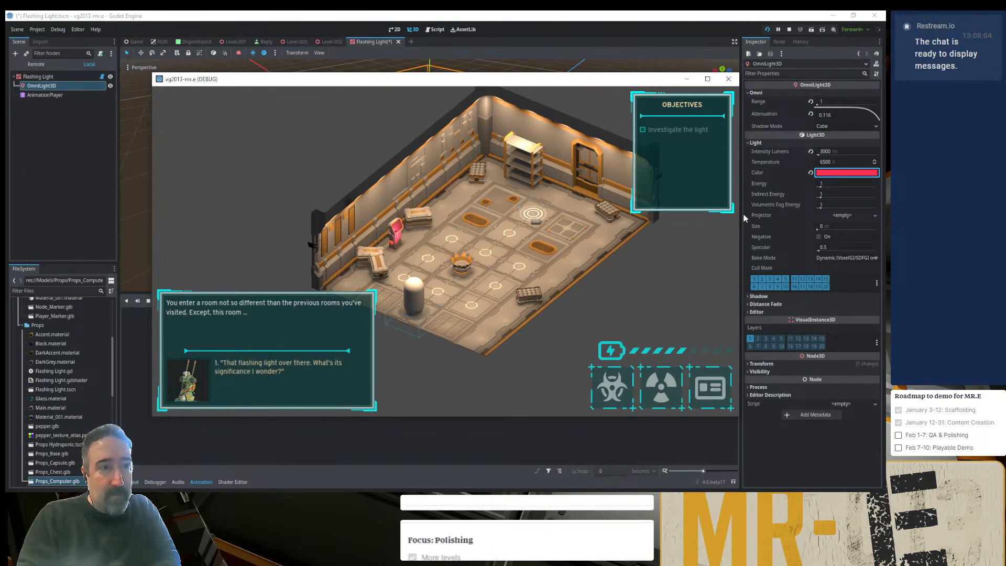
- Look at the OmniLight3D's shadow settings, set its light size to 1 m, and check it in the running game
{"action": "left_click", "coordinate": [760, 296]}
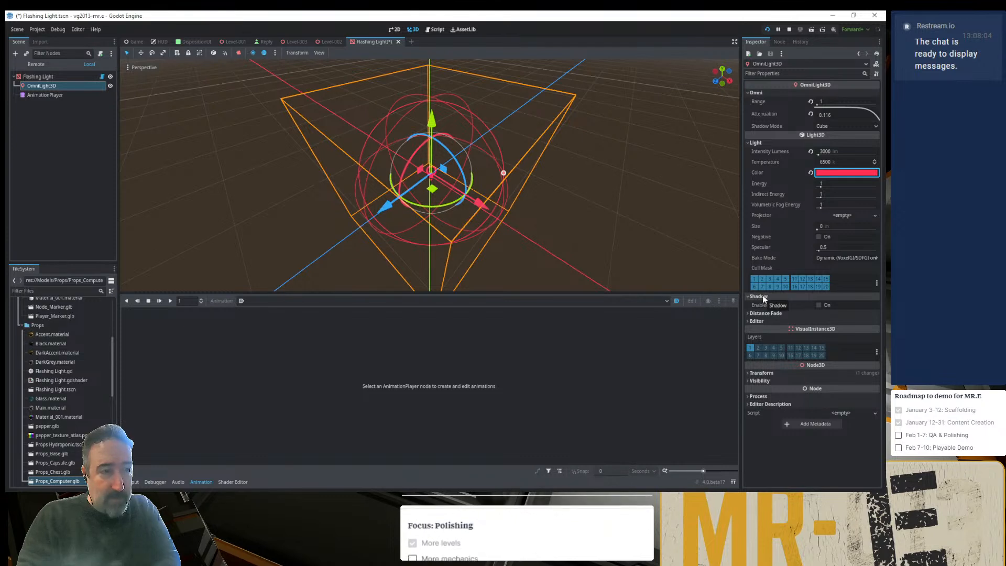
{"action": "left_click", "coordinate": [762, 296]}
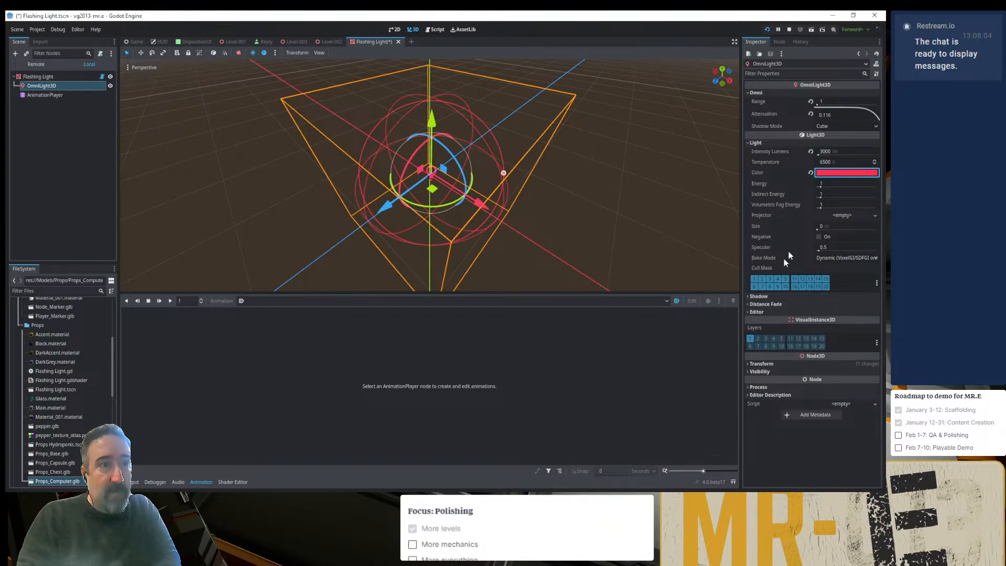
{"action": "left_click_drag", "start_coordinate": [816, 229], "coordinate": [859, 231]}
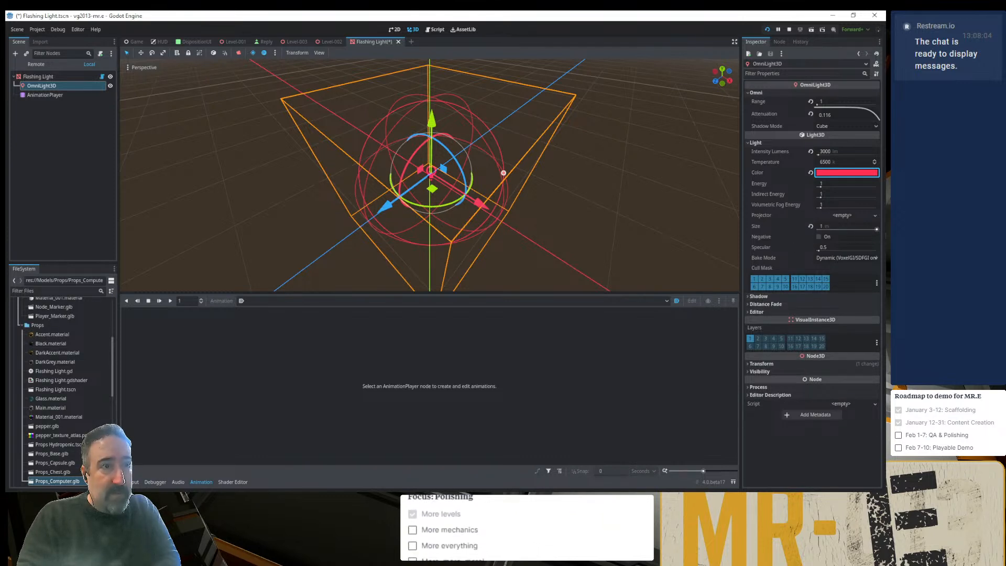
{"action": "key", "text": "alt+Tab"}
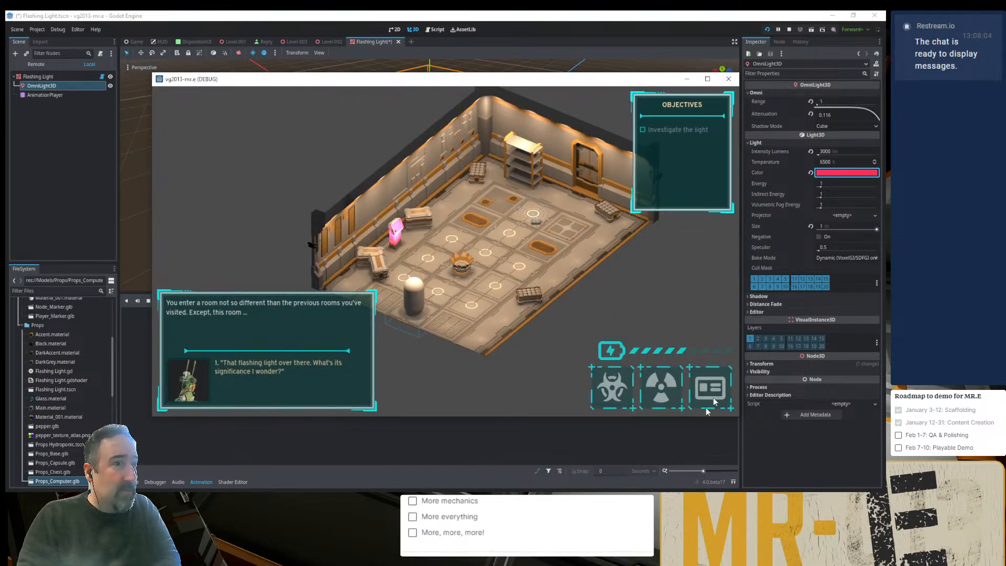
- Set the OmniLight3D's color to pure red ff0000 and check it in the running game
{"action": "left_click", "coordinate": [834, 173]}
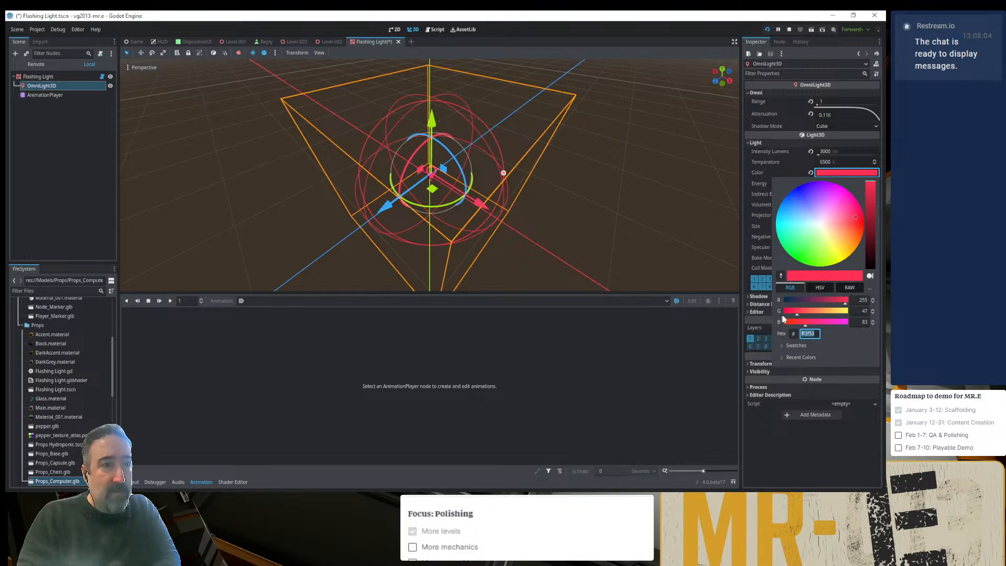
{"action": "left_click_drag", "start_coordinate": [782, 313], "coordinate": [779, 312]}
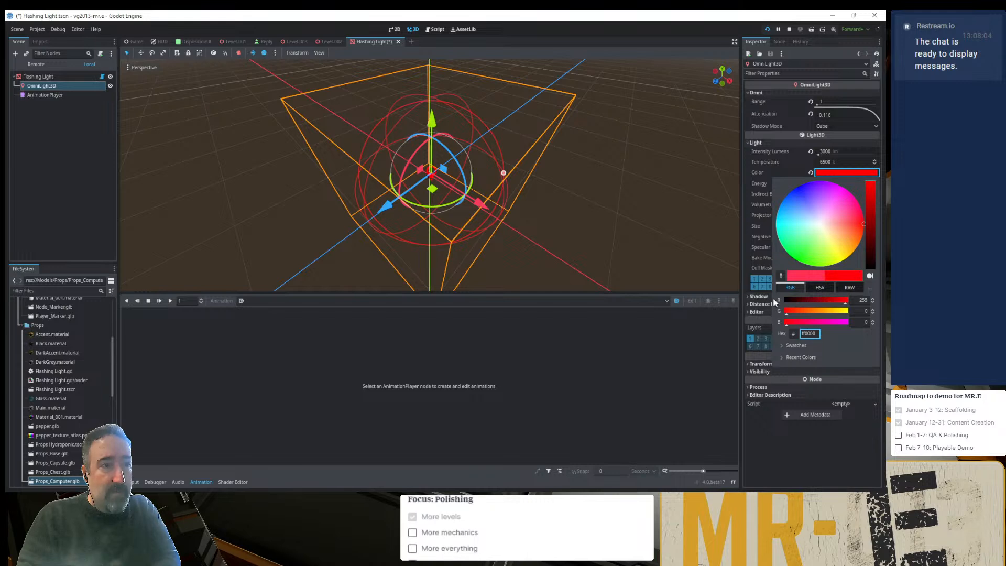
{"action": "left_click", "coordinate": [707, 393]}
{"action": "key", "text": "alt+Tab"}
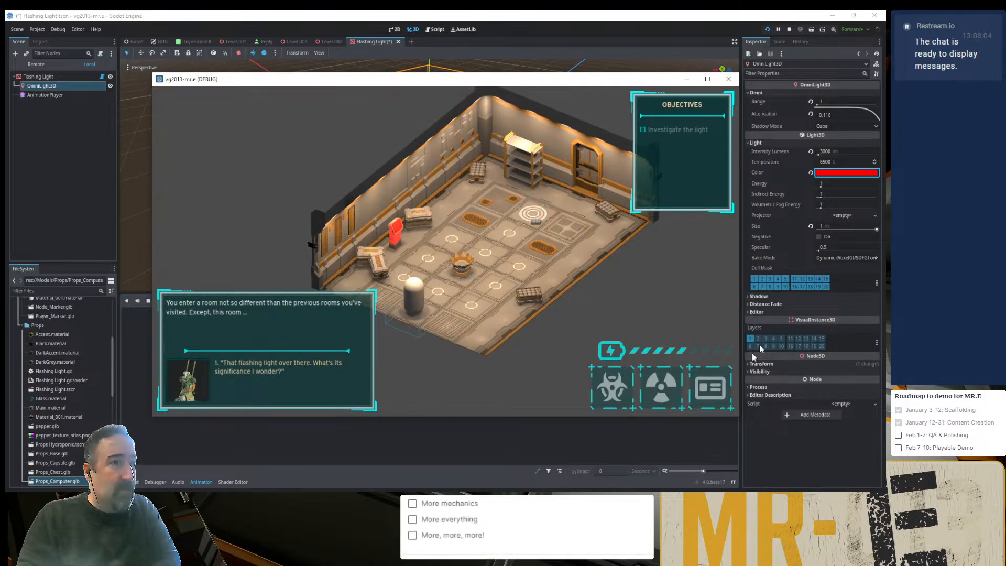
- Reset the OmniLight3D's light size to its default and check it in the running game
{"action": "left_click", "coordinate": [810, 227]}
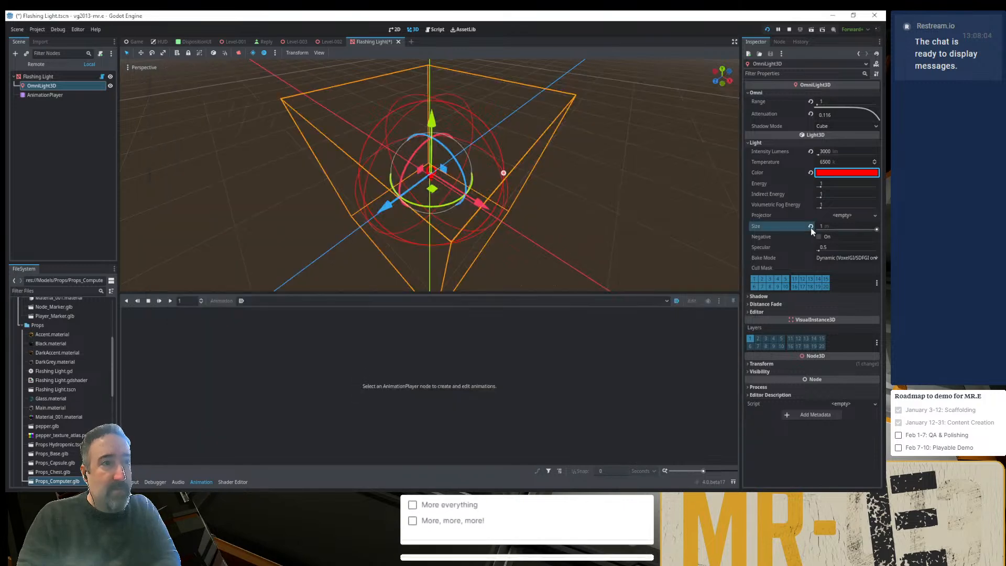
{"action": "left_click", "coordinate": [811, 226]}
{"action": "key", "text": "alt+Tab"}
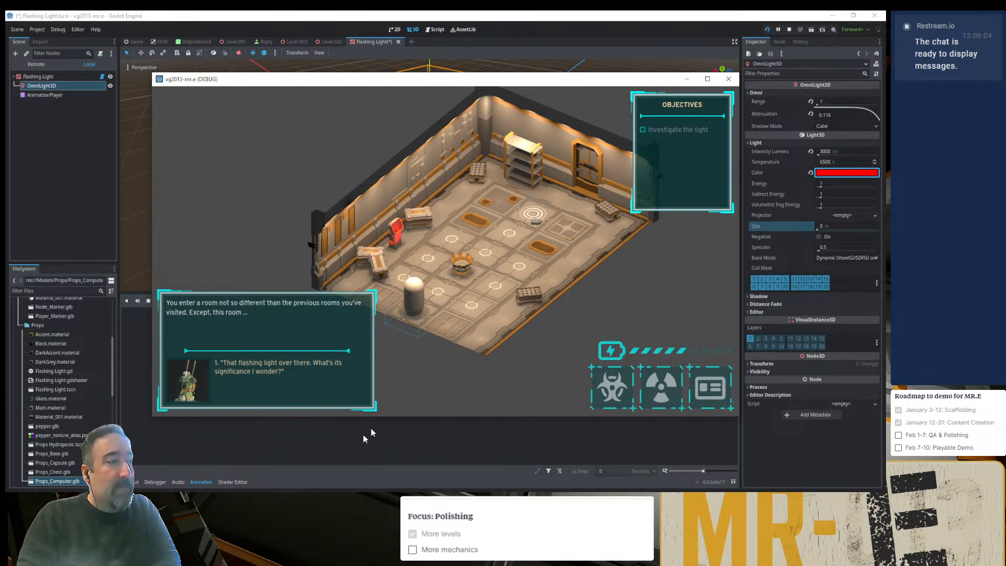
- Set the Pulse animation's light intensity keyframe at 2 seconds to 3000 and check it in the running game
{"action": "key", "text": "F8"}
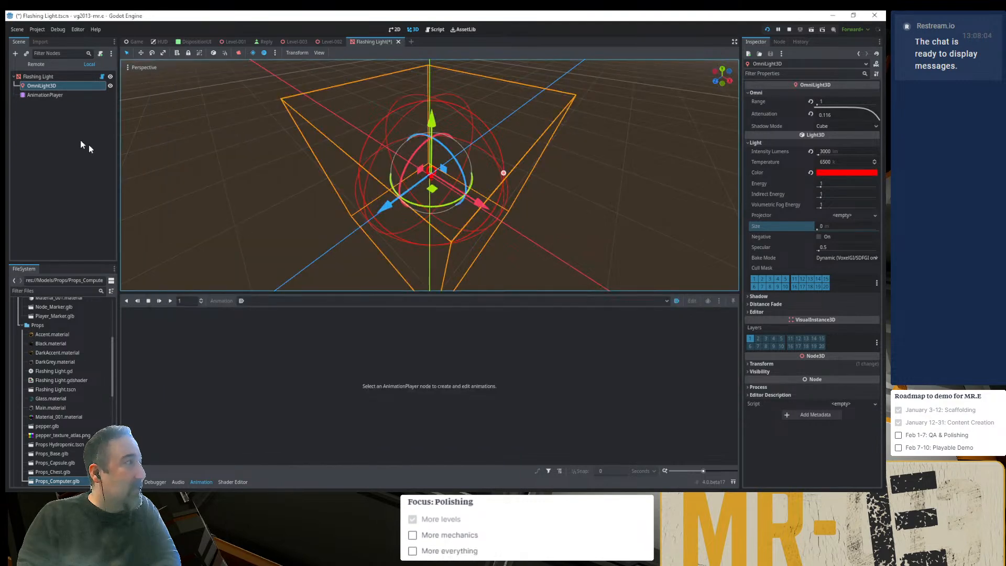
{"action": "left_click", "coordinate": [52, 94]}
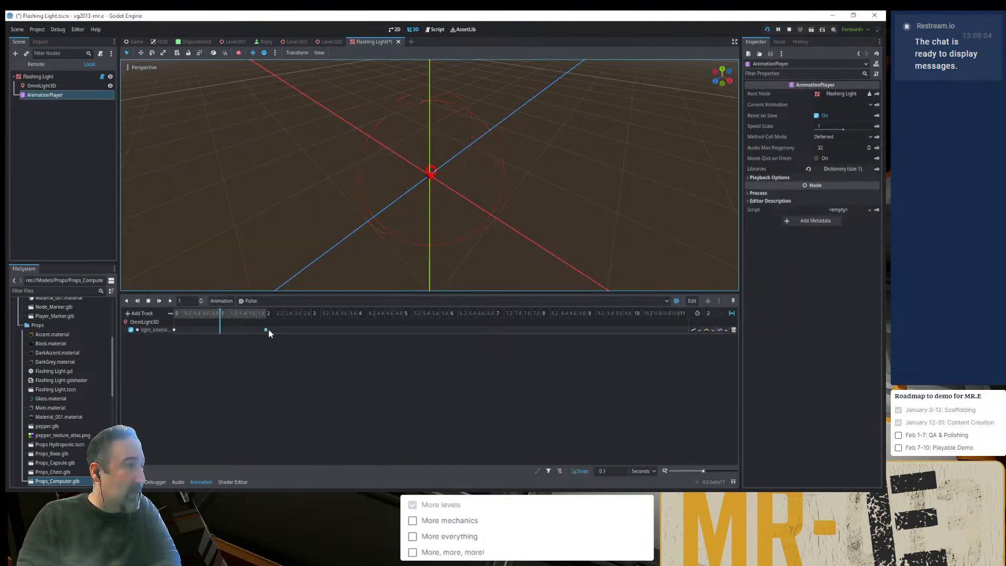
{"action": "left_click", "coordinate": [265, 329]}
{"action": "left_click", "coordinate": [836, 103]}
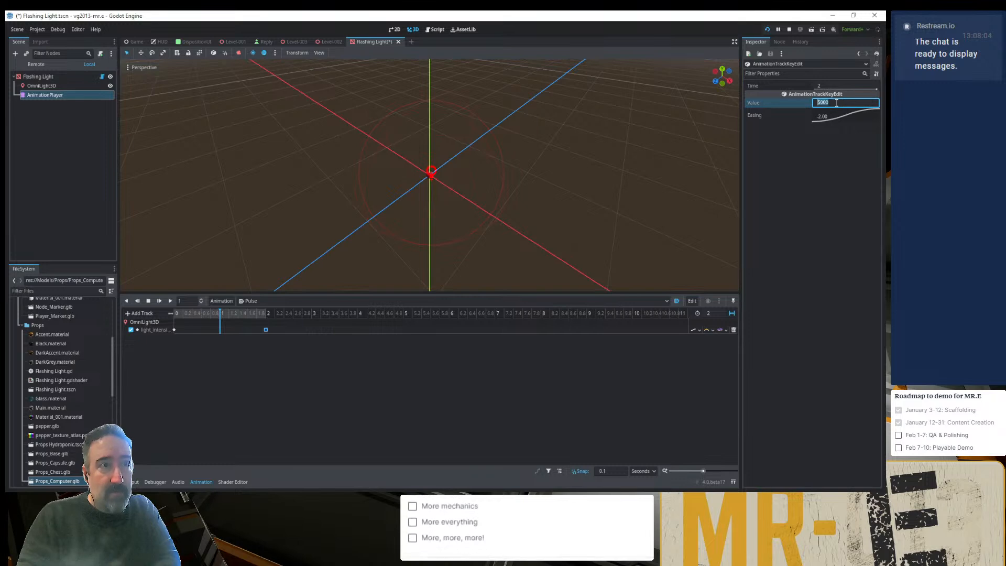
{"action": "type", "text": "3000"}
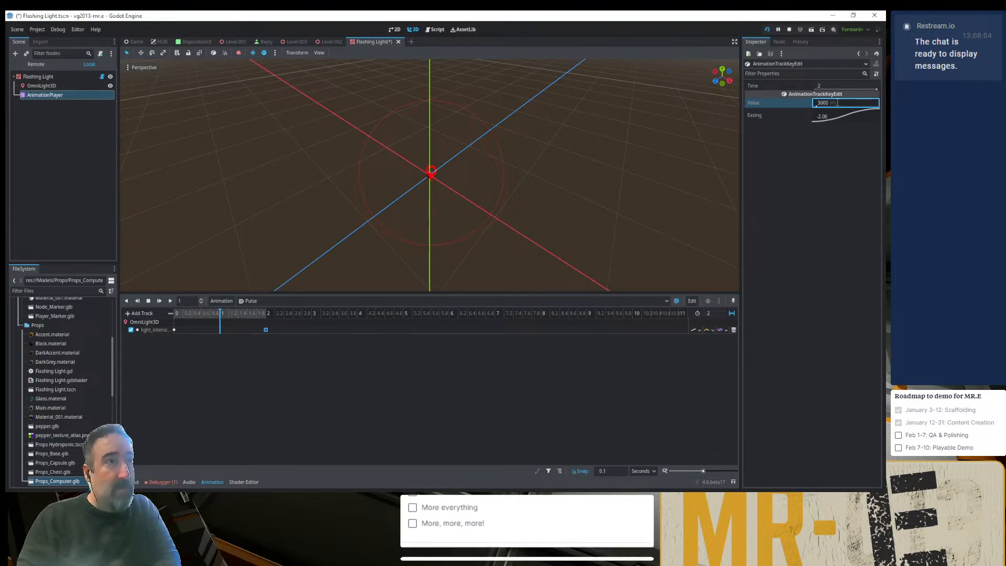
{"action": "key", "text": "Return"}
{"action": "key", "text": "alt+Tab"}
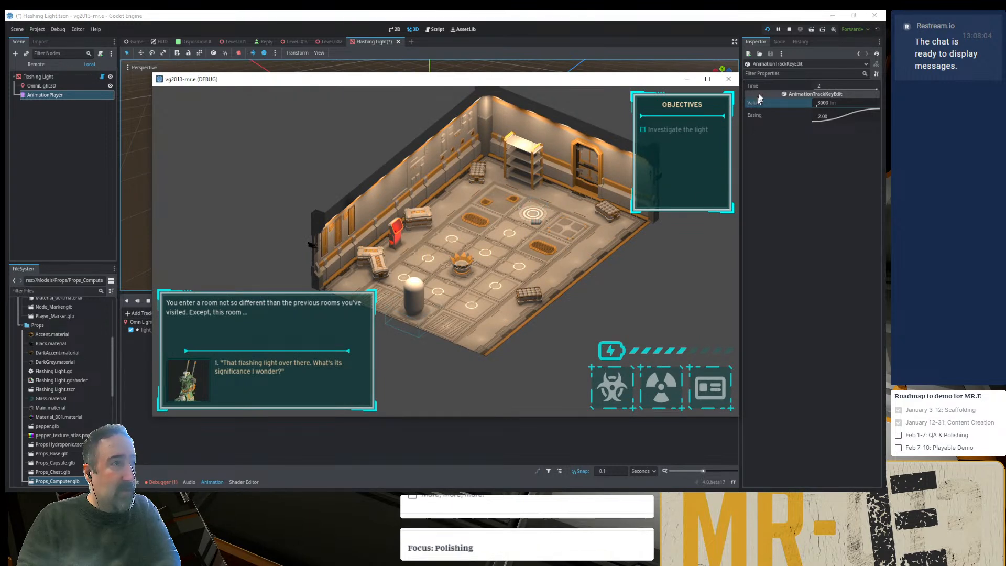
- Stop and rerun the project, and load the level room to check the pulsing red light
{"action": "left_click", "coordinate": [768, 31]}
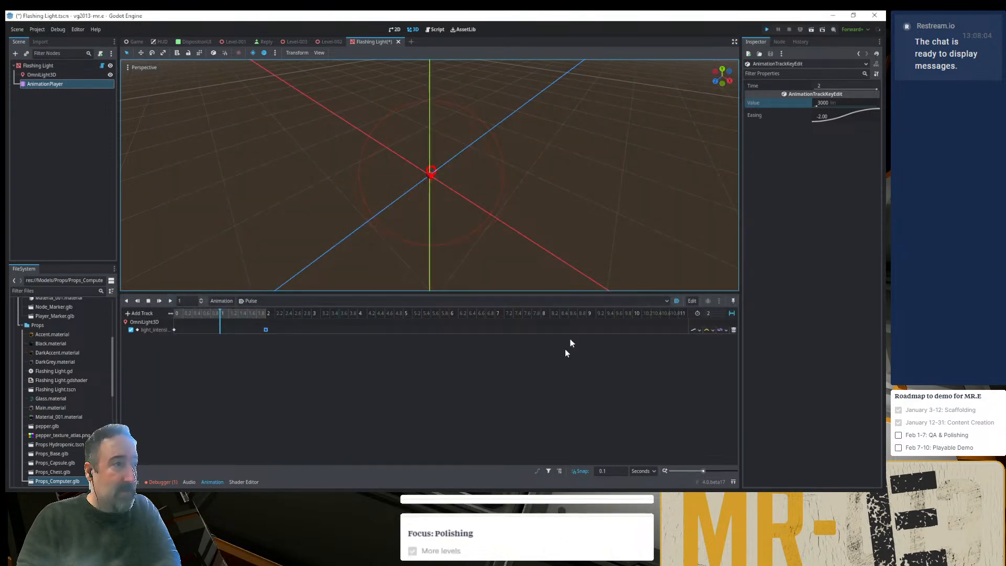
{"action": "key", "text": "F5"}
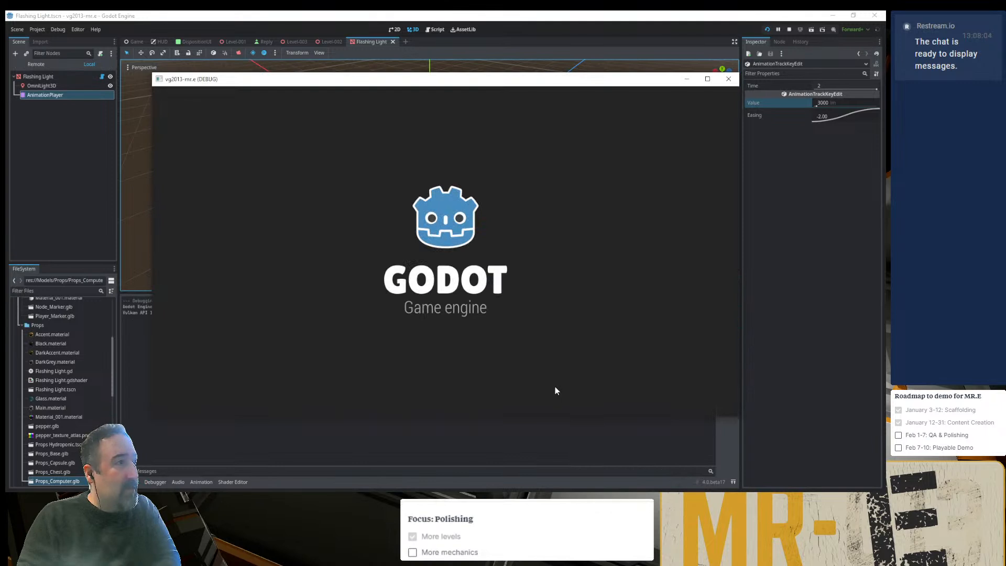
{"action": "left_click", "coordinate": [280, 124]}
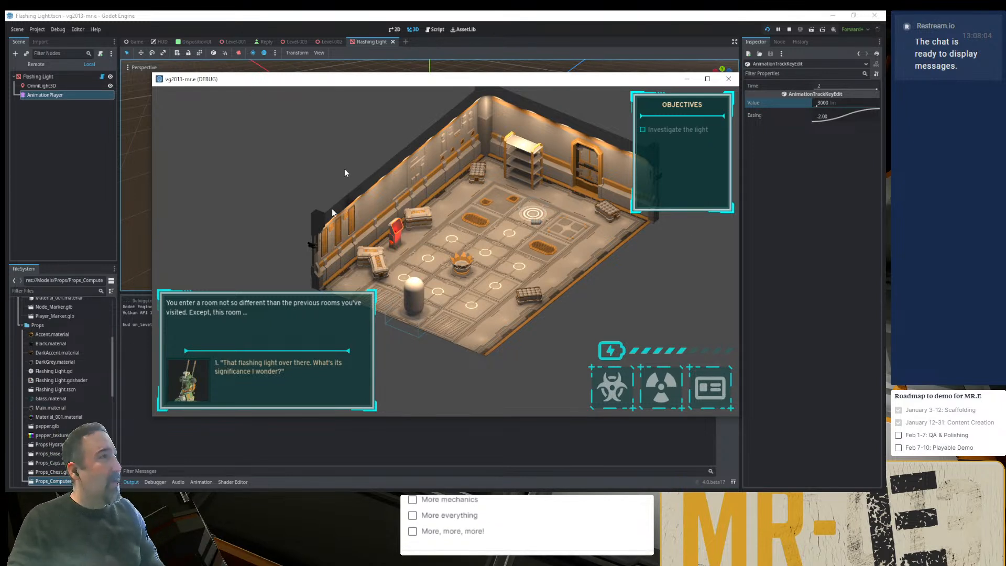
- In the Level-003 scene, move the Flashing Light across the small computer's screen and up toward its upper-right corner
{"action": "key", "text": "F8"}
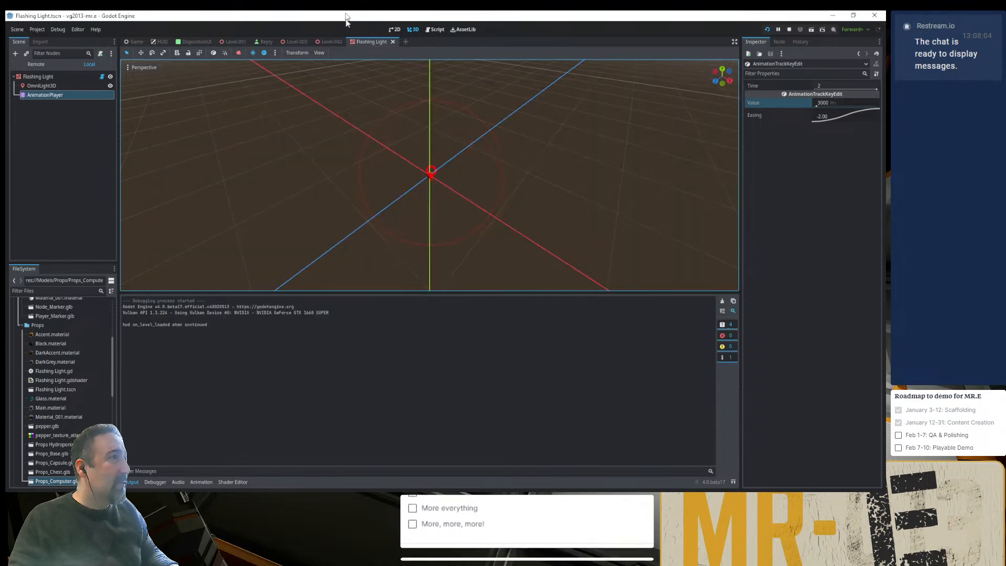
{"action": "left_click", "coordinate": [297, 42]}
{"action": "middle_click_drag", "start_coordinate": [419, 151], "coordinate": [432, 177]}
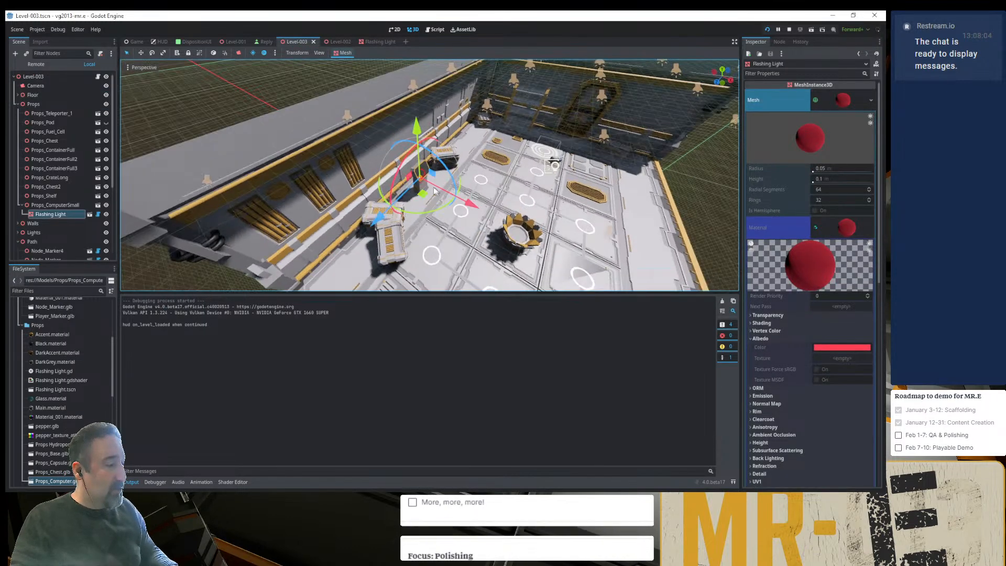
{"action": "key", "text": "f"}
{"action": "scroll", "coordinate": [430, 175], "scroll_direction": "up", "scroll_amount": 20}
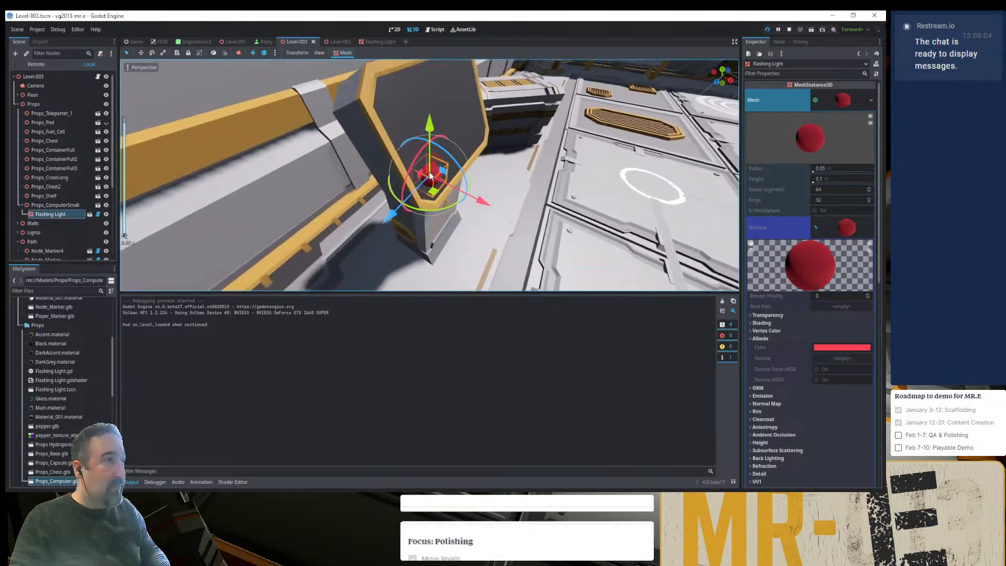
{"action": "left_click_drag", "start_coordinate": [398, 233], "coordinate": [511, 178]}
{"action": "mouse_move", "coordinate": [511, 178]}
{"action": "middle_mouse_down"}
{"action": "mouse_move", "coordinate": [391, 134]}
{"action": "mouse_move", "coordinate": [505, 184]}
{"action": "middle_mouse_up"}
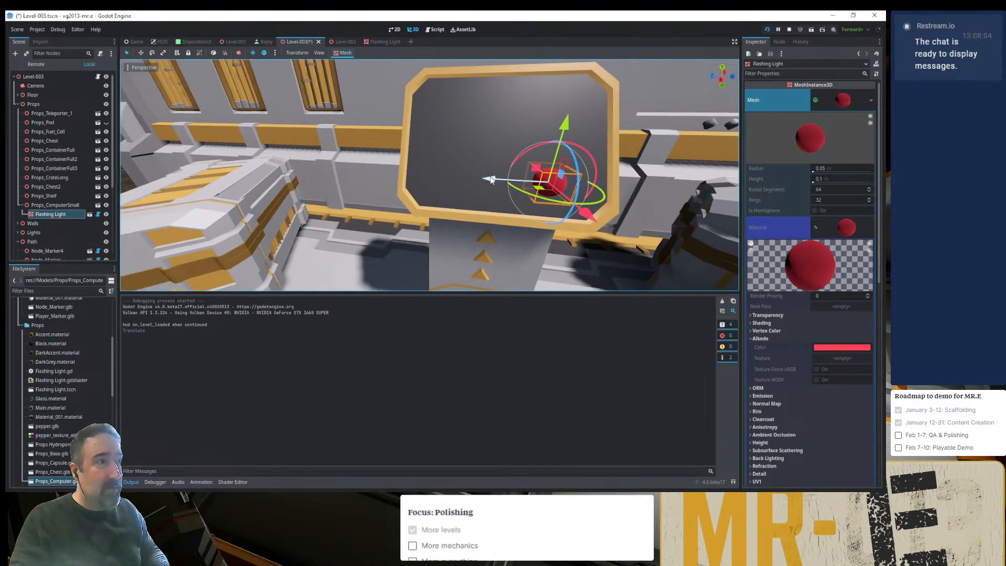
{"action": "left_click_drag", "start_coordinate": [491, 180], "coordinate": [510, 184]}
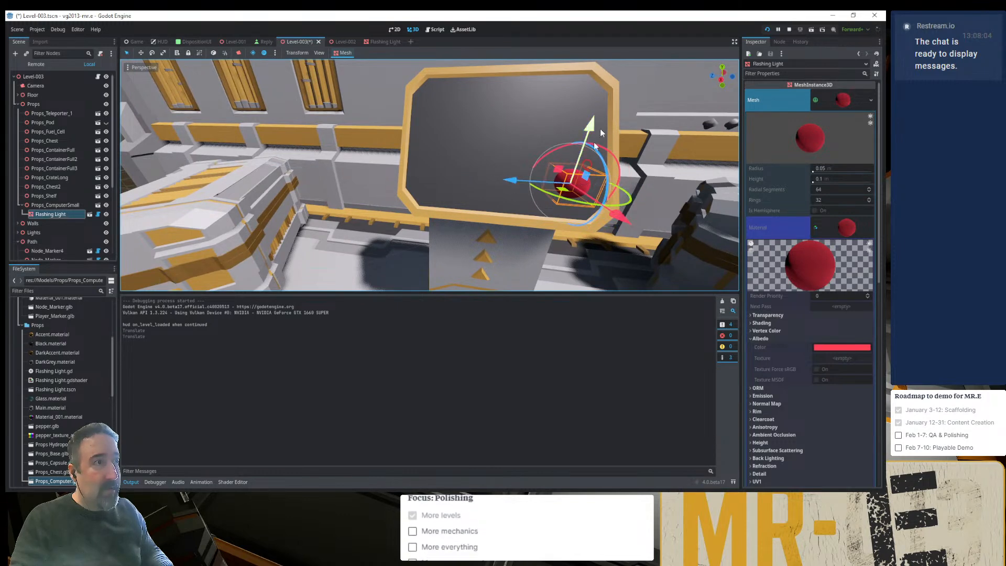
{"action": "left_click_drag", "start_coordinate": [592, 133], "coordinate": [579, 53]}
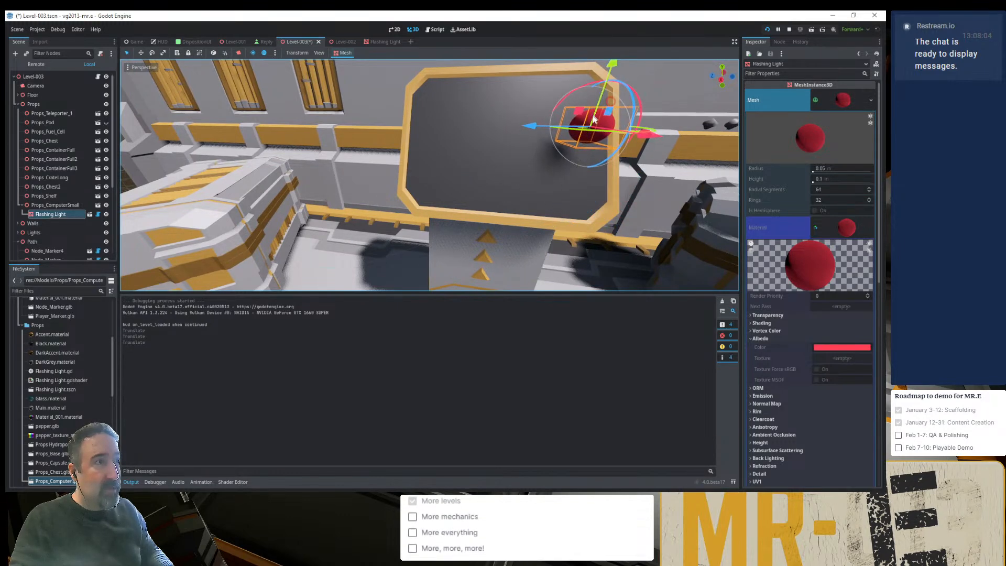
- Fine-tune the Flashing Light's position at the upper-right corner of the computer's screen, save Level-003, and check it in the running game
{"action": "middle_click_drag", "start_coordinate": [580, 53], "coordinate": [626, 164]}
{"action": "left_click_drag", "start_coordinate": [620, 155], "coordinate": [595, 134]}
{"action": "middle_click_drag", "start_coordinate": [597, 126], "coordinate": [567, 105]}
{"action": "left_click_drag", "start_coordinate": [565, 102], "coordinate": [574, 84]}
{"action": "left_click_drag", "start_coordinate": [592, 193], "coordinate": [574, 181]}
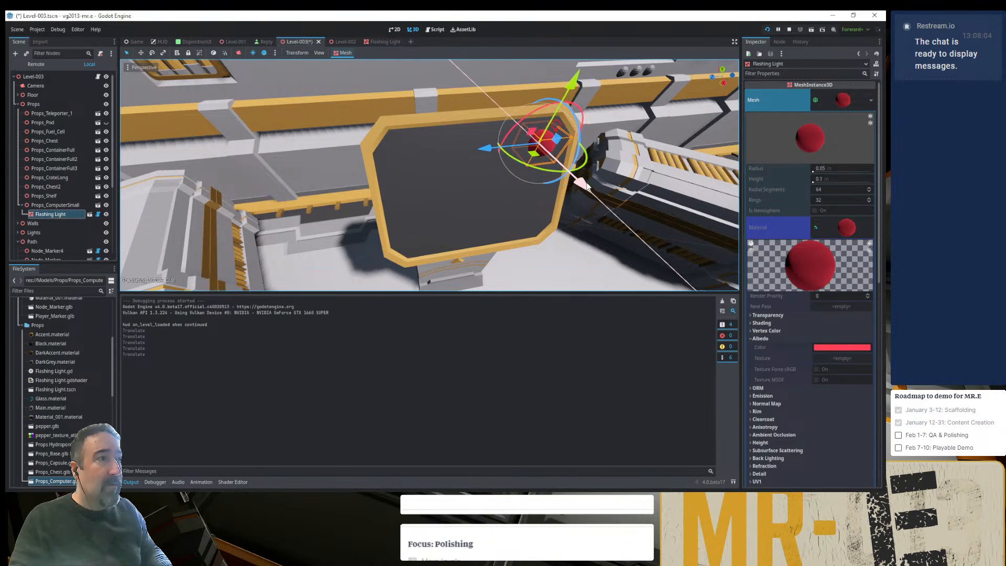
{"action": "middle_click_drag", "start_coordinate": [573, 181], "coordinate": [527, 152]}
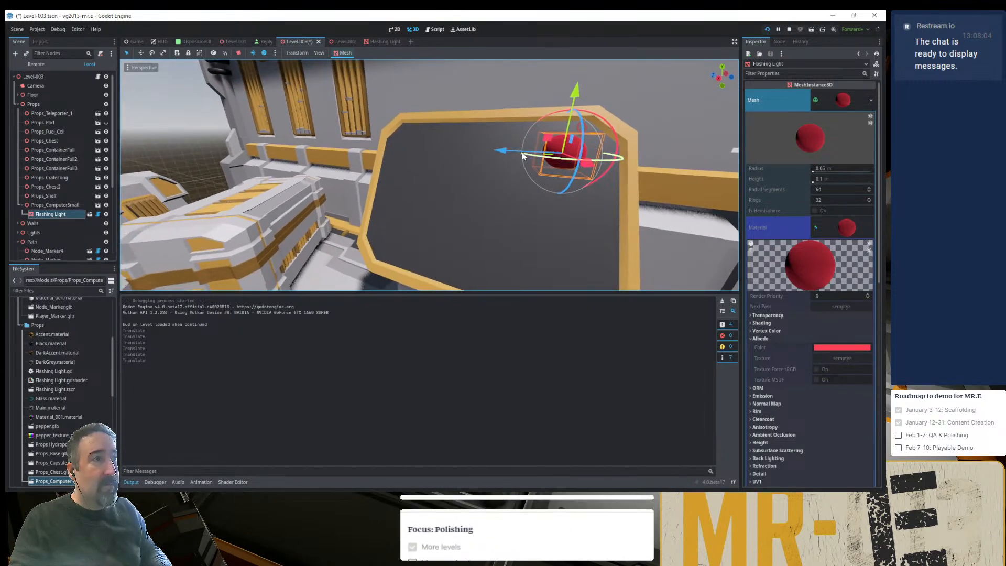
{"action": "left_click_drag", "start_coordinate": [528, 152], "coordinate": [512, 151]}
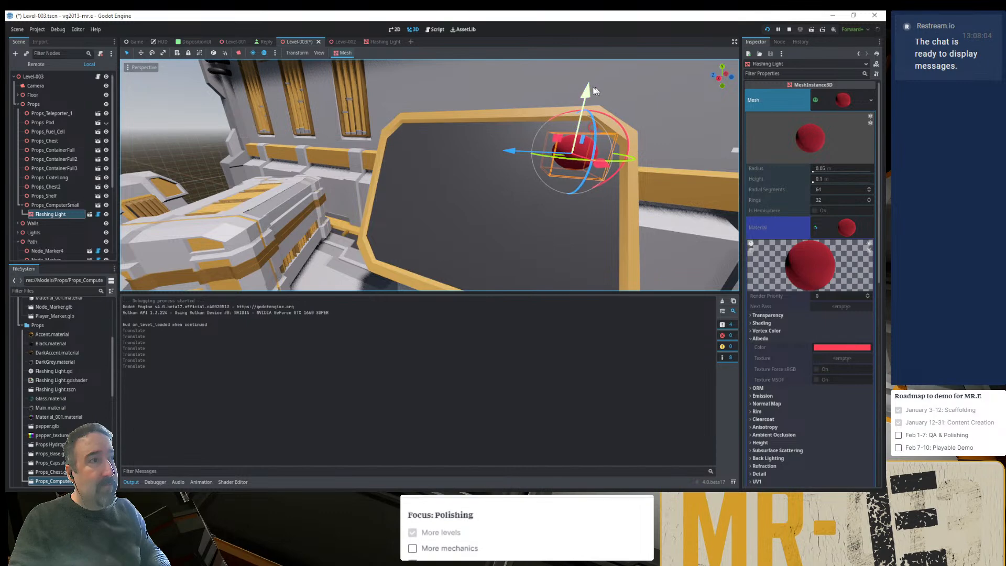
{"action": "left_click_drag", "start_coordinate": [585, 90], "coordinate": [586, 97]}
{"action": "key", "text": "ctrl+s"}
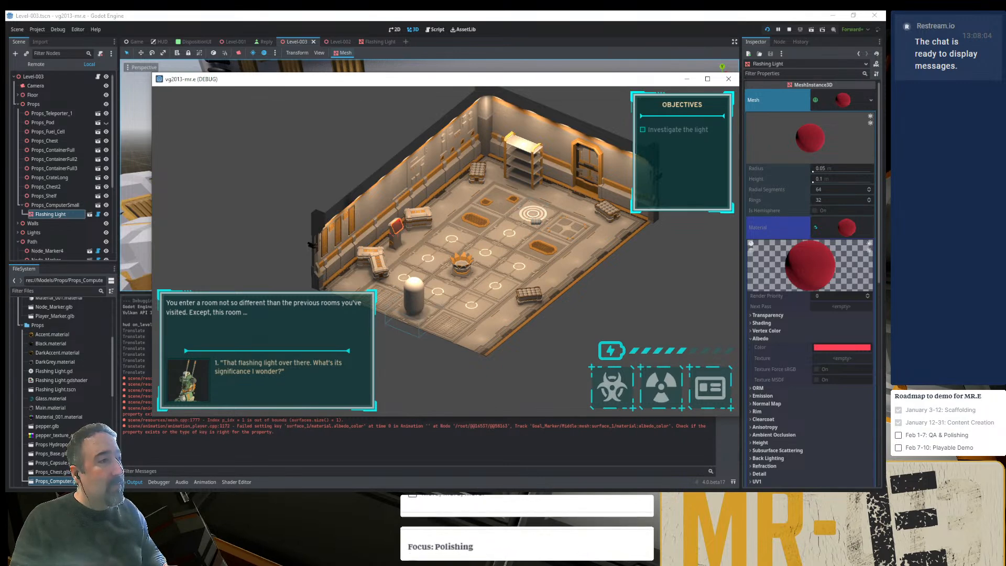
- Lower the Flashing Light slightly on the computer's screen, sink it further into the surface, save, and check it in the running game
{"action": "key", "text": "F8"}
{"action": "left_click_drag", "start_coordinate": [584, 96], "coordinate": [582, 116]}
{"action": "mouse_move", "coordinate": [527, 174]}
{"action": "left_mouse_down"}
{"action": "mouse_move", "coordinate": [500, 172]}
{"action": "mouse_move", "coordinate": [508, 175]}
{"action": "left_mouse_up"}
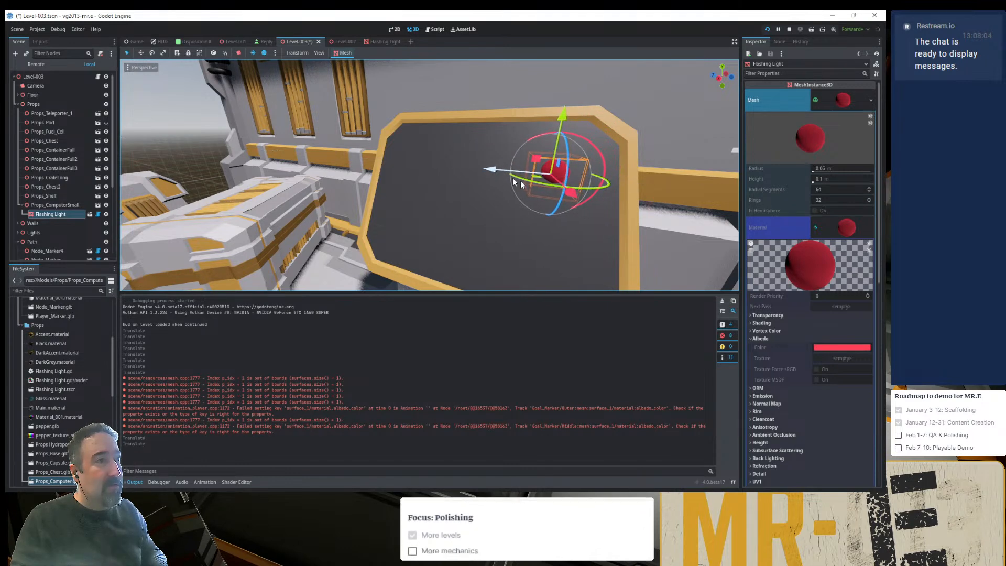
{"action": "key", "text": "ctrl+s"}
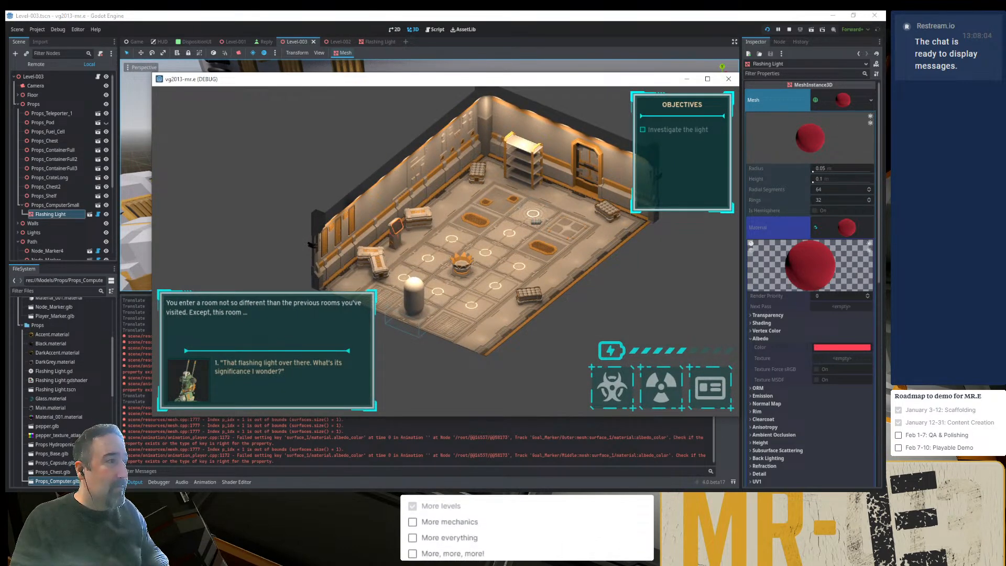
- Pull the Flashing Light back out of the computer's screen surface and examine its placement from the side
{"action": "left_click", "coordinate": [628, 497]}
{"action": "left_click_drag", "start_coordinate": [568, 198], "coordinate": [588, 217]}
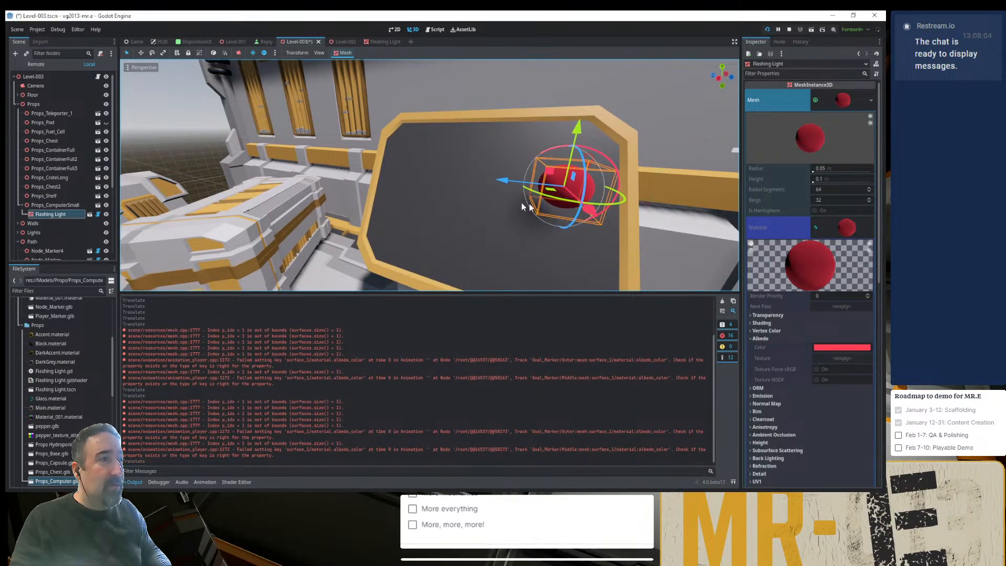
{"action": "middle_click_drag", "start_coordinate": [521, 202], "coordinate": [636, 224]}
{"action": "middle_click_drag", "start_coordinate": [529, 164], "coordinate": [551, 140]}
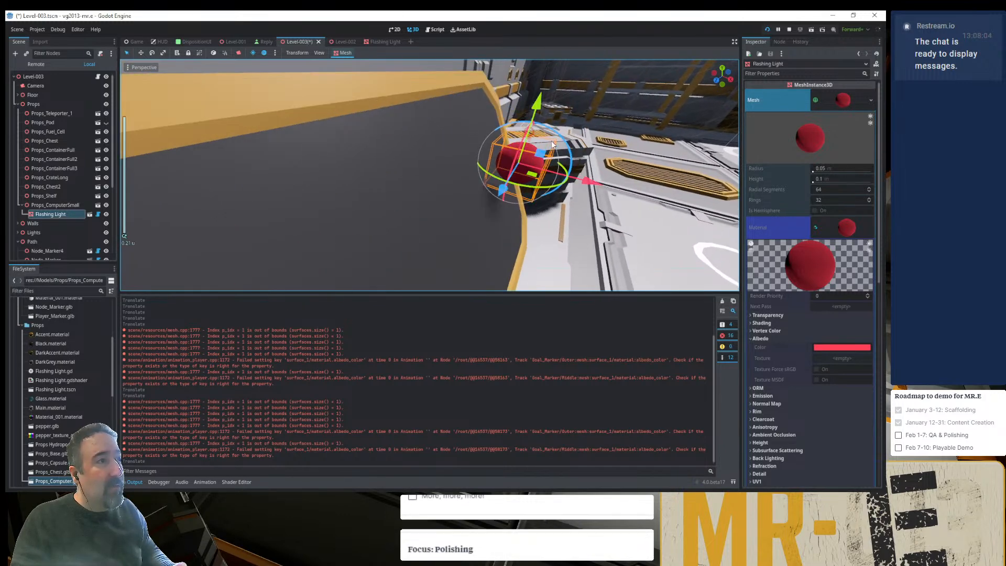
- In the Flashing Light scene, move the OmniLight3D sideways along the X axis and adjust its height just above the sphere
{"action": "left_click", "coordinate": [376, 42]}
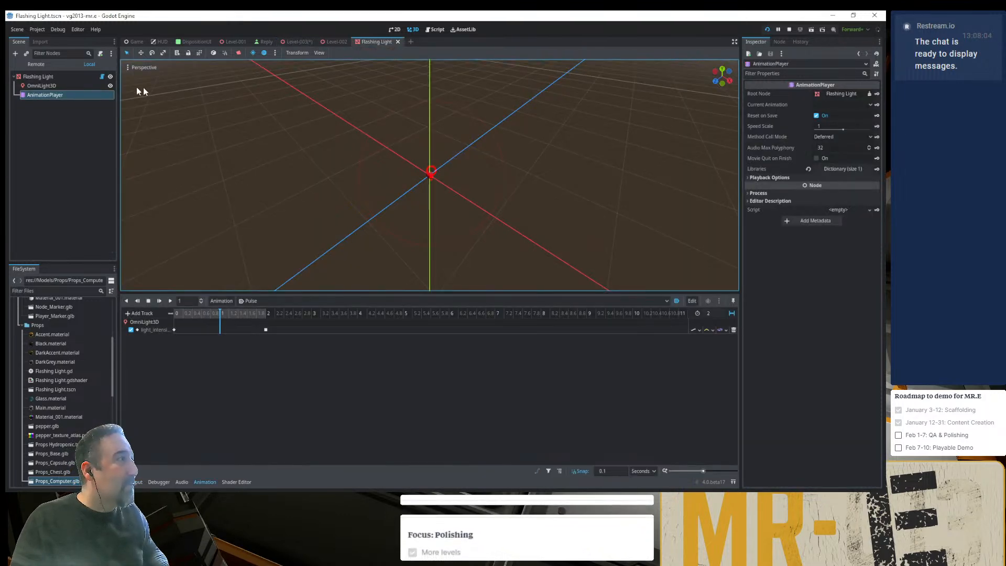
{"action": "double_click", "coordinate": [41, 85]}
{"action": "scroll", "coordinate": [425, 162], "scroll_direction": "up", "scroll_amount": 2}
{"action": "scroll", "coordinate": [423, 166], "scroll_direction": "up", "scroll_amount": 15}
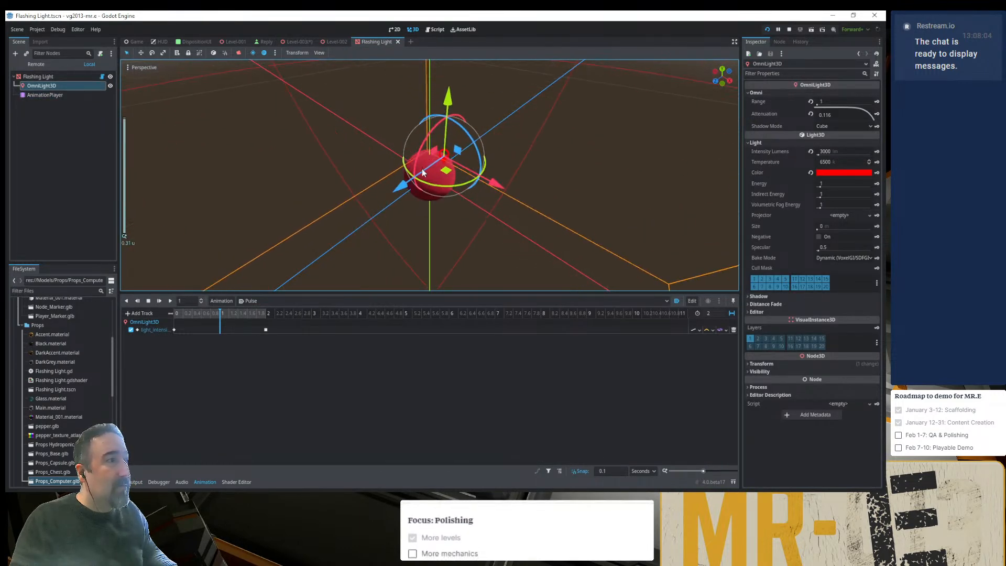
{"action": "middle_click_drag", "start_coordinate": [422, 168], "coordinate": [506, 122]}
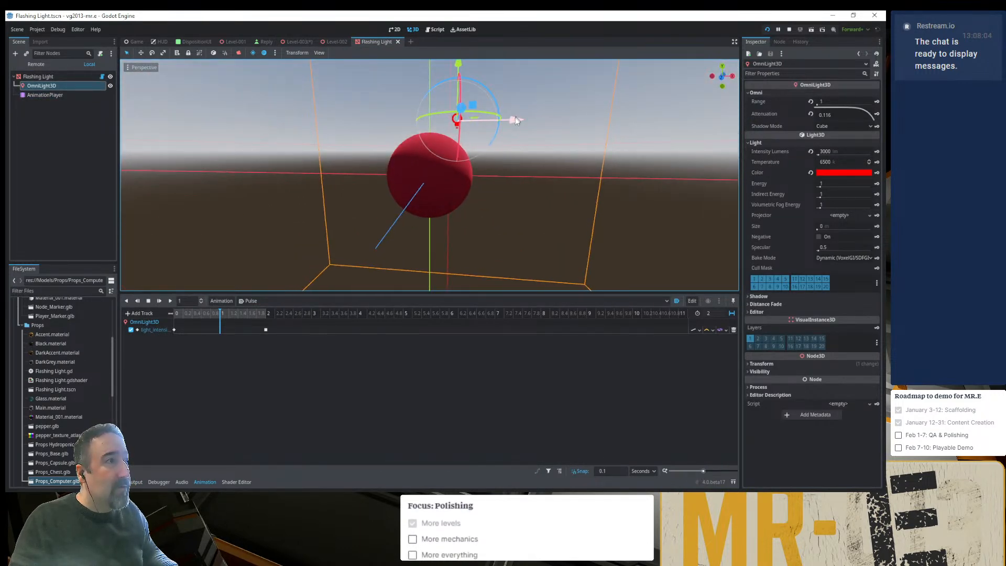
{"action": "left_click_drag", "start_coordinate": [506, 122], "coordinate": [537, 130]}
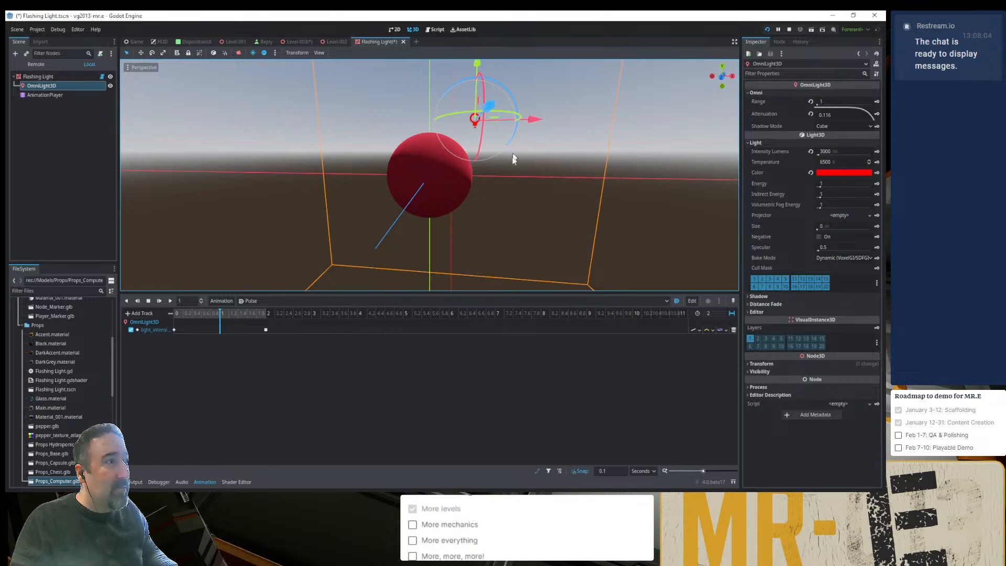
{"action": "mouse_move", "coordinate": [514, 157]}
{"action": "middle_mouse_down"}
{"action": "mouse_move", "coordinate": [496, 227]}
{"action": "mouse_move", "coordinate": [475, 221]}
{"action": "mouse_move", "coordinate": [446, 150]}
{"action": "mouse_move", "coordinate": [485, 185]}
{"action": "mouse_move", "coordinate": [510, 176]}
{"action": "mouse_move", "coordinate": [511, 162]}
{"action": "mouse_move", "coordinate": [525, 170]}
{"action": "mouse_move", "coordinate": [499, 156]}
{"action": "middle_mouse_up"}
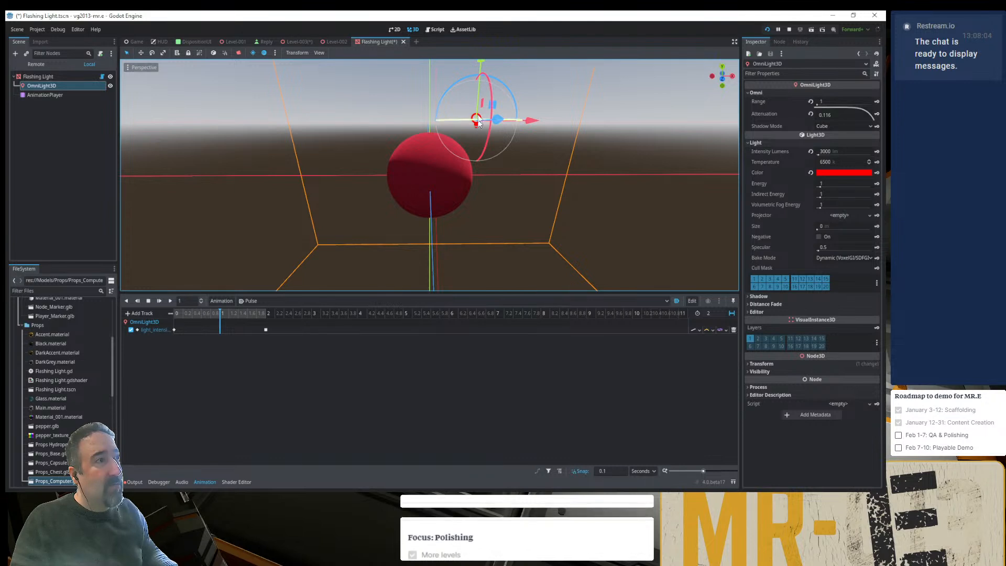
{"action": "left_click_drag", "start_coordinate": [477, 121], "coordinate": [476, 45]}
{"action": "middle_click_drag", "start_coordinate": [498, 111], "coordinate": [487, 126]}
{"action": "middle_click_drag", "start_coordinate": [486, 62], "coordinate": [478, 100], "text": "shift"}
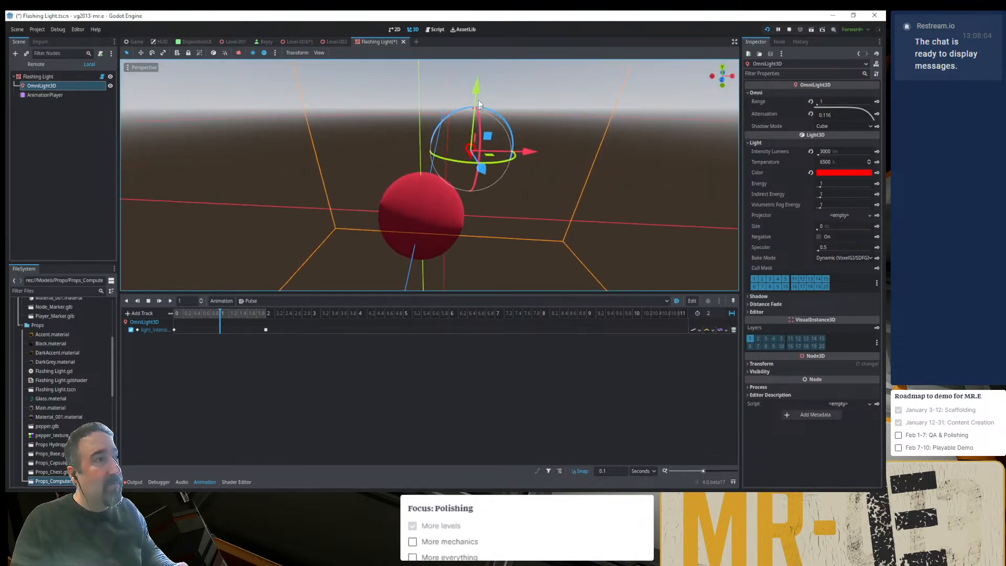
{"action": "left_click_drag", "start_coordinate": [476, 88], "coordinate": [477, 81]}
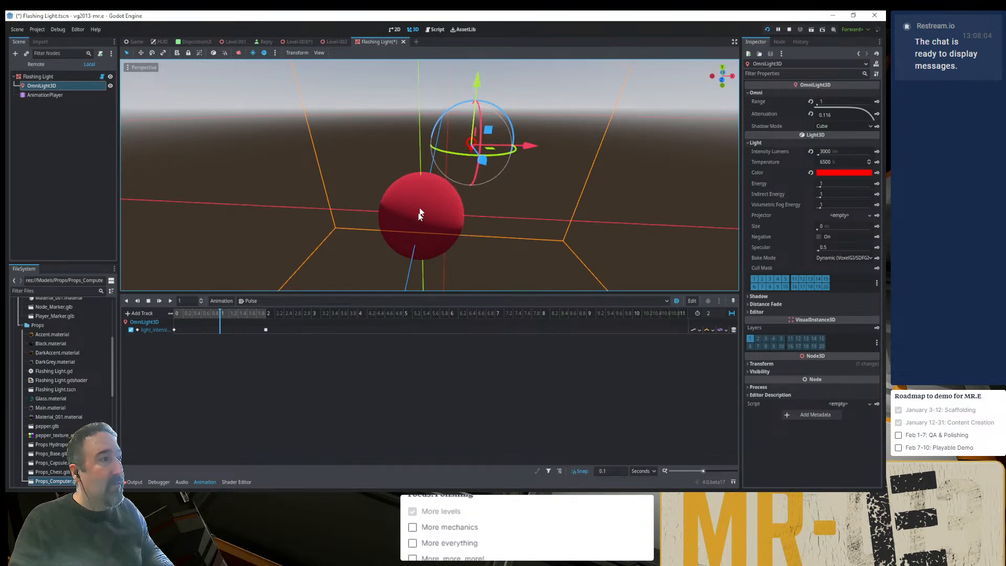
- In Level-003, push the Flashing Light back toward the computer's screen and inspect where its OmniLight3D sits relative to the surface
{"action": "left_click", "coordinate": [295, 42]}
{"action": "left_click_drag", "start_coordinate": [595, 187], "coordinate": [554, 171]}
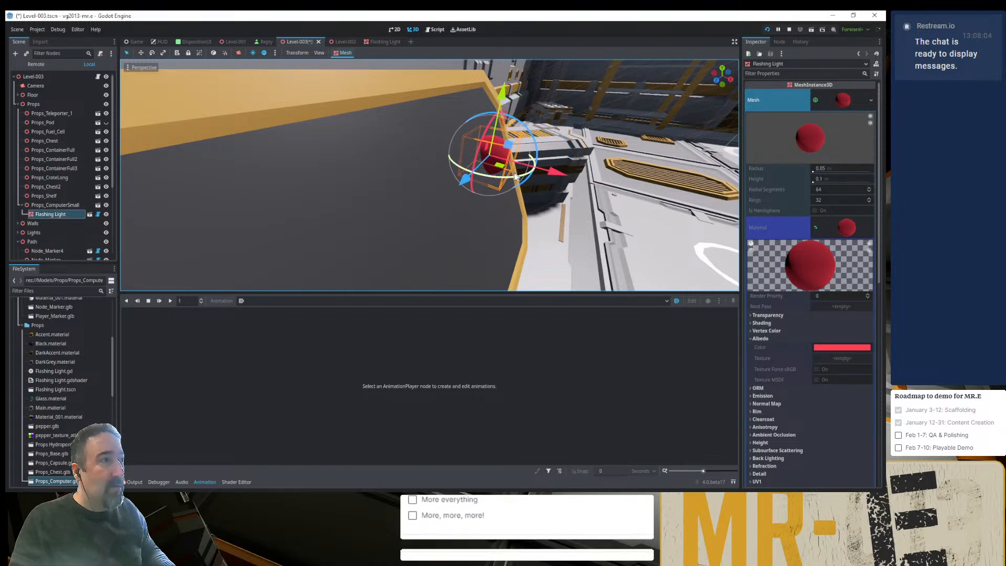
{"action": "middle_click_drag", "start_coordinate": [522, 176], "coordinate": [407, 156]}
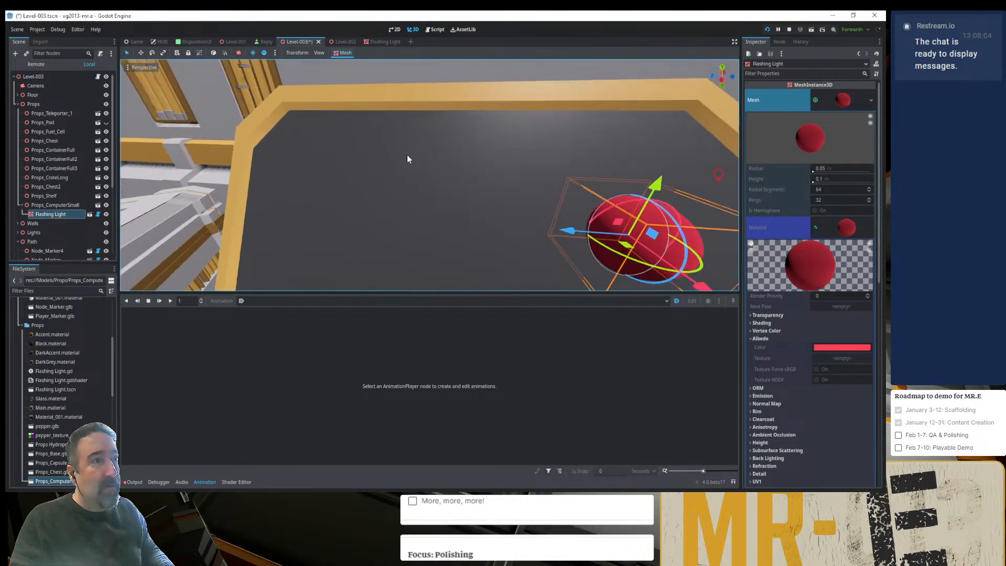
{"action": "middle_click_drag", "start_coordinate": [640, 216], "coordinate": [469, 173], "text": "shift"}
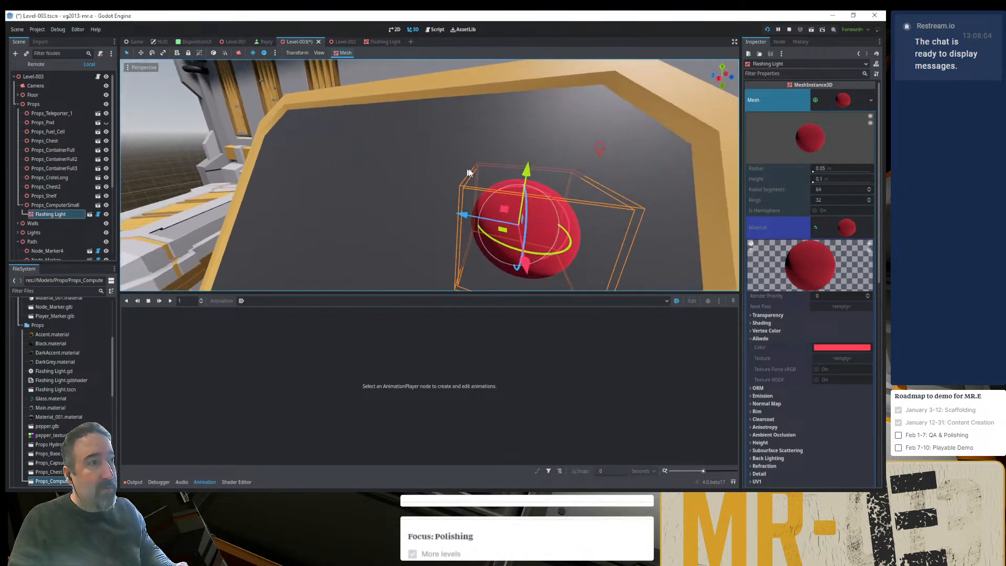
- Check the OmniLight3D's offset in the saved Flashing Light scene, and rotate the Flashing Light -90 degrees in Level-003
{"action": "left_click", "coordinate": [380, 42]}
{"action": "middle_click_drag", "start_coordinate": [507, 166], "coordinate": [339, 207]}
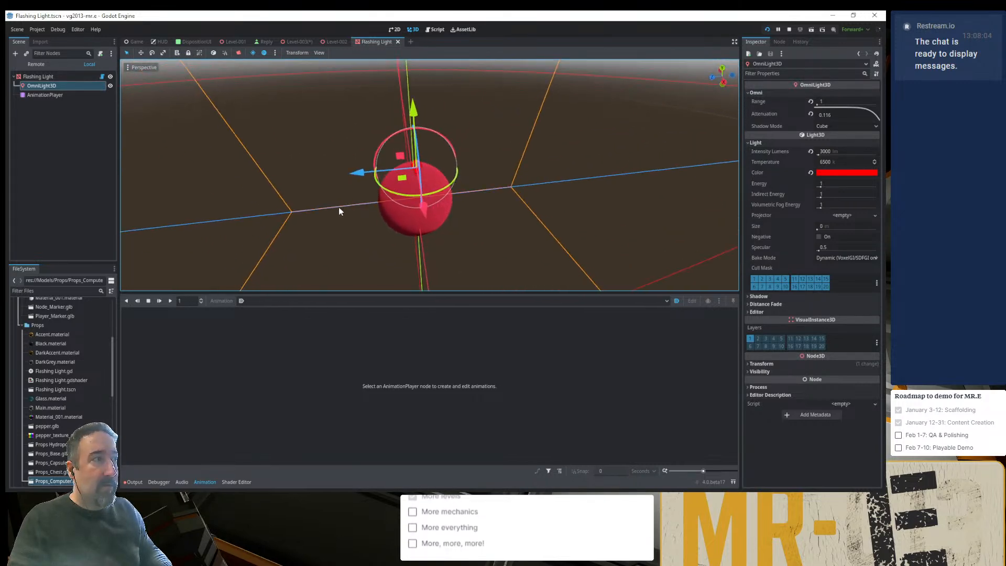
{"action": "left_click", "coordinate": [297, 41]}
{"action": "middle_click_drag", "start_coordinate": [478, 169], "coordinate": [478, 242]}
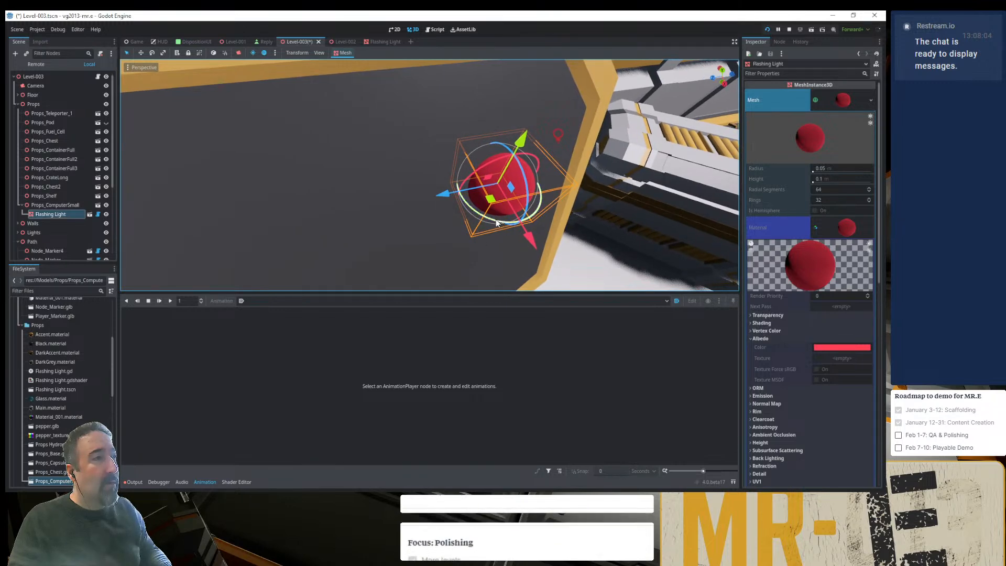
{"action": "left_click_drag", "start_coordinate": [502, 222], "coordinate": [428, 172]}
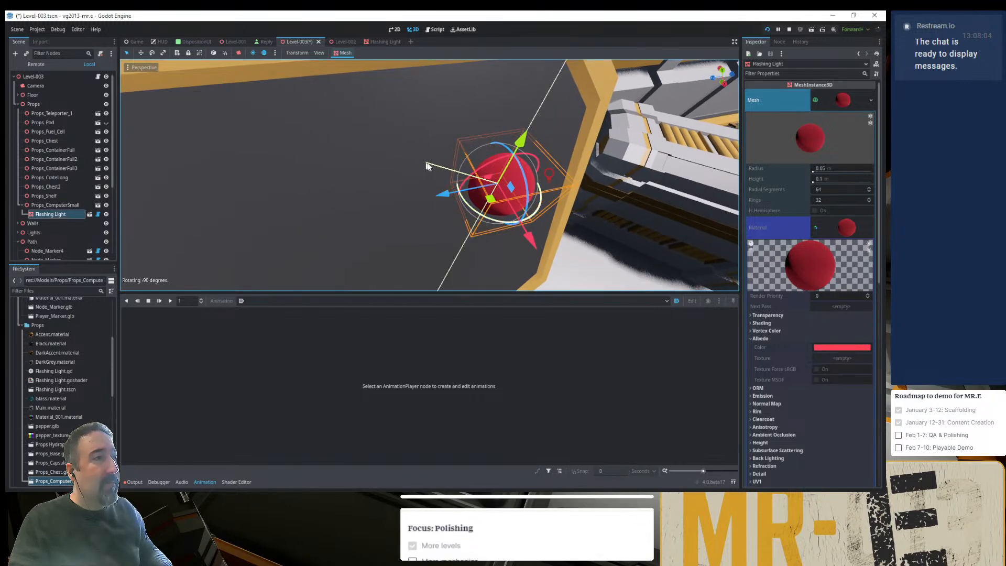
{"action": "middle_click_drag", "start_coordinate": [428, 172], "coordinate": [483, 124]}
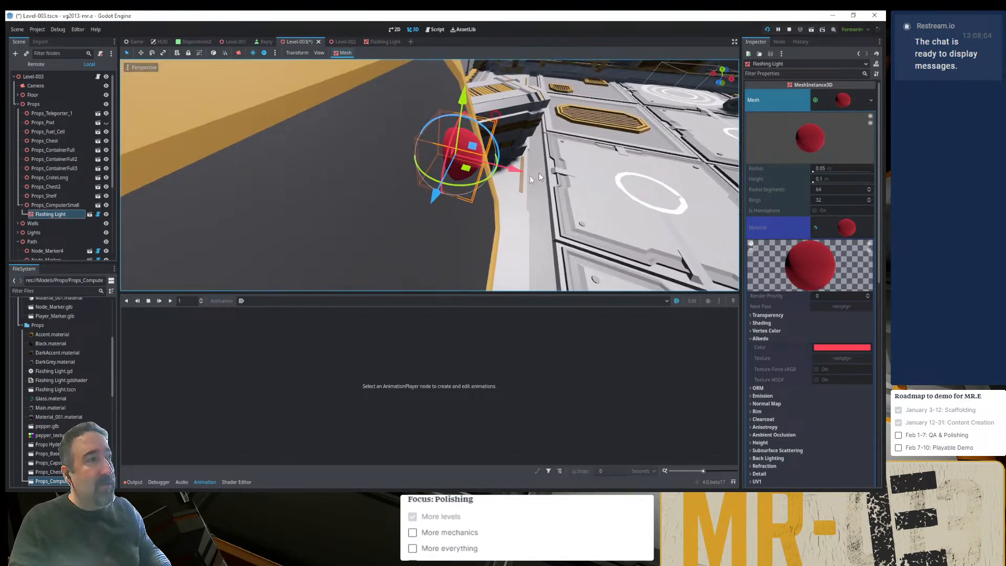
- Shift the Flashing Light about -0.018 along X into the computer's screen, save, rerun the project, and load the level room
{"action": "left_click_drag", "start_coordinate": [513, 175], "coordinate": [502, 173]}
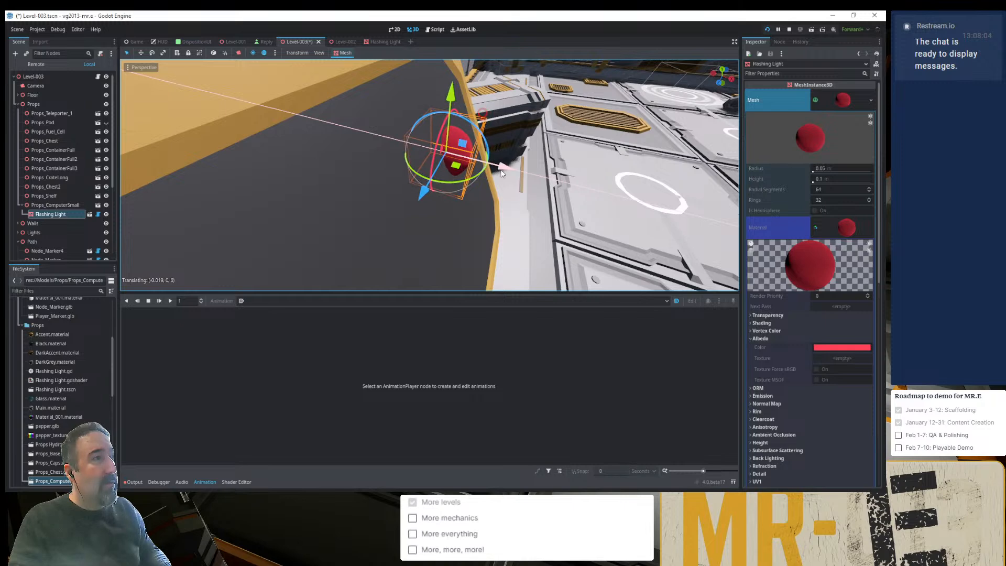
{"action": "key", "text": "F5"}
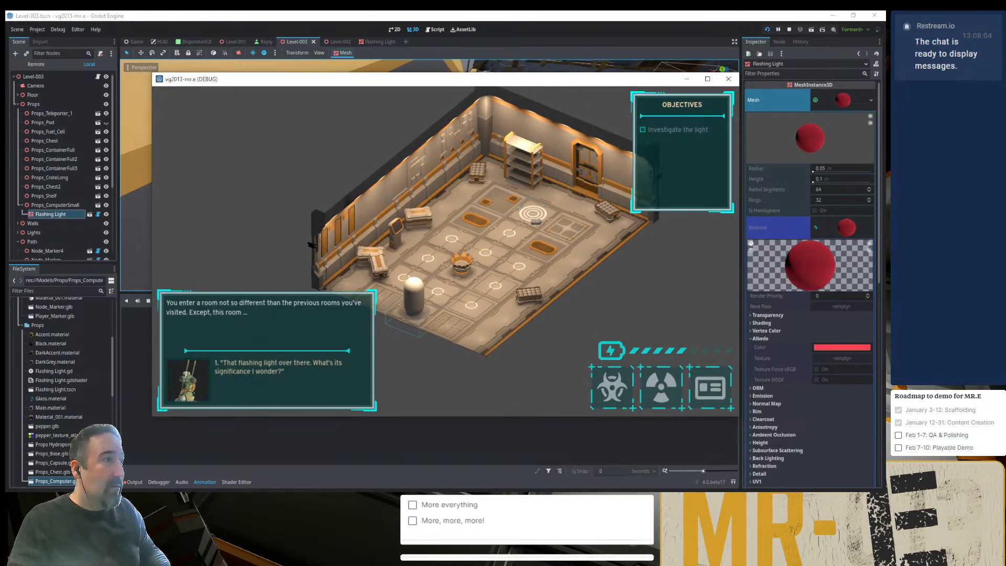
{"action": "left_click", "coordinate": [767, 30]}
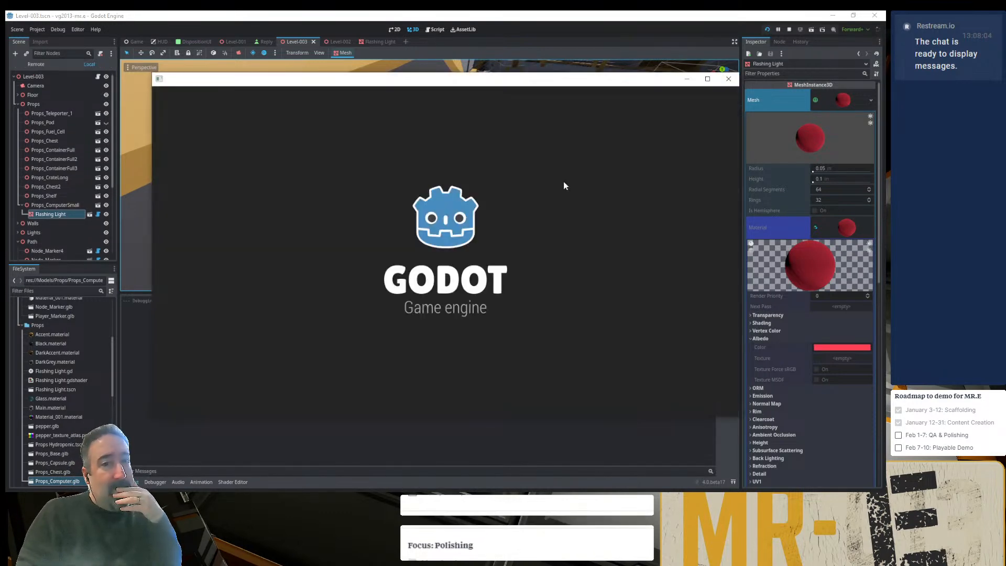
{"action": "left_click", "coordinate": [274, 127]}
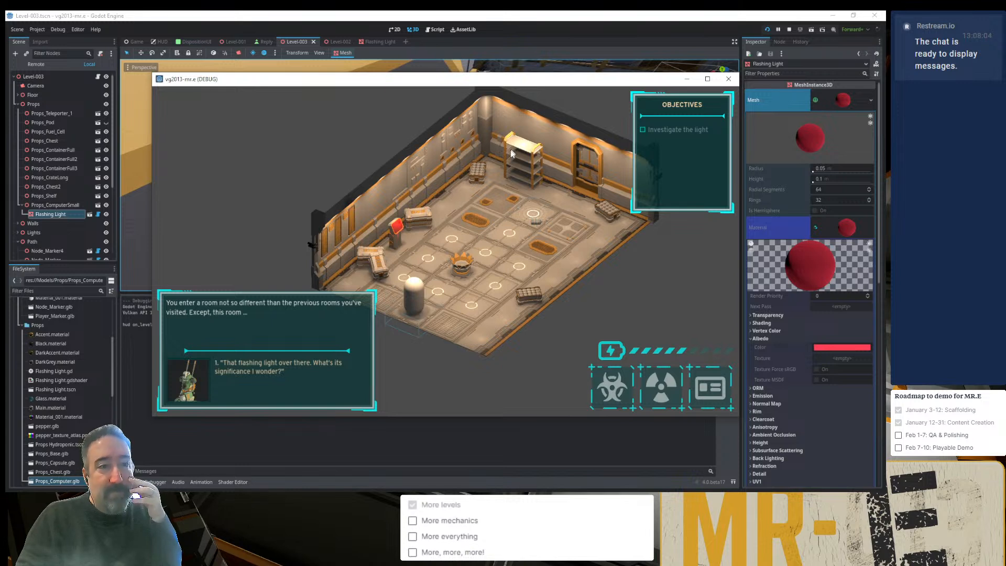
- In the Flashing Light scene, reset the sphere material's albedo color to its default, save, and check it in the running game
{"action": "left_click", "coordinate": [832, 348]}
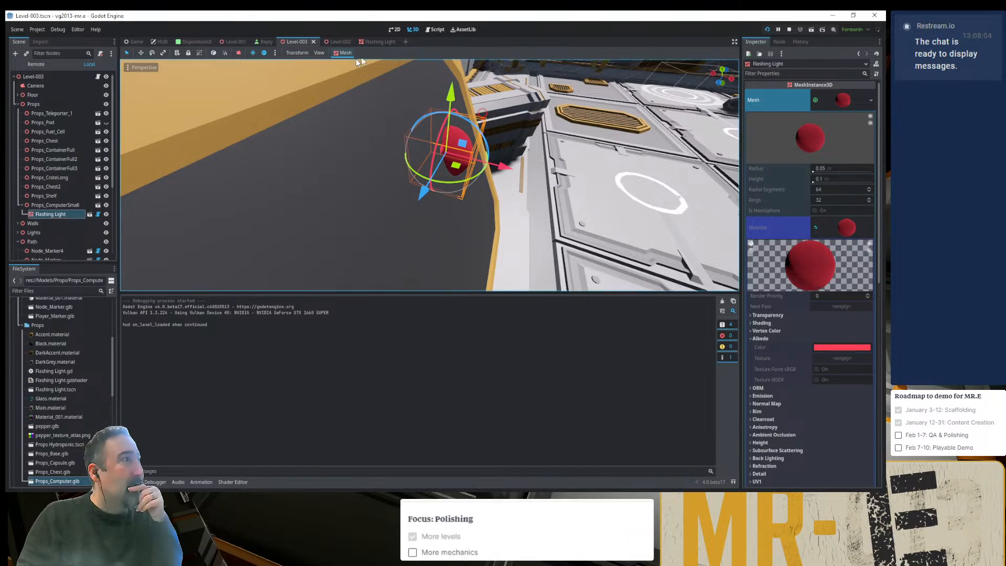
{"action": "left_click", "coordinate": [379, 42]}
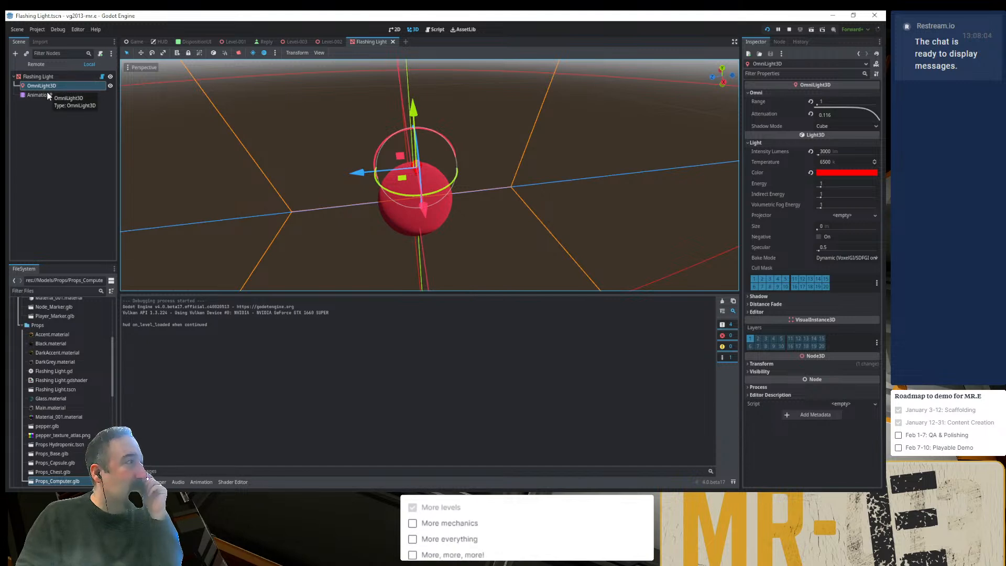
{"action": "left_click", "coordinate": [39, 76]}
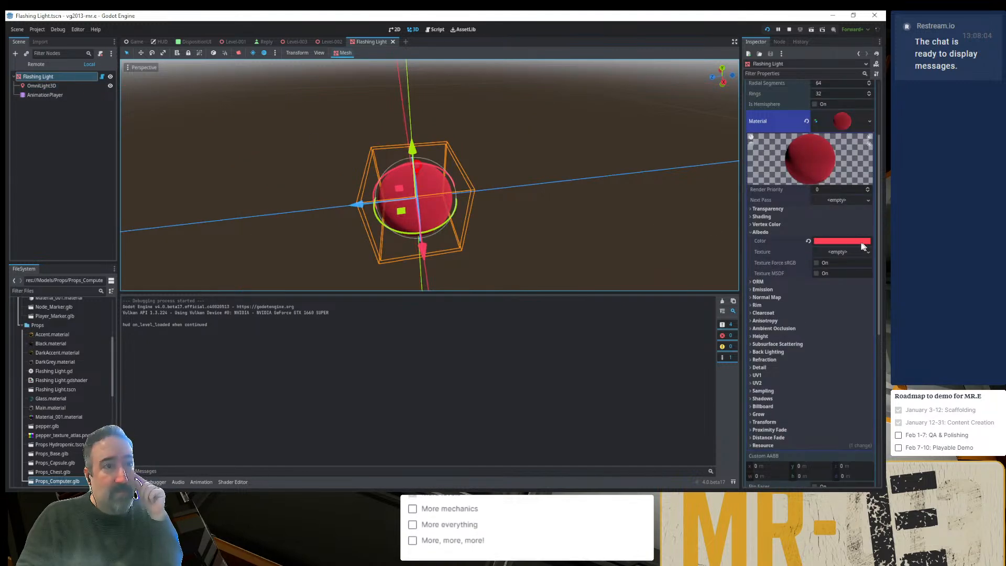
{"action": "left_click", "coordinate": [808, 242]}
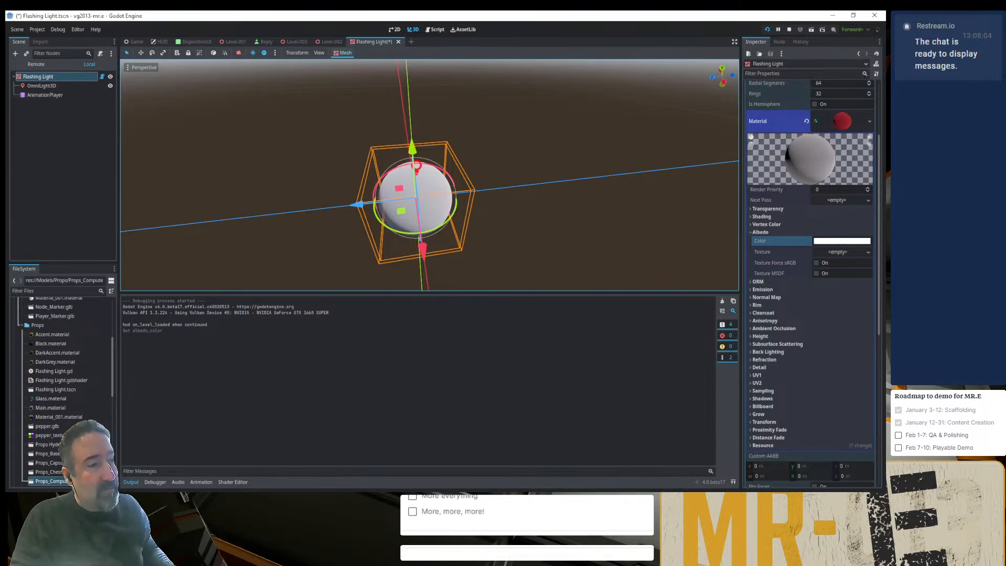
{"action": "key", "text": "F5"}
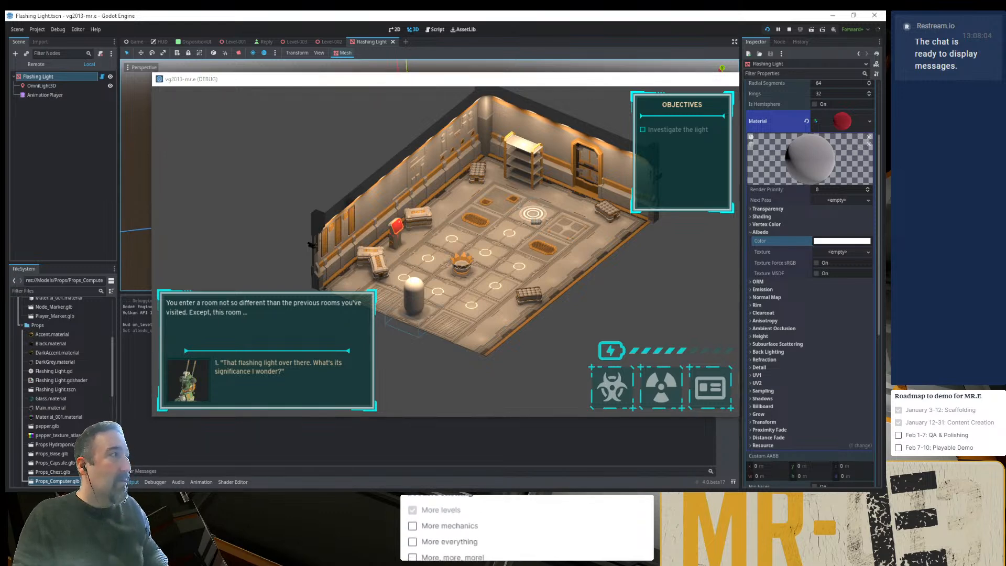
- Add an animation named RESET to the Global library of the Flashing Light scene's AnimationPlayer
{"action": "left_click", "coordinate": [143, 299]}
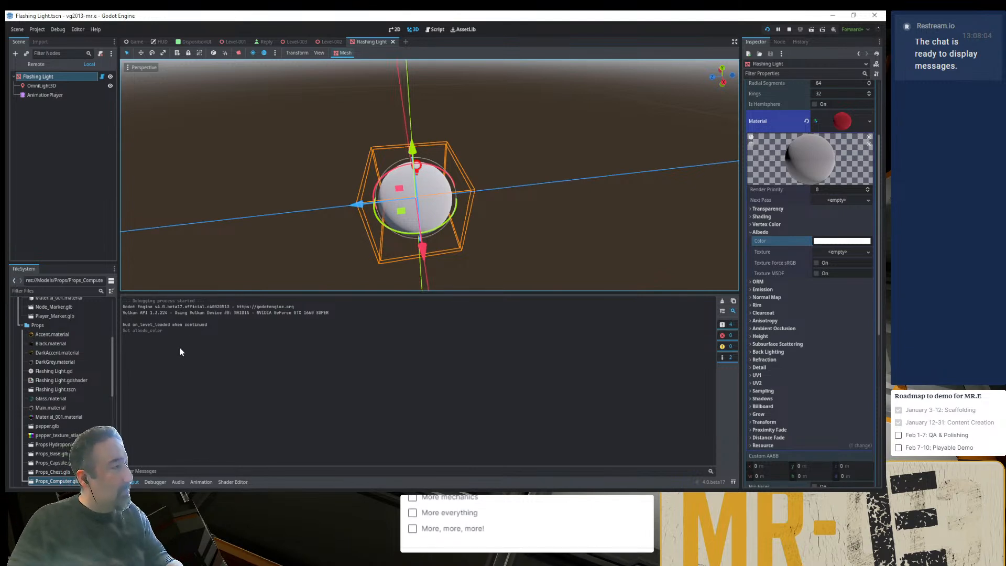
{"action": "left_click", "coordinate": [201, 482]}
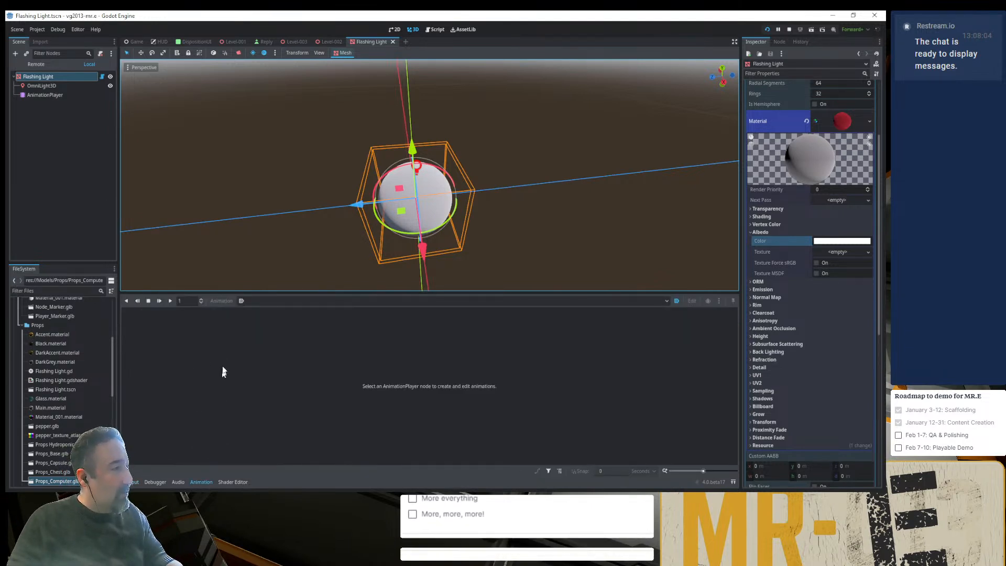
{"action": "left_click", "coordinate": [49, 94]}
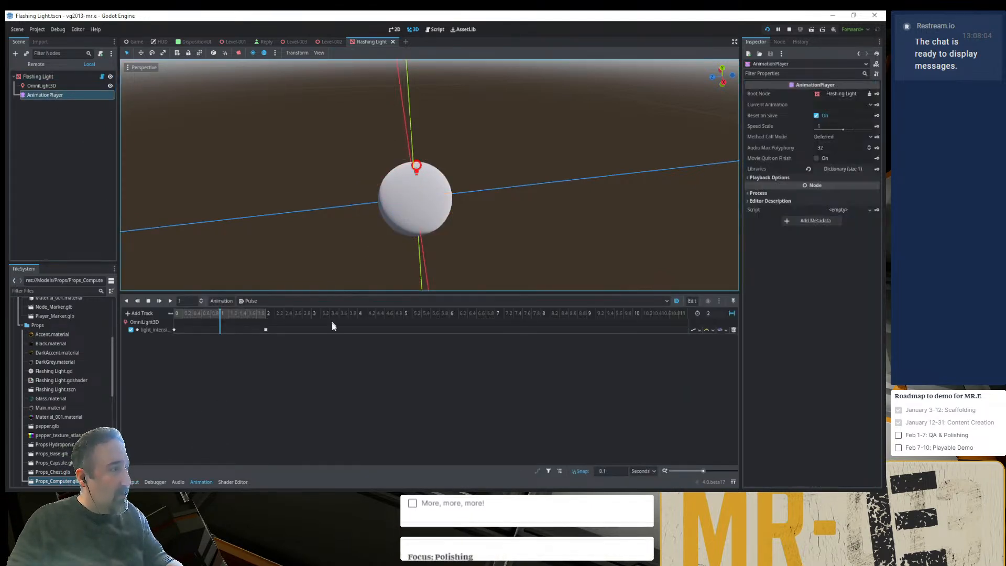
{"action": "left_click", "coordinate": [222, 301]}
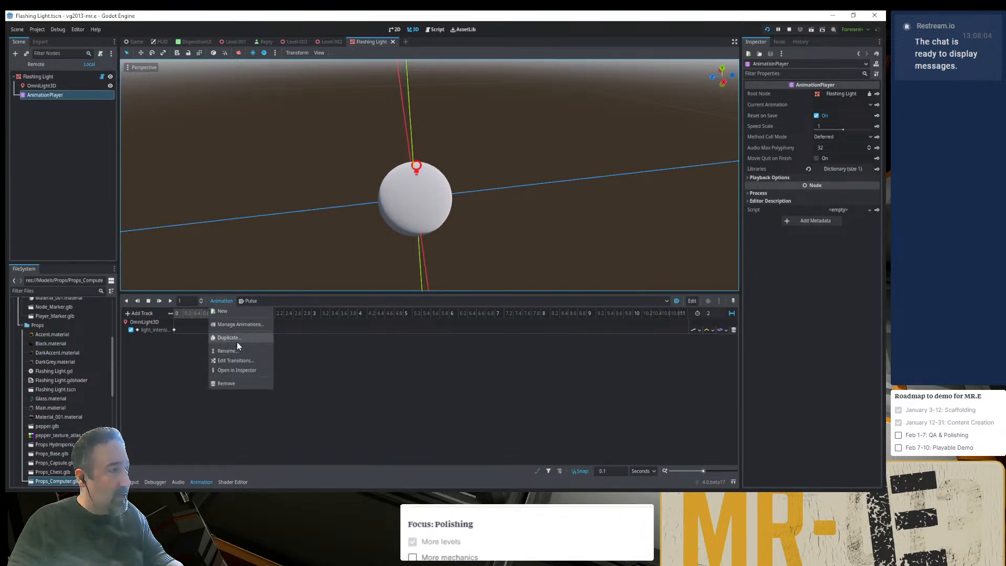
{"action": "left_click", "coordinate": [232, 325]}
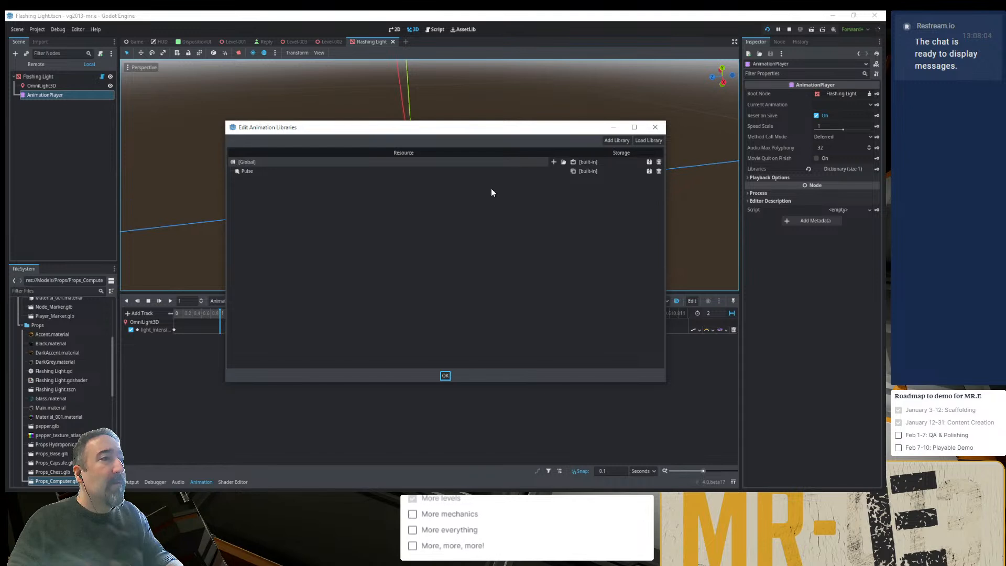
{"action": "left_click", "coordinate": [553, 161]}
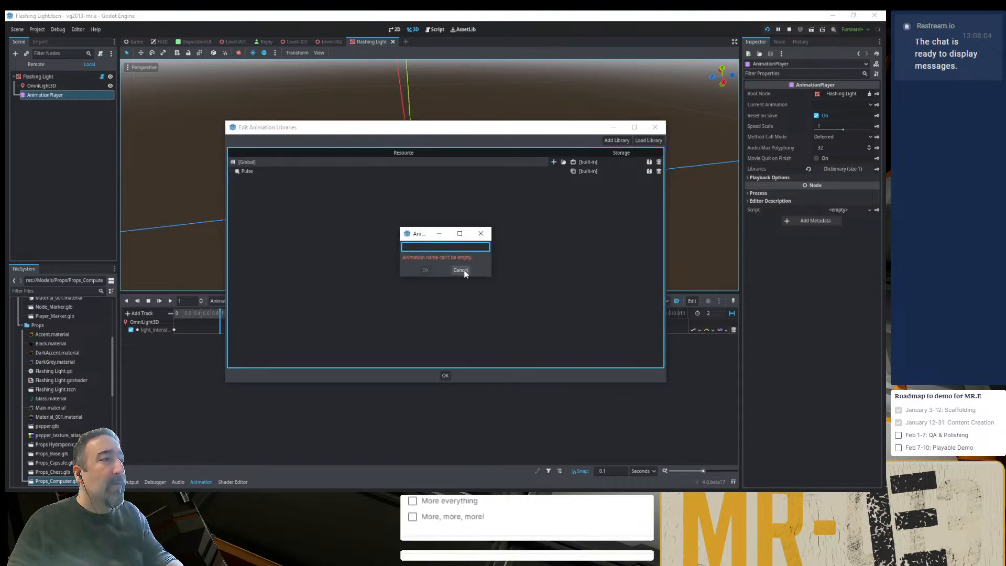
{"action": "type", "text": "RESET"}
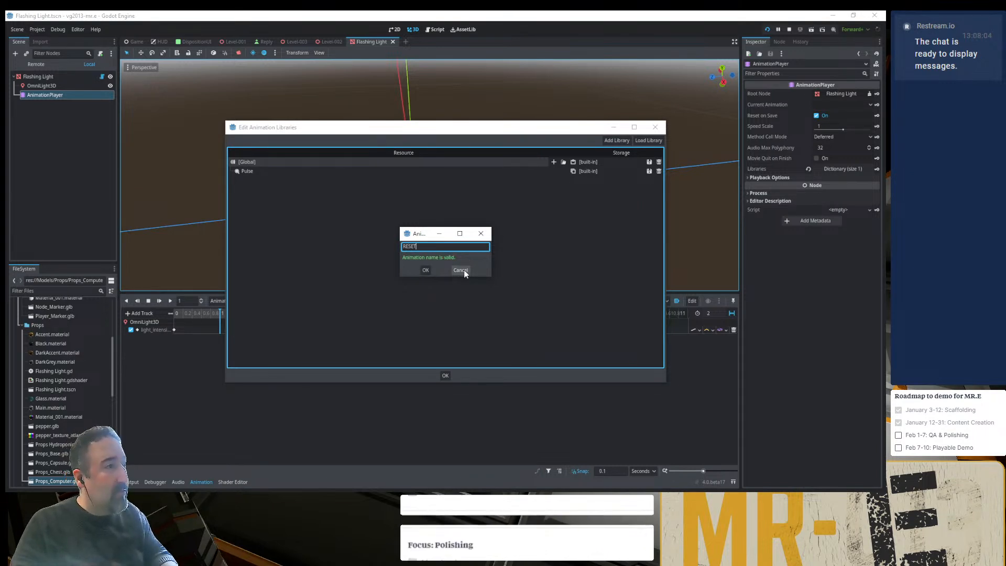
{"action": "key", "text": "Return"}
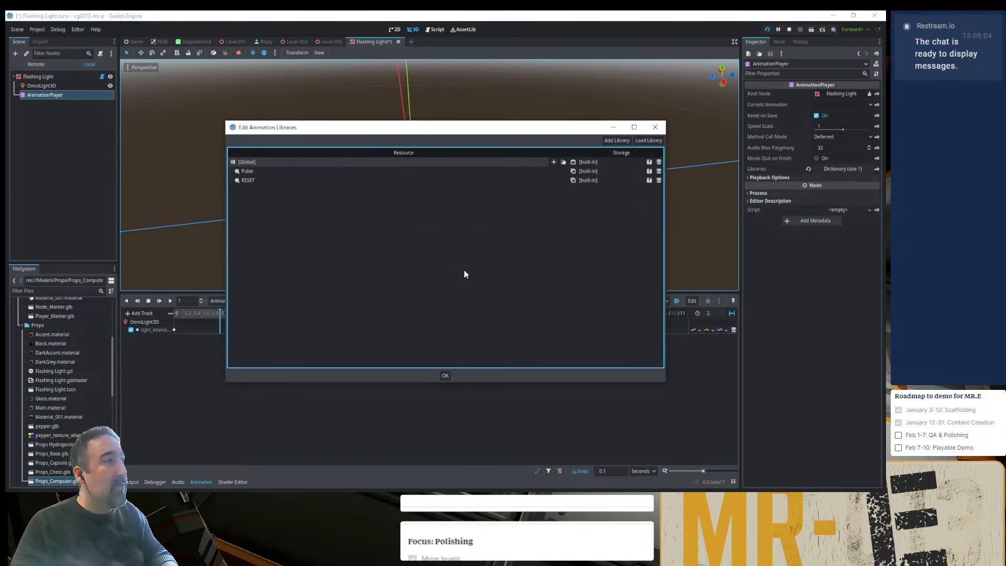
{"action": "double_click", "coordinate": [275, 180]}
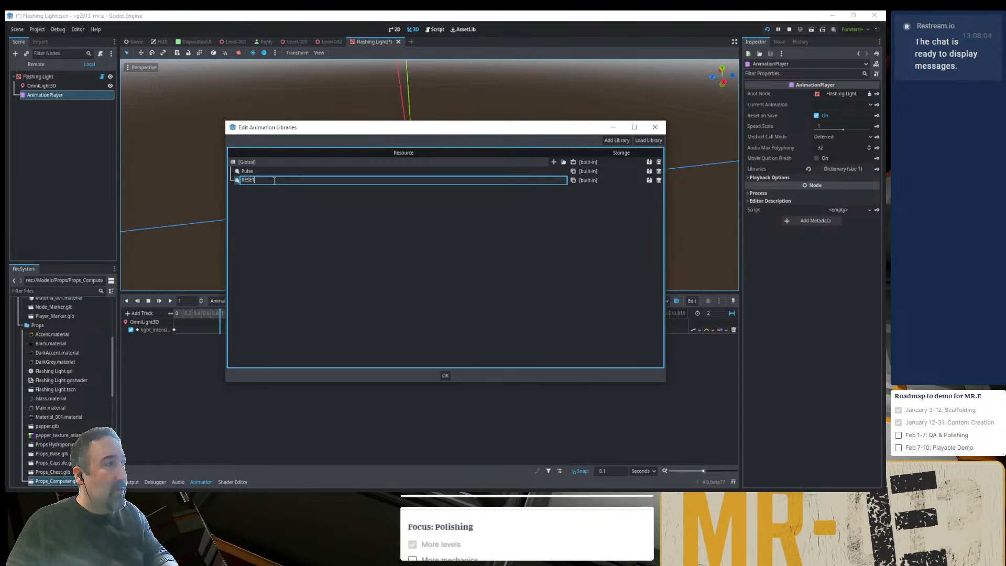
{"action": "left_click", "coordinate": [443, 376]}
{"action": "left_click", "coordinate": [448, 376]}
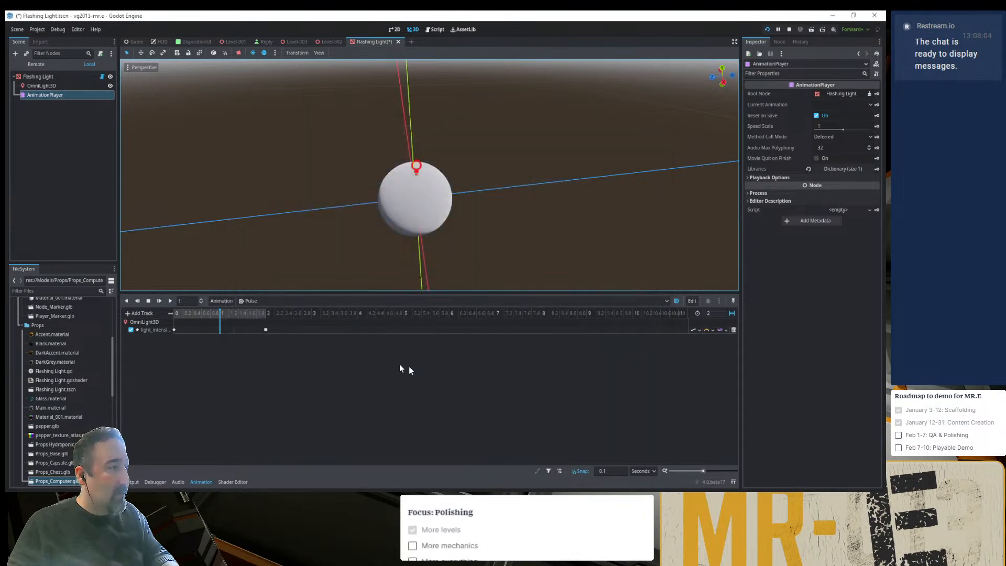
- Bring up the RESET animation for editing and check which track types can be added to it
{"action": "left_click", "coordinate": [256, 304]}
{"action": "left_click", "coordinate": [264, 316]}
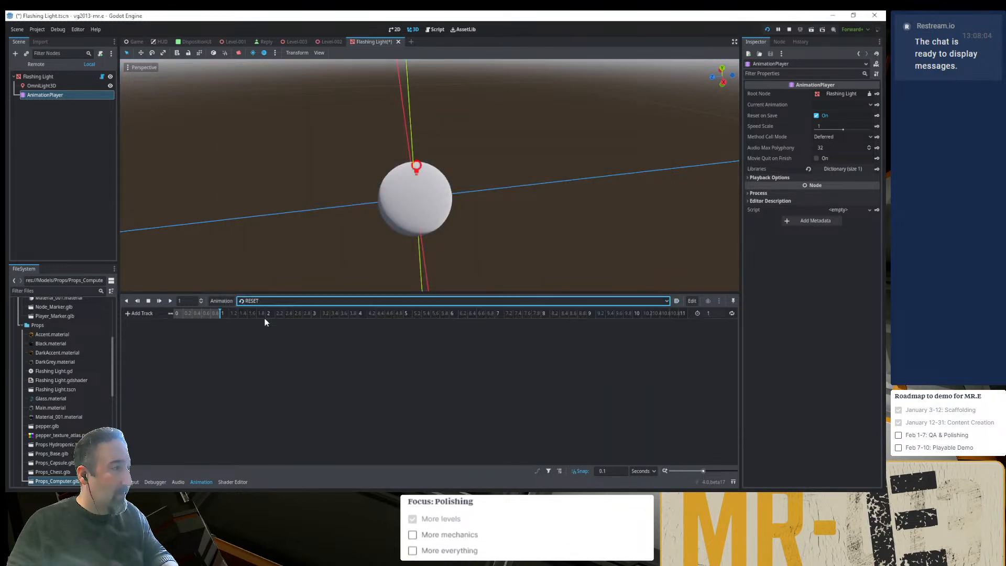
{"action": "left_click", "coordinate": [139, 313]}
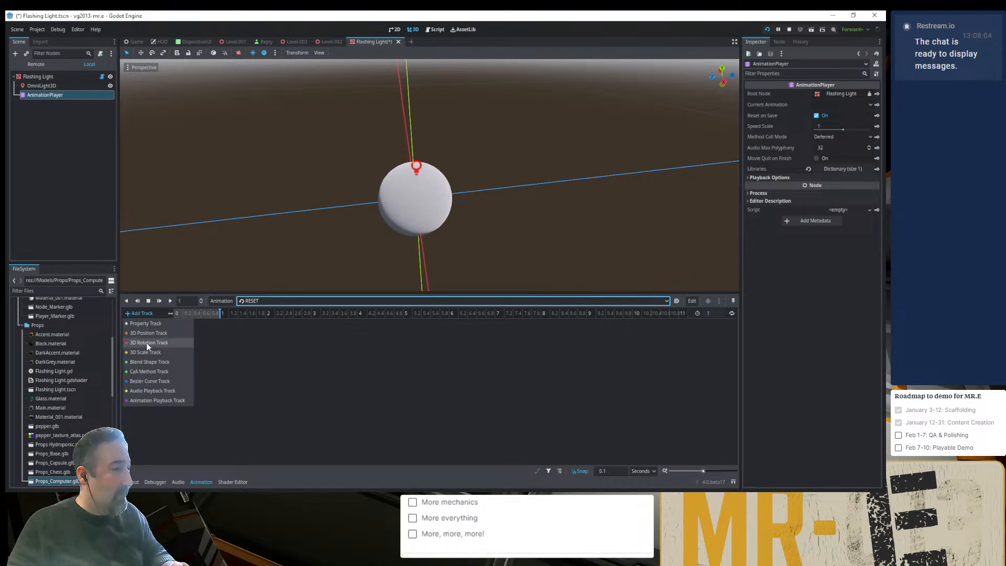
{"action": "left_click", "coordinate": [231, 356]}
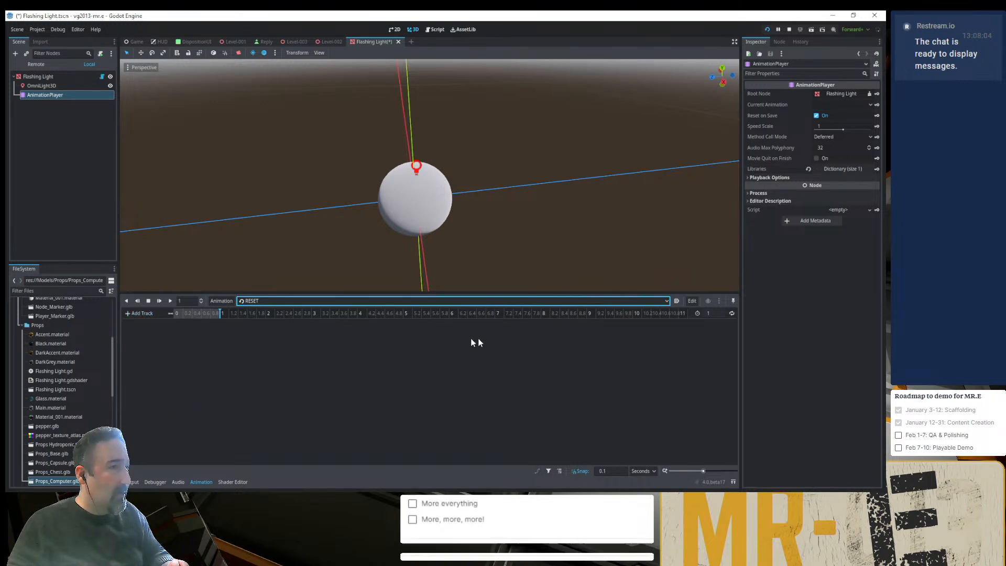
- In the Flashing Light node's script, declare a stop_flickering() function above _ready()
{"action": "left_click", "coordinate": [34, 77]}
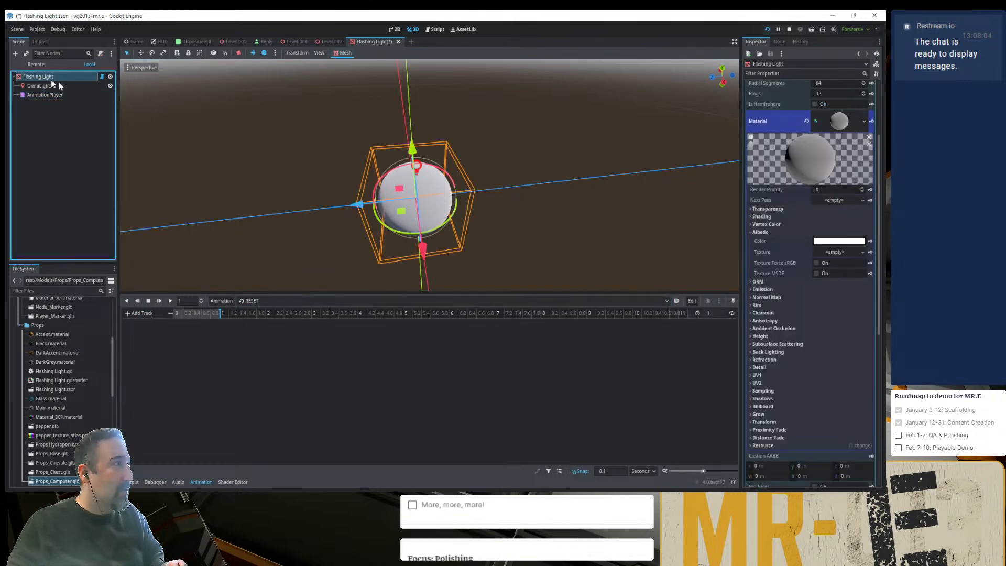
{"action": "left_click", "coordinate": [102, 77]}
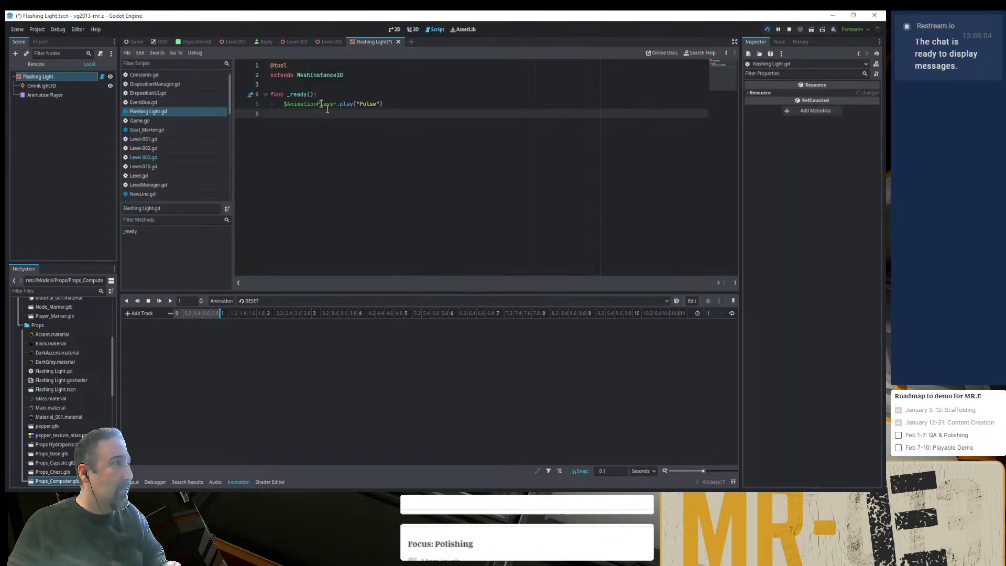
{"action": "key", "text": "Return"}
{"action": "key", "text": "Return"}
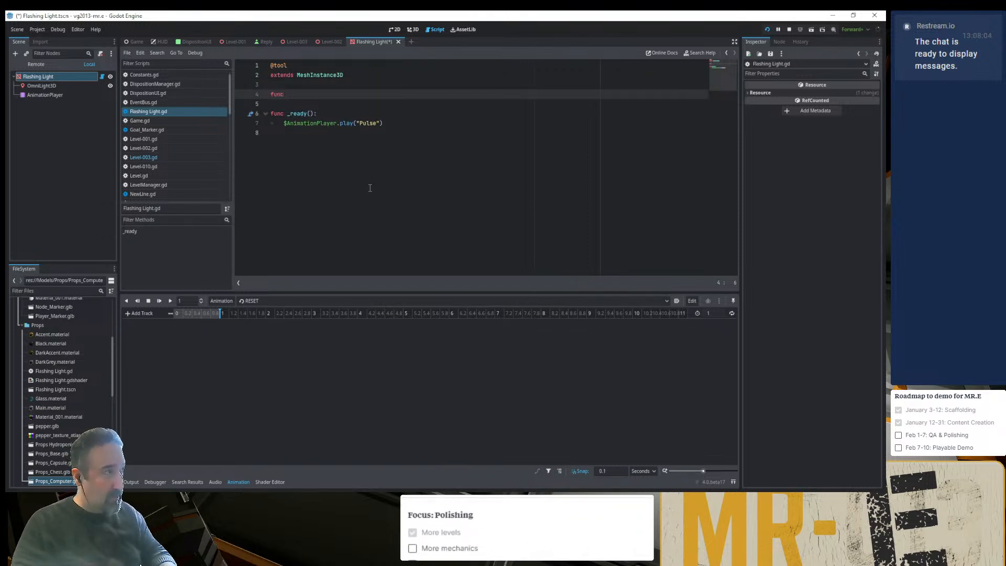
{"action": "type", "text": "func stop_flickeri"}
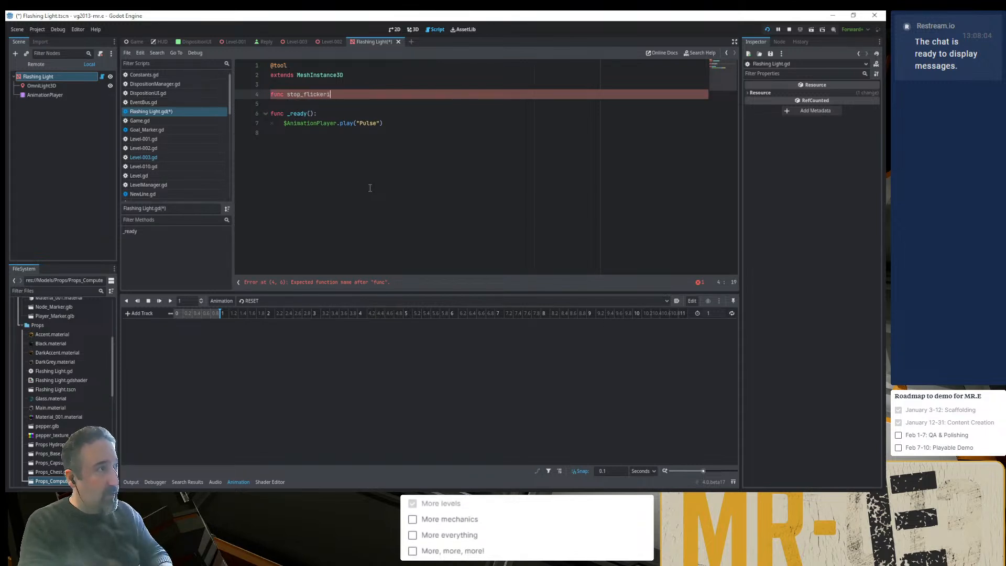
{"action": "type", "text": ":"}
{"action": "key", "text": "Return"}
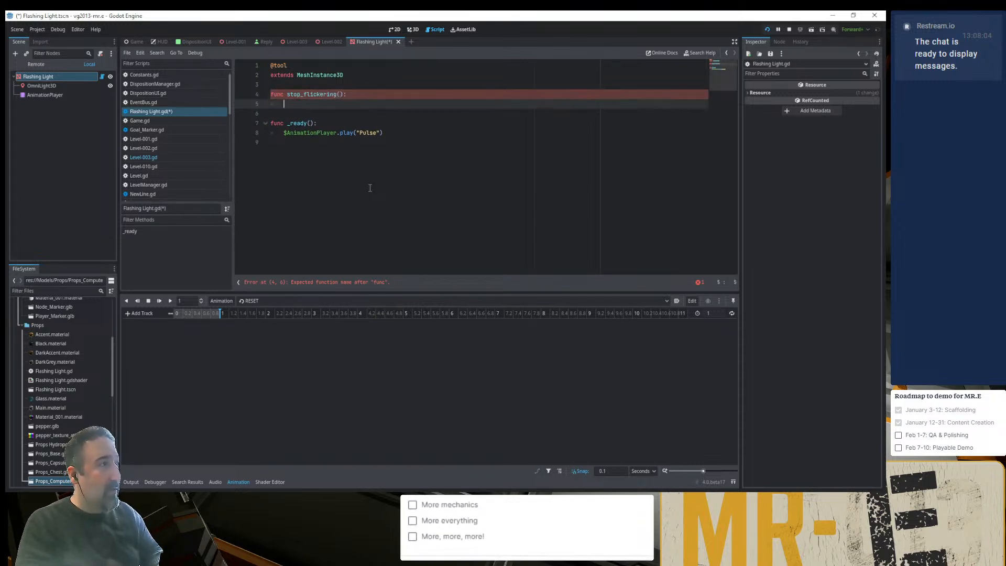
- Make stop_flickering() call $AnimationPlayer.stop() without any argument
{"action": "type", "text": "$AnimationPlayer."}
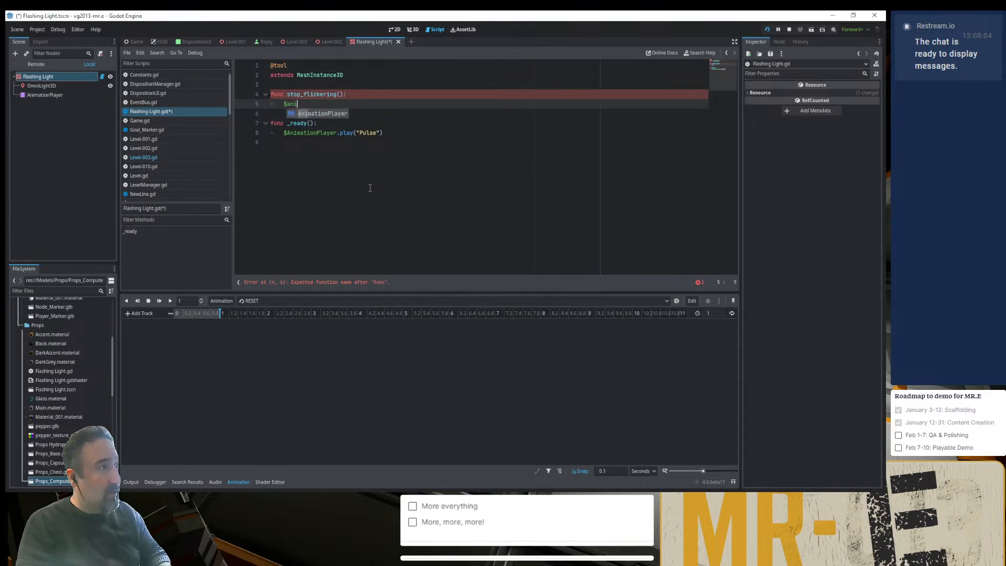
{"action": "type", "text": "sto"}
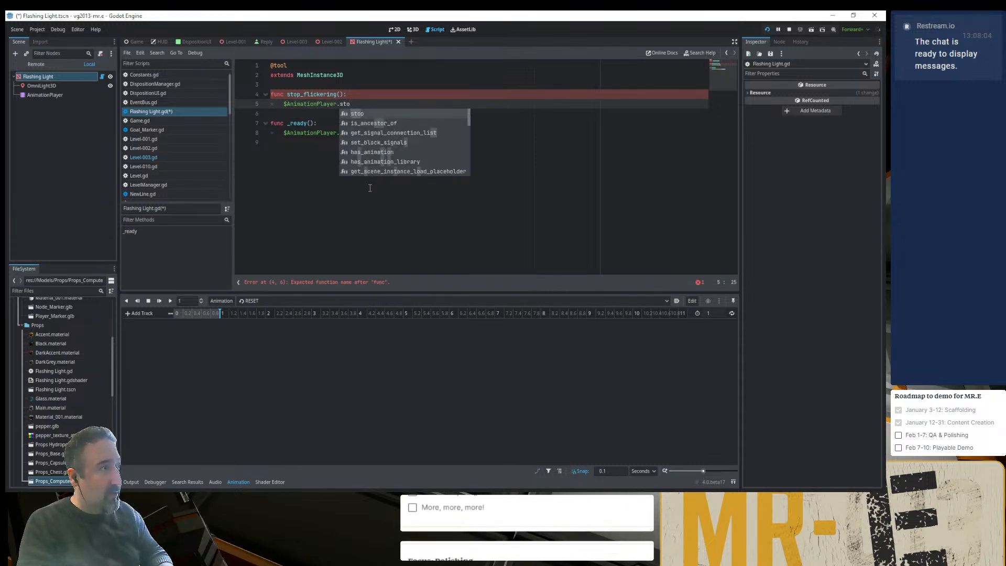
{"action": "type", "text": "p(\""}
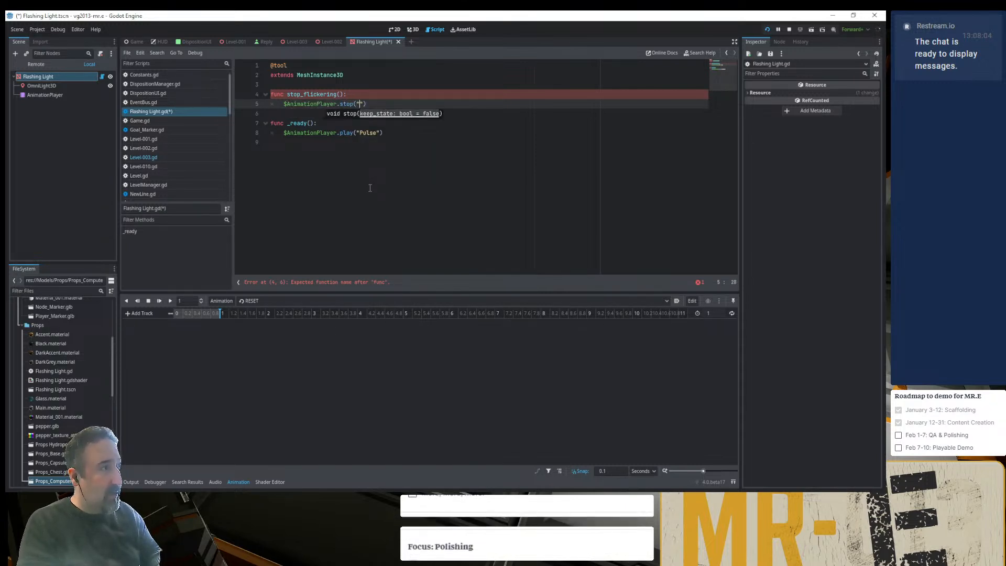
{"action": "type", "text": "P"}
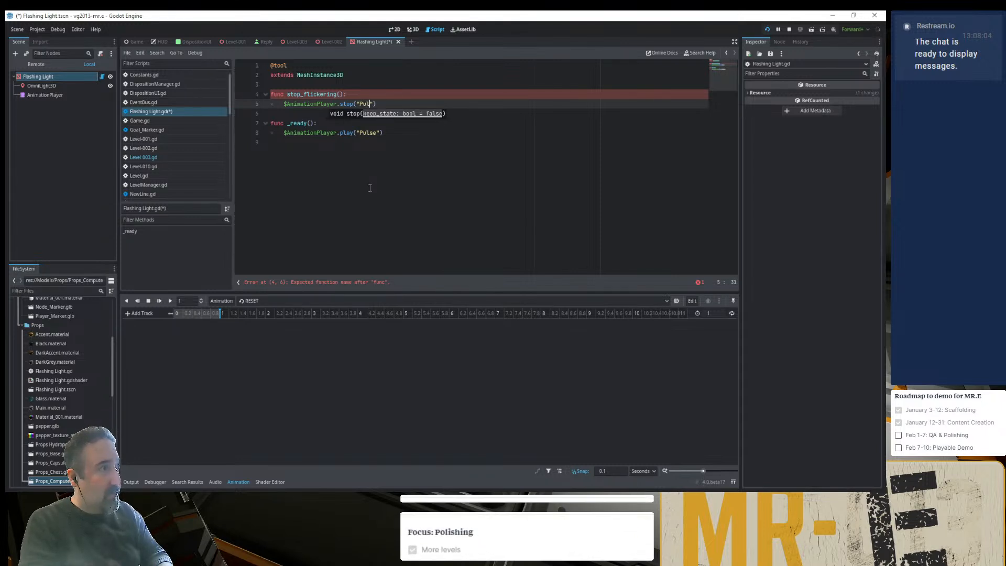
{"action": "type", "text": "ul"}
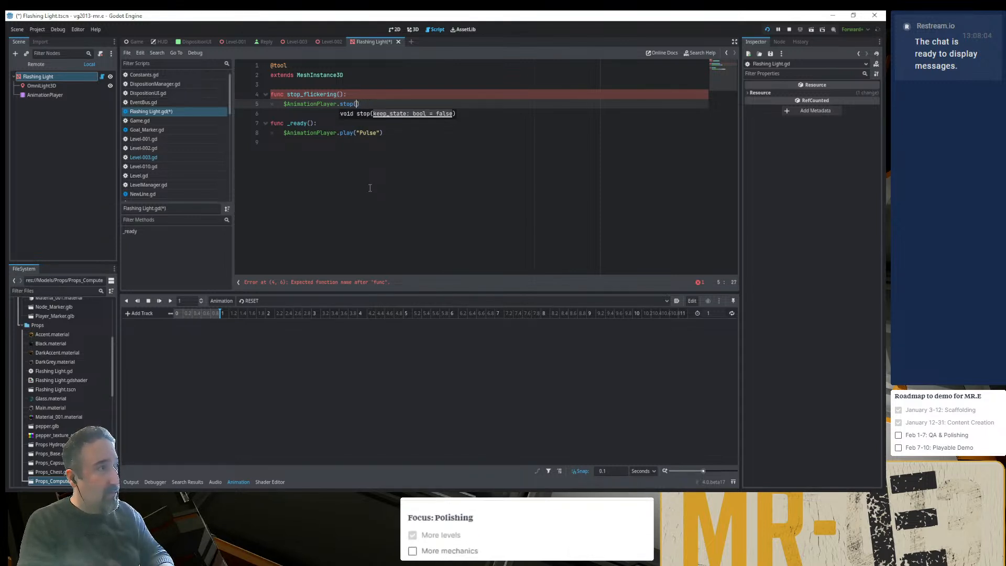
{"action": "key", "text": "End"}
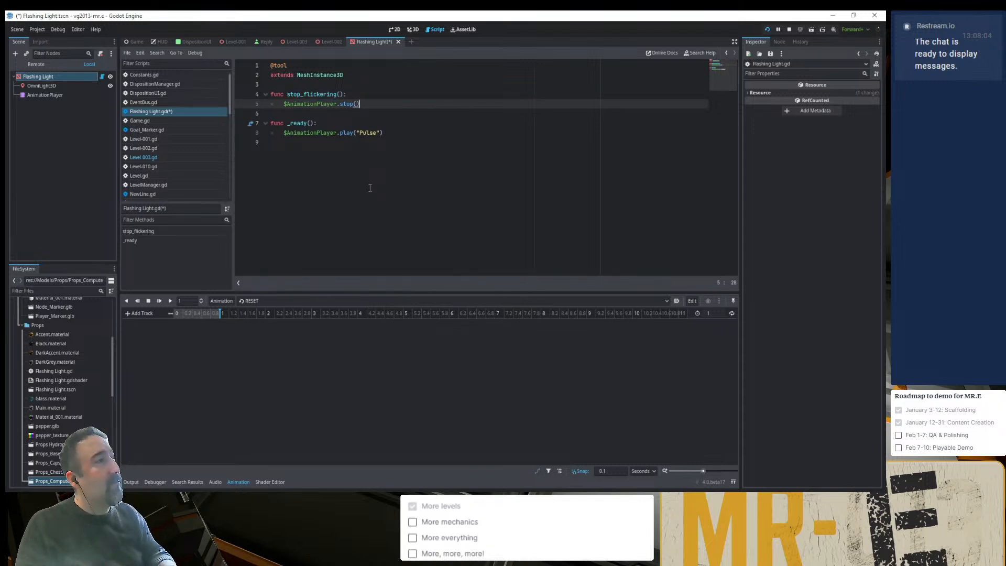
- Move the _ready() function with its Pulse playback line above stop_flickering()
{"action": "key", "text": "Down"}
{"action": "key", "text": "Down"}
{"action": "key", "text": "shift+Down"}
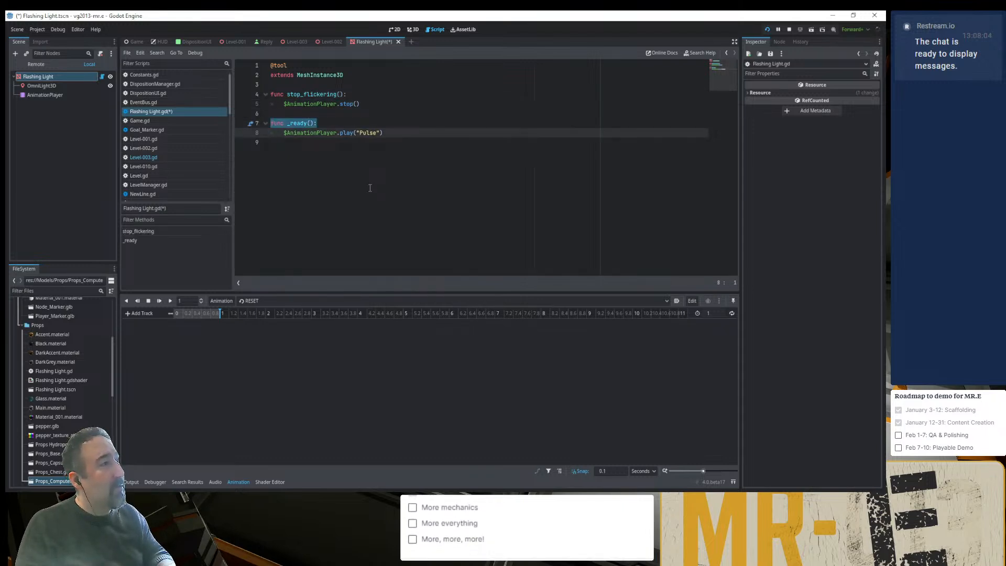
{"action": "key", "text": "shift+Down"}
{"action": "key", "text": "alt+Up"}
{"action": "key", "text": "alt+Up"}
{"action": "key", "text": "alt+Up"}
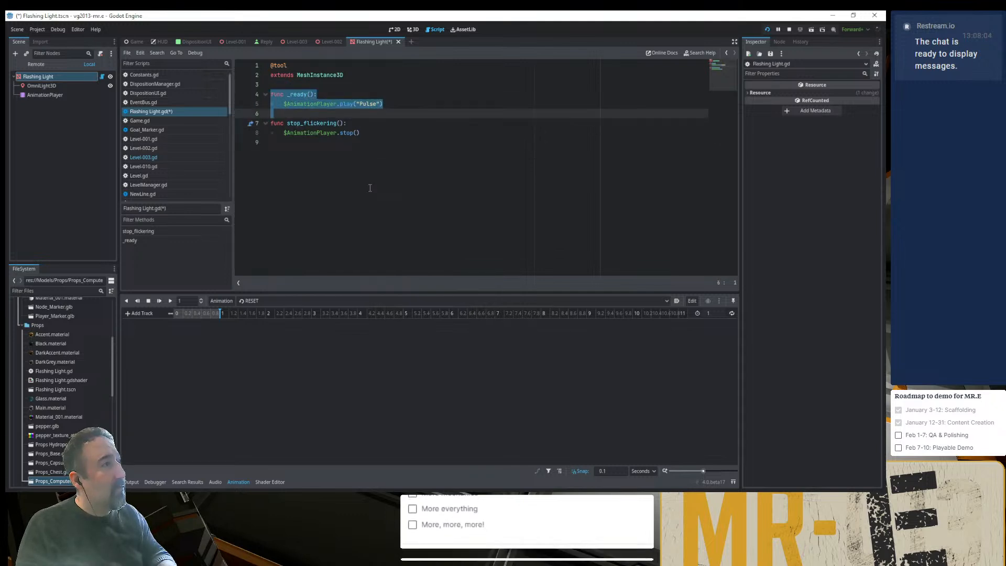
- Rename the _ready() function that plays Pulse as start_pulsing()
{"action": "key", "text": "Down"}
{"action": "key", "text": "Down"}
{"action": "key", "text": "Down"}
{"action": "key", "text": "Up"}
{"action": "key", "text": "Up"}
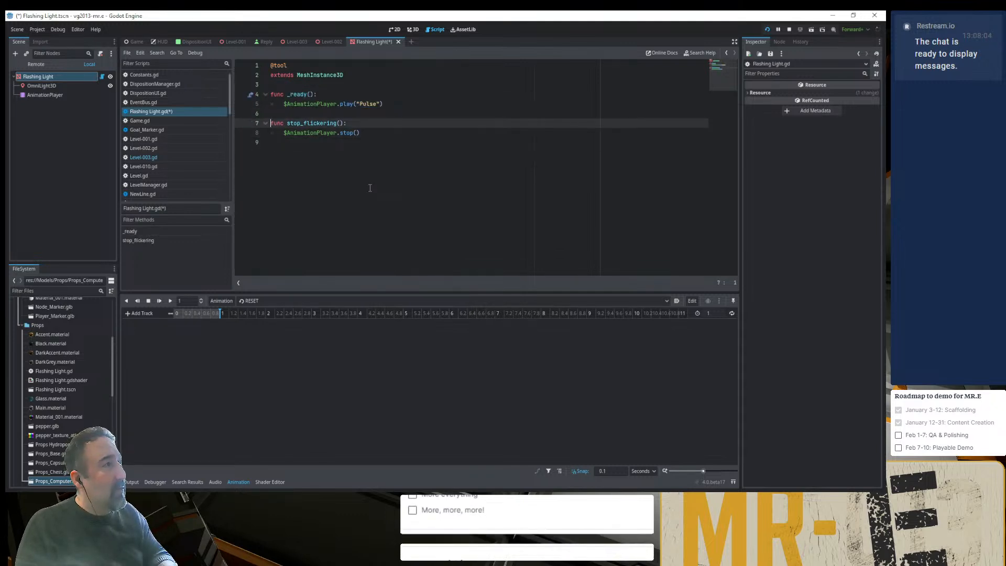
{"action": "key", "text": "Up"}
{"action": "key", "text": "Up"}
{"action": "key", "text": "Up"}
{"action": "key", "text": "ctrl+Right"}
{"action": "key", "text": "ctrl+Right"}
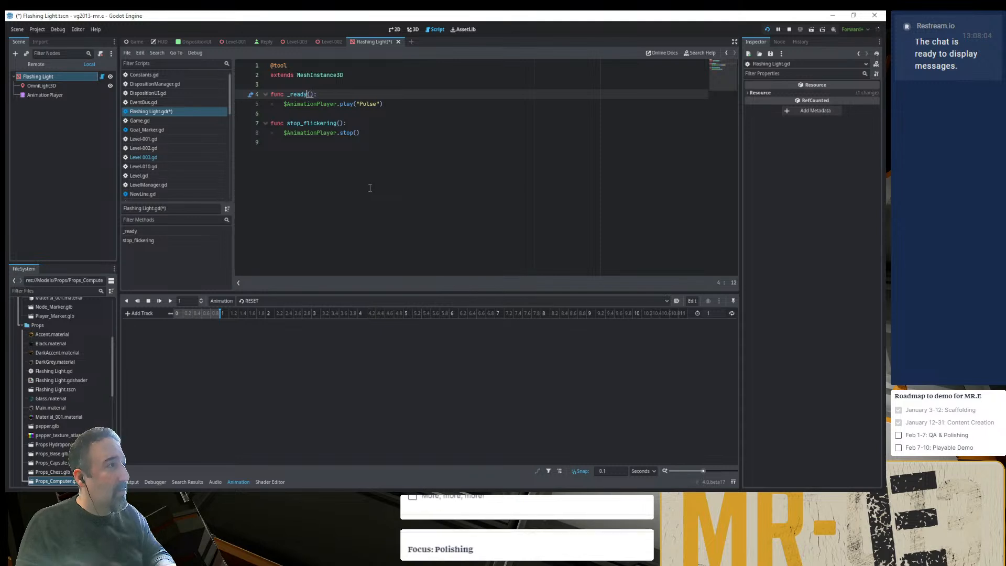
{"action": "key", "text": "ctrl+shift+Left"}
{"action": "type", "text": "sa"}
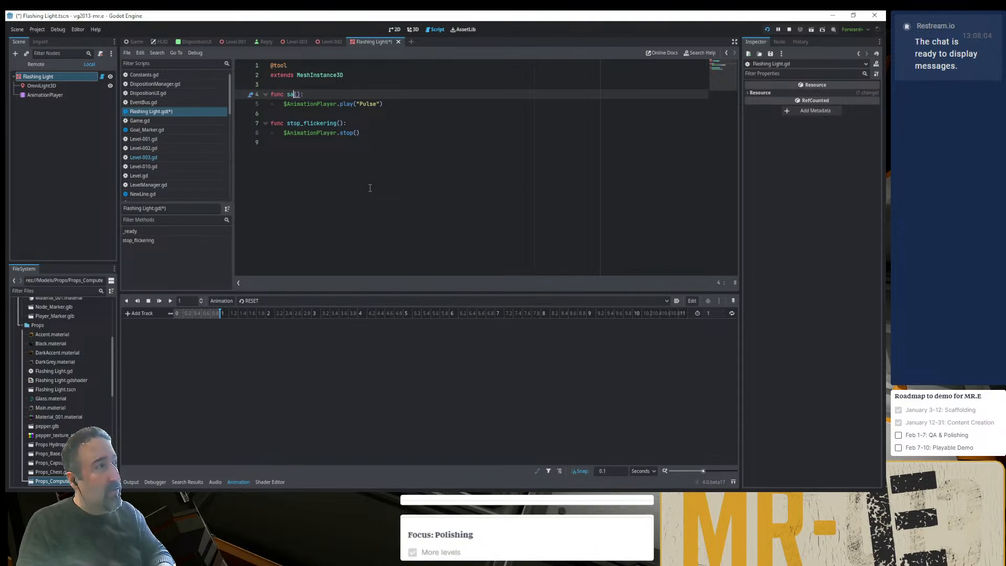
{"action": "key", "text": "BackSpace"}
{"action": "type", "text": "tart_pulsing"}
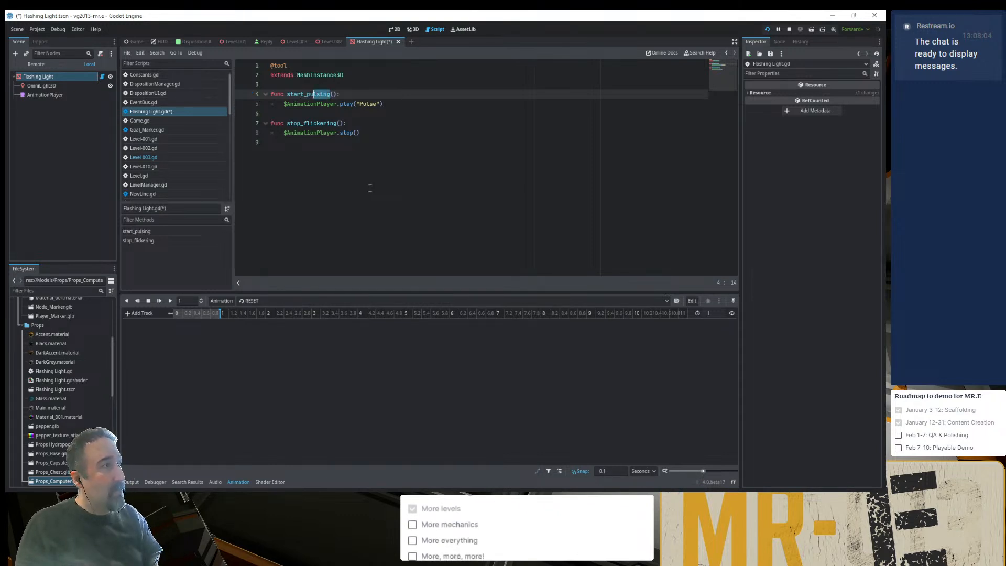
- Rename the stop_flickering() function as stop_pulsing()
{"action": "key", "text": "Down"}
{"action": "key", "text": "Down"}
{"action": "key", "text": "Down"}
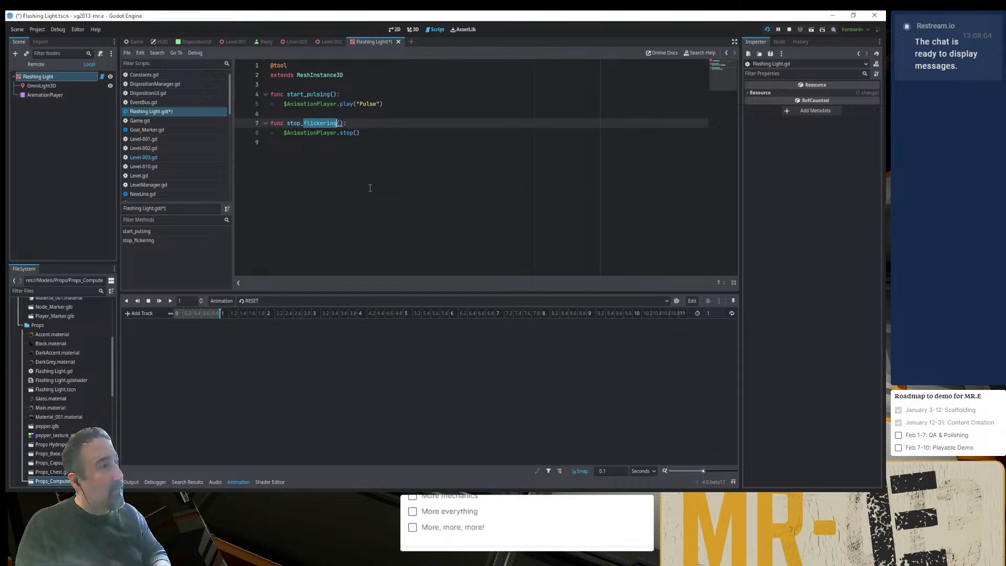
{"action": "type", "text": "pulsing"}
- Add a _ready() function above start_pulsing() in the Flashing Light script
{"action": "key", "text": "Up"}
{"action": "key", "text": "Up"}
{"action": "key", "text": "Up"}
{"action": "key", "text": "Up"}
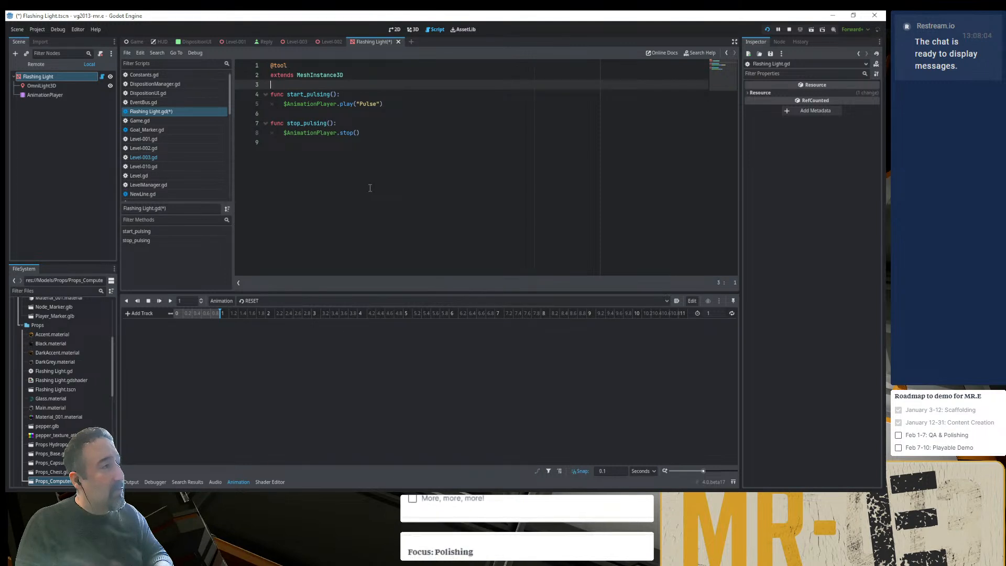
{"action": "key", "text": "Return"}
{"action": "key", "text": "Return"}
{"action": "key", "text": "Up"}
{"action": "type", "text": "fu"}
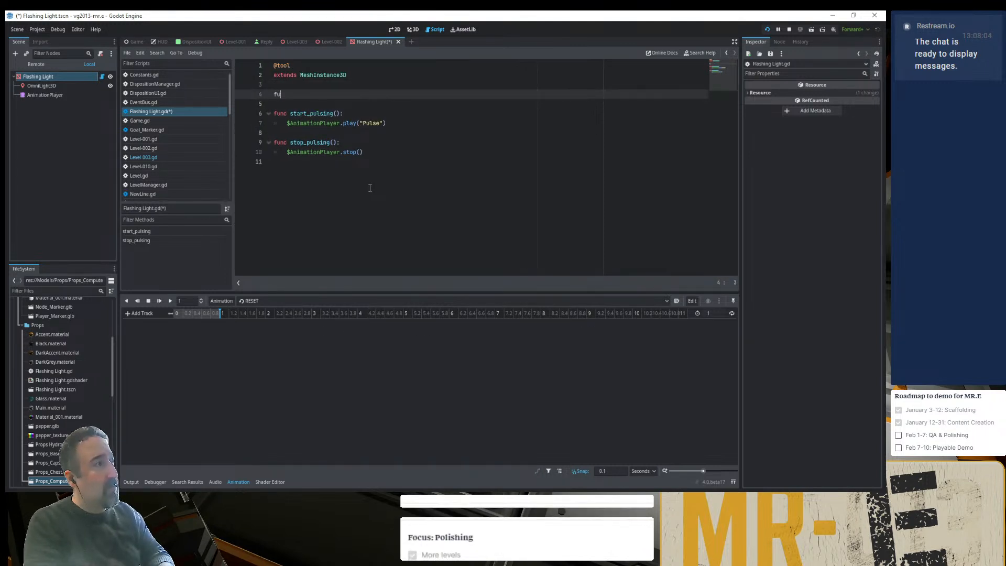
{"action": "type", "text": "nc _"}
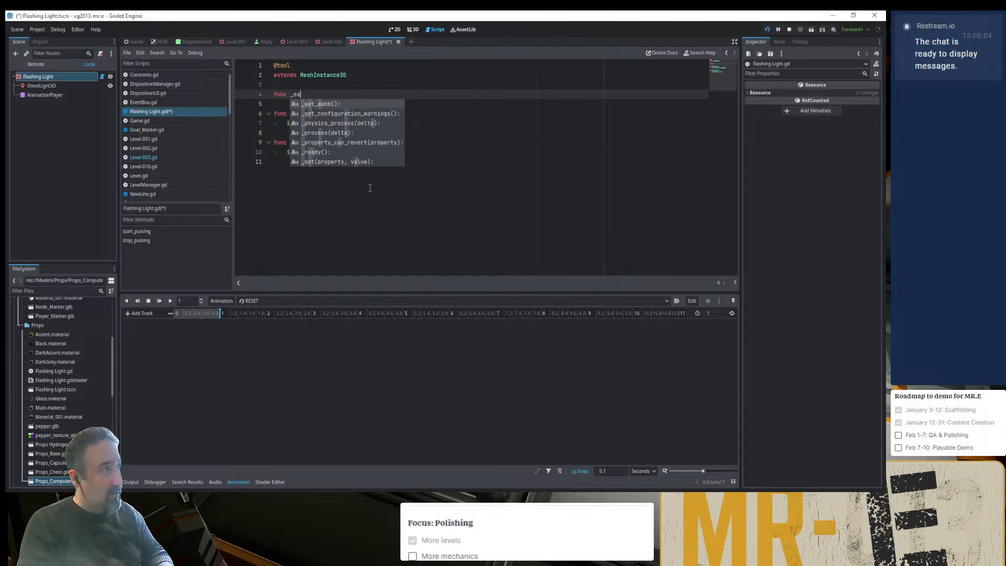
{"action": "type", "text": "re"}
{"action": "key", "text": "Return"}
{"action": "key", "text": "Return"}
- Start the body of _ready() with a reference to EventBus.game_event_battery_level_changed
{"action": "type", "text": "Ev"}
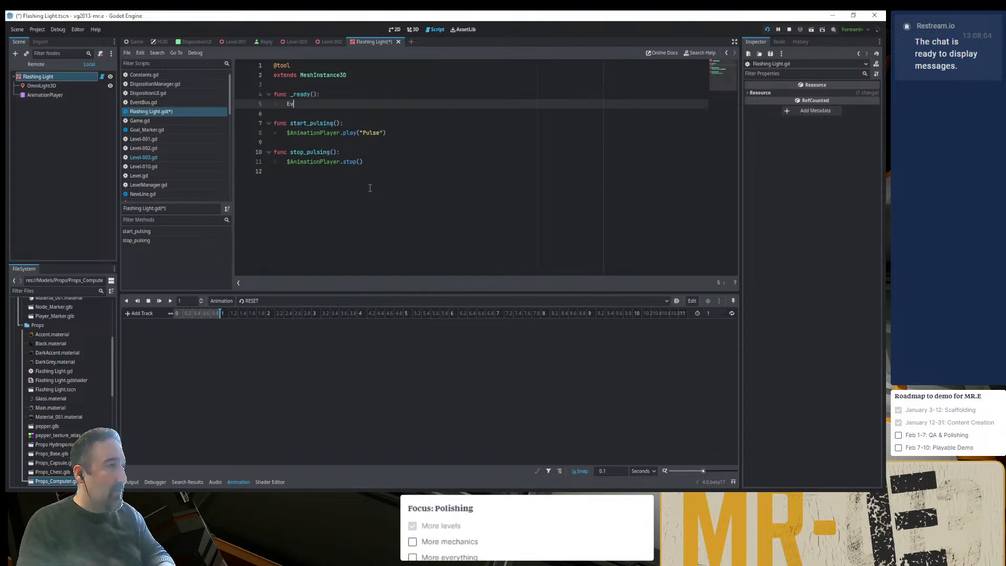
{"action": "type", "text": "entBus."}
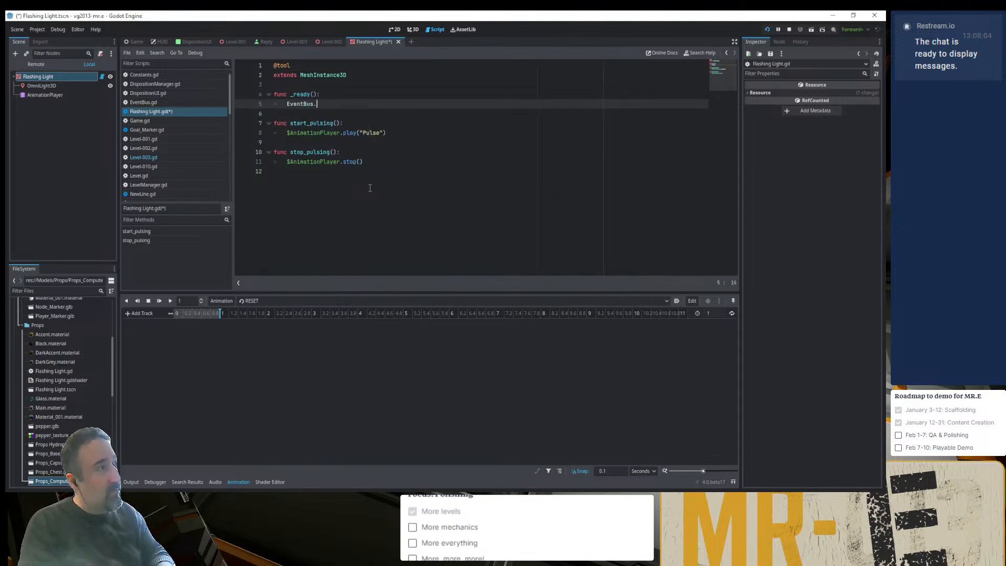
{"action": "type", "text": "gam"}
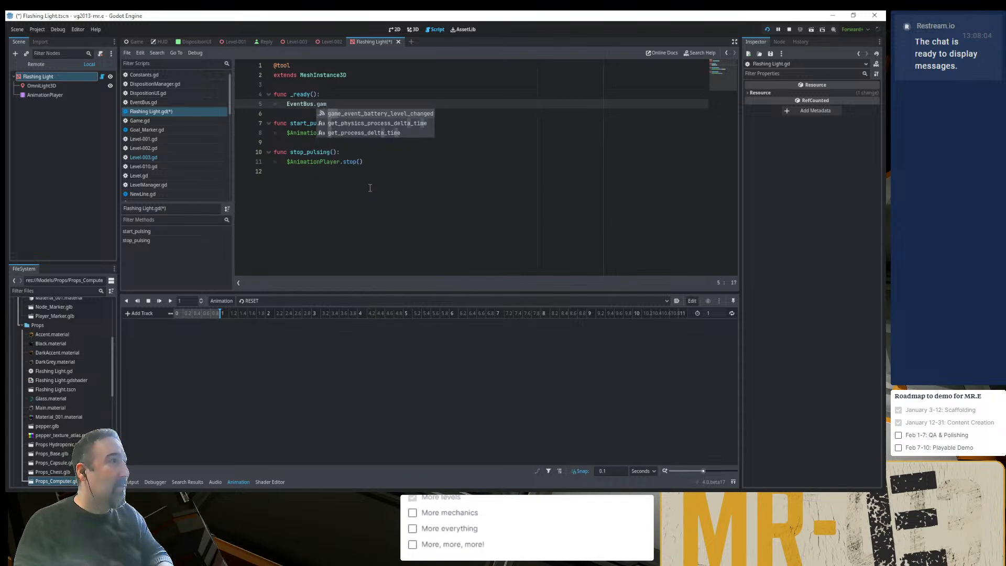
{"action": "key", "text": "Return"}
- Duplicate the game_event_battery_level_changed signal declaration onto the last line of EventBus.gd
{"action": "left_click", "coordinate": [302, 105], "text": "ctrl"}
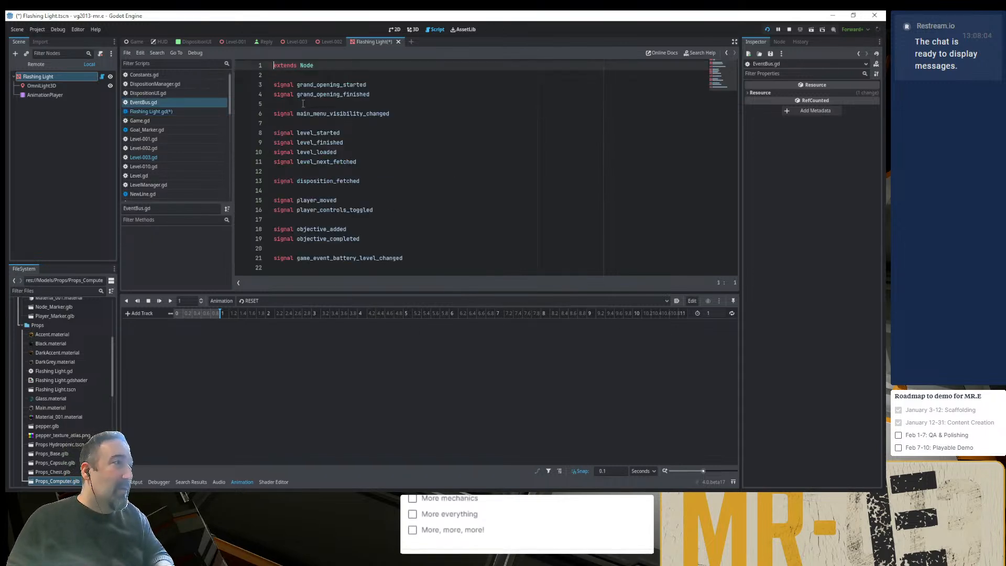
{"action": "left_click", "coordinate": [409, 266]}
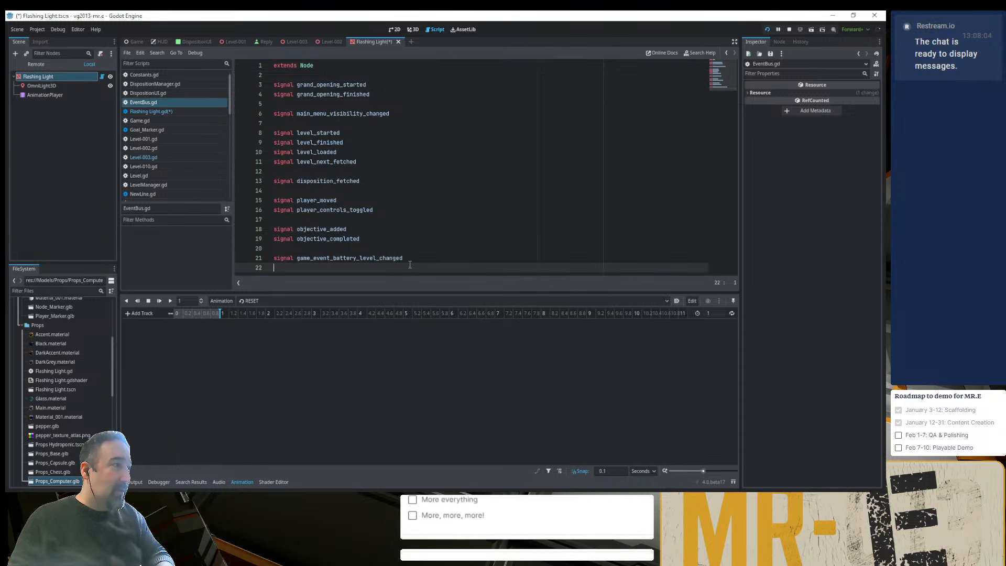
{"action": "key", "text": "Up"}
{"action": "key", "text": "ctrl+c"}
{"action": "key", "text": "Down"}
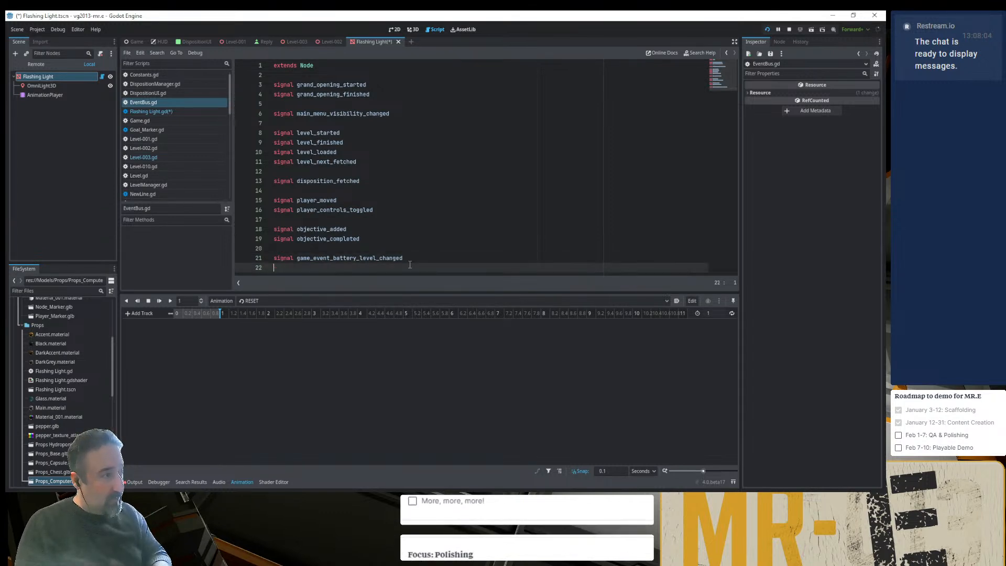
{"action": "key", "text": "ctrl+v"}
- Rename the duplicated signal as game_event_terminal_reached, copy its name and save the scripts
{"action": "key", "text": "Up"}
{"action": "key", "text": "BackSpace"}
{"action": "key", "text": "BackSpace"}
{"action": "key", "text": "BackSpace"}
{"action": "key", "text": "BackSpace"}
{"action": "key", "text": "BackSpace"}
{"action": "key", "text": "BackSpace"}
{"action": "key", "text": "BackSpace"}
{"action": "key", "text": "BackSpace"}
{"action": "key", "text": "BackSpace"}
{"action": "key", "text": "BackSpace"}
{"action": "key", "text": "BackSpace"}
{"action": "key", "text": "BackSpace"}
{"action": "key", "text": "BackSpace"}
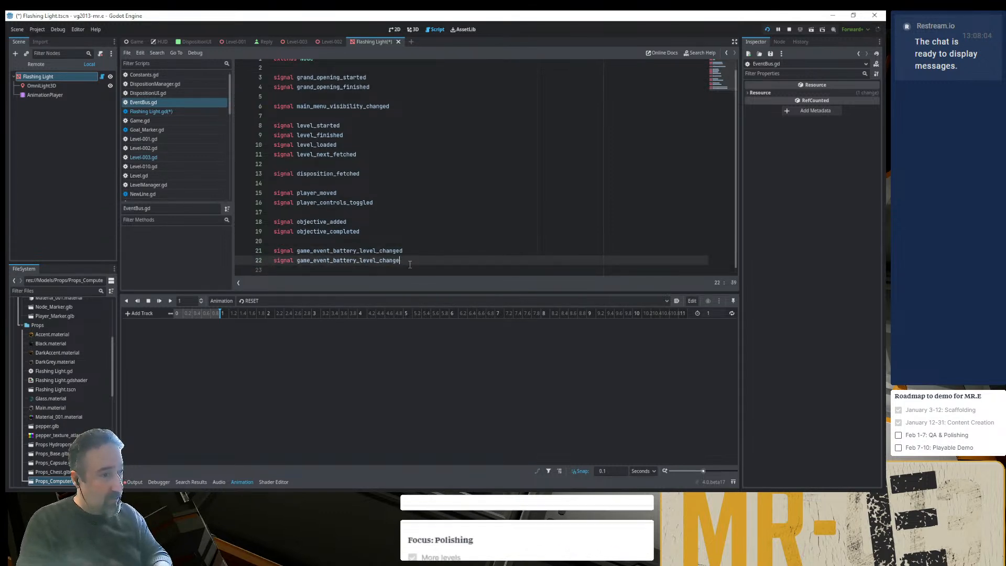
{"action": "key", "text": "BackSpace"}
{"action": "key", "text": "BackSpace"}
{"action": "key", "text": "BackSpace"}
{"action": "key", "text": "BackSpace"}
{"action": "key", "text": "BackSpace"}
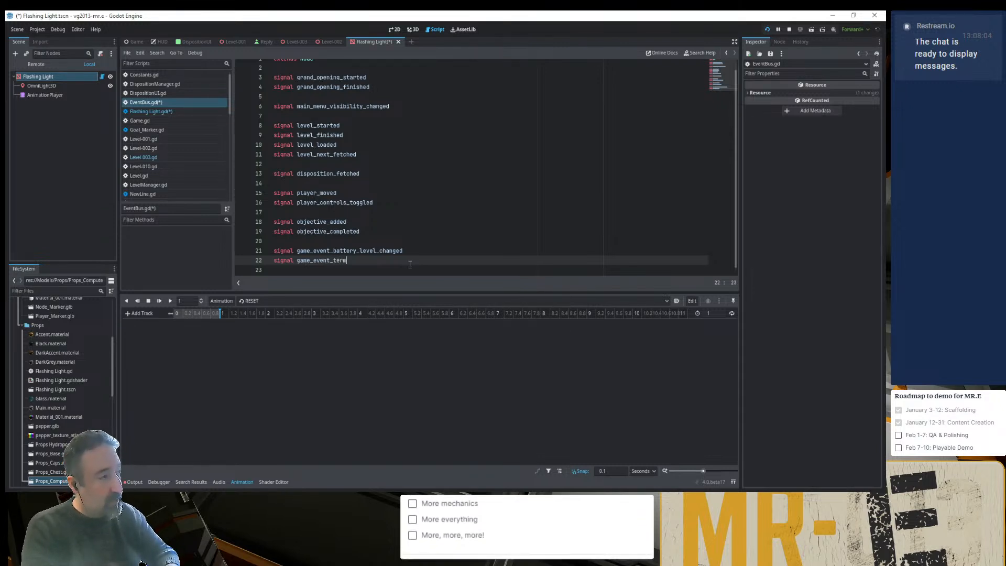
{"action": "type", "text": "nal_"}
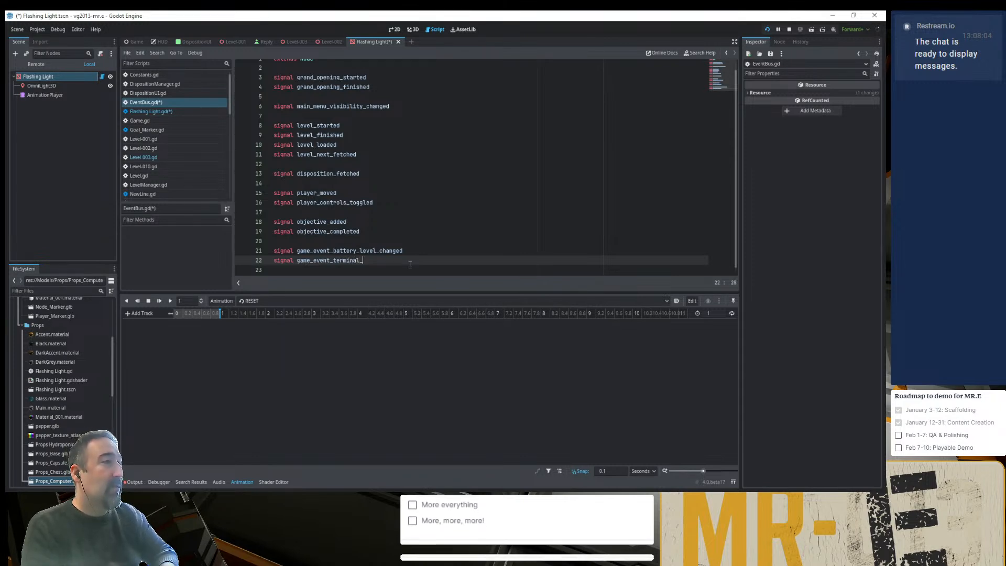
{"action": "type", "text": "reached"}
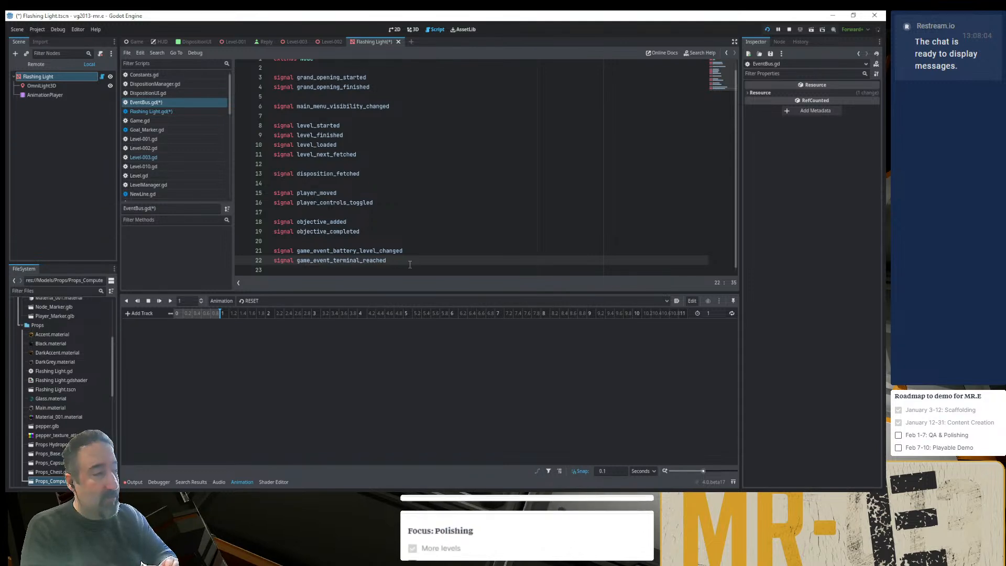
{"action": "double_click", "coordinate": [381, 260]}
{"action": "key", "text": "ctrl+s"}
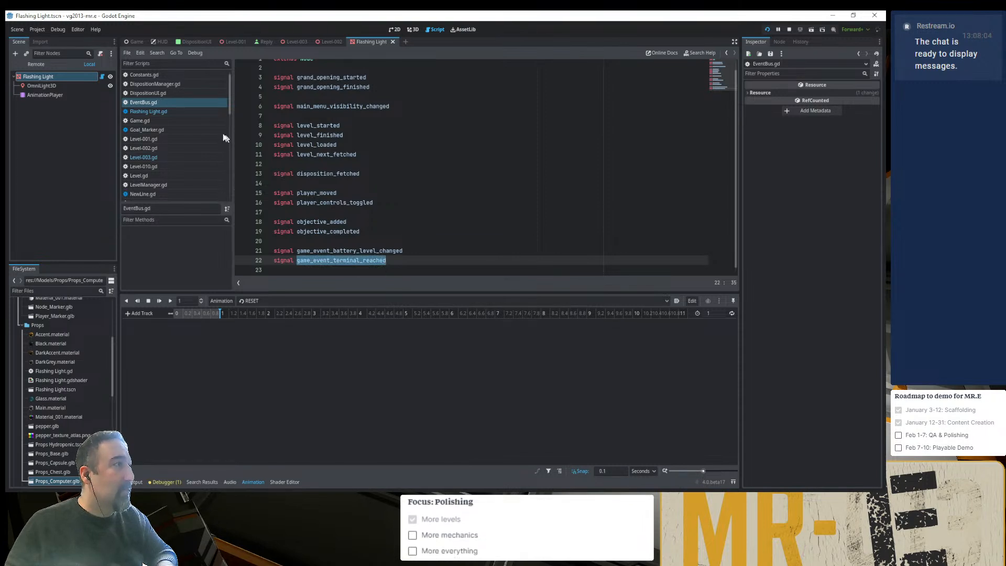
- Make _ready() in Flashing Light.gd connect EventBus.game_event_terminal_reached to on_game_event_terminal_reached
{"action": "left_click", "coordinate": [177, 111]}
{"action": "double_click", "coordinate": [357, 104]}
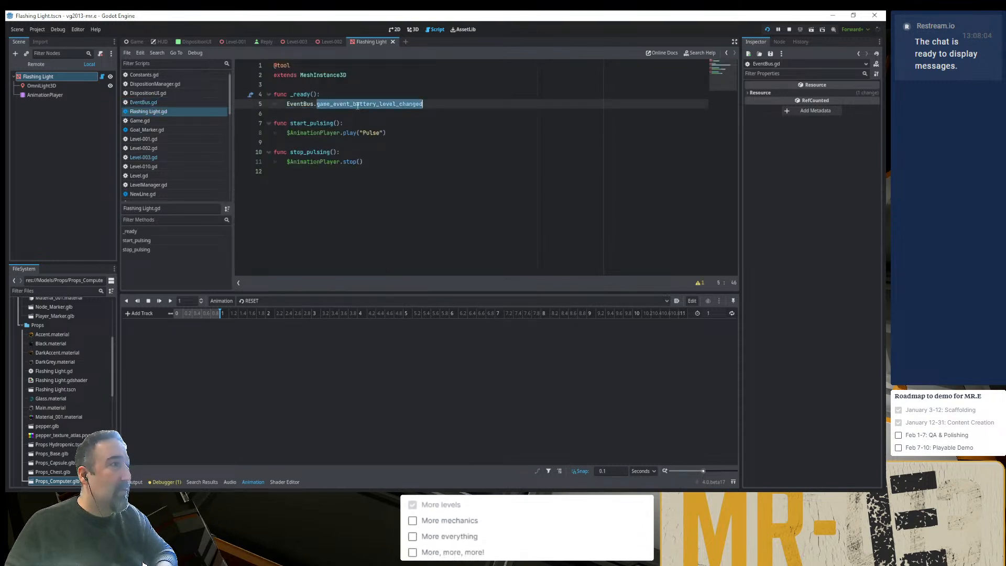
{"action": "key", "text": "ctrl+v"}
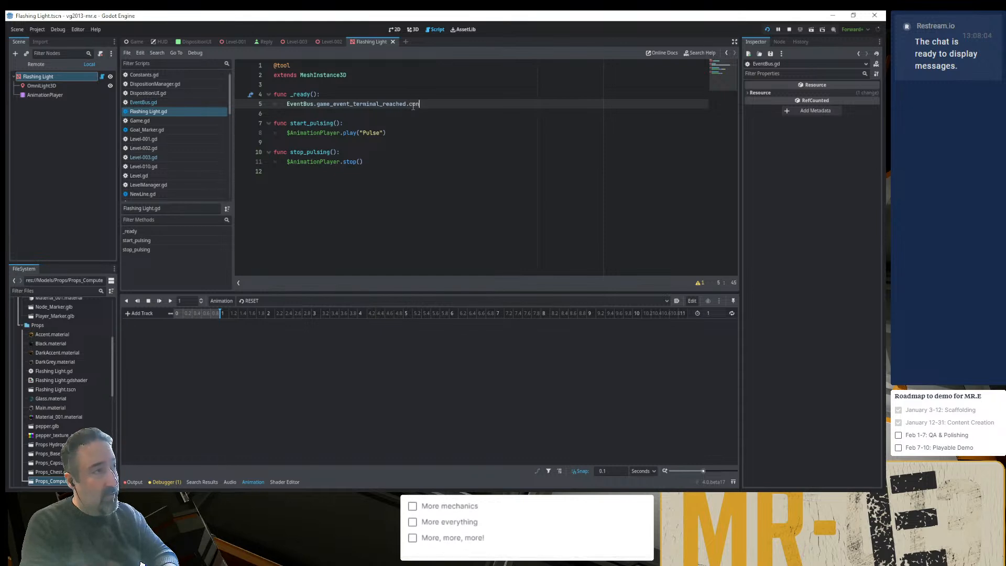
{"action": "type", "text": ".cpn"}
{"action": "key", "text": "Return"}
{"action": "type", "text": "on_"}
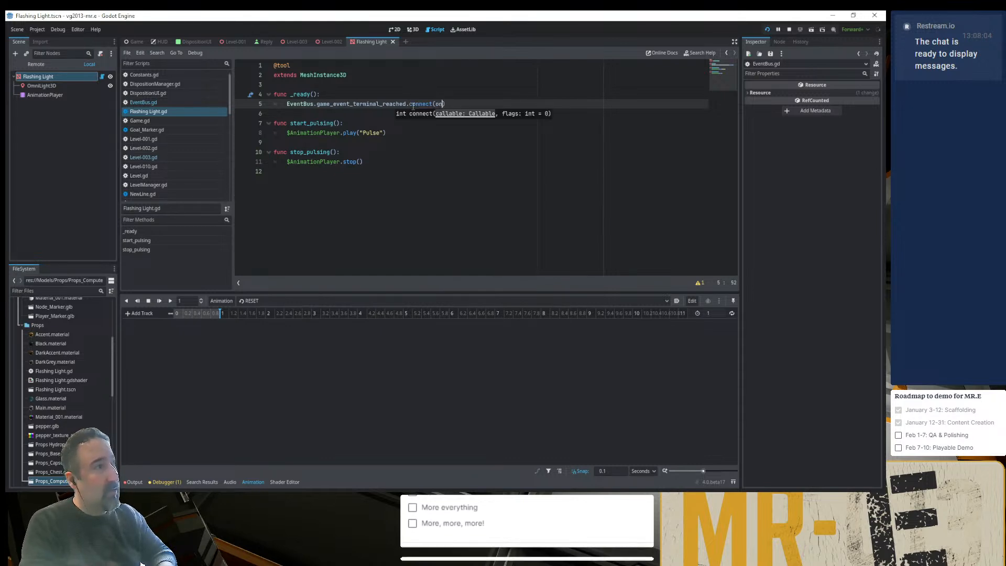
{"action": "key", "text": "ctrl+v"}
- Add an on_game_event_terminal_reached() function between _ready() and start_pulsing()
{"action": "key", "text": "ctrl+shift+Left"}
{"action": "key", "text": "Down"}
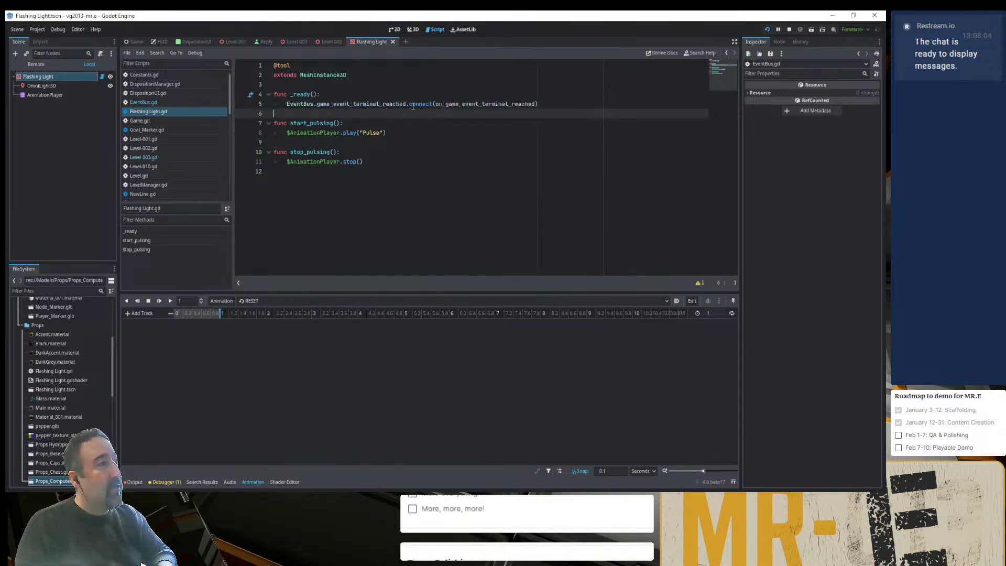
{"action": "key", "text": "Return"}
{"action": "key", "text": "Return"}
{"action": "key", "text": "Up"}
{"action": "type", "text": "func ():"}
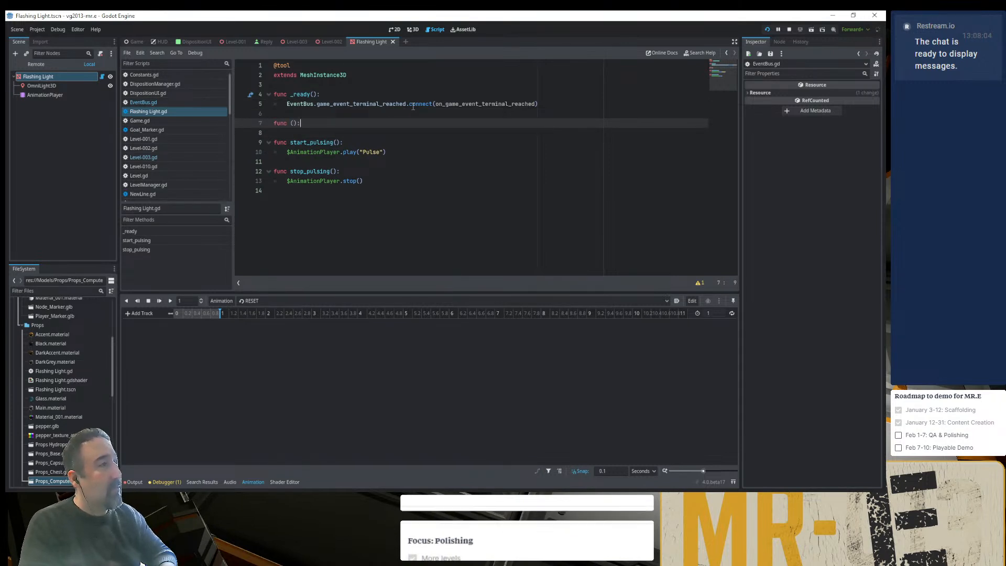
{"action": "key", "text": "ctrl+Left"}
{"action": "key", "text": "ctrl+Right"}
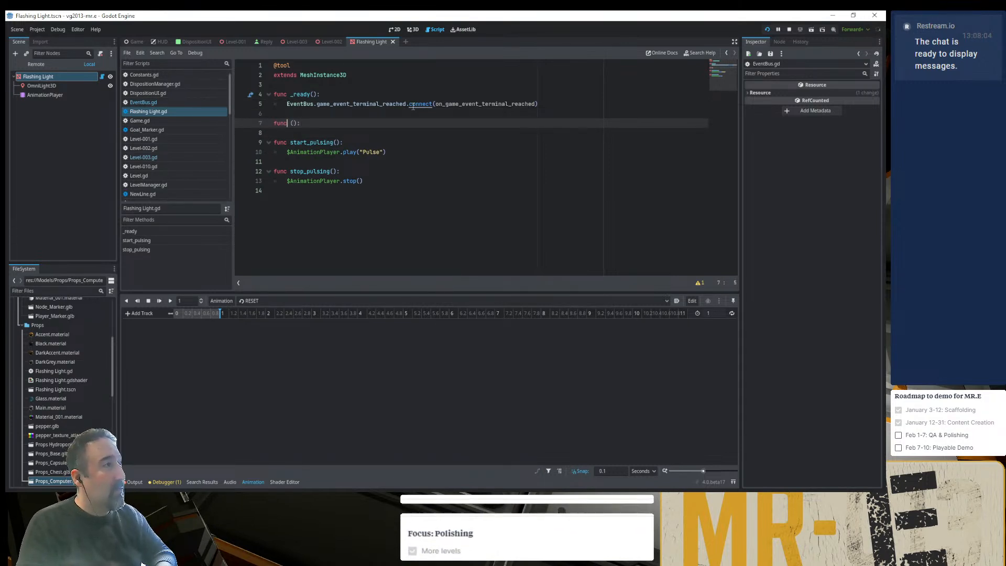
{"action": "key", "text": "ctrl+v"}
{"action": "key", "text": "ctrl+z"}
{"action": "key", "text": "Right"}
{"action": "key", "text": "ctrl+v"}
{"action": "key", "text": "Down"}
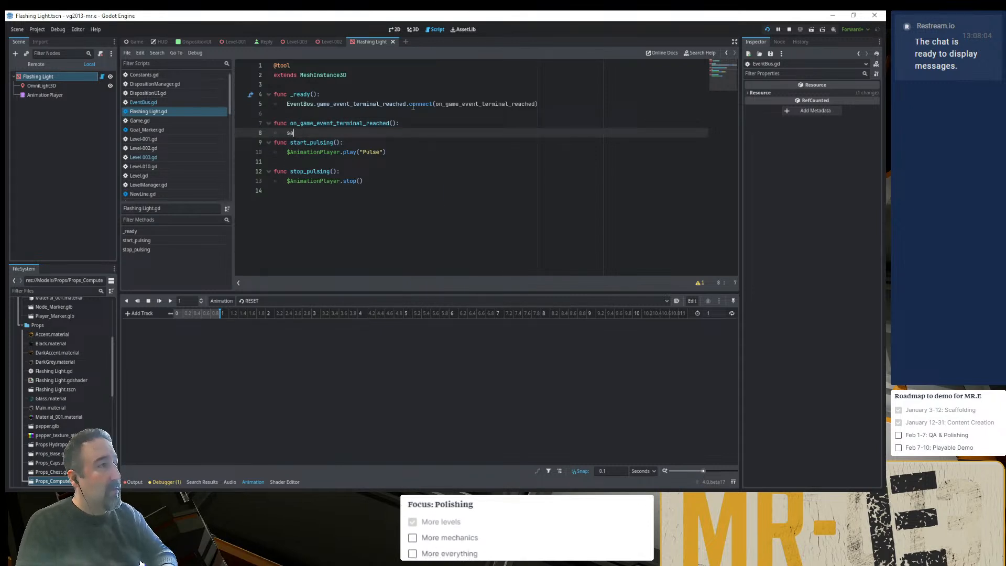
- Call start_pulsing() inside on_game_event_terminal_reached() and leave a blank line below it
{"action": "type", "text": "sa"}
{"action": "key", "text": "Return"}
{"action": "key", "text": "Return"}
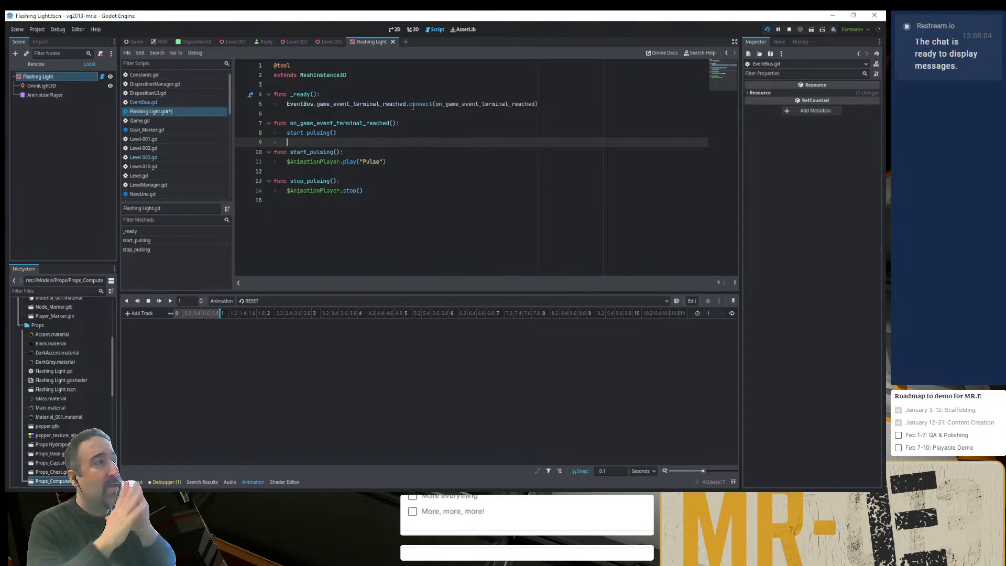
- Call start_pulsing() in _ready() below the signal connection line
{"action": "key", "text": "Up"}
{"action": "key", "text": "Up"}
{"action": "key", "text": "Up"}
{"action": "key", "text": "Return"}
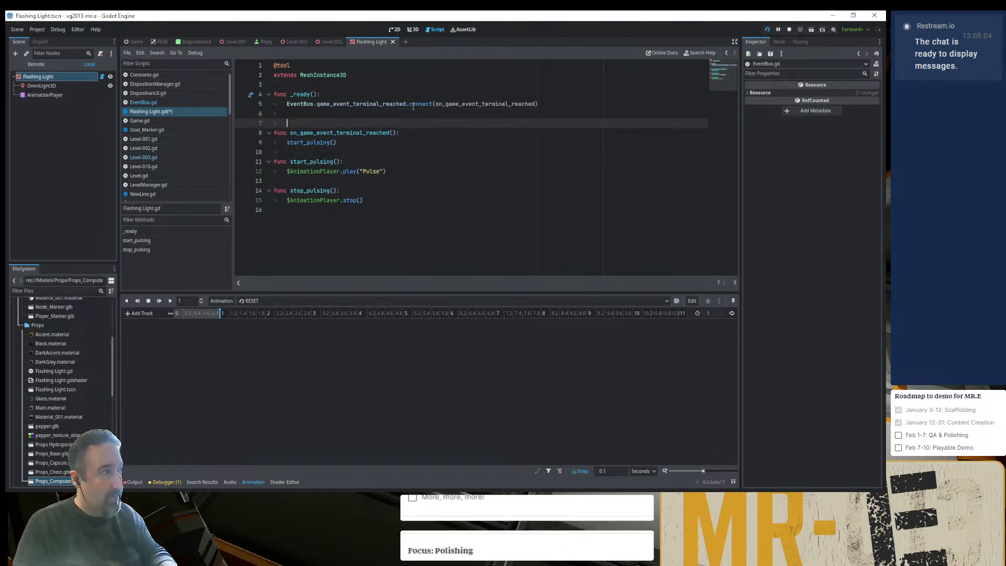
{"action": "key", "text": "Up"}
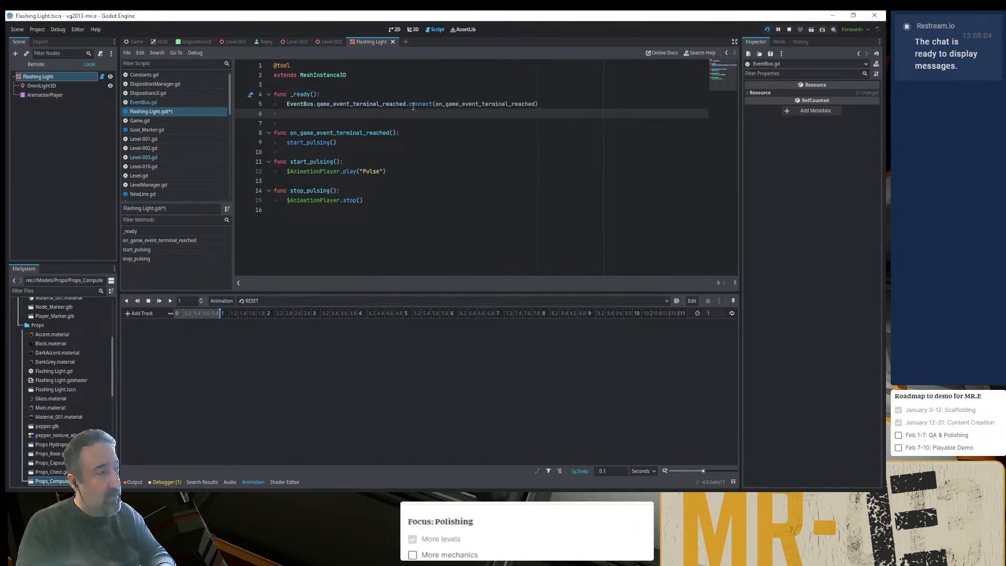
{"action": "type", "text": "star"}
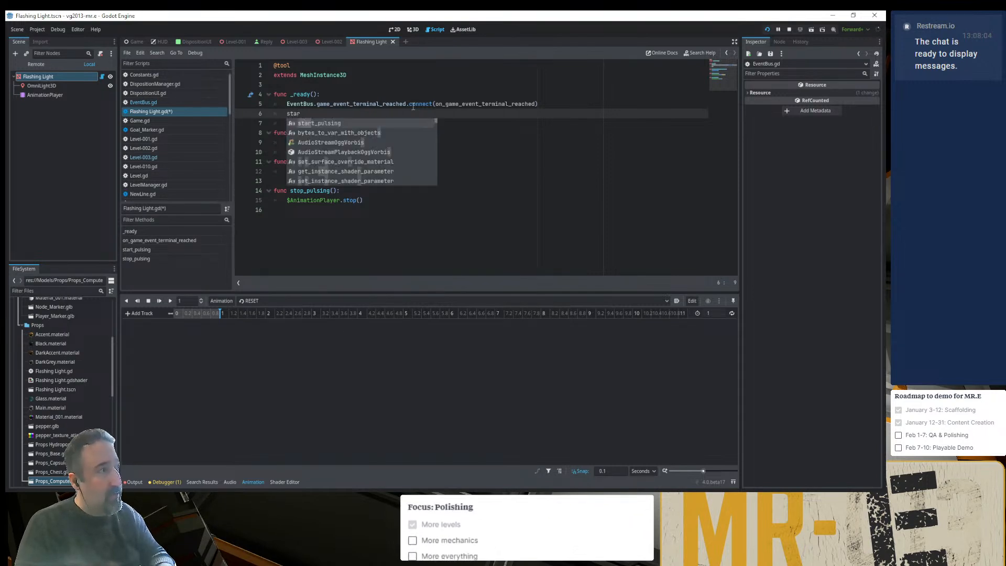
{"action": "key", "text": "Return"}
- Replace the call inside on_game_event_terminal_reached() with stop_pulsing()
{"action": "key", "text": "Down"}
{"action": "key", "text": "Down"}
{"action": "key", "text": "Down"}
{"action": "key", "text": "shift+Home"}
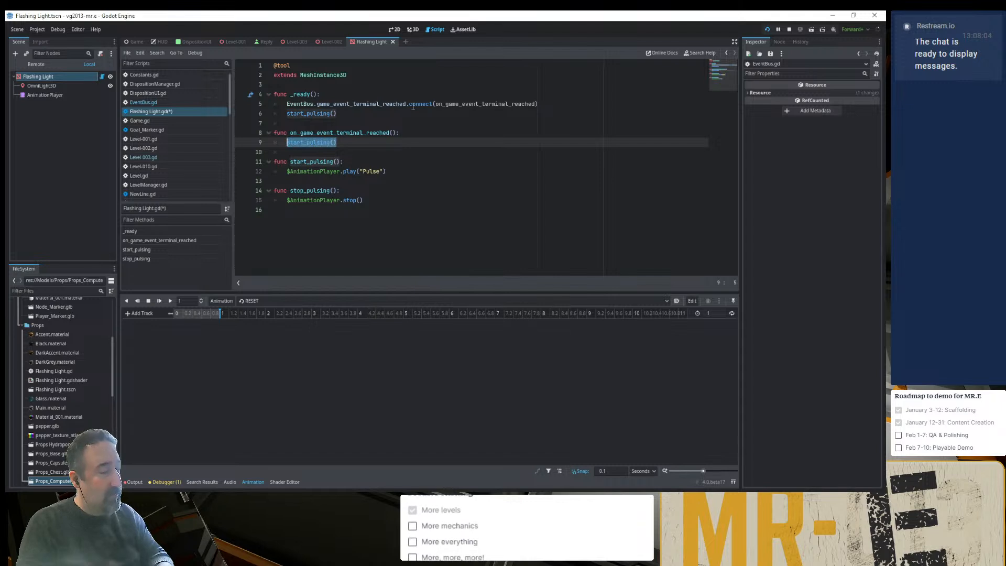
{"action": "type", "text": "stop"}
{"action": "key", "text": "Return"}
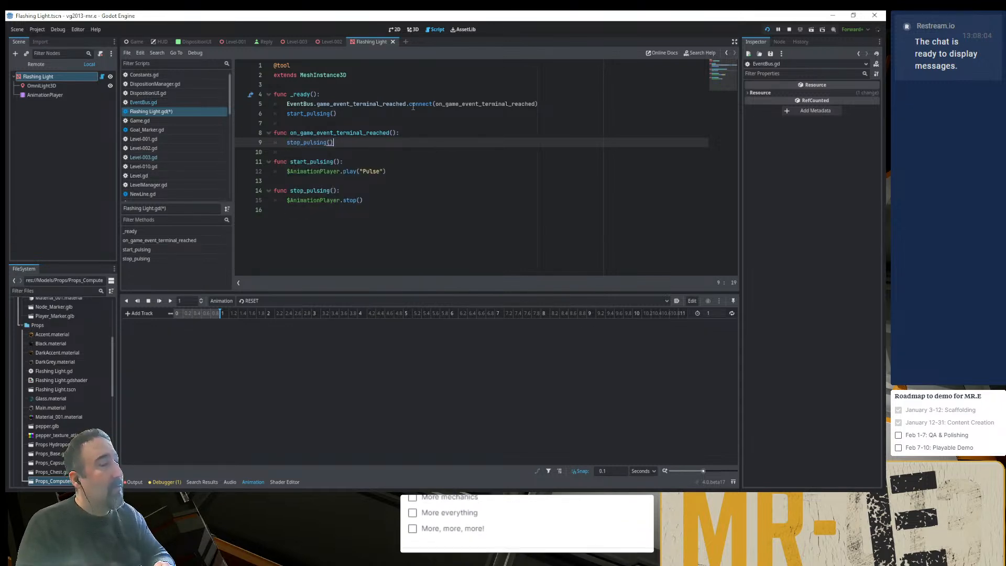
- Inspect the floor around the small computer in Level-003's 3D view and select the floor tile FloorTile_Basic11
{"action": "left_click", "coordinate": [293, 43]}
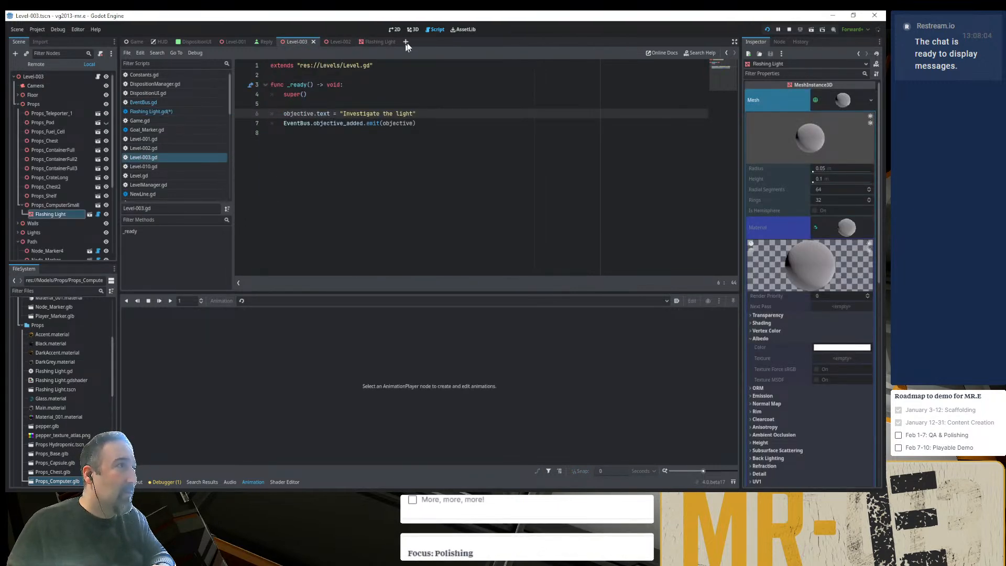
{"action": "left_click", "coordinate": [413, 30]}
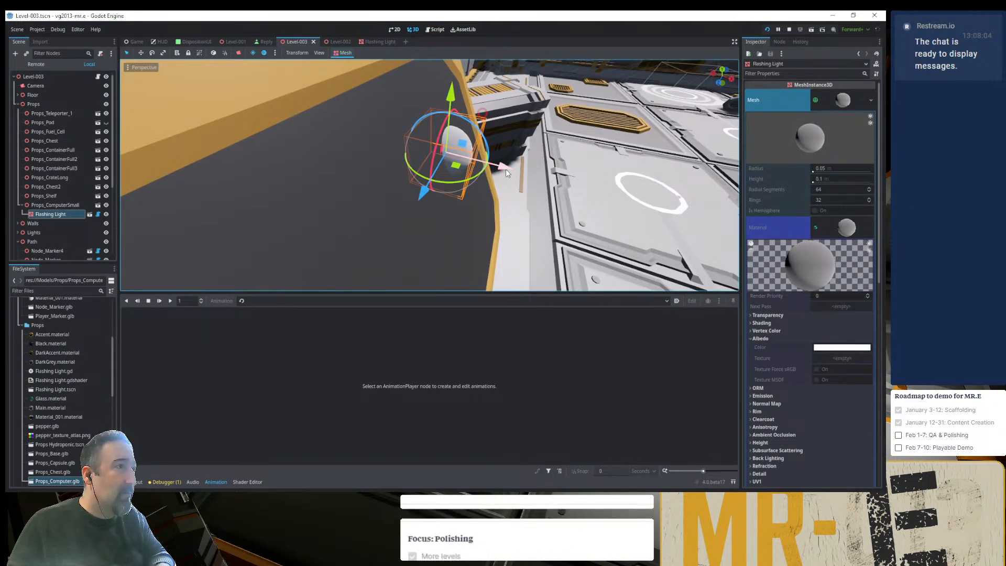
{"action": "scroll", "coordinate": [513, 178], "scroll_direction": "down", "scroll_amount": 10}
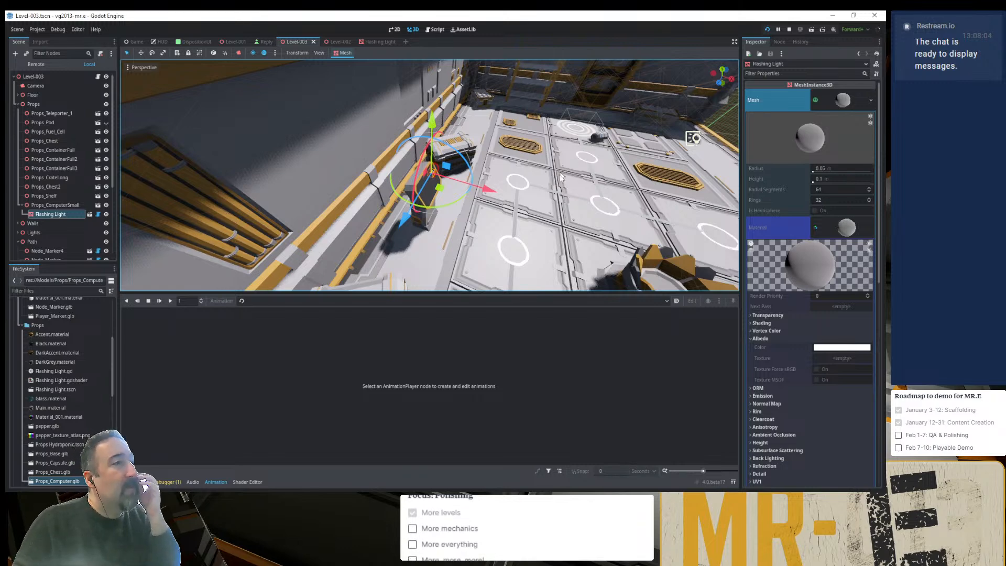
{"action": "scroll", "coordinate": [551, 207], "scroll_direction": "down", "scroll_amount": 5}
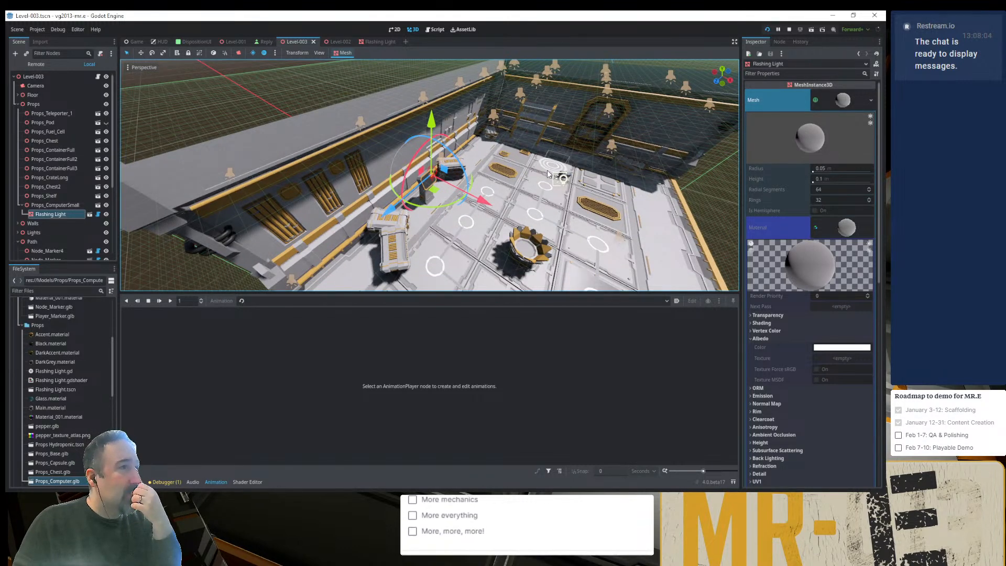
{"action": "left_click", "coordinate": [468, 227]}
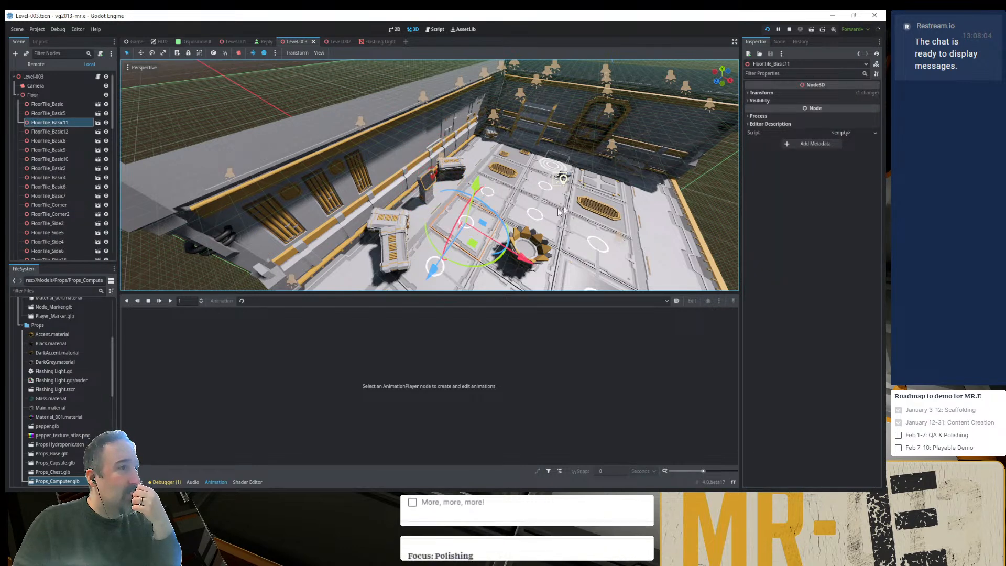
- Run the project, load the level to check the computer's flashing light, and close the game
{"action": "left_click", "coordinate": [769, 29]}
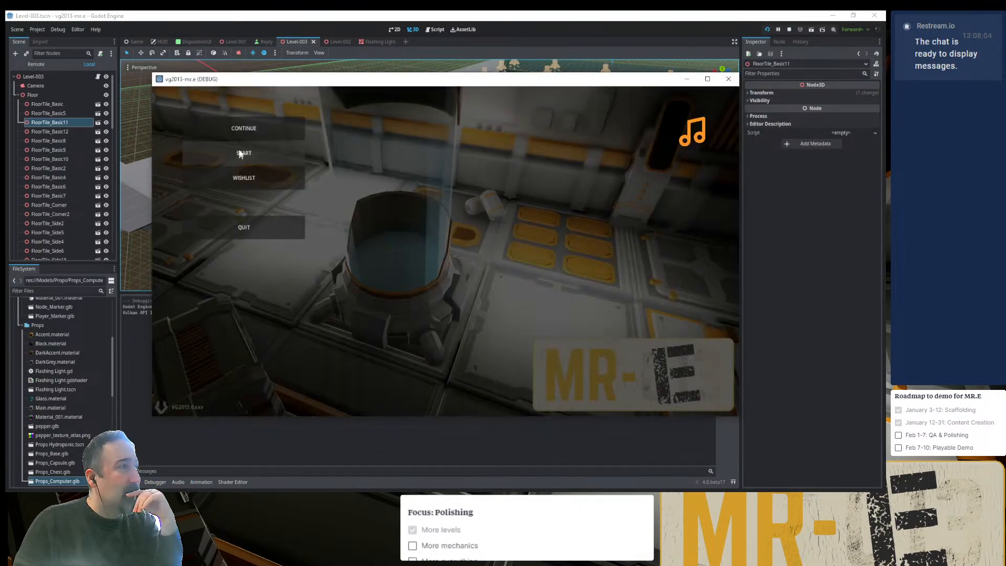
{"action": "left_click", "coordinate": [300, 146]}
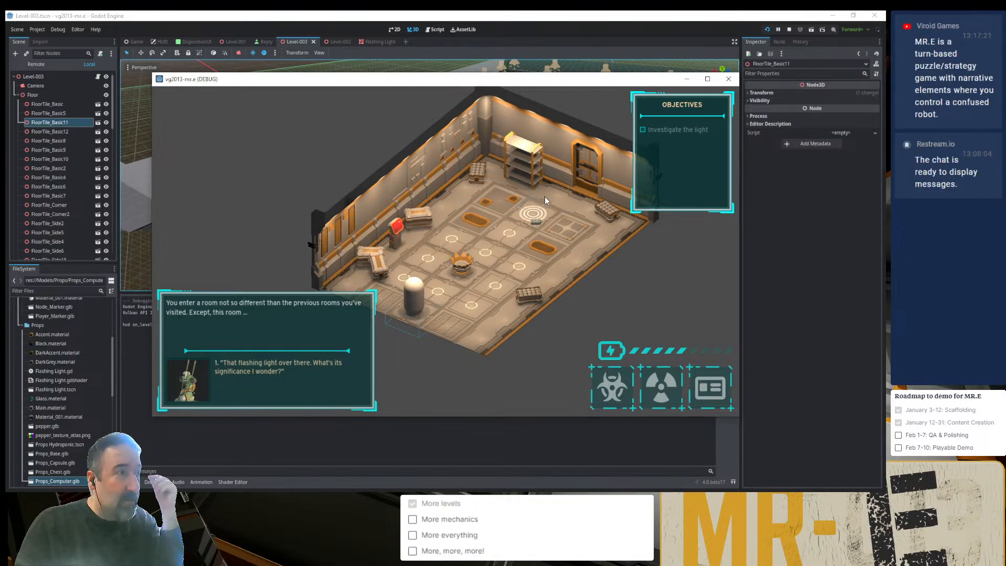
{"action": "left_click", "coordinate": [727, 79]}
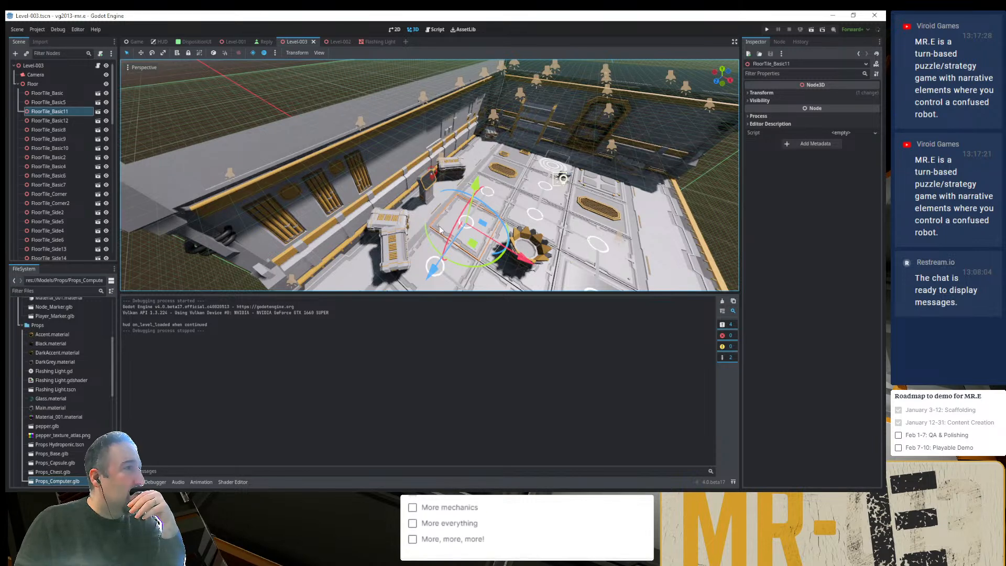
- Select Node_Marker9 on Level-003's floor, open its Node_Marker scene, and open the nested Node_Marker.glb model despite it being an imported scene
{"action": "left_click", "coordinate": [355, 81]}
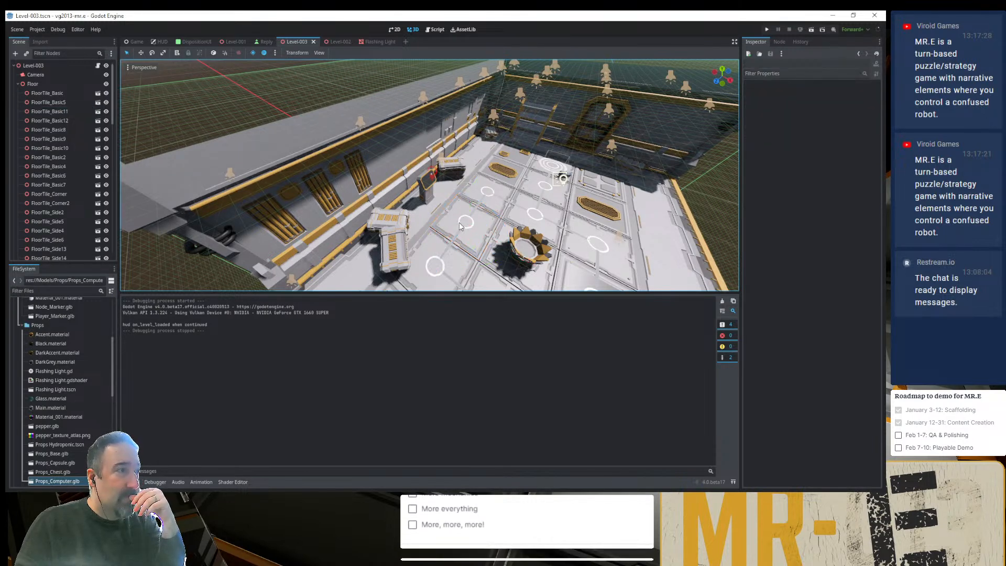
{"action": "left_click", "coordinate": [459, 222]}
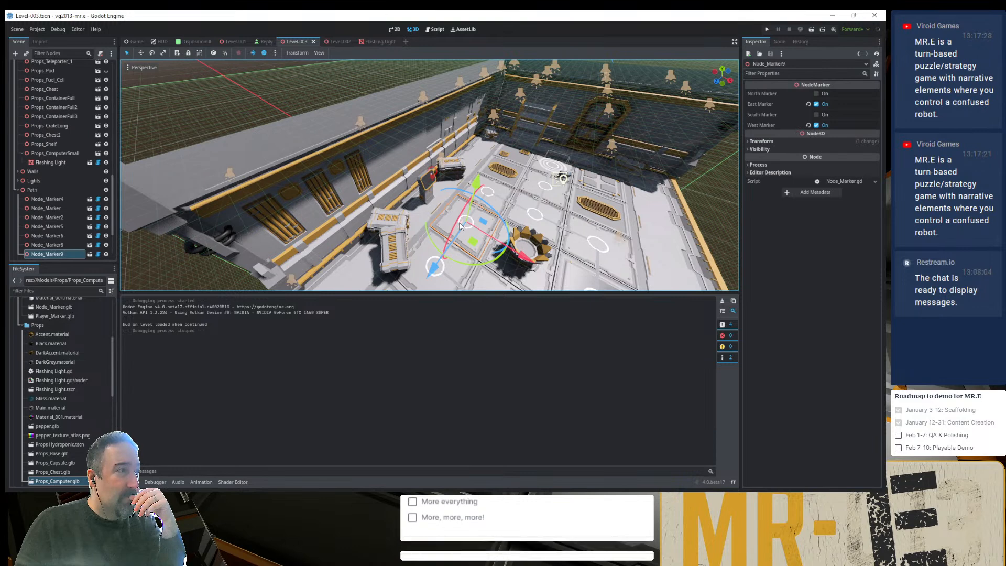
{"action": "left_click", "coordinate": [89, 254]}
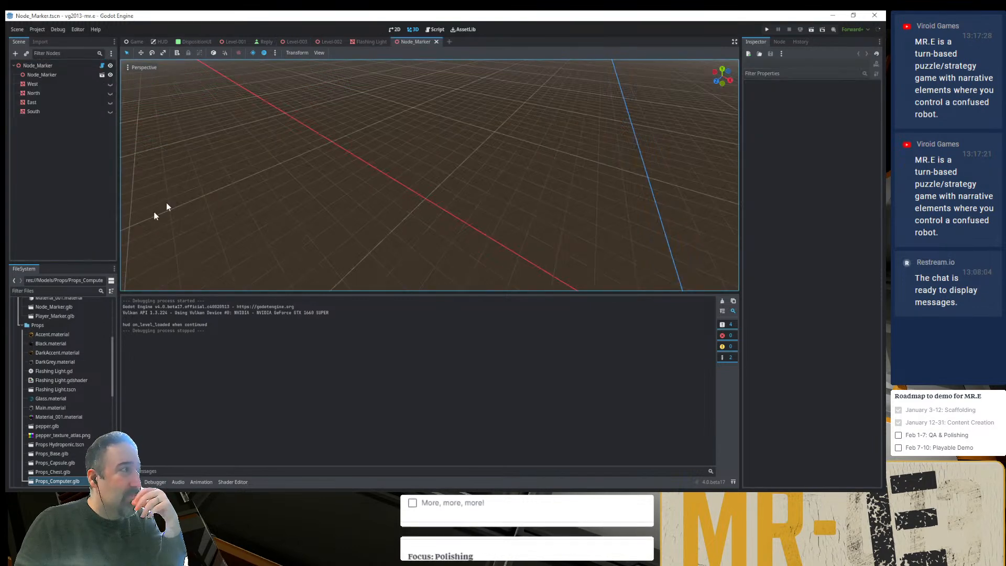
{"action": "left_click", "coordinate": [52, 75]}
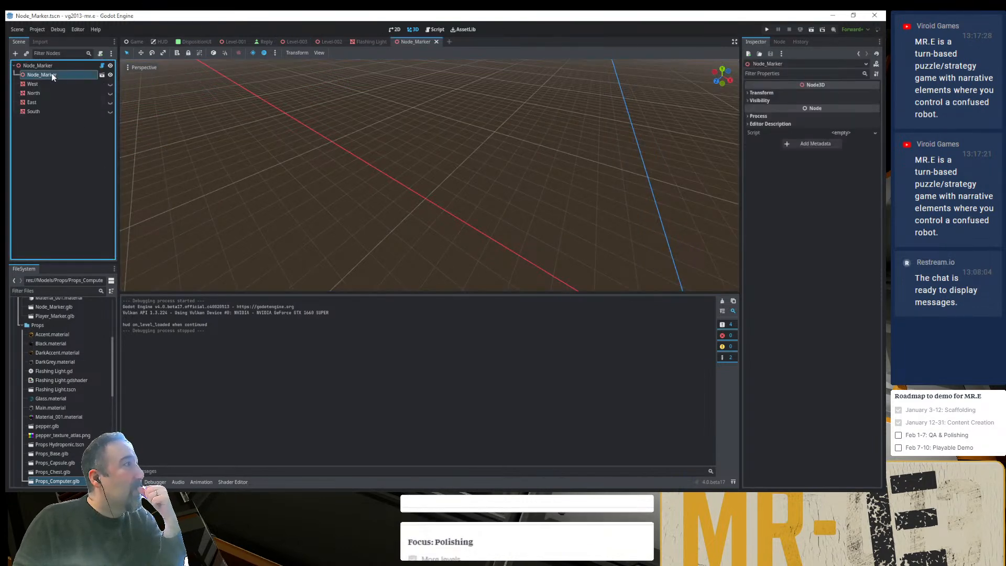
{"action": "left_click", "coordinate": [102, 75]}
{"action": "left_click", "coordinate": [449, 267]}
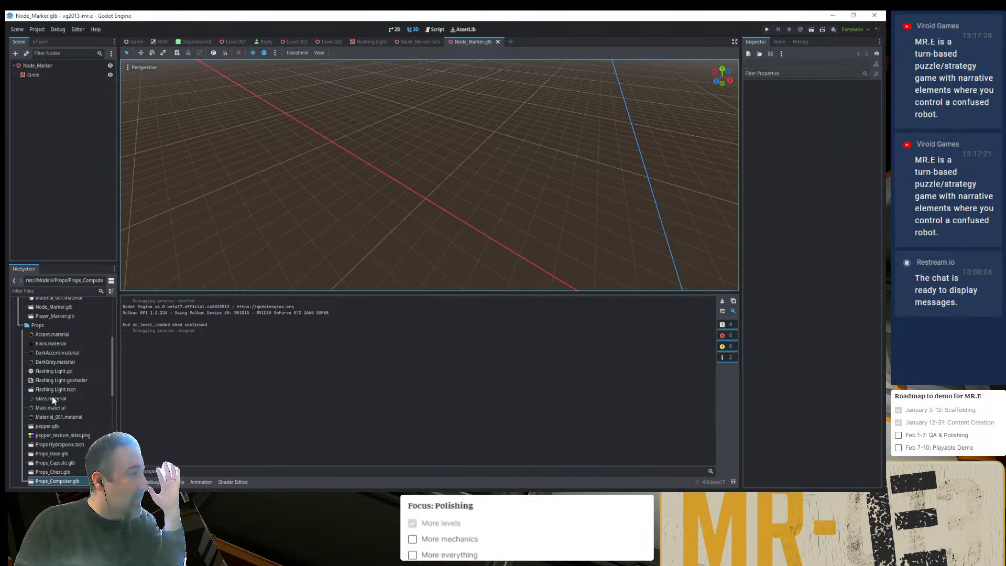
- Examine the roughness and albedo properties of Marker.material in the Models/Misc folder
{"action": "scroll", "coordinate": [52, 393], "scroll_direction": "up", "scroll_amount": 4}
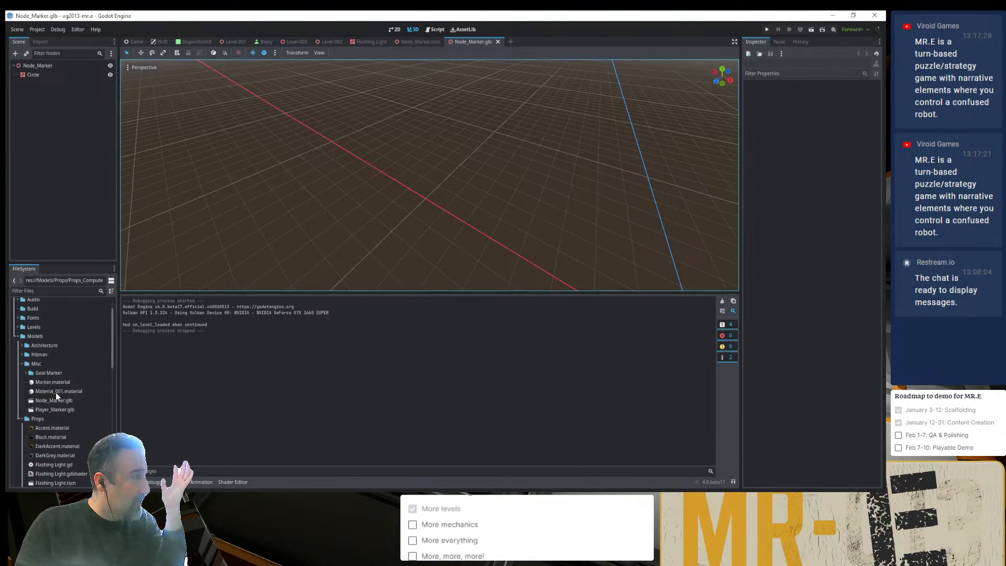
{"action": "left_click", "coordinate": [51, 381]}
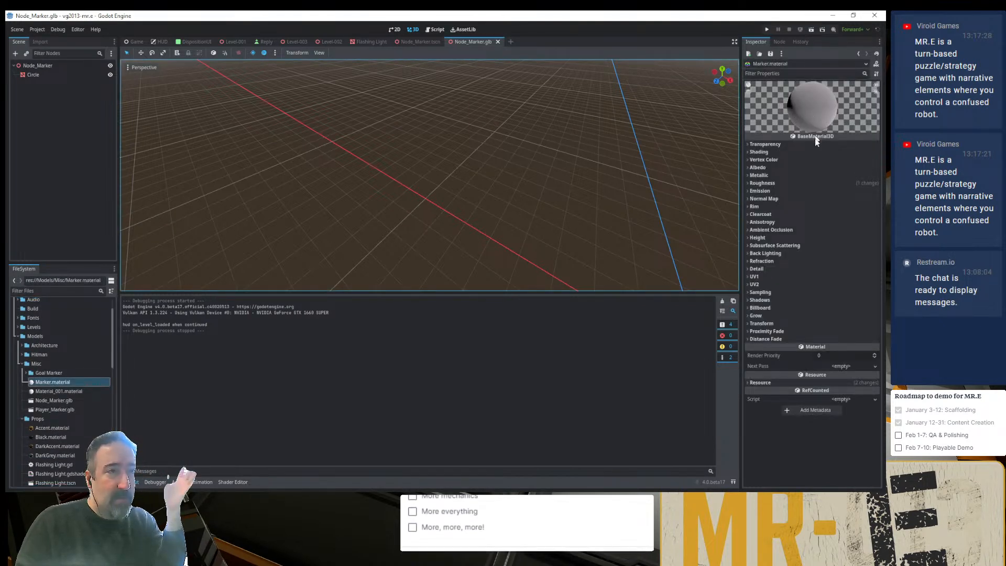
{"action": "left_click", "coordinate": [818, 183]}
{"action": "left_click", "coordinate": [818, 183]}
{"action": "left_click", "coordinate": [820, 168]}
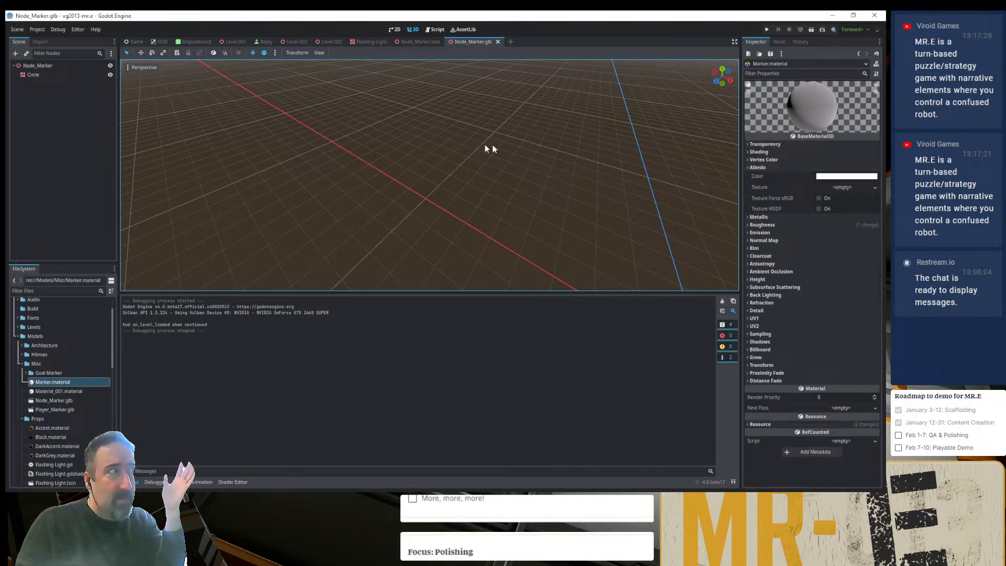
- Look at the Node_Marker.glb ring model up close in the 3D view, and close that model scene
{"action": "left_click", "coordinate": [22, 67]}
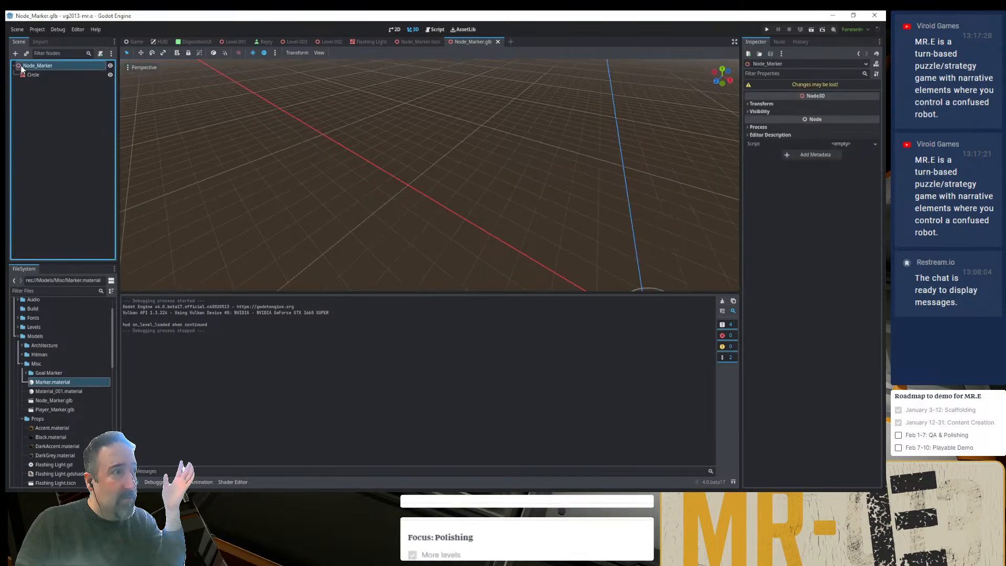
{"action": "double_click", "coordinate": [21, 66]}
{"action": "middle_click_drag", "start_coordinate": [441, 160], "coordinate": [434, 189]}
{"action": "scroll", "coordinate": [437, 169], "scroll_direction": "up", "scroll_amount": 6}
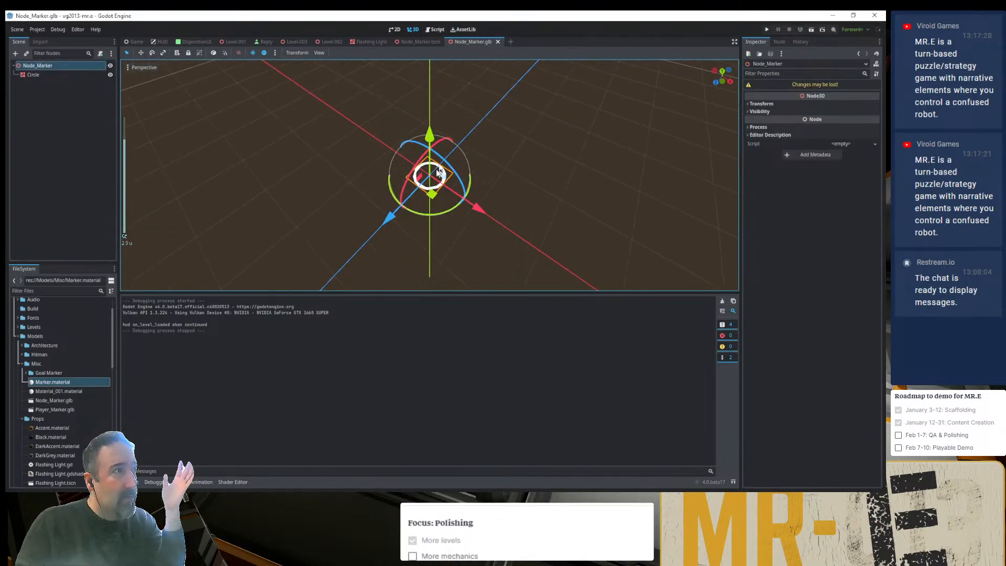
{"action": "left_click", "coordinate": [498, 42]}
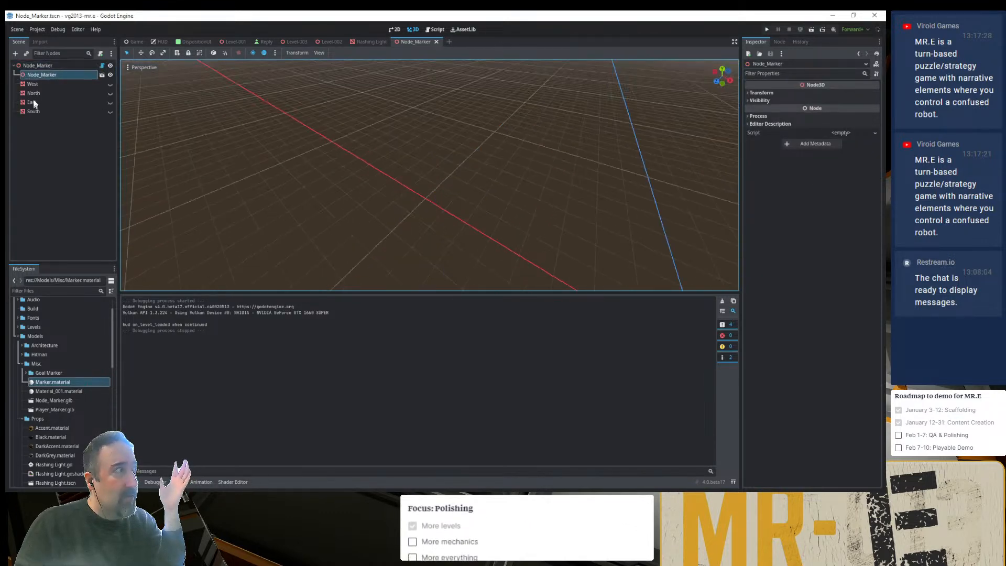
- Inspect the West mesh's properties in the Node_Marker scene and view the marker up close in 3D
{"action": "left_click", "coordinate": [37, 84]}
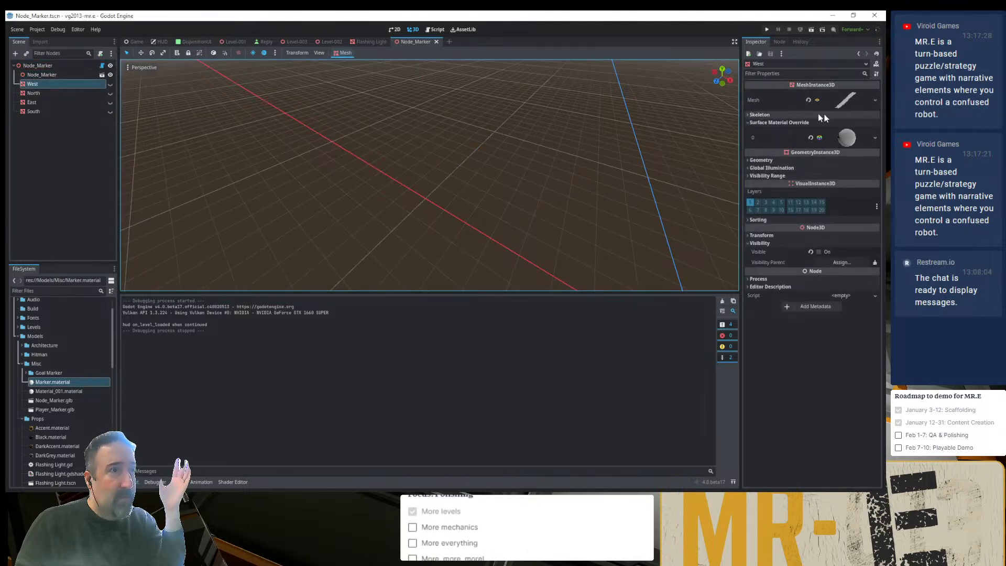
{"action": "double_click", "coordinate": [24, 83]}
{"action": "scroll", "coordinate": [434, 157], "scroll_direction": "up", "scroll_amount": 3}
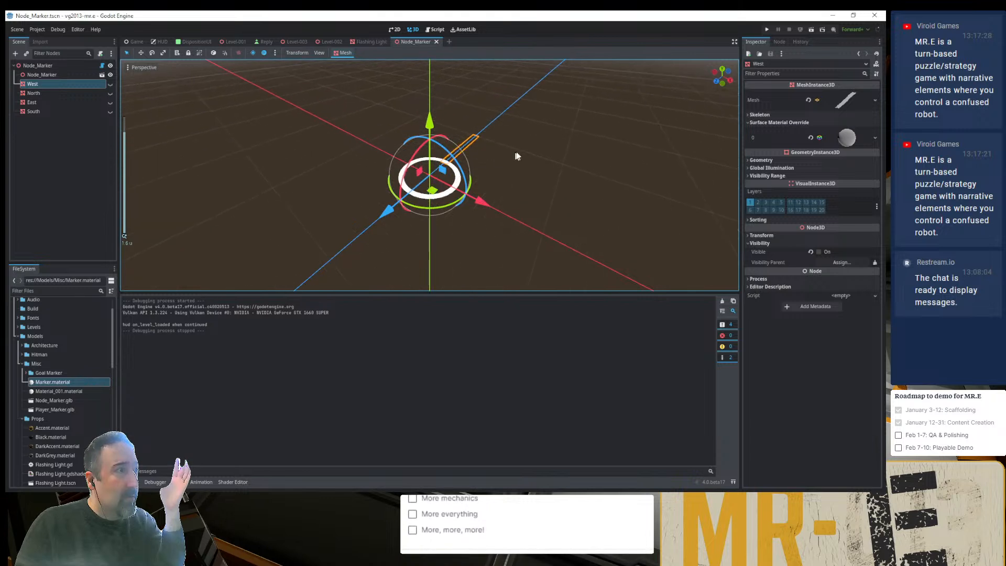
{"action": "left_click", "coordinate": [529, 149]}
{"action": "scroll", "coordinate": [539, 141], "scroll_direction": "up", "scroll_amount": 2}
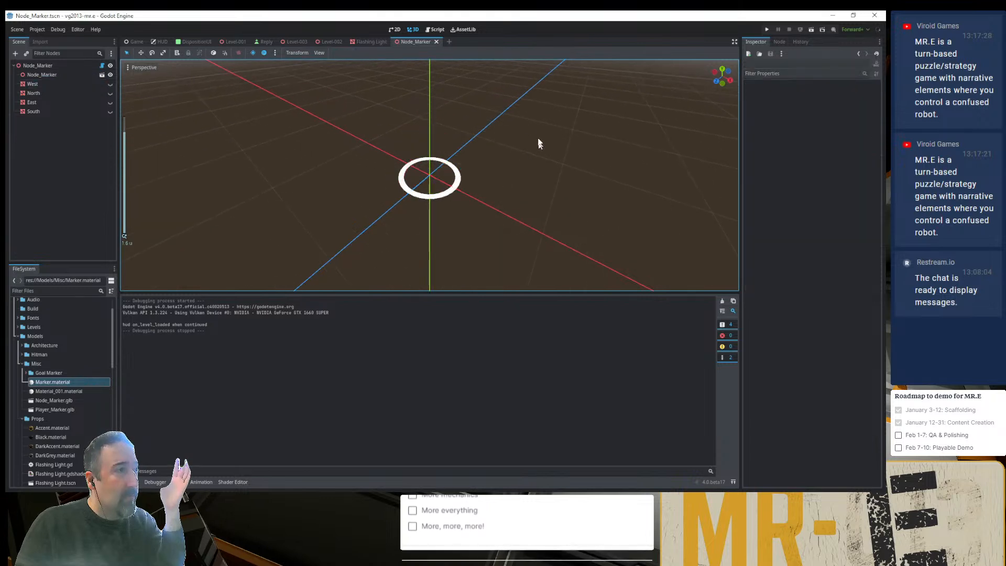
- Toggle East Marker on and off on the root Node_Marker to compare its line with the white ring, leaving it off
{"action": "left_click", "coordinate": [77, 66]}
{"action": "left_click", "coordinate": [817, 105]}
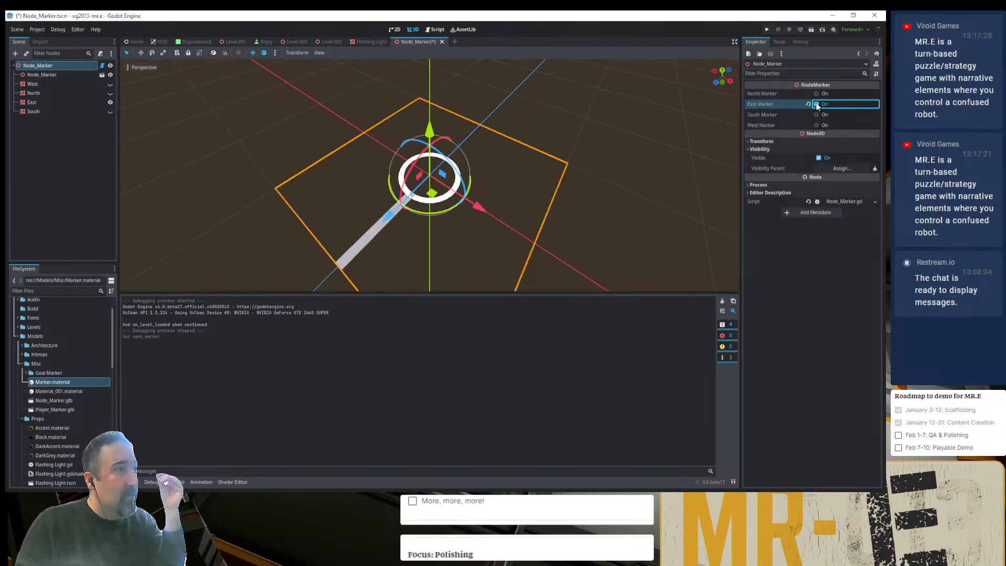
{"action": "left_click", "coordinate": [817, 105]}
{"action": "left_click", "coordinate": [816, 104]}
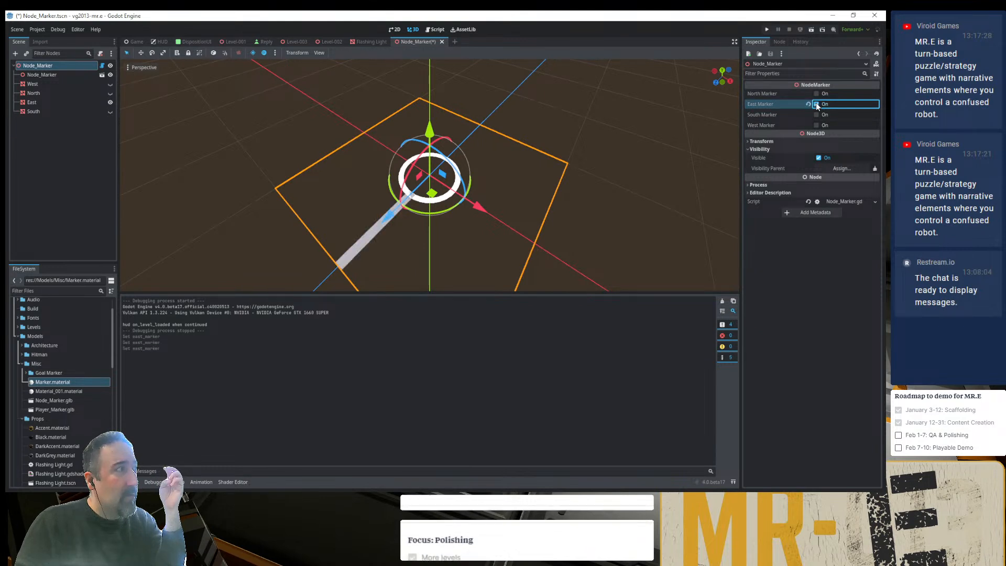
{"action": "left_click", "coordinate": [816, 104]}
{"action": "left_click", "coordinate": [816, 104]}
{"action": "left_click", "coordinate": [816, 105]}
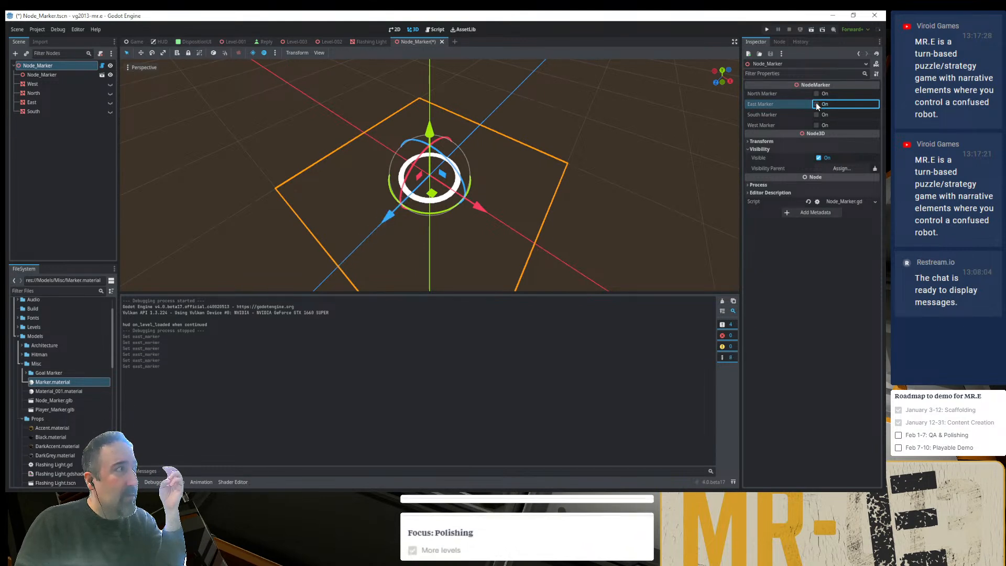
- Examine the East mesh's surface material override and its vertex color settings
{"action": "left_click", "coordinate": [75, 102]}
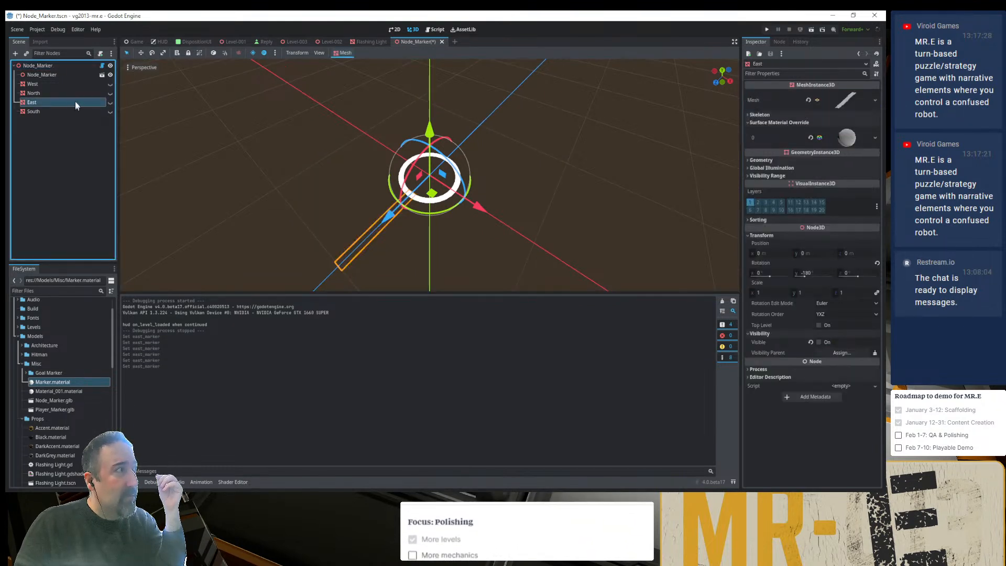
{"action": "left_click", "coordinate": [847, 138]}
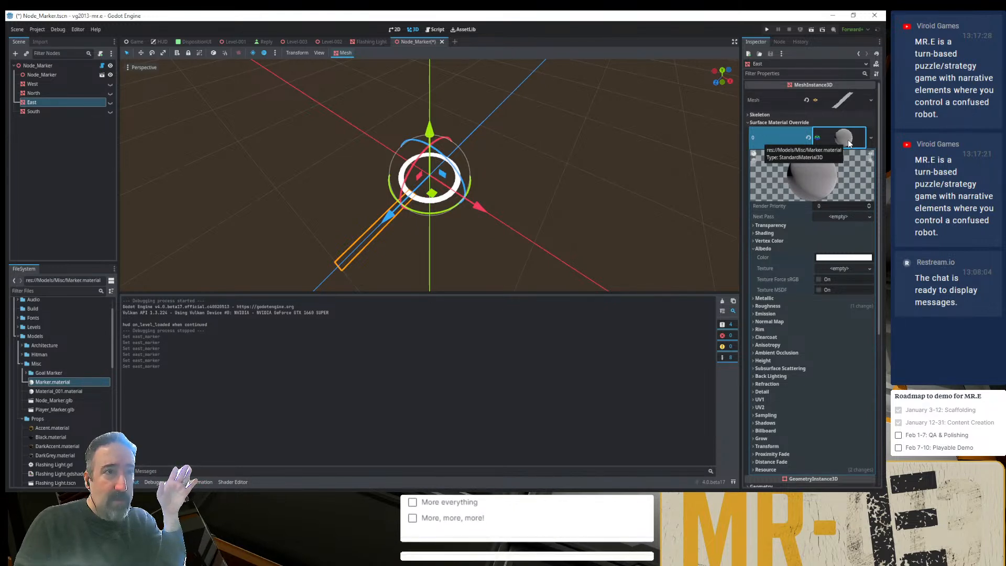
{"action": "left_click", "coordinate": [823, 239]}
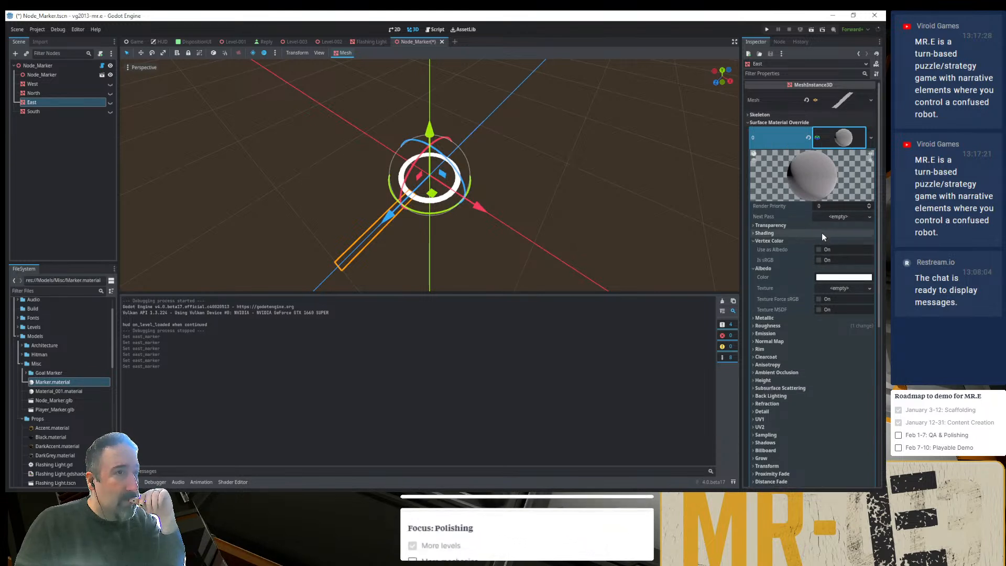
- Preview South Marker on the root Node_Marker, switch it off again, and turn East Marker on
{"action": "left_click", "coordinate": [78, 65]}
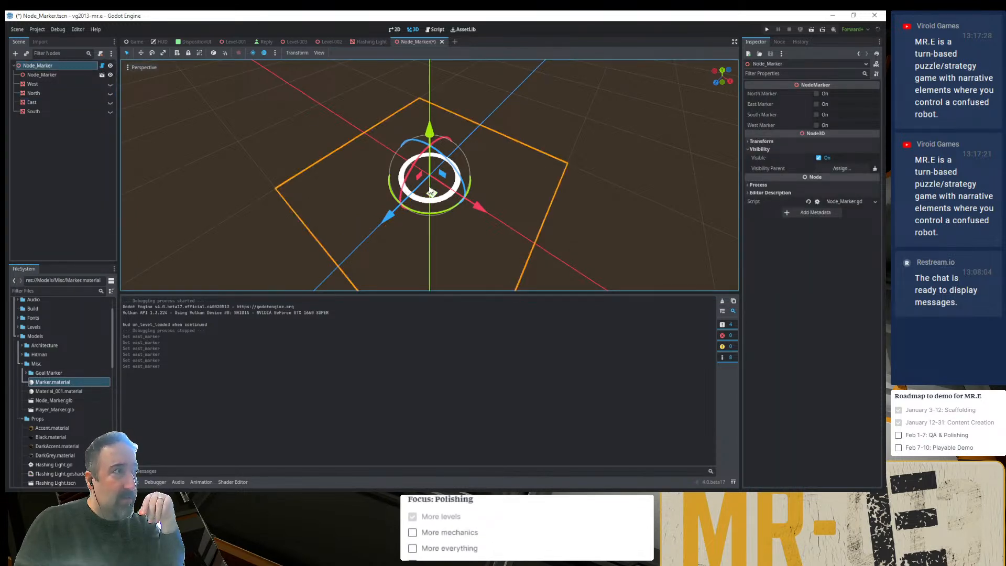
{"action": "left_click", "coordinate": [817, 115]}
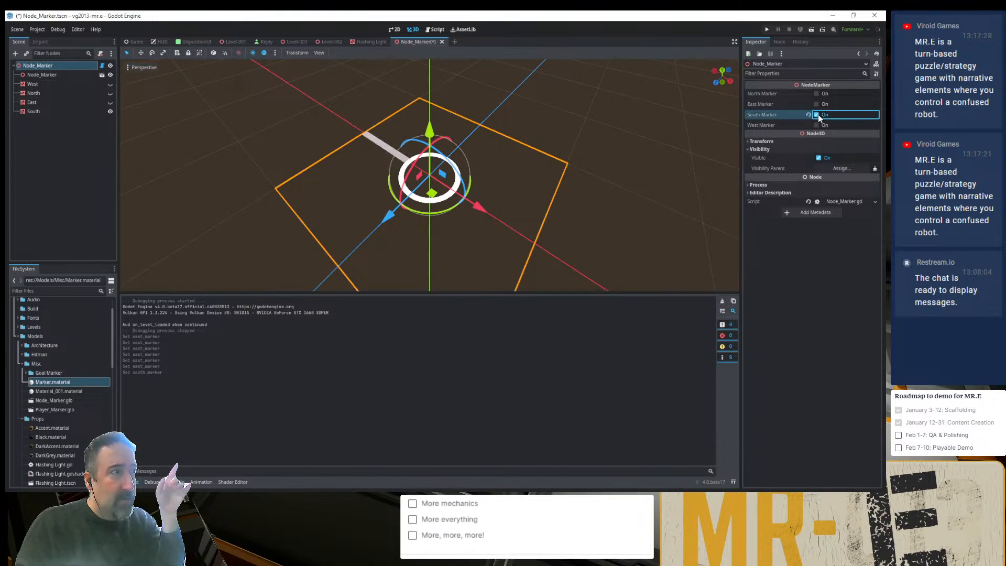
{"action": "left_click", "coordinate": [816, 114]}
{"action": "left_click", "coordinate": [816, 104]}
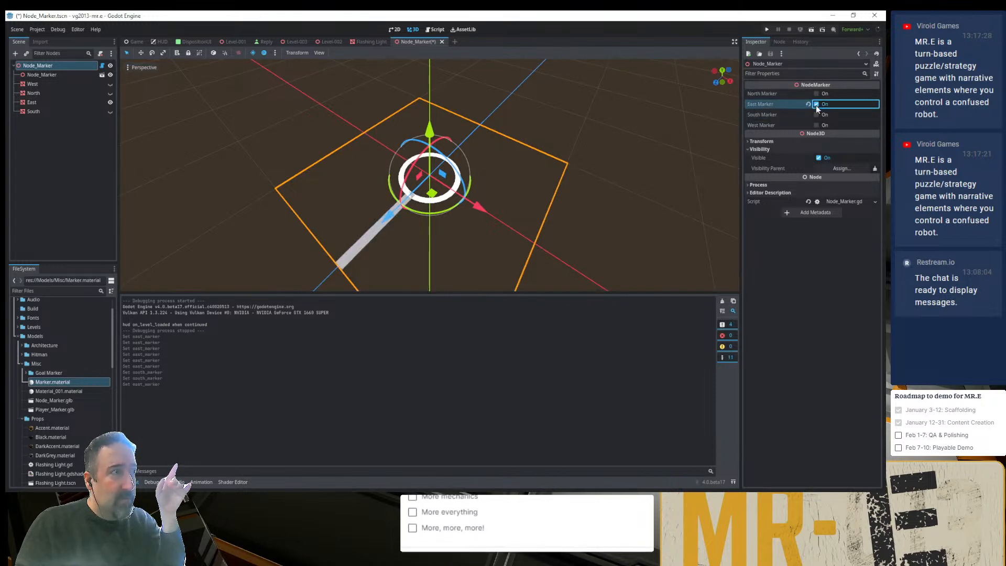
- Enable Disable Ambient Light in the shading settings of the East mesh's override material, and save the scene
{"action": "left_click", "coordinate": [44, 105]}
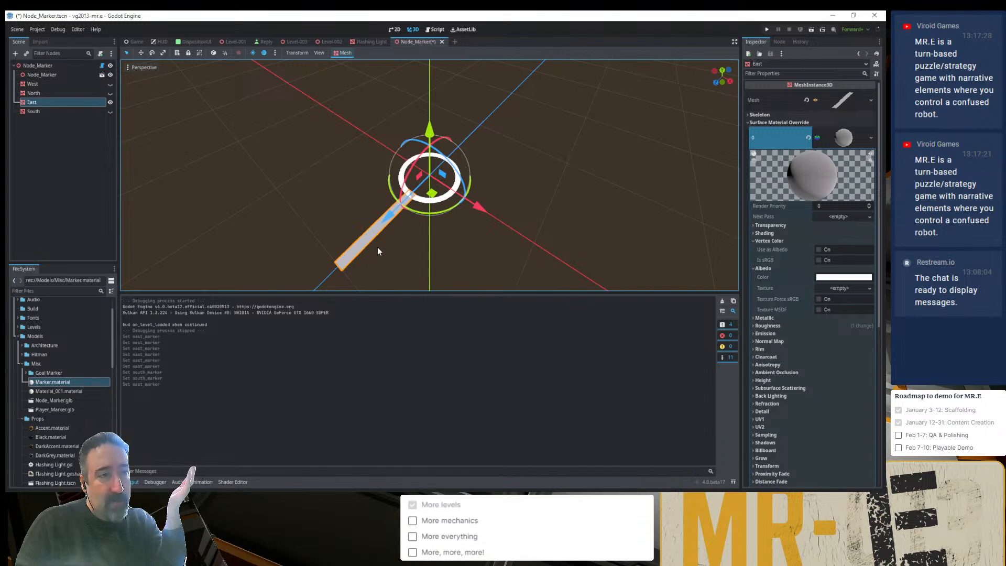
{"action": "left_click", "coordinate": [808, 233]}
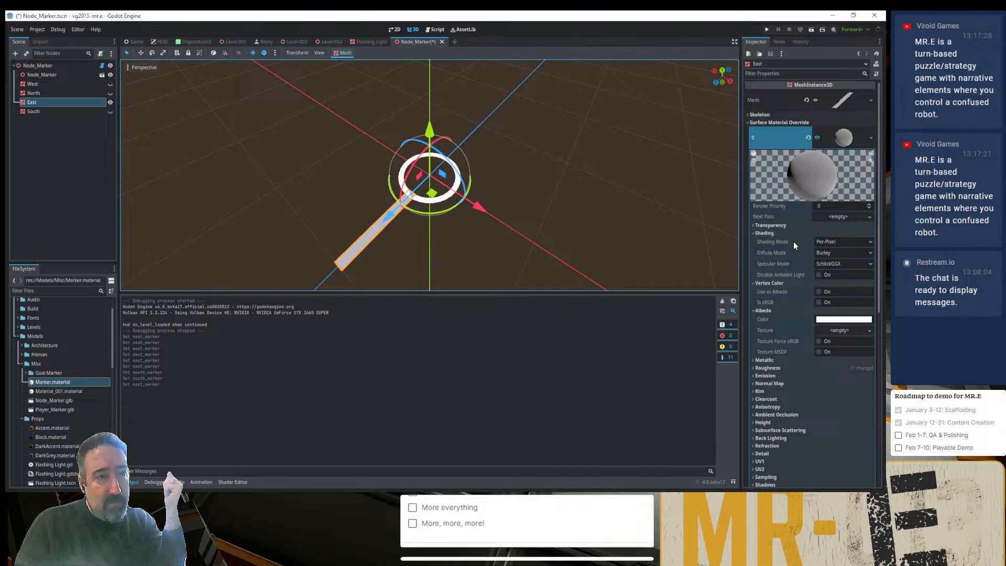
{"action": "left_click", "coordinate": [819, 274]}
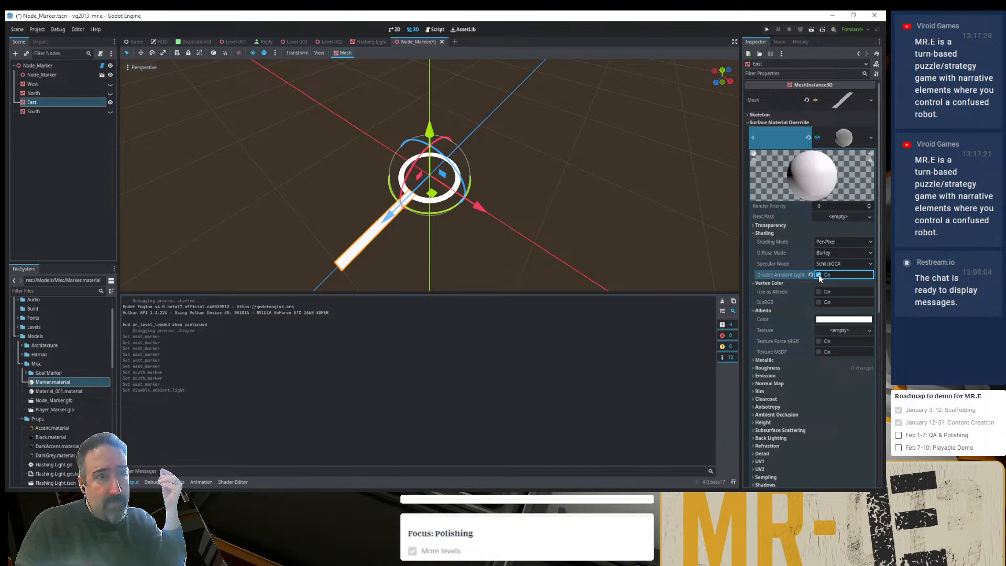
{"action": "left_click", "coordinate": [819, 276]}
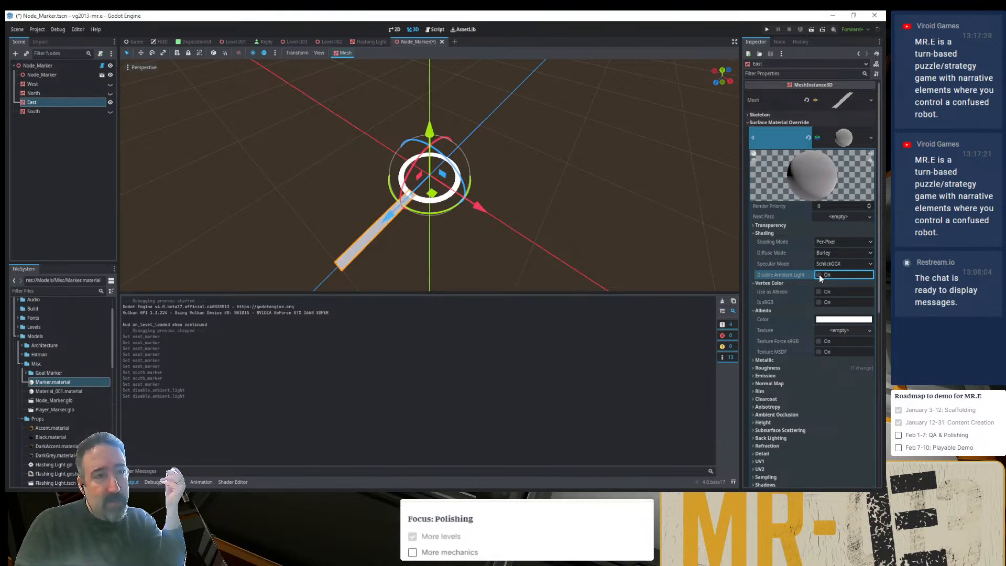
{"action": "left_click", "coordinate": [818, 275]}
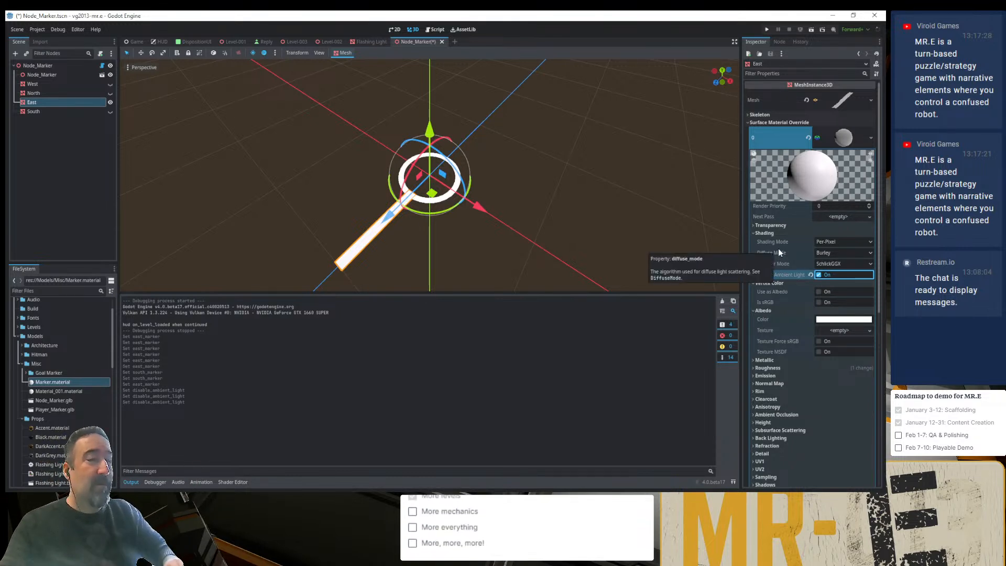
{"action": "key", "text": "ctrl+s"}
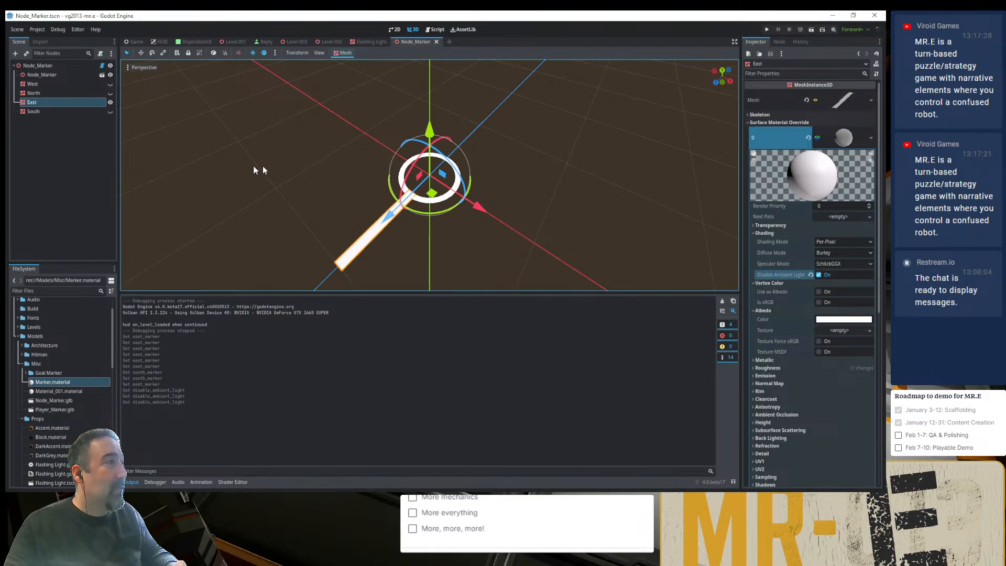
- Turn East Marker off on the root Node_Marker and close the Node_Marker scene
{"action": "left_click", "coordinate": [55, 65]}
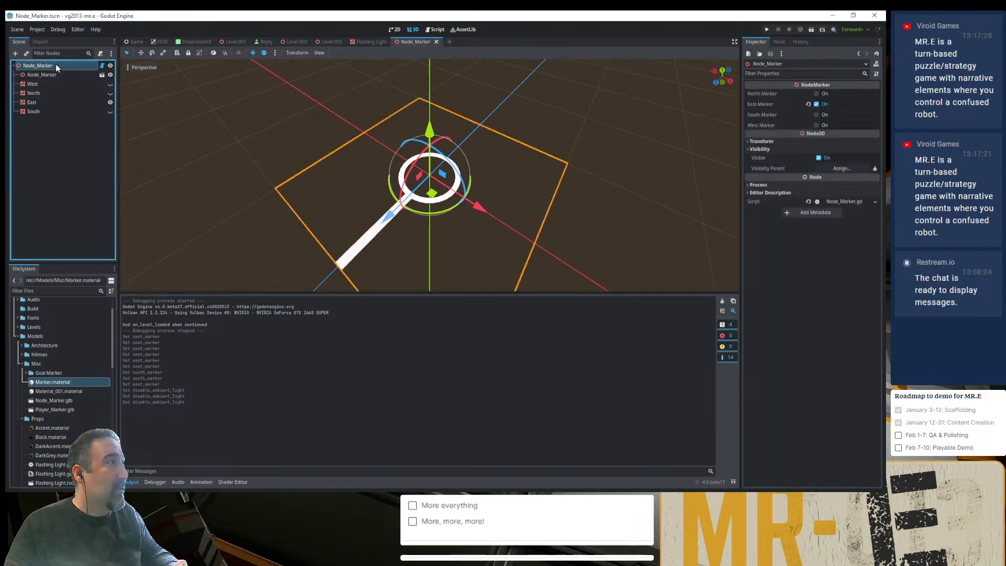
{"action": "left_click", "coordinate": [816, 104]}
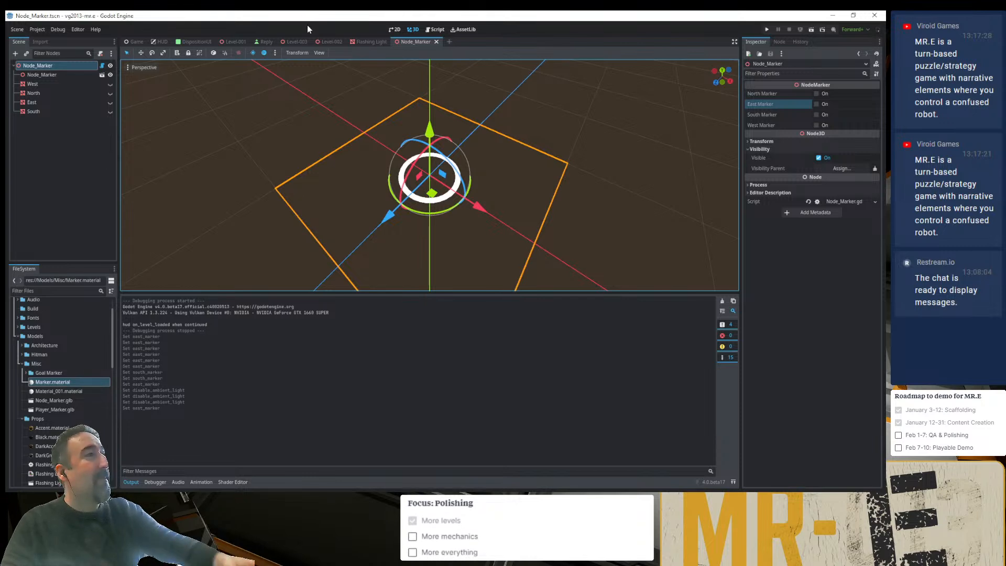
{"action": "left_click", "coordinate": [436, 41]}
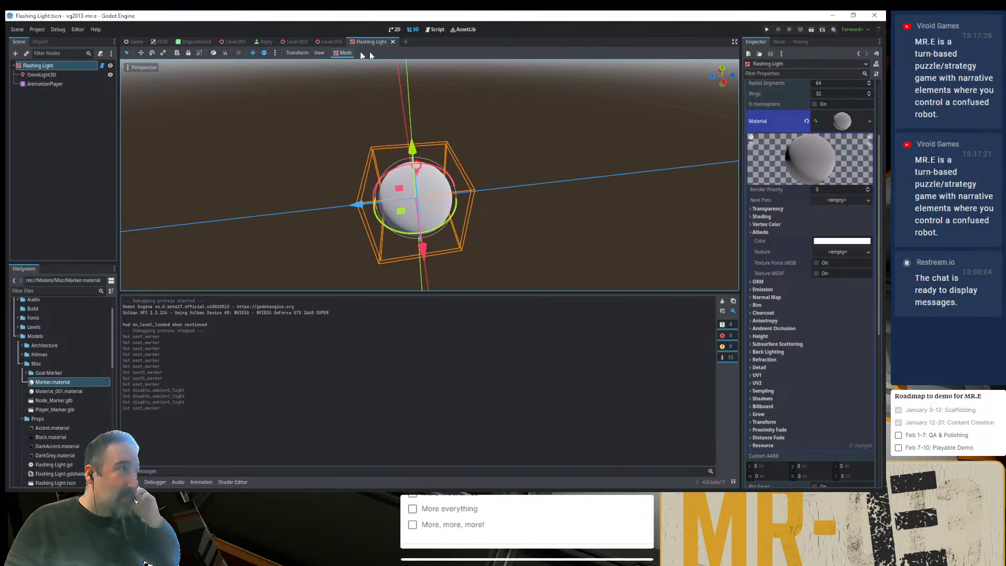
- Move Node_Marker9 in Level-003 by 5 units along the X axis, and enlarge the 3D view to show the whole room
{"action": "left_click", "coordinate": [298, 43]}
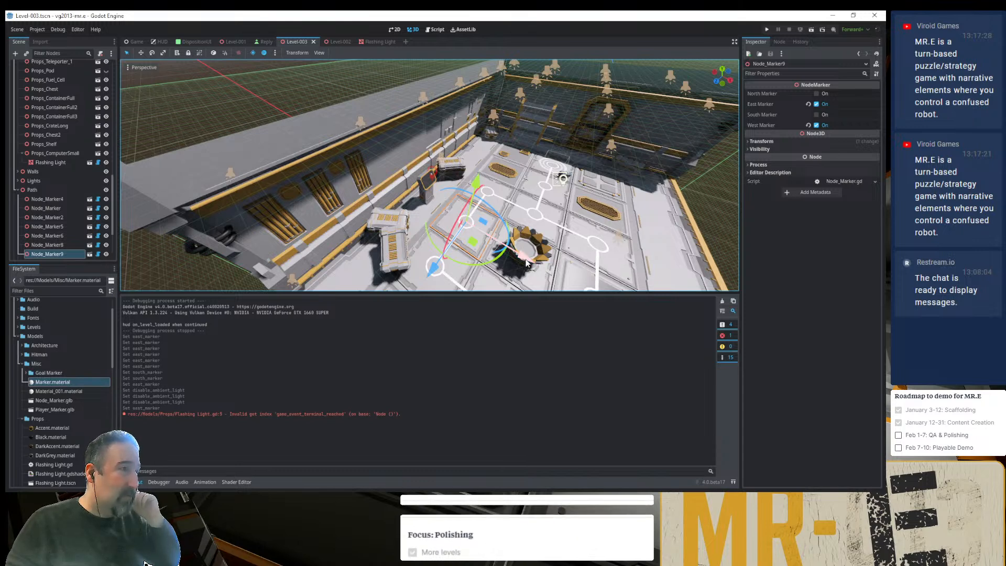
{"action": "left_click_drag", "start_coordinate": [537, 265], "coordinate": [732, 322]}
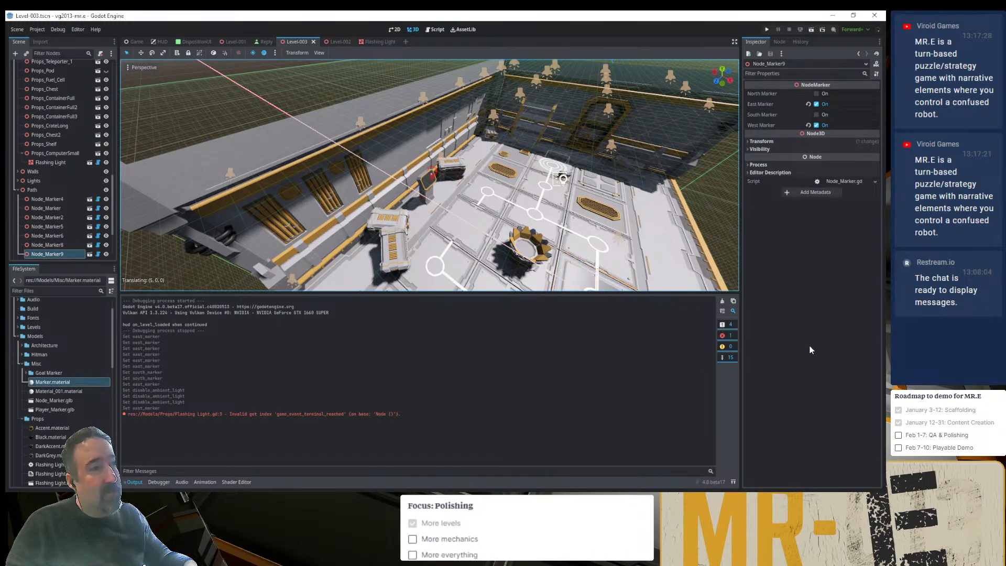
{"action": "left_click_drag", "start_coordinate": [809, 349], "coordinate": [809, 349]}
{"action": "left_click_drag", "start_coordinate": [477, 292], "coordinate": [477, 405]}
{"action": "scroll", "coordinate": [510, 297], "scroll_direction": "down", "scroll_amount": 5}
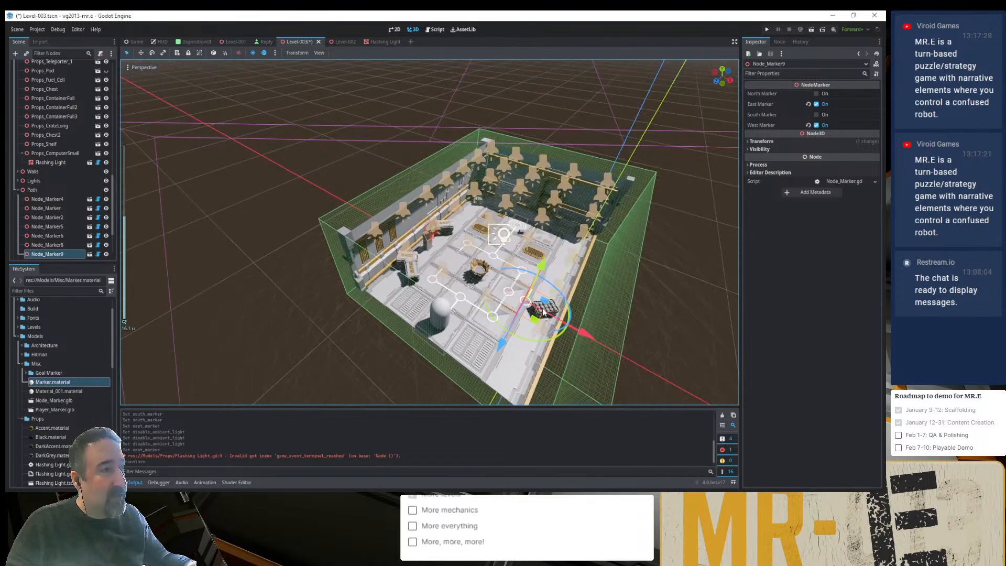
- Group the Floor node in Level-003 so its child tiles can no longer be selected individually in the 3D view
{"action": "scroll", "coordinate": [543, 313], "scroll_direction": "up", "scroll_amount": 5}
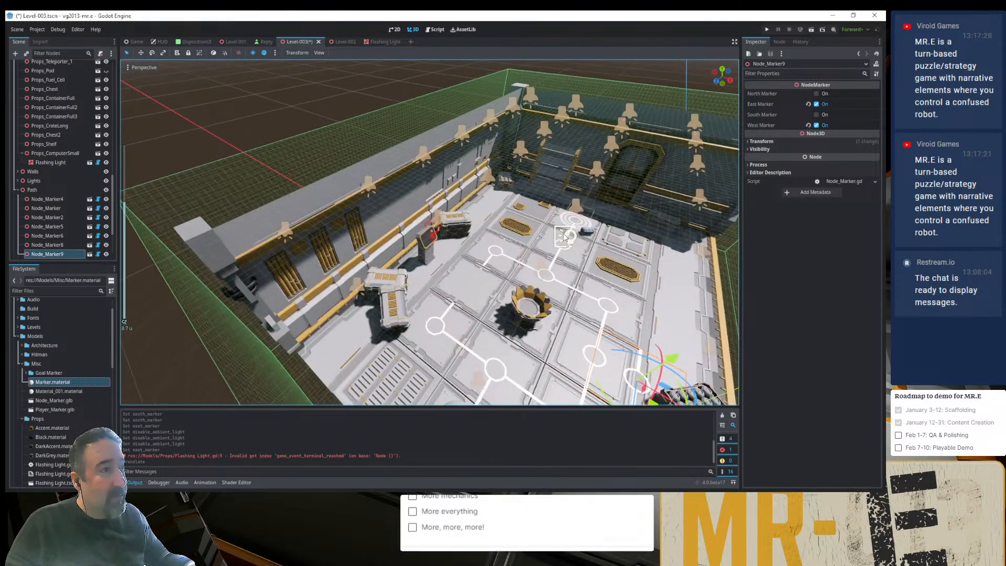
{"action": "scroll", "coordinate": [564, 237], "scroll_direction": "up", "scroll_amount": 3}
{"action": "scroll", "coordinate": [70, 148], "scroll_direction": "up", "scroll_amount": 3}
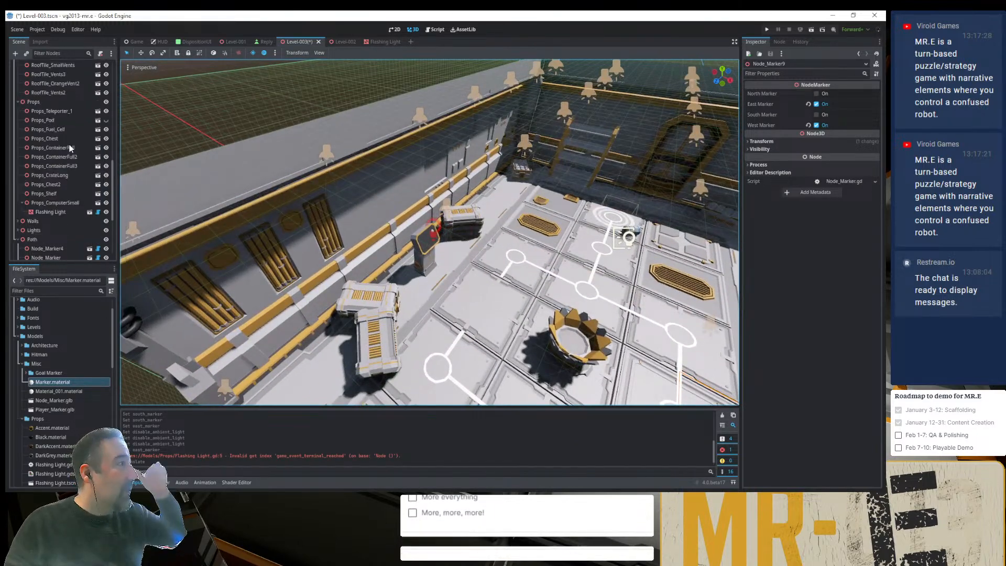
{"action": "scroll", "coordinate": [68, 141], "scroll_direction": "up", "scroll_amount": 3}
{"action": "scroll", "coordinate": [59, 109], "scroll_direction": "up", "scroll_amount": 3}
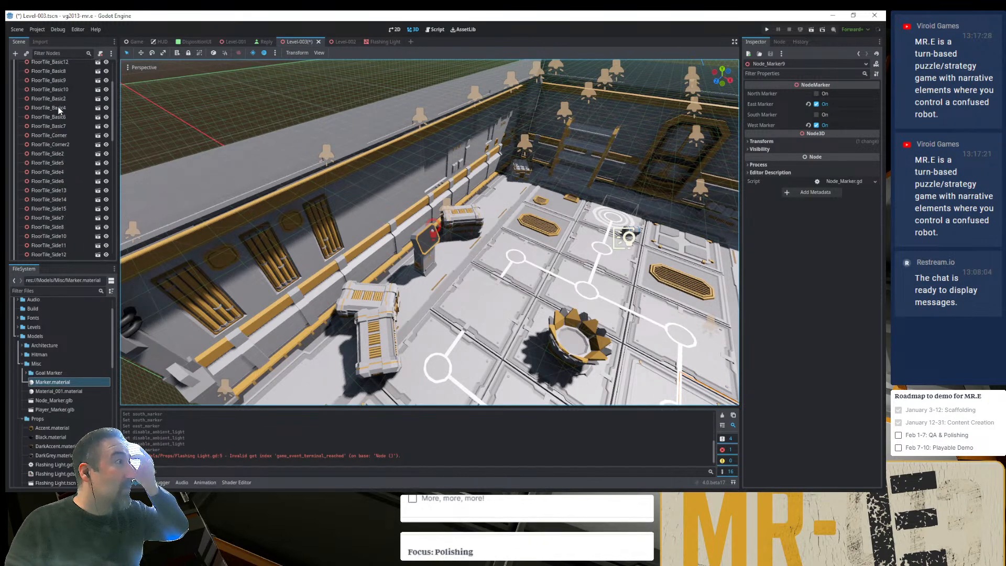
{"action": "scroll", "coordinate": [61, 104], "scroll_direction": "up", "scroll_amount": 3}
{"action": "left_click", "coordinate": [63, 85]}
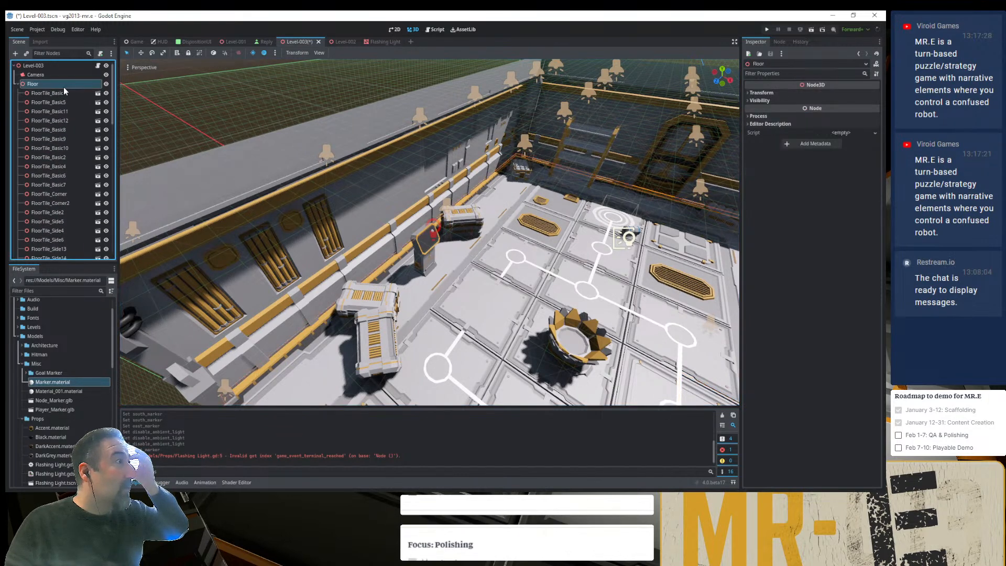
{"action": "left_click", "coordinate": [199, 53]}
- Move Goal_Marker to the floor tile in front of the computer, between the stacked crates and the round gold-rimmed prop
{"action": "left_click", "coordinate": [226, 102]}
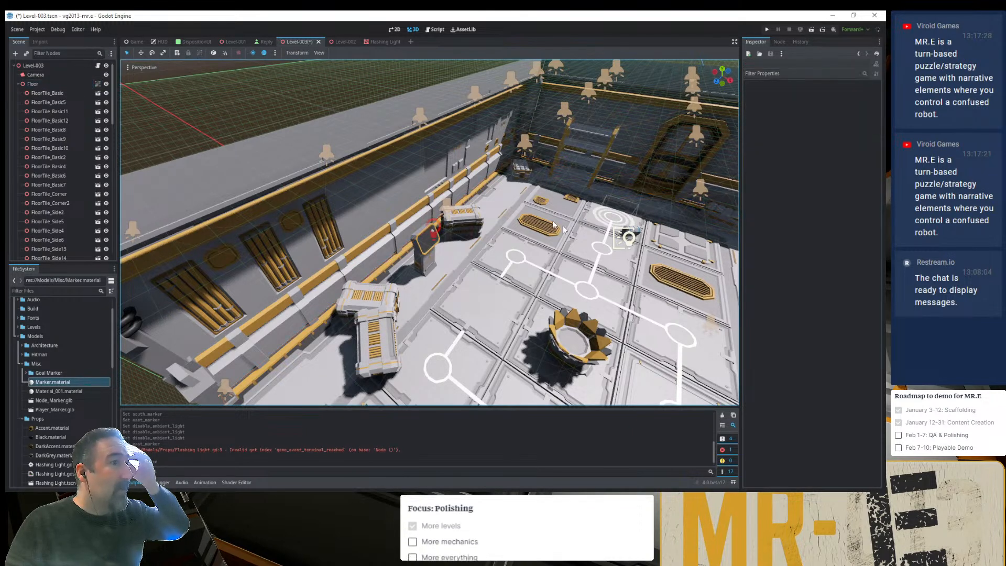
{"action": "left_click", "coordinate": [600, 224]}
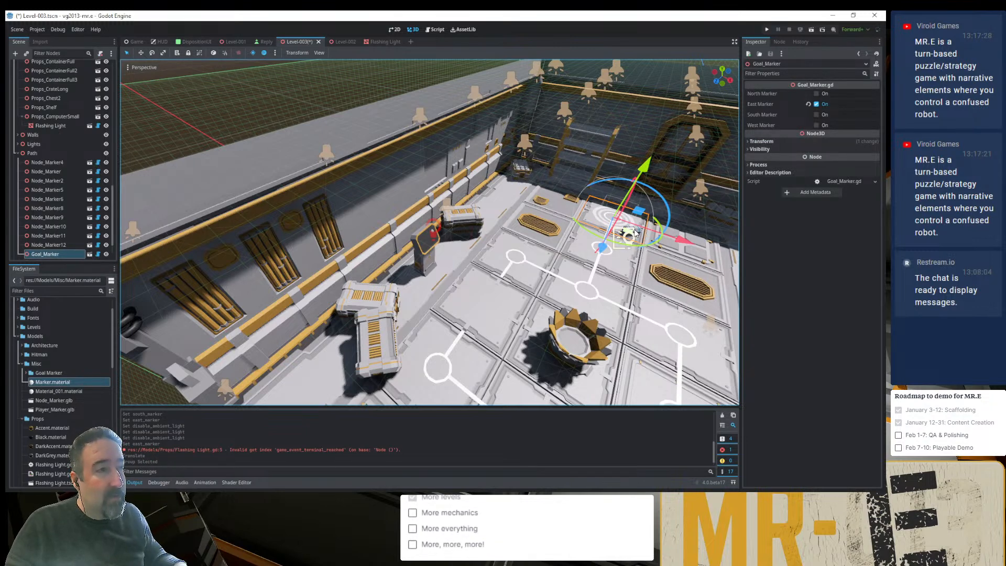
{"action": "left_click_drag", "start_coordinate": [632, 233], "coordinate": [501, 324]}
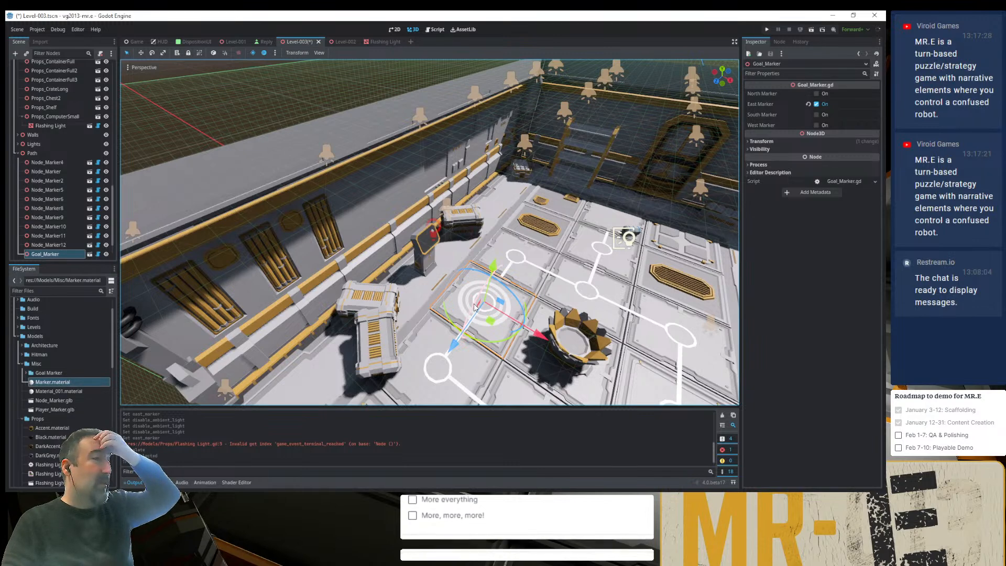
- Check the body-entered handler in Goal_Marker's script, and begin a new function below _ready in Level-003.gd
{"action": "left_click", "coordinate": [97, 255]}
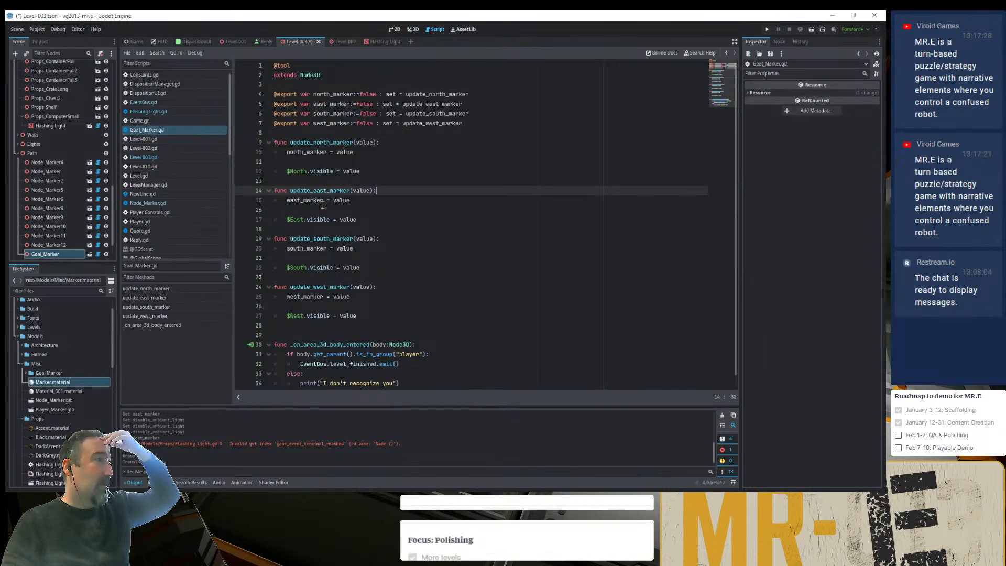
{"action": "scroll", "coordinate": [319, 323], "scroll_direction": "down", "scroll_amount": 1}
{"action": "left_click", "coordinate": [319, 323]}
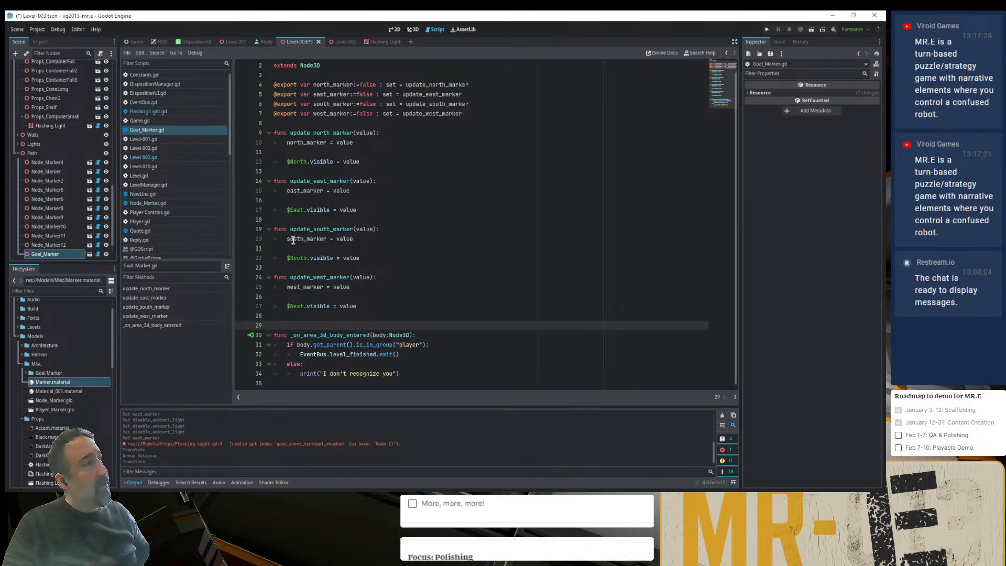
{"action": "left_click", "coordinate": [168, 160]}
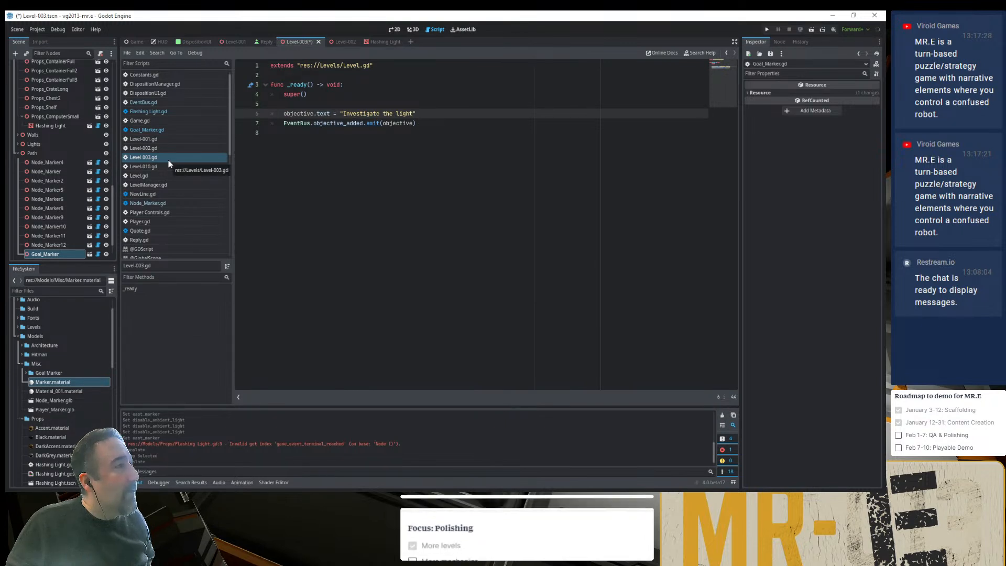
{"action": "left_click", "coordinate": [365, 180]}
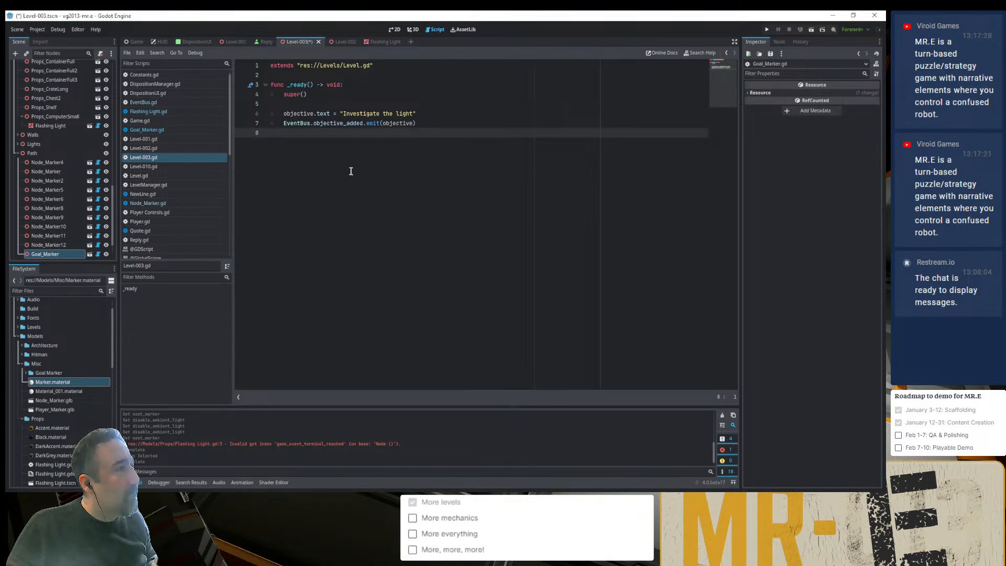
{"action": "key", "text": "Return"}
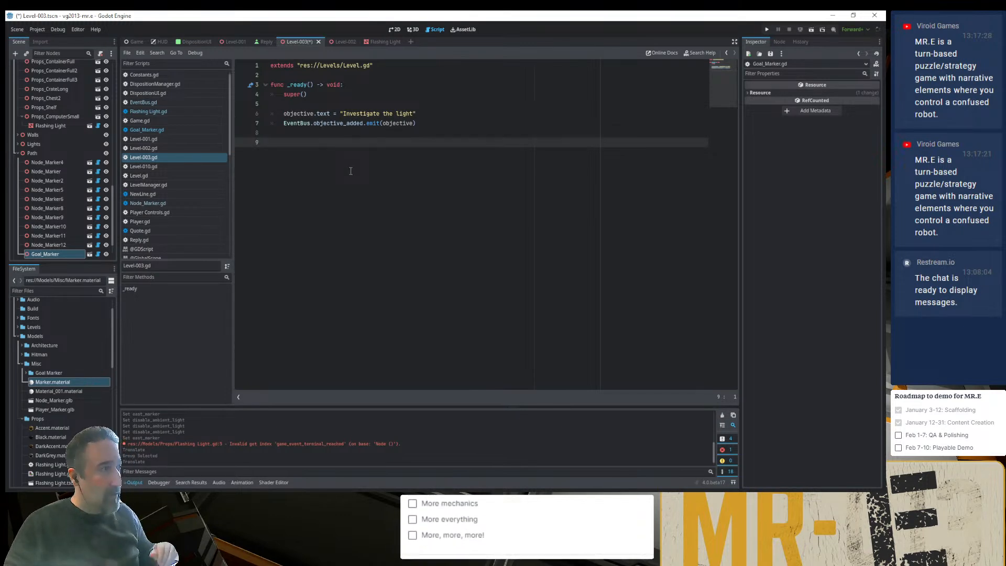
{"action": "type", "text": "func"}
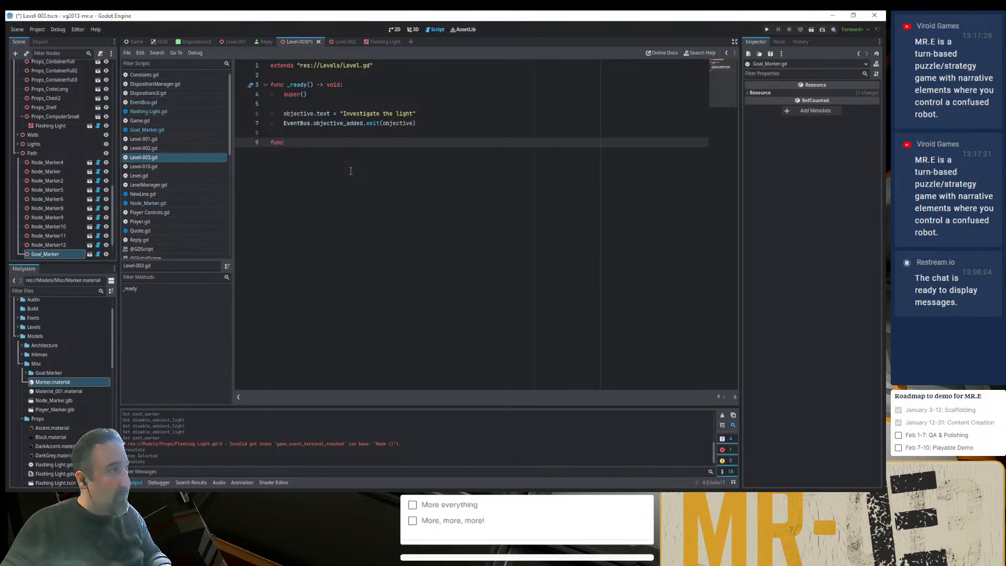
- Examine how finish() is defined in Level.gd and Level-002.gd, and how LevelManager.gd connects the level_finished signal
{"action": "left_click", "coordinate": [345, 65]}
{"action": "left_click", "coordinate": [349, 65], "text": "ctrl"}
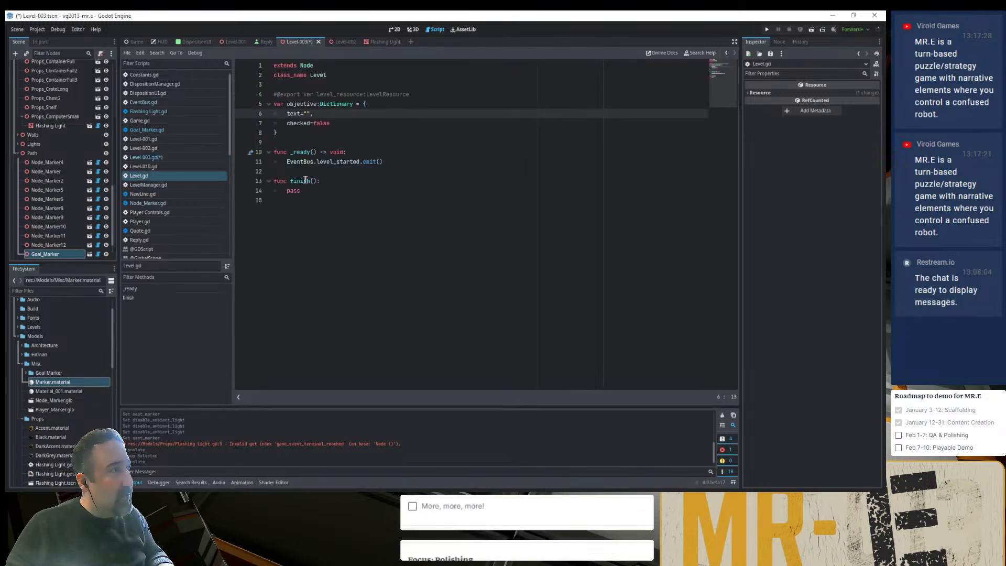
{"action": "left_click", "coordinate": [167, 148]}
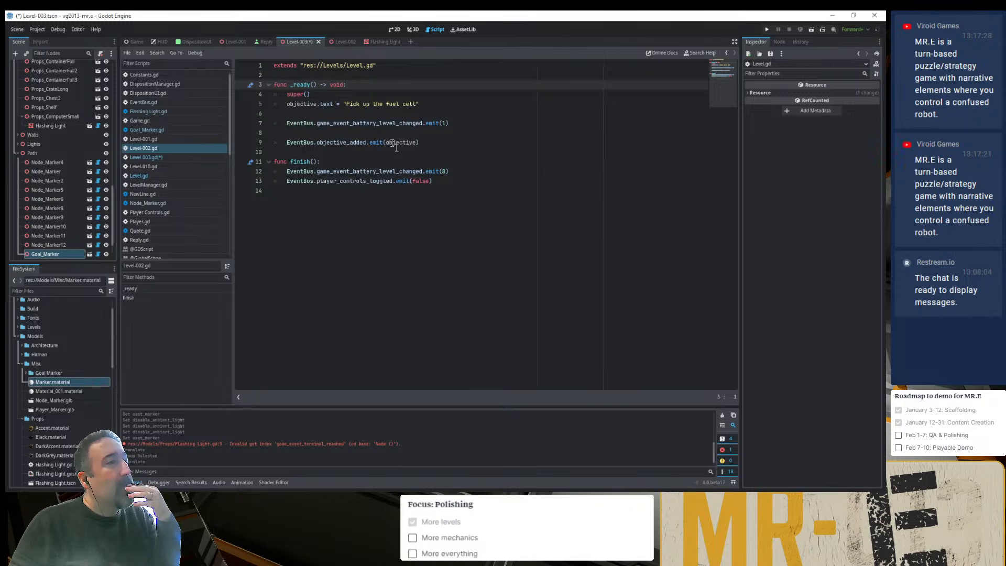
{"action": "left_click_drag", "start_coordinate": [441, 181], "coordinate": [274, 161]}
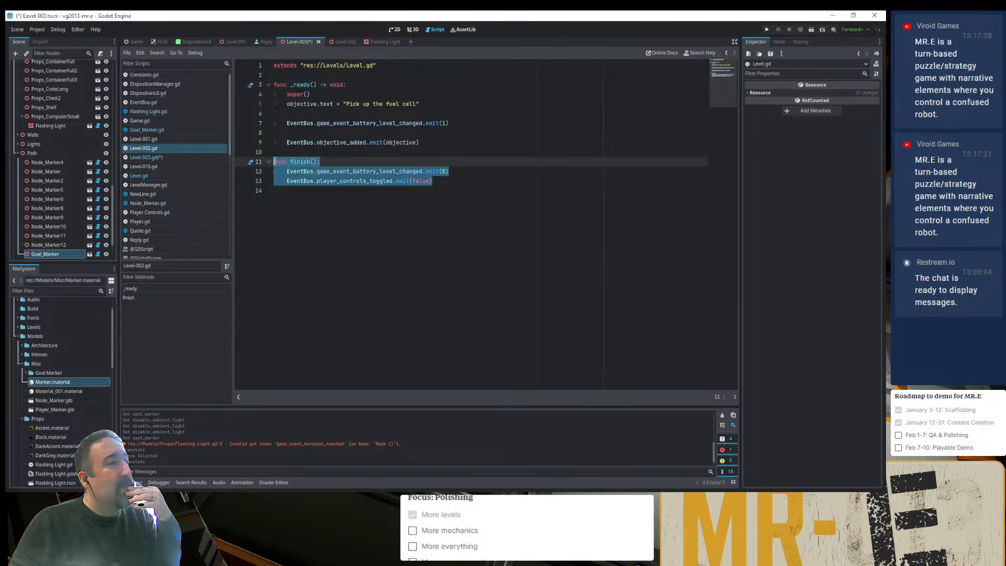
{"action": "left_click", "coordinate": [308, 200]}
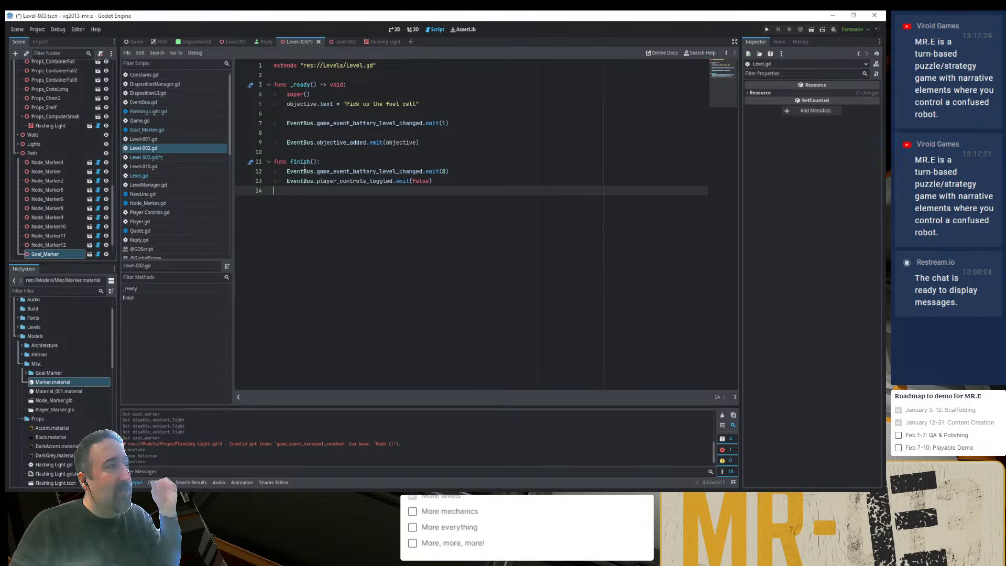
{"action": "left_click", "coordinate": [171, 185]}
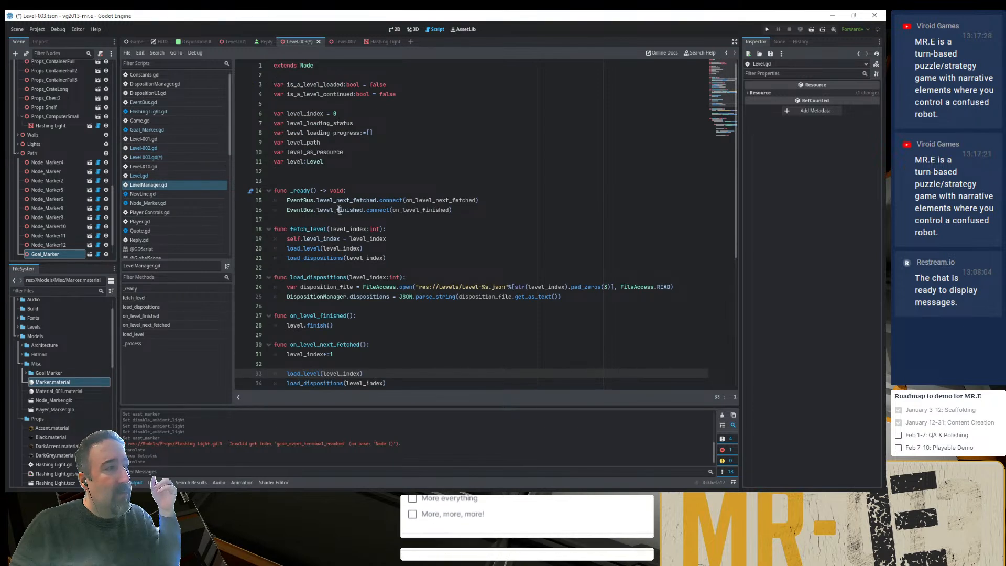
{"action": "double_click", "coordinate": [421, 210]}
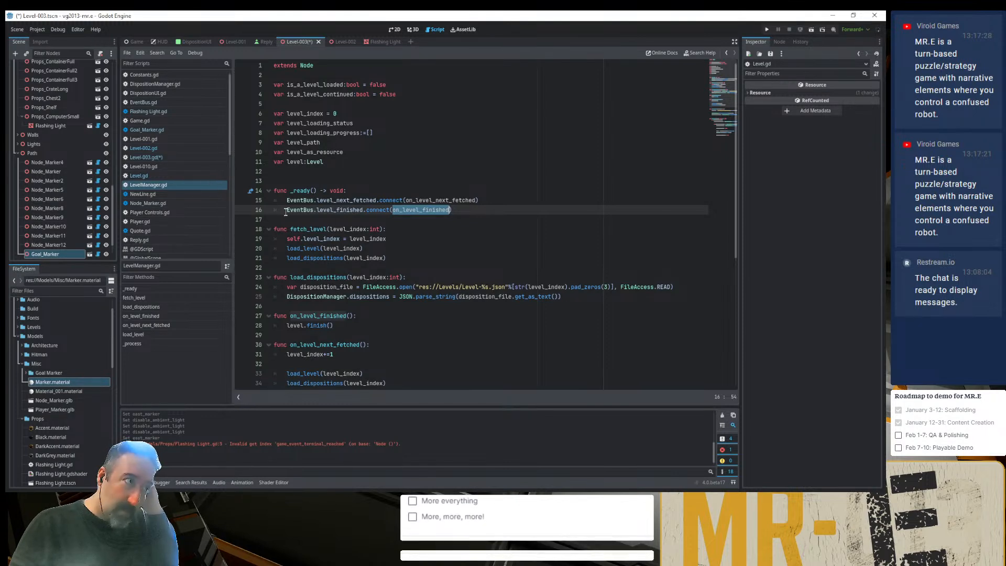
{"action": "left_click_drag", "start_coordinate": [287, 211], "coordinate": [452, 210]}
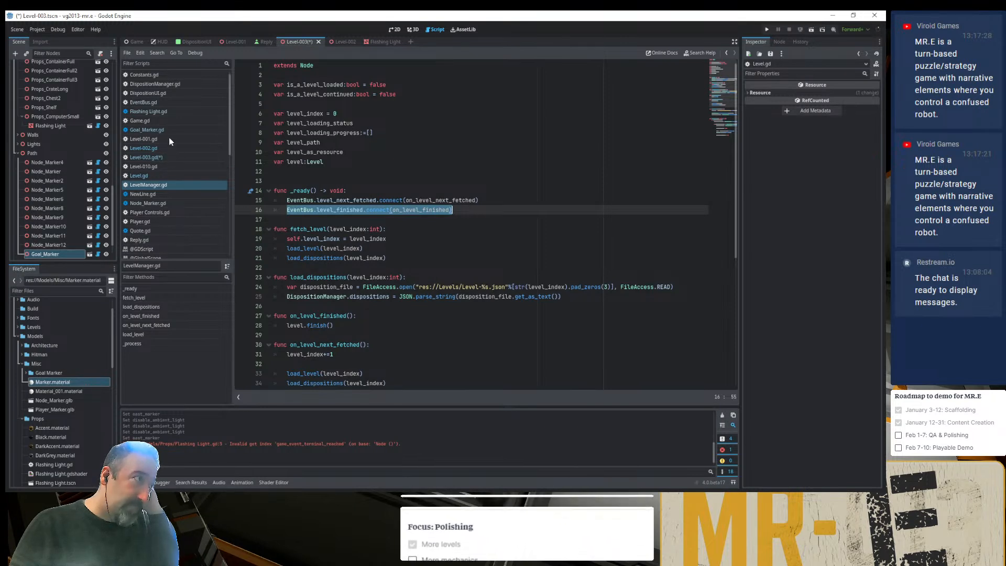
{"action": "left_click", "coordinate": [160, 175]}
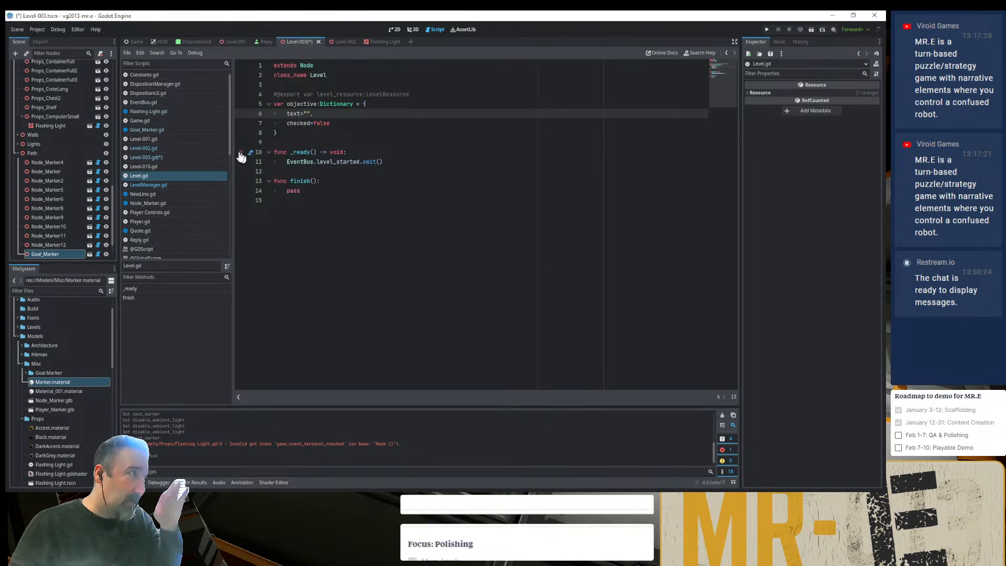
- Complete the new function in Level-003.gd as finish(), emitting EventBus.game_event_terminal_reached, and save the script and scene
{"action": "left_click", "coordinate": [174, 154]}
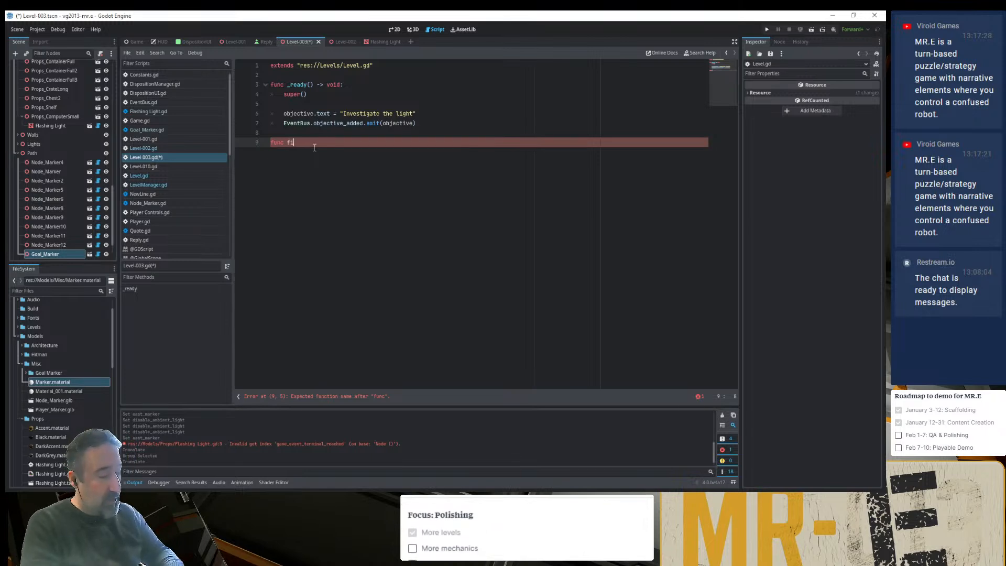
{"action": "type", "text": ":"}
{"action": "key", "text": "Return"}
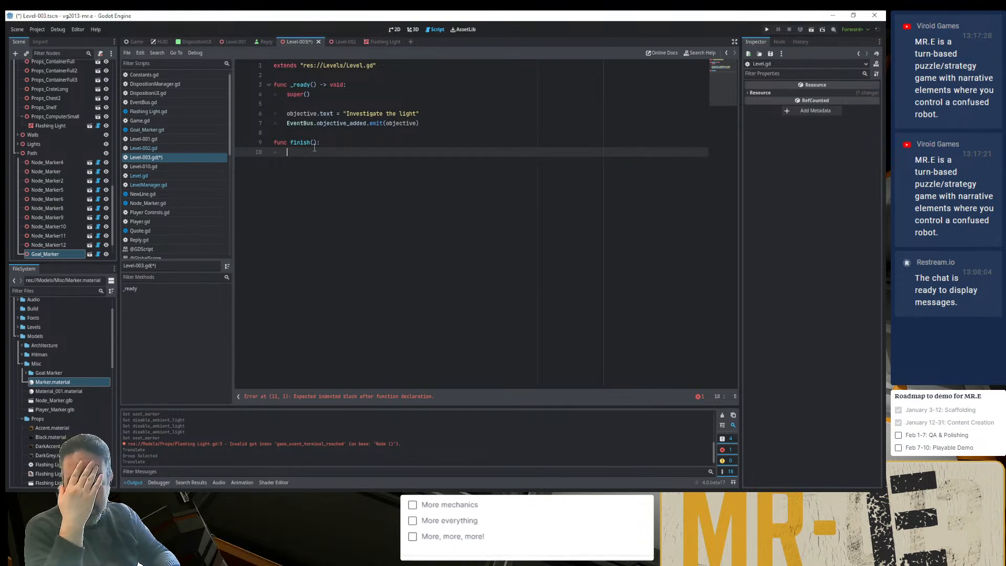
{"action": "type", "text": "eve"}
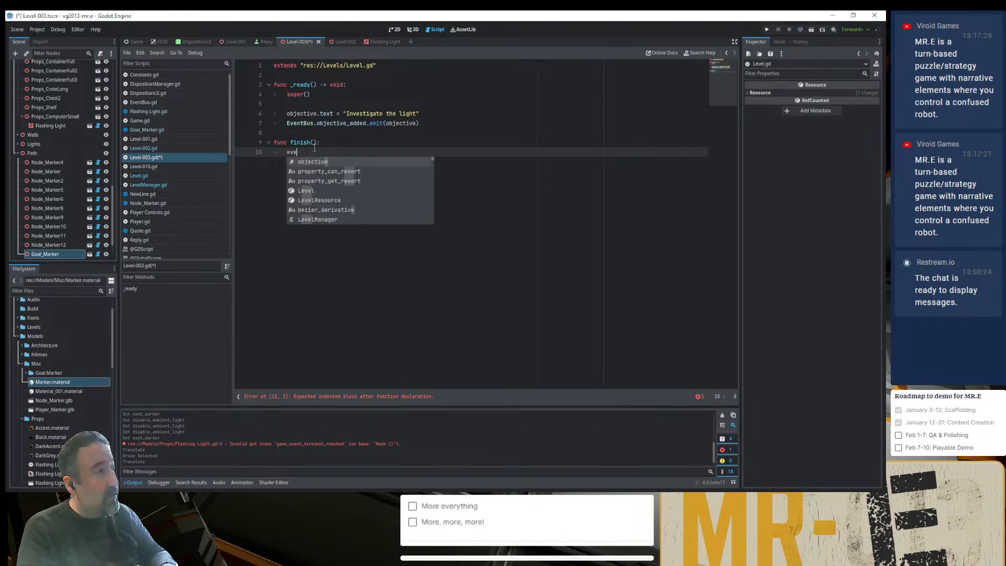
{"action": "type", "text": "ntBus"}
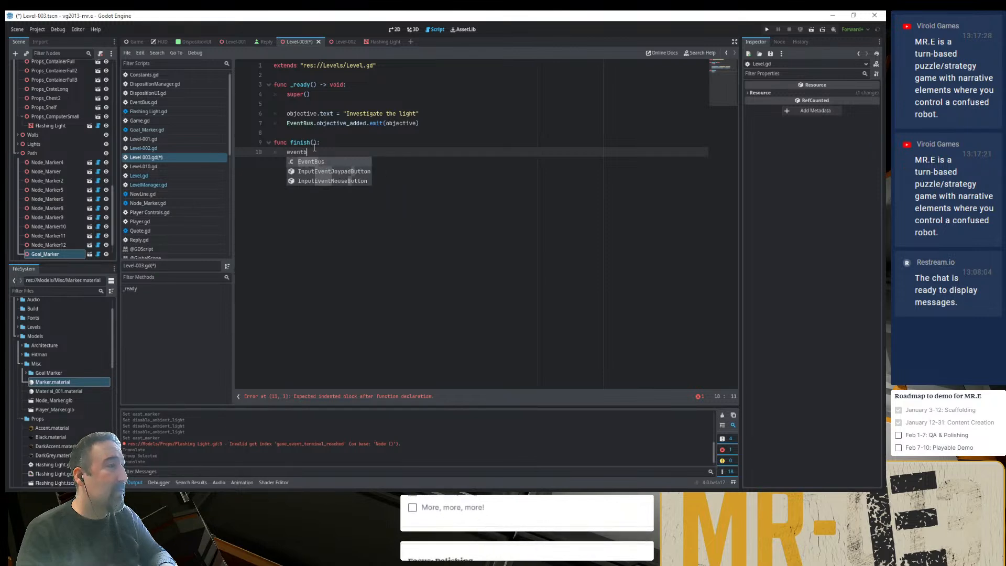
{"action": "key", "text": "Return"}
{"action": "type", "text": ".game"}
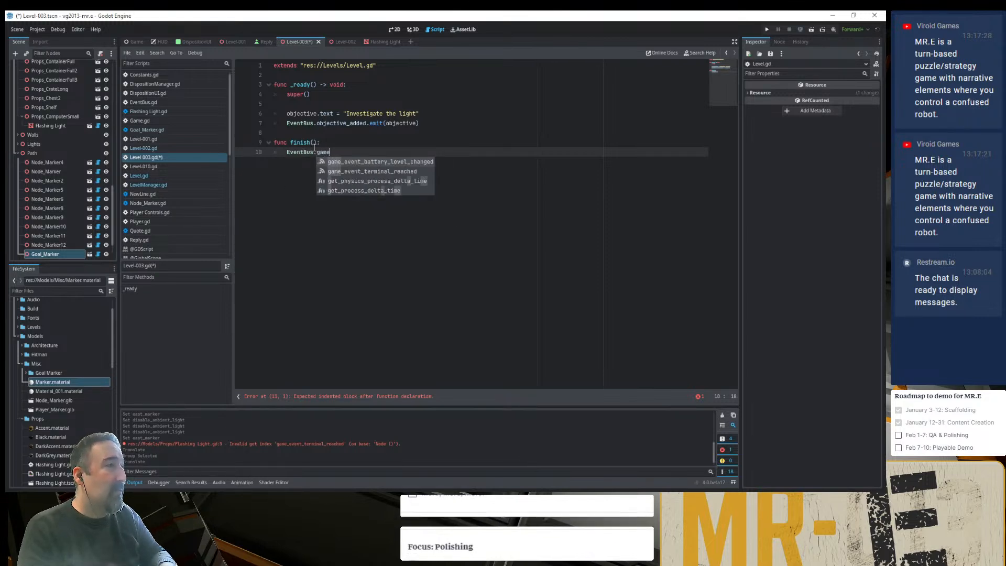
{"action": "key", "text": "Down"}
{"action": "key", "text": "Return"}
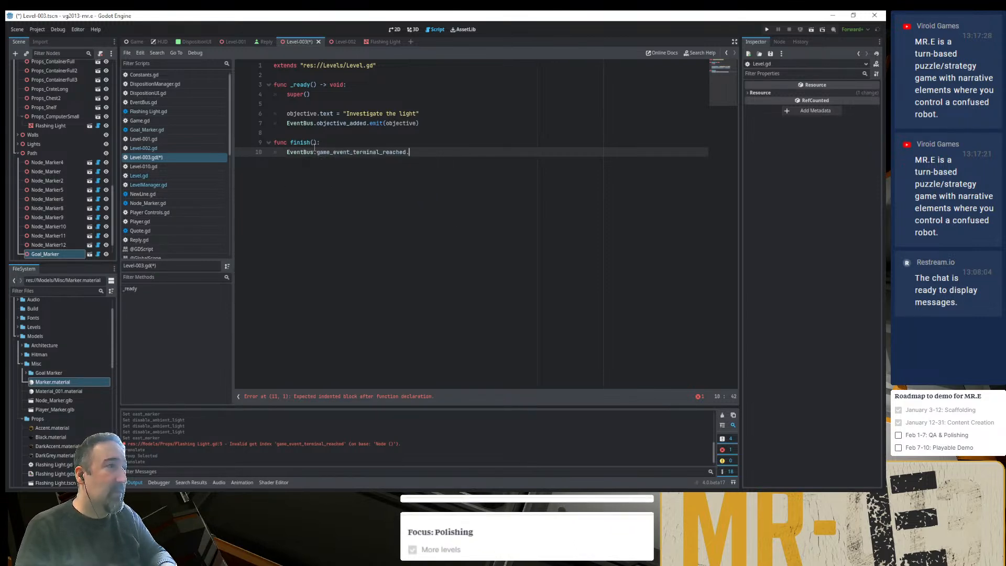
{"action": "type", "text": ".emit()"}
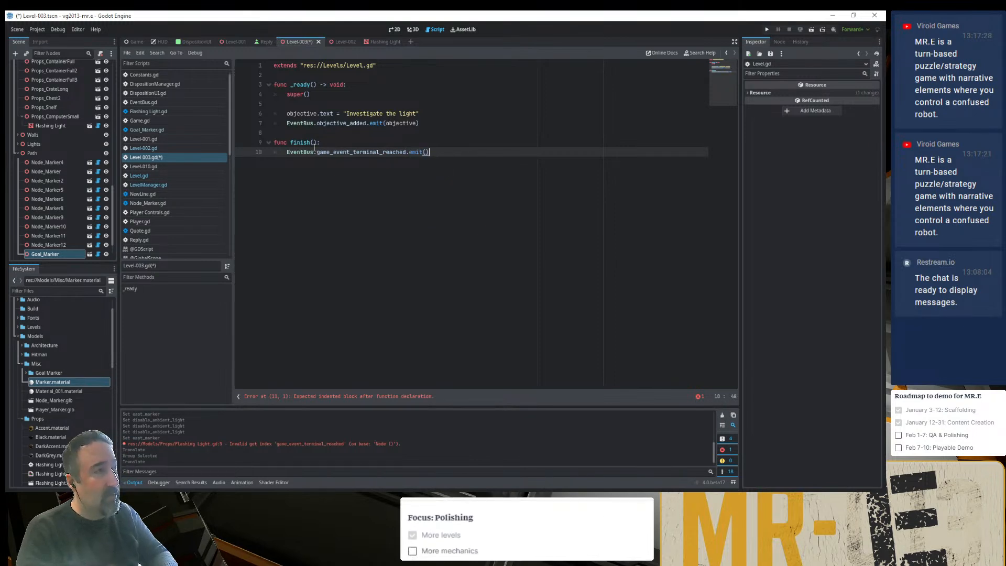
{"action": "key", "text": "ctrl+s"}
{"action": "key", "text": "ctrl+s"}
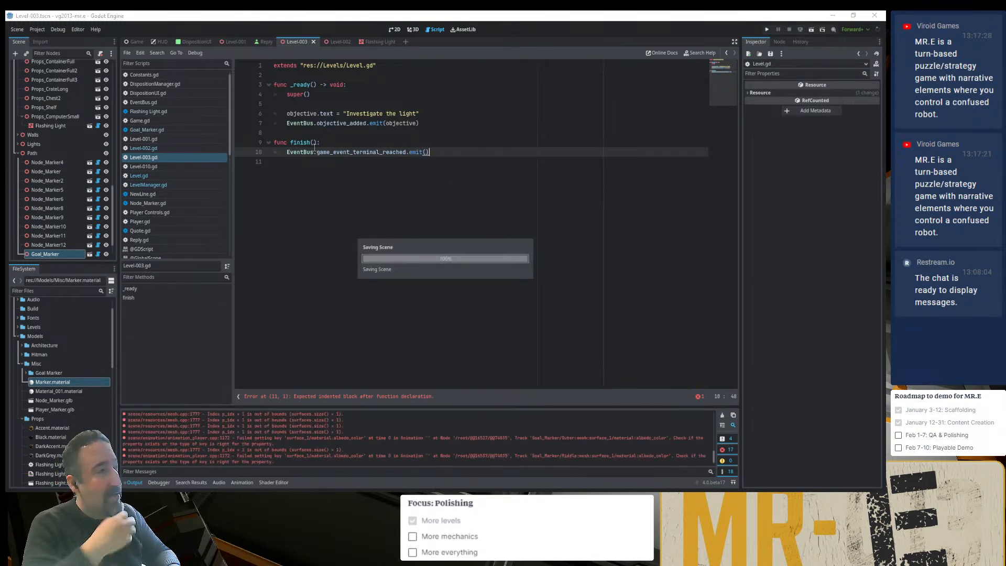
- Run the game, steer the robot onto the goal marker to test the level's ending, and close the game
{"action": "key", "text": "F5"}
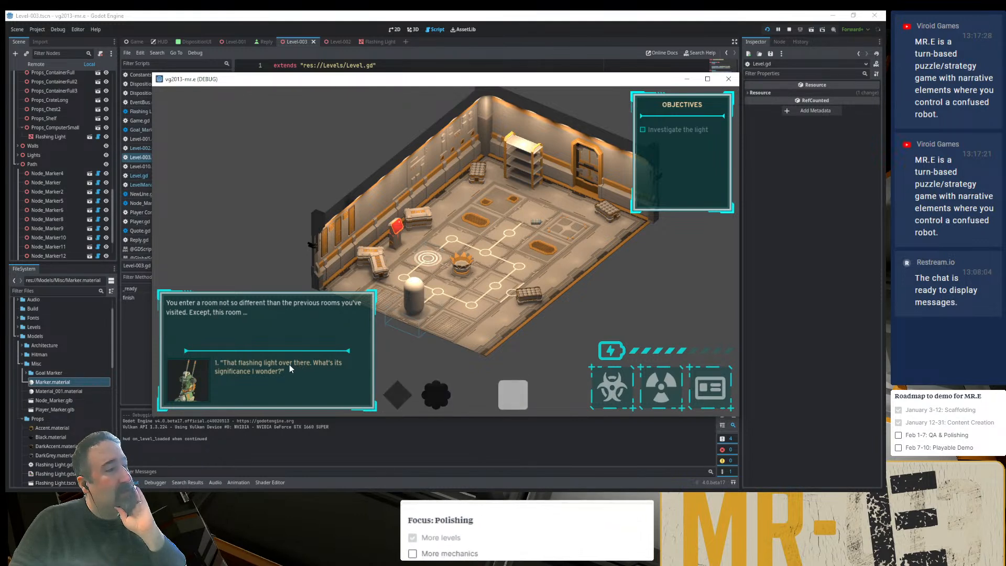
{"action": "left_click", "coordinate": [432, 384]}
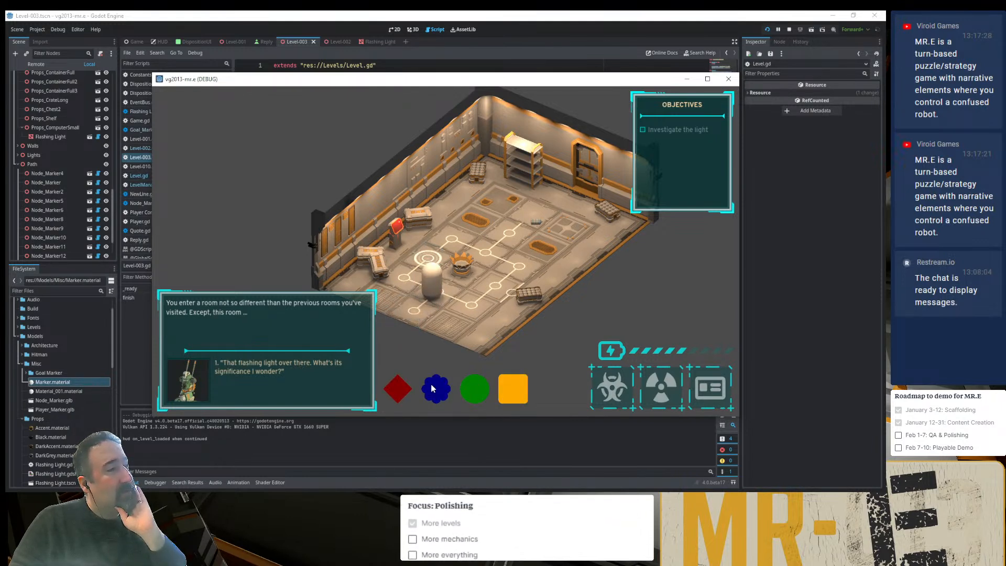
{"action": "left_click", "coordinate": [404, 387]}
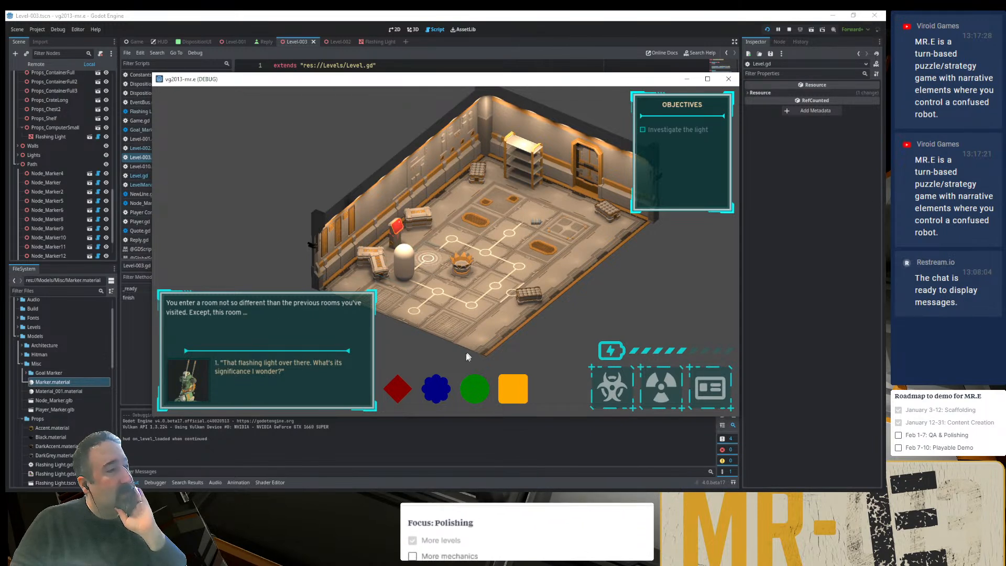
{"action": "left_click", "coordinate": [438, 387]}
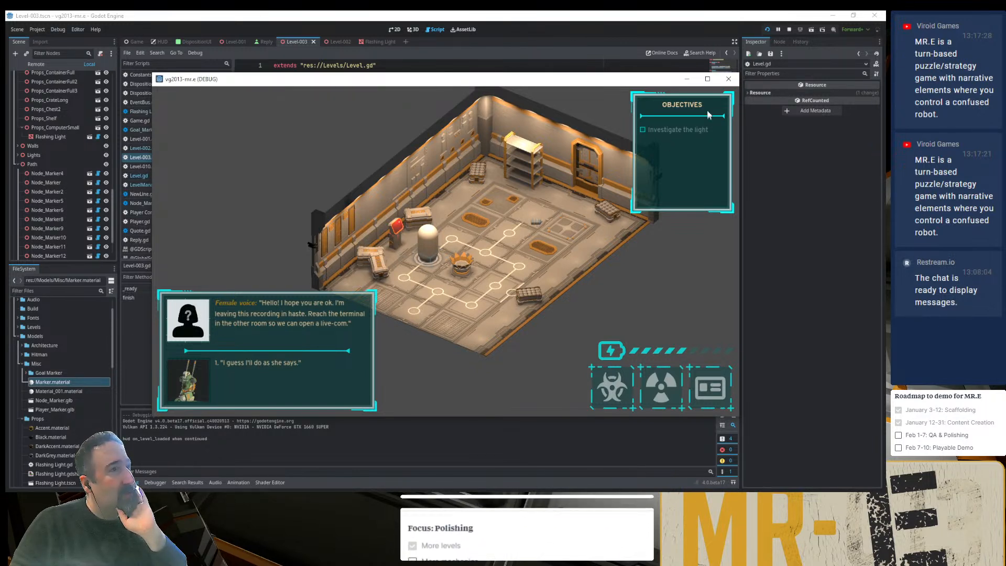
{"action": "left_click", "coordinate": [721, 82]}
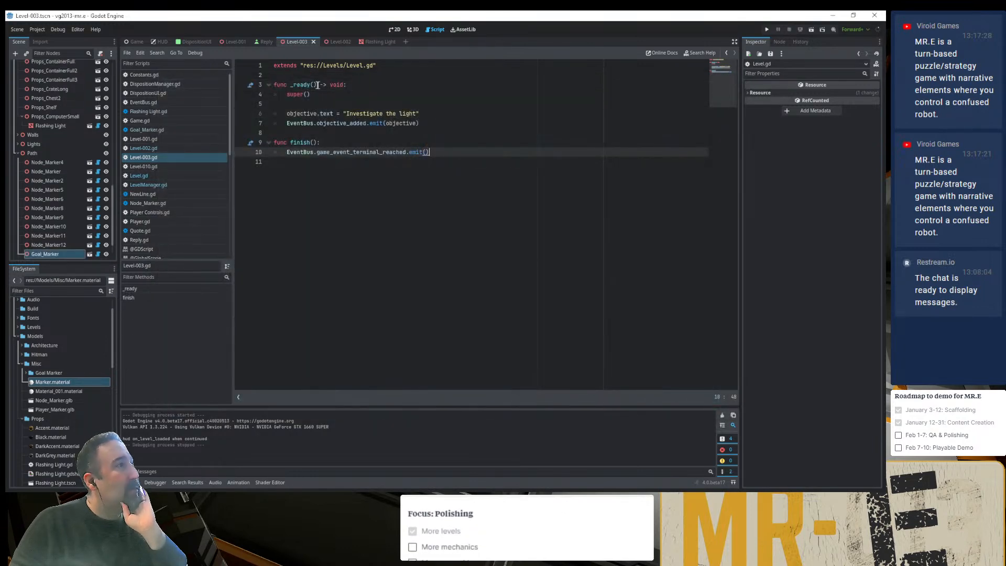
- Open the Level-004 scene from the Levels folder, look over its room in 3D, and close the scene
{"action": "double_click", "coordinate": [20, 327]}
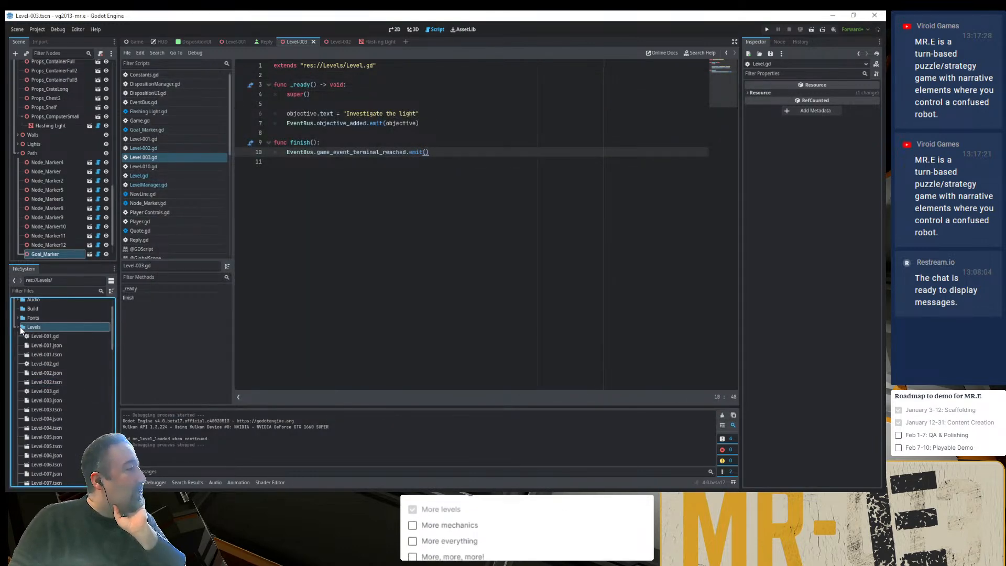
{"action": "double_click", "coordinate": [42, 428]}
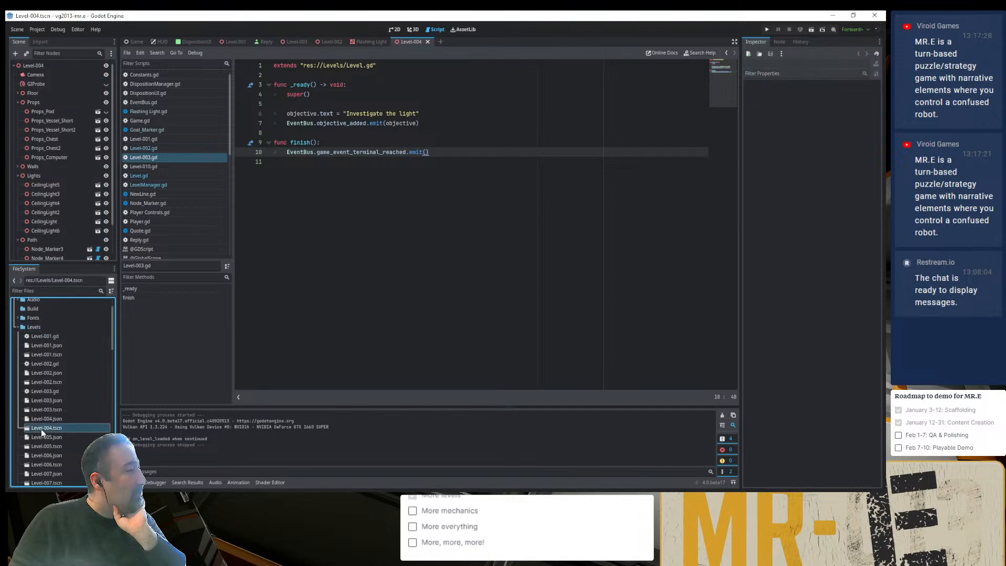
{"action": "left_click", "coordinate": [54, 68]}
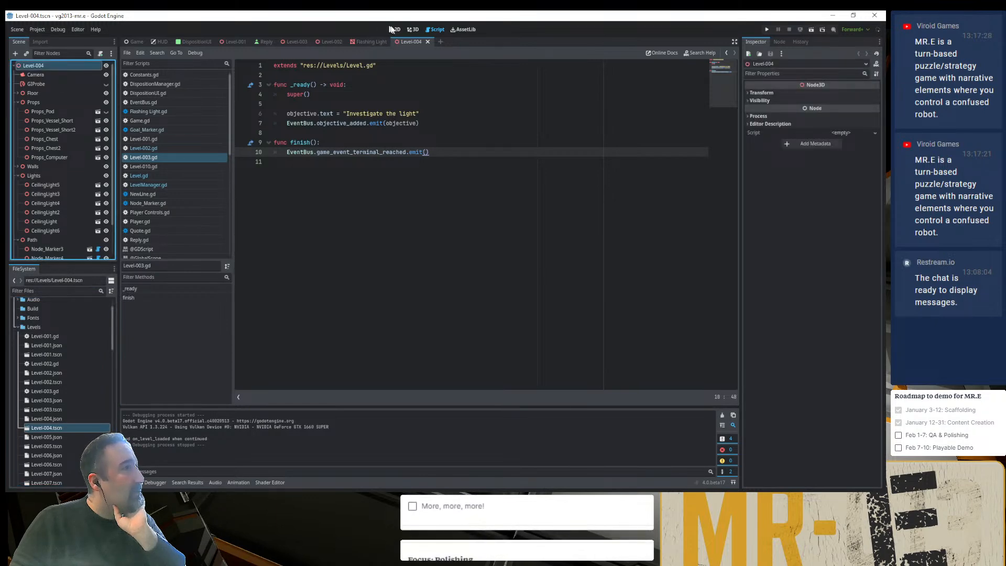
{"action": "left_click", "coordinate": [412, 29]}
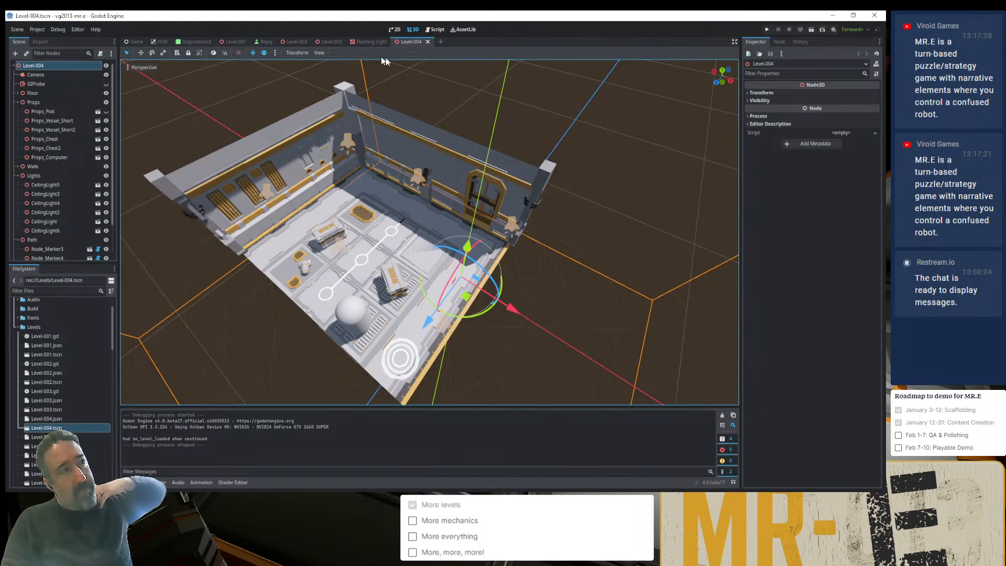
{"action": "left_click", "coordinate": [427, 42]}
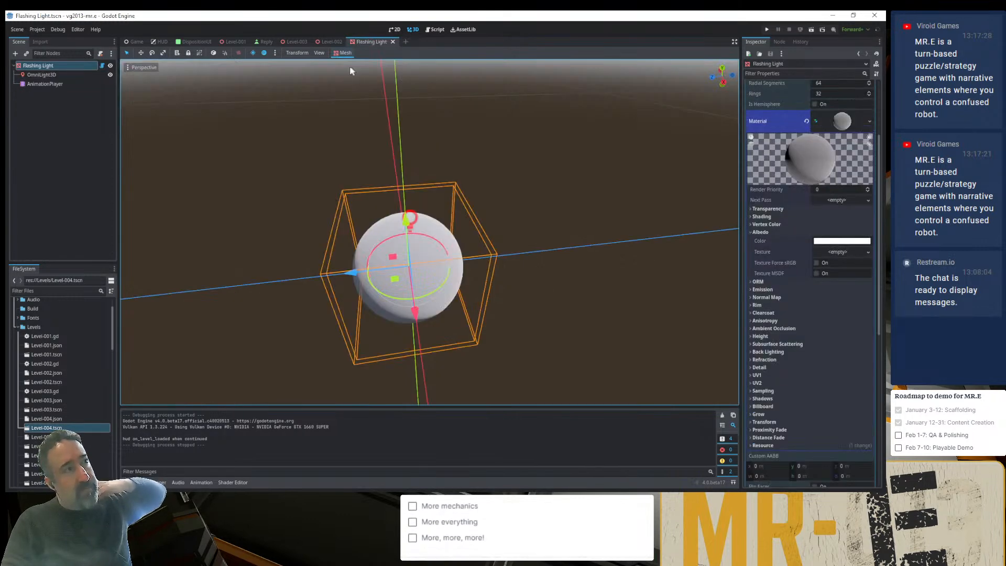
- Return to the Level-003 scene, save it, and run the project with a new game started
{"action": "left_click", "coordinate": [296, 42]}
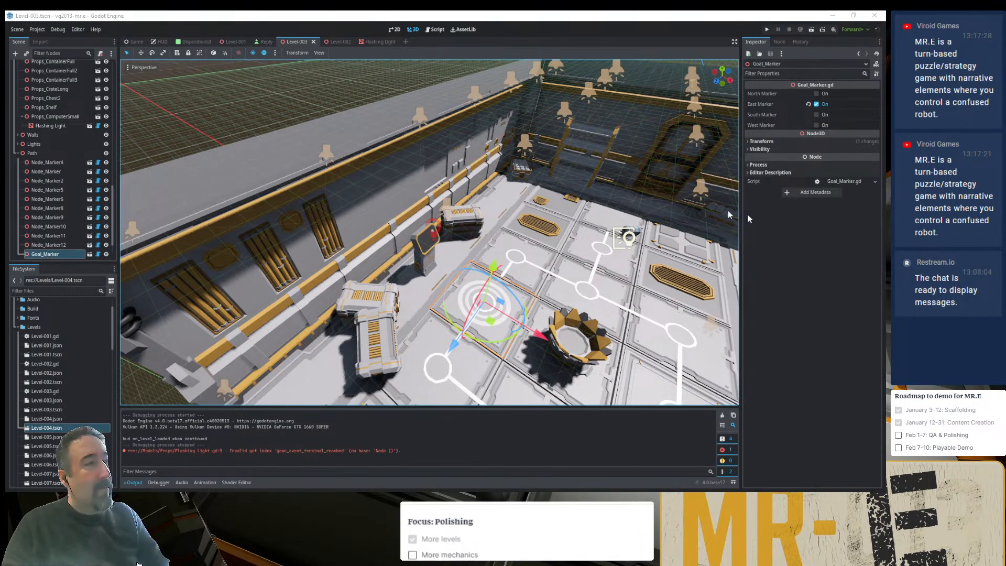
{"action": "scroll", "coordinate": [445, 295], "scroll_direction": "up", "scroll_amount": 4}
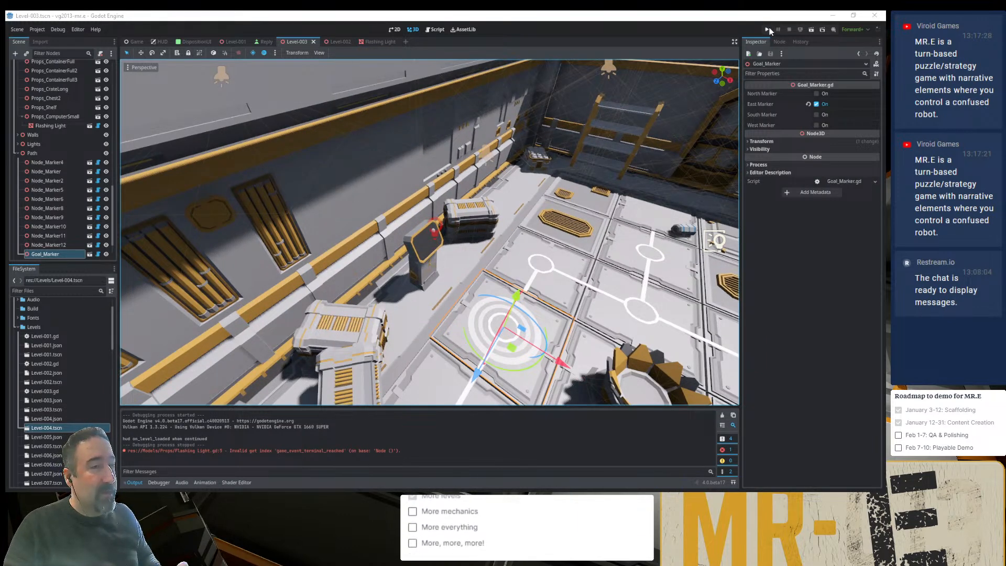
{"action": "key", "text": "ctrl+s"}
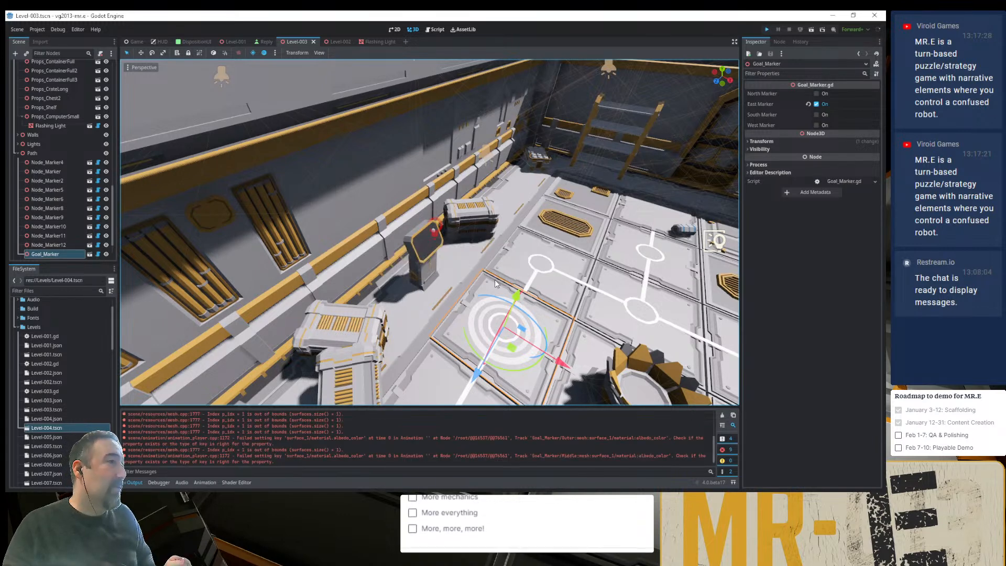
{"action": "key", "text": "F5"}
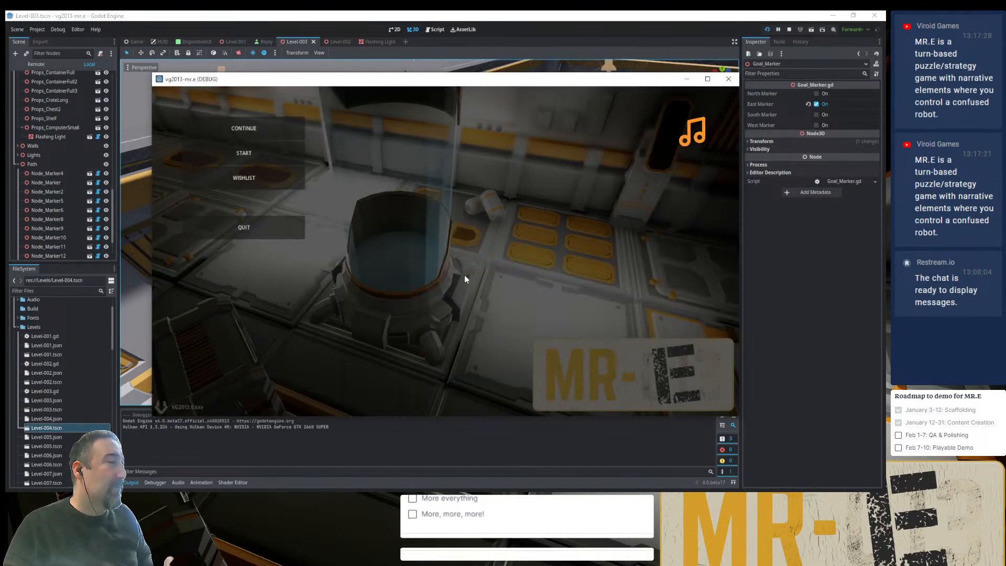
{"action": "left_click", "coordinate": [271, 151]}
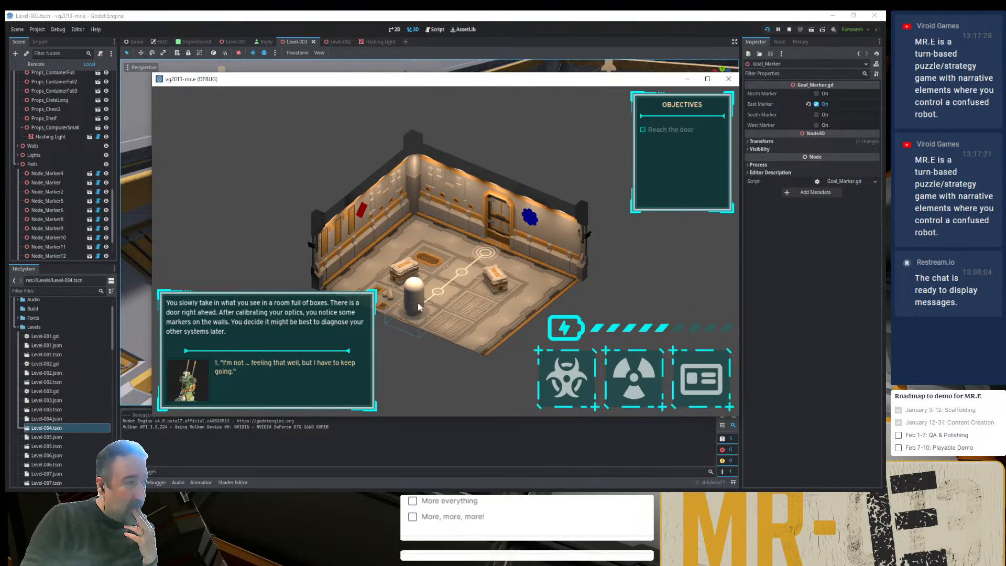
- Play the first level: answer the robot's dialogue, steer it to the goal by the door, and continue to the second level
{"action": "left_click", "coordinate": [337, 359]}
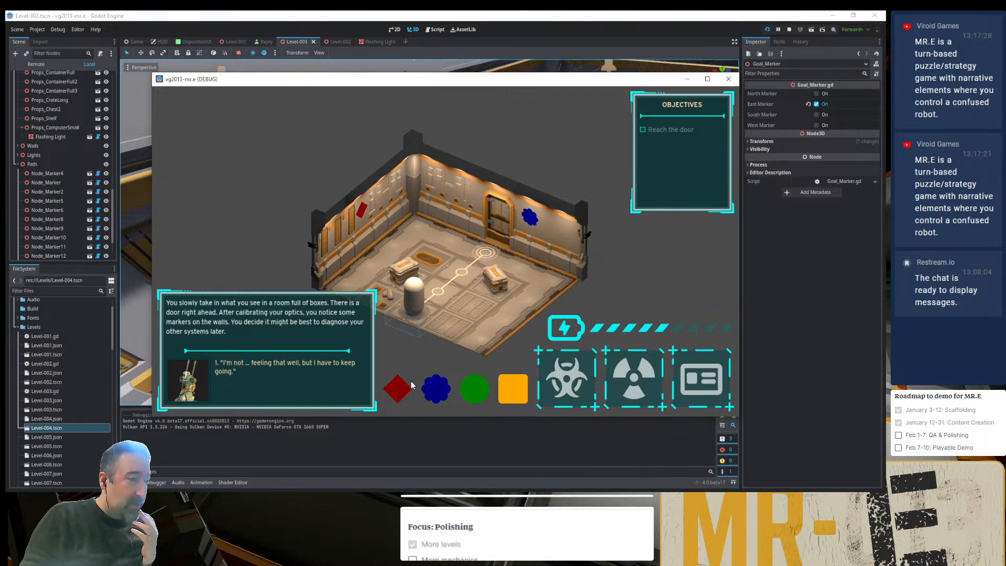
{"action": "left_click", "coordinate": [438, 376]}
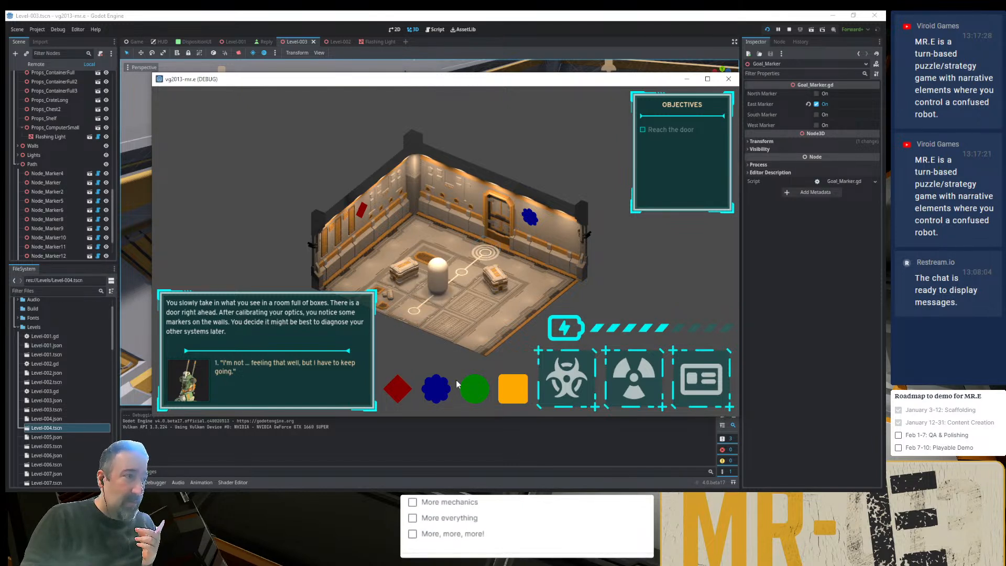
{"action": "left_click", "coordinate": [475, 390]}
{"action": "left_click", "coordinate": [446, 391]}
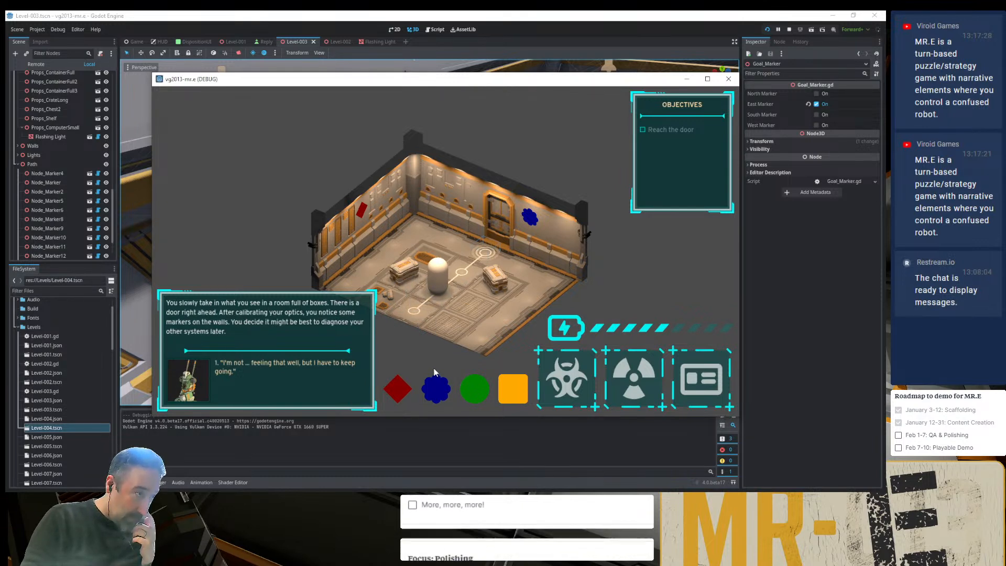
{"action": "left_click", "coordinate": [434, 373]}
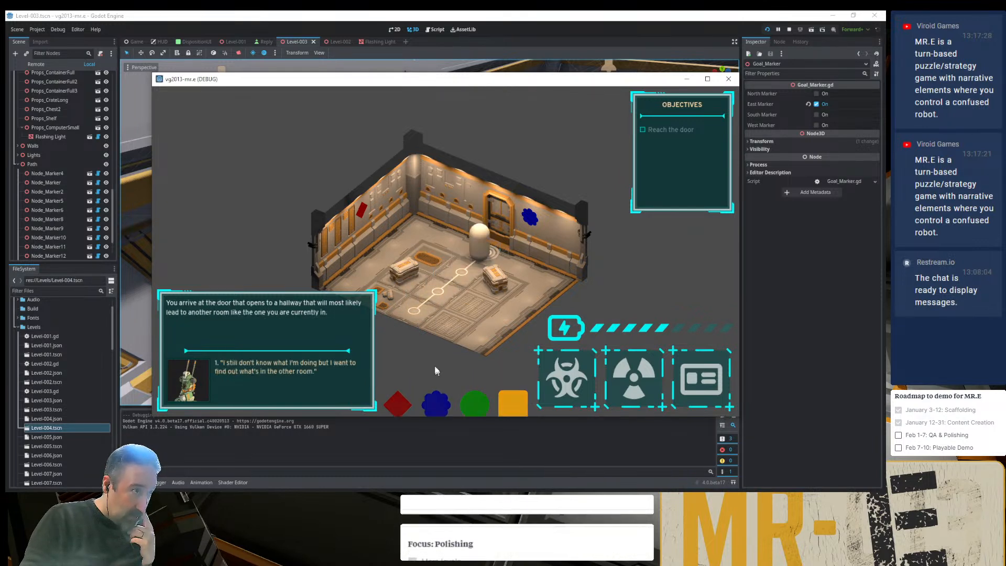
{"action": "left_click", "coordinate": [299, 371]}
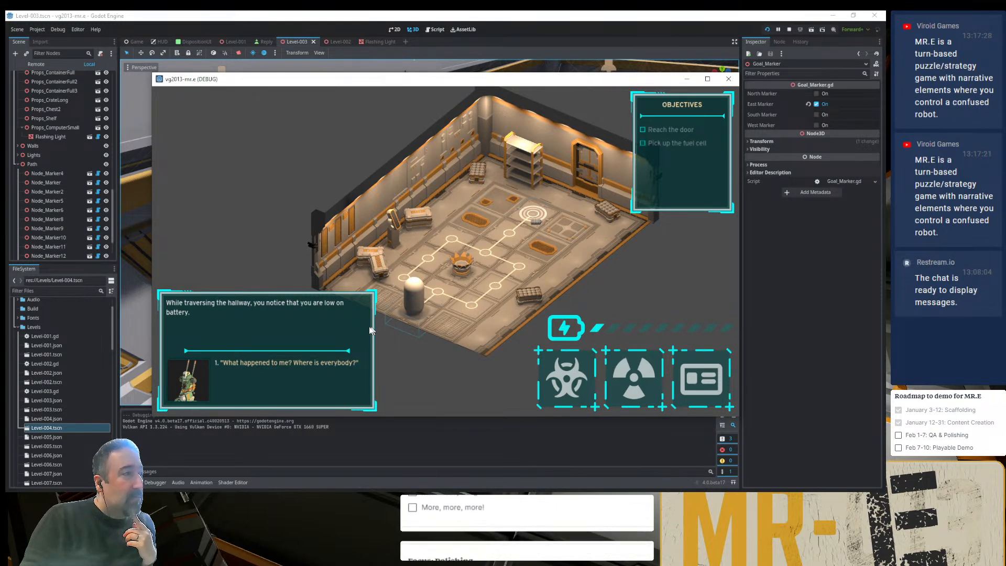
- Play the second level: answer the dialogue, steer the robot to the fuel cell, and continue to the third level
{"action": "left_click", "coordinate": [297, 366]}
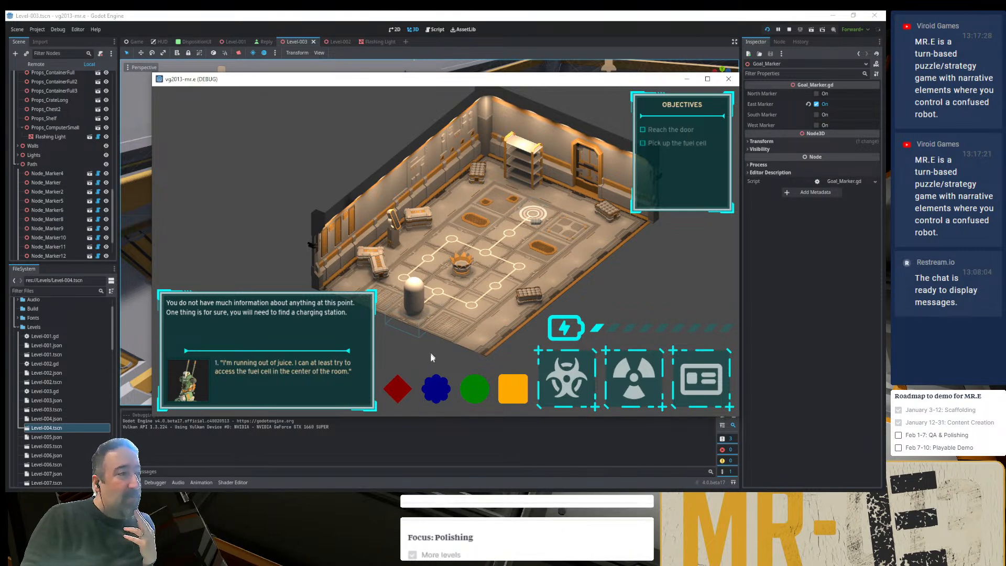
{"action": "left_click", "coordinate": [437, 391]}
{"action": "left_click", "coordinate": [437, 391]}
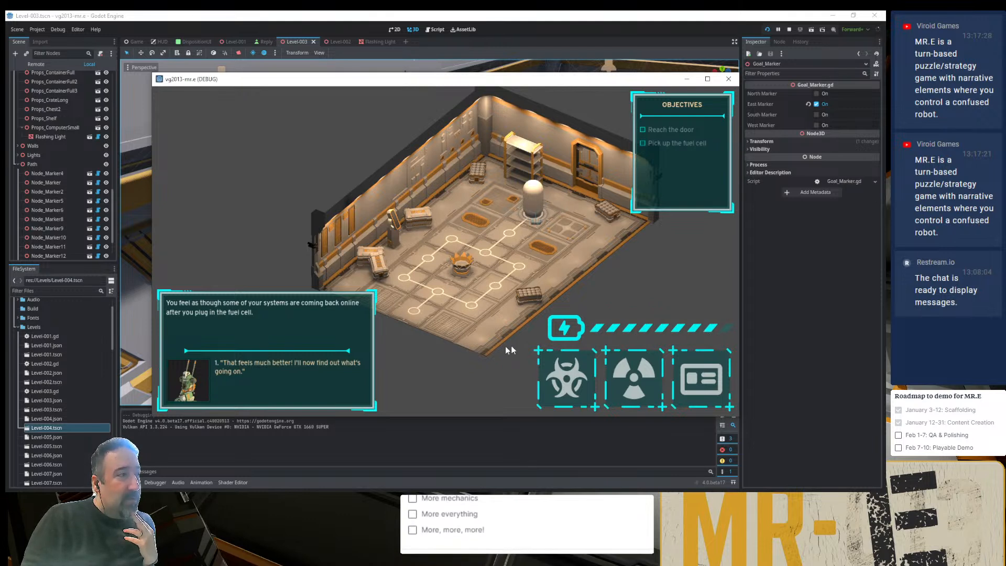
{"action": "left_click", "coordinate": [315, 362]}
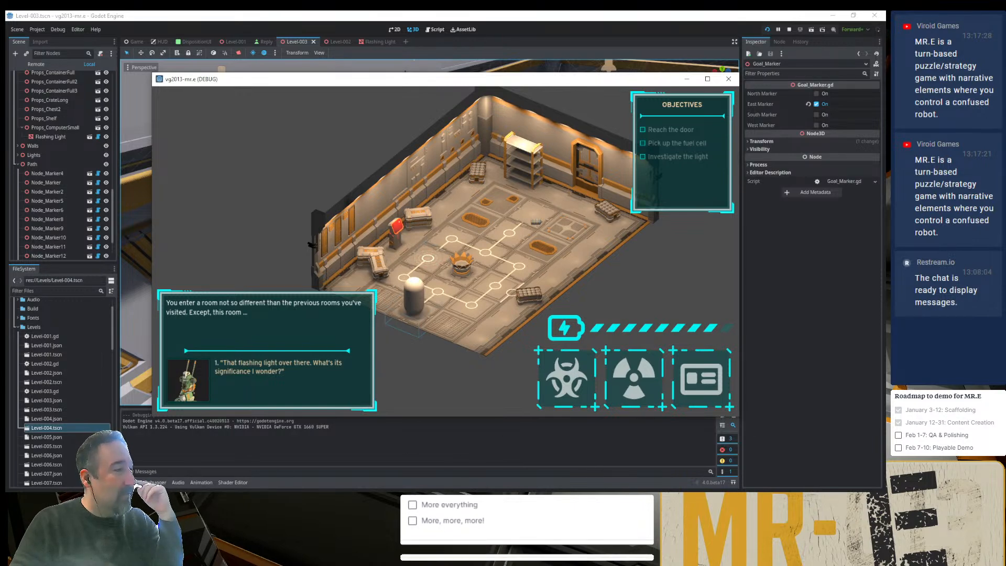
- Switch to the Props folder in File Explorer, check the Props_Computer.blend model in Blender, and close it
{"action": "left_click", "coordinate": [270, 499]}
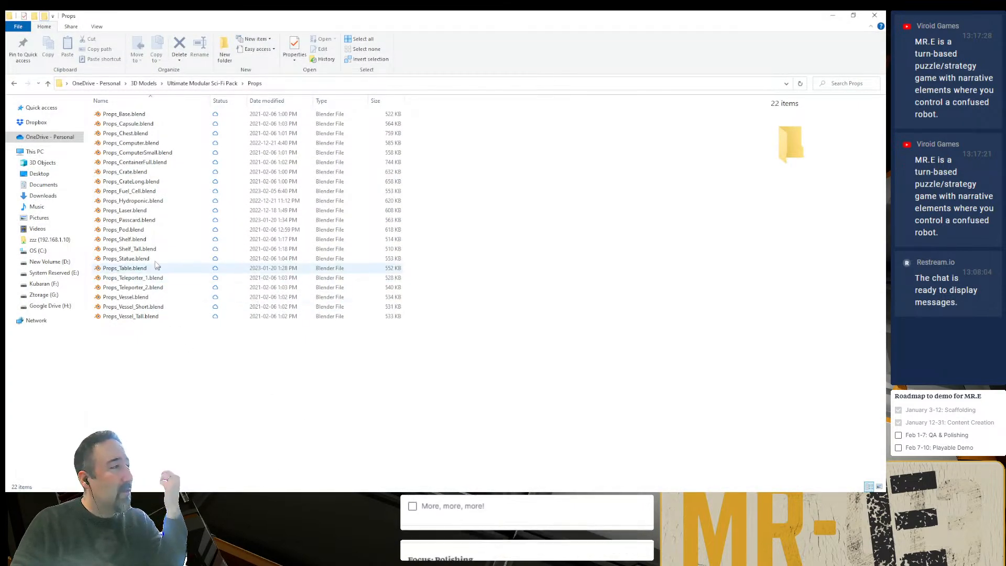
{"action": "left_click", "coordinate": [151, 143]}
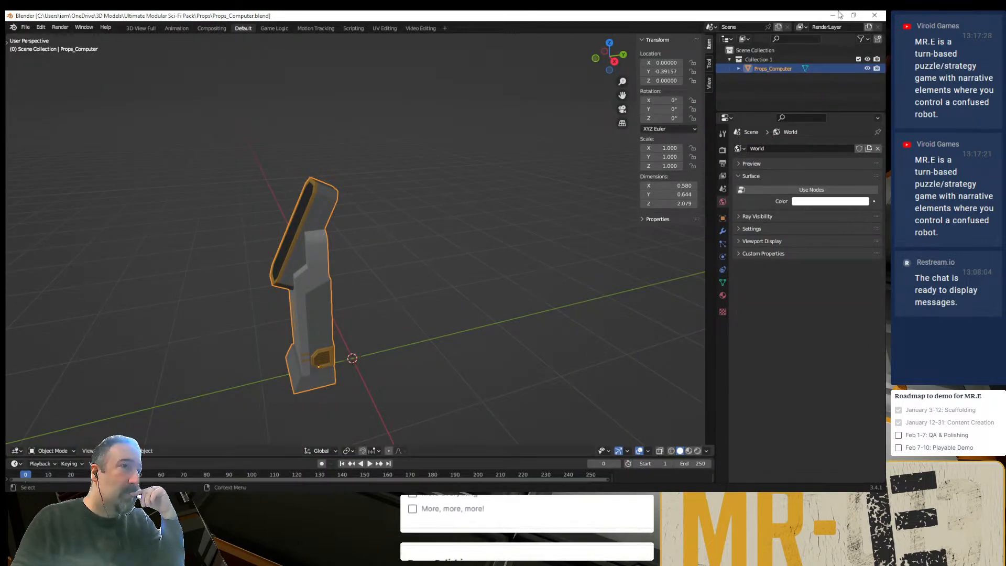
{"action": "left_click", "coordinate": [875, 15]}
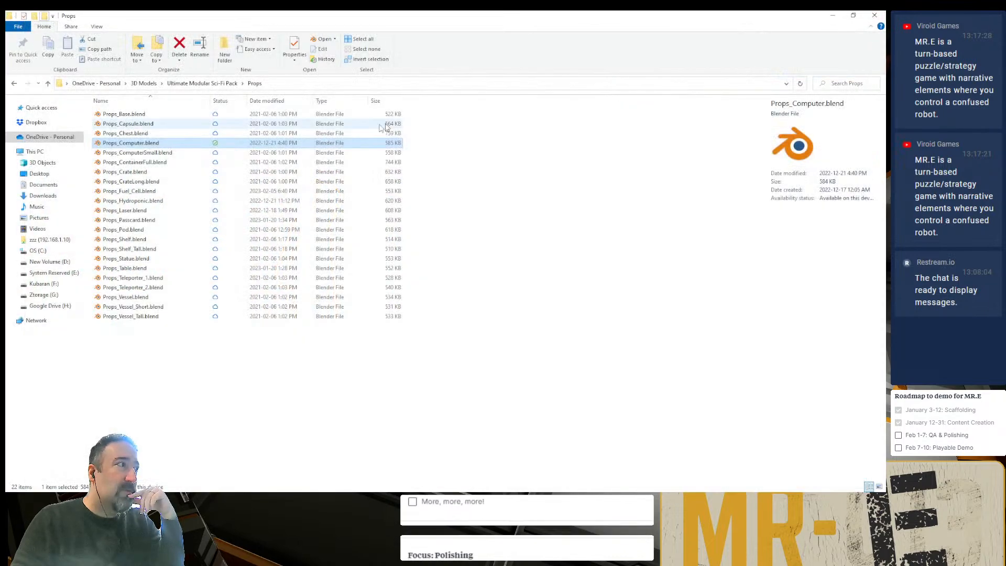
- Open Props_ComputerSmall.blend in Blender and examine the small computer's screen, side vents and front details from several angles
{"action": "left_click", "coordinate": [166, 153]}
{"action": "double_click", "coordinate": [166, 152]}
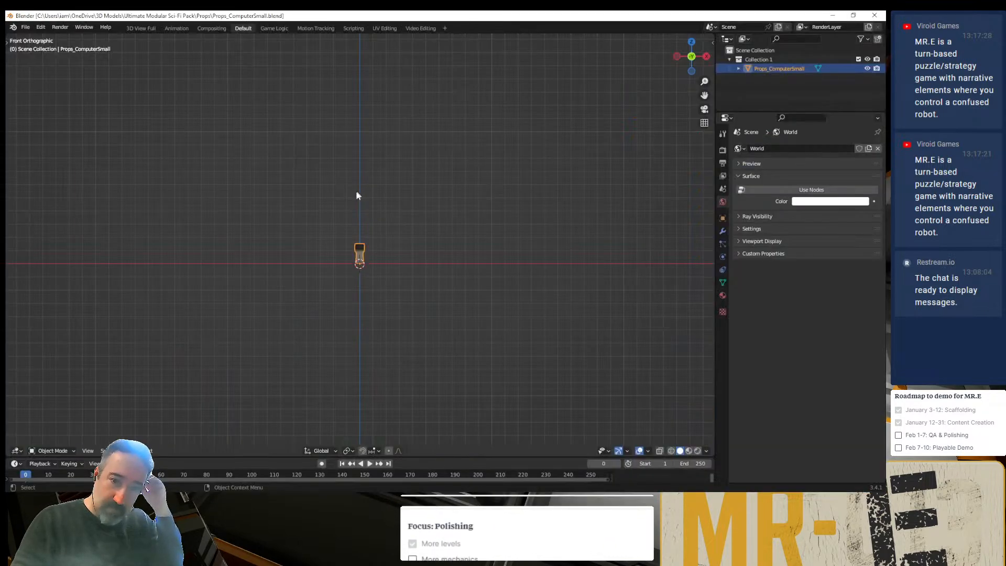
{"action": "middle_click_drag", "start_coordinate": [360, 246], "coordinate": [376, 263]}
{"action": "key", "text": "KP_Decimal"}
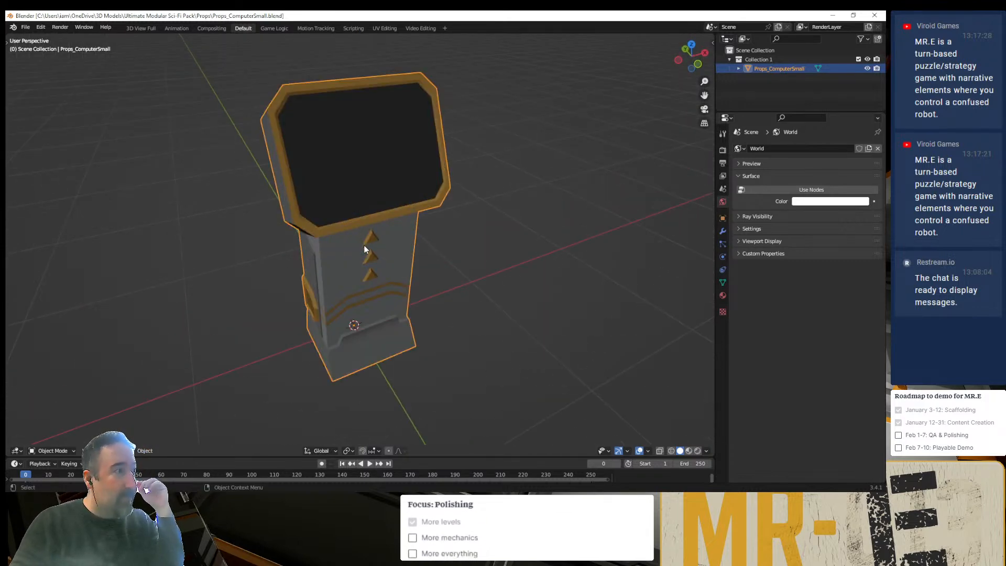
{"action": "left_click", "coordinate": [422, 272]}
{"action": "middle_click_drag", "start_coordinate": [423, 271], "coordinate": [478, 291]}
{"action": "scroll", "coordinate": [415, 275], "scroll_direction": "up", "scroll_amount": 1}
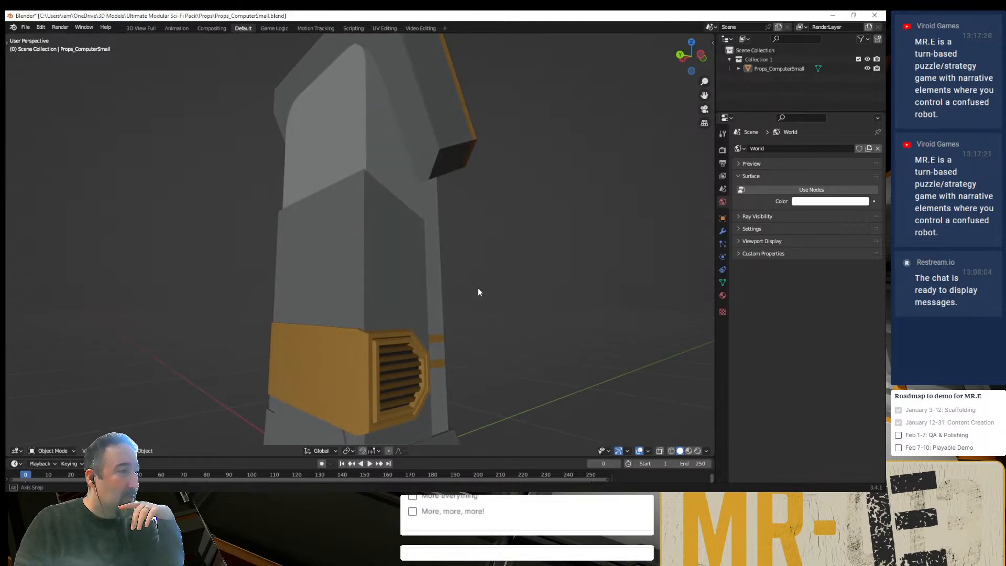
{"action": "mouse_move", "coordinate": [395, 365]}
{"action": "middle_mouse_down"}
{"action": "mouse_move", "coordinate": [454, 332]}
{"action": "mouse_move", "coordinate": [266, 328]}
{"action": "mouse_move", "coordinate": [400, 360]}
{"action": "mouse_move", "coordinate": [379, 360]}
{"action": "middle_mouse_up"}
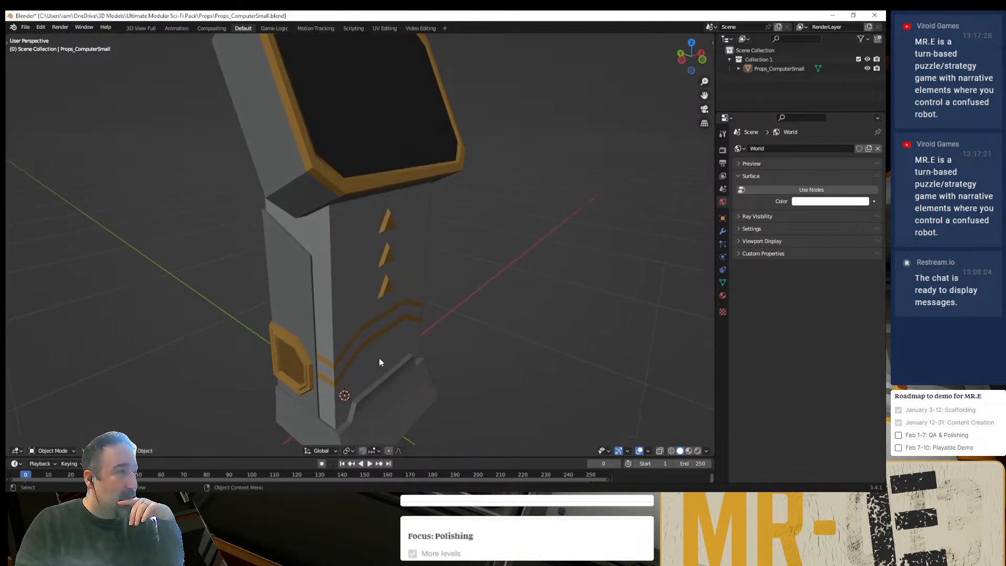
- Compare the flashing computer in the running game with the Blender model's front, and close the game
{"action": "left_click", "coordinate": [566, 498]}
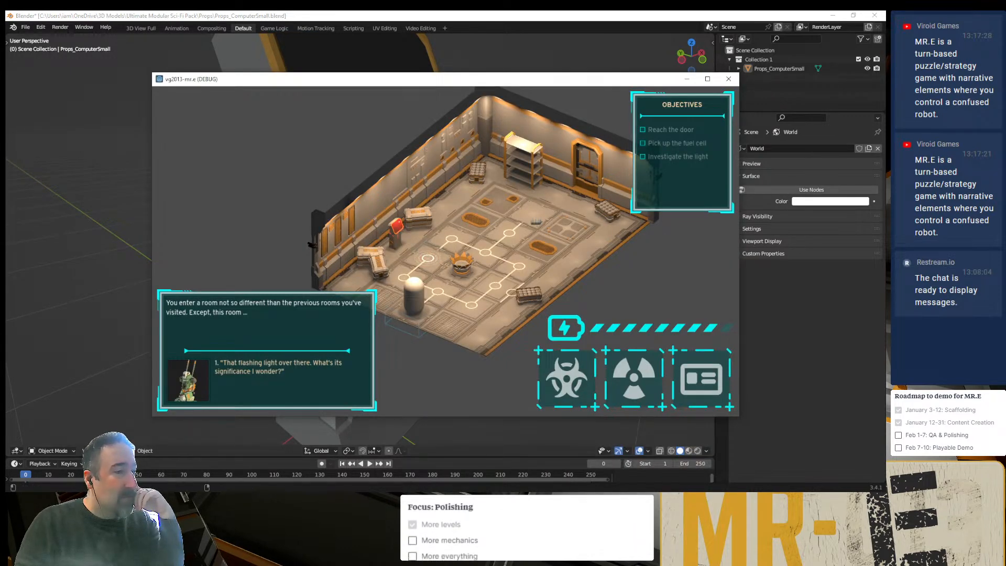
{"action": "left_click_drag", "start_coordinate": [421, 86], "coordinate": [616, 69]}
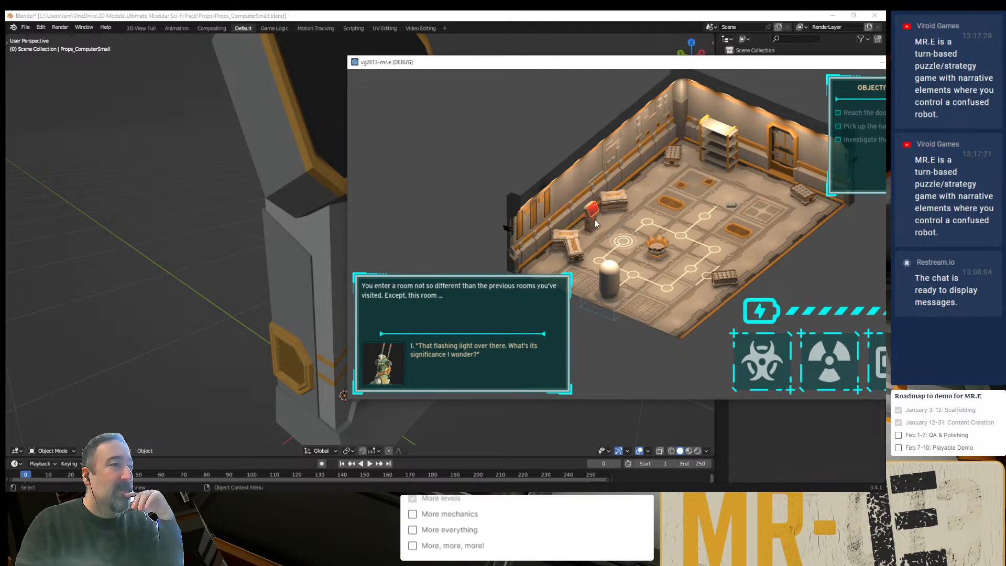
{"action": "left_click_drag", "start_coordinate": [622, 66], "coordinate": [294, 342]}
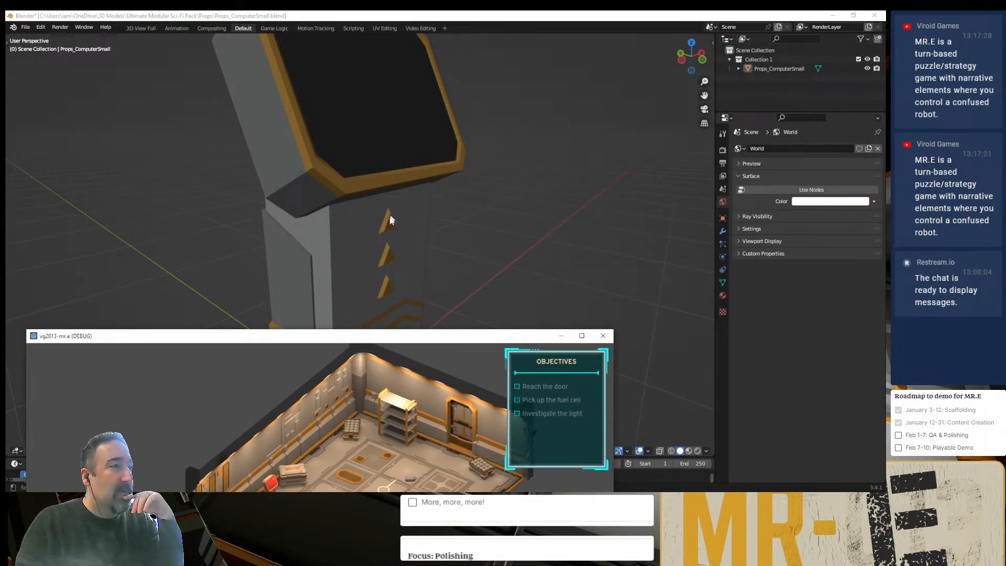
{"action": "middle_click_drag", "start_coordinate": [390, 220], "coordinate": [367, 225]}
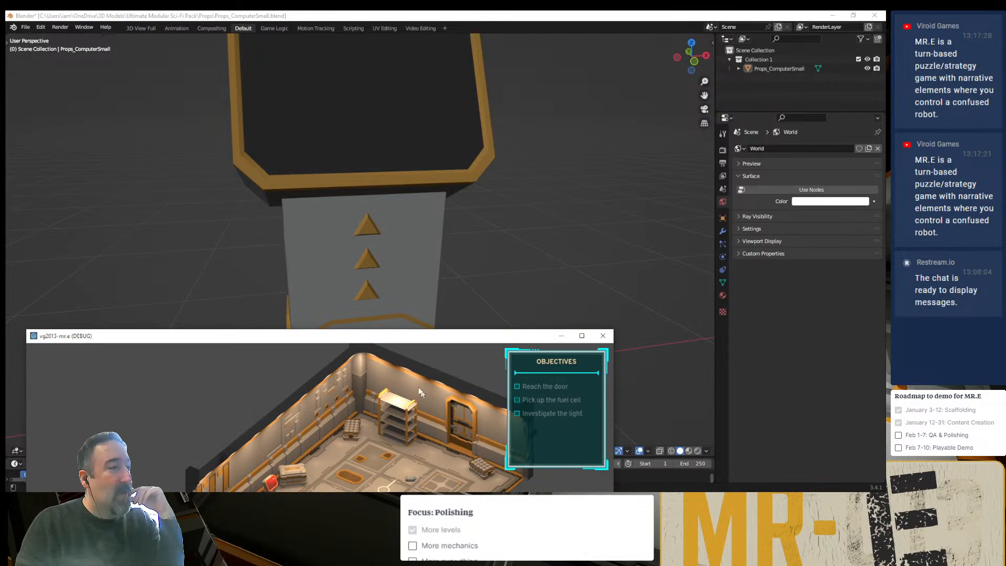
{"action": "left_click_drag", "start_coordinate": [398, 341], "coordinate": [425, 144]}
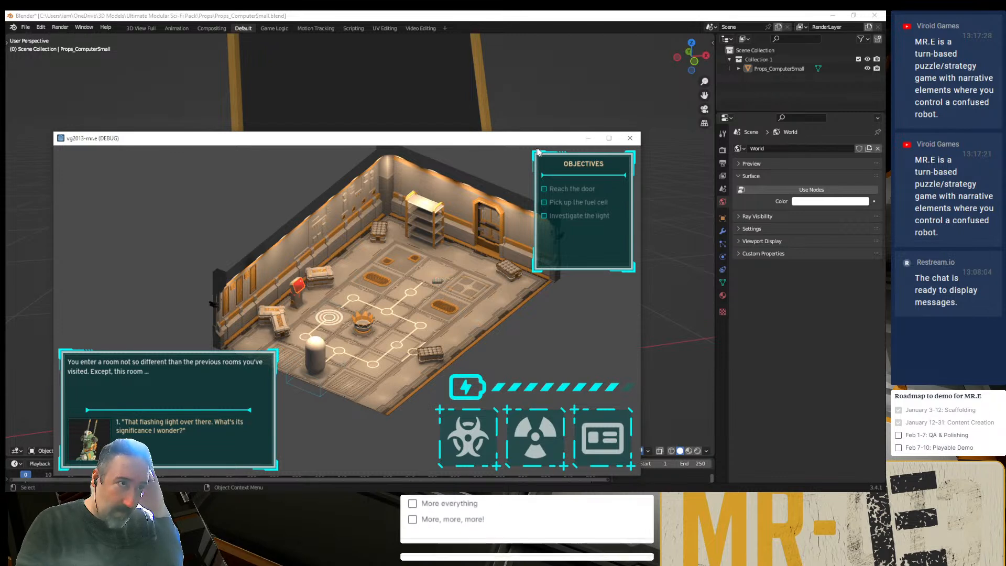
{"action": "left_click", "coordinate": [633, 141]}
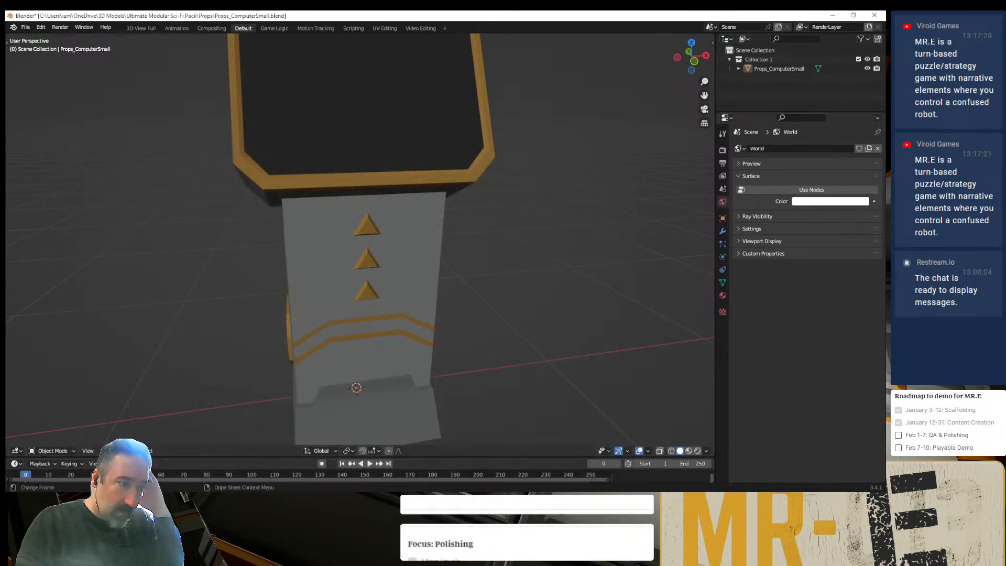
- Back in Godot, collapse Level-003's Floor and other node branches, select the VoxelGI node, and bake its lighting
{"action": "left_click", "coordinate": [576, 499]}
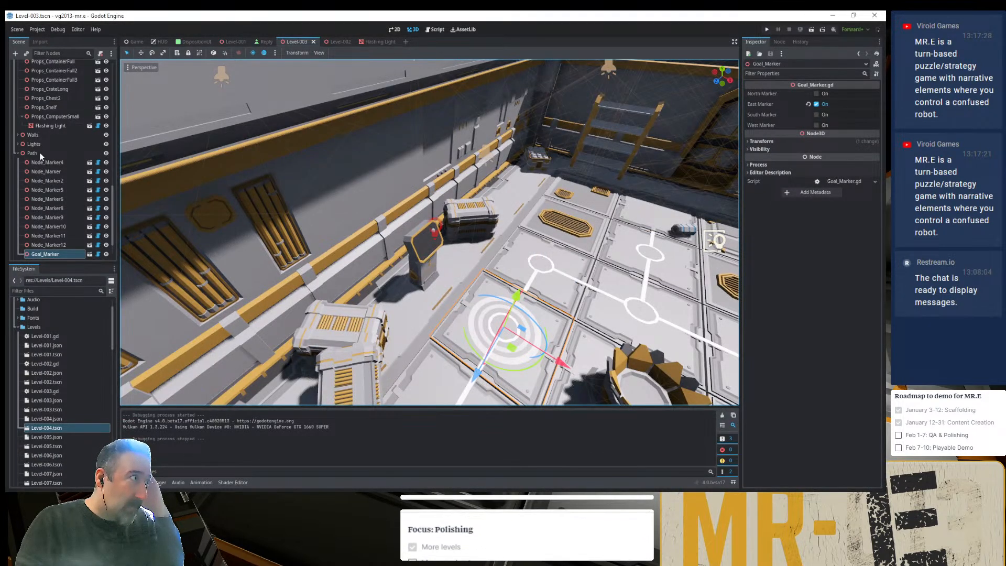
{"action": "scroll", "coordinate": [58, 105], "scroll_direction": "up", "scroll_amount": 5}
{"action": "scroll", "coordinate": [58, 105], "scroll_direction": "up", "scroll_amount": 10}
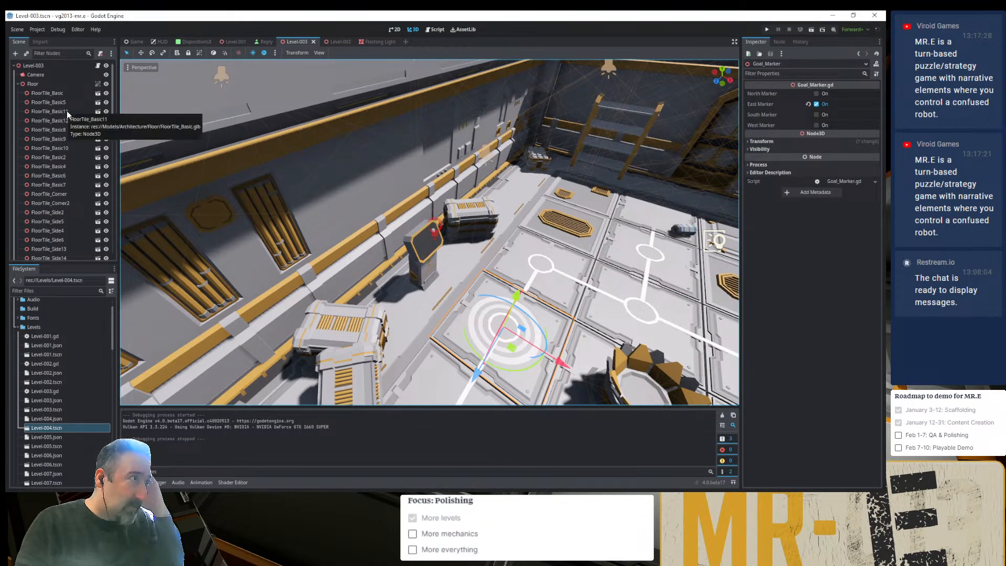
{"action": "left_click", "coordinate": [35, 66]}
{"action": "right_click", "coordinate": [35, 66]}
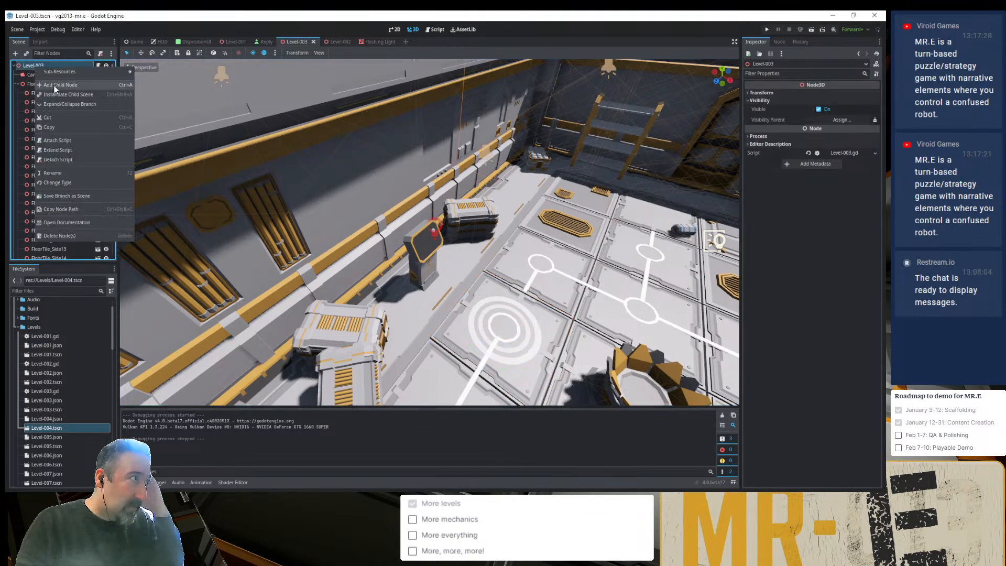
{"action": "left_click", "coordinate": [39, 66]}
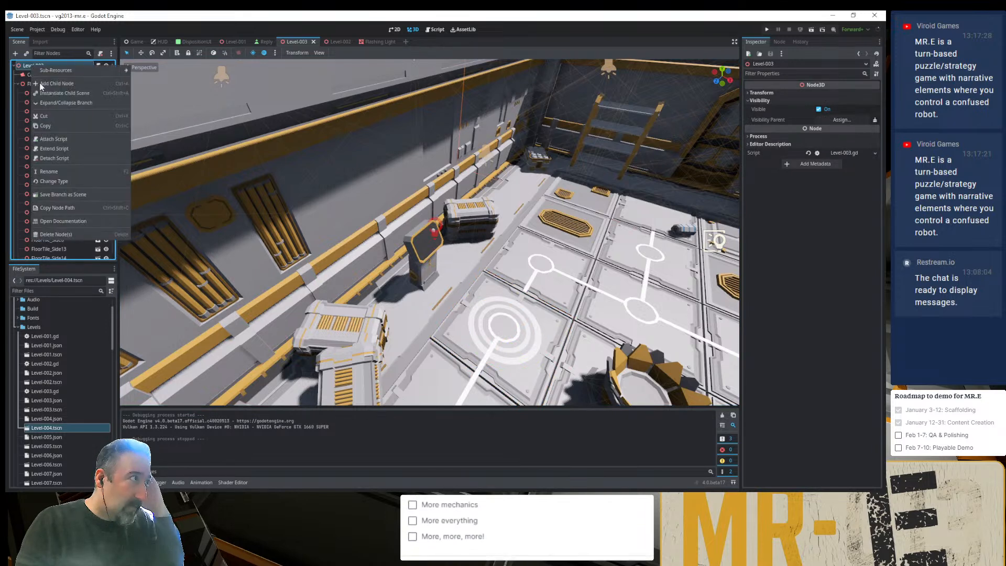
{"action": "left_click", "coordinate": [18, 84]}
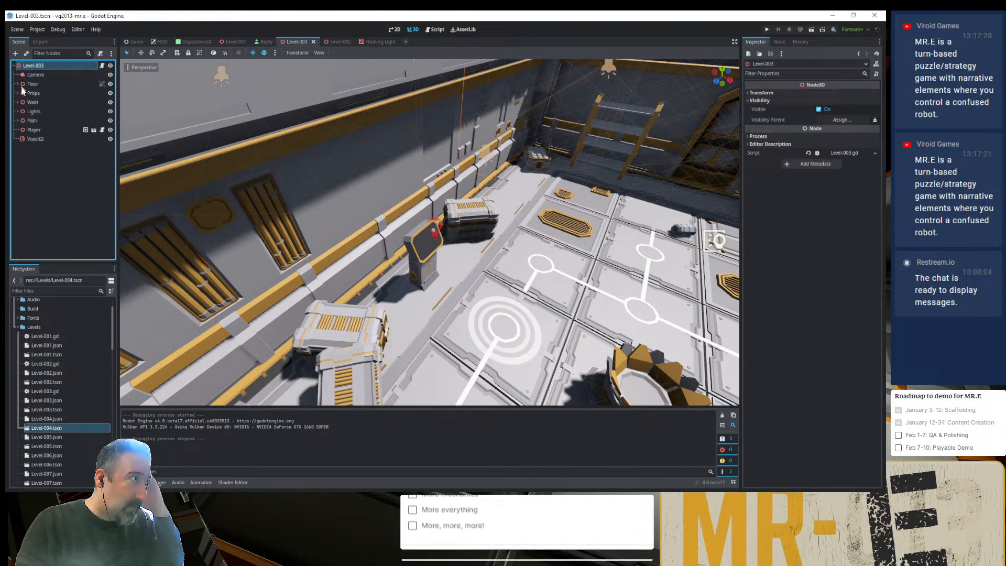
{"action": "left_click", "coordinate": [43, 138]}
{"action": "left_click", "coordinate": [354, 54]}
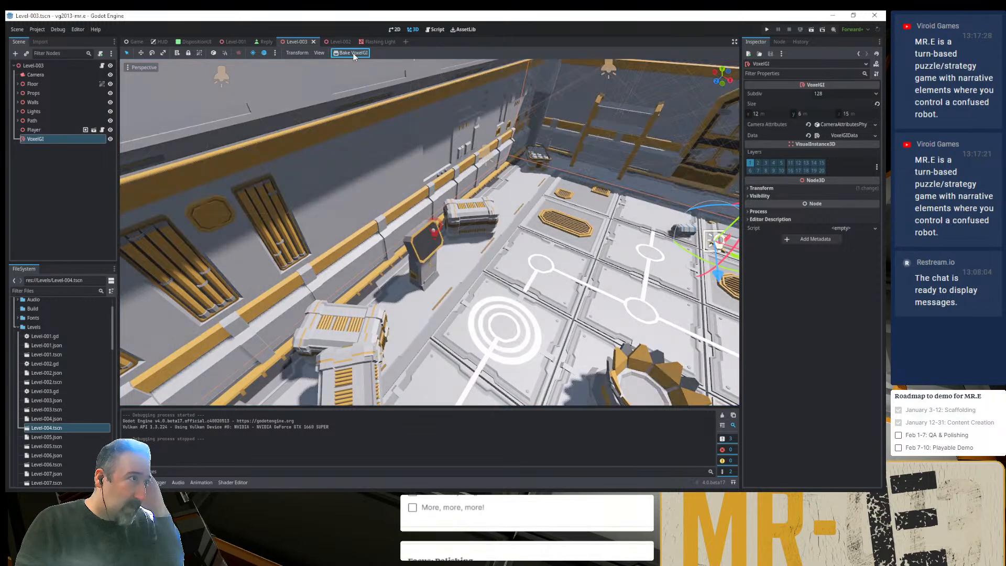
- Run the project and continue the saved game to check the newly baked lighting
{"action": "left_click", "coordinate": [766, 29]}
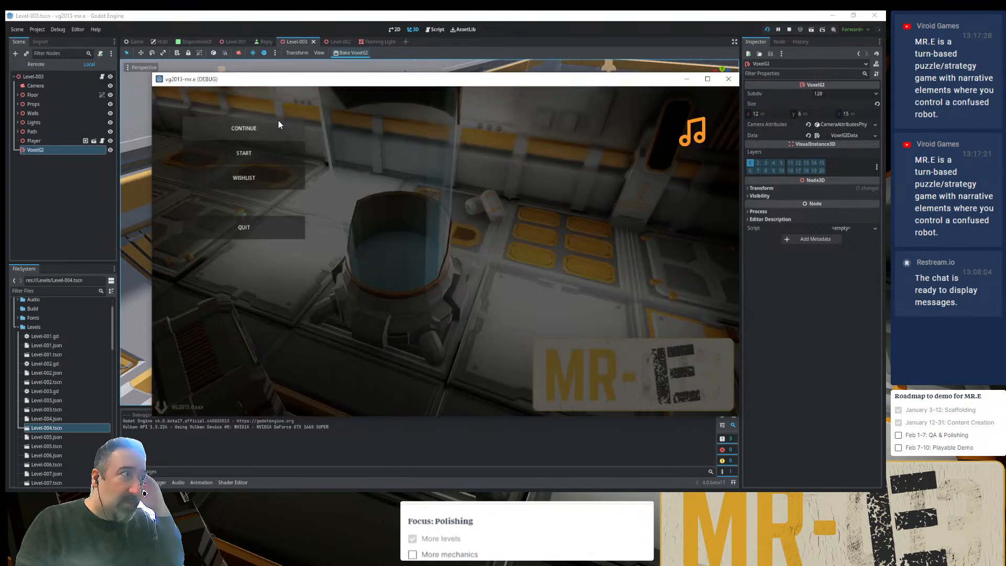
{"action": "left_click", "coordinate": [278, 122]}
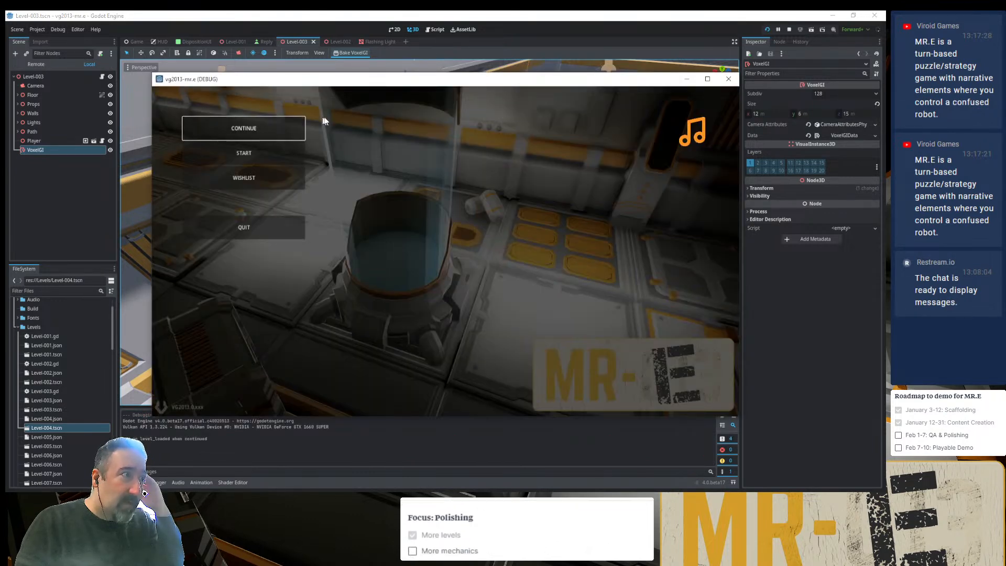
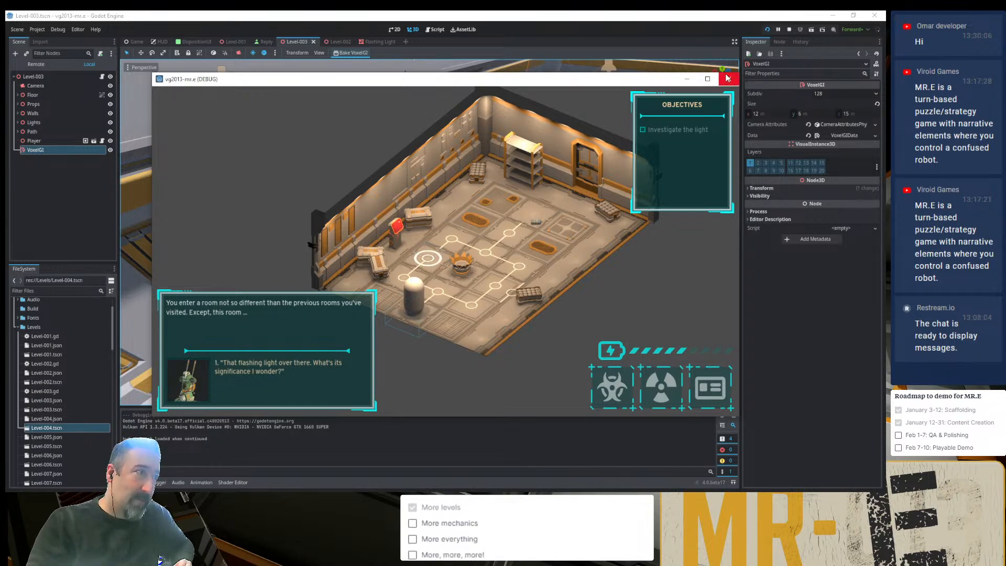
- Close the running game, duplicate the shelf, and place the copy against the computer's wall, turned to face the room
{"action": "left_click", "coordinate": [727, 78]}
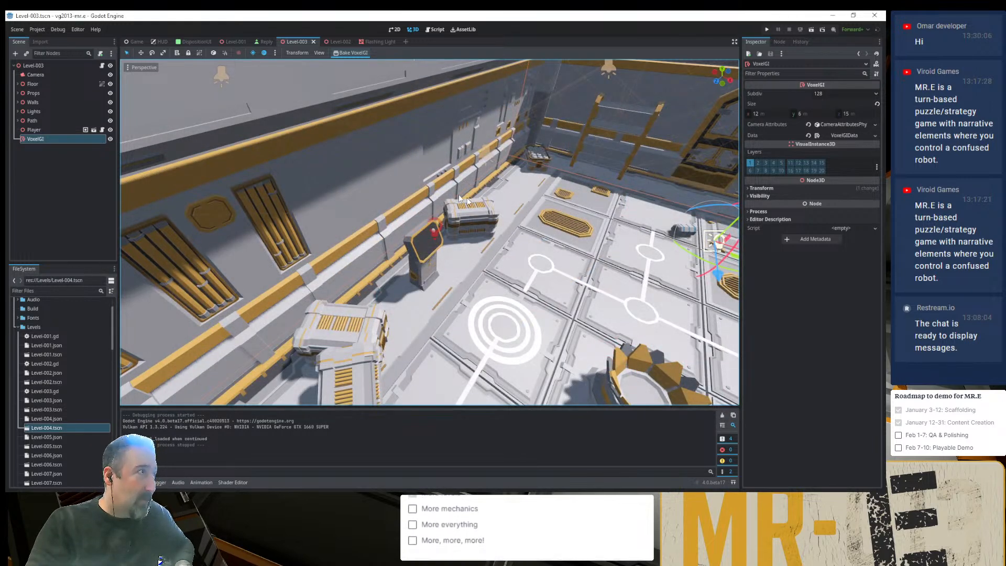
{"action": "scroll", "coordinate": [536, 177], "scroll_direction": "down", "scroll_amount": 5}
{"action": "scroll", "coordinate": [536, 177], "scroll_direction": "up", "scroll_amount": 5}
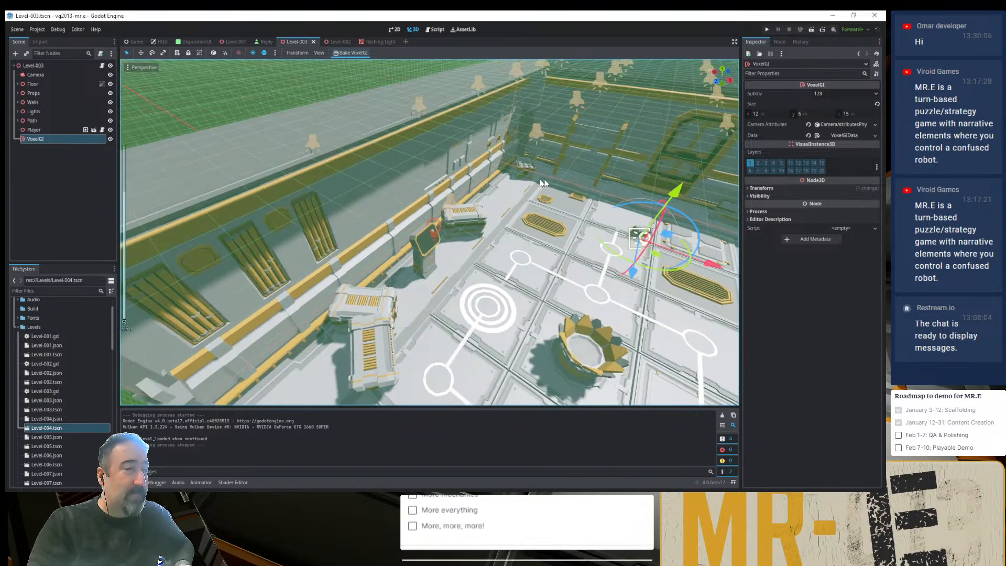
{"action": "left_click", "coordinate": [586, 128]}
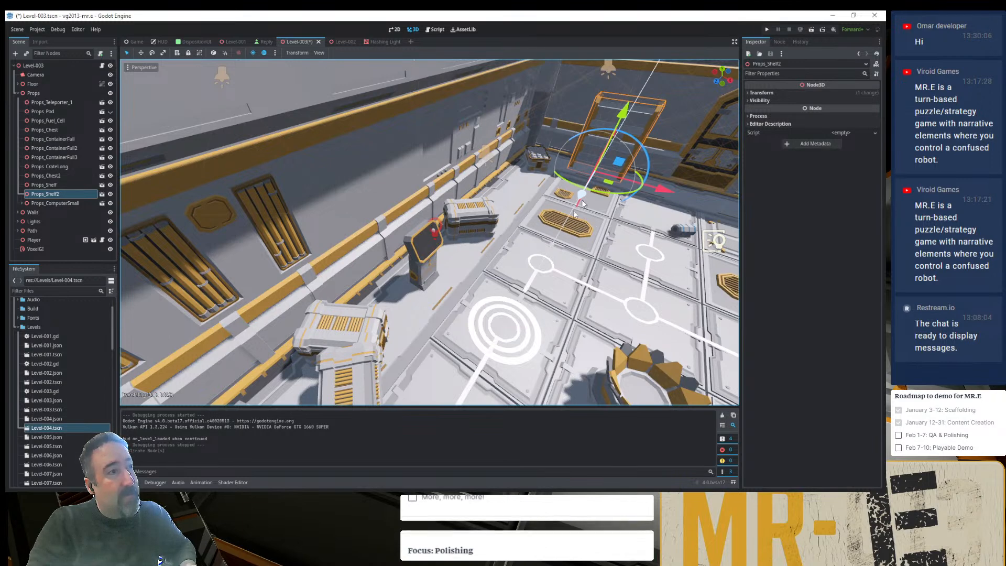
{"action": "left_click_drag", "start_coordinate": [573, 210], "coordinate": [558, 235]}
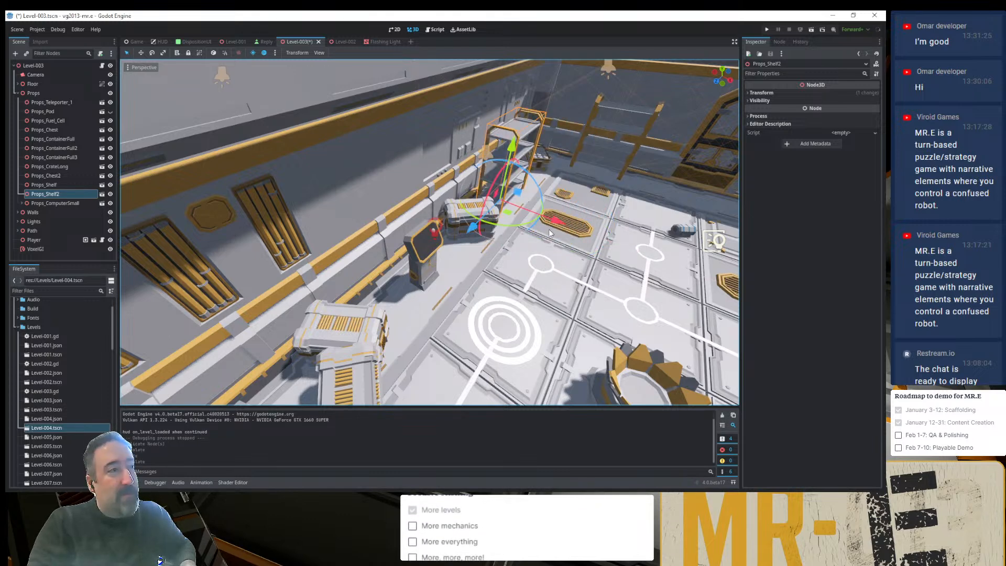
{"action": "middle_click_drag", "start_coordinate": [570, 244], "coordinate": [502, 204]}
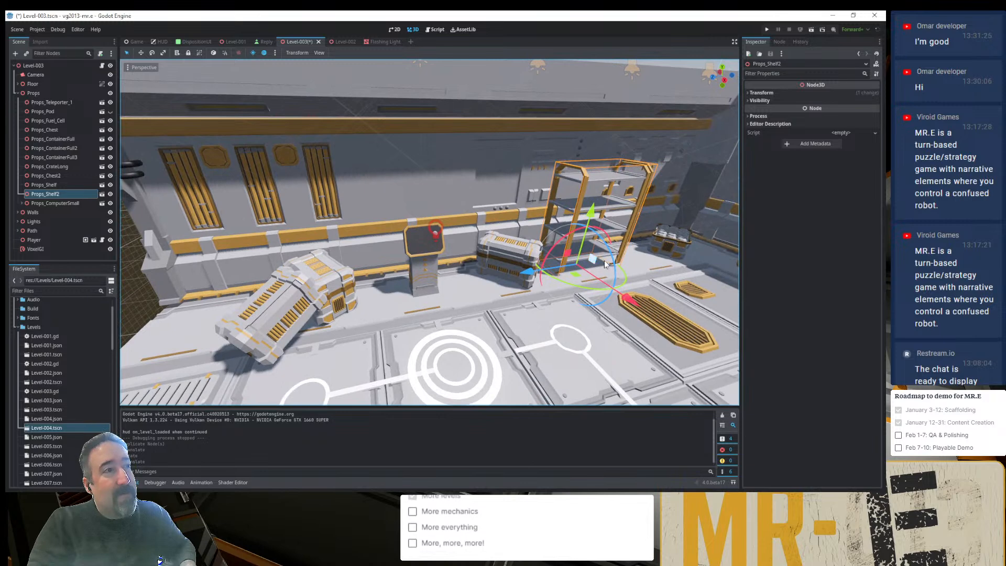
- Duplicate Props_Chest2 from the chest pile and move the copy over to the new shelf, raised off the floor
{"action": "left_click", "coordinate": [329, 275]}
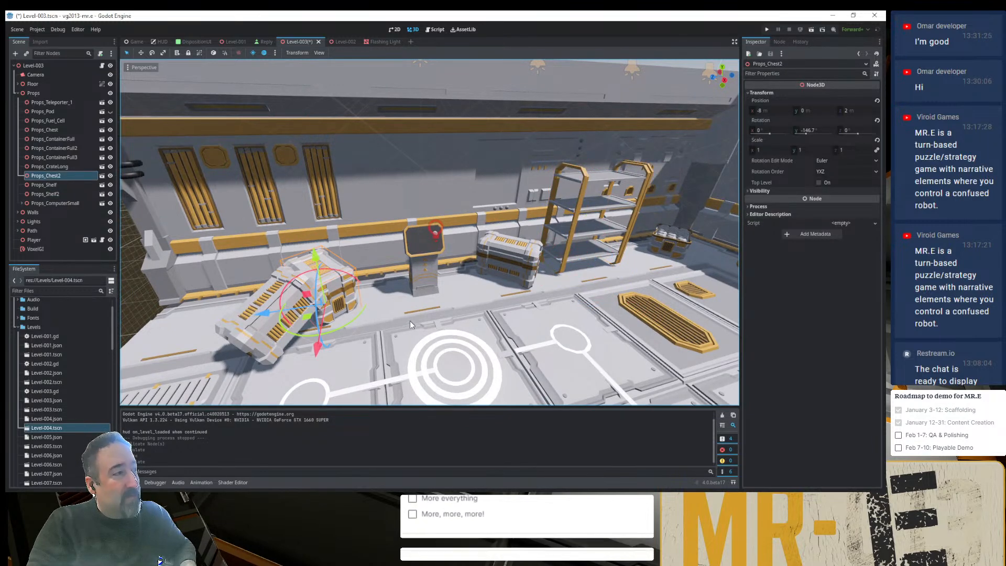
{"action": "key", "text": "ctrl+d"}
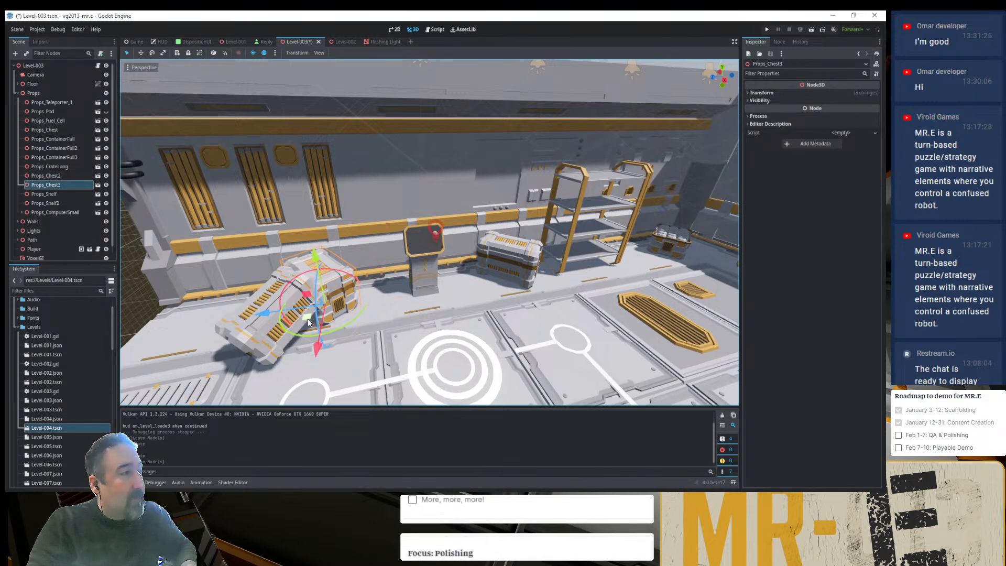
{"action": "left_click_drag", "start_coordinate": [309, 322], "coordinate": [623, 336]}
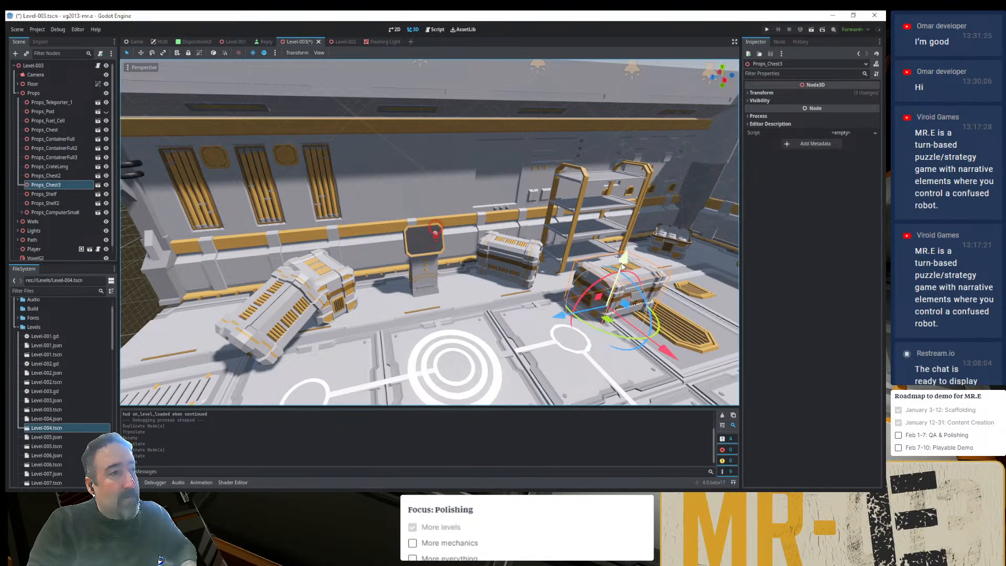
{"action": "left_click_drag", "start_coordinate": [622, 266], "coordinate": [660, 162]}
{"action": "middle_click_drag", "start_coordinate": [636, 197], "coordinate": [598, 211]}
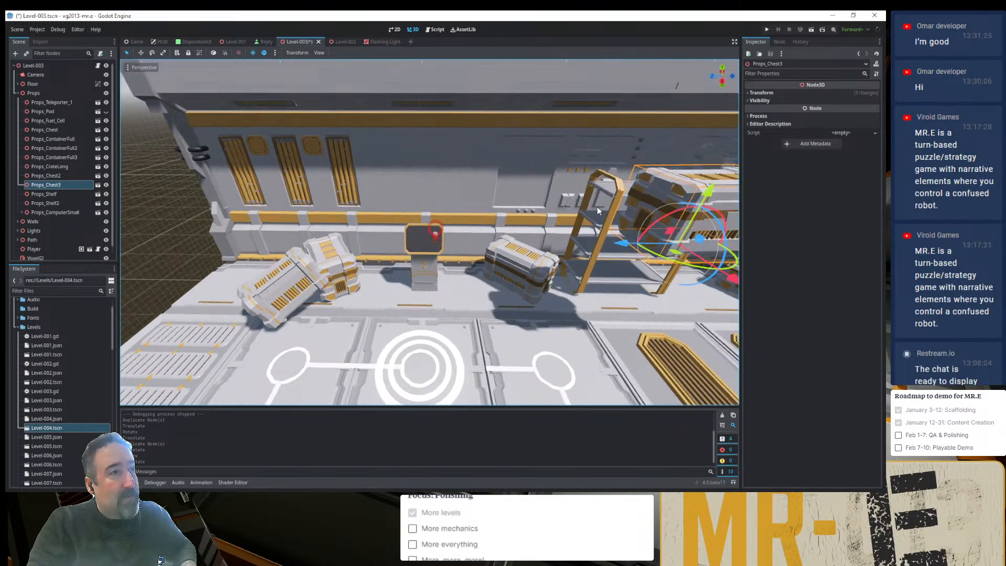
- Using the top view, move the duplicated chest so it sits centred over the new shelf
{"action": "left_click", "coordinate": [722, 69]}
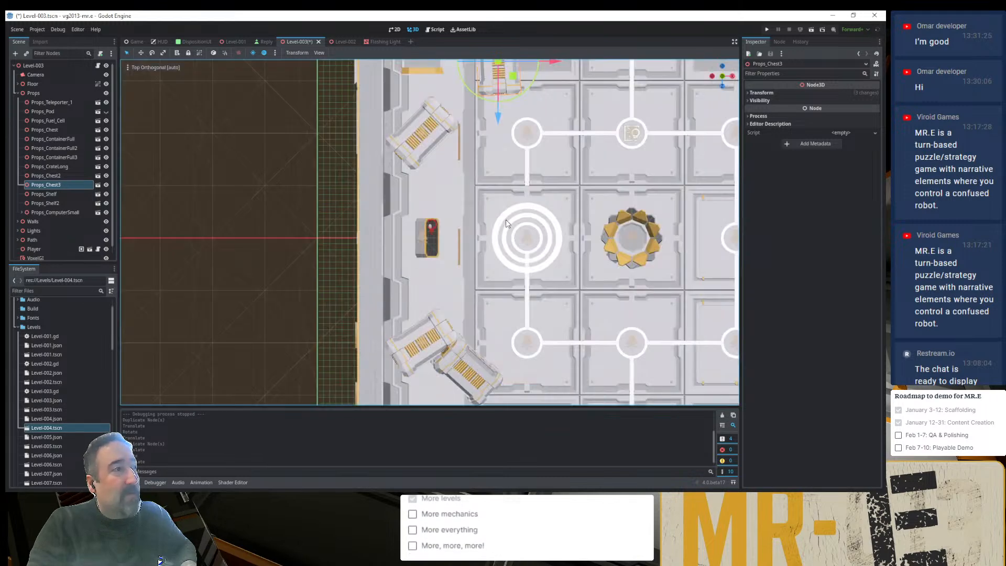
{"action": "middle_click_drag", "start_coordinate": [555, 133], "coordinate": [522, 304], "text": "shift"}
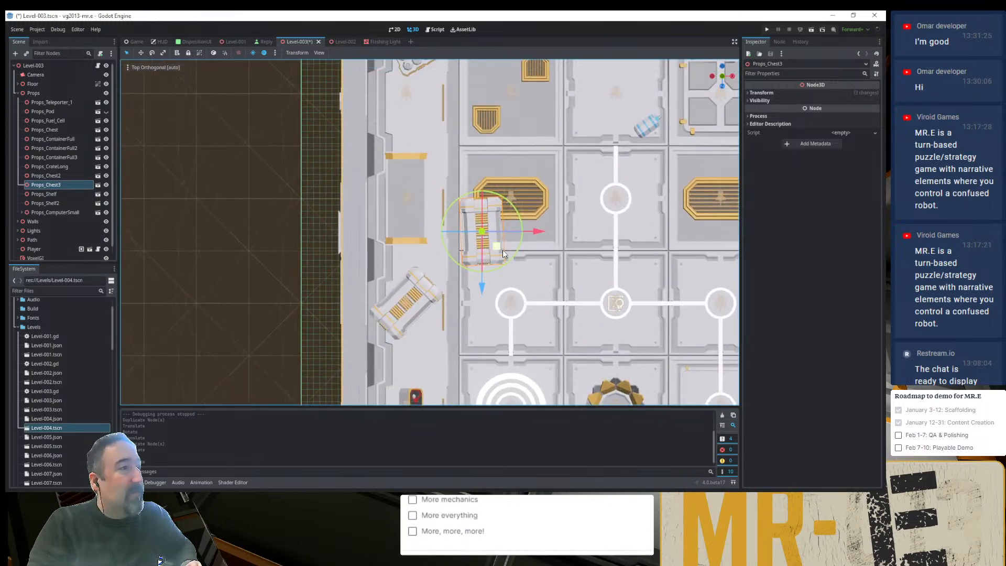
{"action": "left_click_drag", "start_coordinate": [502, 249], "coordinate": [423, 211]}
{"action": "middle_click_drag", "start_coordinate": [473, 258], "coordinate": [382, 161]}
{"action": "middle_click_drag", "start_coordinate": [385, 238], "coordinate": [395, 258]}
{"action": "scroll", "coordinate": [474, 152], "scroll_direction": "up", "scroll_amount": 4}
{"action": "middle_click_drag", "start_coordinate": [475, 153], "coordinate": [469, 217], "text": "shift"}
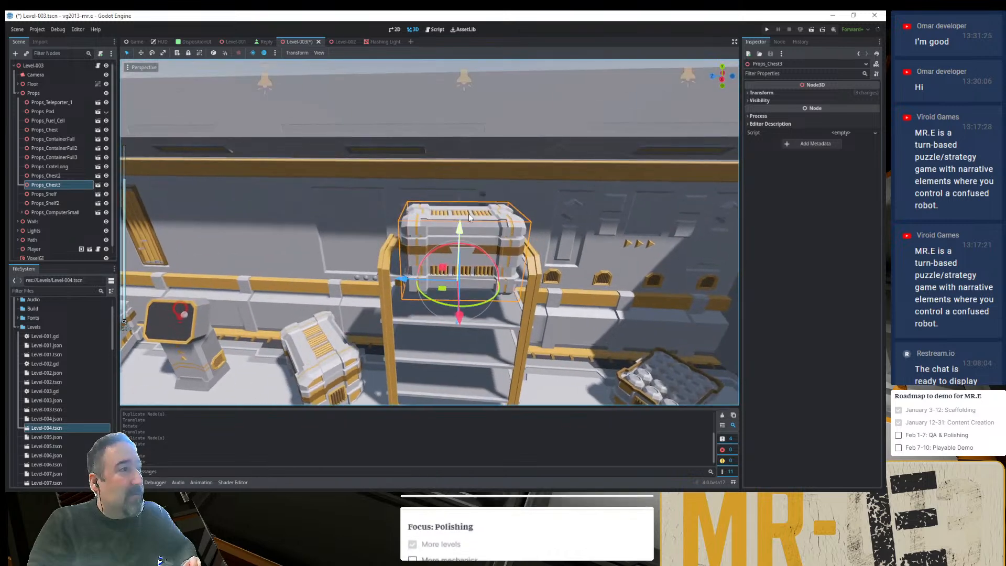
- Adjust the duplicated chest's height and depth so it rests on the shelf's top board, and deselect it
{"action": "left_click_drag", "start_coordinate": [459, 229], "coordinate": [459, 203]}
{"action": "middle_click_drag", "start_coordinate": [463, 257], "coordinate": [466, 228]}
{"action": "scroll", "coordinate": [448, 204], "scroll_direction": "up", "scroll_amount": 5}
{"action": "scroll", "coordinate": [447, 204], "scroll_direction": "up", "scroll_amount": 4}
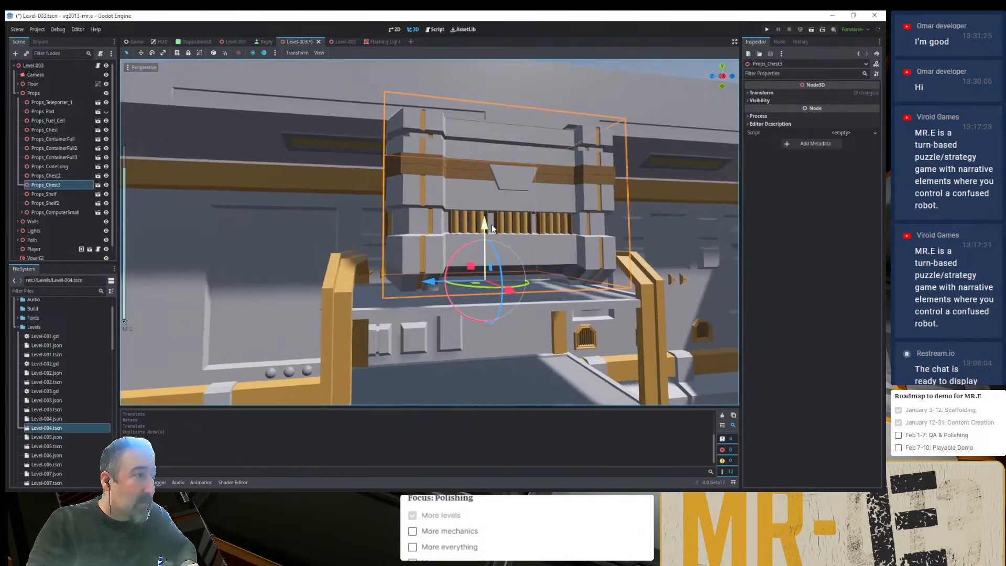
{"action": "left_click_drag", "start_coordinate": [485, 225], "coordinate": [469, 246]}
{"action": "middle_click_drag", "start_coordinate": [469, 247], "coordinate": [514, 299]}
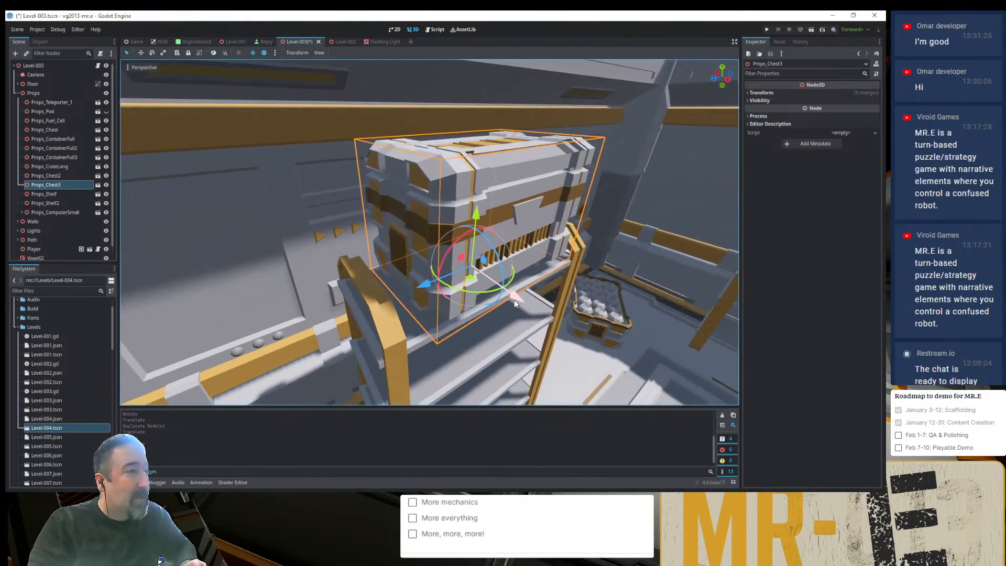
{"action": "scroll", "coordinate": [511, 302], "scroll_direction": "down", "scroll_amount": 8}
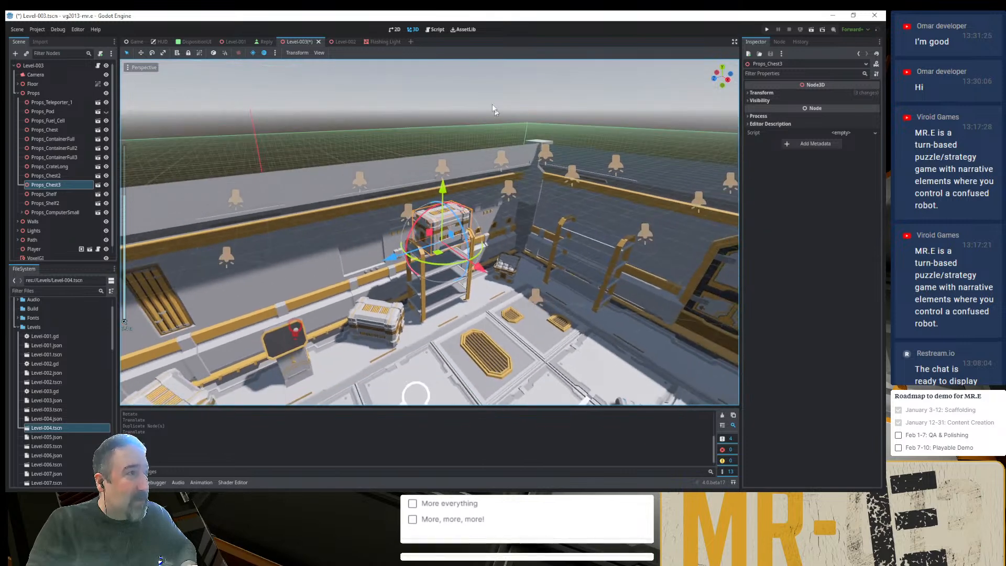
{"action": "left_click", "coordinate": [491, 104]}
{"action": "middle_click_drag", "start_coordinate": [483, 174], "coordinate": [504, 263]}
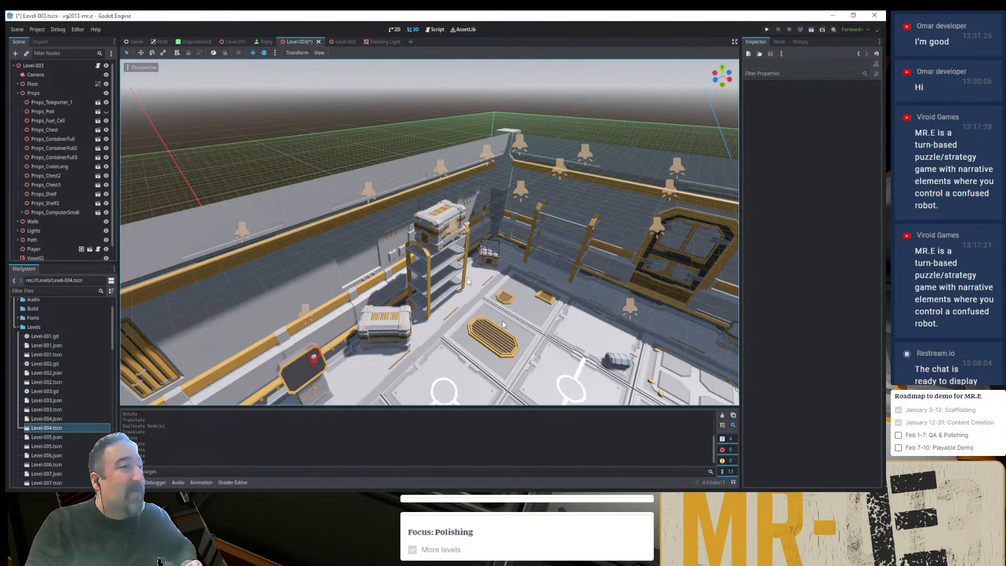
{"action": "middle_click_drag", "start_coordinate": [502, 319], "coordinate": [460, 259], "text": "shift"}
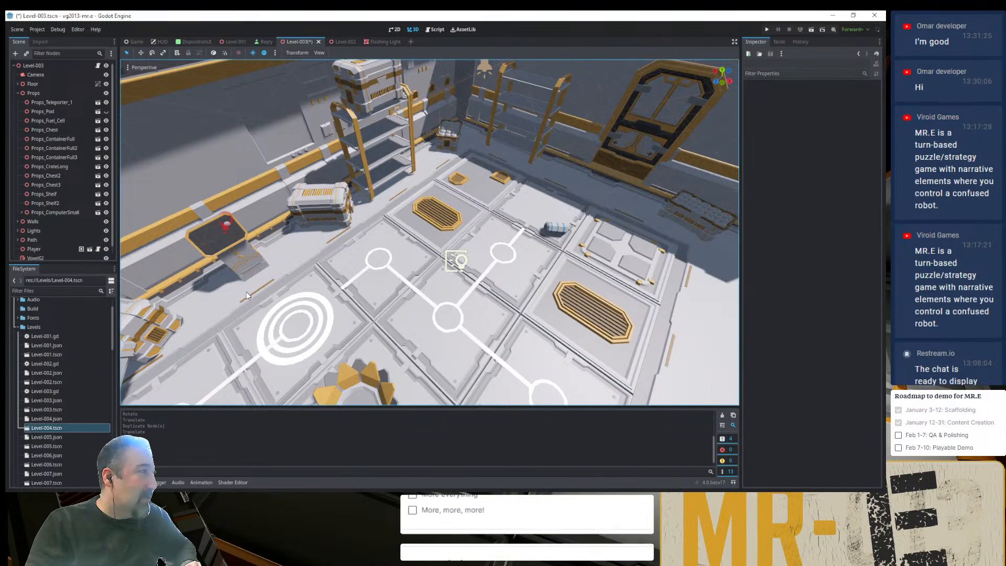
- Collapse the Levels and Misc folders and add Props_Vessel.glb, Props_Vessel_Short.glb and Props_Vessel_Tall.glb under the Props node
{"action": "left_click_drag", "start_coordinate": [18, 331], "coordinate": [23, 365]}
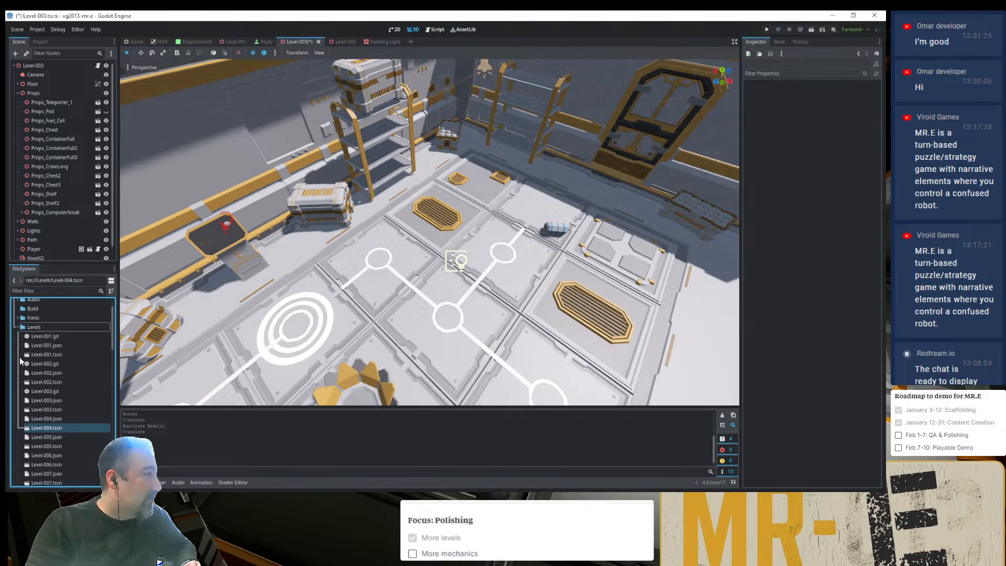
{"action": "left_click", "coordinate": [23, 331]}
{"action": "double_click", "coordinate": [22, 331]}
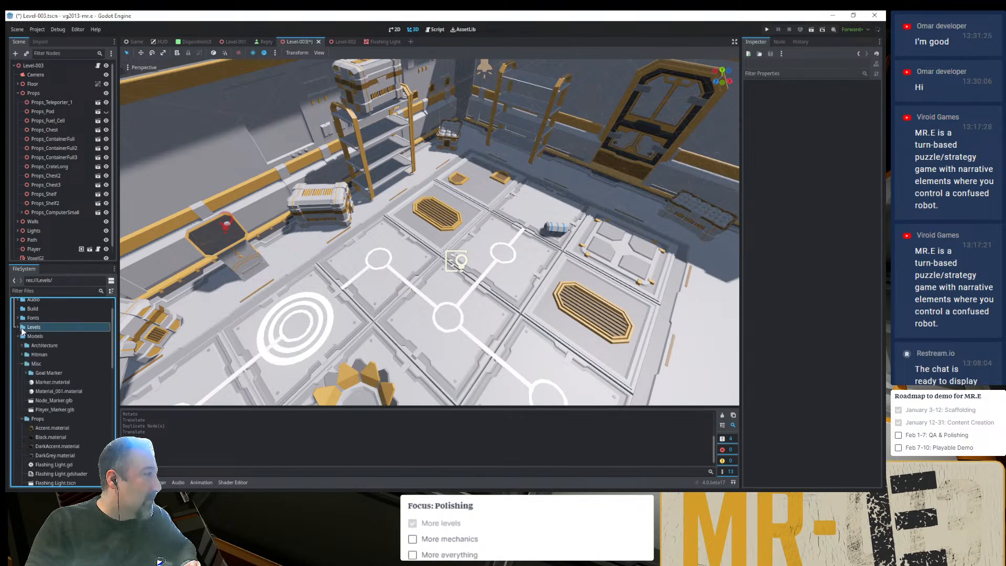
{"action": "double_click", "coordinate": [29, 365]}
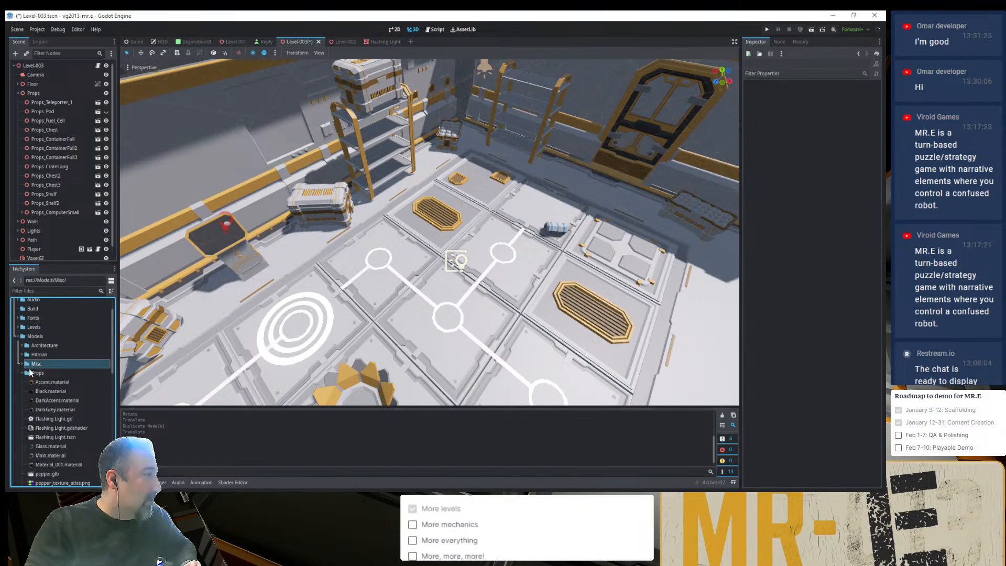
{"action": "scroll", "coordinate": [52, 387], "scroll_direction": "down", "scroll_amount": 10}
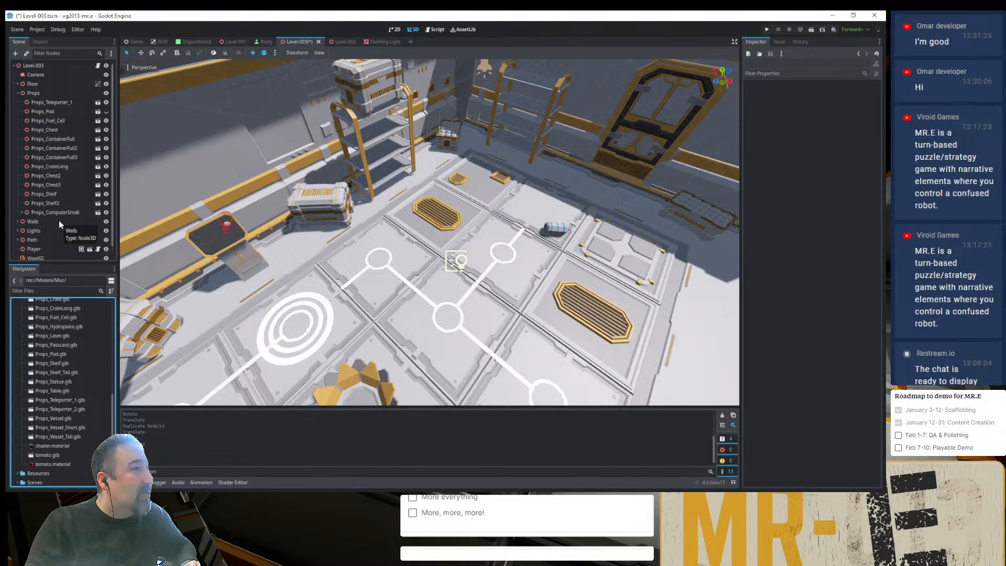
{"action": "left_click", "coordinate": [61, 420]}
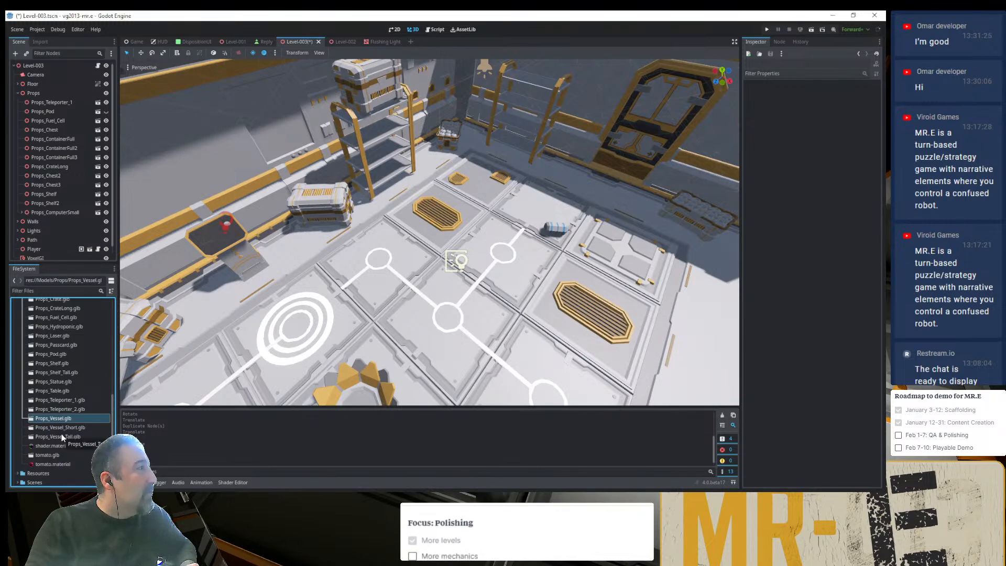
{"action": "left_click", "coordinate": [61, 437], "text": "shift"}
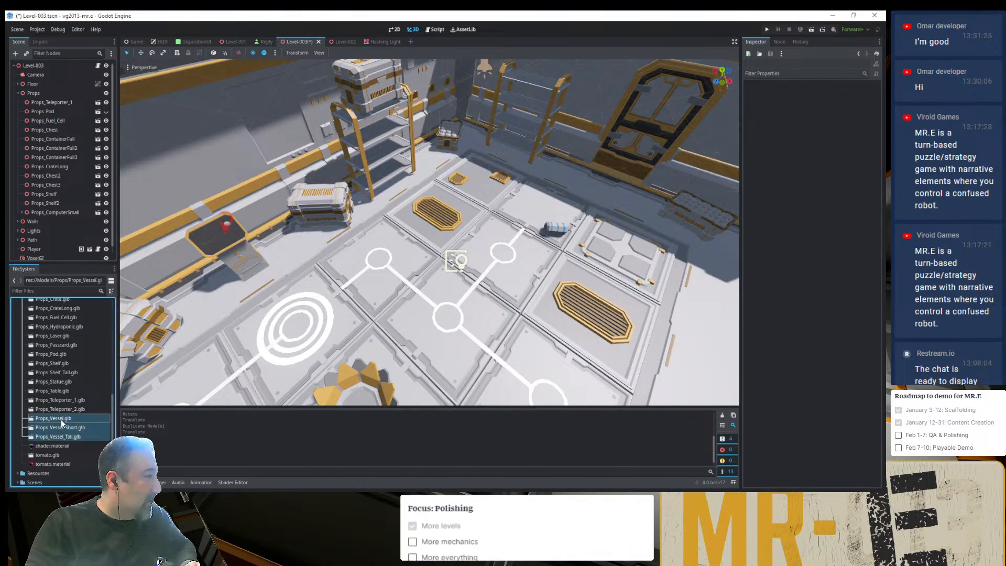
{"action": "left_click_drag", "start_coordinate": [60, 419], "coordinate": [77, 219]}
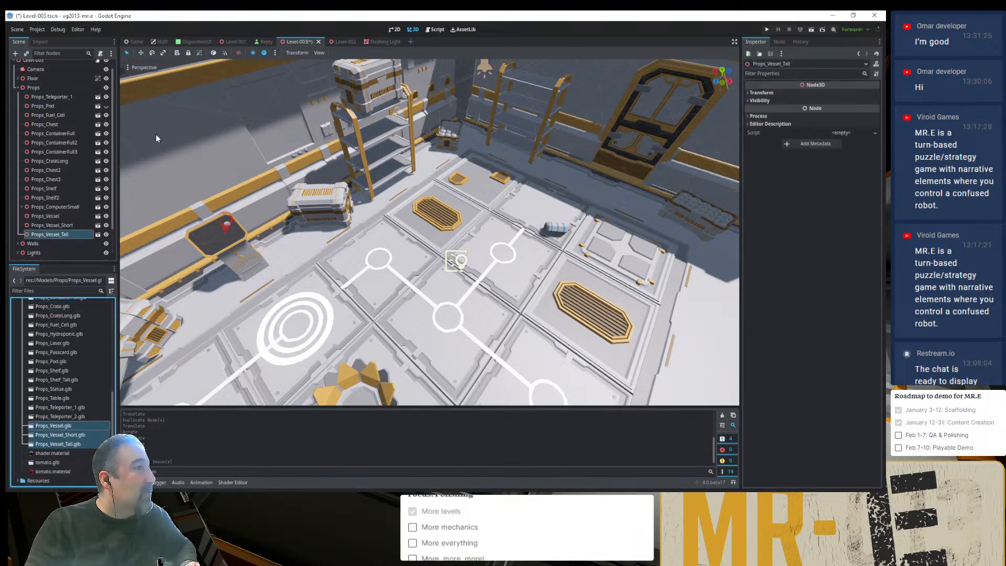
- Move the tall vessel out of the container crate, lay it on the floor nearby, and adjust its rotation
{"action": "double_click", "coordinate": [27, 233]}
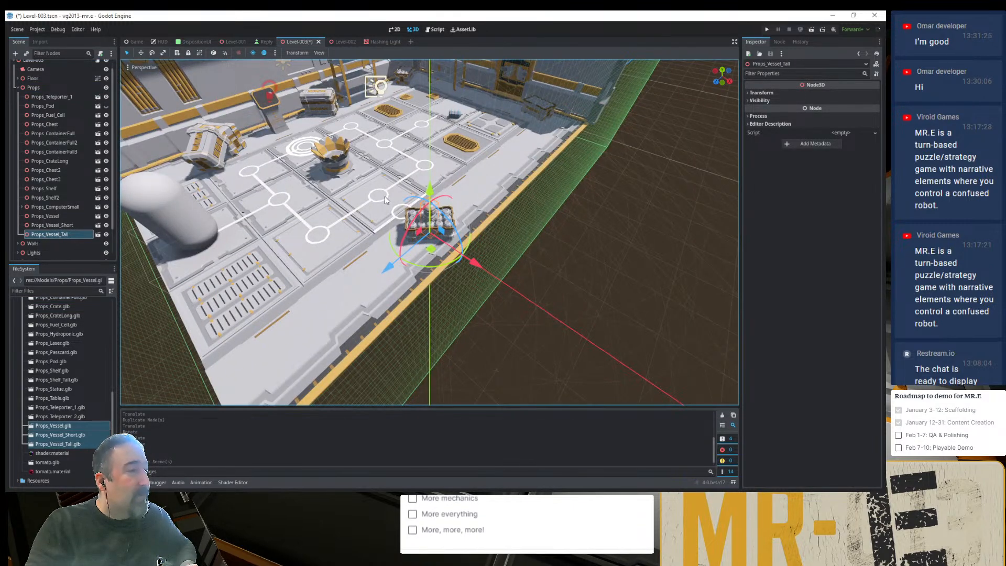
{"action": "middle_click_drag", "start_coordinate": [448, 234], "coordinate": [451, 294], "text": "shift"}
{"action": "scroll", "coordinate": [452, 297], "scroll_direction": "up", "scroll_amount": 7}
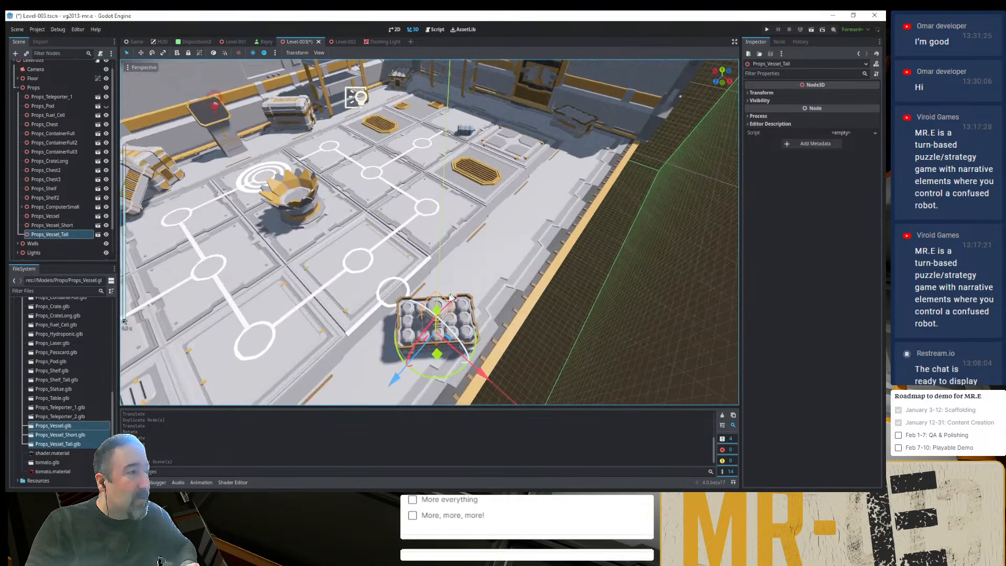
{"action": "left_click_drag", "start_coordinate": [453, 345], "coordinate": [418, 336]}
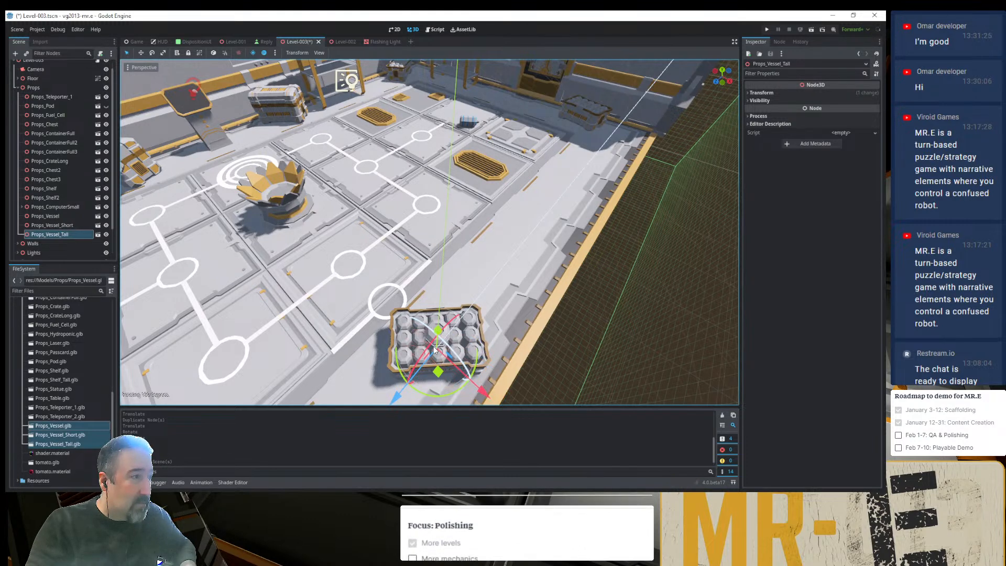
{"action": "left_click_drag", "start_coordinate": [434, 349], "coordinate": [510, 194]}
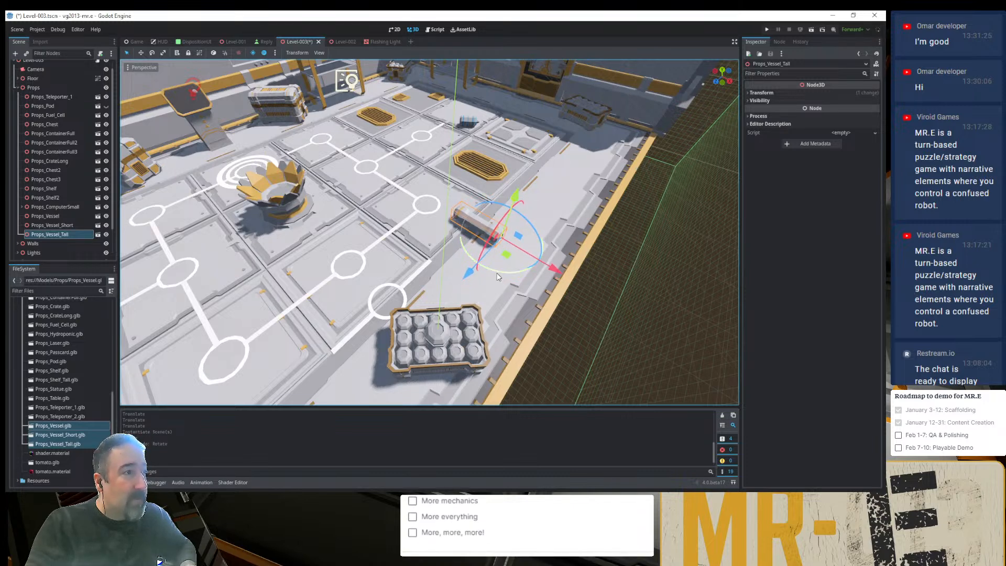
{"action": "key", "text": "ctrl+z"}
{"action": "left_click_drag", "start_coordinate": [501, 269], "coordinate": [510, 274]}
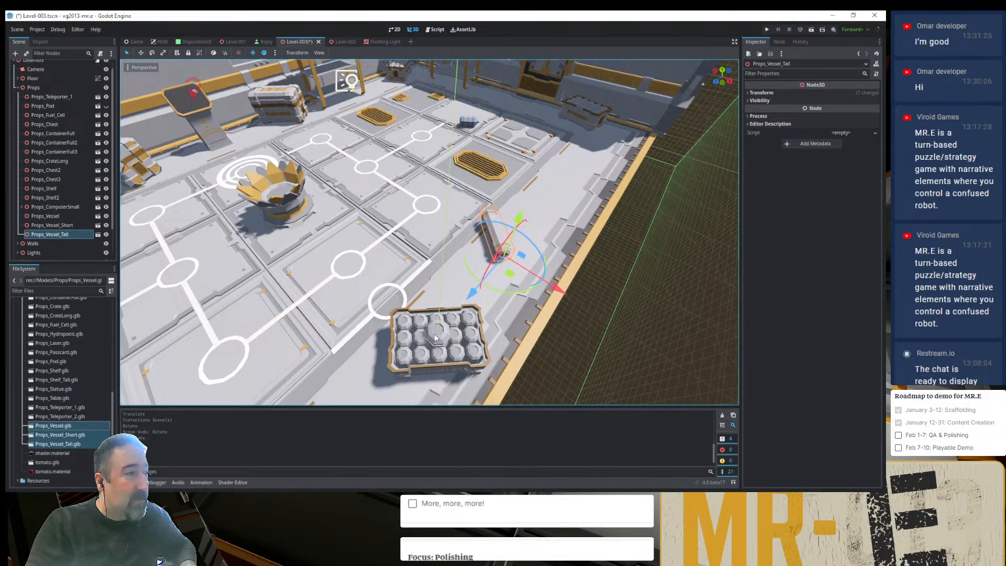
- Duplicate the tall vessel and rotate, move and lower the copy so it leans across the original
{"action": "key", "text": "ctrl+d"}
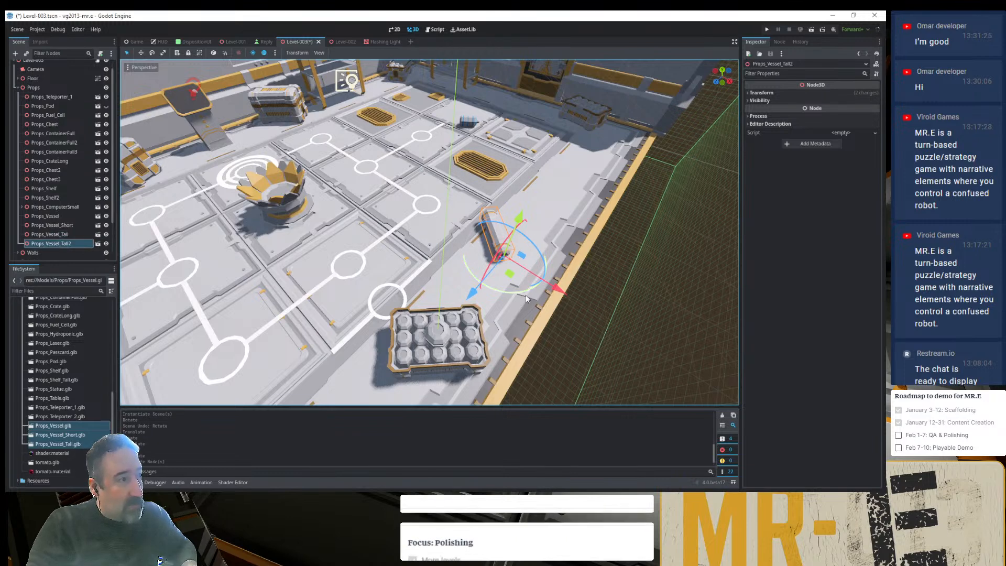
{"action": "left_click_drag", "start_coordinate": [517, 295], "coordinate": [493, 257]}
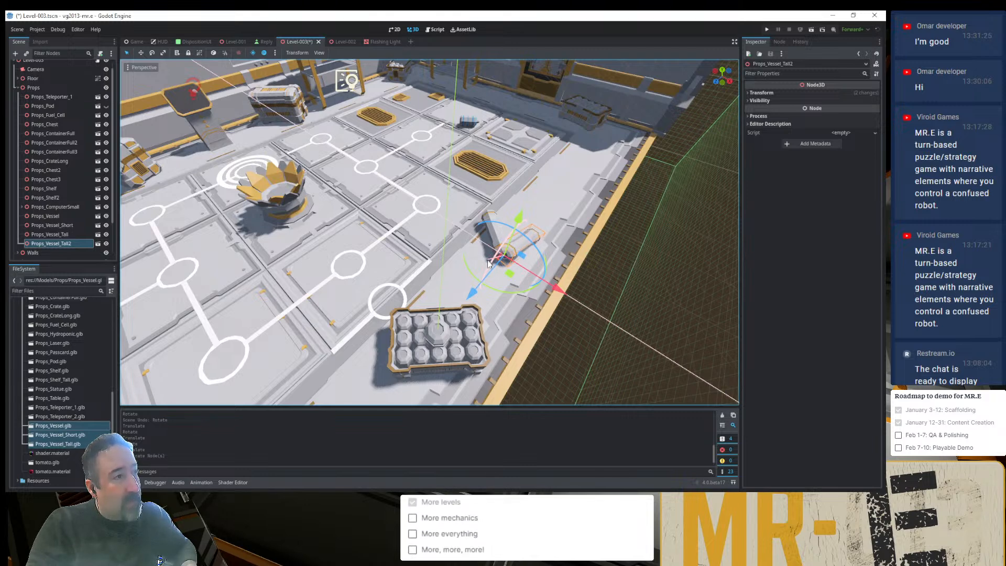
{"action": "left_click_drag", "start_coordinate": [487, 263], "coordinate": [538, 241]}
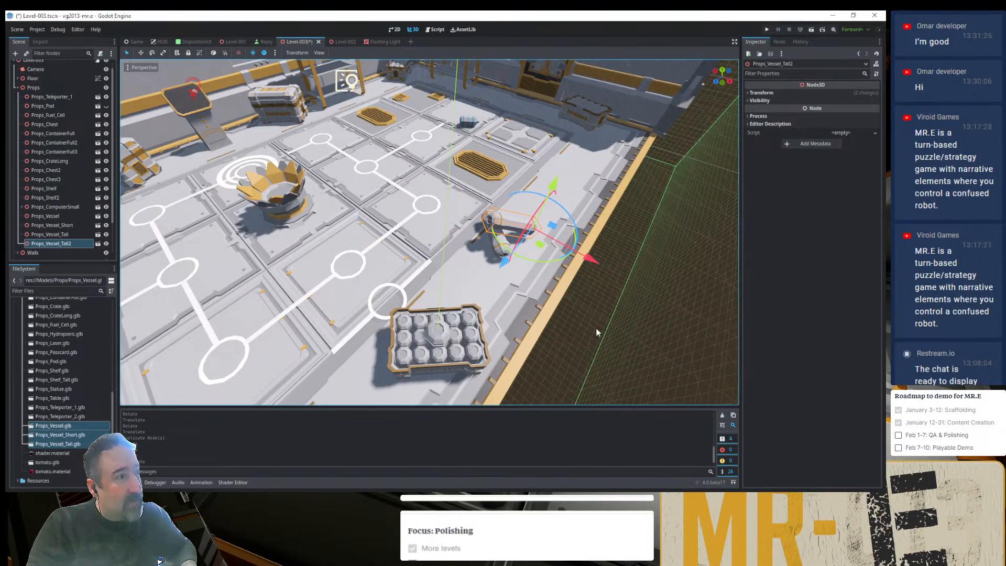
{"action": "middle_click_drag", "start_coordinate": [595, 328], "coordinate": [583, 228]}
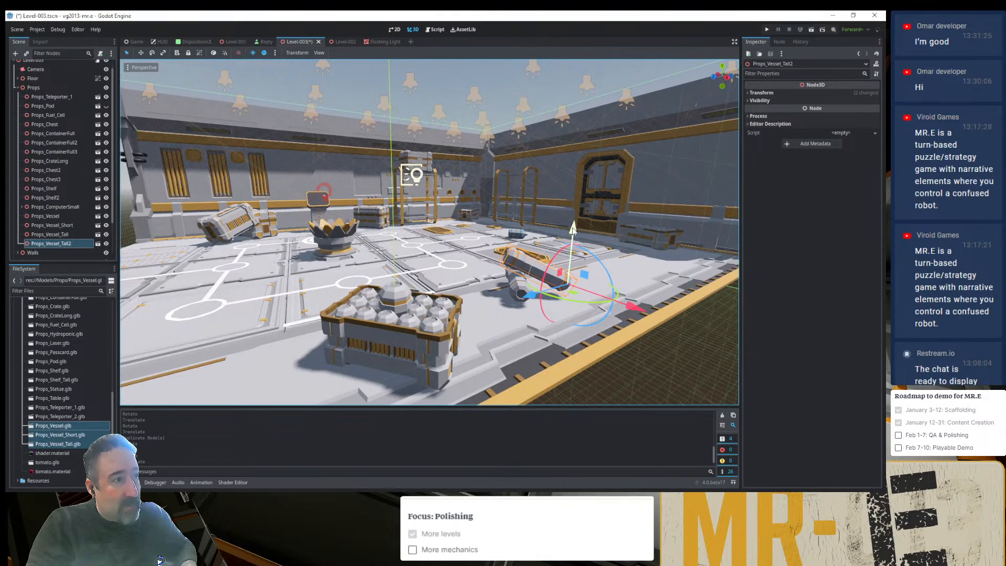
{"action": "left_click_drag", "start_coordinate": [572, 231], "coordinate": [573, 235]}
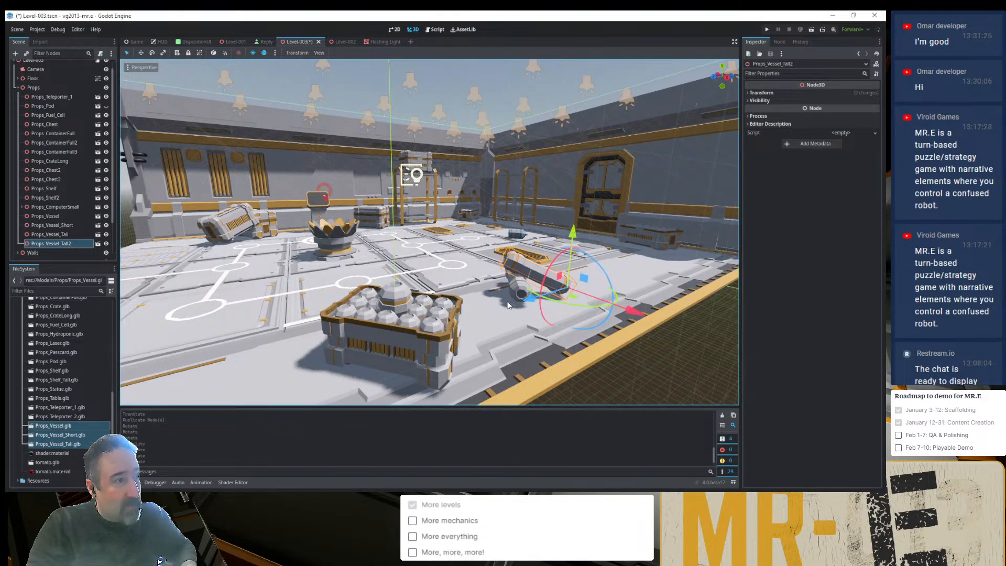
- Fine-tune the placement of the two overlapping tall vessels so they rest on the floor beside the container crate
{"action": "left_click", "coordinate": [531, 321]}
{"action": "left_click", "coordinate": [515, 299]}
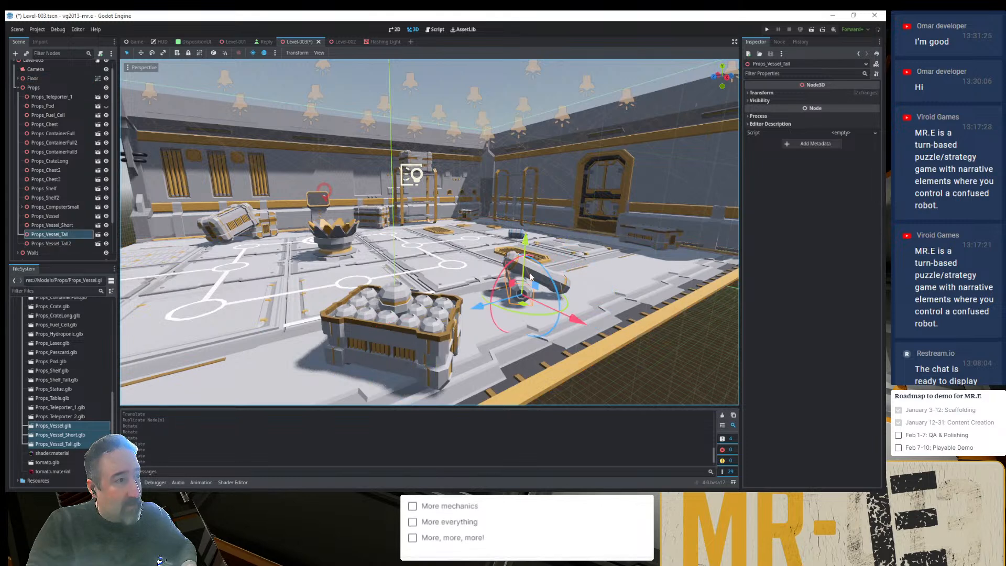
{"action": "scroll", "coordinate": [530, 276], "scroll_direction": "up", "scroll_amount": 10}
{"action": "middle_click_drag", "start_coordinate": [531, 279], "coordinate": [644, 277]}
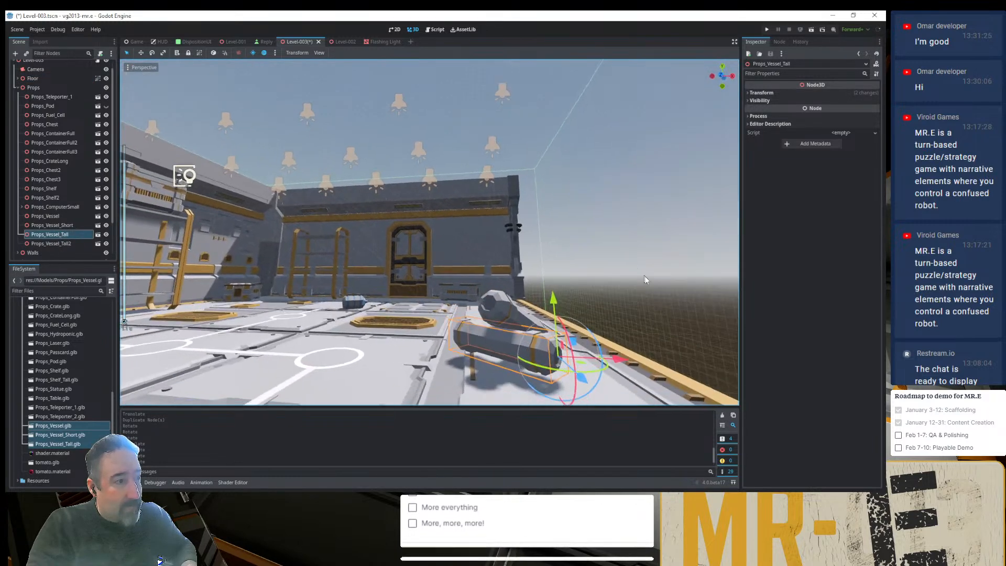
{"action": "left_click_drag", "start_coordinate": [546, 293], "coordinate": [546, 296]}
{"action": "left_click", "coordinate": [613, 273]}
{"action": "middle_click_drag", "start_coordinate": [613, 273], "coordinate": [565, 296]}
{"action": "left_click", "coordinate": [587, 308]}
{"action": "left_click_drag", "start_coordinate": [676, 313], "coordinate": [676, 291]}
{"action": "middle_click_drag", "start_coordinate": [676, 292], "coordinate": [510, 336]}
- Move Props_Vessel out of the container crate, stand it on the floor beside the fallen tall vessels, and save the scene
{"action": "scroll", "coordinate": [586, 309], "scroll_direction": "down", "scroll_amount": 3}
{"action": "left_click", "coordinate": [457, 291]}
{"action": "left_click_drag", "start_coordinate": [438, 341], "coordinate": [459, 242]}
{"action": "scroll", "coordinate": [527, 239], "scroll_direction": "up", "scroll_amount": 7}
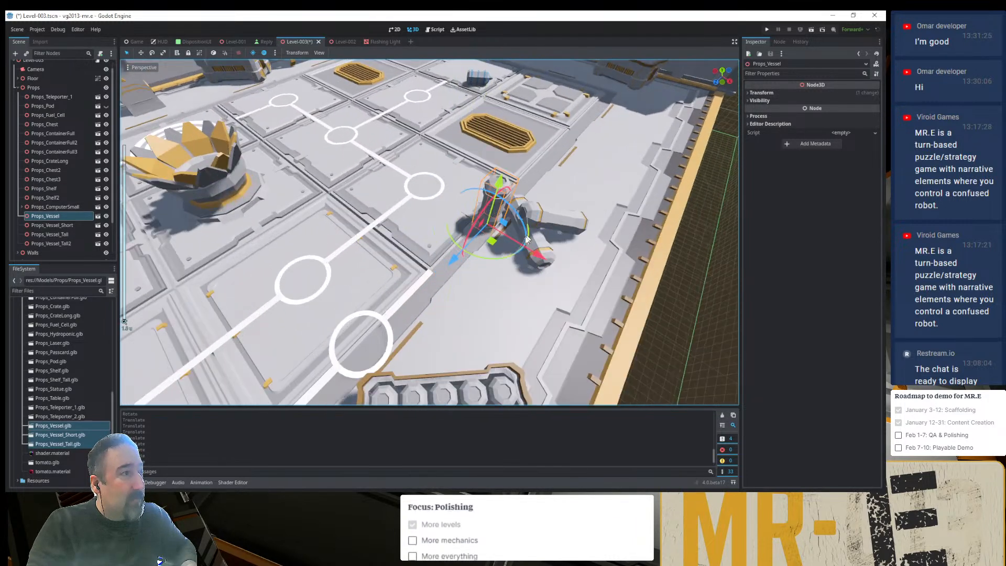
{"action": "scroll", "coordinate": [527, 239], "scroll_direction": "up", "scroll_amount": 3}
{"action": "middle_click_drag", "start_coordinate": [563, 341], "coordinate": [276, 106]}
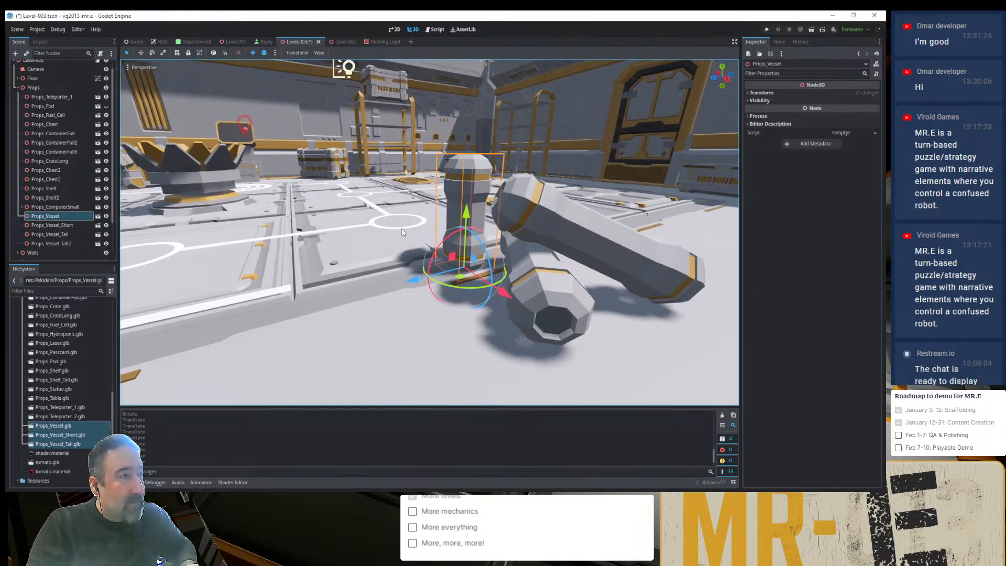
{"action": "scroll", "coordinate": [401, 228], "scroll_direction": "down", "scroll_amount": 7}
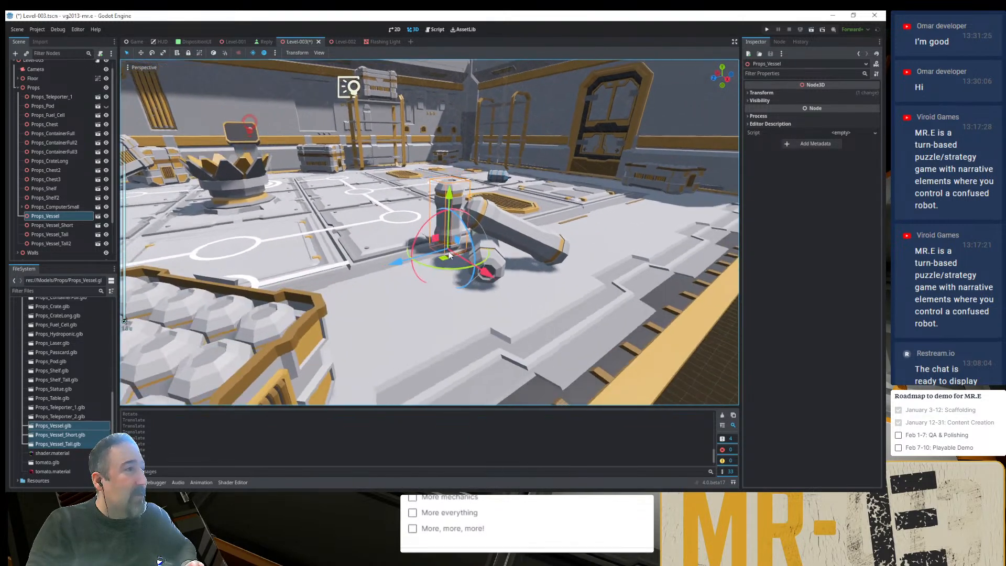
{"action": "middle_click_drag", "start_coordinate": [449, 251], "coordinate": [425, 209]}
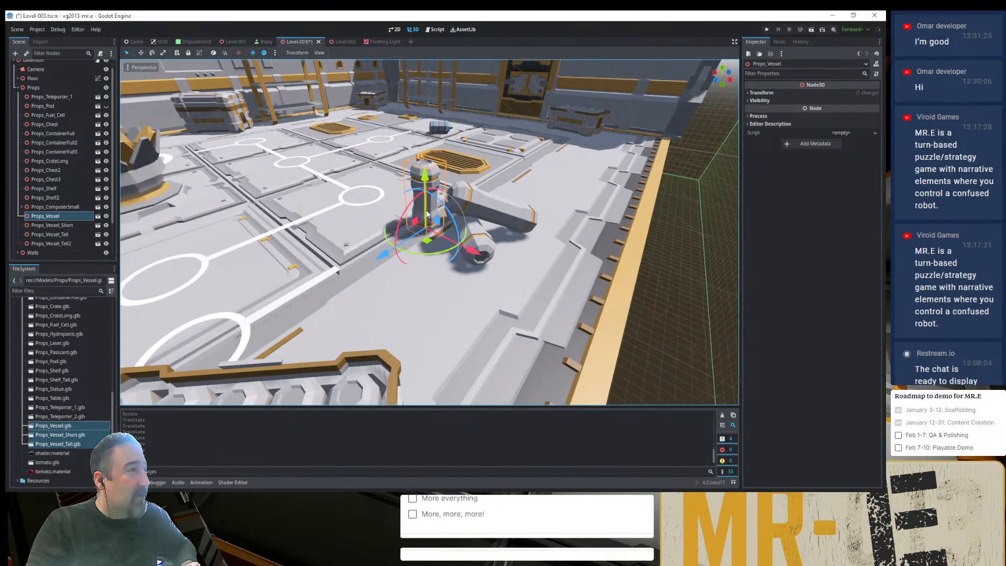
{"action": "middle_click_drag", "start_coordinate": [398, 154], "coordinate": [442, 258]}
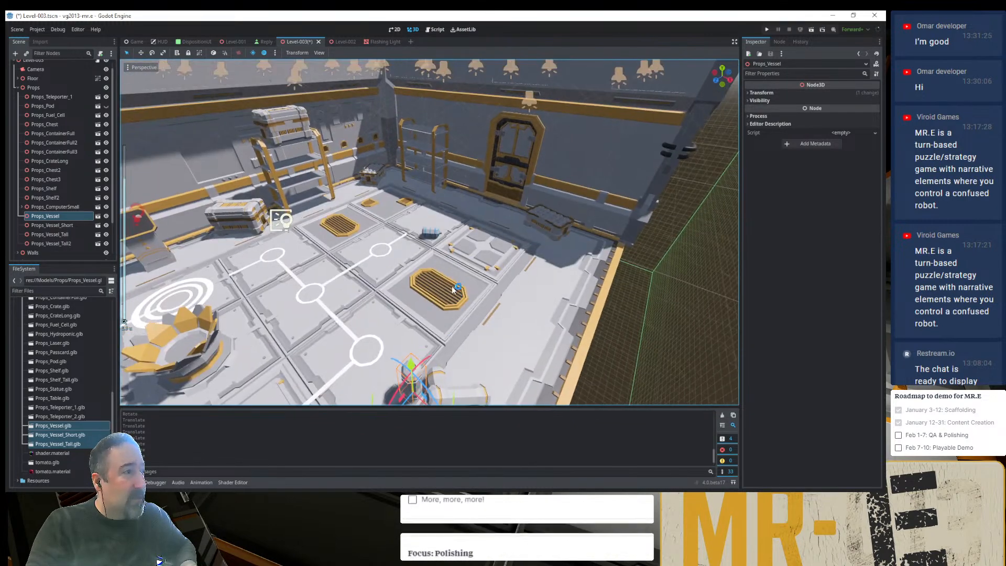
{"action": "key", "text": "ctrl+s"}
- Rotate Props_Fuel_Cell about its vertical axis and raise it above the floor tile
{"action": "scroll", "coordinate": [440, 243], "scroll_direction": "up", "scroll_amount": 5}
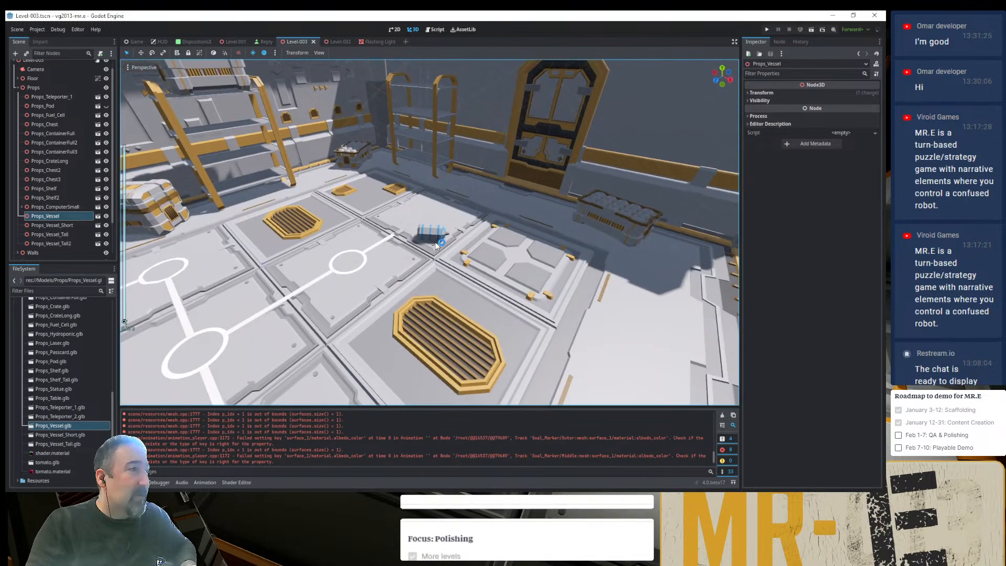
{"action": "left_click", "coordinate": [431, 236]}
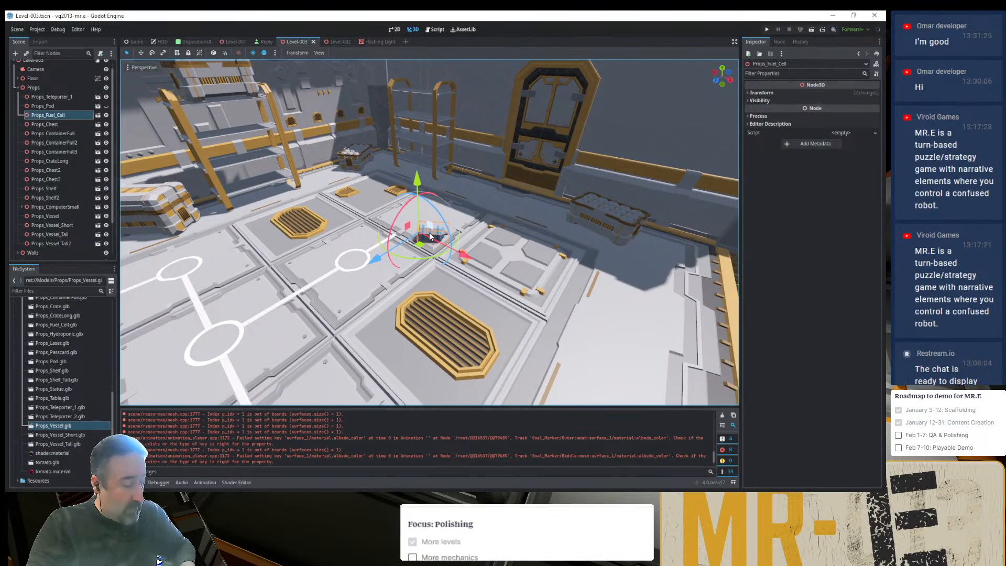
{"action": "key", "text": "f"}
{"action": "scroll", "coordinate": [474, 250], "scroll_direction": "down", "scroll_amount": 10}
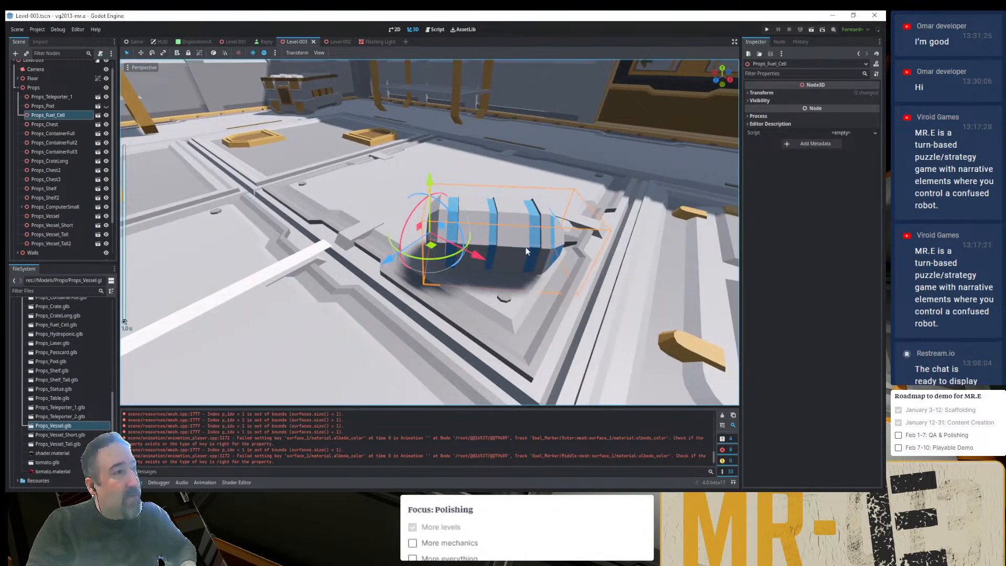
{"action": "middle_click_drag", "start_coordinate": [526, 247], "coordinate": [554, 263]}
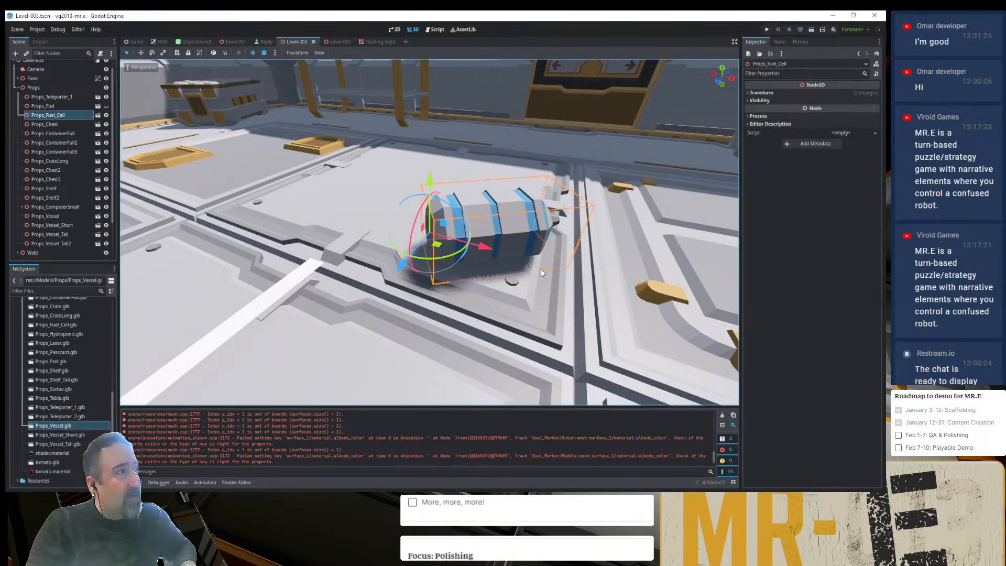
{"action": "scroll", "coordinate": [540, 268], "scroll_direction": "down", "scroll_amount": 10}
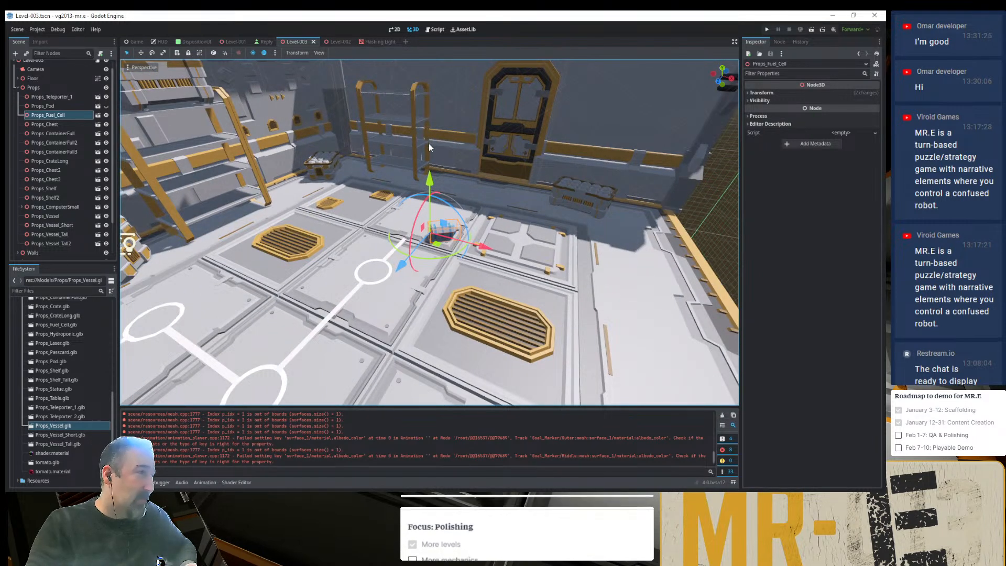
{"action": "middle_click_drag", "start_coordinate": [447, 172], "coordinate": [452, 264], "text": "shift"}
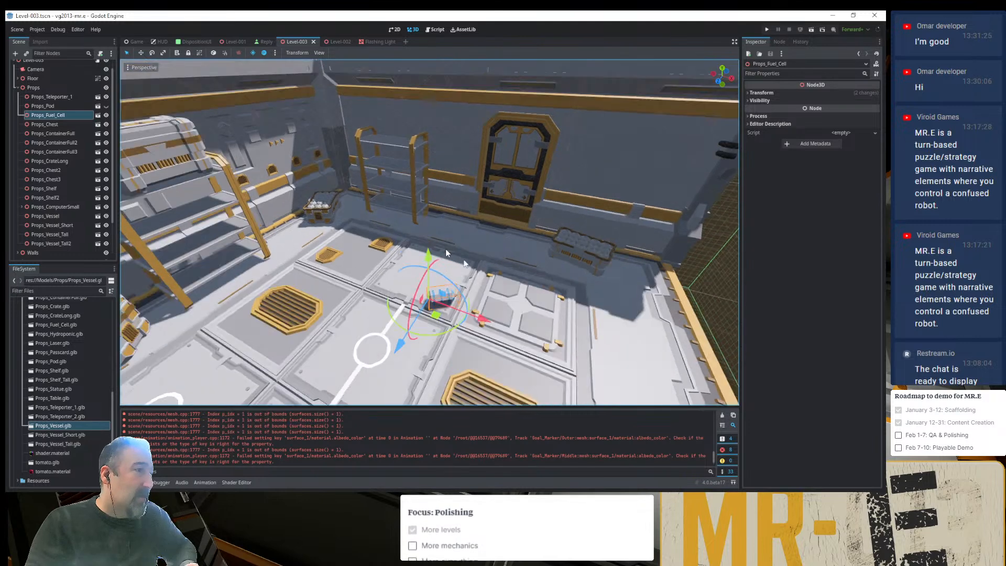
{"action": "left_click_drag", "start_coordinate": [443, 339], "coordinate": [379, 339]}
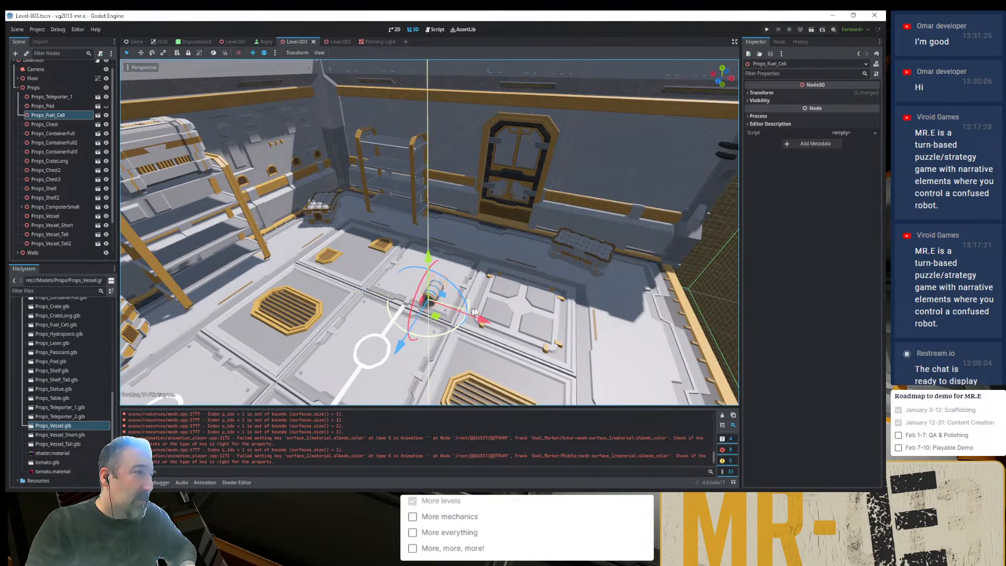
{"action": "left_click_drag", "start_coordinate": [474, 312], "coordinate": [417, 335]}
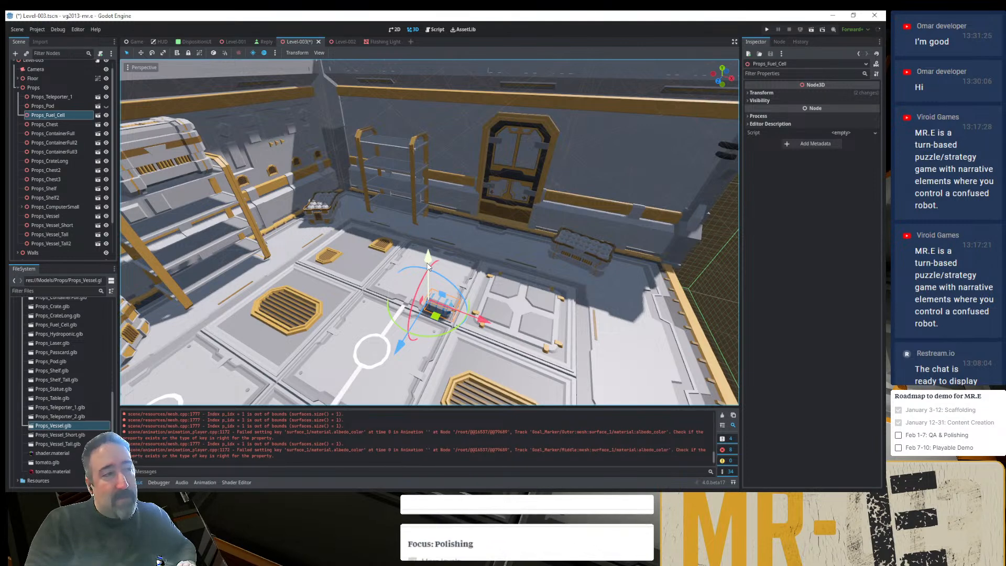
{"action": "left_click_drag", "start_coordinate": [428, 262], "coordinate": [418, 193]}
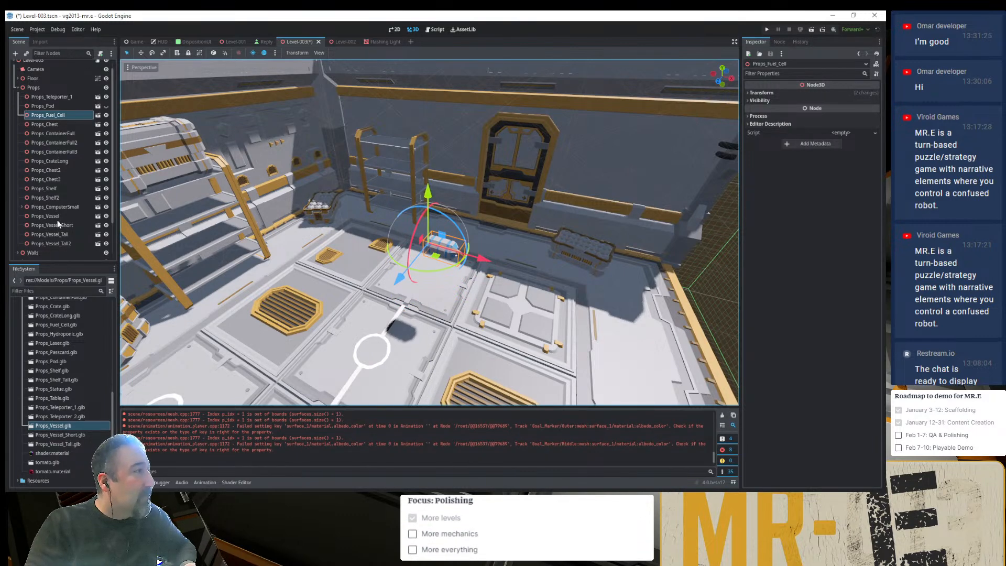
- Add Props_Shelf_Tall.glb to the scene under the Props node
{"action": "left_click", "coordinate": [47, 189]}
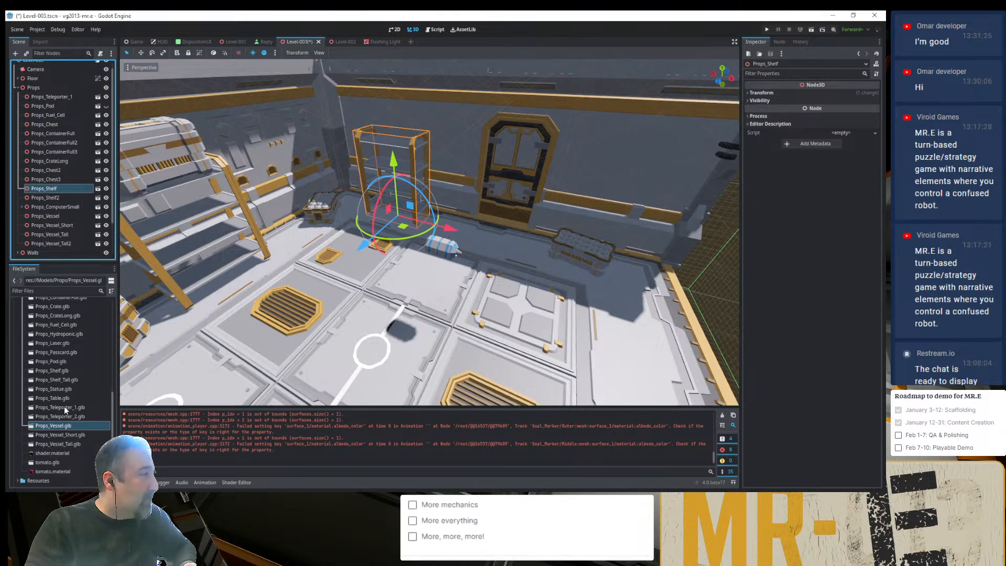
{"action": "left_click", "coordinate": [52, 380]}
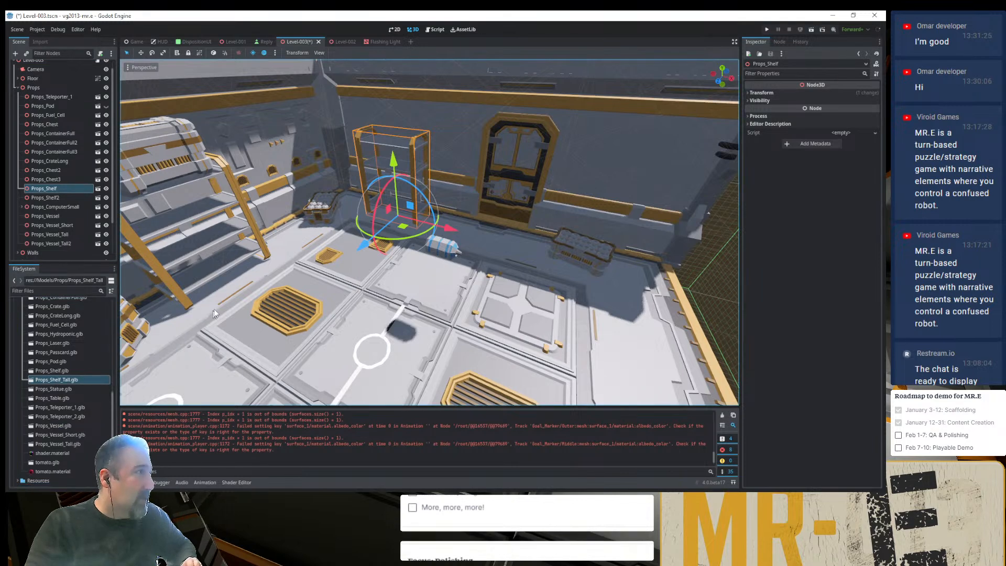
{"action": "middle_click_drag", "start_coordinate": [270, 273], "coordinate": [391, 220], "text": "shift"}
{"action": "scroll", "coordinate": [366, 238], "scroll_direction": "down", "scroll_amount": 8}
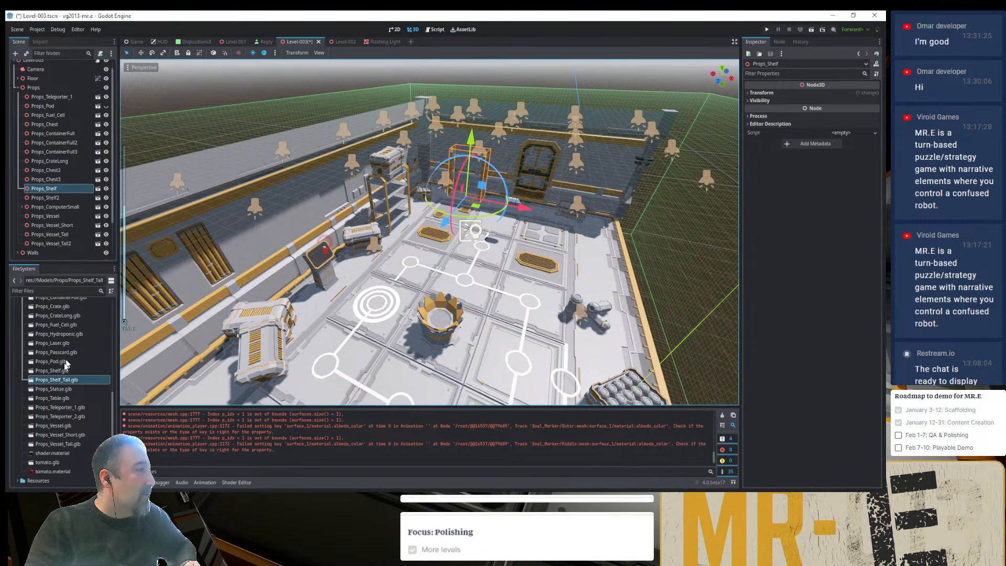
{"action": "left_click_drag", "start_coordinate": [53, 381], "coordinate": [47, 80]}
{"action": "scroll", "coordinate": [495, 257], "scroll_direction": "down", "scroll_amount": 7}
{"action": "scroll", "coordinate": [561, 309], "scroll_direction": "up", "scroll_amount": 4}
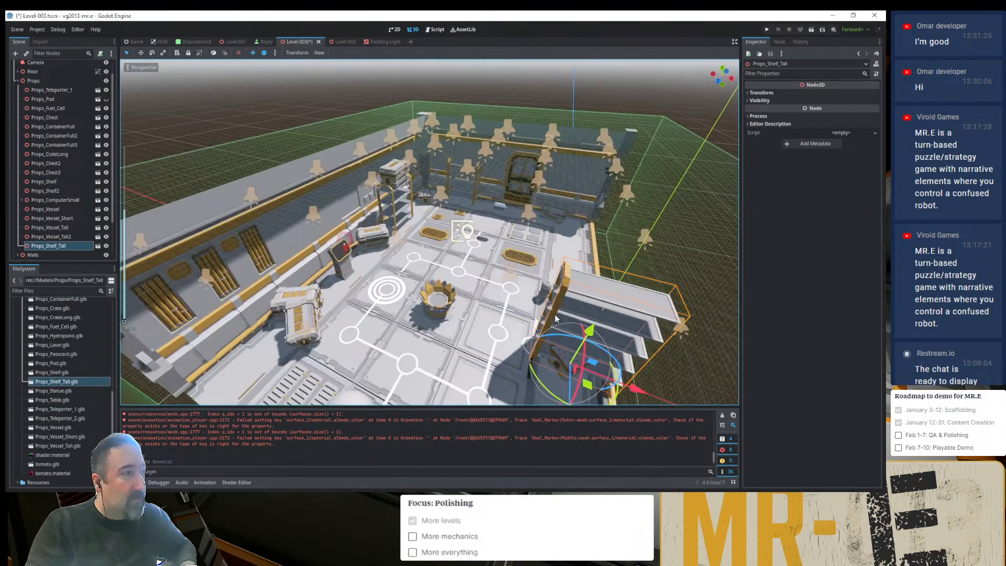
- Move Props_Shelf 5 m along the back wall in X, to the other side of the door
{"action": "left_click", "coordinate": [474, 196]}
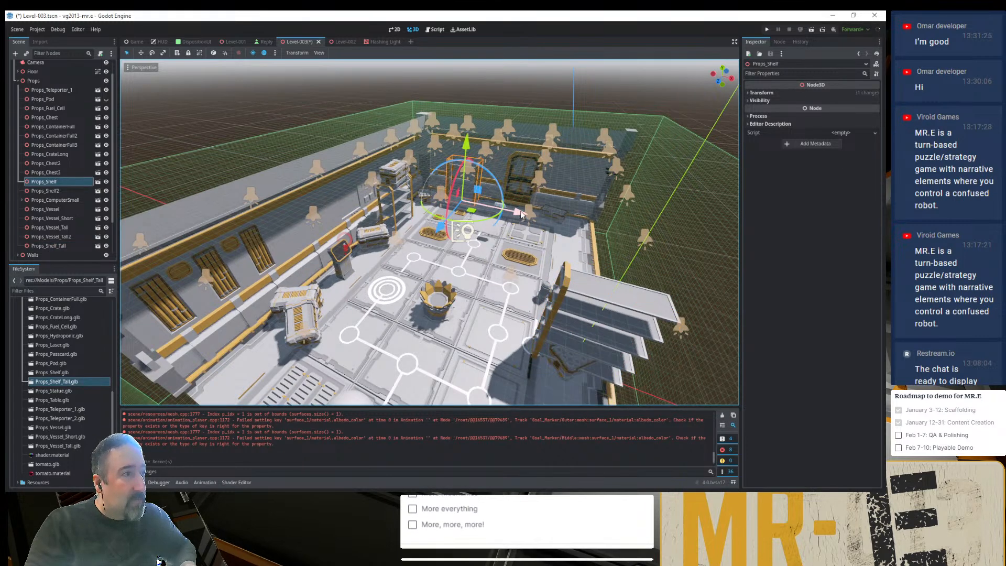
{"action": "left_click_drag", "start_coordinate": [520, 211], "coordinate": [633, 239]}
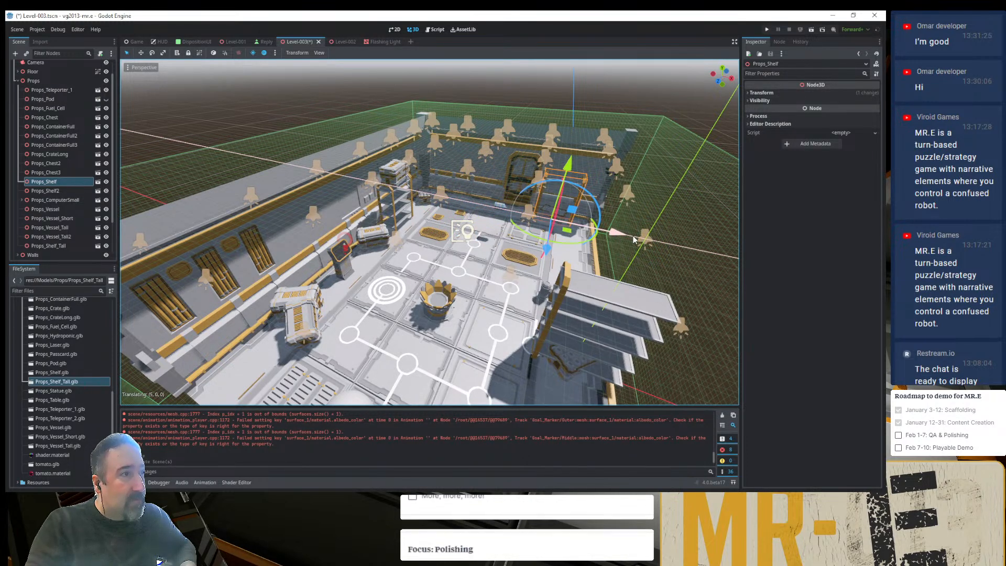
{"action": "scroll", "coordinate": [523, 170], "scroll_direction": "up", "scroll_amount": 5}
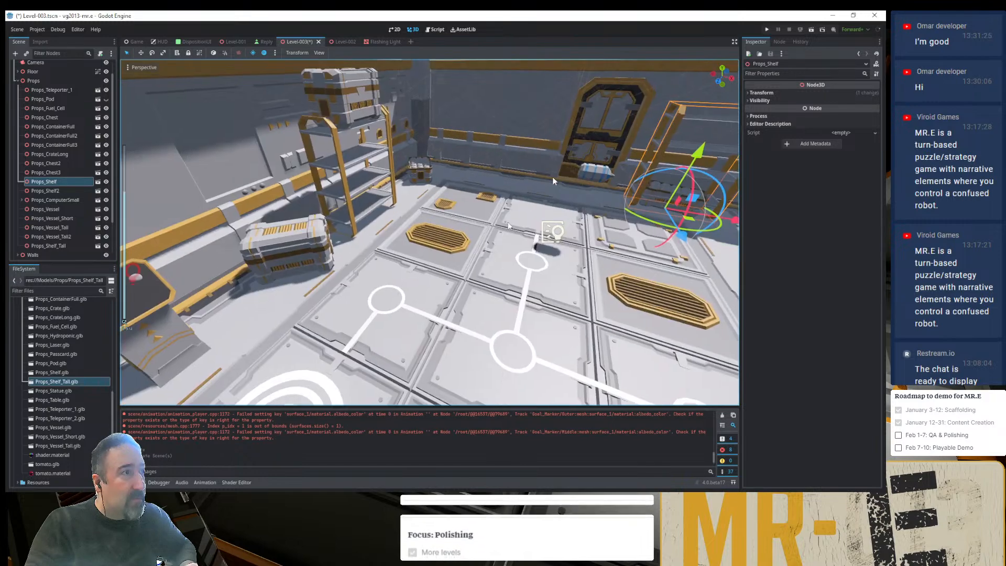
- Move Door_Single and its surrounding wall DoorSingle_Wall_SideA2 to X -5 m along the back wall
{"action": "middle_click_drag", "start_coordinate": [552, 178], "coordinate": [352, 331], "text": "shift"}
{"action": "scroll", "coordinate": [396, 287], "scroll_direction": "up", "scroll_amount": 8}
{"action": "left_click", "coordinate": [464, 241]}
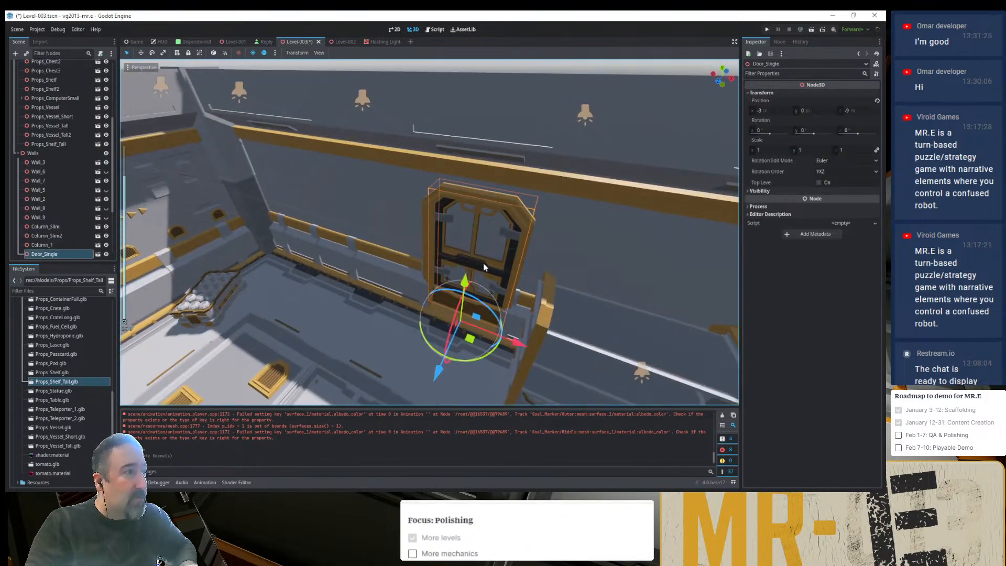
{"action": "left_click_drag", "start_coordinate": [524, 349], "coordinate": [441, 310]}
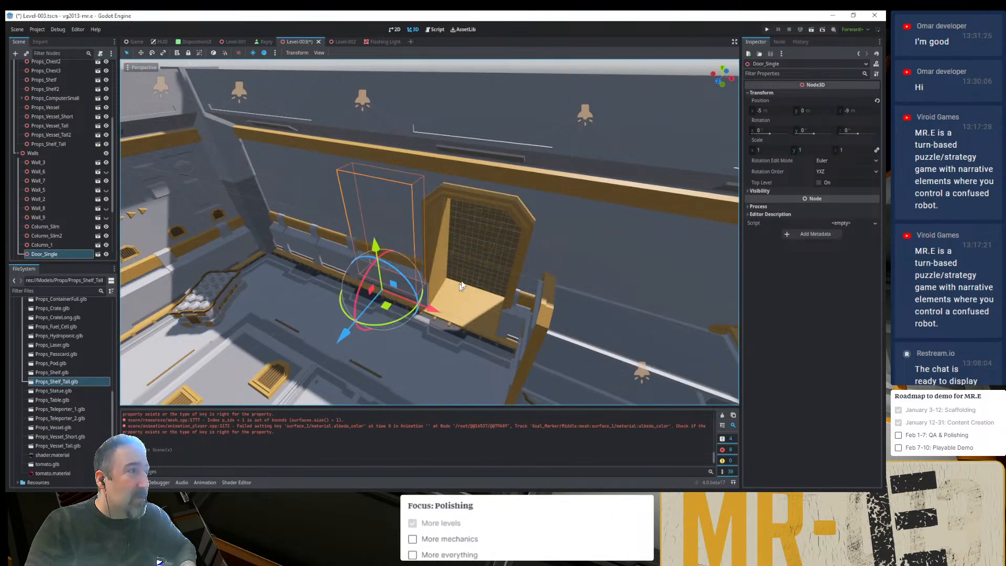
{"action": "left_click", "coordinate": [479, 198]}
{"action": "left_click_drag", "start_coordinate": [520, 342], "coordinate": [441, 310]}
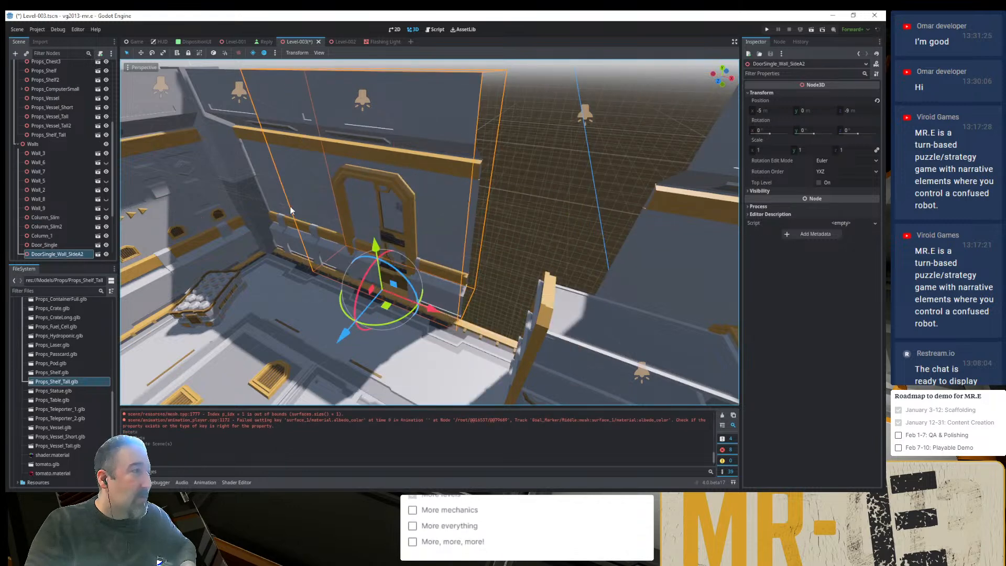
- Fill the gaps beside the relocated door by moving Wall_Empty to X -1 m and Wall_Empty_Half to X -8 m
{"action": "left_click", "coordinate": [272, 185]}
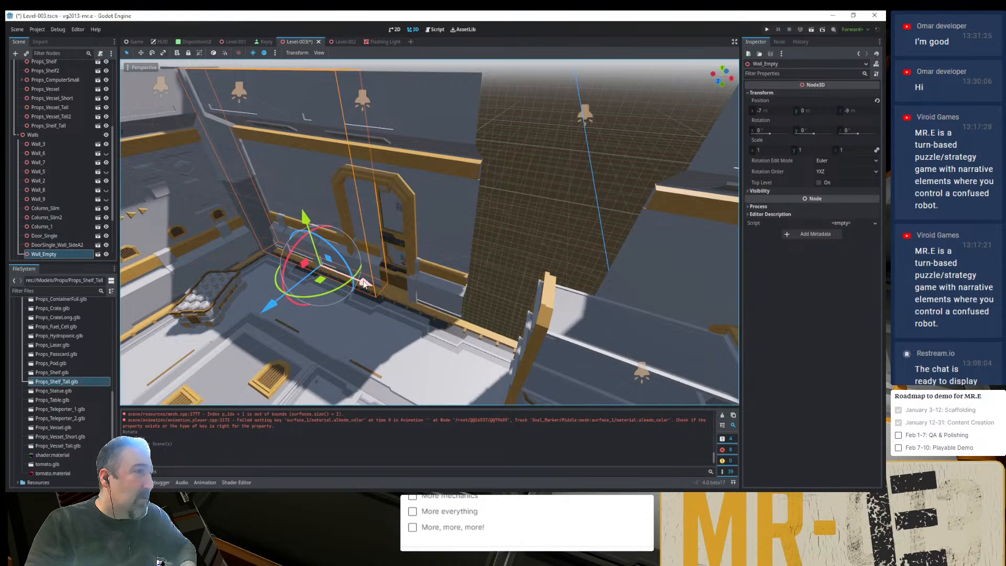
{"action": "left_click_drag", "start_coordinate": [364, 284], "coordinate": [687, 385]}
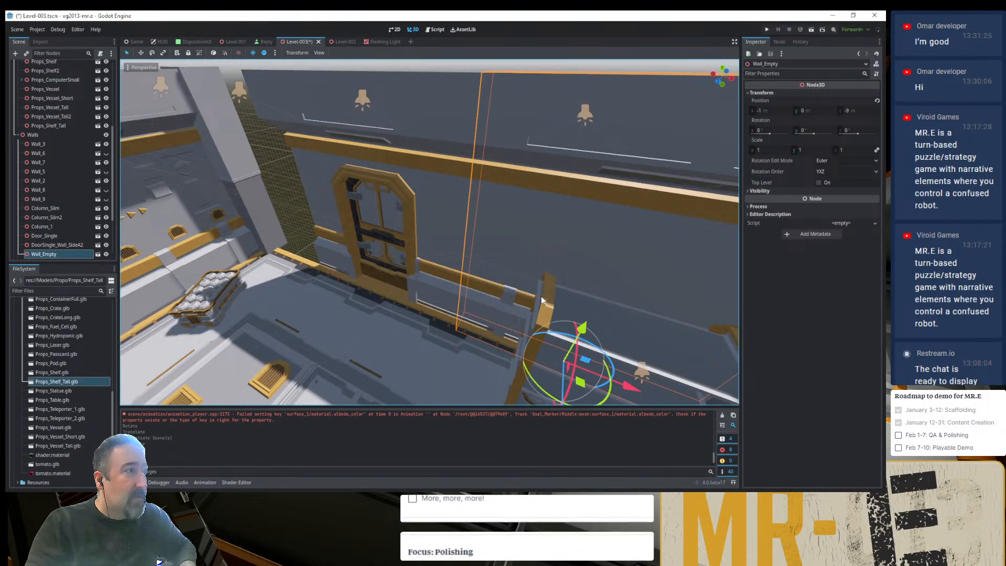
{"action": "scroll", "coordinate": [575, 257], "scroll_direction": "down", "scroll_amount": 5}
{"action": "middle_click_drag", "start_coordinate": [586, 256], "coordinate": [582, 262]}
{"action": "left_click", "coordinate": [582, 262]}
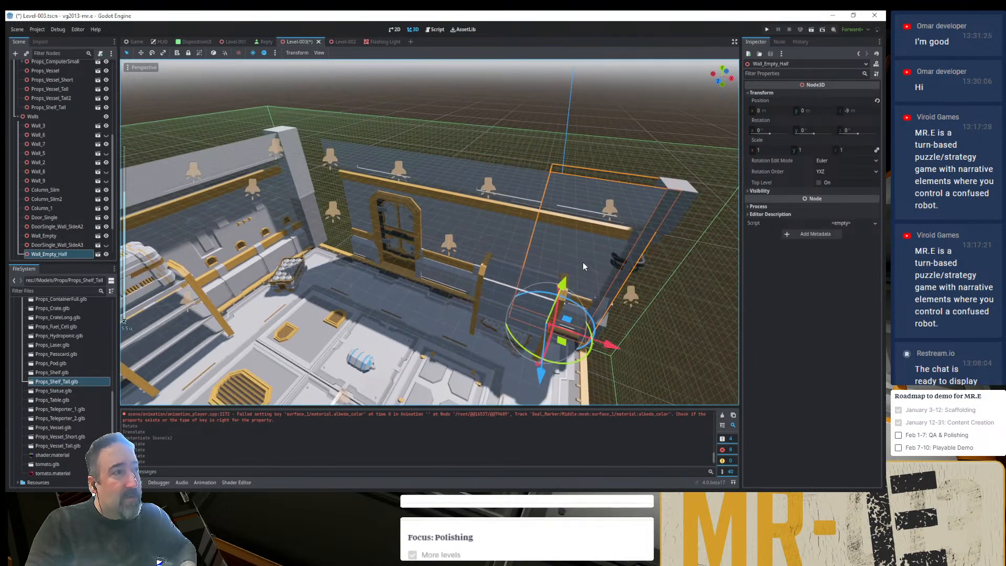
{"action": "left_click_drag", "start_coordinate": [596, 333], "coordinate": [371, 262]}
{"action": "left_click", "coordinate": [439, 124]}
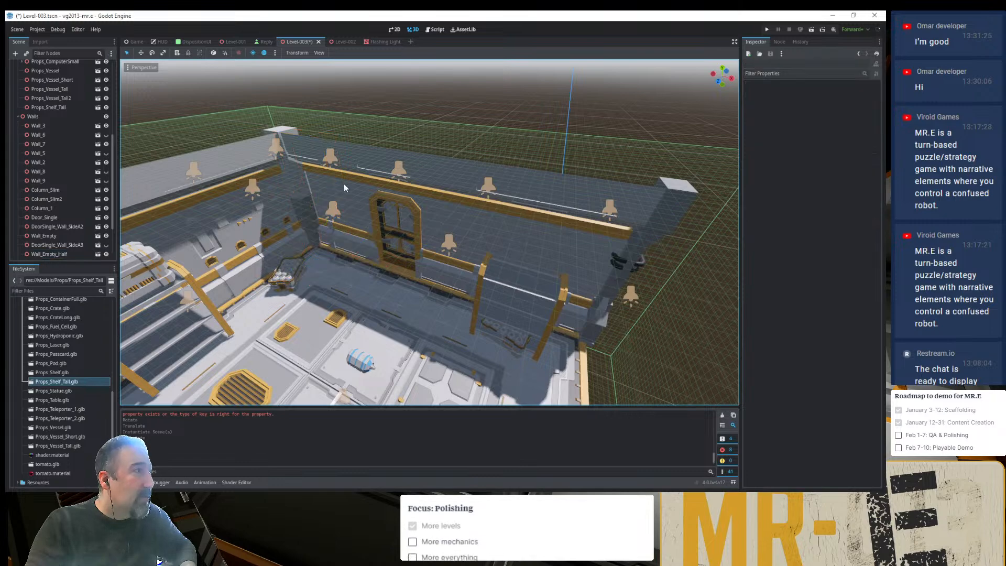
- Inspect the rearranged wall corner and rebake the VoxelGI lighting
{"action": "middle_click_drag", "start_coordinate": [343, 183], "coordinate": [378, 148]}
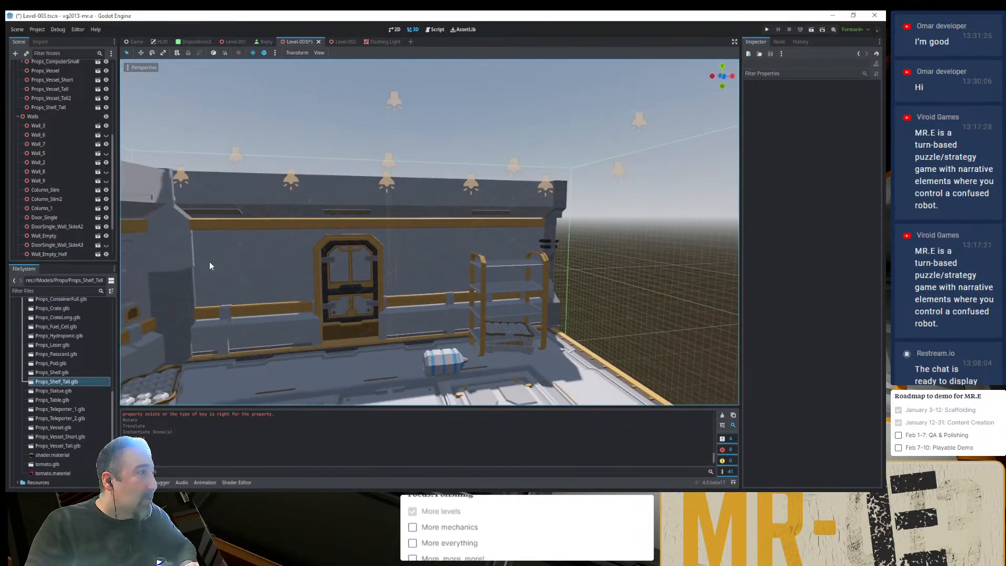
{"action": "middle_click_drag", "start_coordinate": [209, 262], "coordinate": [335, 312], "text": "shift"}
{"action": "scroll", "coordinate": [335, 250], "scroll_direction": "up", "scroll_amount": 6}
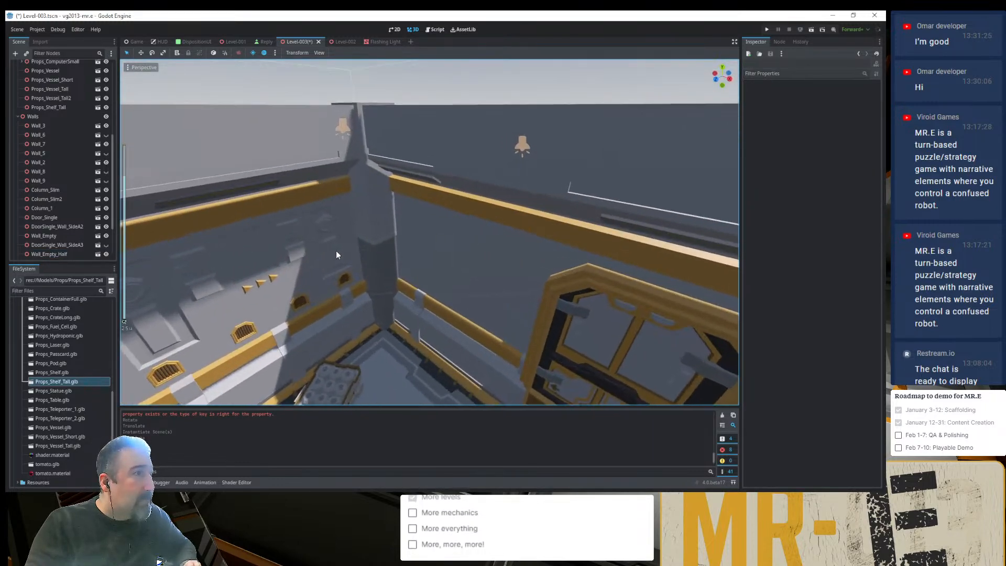
{"action": "scroll", "coordinate": [335, 250], "scroll_direction": "up", "scroll_amount": 3}
{"action": "middle_click_drag", "start_coordinate": [335, 251], "coordinate": [339, 211]}
{"action": "left_click", "coordinate": [366, 253]}
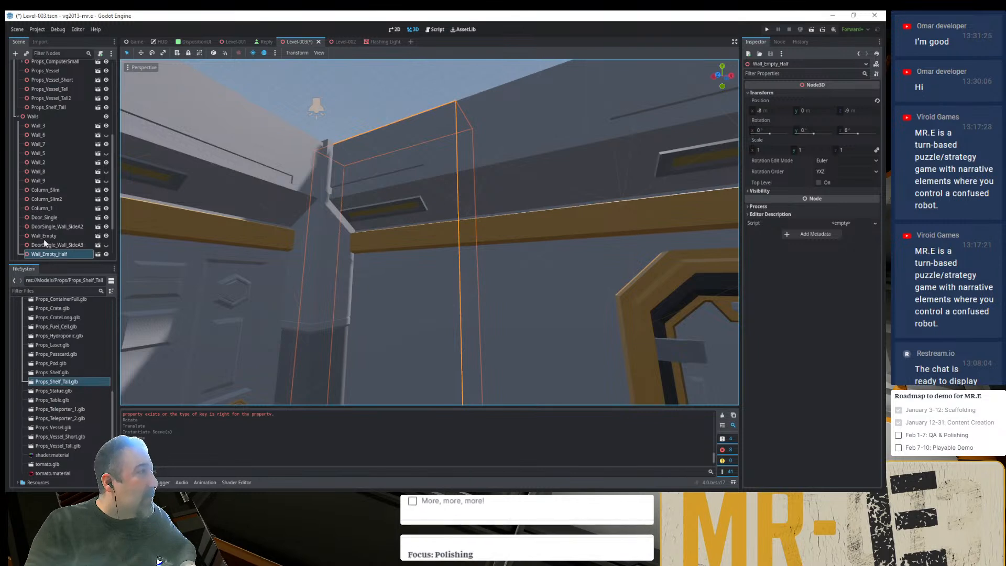
{"action": "scroll", "coordinate": [112, 219], "scroll_direction": "down", "scroll_amount": 3}
{"action": "left_click", "coordinate": [40, 252]}
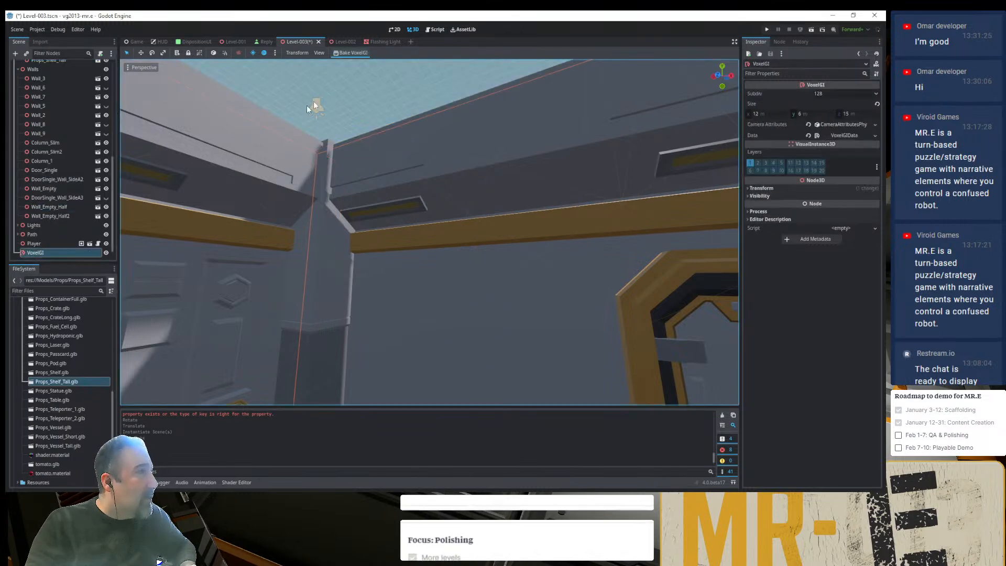
{"action": "left_click", "coordinate": [364, 53]}
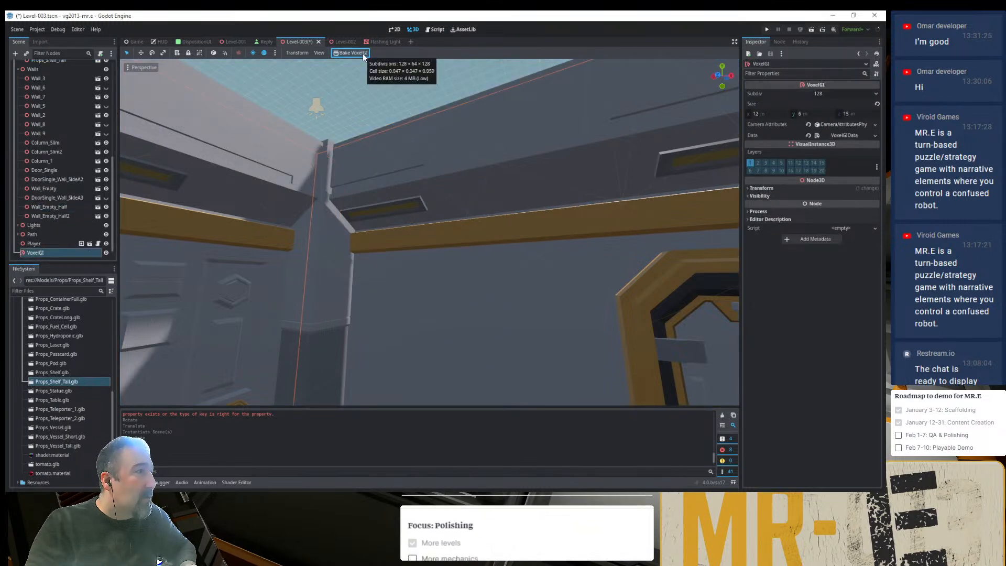
- Try sliding Wall_Empty_Half along X at the corner column and return it to X -8 m
{"action": "middle_click_drag", "start_coordinate": [324, 185], "coordinate": [298, 293]}
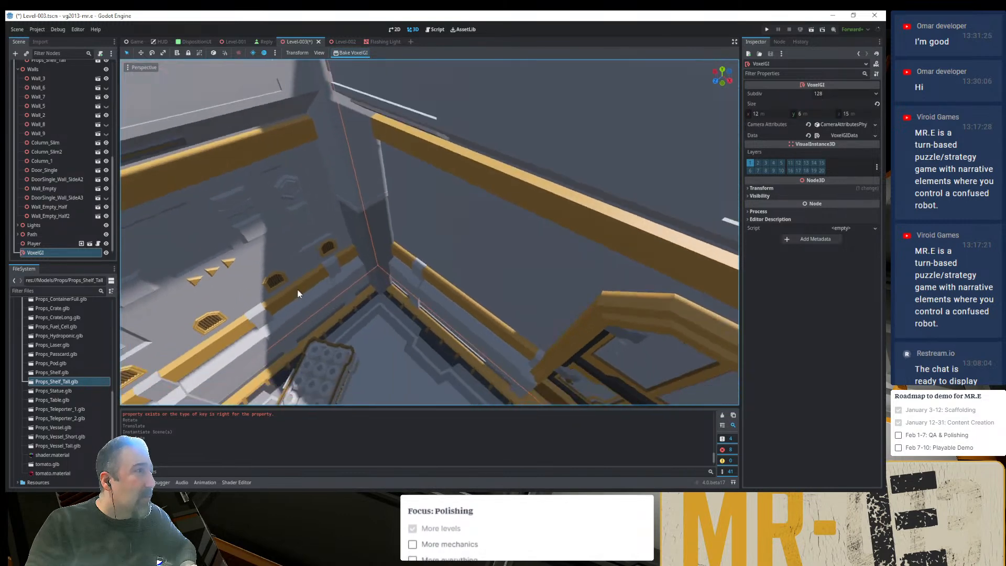
{"action": "scroll", "coordinate": [309, 267], "scroll_direction": "down", "scroll_amount": 6}
{"action": "scroll", "coordinate": [391, 216], "scroll_direction": "up", "scroll_amount": 7}
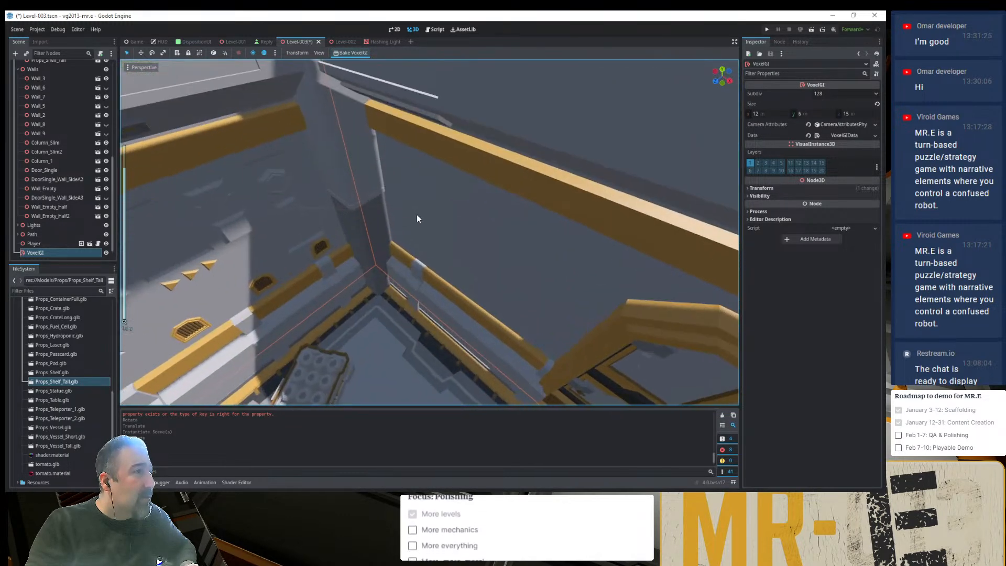
{"action": "left_click", "coordinate": [417, 218]}
{"action": "scroll", "coordinate": [461, 350], "scroll_direction": "up", "scroll_amount": 3}
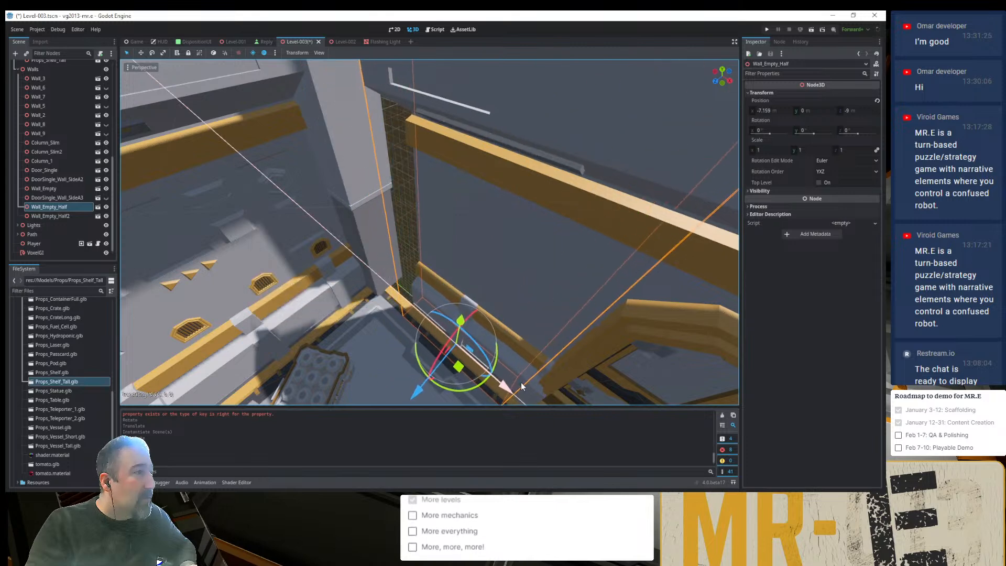
{"action": "left_click_drag", "start_coordinate": [520, 386], "coordinate": [471, 335]}
{"action": "middle_click_drag", "start_coordinate": [365, 244], "coordinate": [309, 190]}
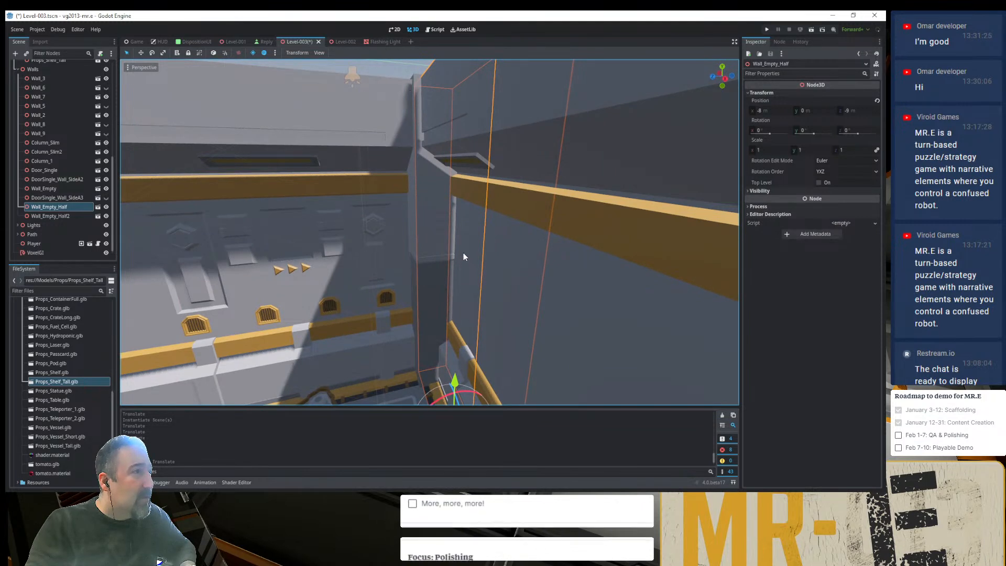
- Rebake the VoxelGI lighting and inspect the back wall corner beside the door
{"action": "left_click", "coordinate": [45, 254]}
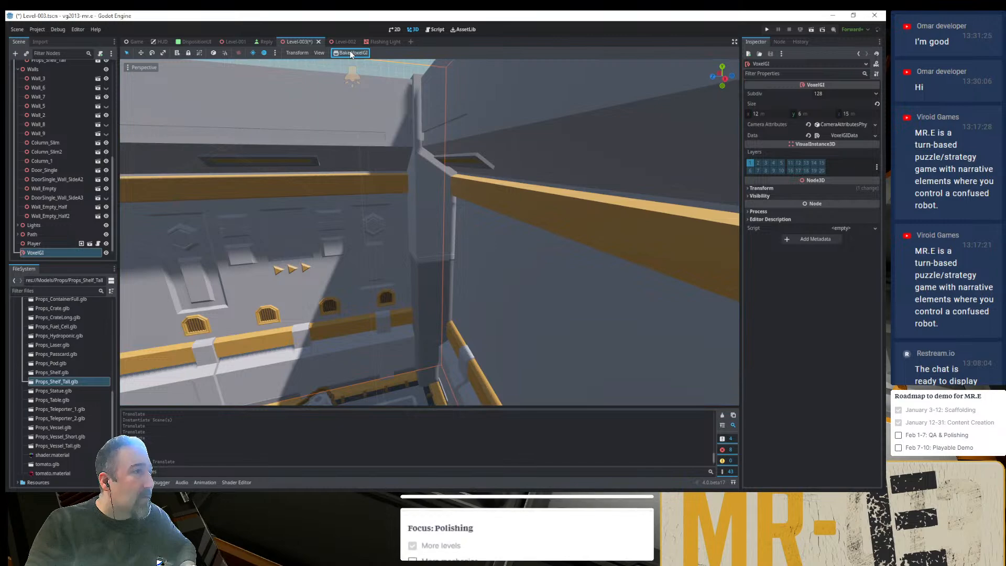
{"action": "middle_click_drag", "start_coordinate": [336, 180], "coordinate": [335, 237]}
{"action": "scroll", "coordinate": [386, 198], "scroll_direction": "down", "scroll_amount": 3}
{"action": "scroll", "coordinate": [386, 195], "scroll_direction": "down", "scroll_amount": 10}
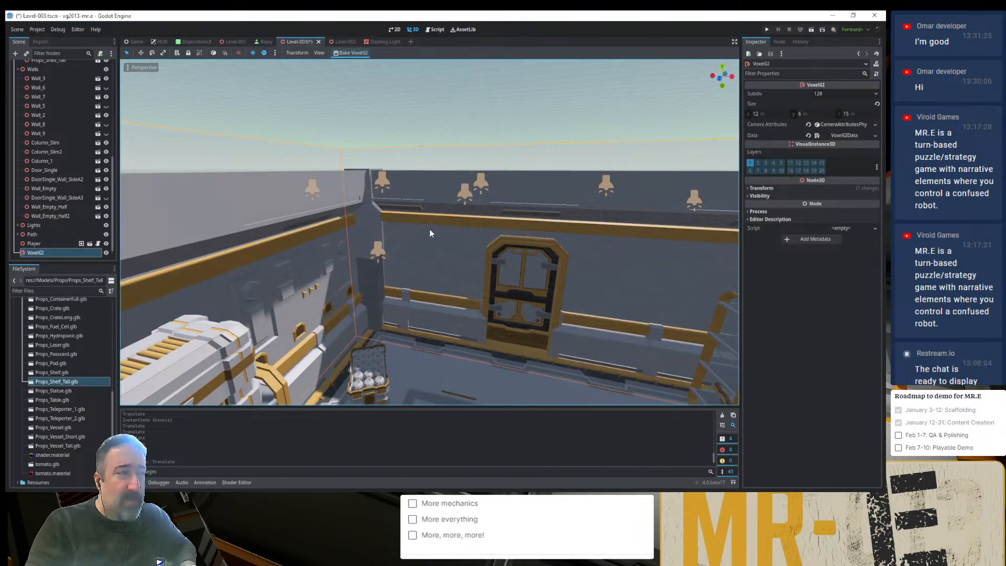
{"action": "scroll", "coordinate": [429, 227], "scroll_direction": "down", "scroll_amount": 5}
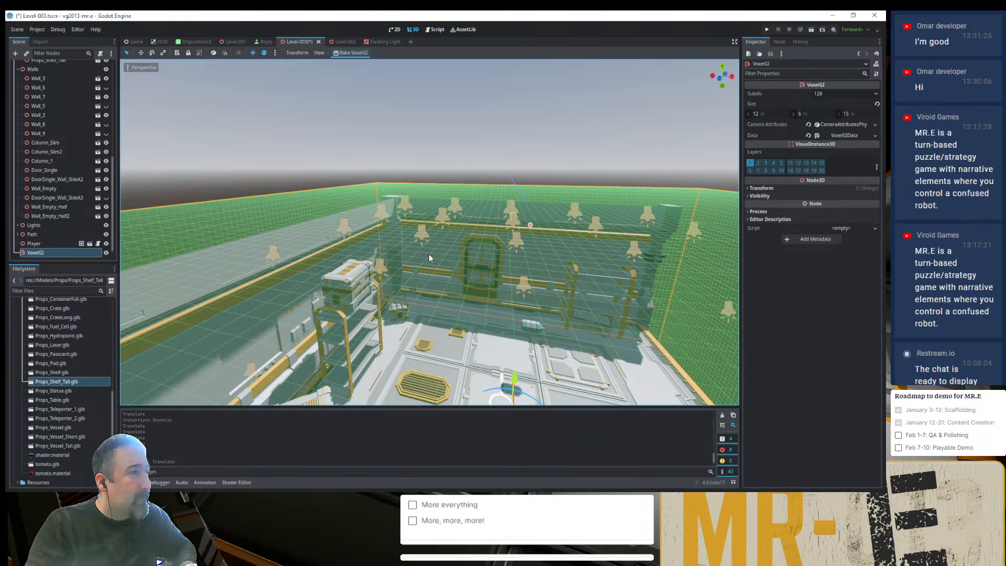
- Delete the Wall_Empty_Half node between the corner column and the door wall
{"action": "scroll", "coordinate": [429, 254], "scroll_direction": "up", "scroll_amount": 5}
{"action": "left_click", "coordinate": [444, 254]}
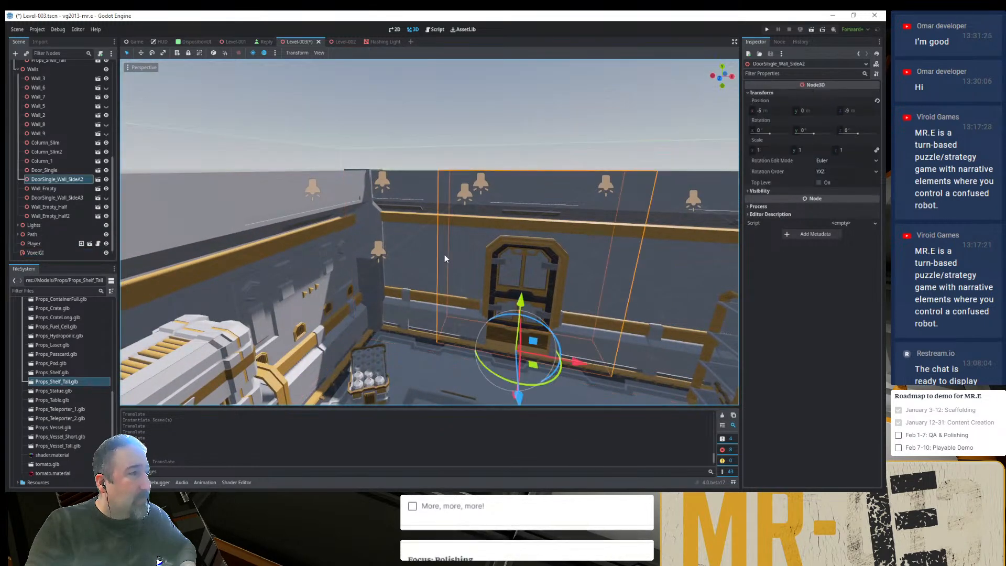
{"action": "left_click", "coordinate": [426, 254]}
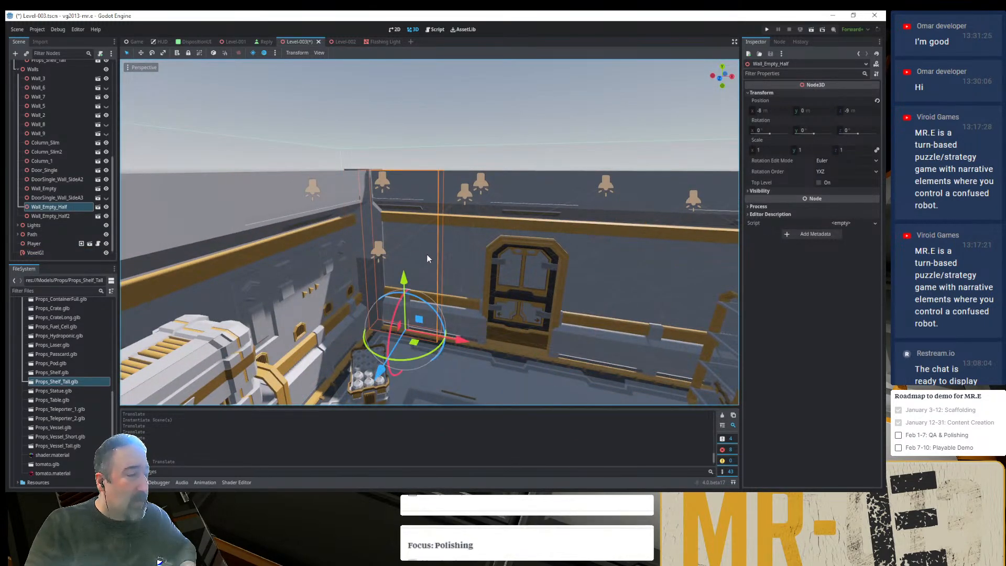
{"action": "key", "text": "Delete"}
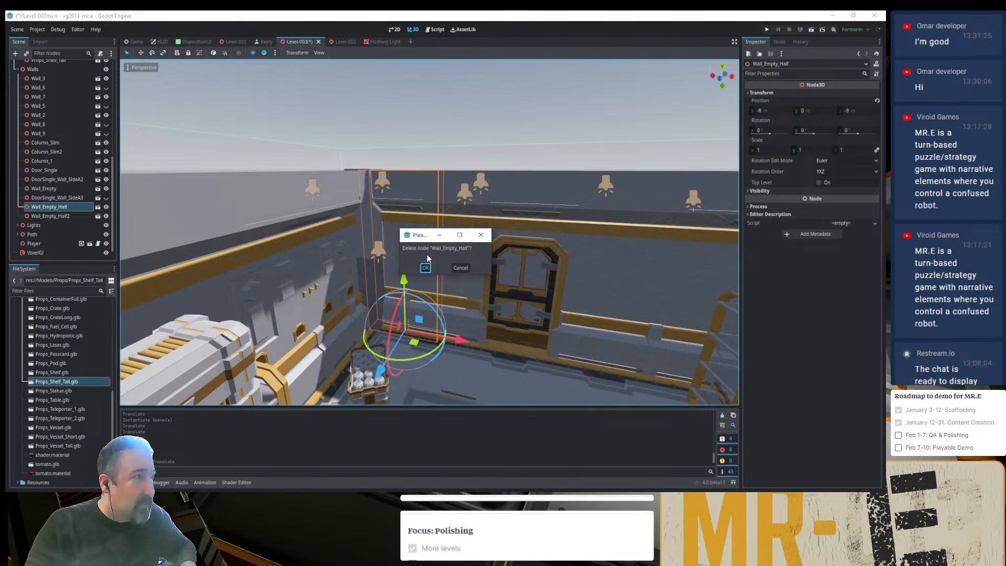
{"action": "key", "text": "Return"}
- Try moving DoorSingle_Wall_SideA2 to X -7 m against the corner column and undo the move
{"action": "left_click", "coordinate": [511, 295]}
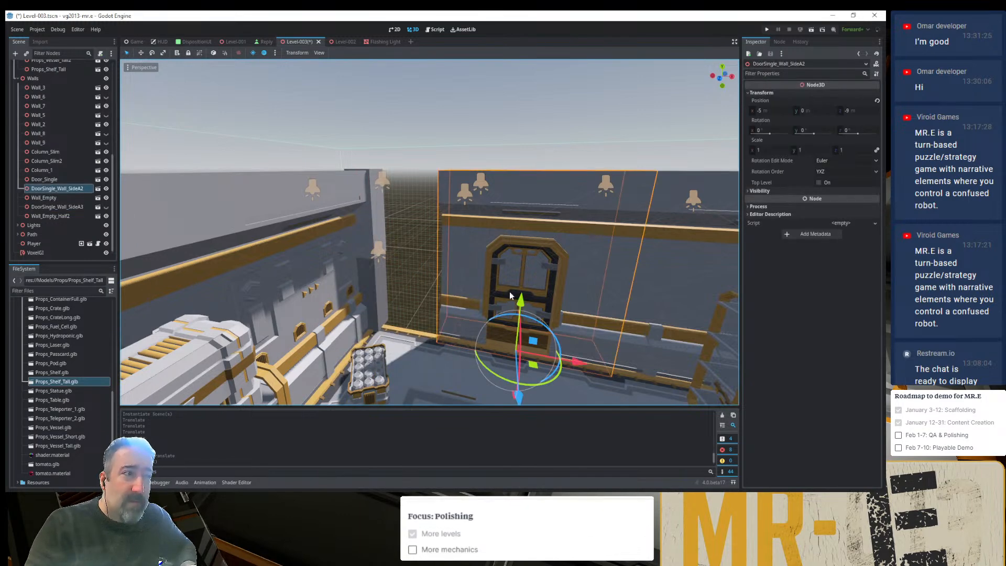
{"action": "left_click_drag", "start_coordinate": [576, 362], "coordinate": [504, 344]}
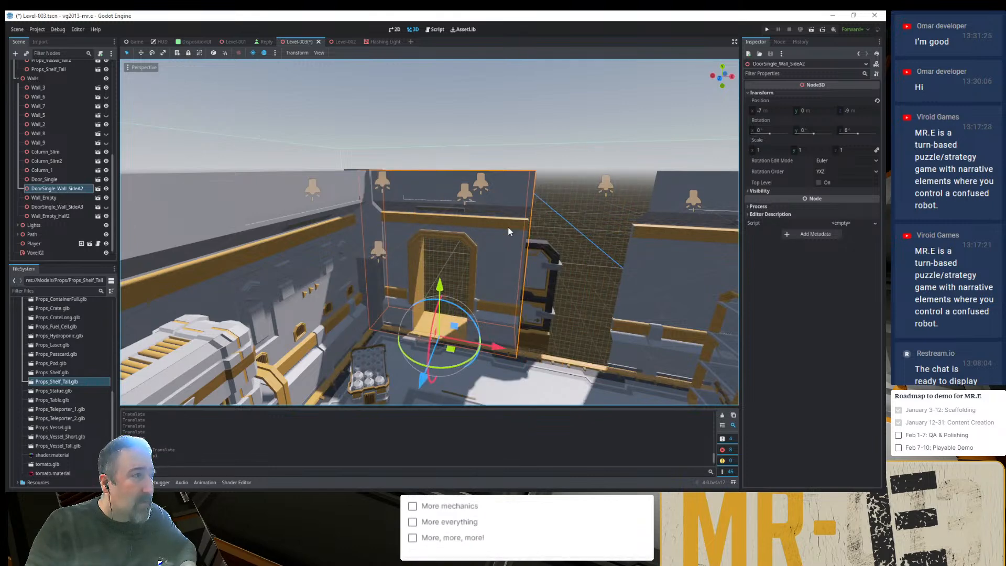
{"action": "middle_click_drag", "start_coordinate": [527, 149], "coordinate": [462, 193]}
{"action": "scroll", "coordinate": [421, 221], "scroll_direction": "up", "scroll_amount": 10}
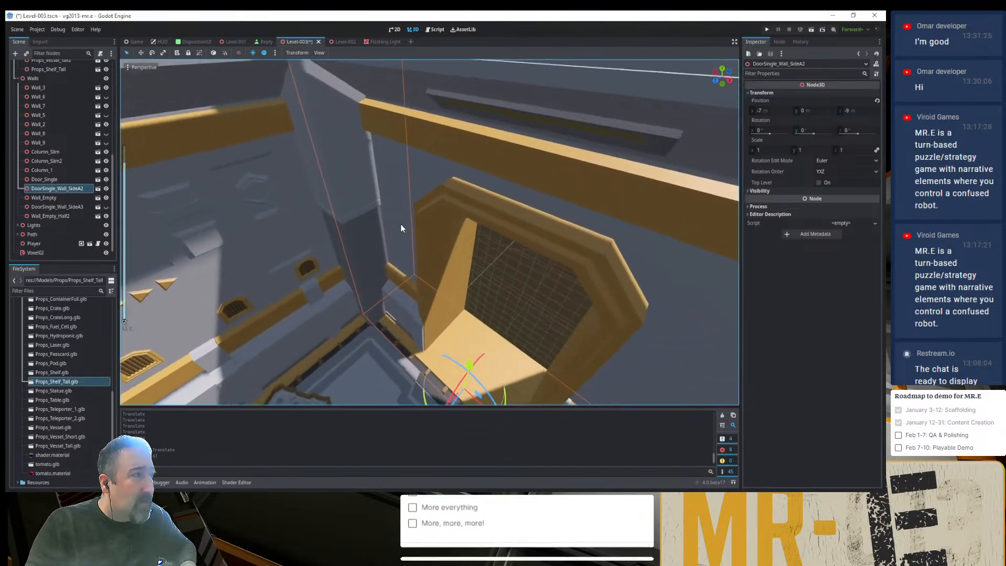
{"action": "key", "text": "ctrl+z"}
{"action": "scroll", "coordinate": [380, 268], "scroll_direction": "down", "scroll_amount": 8}
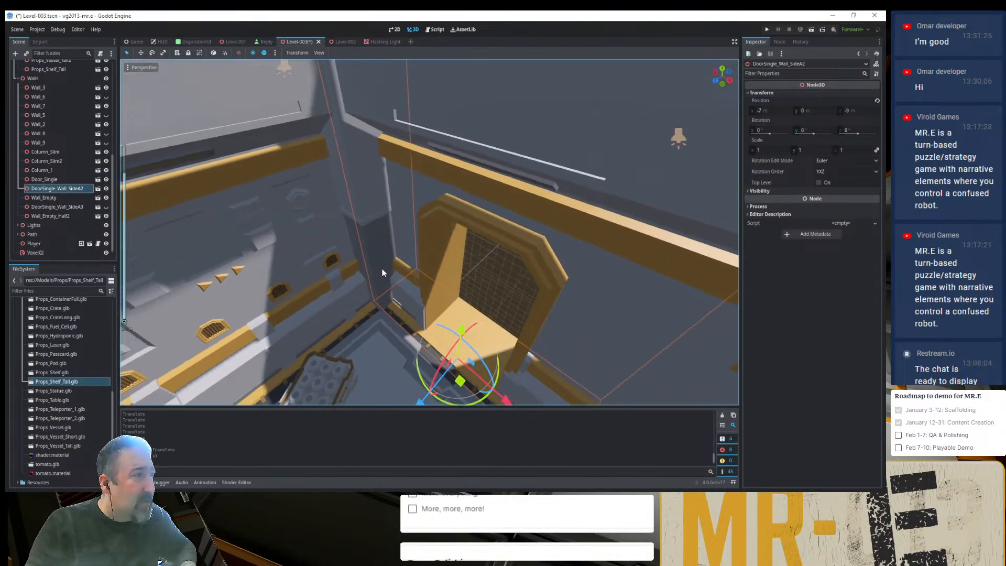
{"action": "scroll", "coordinate": [504, 297], "scroll_direction": "down", "scroll_amount": 3}
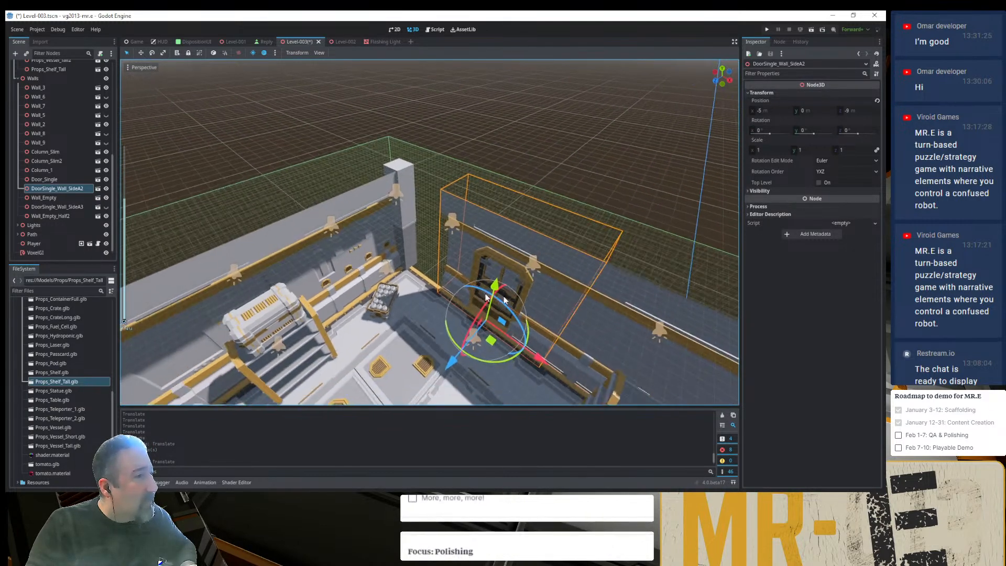
- Move Wall_Empty to X -7 m to fill the corner gap and rebake the VoxelGI lighting
{"action": "left_click", "coordinate": [594, 316]}
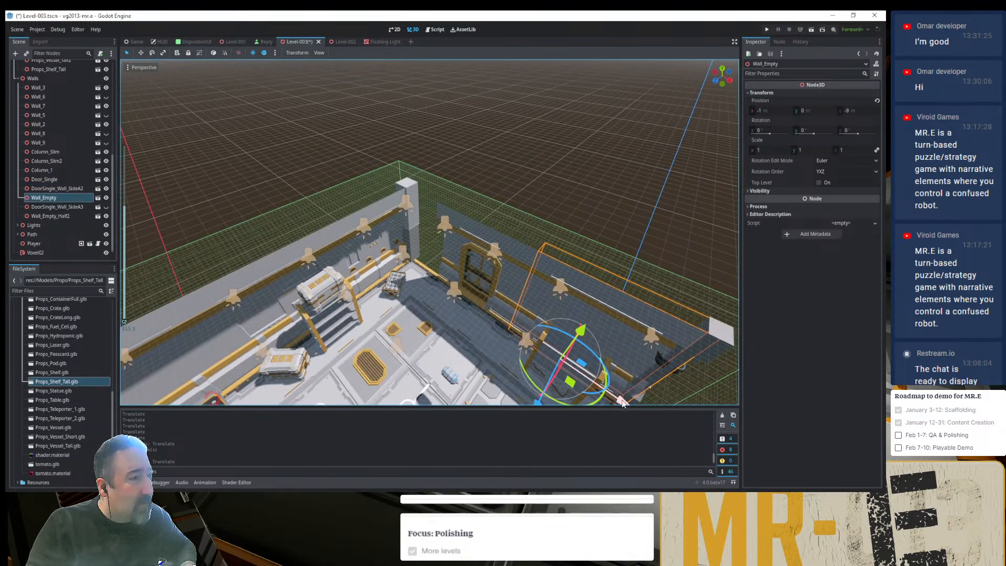
{"action": "left_click_drag", "start_coordinate": [618, 364], "coordinate": [465, 315]}
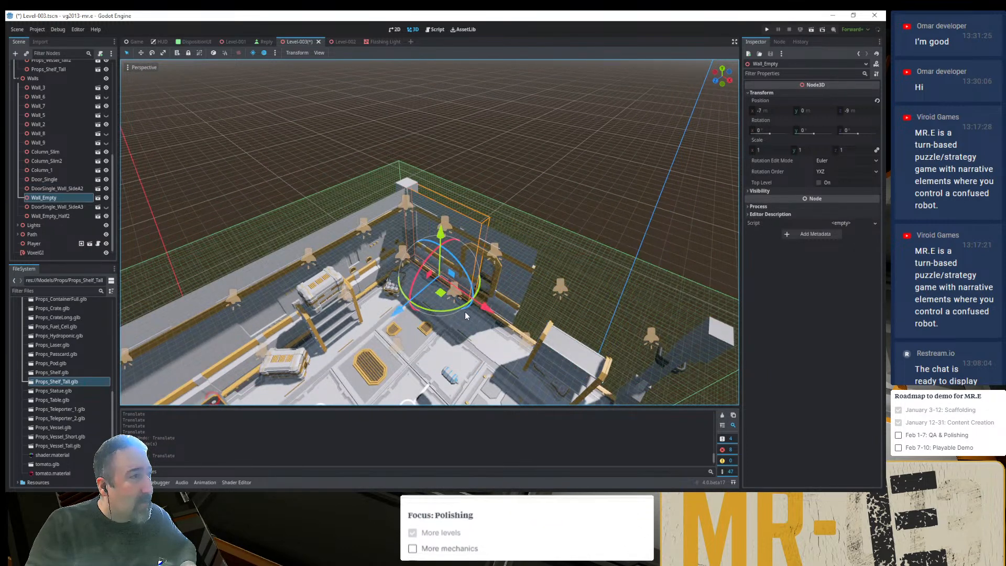
{"action": "left_click", "coordinate": [31, 252]}
{"action": "left_click", "coordinate": [353, 54]}
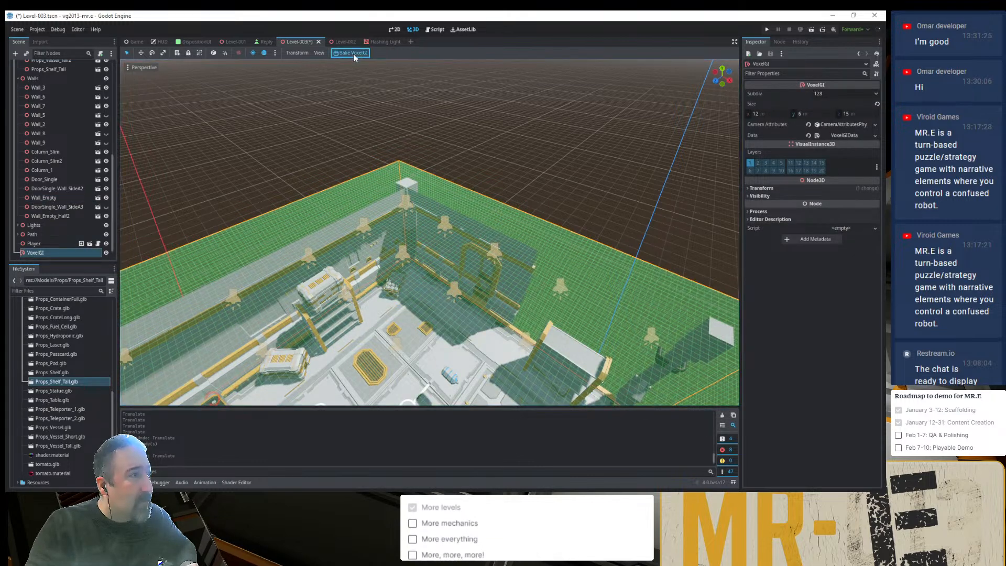
- Run the project to check the level's lighting and close the game window
{"action": "left_click", "coordinate": [768, 28]}
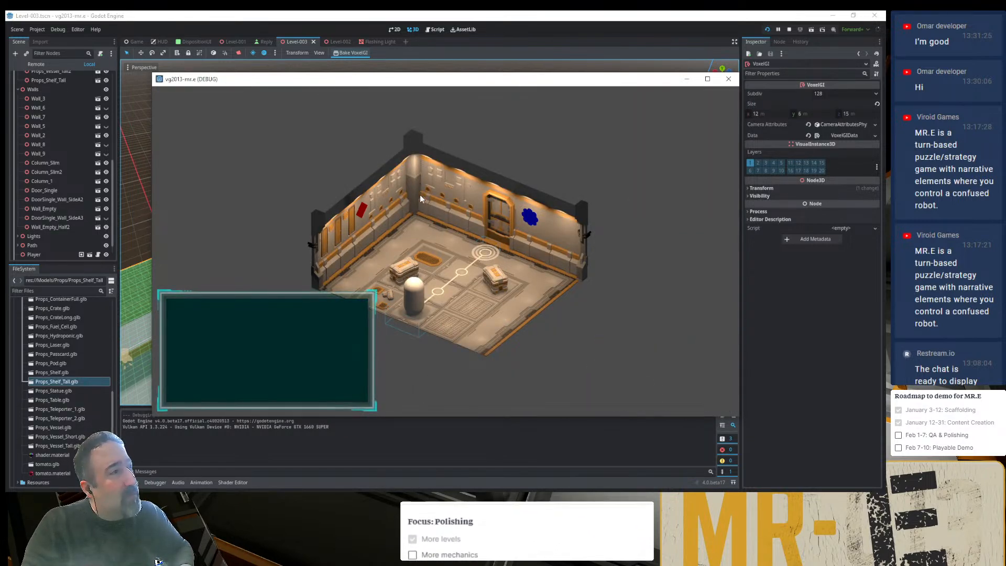
{"action": "left_click", "coordinate": [728, 79]}
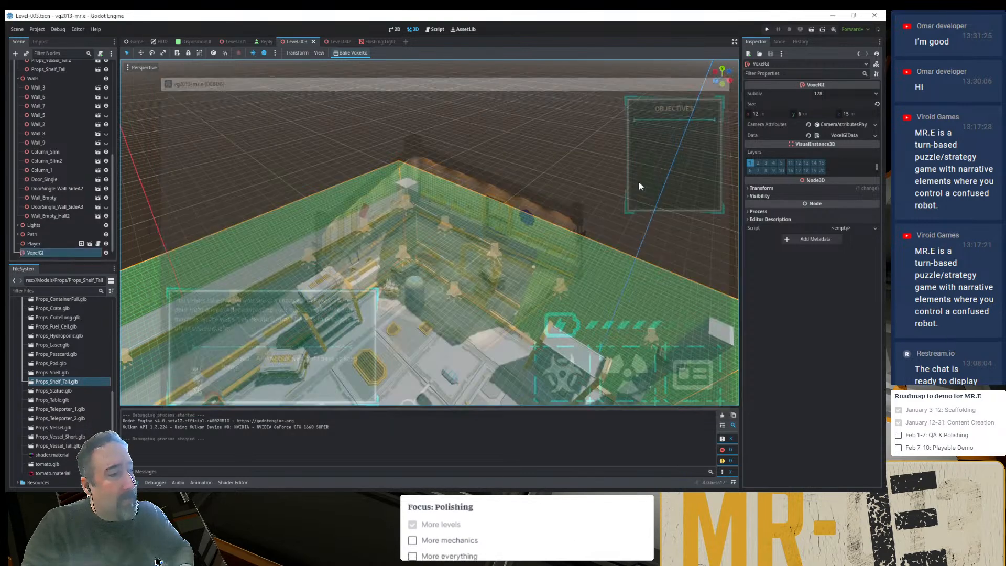
- Switch to Visual Studio Code to change the level value in save.cfg, and playtest by continuing the saved game in Godot
{"action": "key", "text": "alt+Tab"}
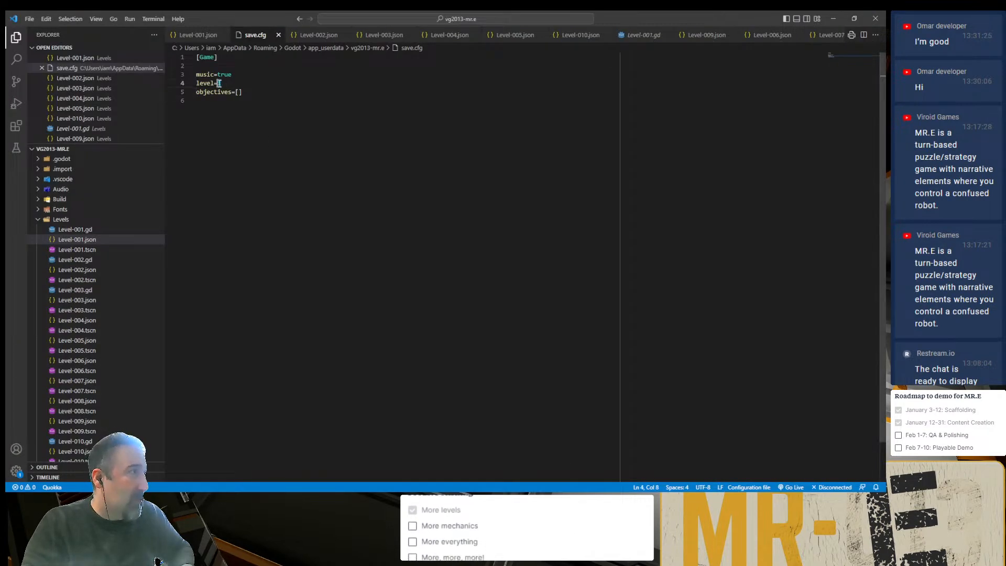
{"action": "key", "text": "alt+Tab"}
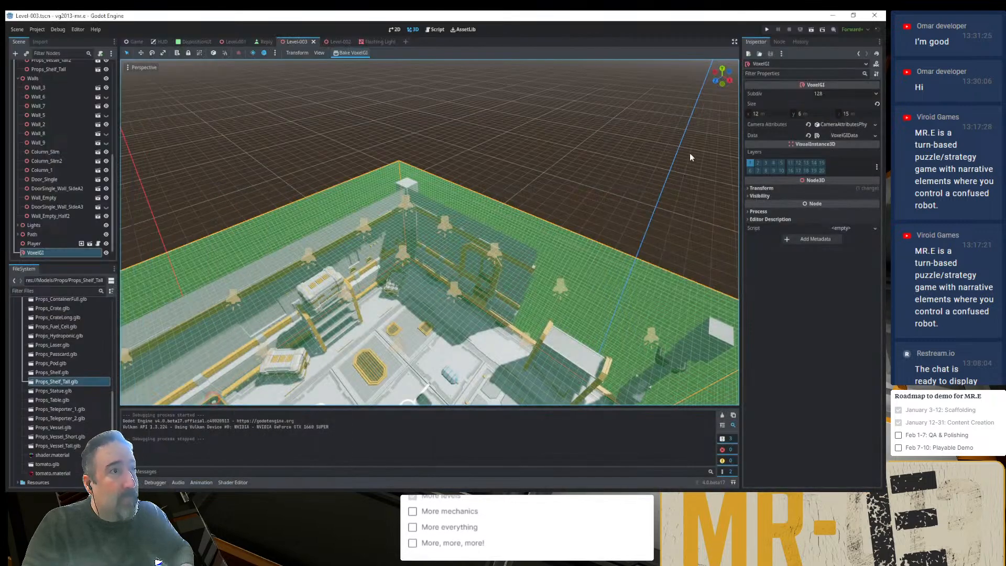
{"action": "key", "text": "F5"}
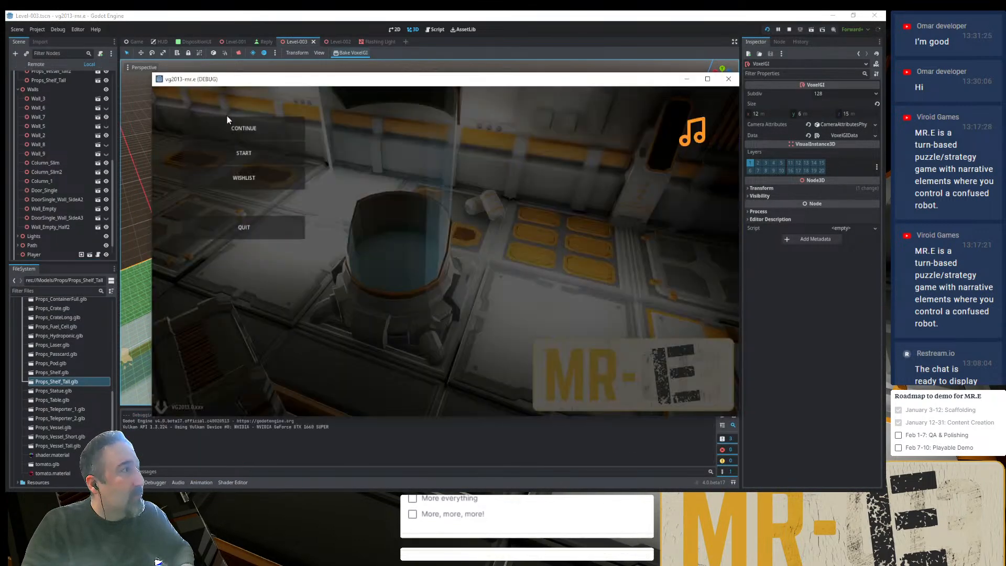
{"action": "left_click", "coordinate": [229, 128]}
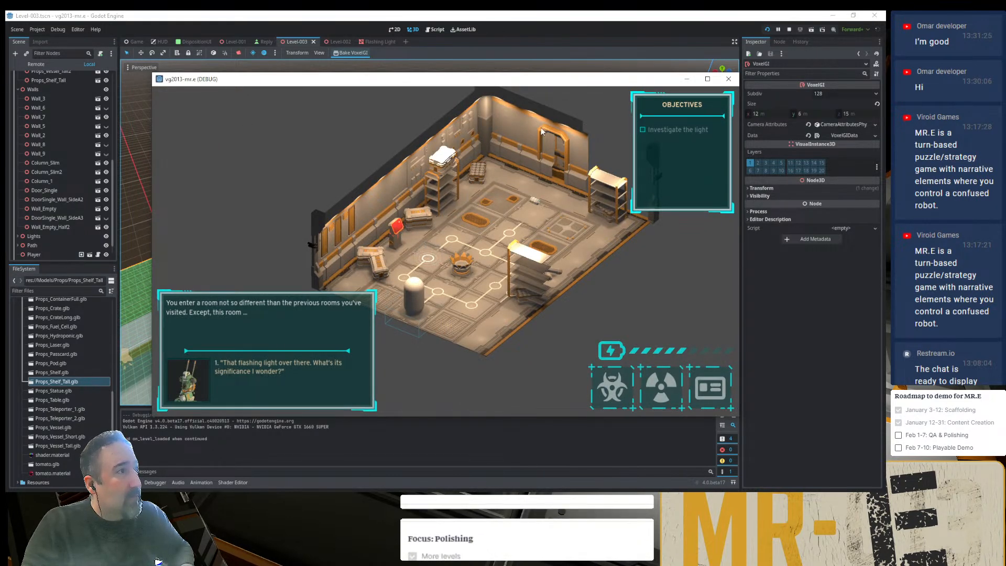
{"action": "left_click", "coordinate": [729, 79]}
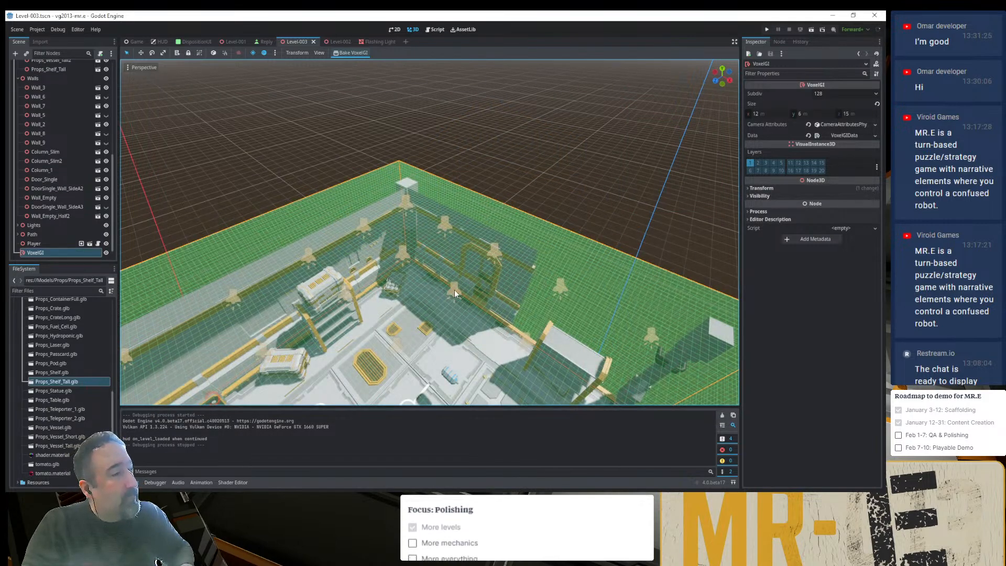
- Move Wall_Empty from the corner to X -3 m, on the other side of the door
{"action": "scroll", "coordinate": [454, 292], "scroll_direction": "down", "scroll_amount": 5}
{"action": "scroll", "coordinate": [477, 296], "scroll_direction": "up", "scroll_amount": 5}
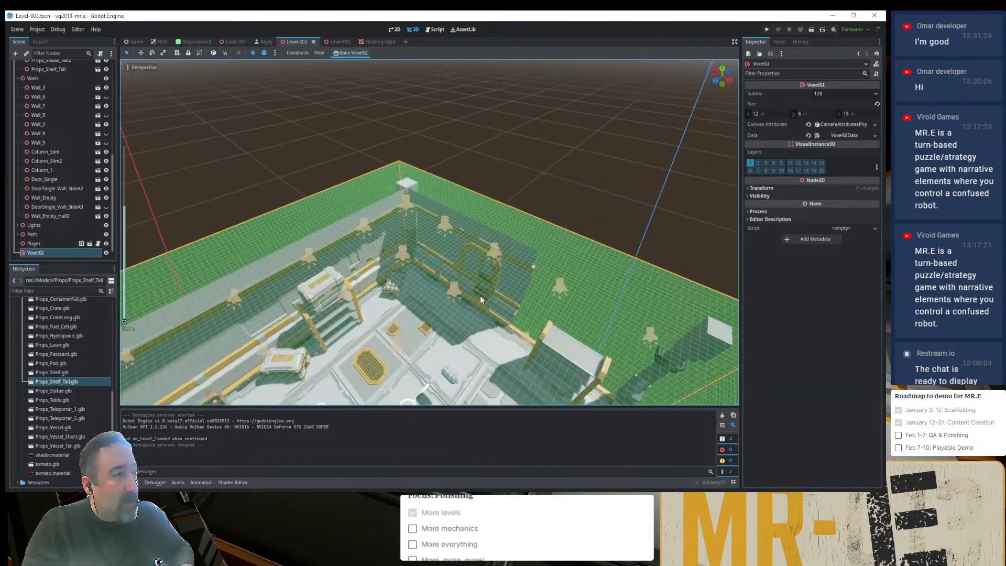
{"action": "scroll", "coordinate": [479, 295], "scroll_direction": "up", "scroll_amount": 8}
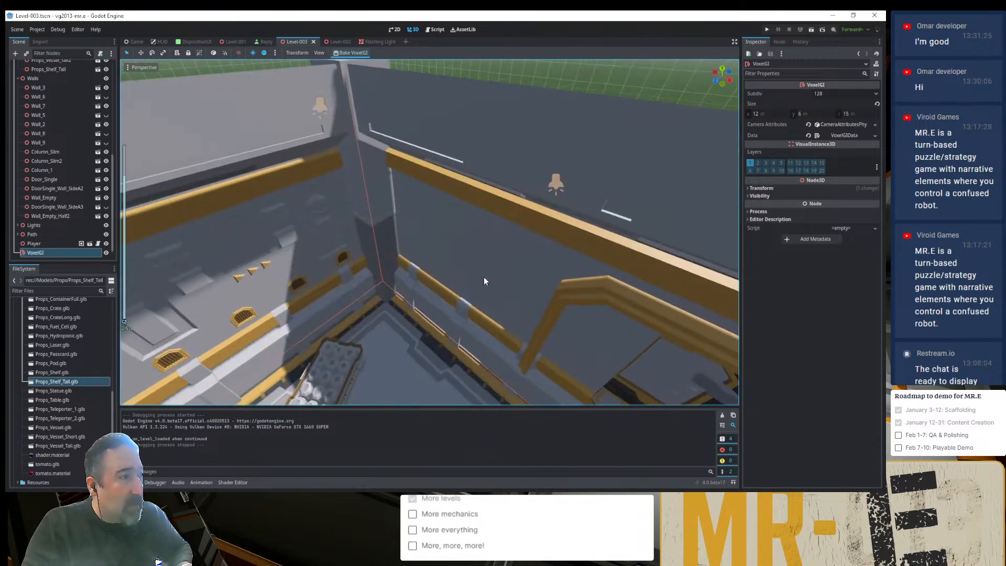
{"action": "left_click", "coordinate": [483, 276]}
{"action": "scroll", "coordinate": [500, 298], "scroll_direction": "down", "scroll_amount": 2}
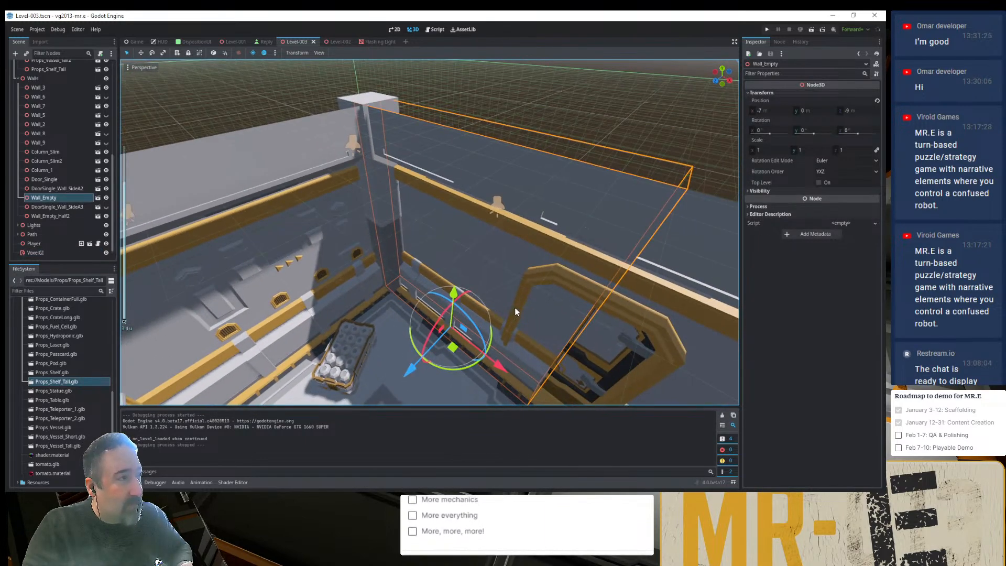
{"action": "middle_click_drag", "start_coordinate": [514, 308], "coordinate": [543, 275]}
{"action": "scroll", "coordinate": [543, 275], "scroll_direction": "down", "scroll_amount": 6}
{"action": "left_click_drag", "start_coordinate": [496, 348], "coordinate": [708, 383]}
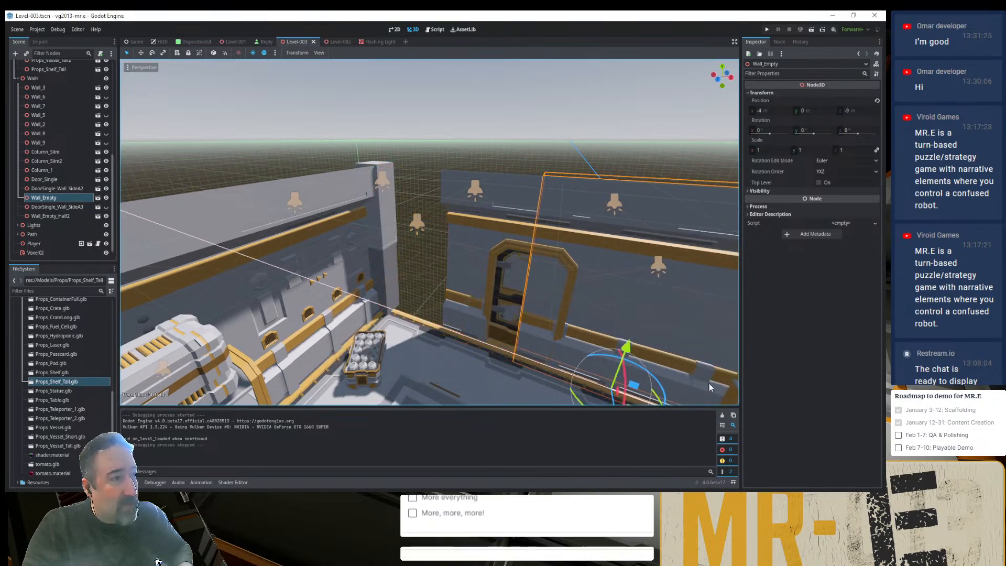
- Try moving only the door wall DoorSingle_Wall_SideA2 to X -7 m and undo it
{"action": "left_click", "coordinate": [473, 254]}
{"action": "left_click_drag", "start_coordinate": [577, 383], "coordinate": [505, 359]}
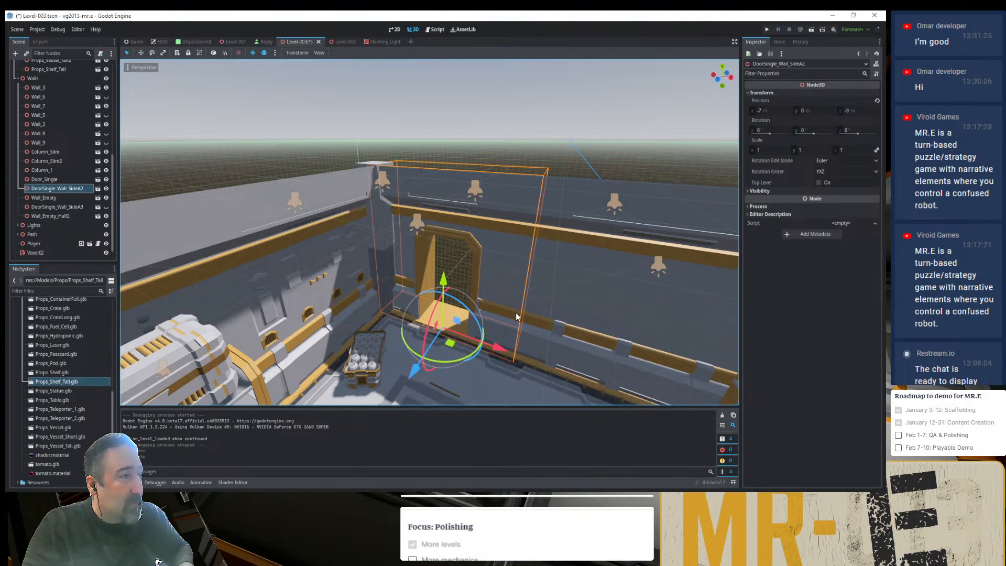
{"action": "key", "text": "ctrl+z"}
- Move Door_Single and its surrounding wall DoorSingle_Wall_SideA2 to X -7 m, beside the corner column
{"action": "left_click", "coordinate": [514, 282]}
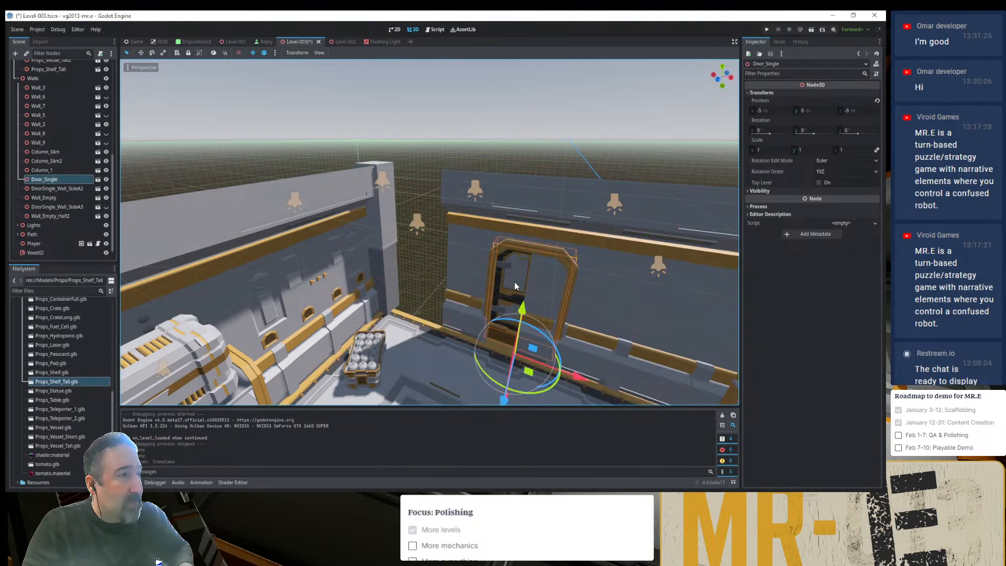
{"action": "left_click_drag", "start_coordinate": [582, 379], "coordinate": [496, 351]}
{"action": "left_click", "coordinate": [551, 236]}
{"action": "left_click", "coordinate": [464, 263]}
{"action": "scroll", "coordinate": [558, 274], "scroll_direction": "down", "scroll_amount": 10}
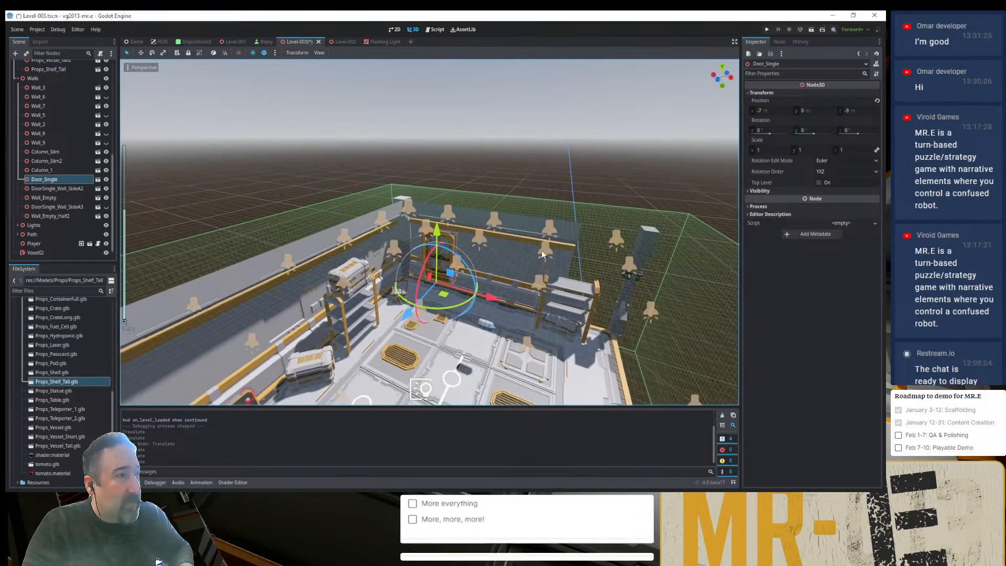
- Align Wall_Empty at X -3 m, flush with the relocated door wall
{"action": "left_click", "coordinate": [520, 256]}
{"action": "scroll", "coordinate": [520, 256], "scroll_direction": "up", "scroll_amount": 8}
{"action": "mouse_move", "coordinate": [627, 368]}
{"action": "left_mouse_down"}
{"action": "mouse_move", "coordinate": [682, 386]}
{"action": "mouse_move", "coordinate": [647, 373]}
{"action": "left_mouse_up"}
{"action": "scroll", "coordinate": [645, 362], "scroll_direction": "down", "scroll_amount": 5}
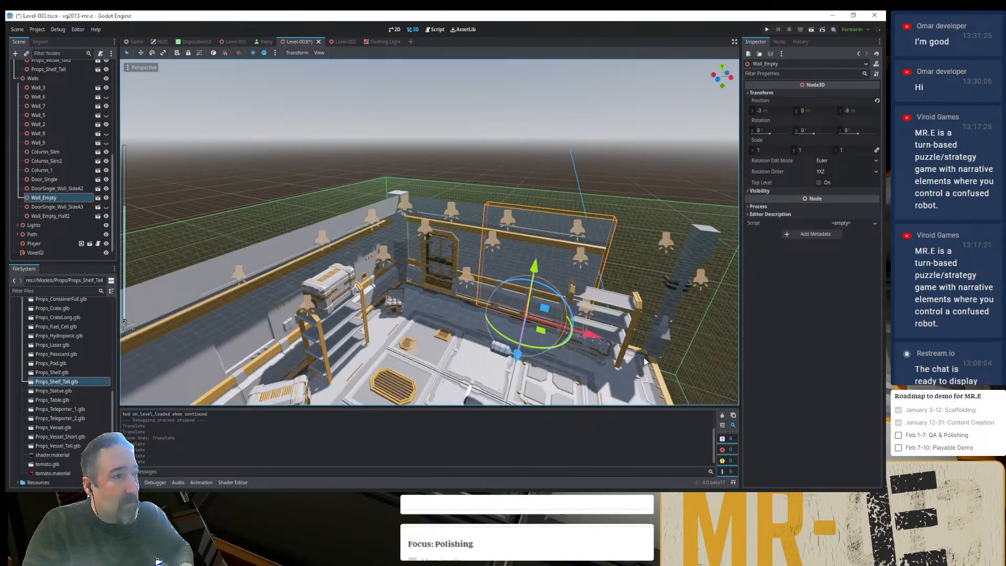
- Move the column Column_Slim2 to X -1 m, at the open end of the back wall
{"action": "scroll", "coordinate": [644, 361], "scroll_direction": "down", "scroll_amount": 5}
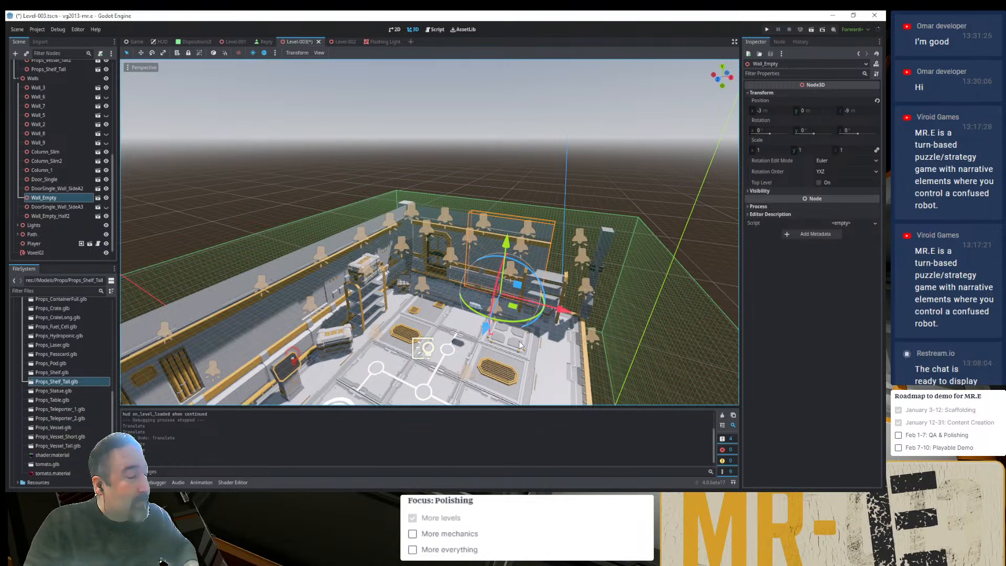
{"action": "left_click", "coordinate": [604, 252]}
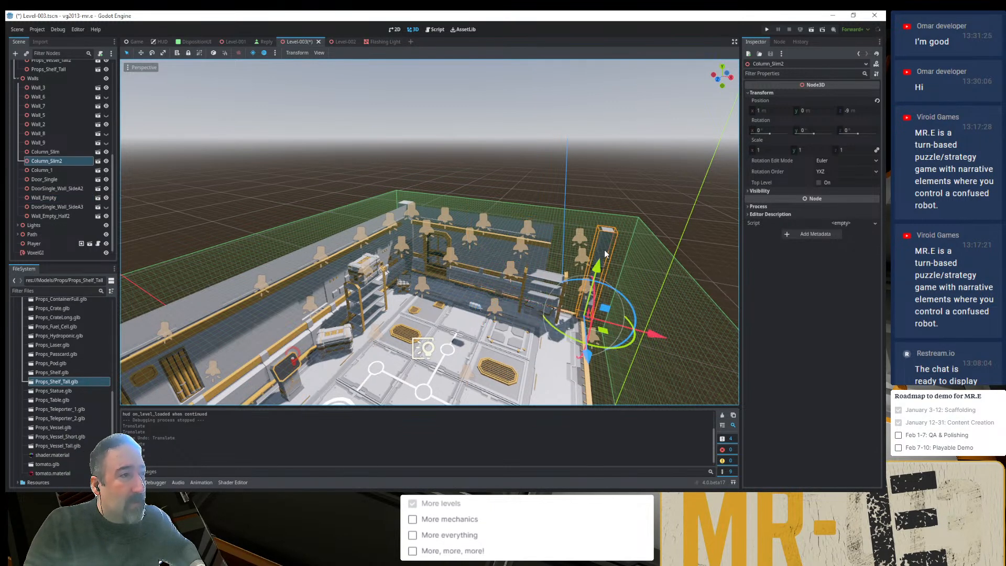
{"action": "left_click_drag", "start_coordinate": [655, 336], "coordinate": [522, 315]}
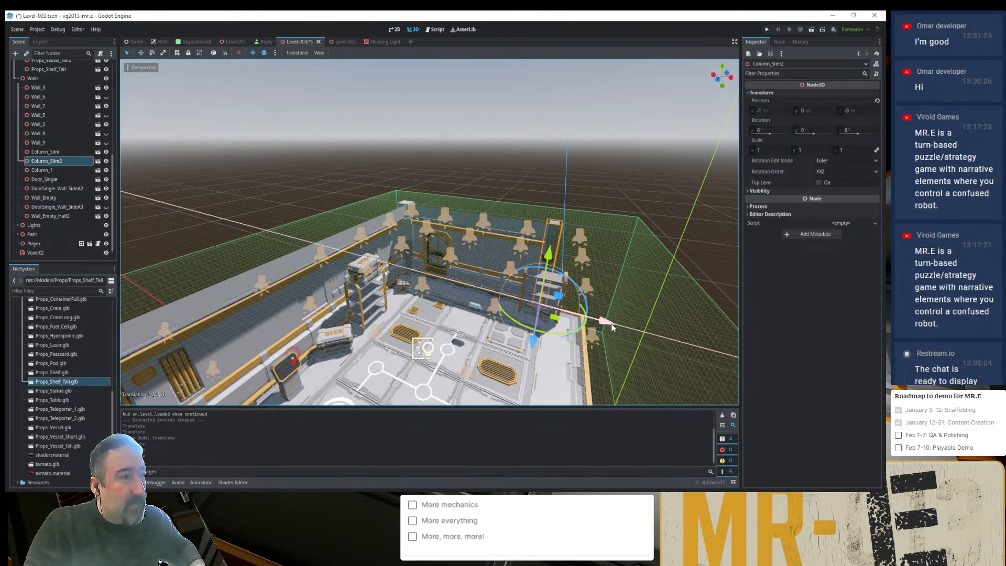
- Shift Props_Shelf along the back wall toward the door, away from the relocated slim column
{"action": "left_click", "coordinate": [530, 293]}
{"action": "middle_click_drag", "start_coordinate": [530, 294], "coordinate": [559, 311]}
{"action": "key", "text": "f"}
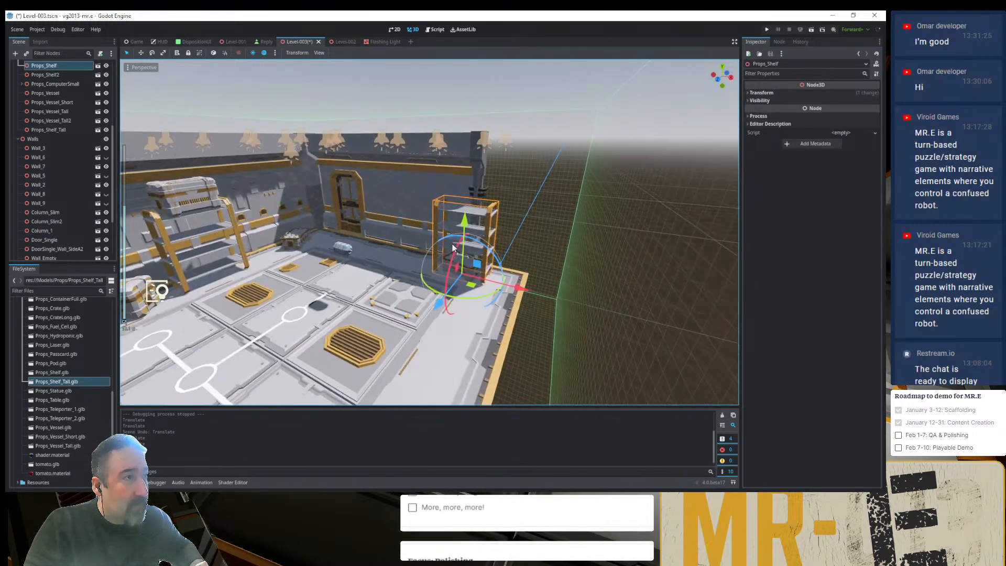
{"action": "left_click_drag", "start_coordinate": [576, 347], "coordinate": [417, 292]}
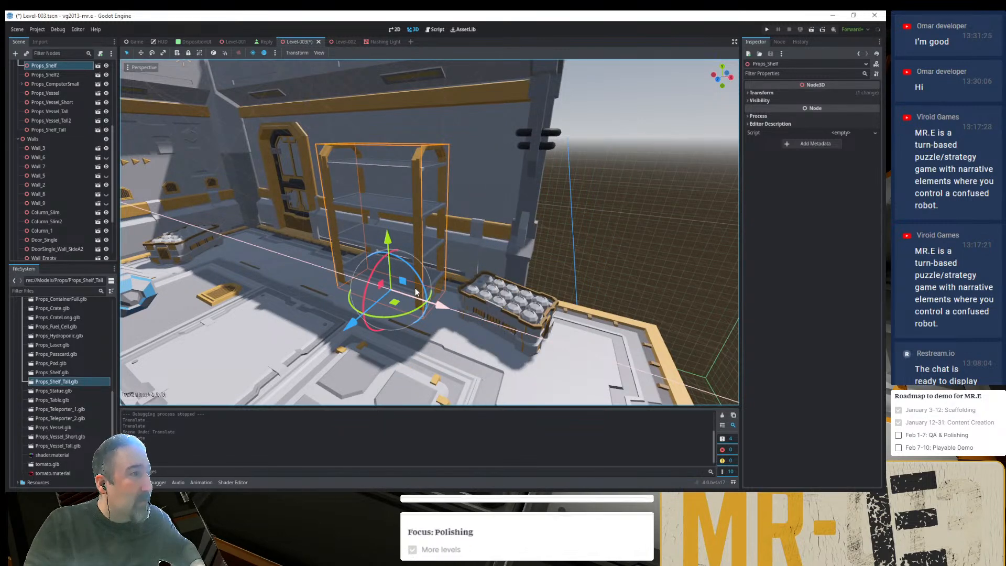
- Move Props_ContainerFull3 away from the slim column onto the floor in front of the back-wall shelf, and save the scene
{"action": "left_click", "coordinate": [516, 317]}
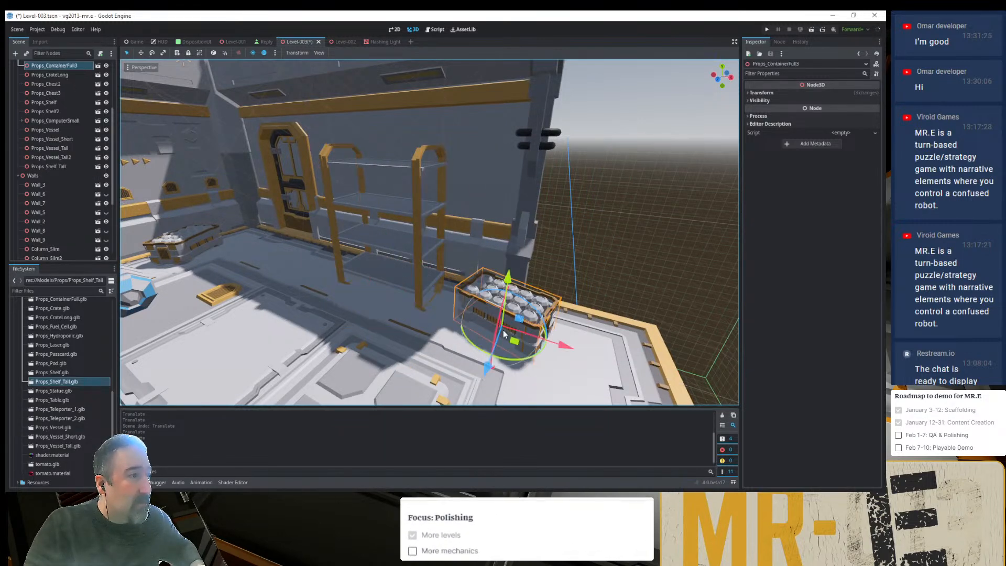
{"action": "left_click_drag", "start_coordinate": [510, 348], "coordinate": [388, 412]}
{"action": "scroll", "coordinate": [478, 378], "scroll_direction": "down", "scroll_amount": 11}
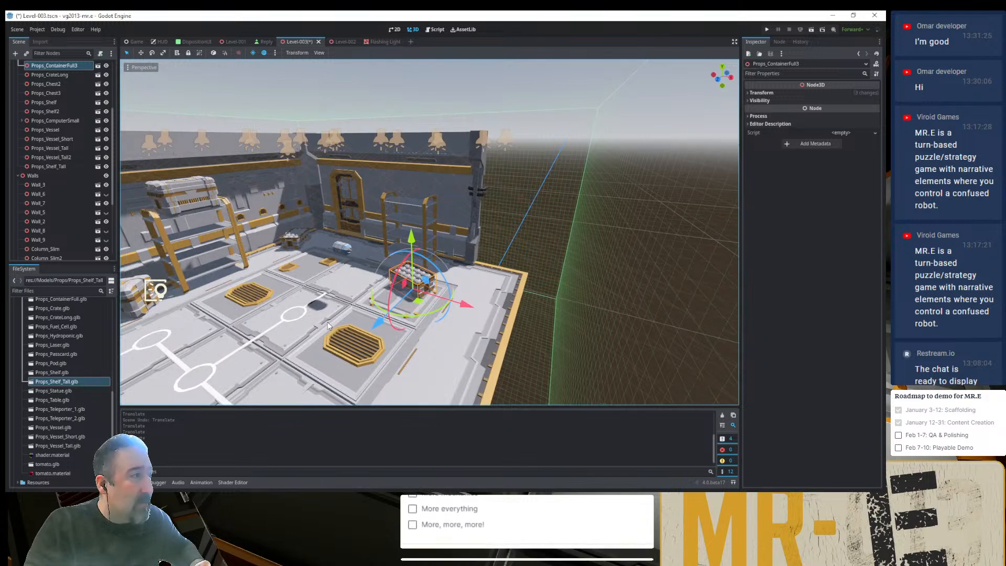
{"action": "middle_click_drag", "start_coordinate": [329, 326], "coordinate": [441, 304]}
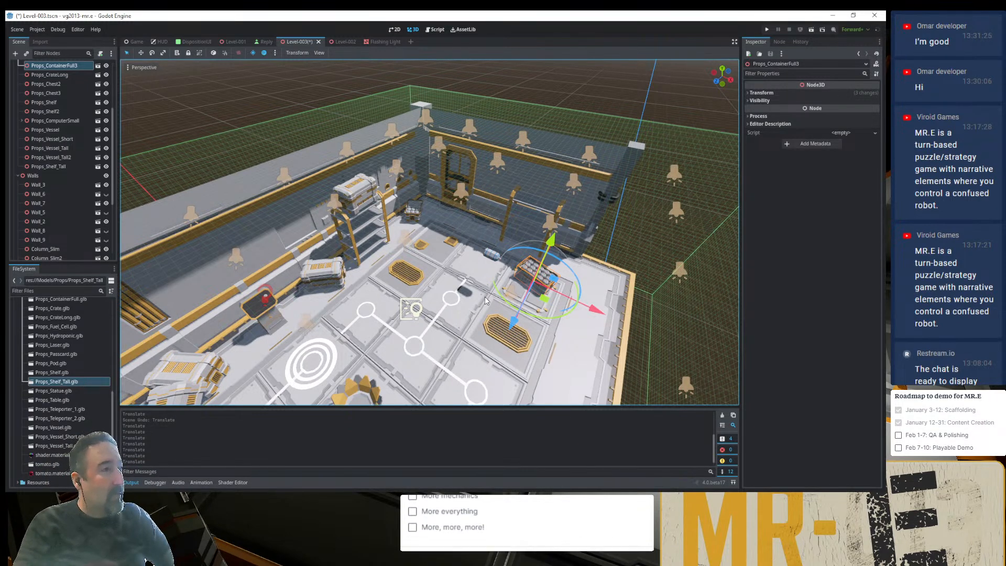
{"action": "key", "text": "ctrl+s"}
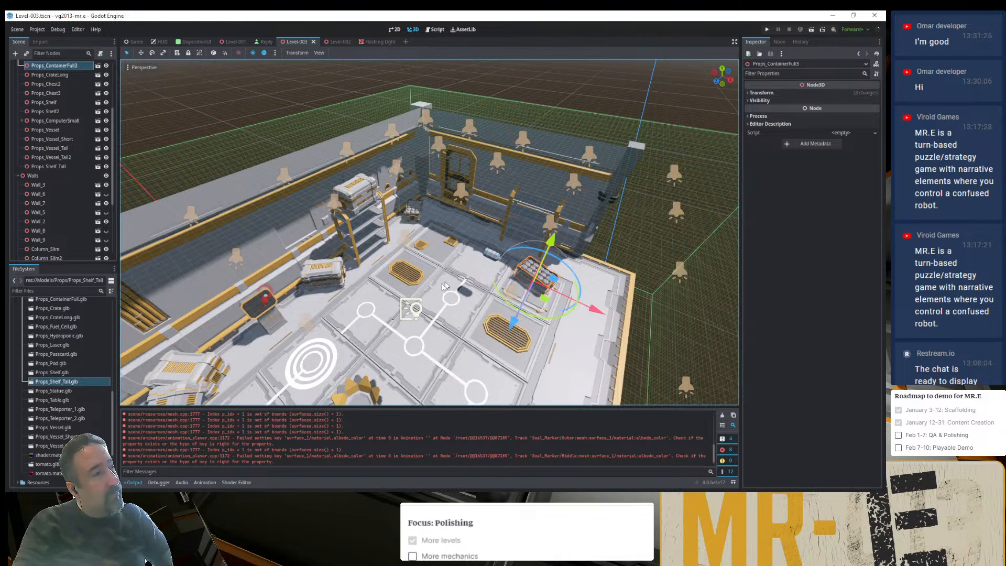
- Move Props_CrateLong and Props_Chest2 together from the vented side wall to the open side of the room near the container
{"action": "middle_click_drag", "start_coordinate": [407, 277], "coordinate": [601, 165], "text": "shift"}
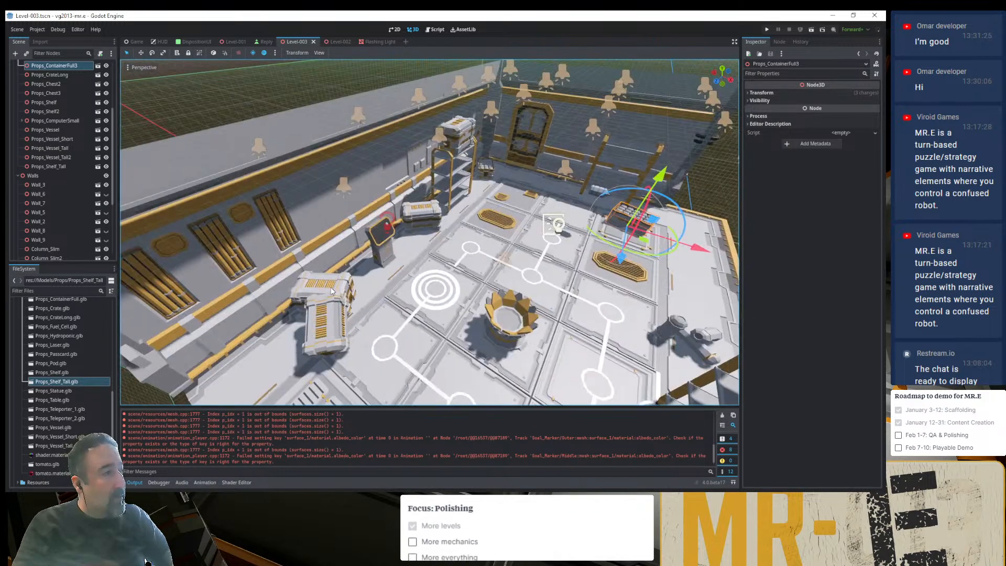
{"action": "left_click", "coordinate": [334, 292]}
{"action": "left_click", "coordinate": [339, 359]}
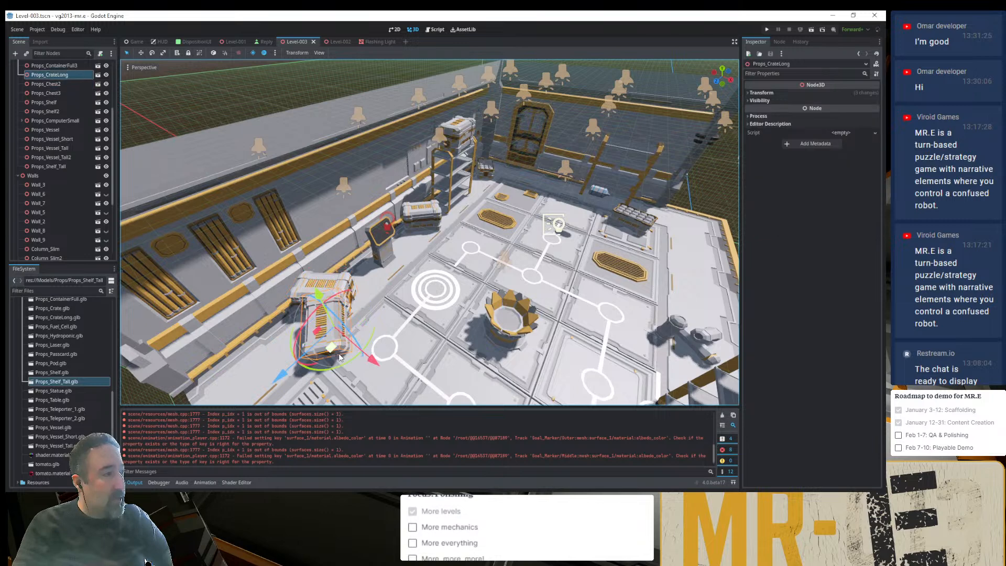
{"action": "left_click", "coordinate": [325, 281], "text": "shift"}
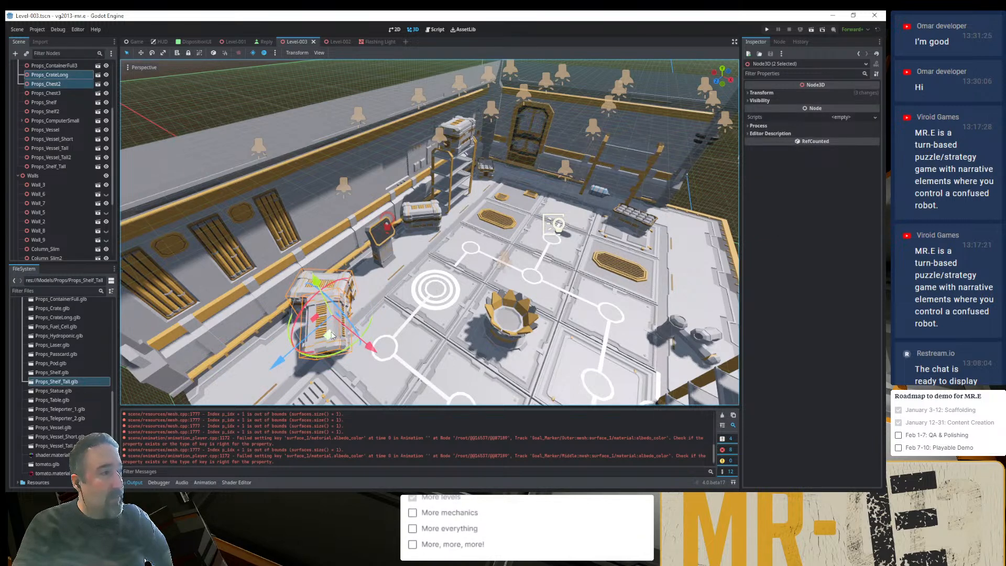
{"action": "left_click_drag", "start_coordinate": [331, 335], "coordinate": [728, 282]}
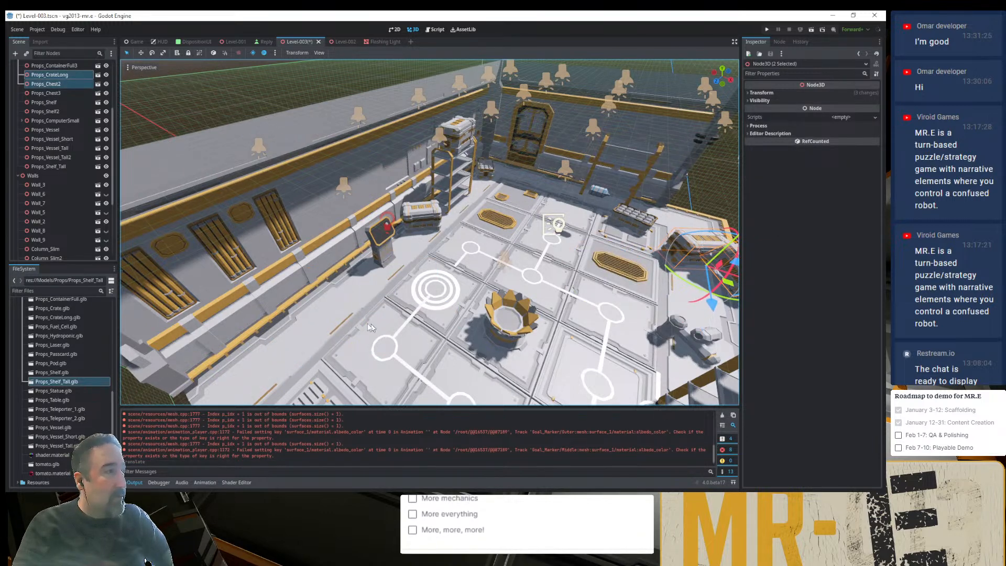
- Move Props_Shelf_Tall across the room and rotate it to stand against the vented side wall beside the small computer
{"action": "left_click", "coordinate": [689, 396]}
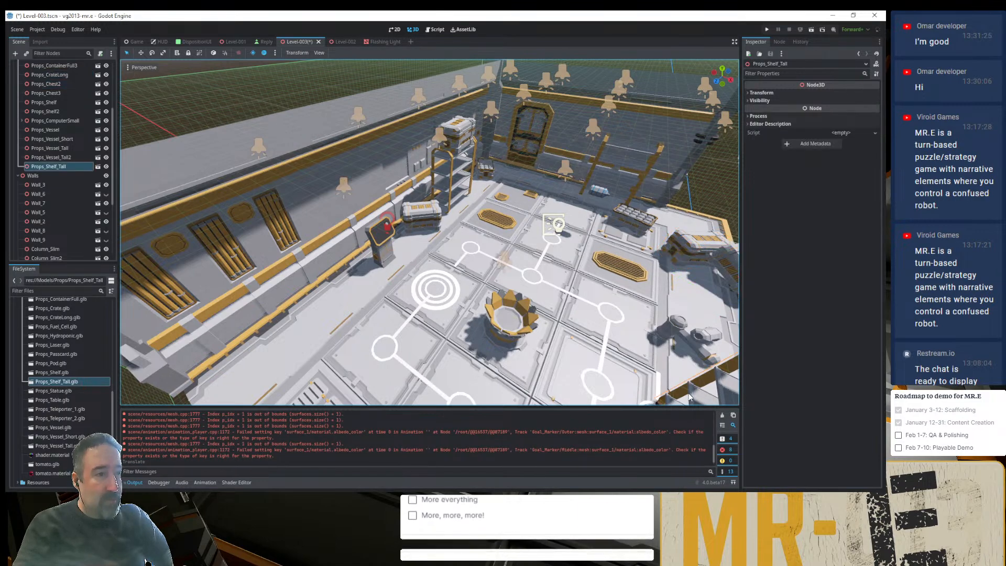
{"action": "scroll", "coordinate": [689, 396], "scroll_direction": "down", "scroll_amount": 6}
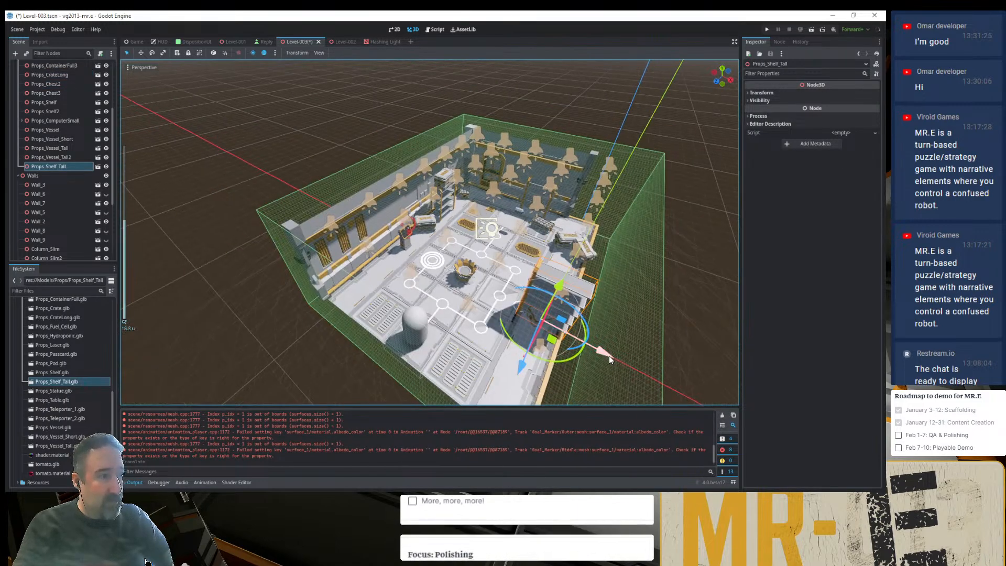
{"action": "left_click_drag", "start_coordinate": [609, 356], "coordinate": [420, 285]}
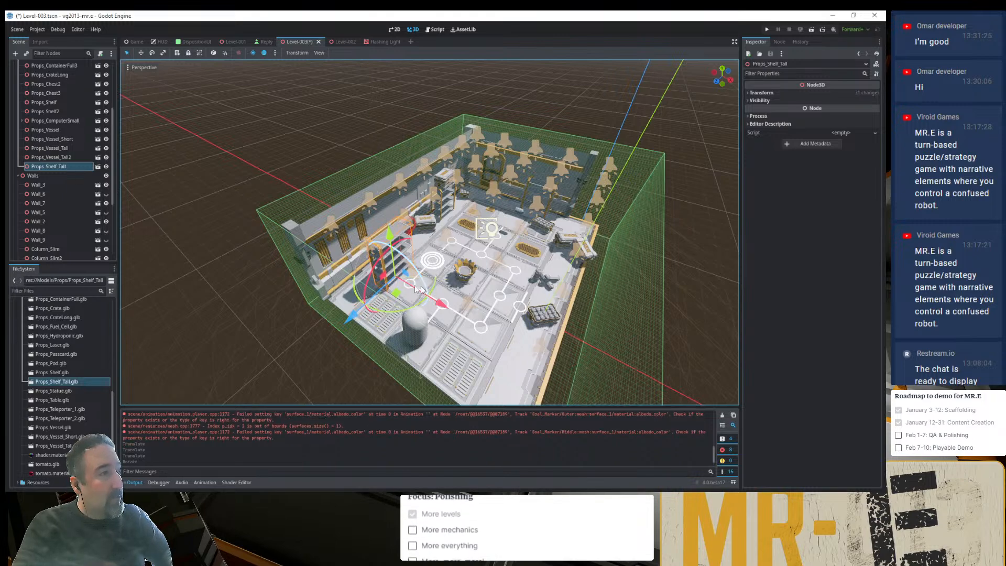
{"action": "scroll", "coordinate": [414, 309], "scroll_direction": "up", "scroll_amount": 5}
{"action": "left_click_drag", "start_coordinate": [369, 337], "coordinate": [369, 340]}
{"action": "middle_click_drag", "start_coordinate": [347, 338], "coordinate": [283, 344]}
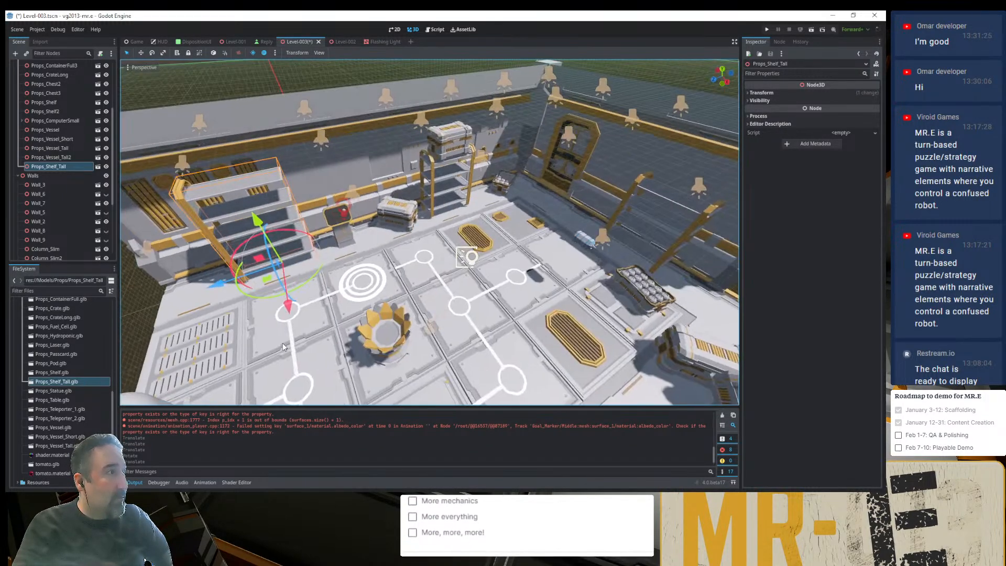
- Compare the tall shelf with the Ultimate Modular Sci-Fi Pack preview image on the Quaternius page in the browser
{"action": "scroll", "coordinate": [281, 343], "scroll_direction": "down", "scroll_amount": 8}
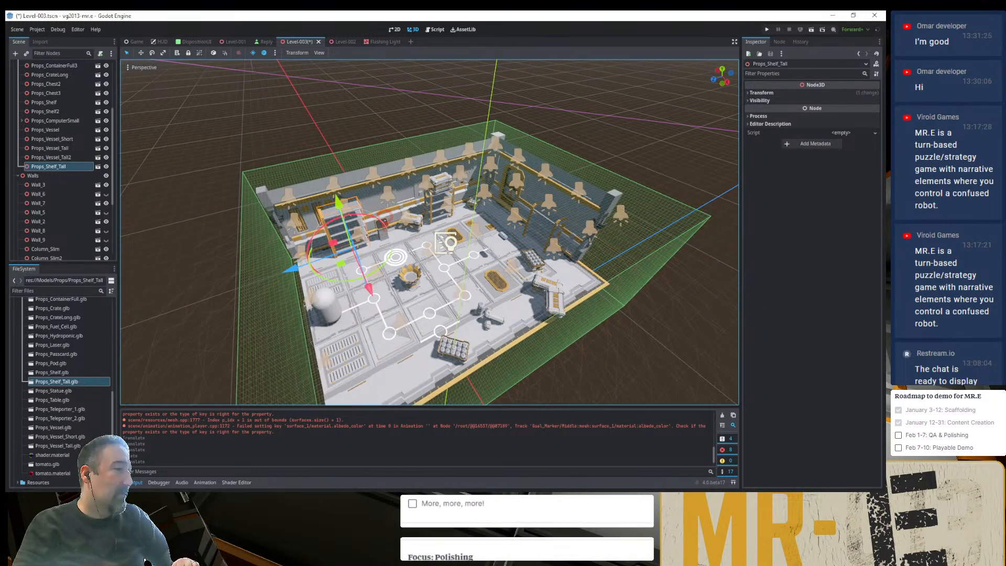
{"action": "left_click", "coordinate": [364, 499]}
{"action": "left_click", "coordinate": [385, 18]}
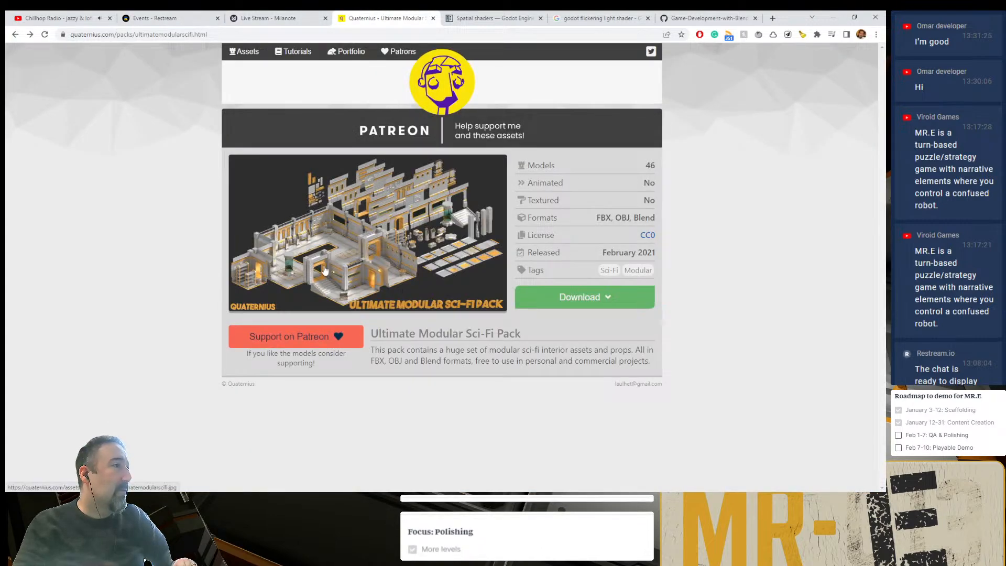
{"action": "left_click", "coordinate": [318, 255]}
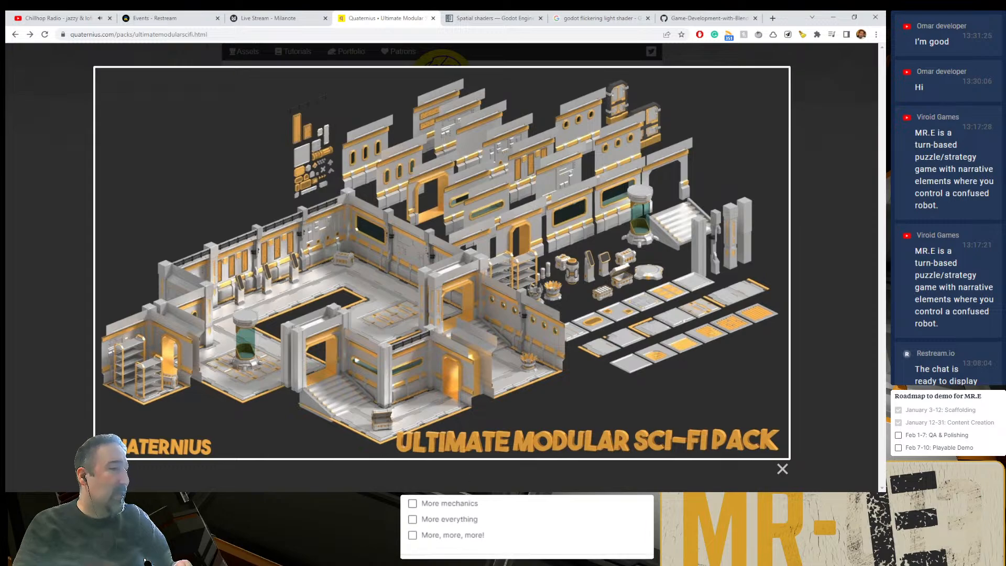
{"action": "key", "text": "alt+Tab"}
{"action": "scroll", "coordinate": [329, 255], "scroll_direction": "up", "scroll_amount": 15}
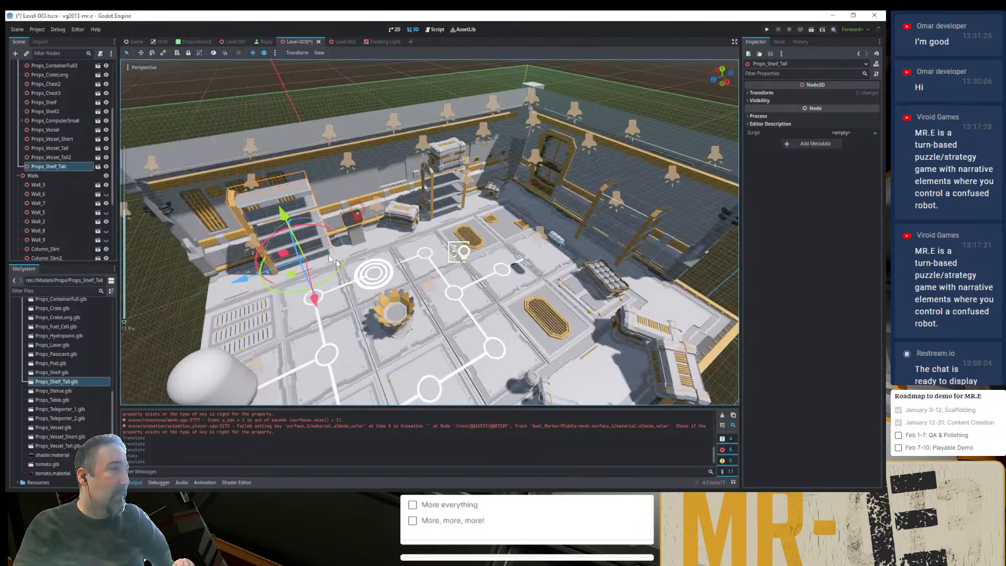
{"action": "middle_click_drag", "start_coordinate": [238, 210], "coordinate": [368, 249], "text": "shift"}
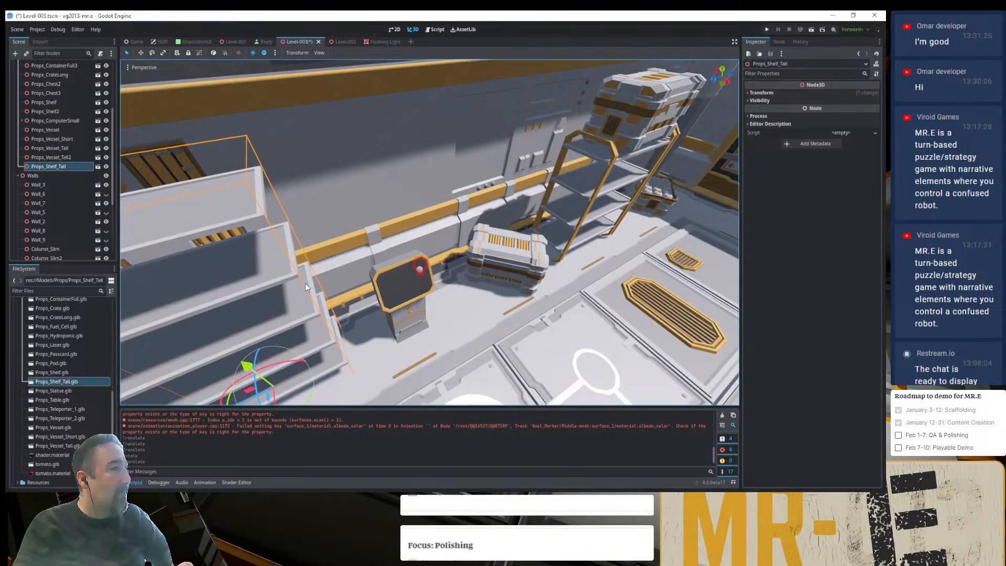
{"action": "scroll", "coordinate": [305, 283], "scroll_direction": "down", "scroll_amount": 6}
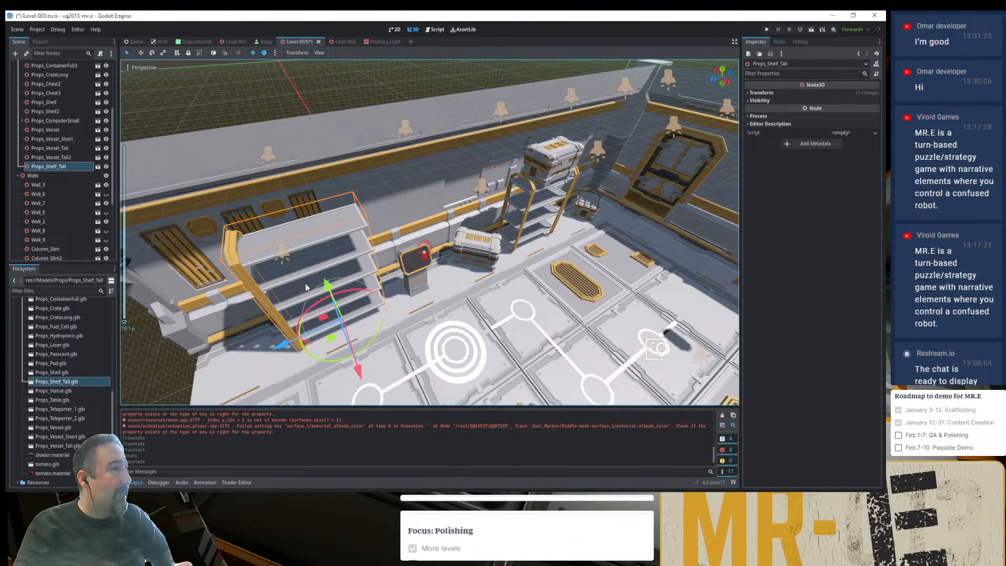
{"action": "scroll", "coordinate": [434, 307], "scroll_direction": "down", "scroll_amount": 10}
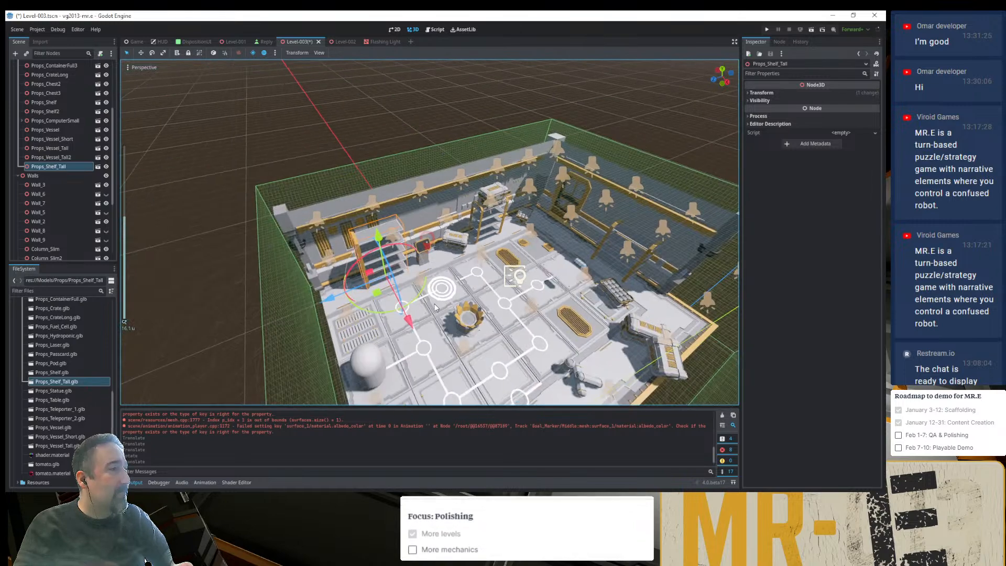
{"action": "scroll", "coordinate": [435, 308], "scroll_direction": "up", "scroll_amount": 3}
{"action": "scroll", "coordinate": [434, 307], "scroll_direction": "up", "scroll_amount": 2}
- Switch to the pack's Props folder and open Props_Shelf_Tall.blend in Blender to view the shelf model
{"action": "key", "text": "alt+Tab"}
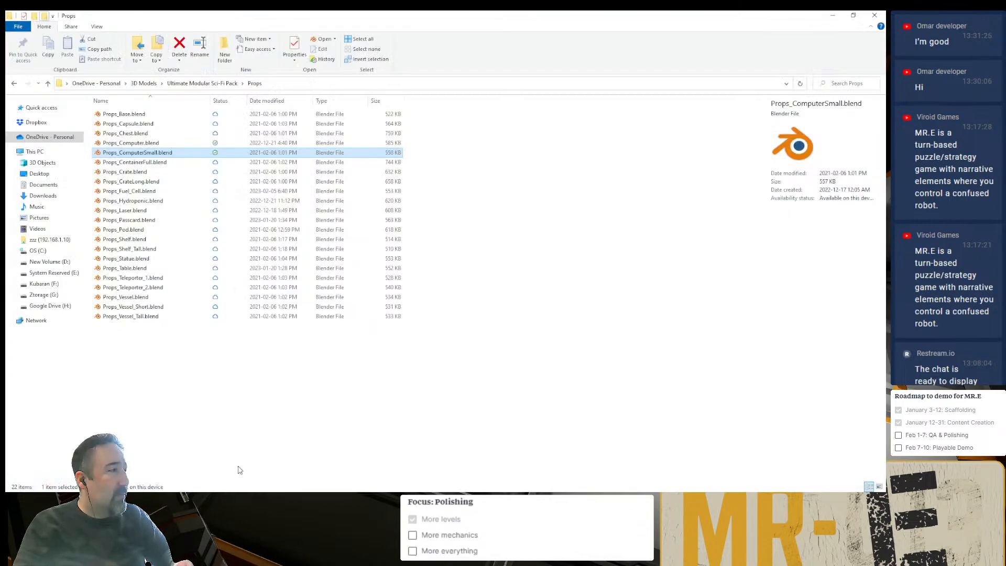
{"action": "double_click", "coordinate": [134, 250]}
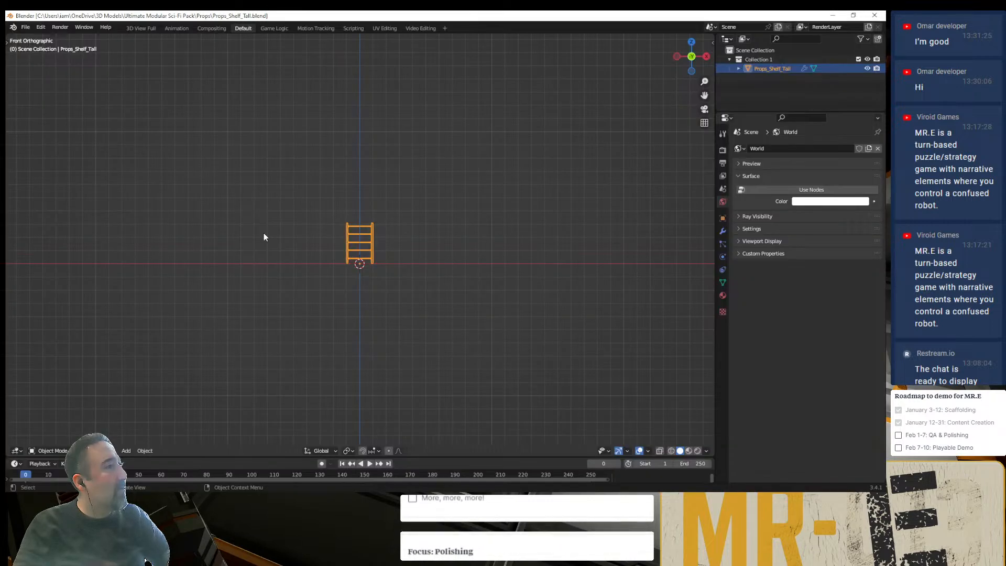
{"action": "middle_click_drag", "start_coordinate": [264, 234], "coordinate": [332, 220]}
{"action": "scroll", "coordinate": [358, 248], "scroll_direction": "up", "scroll_amount": 5}
- Return to Godot and inspect the Props_Shelf_Tall.glb model in its advanced import settings, leaving them unaltered
{"action": "key", "text": "alt+Tab"}
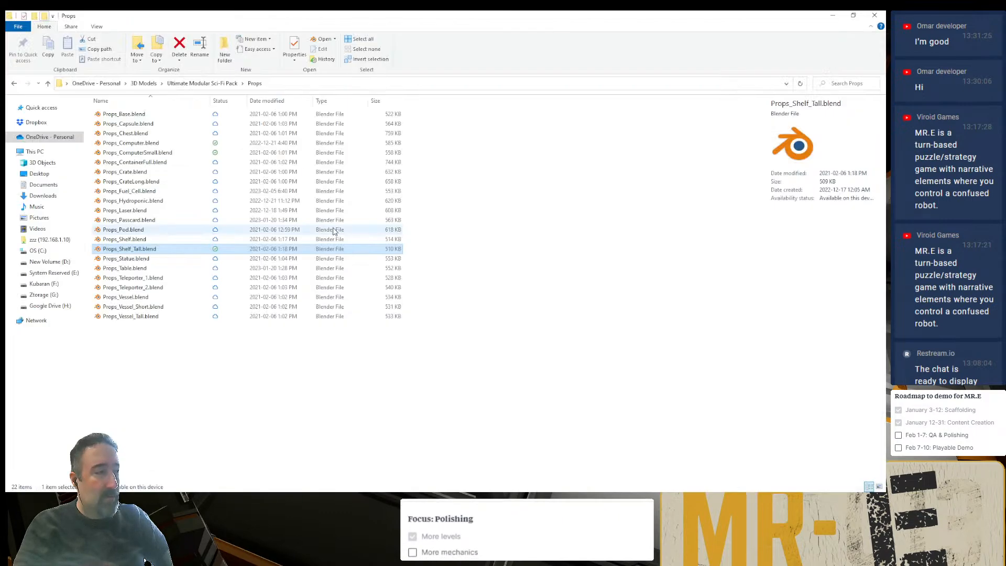
{"action": "key", "text": "alt+Tab"}
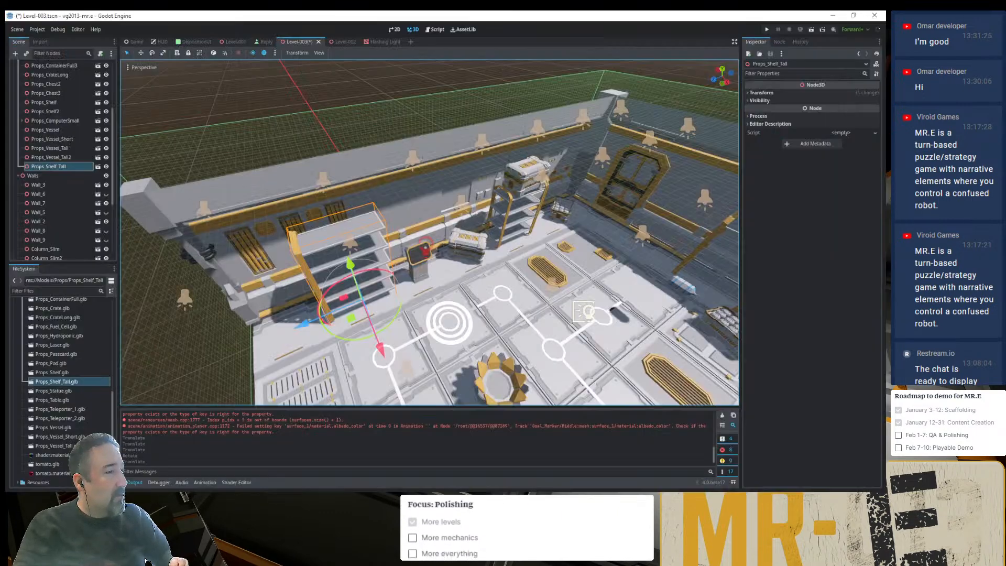
{"action": "double_click", "coordinate": [60, 381]}
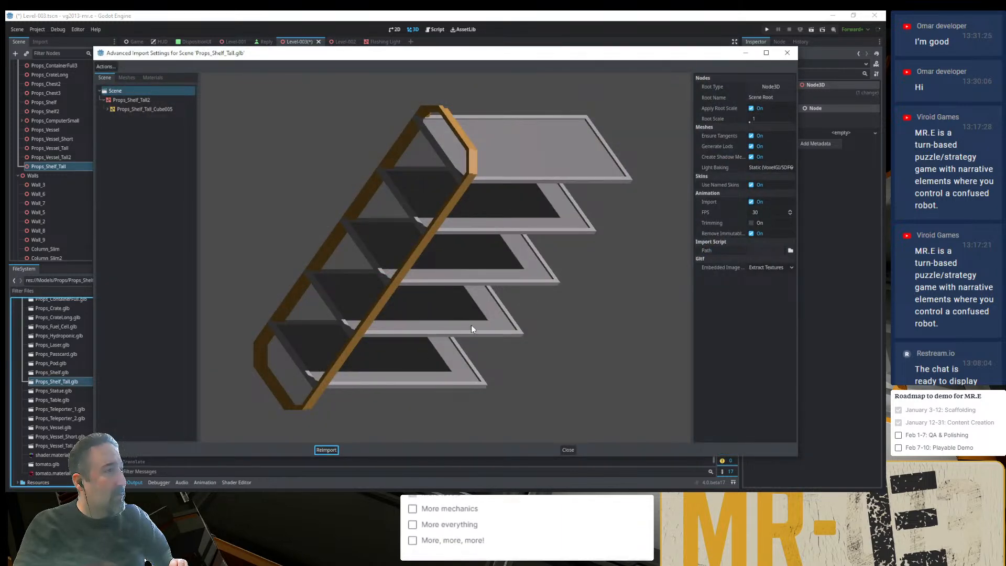
{"action": "left_click_drag", "start_coordinate": [470, 329], "coordinate": [392, 292]}
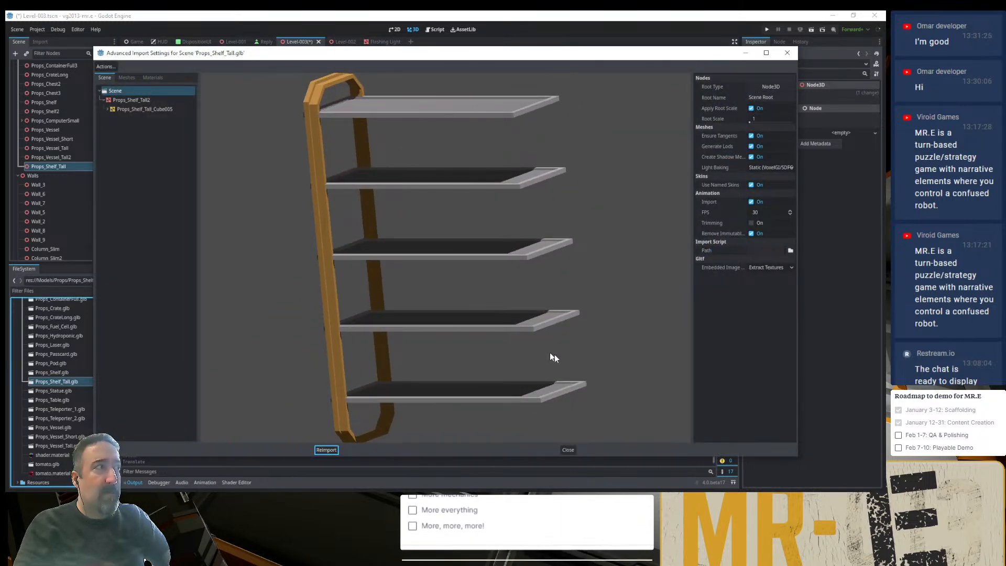
{"action": "left_click", "coordinate": [569, 449]}
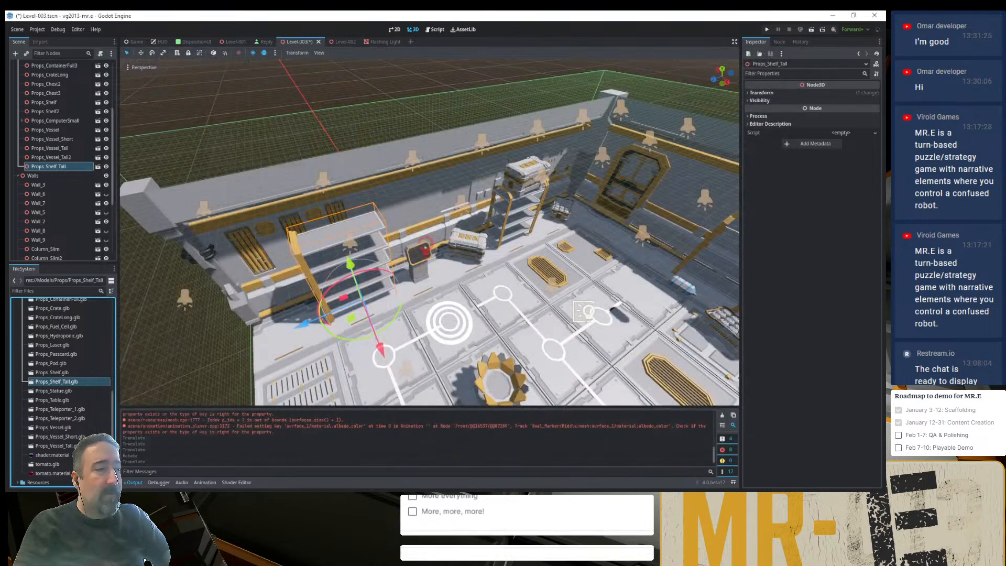
- Switch to Blender and add the glTF 2.0 export command to the Quick Favorites
{"action": "key", "text": "alt+Tab"}
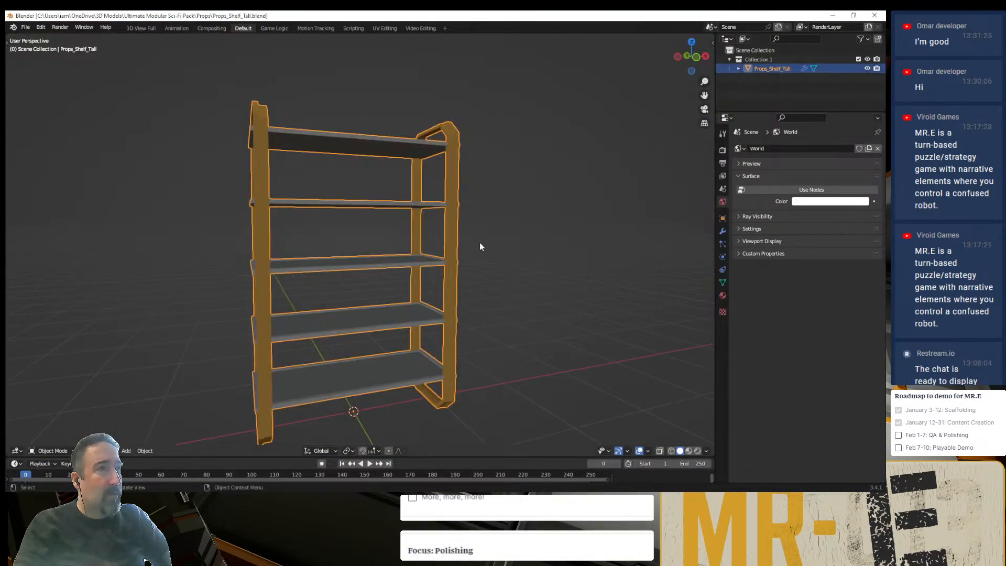
{"action": "middle_click_drag", "start_coordinate": [479, 242], "coordinate": [499, 265]}
{"action": "key", "text": "q"}
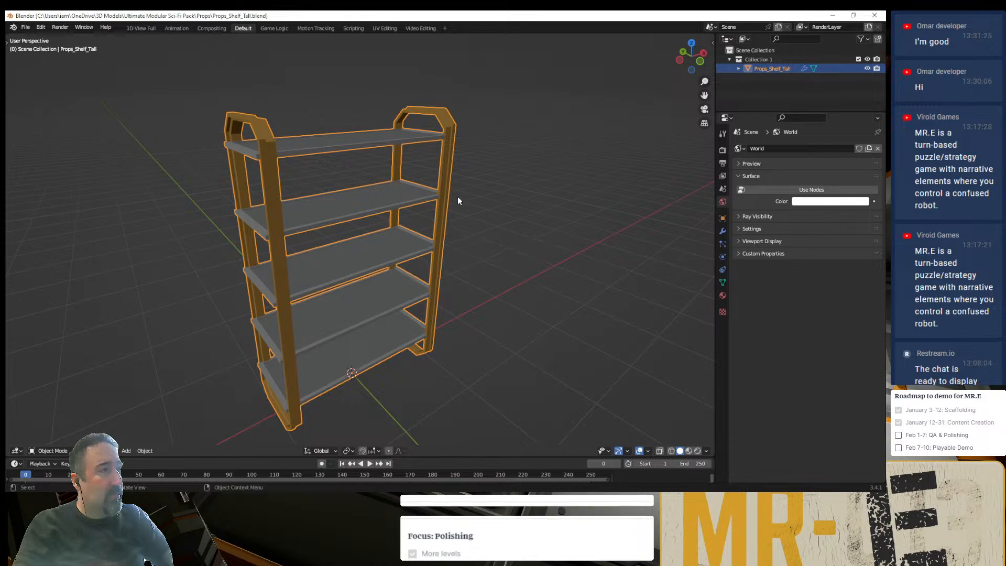
{"action": "left_click", "coordinate": [403, 199]}
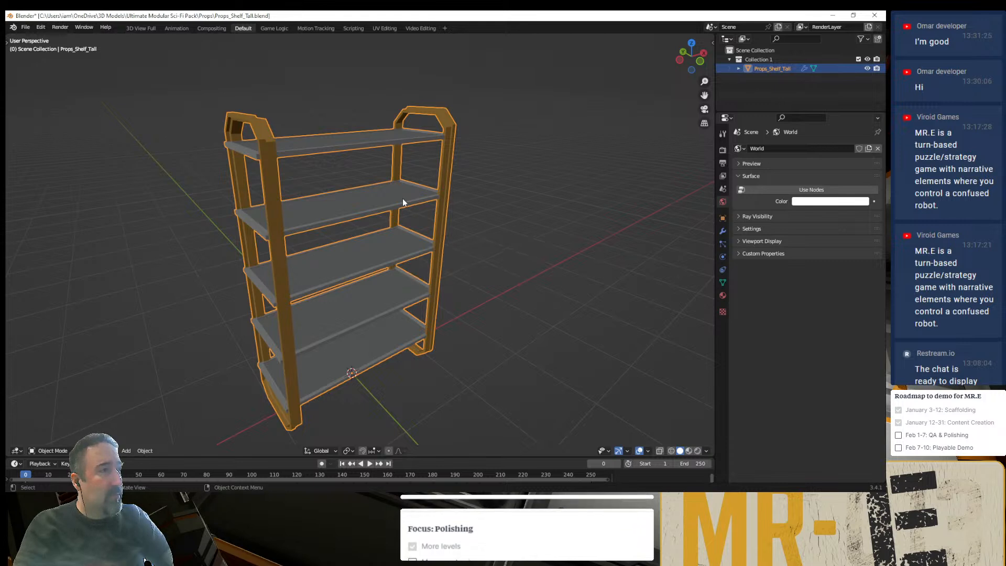
{"action": "left_click", "coordinate": [23, 29]}
{"action": "mouse_move", "coordinate": [76, 161]}
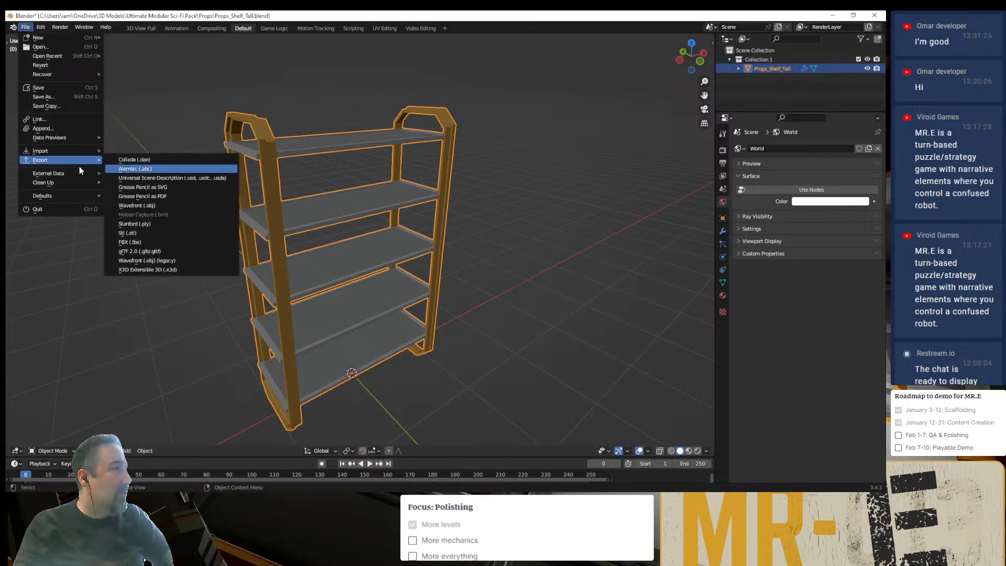
{"action": "right_click", "coordinate": [184, 254]}
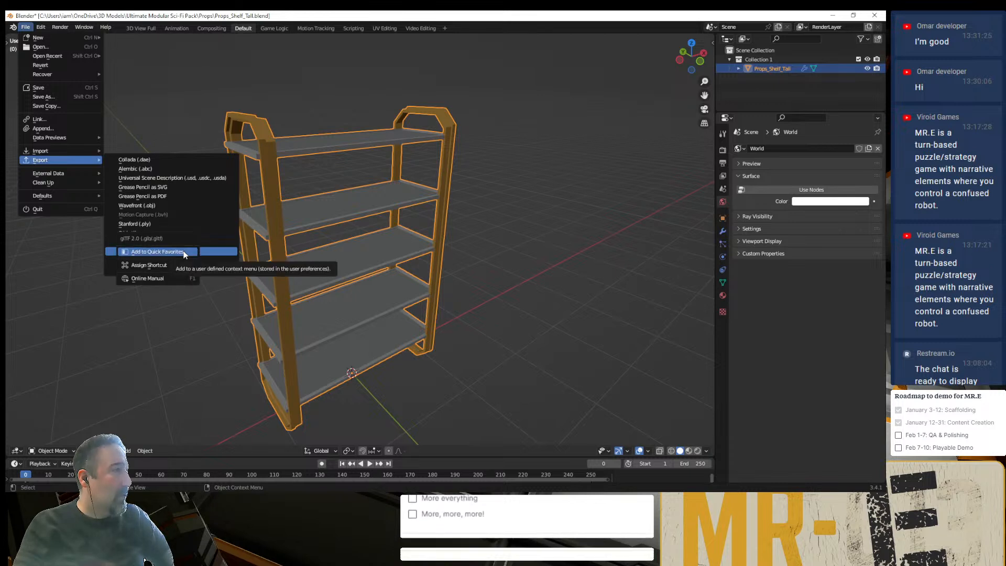
{"action": "key", "text": "ctrl+q"}
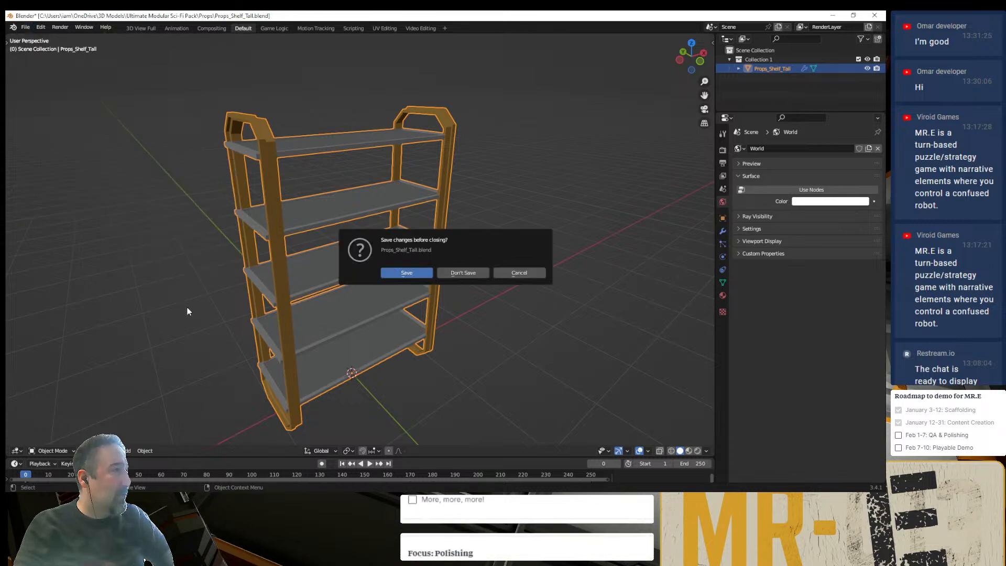
{"action": "left_click", "coordinate": [527, 272]}
- Start a glTF 2.0 export of the tall shelf and browse to Models\Props in the vg2013-mr.e project under Documents\GitHub
{"action": "key", "text": "q"}
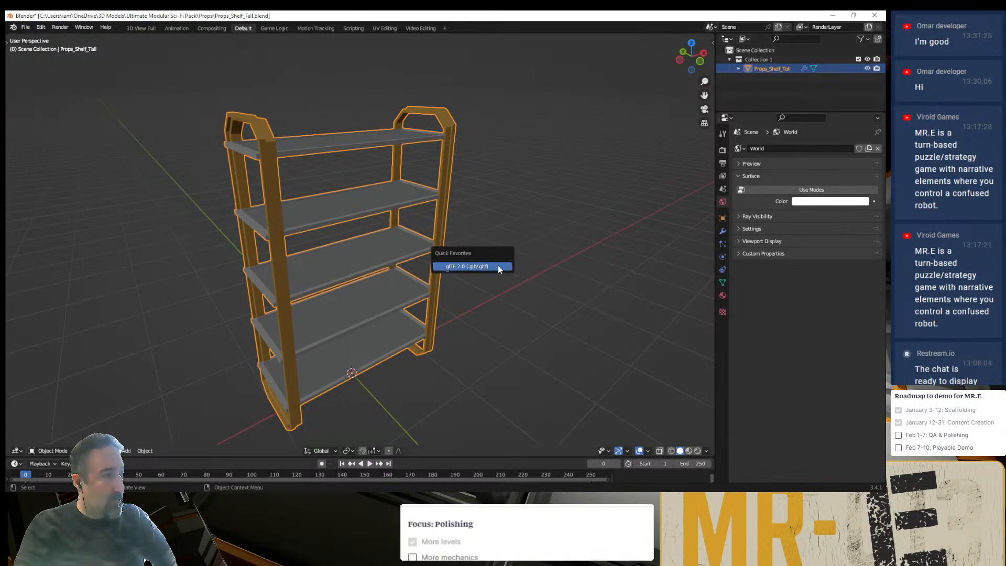
{"action": "left_click", "coordinate": [497, 266]}
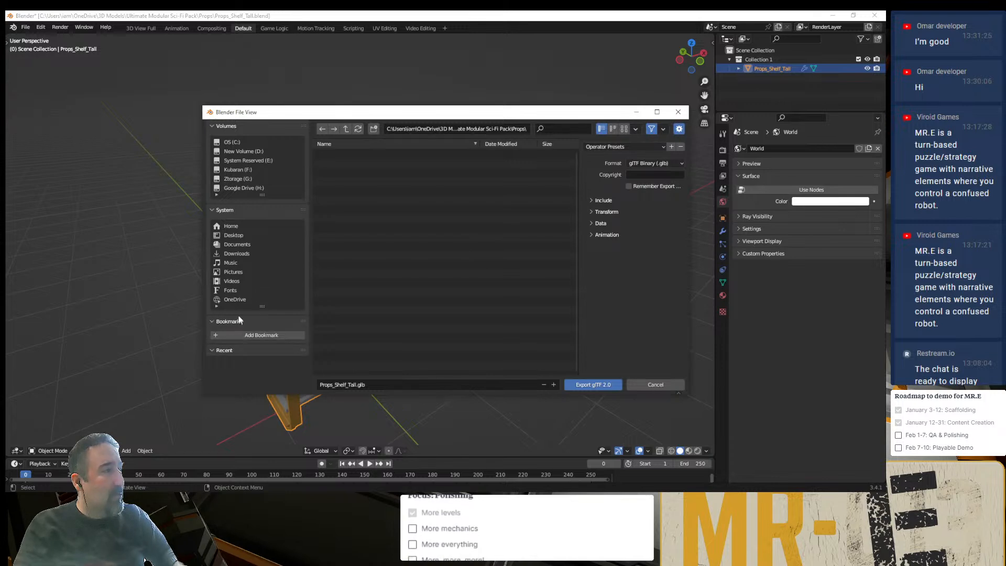
{"action": "left_click", "coordinate": [345, 129]}
{"action": "left_click", "coordinate": [346, 130]}
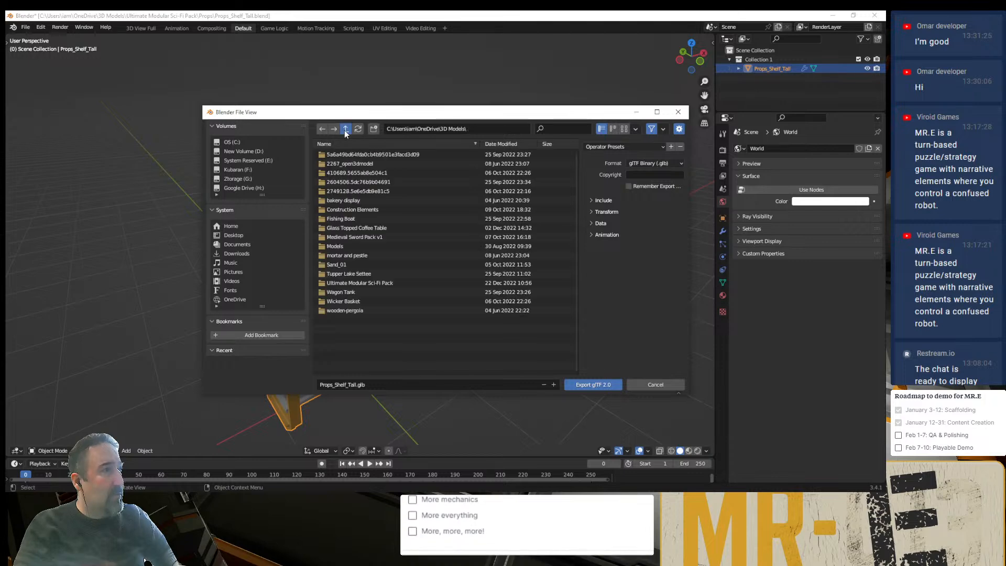
{"action": "left_click", "coordinate": [346, 129]}
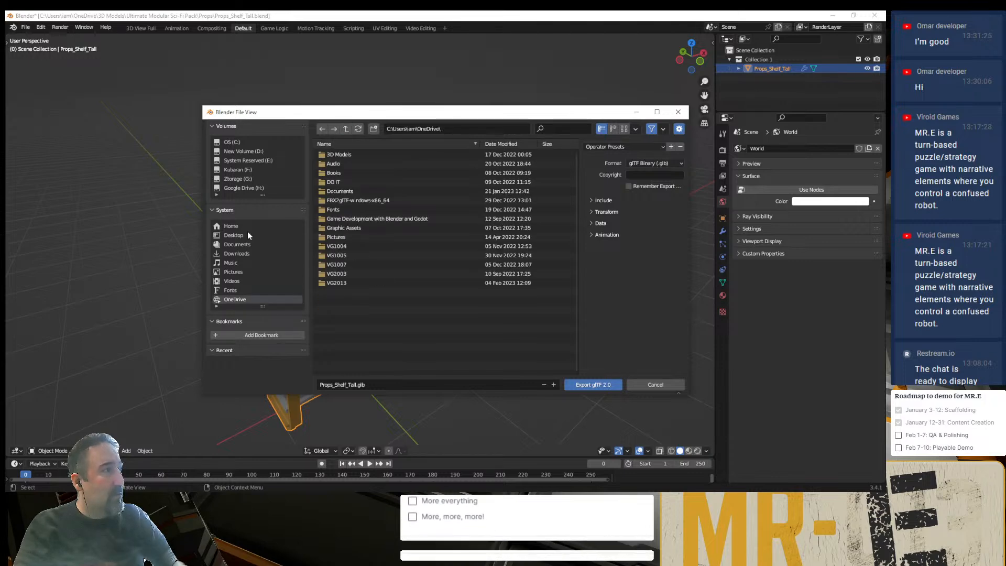
{"action": "left_click", "coordinate": [243, 245]}
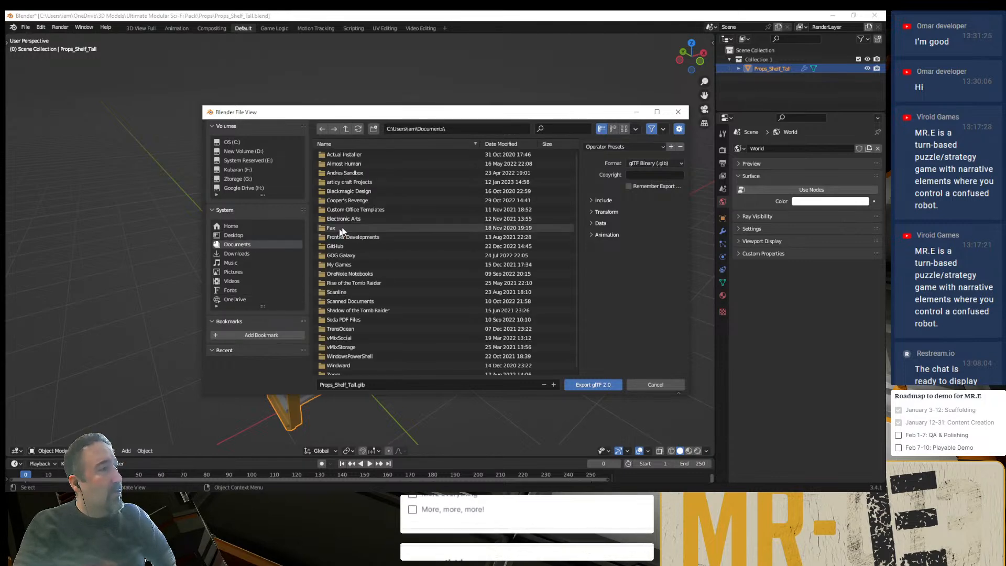
{"action": "left_click", "coordinate": [516, 146]}
{"action": "left_click", "coordinate": [350, 162]}
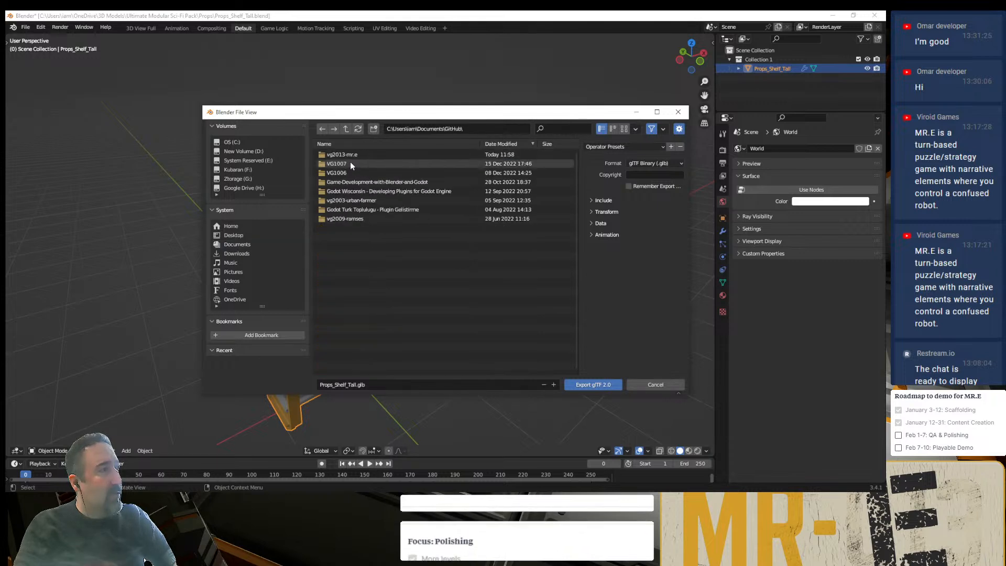
{"action": "left_click", "coordinate": [350, 156]}
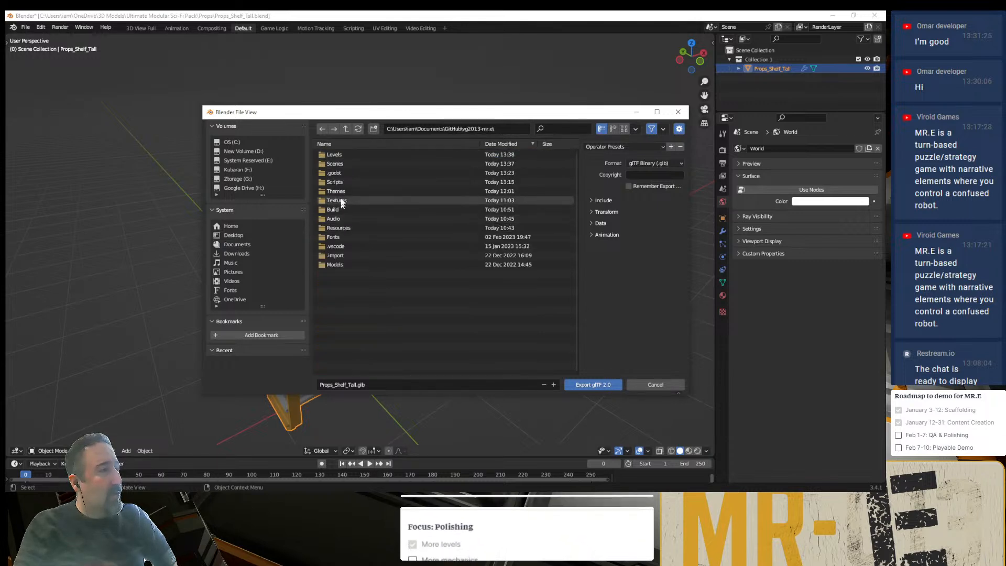
{"action": "left_click", "coordinate": [351, 264]}
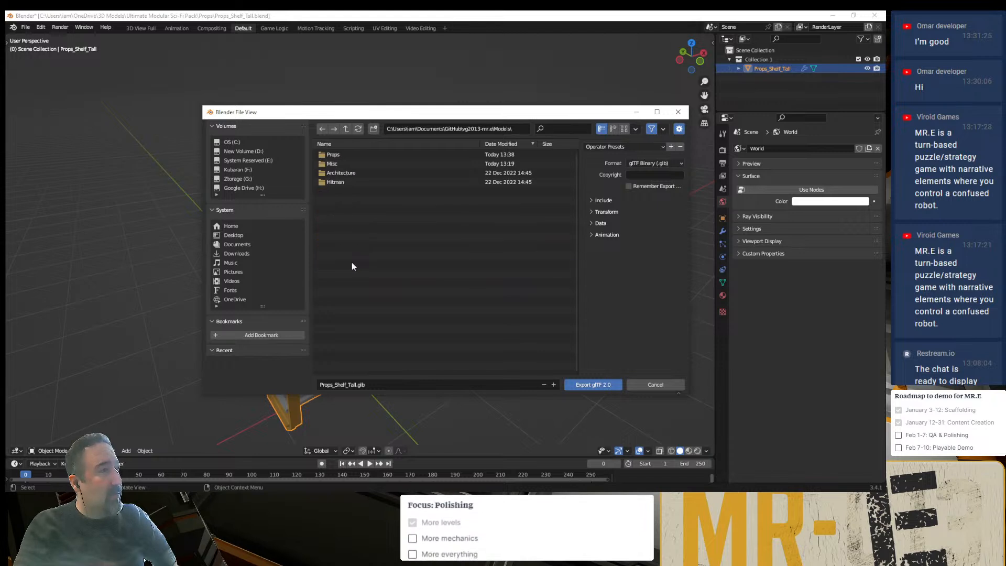
{"action": "left_click", "coordinate": [348, 156]}
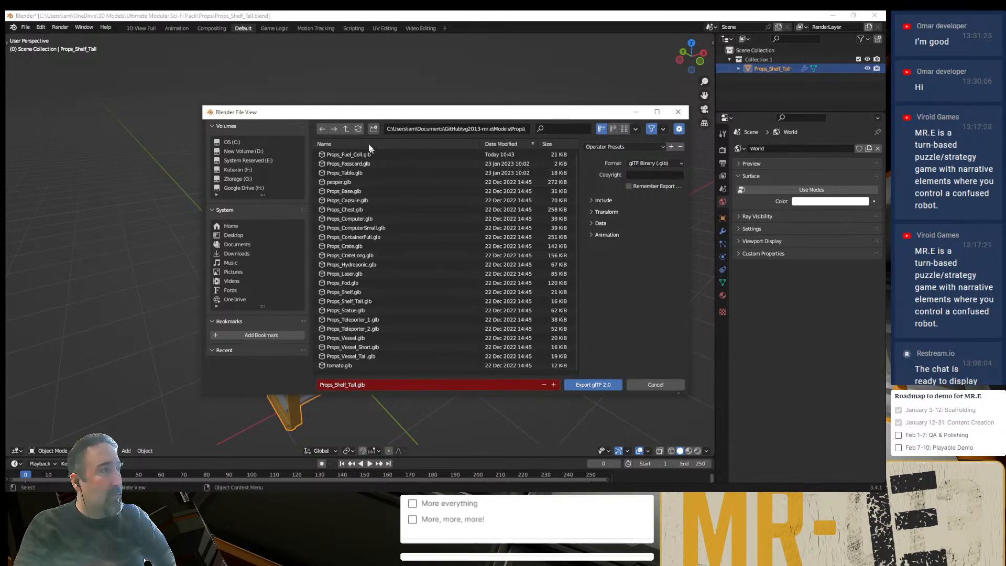
- Bookmark the project's Models folder and export the shelf to its Props subfolder, overwriting Props_Shelf_Tall.glb
{"action": "left_click", "coordinate": [349, 130]}
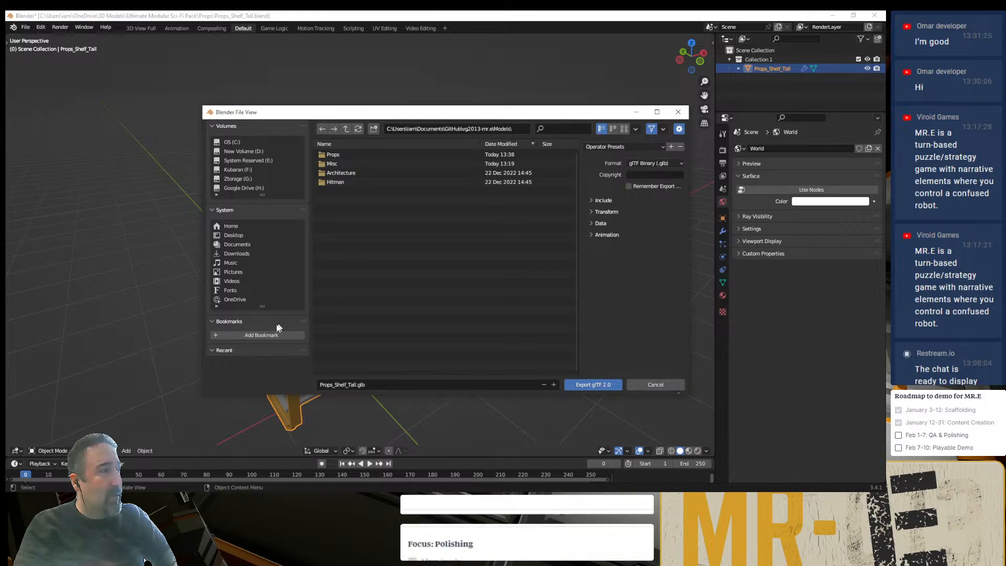
{"action": "left_click", "coordinate": [247, 335]}
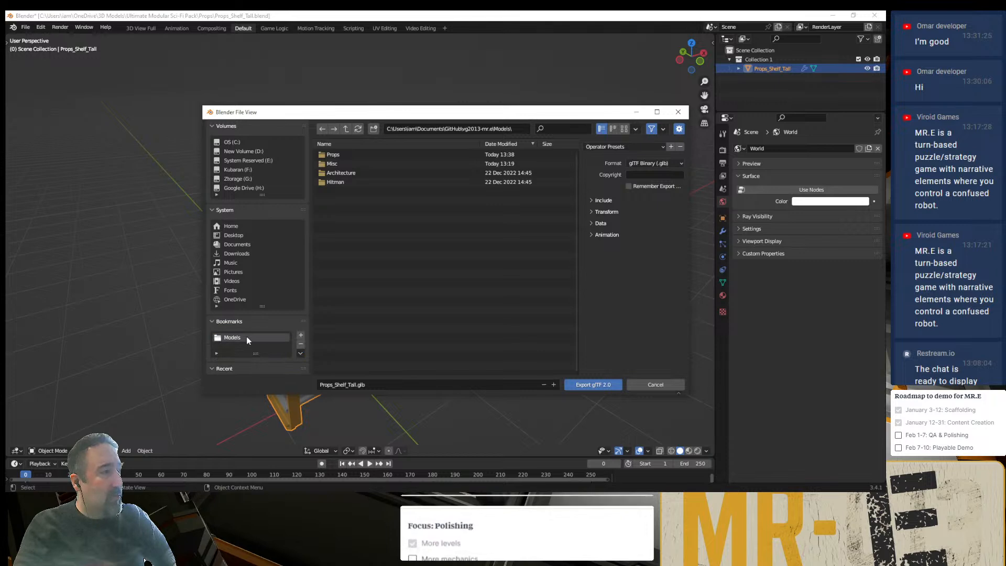
{"action": "double_click", "coordinate": [342, 155]}
{"action": "left_click", "coordinate": [579, 383]}
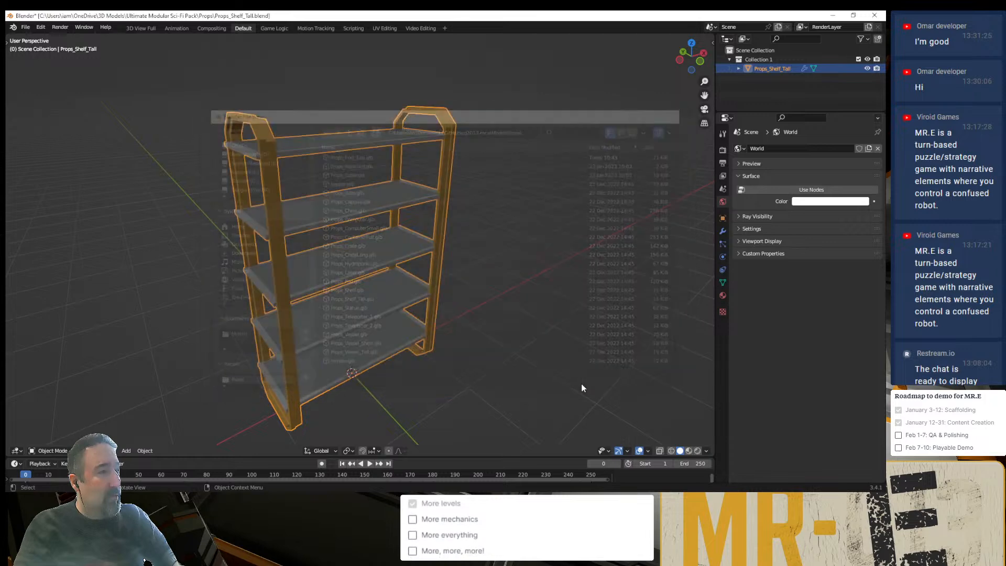
- Switch to Godot, open the imported Props_Shelf_Tall scene to inspect the shelf mesh, and close it
{"action": "key", "text": "alt+Tab"}
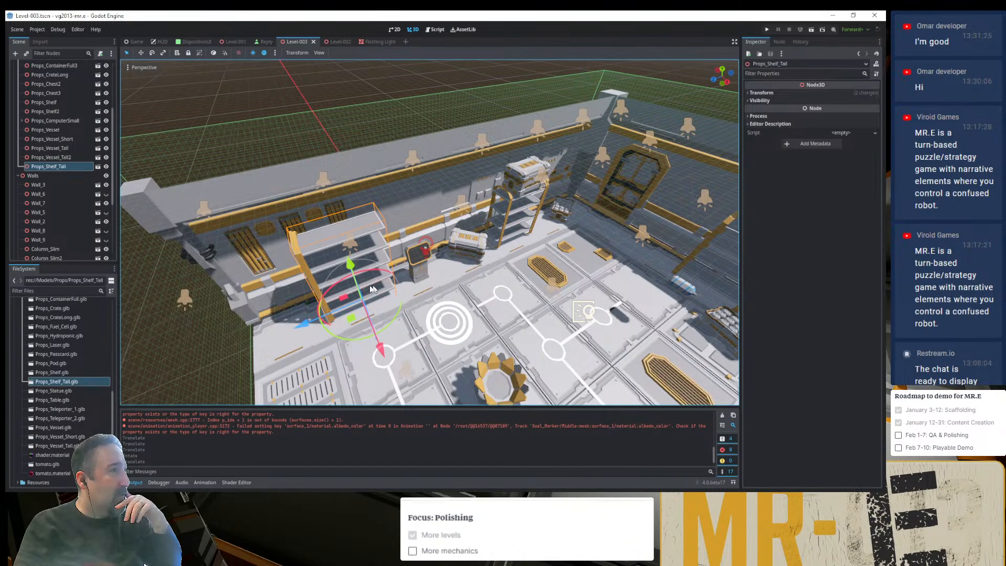
{"action": "left_click", "coordinate": [97, 166]}
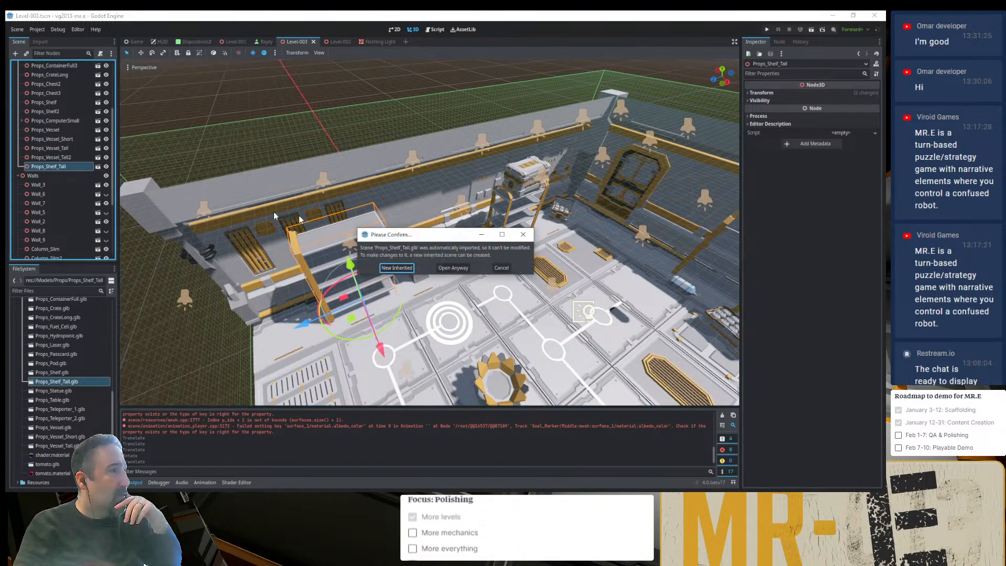
{"action": "left_click", "coordinate": [453, 268]}
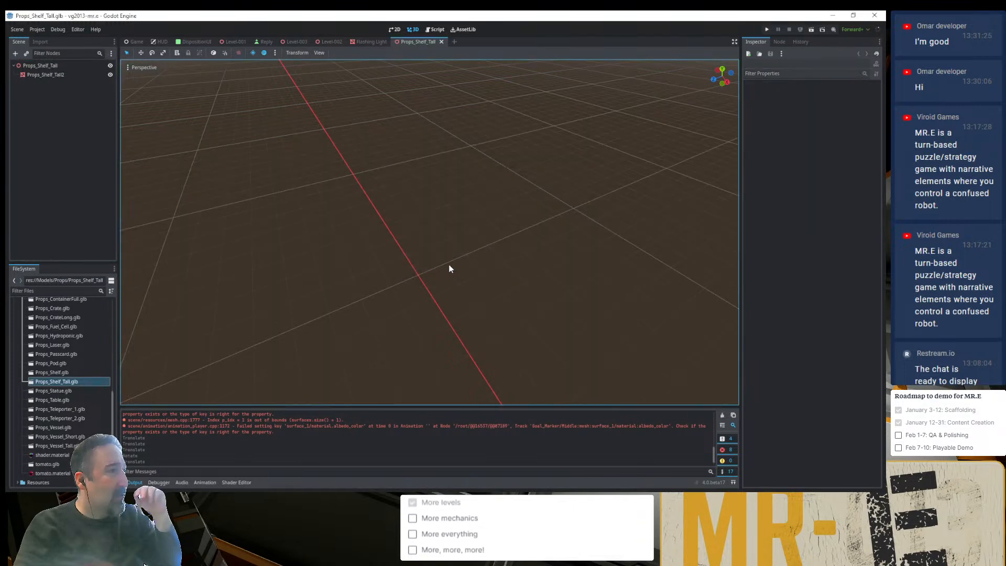
{"action": "left_click", "coordinate": [20, 65]}
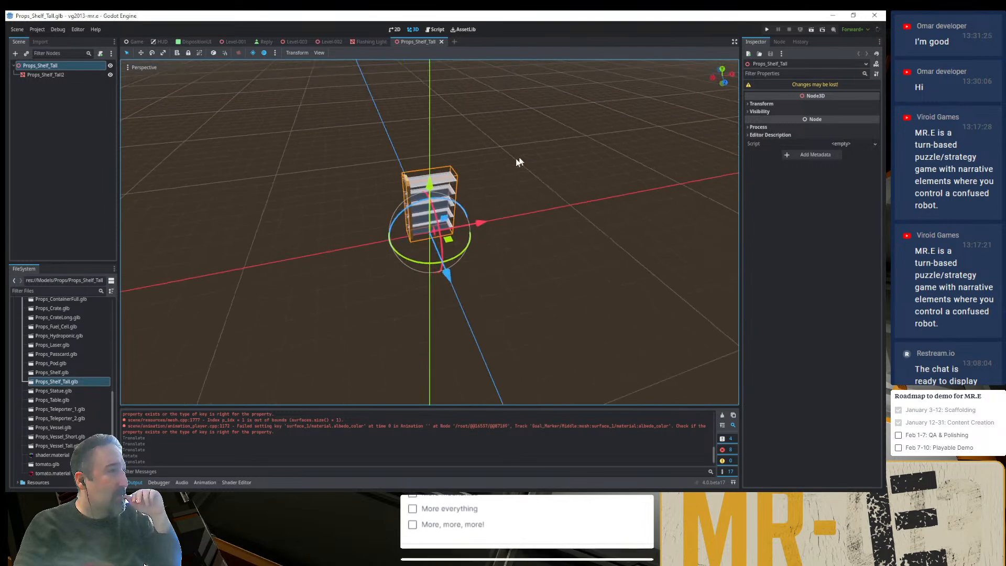
{"action": "scroll", "coordinate": [492, 185], "scroll_direction": "up", "scroll_amount": 5}
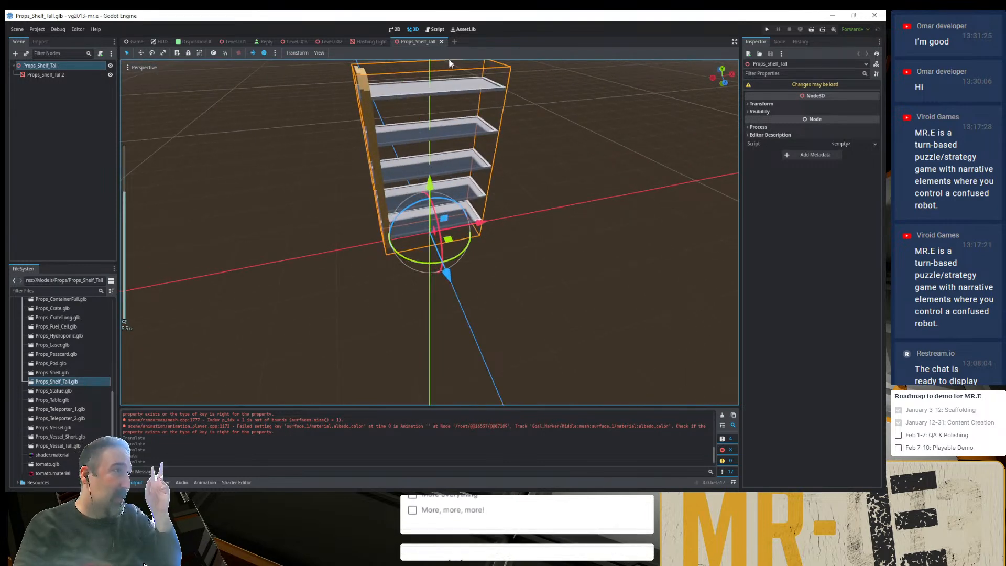
{"action": "left_click", "coordinate": [440, 42]}
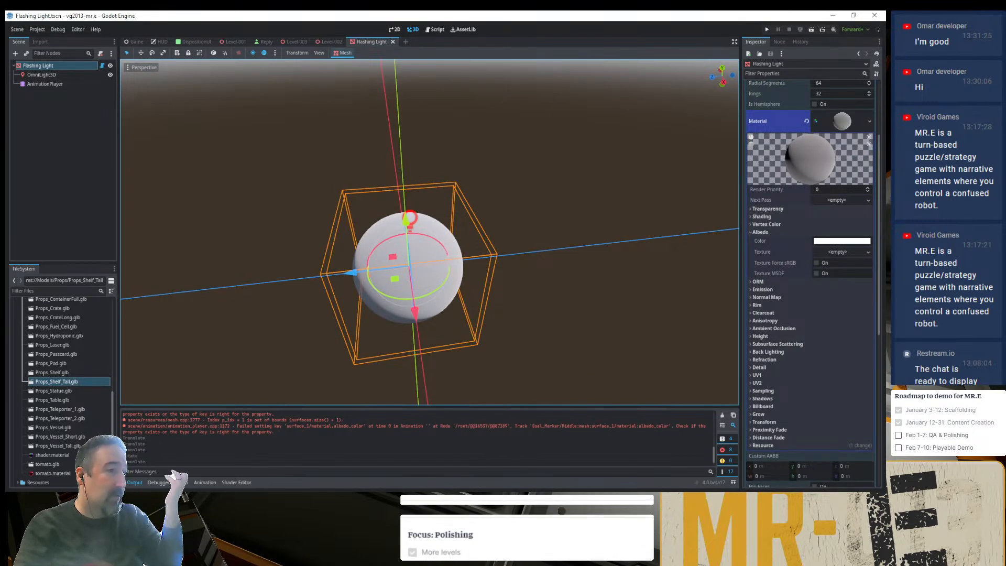
- Return to Blender, check the shelf's Mirror modifier, and export over Props_Shelf_Tall.glb with Apply Modifiers enabled
{"action": "key", "text": "alt+Tab"}
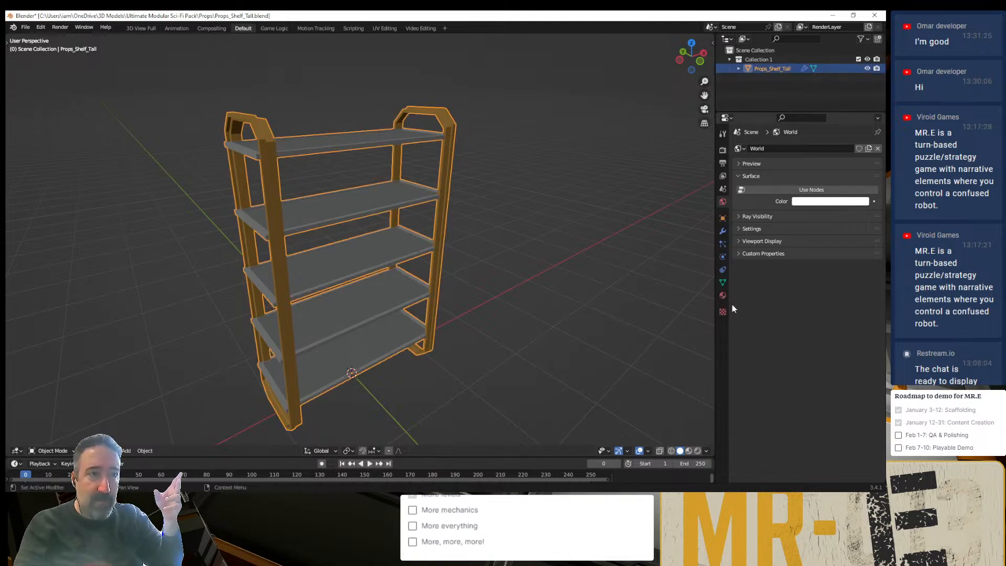
{"action": "left_click", "coordinate": [722, 231]}
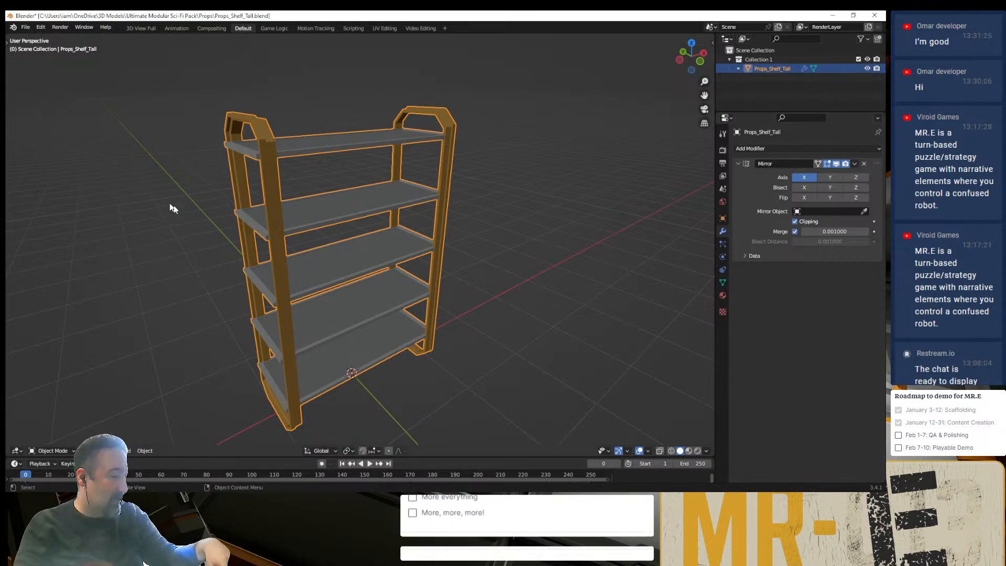
{"action": "key", "text": "q"}
{"action": "left_click", "coordinate": [214, 211]}
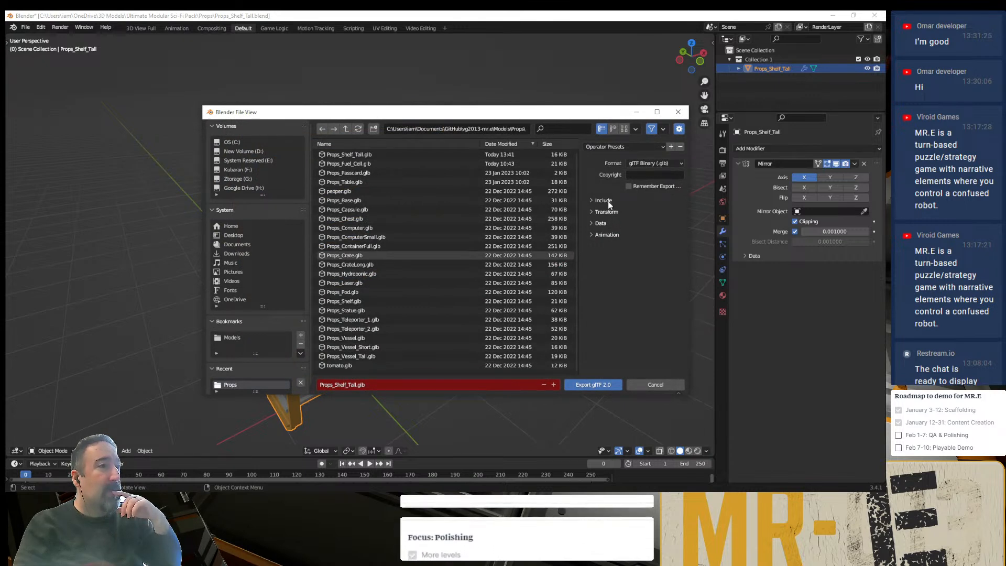
{"action": "left_click", "coordinate": [600, 223]}
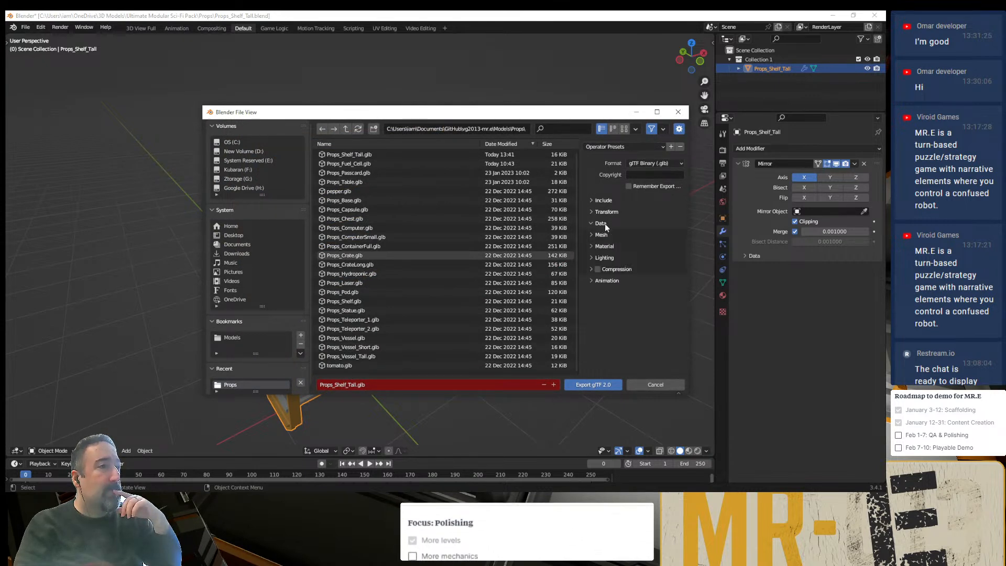
{"action": "left_click", "coordinate": [605, 235]}
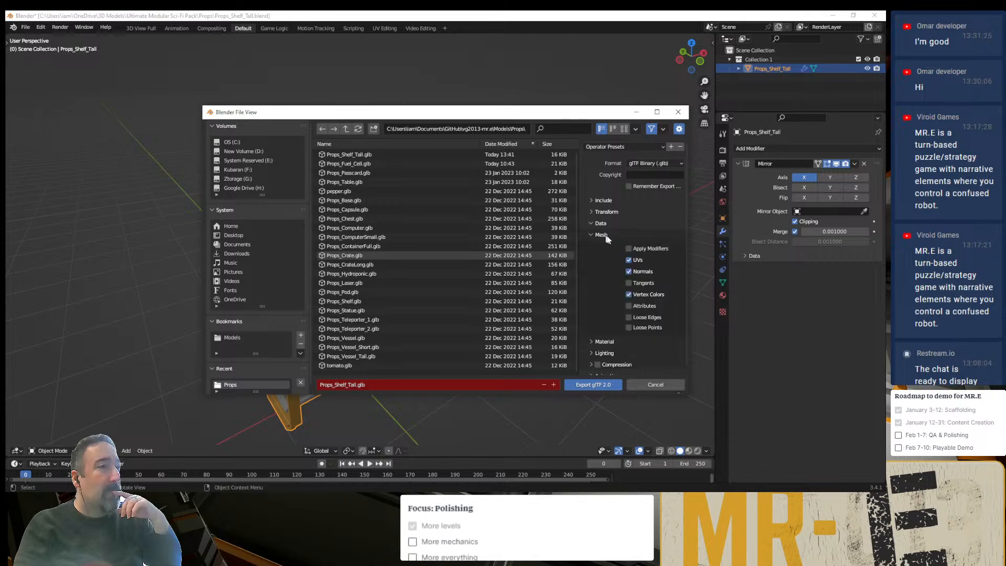
{"action": "left_click", "coordinate": [589, 384]}
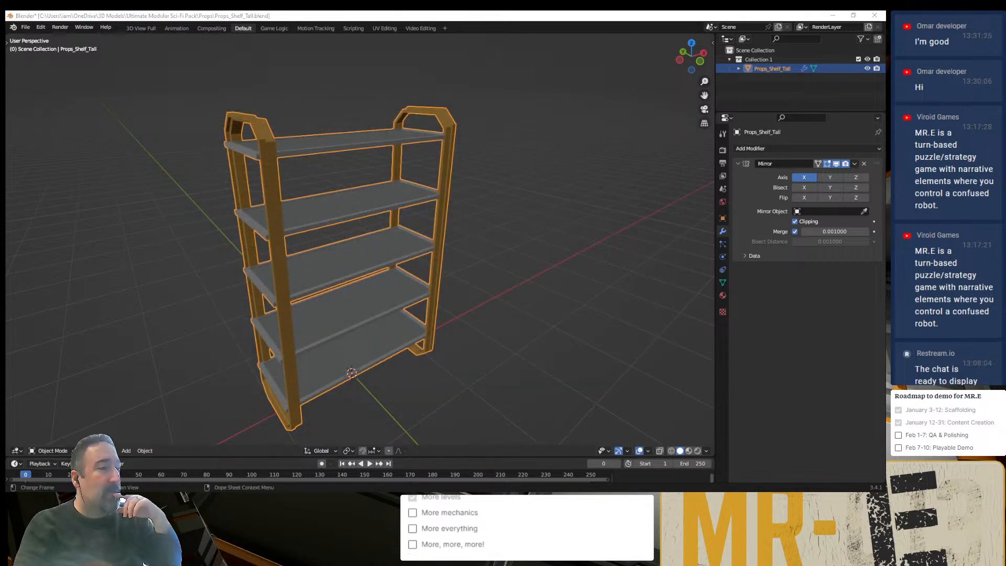
- Return to the Level-003 scene in Godot and examine the reimported tall shelf from inside the room
{"action": "left_click", "coordinate": [586, 499]}
{"action": "left_click", "coordinate": [296, 41]}
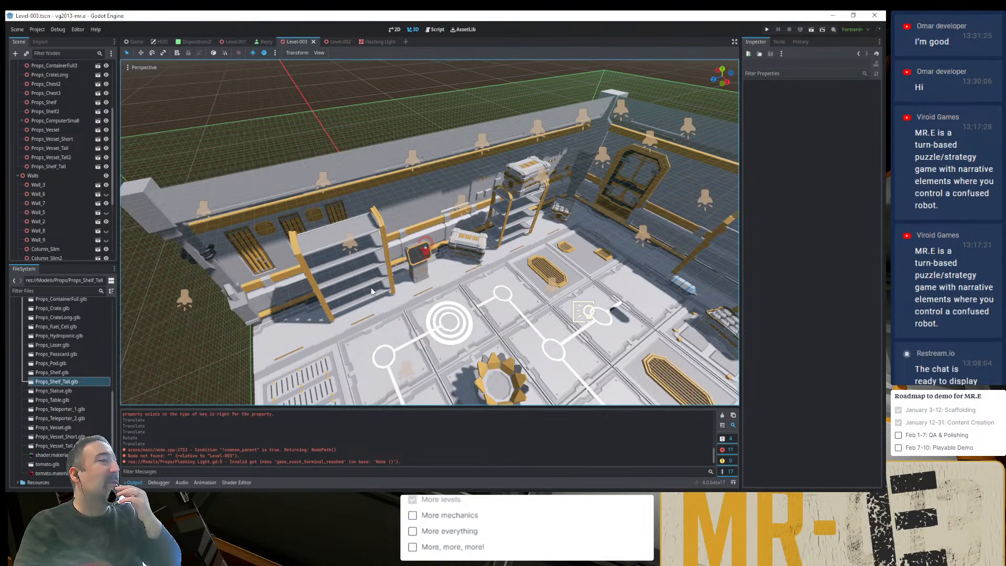
{"action": "middle_click_drag", "start_coordinate": [372, 288], "coordinate": [388, 157]}
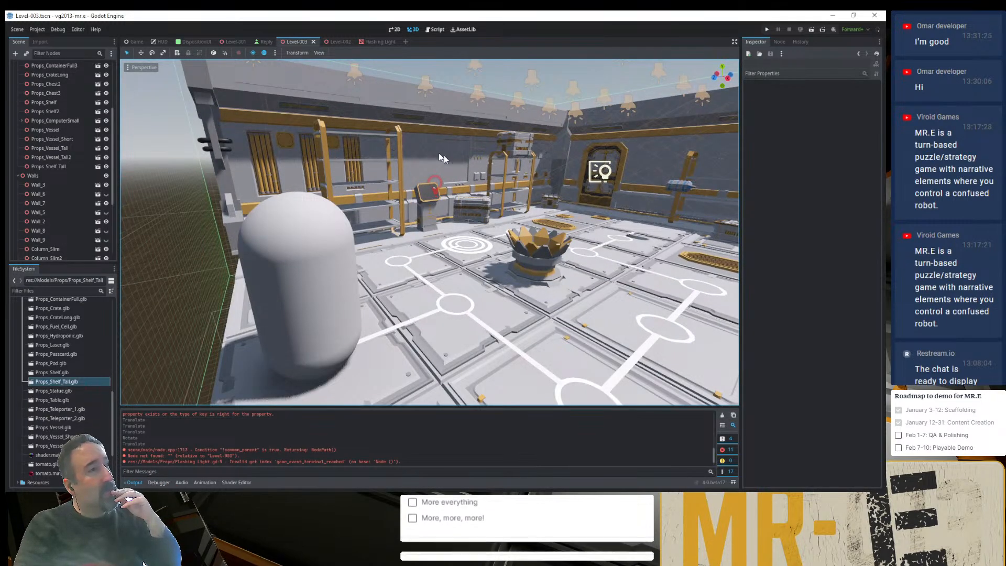
{"action": "middle_click_drag", "start_coordinate": [454, 162], "coordinate": [428, 158]}
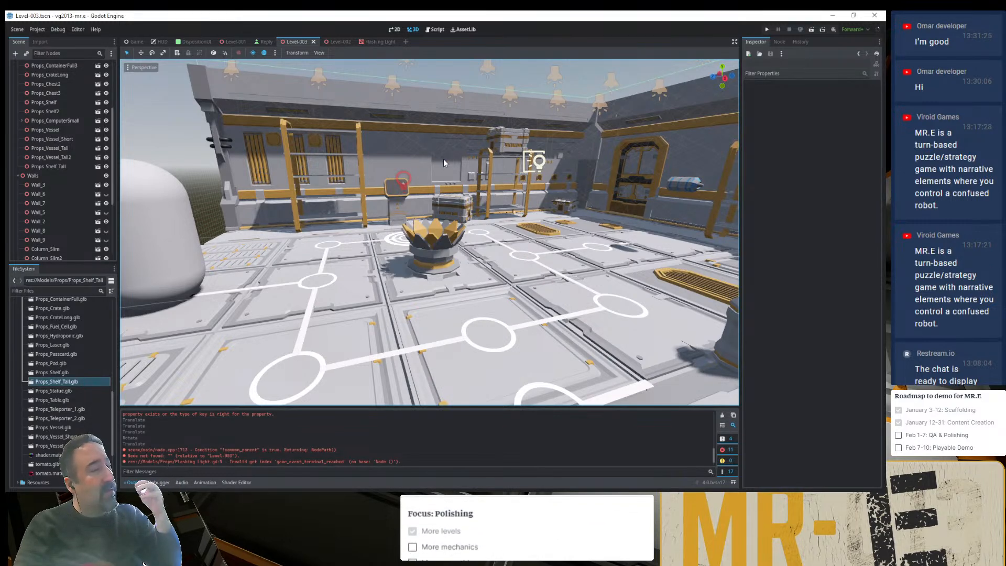
- Move the fuel cell from the far wall over to the tall shelf and focus on it
{"action": "middle_click_drag", "start_coordinate": [343, 216], "coordinate": [582, 281]}
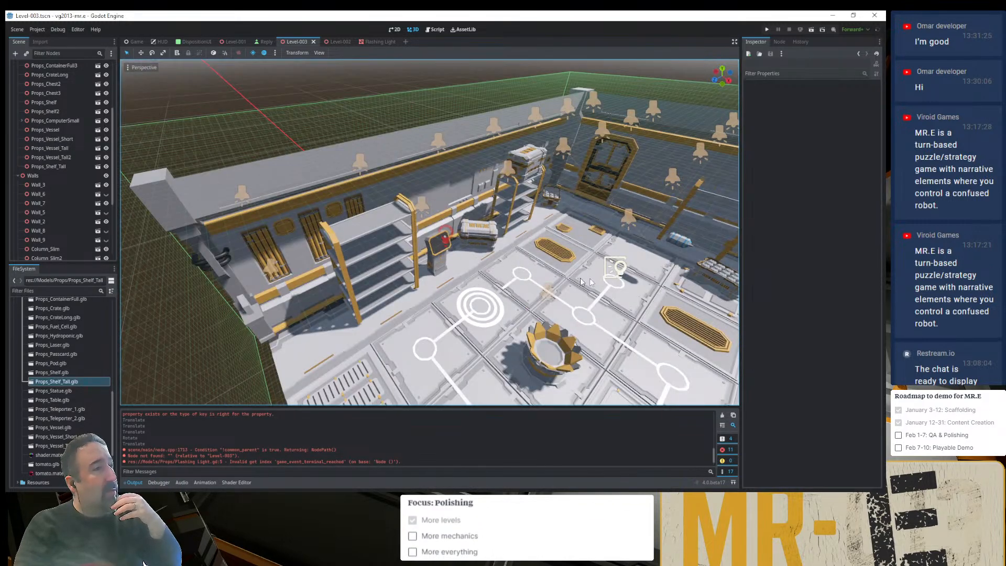
{"action": "left_click", "coordinate": [682, 241]}
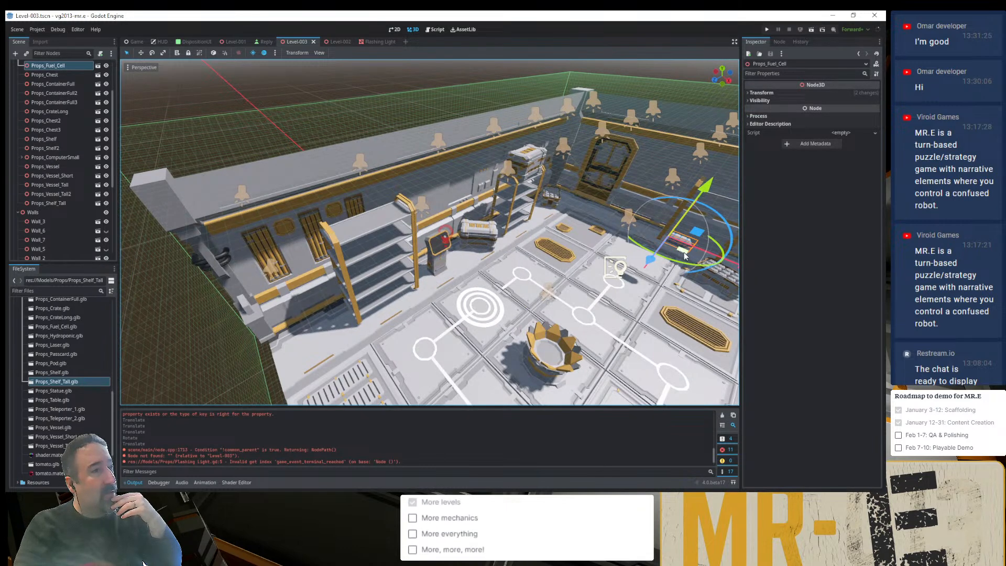
{"action": "left_click_drag", "start_coordinate": [683, 253], "coordinate": [364, 292]}
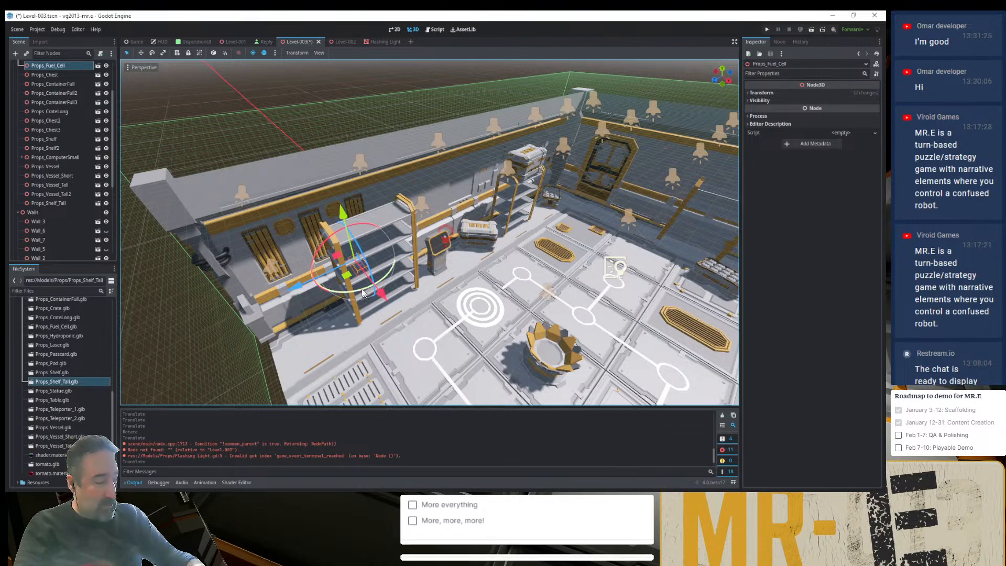
{"action": "key", "text": "f"}
{"action": "scroll", "coordinate": [420, 235], "scroll_direction": "up", "scroll_amount": 20}
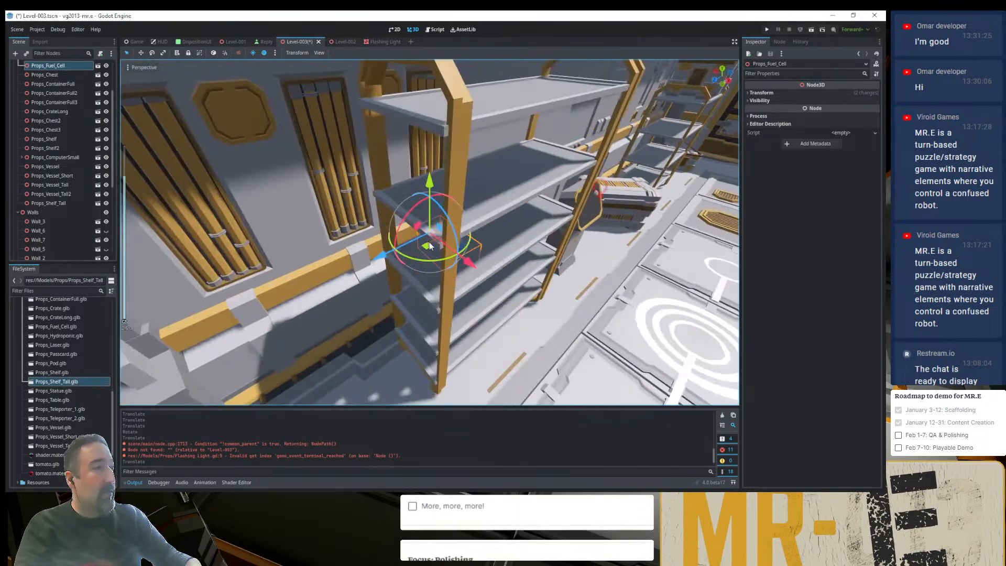
- Raise the fuel cell to the tall shelf's upper board, turn it to face outward, and rest it near one end
{"action": "middle_click_drag", "start_coordinate": [421, 236], "coordinate": [398, 194]}
{"action": "left_click_drag", "start_coordinate": [428, 179], "coordinate": [416, 136]}
{"action": "middle_click_drag", "start_coordinate": [419, 144], "coordinate": [448, 164]}
{"action": "left_click_drag", "start_coordinate": [429, 141], "coordinate": [408, 14]}
{"action": "middle_click_drag", "start_coordinate": [429, 144], "coordinate": [410, 234], "text": "shift"}
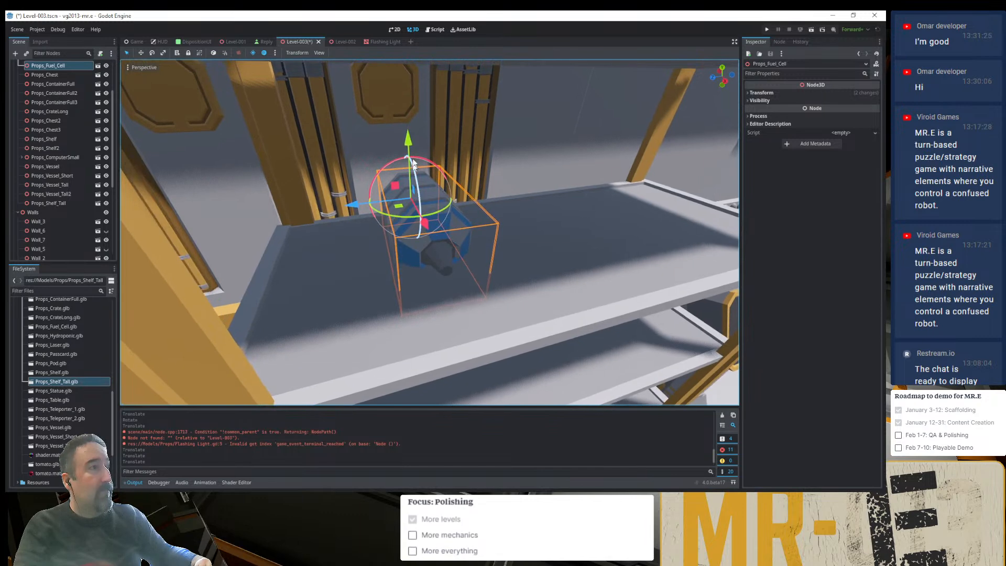
{"action": "left_click_drag", "start_coordinate": [408, 141], "coordinate": [406, 112]}
{"action": "middle_click_drag", "start_coordinate": [395, 234], "coordinate": [519, 223]}
{"action": "left_click_drag", "start_coordinate": [509, 187], "coordinate": [562, 214]}
{"action": "middle_click_drag", "start_coordinate": [562, 213], "coordinate": [433, 114]}
{"action": "left_click_drag", "start_coordinate": [432, 114], "coordinate": [429, 118]}
{"action": "middle_click_drag", "start_coordinate": [464, 191], "coordinate": [423, 203]}
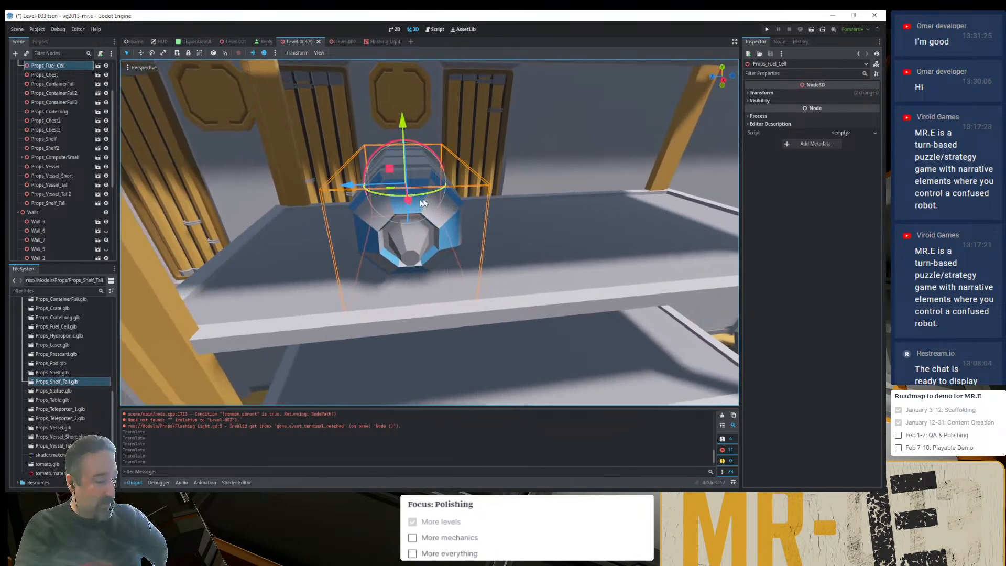
- Duplicate the fuel cell twice, space the three cells along the tall shelf's upper board, and save the scene
{"action": "key", "text": "ctrl+d"}
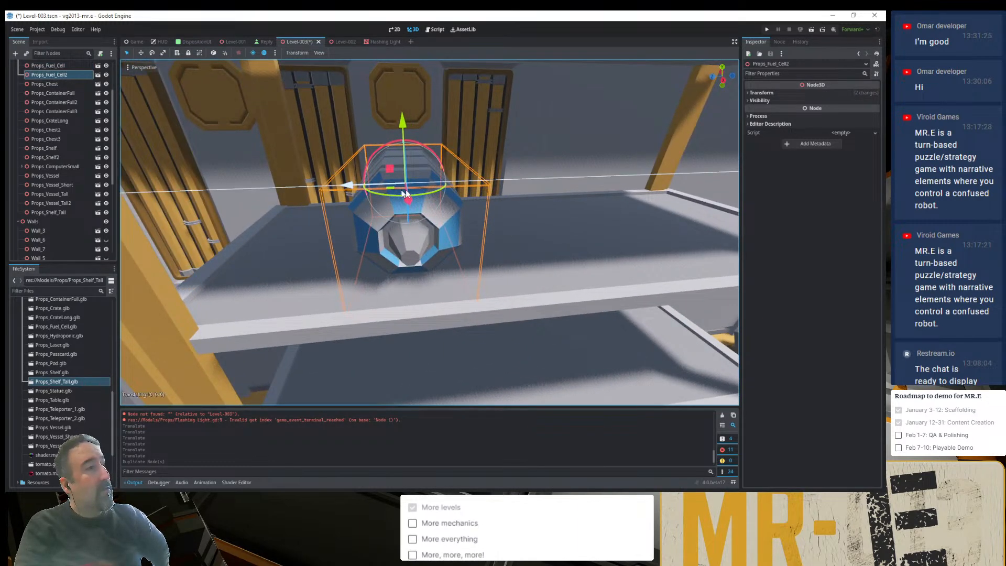
{"action": "left_click_drag", "start_coordinate": [406, 189], "coordinate": [516, 188]}
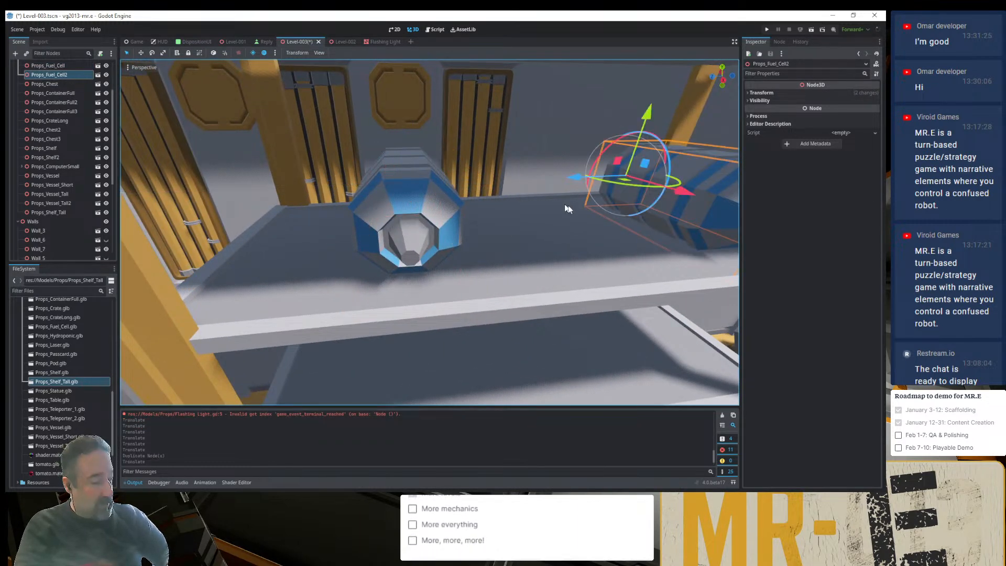
{"action": "key", "text": "ctrl+d"}
{"action": "left_click_drag", "start_coordinate": [571, 177], "coordinate": [467, 189]}
{"action": "scroll", "coordinate": [471, 220], "scroll_direction": "down", "scroll_amount": 10}
{"action": "middle_click_drag", "start_coordinate": [470, 221], "coordinate": [426, 206]}
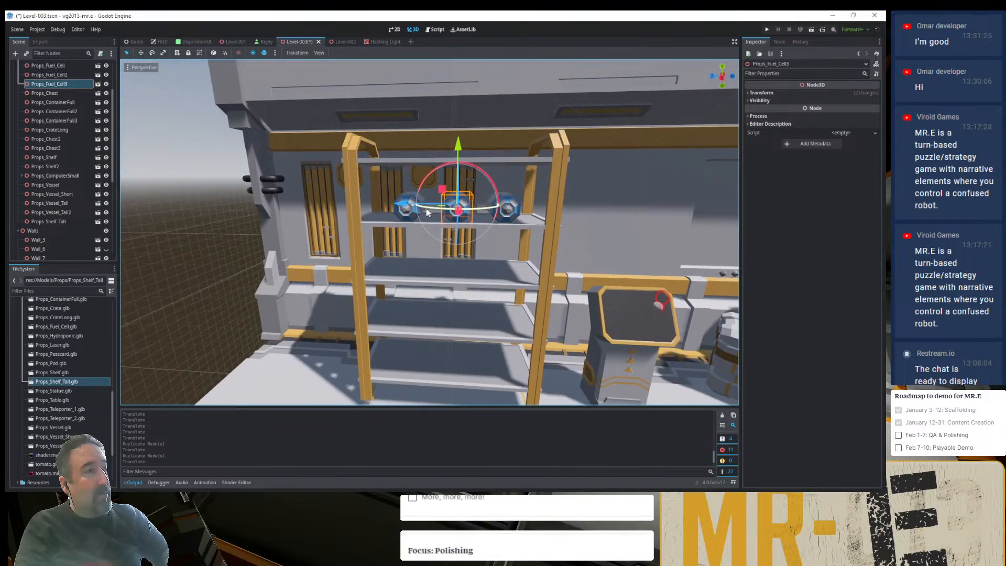
{"action": "left_click_drag", "start_coordinate": [403, 203], "coordinate": [398, 203]}
{"action": "key", "text": "ctrl+s"}
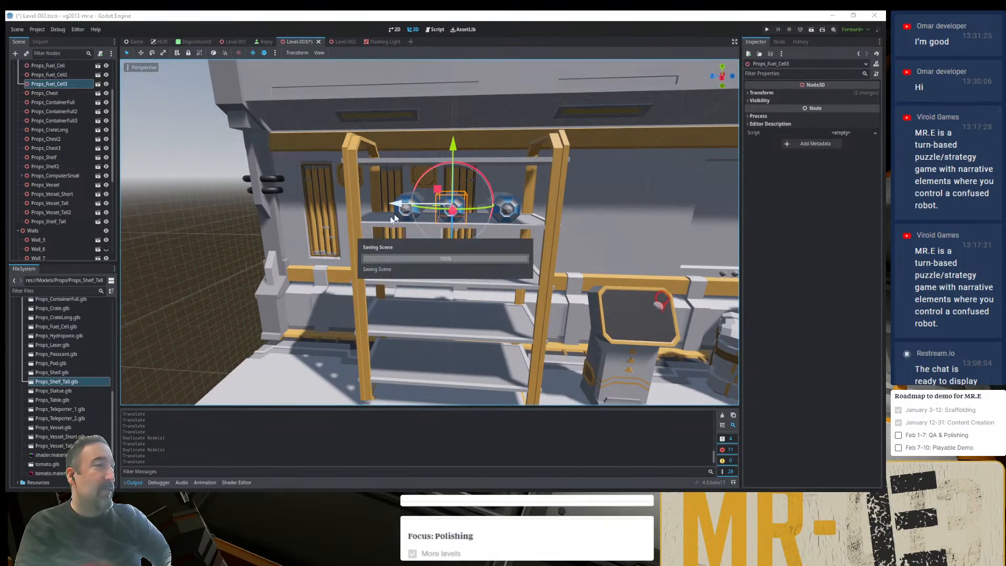
- Deselect the fuel cell and examine the whole Level-003 room layout from several angles, inside and behind the walls
{"action": "middle_click_drag", "start_coordinate": [394, 219], "coordinate": [428, 293]}
{"action": "scroll", "coordinate": [428, 293], "scroll_direction": "down", "scroll_amount": 6}
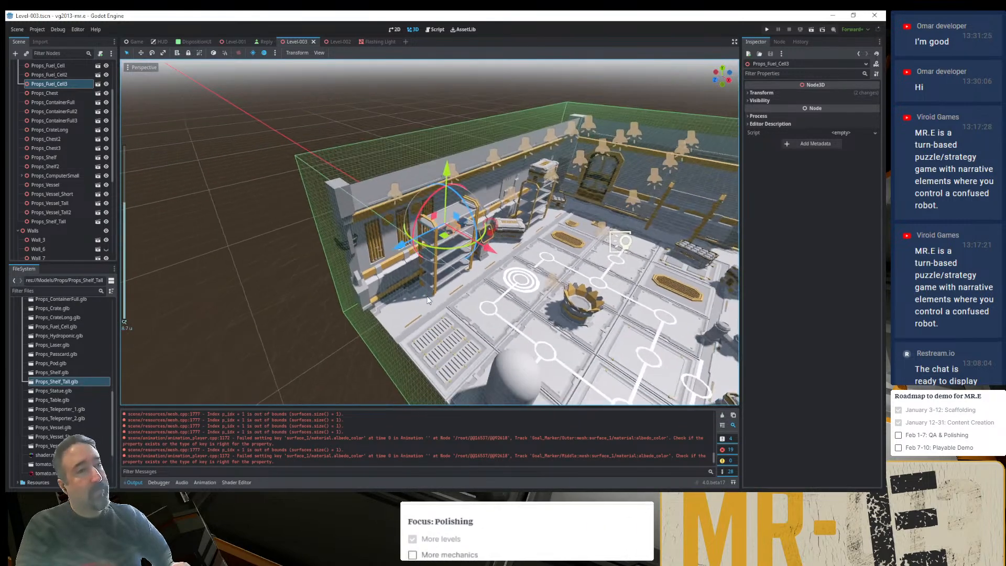
{"action": "left_click", "coordinate": [293, 260]}
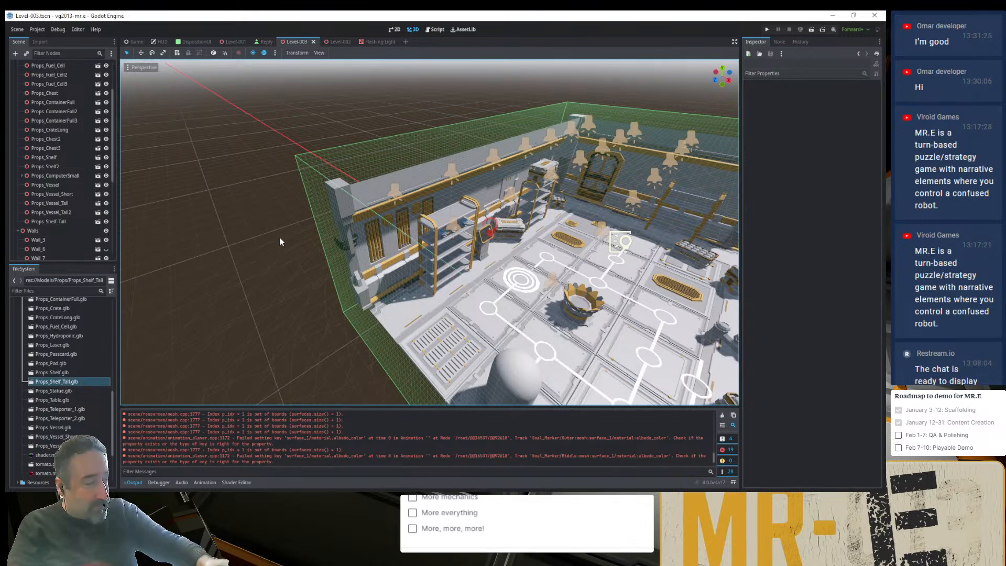
{"action": "scroll", "coordinate": [481, 304], "scroll_direction": "down", "scroll_amount": 3}
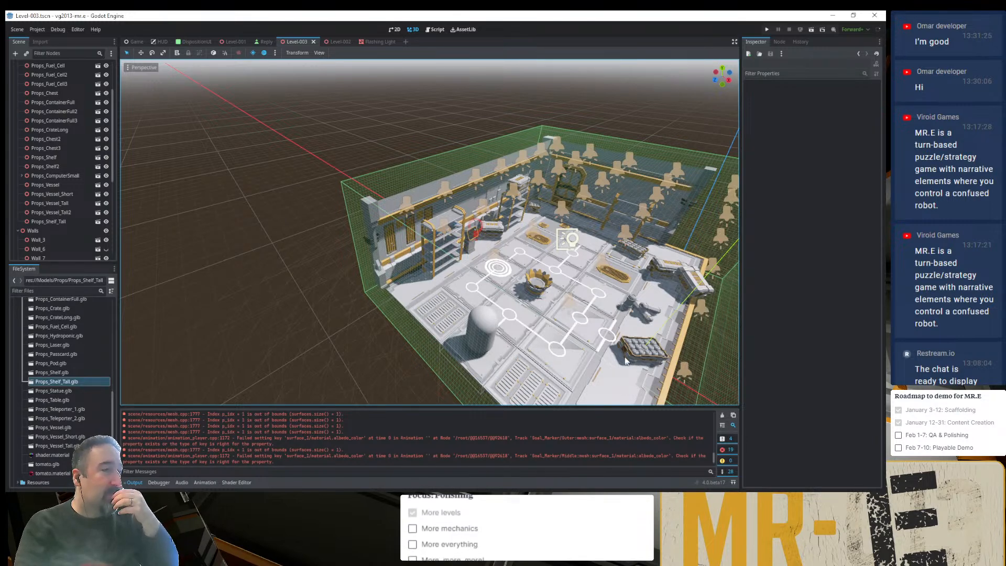
{"action": "middle_click_drag", "start_coordinate": [549, 280], "coordinate": [490, 244]}
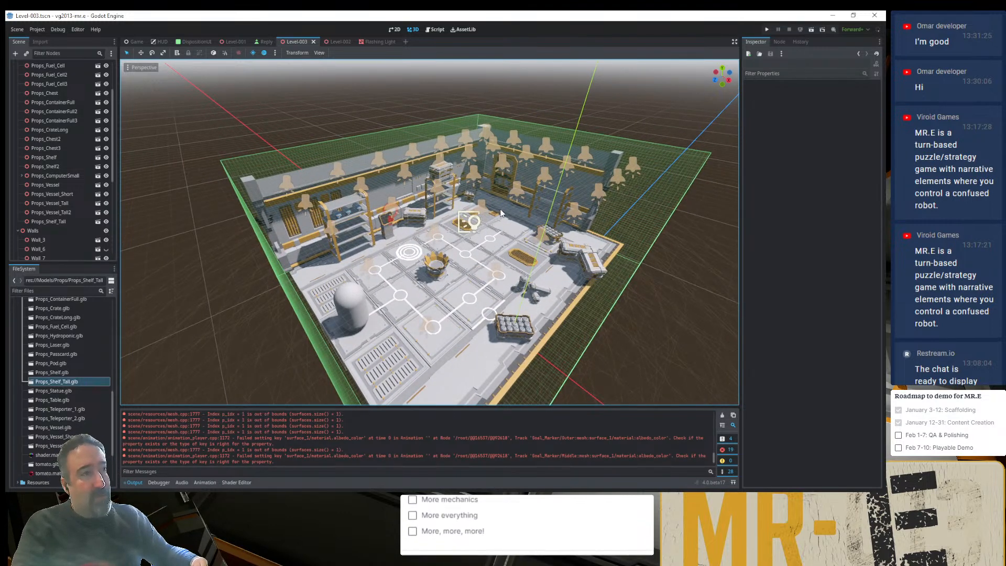
{"action": "middle_click_drag", "start_coordinate": [498, 219], "coordinate": [531, 239]}
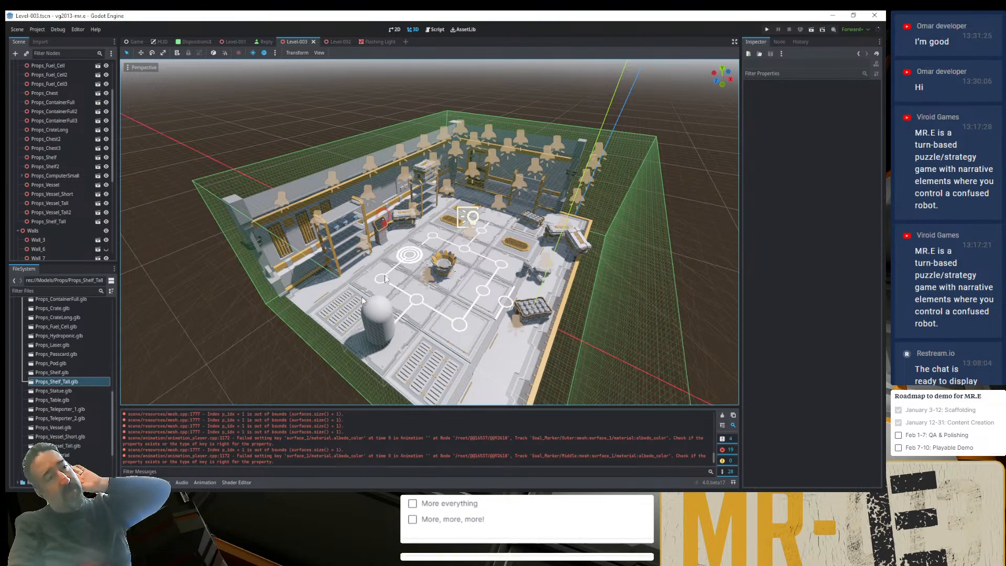
{"action": "middle_click_drag", "start_coordinate": [373, 260], "coordinate": [522, 259]}
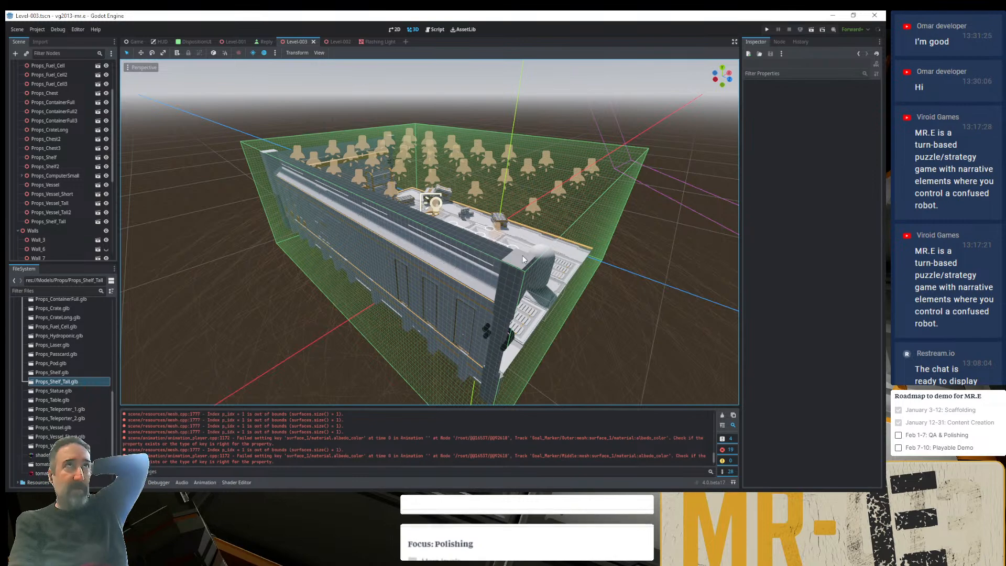
{"action": "middle_click_drag", "start_coordinate": [522, 256], "coordinate": [384, 267]}
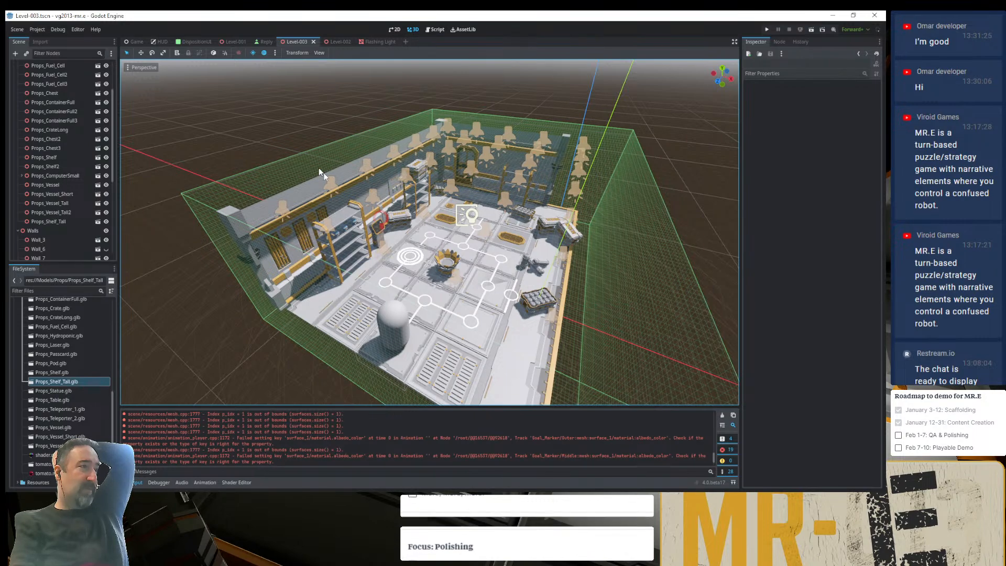
{"action": "middle_click_drag", "start_coordinate": [483, 282], "coordinate": [461, 204]}
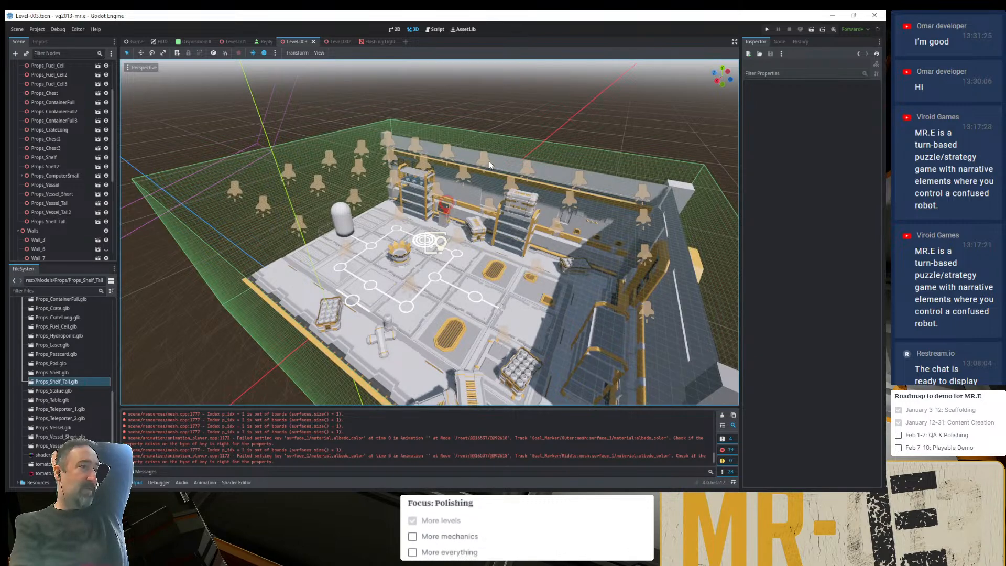
{"action": "middle_click_drag", "start_coordinate": [388, 271], "coordinate": [494, 309]}
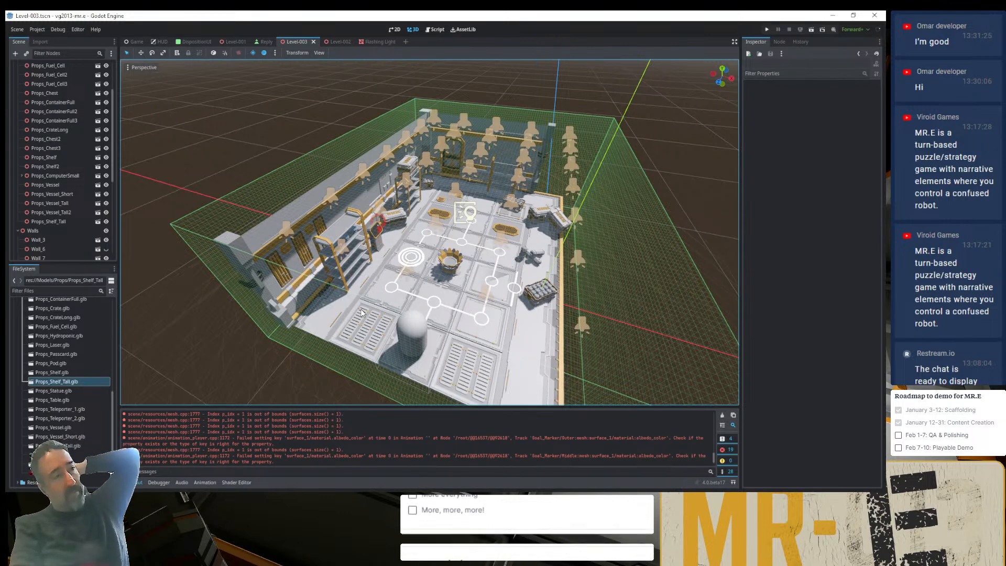
{"action": "middle_click_drag", "start_coordinate": [445, 304], "coordinate": [465, 299]}
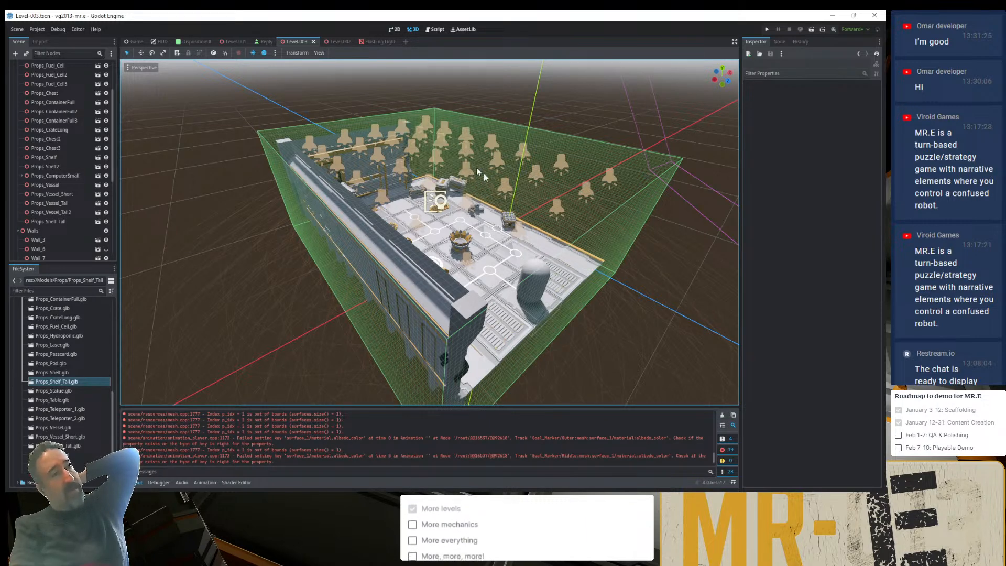
{"action": "middle_click_drag", "start_coordinate": [487, 266], "coordinate": [234, 285]}
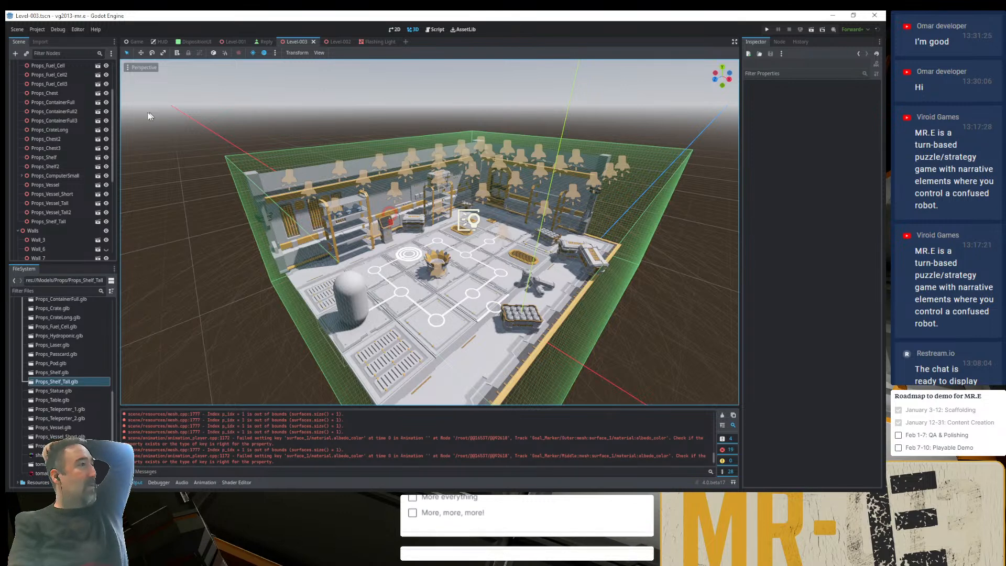
- Collapse the Models folder, open Controls.tscn from Scenes/Controls, and inspect its four coloured direction markers
{"action": "scroll", "coordinate": [52, 399], "scroll_direction": "up", "scroll_amount": 2}
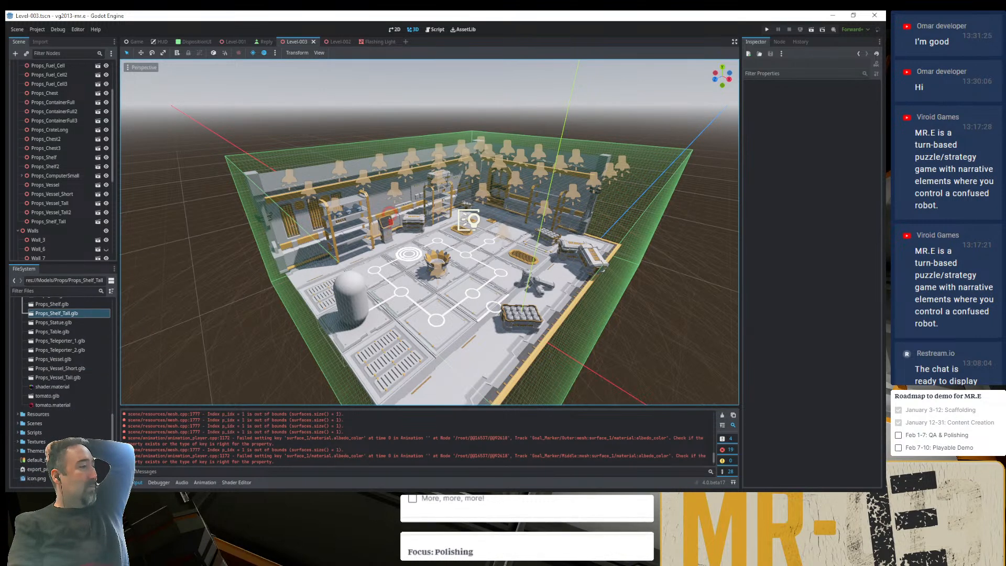
{"action": "scroll", "coordinate": [43, 443], "scroll_direction": "up", "scroll_amount": 2}
{"action": "scroll", "coordinate": [43, 443], "scroll_direction": "up", "scroll_amount": 6}
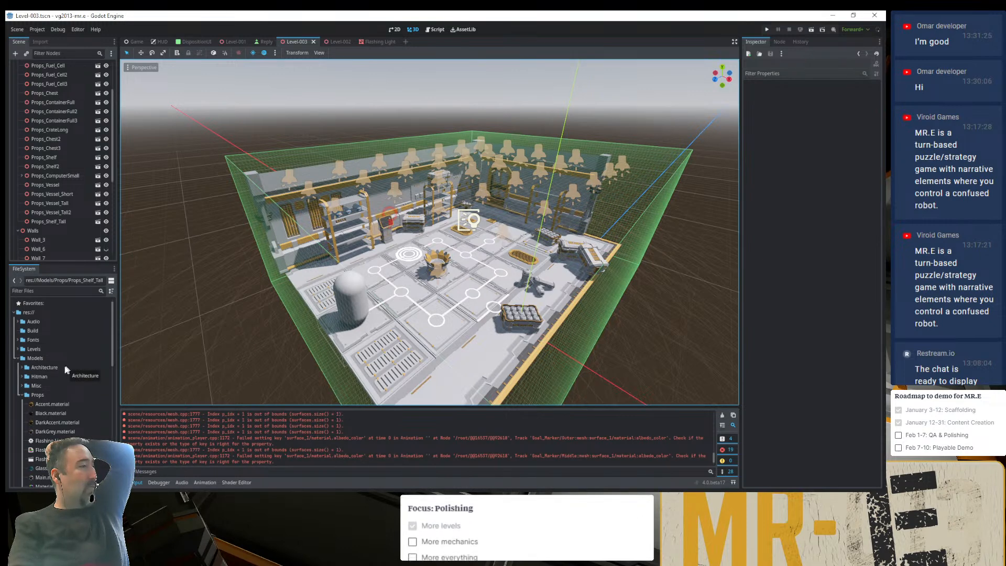
{"action": "double_click", "coordinate": [28, 386]}
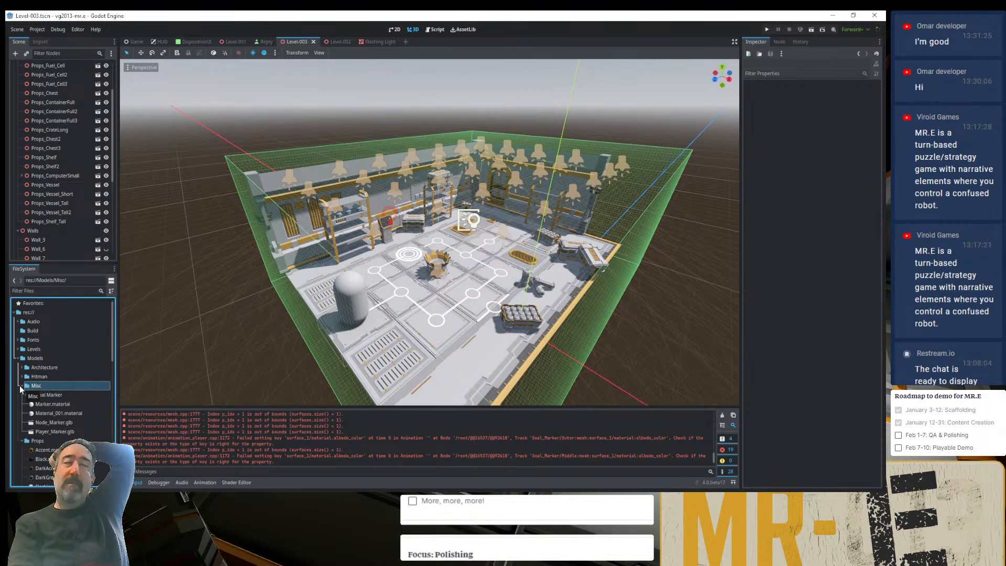
{"action": "left_click", "coordinate": [18, 359]}
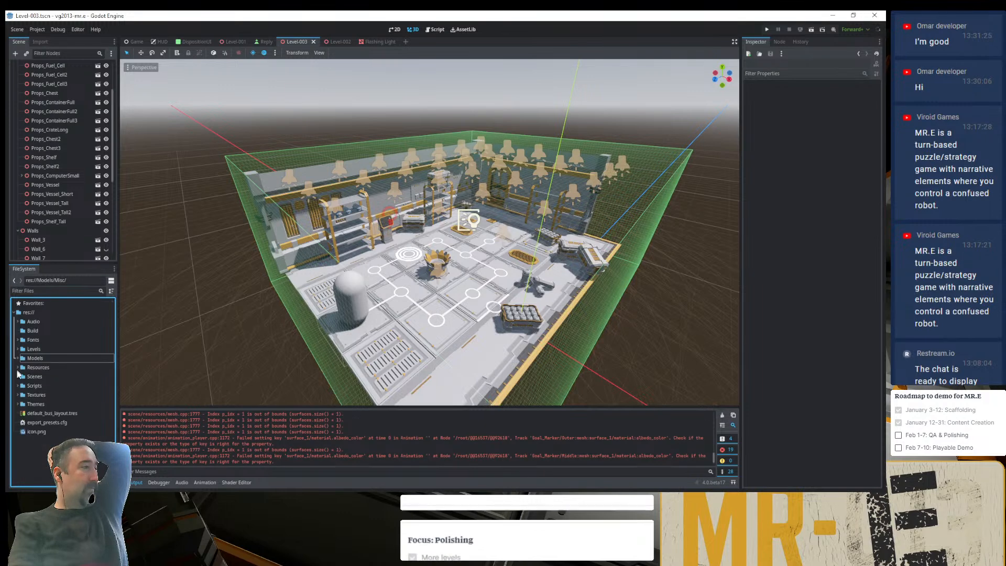
{"action": "double_click", "coordinate": [23, 375]}
{"action": "left_click", "coordinate": [37, 388]}
{"action": "double_click", "coordinate": [36, 387]}
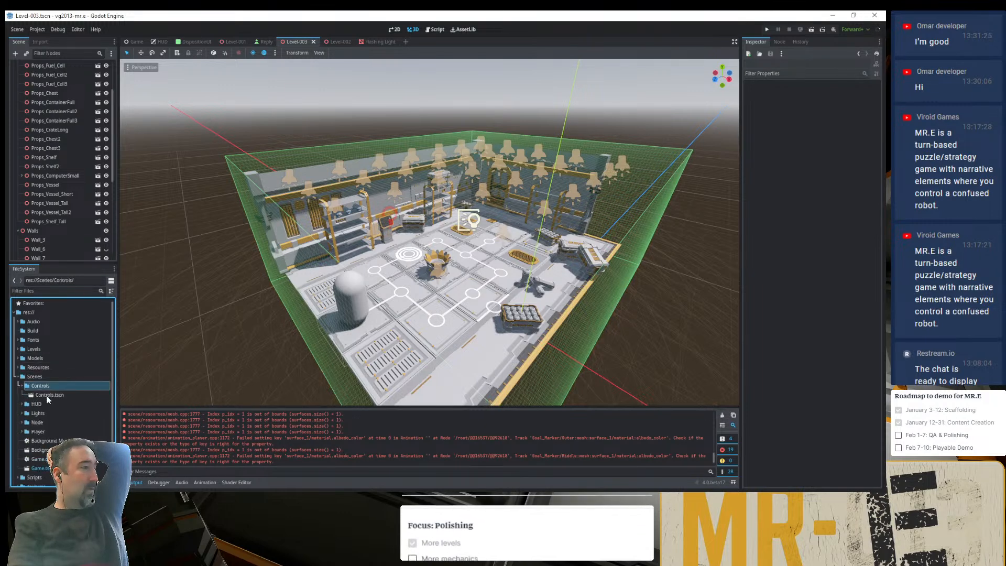
{"action": "double_click", "coordinate": [46, 395]}
{"action": "middle_click_drag", "start_coordinate": [312, 281], "coordinate": [342, 251]}
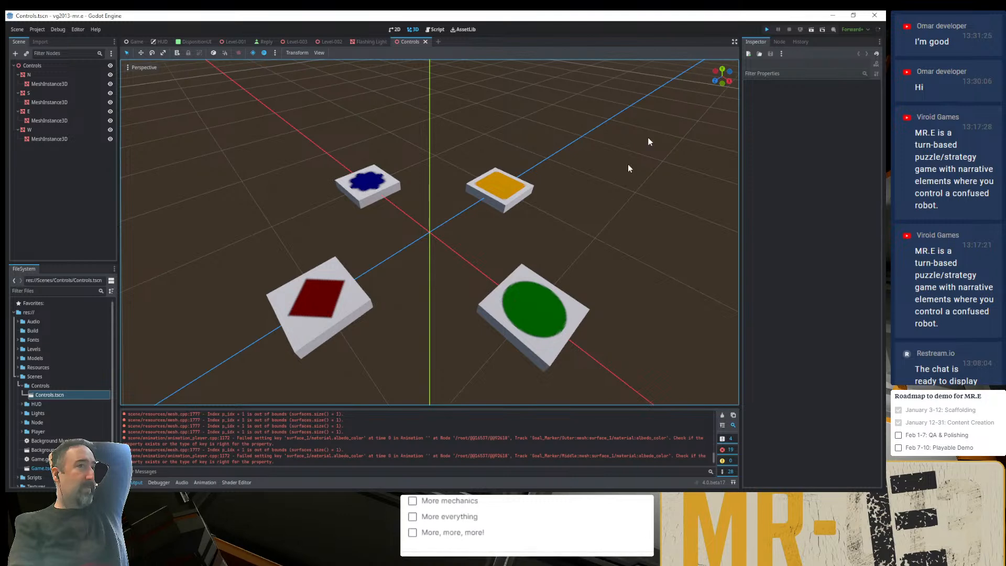
- Run the game, continue the saved level, compare the room's orientation with the Controls scene, and close the game
{"action": "key", "text": "F5"}
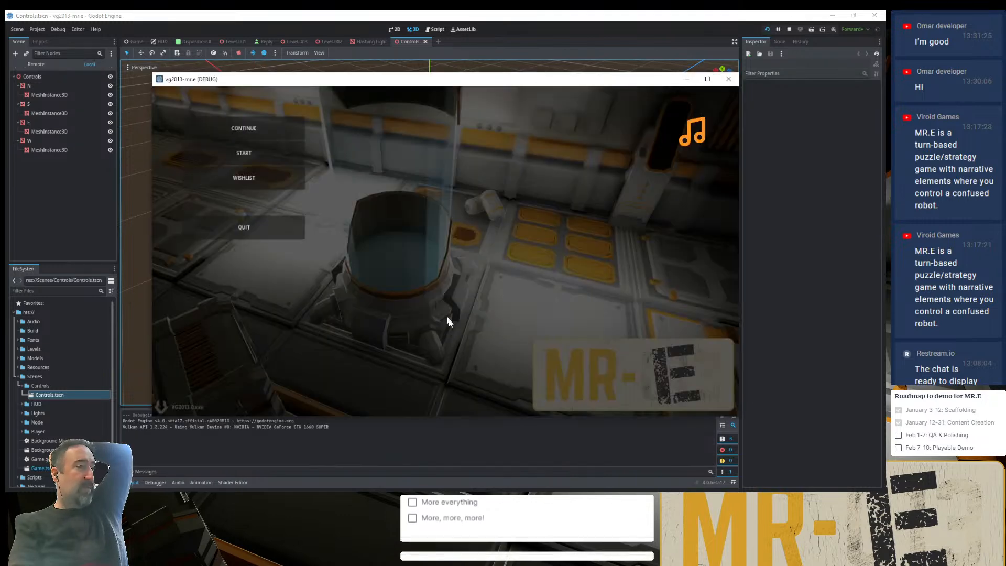
{"action": "left_click", "coordinate": [288, 133]}
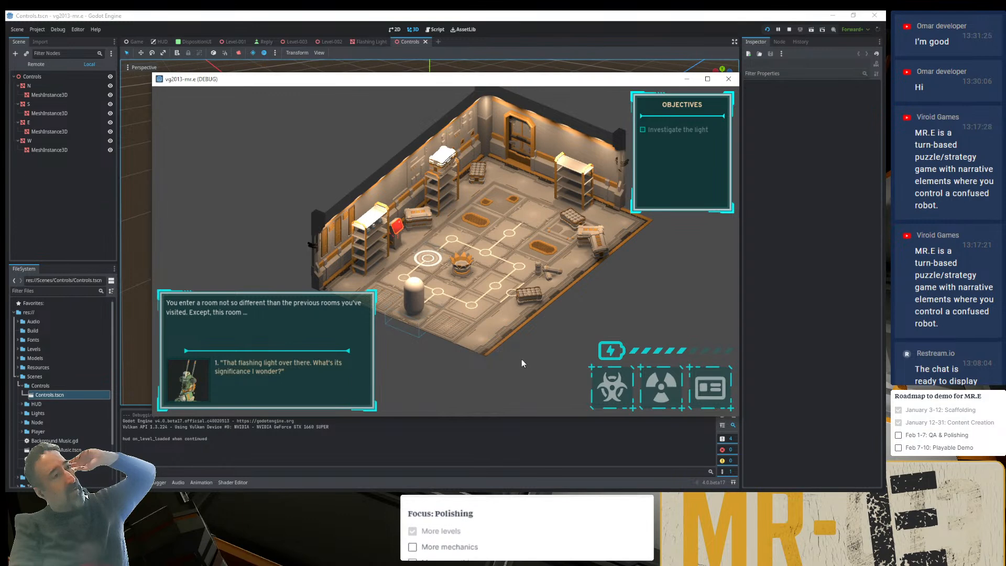
{"action": "left_click_drag", "start_coordinate": [507, 89], "coordinate": [468, 265]}
{"action": "middle_click_drag", "start_coordinate": [545, 184], "coordinate": [478, 291]}
{"action": "key", "text": "alt+Tab"}
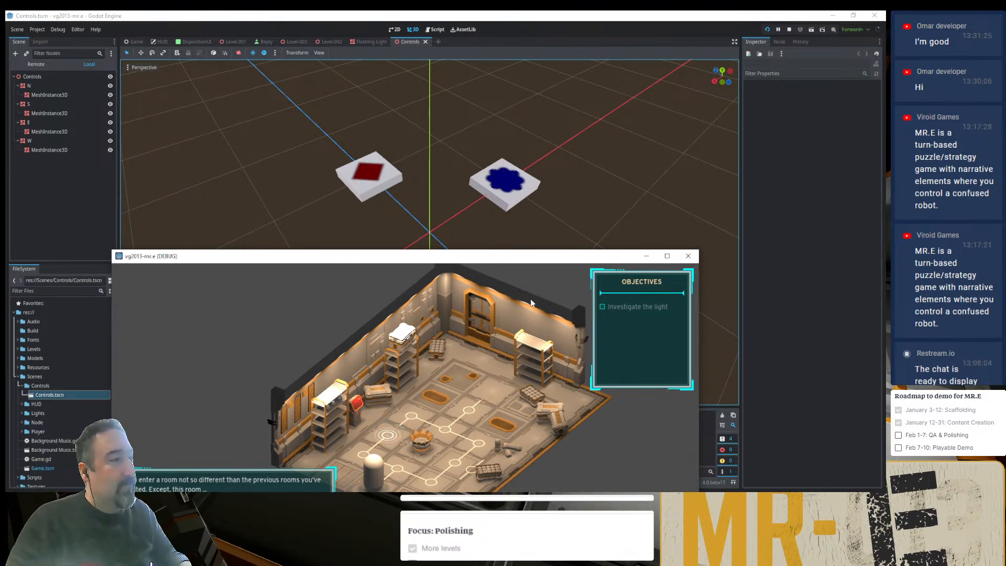
{"action": "left_click", "coordinate": [688, 257]}
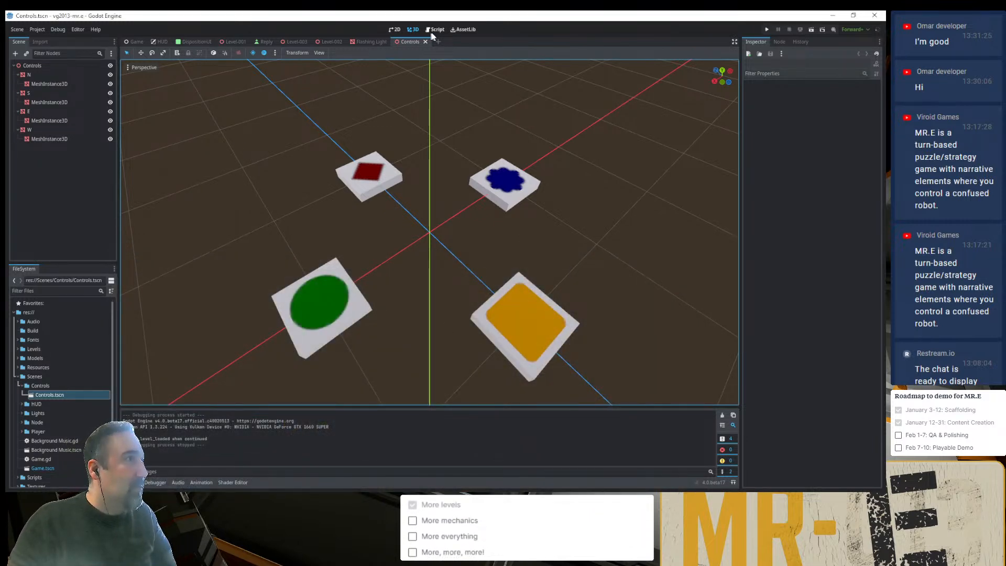
- Return to the Level-003 scene and move the full container at the open floor edge off the vessel toward the path nodes
{"action": "left_click", "coordinate": [297, 42]}
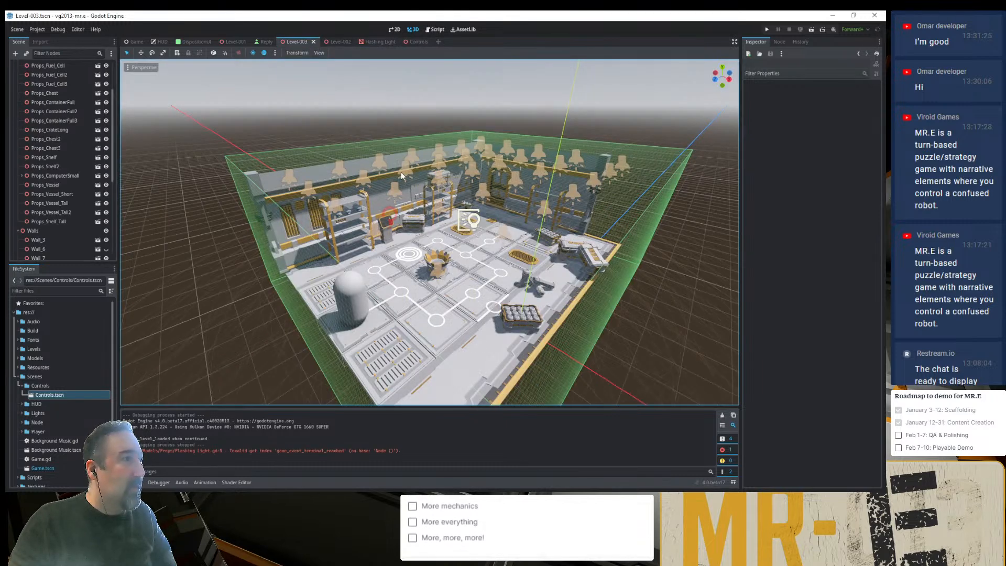
{"action": "scroll", "coordinate": [377, 242], "scroll_direction": "up", "scroll_amount": 5}
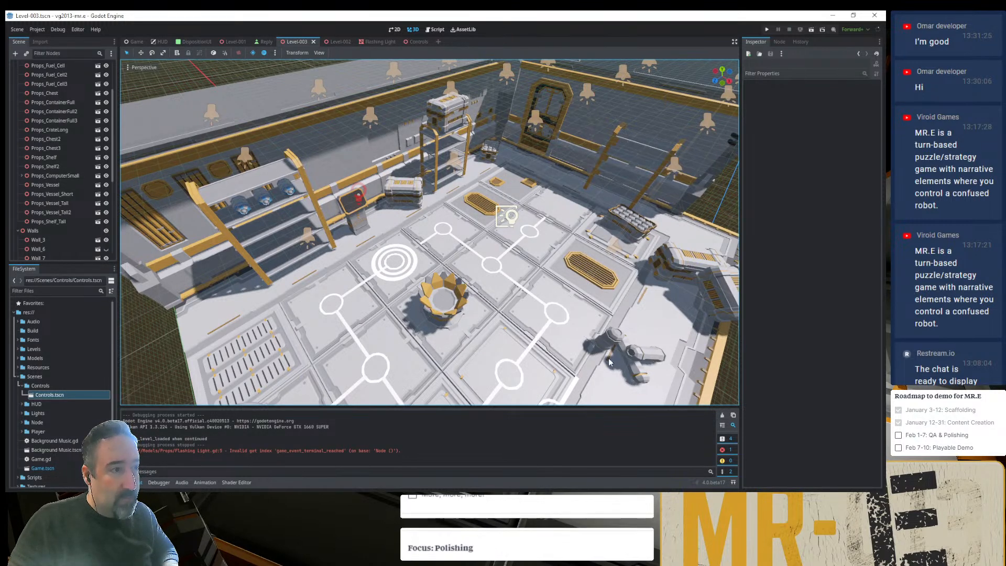
{"action": "middle_click_drag", "start_coordinate": [602, 397], "coordinate": [583, 350], "text": "shift"}
{"action": "left_click", "coordinate": [583, 353]}
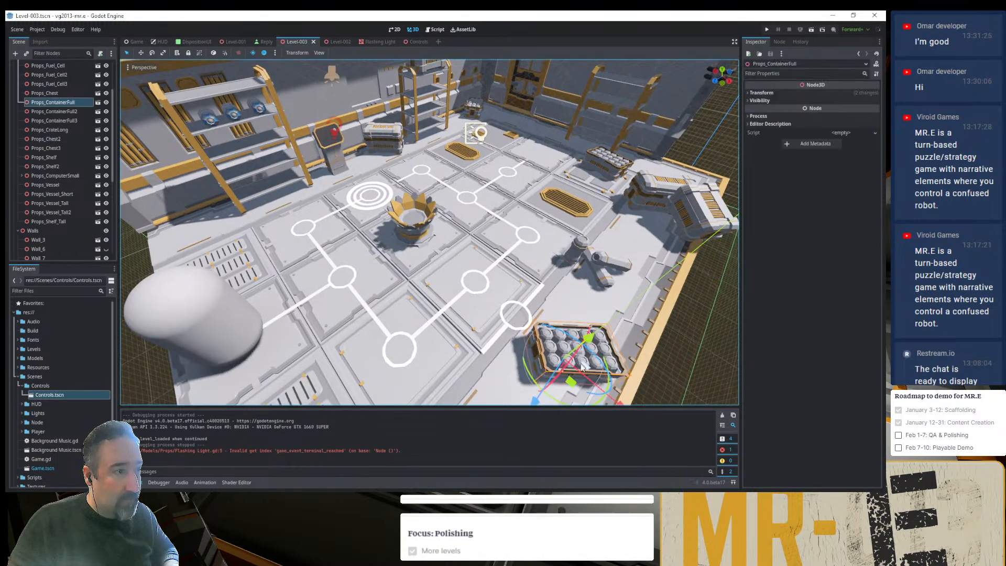
{"action": "left_click_drag", "start_coordinate": [583, 353], "coordinate": [466, 372]}
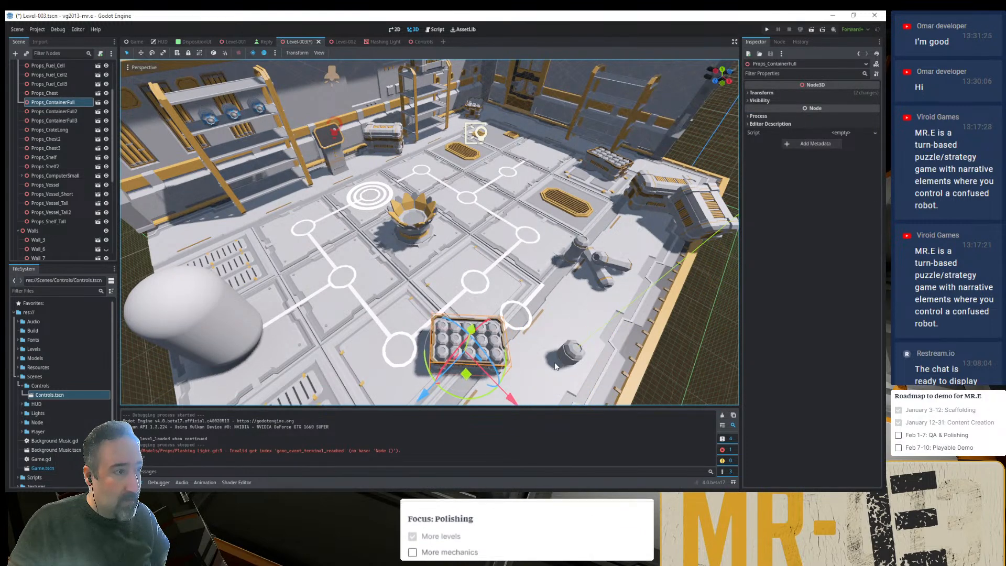
- Move the short vessel from the open floor edge to the path nodes, duplicate it, and shift one copy toward the tall shelf
{"action": "left_click", "coordinate": [567, 361]}
{"action": "left_click_drag", "start_coordinate": [573, 387], "coordinate": [337, 276]}
{"action": "key", "text": "ctrl+d"}
{"action": "left_click", "coordinate": [273, 219]}
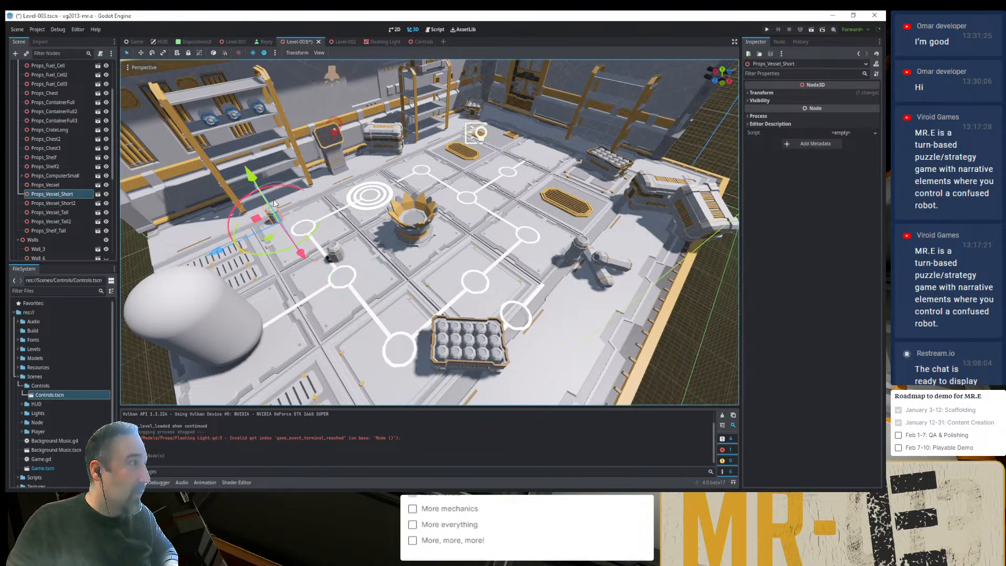
- Lift the short vessel off the floor and position it among the boards of the tall shelf below the fuel cells
{"action": "left_click_drag", "start_coordinate": [274, 199], "coordinate": [190, 72]}
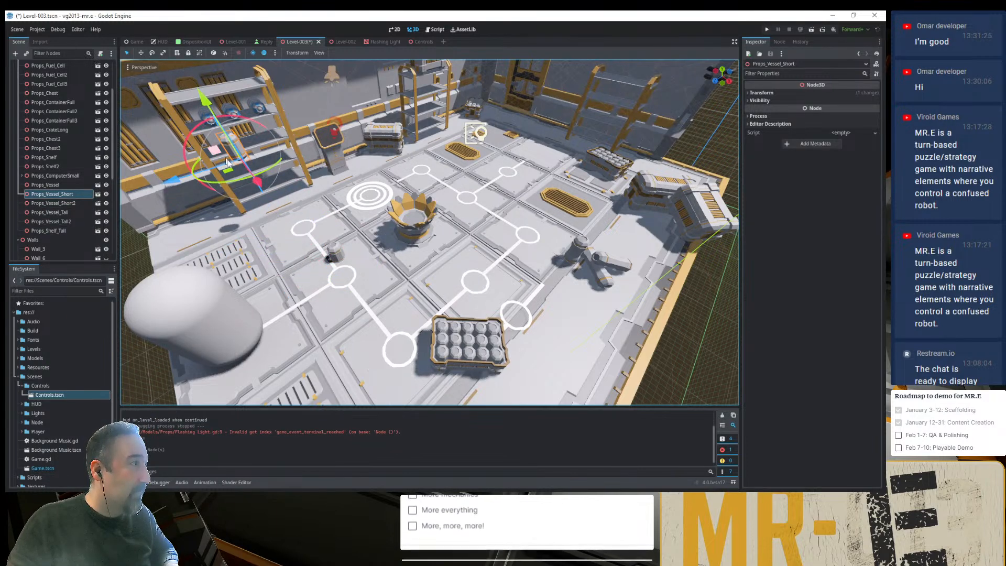
{"action": "key", "text": "f"}
{"action": "scroll", "coordinate": [387, 203], "scroll_direction": "up", "scroll_amount": 10}
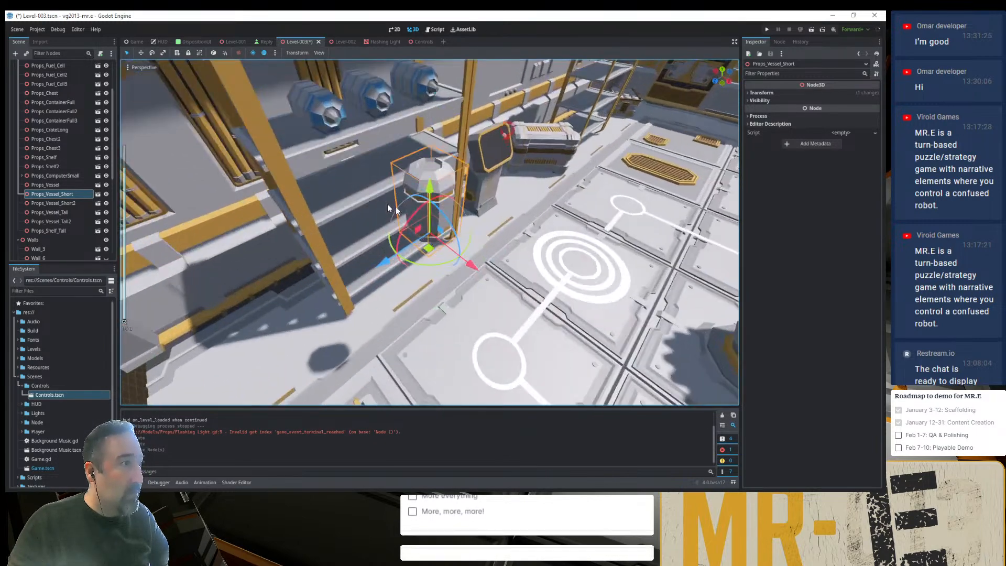
{"action": "left_click_drag", "start_coordinate": [429, 251], "coordinate": [278, 187]}
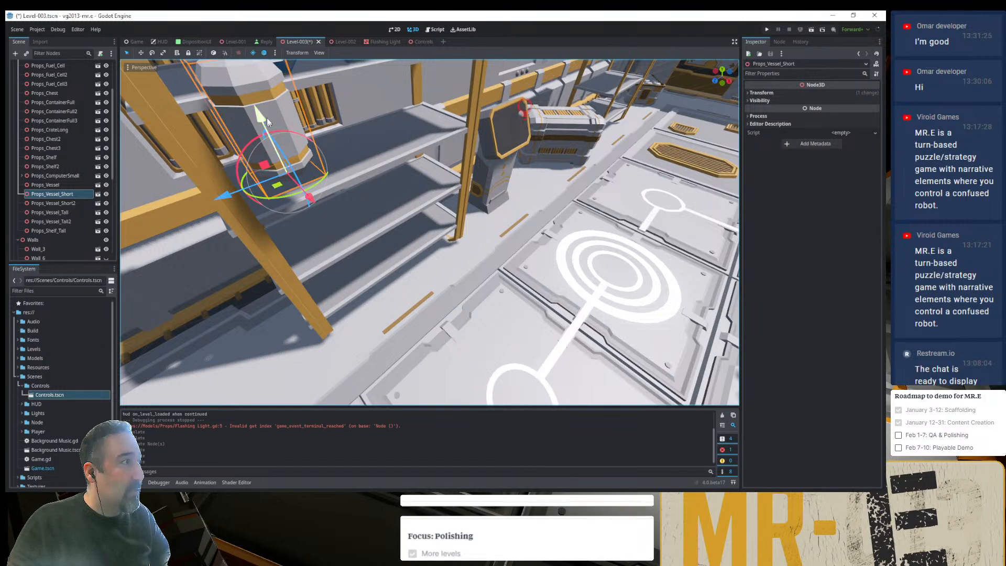
{"action": "left_click_drag", "start_coordinate": [266, 118], "coordinate": [265, 154]}
- Rotate the short vessel onto its side and adjust its height to rest on the shelf board
{"action": "middle_click_drag", "start_coordinate": [265, 153], "coordinate": [336, 393]}
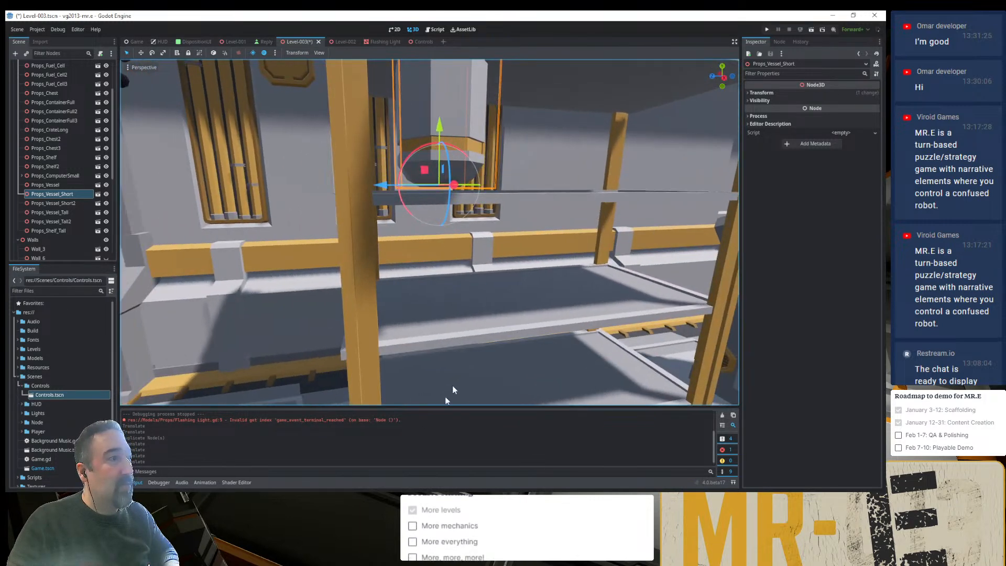
{"action": "middle_click_drag", "start_coordinate": [460, 231], "coordinate": [475, 274]}
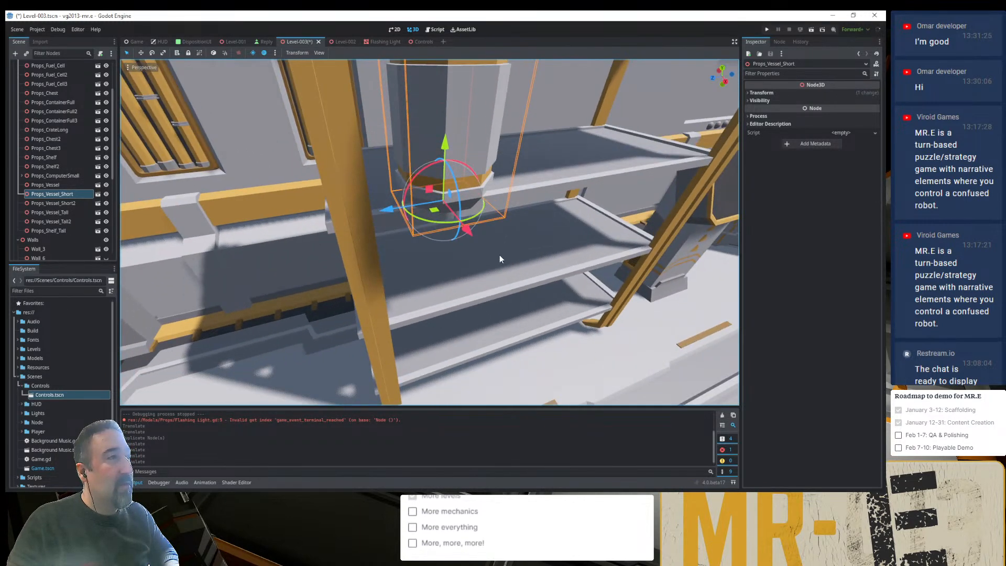
{"action": "left_click_drag", "start_coordinate": [416, 184], "coordinate": [395, 65]}
{"action": "middle_click_drag", "start_coordinate": [439, 145], "coordinate": [433, 123]}
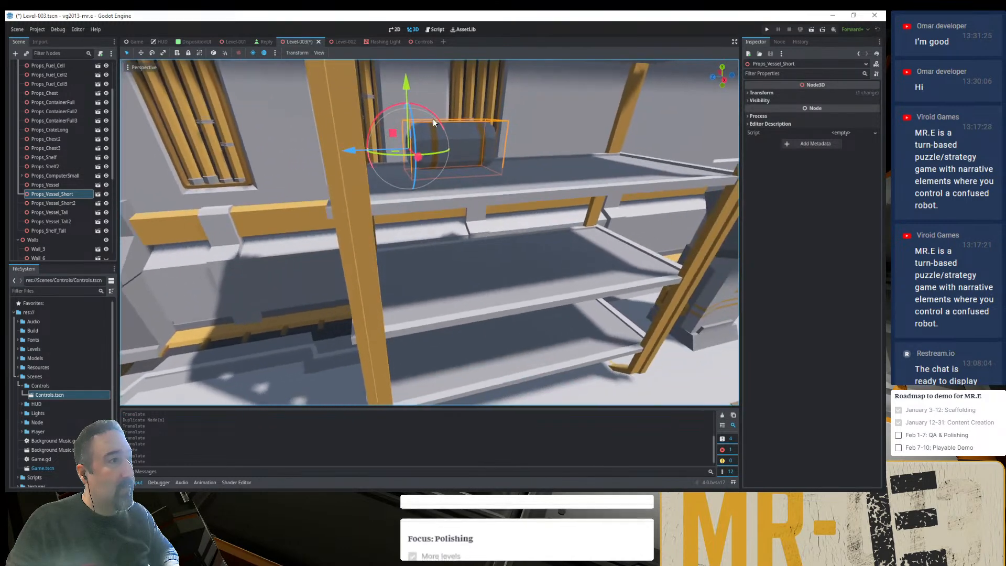
{"action": "left_click_drag", "start_coordinate": [406, 86], "coordinate": [404, 71]}
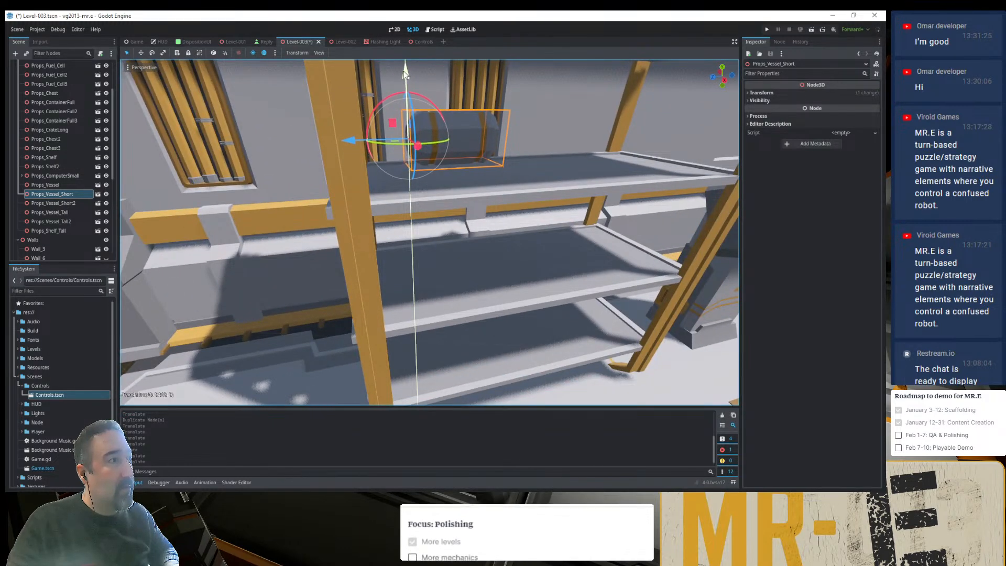
- Settle the lying vessel at the back of the shelf board and place a duplicate directly in front of it
{"action": "middle_click_drag", "start_coordinate": [428, 110], "coordinate": [366, 233]}
{"action": "left_click_drag", "start_coordinate": [362, 215], "coordinate": [489, 225]}
{"action": "key", "text": "ctrl+d"}
{"action": "middle_click_drag", "start_coordinate": [489, 225], "coordinate": [422, 254]}
- Duplicate the lying vessel again, turn the copy to face out of the shelf, and place it beside the pair
{"action": "key", "text": "ctrl+d"}
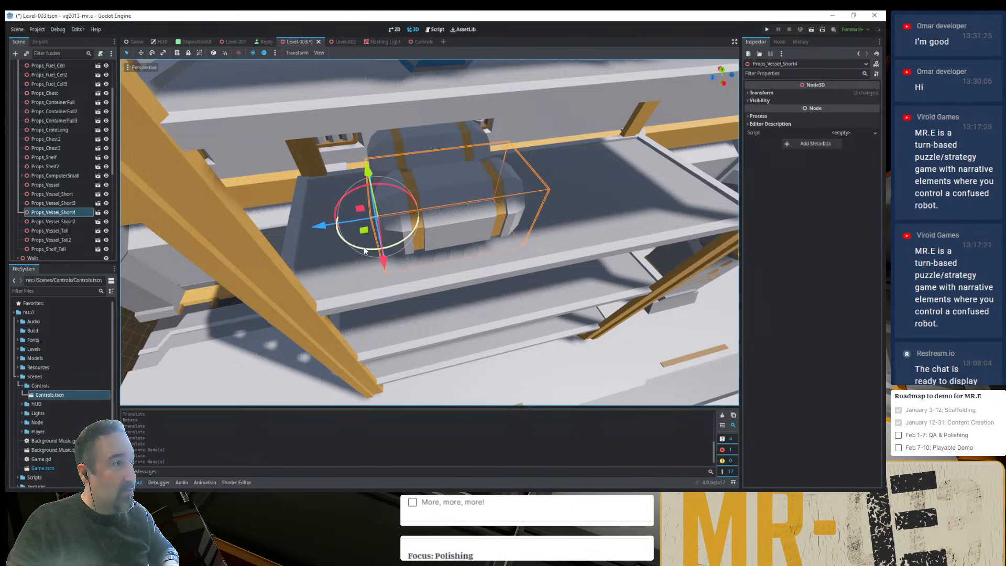
{"action": "left_click_drag", "start_coordinate": [365, 250], "coordinate": [593, 212]}
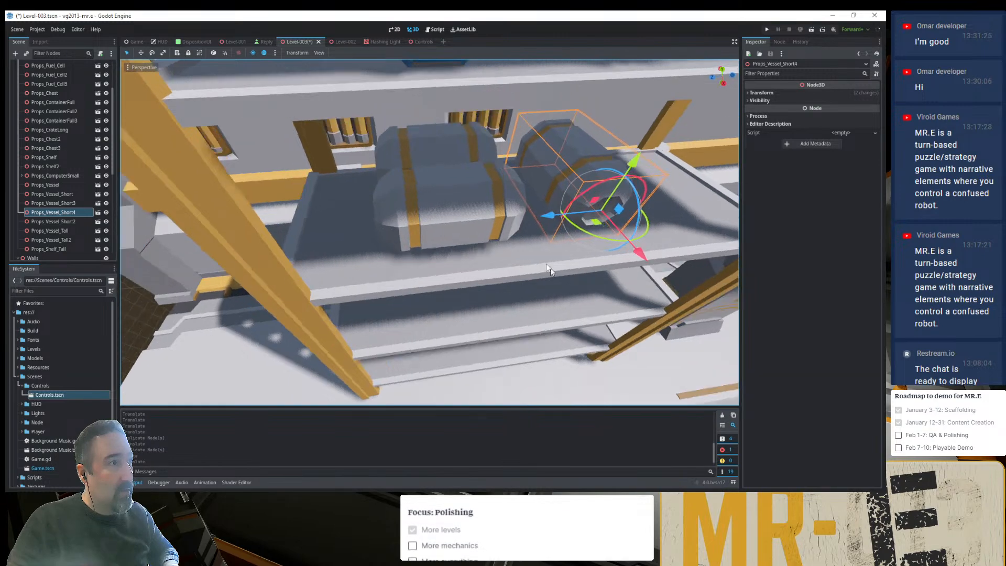
{"action": "middle_click_drag", "start_coordinate": [550, 268], "coordinate": [425, 282]}
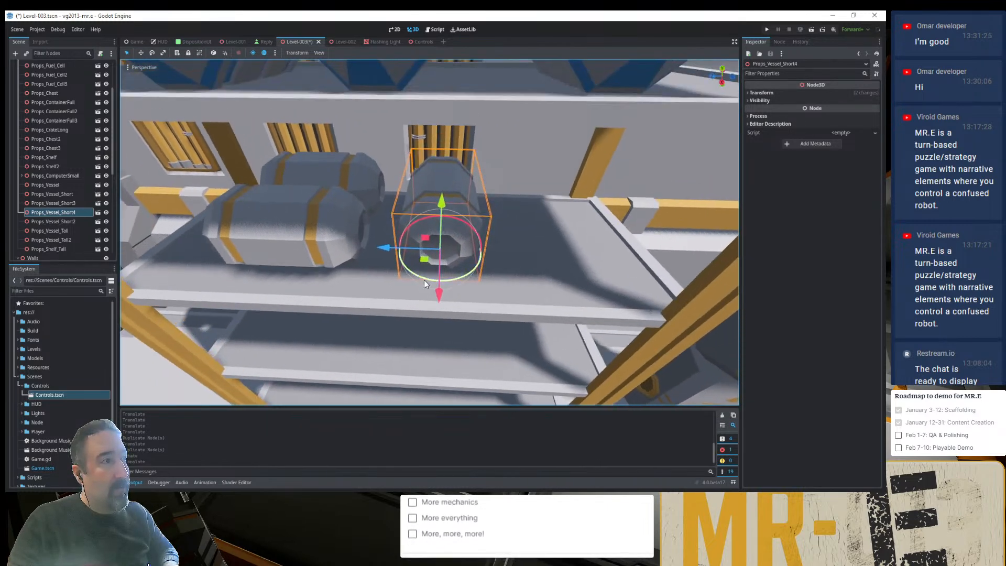
- Duplicate the outward-facing vessel, place the copy next to it on the same shelf board, and save the Level-003 scene
{"action": "key", "text": "ctrl+d"}
{"action": "left_click_drag", "start_coordinate": [385, 244], "coordinate": [513, 254]}
{"action": "middle_click_drag", "start_coordinate": [488, 272], "coordinate": [456, 278]}
{"action": "left_click", "coordinate": [178, 240]}
{"action": "key", "text": "ctrl+s"}
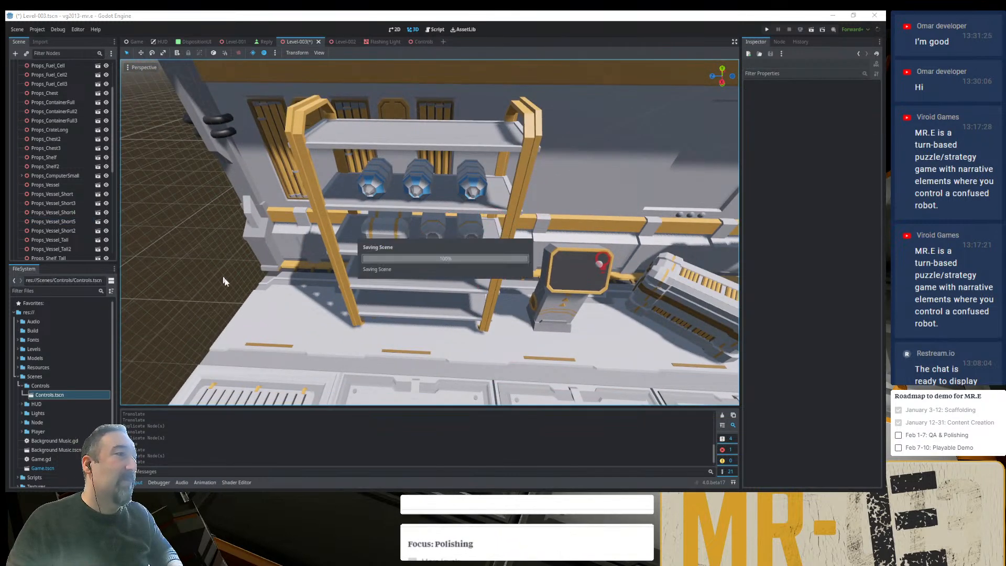
- Move the Player to the open floor edge and relocate the full container, turned, onto the floor grate near the tall shelf
{"action": "middle_click_drag", "start_coordinate": [262, 285], "coordinate": [357, 282]}
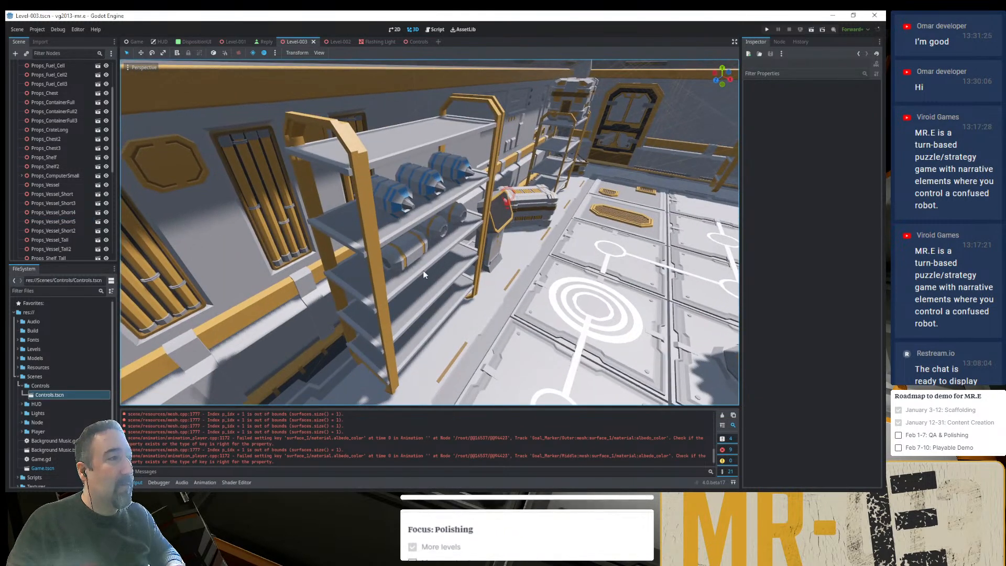
{"action": "scroll", "coordinate": [420, 268], "scroll_direction": "down", "scroll_amount": 5}
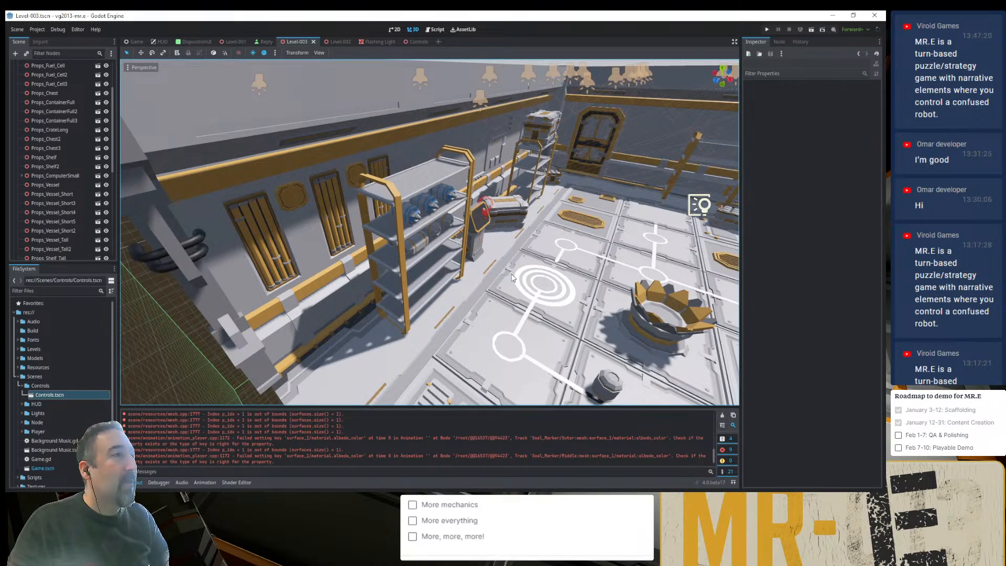
{"action": "scroll", "coordinate": [512, 278], "scroll_direction": "down", "scroll_amount": 4}
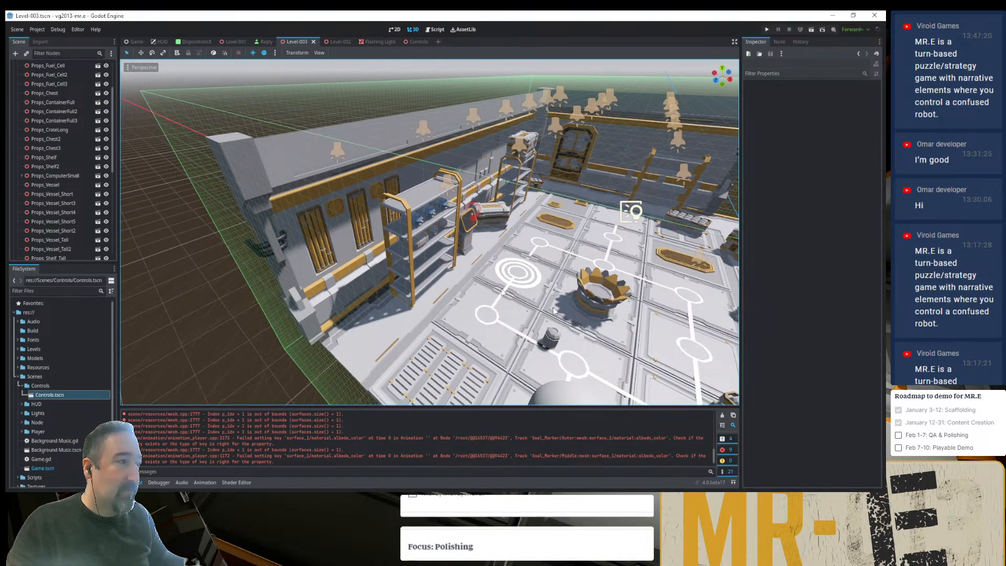
{"action": "middle_click_drag", "start_coordinate": [635, 327], "coordinate": [529, 295], "text": "shift"}
{"action": "scroll", "coordinate": [529, 295], "scroll_direction": "down", "scroll_amount": 4}
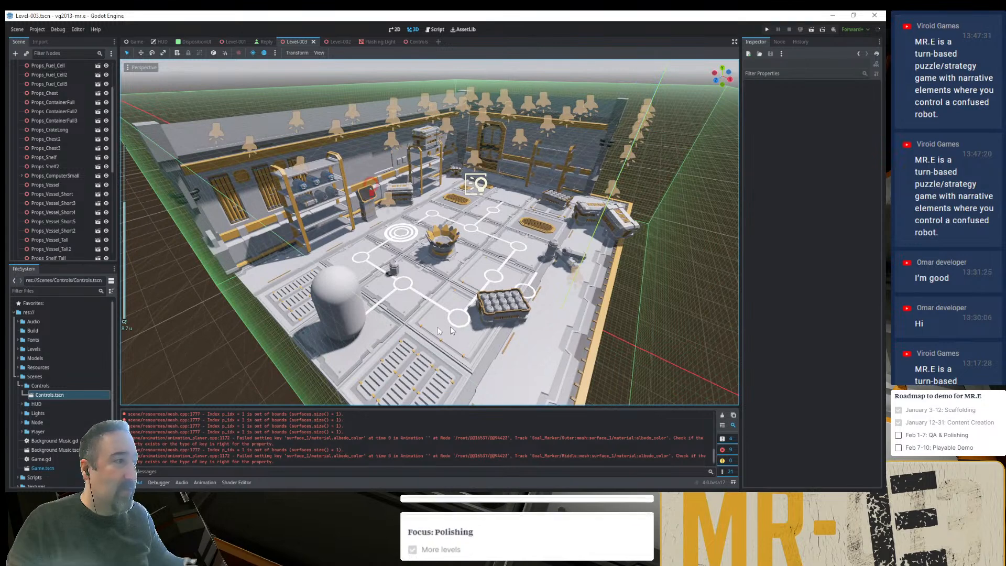
{"action": "left_click", "coordinate": [344, 325]}
{"action": "left_click_drag", "start_coordinate": [347, 347], "coordinate": [578, 319]}
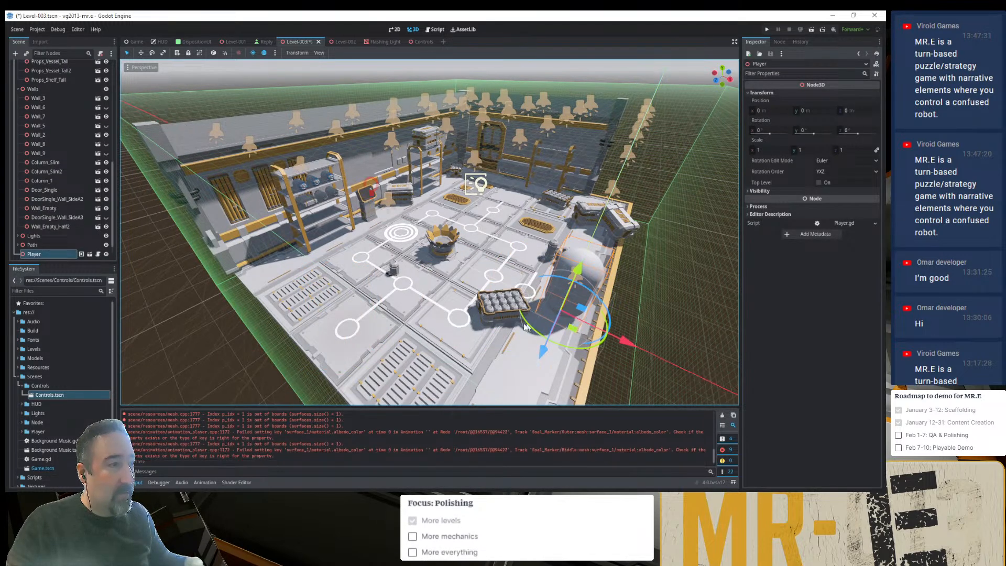
{"action": "left_click", "coordinate": [495, 319]}
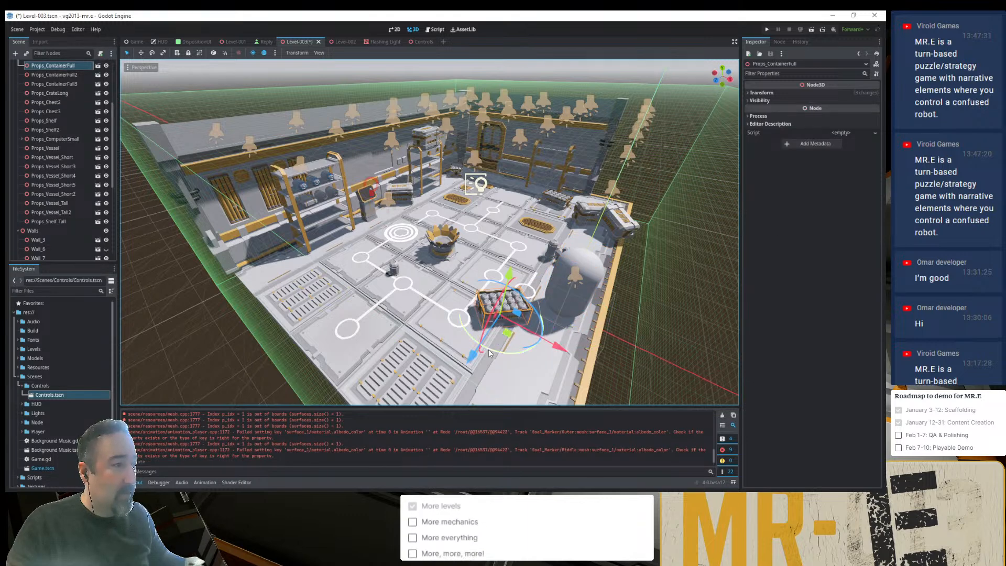
{"action": "left_click_drag", "start_coordinate": [490, 353], "coordinate": [302, 306]}
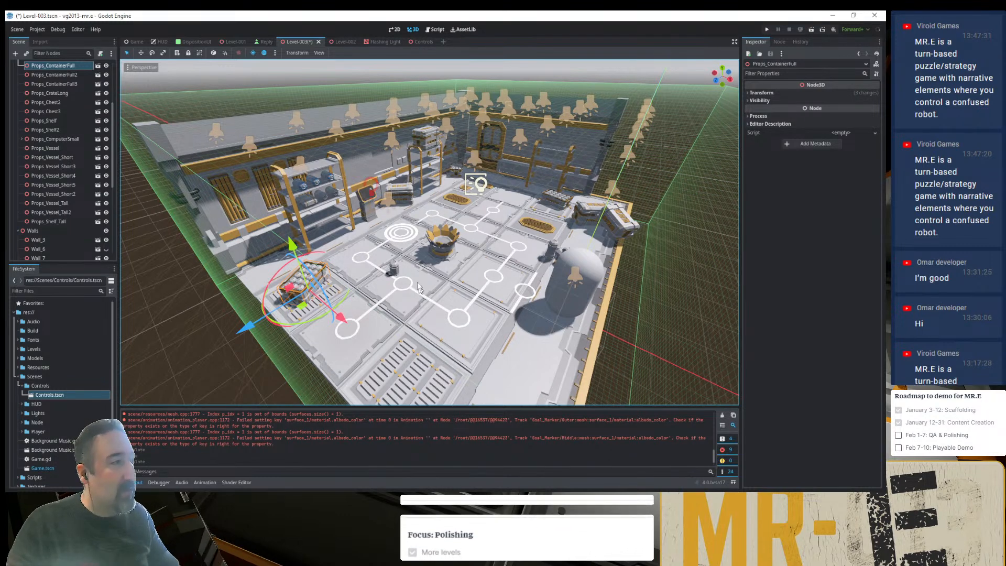
- Add Props_Teleporter_2.glb from the Models/Props folder to the scene under the Props node
{"action": "left_click", "coordinate": [446, 251]}
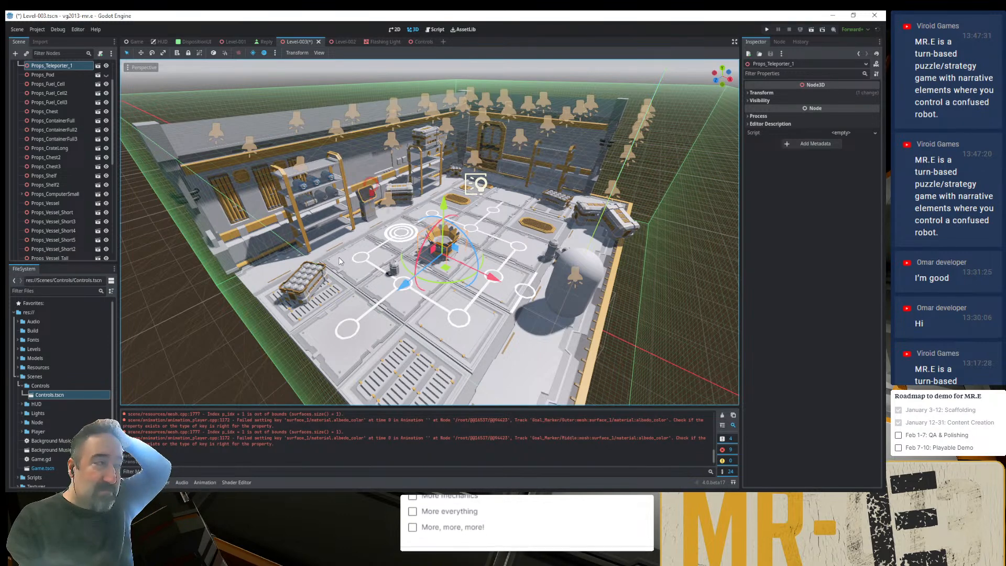
{"action": "left_click", "coordinate": [19, 358]}
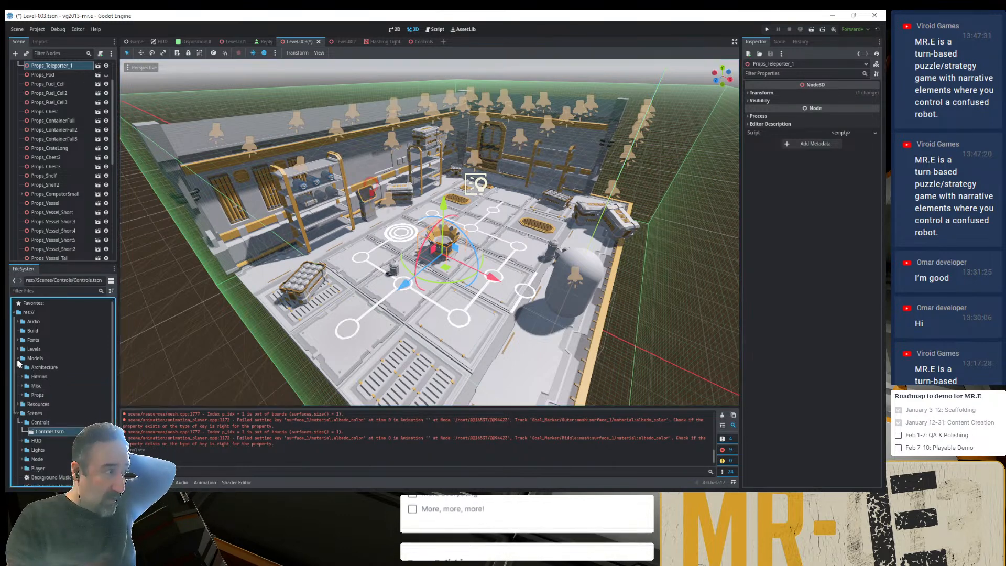
{"action": "left_click", "coordinate": [21, 394]}
{"action": "scroll", "coordinate": [23, 399], "scroll_direction": "down", "scroll_amount": 3}
{"action": "scroll", "coordinate": [24, 397], "scroll_direction": "down", "scroll_amount": 5}
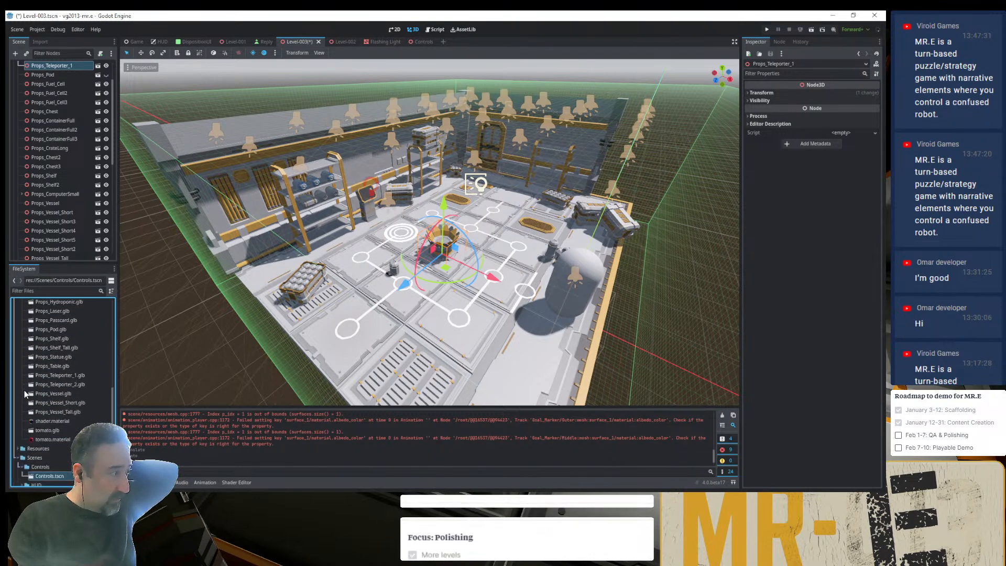
{"action": "left_click_drag", "start_coordinate": [49, 385], "coordinate": [64, 94]}
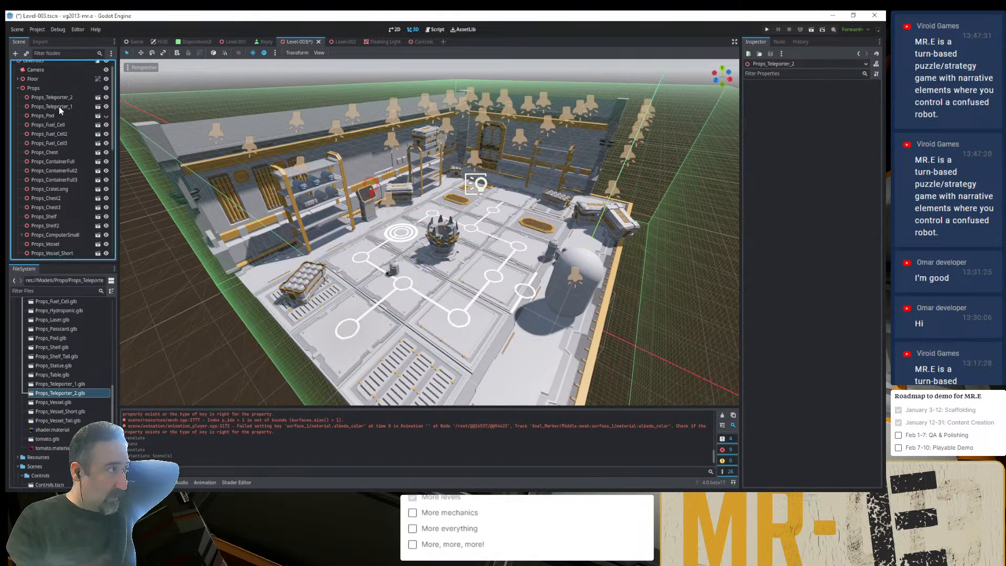
- Delete Props_Teleporter_1 and move Props_Teleporter_2 from the room's centre to the open floor edge in front of the Player
{"action": "left_click", "coordinate": [59, 107]}
{"action": "key", "text": "Delete"}
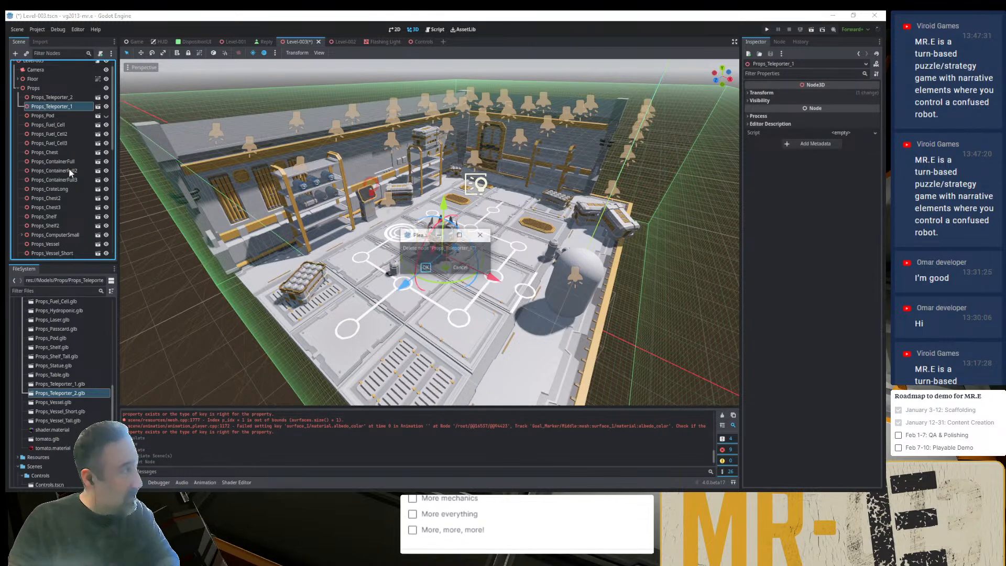
{"action": "key", "text": "Return"}
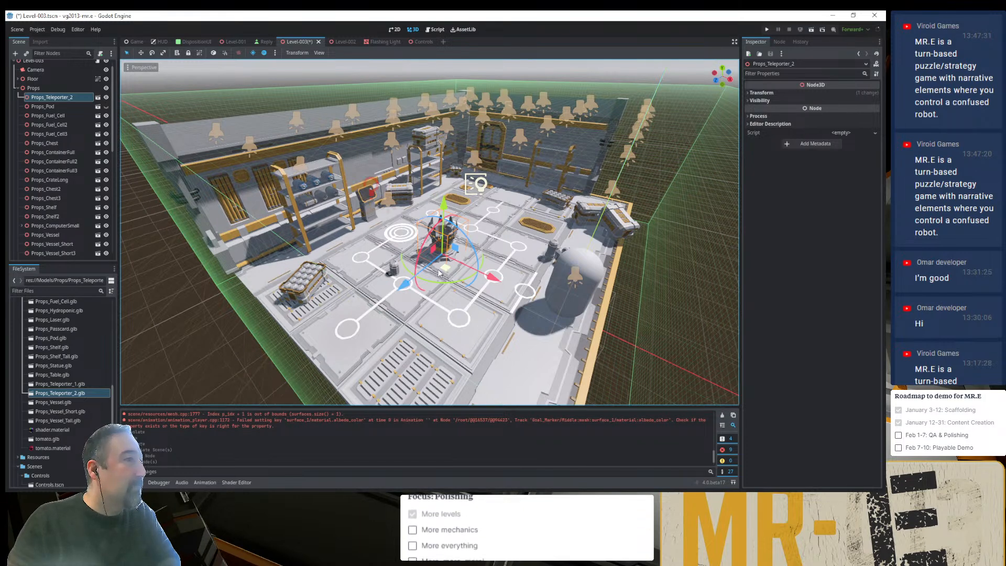
{"action": "left_click_drag", "start_coordinate": [444, 271], "coordinate": [544, 383]}
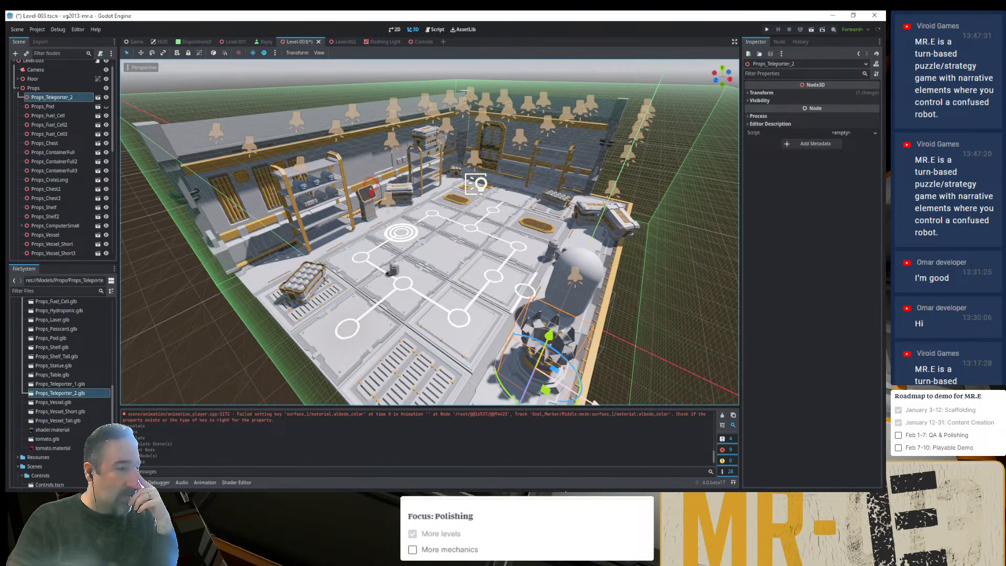
- Switch to Visual Studio Code and compare the interim and outro sections of Level-003.json with those in Level-002.json
{"action": "key", "text": "alt+Tab"}
{"action": "left_click", "coordinate": [372, 35]}
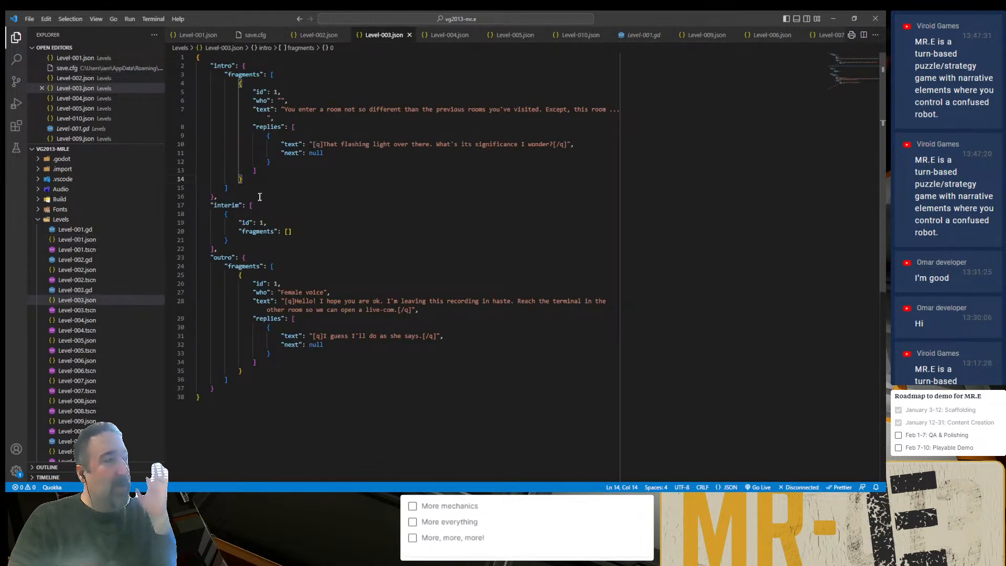
{"action": "left_click_drag", "start_coordinate": [224, 248], "coordinate": [210, 205]}
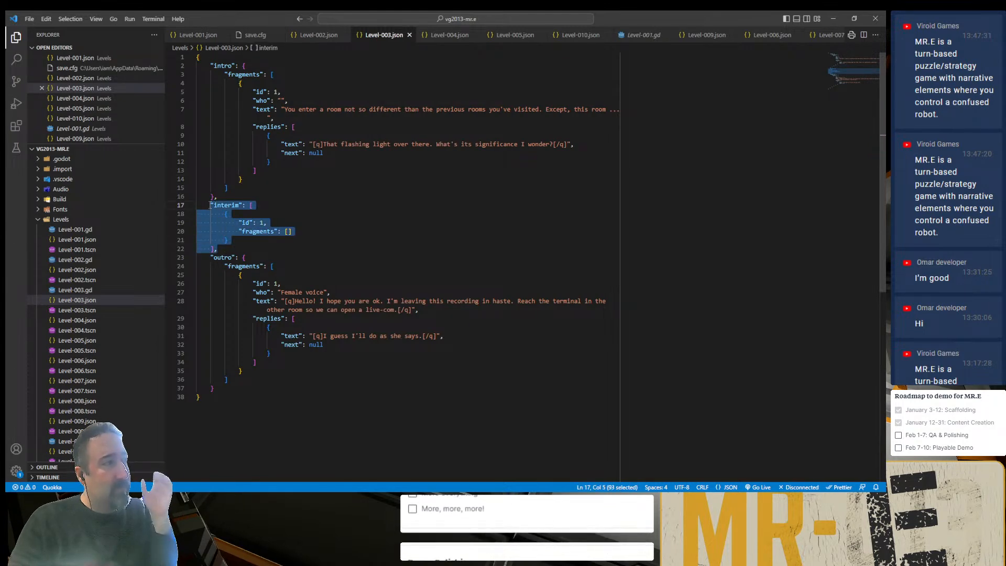
{"action": "left_click", "coordinate": [316, 35]}
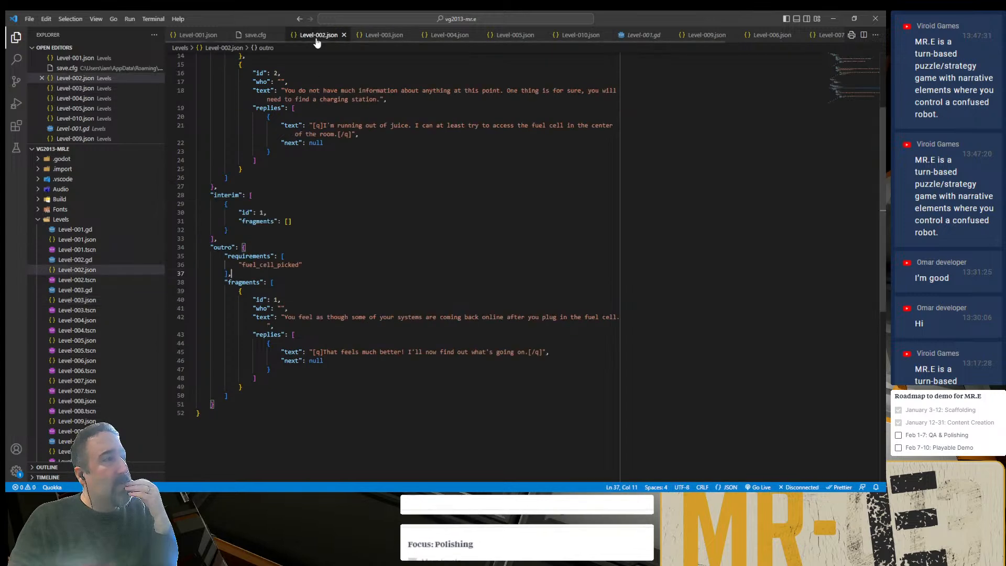
{"action": "left_click", "coordinate": [365, 35]}
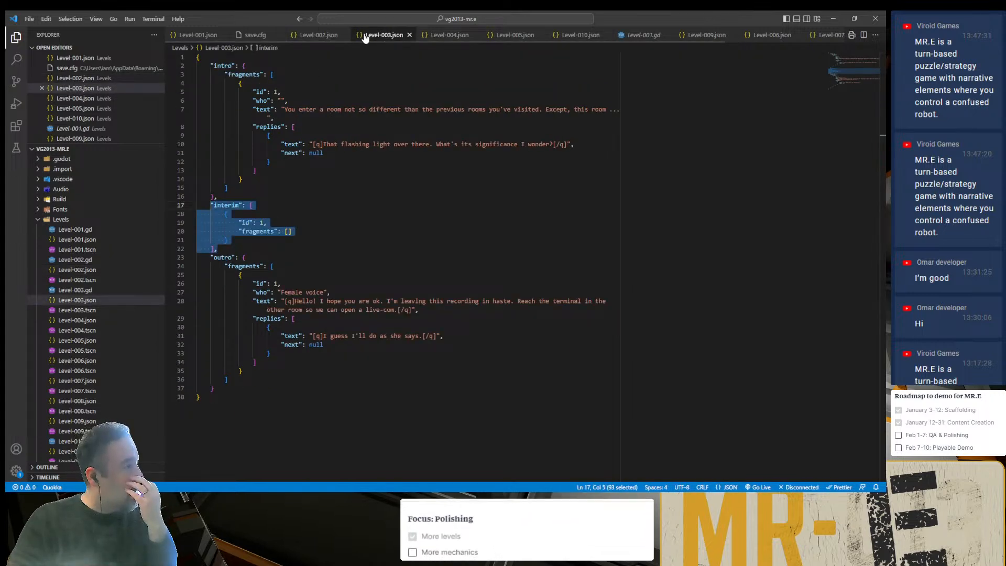
- Return to Godot and move Props_Teleporter_2 away from the Player onto the floor grate at the room's front edge
{"action": "left_click", "coordinate": [833, 18]}
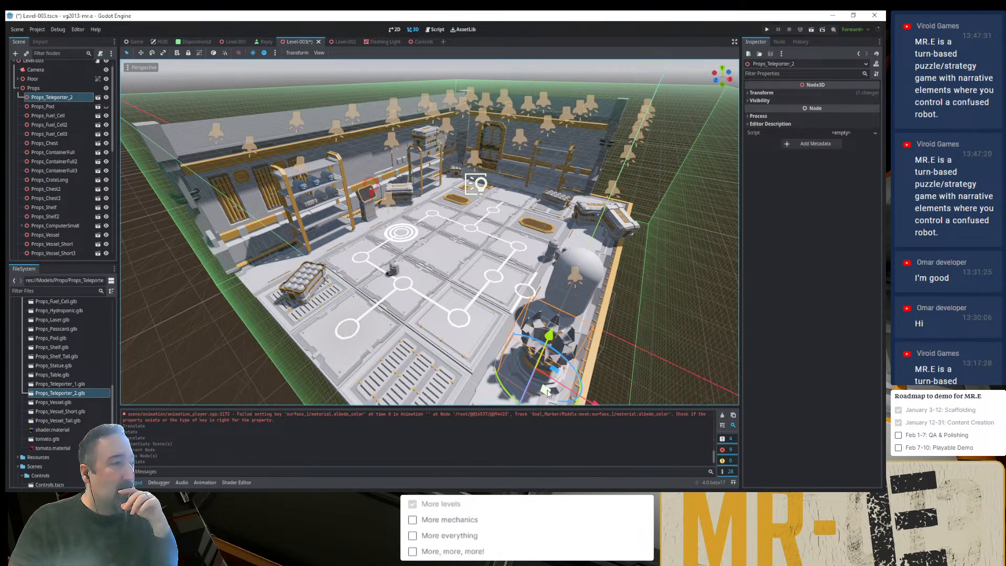
{"action": "left_click_drag", "start_coordinate": [546, 392], "coordinate": [413, 396]}
{"action": "left_click", "coordinate": [462, 374]}
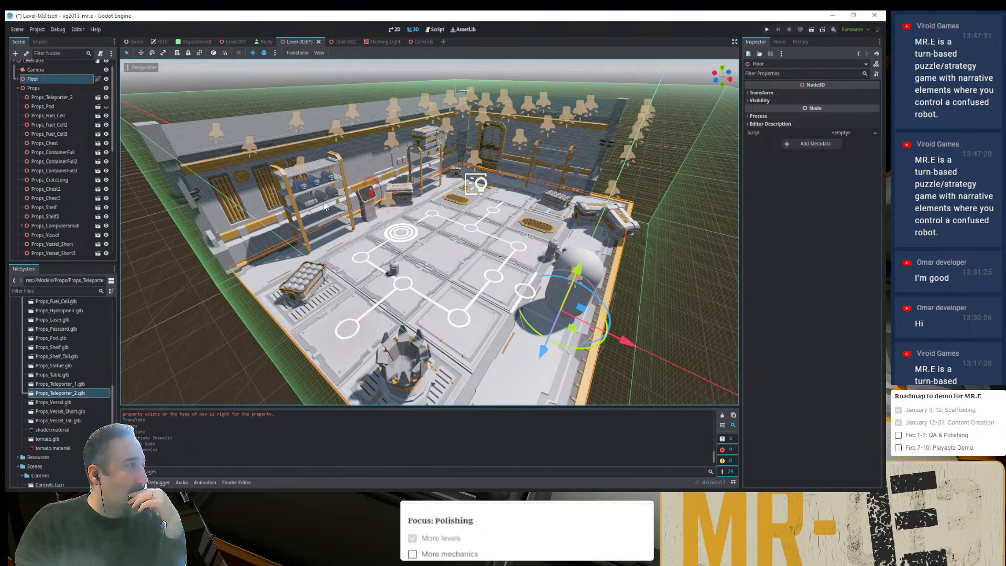
- Add Props_Crate.glb from the Props folder to the scene under the Props node and move it between Props_ContainerFull and the wall
{"action": "scroll", "coordinate": [52, 366], "scroll_direction": "up", "scroll_amount": 5}
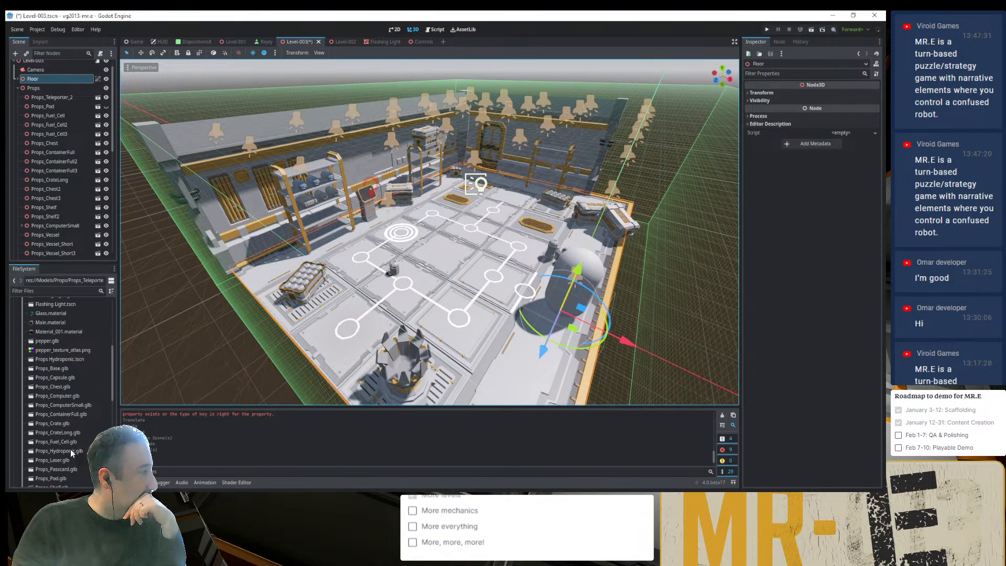
{"action": "left_click", "coordinate": [65, 414]}
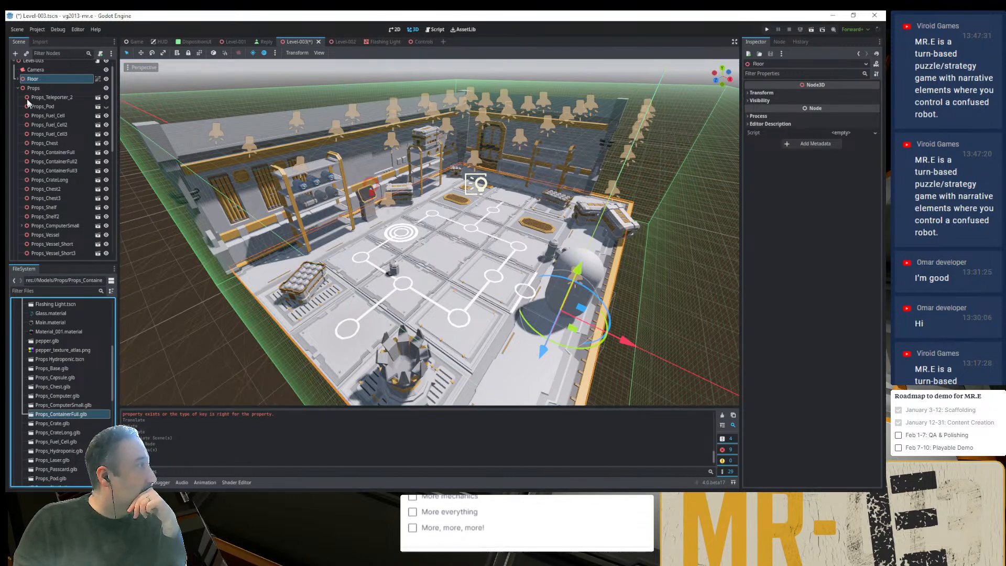
{"action": "left_click", "coordinate": [67, 152]}
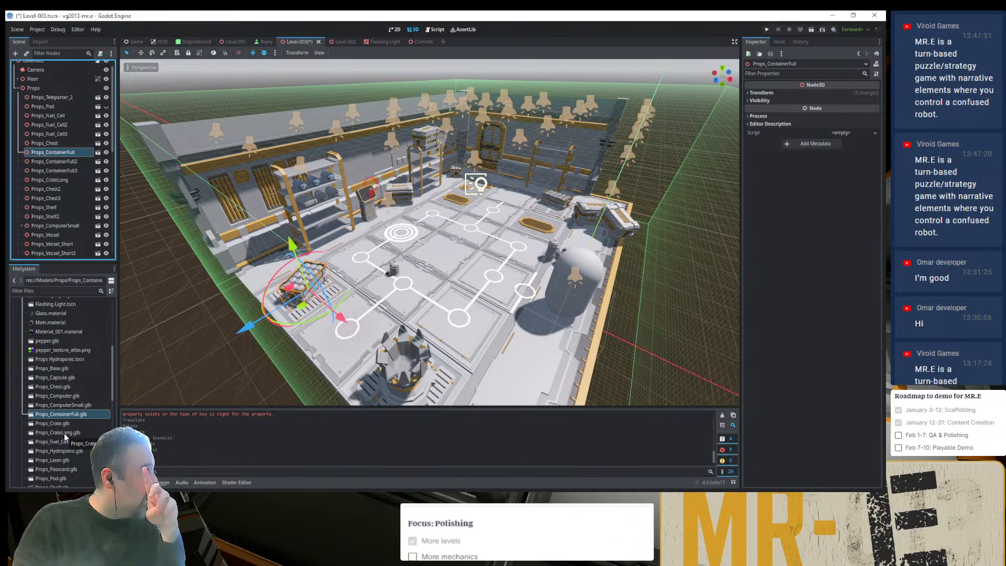
{"action": "left_click", "coordinate": [60, 180]}
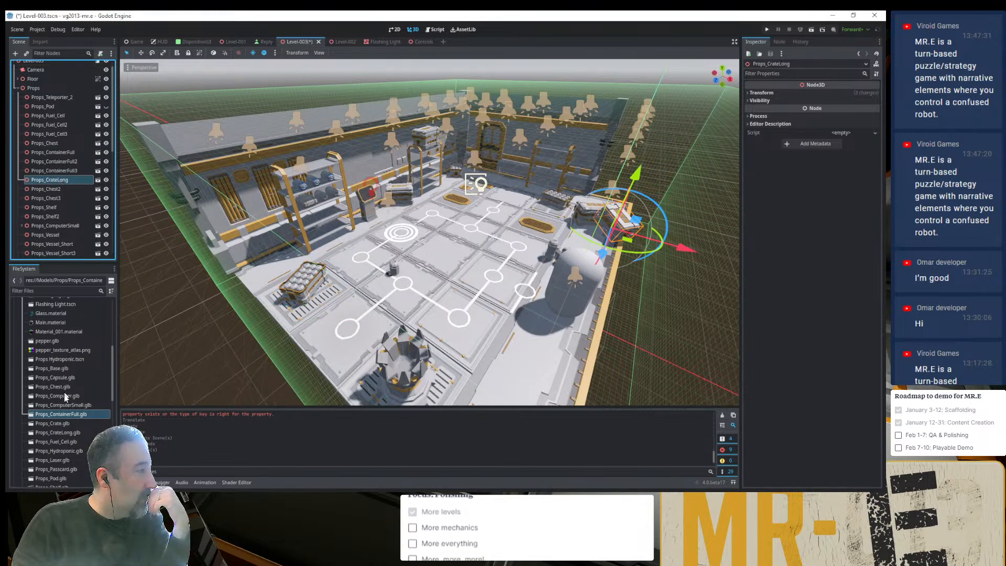
{"action": "left_click", "coordinate": [55, 424]}
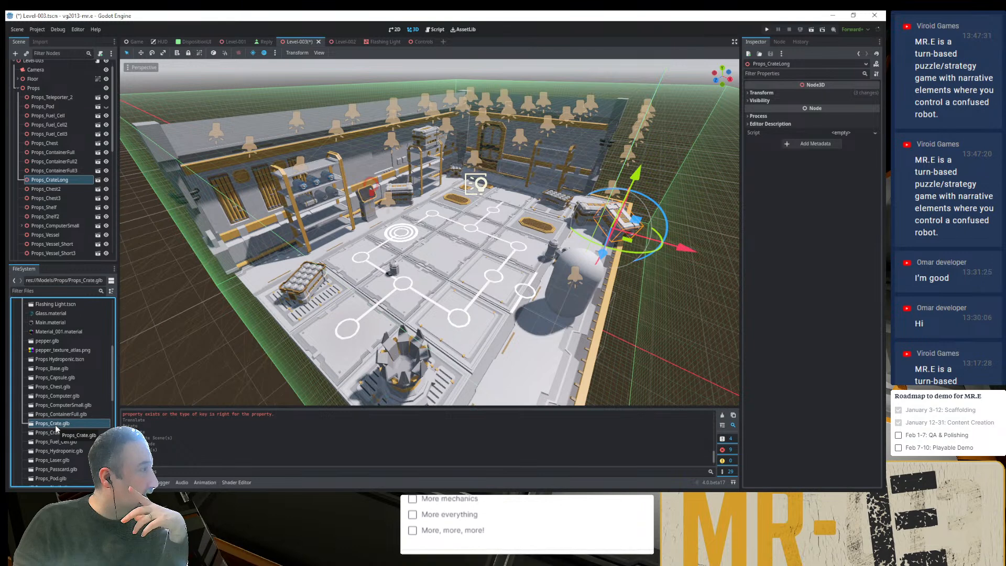
{"action": "left_click", "coordinate": [284, 299]}
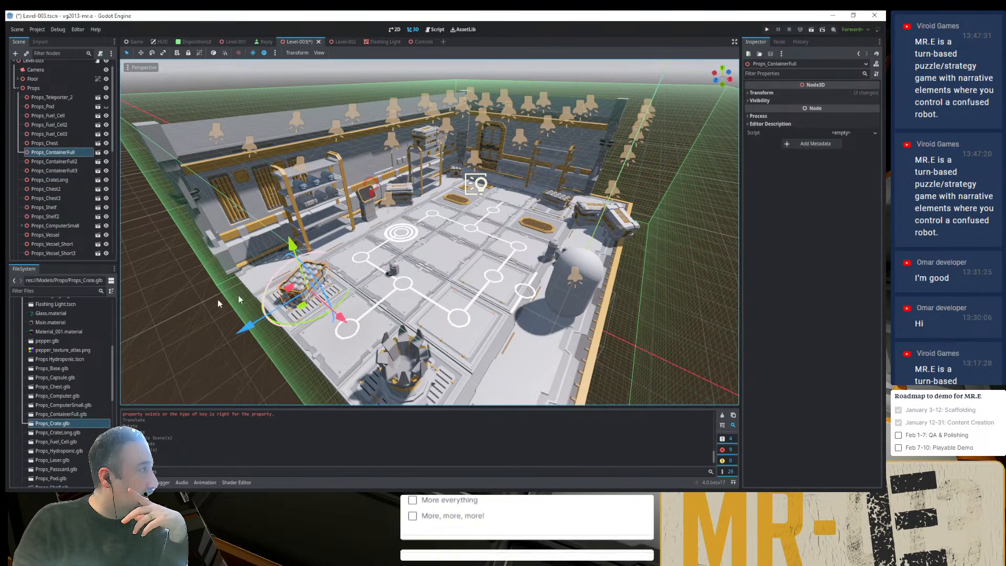
{"action": "left_click_drag", "start_coordinate": [52, 418], "coordinate": [62, 151]}
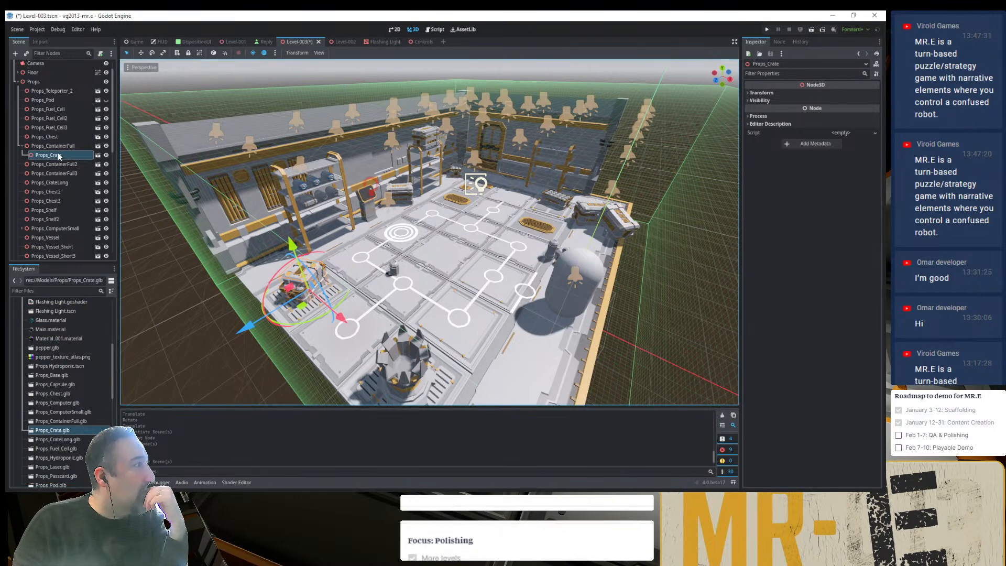
{"action": "left_click_drag", "start_coordinate": [61, 153], "coordinate": [56, 144]}
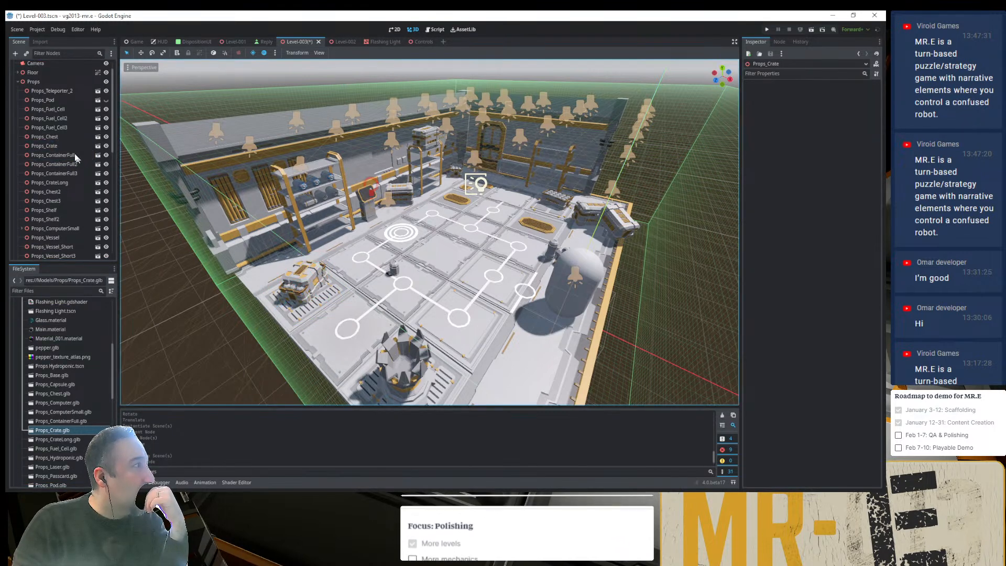
{"action": "left_click_drag", "start_coordinate": [303, 305], "coordinate": [316, 282]}
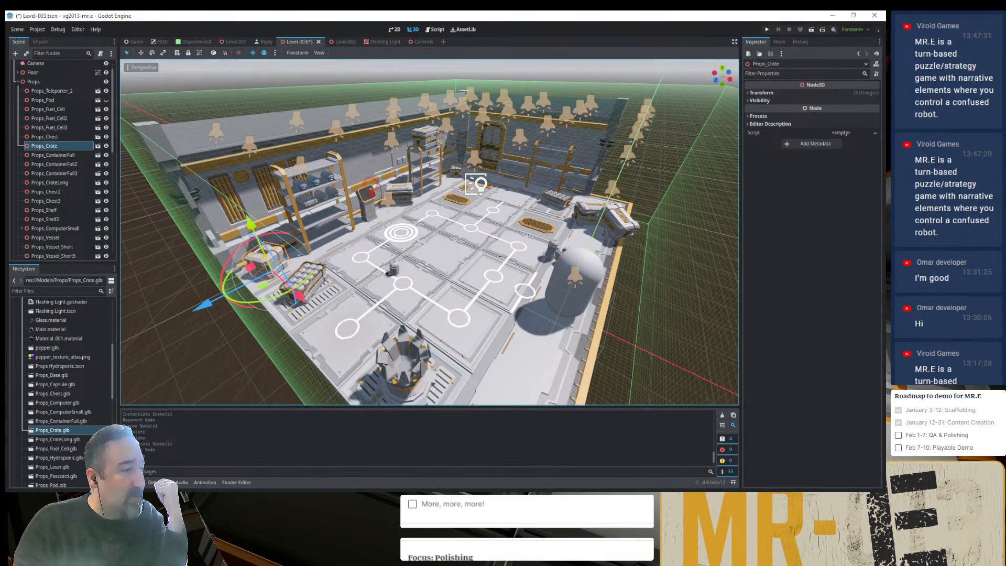
- Check the Ultimate Modular Sci-Fi Pack overview image in the browser, return to Godot, and compare the placed container and chest with the available prop models
{"action": "key", "text": "alt+Tab"}
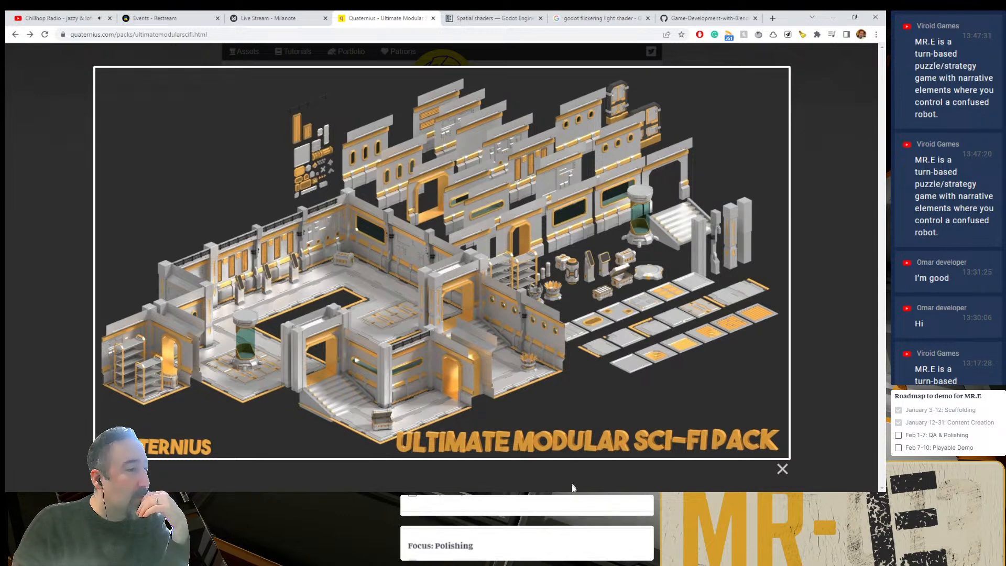
{"action": "key", "text": "alt+Tab"}
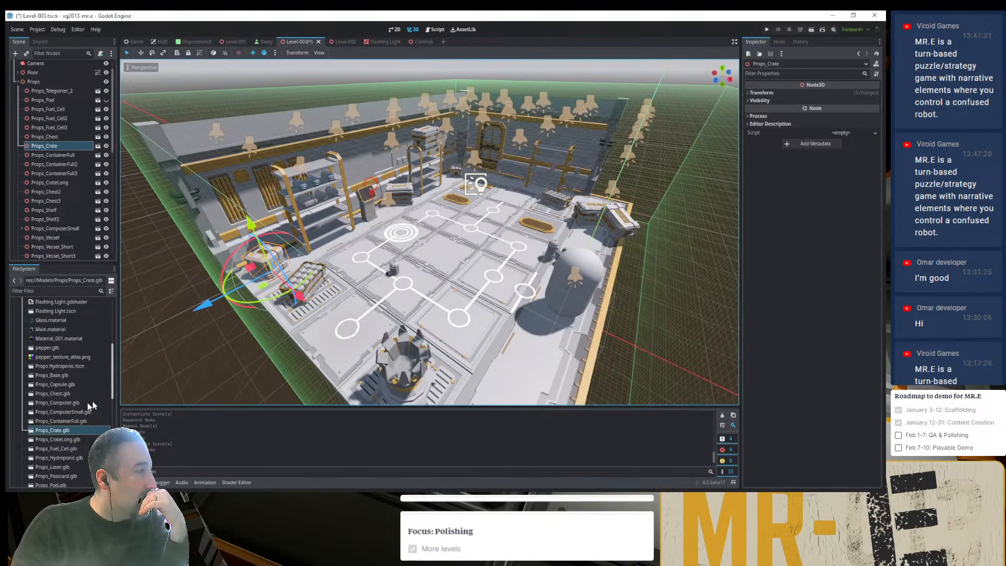
{"action": "left_click", "coordinate": [57, 421]}
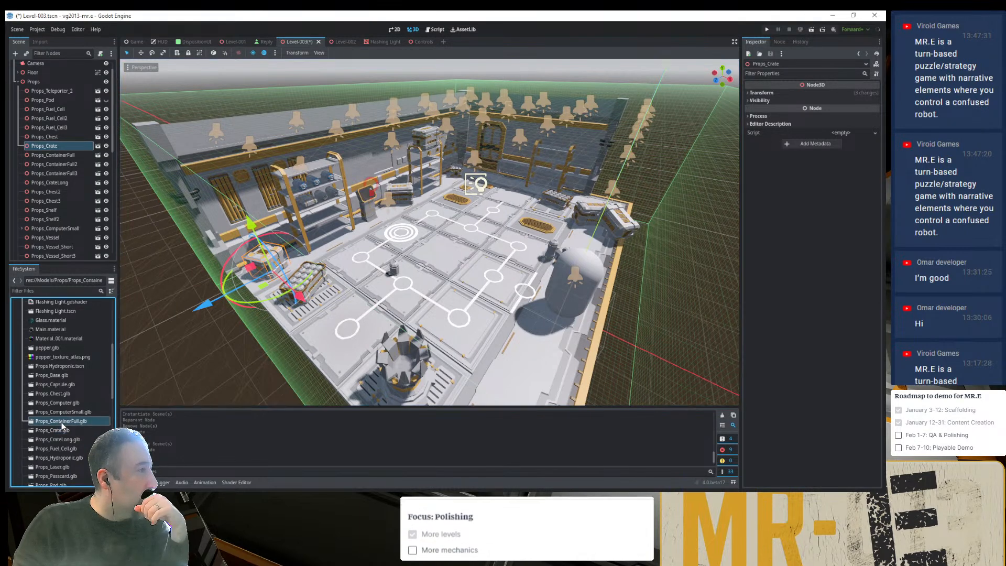
{"action": "left_click", "coordinate": [149, 339]}
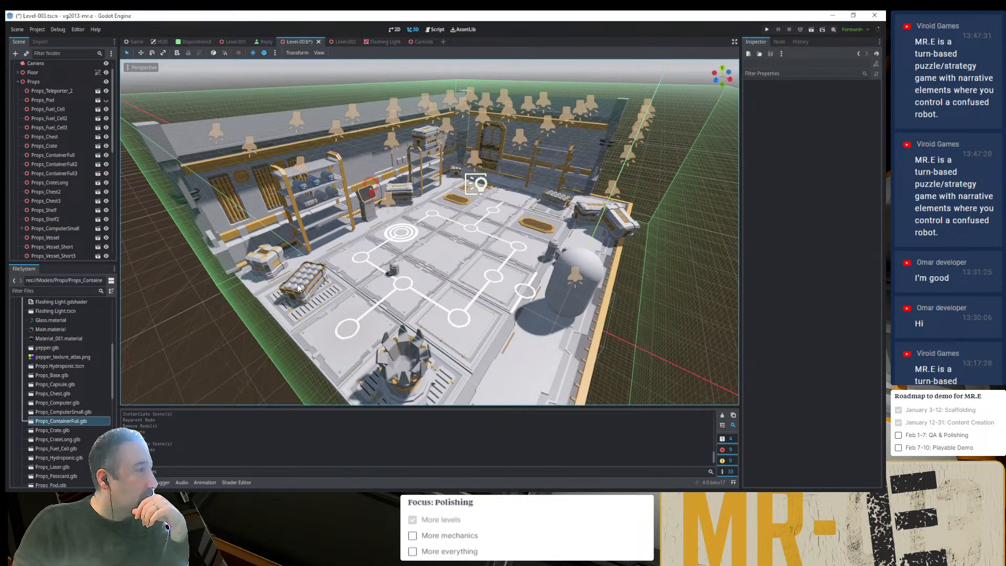
{"action": "left_click", "coordinate": [299, 288]}
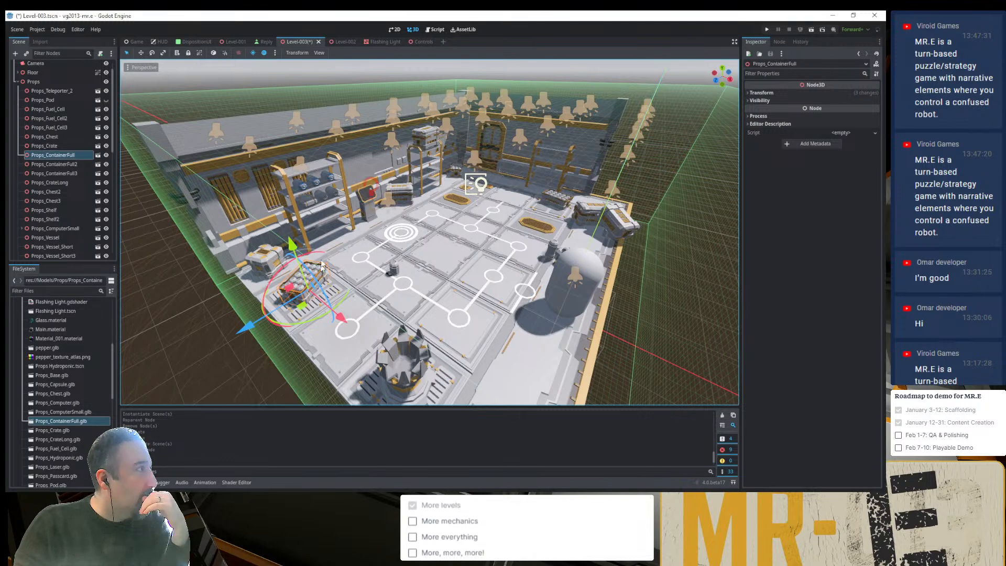
{"action": "left_click", "coordinate": [408, 197]}
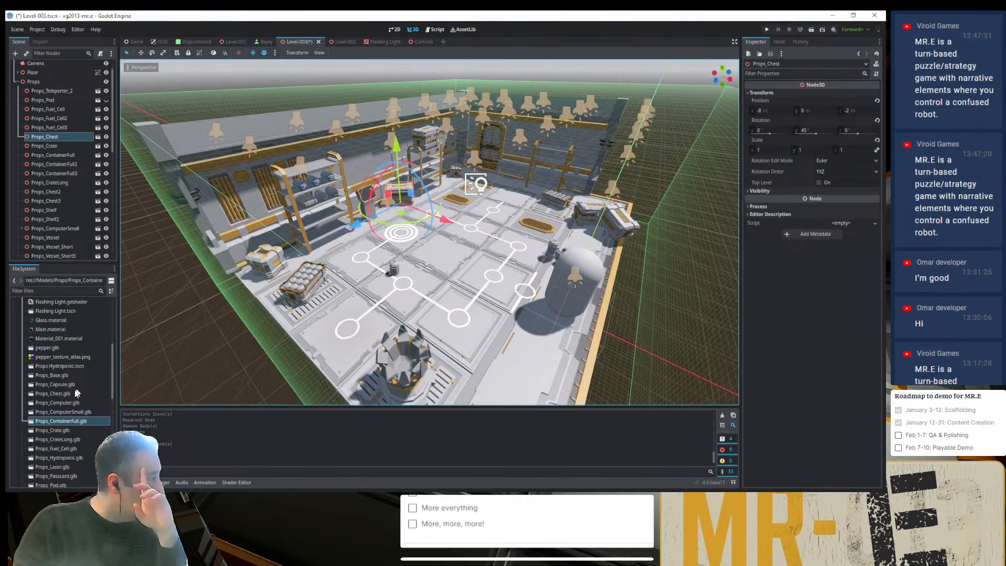
{"action": "scroll", "coordinate": [76, 412], "scroll_direction": "down", "scroll_amount": 3}
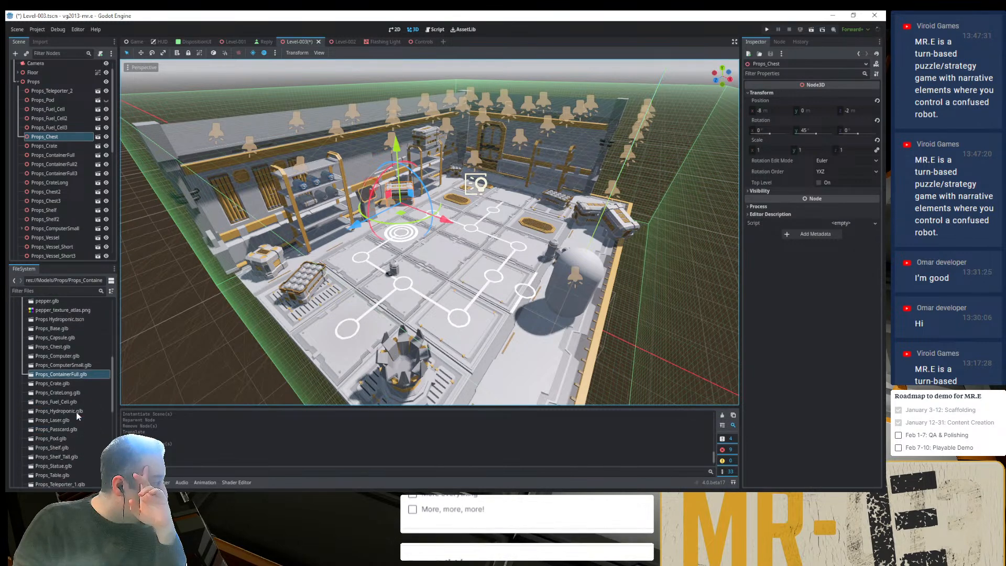
{"action": "scroll", "coordinate": [77, 415], "scroll_direction": "down", "scroll_amount": 4}
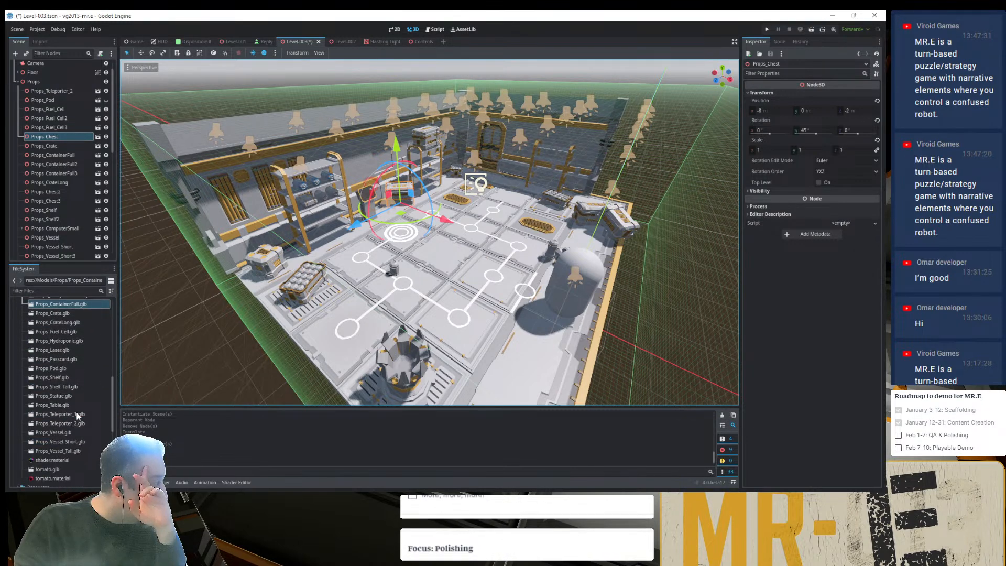
{"action": "scroll", "coordinate": [77, 416], "scroll_direction": "up", "scroll_amount": 4}
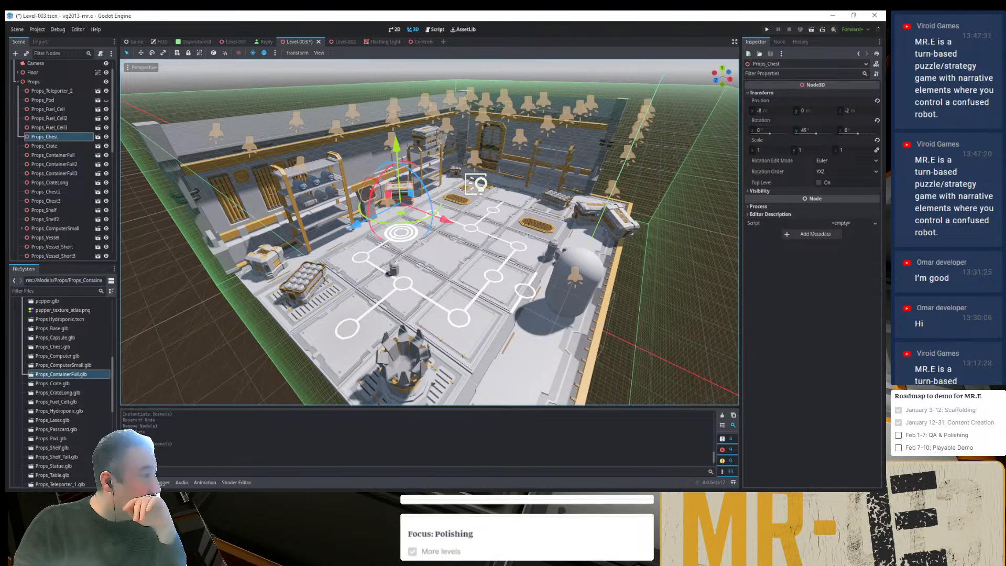
- Switch to File Explorer, open Props_Chest.blend in Blender, and inspect the chest model up close
{"action": "key", "text": "alt+Tab"}
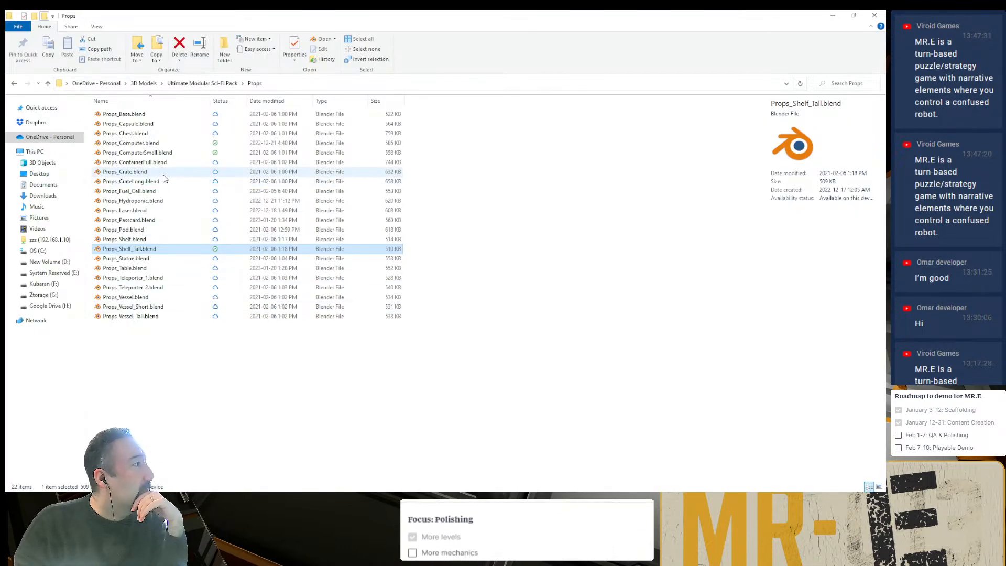
{"action": "left_click", "coordinate": [136, 134]}
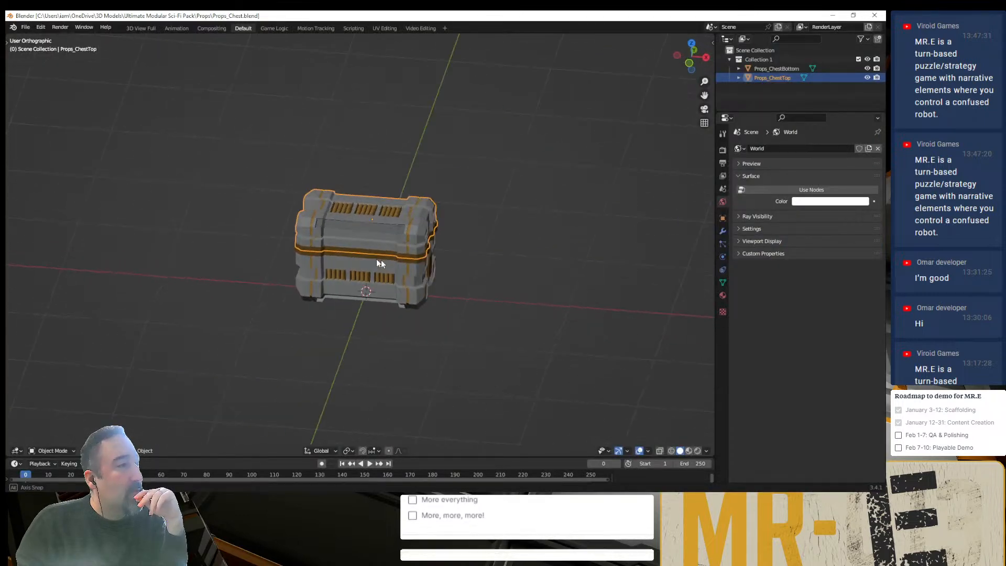
{"action": "middle_click_drag", "start_coordinate": [382, 263], "coordinate": [463, 256]}
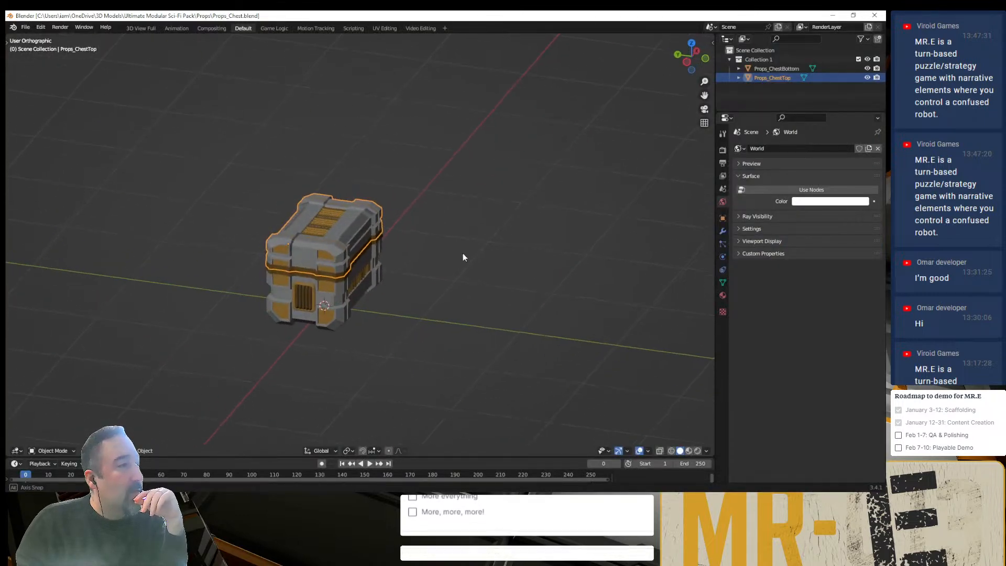
{"action": "scroll", "coordinate": [377, 268], "scroll_direction": "up", "scroll_amount": 4}
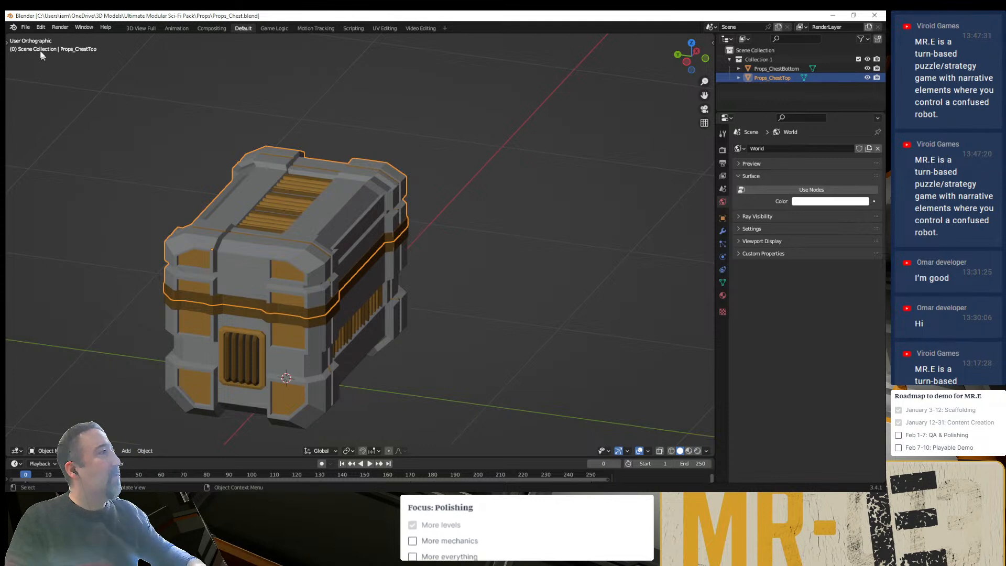
{"action": "left_click", "coordinate": [25, 29]}
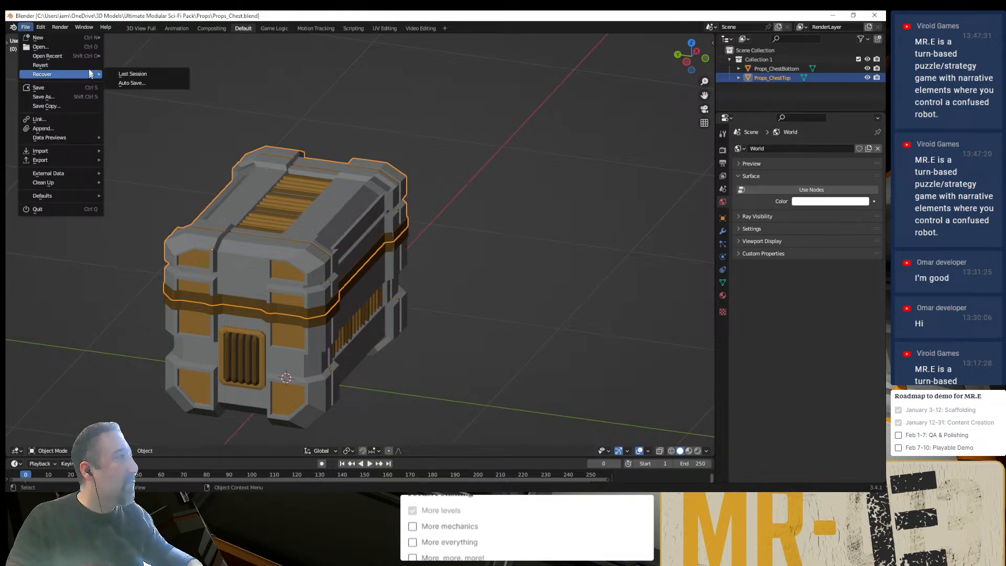
{"action": "mouse_move", "coordinate": [101, 59]}
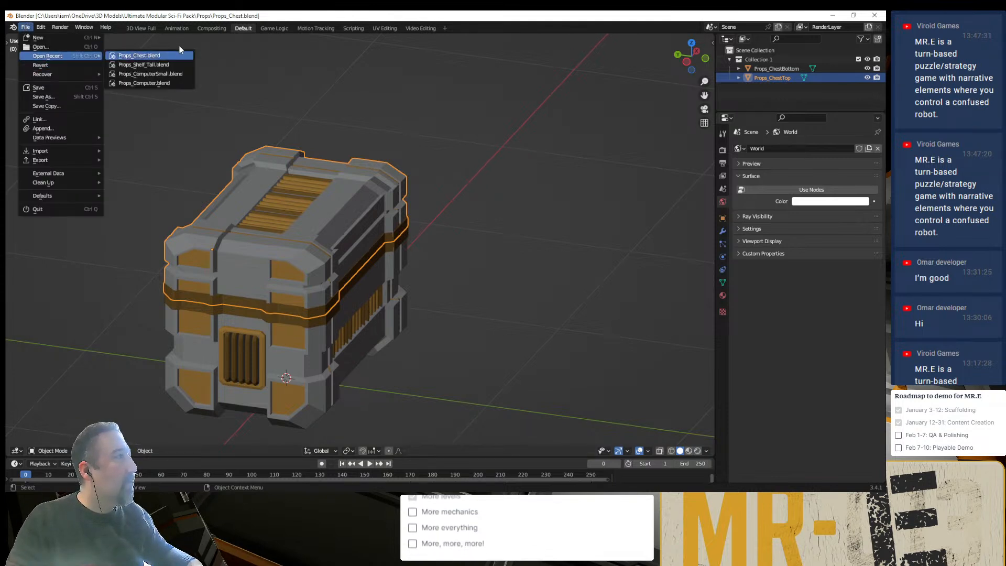
{"action": "left_click", "coordinate": [92, 47]}
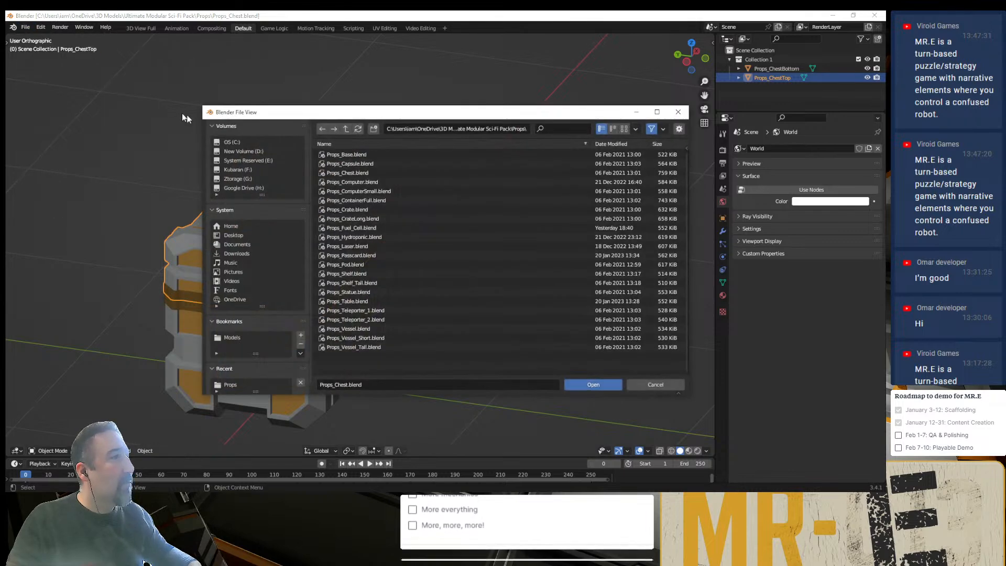
{"action": "left_click", "coordinate": [378, 174]}
{"action": "key", "text": "n"}
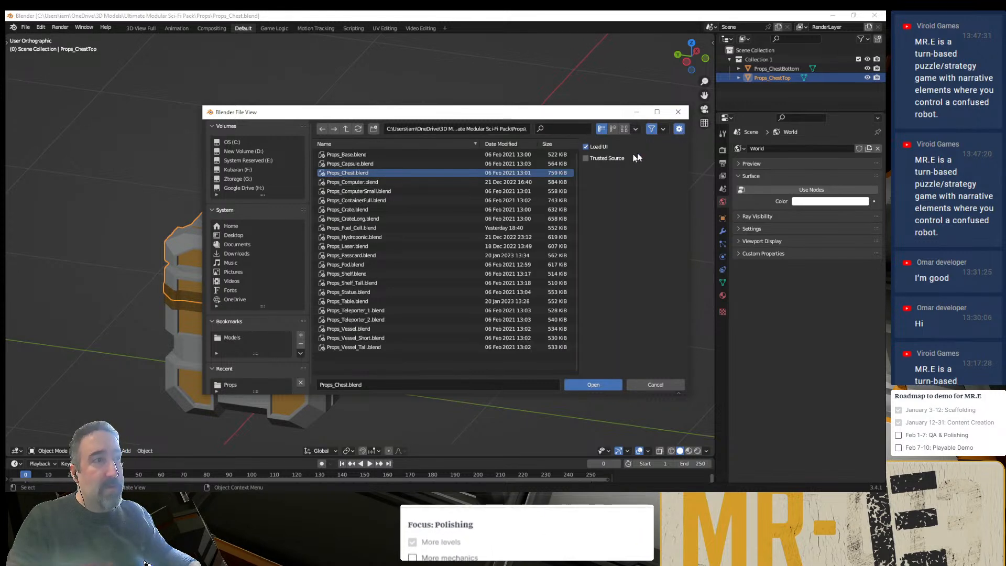
{"action": "left_click", "coordinate": [591, 385]}
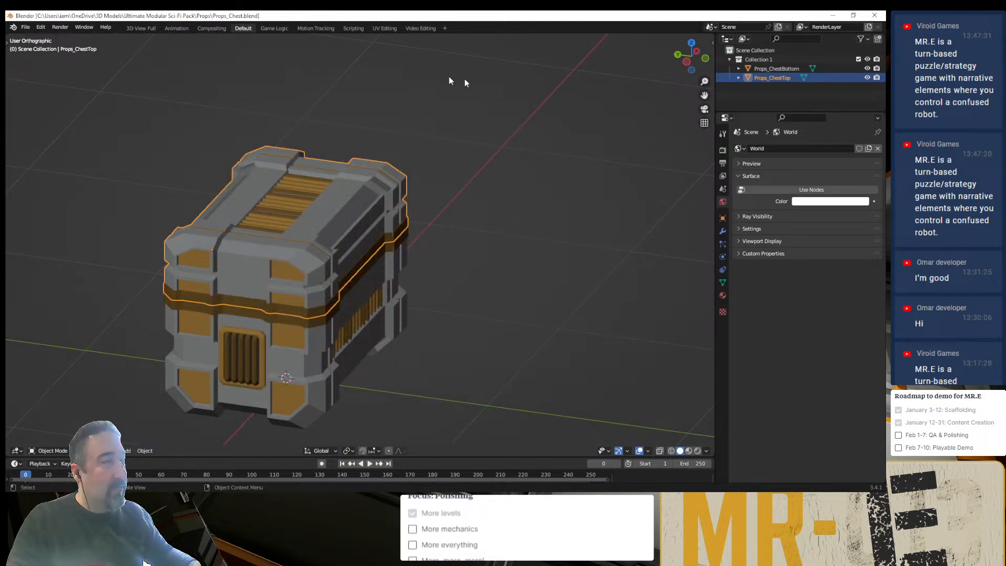
- Create a new Blender file from the General template
{"action": "left_click", "coordinate": [26, 26]}
{"action": "mouse_move", "coordinate": [41, 42]}
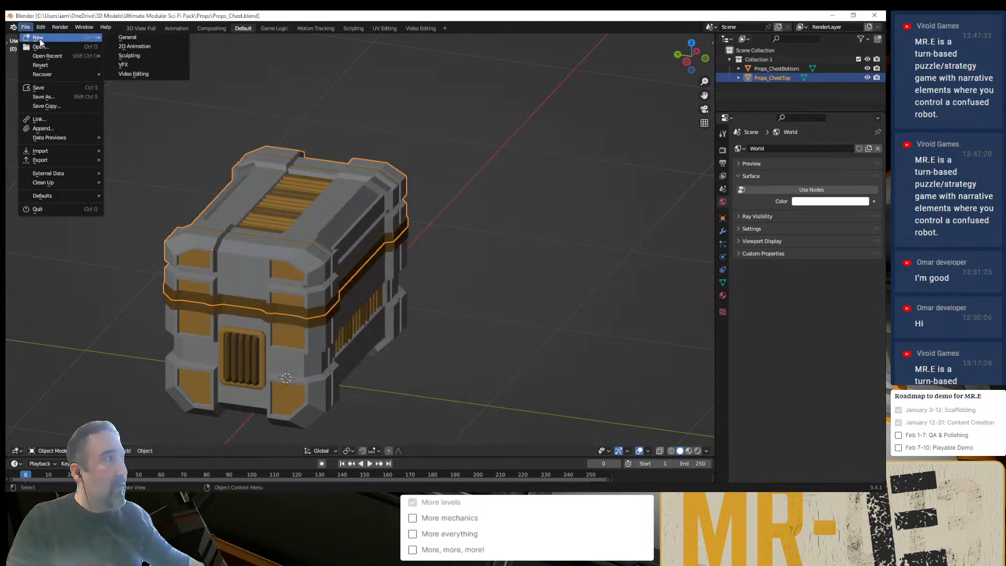
{"action": "left_click", "coordinate": [146, 39]}
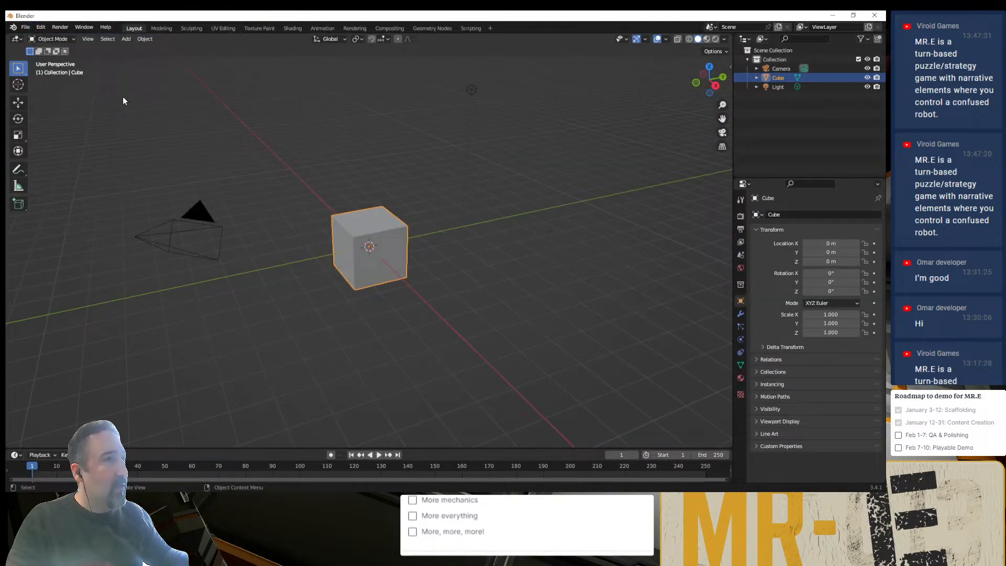
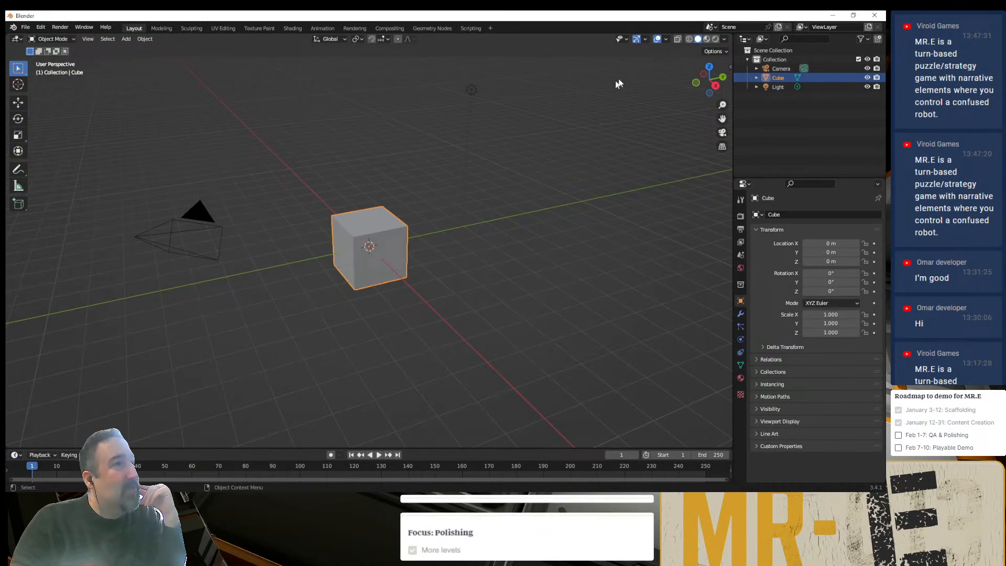
- Set the viewport shading to MatCap lighting, enable Shadow and Cavity, and set the cavity type to Both
{"action": "left_click", "coordinate": [725, 40]}
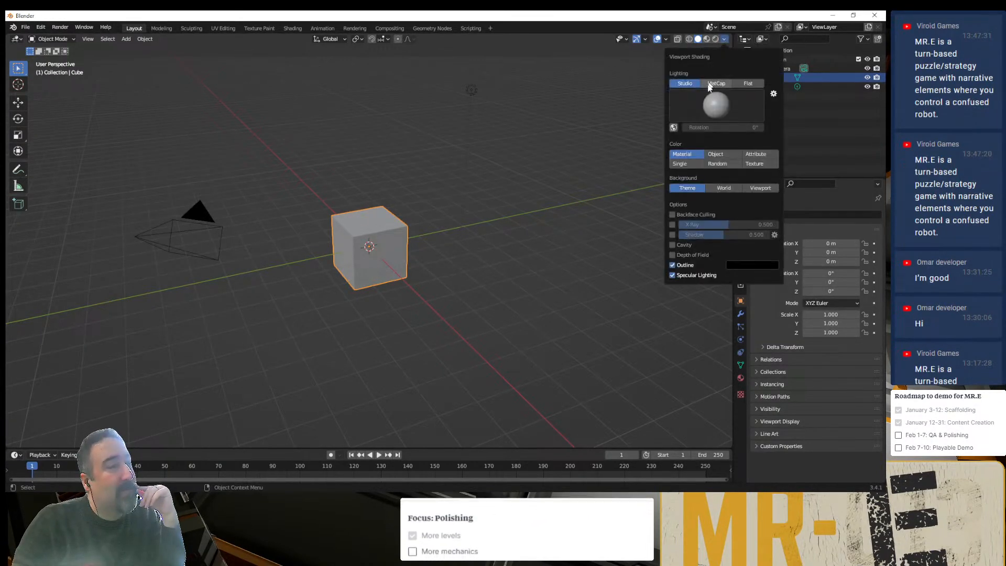
{"action": "left_click", "coordinate": [718, 83]}
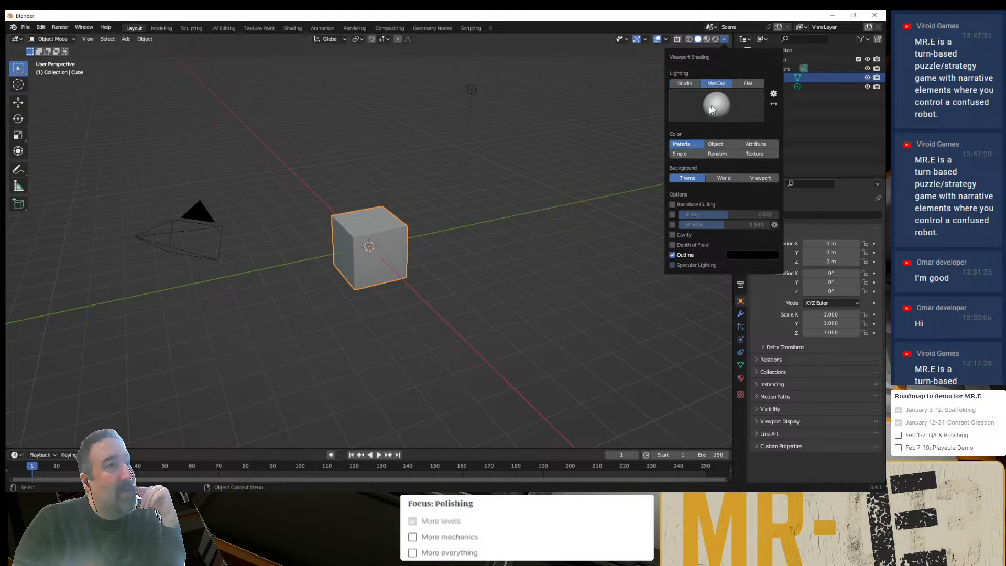
{"action": "left_click", "coordinate": [672, 226]}
{"action": "left_click", "coordinate": [673, 235]}
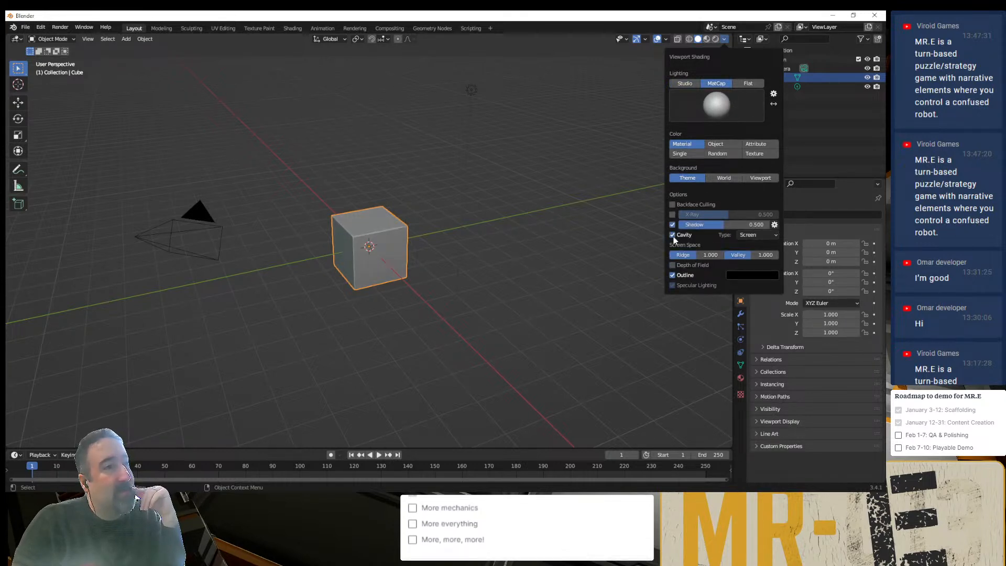
{"action": "left_click", "coordinate": [724, 39]}
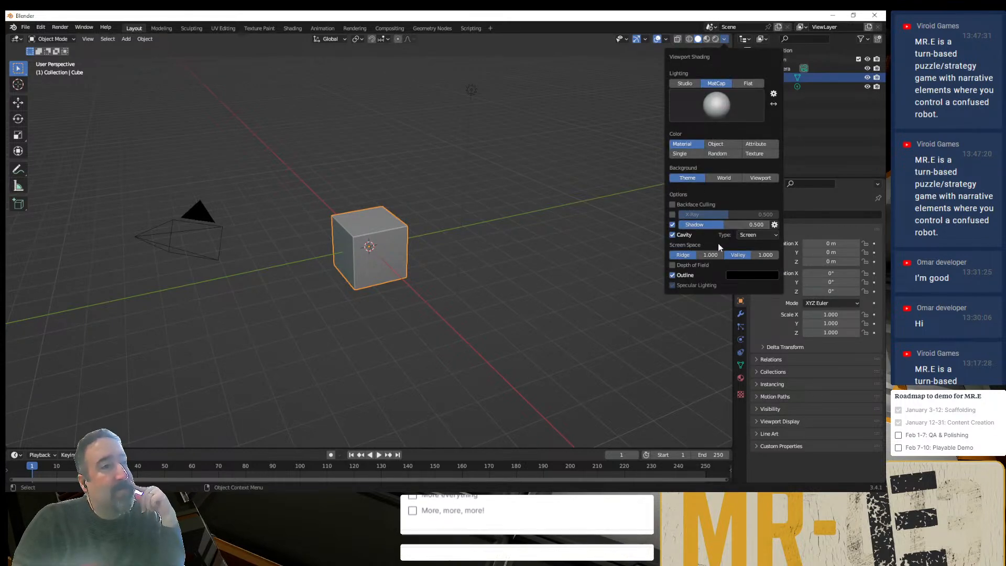
{"action": "left_click", "coordinate": [763, 235]}
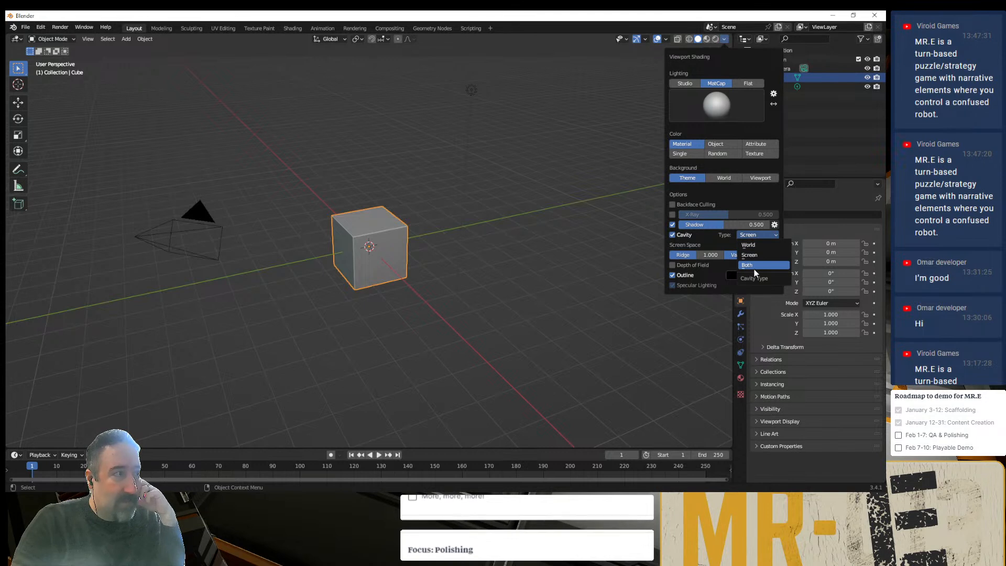
{"action": "left_click", "coordinate": [753, 268]}
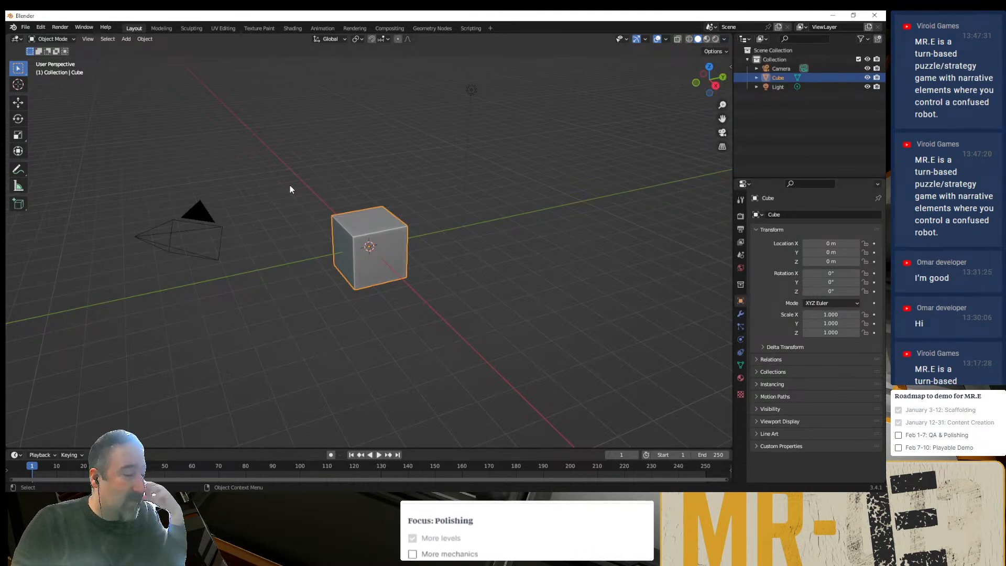
- Add the glTF 2.0 (.glb/.gltf) import command to Quick Favorites
{"action": "key", "text": "q"}
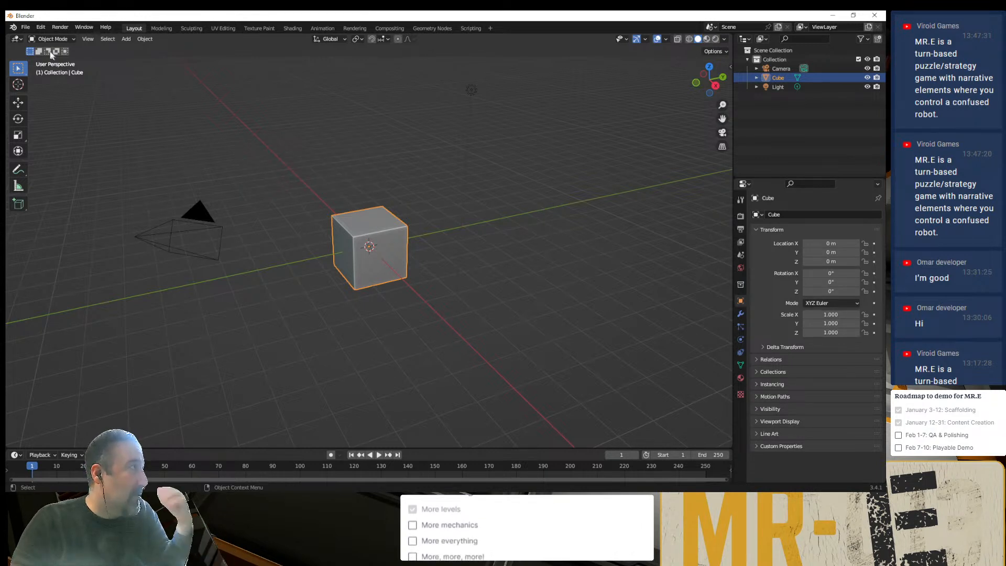
{"action": "left_click", "coordinate": [28, 29]}
{"action": "mouse_move", "coordinate": [82, 165]}
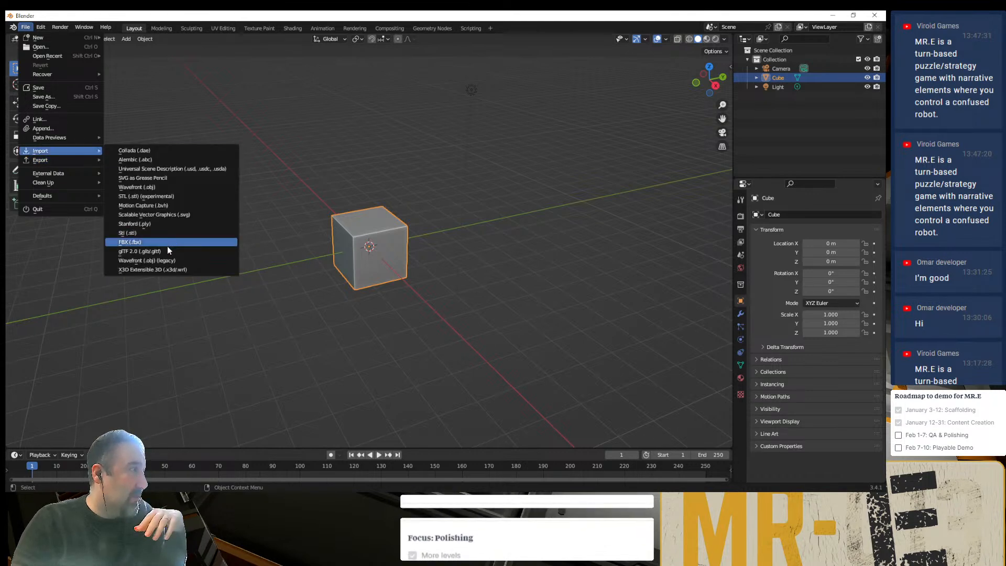
{"action": "right_click", "coordinate": [167, 245]}
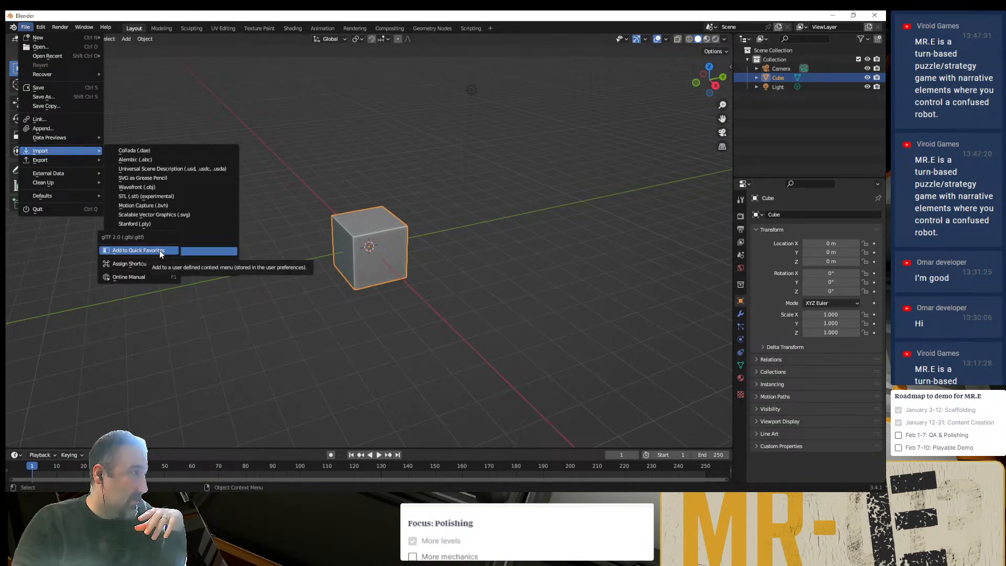
{"action": "left_click", "coordinate": [159, 249]}
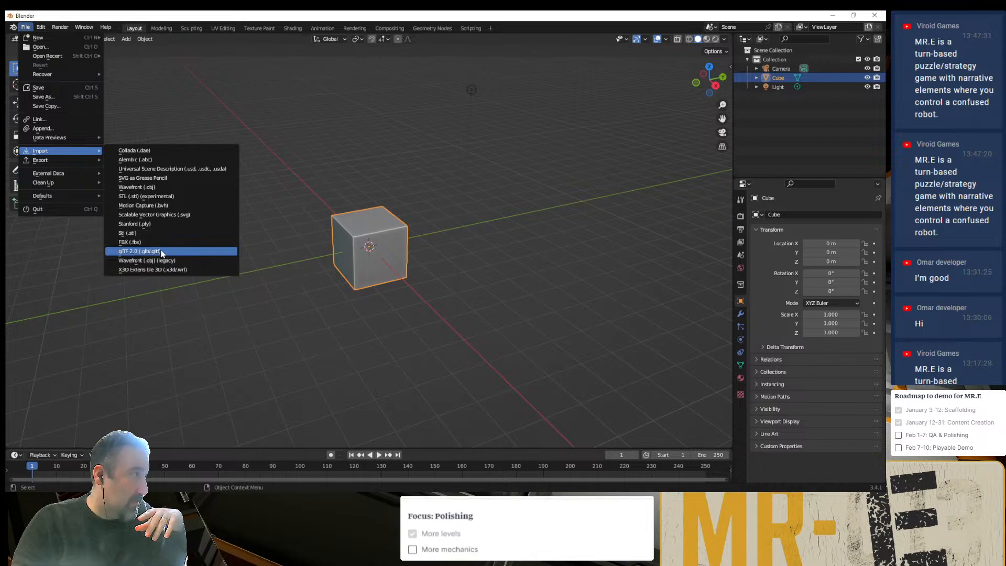
{"action": "left_click", "coordinate": [294, 212]}
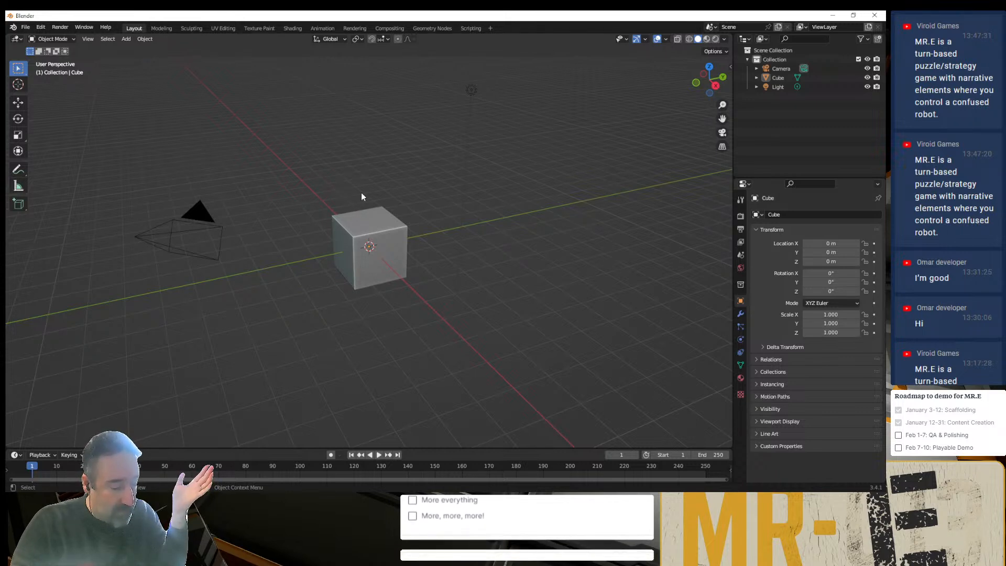
{"action": "left_click", "coordinate": [403, 237]}
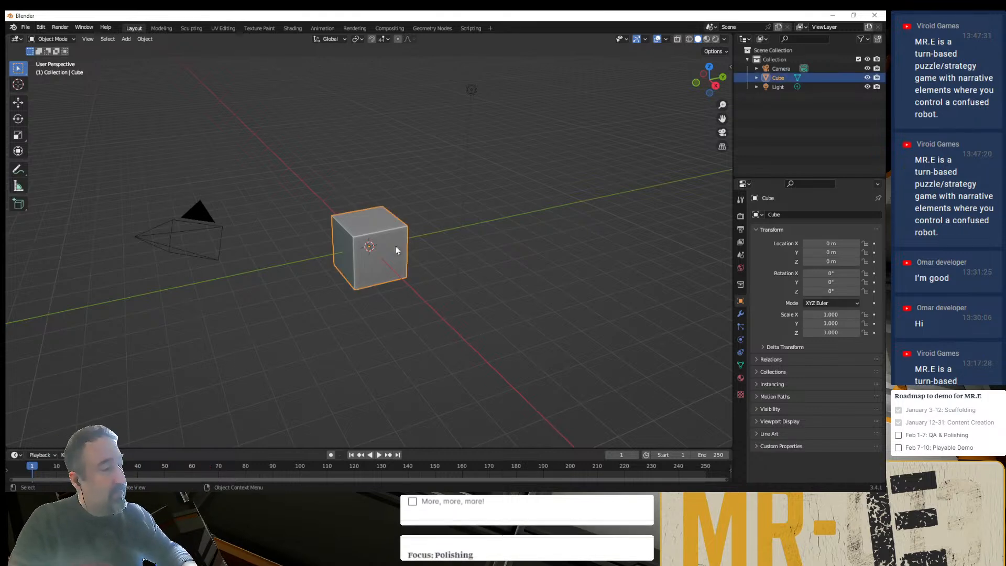
{"action": "key", "text": "shift+s"}
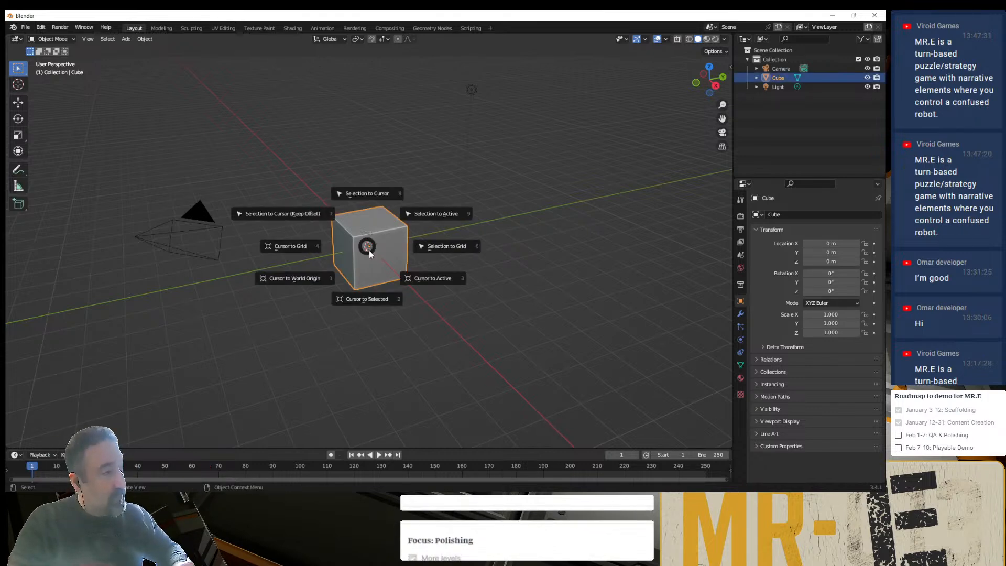
{"action": "left_click", "coordinate": [314, 328]}
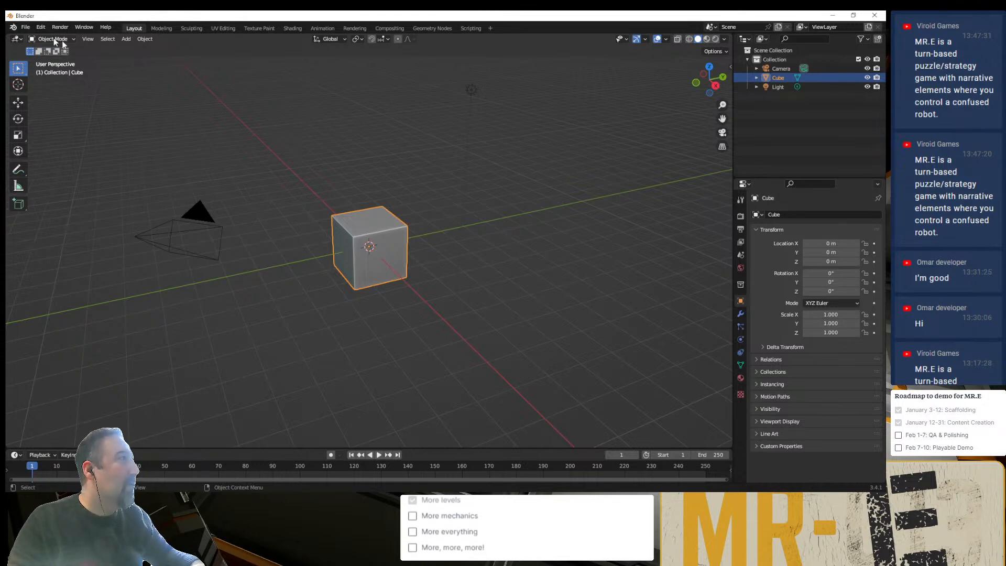
- Save the current setup as the default startup file
{"action": "left_click", "coordinate": [24, 27]}
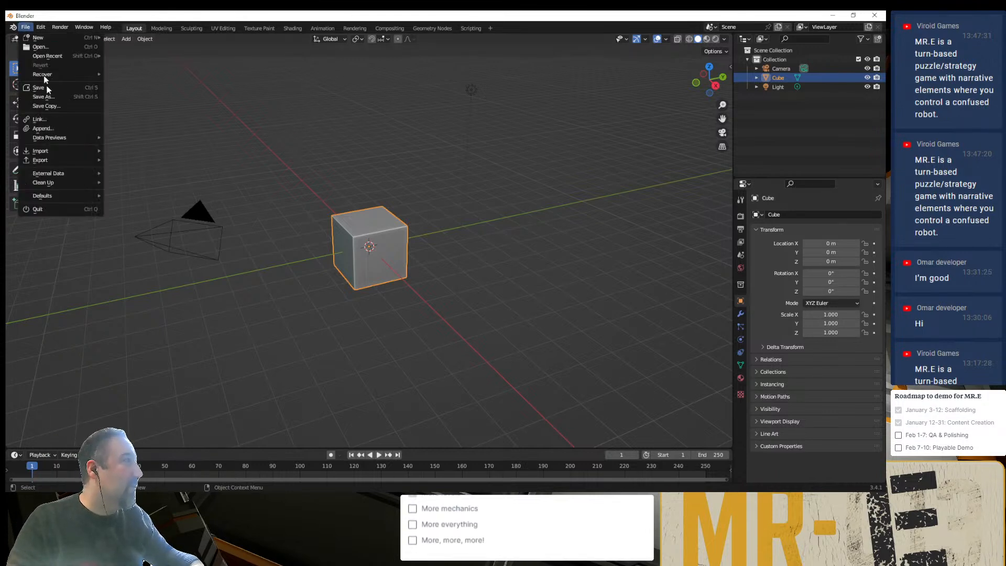
{"action": "left_click", "coordinate": [25, 27]}
{"action": "mouse_move", "coordinate": [79, 195]}
{"action": "left_click", "coordinate": [131, 195]}
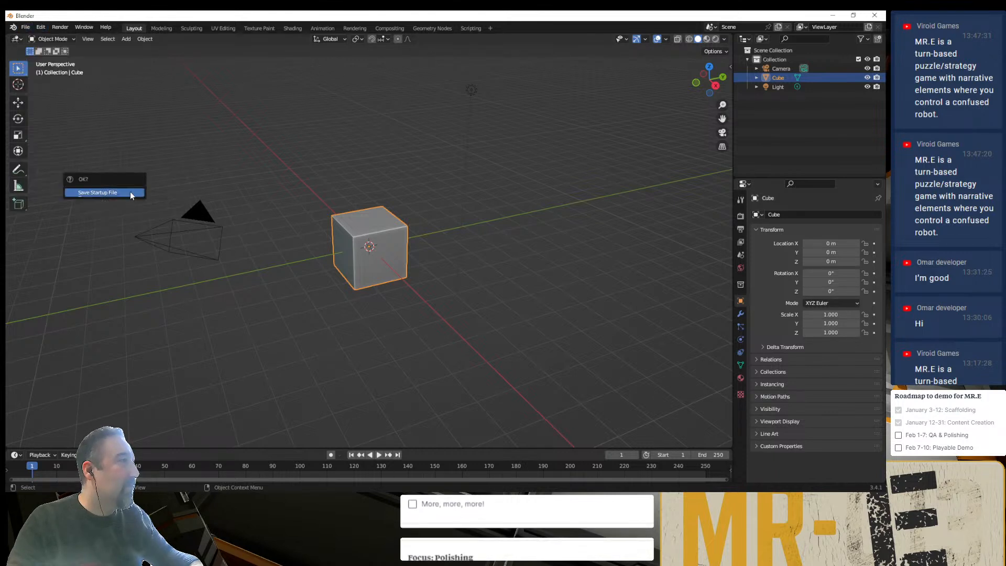
{"action": "left_click", "coordinate": [132, 192]}
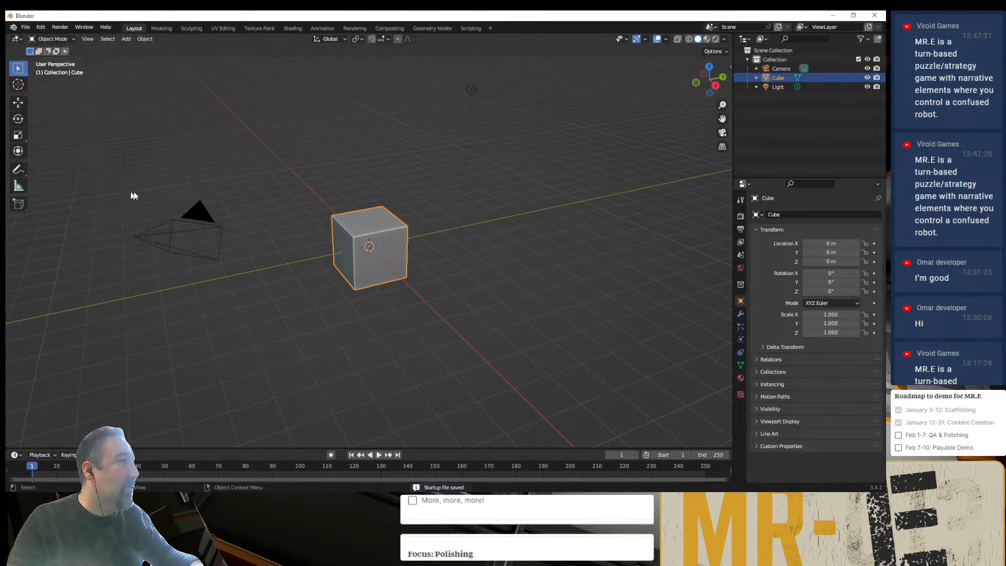
- Open Props_Chest.blend from the Props folder with Load UI off, without saving the untitled scene
{"action": "left_click", "coordinate": [25, 27]}
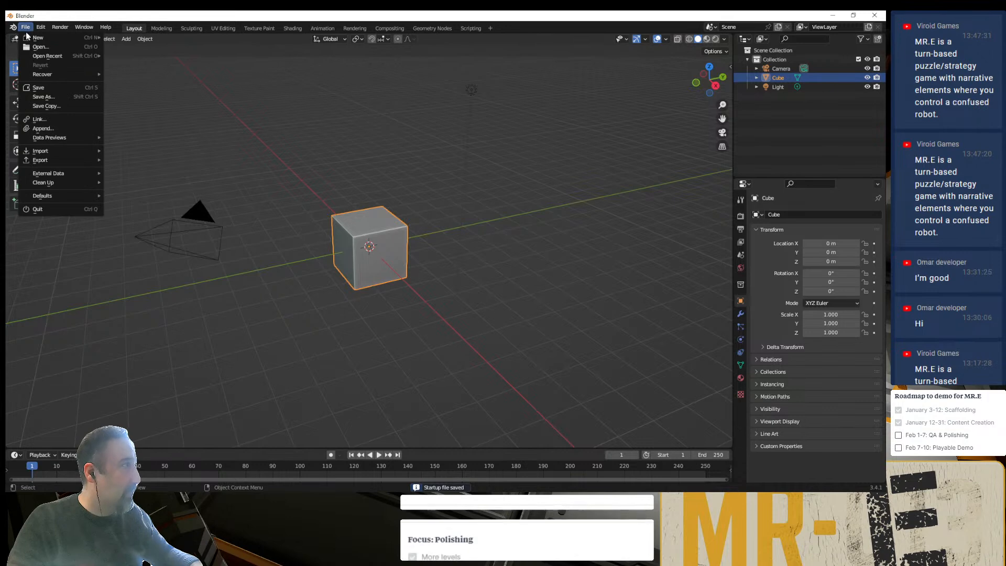
{"action": "left_click", "coordinate": [67, 47]}
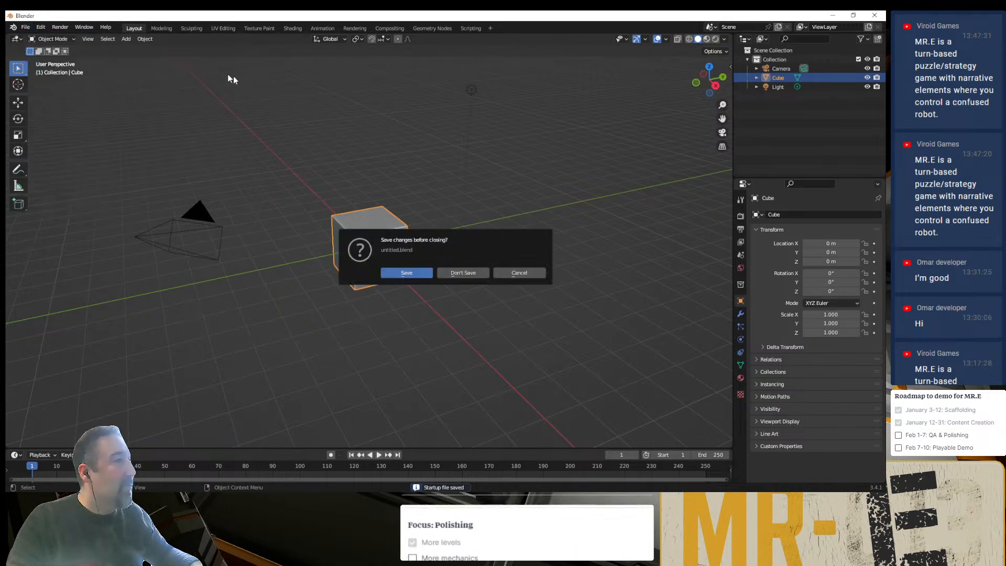
{"action": "left_click", "coordinate": [466, 275]}
{"action": "left_click", "coordinate": [363, 173]}
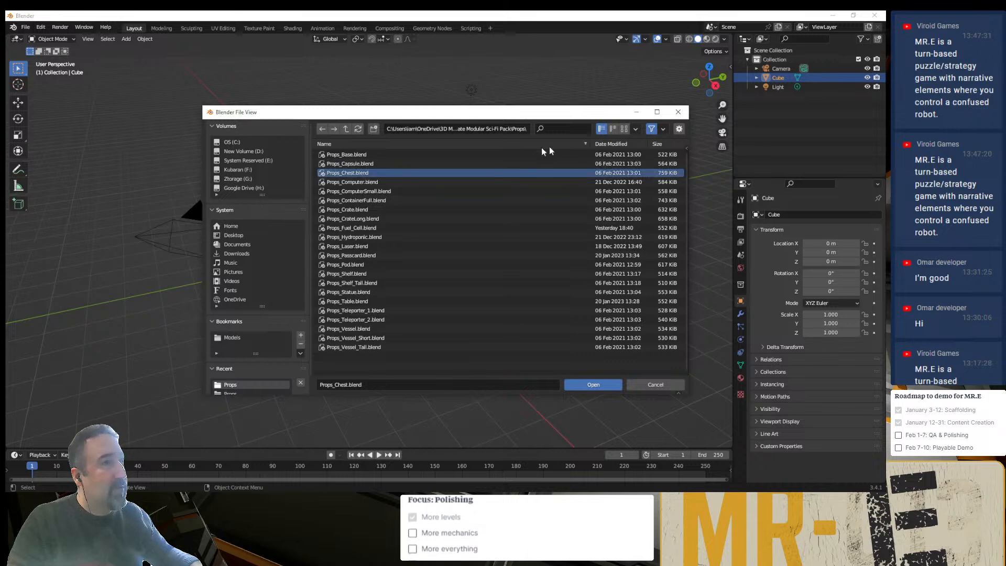
{"action": "left_click", "coordinate": [679, 129]}
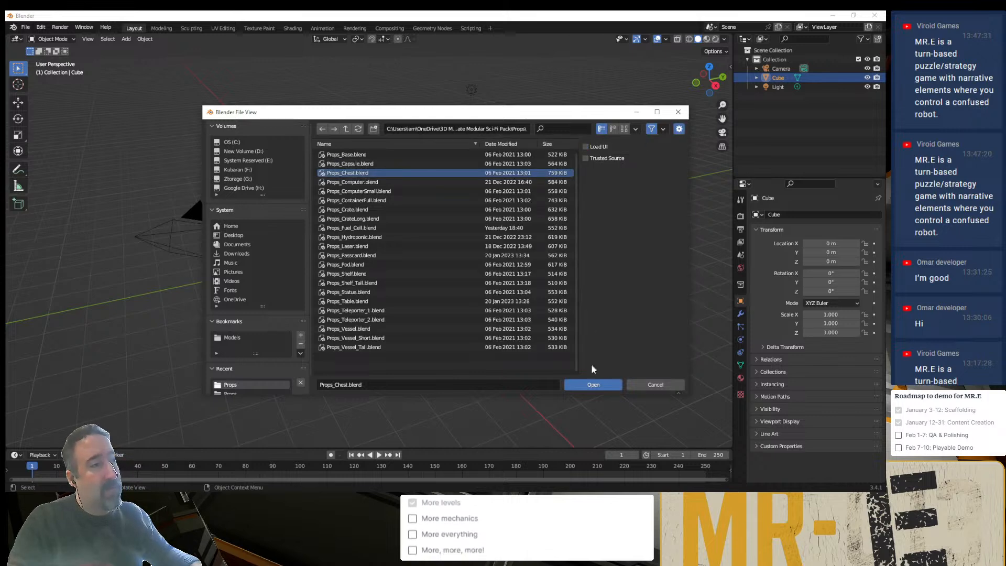
{"action": "left_click", "coordinate": [587, 386]}
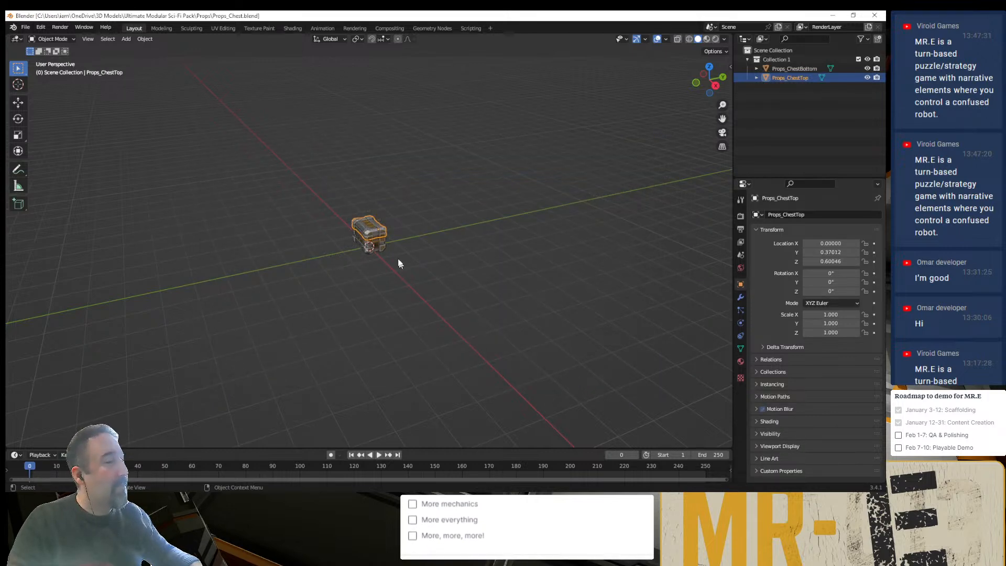
- Examine the chest model up close and from another angle, and check the Props folder in File Explorer
{"action": "scroll", "coordinate": [387, 243], "scroll_direction": "up", "scroll_amount": 12}
{"action": "scroll", "coordinate": [302, 237], "scroll_direction": "down", "scroll_amount": 3}
{"action": "left_click", "coordinate": [266, 229]}
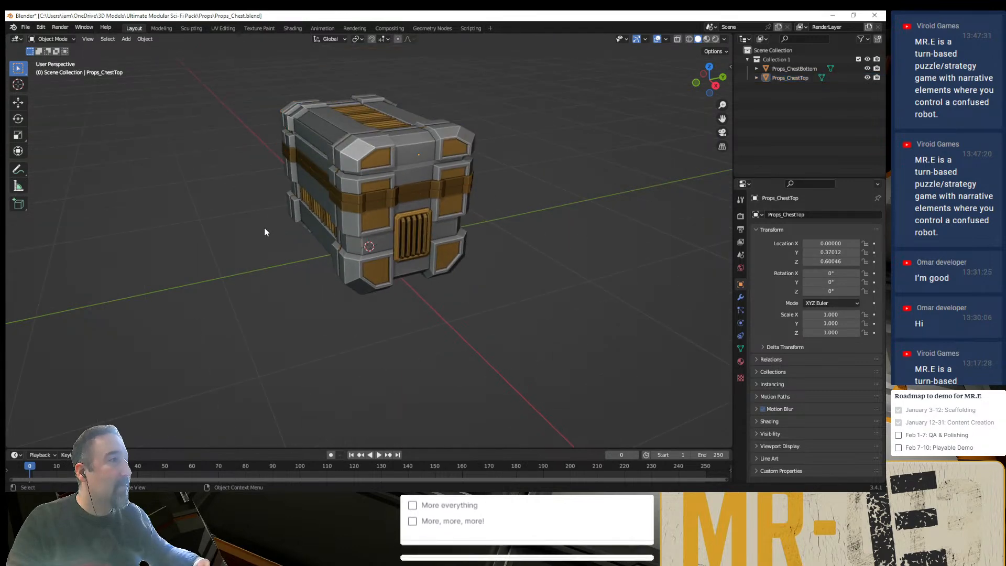
{"action": "middle_click_drag", "start_coordinate": [265, 232], "coordinate": [303, 307]}
{"action": "scroll", "coordinate": [310, 318], "scroll_direction": "down", "scroll_amount": 2}
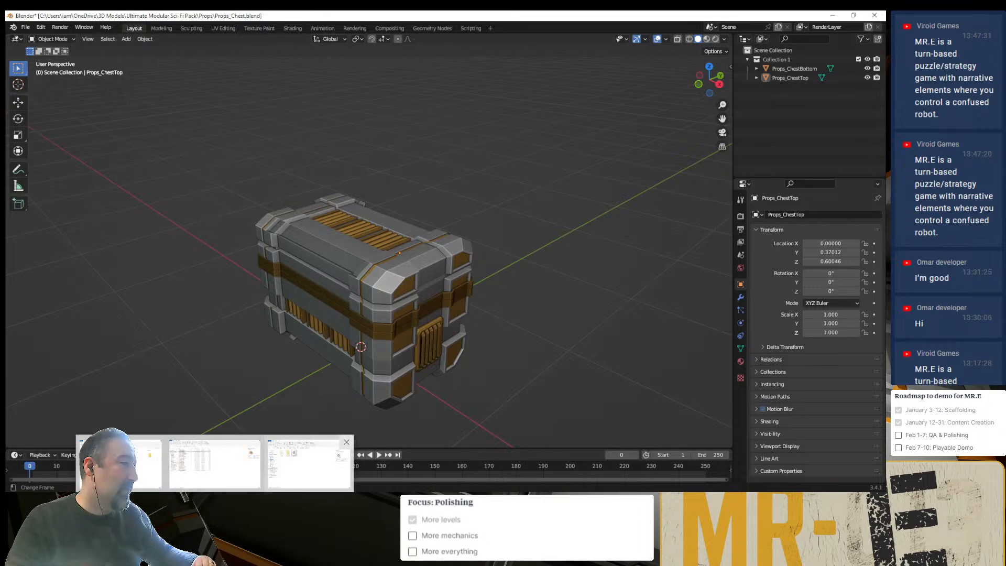
{"action": "left_click", "coordinate": [231, 486]}
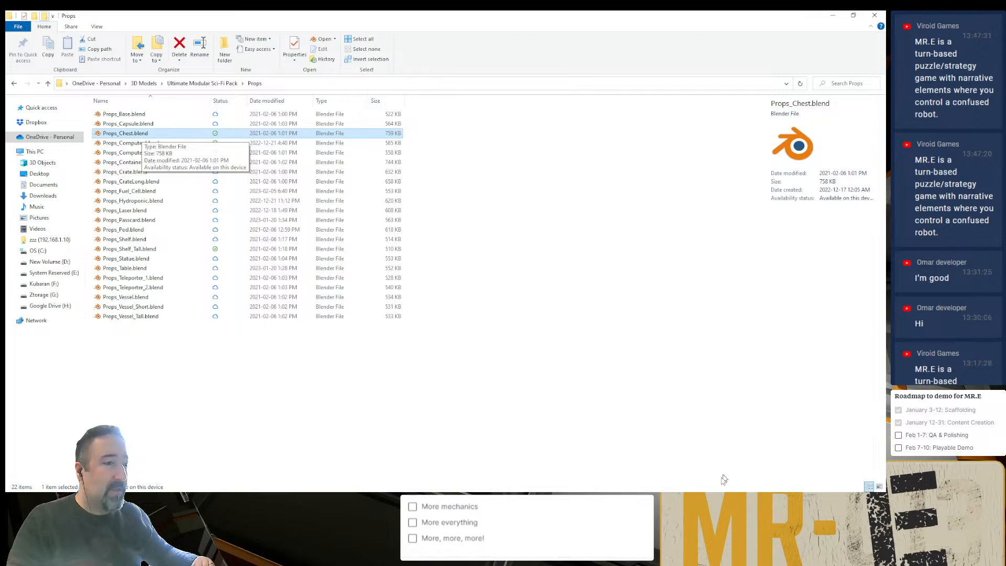
{"action": "left_click", "coordinate": [684, 498]}
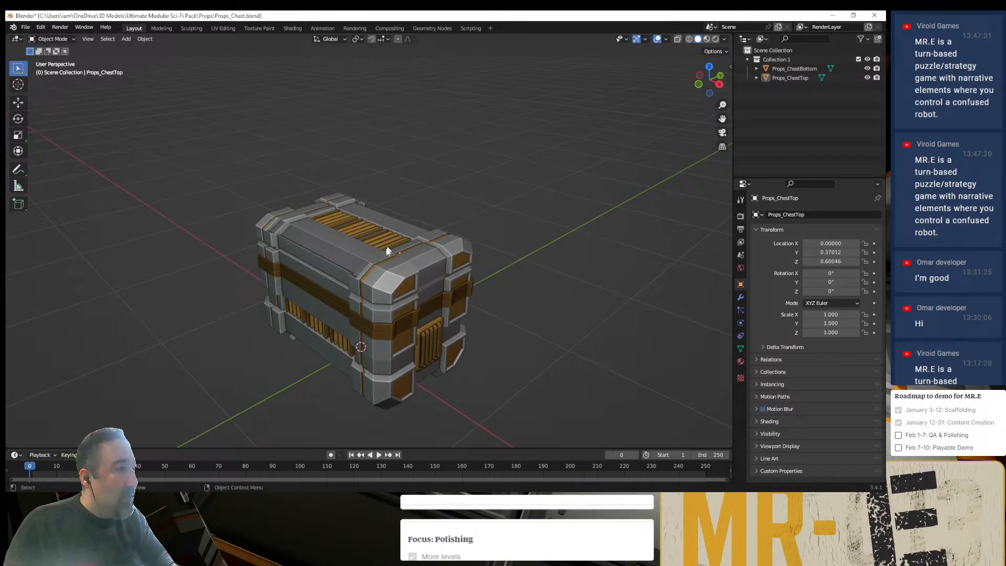
- Check Props_ChestTop for existing actions in the Action Editor of the Animation workspace, and glance at the Ultimate Modular Sci-Fi Pack web page
{"action": "left_click", "coordinate": [322, 28]}
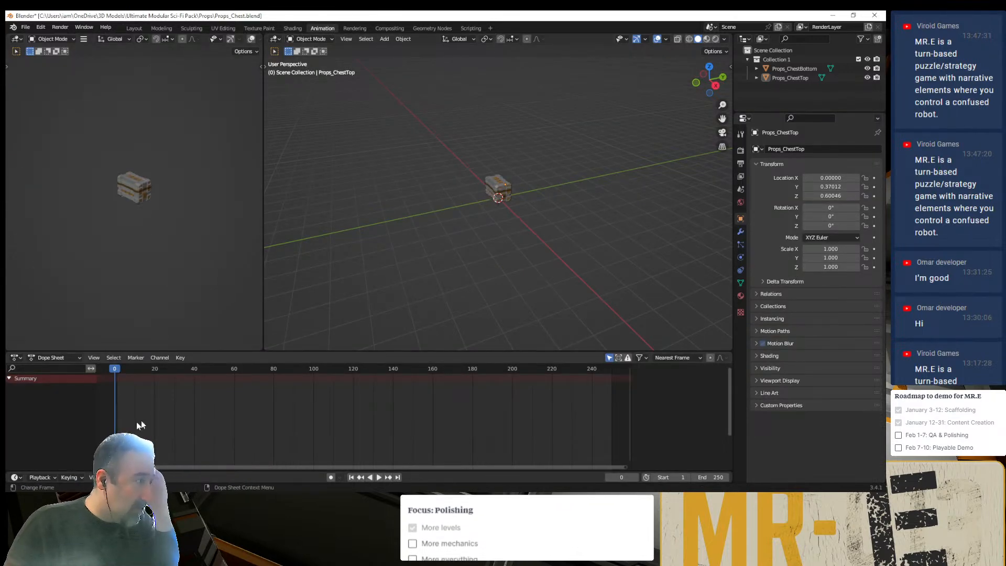
{"action": "left_click", "coordinate": [72, 355]}
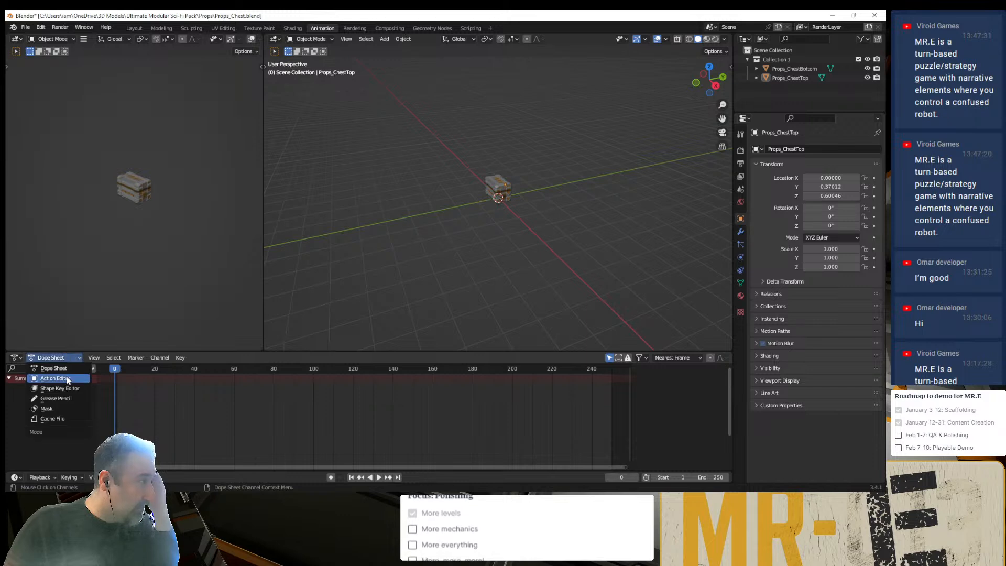
{"action": "left_click", "coordinate": [52, 379]}
{"action": "left_click", "coordinate": [335, 357]}
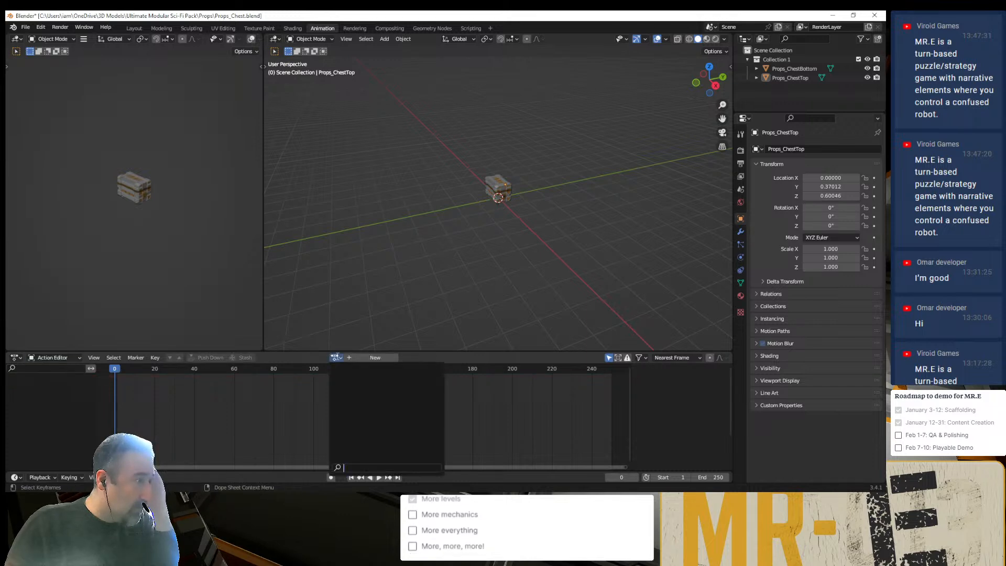
{"action": "key", "text": "Escape"}
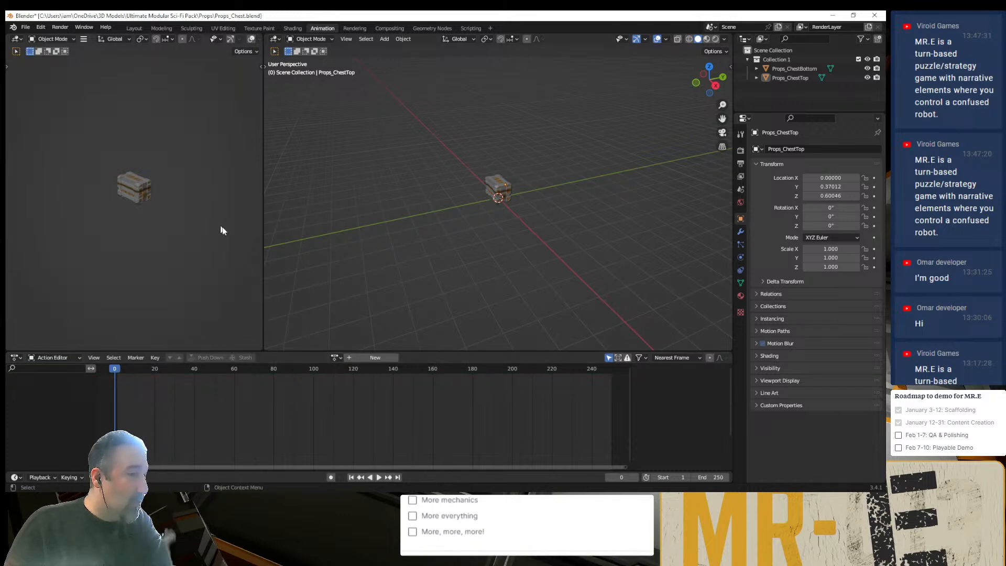
{"action": "key", "text": "alt+Tab"}
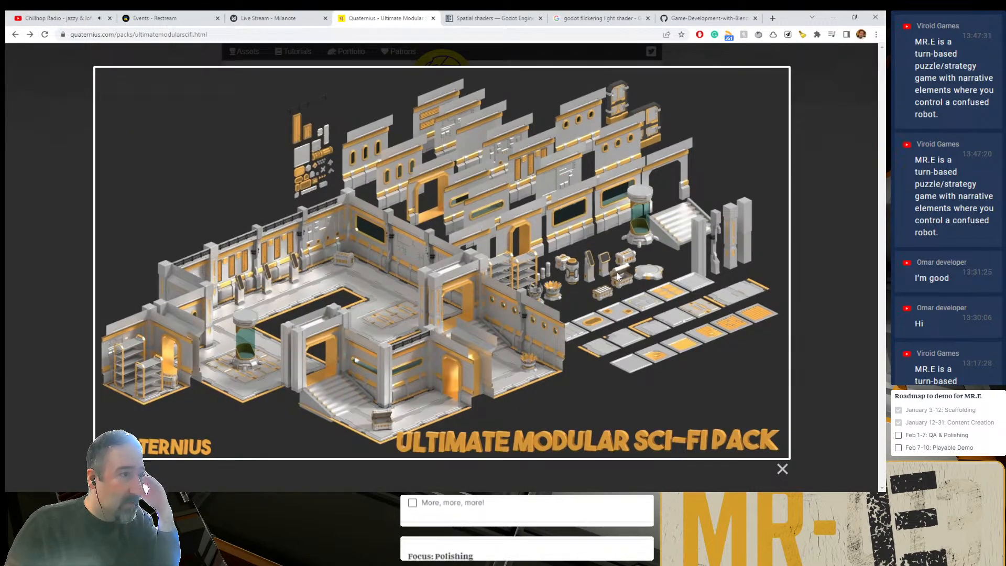
{"action": "key", "text": "alt+Tab"}
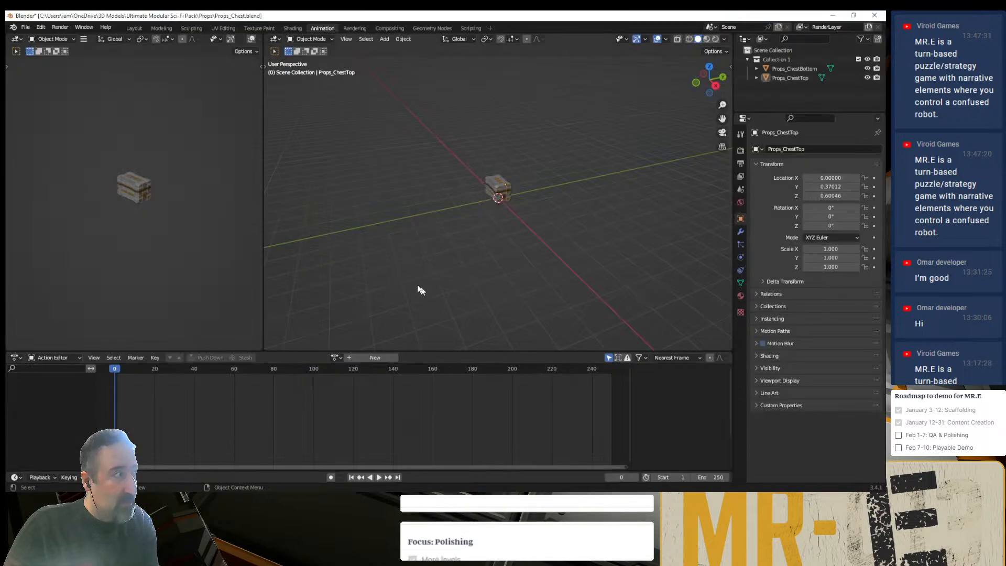
- Return to the Layout workspace and select the chest's lid, Props_ChestTop, inspecting it from several angles
{"action": "left_click", "coordinate": [135, 28]}
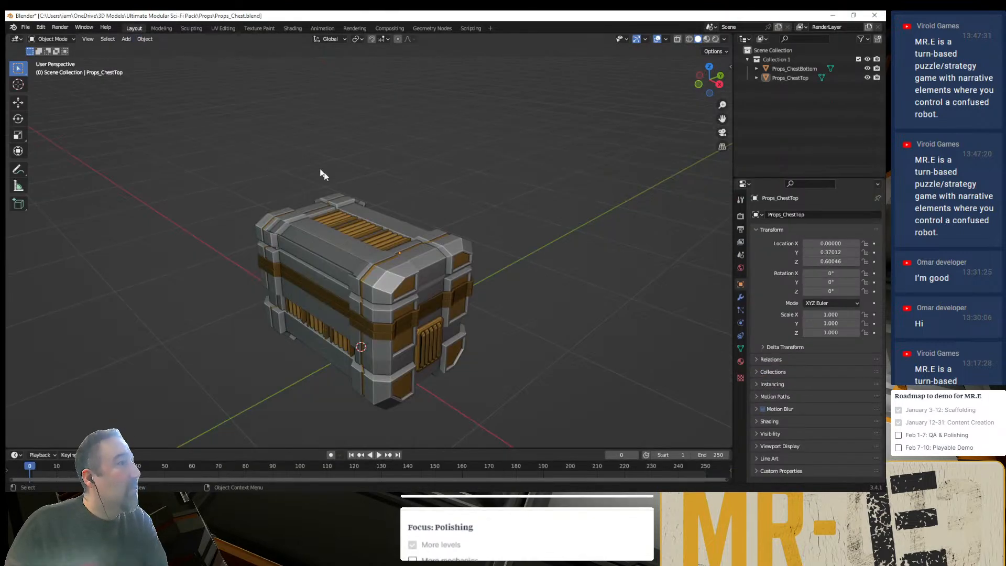
{"action": "left_click", "coordinate": [332, 231]}
{"action": "middle_click_drag", "start_coordinate": [227, 294], "coordinate": [340, 249]}
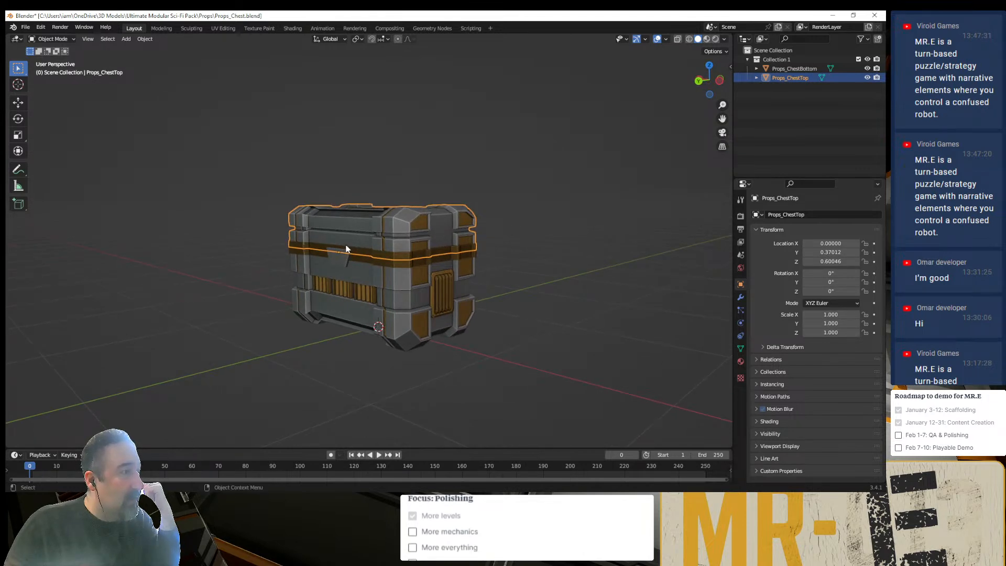
{"action": "middle_click_drag", "start_coordinate": [445, 263], "coordinate": [425, 292]}
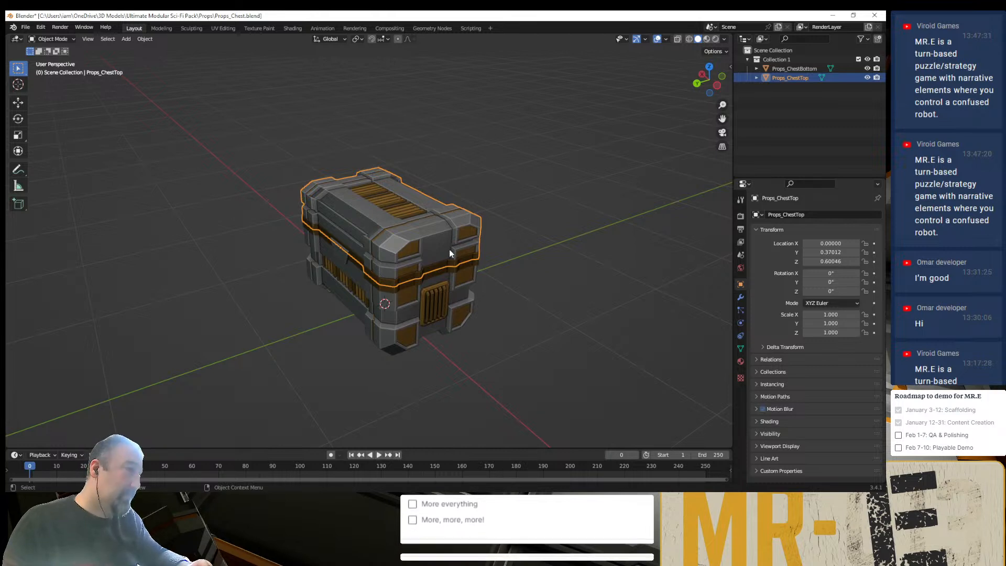
- Rotate the chest lid open about the global X axis to about -61.6° and inspect the chest's interior
{"action": "key", "text": "r"}
{"action": "key", "text": "x"}
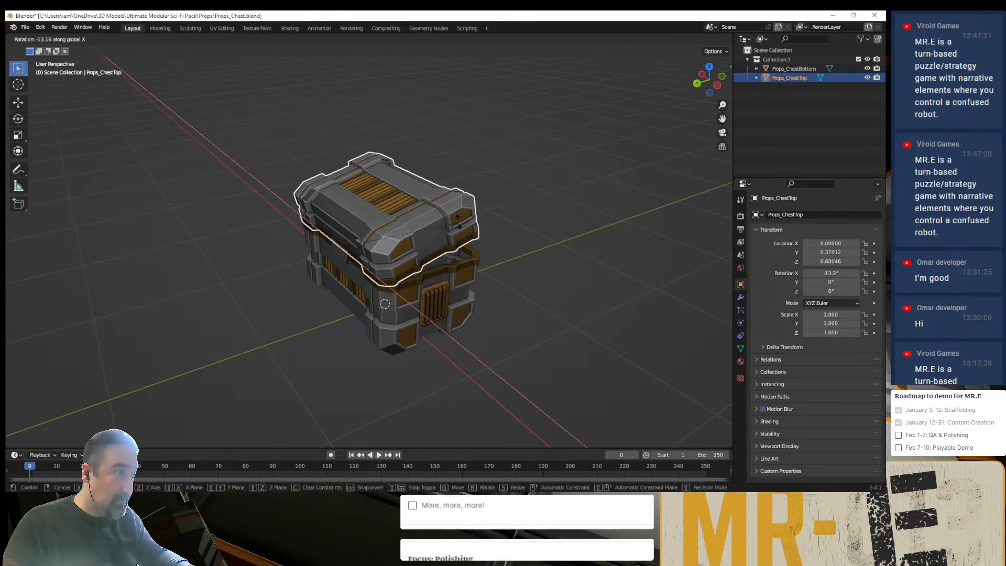
{"action": "left_click", "coordinate": [447, 208]}
{"action": "middle_click_drag", "start_coordinate": [448, 210], "coordinate": [377, 240]}
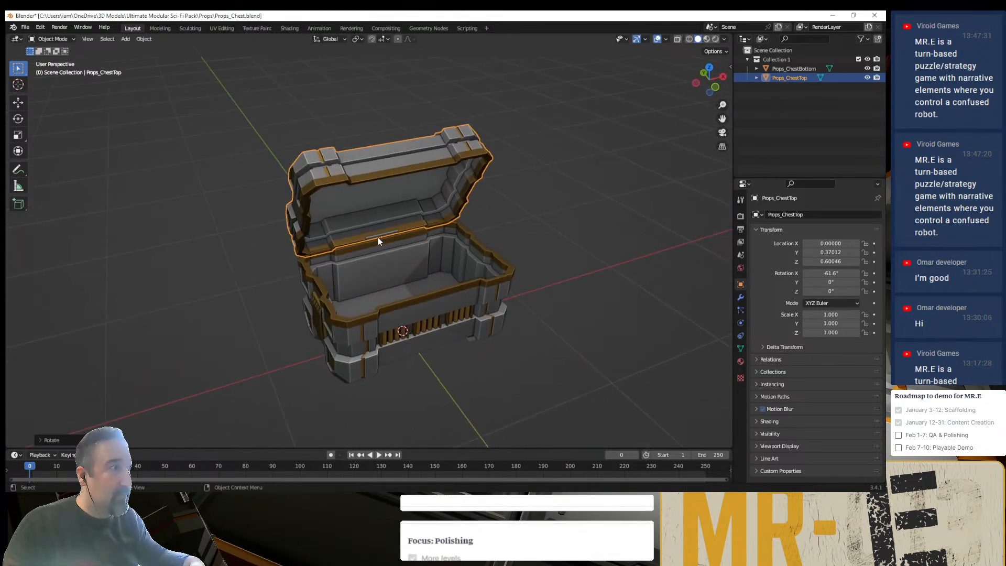
{"action": "left_click", "coordinate": [519, 222]}
{"action": "scroll", "coordinate": [518, 222], "scroll_direction": "up", "scroll_amount": 6}
{"action": "scroll", "coordinate": [461, 246], "scroll_direction": "down", "scroll_amount": 2}
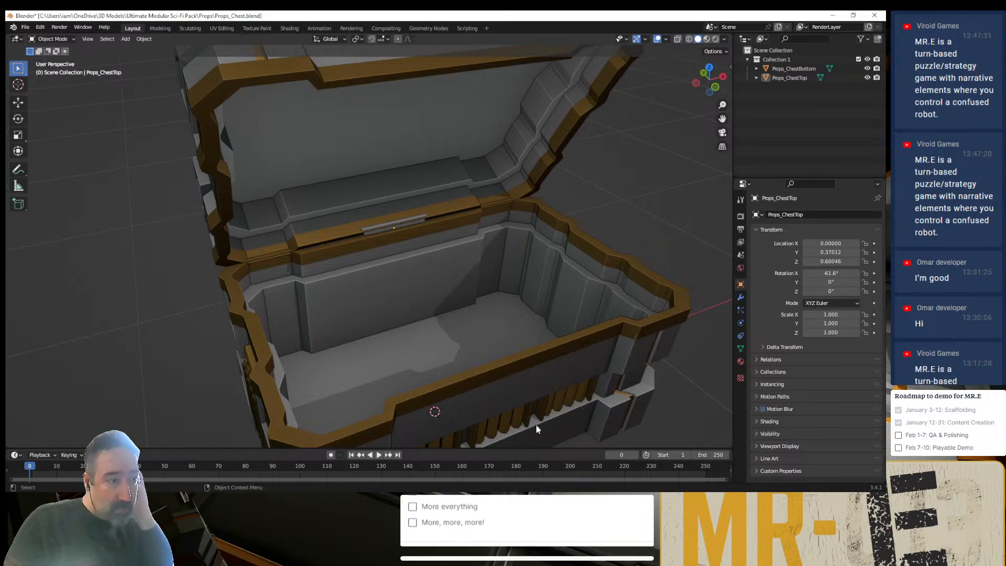
- Switch to Godot, enable Editable Children on Props_Chest in Level-003, and select its Props_ChestTop child
{"action": "left_click", "coordinate": [556, 498]}
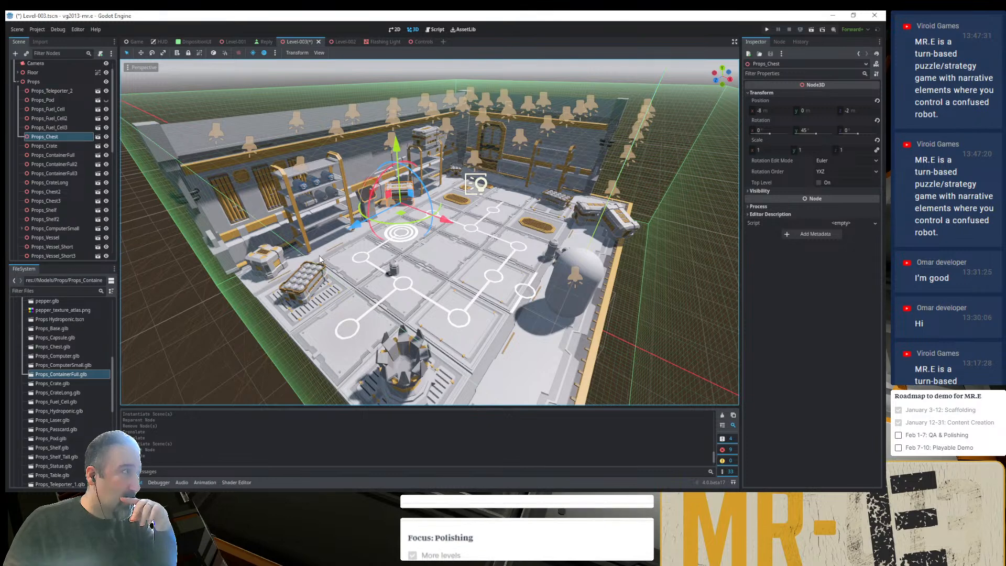
{"action": "right_click", "coordinate": [33, 130]}
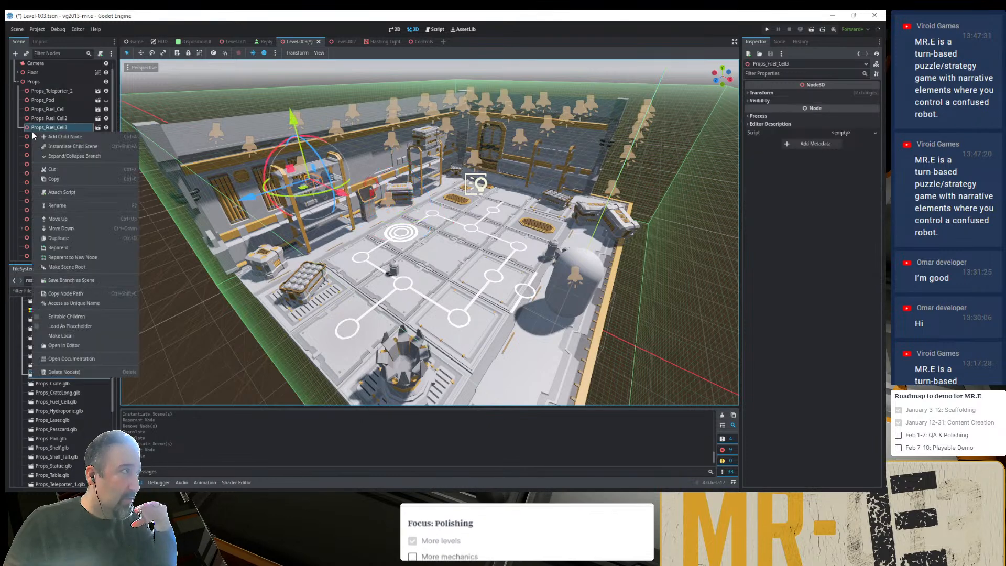
{"action": "left_click", "coordinate": [27, 136]}
{"action": "right_click", "coordinate": [39, 137]}
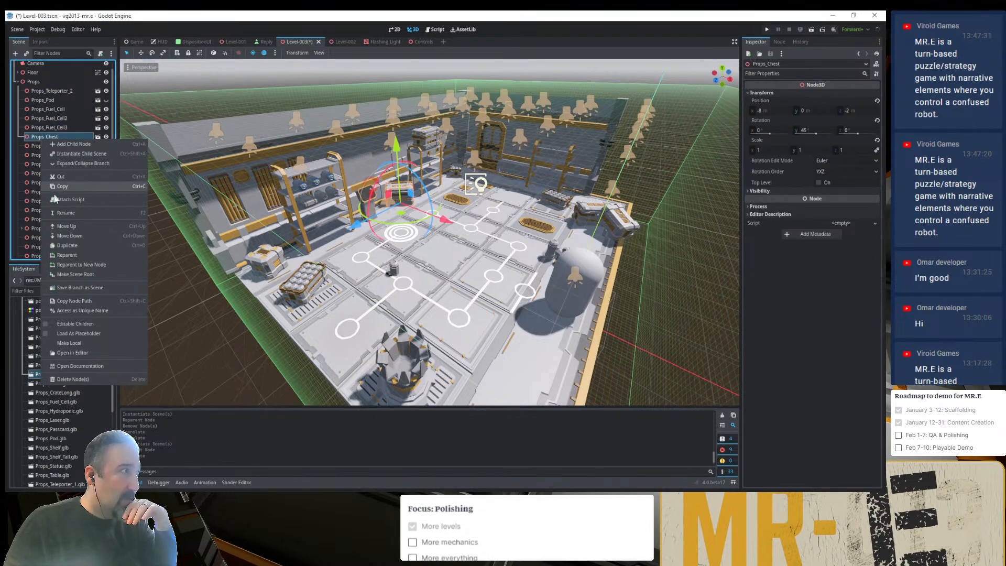
{"action": "left_click", "coordinate": [77, 321]}
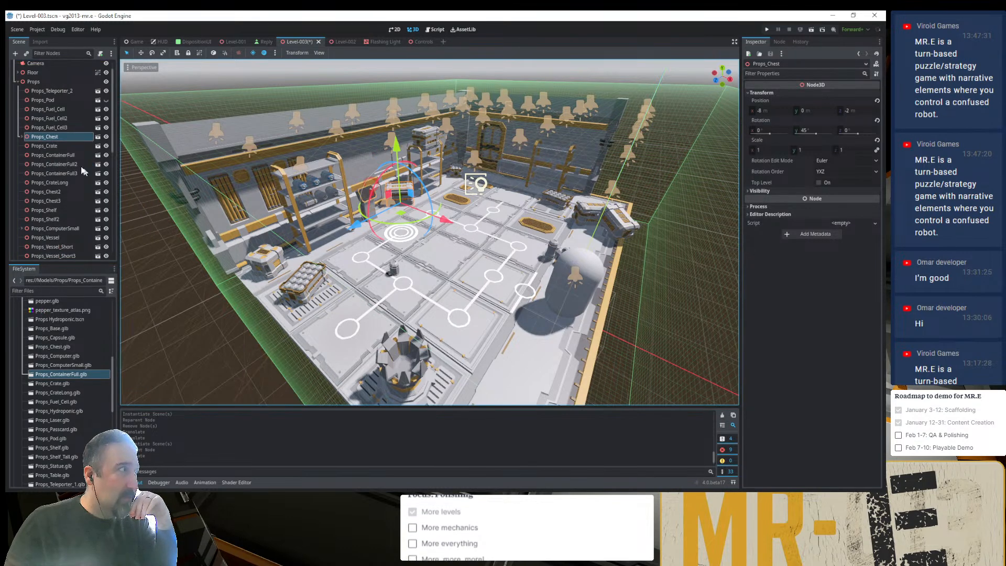
{"action": "left_click", "coordinate": [21, 136]}
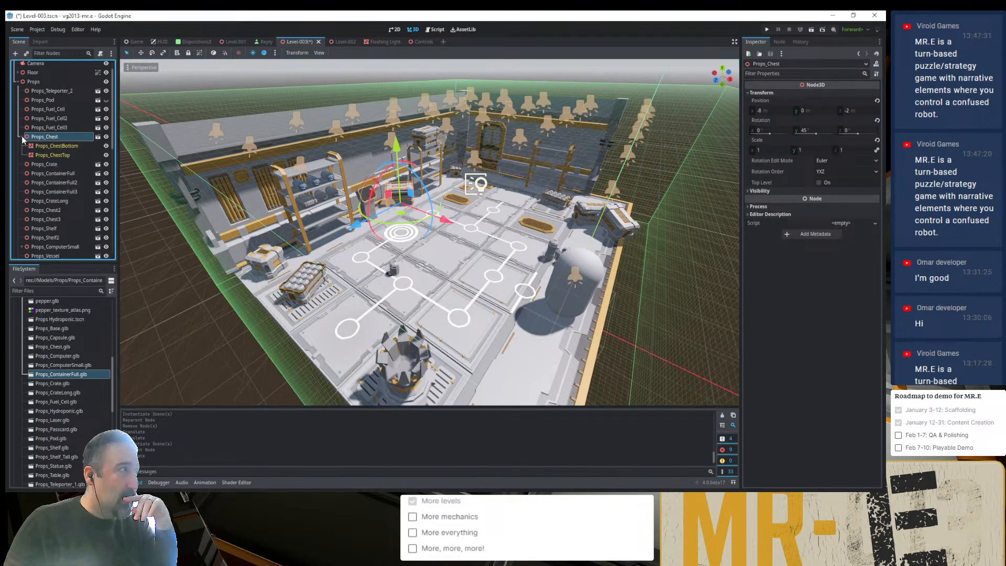
{"action": "left_click", "coordinate": [52, 155]}
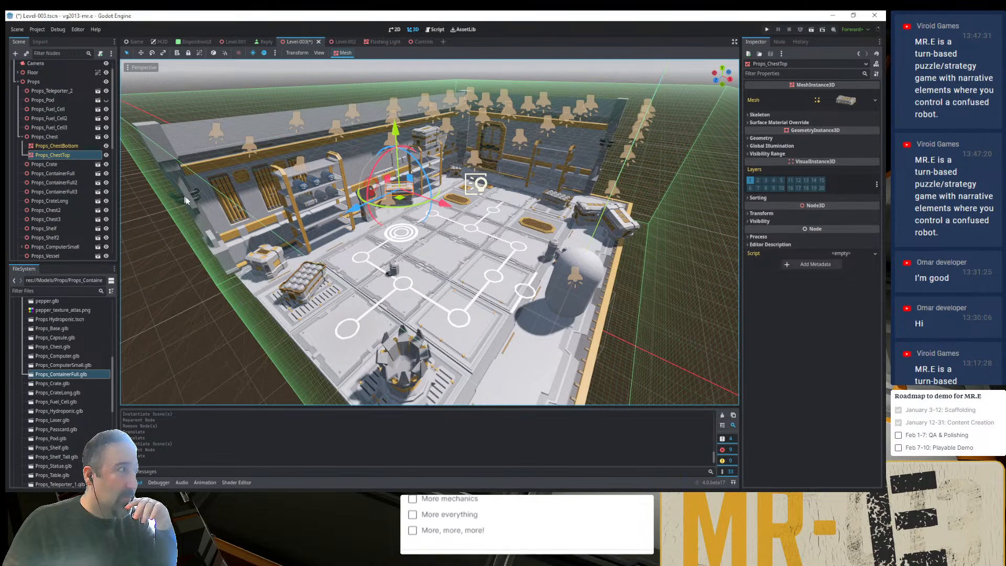
- Examine the pivots of Props_ChestTop and its parent Props_Chest up close from several angles
{"action": "key", "text": "f"}
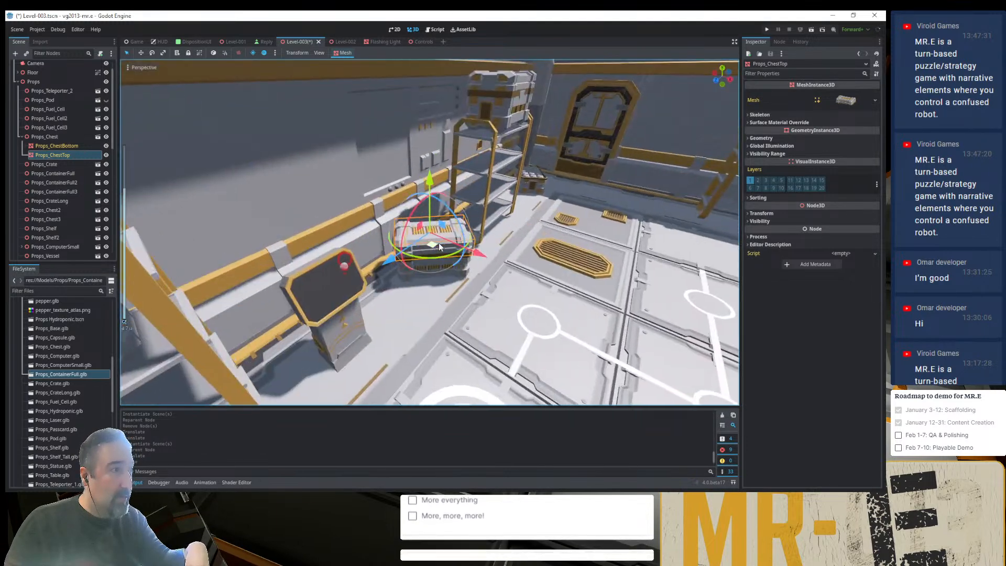
{"action": "middle_click_drag", "start_coordinate": [407, 249], "coordinate": [495, 300]}
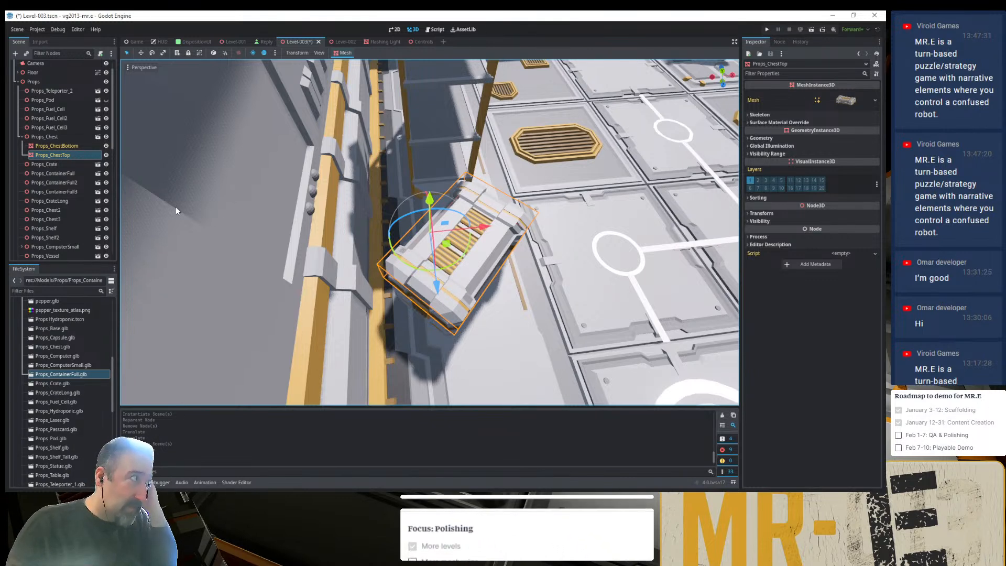
{"action": "left_click", "coordinate": [58, 137]}
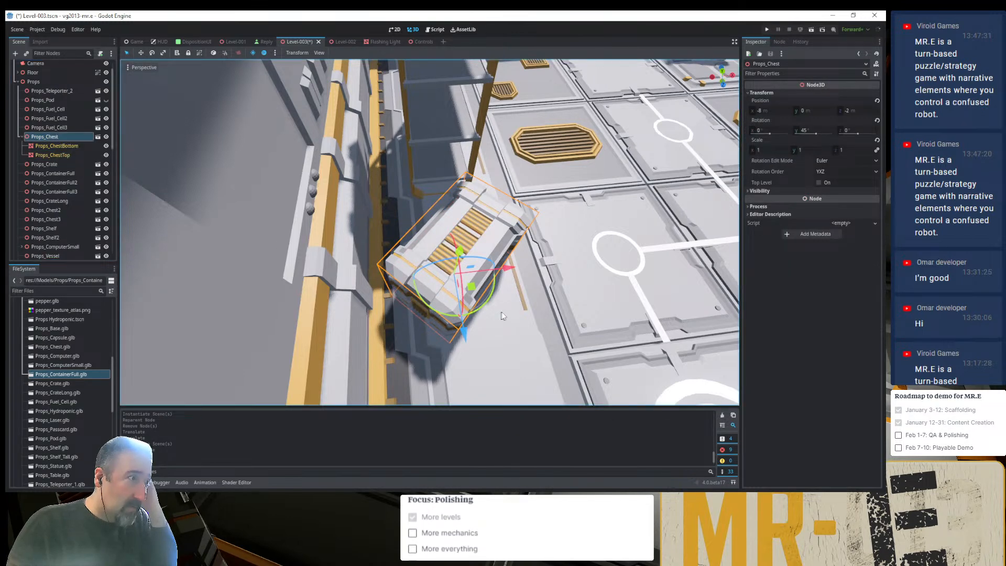
{"action": "middle_click_drag", "start_coordinate": [489, 318], "coordinate": [388, 262]}
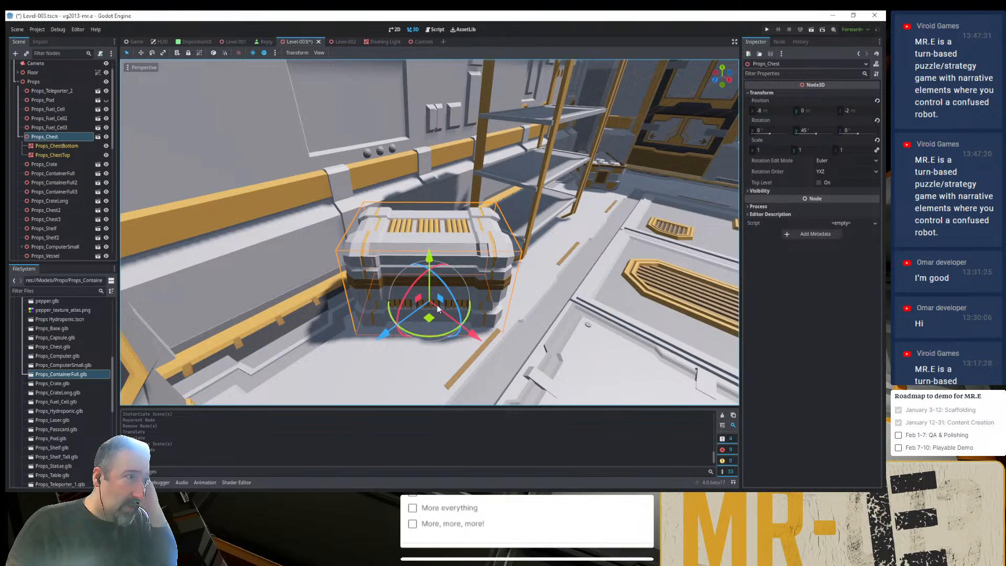
{"action": "middle_click_drag", "start_coordinate": [438, 309], "coordinate": [427, 359]}
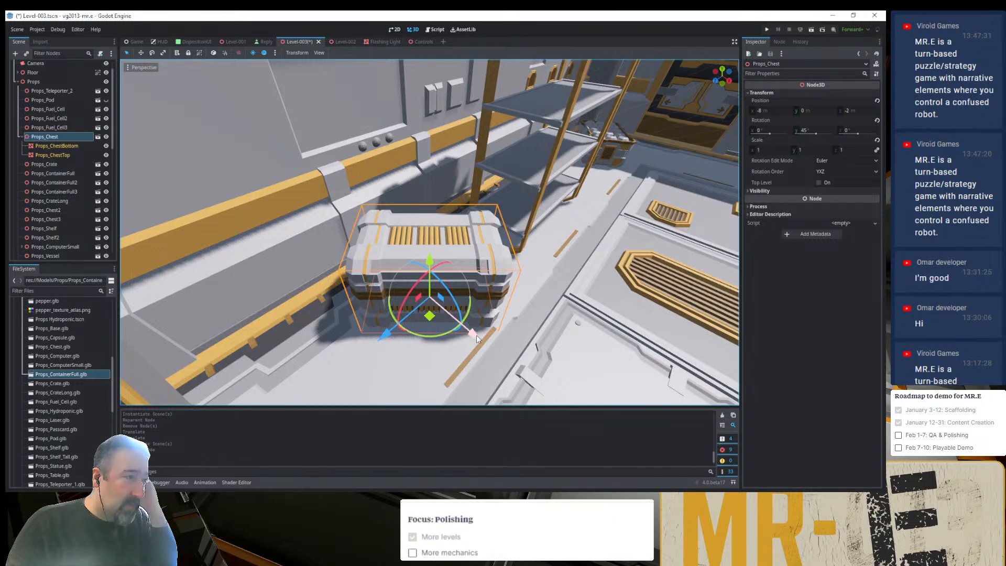
{"action": "scroll", "coordinate": [471, 338], "scroll_direction": "down", "scroll_amount": 6}
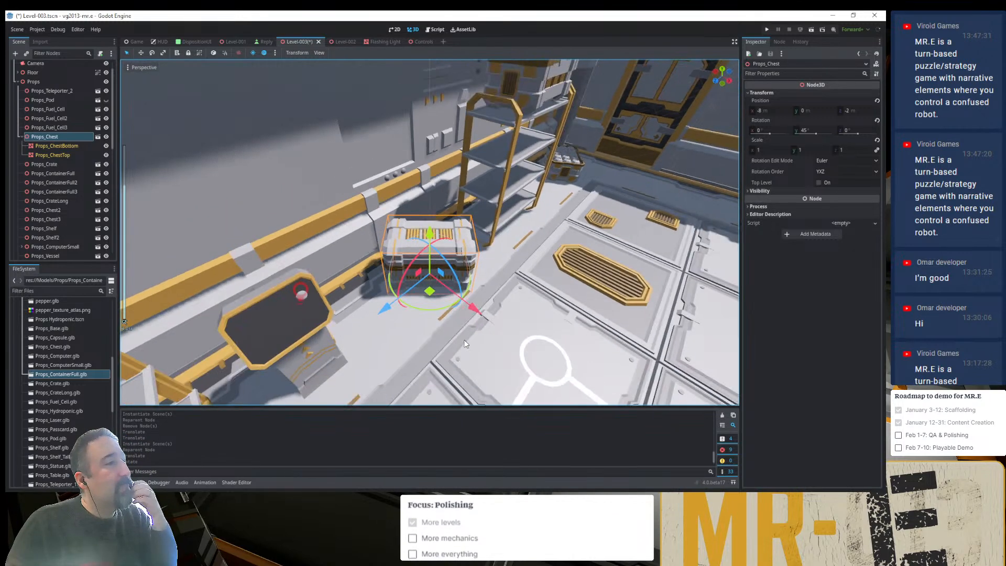
- Try rotating Props_ComputerSmall about its vertical axis, and undo the rotation
{"action": "left_click", "coordinate": [354, 326]}
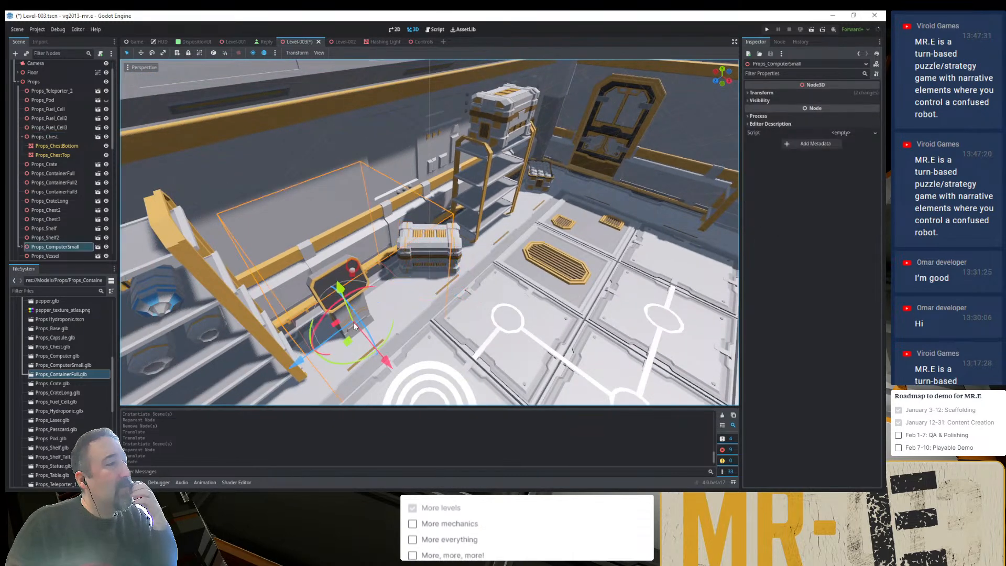
{"action": "left_click_drag", "start_coordinate": [336, 363], "coordinate": [373, 357]}
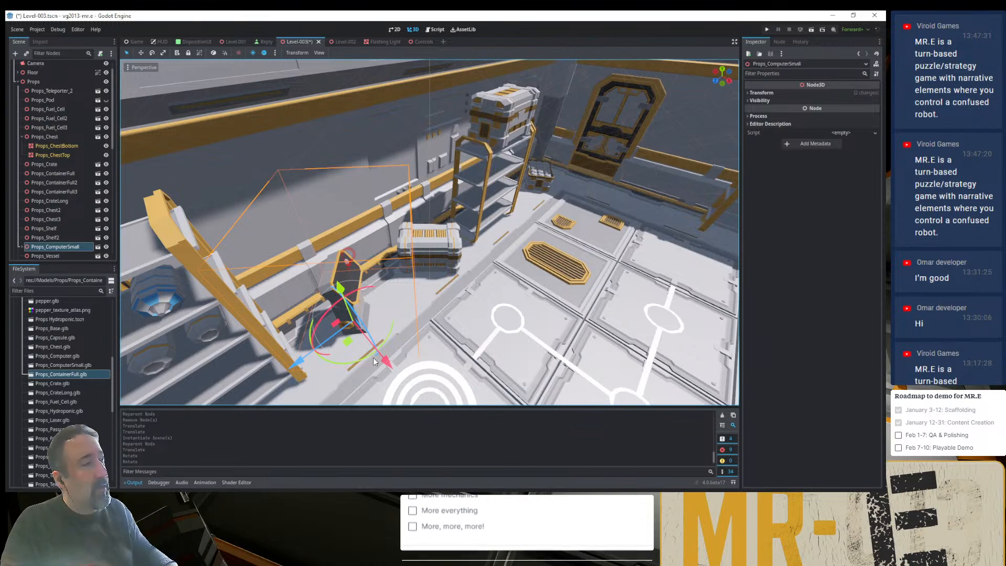
{"action": "key", "text": "ctrl+z"}
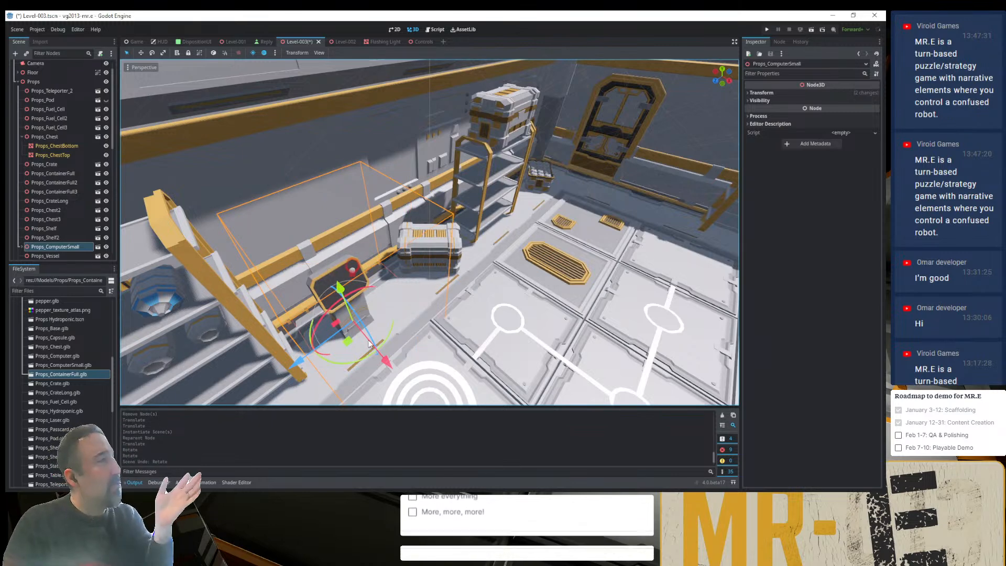
- Select Props_ChestTop in the level and examine its pivot at the hinge from behind the chest
{"action": "left_click", "coordinate": [432, 251]}
{"action": "key", "text": "f"}
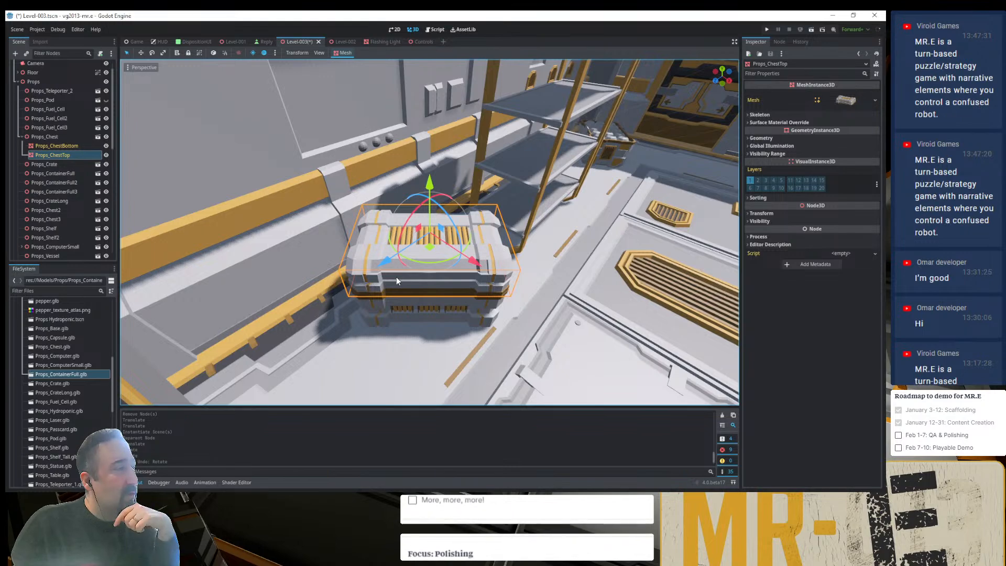
{"action": "middle_click_drag", "start_coordinate": [396, 276], "coordinate": [506, 278]}
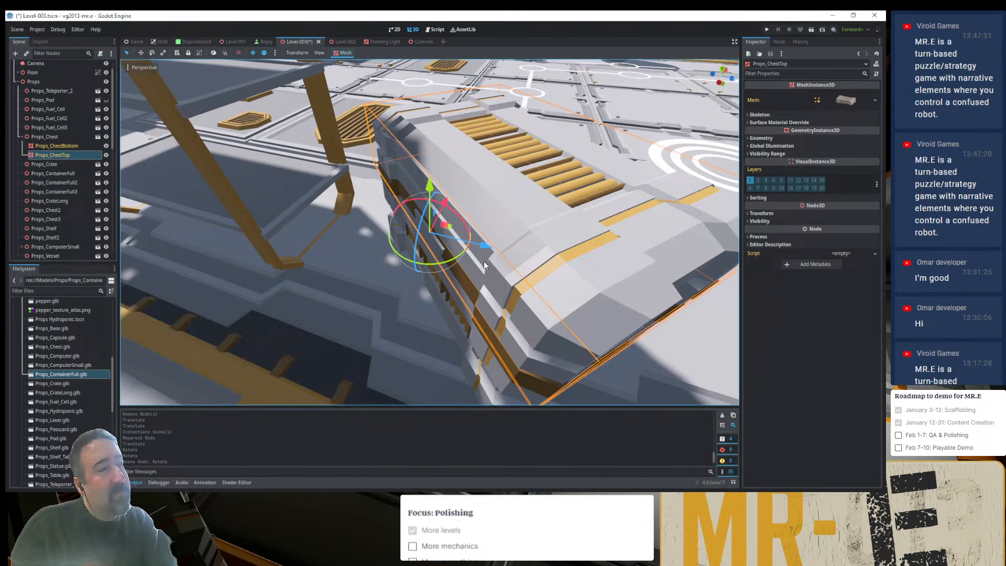
{"action": "middle_click_drag", "start_coordinate": [483, 254], "coordinate": [469, 248]}
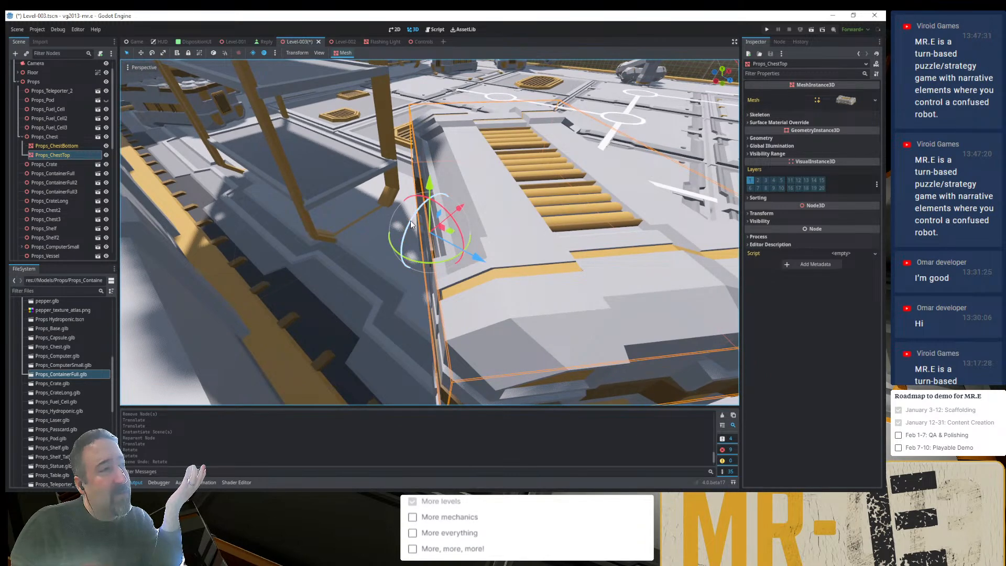
- Try rotating the chest lid freehand around its different gizmo axes, undoing each rotation
{"action": "middle_click_drag", "start_coordinate": [410, 225], "coordinate": [403, 240]}
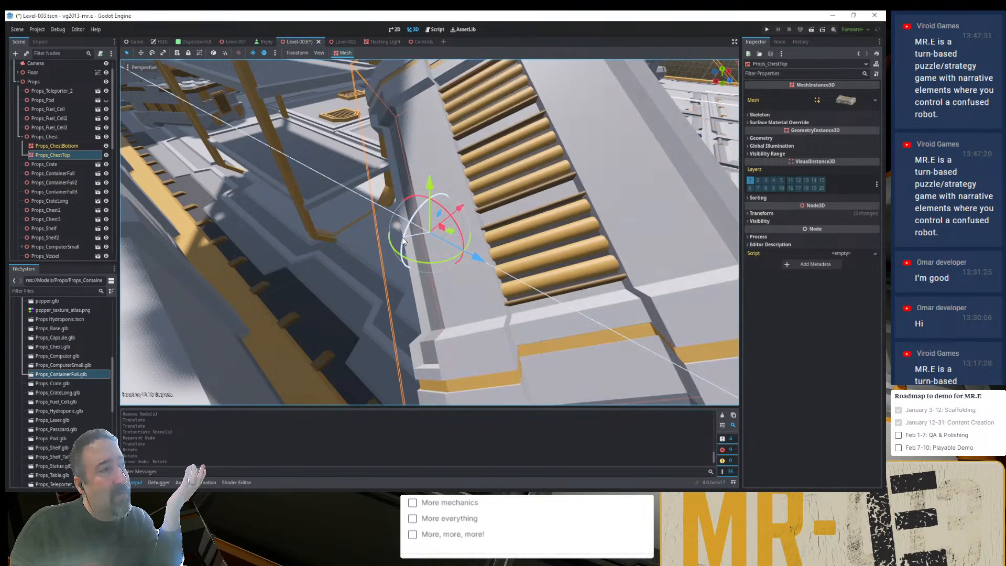
{"action": "key", "text": "ctrl+z"}
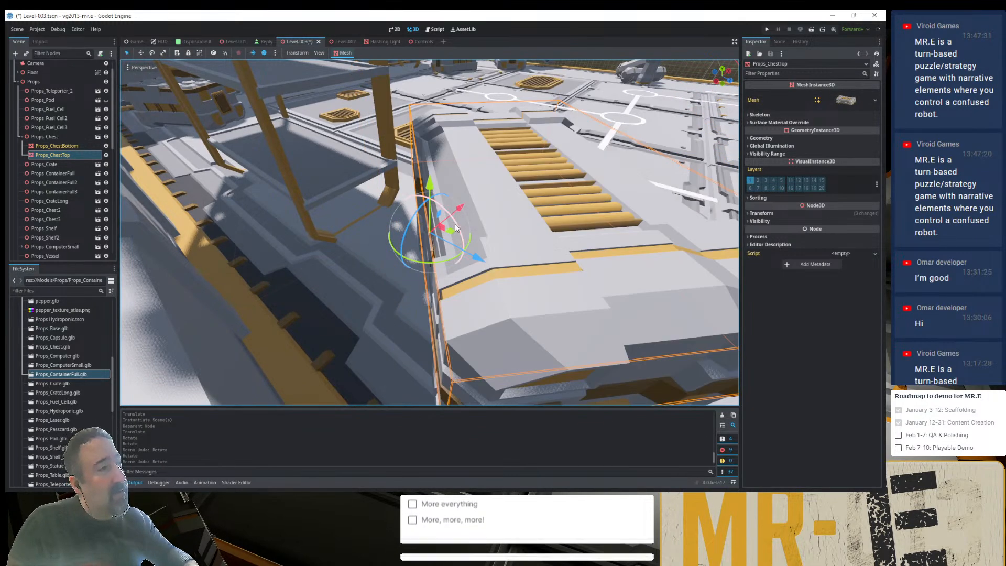
{"action": "left_click_drag", "start_coordinate": [455, 224], "coordinate": [442, 215]}
{"action": "key", "text": "ctrl+z"}
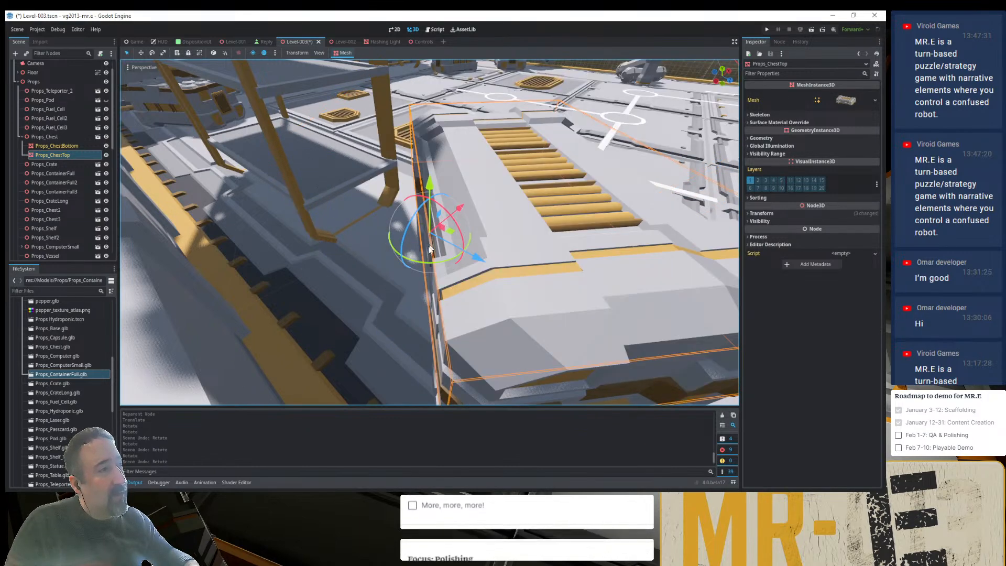
{"action": "mouse_move", "coordinate": [418, 264]}
{"action": "left_mouse_down"}
{"action": "mouse_move", "coordinate": [435, 283]}
{"action": "mouse_move", "coordinate": [403, 251]}
{"action": "mouse_move", "coordinate": [457, 259]}
{"action": "mouse_move", "coordinate": [412, 280]}
{"action": "left_mouse_up"}
{"action": "key", "text": "ctrl+z"}
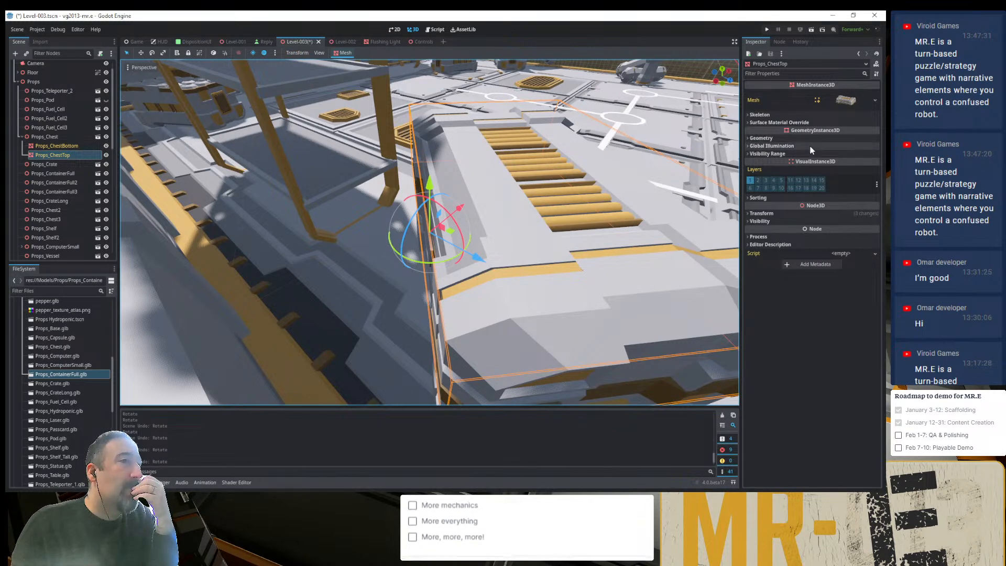
- Try Quaternion as the Rotation Edit Mode of Props_ChestTop with an undone test rotation, and restore Euler
{"action": "left_click", "coordinate": [784, 211]}
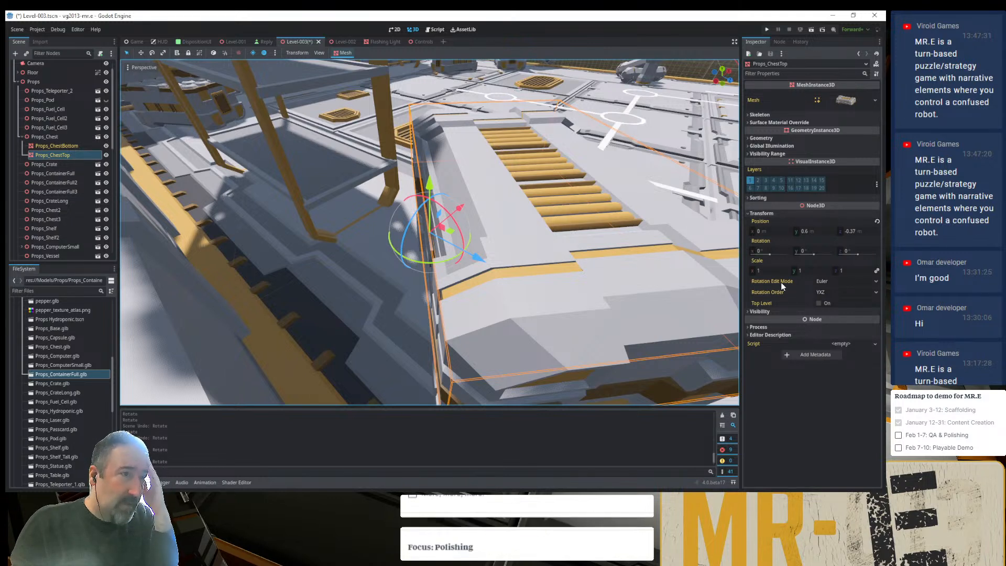
{"action": "left_click", "coordinate": [844, 281]}
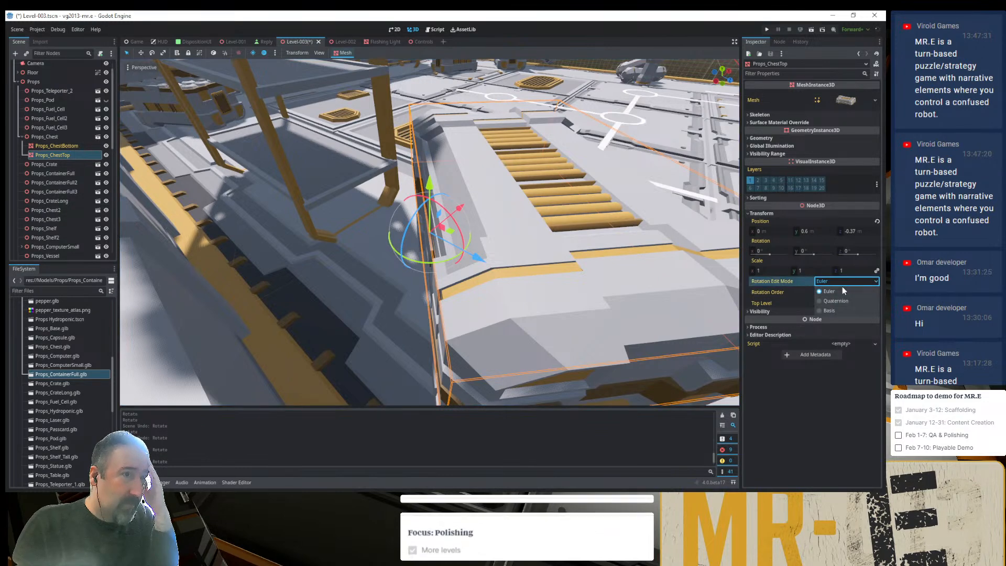
{"action": "left_click", "coordinate": [837, 299]}
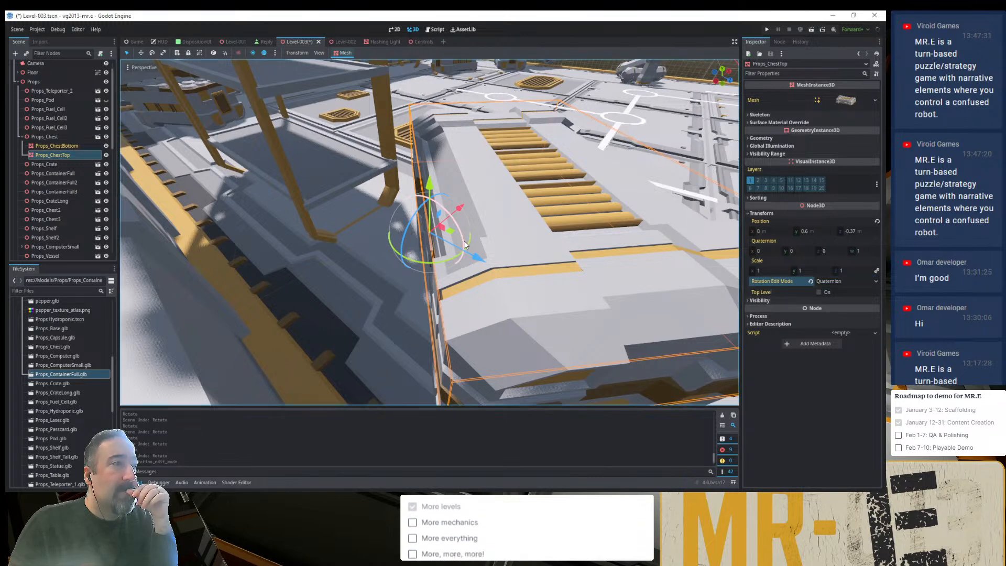
{"action": "left_click_drag", "start_coordinate": [463, 237], "coordinate": [458, 234]}
{"action": "key", "text": "ctrl+z"}
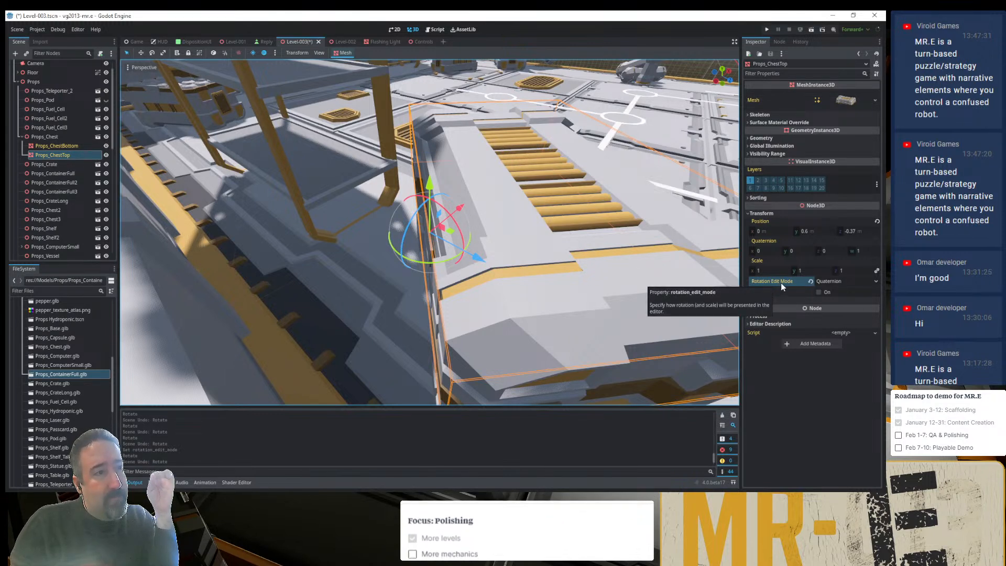
{"action": "left_click", "coordinate": [833, 282]}
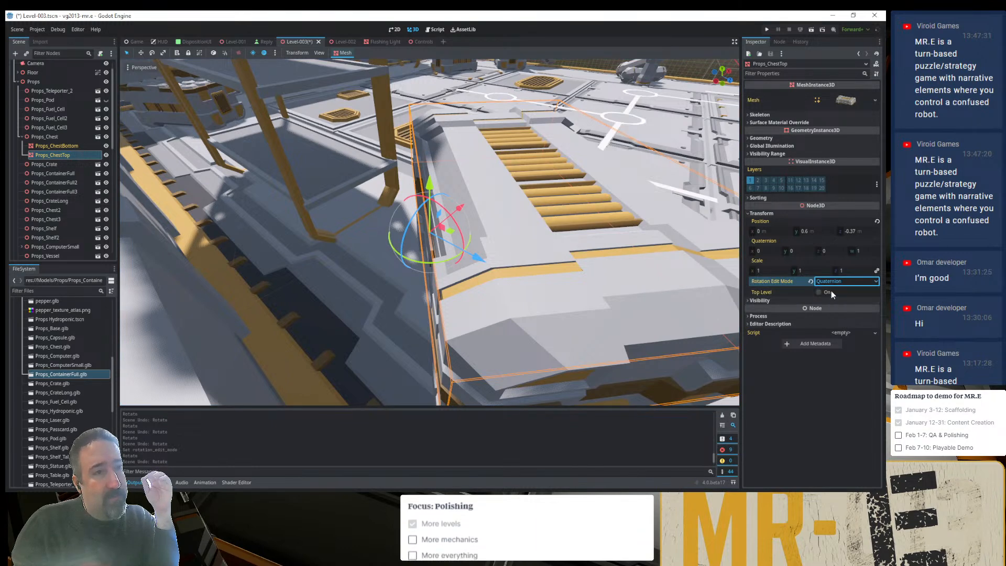
{"action": "left_click", "coordinate": [830, 292]}
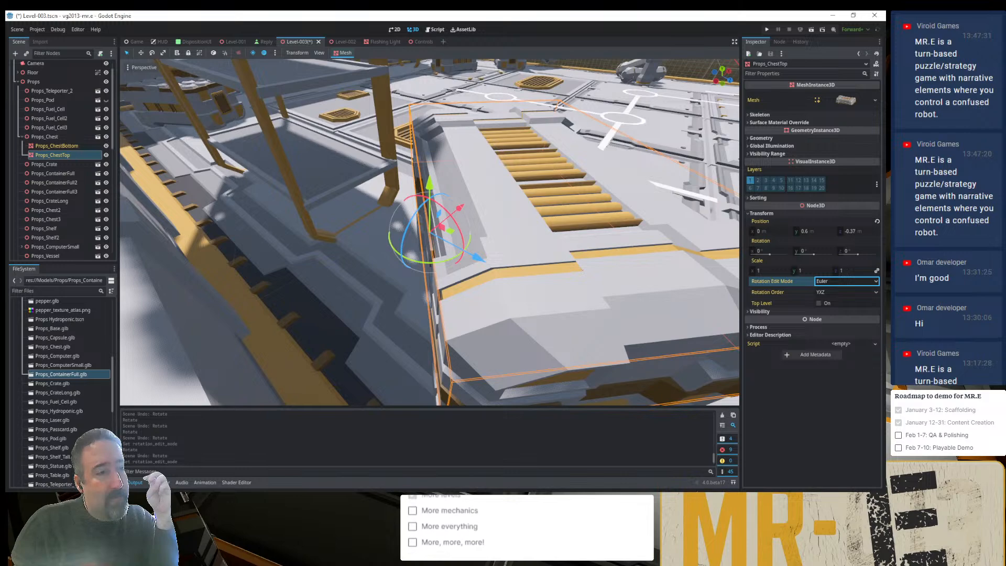
- Switch to Blender, select the open chest lid Props_ChestTop, and enable the Rotate object gizmo in the viewport
{"action": "key", "text": "alt+Tab"}
{"action": "middle_click_drag", "start_coordinate": [412, 295], "coordinate": [400, 231]}
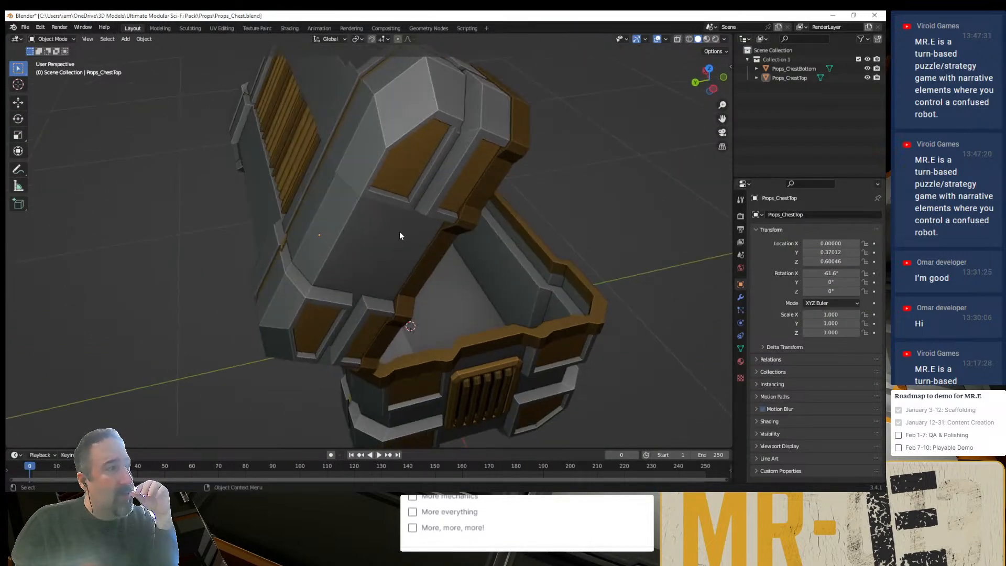
{"action": "left_click", "coordinate": [399, 231]}
{"action": "middle_click_drag", "start_coordinate": [442, 270], "coordinate": [419, 220]}
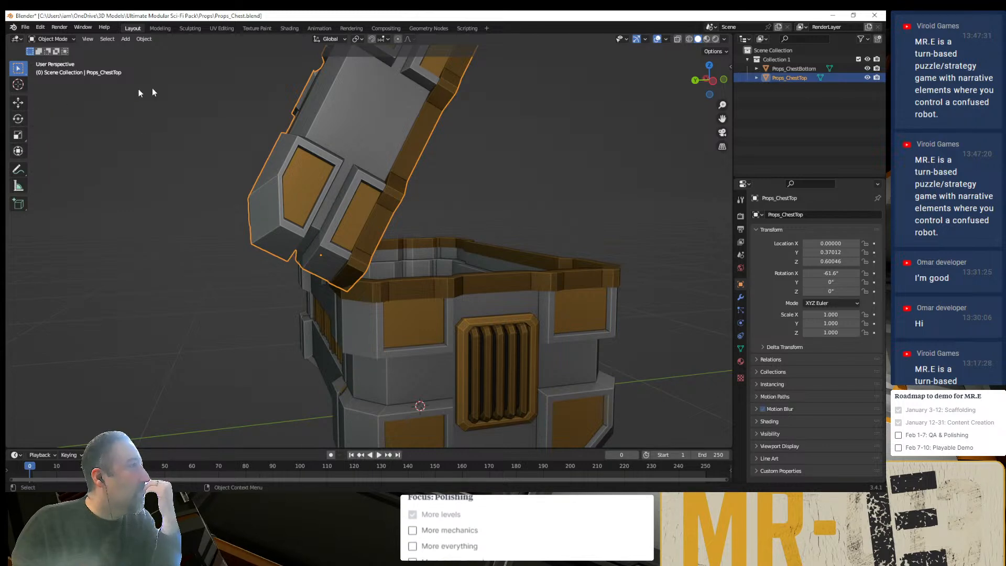
{"action": "left_click", "coordinate": [667, 40]}
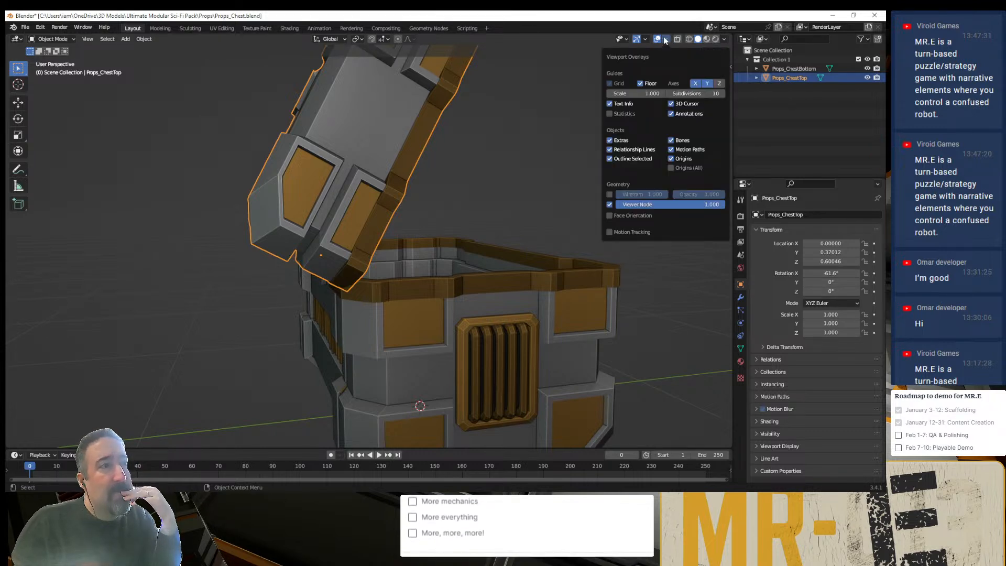
{"action": "left_click", "coordinate": [724, 40]}
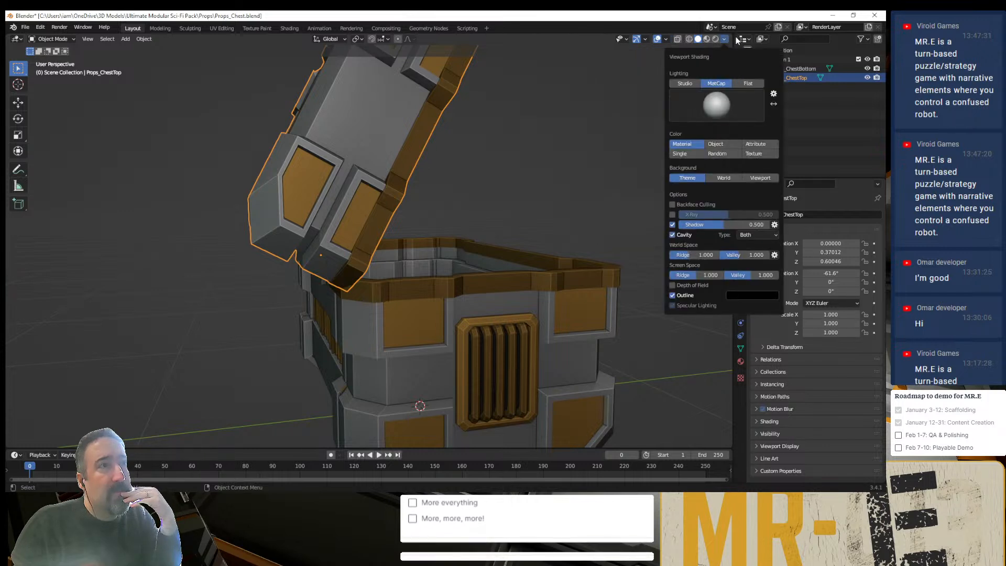
{"action": "left_click", "coordinate": [666, 40]}
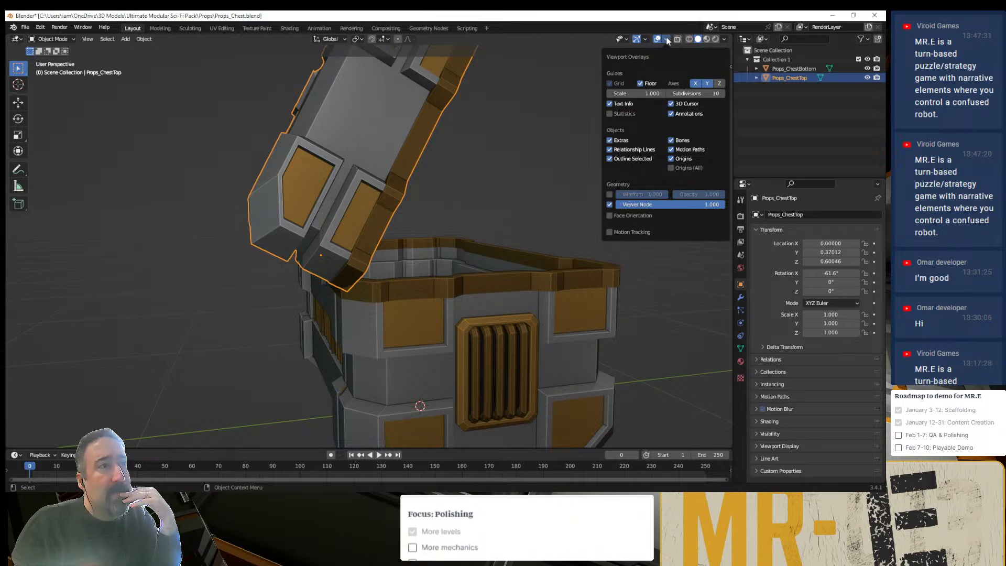
{"action": "left_click", "coordinate": [646, 39]}
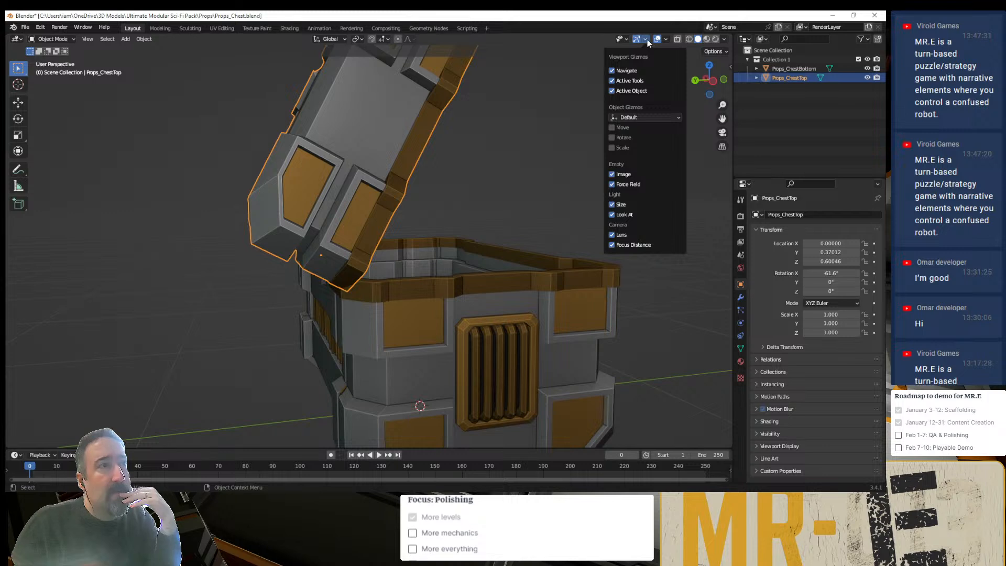
{"action": "left_click", "coordinate": [626, 138]}
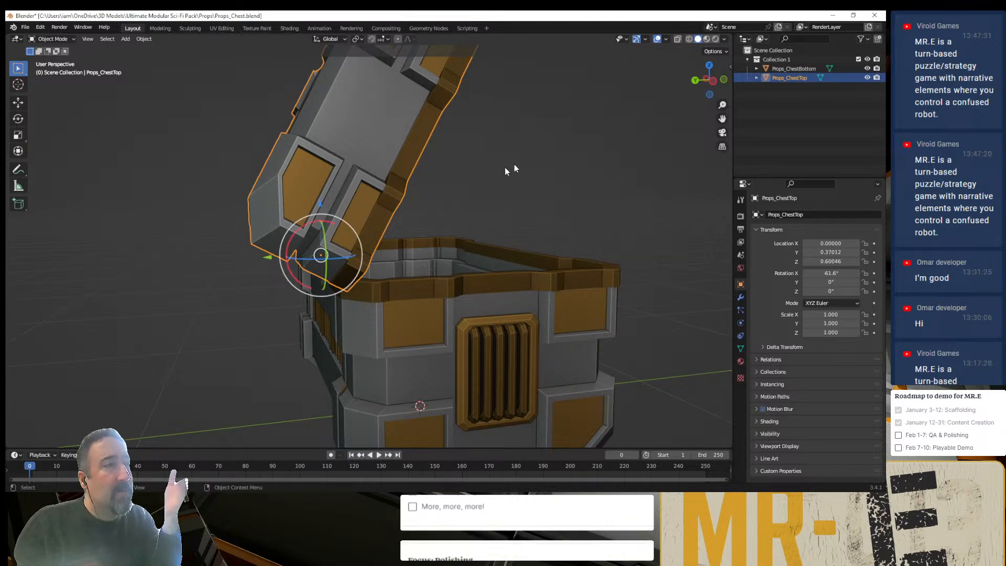
- Select Props_ChestBottom and Props_ChestTop in turn to compare their pivots, and inspect the lid's hinge from behind
{"action": "middle_click_drag", "start_coordinate": [435, 173], "coordinate": [423, 211]}
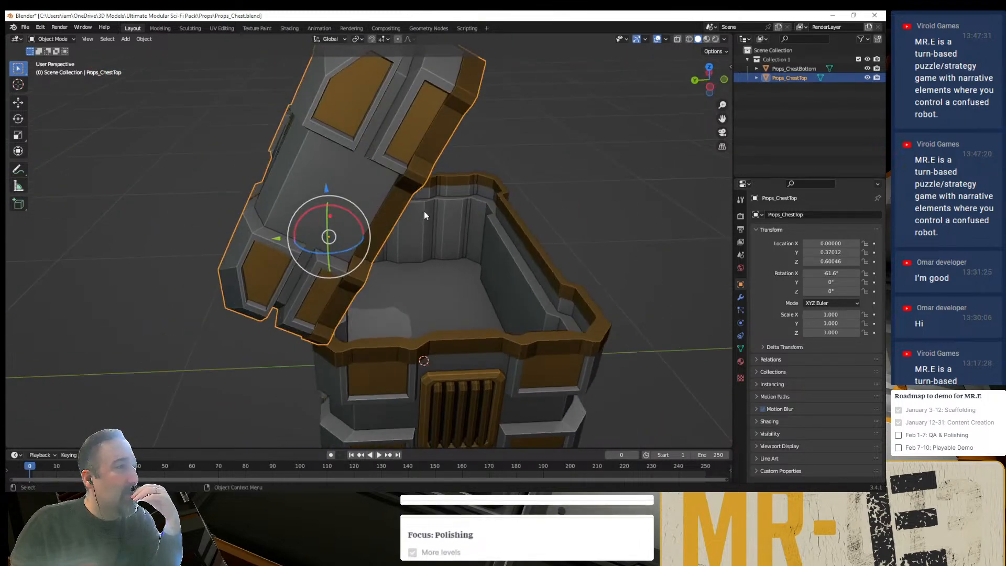
{"action": "left_click", "coordinate": [143, 153]}
{"action": "left_click", "coordinate": [470, 266]}
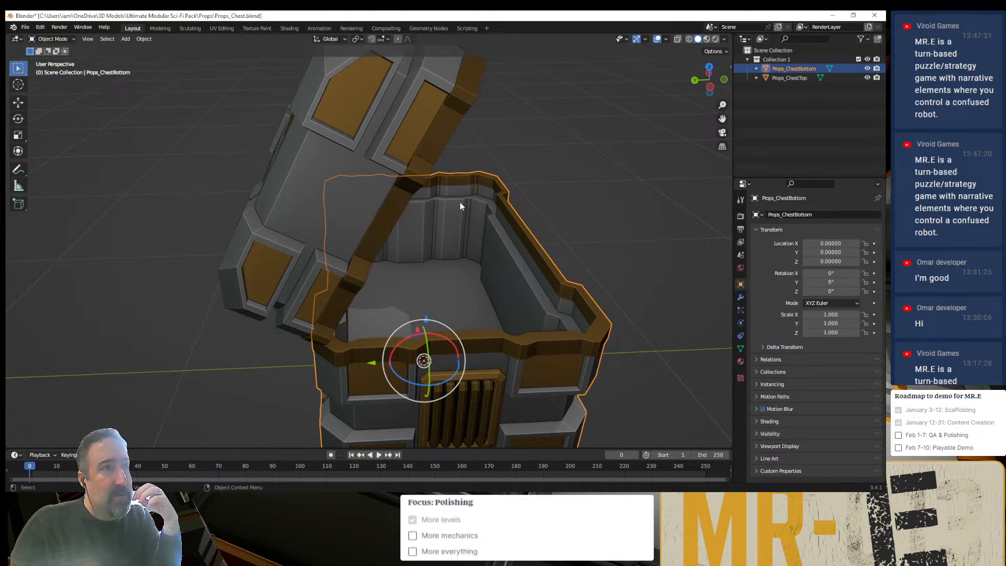
{"action": "left_click", "coordinate": [539, 163]}
{"action": "left_click", "coordinate": [375, 147]}
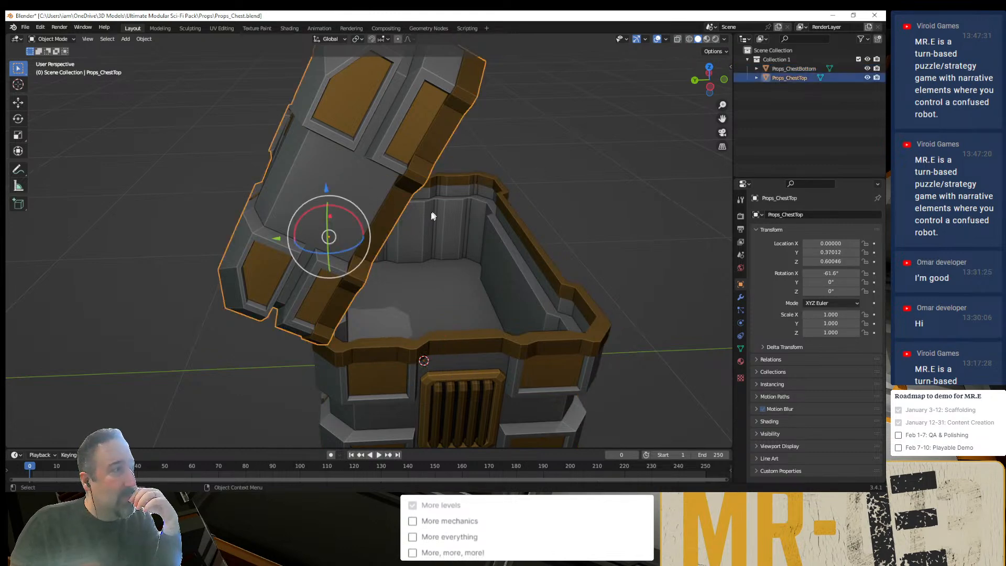
{"action": "middle_click_drag", "start_coordinate": [433, 216], "coordinate": [318, 283]}
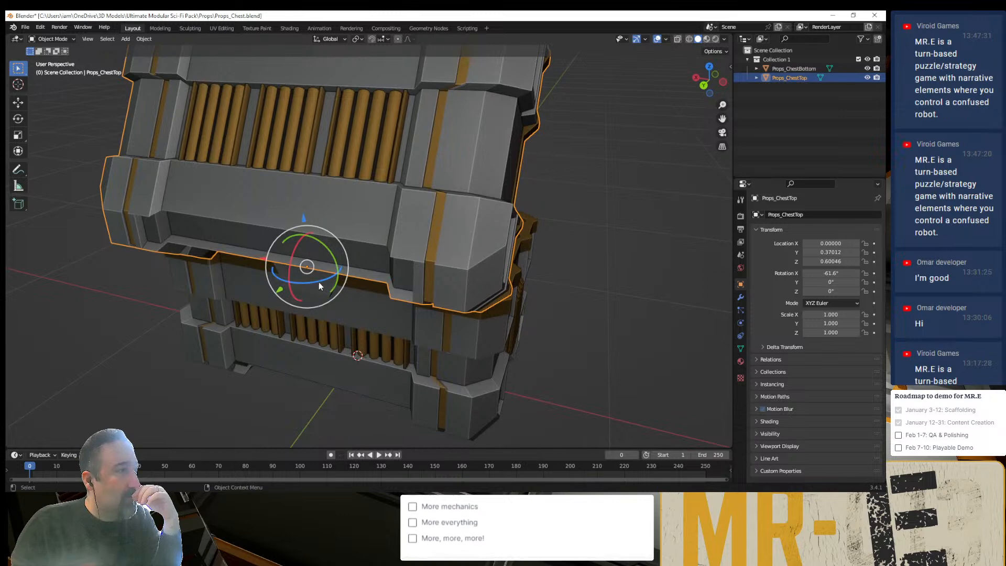
- Try rotating Props_ChestTop freehand about its vertical axis and about its hinge, and undo the rotations
{"action": "left_click_drag", "start_coordinate": [319, 282], "coordinate": [297, 281]}
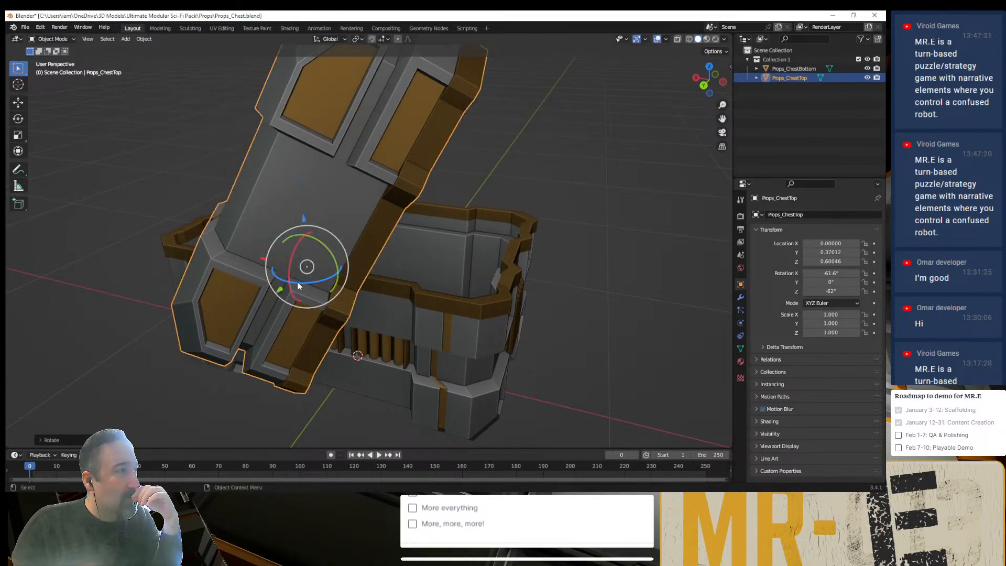
{"action": "middle_click_drag", "start_coordinate": [298, 284], "coordinate": [304, 313]}
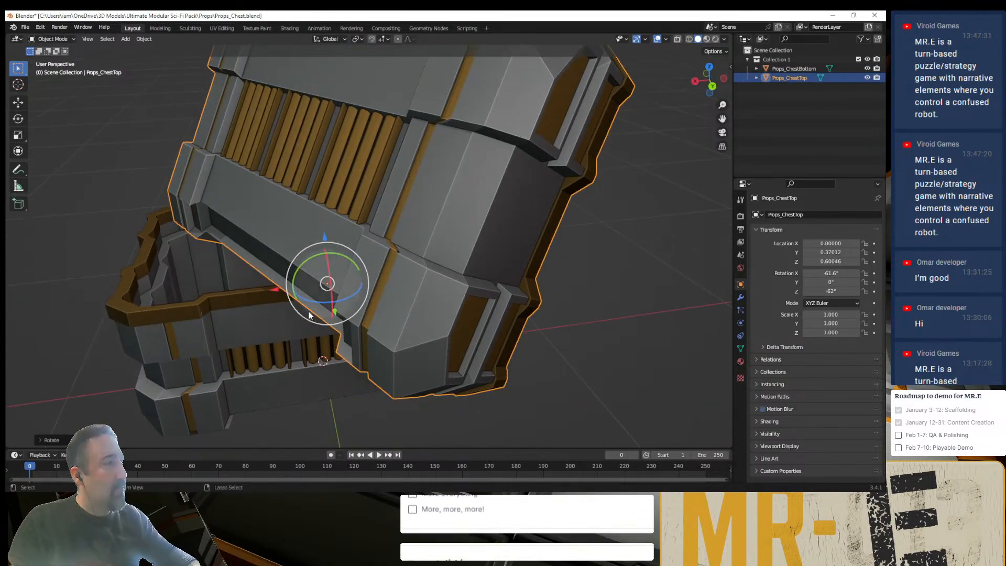
{"action": "left_click_drag", "start_coordinate": [309, 315], "coordinate": [292, 301]}
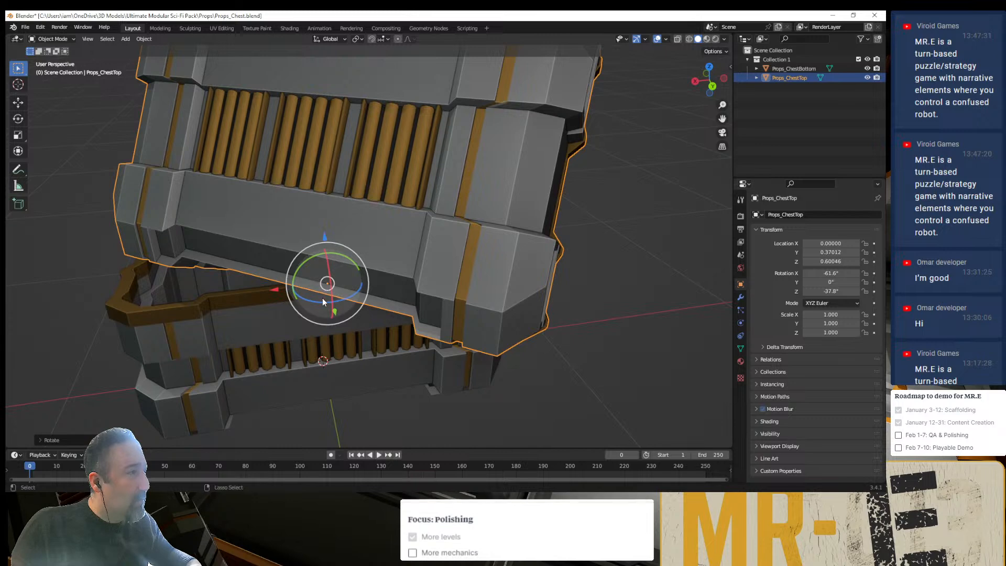
{"action": "key", "text": "ctrl+z"}
{"action": "mouse_move", "coordinate": [328, 270]}
{"action": "left_mouse_down"}
{"action": "mouse_move", "coordinate": [326, 280]}
{"action": "mouse_move", "coordinate": [321, 269]}
{"action": "left_mouse_up"}
{"action": "key", "text": "ctrl+z"}
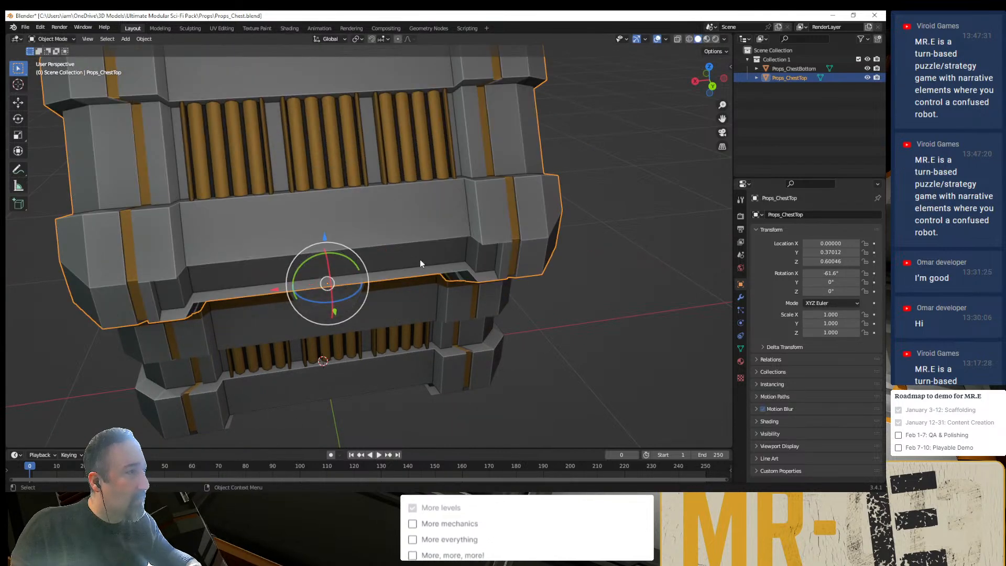
- Check Props_ChestTop for modifiers from the front of the chest, and deselect it
{"action": "middle_click_drag", "start_coordinate": [419, 259], "coordinate": [275, 240]}
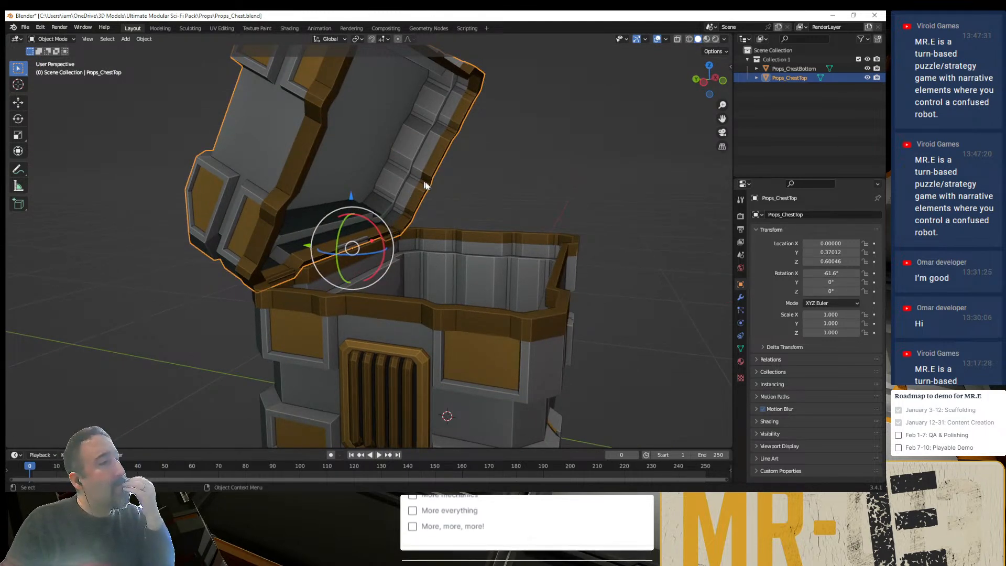
{"action": "left_click", "coordinate": [739, 299]}
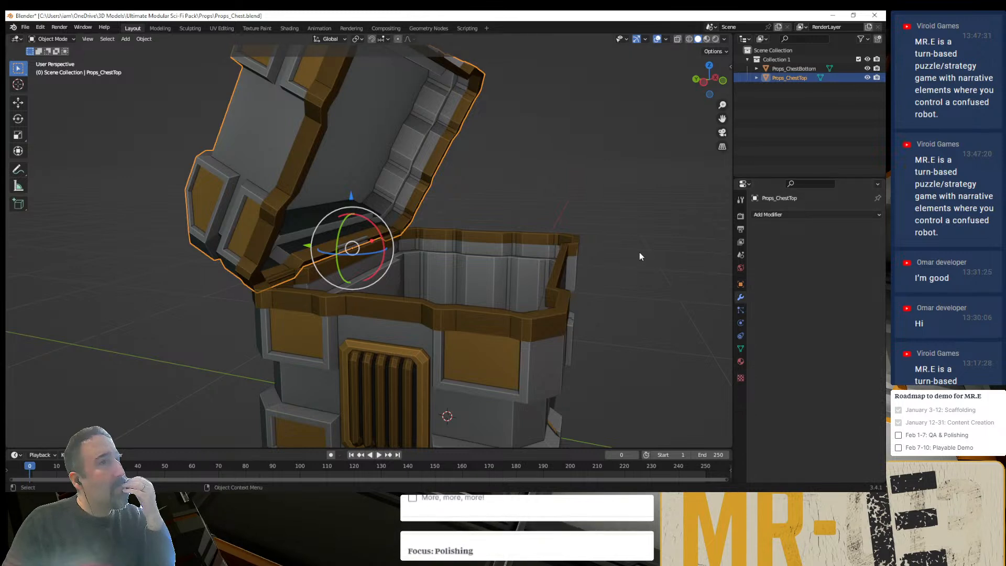
{"action": "left_click", "coordinate": [609, 212]}
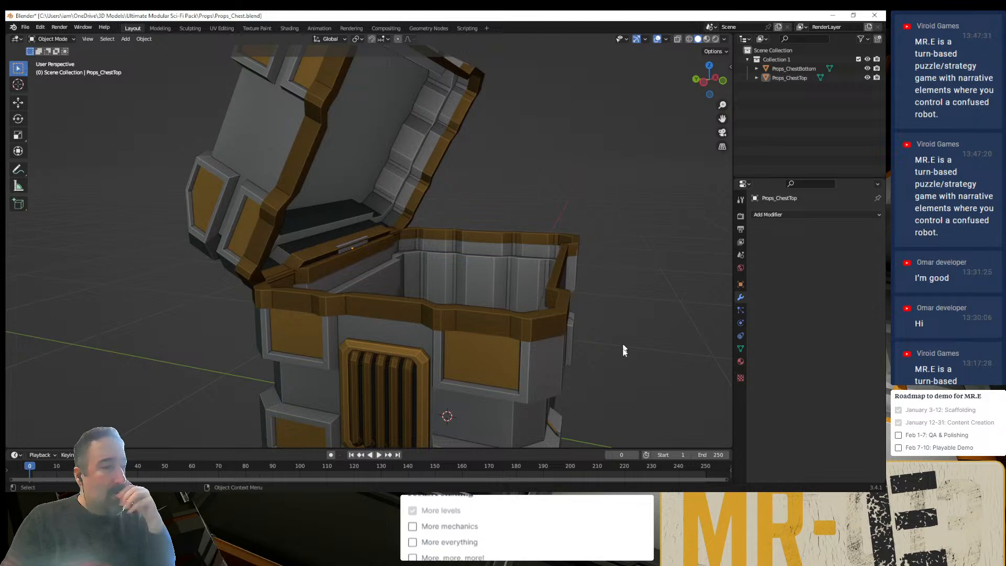
- Switch to Godot and set the Y rotation of the parent node Props_Chest to 0°
{"action": "key", "text": "alt+Tab"}
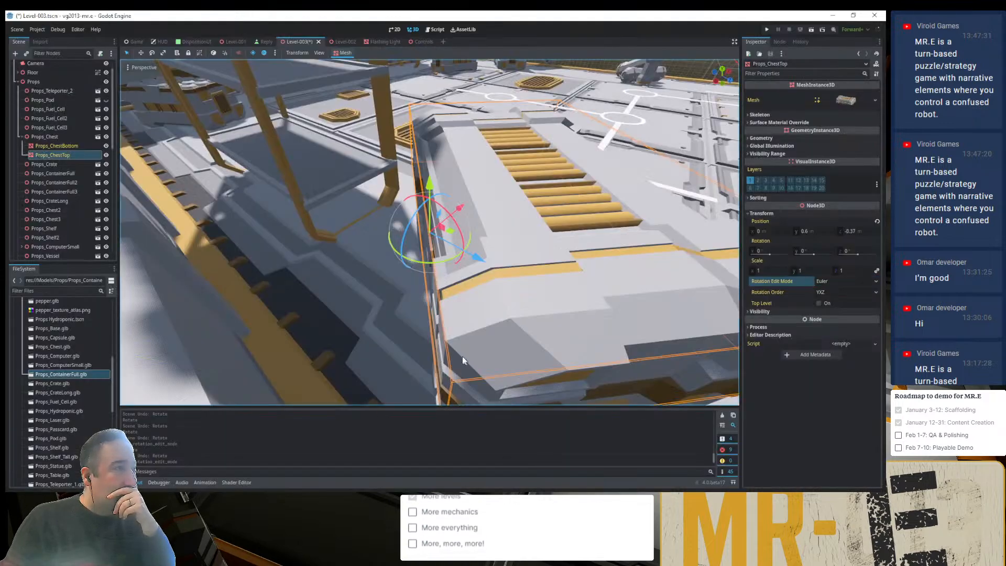
{"action": "middle_click_drag", "start_coordinate": [508, 298], "coordinate": [621, 322]}
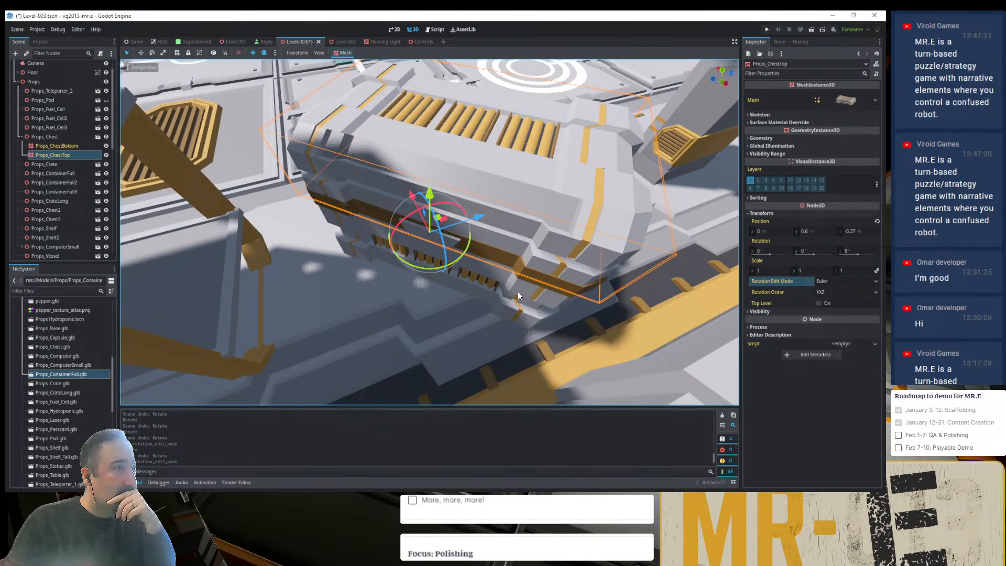
{"action": "left_click", "coordinate": [33, 137]}
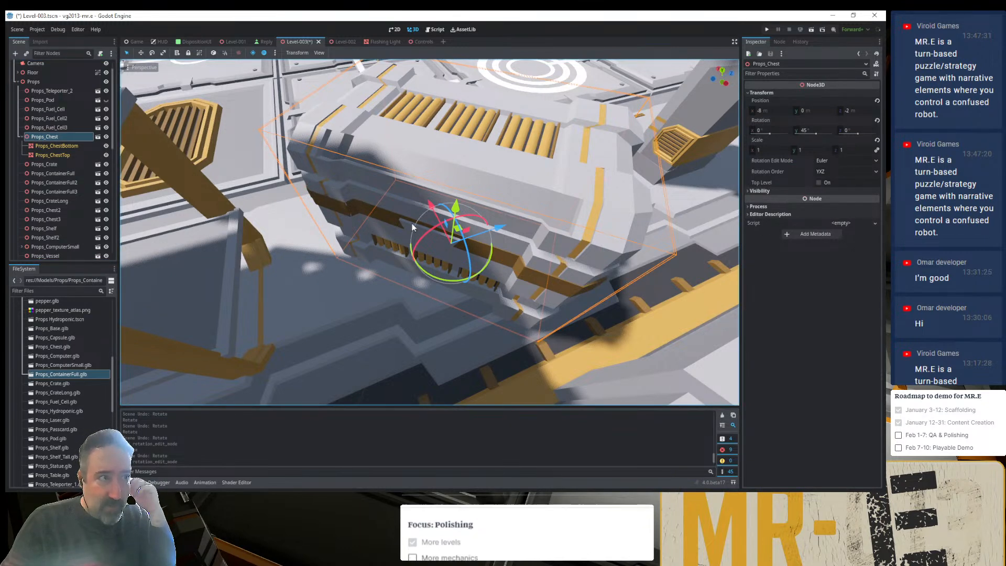
{"action": "left_click", "coordinate": [812, 131]}
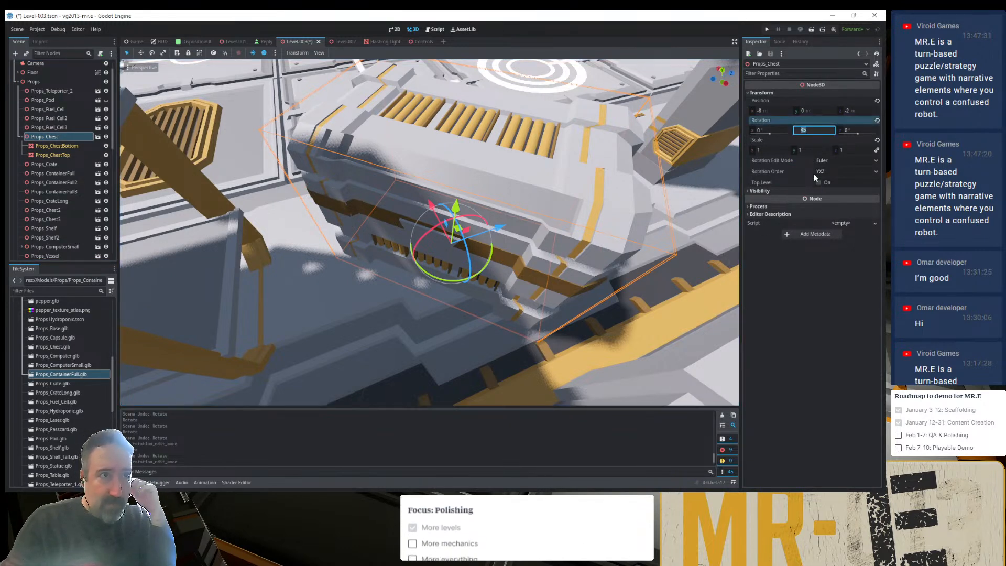
{"action": "type", "text": "0"}
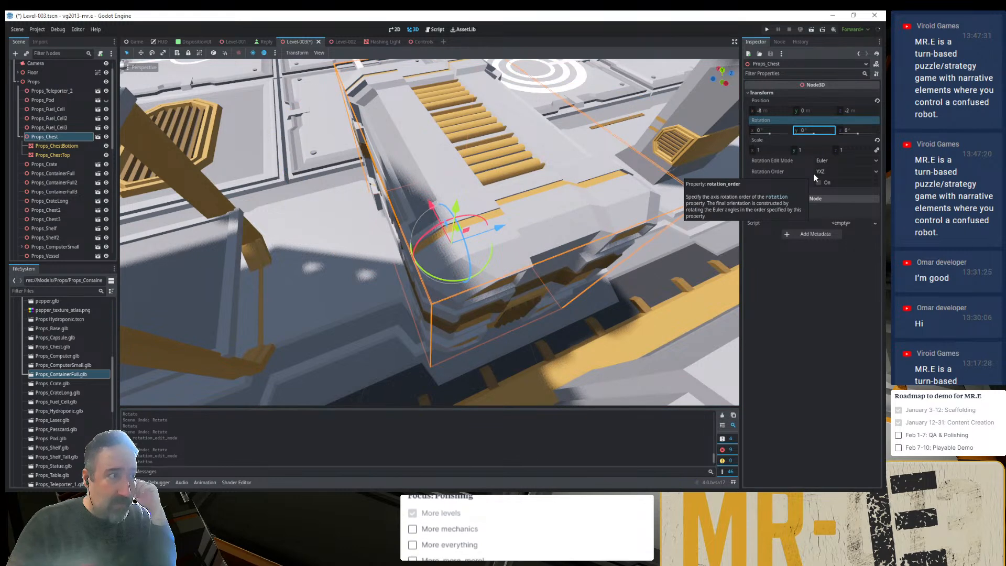
{"action": "key", "text": "Return"}
- Rotate Props_ChestTop open freehand about its hinge, and set the Y rotation of Props_Chest to 45°
{"action": "left_click", "coordinate": [68, 156]}
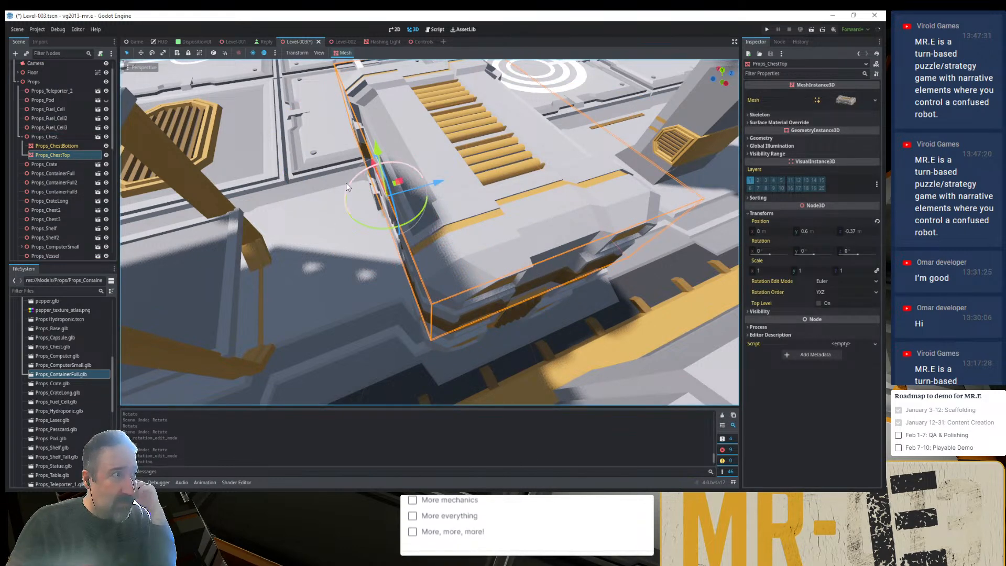
{"action": "left_click_drag", "start_coordinate": [354, 182], "coordinate": [295, 238]}
{"action": "left_click", "coordinate": [60, 137]}
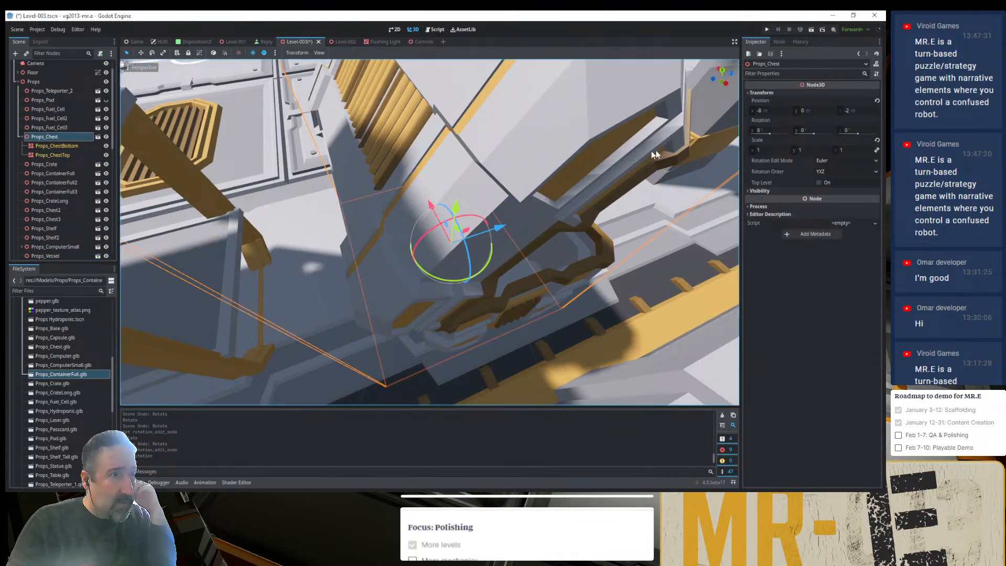
{"action": "left_click", "coordinate": [820, 130]}
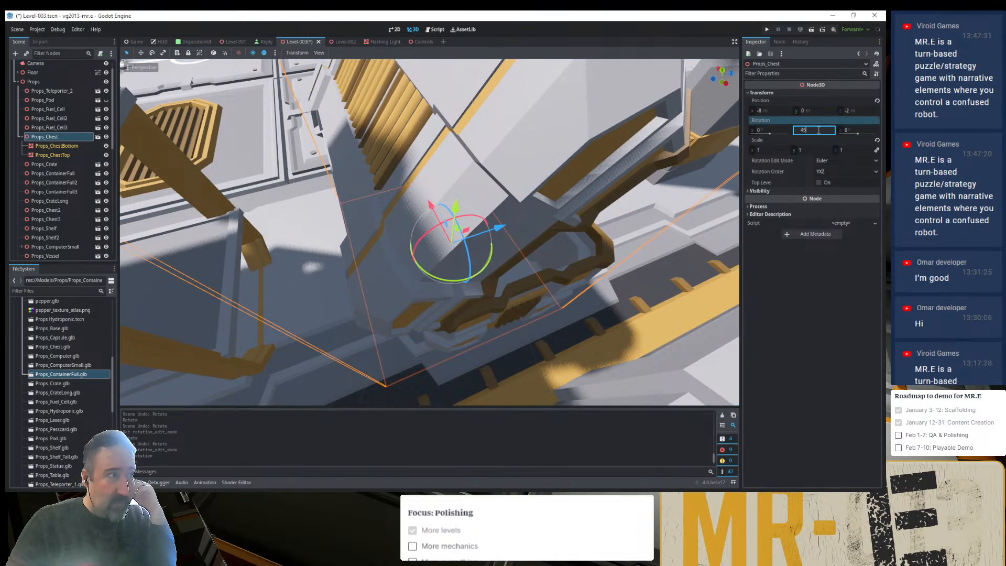
{"action": "type", "text": "45"}
{"action": "key", "text": "Return"}
- Move Props_Chest across the floor away from the wall to about X -6.149 m and Z 0.27 m
{"action": "middle_click_drag", "start_coordinate": [575, 223], "coordinate": [414, 299]}
{"action": "left_click", "coordinate": [44, 136]}
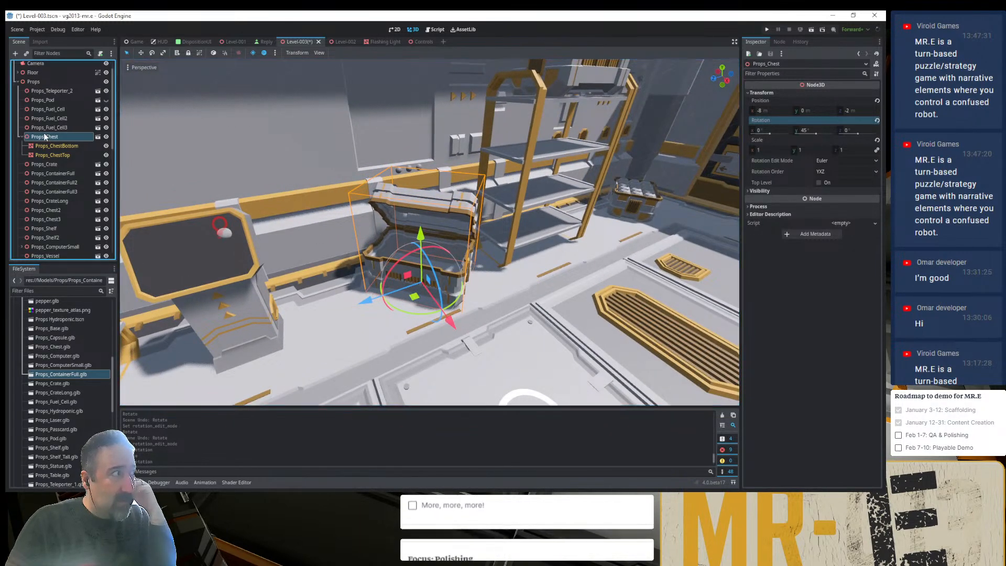
{"action": "scroll", "coordinate": [301, 251], "scroll_direction": "down", "scroll_amount": 1}
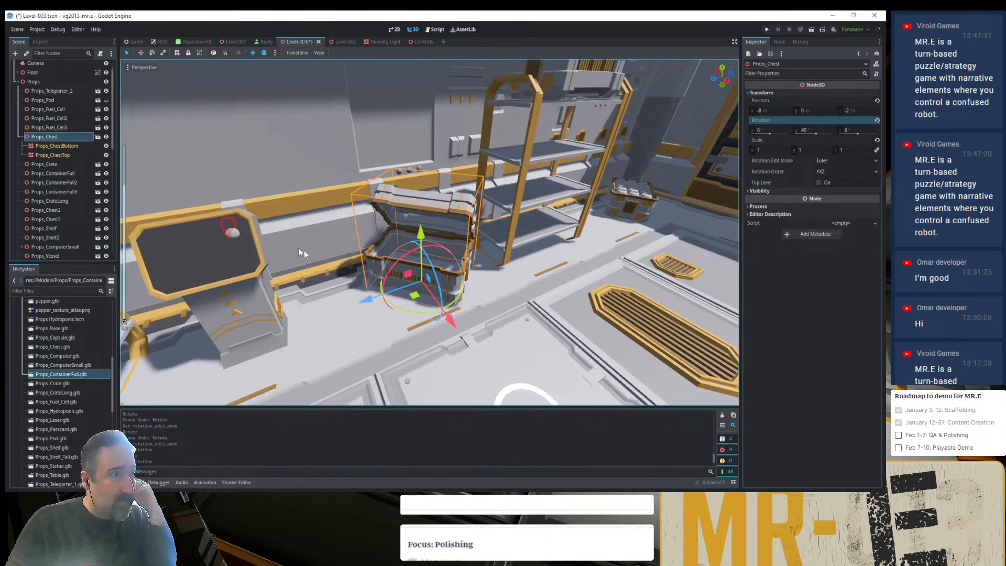
{"action": "scroll", "coordinate": [329, 253], "scroll_direction": "down", "scroll_amount": 5}
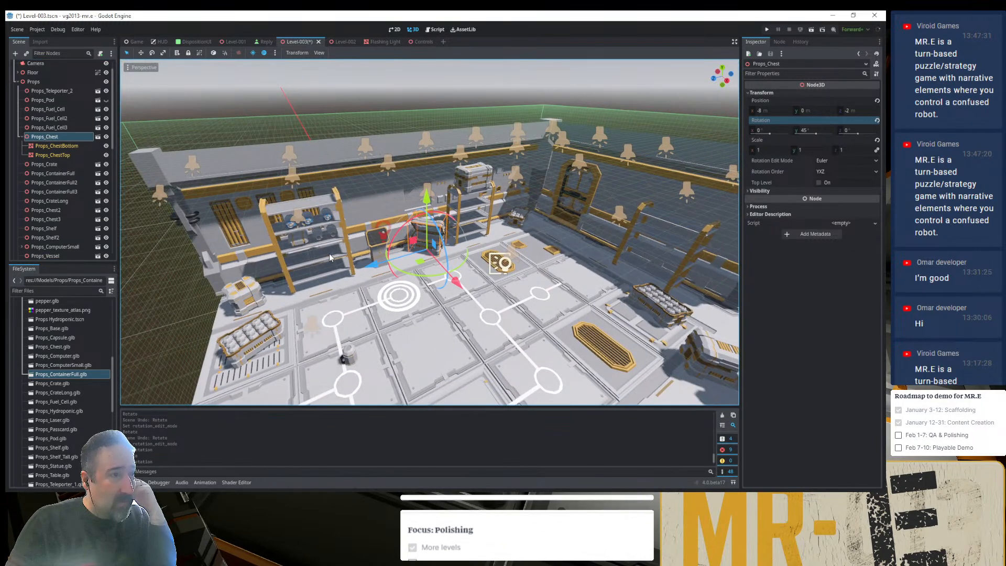
{"action": "scroll", "coordinate": [329, 253], "scroll_direction": "down", "scroll_amount": 4}
{"action": "scroll", "coordinate": [329, 253], "scroll_direction": "up", "scroll_amount": 3}
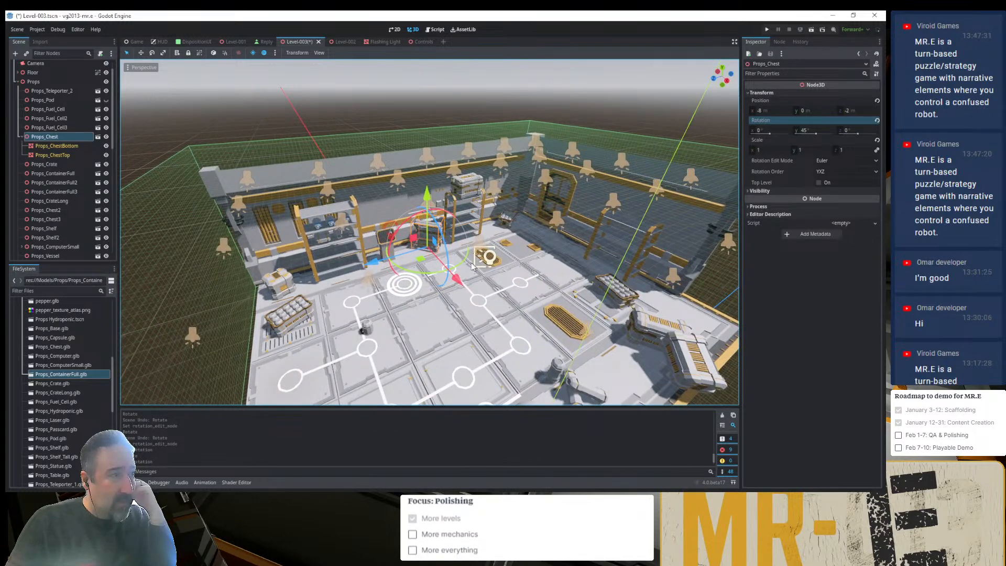
{"action": "left_click_drag", "start_coordinate": [421, 261], "coordinate": [413, 269]}
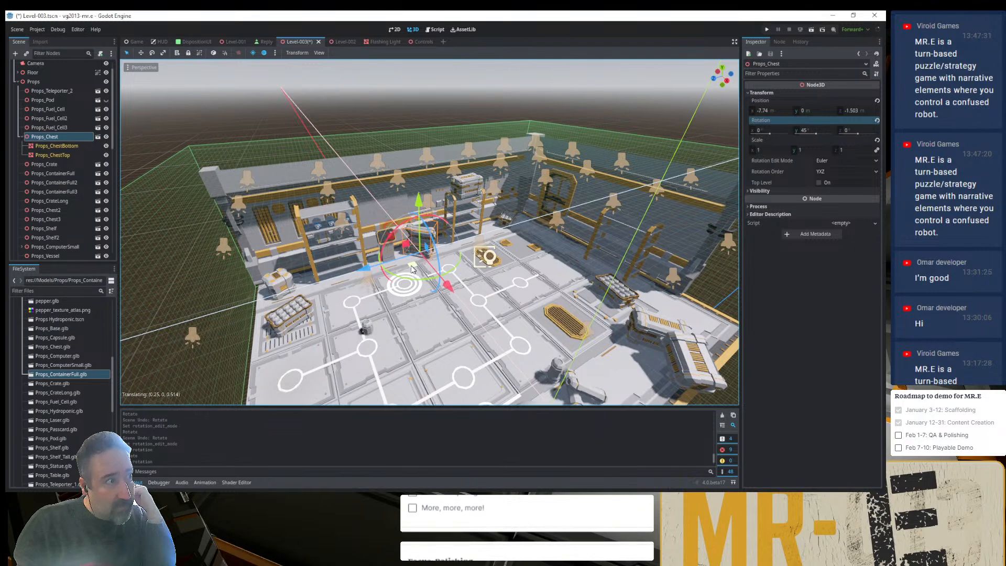
{"action": "left_click_drag", "start_coordinate": [413, 269], "coordinate": [386, 308]}
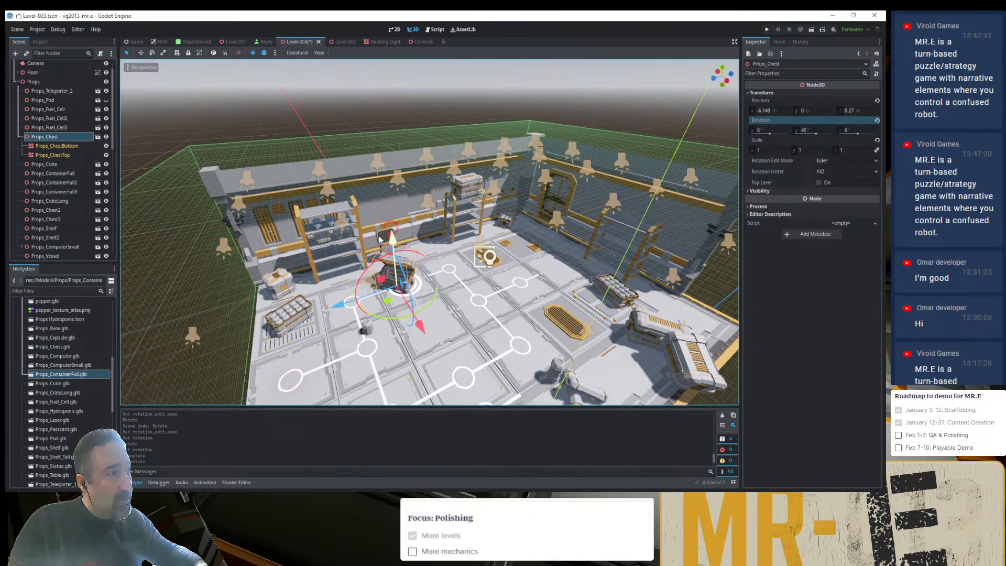
- Move Props_ComputerSmall along the wall, out from behind the chest to the space beside the far shelf, and deselect it
{"action": "left_click", "coordinate": [377, 224]}
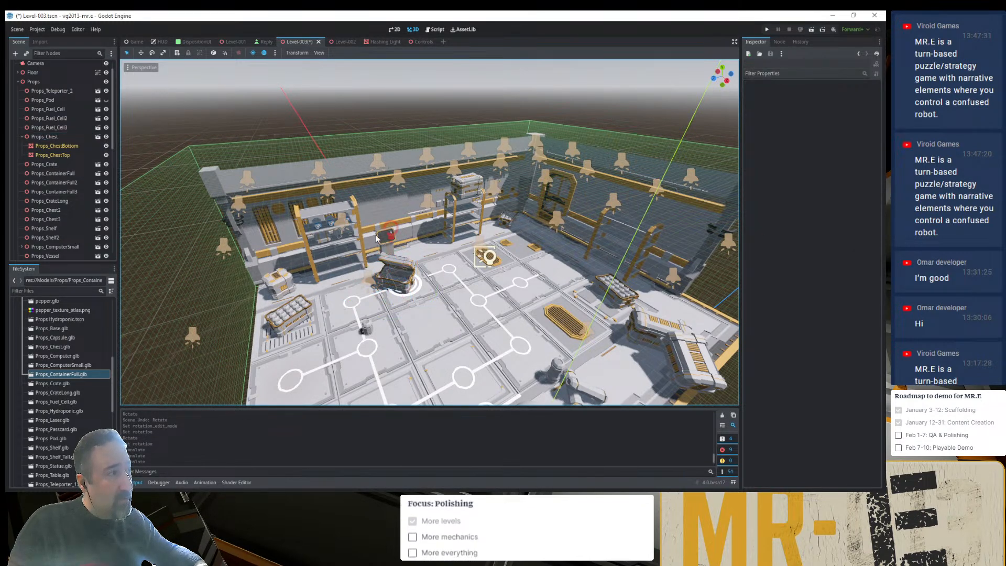
{"action": "left_click", "coordinate": [378, 240]}
{"action": "left_click", "coordinate": [380, 172]}
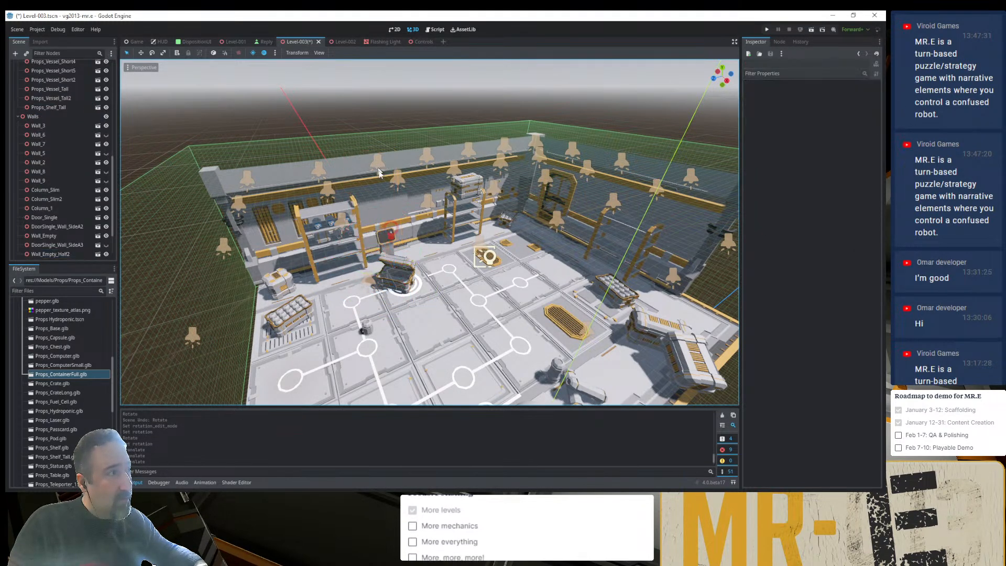
{"action": "left_click", "coordinate": [381, 241]}
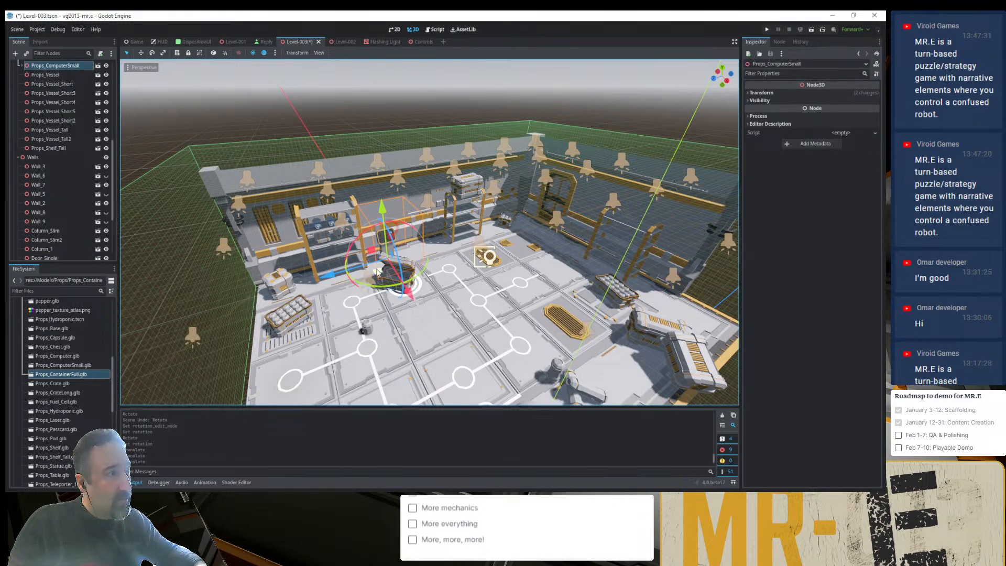
{"action": "left_click_drag", "start_coordinate": [377, 270], "coordinate": [420, 257]}
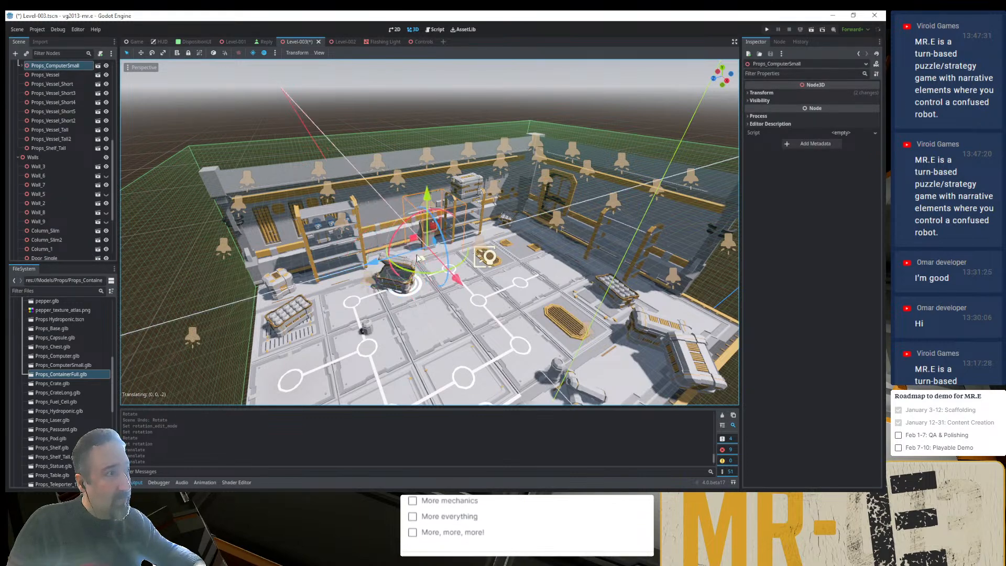
{"action": "left_click", "coordinate": [389, 97]}
{"action": "middle_click_drag", "start_coordinate": [388, 97], "coordinate": [406, 173]}
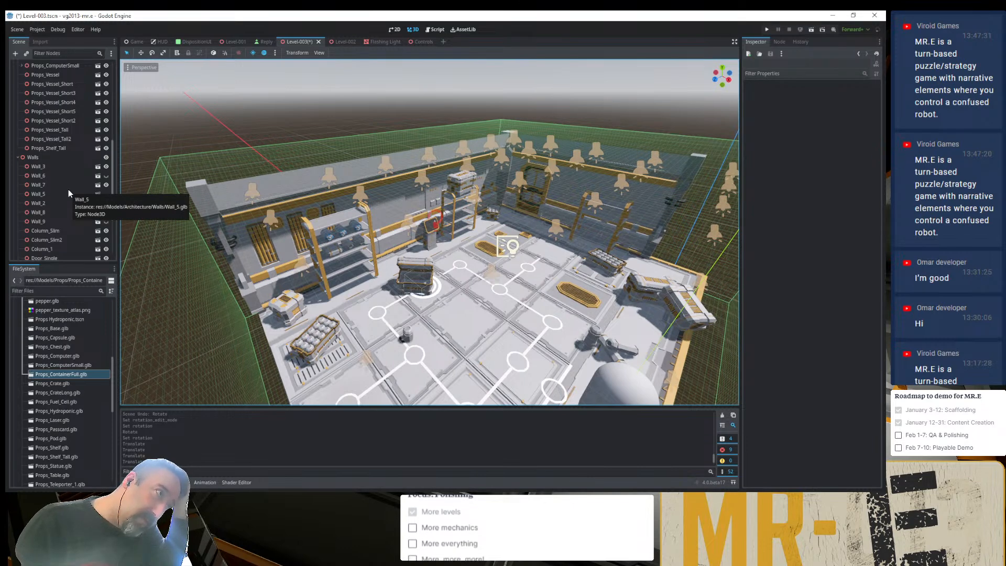
- Duplicate Props_Crate and place the copy against the wall between the near shelf and the small computer
{"action": "left_click", "coordinate": [292, 309]}
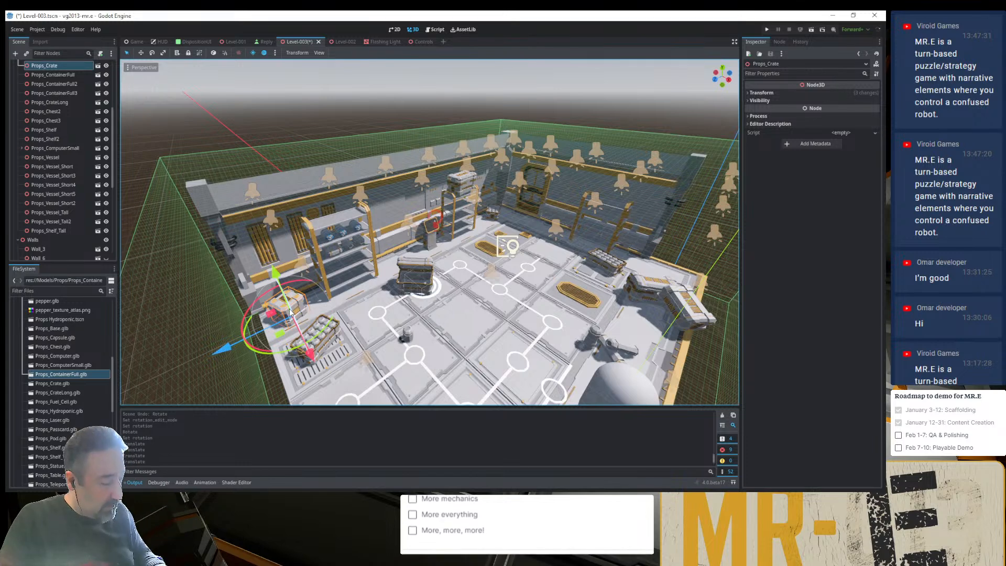
{"action": "key", "text": "ctrl+d"}
{"action": "left_click_drag", "start_coordinate": [287, 335], "coordinate": [435, 283]}
- Duplicate the crate beside the small computer, rotate the copy slightly, and stack it on top of the crate below
{"action": "key", "text": "ctrl+d"}
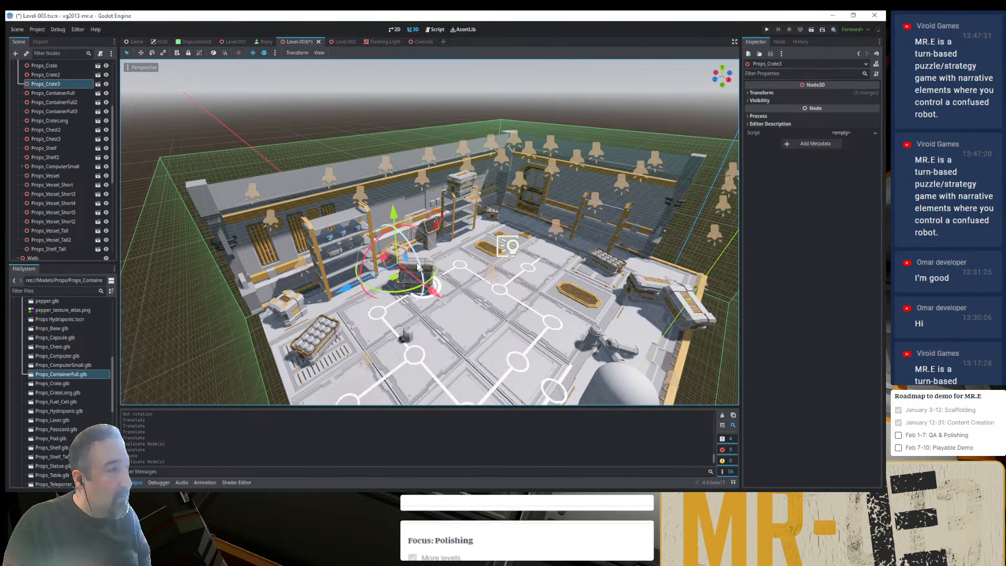
{"action": "left_click_drag", "start_coordinate": [394, 214], "coordinate": [389, 186]}
{"action": "left_click_drag", "start_coordinate": [437, 256], "coordinate": [438, 254]}
{"action": "scroll", "coordinate": [403, 250], "scroll_direction": "up", "scroll_amount": 15}
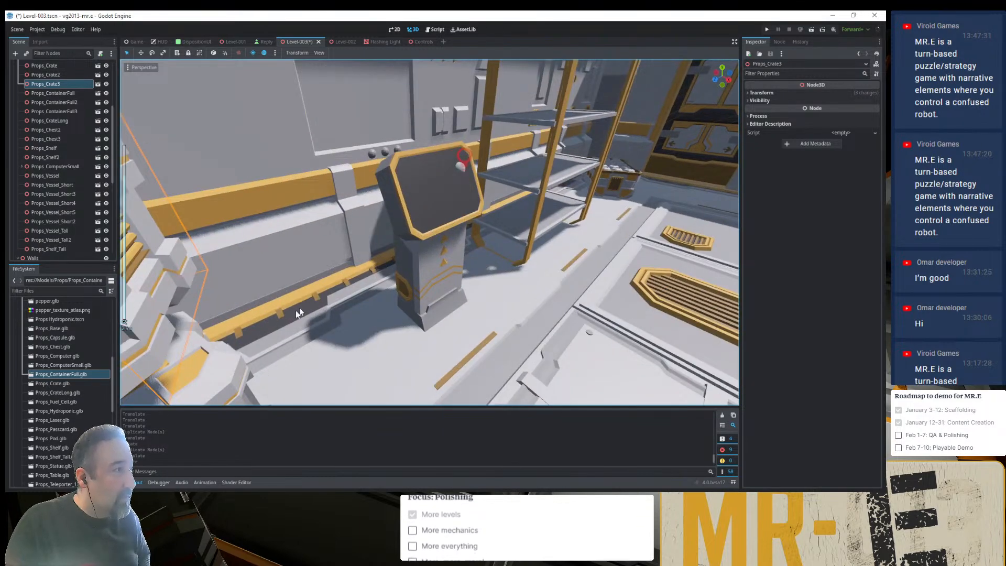
{"action": "middle_click_drag", "start_coordinate": [296, 310], "coordinate": [406, 252], "text": "shift"}
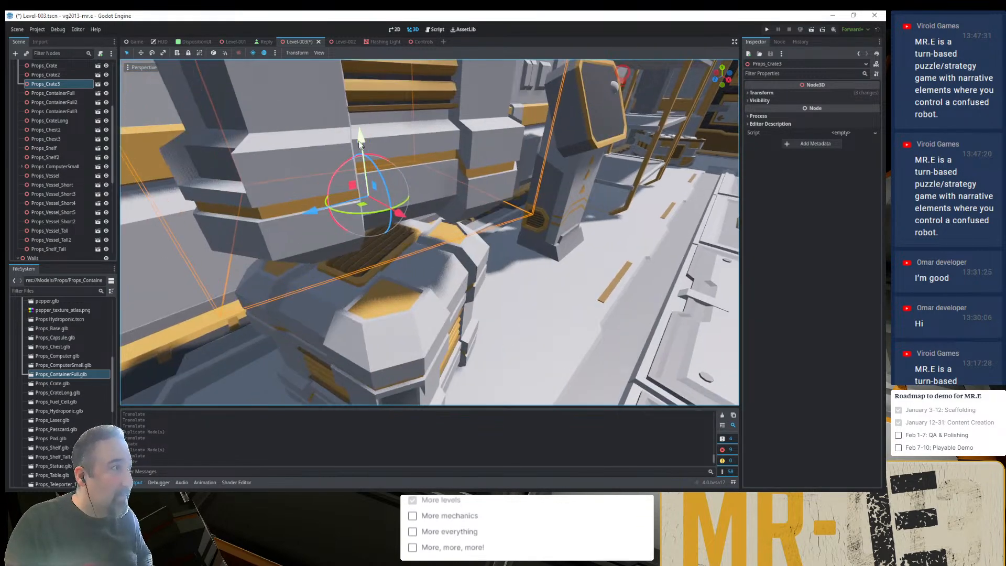
{"action": "left_click_drag", "start_coordinate": [360, 143], "coordinate": [370, 214]}
{"action": "middle_click_drag", "start_coordinate": [390, 224], "coordinate": [367, 201]}
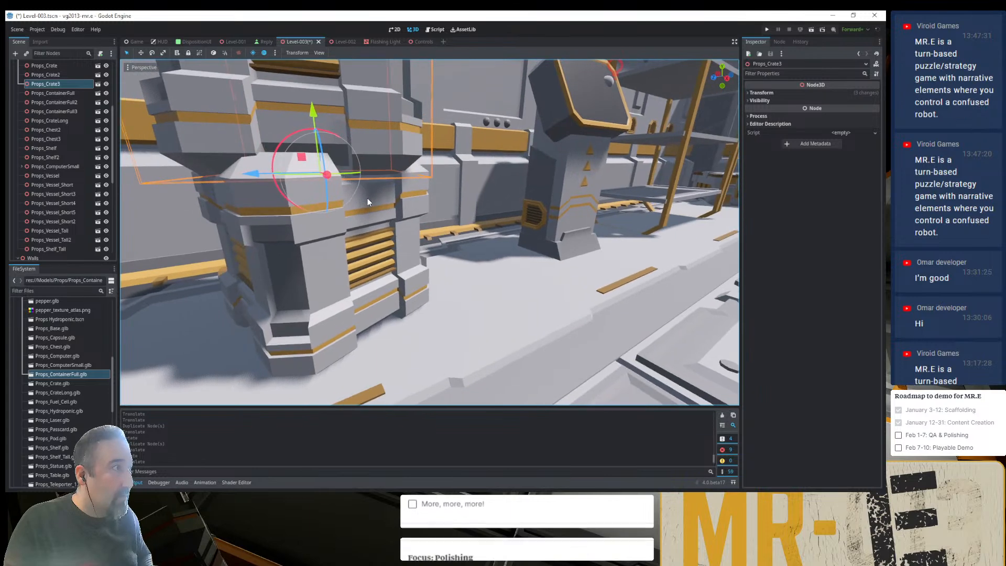
{"action": "left_click_drag", "start_coordinate": [319, 113], "coordinate": [298, 86]}
{"action": "middle_click_drag", "start_coordinate": [372, 199], "coordinate": [348, 239]}
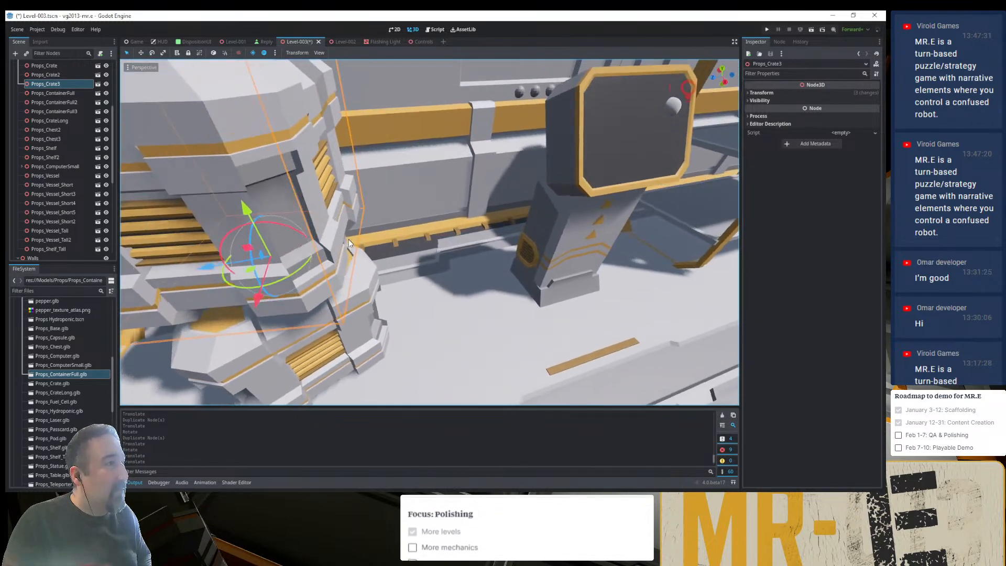
{"action": "scroll", "coordinate": [348, 240], "scroll_direction": "down", "scroll_amount": 8}
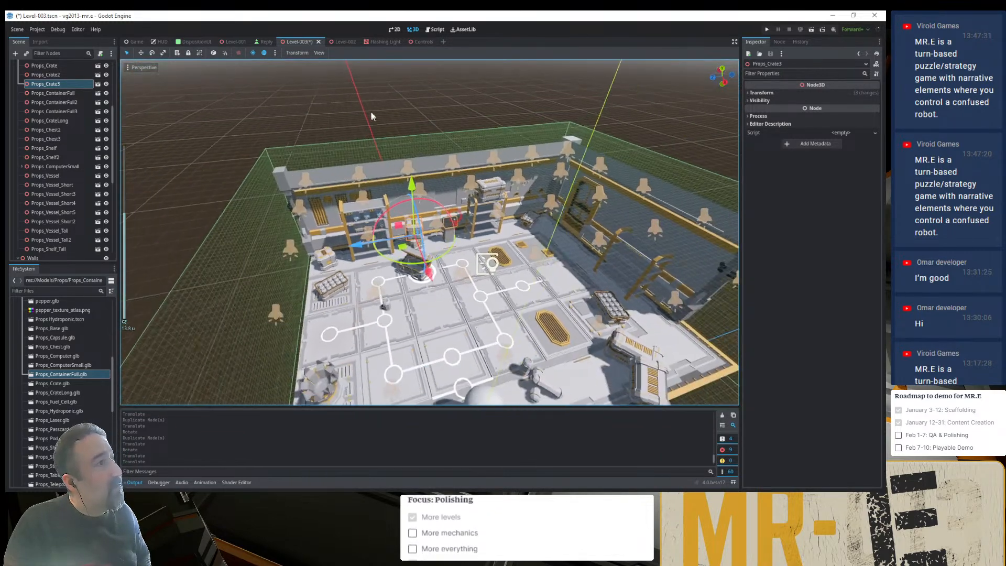
- Deselect the stacked crate, check the room's prop layout from several angles, and save the Level-003 scene
{"action": "left_click", "coordinate": [372, 114]}
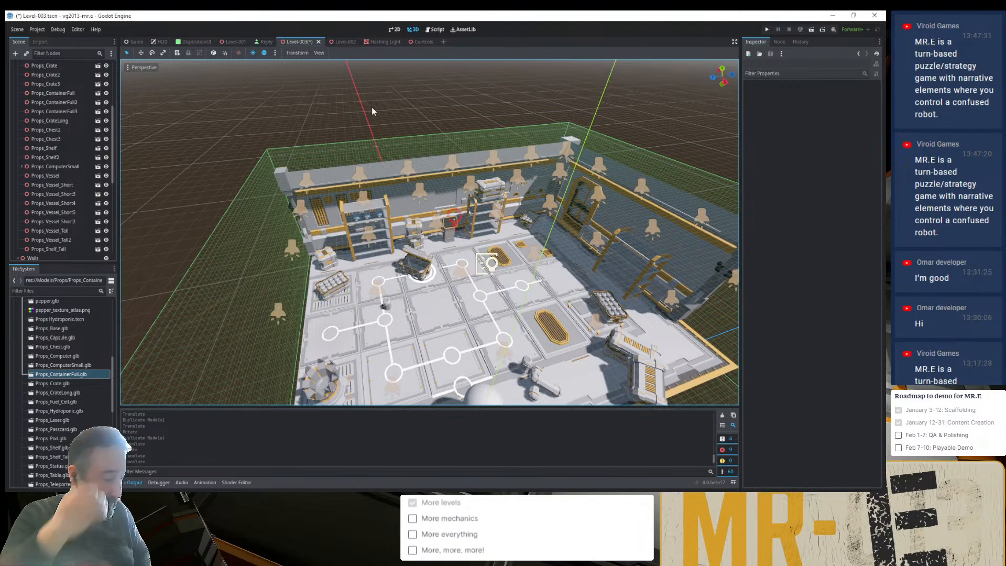
{"action": "key", "text": "ctrl+s"}
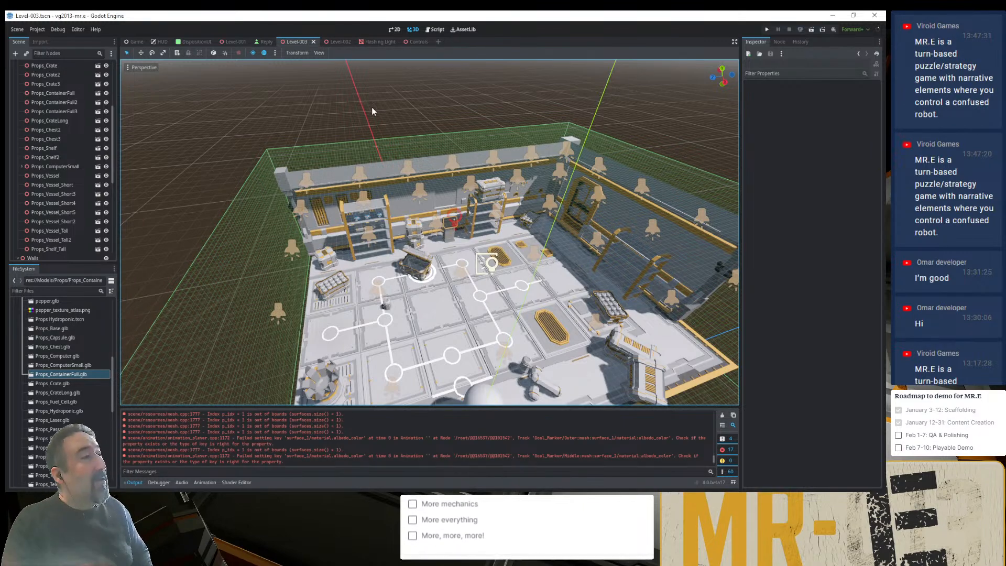
{"action": "middle_click_drag", "start_coordinate": [372, 107], "coordinate": [440, 153]}
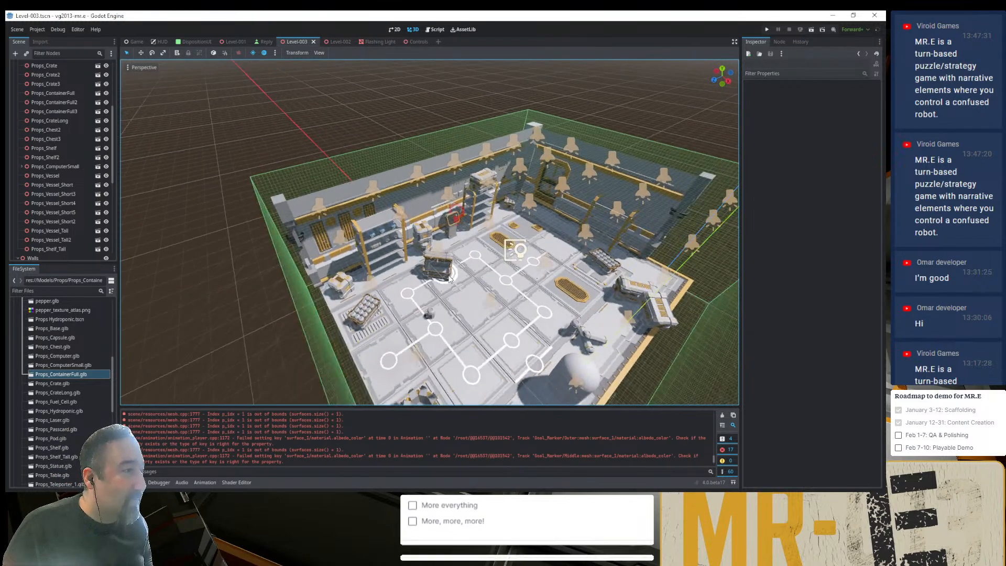
{"action": "scroll", "coordinate": [451, 327], "scroll_direction": "up", "scroll_amount": 6}
{"action": "middle_click_drag", "start_coordinate": [451, 326], "coordinate": [432, 266], "text": "shift"}
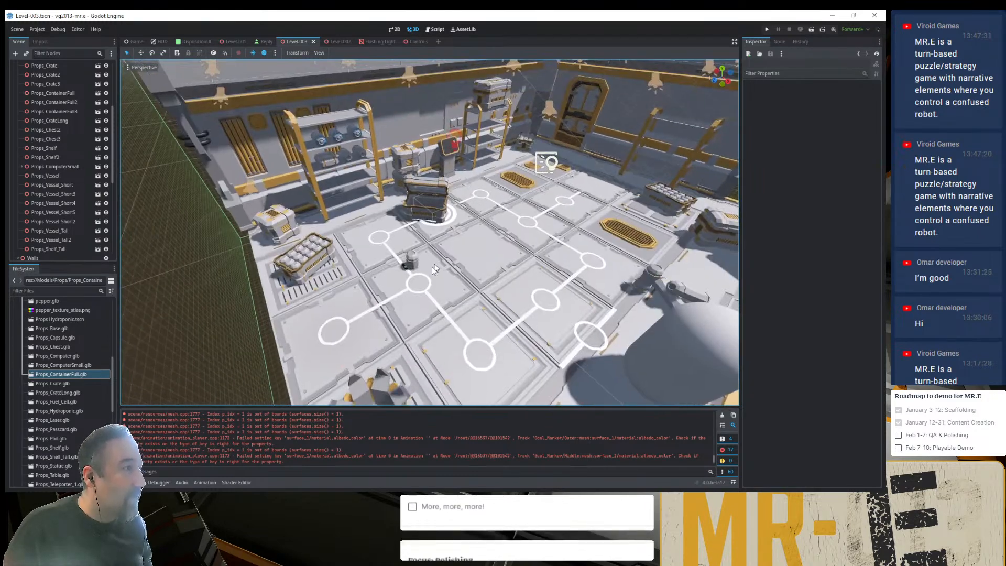
{"action": "scroll", "coordinate": [424, 269], "scroll_direction": "down", "scroll_amount": 5}
{"action": "scroll", "coordinate": [425, 279], "scroll_direction": "up", "scroll_amount": 2}
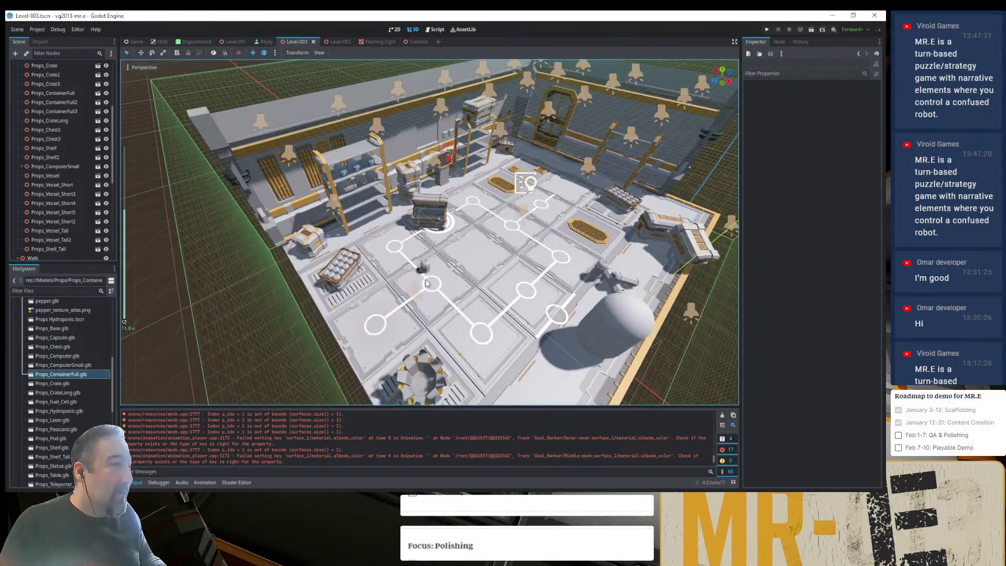
{"action": "key", "text": "ctrl+s"}
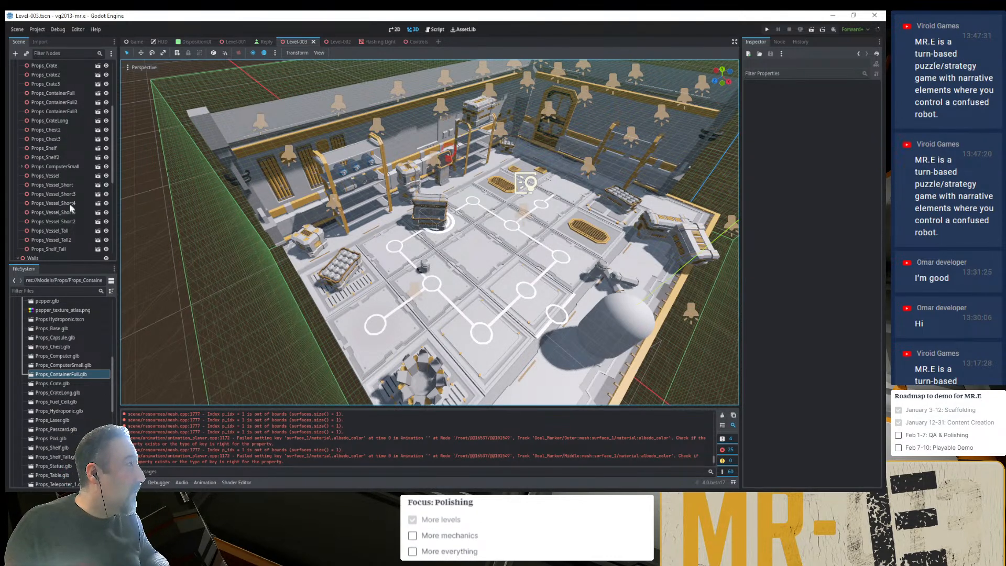
- Add Props_Base.glb to the level under the Props node and move it onto the floor tiles in front of the chest
{"action": "left_click", "coordinate": [52, 328]}
{"action": "scroll", "coordinate": [65, 228], "scroll_direction": "up", "scroll_amount": 5}
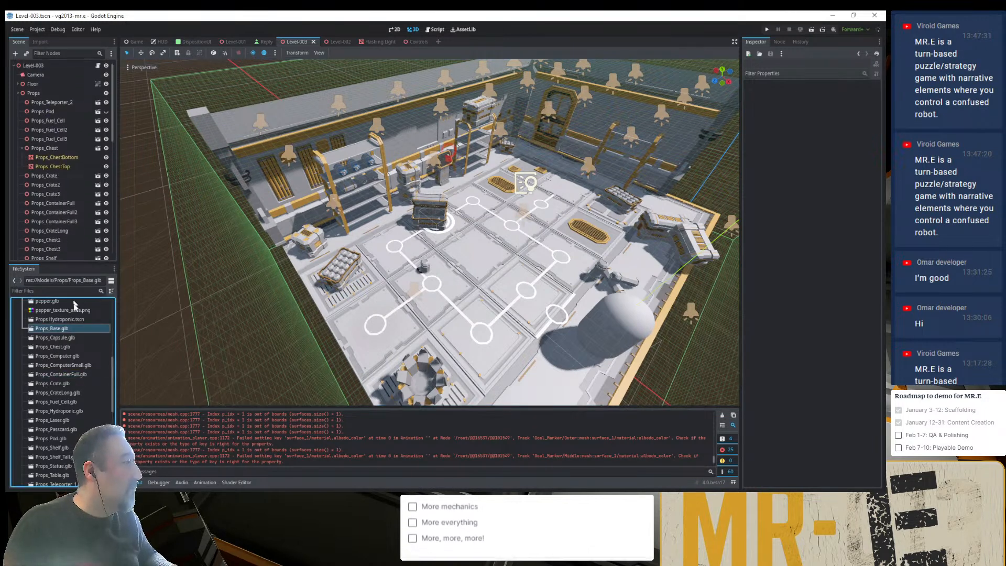
{"action": "left_click_drag", "start_coordinate": [55, 328], "coordinate": [47, 97]}
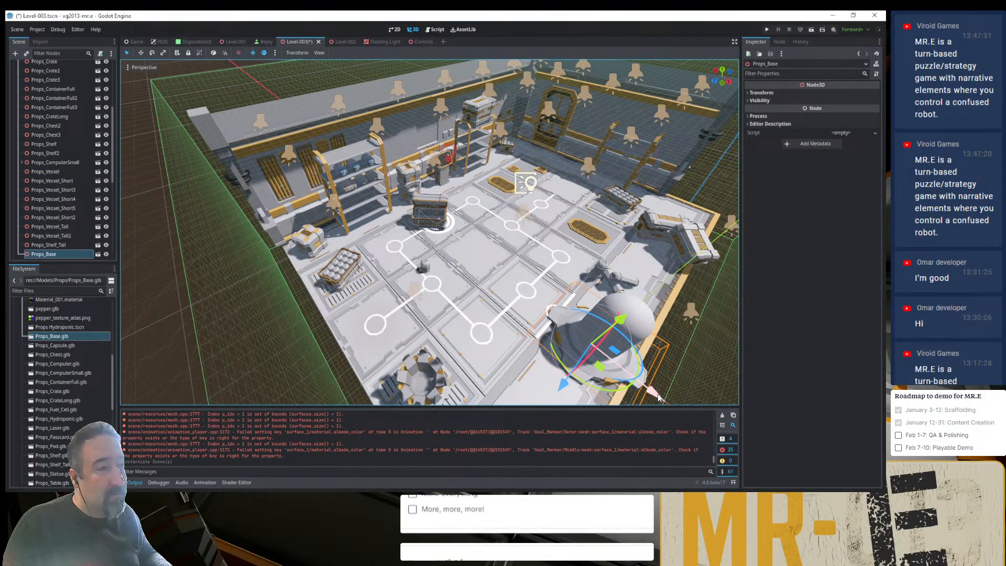
{"action": "left_click_drag", "start_coordinate": [659, 398], "coordinate": [520, 299]}
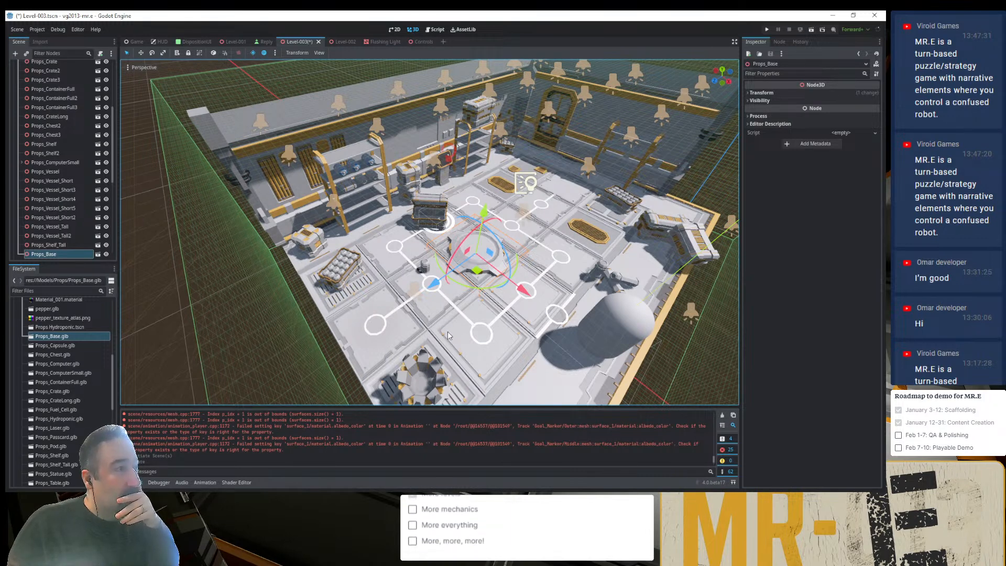
- Move Node_Marker12 one tile onto the grated floor tile, and move Goal_Marker onto the tile that Node_Marker12 occupied
{"action": "left_click", "coordinate": [454, 225]}
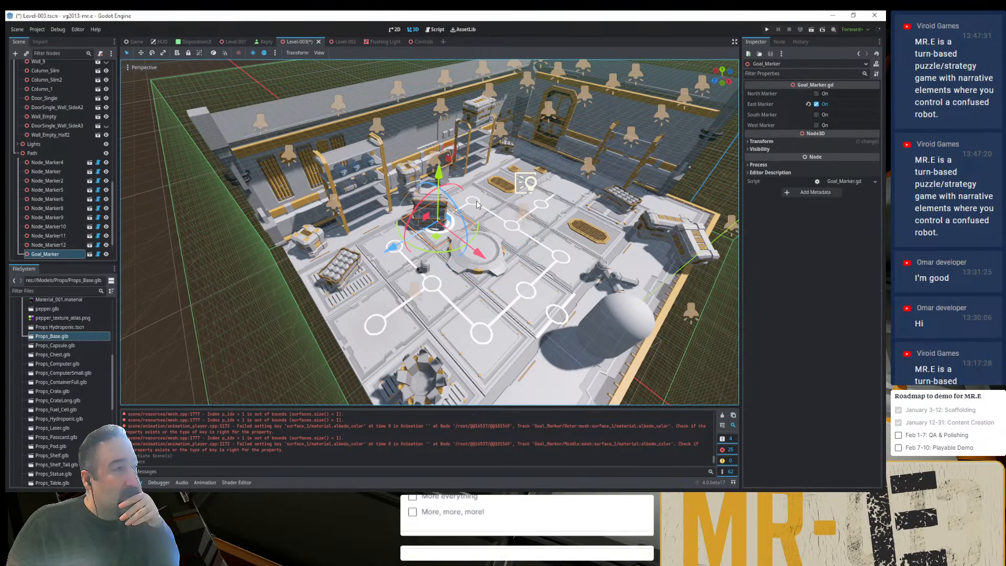
{"action": "left_click", "coordinate": [435, 225]}
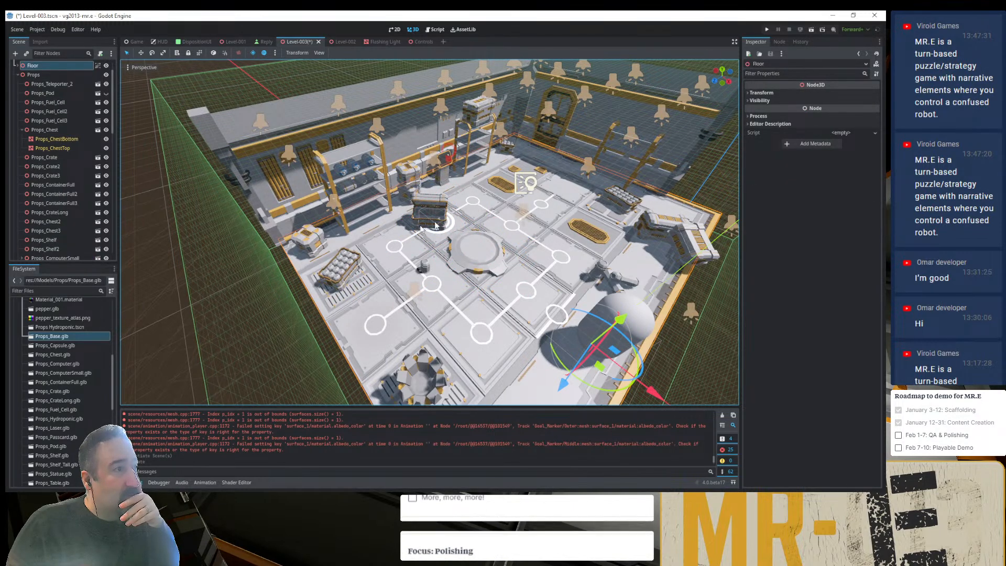
{"action": "left_click", "coordinate": [473, 209]}
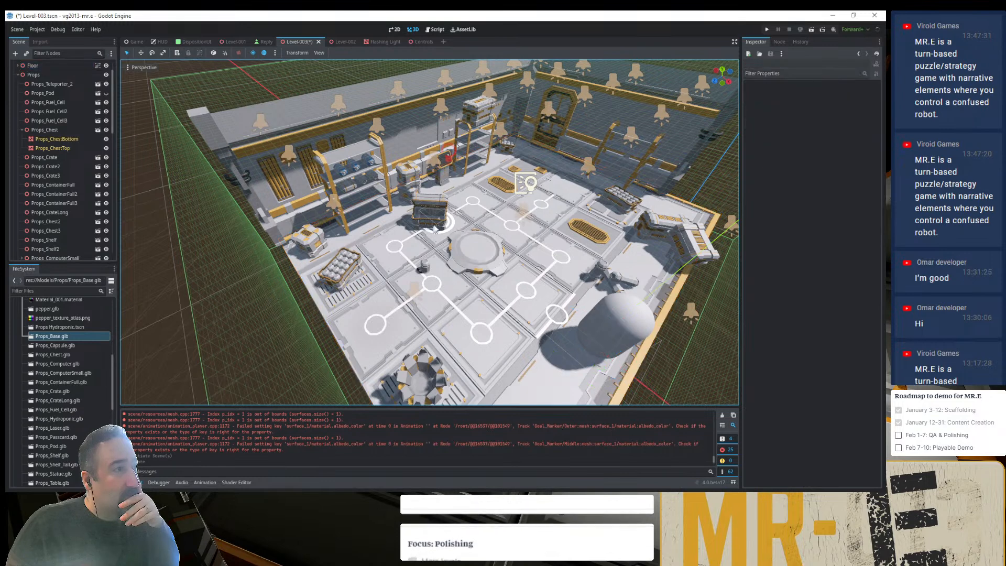
{"action": "left_click", "coordinate": [474, 207]}
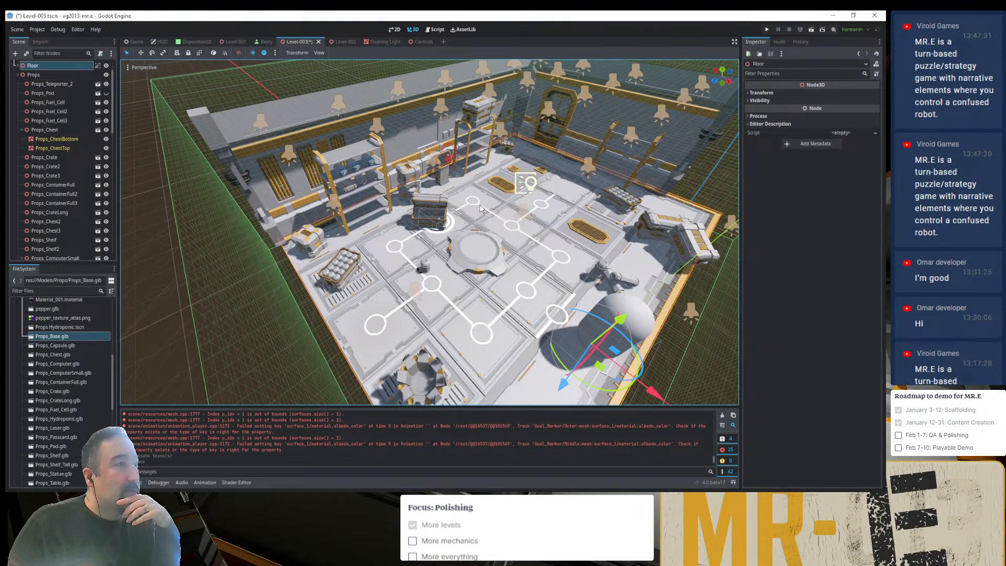
{"action": "left_click", "coordinate": [480, 208]}
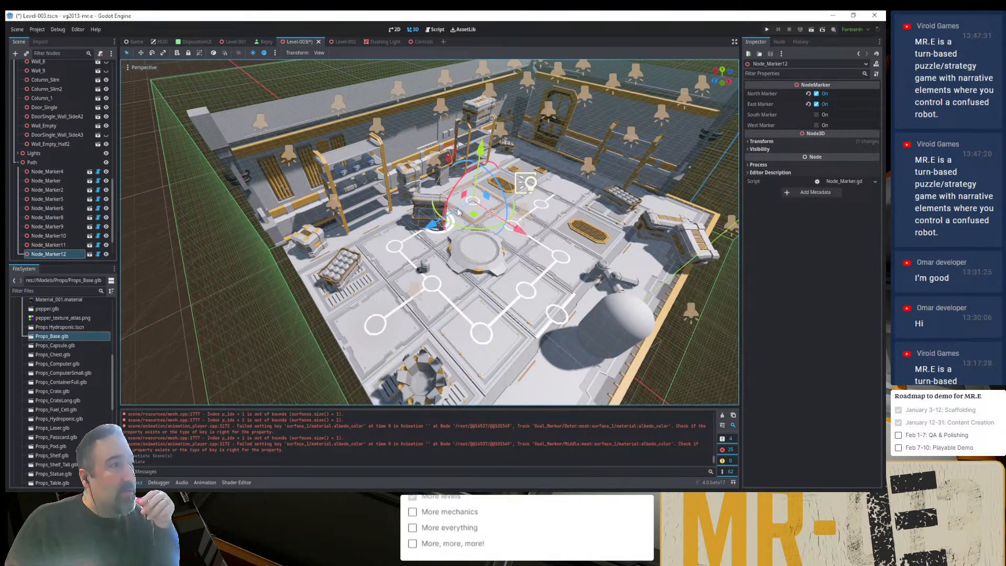
{"action": "mouse_move", "coordinate": [429, 229]}
{"action": "left_mouse_down"}
{"action": "mouse_move", "coordinate": [500, 190]}
{"action": "mouse_move", "coordinate": [471, 210]}
{"action": "left_mouse_up"}
{"action": "left_click", "coordinate": [444, 231]}
{"action": "scroll", "coordinate": [479, 211], "scroll_direction": "up", "scroll_amount": 14}
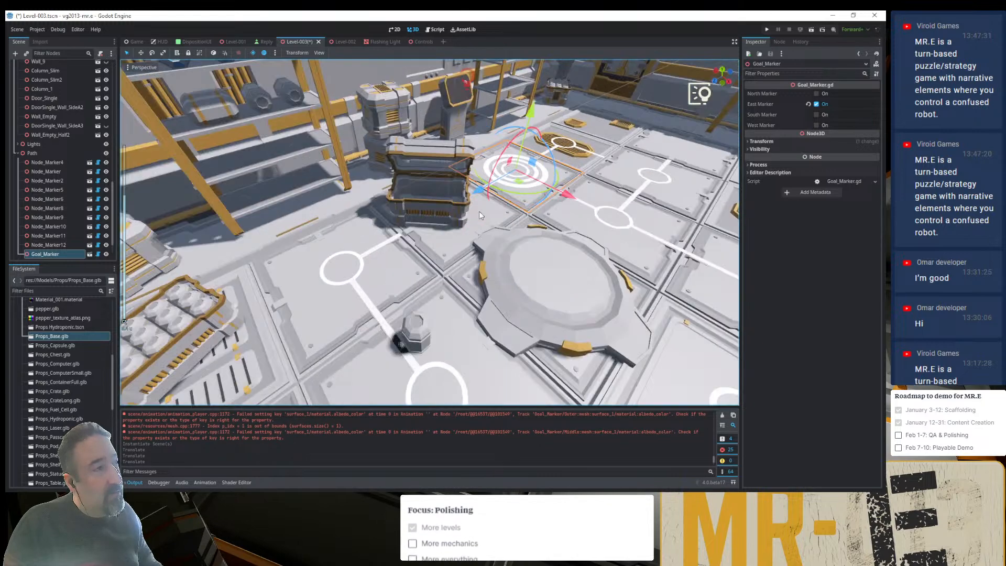
- Turn off East Marker and turn on West Marker for Goal_Marker
{"action": "middle_click_drag", "start_coordinate": [579, 179], "coordinate": [440, 271], "text": "shift"}
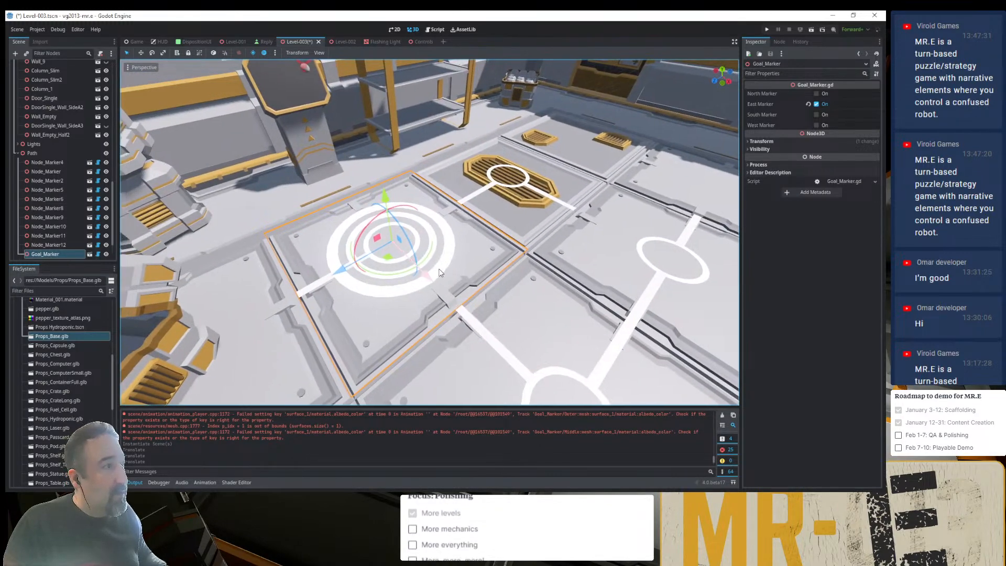
{"action": "left_click", "coordinate": [817, 105]}
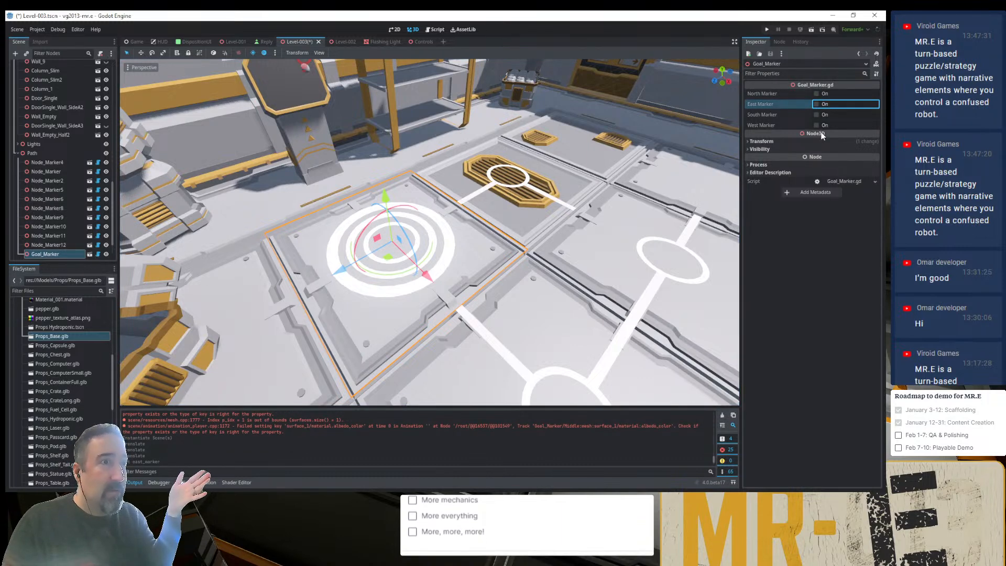
{"action": "left_click", "coordinate": [816, 125]}
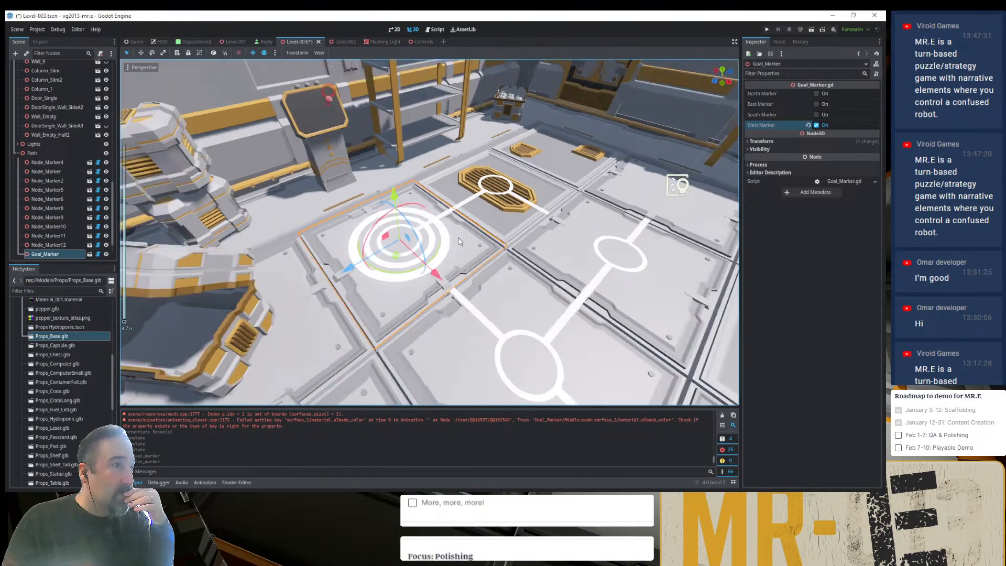
{"action": "scroll", "coordinate": [458, 238], "scroll_direction": "up", "scroll_amount": 2}
- For Node_Marker on the tile beyond the grate, turn on South Marker and turn off West Marker and East Marker
{"action": "left_click", "coordinate": [597, 254]}
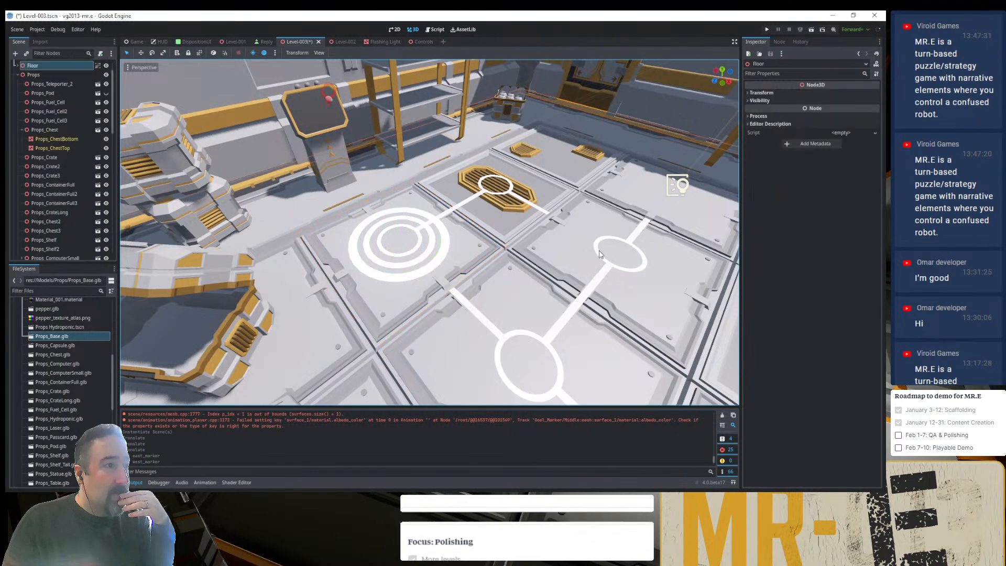
{"action": "left_click", "coordinate": [597, 255]}
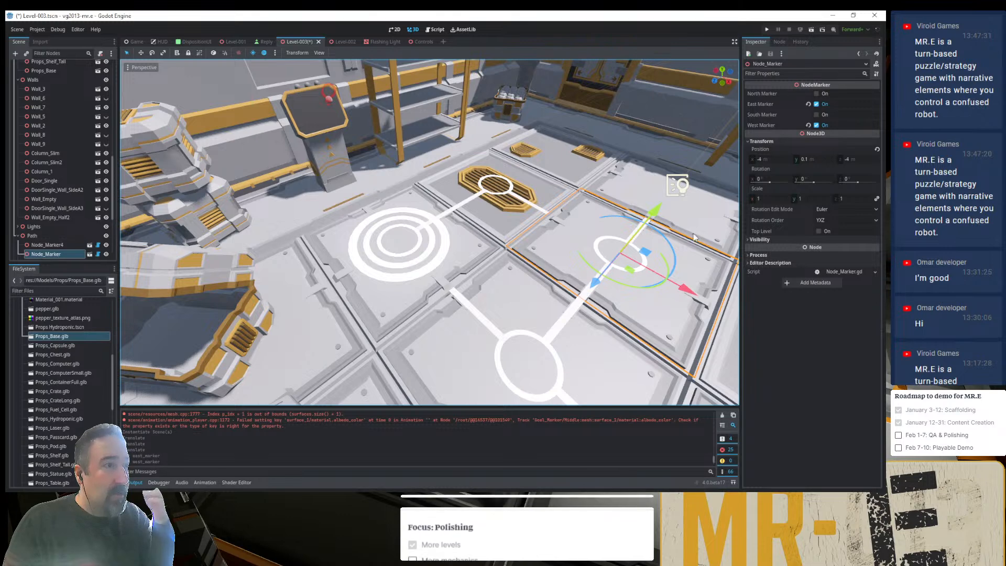
{"action": "left_click", "coordinate": [816, 114]}
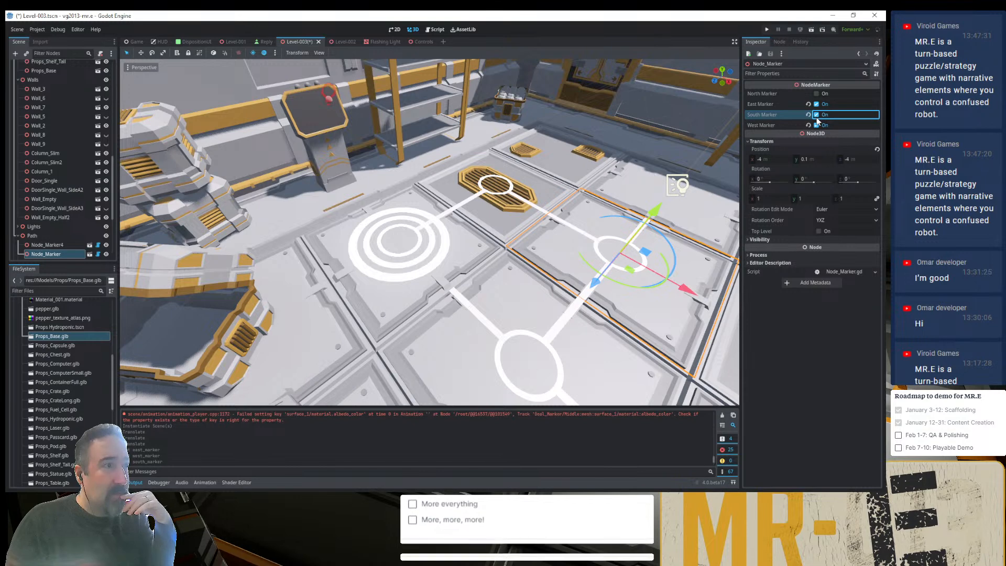
{"action": "left_click", "coordinate": [816, 124]}
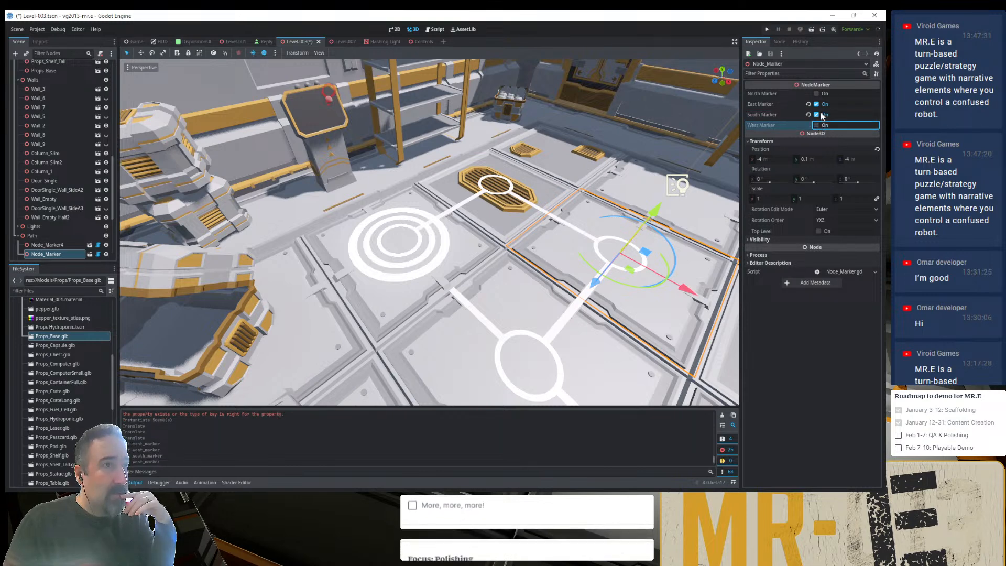
{"action": "left_click", "coordinate": [817, 104]}
{"action": "left_click", "coordinate": [816, 104]}
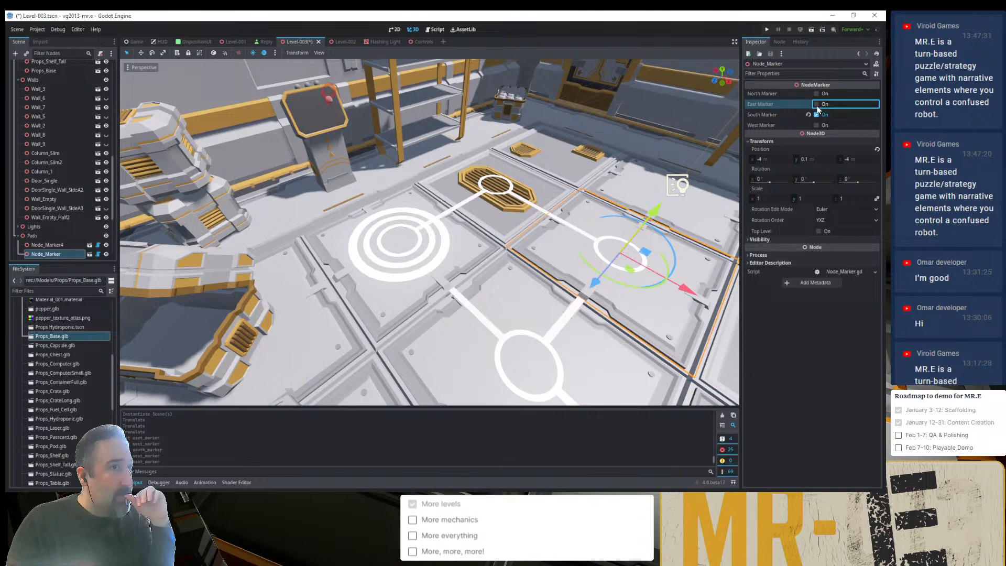
- Turn on North Marker for Node_Marker and move Node_Marker11 onto the neighbouring grated floor tile
{"action": "left_click", "coordinate": [816, 93]}
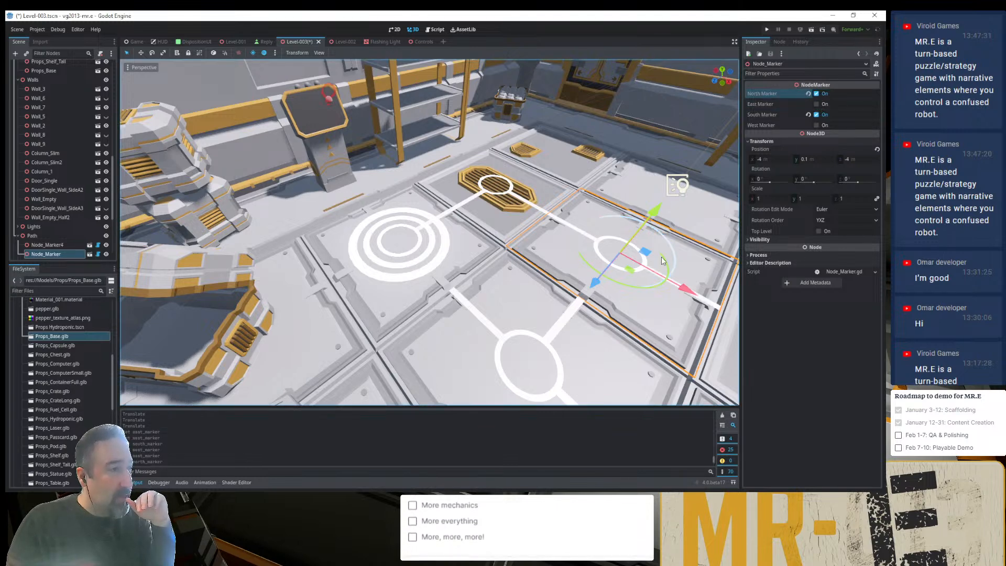
{"action": "scroll", "coordinate": [628, 274], "scroll_direction": "down", "scroll_amount": 3}
{"action": "scroll", "coordinate": [628, 271], "scroll_direction": "down", "scroll_amount": 5}
{"action": "scroll", "coordinate": [627, 270], "scroll_direction": "up", "scroll_amount": 4}
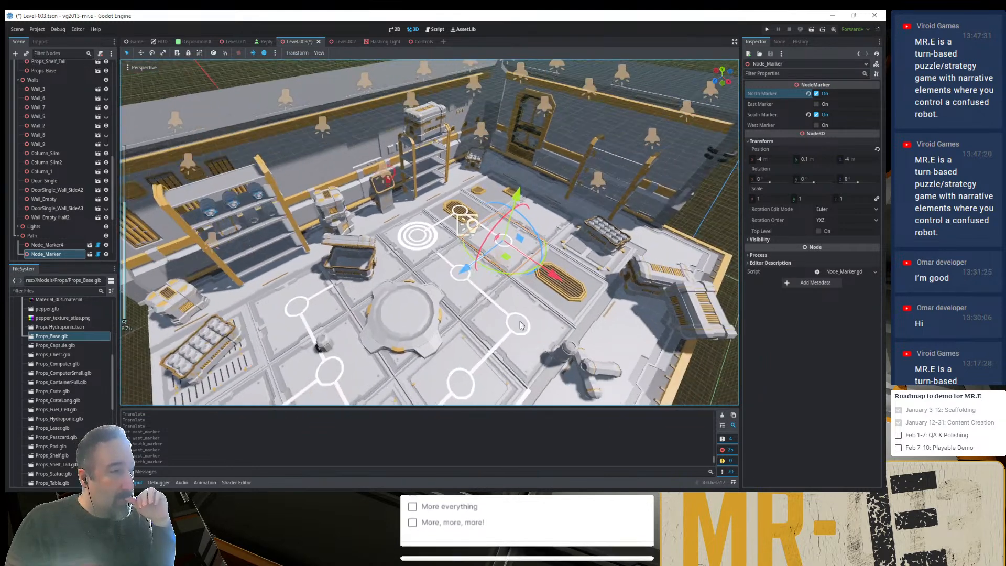
{"action": "left_click", "coordinate": [522, 339]}
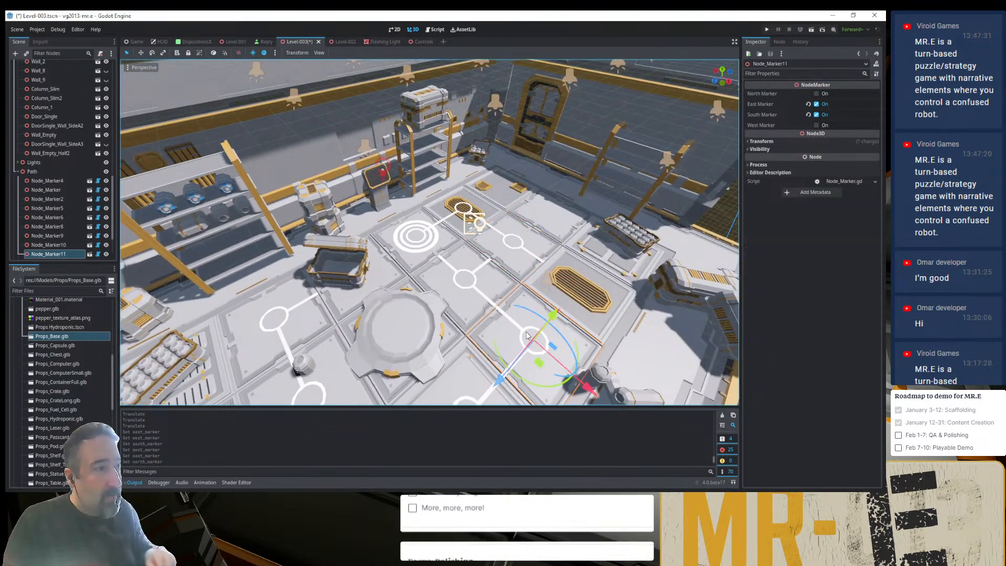
{"action": "left_click_drag", "start_coordinate": [540, 362], "coordinate": [594, 307]}
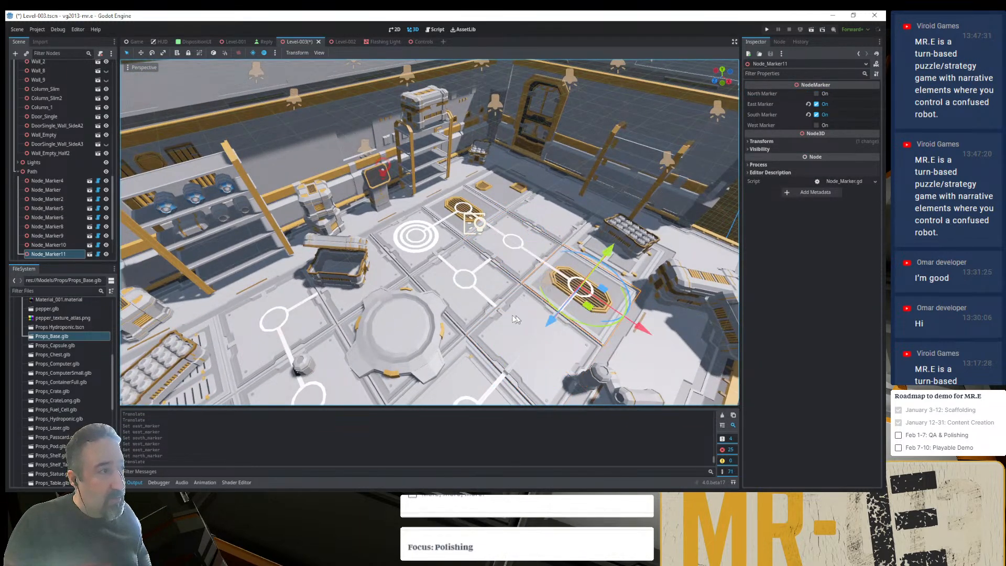
- Move Node_Marker10 onto the tile that Node_Marker11 occupied and leave only its East Marker and West Marker on
{"action": "left_click", "coordinate": [472, 291]}
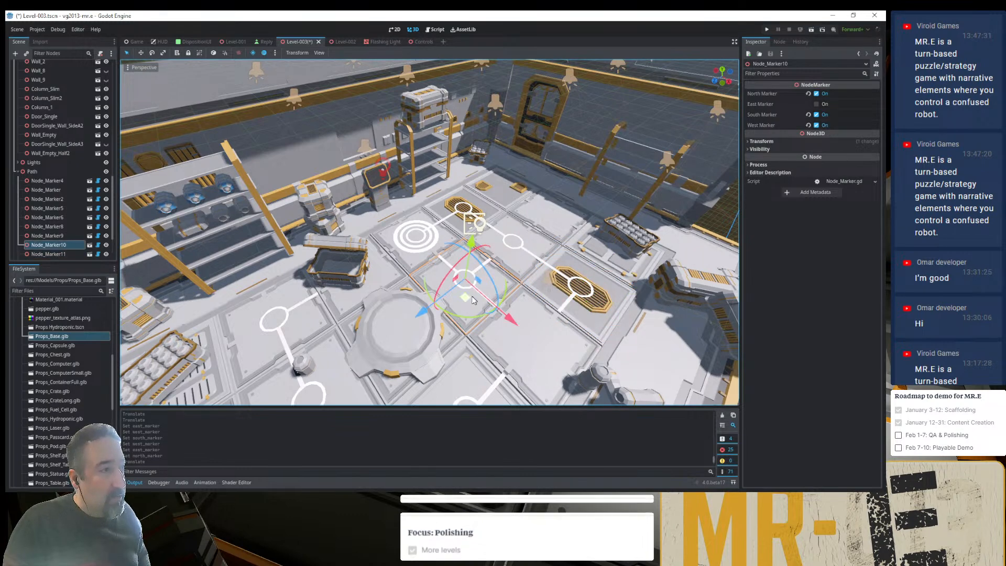
{"action": "left_click_drag", "start_coordinate": [471, 292], "coordinate": [542, 357]}
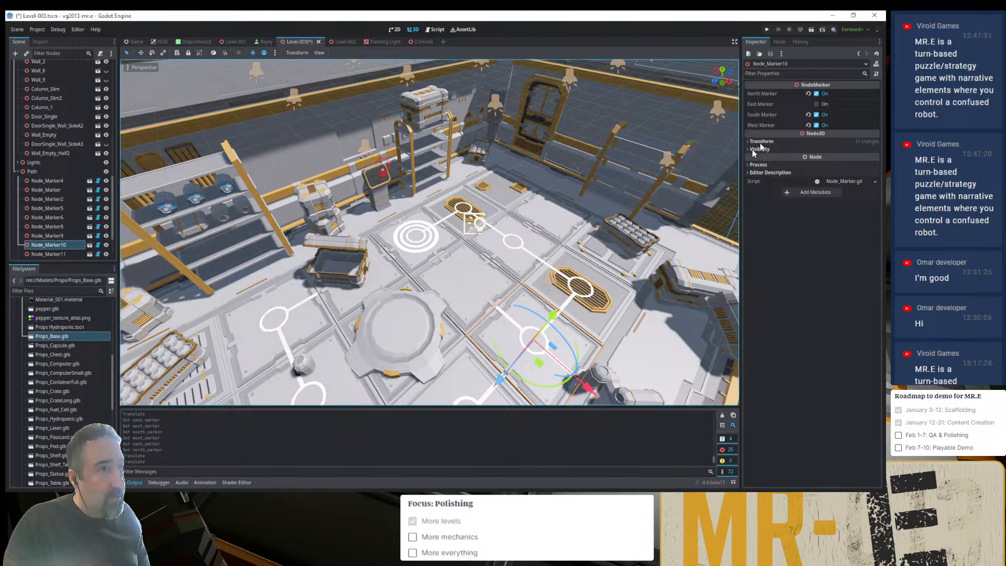
{"action": "left_click", "coordinate": [816, 94]}
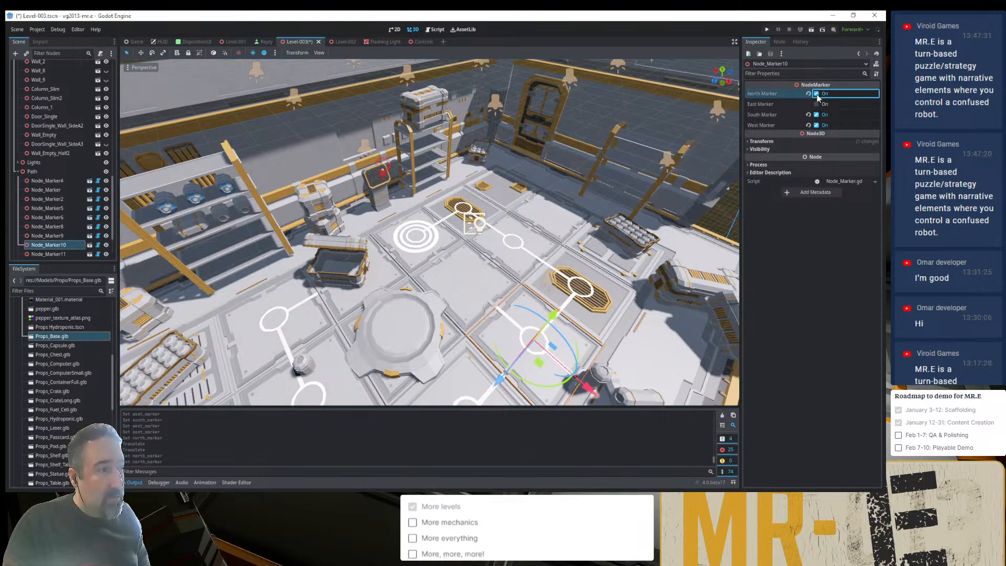
{"action": "left_click", "coordinate": [816, 125]}
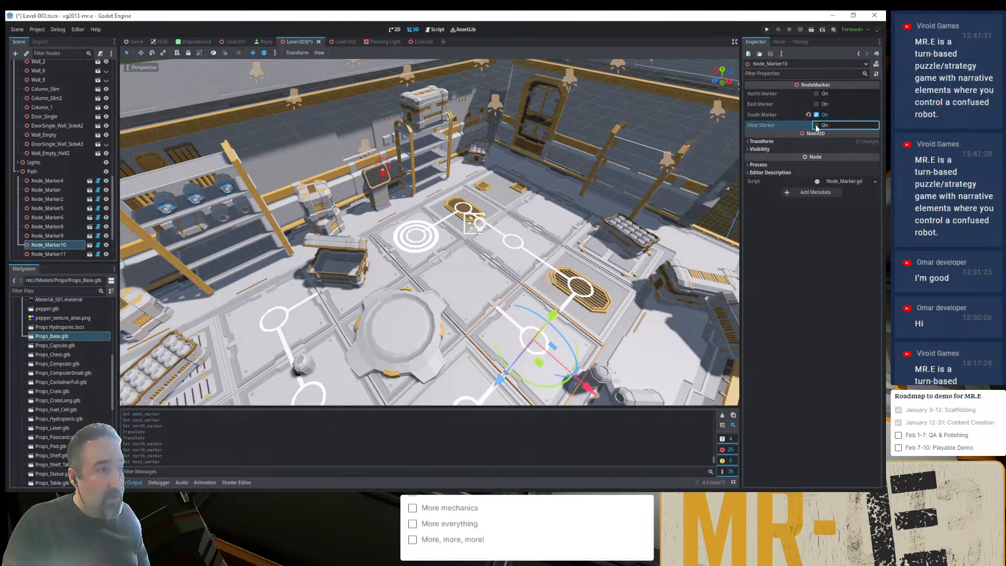
{"action": "left_click", "coordinate": [817, 105]}
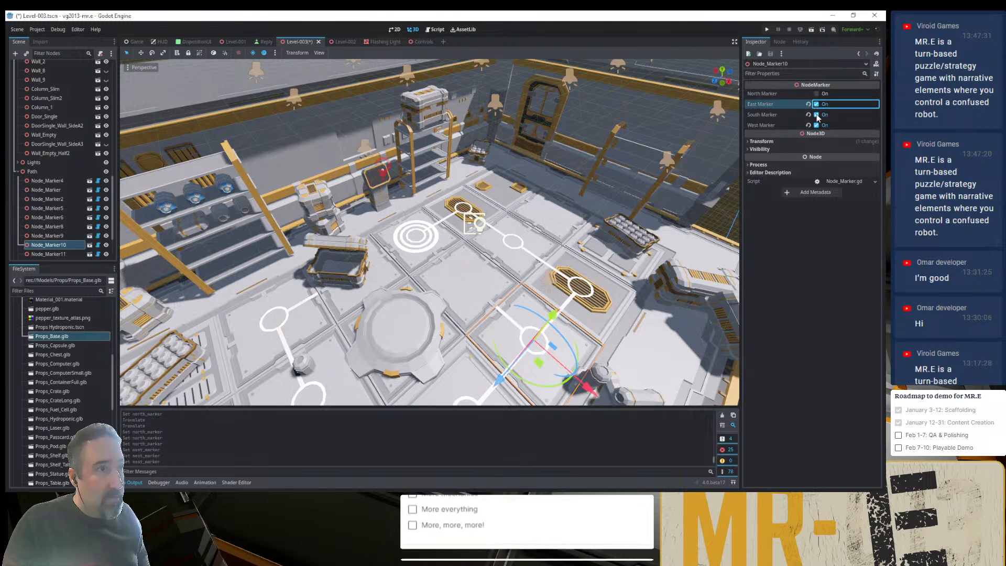
{"action": "left_click", "coordinate": [816, 115]}
- Move Props_Base onto the empty tile enclosed by the path, between Goal_Marker and Node_Marker10
{"action": "mouse_move", "coordinate": [534, 341]}
{"action": "middle_mouse_down", "text": "shift"}
{"action": "mouse_move", "coordinate": [569, 208]}
{"action": "mouse_move", "coordinate": [577, 250]}
{"action": "middle_mouse_up", "text": "shift"}
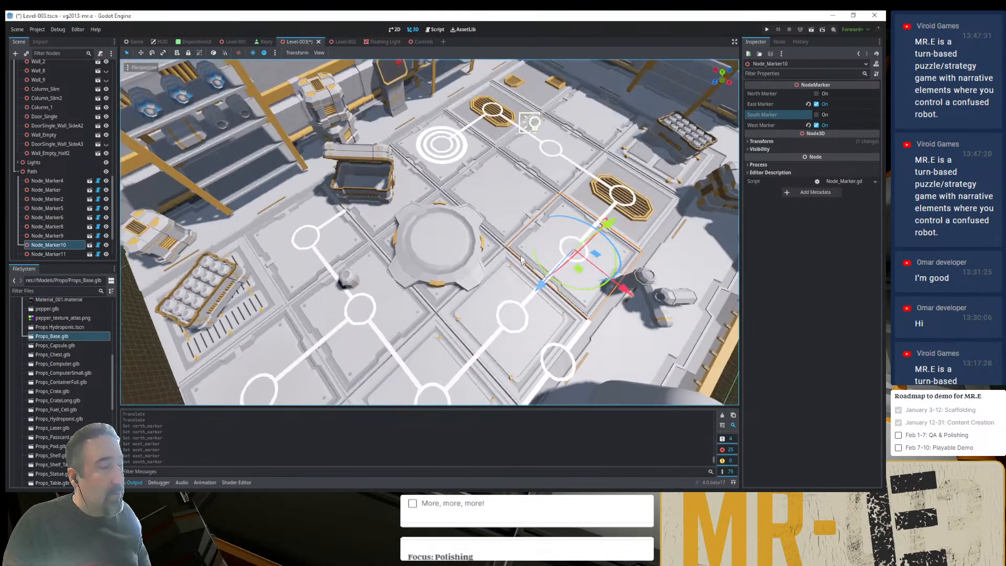
{"action": "left_click", "coordinate": [437, 262]}
{"action": "left_click_drag", "start_coordinate": [438, 265], "coordinate": [505, 223]}
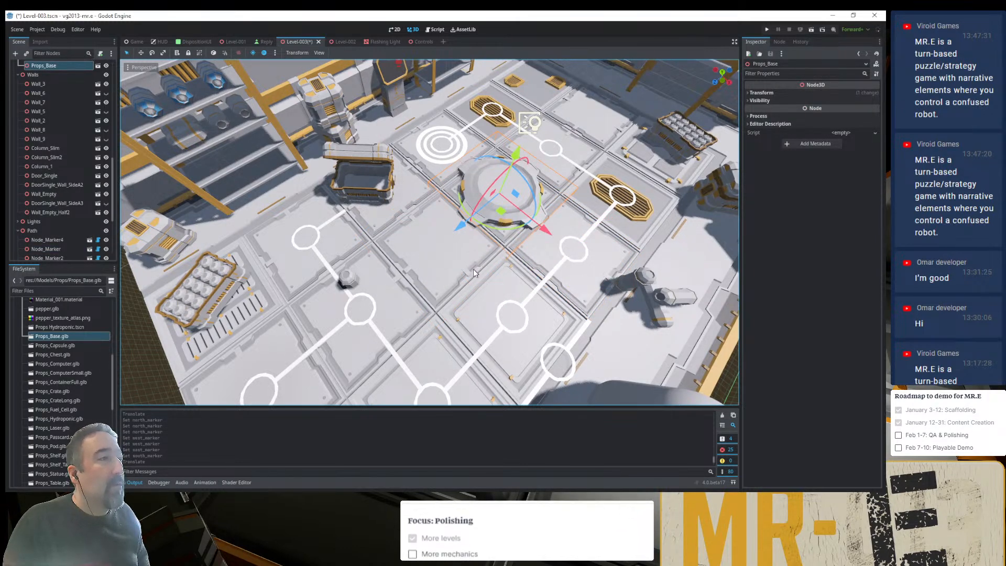
- Move Node_Marker9 one tile outward, onto the floor beside the large rounded capsule shape
{"action": "middle_click_drag", "start_coordinate": [471, 269], "coordinate": [455, 243]}
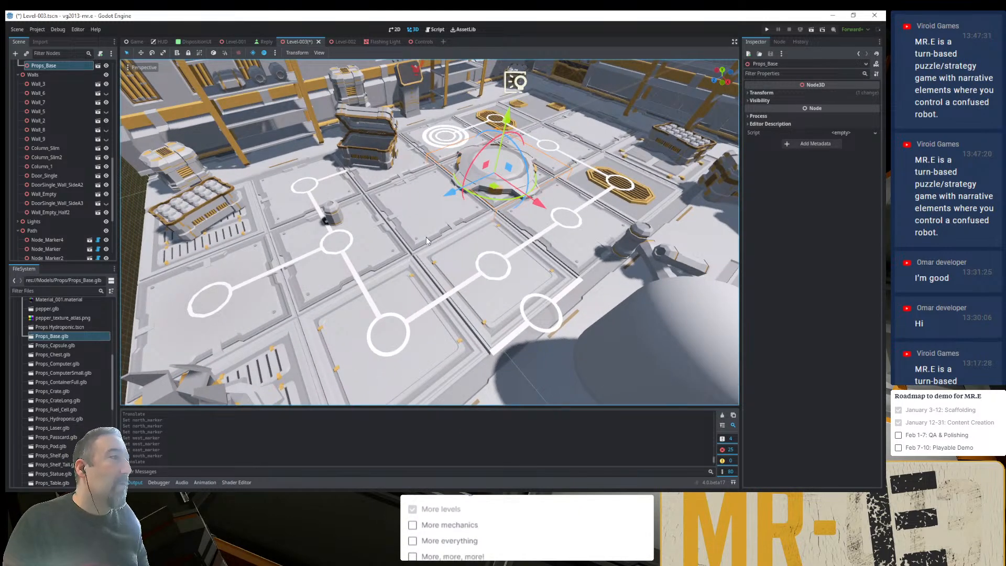
{"action": "scroll", "coordinate": [416, 244], "scroll_direction": "down", "scroll_amount": 5}
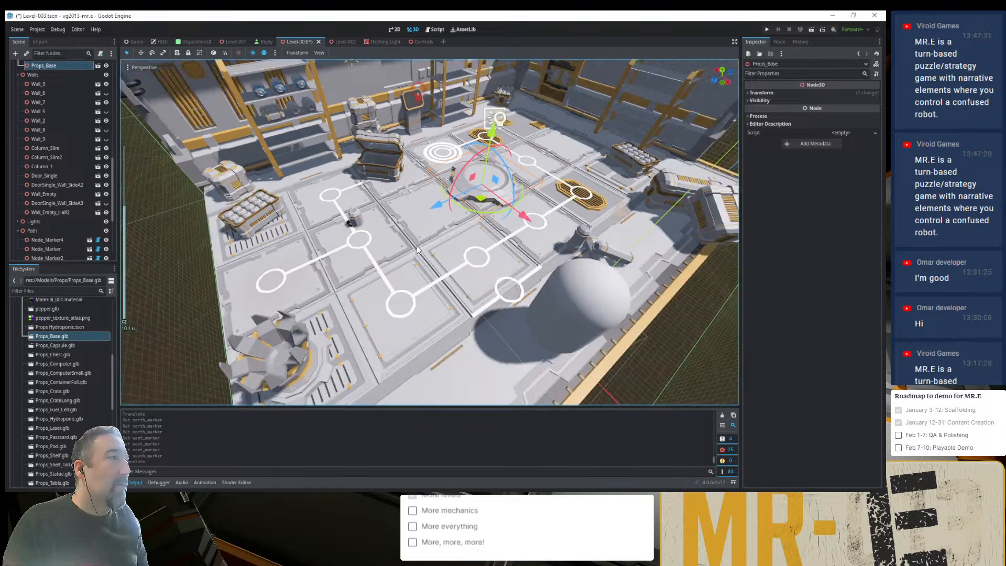
{"action": "scroll", "coordinate": [414, 251], "scroll_direction": "up", "scroll_amount": 3}
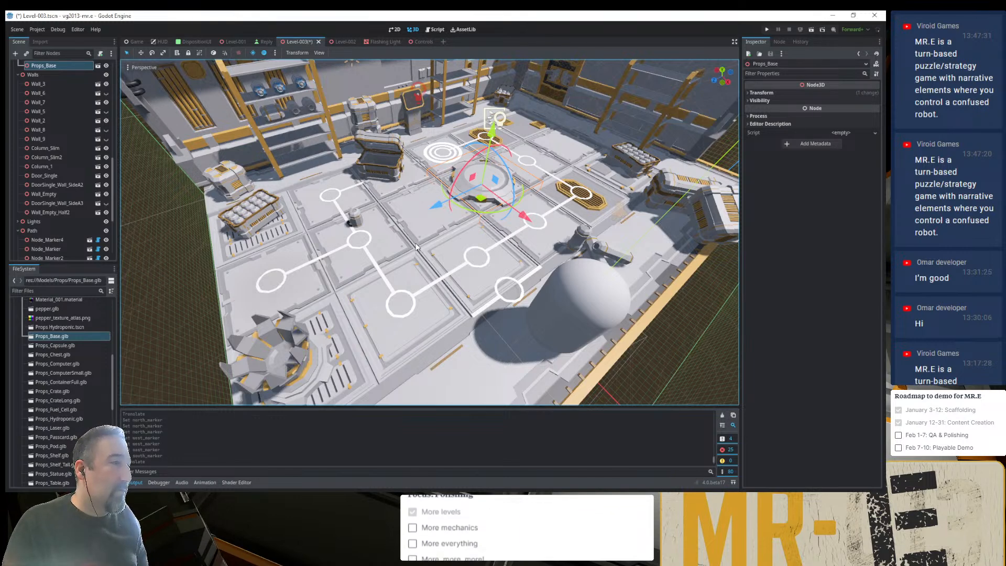
{"action": "left_click", "coordinate": [501, 300]}
{"action": "left_click_drag", "start_coordinate": [552, 335], "coordinate": [597, 382]}
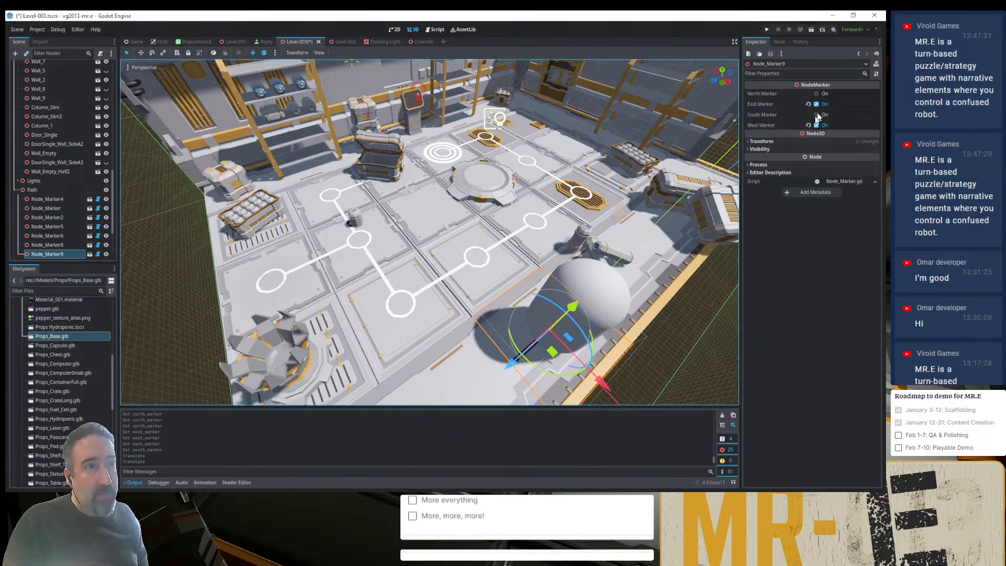
- Set Node_Marker9's connections so that only South Marker is on, with North, East and West Marker off
{"action": "left_click", "coordinate": [816, 93]}
{"action": "left_click", "coordinate": [817, 104]}
{"action": "left_click", "coordinate": [816, 115]}
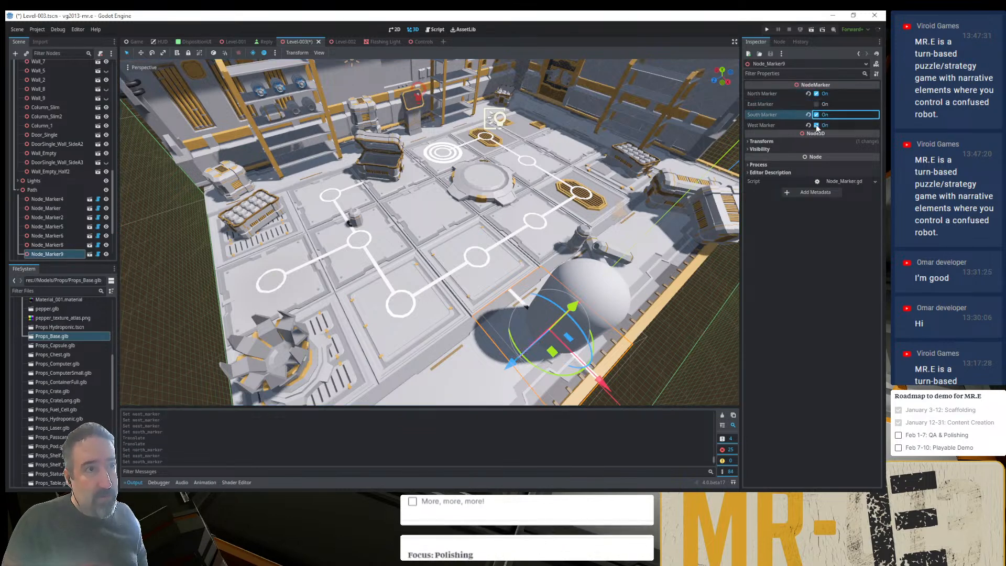
{"action": "left_click", "coordinate": [816, 124]}
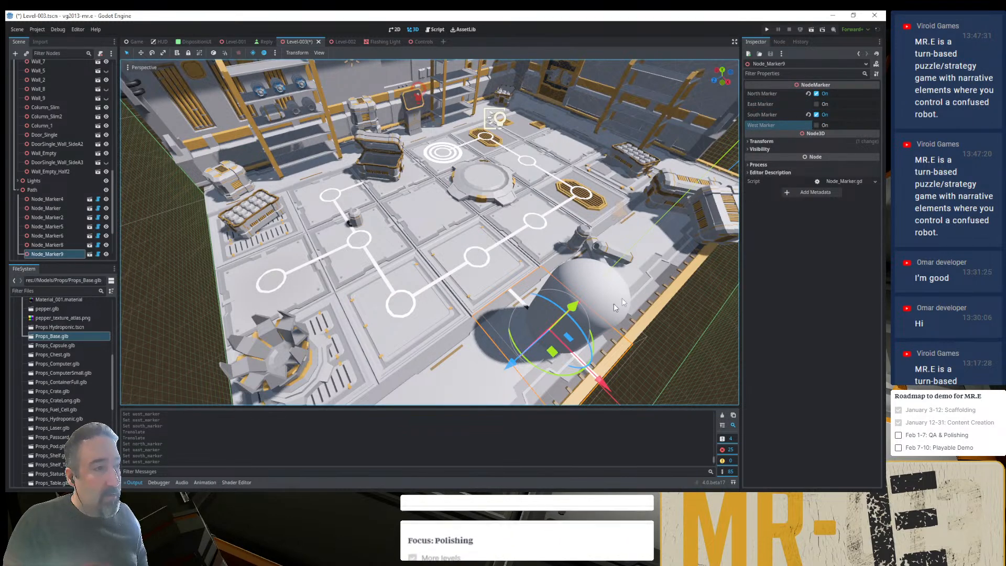
{"action": "double_click", "coordinate": [816, 115]}
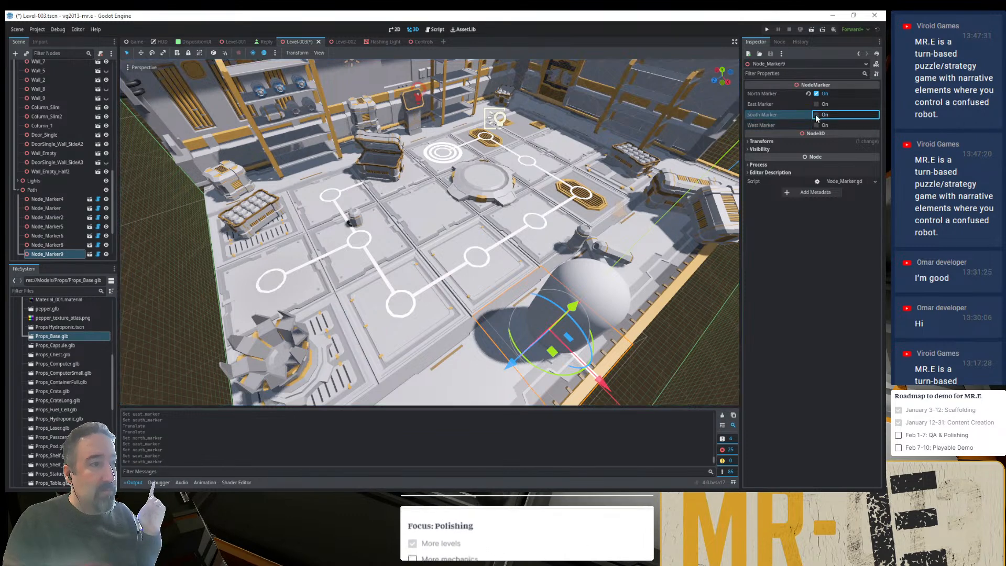
{"action": "left_click", "coordinate": [816, 94]}
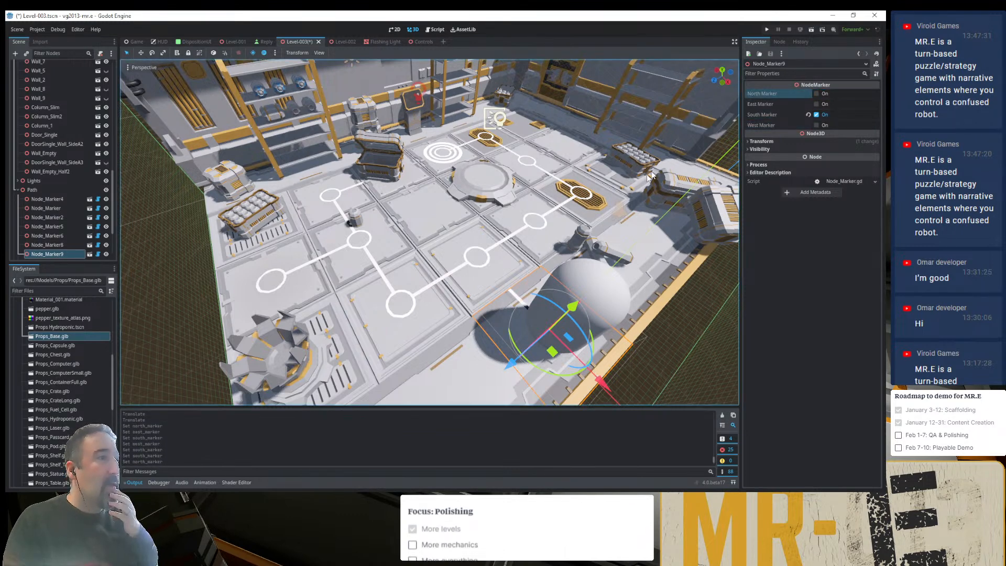
- Turn on North Marker for Node_Marker8, keeping its South Marker off
{"action": "left_click", "coordinate": [486, 259]}
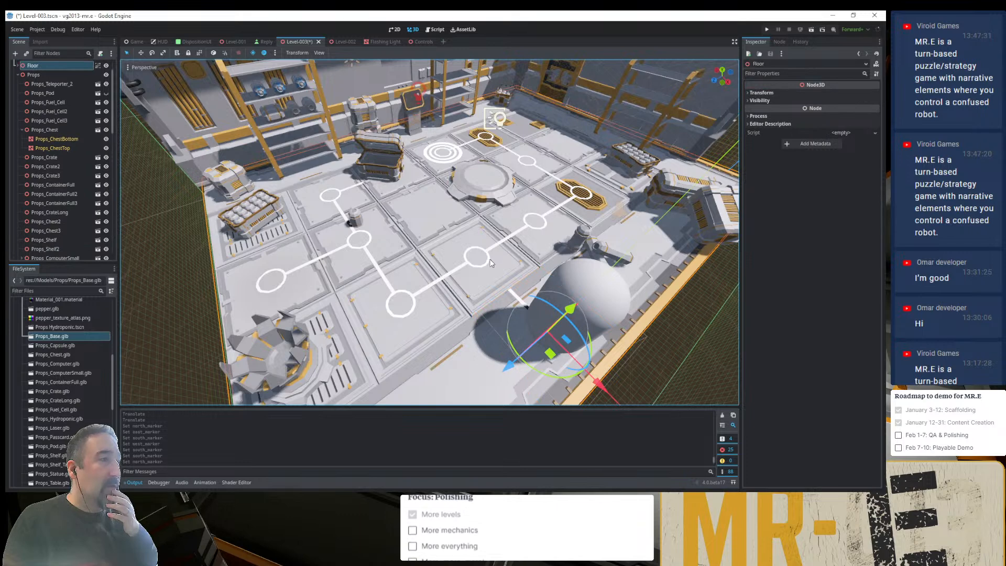
{"action": "left_click", "coordinate": [490, 259]}
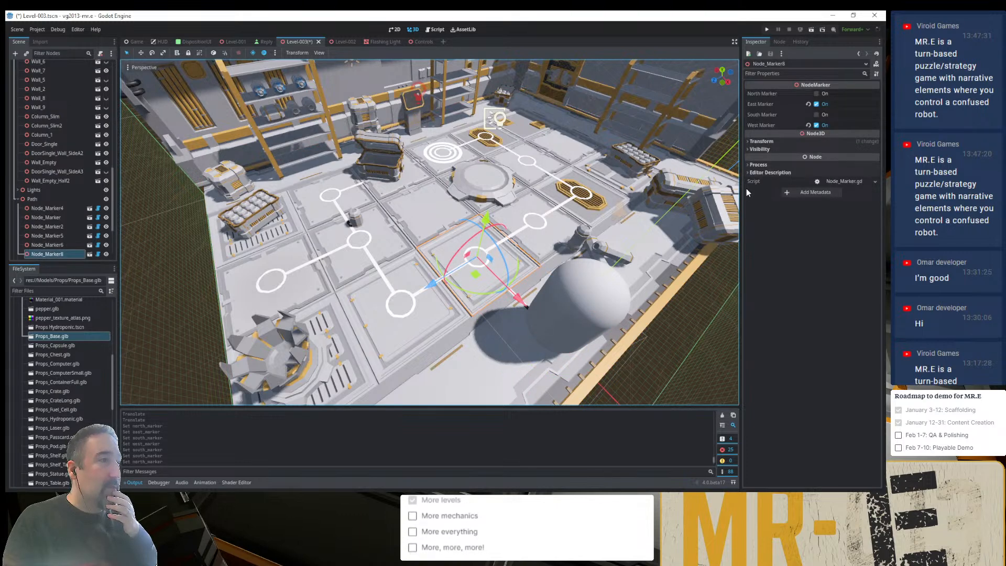
{"action": "left_click", "coordinate": [816, 115]}
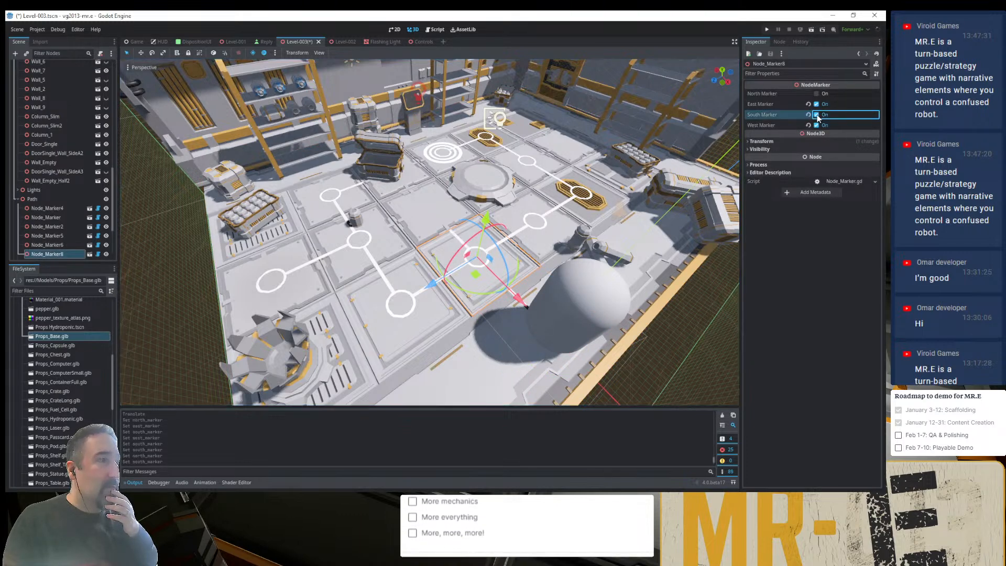
{"action": "left_click", "coordinate": [816, 94]}
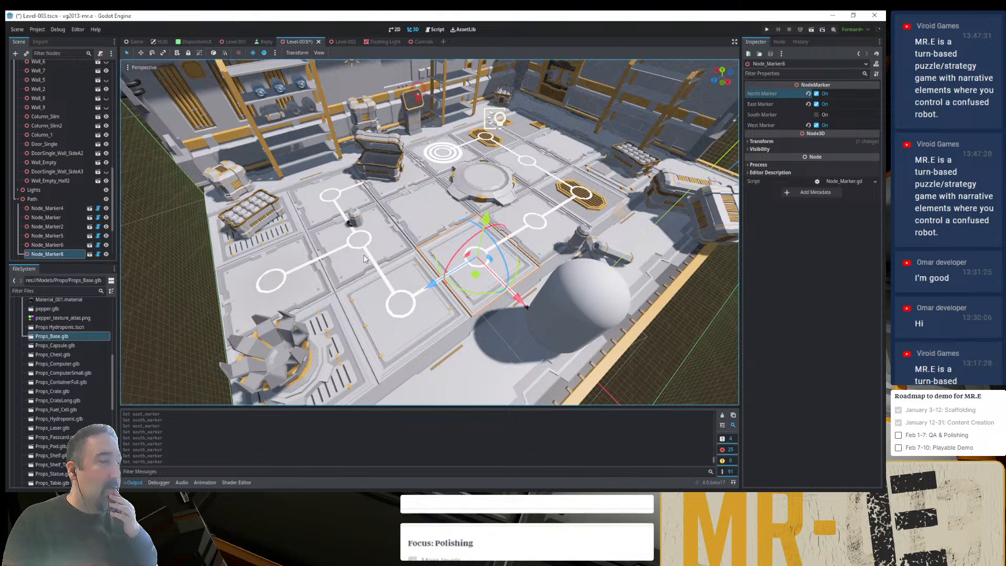
- Turn off West Marker for Node_Marker6 on the tile near the opened chest
{"action": "left_click", "coordinate": [336, 207]}
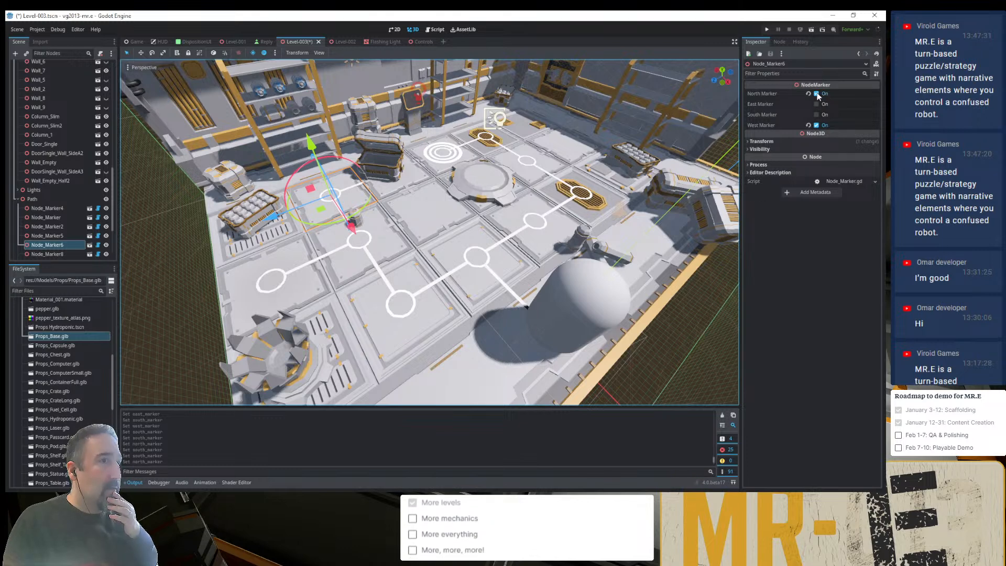
{"action": "left_click", "coordinate": [816, 126]}
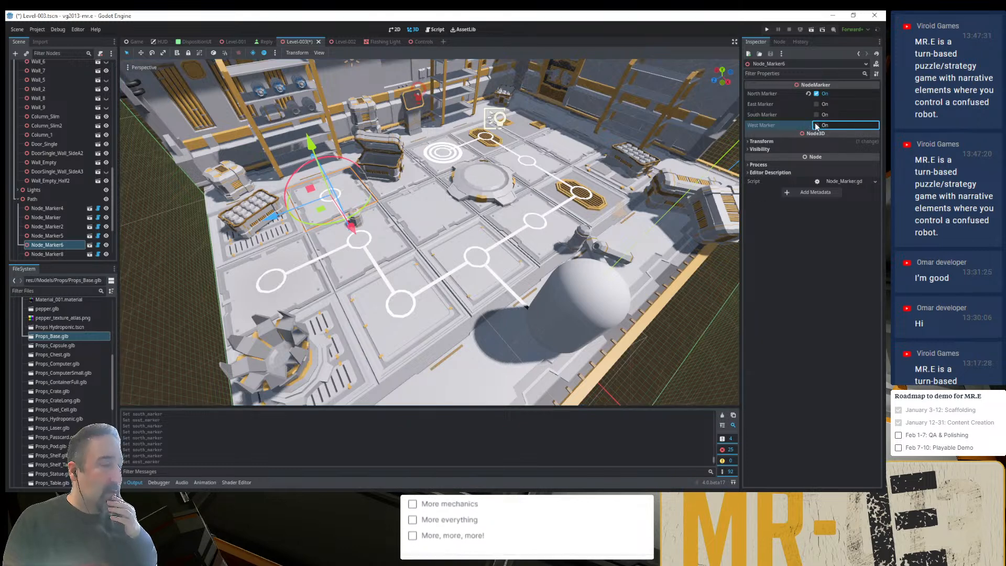
{"action": "left_click", "coordinate": [293, 249]}
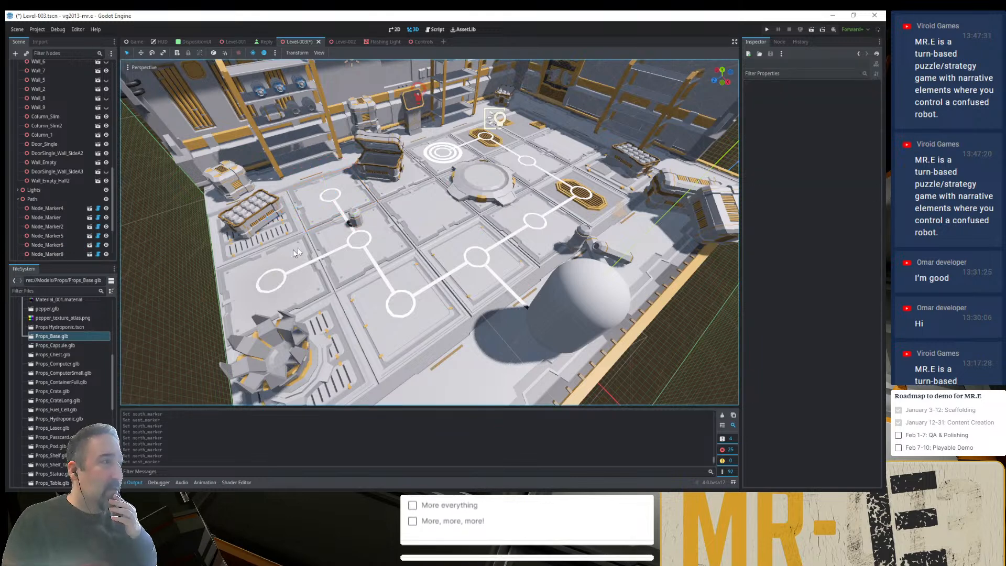
- Move Props_Vessel_Short2 onto the empty tile in front of the opened chest and rotate it onto its side
{"action": "left_click", "coordinate": [360, 214]}
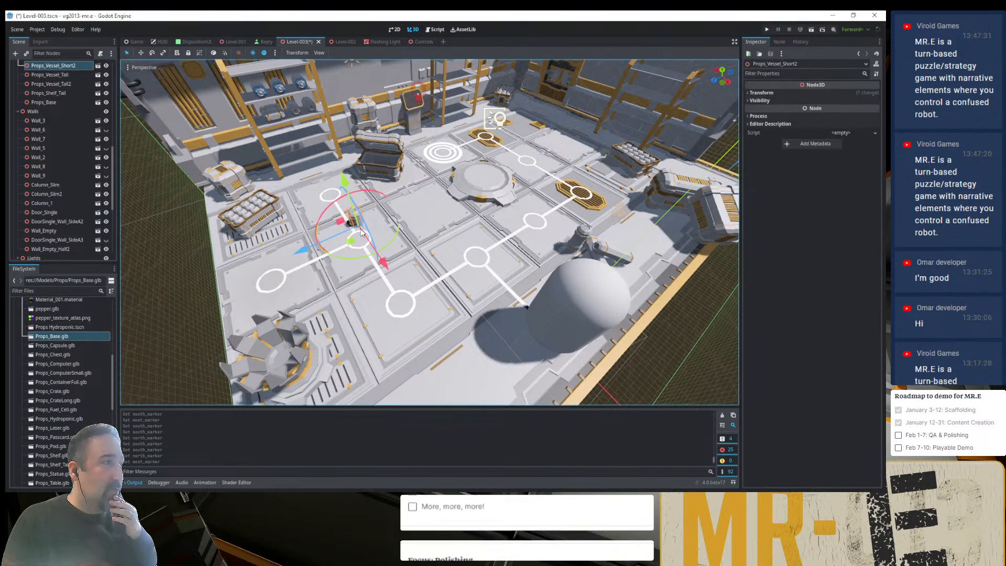
{"action": "left_click_drag", "start_coordinate": [360, 233], "coordinate": [426, 225]}
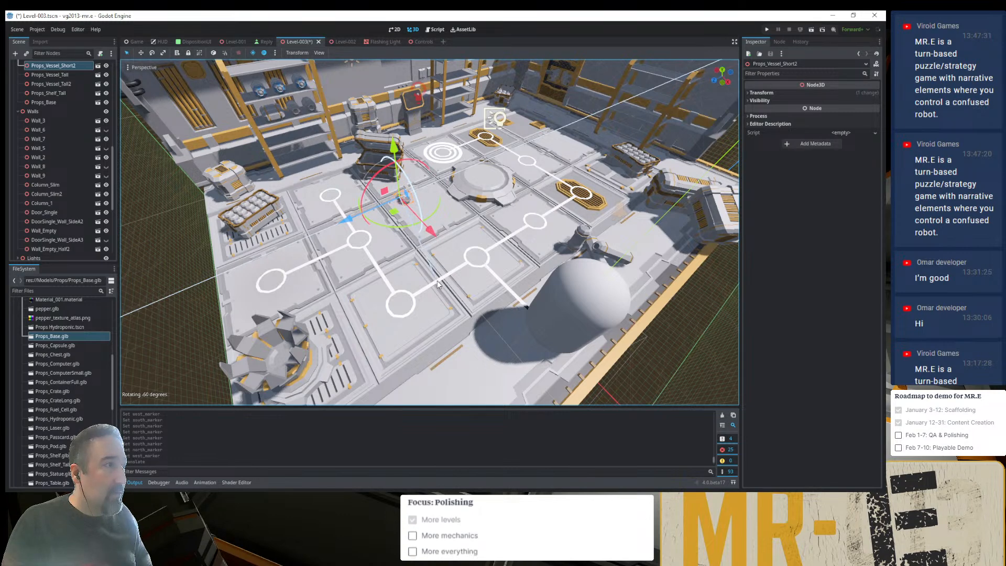
{"action": "left_click_drag", "start_coordinate": [438, 283], "coordinate": [438, 283]}
{"action": "left_click_drag", "start_coordinate": [419, 204], "coordinate": [428, 234]}
{"action": "left_click_drag", "start_coordinate": [393, 151], "coordinate": [388, 140]}
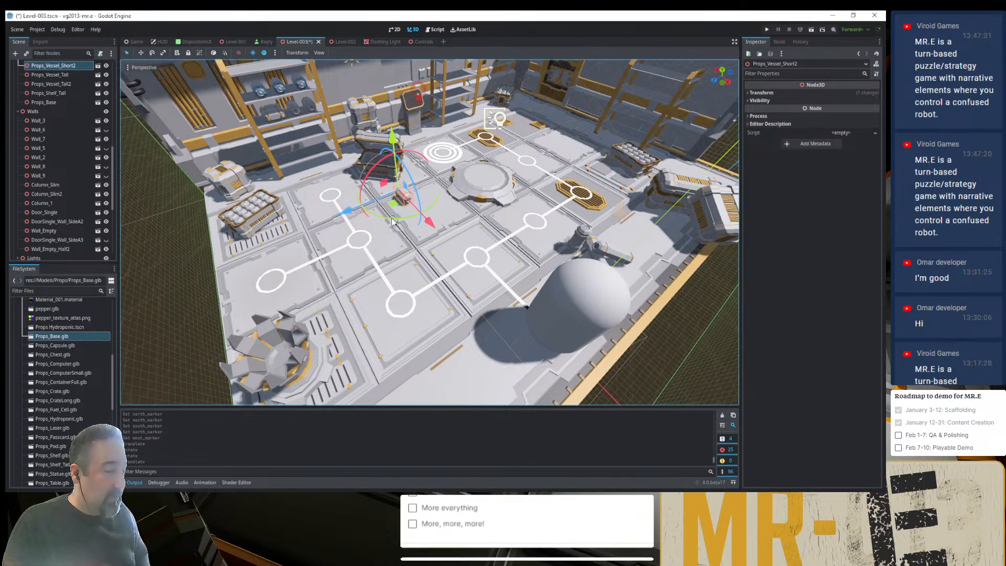
- Duplicate the short vessel, turn the copy to a different angle and place it beside the original
{"action": "key", "text": "ctrl+d"}
{"action": "left_click_drag", "start_coordinate": [399, 221], "coordinate": [401, 275]}
{"action": "left_click_drag", "start_coordinate": [391, 202], "coordinate": [411, 217]}
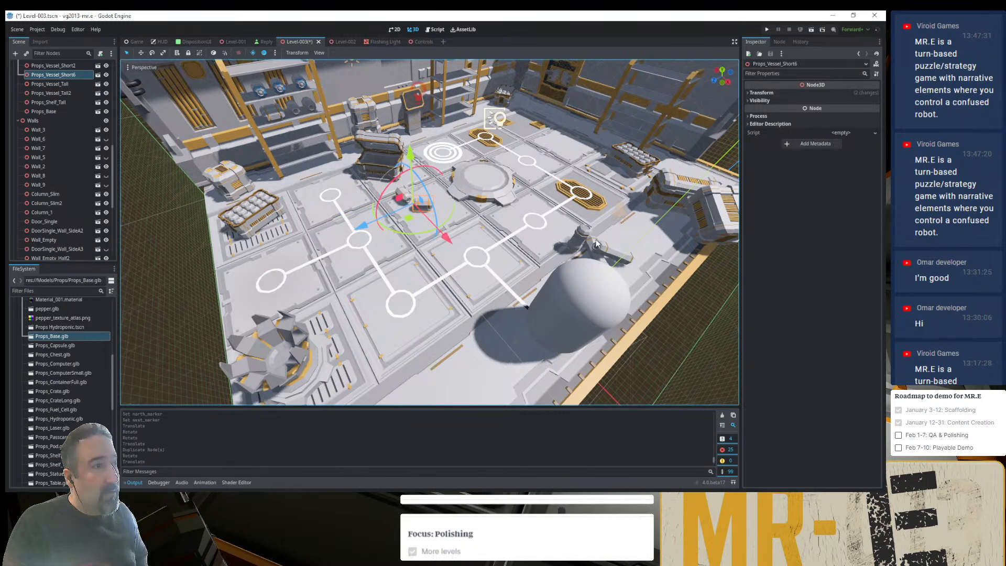
- Duplicate the upright Props_Vessel near the capsule shape and move the copy next to the two short vessels
{"action": "left_click", "coordinate": [577, 244]}
{"action": "key", "text": "ctrl+d"}
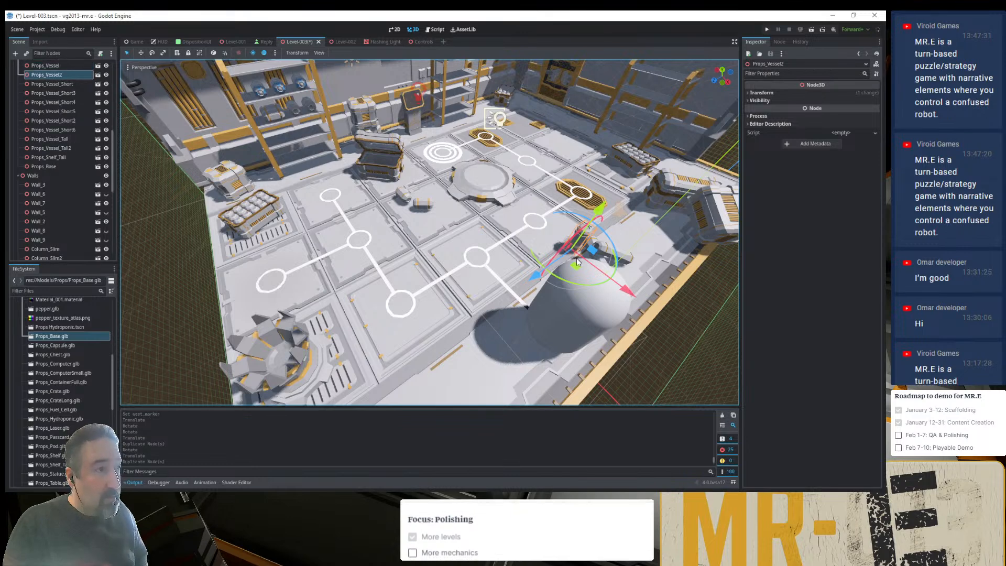
{"action": "left_click_drag", "start_coordinate": [576, 257], "coordinate": [417, 212]}
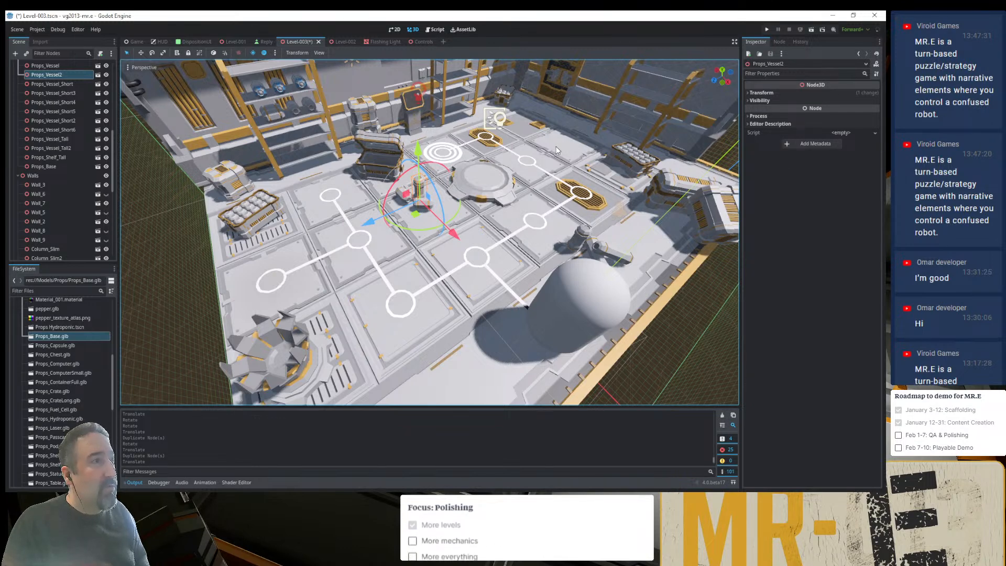
- Select Props_CrateLong and Props_Chest2 together and move them along the floor edge into the room's far corner
{"action": "right_click_drag", "start_coordinate": [620, 284], "coordinate": [620, 283]}
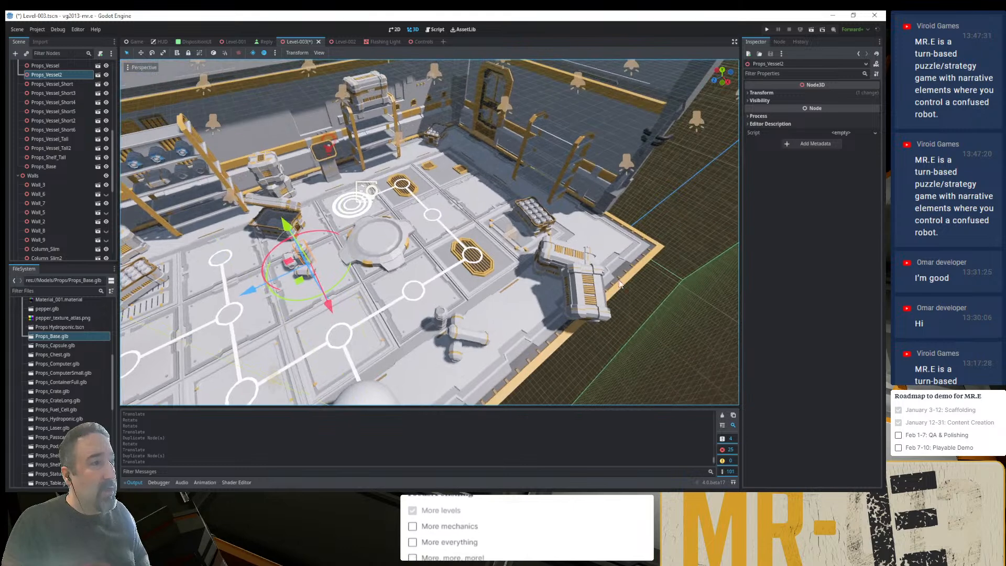
{"action": "left_click", "coordinate": [600, 298]}
{"action": "left_click", "coordinate": [554, 256], "text": "shift"}
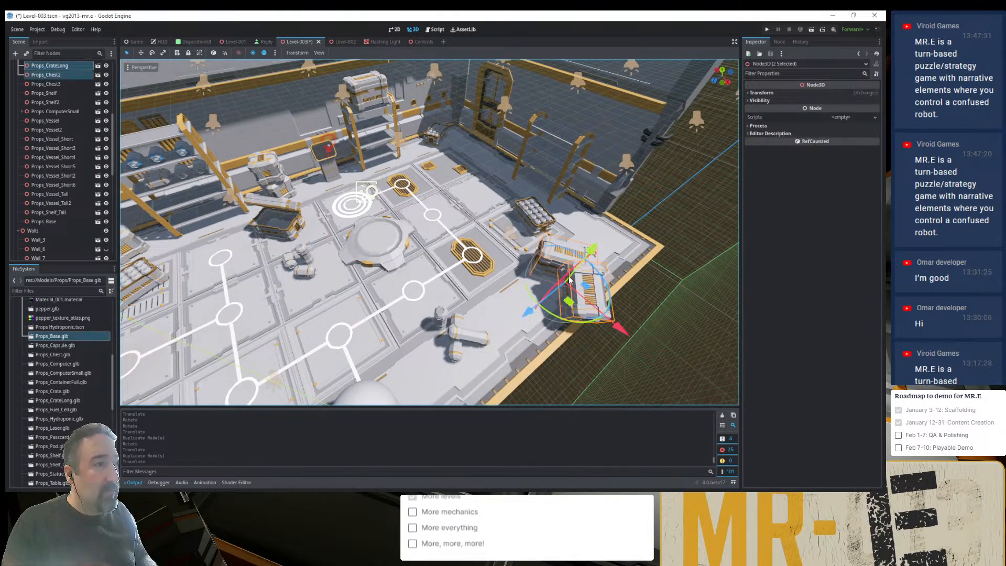
{"action": "left_click_drag", "start_coordinate": [567, 303], "coordinate": [615, 251]}
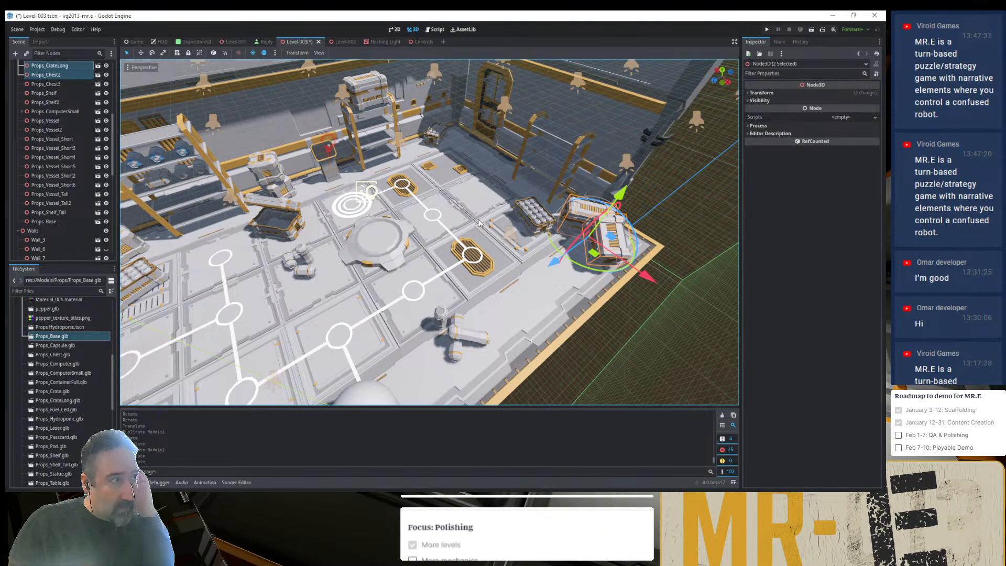
- Slide Wall_3 along its wall line out past the room's corner to Z -13 m, and move Wall_7 to Z -6 m
{"action": "left_click", "coordinate": [488, 104]}
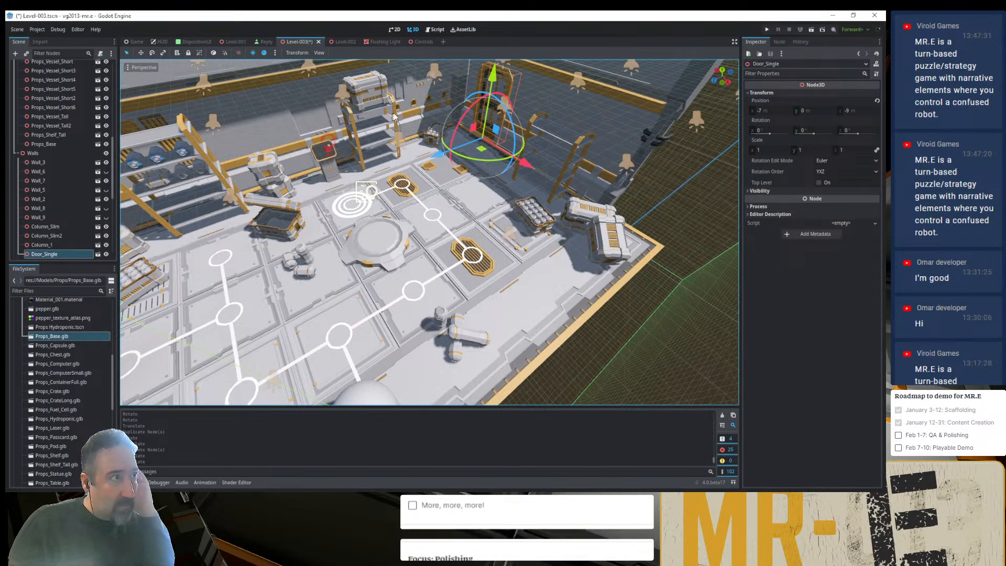
{"action": "left_click", "coordinate": [408, 109]}
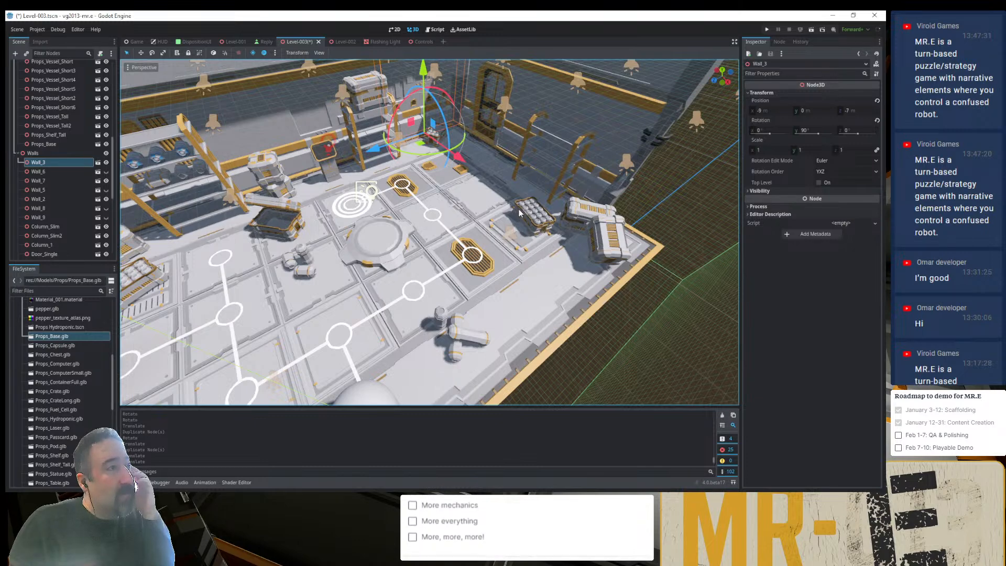
{"action": "scroll", "coordinate": [518, 213], "scroll_direction": "down", "scroll_amount": 5}
{"action": "scroll", "coordinate": [504, 212], "scroll_direction": "up", "scroll_amount": 5}
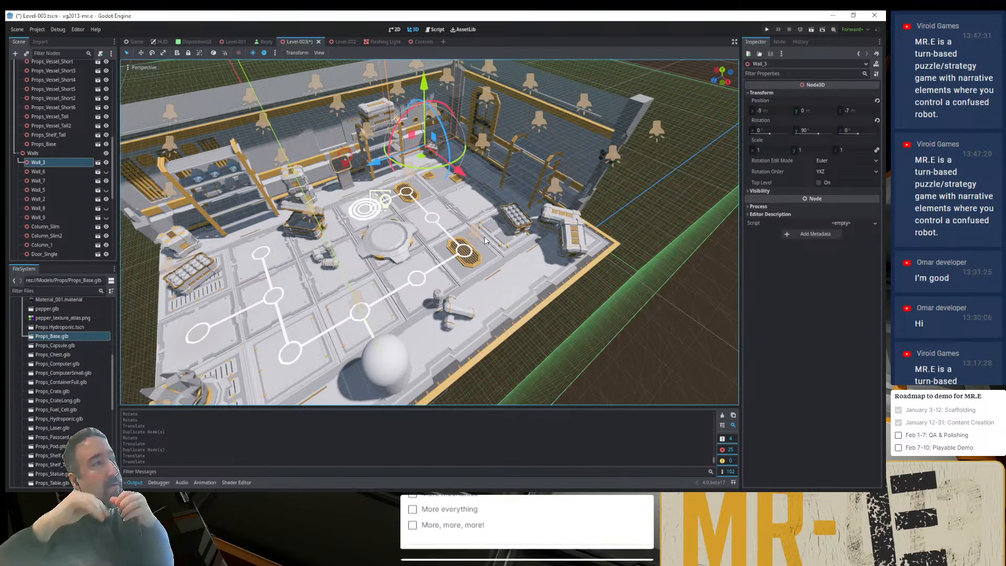
{"action": "left_click", "coordinate": [643, 74]}
{"action": "left_click", "coordinate": [412, 119]}
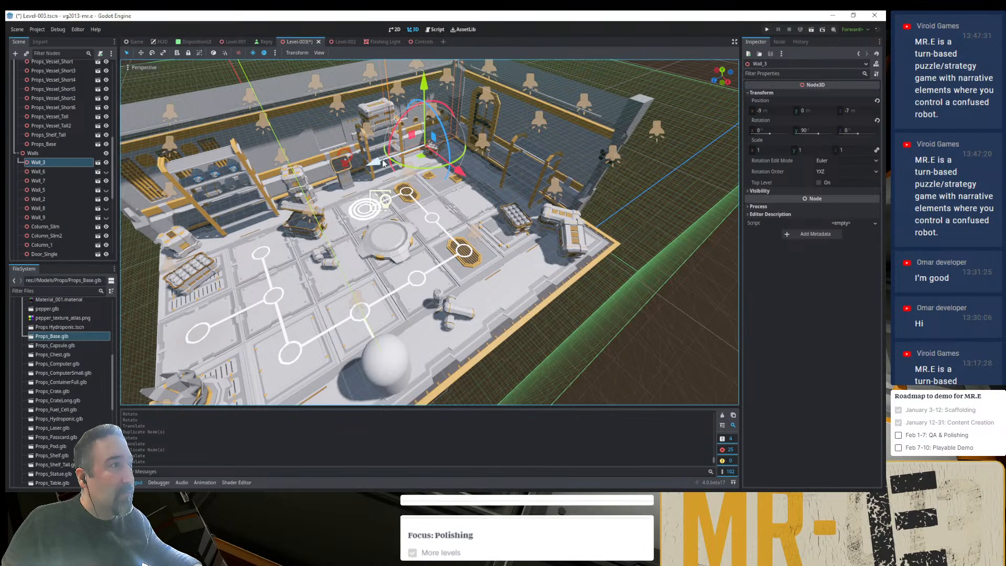
{"action": "left_click_drag", "start_coordinate": [381, 163], "coordinate": [466, 120]}
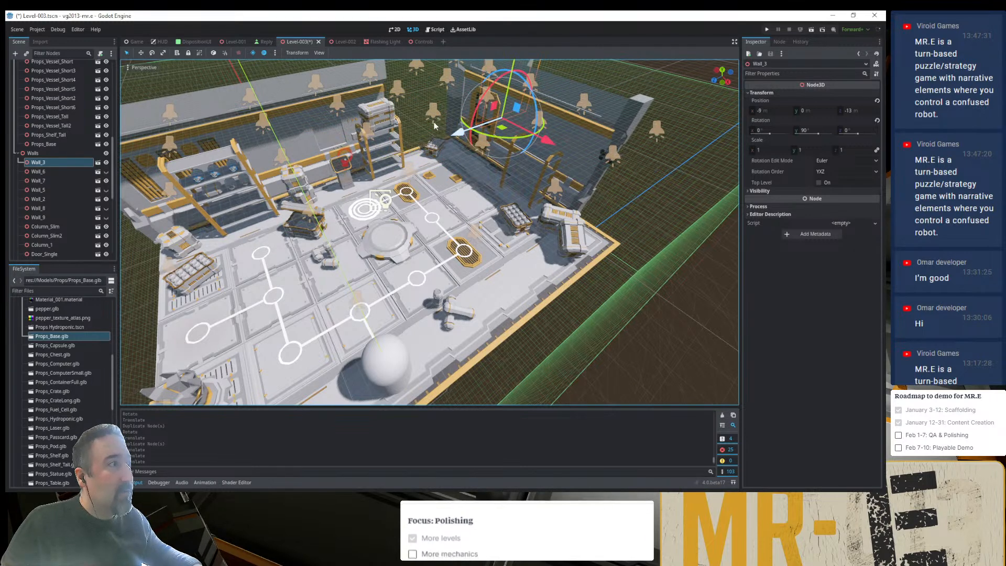
{"action": "left_click", "coordinate": [330, 137]}
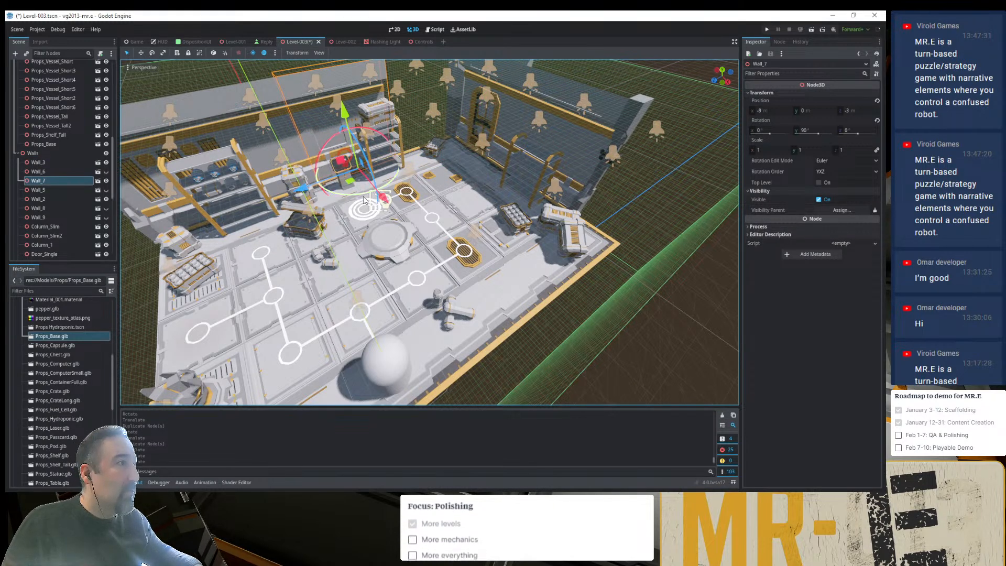
{"action": "left_click_drag", "start_coordinate": [353, 184], "coordinate": [407, 163]}
- Move Wall_3 from outside the corner back into the gap in the shelf wall at Z -3 m
{"action": "scroll", "coordinate": [407, 163], "scroll_direction": "down", "scroll_amount": 2}
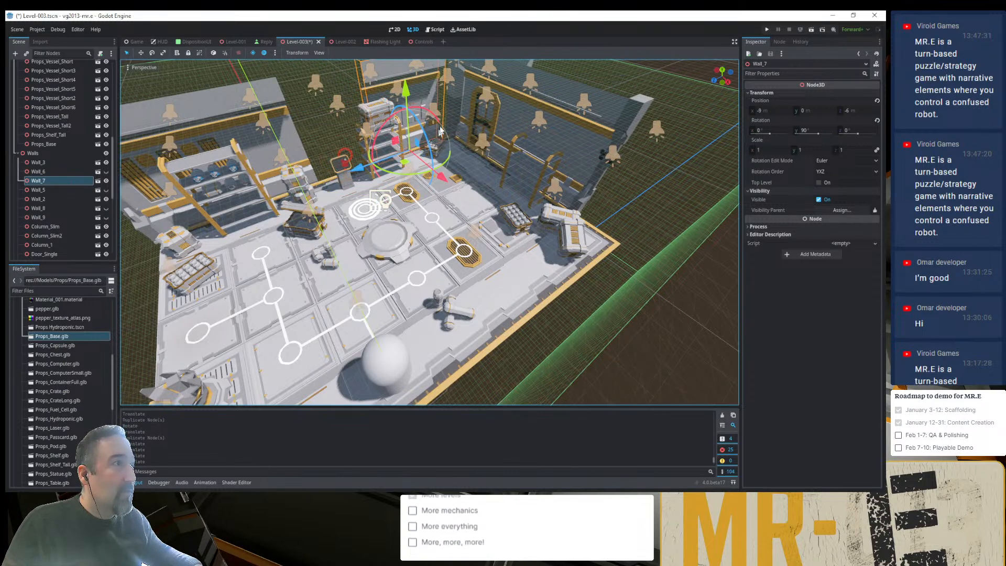
{"action": "scroll", "coordinate": [499, 95], "scroll_direction": "down", "scroll_amount": 3}
{"action": "left_click", "coordinate": [498, 94]}
{"action": "scroll", "coordinate": [502, 125], "scroll_direction": "up", "scroll_amount": 4}
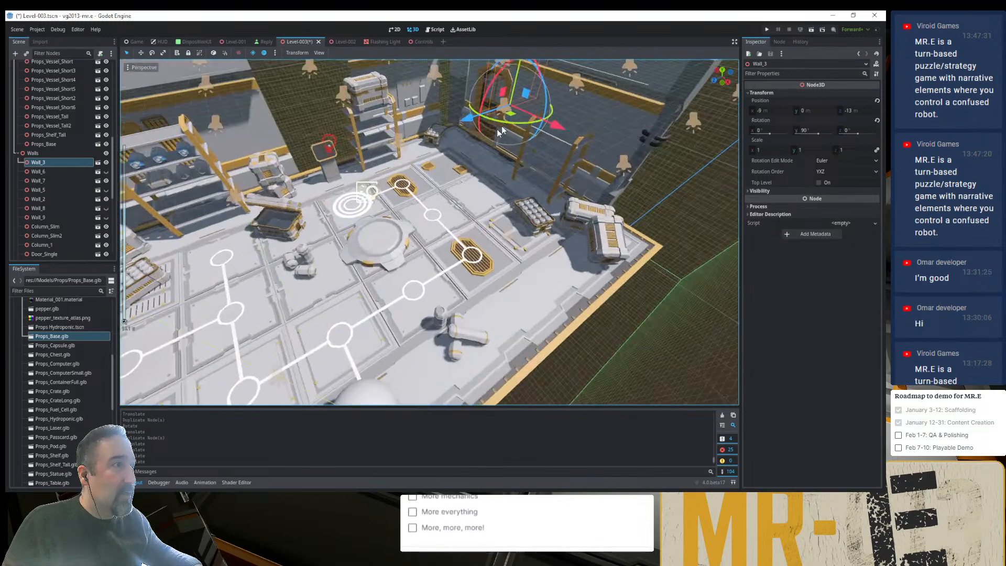
{"action": "left_click_drag", "start_coordinate": [501, 126], "coordinate": [327, 182]}
- Pull Wall_Empty_Half2 straight out of the shelf wall and park it outside the room behind the opening
{"action": "scroll", "coordinate": [326, 182], "scroll_direction": "down", "scroll_amount": 6}
{"action": "scroll", "coordinate": [315, 181], "scroll_direction": "up", "scroll_amount": 7}
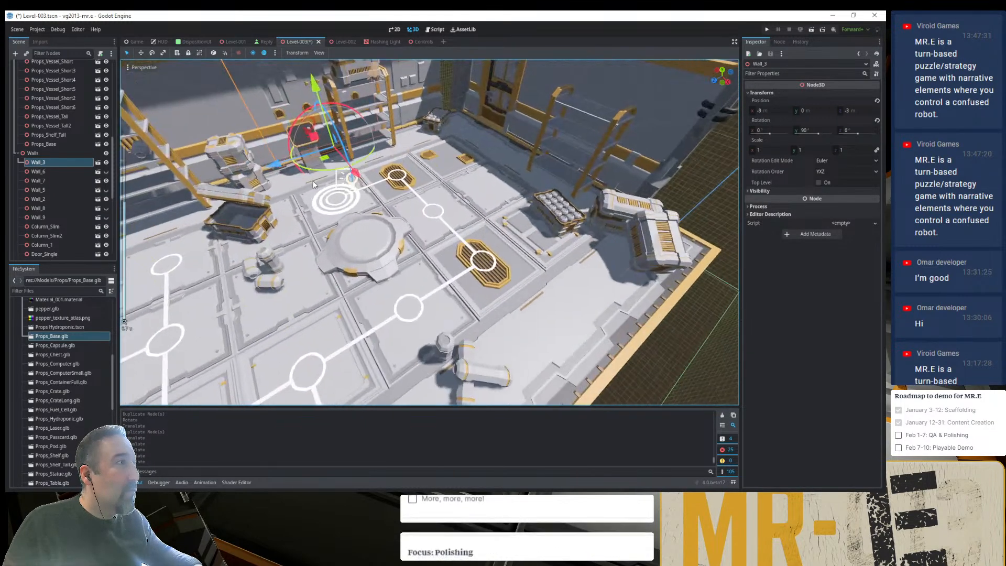
{"action": "middle_click_drag", "start_coordinate": [313, 181], "coordinate": [409, 307], "text": "shift"}
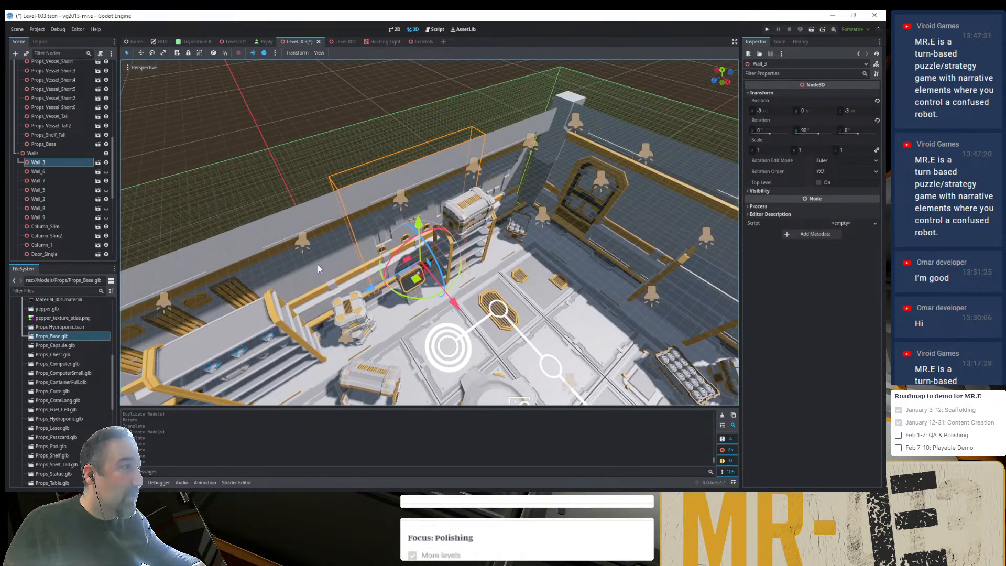
{"action": "left_click", "coordinate": [319, 271]}
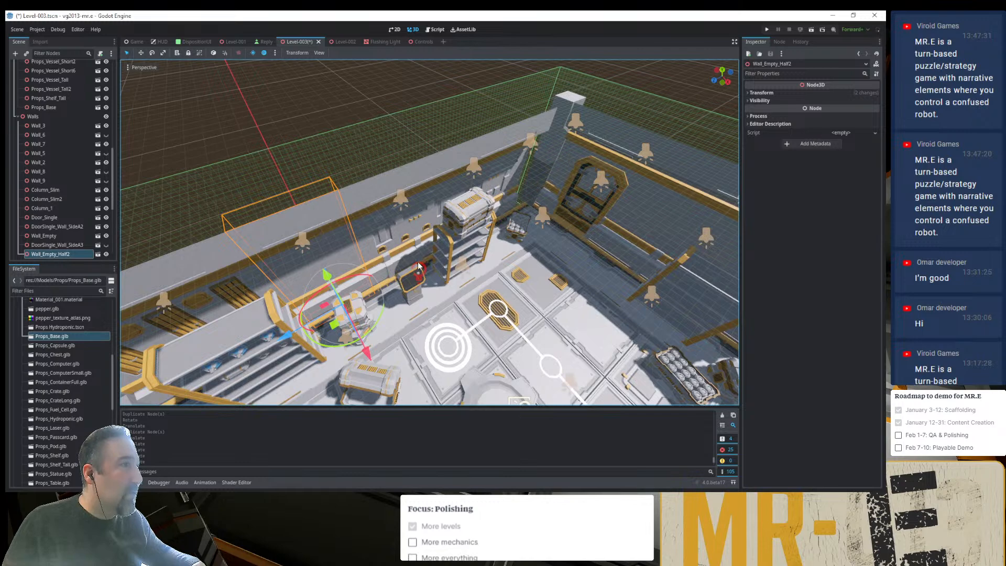
{"action": "middle_click_drag", "start_coordinate": [388, 240], "coordinate": [380, 287]}
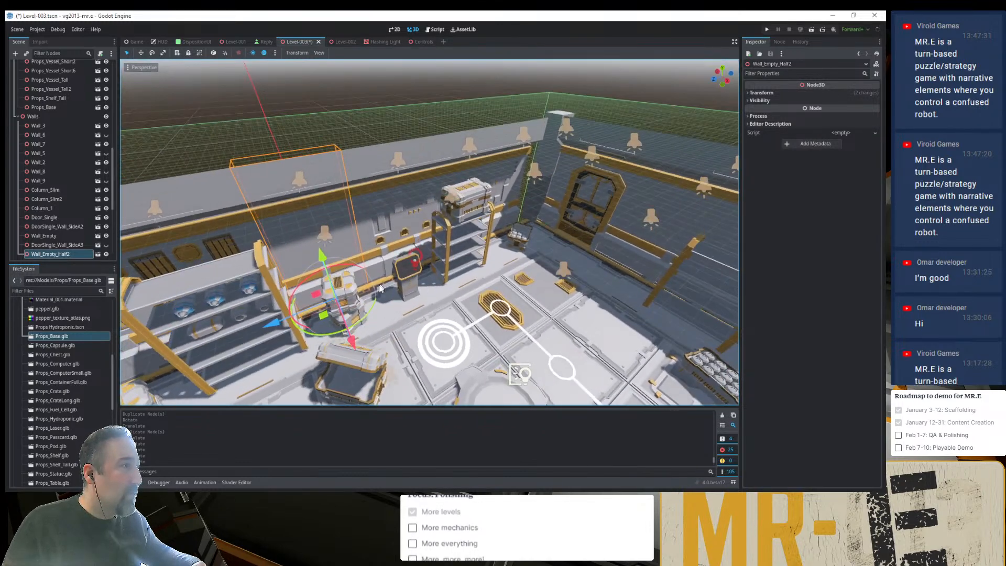
{"action": "left_click_drag", "start_coordinate": [353, 342], "coordinate": [279, 223]}
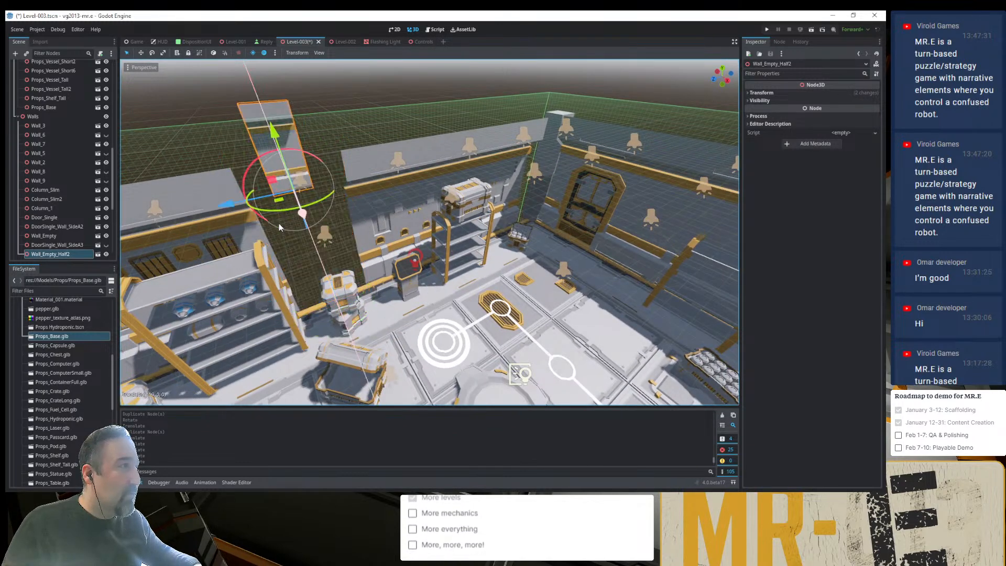
- Slide Wall_3 along the shelf wall to Z -1 m to fill the opening, and clear the selection
{"action": "left_click", "coordinate": [423, 288]}
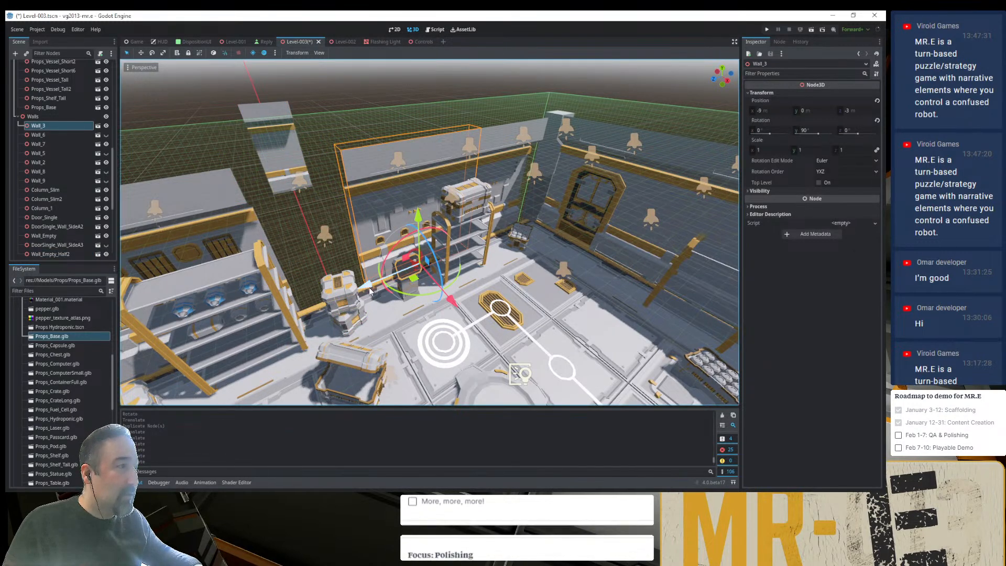
{"action": "left_click_drag", "start_coordinate": [370, 291], "coordinate": [312, 323]}
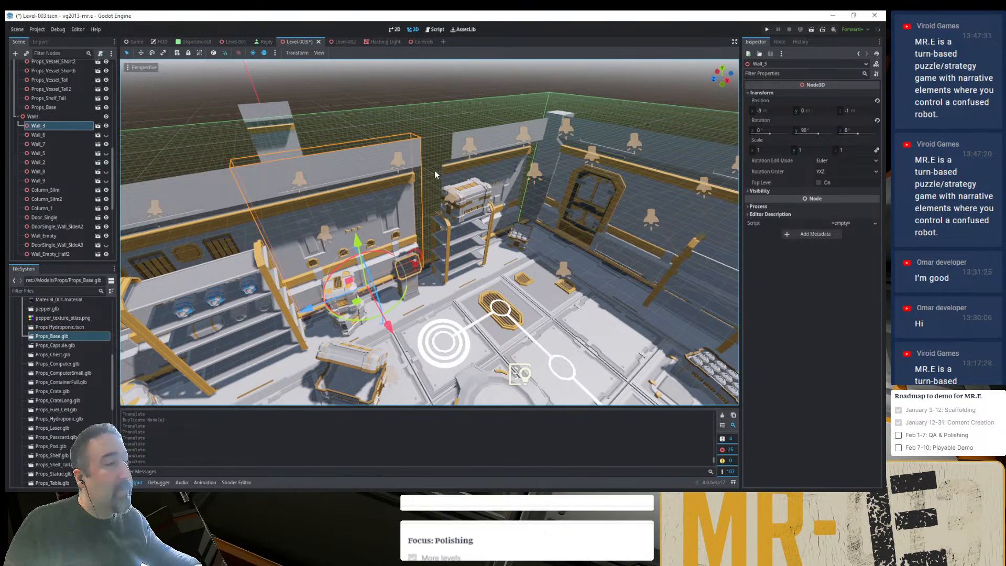
{"action": "left_click", "coordinate": [411, 104]}
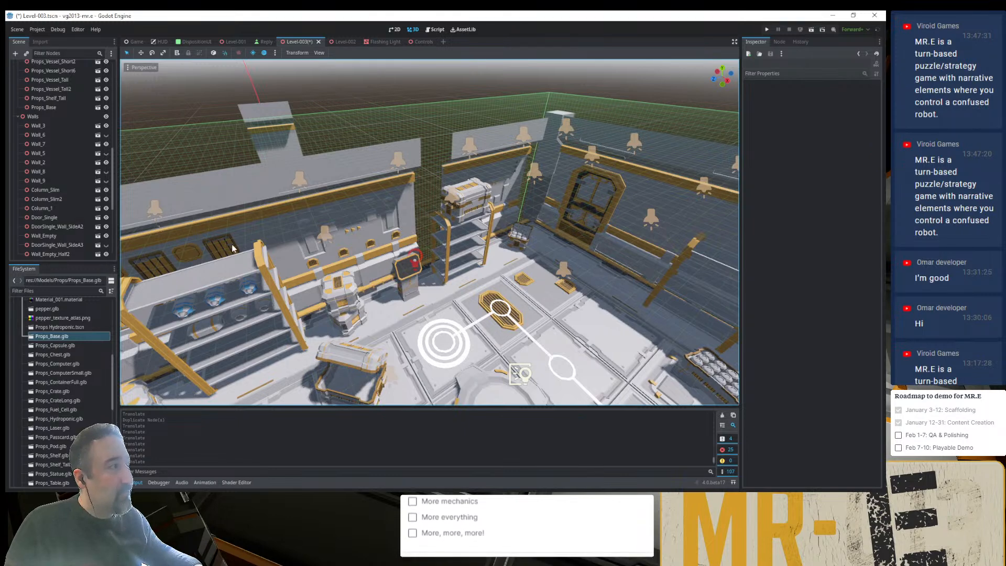
- Move Wall_2 out from behind the shelf and park it outside the room at X -14 m, Z -5 m
{"action": "scroll", "coordinate": [234, 248], "scroll_direction": "down", "scroll_amount": 3}
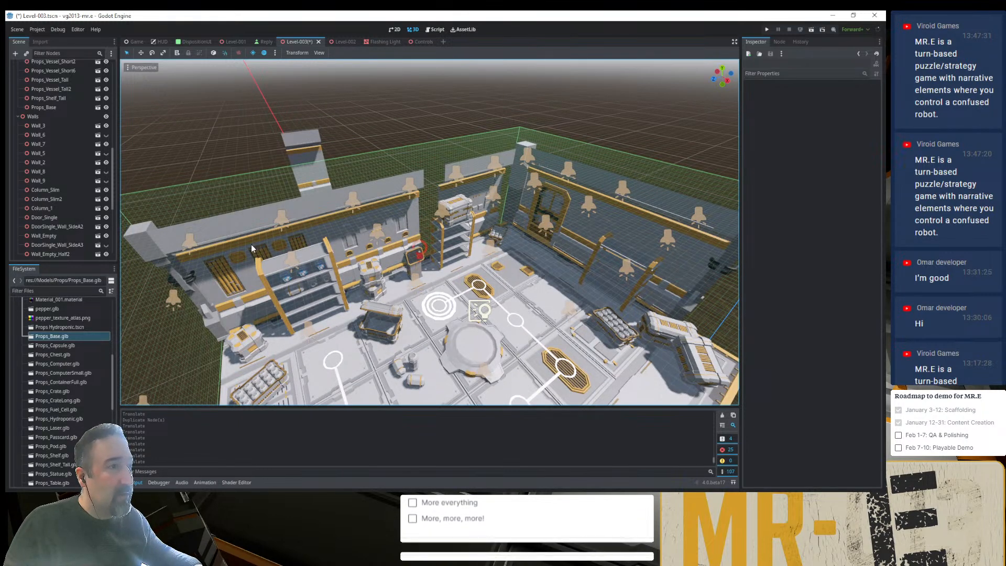
{"action": "scroll", "coordinate": [250, 244], "scroll_direction": "up", "scroll_amount": 2}
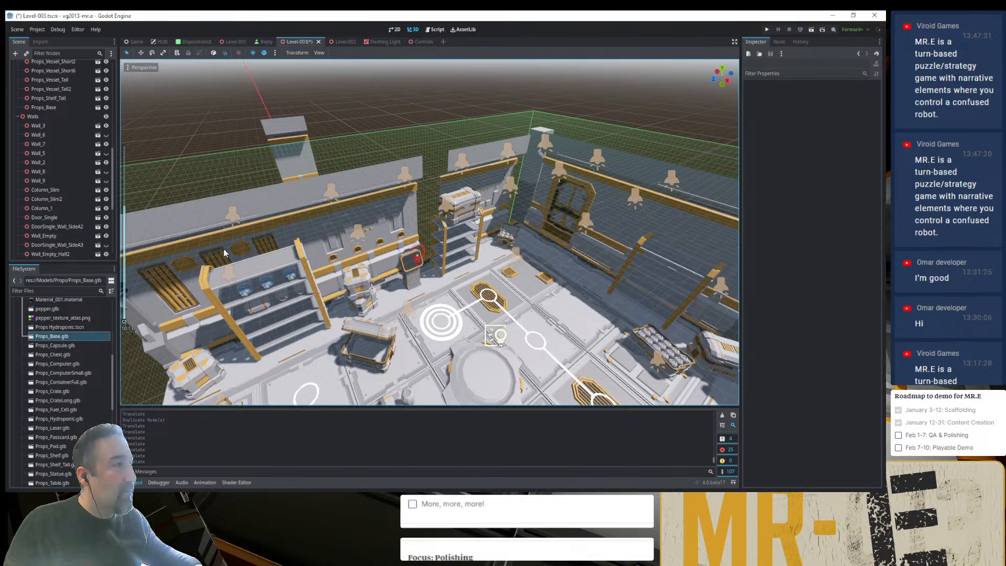
{"action": "left_click", "coordinate": [221, 253]}
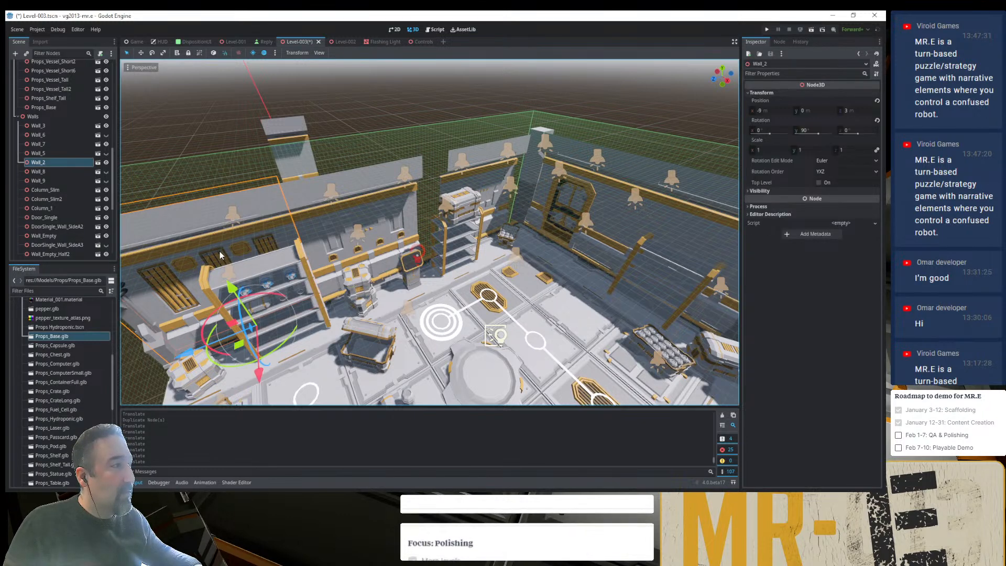
{"action": "scroll", "coordinate": [220, 255], "scroll_direction": "down", "scroll_amount": 2}
{"action": "left_click_drag", "start_coordinate": [272, 327], "coordinate": [408, 205]}
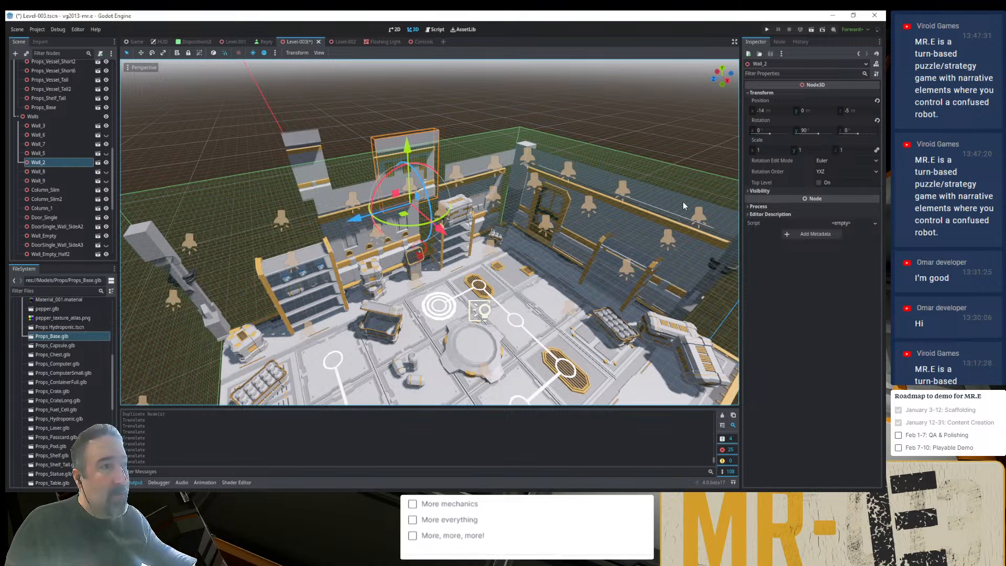
- Turn Wall_Empty 90° and place it behind the shelf at X -9 m, Z 3 m, and rotate Wall_7 into its vacated place
{"action": "left_click", "coordinate": [670, 203]}
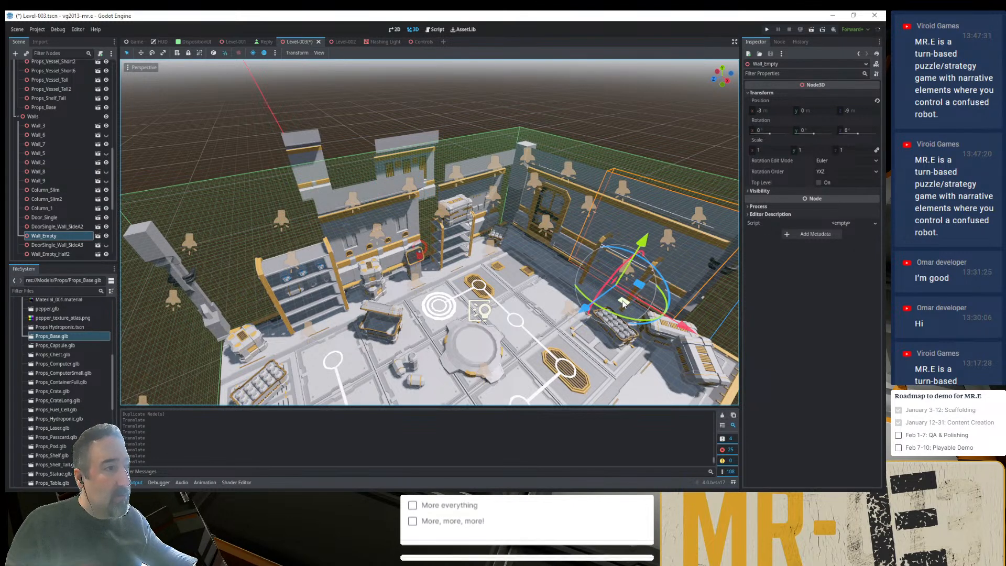
{"action": "left_click_drag", "start_coordinate": [623, 303], "coordinate": [323, 309]}
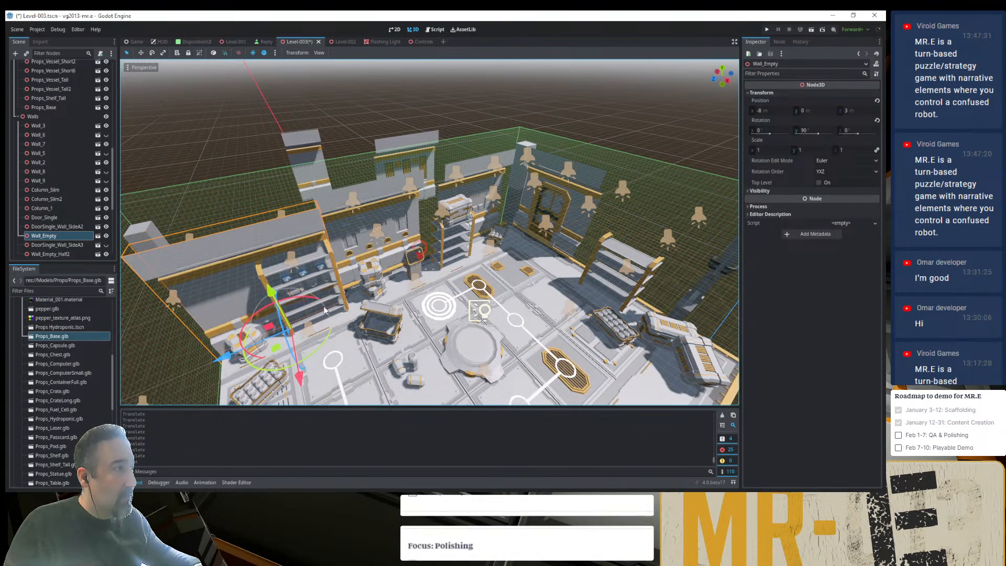
{"action": "left_click_drag", "start_coordinate": [298, 375], "coordinate": [284, 361]}
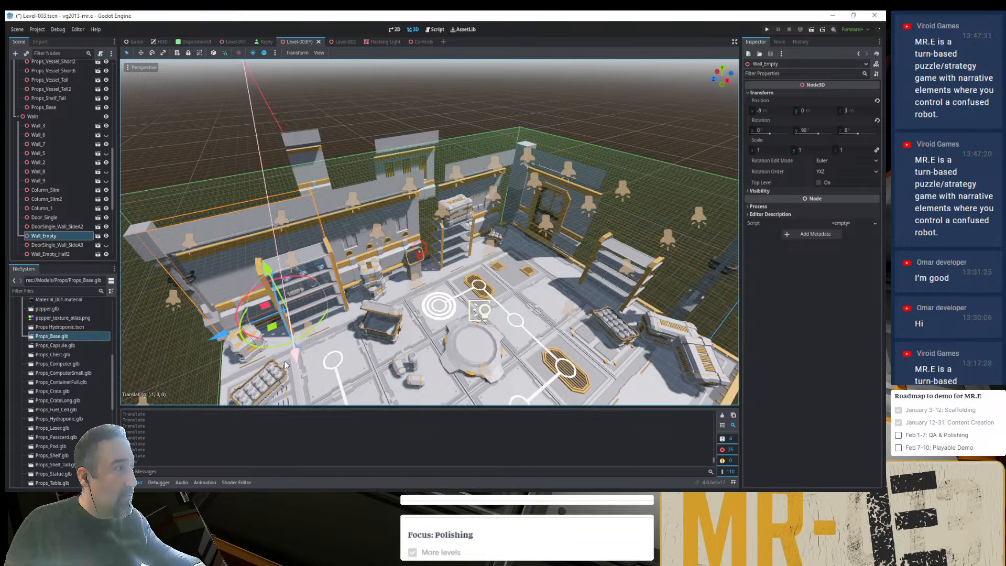
{"action": "left_click", "coordinate": [222, 182]}
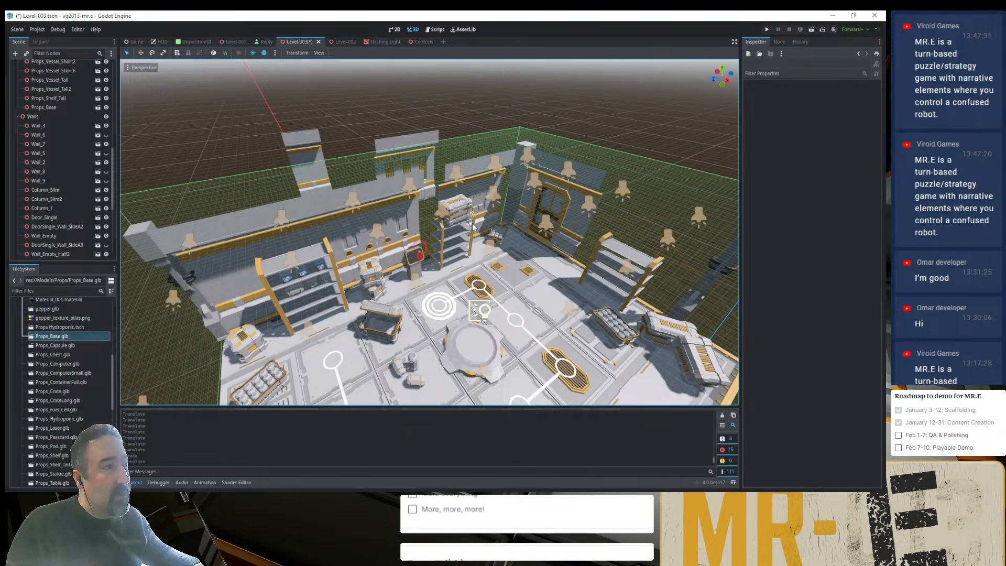
{"action": "left_click", "coordinate": [485, 187]}
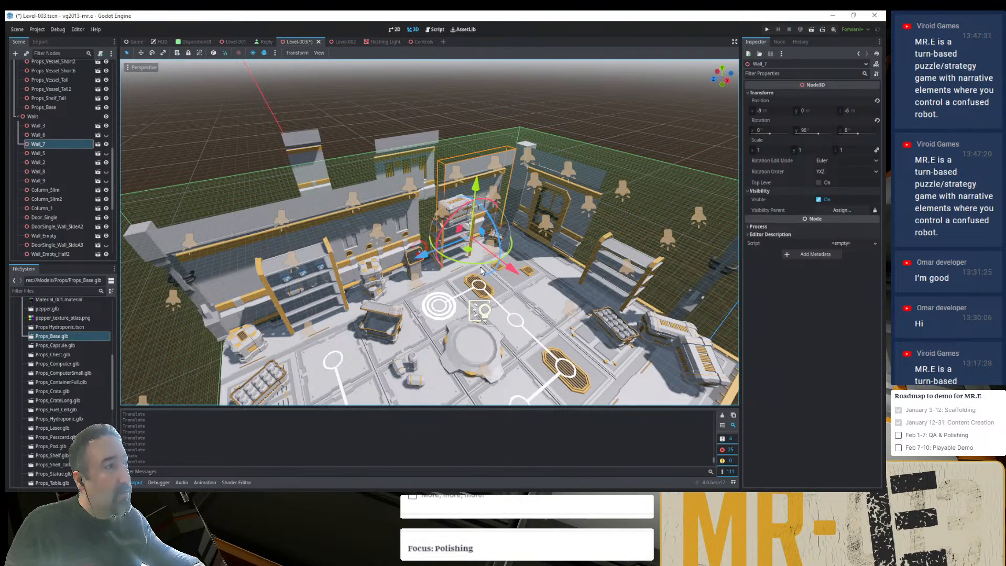
{"action": "left_click_drag", "start_coordinate": [493, 258], "coordinate": [622, 259]}
- Rotate DoorSingle_Wall_SideA2 and Door_Single 90° and place both in the shelf wall at X -9 m, Z -7 m
{"action": "left_click", "coordinate": [588, 182]}
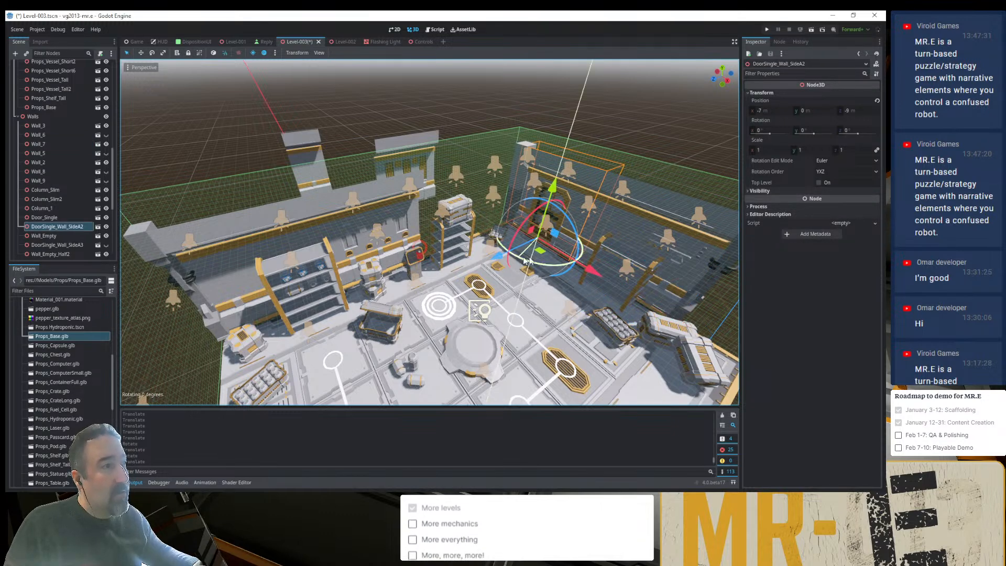
{"action": "left_click_drag", "start_coordinate": [526, 261], "coordinate": [481, 244]}
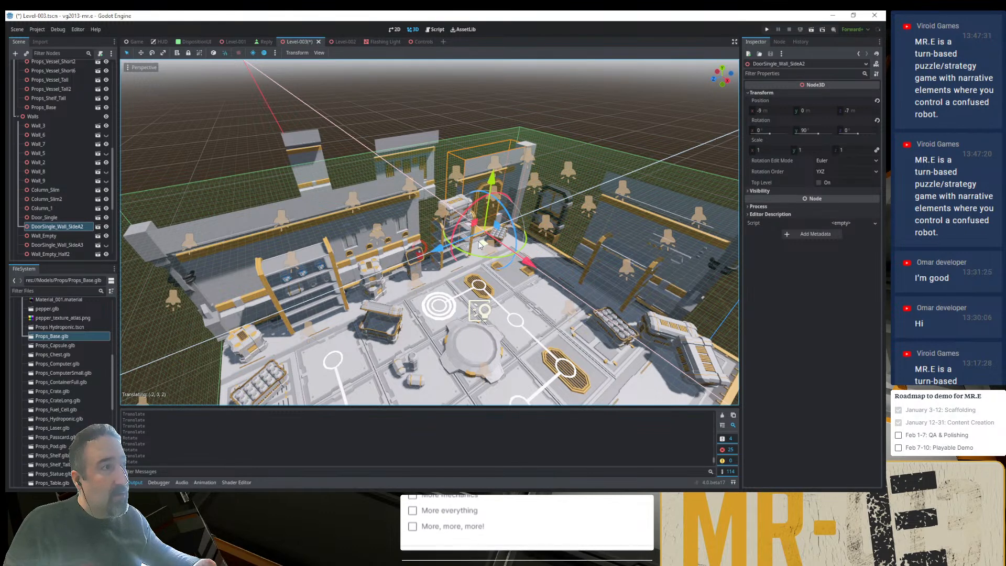
{"action": "left_click", "coordinate": [557, 199]}
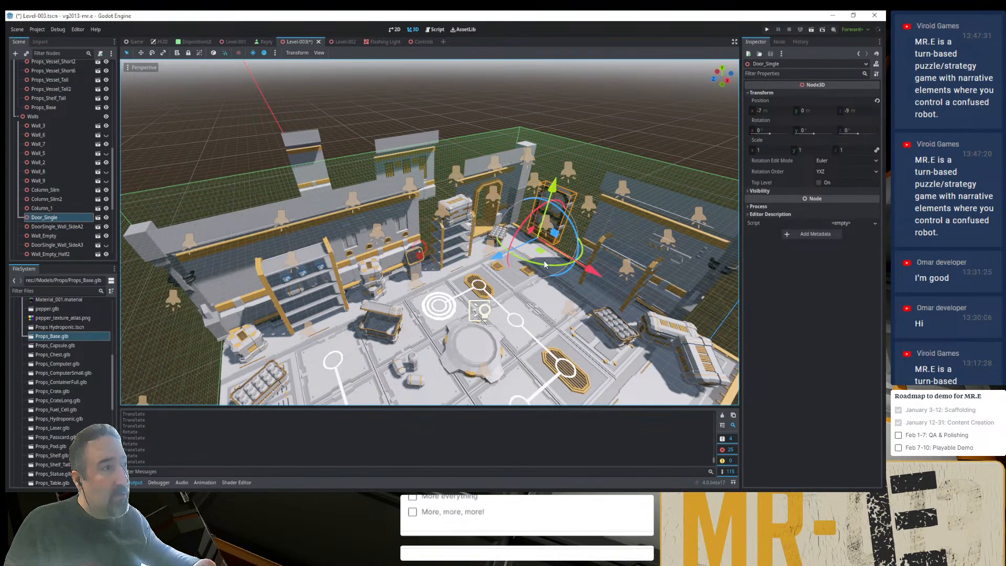
{"action": "left_click_drag", "start_coordinate": [575, 233], "coordinate": [481, 242]}
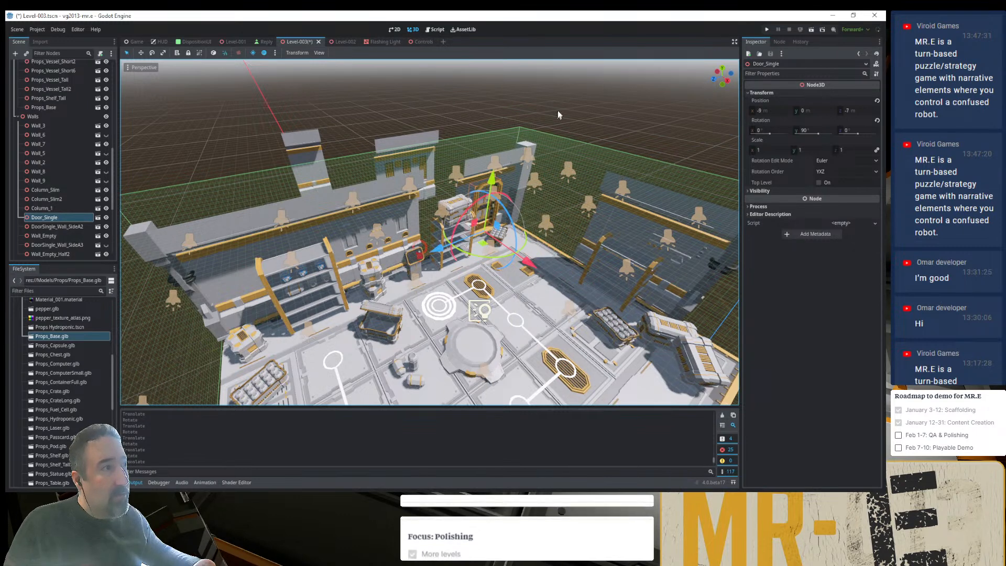
{"action": "left_click", "coordinate": [558, 110]}
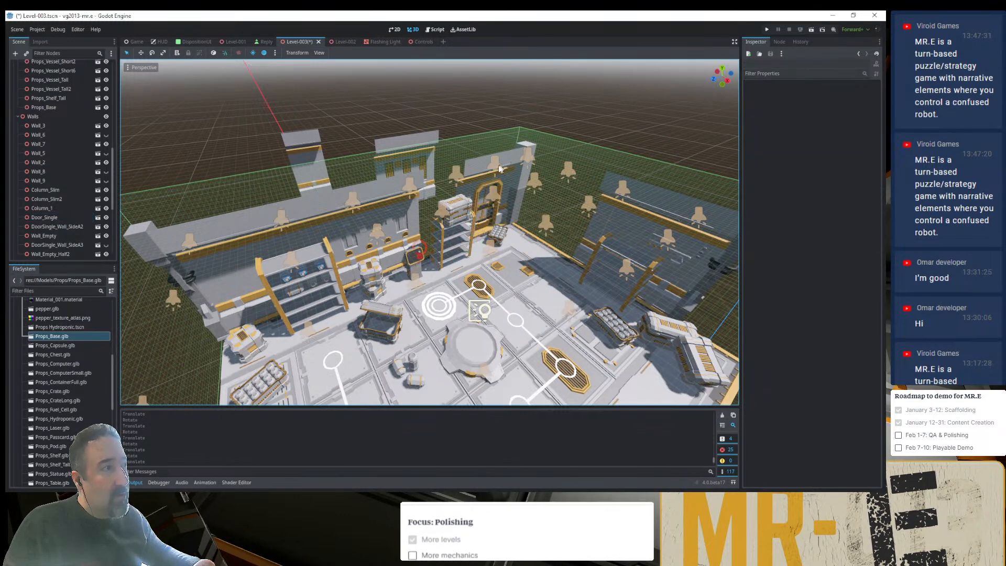
- Move Wall_Empty_Half2 from outside the room into the remaining gap in the shelf wall and save the scene
{"action": "left_click", "coordinate": [311, 164]}
{"action": "left_click_drag", "start_coordinate": [309, 209], "coordinate": [452, 168]}
{"action": "left_click", "coordinate": [477, 99]}
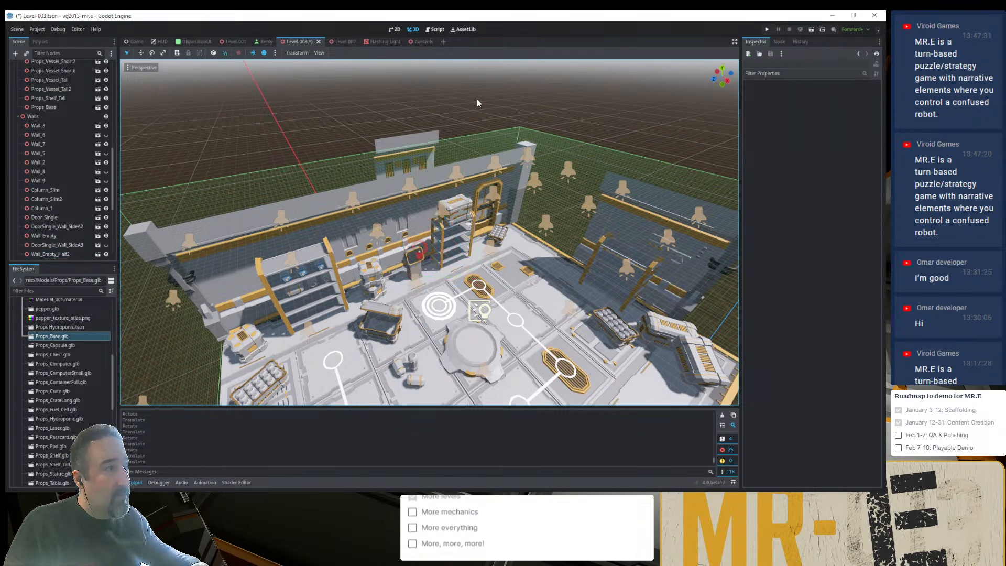
{"action": "key", "text": "ctrl+s"}
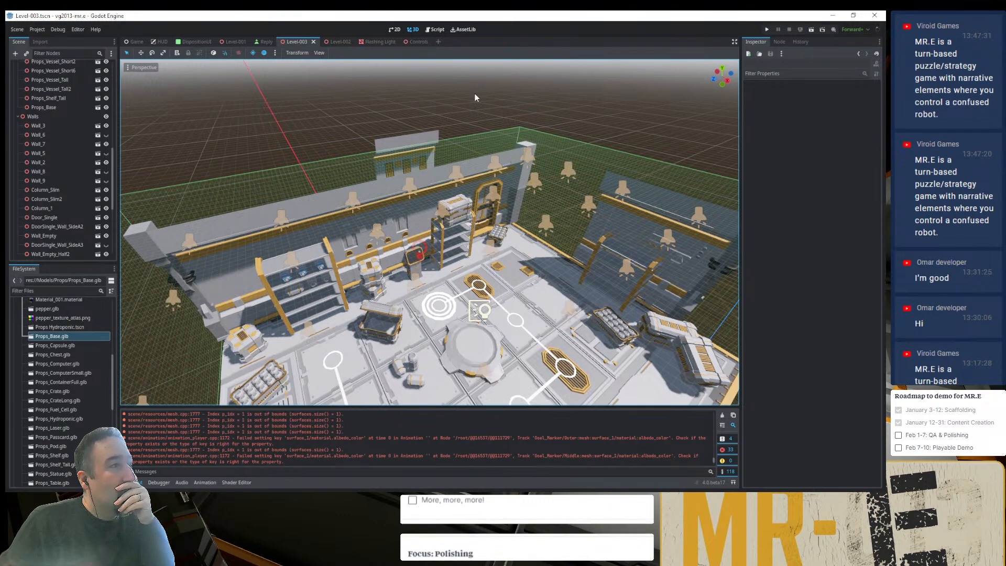
- Rotate Wall_2 and move it into the gap in the adjacent wall where the door stood, completing the corner
{"action": "left_click", "coordinate": [423, 138]}
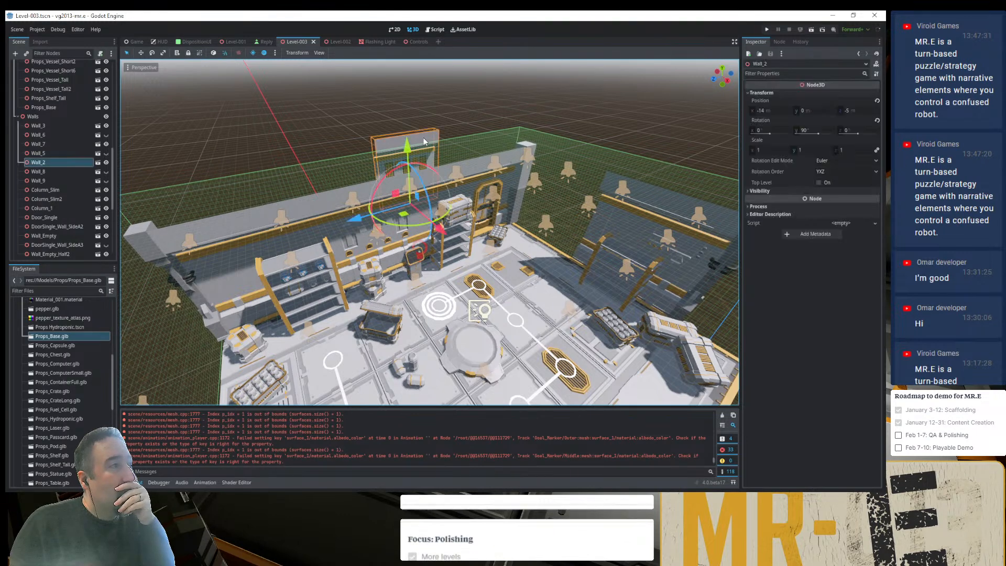
{"action": "left_click_drag", "start_coordinate": [412, 202], "coordinate": [542, 252]}
{"action": "left_click", "coordinate": [634, 120]}
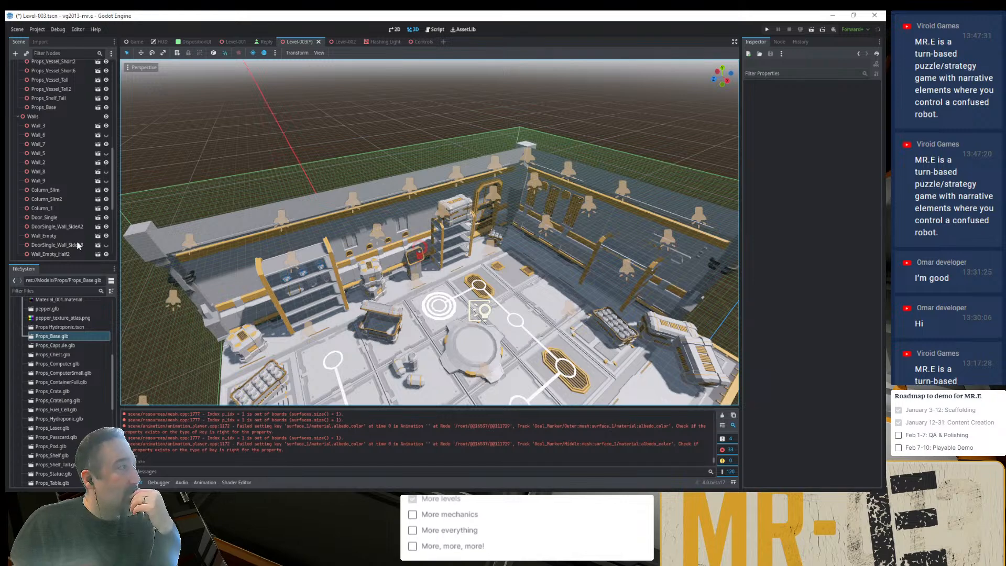
- Select the VoxelGI node and hide the VoxelGI gizmo in the 3D viewport
{"action": "scroll", "coordinate": [73, 251], "scroll_direction": "down", "scroll_amount": 5}
{"action": "left_click", "coordinate": [61, 252]}
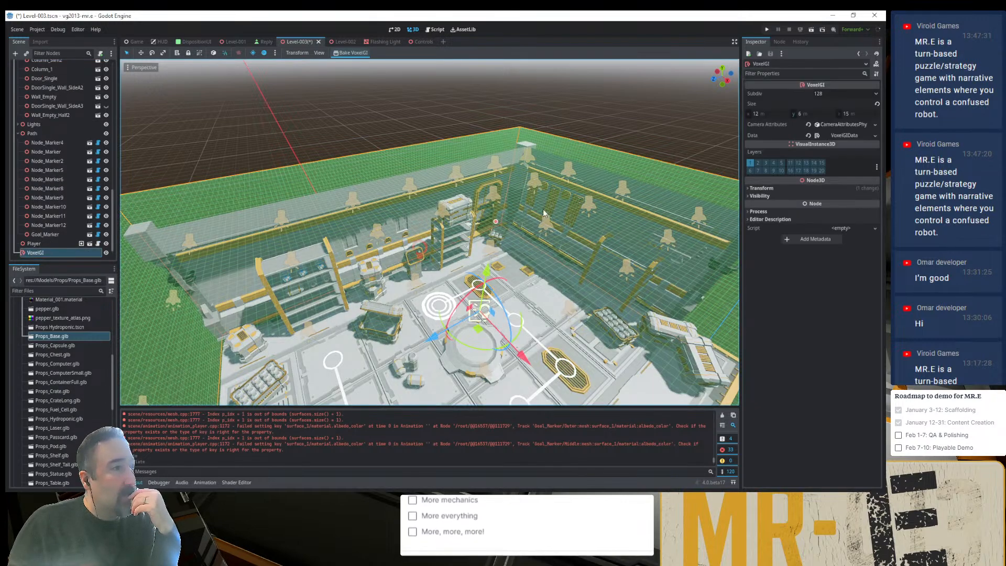
{"action": "scroll", "coordinate": [543, 213], "scroll_direction": "up", "scroll_amount": 10}
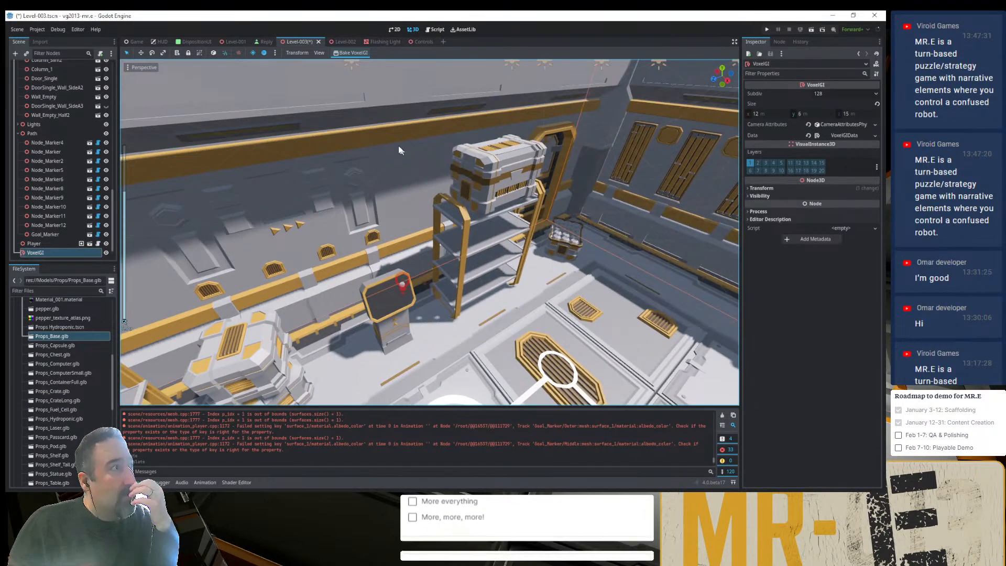
{"action": "left_click", "coordinate": [319, 52]}
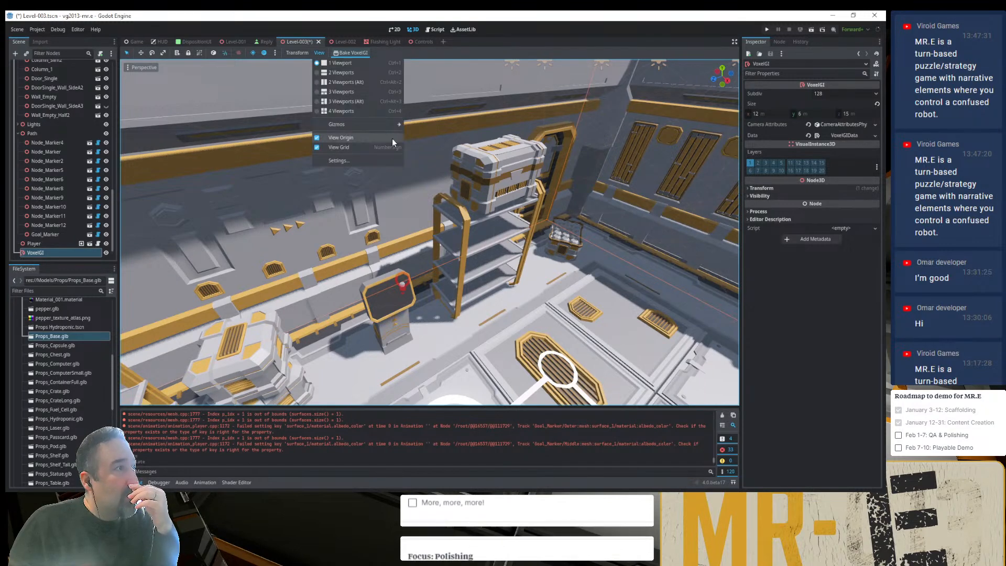
{"action": "mouse_move", "coordinate": [397, 123]}
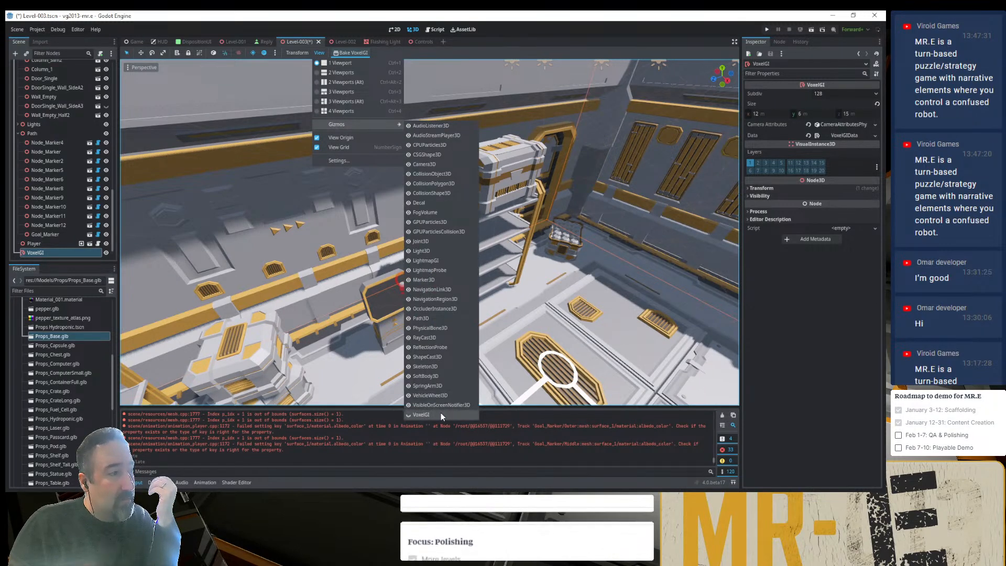
{"action": "scroll", "coordinate": [519, 171], "scroll_direction": "down", "scroll_amount": 10}
{"action": "left_click", "coordinate": [648, 86]}
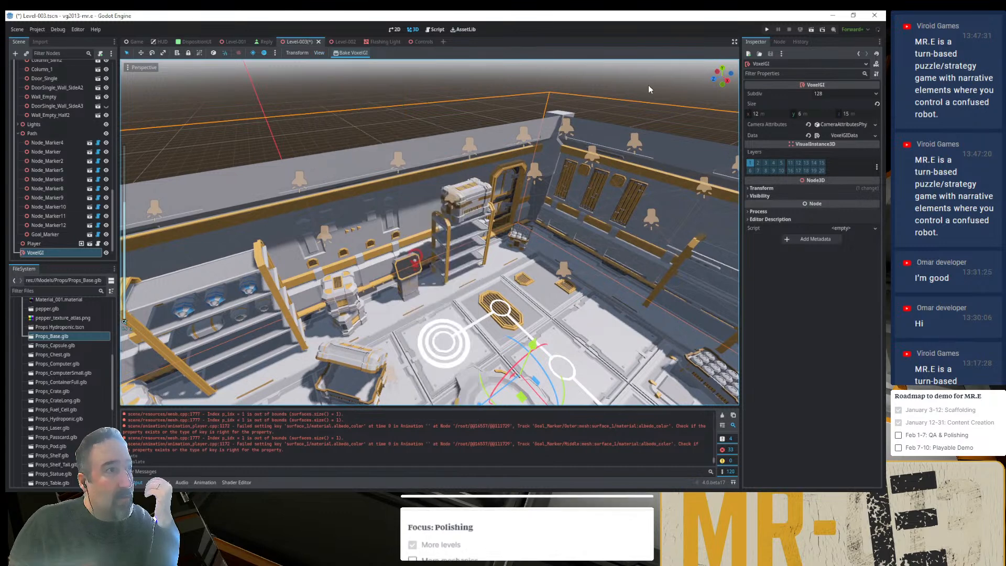
- Rebake the VoxelGI lighting for the rearranged walls and save the scene
{"action": "left_click", "coordinate": [356, 51]}
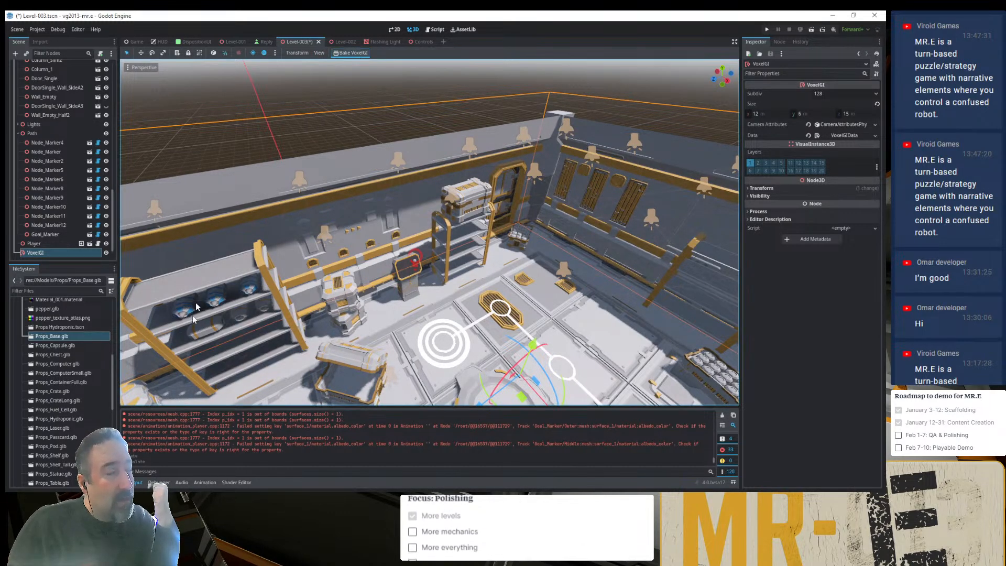
{"action": "key", "text": "ctrl+s"}
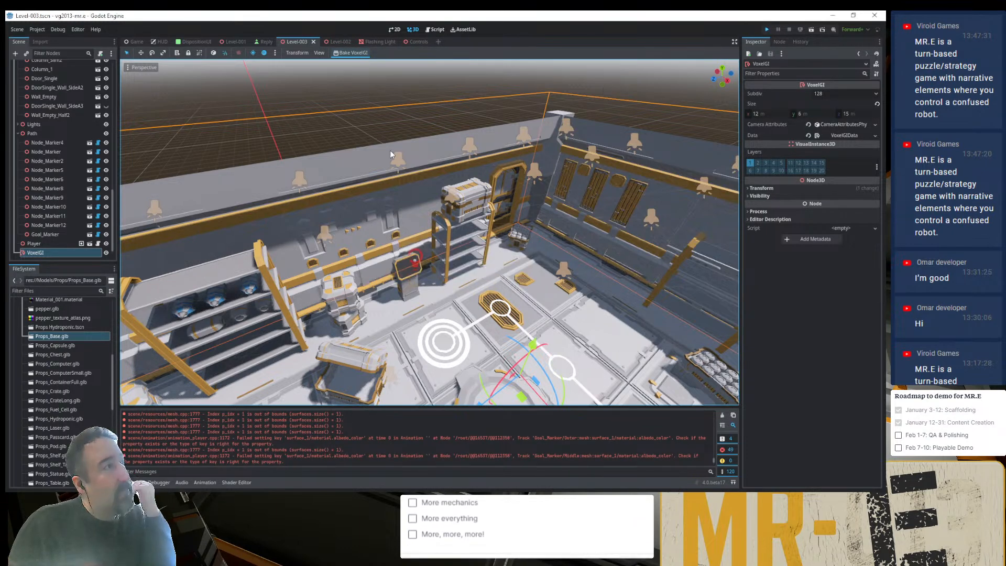
- Run the project, continue the saved game to review the level, and close the game window
{"action": "key", "text": "F5"}
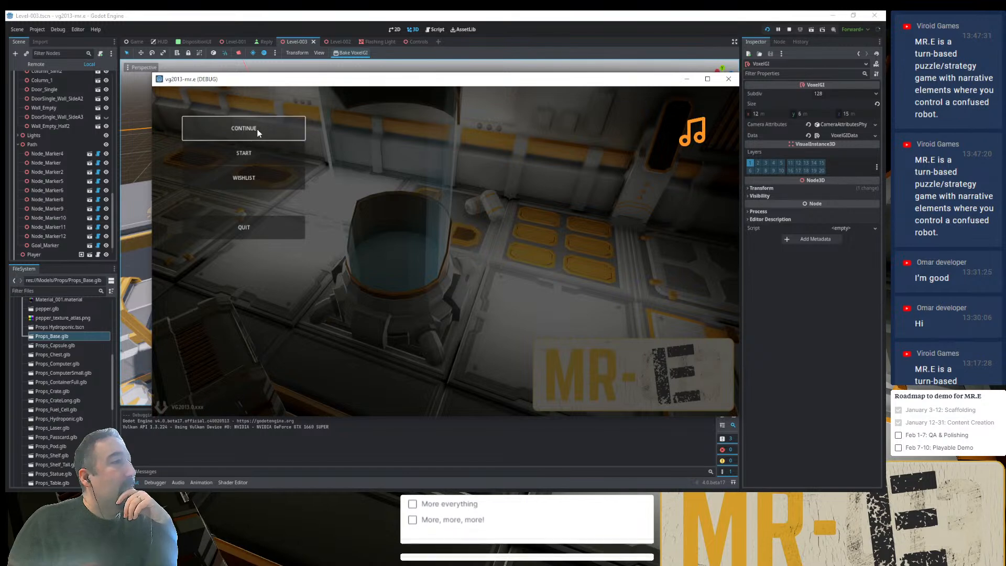
{"action": "left_click", "coordinate": [256, 129]}
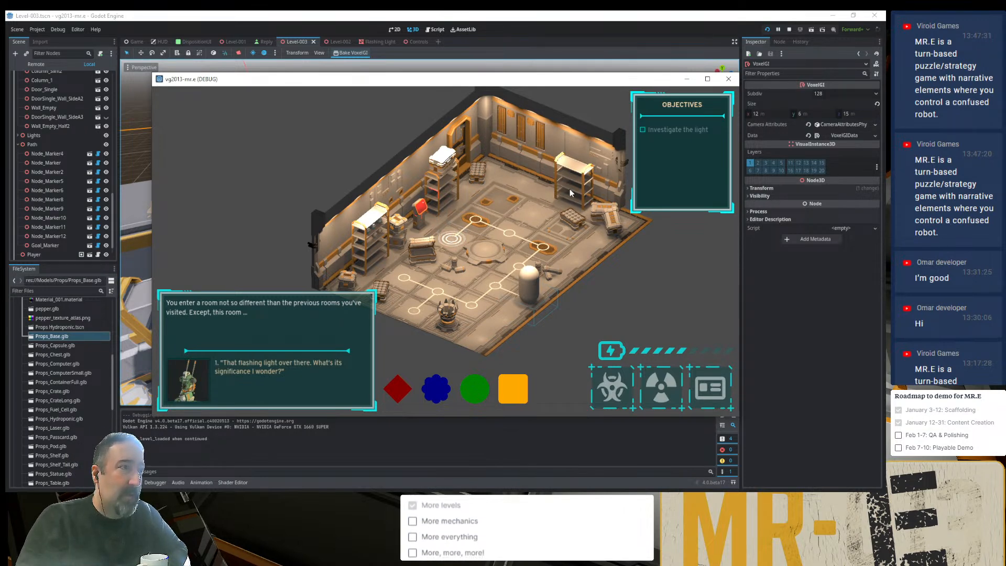
{"action": "left_click", "coordinate": [727, 79]}
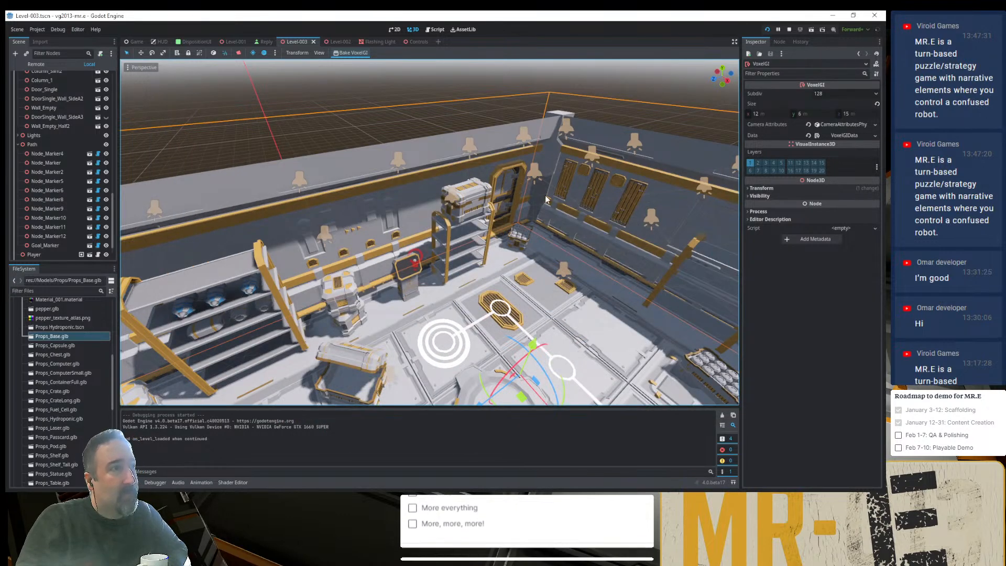
- Ungroup the Floor node so that its individual tiles can be selected
{"action": "middle_click_drag", "start_coordinate": [519, 190], "coordinate": [520, 202]}
{"action": "left_click", "coordinate": [573, 169]}
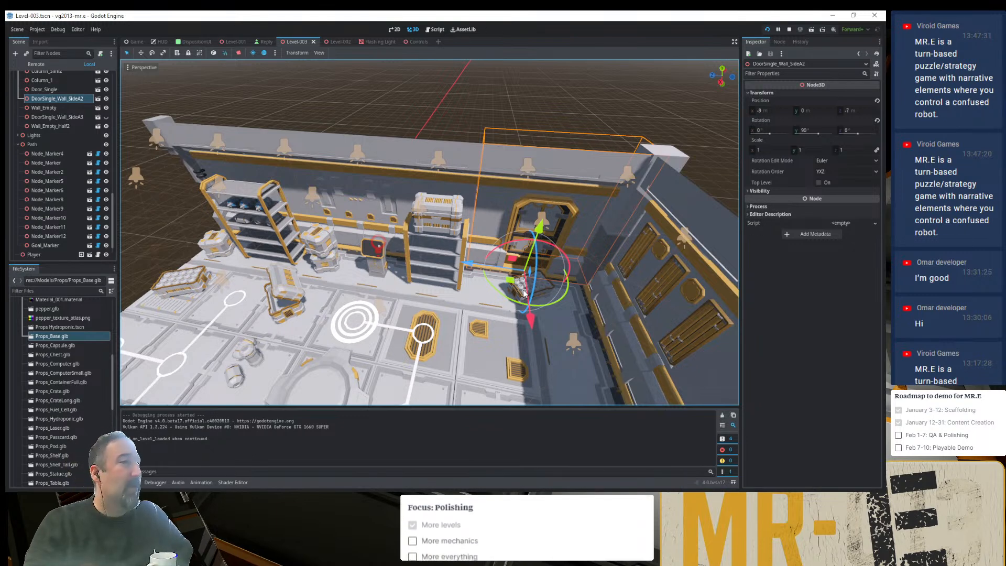
{"action": "left_click", "coordinate": [493, 305]}
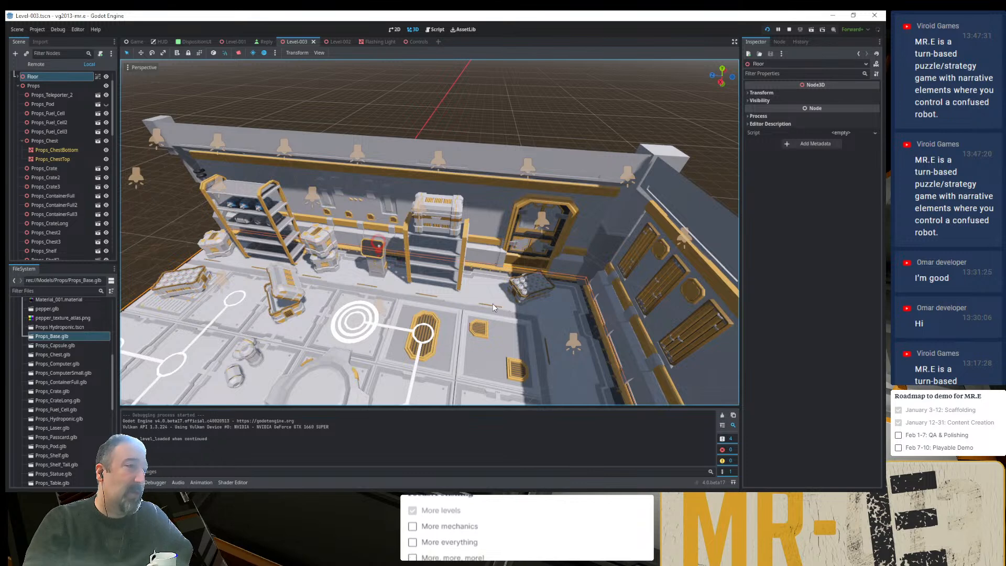
{"action": "left_click", "coordinate": [99, 77]}
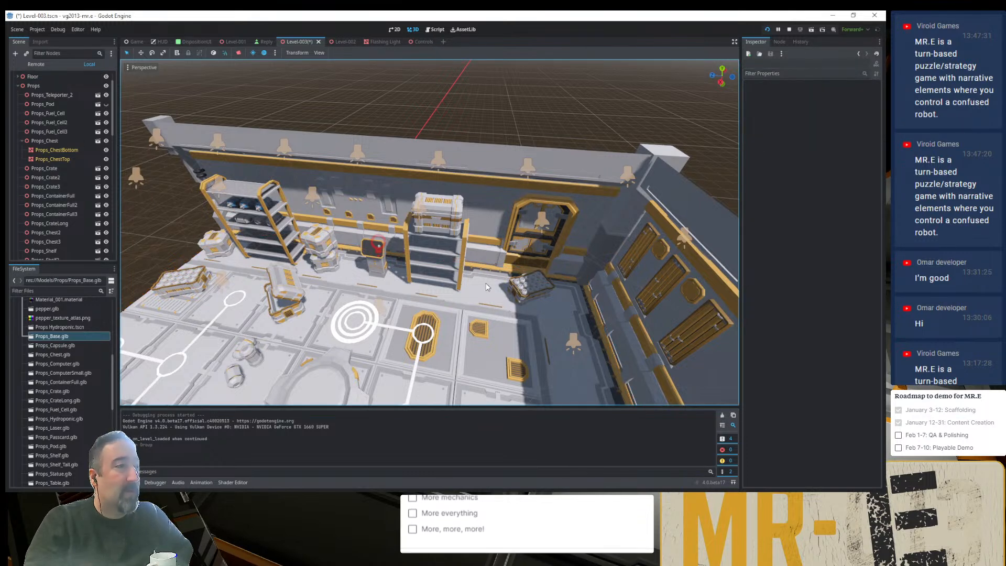
- Compare the positions of FloorTile_Side15, FloorTile_Corner and DoorSingle_Wall_SideA2 in the door corner
{"action": "left_click", "coordinate": [481, 303]}
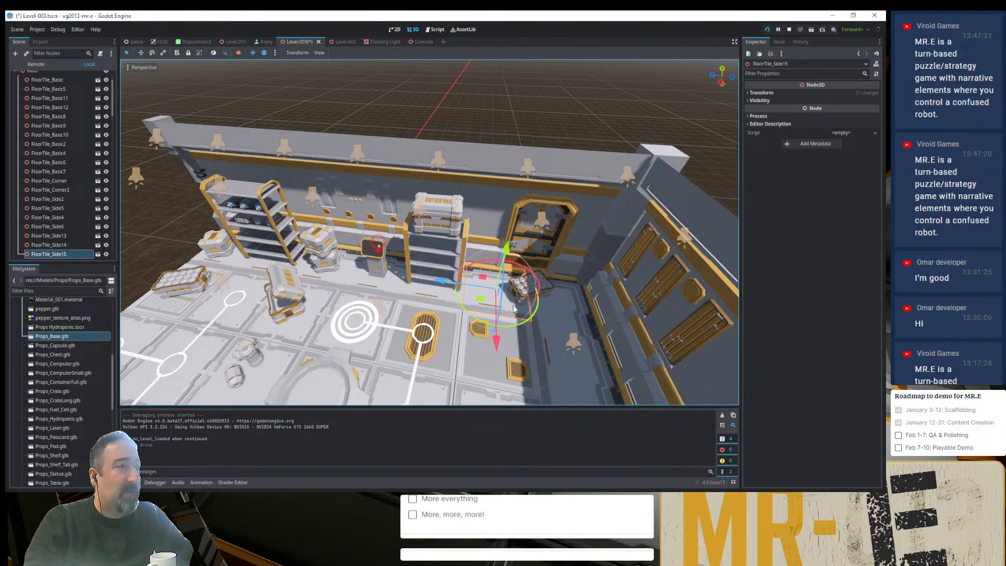
{"action": "left_click", "coordinate": [558, 311]}
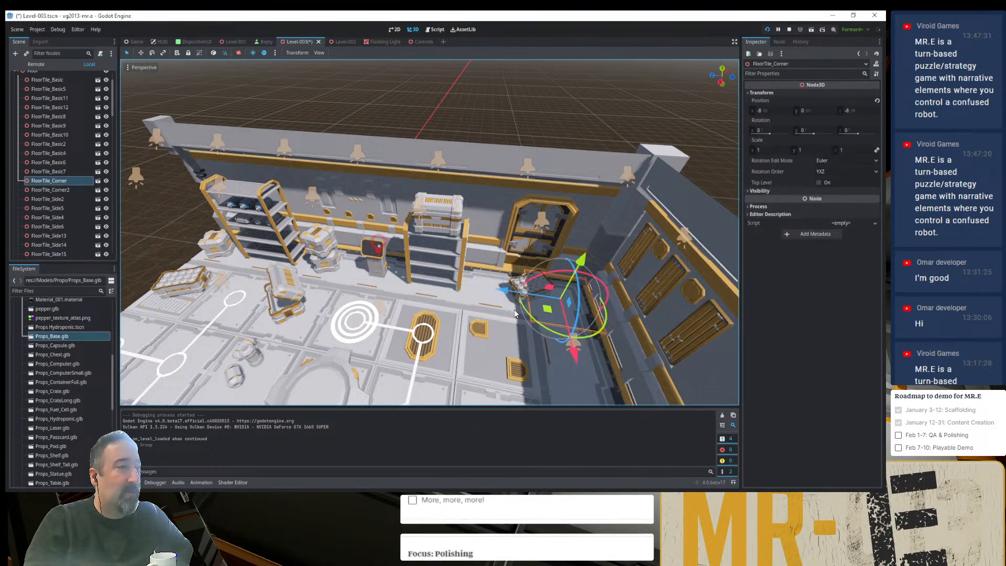
{"action": "left_click", "coordinate": [505, 200]}
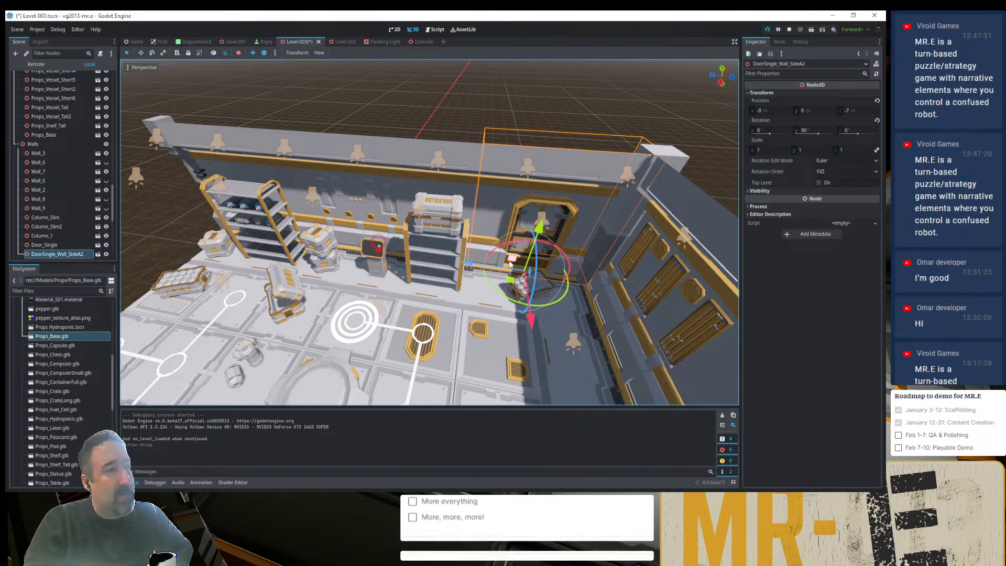
{"action": "left_click", "coordinate": [536, 108]}
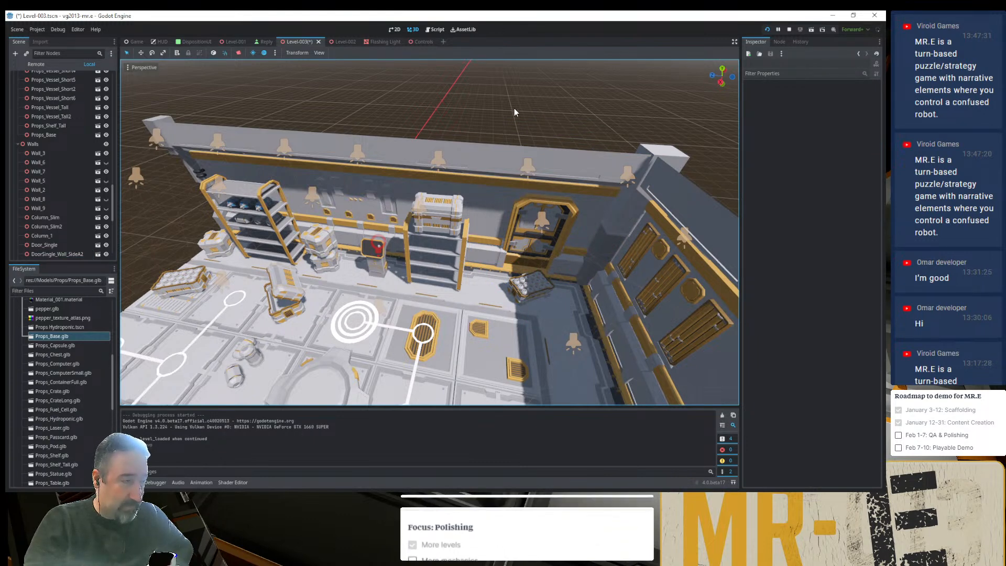
{"action": "left_click", "coordinate": [567, 306]}
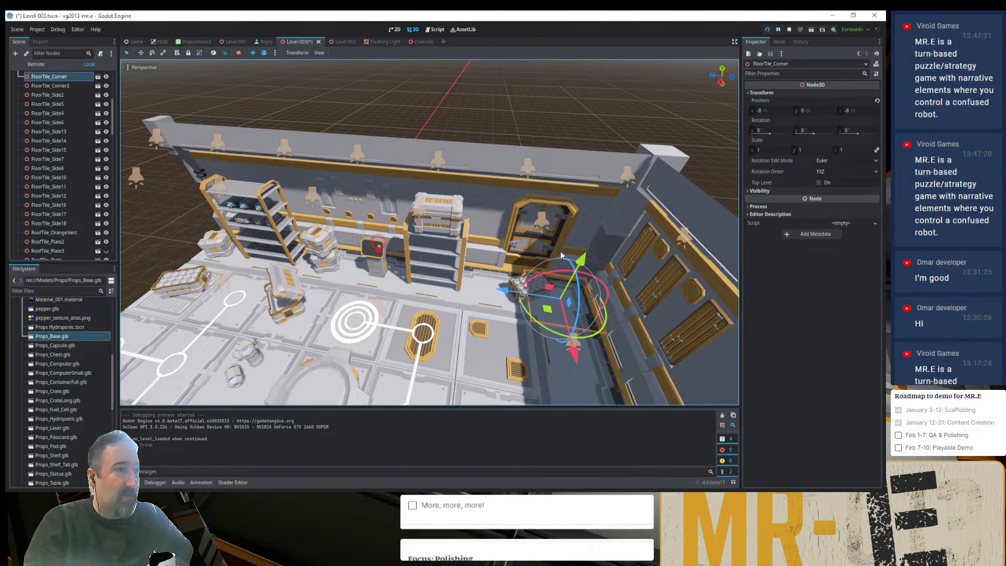
- Try moving Wall_2 inward to Z -7 m, then return it to its place behind the corner tile
{"action": "left_click", "coordinate": [680, 214]}
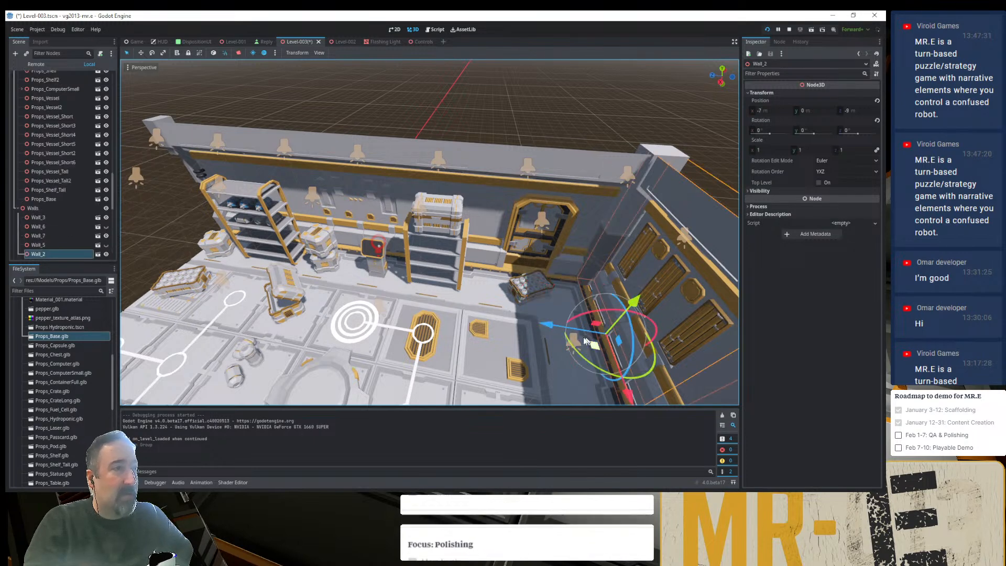
{"action": "left_click_drag", "start_coordinate": [549, 325], "coordinate": [484, 330]}
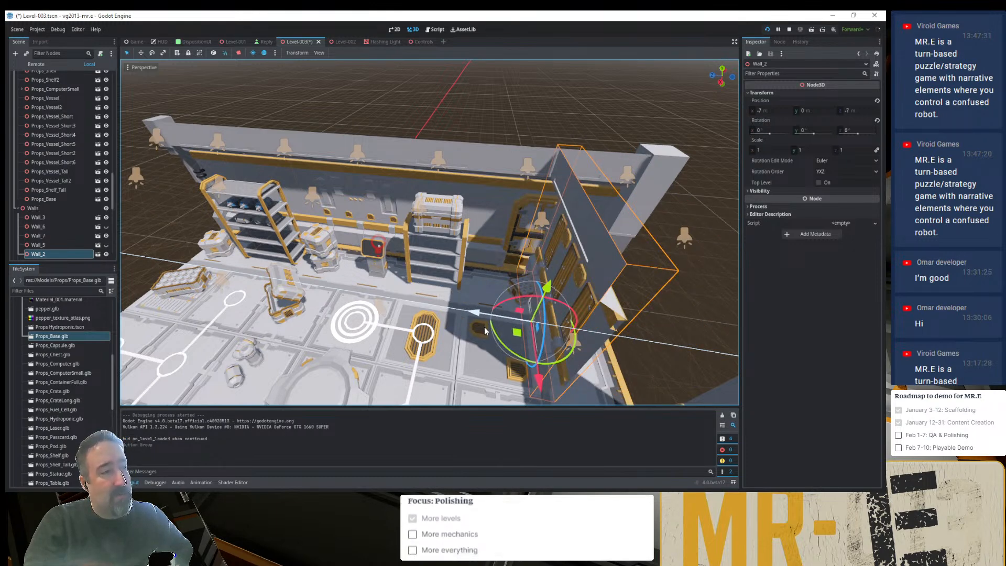
{"action": "left_click_drag", "start_coordinate": [484, 327], "coordinate": [484, 328]}
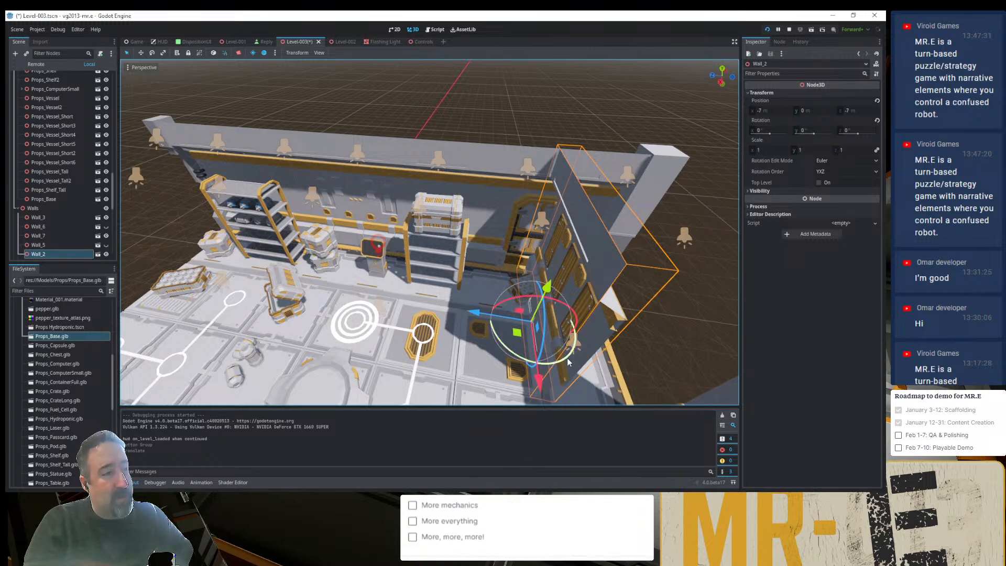
{"action": "left_click_drag", "start_coordinate": [478, 317], "coordinate": [540, 322]}
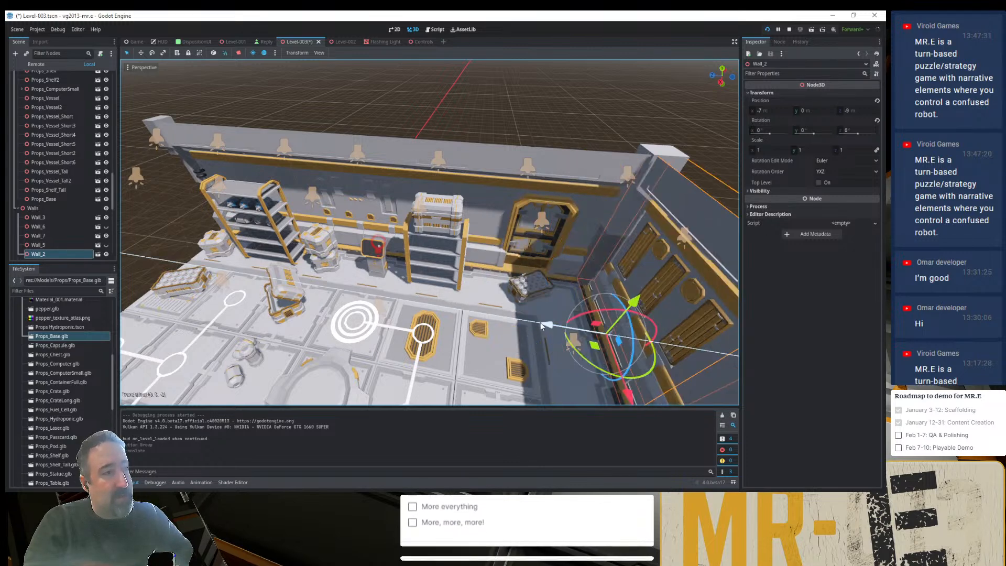
- Check FloorTile_Corner's position and move Wall_2 inward to Z -8 m
{"action": "left_click", "coordinate": [552, 306]}
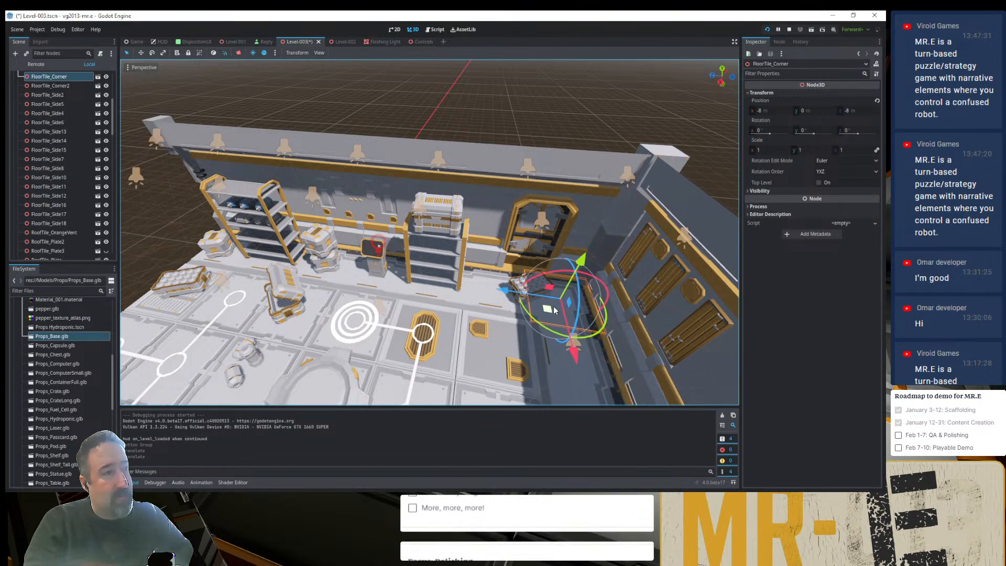
{"action": "left_click", "coordinate": [688, 199]}
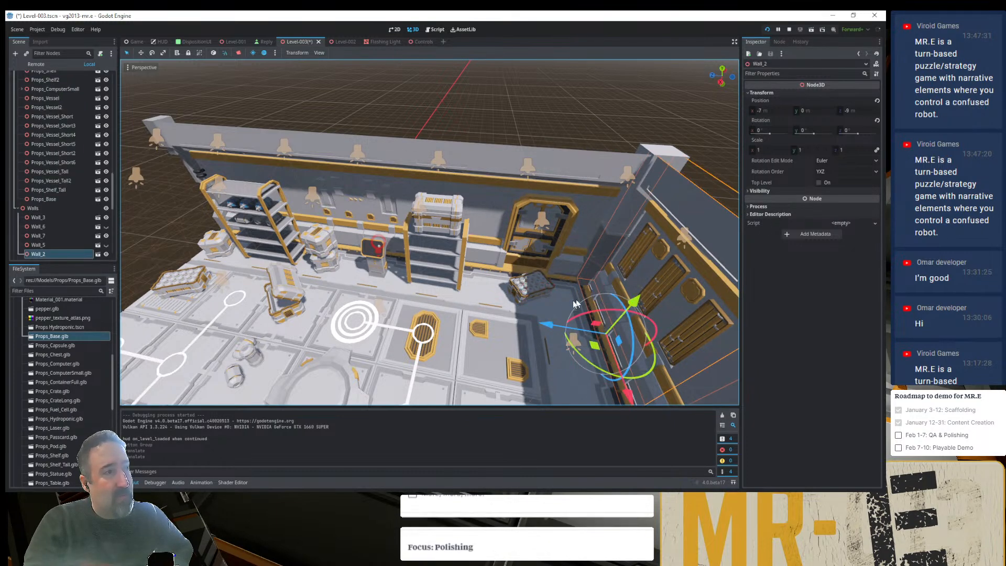
{"action": "left_click_drag", "start_coordinate": [540, 326], "coordinate": [494, 321]}
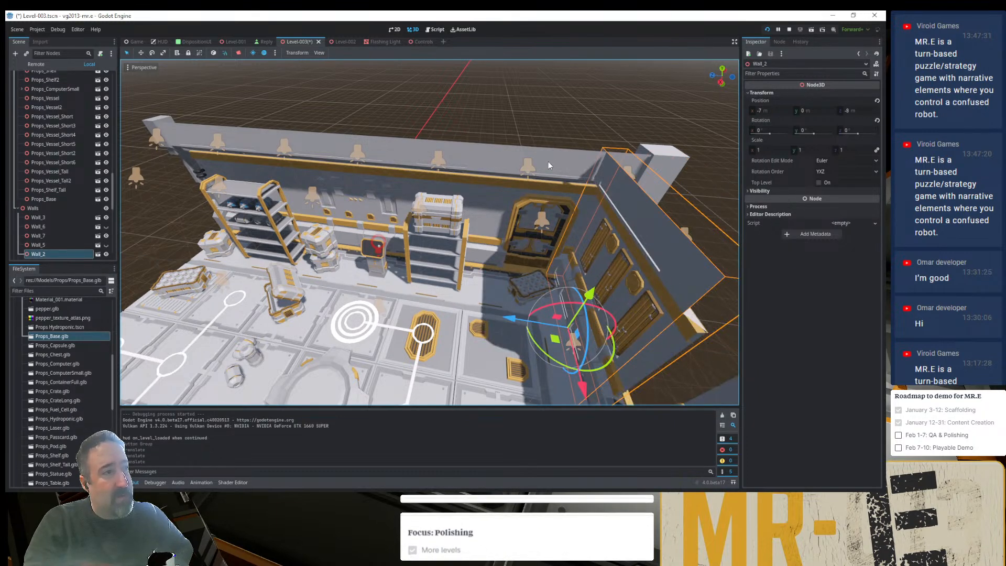
- Examine how Door_Single and the corner fit against the shifted Wall_2, from close up and from above
{"action": "left_click", "coordinate": [549, 128]}
{"action": "middle_click_drag", "start_coordinate": [557, 267], "coordinate": [595, 235]}
{"action": "scroll", "coordinate": [595, 234], "scroll_direction": "up", "scroll_amount": 15}
{"action": "scroll", "coordinate": [609, 238], "scroll_direction": "down", "scroll_amount": 10}
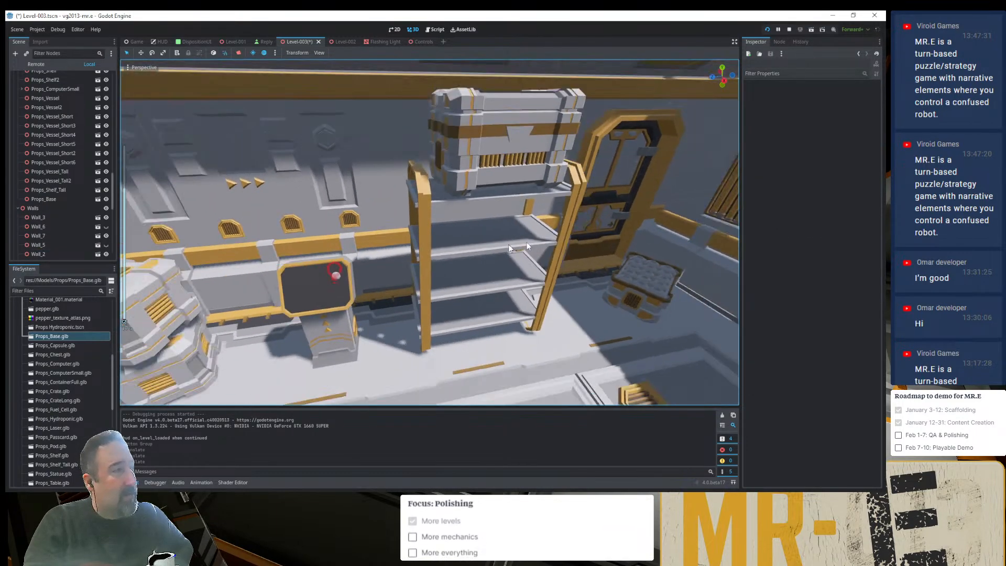
{"action": "left_click", "coordinate": [584, 188]}
{"action": "key", "text": "f"}
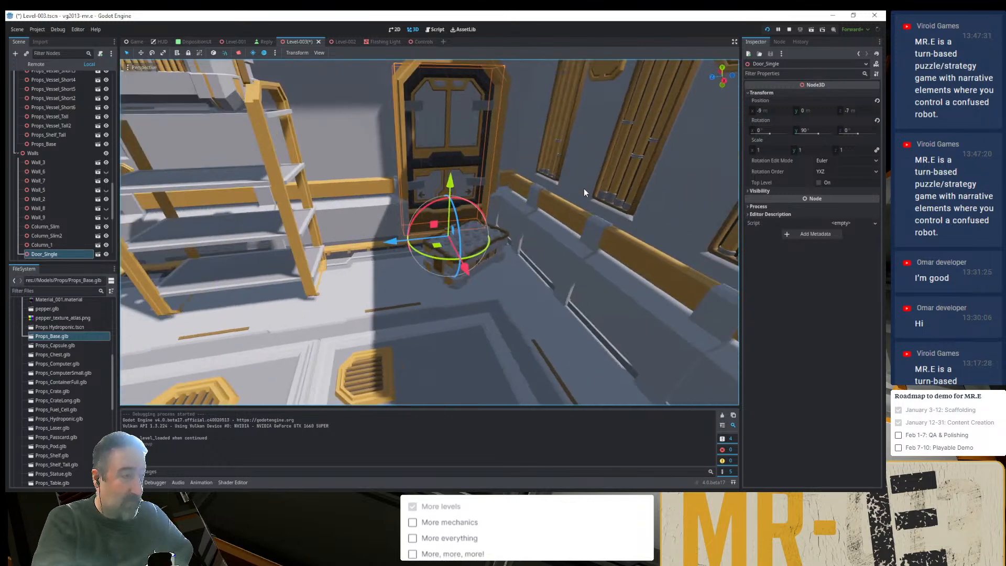
{"action": "middle_click_drag", "start_coordinate": [432, 240], "coordinate": [476, 259]}
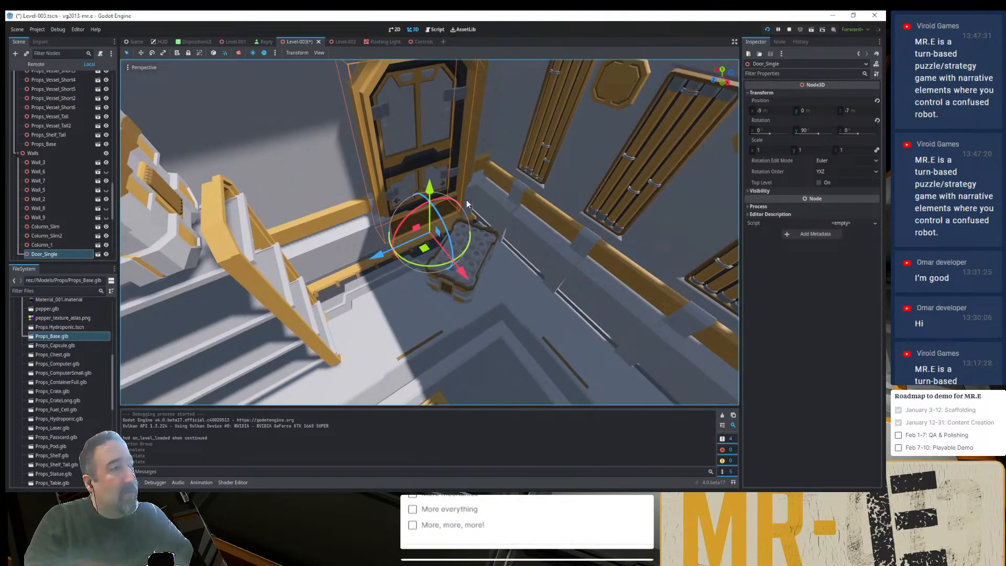
{"action": "middle_click_drag", "start_coordinate": [450, 148], "coordinate": [448, 207]}
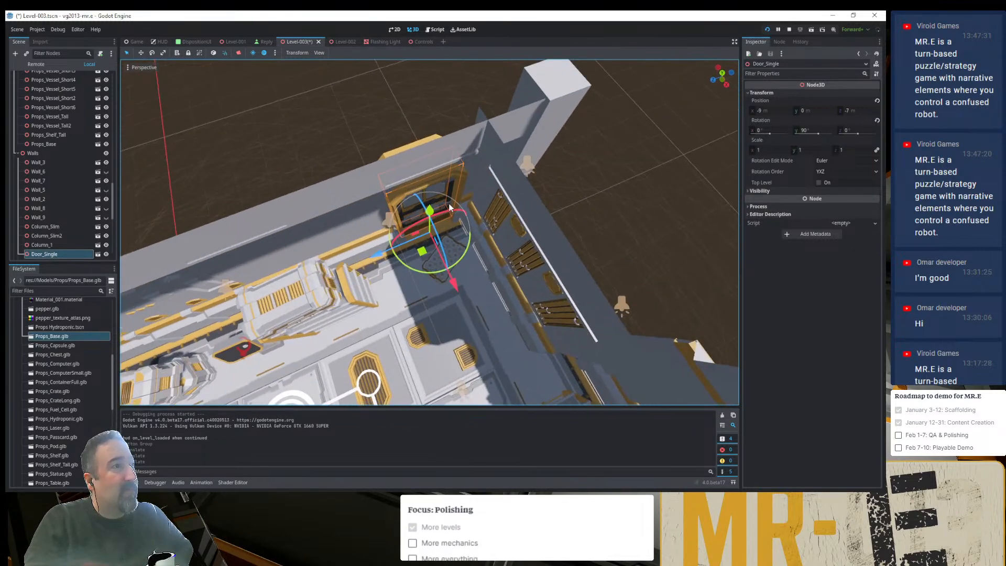
- Move Column_1 inward to Z -8 m, into the corner beside the door
{"action": "left_click", "coordinate": [553, 84]}
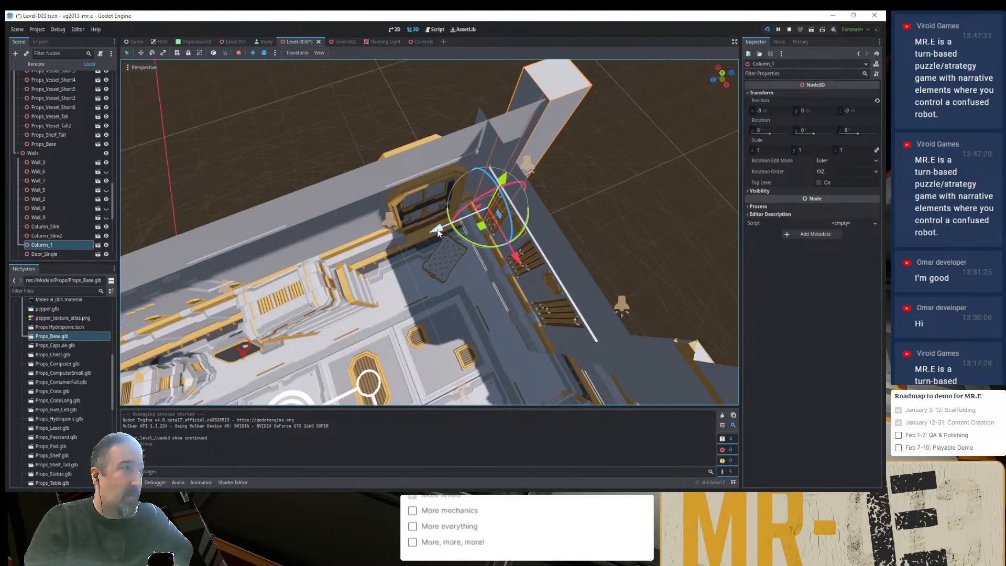
{"action": "left_click_drag", "start_coordinate": [438, 231], "coordinate": [411, 240]}
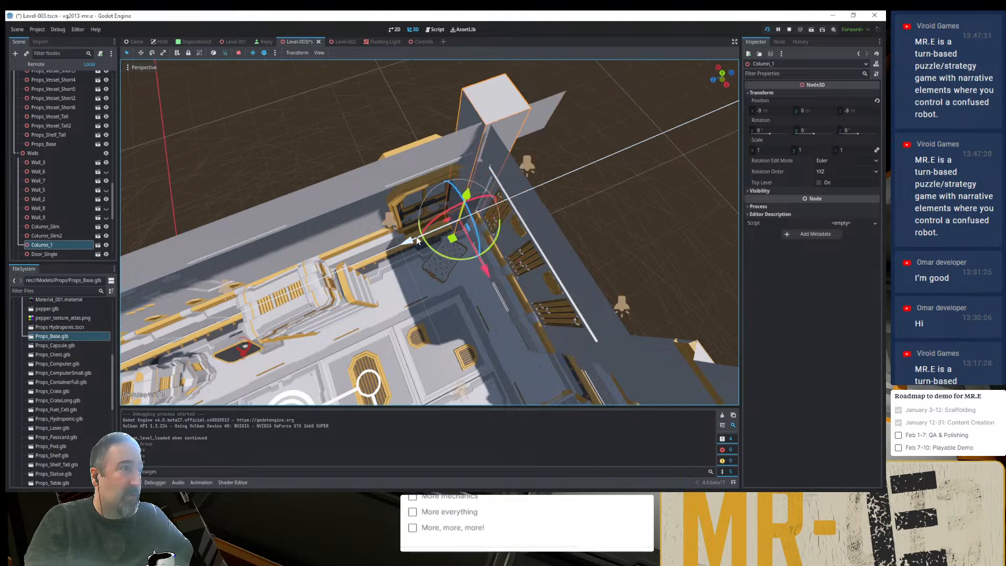
{"action": "left_click", "coordinate": [570, 154]}
- Examine the junction of Column_1, the door and Wall_2 from inside the room and from above
{"action": "middle_click_drag", "start_coordinate": [492, 253], "coordinate": [479, 184]}
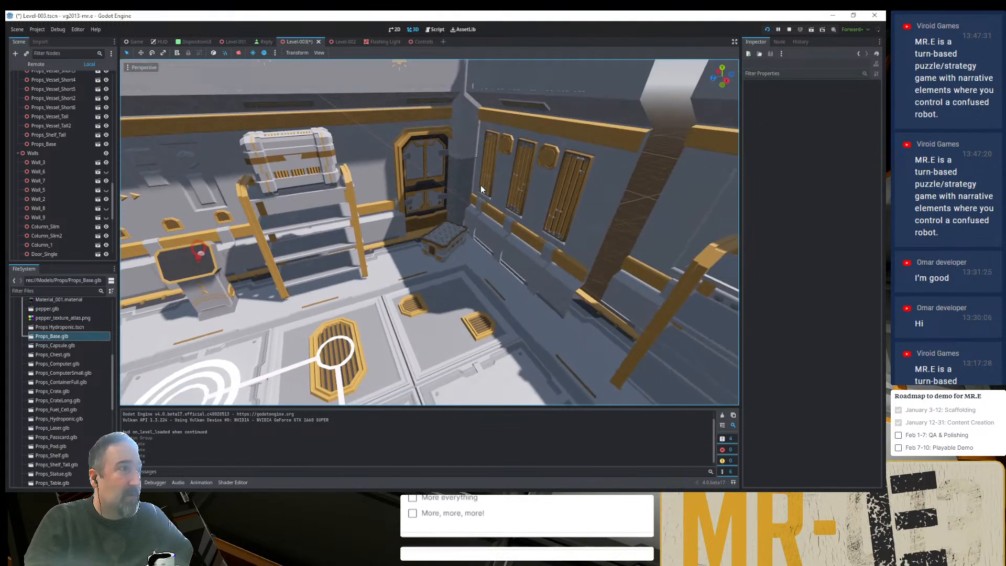
{"action": "scroll", "coordinate": [475, 161], "scroll_direction": "up", "scroll_amount": 5}
{"action": "scroll", "coordinate": [473, 155], "scroll_direction": "up", "scroll_amount": 4}
{"action": "scroll", "coordinate": [473, 156], "scroll_direction": "down", "scroll_amount": 6}
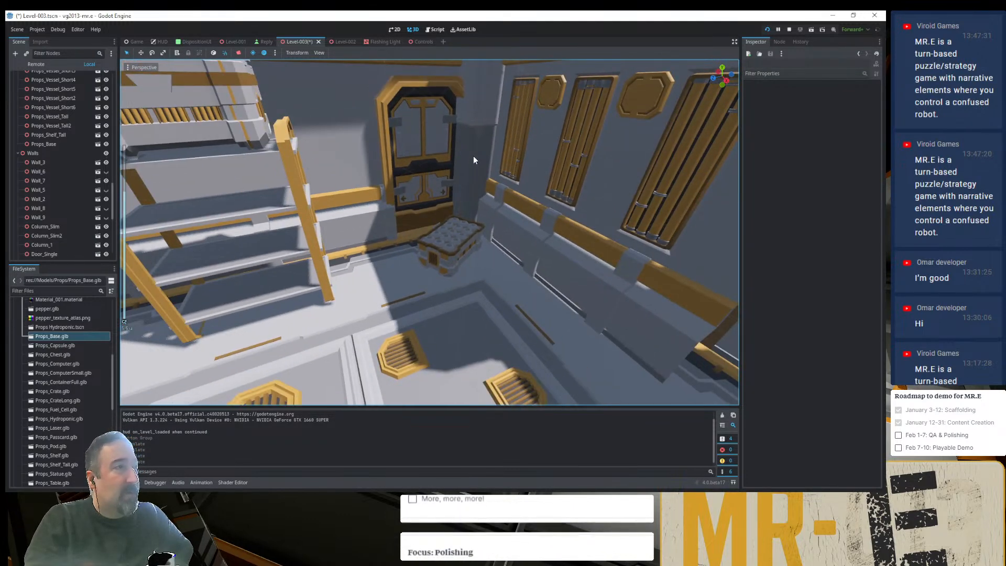
{"action": "scroll", "coordinate": [473, 156], "scroll_direction": "down", "scroll_amount": 3}
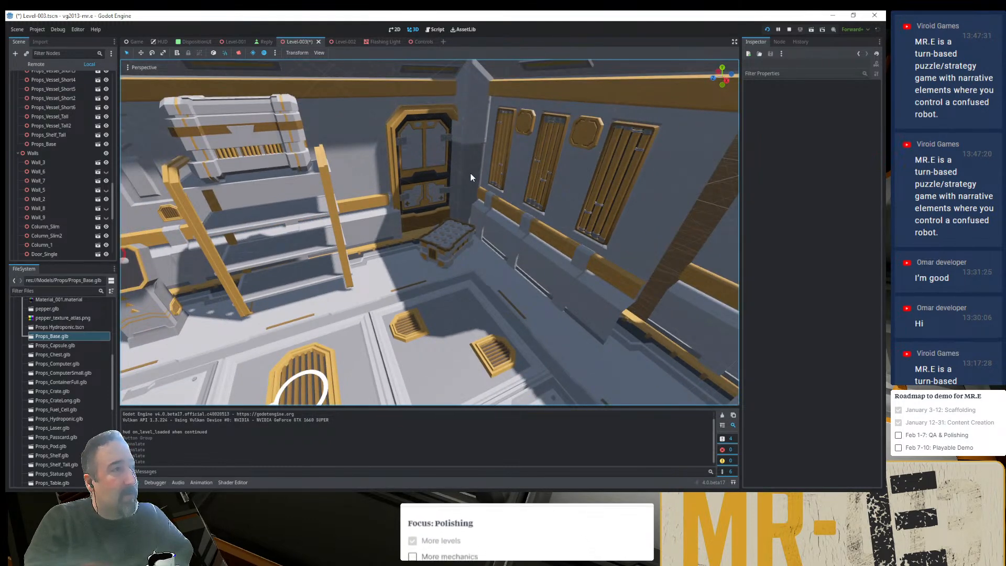
{"action": "scroll", "coordinate": [471, 177], "scroll_direction": "down", "scroll_amount": 4}
{"action": "middle_click_drag", "start_coordinate": [473, 185], "coordinate": [473, 232]}
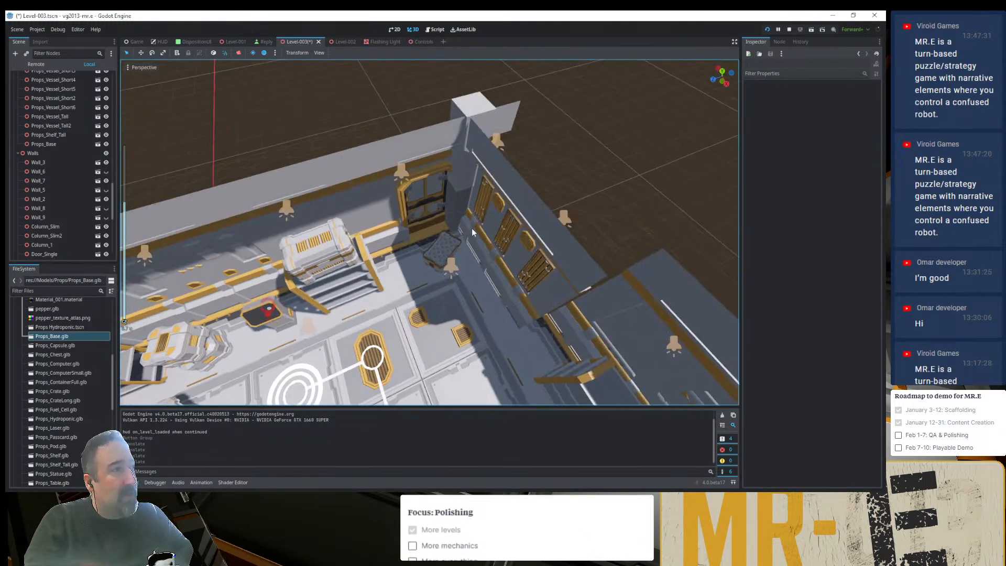
- Move Column_1 and Wall_2 back outward so they meet again at the room's outer corner
{"action": "left_click", "coordinate": [480, 103]}
{"action": "left_click_drag", "start_coordinate": [410, 243], "coordinate": [424, 241]}
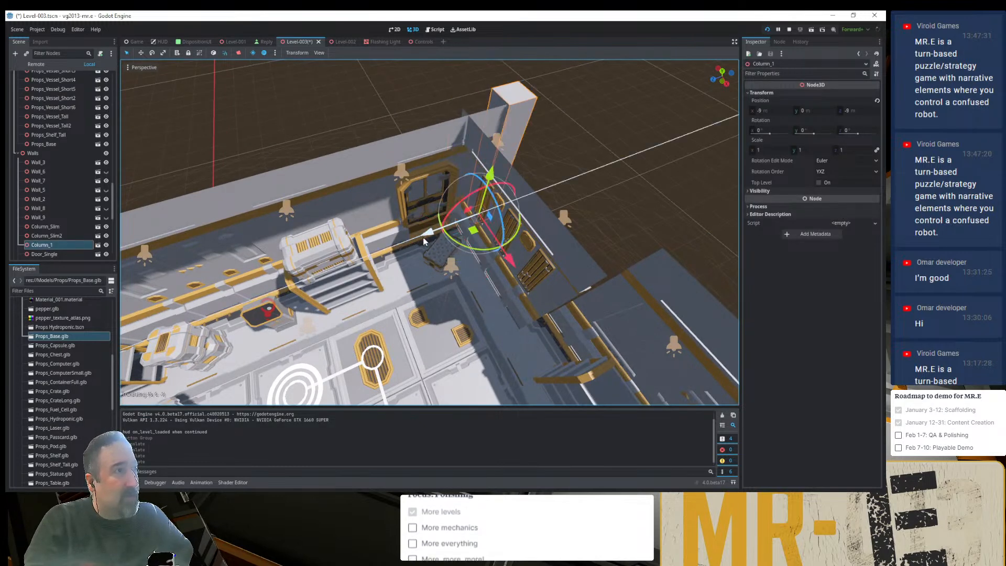
{"action": "left_click", "coordinate": [552, 245]}
{"action": "left_click_drag", "start_coordinate": [438, 290], "coordinate": [456, 282]}
{"action": "left_click", "coordinate": [594, 111]}
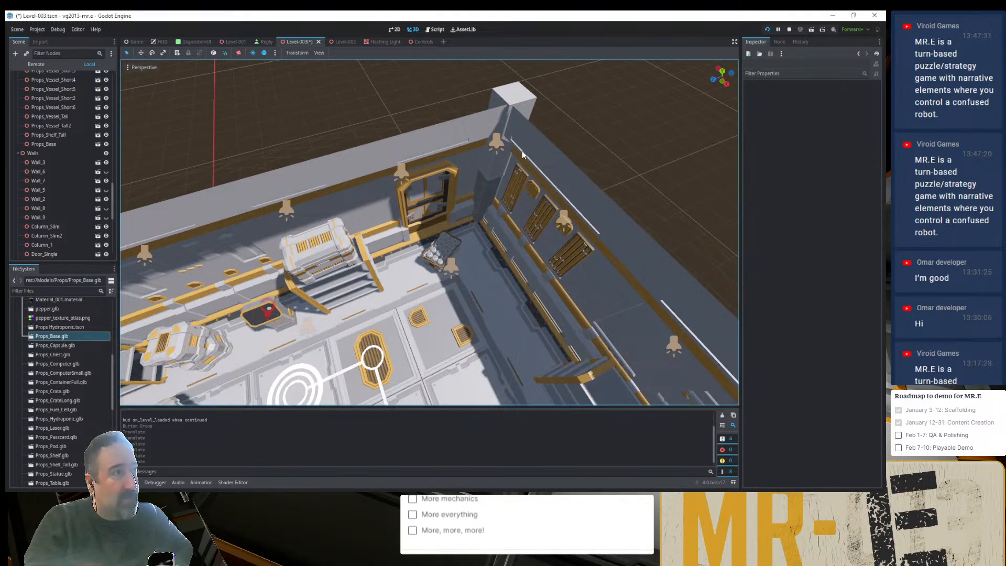
- Hide Column_1 and examine the corner beside the door without it, from inside the room and from outside
{"action": "left_click", "coordinate": [517, 94]}
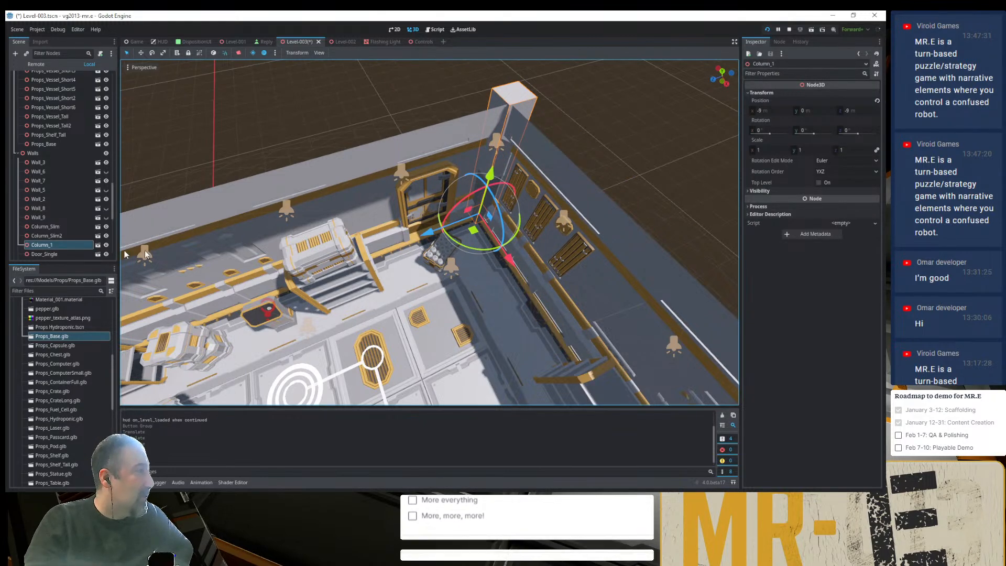
{"action": "left_click", "coordinate": [106, 246]}
{"action": "left_click", "coordinate": [586, 129]}
{"action": "middle_click_drag", "start_coordinate": [569, 167], "coordinate": [554, 109]}
{"action": "middle_click_drag", "start_coordinate": [506, 165], "coordinate": [477, 187]}
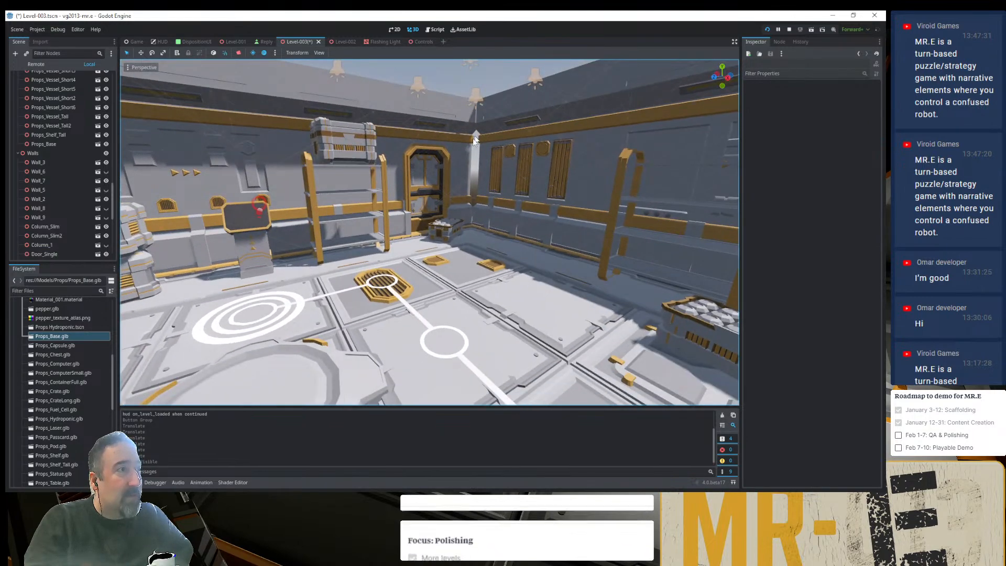
{"action": "scroll", "coordinate": [479, 148], "scroll_direction": "up", "scroll_amount": 9}
{"action": "scroll", "coordinate": [523, 115], "scroll_direction": "down", "scroll_amount": 4}
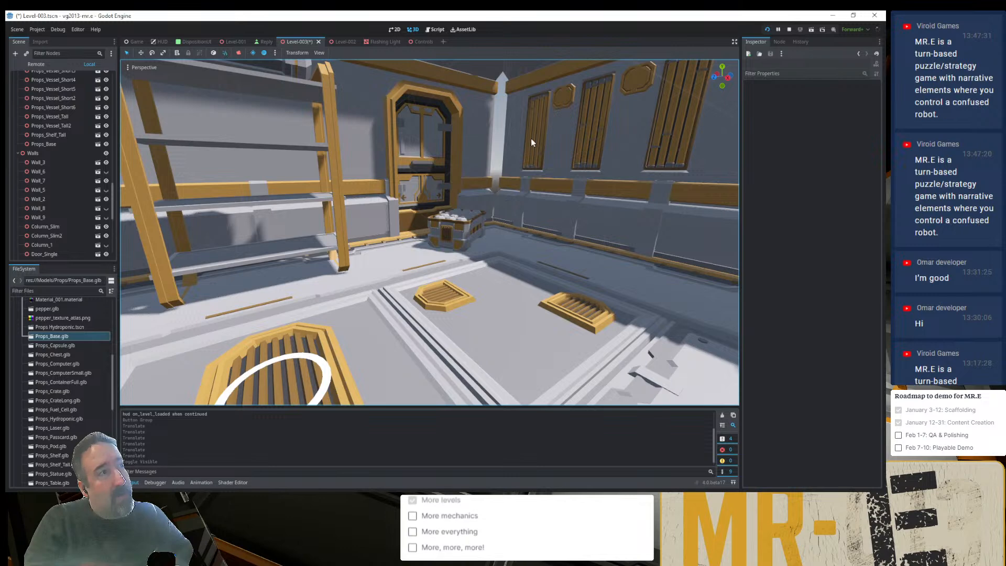
{"action": "middle_click_drag", "start_coordinate": [530, 138], "coordinate": [497, 143]}
{"action": "scroll", "coordinate": [494, 143], "scroll_direction": "down", "scroll_amount": 5}
{"action": "scroll", "coordinate": [495, 146], "scroll_direction": "down", "scroll_amount": 5}
{"action": "middle_click_drag", "start_coordinate": [547, 178], "coordinate": [516, 178]}
- Hide Column_Slim2 at the open end of Wall_2 and examine the door corner from above and close up
{"action": "left_click", "coordinate": [514, 177]}
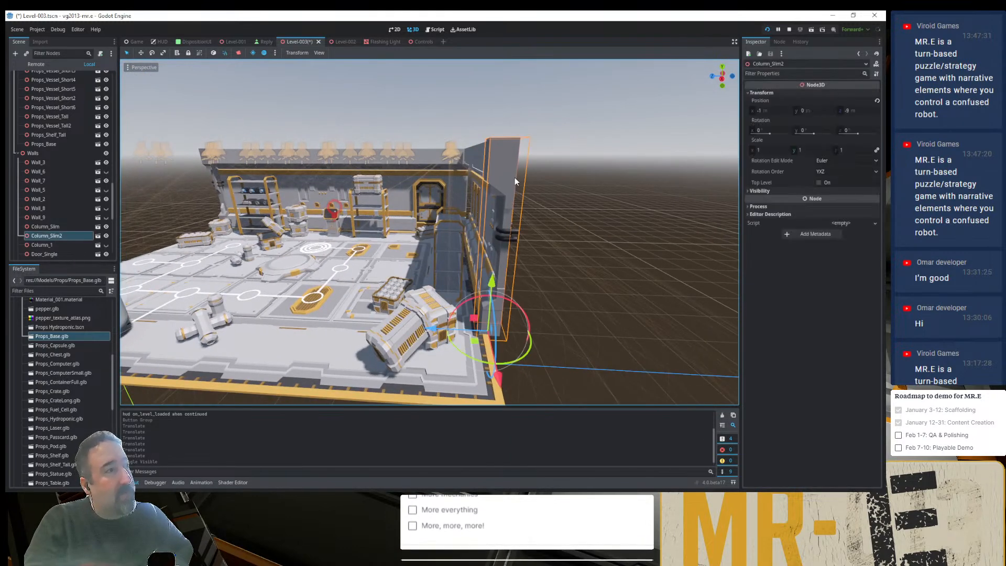
{"action": "left_click", "coordinate": [107, 235]}
{"action": "left_click", "coordinate": [545, 157]}
{"action": "middle_click_drag", "start_coordinate": [557, 193], "coordinate": [454, 165]}
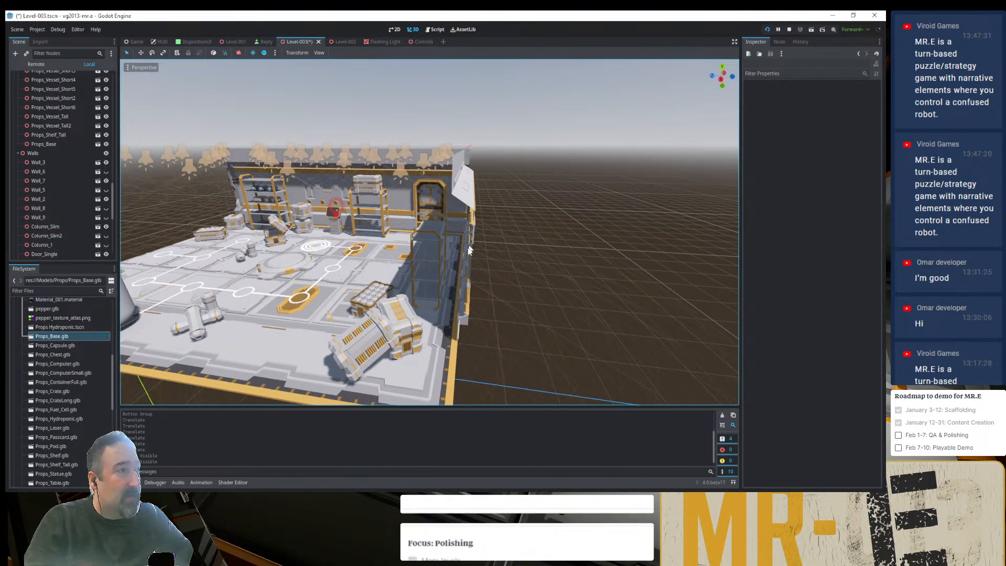
{"action": "middle_click_drag", "start_coordinate": [470, 271], "coordinate": [512, 337]}
{"action": "scroll", "coordinate": [476, 177], "scroll_direction": "up", "scroll_amount": 4}
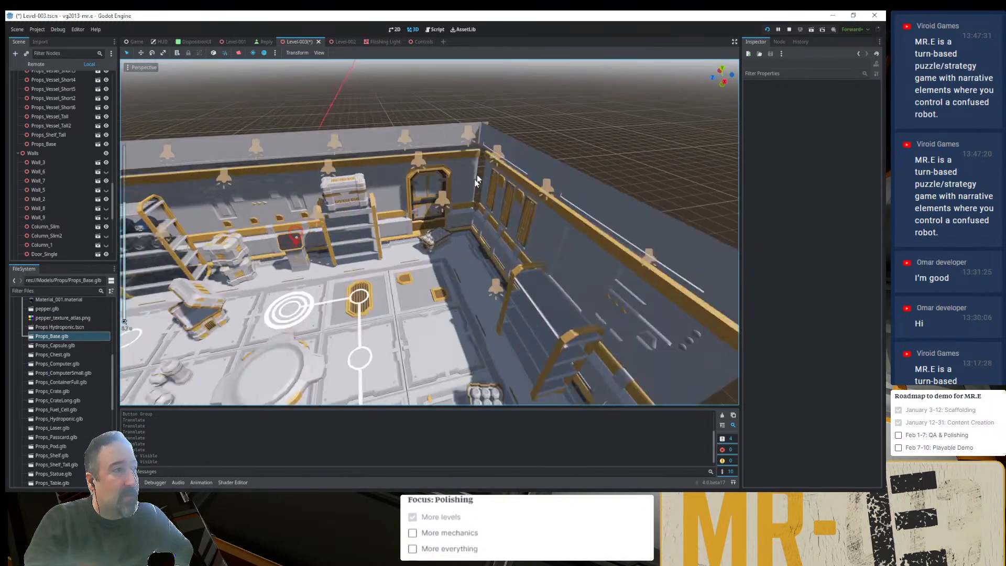
{"action": "scroll", "coordinate": [476, 178], "scroll_direction": "up", "scroll_amount": 5}
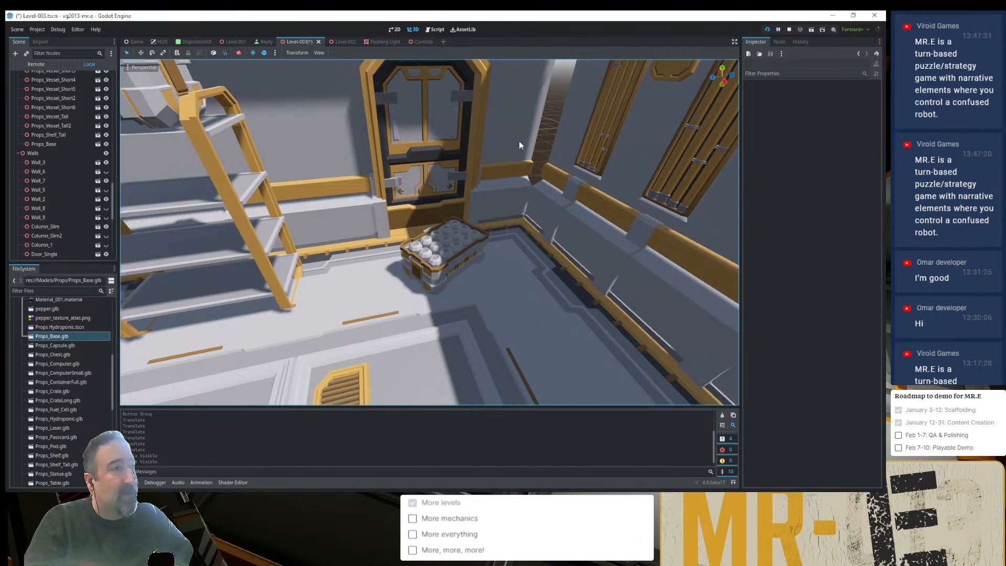
- Check the positions of DoorSingle_Wall_SideA2 and Wall_2 beside the corner gap, and show Column_Slim2 again
{"action": "left_click", "coordinate": [517, 140]}
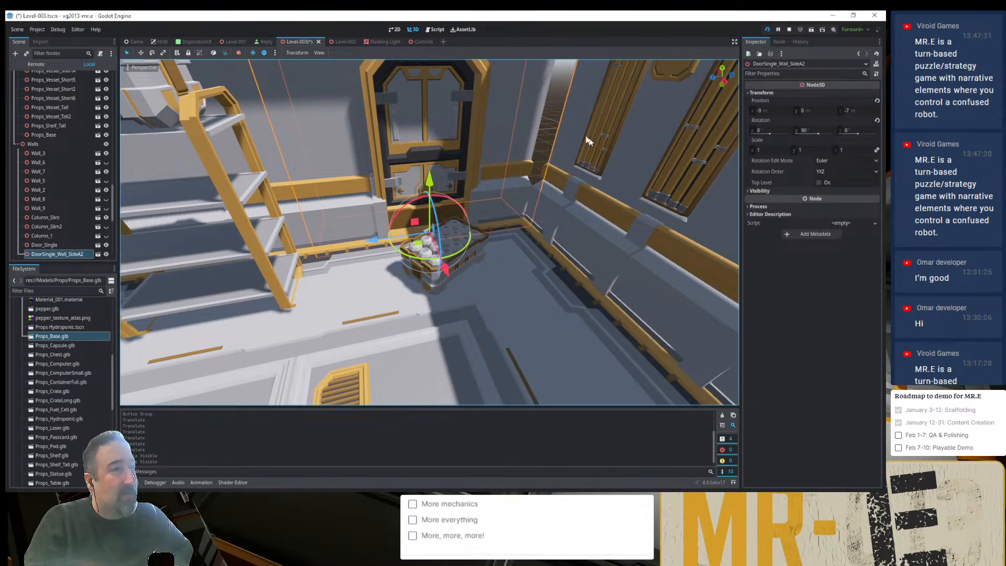
{"action": "left_click", "coordinate": [556, 150]}
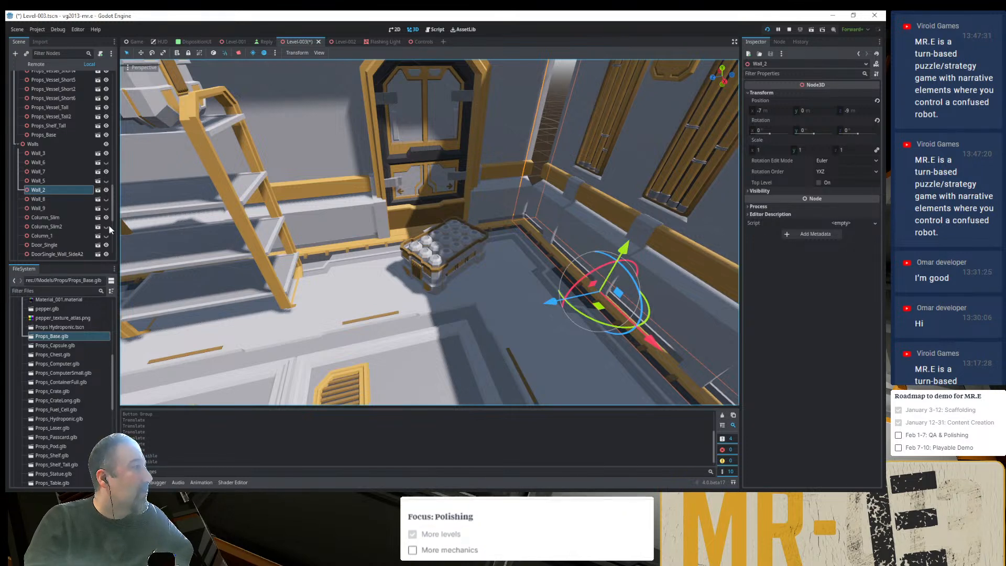
{"action": "left_click", "coordinate": [78, 225]}
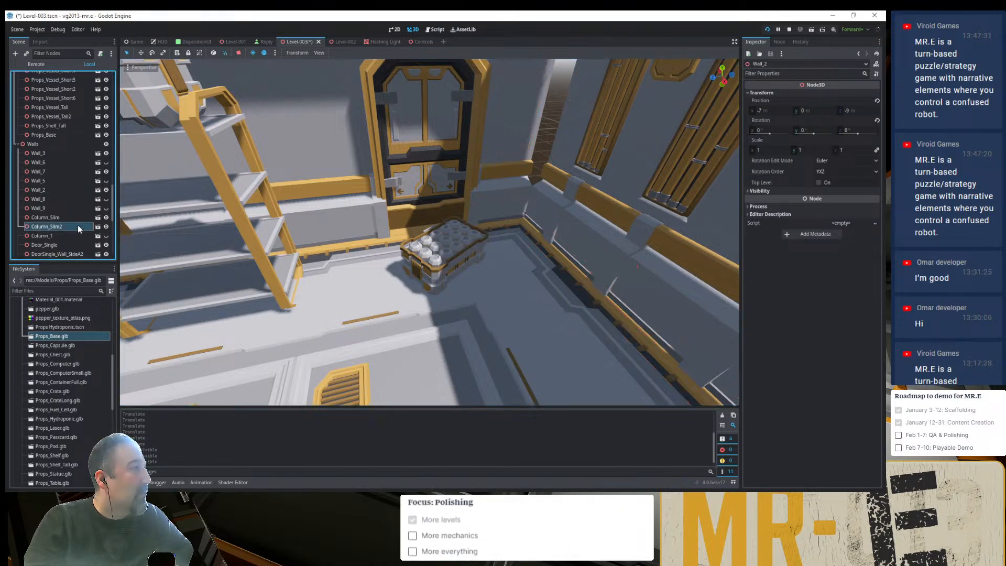
{"action": "scroll", "coordinate": [468, 231], "scroll_direction": "down", "scroll_amount": 8}
{"action": "scroll", "coordinate": [473, 227], "scroll_direction": "up", "scroll_amount": 10}
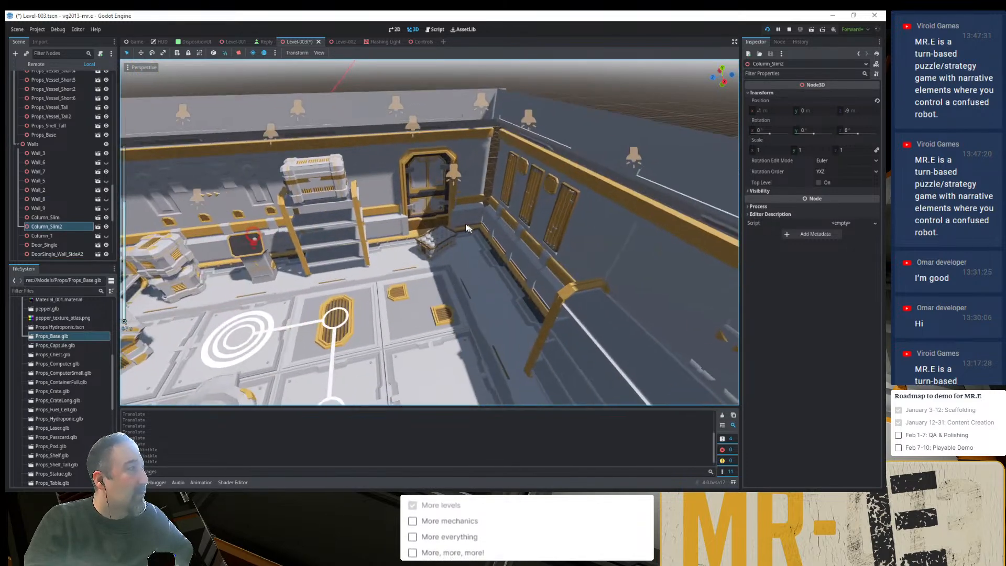
{"action": "scroll", "coordinate": [100, 233], "scroll_direction": "up", "scroll_amount": 3}
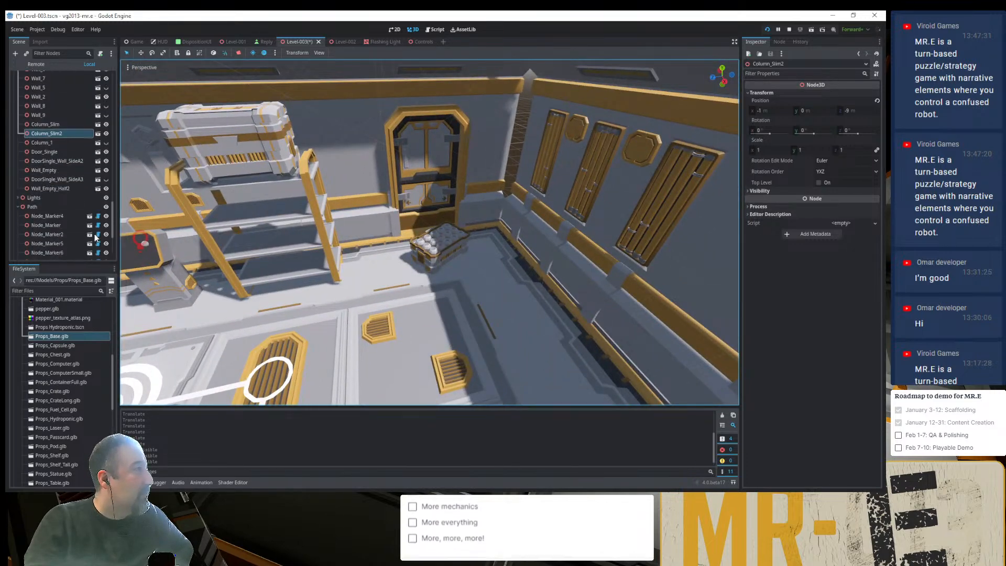
{"action": "scroll", "coordinate": [95, 237], "scroll_direction": "down", "scroll_amount": 5}
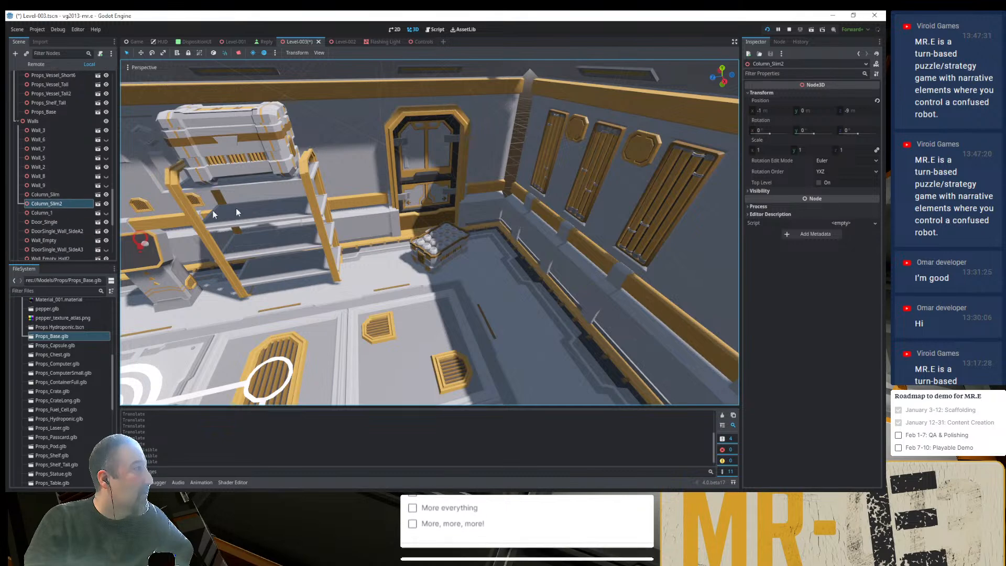
- Show Column_1 to compare the corner with it in place, and hide it again
{"action": "left_click", "coordinate": [106, 212]}
{"action": "scroll", "coordinate": [375, 170], "scroll_direction": "down", "scroll_amount": 10}
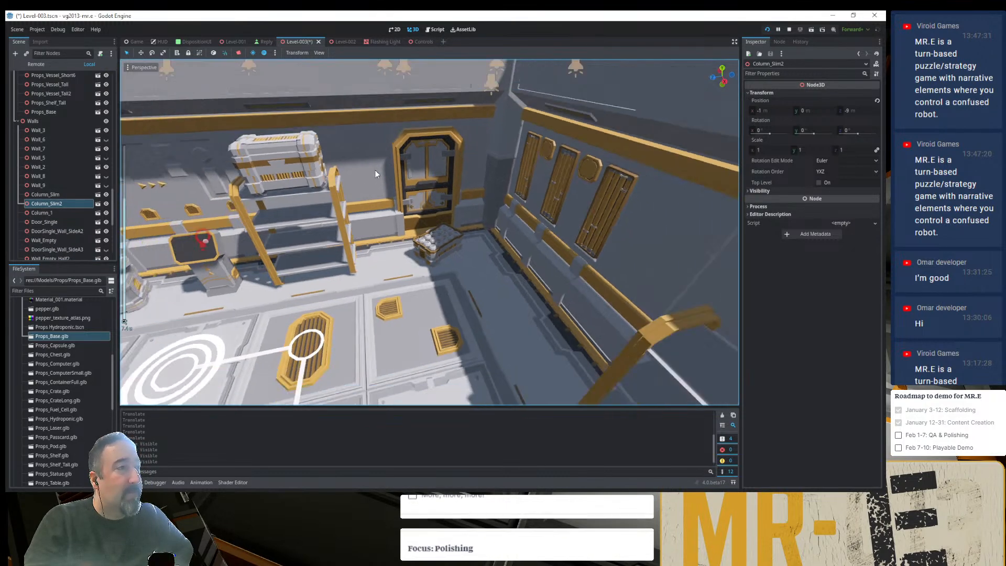
{"action": "left_click", "coordinate": [570, 201]}
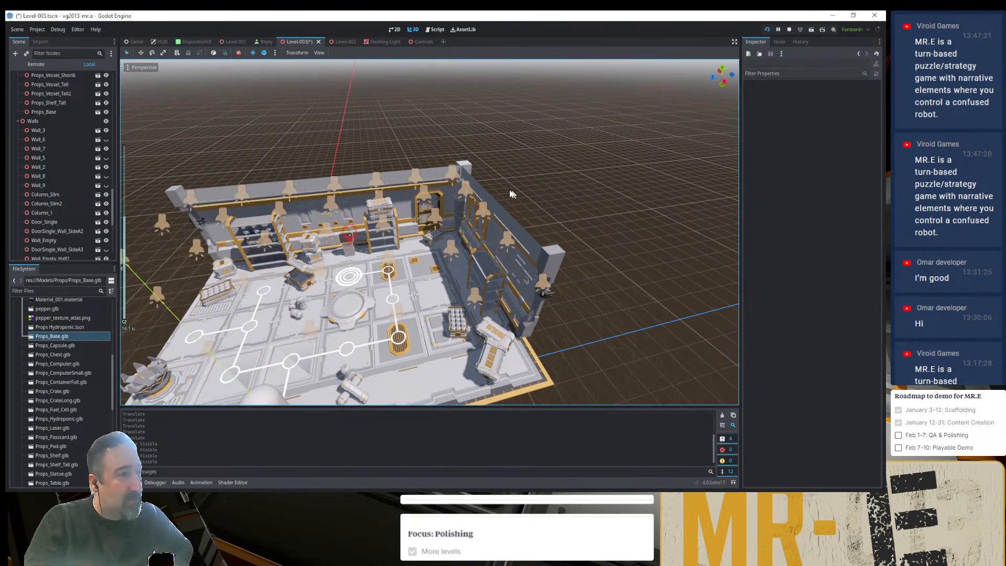
{"action": "scroll", "coordinate": [495, 187], "scroll_direction": "up", "scroll_amount": 8}
{"action": "left_click", "coordinate": [551, 131]}
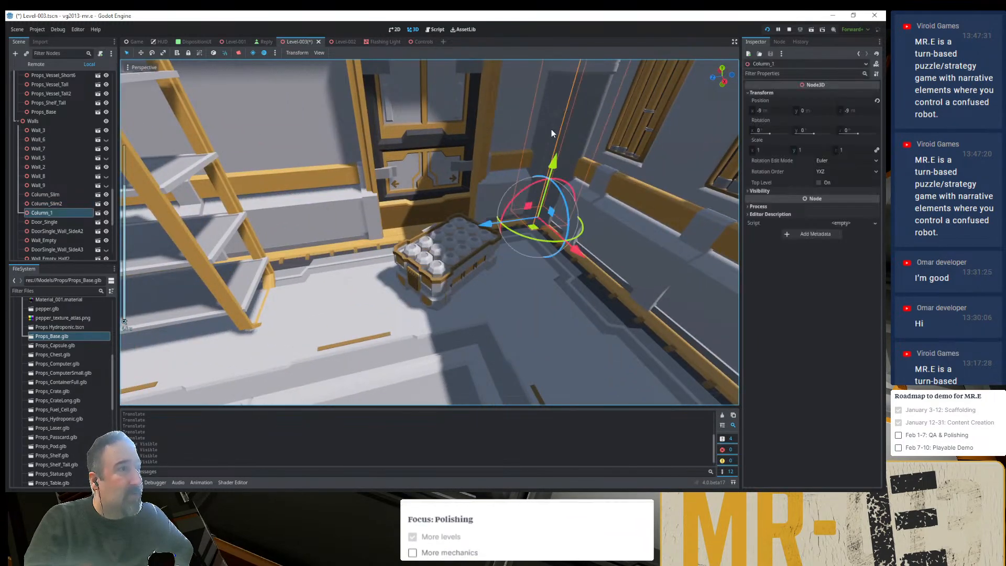
{"action": "left_click", "coordinate": [106, 212]}
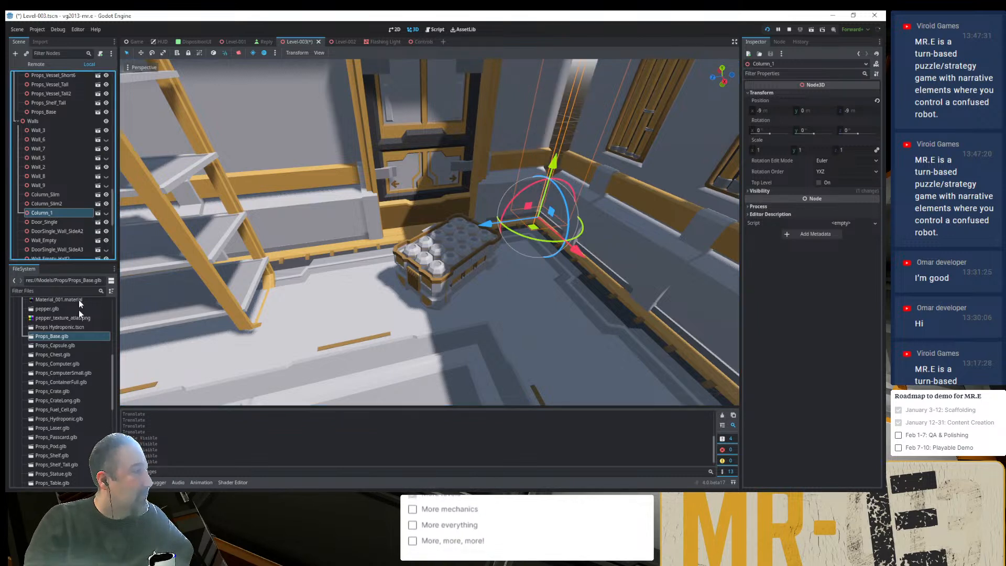
- Collapse the Props folder and open the Walls folder under Models > Architecture to see the available column models
{"action": "scroll", "coordinate": [72, 376], "scroll_direction": "up", "scroll_amount": 5}
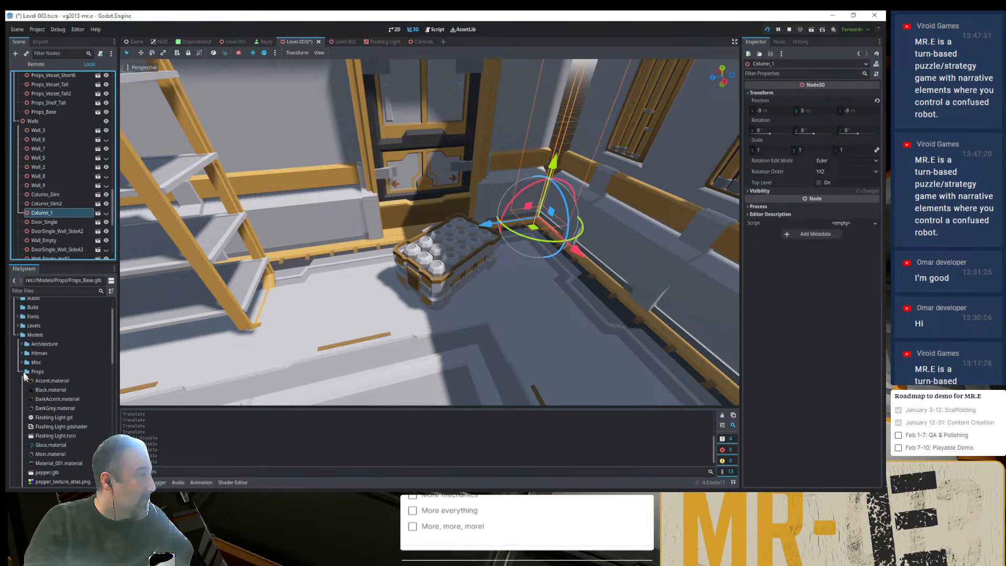
{"action": "left_click", "coordinate": [22, 372]}
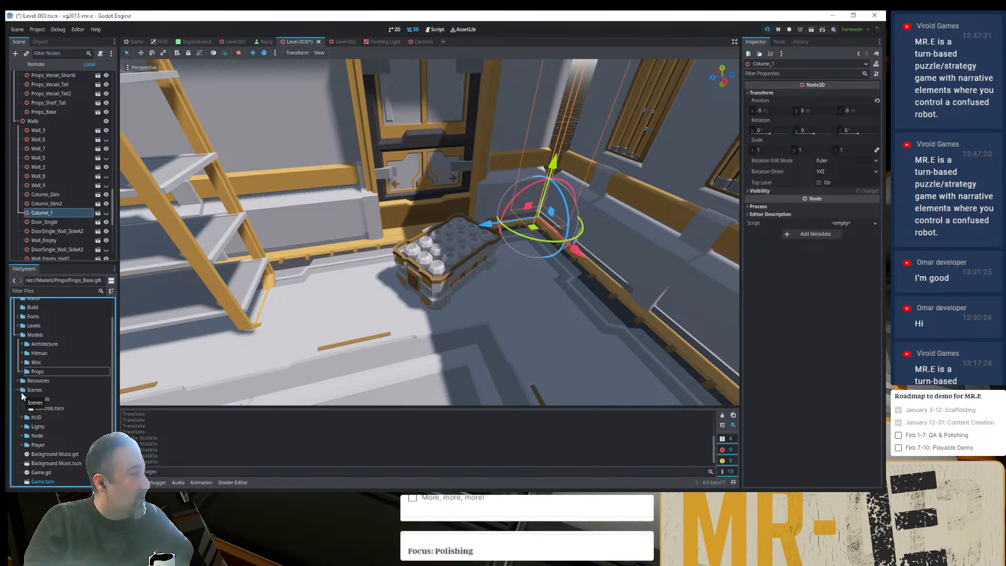
{"action": "left_click", "coordinate": [22, 344]}
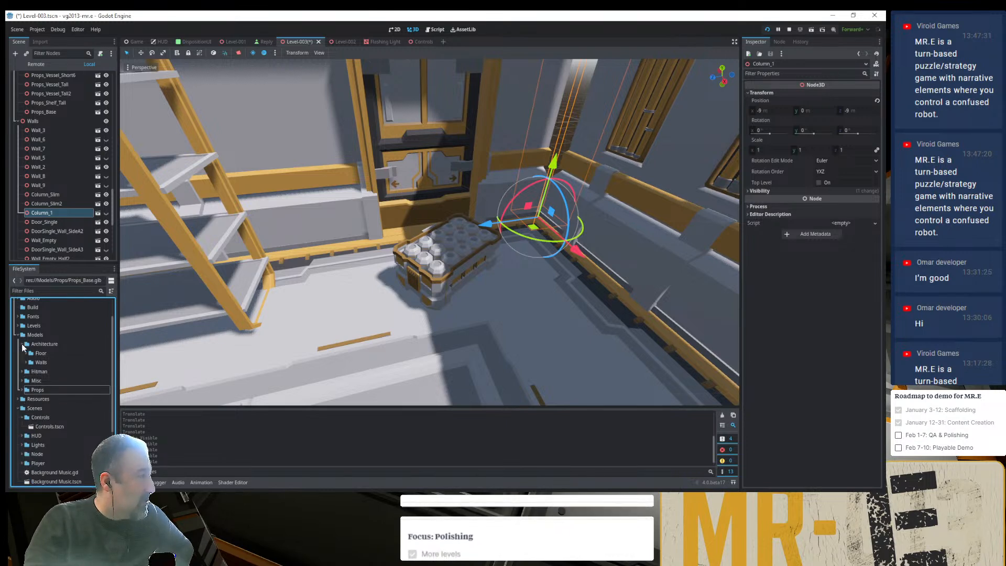
{"action": "left_click", "coordinate": [26, 362]}
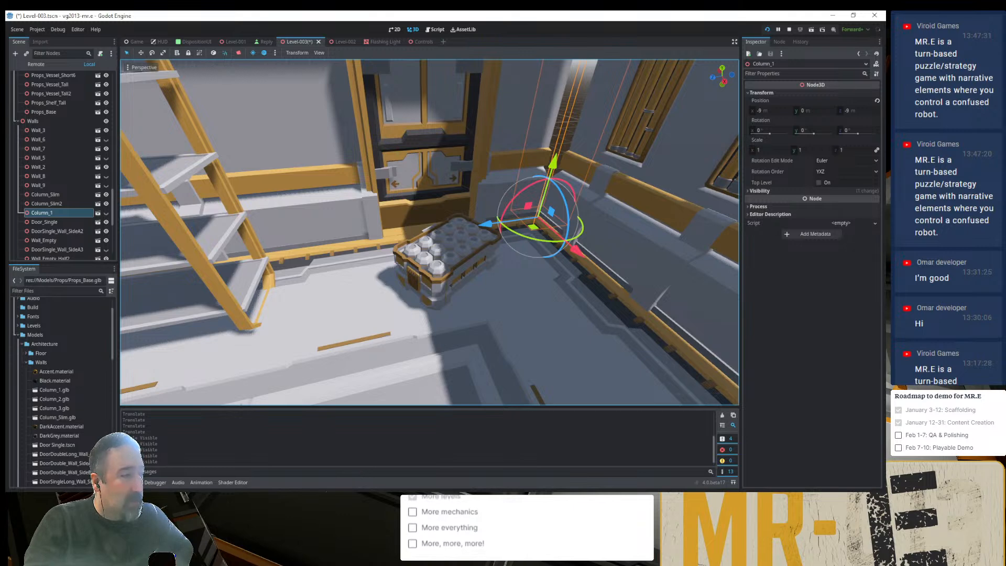
- Compare the corner with the Ultimate Modular Sci-Fi Pack image in the browser, and switch to the running game's debug window
{"action": "key", "text": "alt+Tab"}
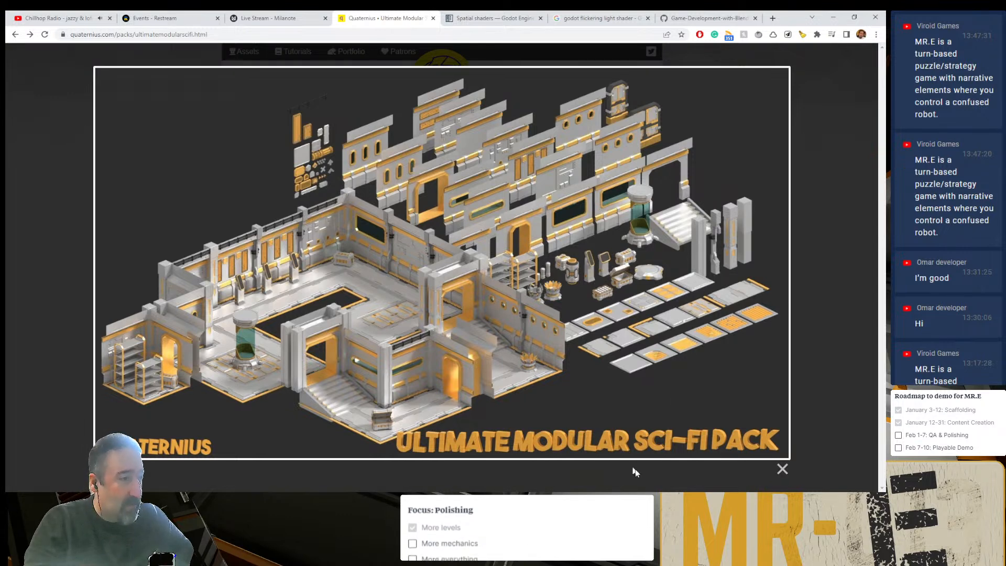
{"action": "key", "text": "alt+Tab"}
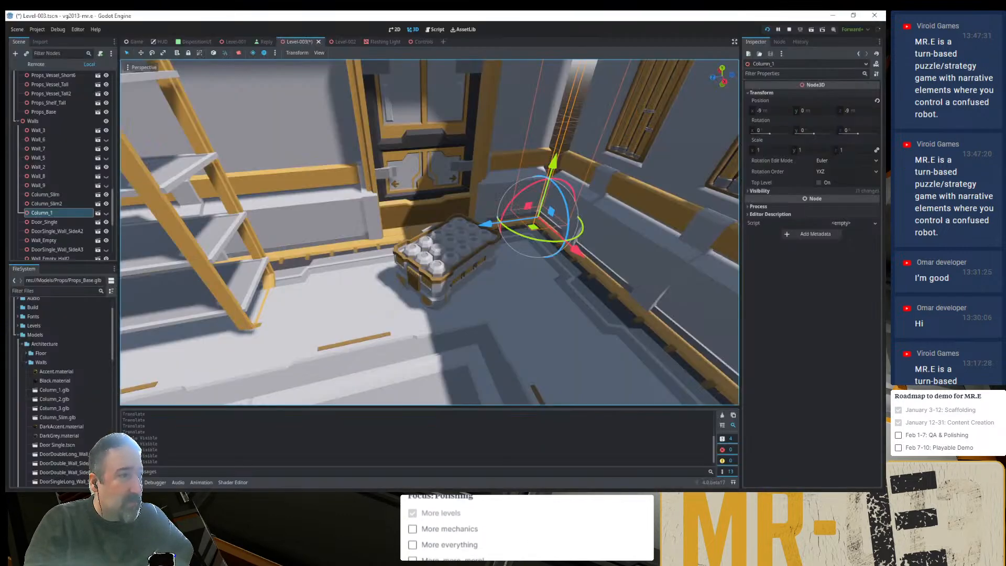
{"action": "key", "text": "alt+Tab"}
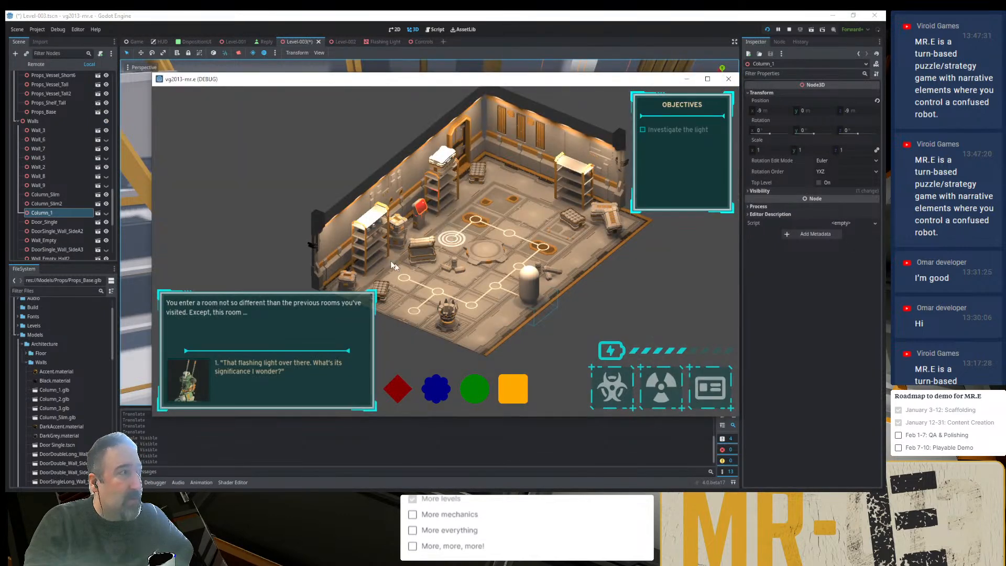
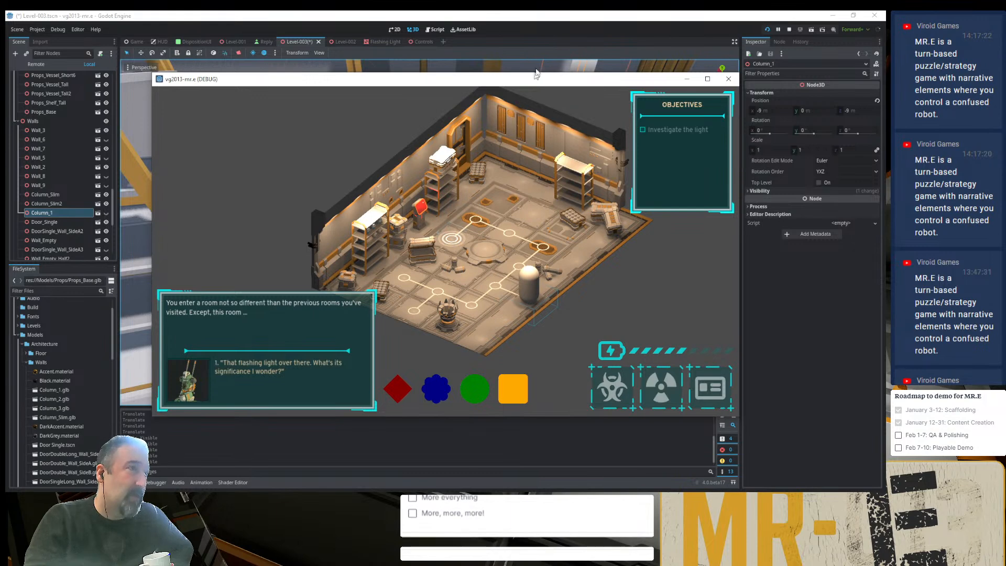
- Return to the Level-003 editor, show Column_1 in the corner, and check it against the running game's window
{"action": "left_click", "coordinate": [545, 37]}
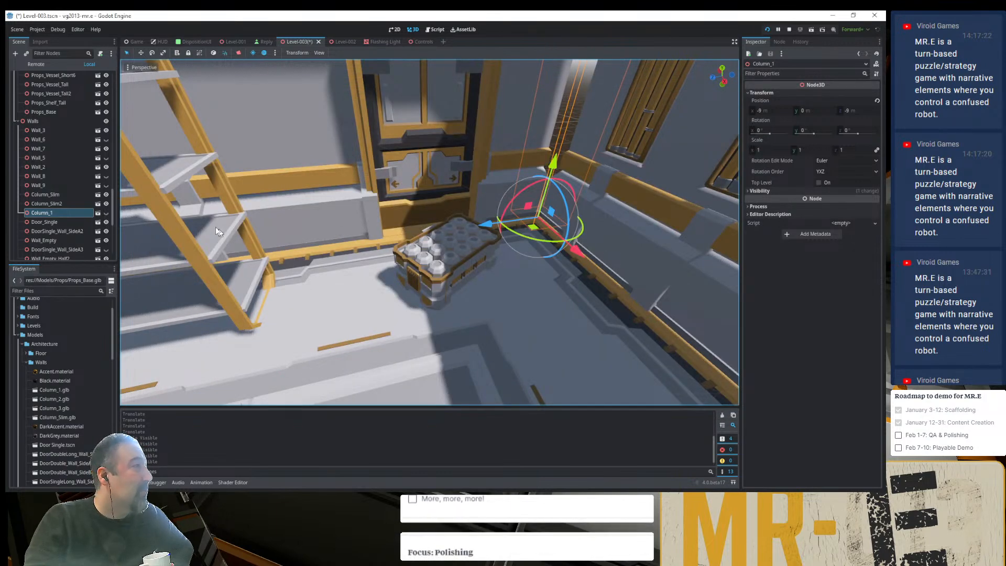
{"action": "left_click", "coordinate": [106, 212]}
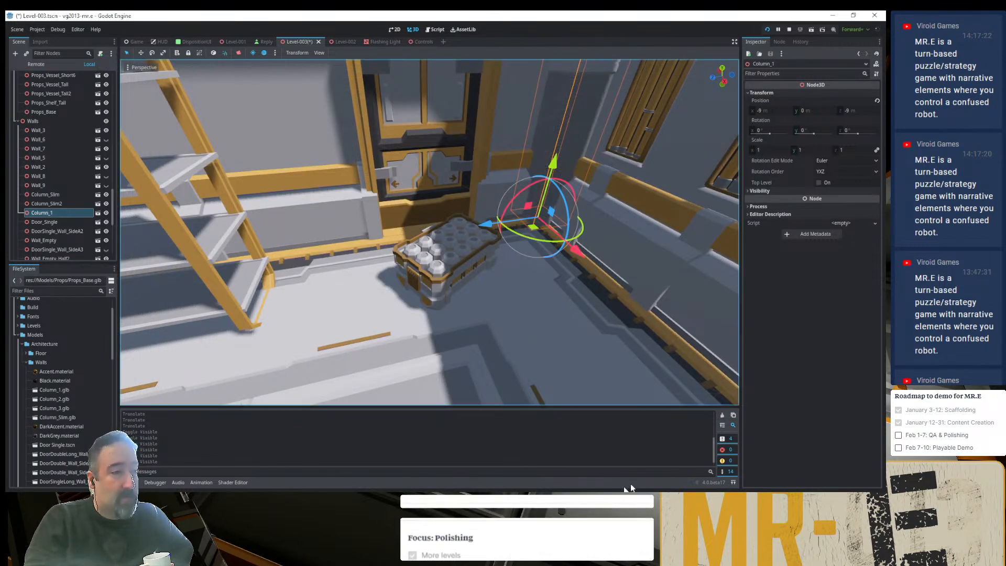
{"action": "key", "text": "alt+Tab"}
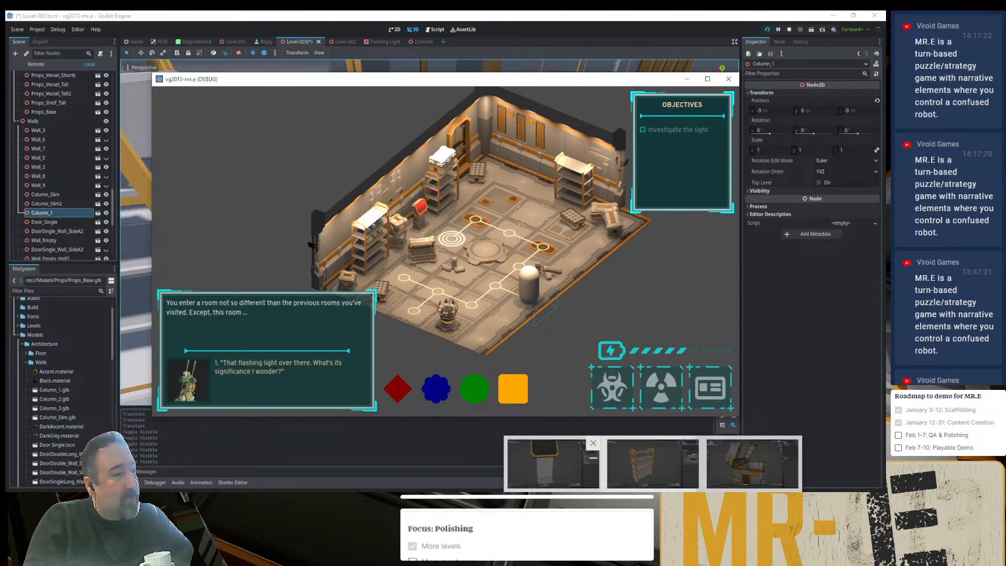
{"action": "left_click", "coordinate": [557, 484]}
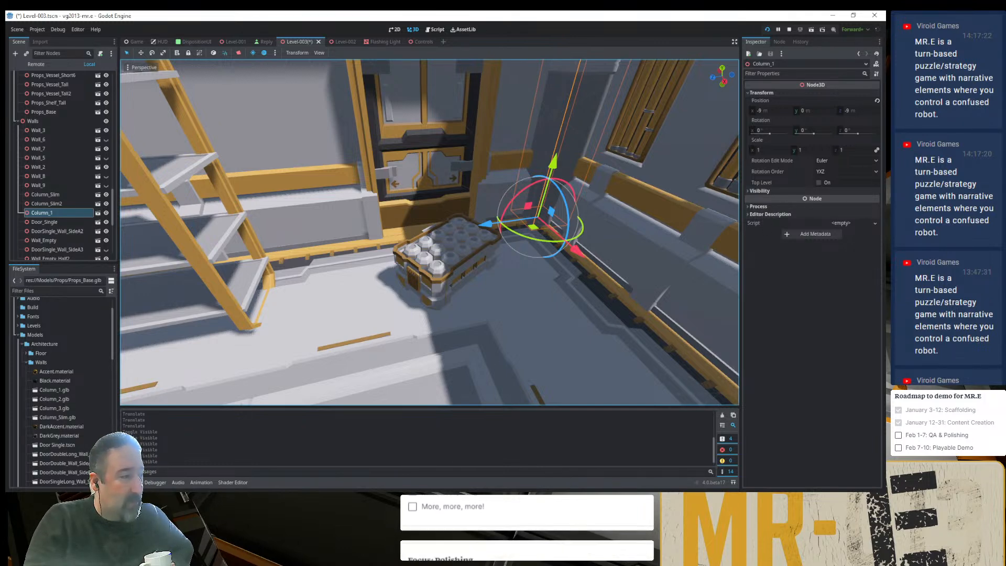
- Compare the room corner with the column pieces in the Ultimate Modular Sci-Fi Pack image in the browser
{"action": "key", "text": "alt+Tab"}
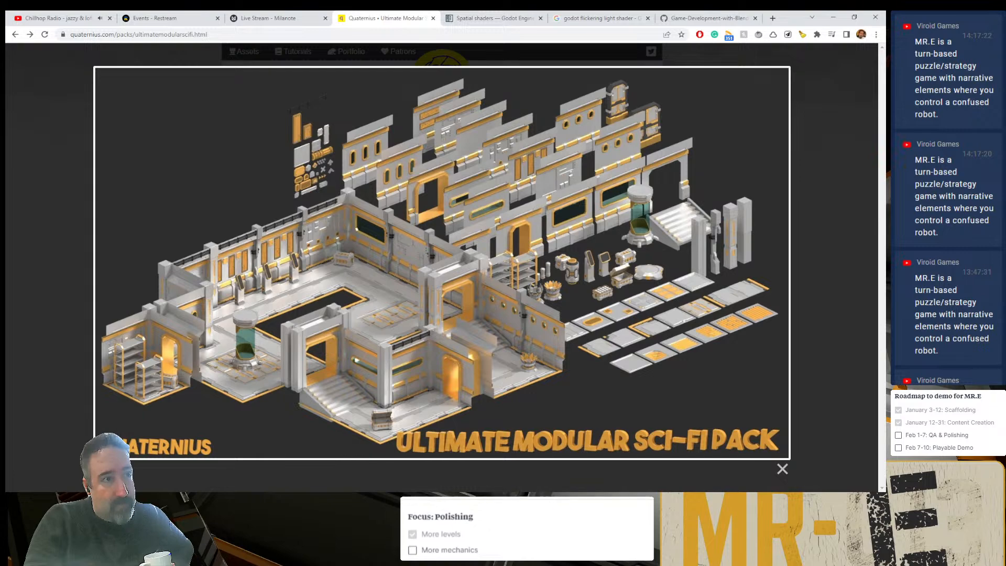
{"action": "key", "text": "alt+Tab"}
{"action": "scroll", "coordinate": [536, 223], "scroll_direction": "down", "scroll_amount": 9}
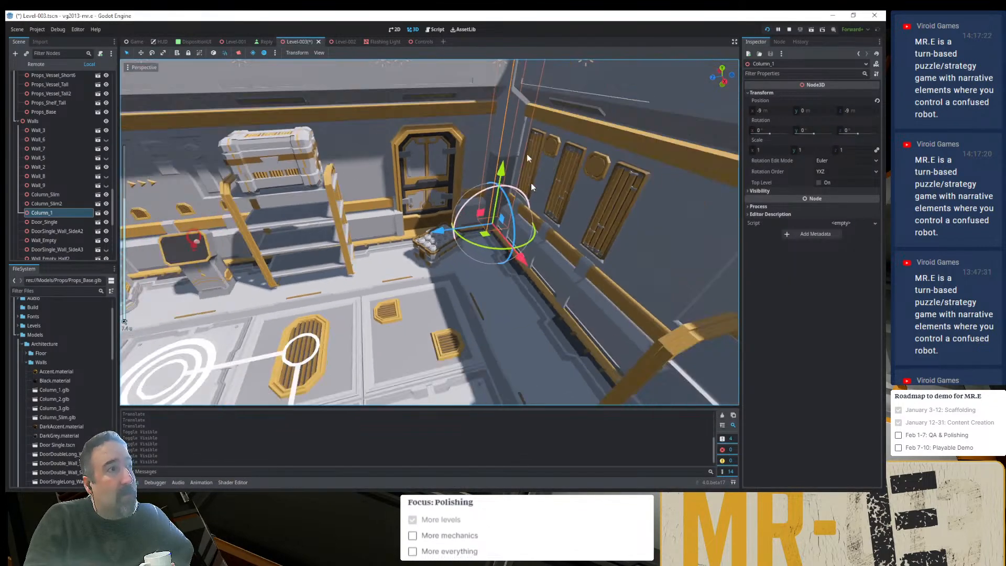
{"action": "scroll", "coordinate": [505, 152], "scroll_direction": "up", "scroll_amount": 2}
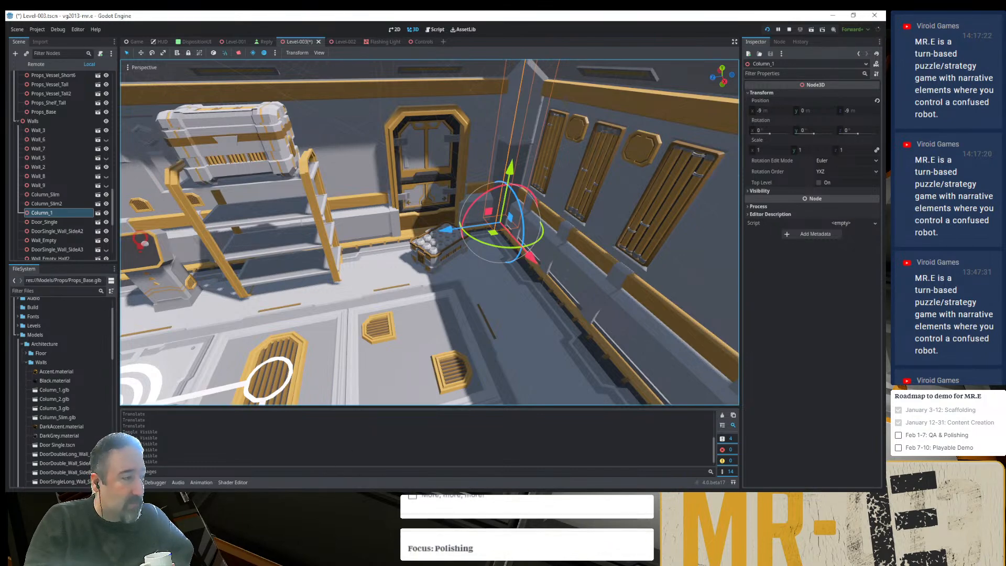
{"action": "key", "text": "alt+Tab"}
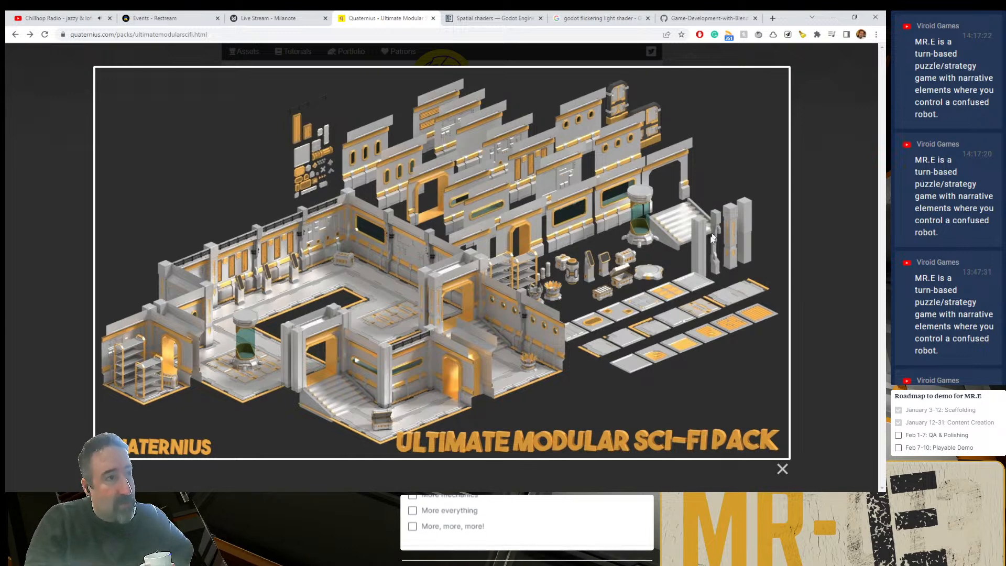
{"action": "key", "text": "alt+Tab"}
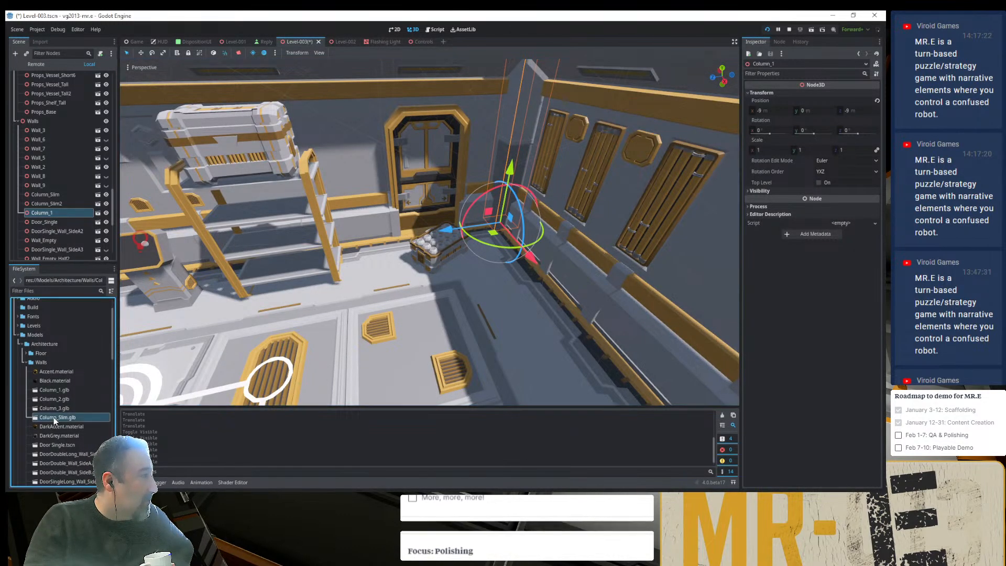
- Add another instance of Column_Slim.glb under Walls, hide Column_1, and select the new column
{"action": "left_click_drag", "start_coordinate": [53, 417], "coordinate": [75, 200]}
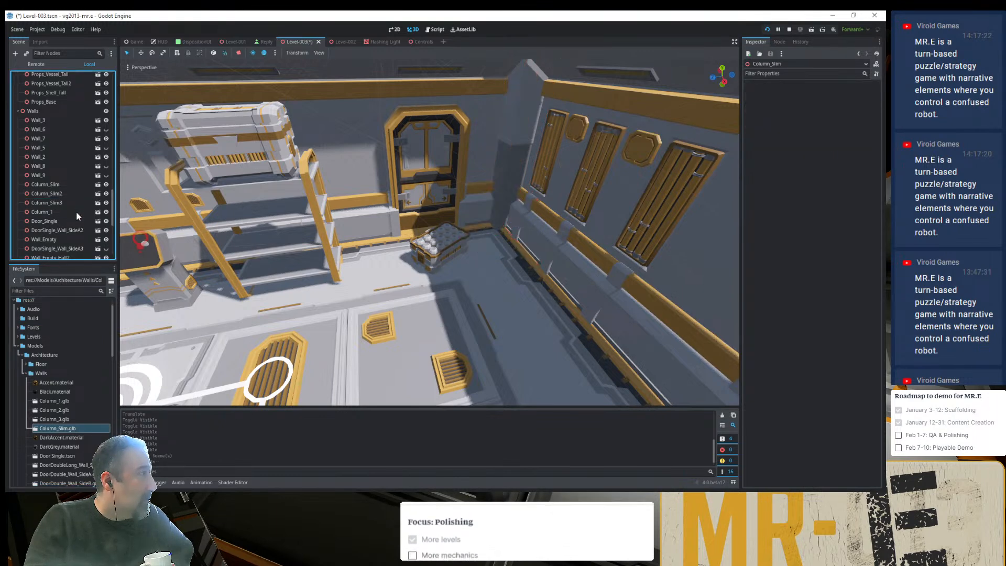
{"action": "left_click", "coordinate": [78, 213]}
{"action": "left_click", "coordinate": [66, 204]}
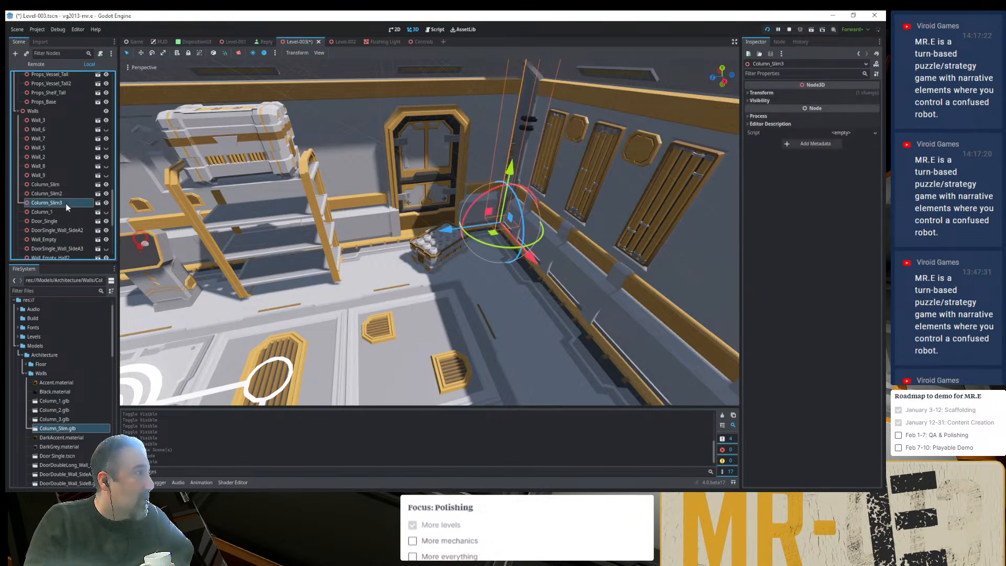
- Try rotating Column_Slim3 by 90° about its vertical axis in the corner beside the door
{"action": "scroll", "coordinate": [521, 149], "scroll_direction": "up", "scroll_amount": 8}
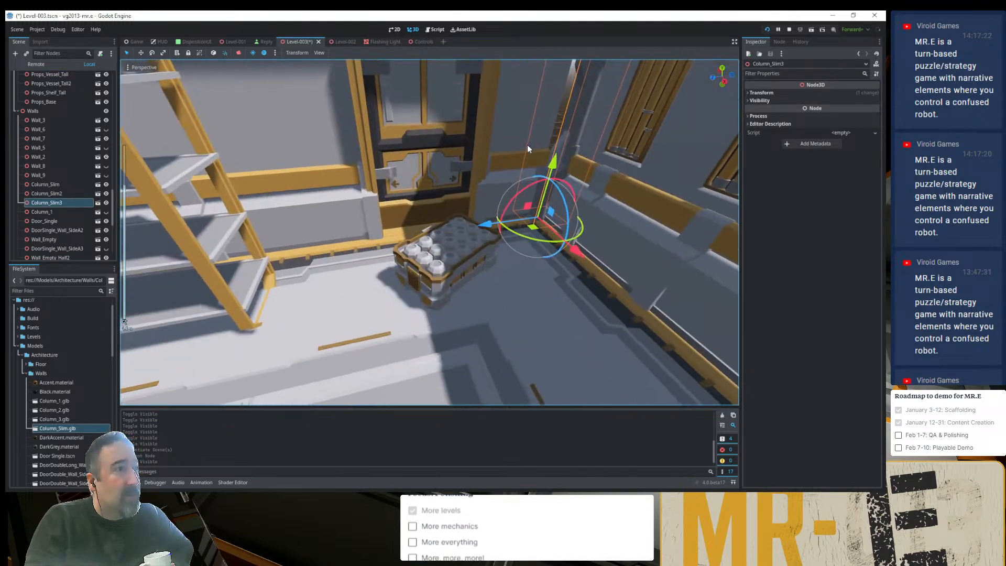
{"action": "scroll", "coordinate": [542, 151], "scroll_direction": "down", "scroll_amount": 4}
{"action": "middle_click_drag", "start_coordinate": [554, 154], "coordinate": [427, 155]}
{"action": "scroll", "coordinate": [526, 189], "scroll_direction": "down", "scroll_amount": 10}
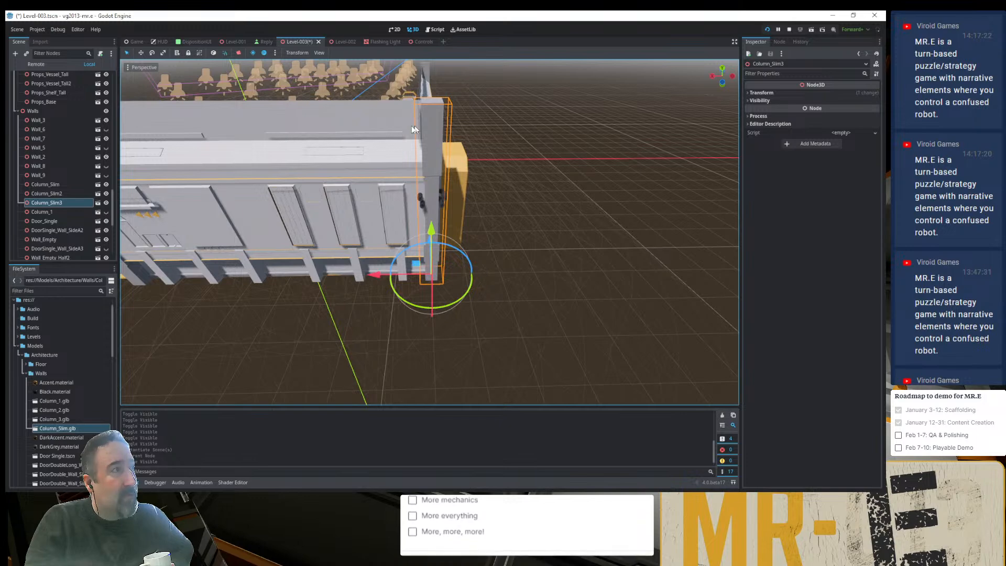
{"action": "middle_click_drag", "start_coordinate": [442, 136], "coordinate": [503, 183]}
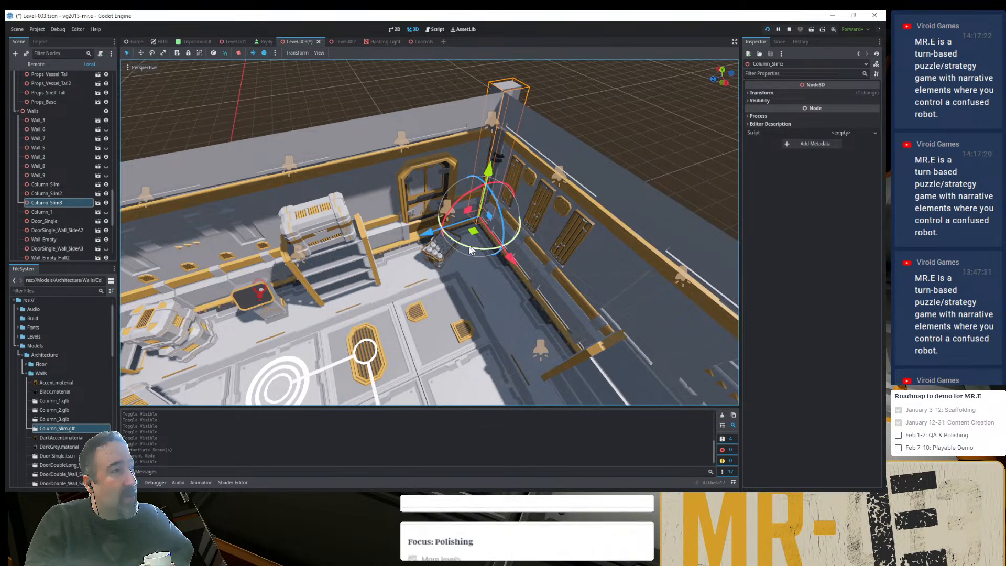
{"action": "left_click_drag", "start_coordinate": [466, 244], "coordinate": [521, 239]}
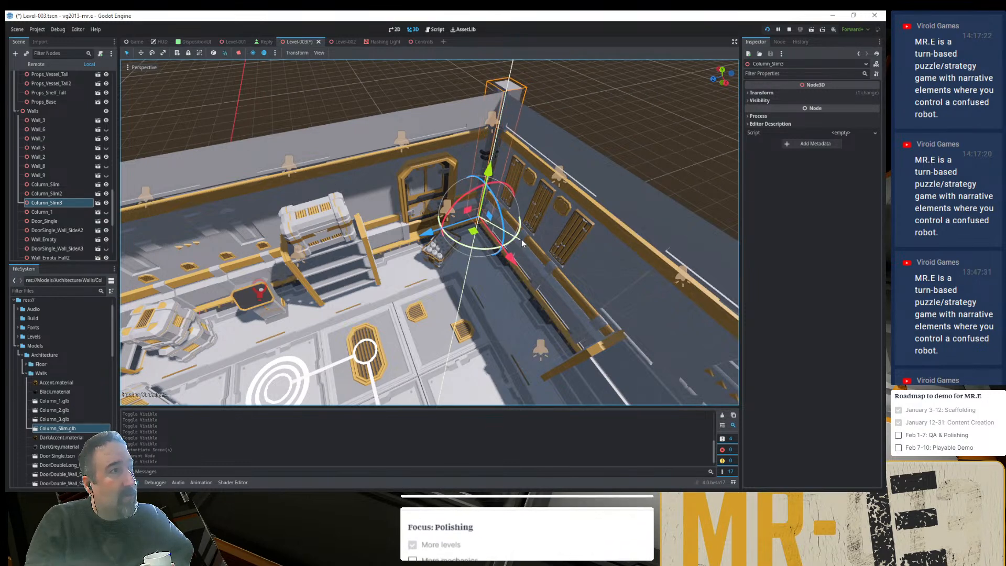
{"action": "left_click", "coordinate": [583, 89]}
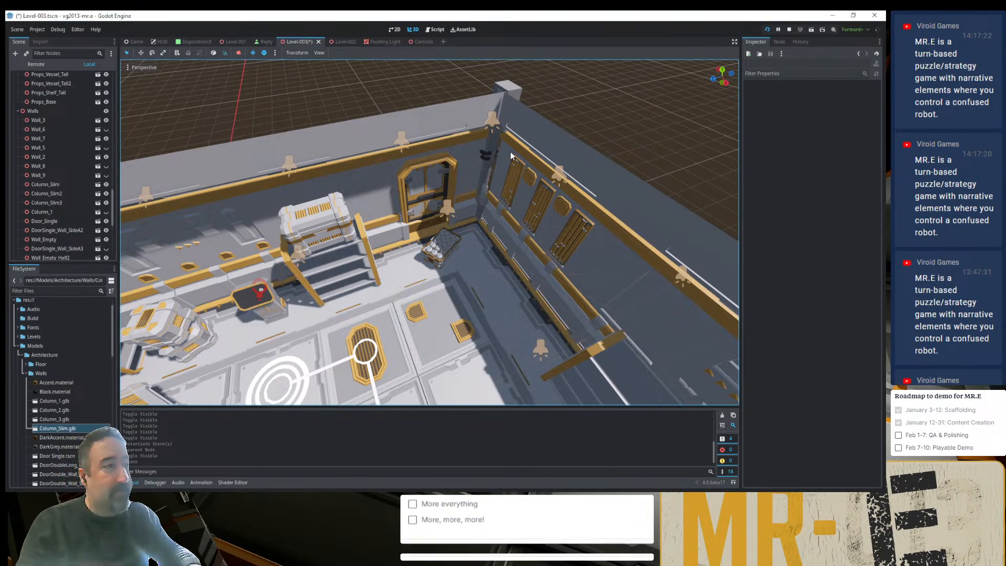
- Try resetting the rotation of Column_Slim at the far end of the shelf wall, and undo that change
{"action": "middle_click_drag", "start_coordinate": [270, 260], "coordinate": [519, 234], "text": "shift"}
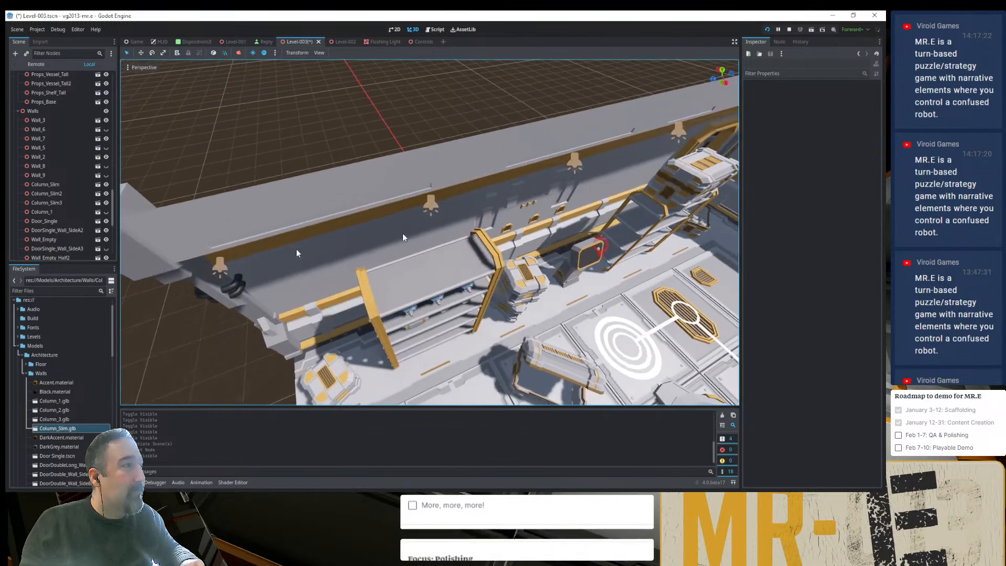
{"action": "middle_click_drag", "start_coordinate": [296, 250], "coordinate": [395, 226], "text": "shift"}
{"action": "left_click", "coordinate": [395, 225]}
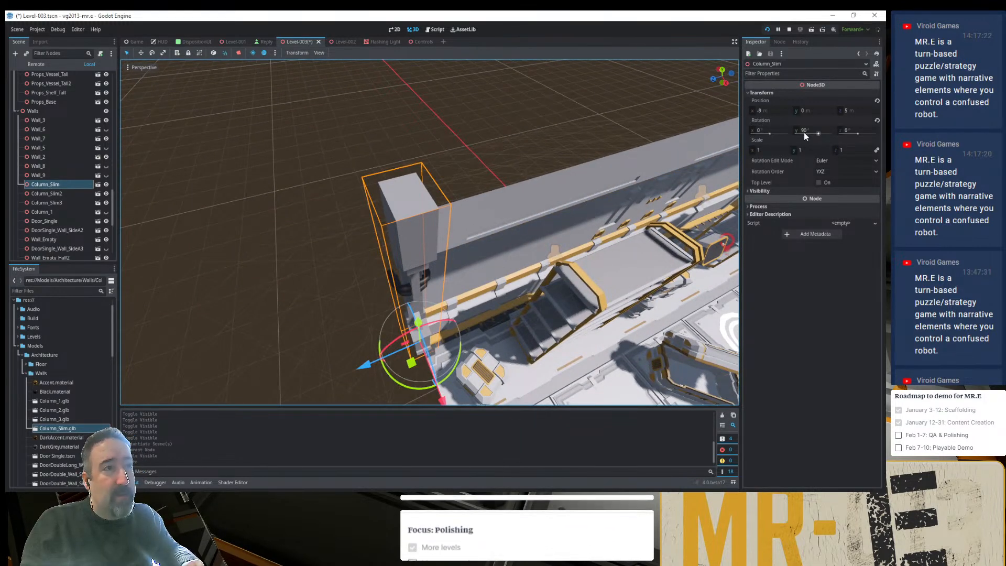
{"action": "middle_click_drag", "start_coordinate": [497, 269], "coordinate": [548, 245]}
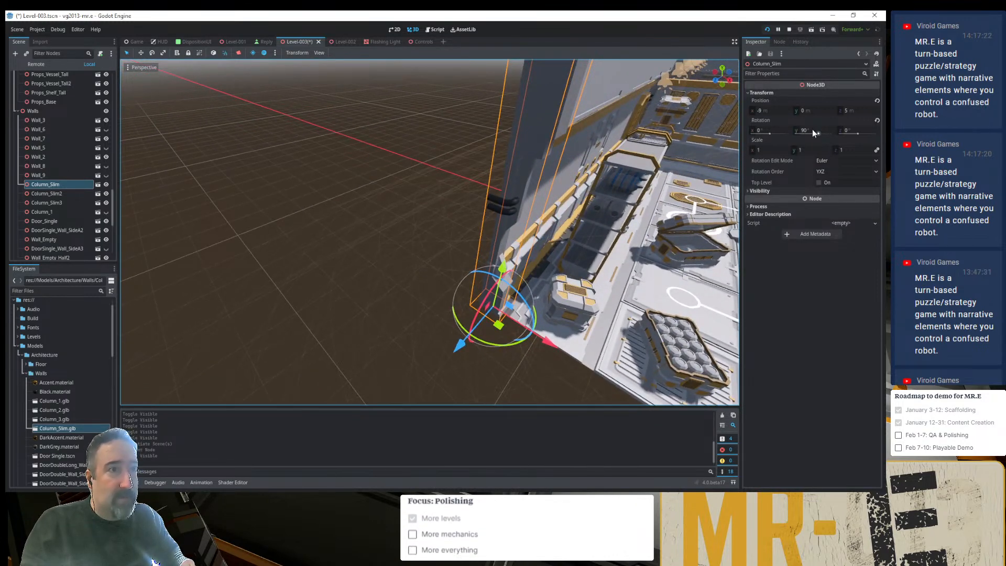
{"action": "left_click", "coordinate": [877, 120]}
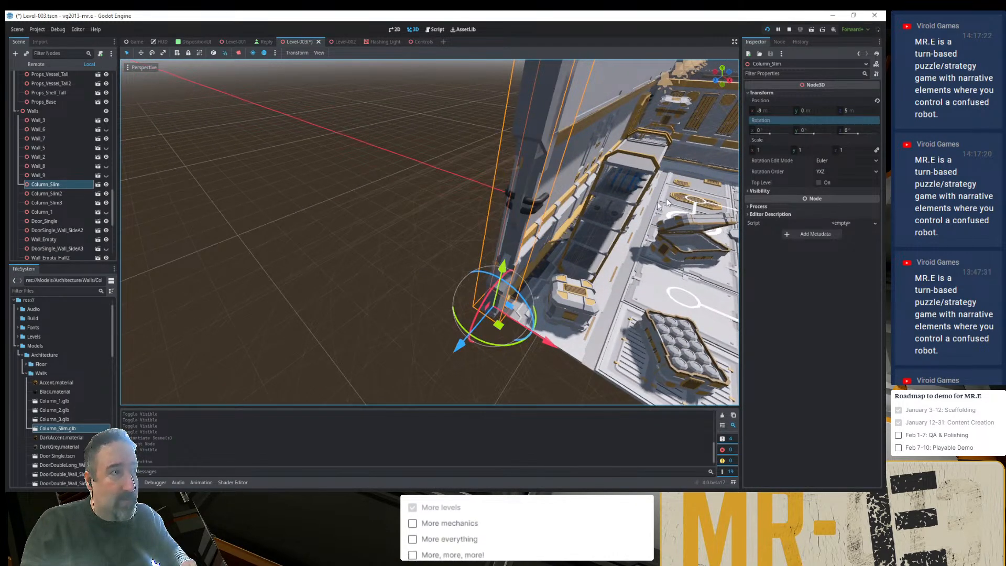
{"action": "left_click", "coordinate": [367, 241]}
{"action": "middle_click_drag", "start_coordinate": [492, 269], "coordinate": [440, 279]}
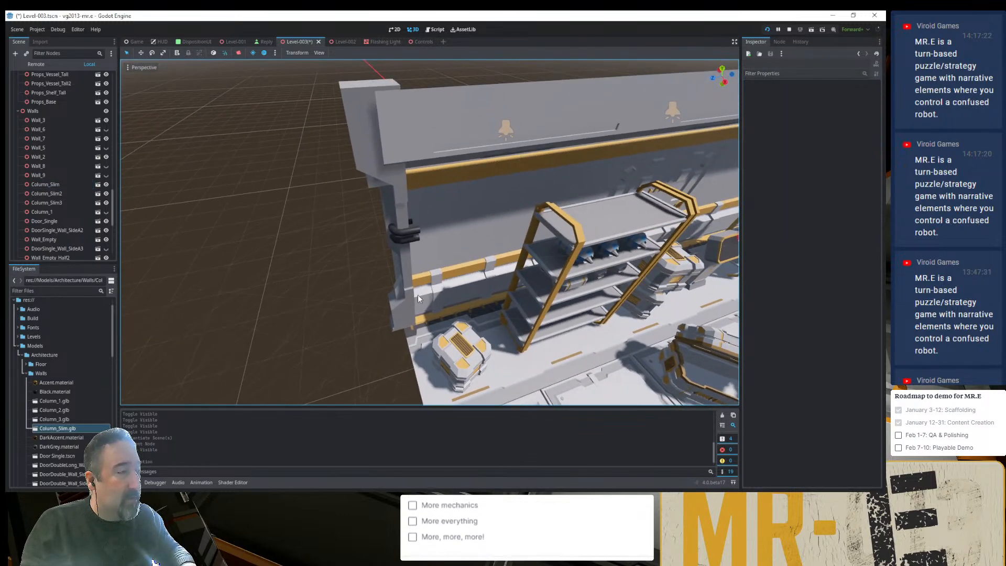
{"action": "key", "text": "ctrl+z"}
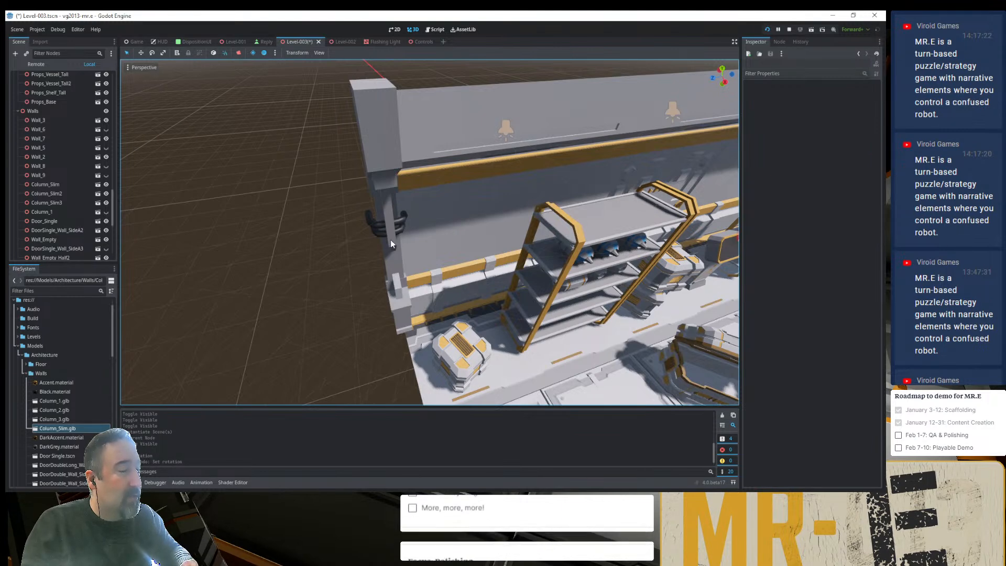
- Reset the rotation of Column_Slim3 in the corner beside the door to 0° on all axes
{"action": "middle_click_drag", "start_coordinate": [432, 225], "coordinate": [339, 285]}
{"action": "scroll", "coordinate": [318, 254], "scroll_direction": "down", "scroll_amount": 4}
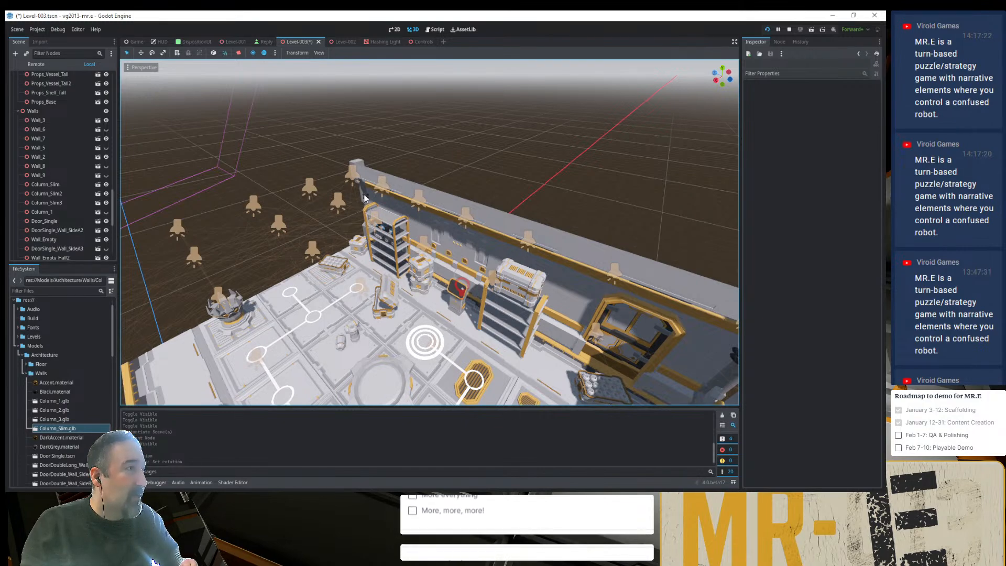
{"action": "scroll", "coordinate": [411, 253], "scroll_direction": "down", "scroll_amount": 5}
{"action": "middle_click_drag", "start_coordinate": [412, 253], "coordinate": [614, 256]}
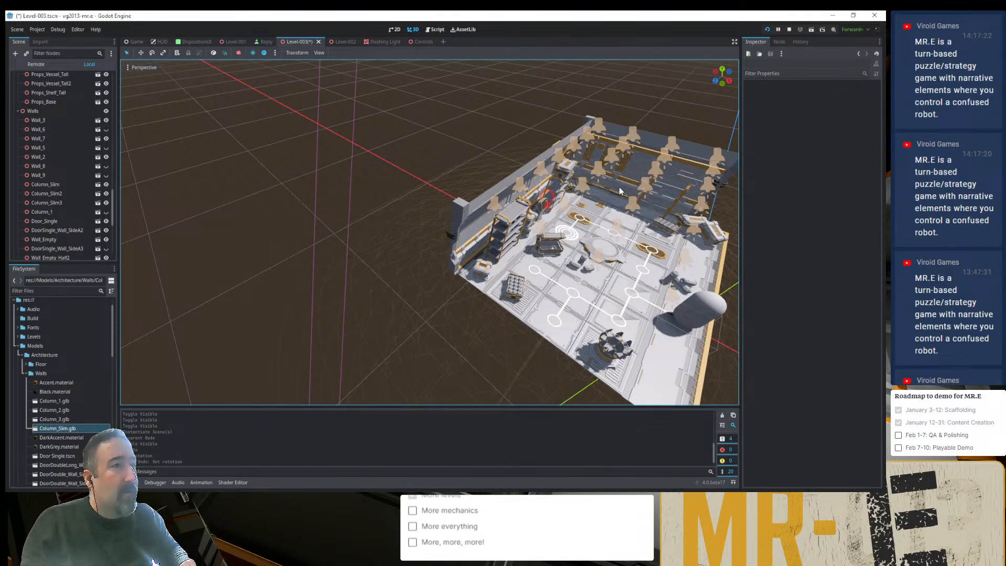
{"action": "middle_click_drag", "start_coordinate": [620, 191], "coordinate": [446, 286], "text": "shift"}
{"action": "scroll", "coordinate": [447, 286], "scroll_direction": "up", "scroll_amount": 15}
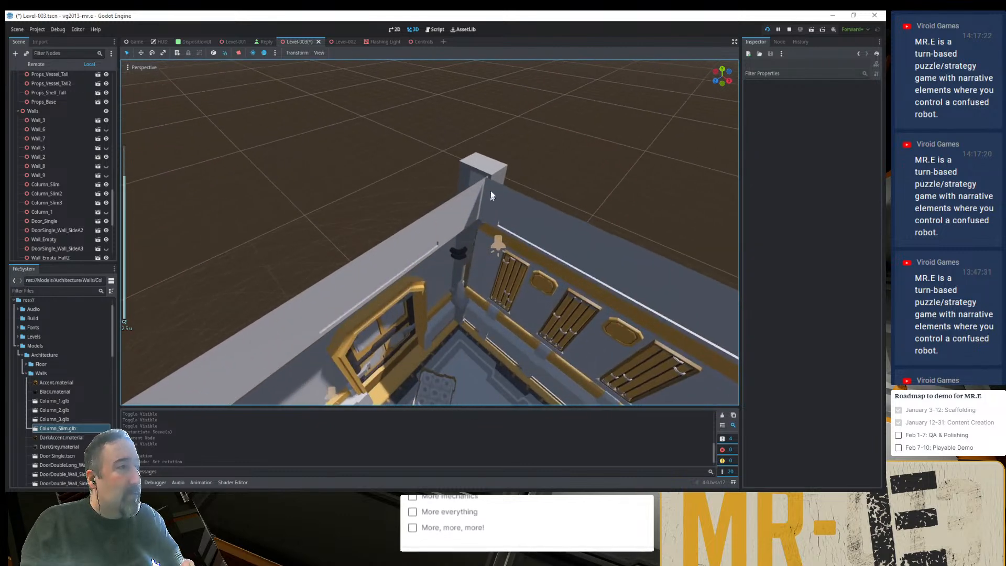
{"action": "left_click", "coordinate": [490, 192]}
{"action": "scroll", "coordinate": [487, 267], "scroll_direction": "up", "scroll_amount": 8}
{"action": "middle_click_drag", "start_coordinate": [491, 283], "coordinate": [344, 153]}
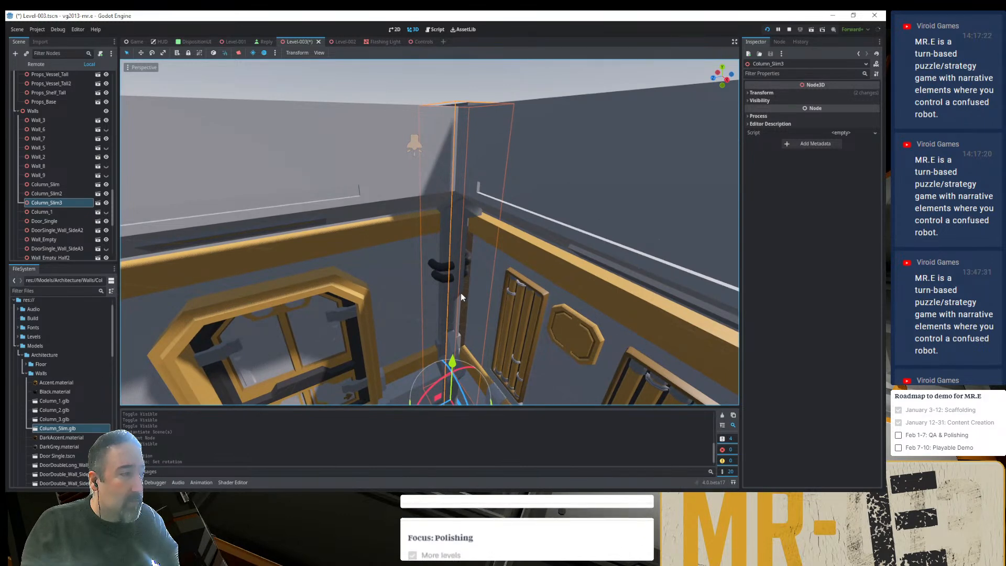
{"action": "middle_click_drag", "start_coordinate": [461, 303], "coordinate": [467, 370]}
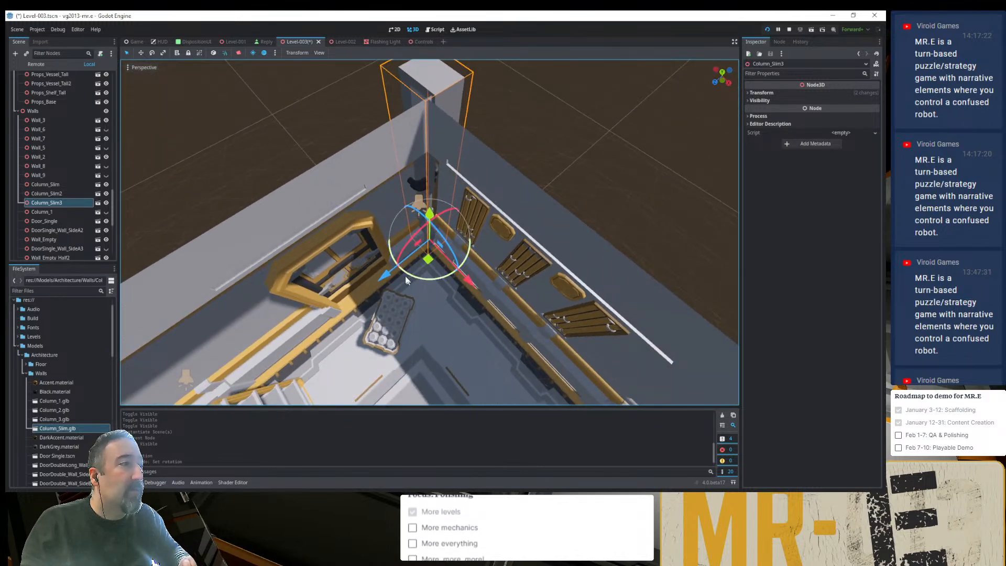
{"action": "left_click", "coordinate": [777, 93]}
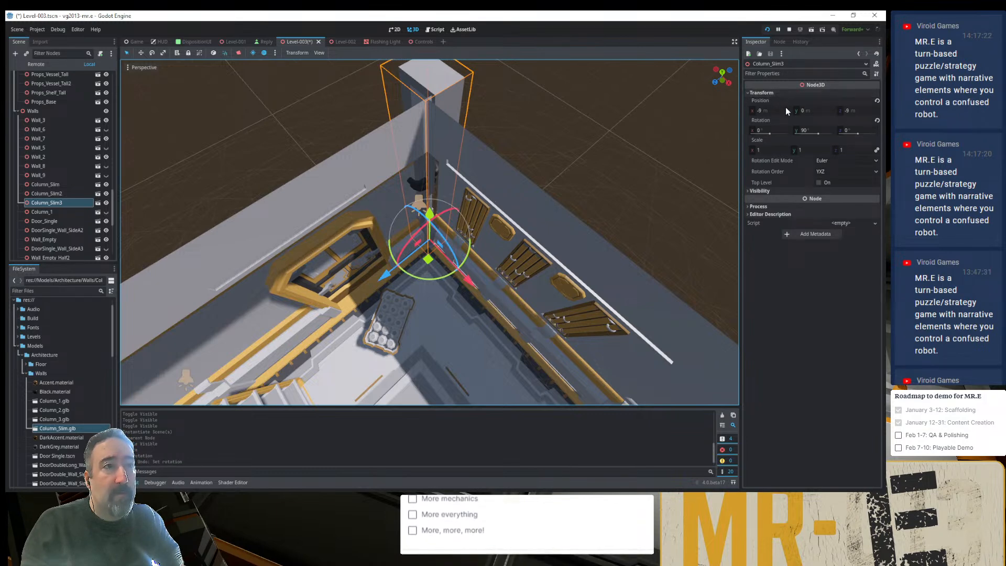
{"action": "left_click", "coordinate": [877, 120]}
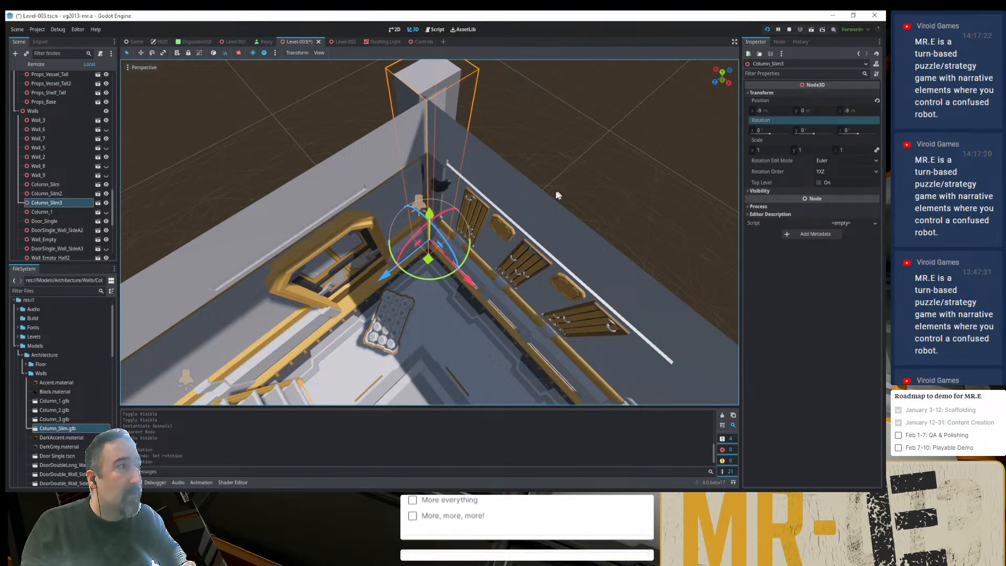
{"action": "middle_click_drag", "start_coordinate": [591, 195], "coordinate": [468, 211]}
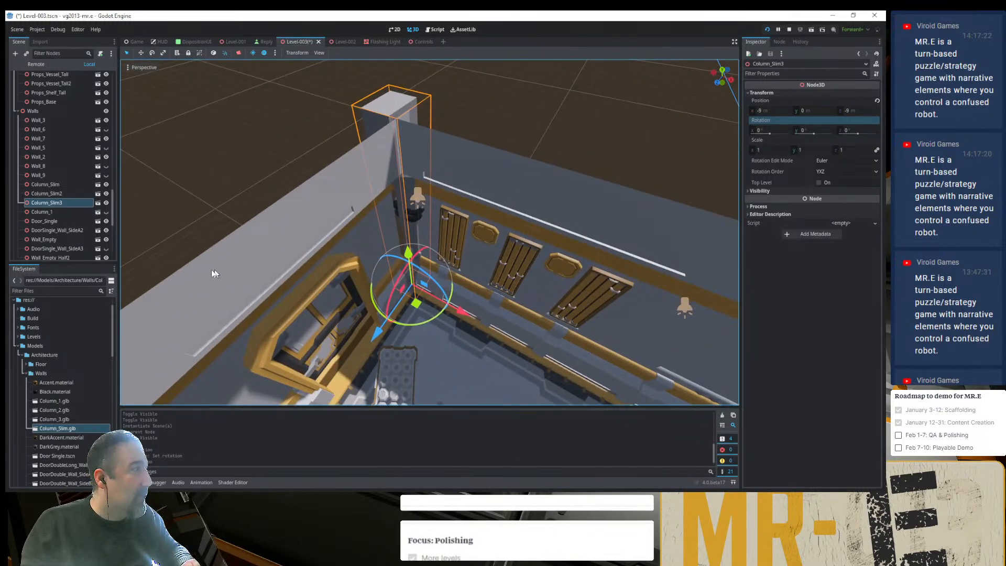
- Add Column_2.glb and Column_3.glb from the Walls models folder to the scene's Walls group beside Column_Slim3
{"action": "left_click", "coordinate": [67, 213]}
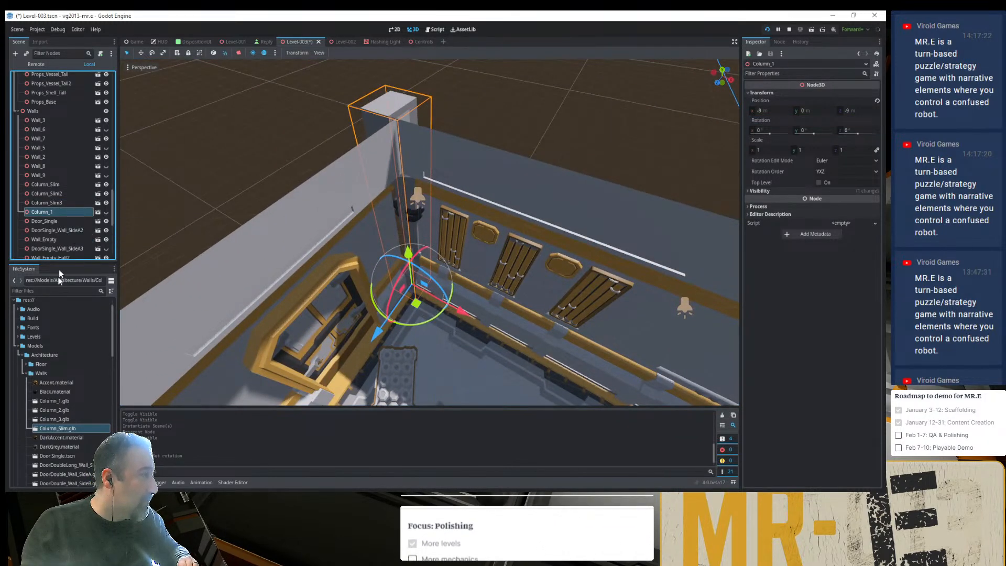
{"action": "left_click", "coordinate": [56, 417]}
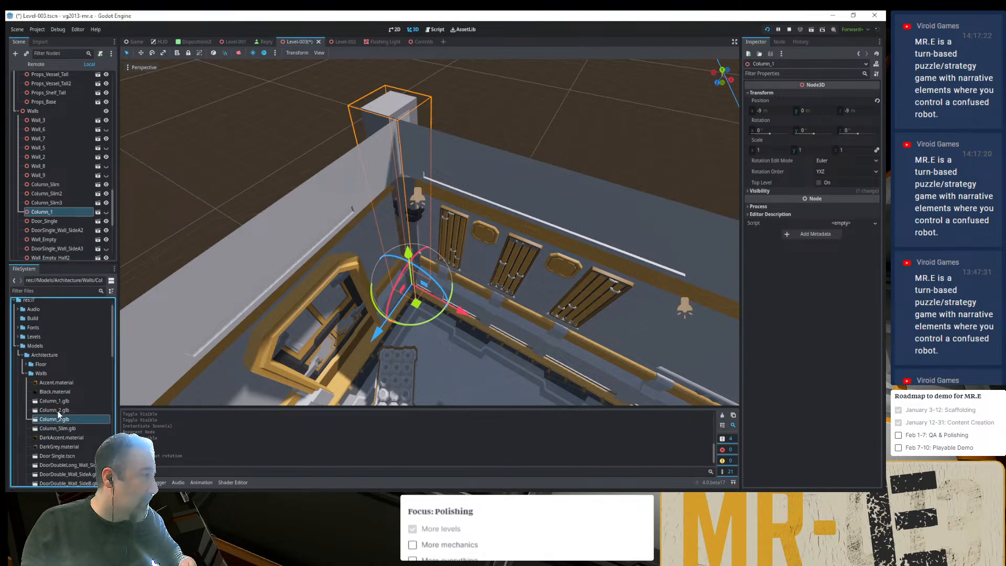
{"action": "left_click", "coordinate": [57, 410], "text": "shift"}
{"action": "left_click_drag", "start_coordinate": [56, 407], "coordinate": [66, 185]}
{"action": "left_click", "coordinate": [78, 181]}
- Hide Column_Slim3 and Column_3, and select Column_2 to examine it in the corner
{"action": "left_click", "coordinate": [107, 182]}
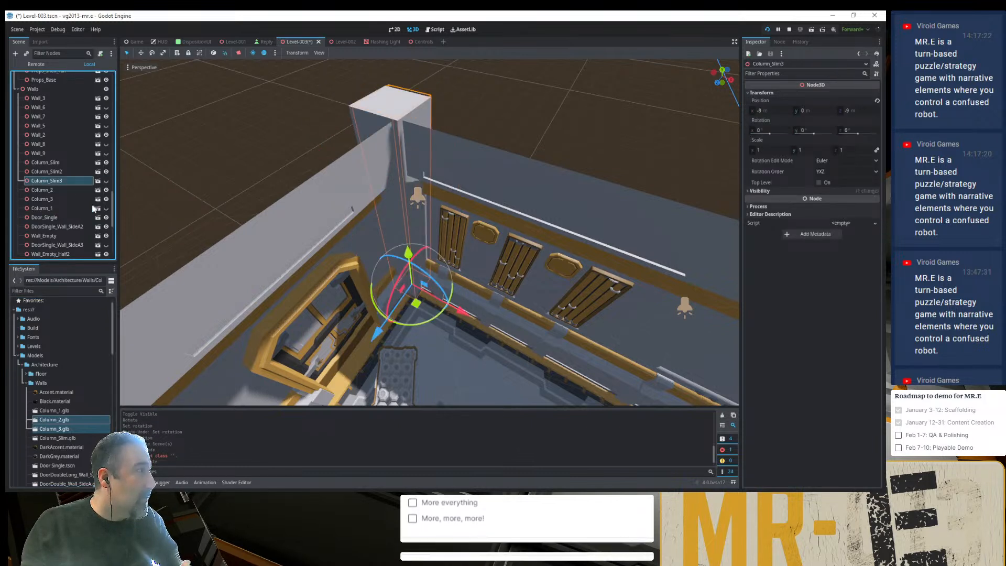
{"action": "left_click", "coordinate": [86, 199]}
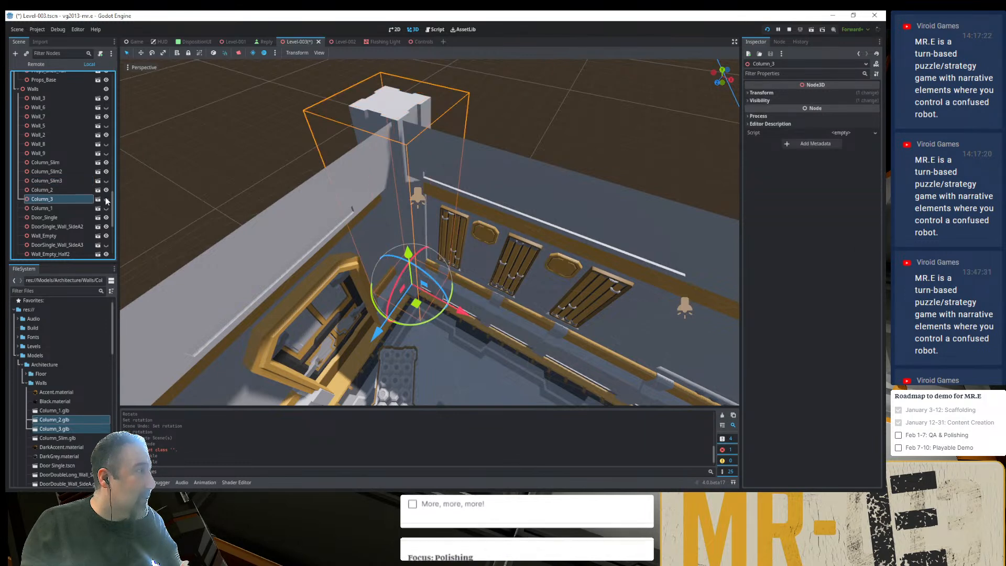
{"action": "left_click", "coordinate": [92, 190]}
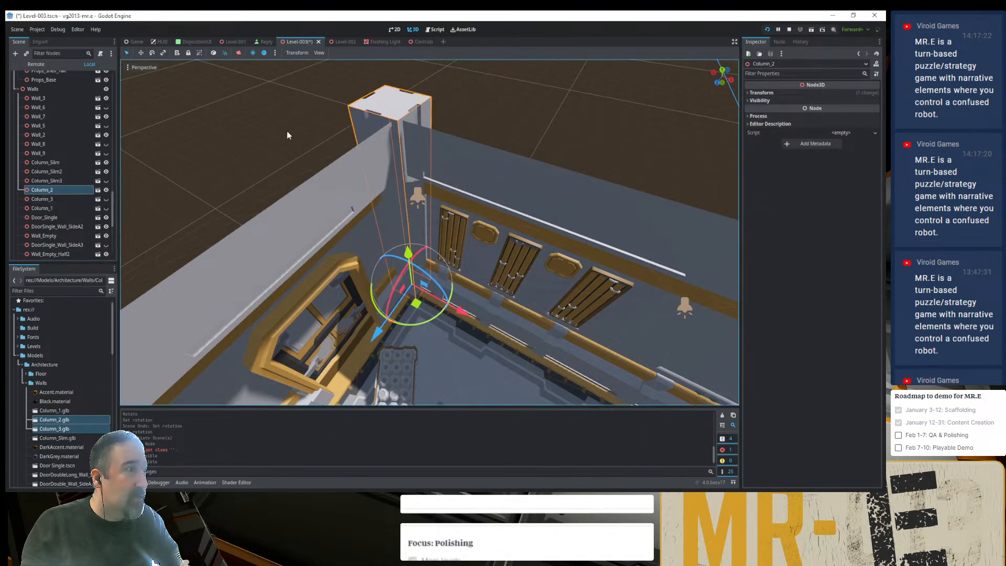
- Inspect from a lower angle how Column_2 meets the two walls in the corner
{"action": "left_click", "coordinate": [463, 103]}
{"action": "middle_click_drag", "start_coordinate": [418, 195], "coordinate": [366, 136]}
{"action": "left_click", "coordinate": [401, 100]}
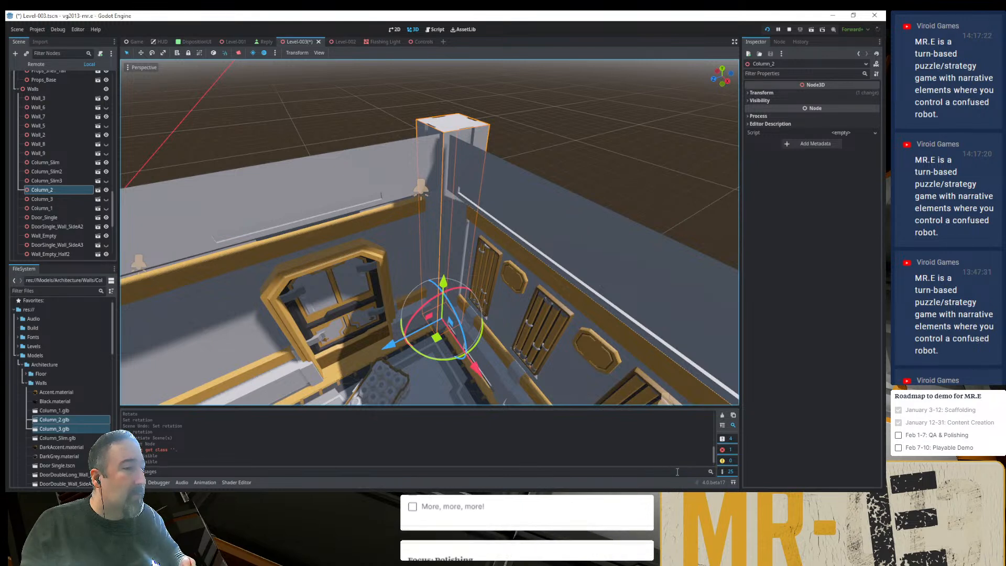
- Compare the corner with the Ultimate Modular Sci-Fi Pack preview image in the browser and with the running game window
{"action": "left_click", "coordinate": [745, 498]}
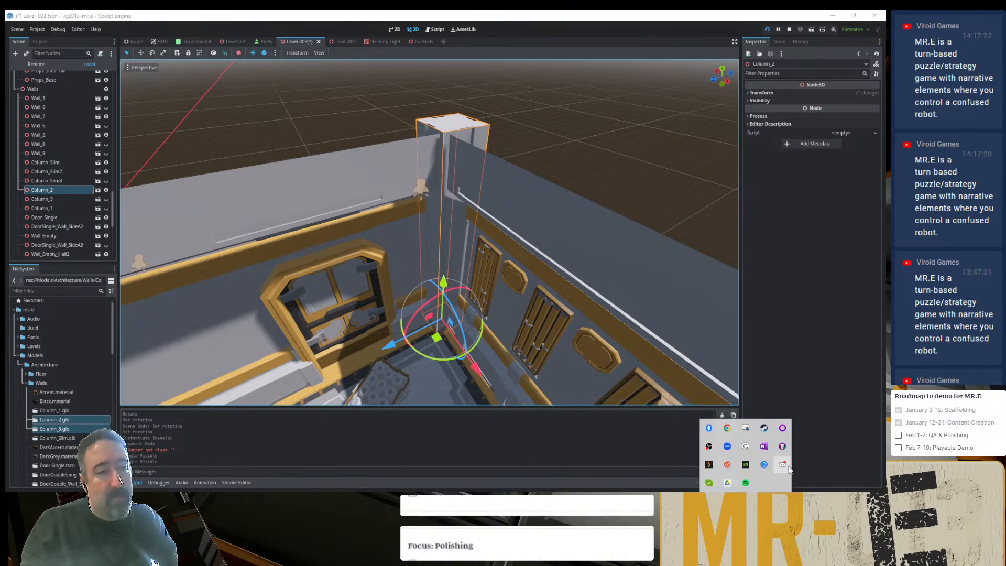
{"action": "left_click", "coordinate": [850, 322]}
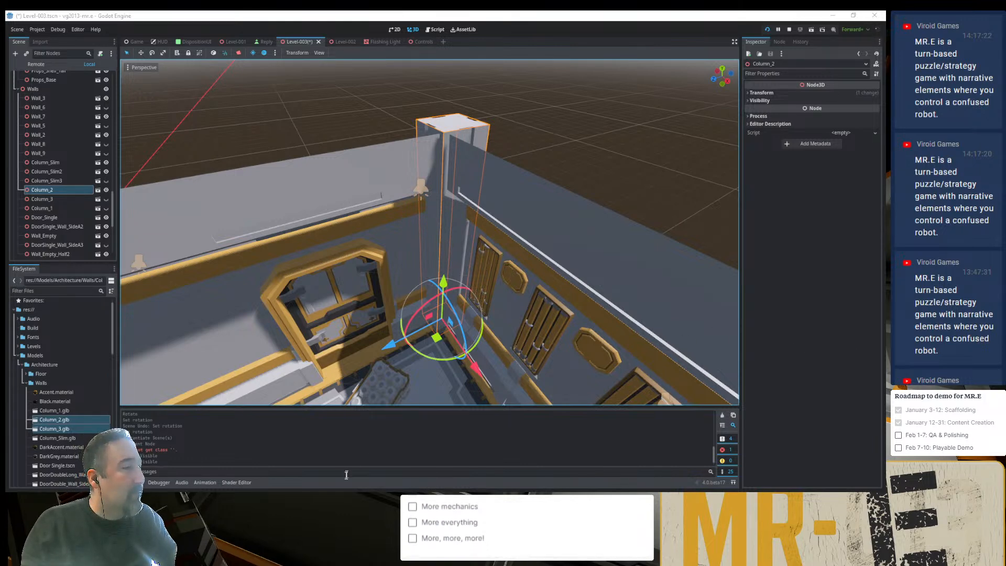
{"action": "key", "text": "alt+Tab"}
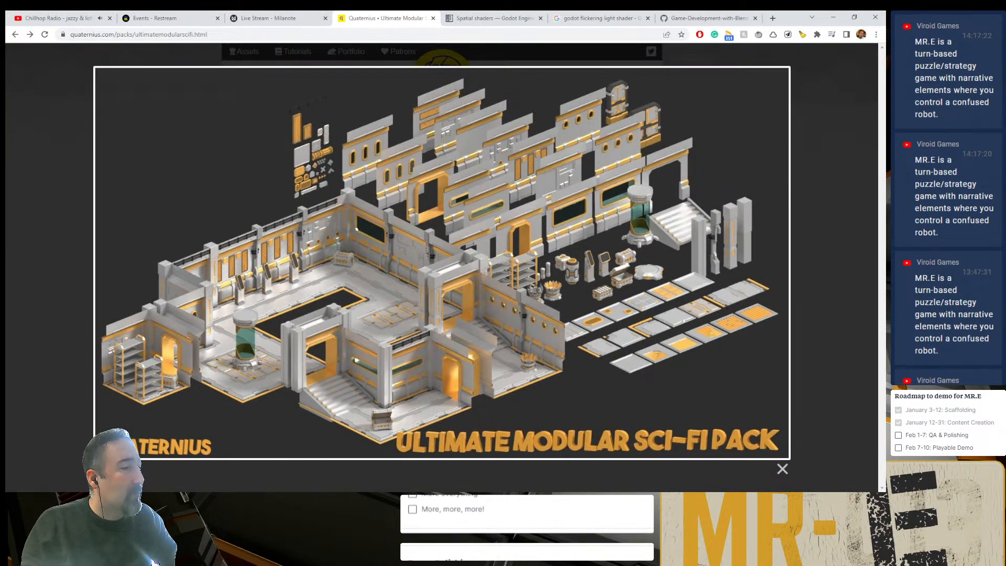
{"action": "key", "text": "alt+Tab"}
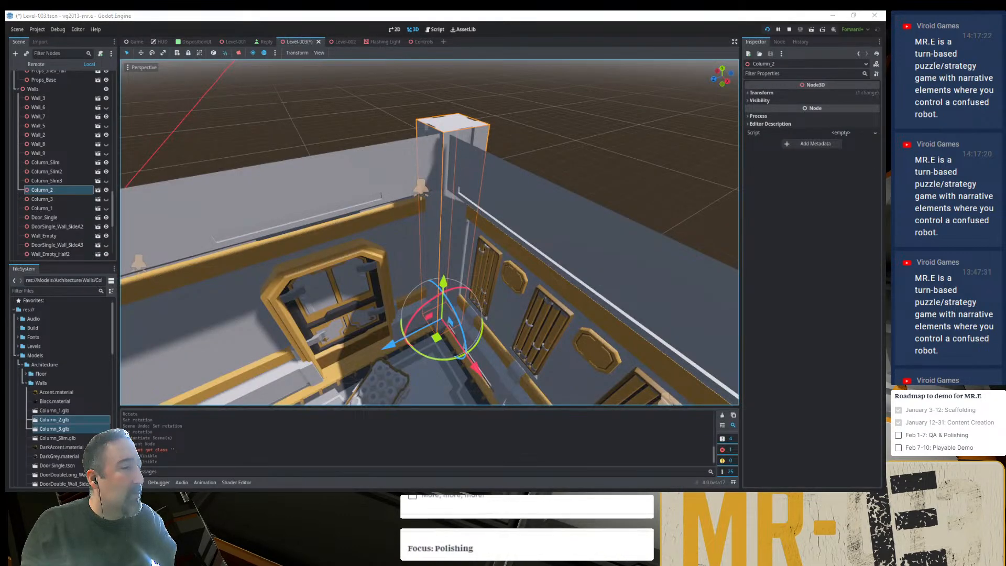
{"action": "key", "text": "alt+Tab"}
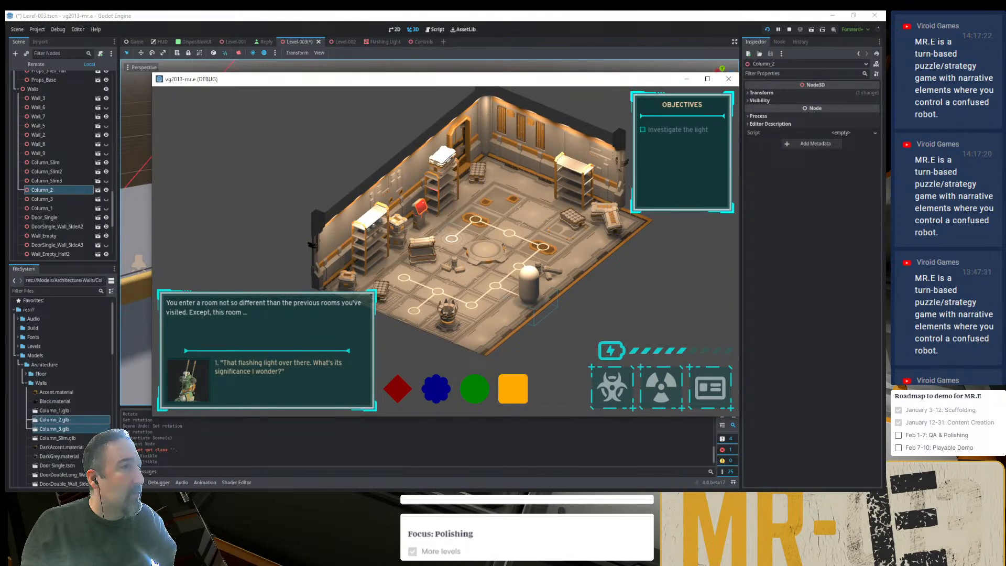
{"action": "key", "text": "alt+Tab"}
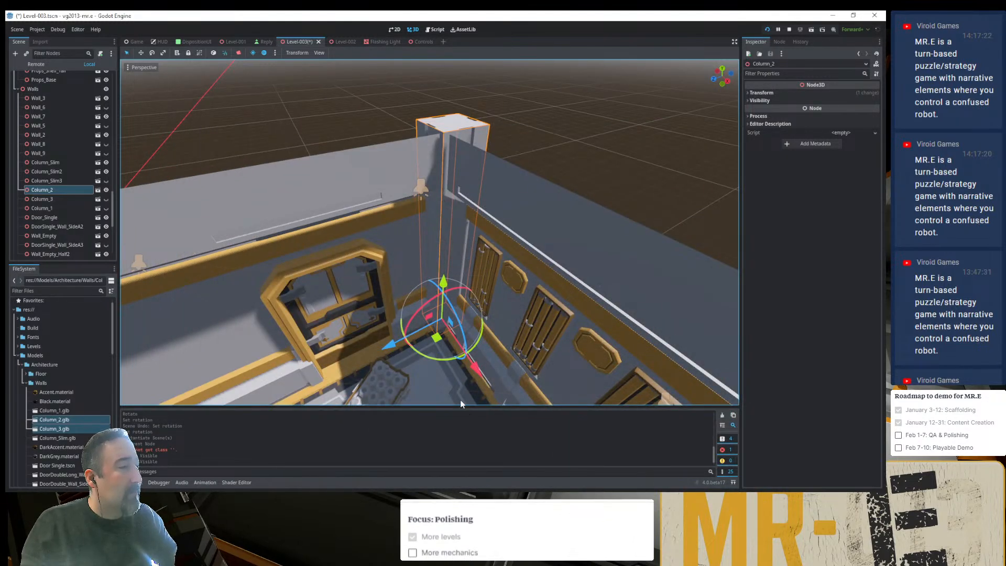
- Deselect Column_2 and view the corner from a lower, wider angle that includes the door and shelf
{"action": "left_click", "coordinate": [542, 167]}
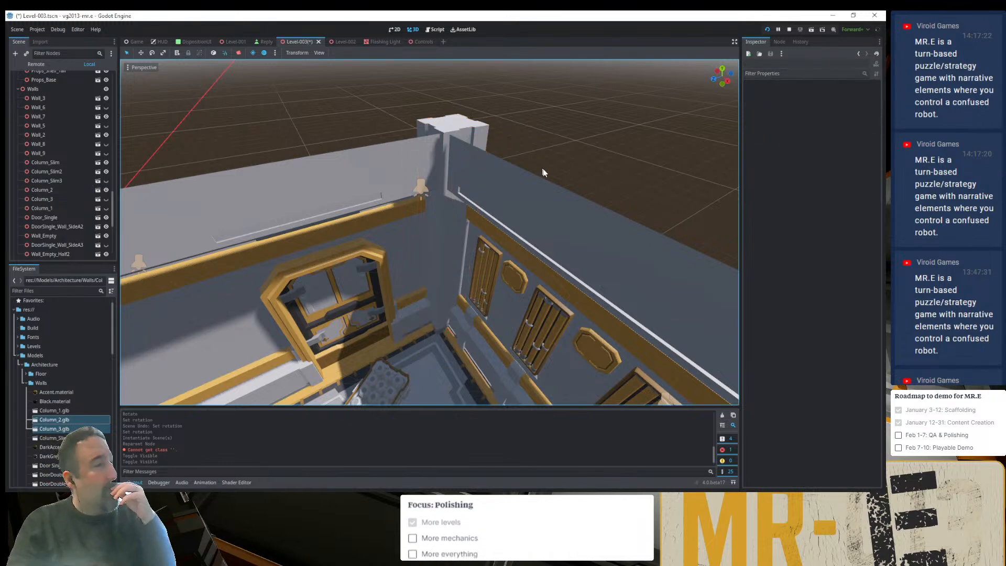
{"action": "middle_click_drag", "start_coordinate": [491, 298], "coordinate": [451, 312]}
{"action": "scroll", "coordinate": [473, 265], "scroll_direction": "down", "scroll_amount": 6}
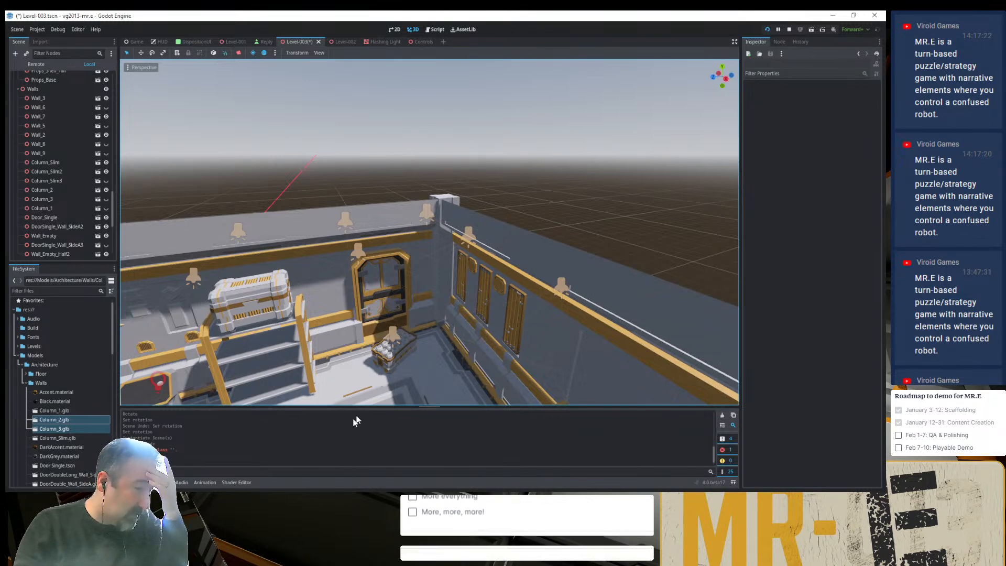
- Switch to File Explorer and look through the Walls folder of the Ultimate Modular Sci-Fi Pack
{"action": "key", "text": "alt+Tab"}
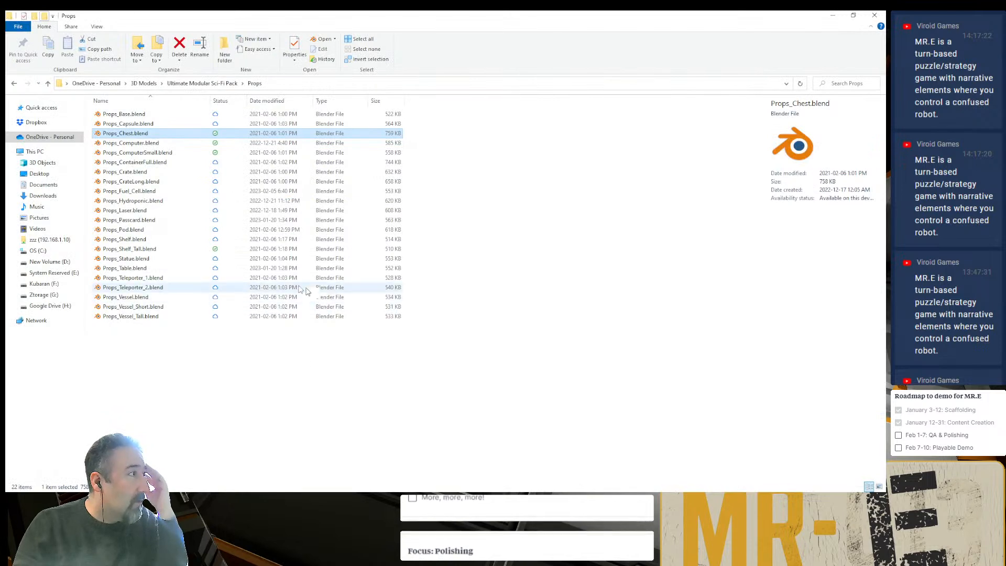
{"action": "key", "text": "alt+Left"}
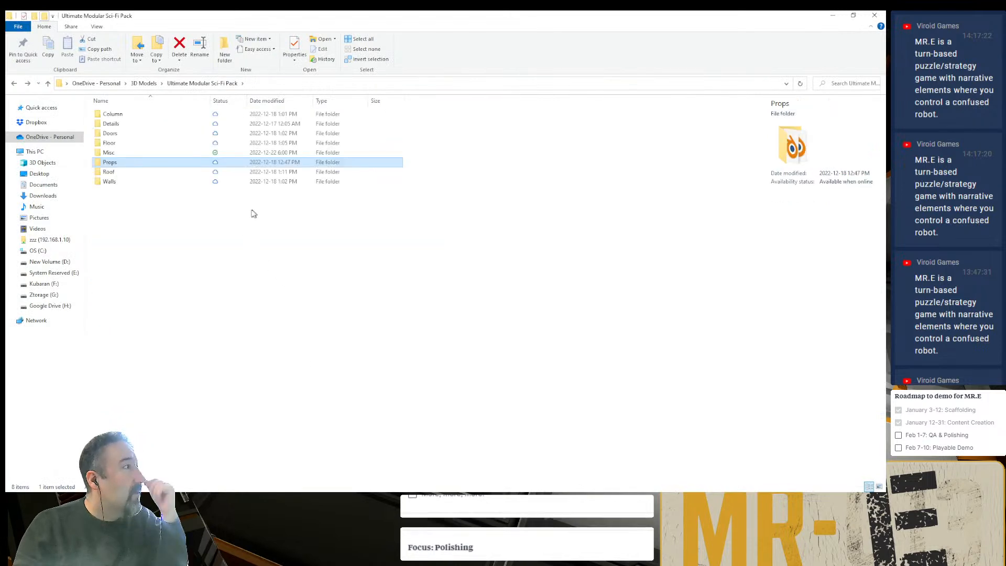
{"action": "double_click", "coordinate": [145, 184]}
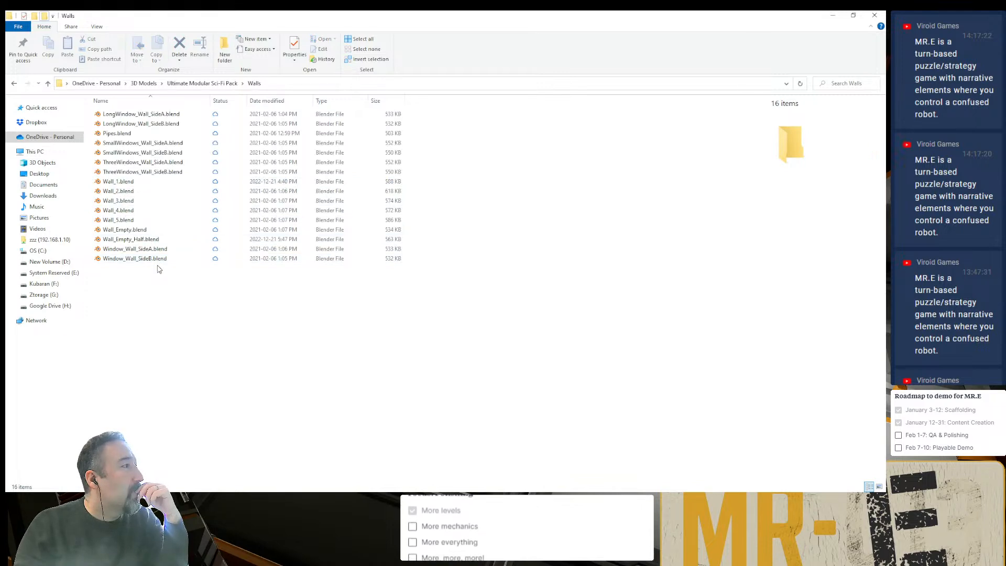
{"action": "key", "text": "alt+Left"}
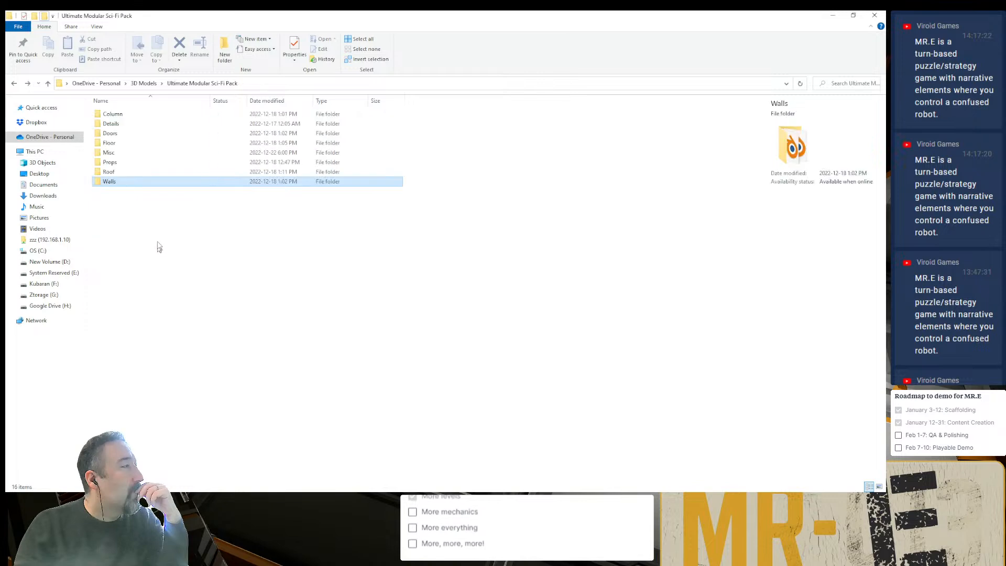
- Open DoorDouble_Wall_SideA.blend from the pack's Doors folder in Blender to examine the model, and close it
{"action": "left_click", "coordinate": [156, 135]}
{"action": "double_click", "coordinate": [156, 135]}
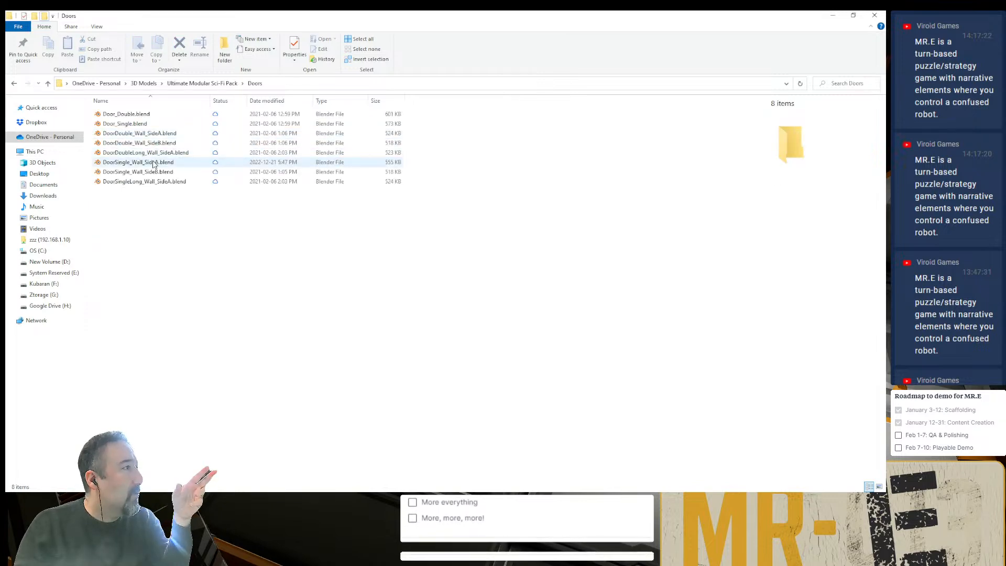
{"action": "left_click", "coordinate": [165, 134]}
{"action": "double_click", "coordinate": [166, 134]}
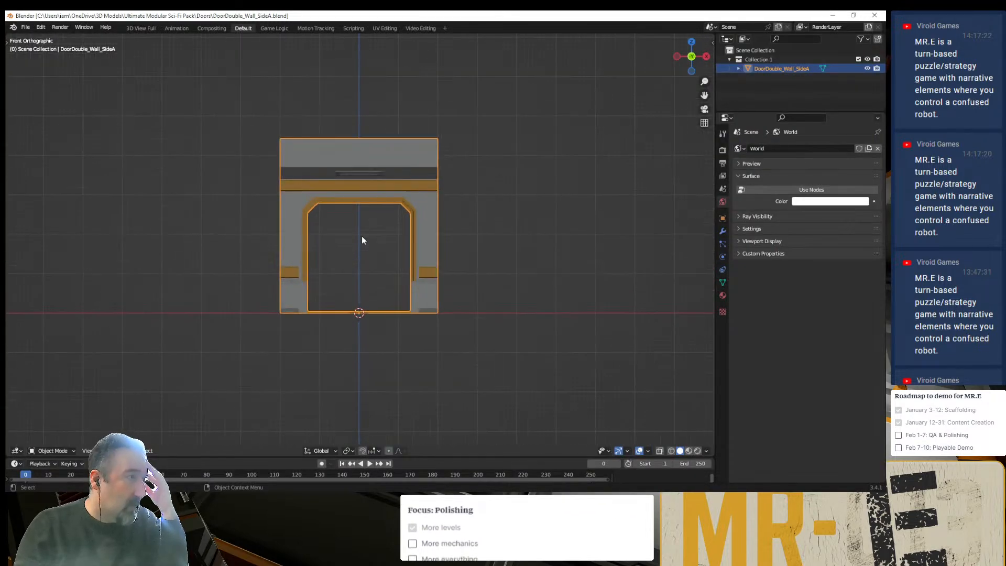
{"action": "scroll", "coordinate": [302, 273], "scroll_direction": "up", "scroll_amount": 1}
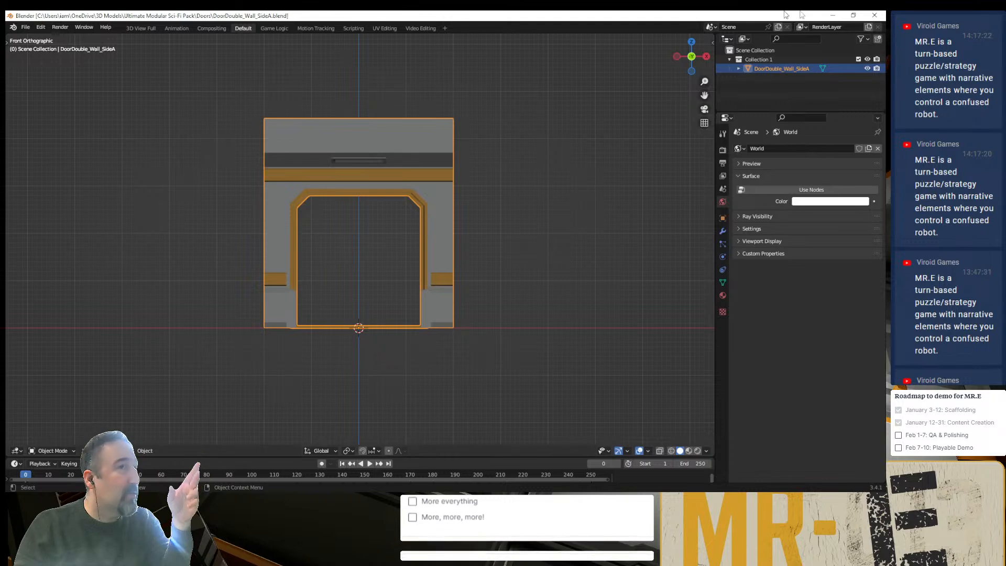
{"action": "left_click", "coordinate": [874, 15]}
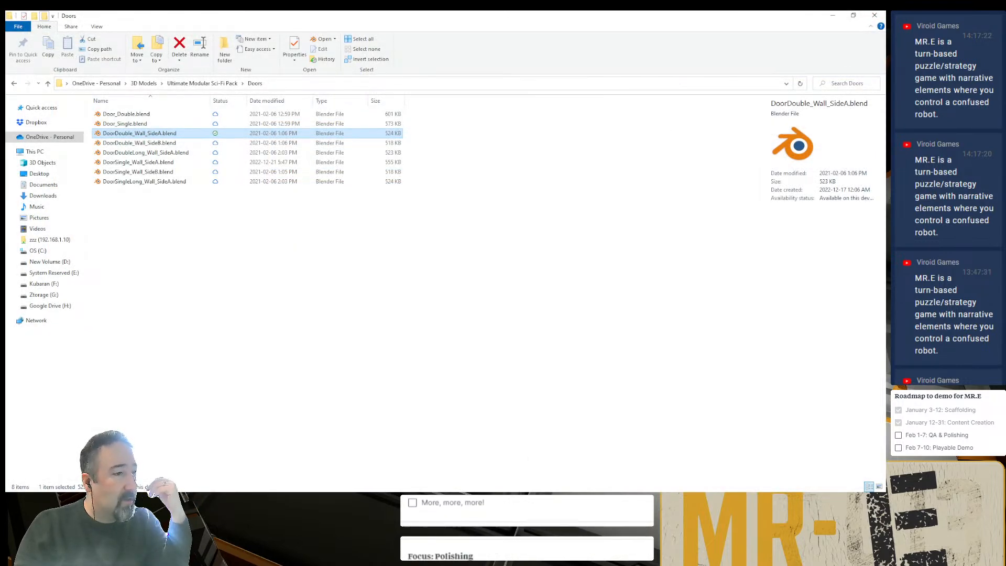
- Switch to Godot and select the level's door and its surrounding wall to identify which door wall model is used
{"action": "left_click", "coordinate": [487, 499]}
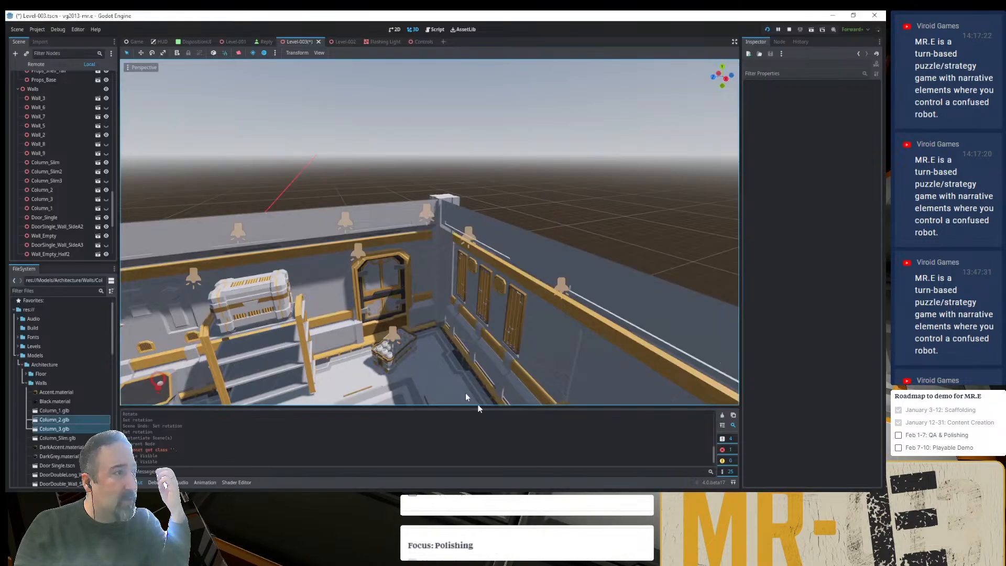
{"action": "left_click", "coordinate": [375, 276]}
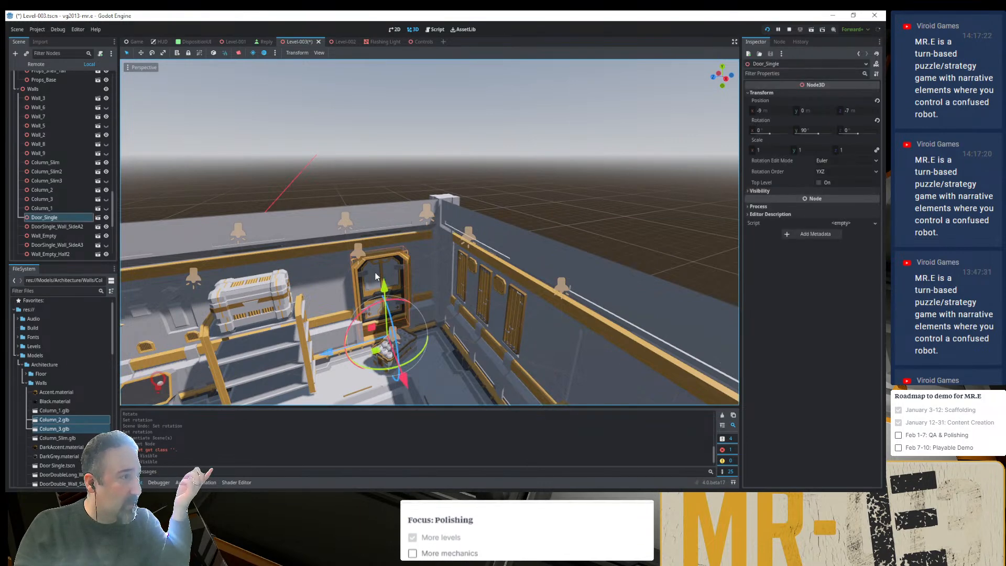
{"action": "left_click", "coordinate": [81, 226]}
{"action": "left_click", "coordinate": [833, 15]}
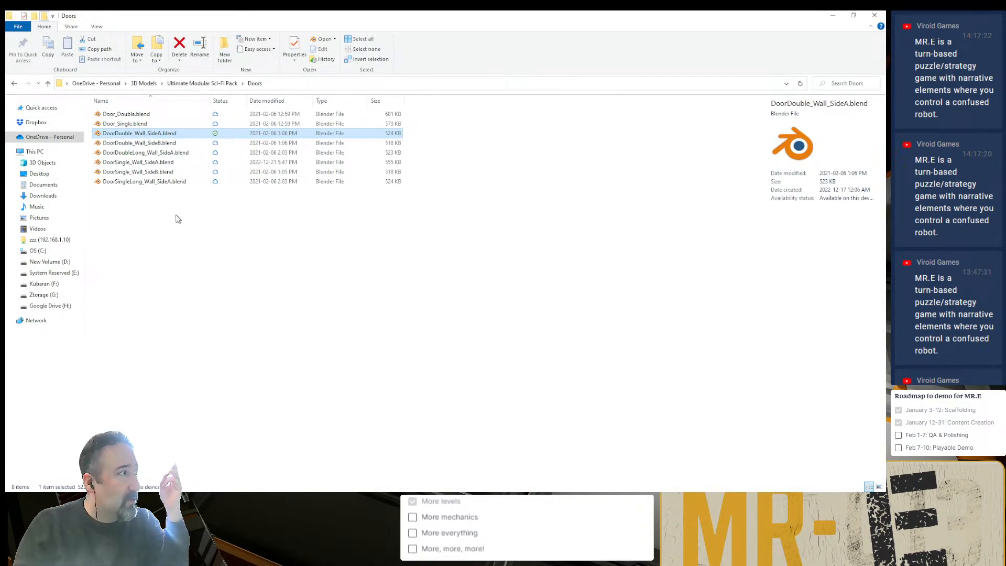
- Open DoorSingle_Wall_SideA.blend from the Doors folder in Blender and examine the wall from the front and side
{"action": "left_click", "coordinate": [150, 165]}
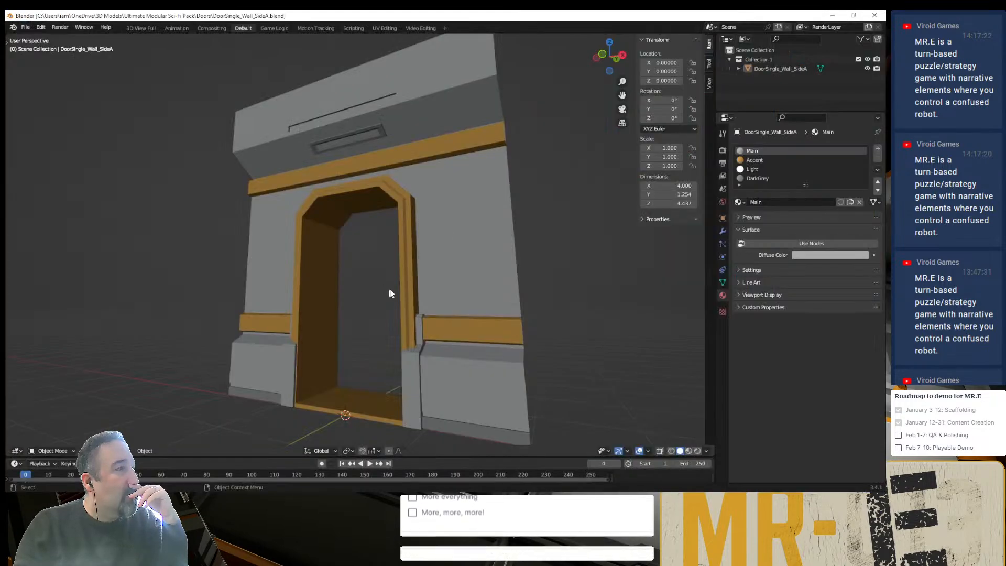
{"action": "middle_click_drag", "start_coordinate": [389, 293], "coordinate": [425, 316]}
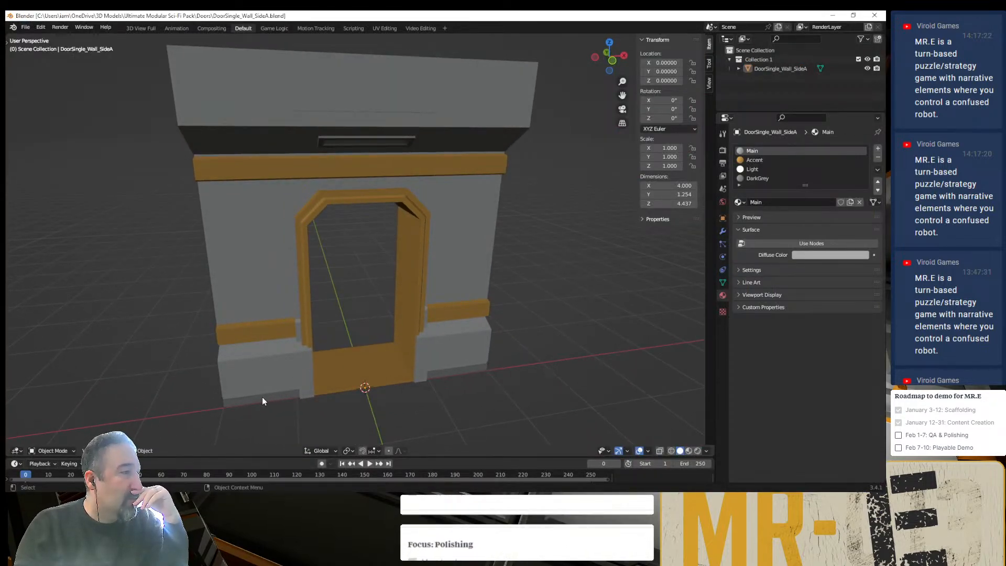
{"action": "scroll", "coordinate": [281, 398], "scroll_direction": "down", "scroll_amount": 2}
{"action": "scroll", "coordinate": [295, 388], "scroll_direction": "down", "scroll_amount": 1}
{"action": "scroll", "coordinate": [284, 391], "scroll_direction": "down", "scroll_amount": 1}
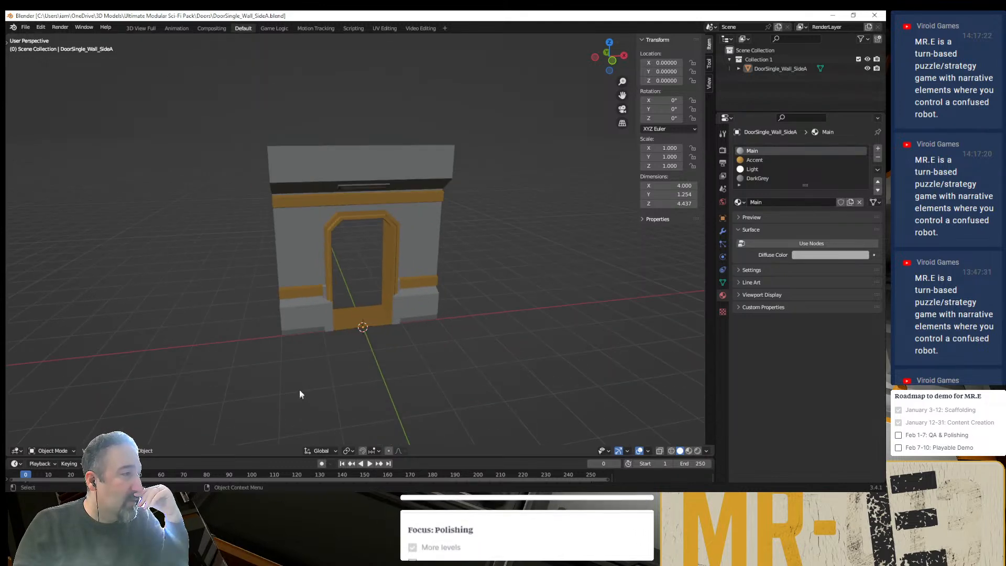
{"action": "scroll", "coordinate": [298, 396], "scroll_direction": "up", "scroll_amount": 1}
{"action": "scroll", "coordinate": [274, 396], "scroll_direction": "down", "scroll_amount": 1}
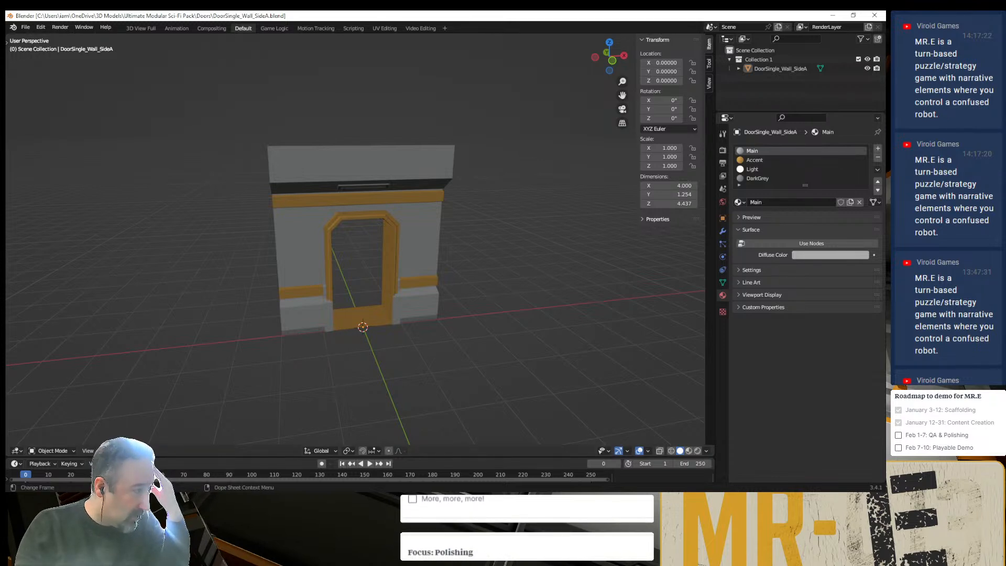
- Return to File Explorer and open Wall_Empty_Half.blend from the pack's Walls folder
{"action": "mouse_move", "coordinate": [208, 499]}
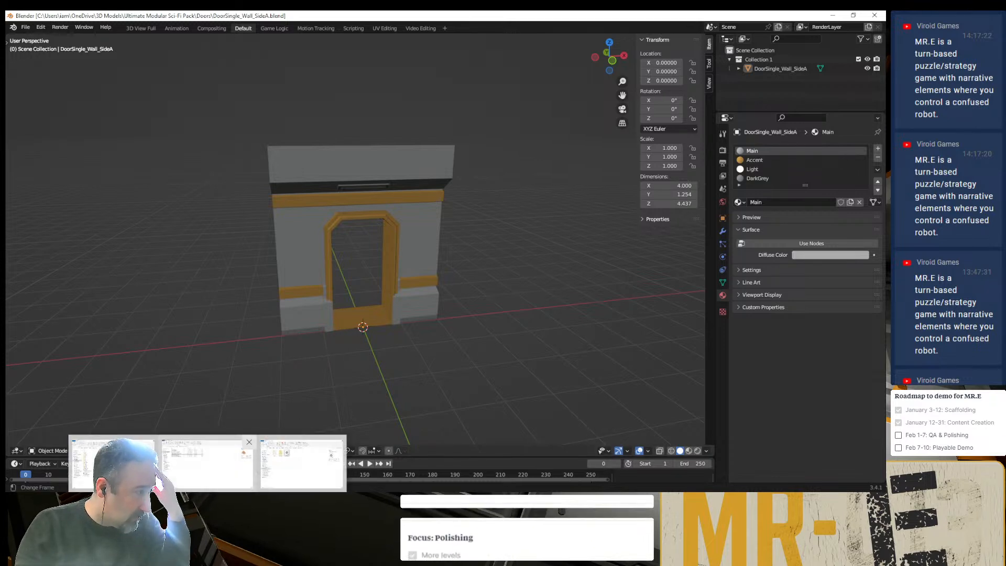
{"action": "left_click", "coordinate": [208, 465]}
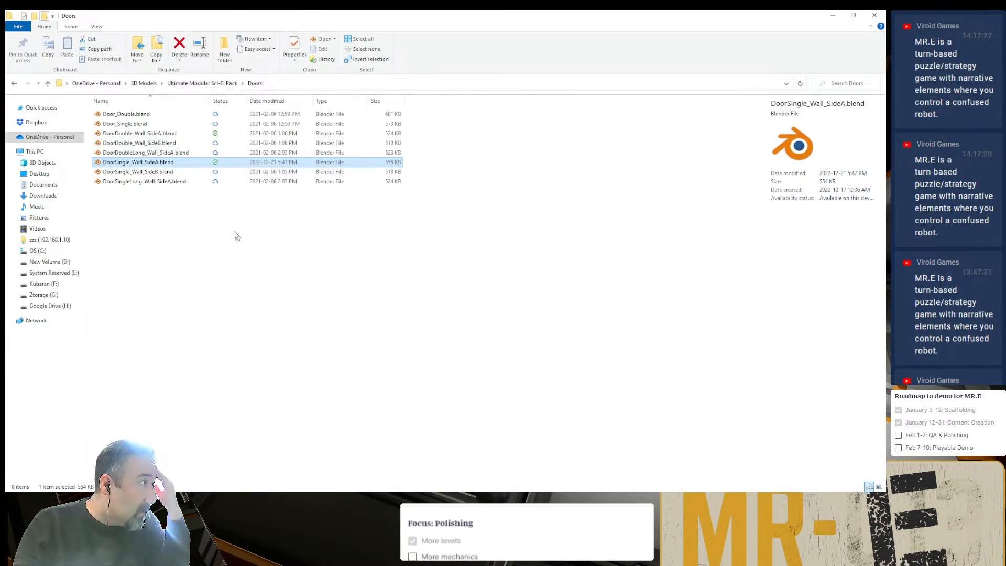
{"action": "key", "text": "alt+Up"}
{"action": "double_click", "coordinate": [130, 181]}
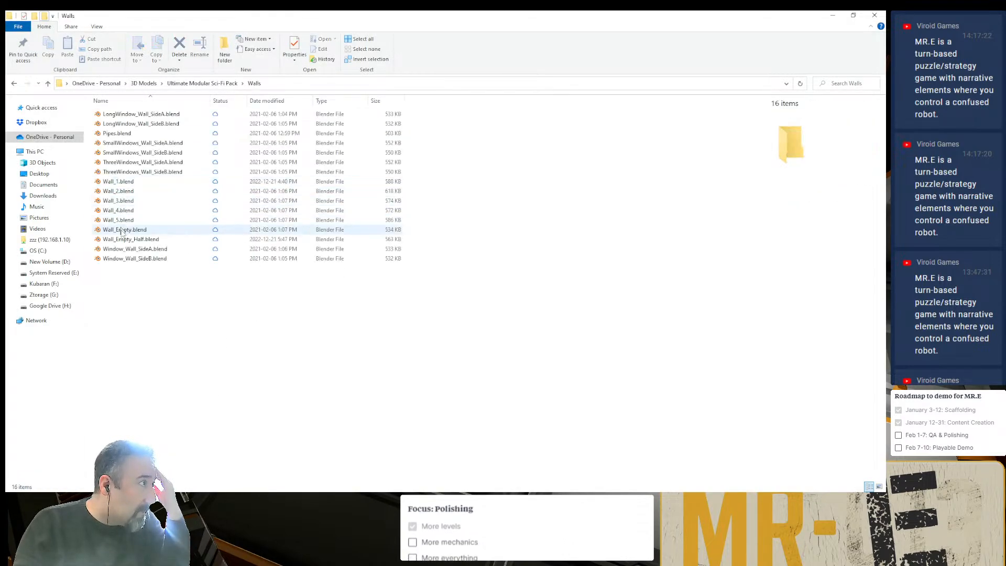
{"action": "double_click", "coordinate": [149, 241]}
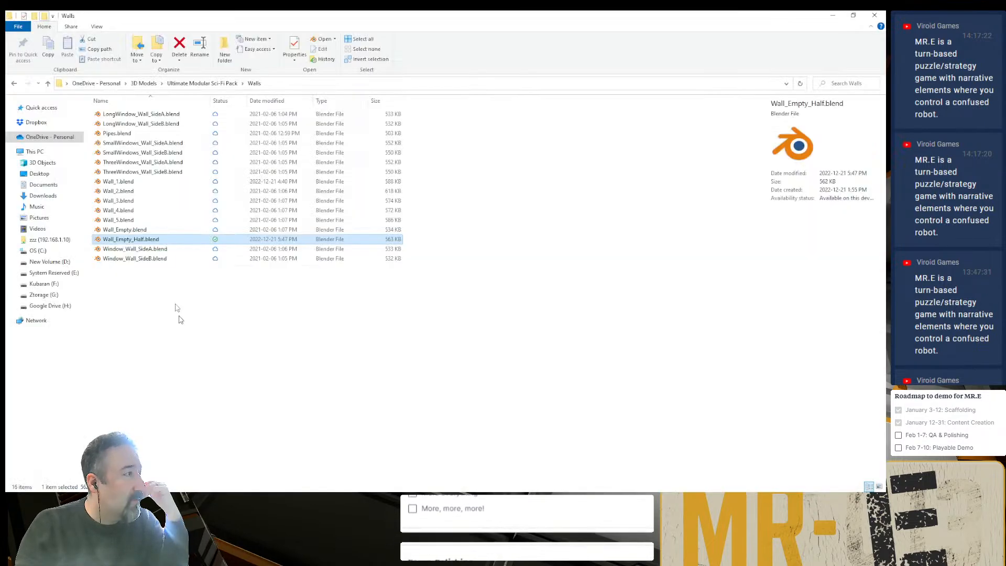
- Open Wall_Empty.blend from the Walls folder in Blender and examine the wall's side profile
{"action": "left_click", "coordinate": [155, 230]}
{"action": "double_click", "coordinate": [156, 231]}
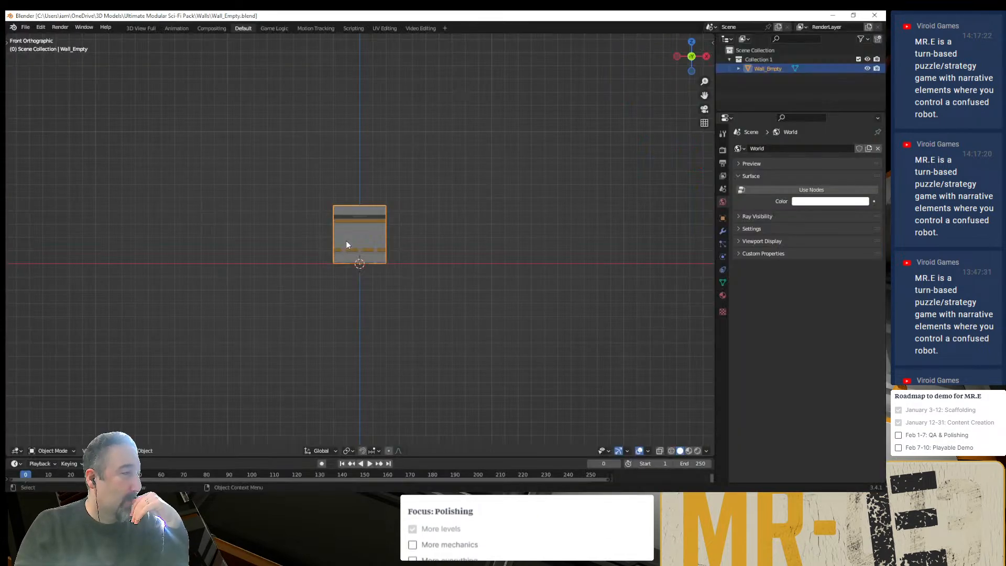
{"action": "scroll", "coordinate": [316, 259], "scroll_direction": "up", "scroll_amount": 6}
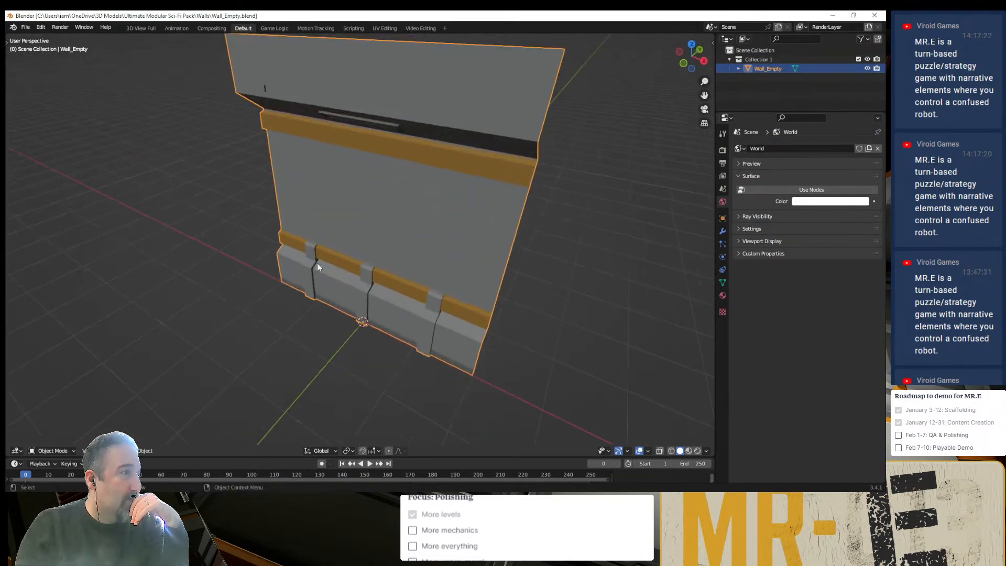
{"action": "middle_click_drag", "start_coordinate": [336, 276], "coordinate": [408, 336]}
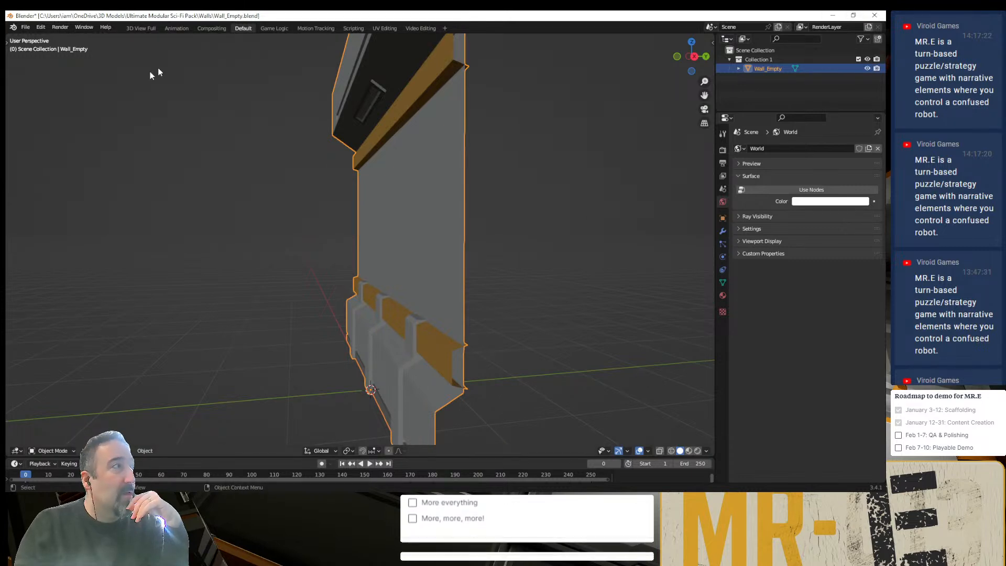
- Start a new General file in Blender, discarding the changes to Wall_Empty.blend
{"action": "left_click", "coordinate": [25, 27]}
{"action": "mouse_move", "coordinate": [77, 37]}
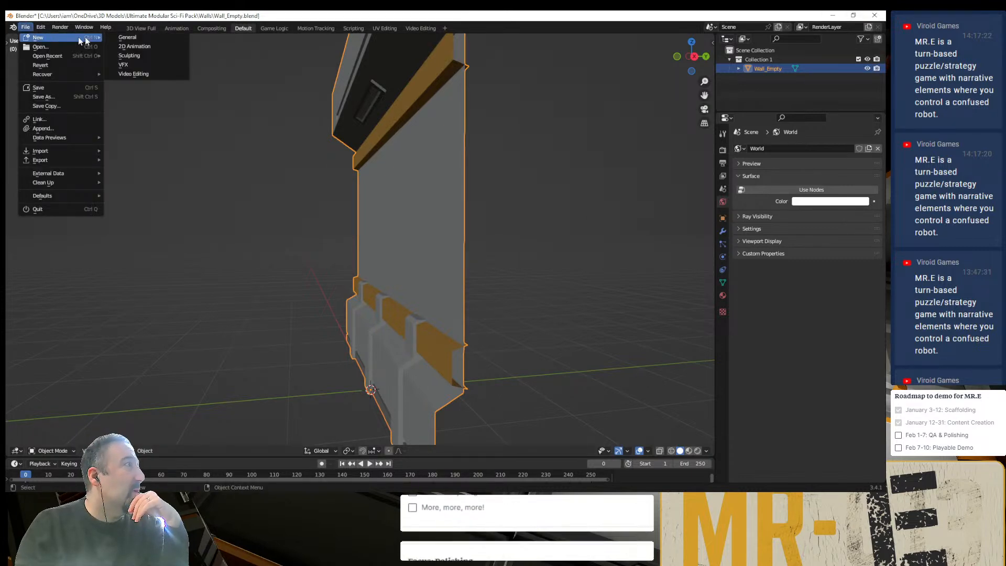
{"action": "left_click", "coordinate": [124, 38]}
{"action": "left_click", "coordinate": [463, 273]}
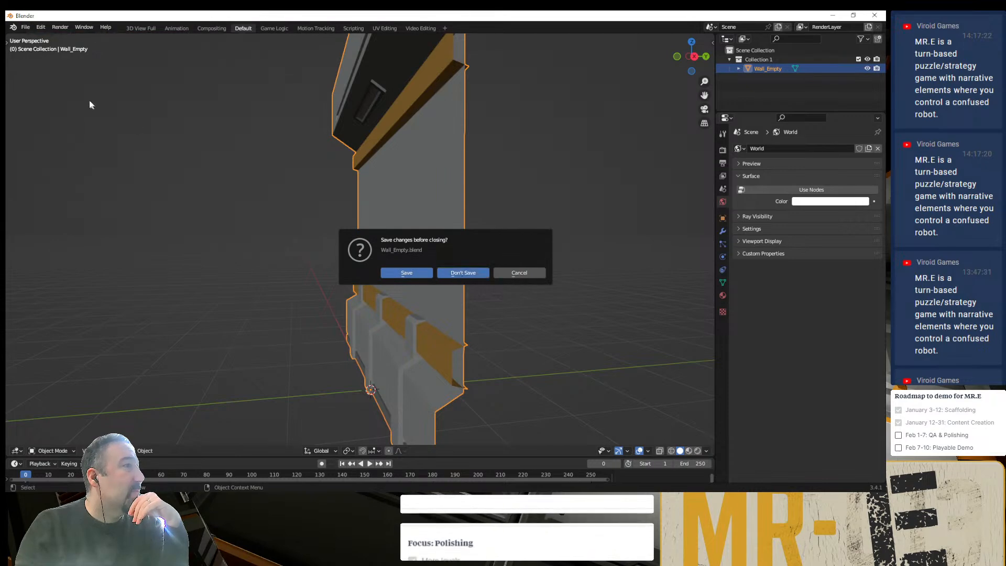
- Open Wall_Empty.blend from the Walls folder in Blender with Load UI turned off
{"action": "left_click", "coordinate": [26, 27]}
{"action": "mouse_move", "coordinate": [79, 55]}
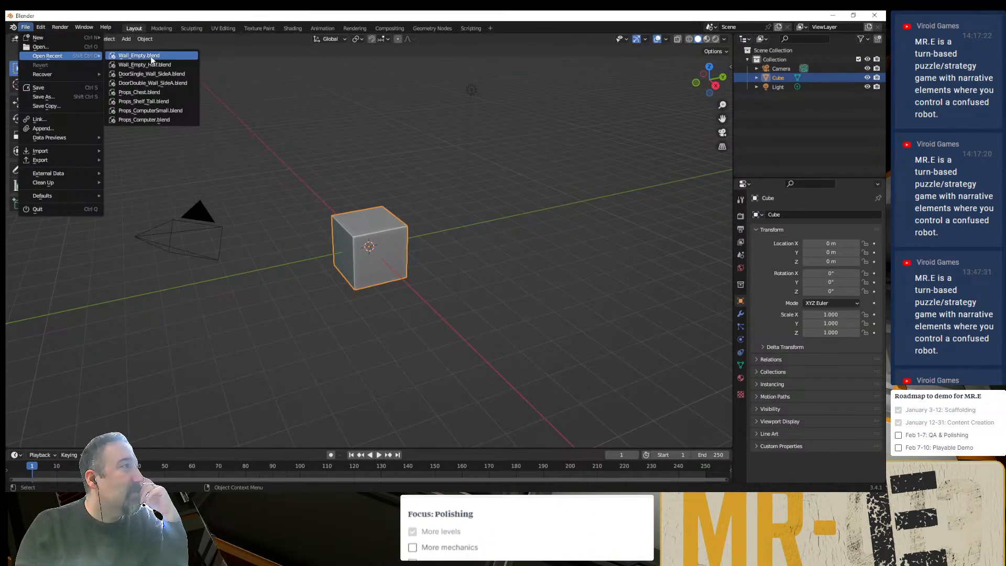
{"action": "left_click", "coordinate": [70, 47]}
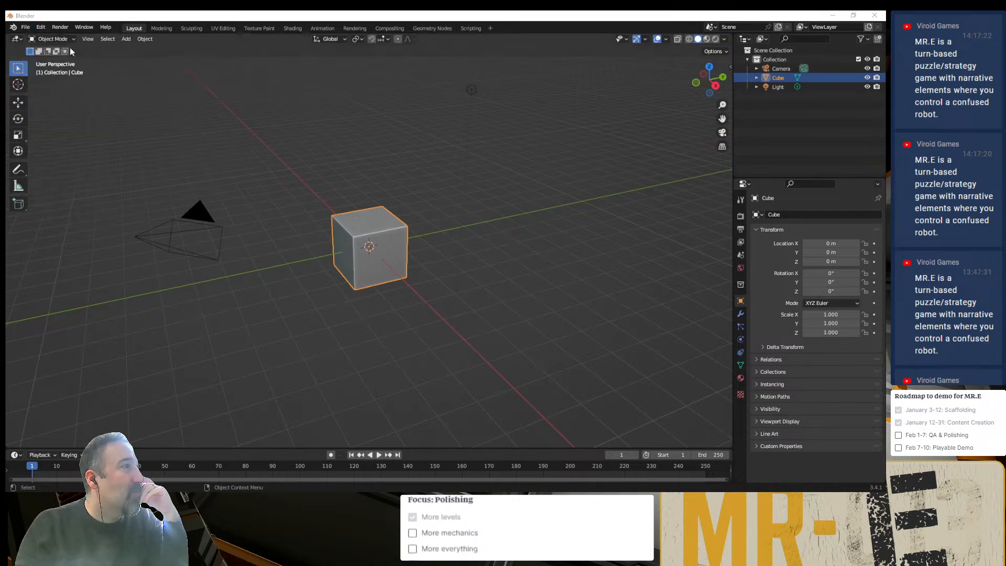
{"action": "left_click", "coordinate": [384, 264]}
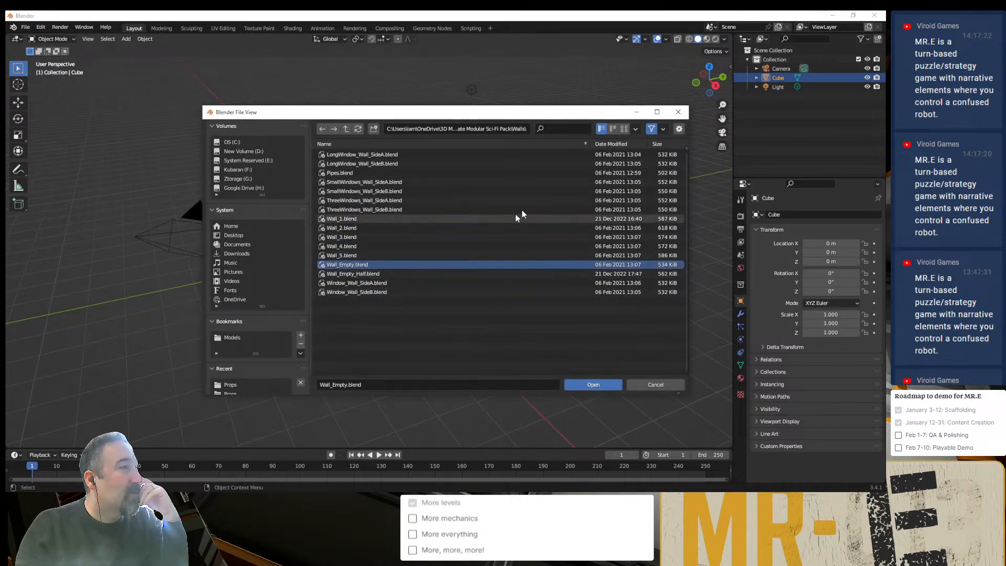
{"action": "left_click", "coordinate": [679, 129]}
{"action": "left_click", "coordinate": [606, 147]}
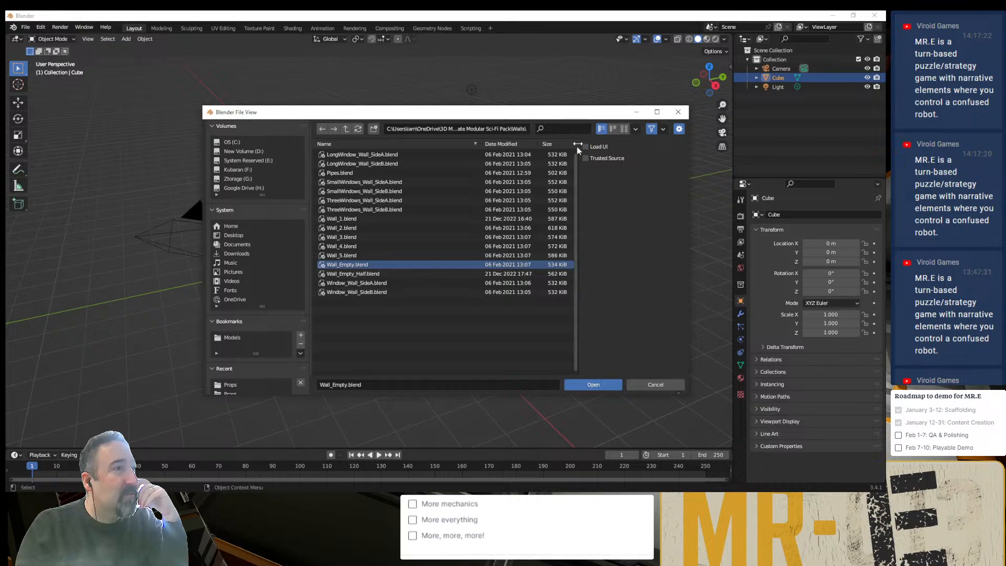
{"action": "left_click", "coordinate": [593, 384]}
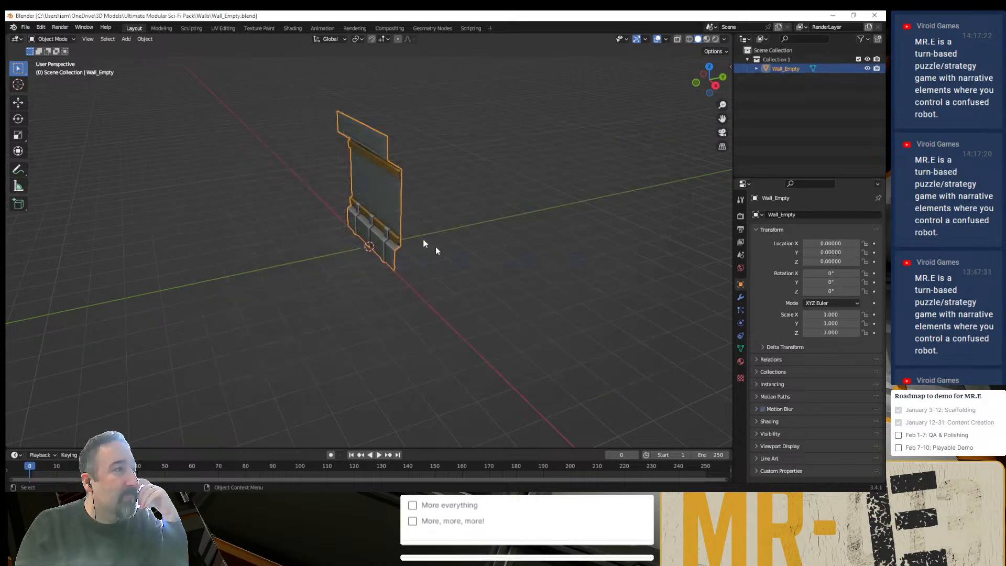
- Examine the Wall_Empty model's base, yellow trims and open side edges from the front and side
{"action": "scroll", "coordinate": [373, 212], "scroll_direction": "up", "scroll_amount": 4}
{"action": "scroll", "coordinate": [397, 207], "scroll_direction": "up", "scroll_amount": 3}
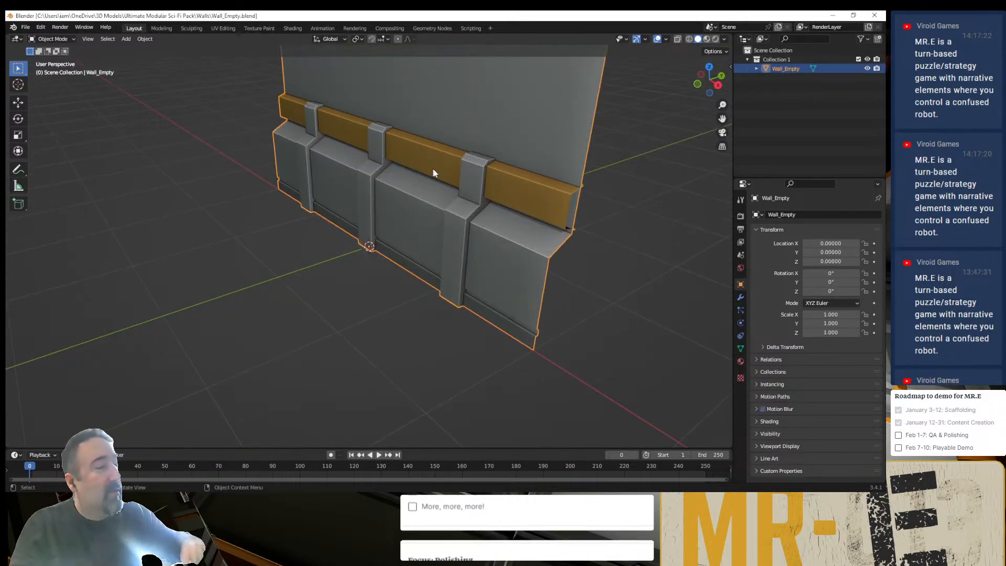
{"action": "scroll", "coordinate": [466, 168], "scroll_direction": "up", "scroll_amount": 1}
{"action": "middle_click_drag", "start_coordinate": [466, 168], "coordinate": [404, 292]}
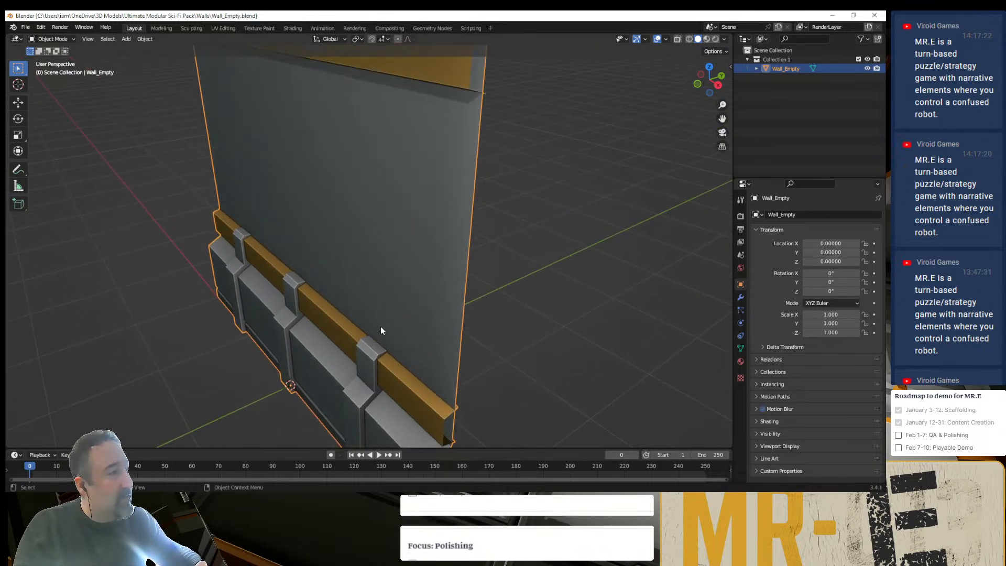
{"action": "left_click", "coordinate": [501, 245]}
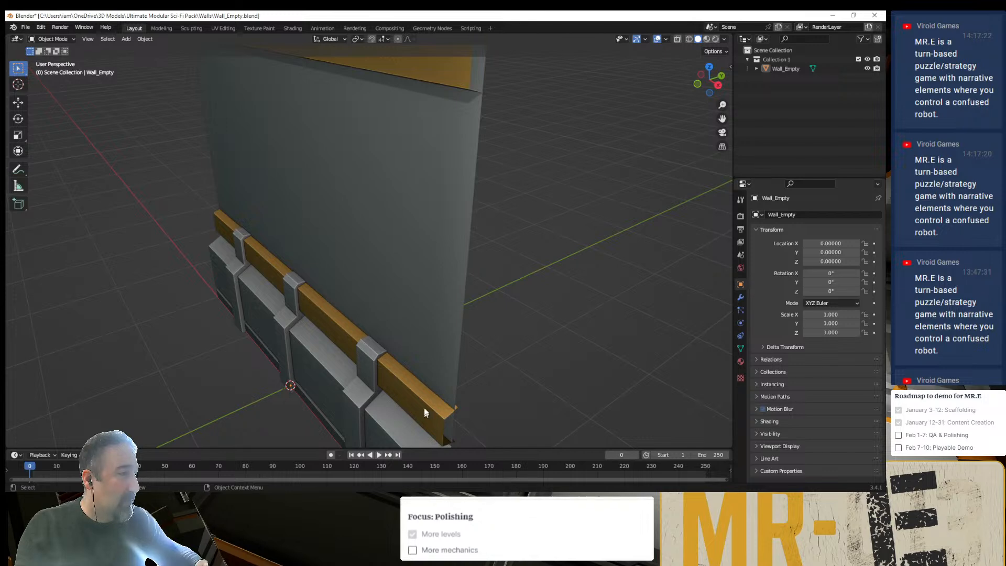
{"action": "middle_click_drag", "start_coordinate": [423, 407], "coordinate": [521, 331]}
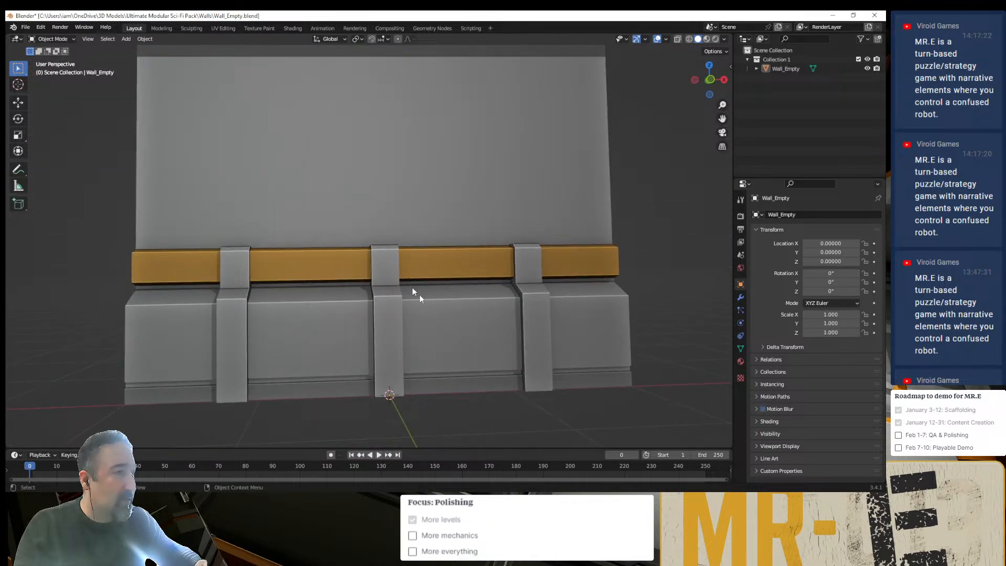
{"action": "middle_click_drag", "start_coordinate": [354, 327], "coordinate": [360, 357]}
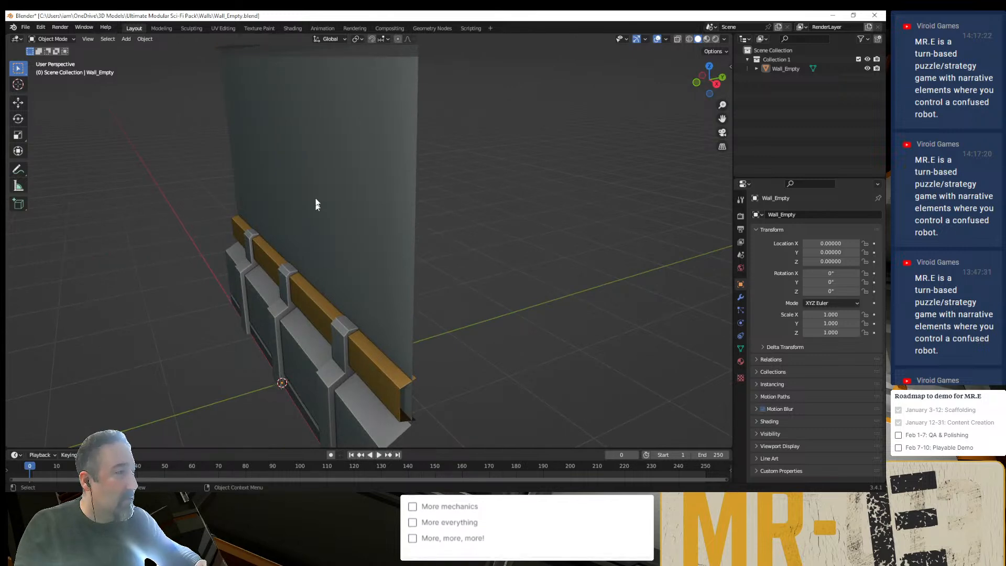
{"action": "middle_click_drag", "start_coordinate": [316, 204], "coordinate": [337, 153]}
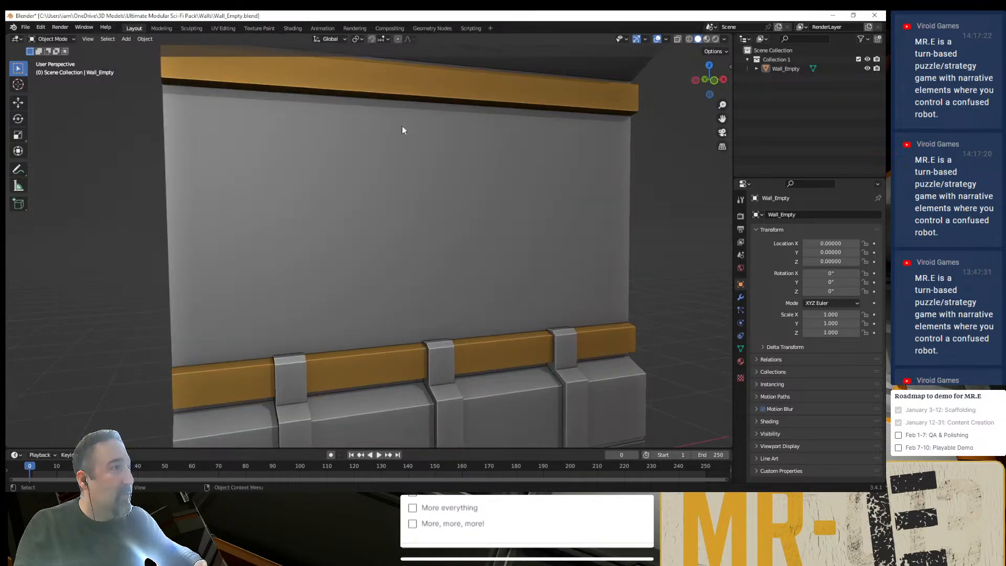
{"action": "middle_click_drag", "start_coordinate": [557, 242], "coordinate": [386, 294]}
{"action": "left_click", "coordinate": [430, 254]}
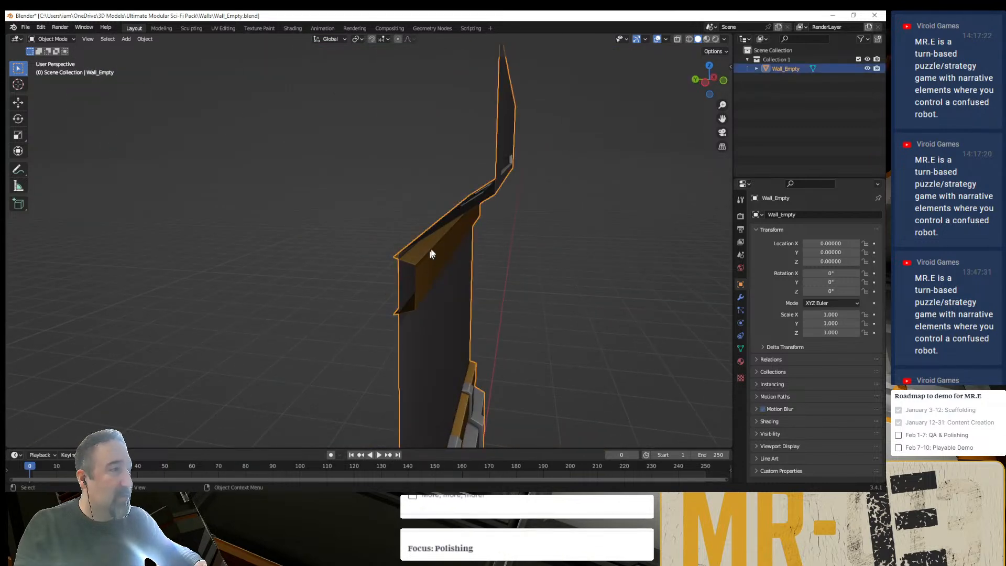
{"action": "middle_click_drag", "start_coordinate": [445, 281], "coordinate": [353, 148]}
{"action": "middle_click_drag", "start_coordinate": [435, 294], "coordinate": [381, 338]}
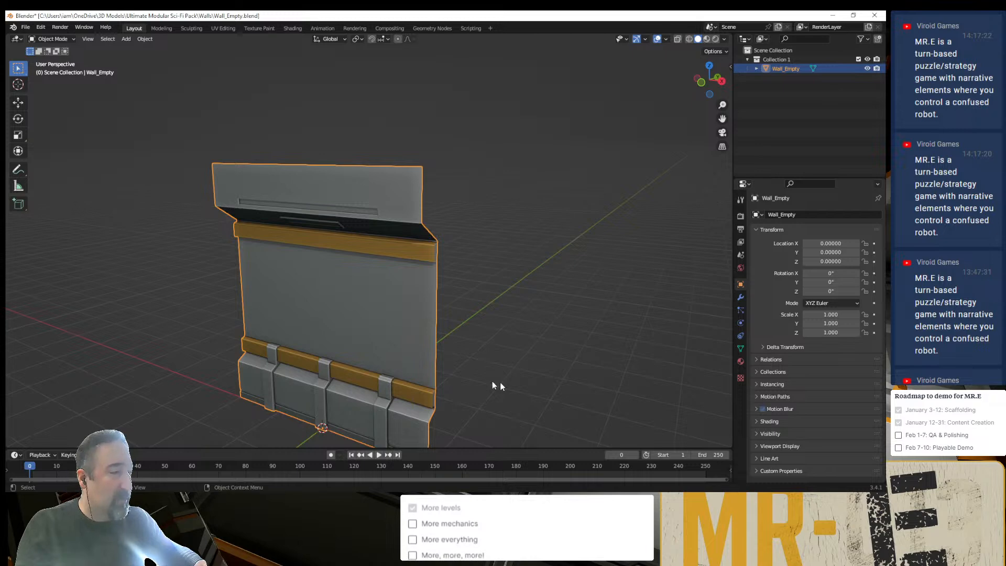
- Switch to the Wall_Empty_Half.blend window, leave Edit Mode and examine the half wall in Object Mode
{"action": "key", "text": "alt+Tab"}
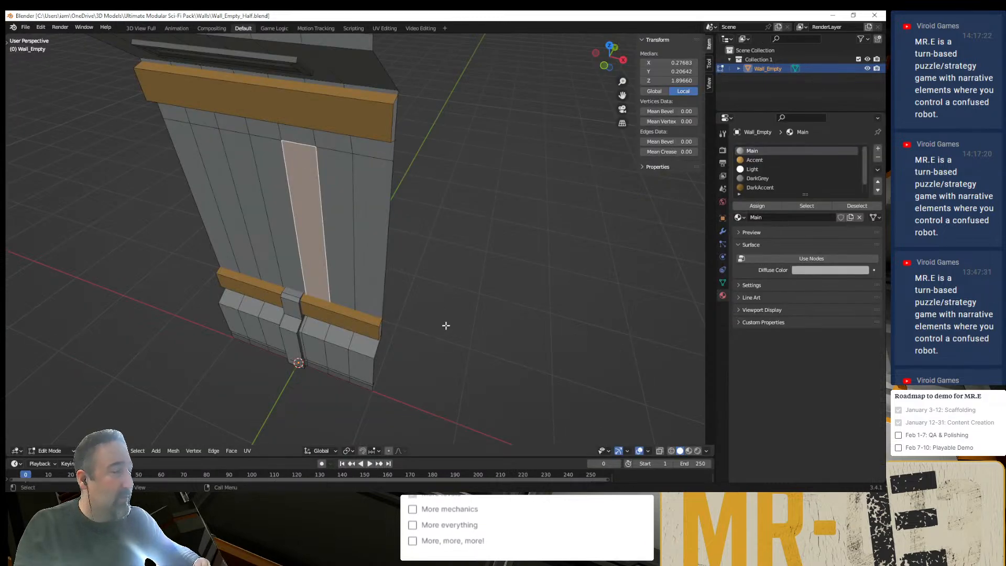
{"action": "left_click", "coordinate": [438, 294]}
{"action": "key", "text": "Tab"}
{"action": "left_click", "coordinate": [430, 290]}
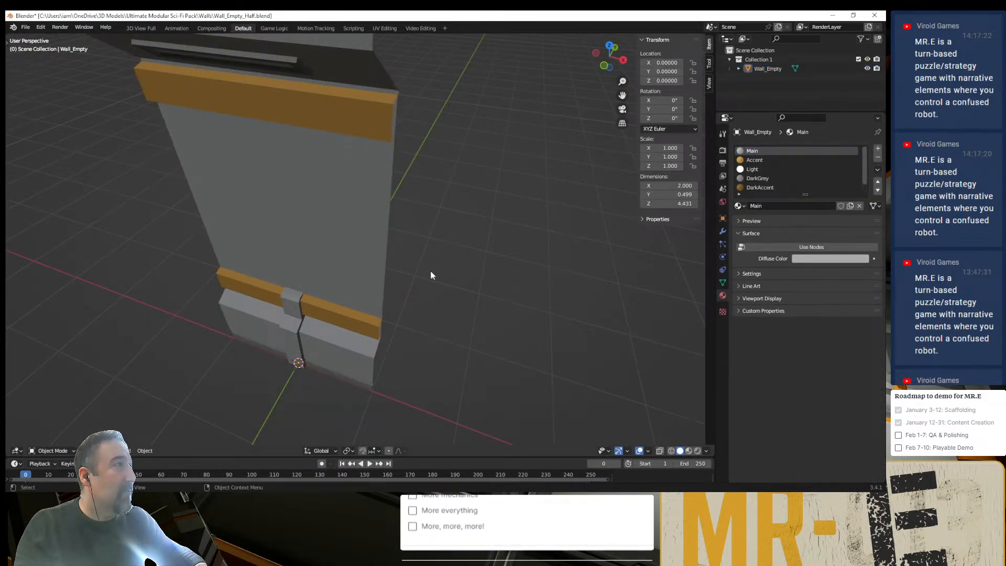
{"action": "mouse_move", "coordinate": [430, 275]}
{"action": "middle_mouse_down"}
{"action": "mouse_move", "coordinate": [409, 273]}
{"action": "mouse_move", "coordinate": [368, 193]}
{"action": "mouse_move", "coordinate": [439, 269]}
{"action": "middle_mouse_up"}
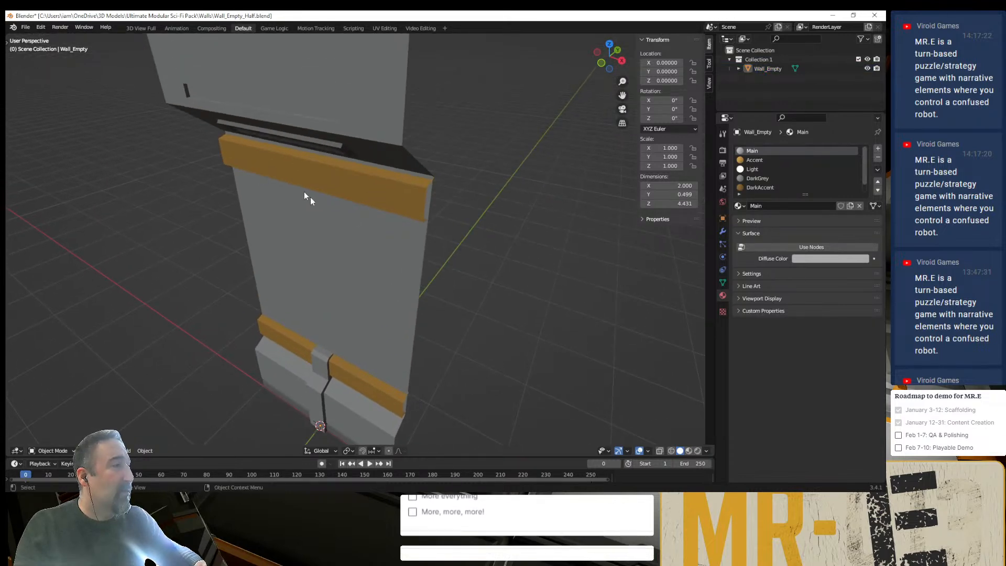
- Compare the Wall_Empty model with the half wall, viewing the half wall from the front
{"action": "key", "text": "alt+Tab"}
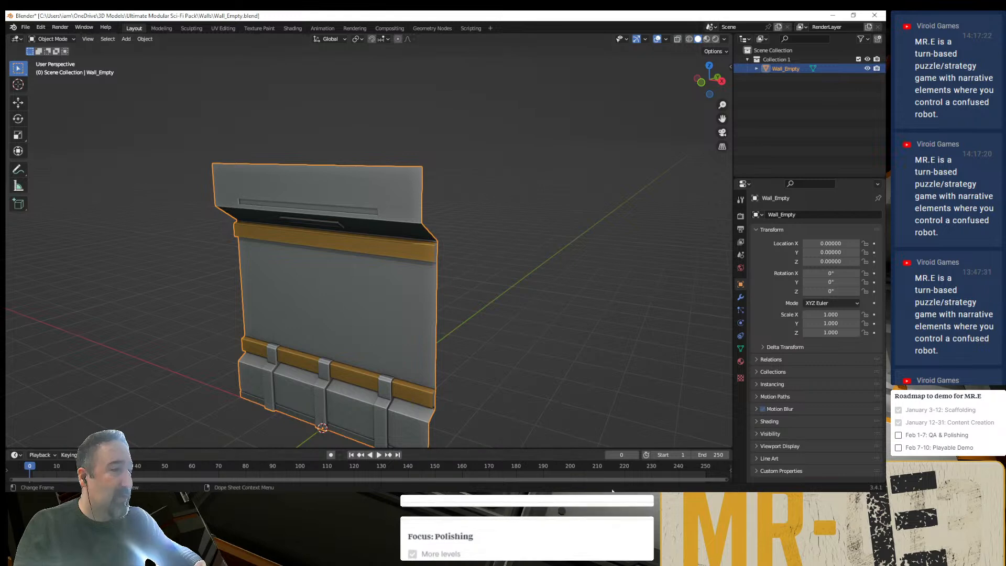
{"action": "key", "text": "alt+Tab"}
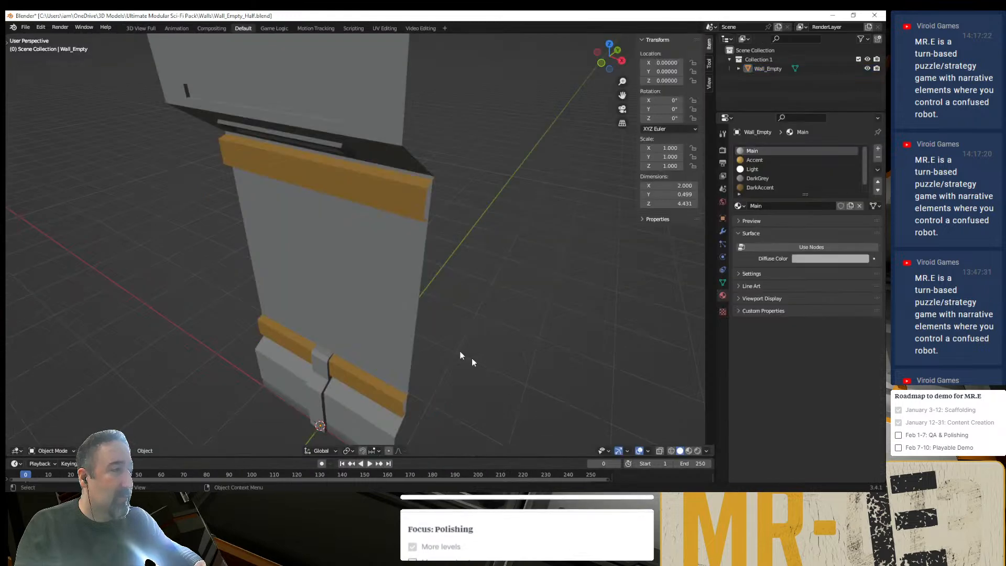
{"action": "left_click", "coordinate": [338, 315]}
{"action": "middle_click_drag", "start_coordinate": [338, 316], "coordinate": [417, 231]}
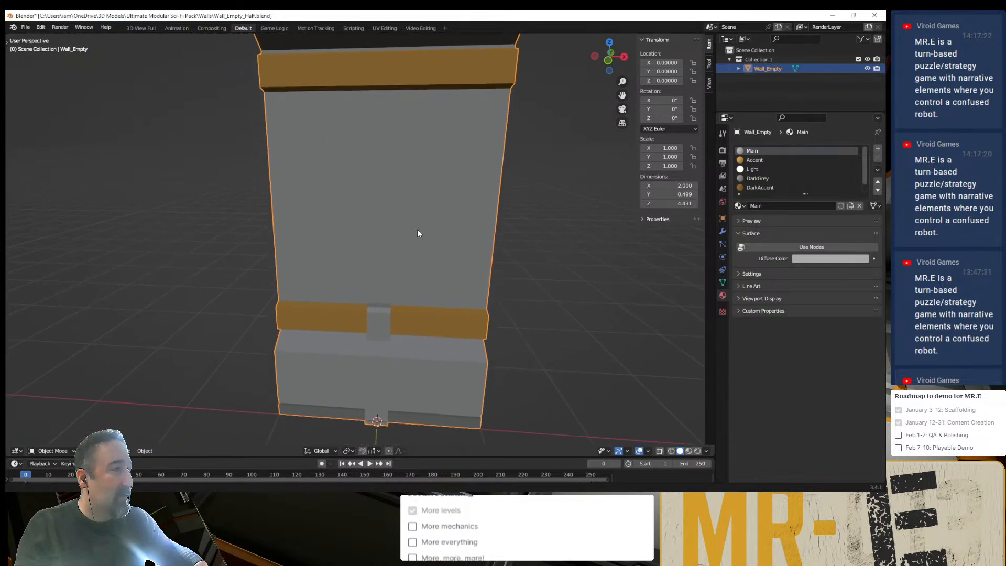
{"action": "key", "text": "alt+Tab"}
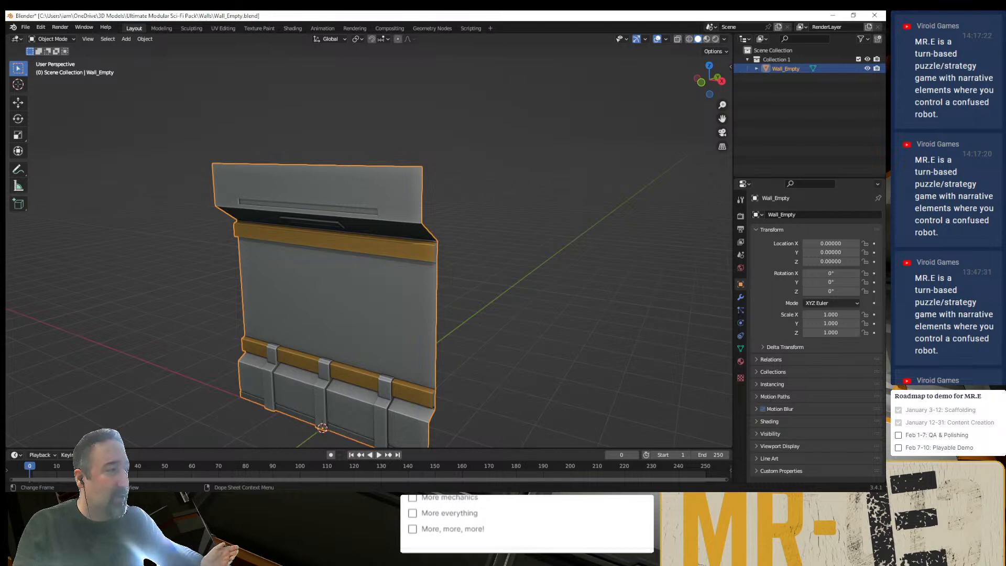
{"action": "key", "text": "alt+Tab"}
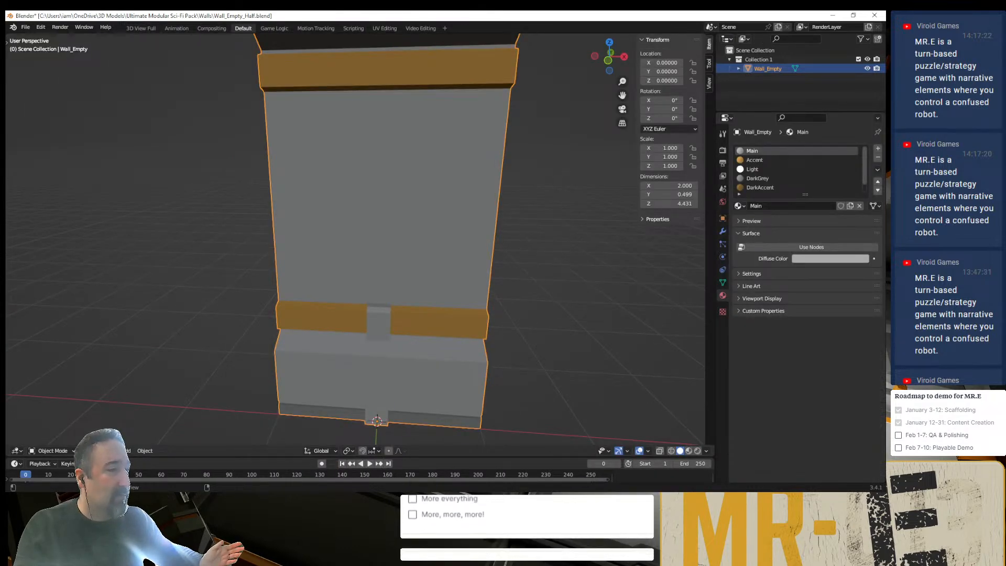
- Switch to the DoorSingle_Wall_SideA.blend window and examine the door wall up to its front orthographic view
{"action": "key", "text": "alt+Tab"}
{"action": "key", "text": "alt+Tab"}
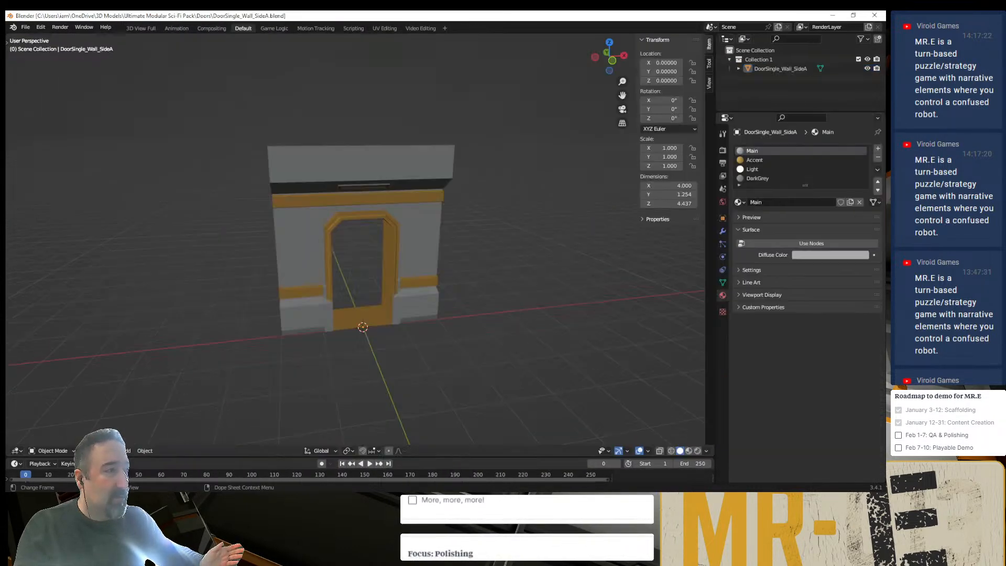
{"action": "middle_click_drag", "start_coordinate": [478, 355], "coordinate": [459, 337]}
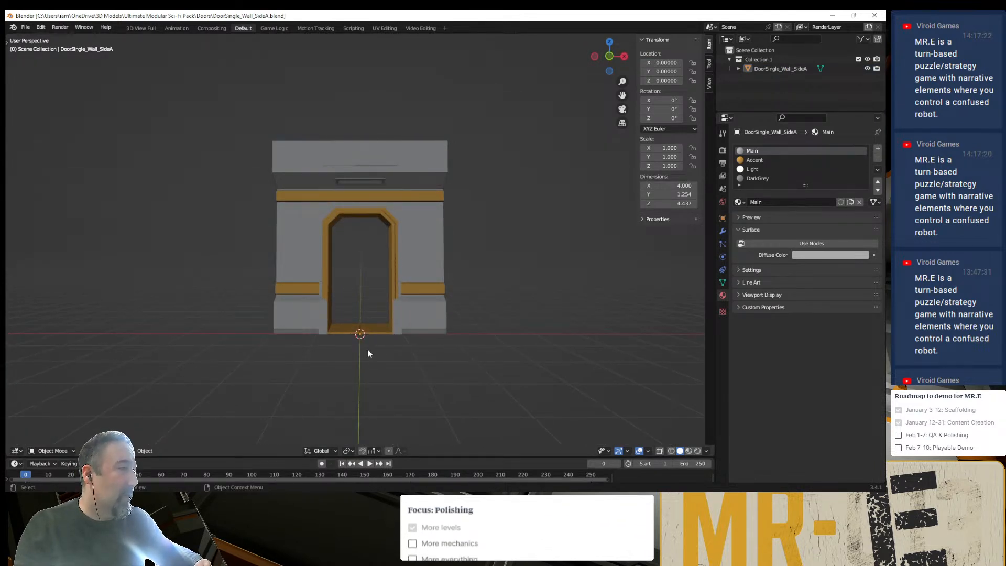
{"action": "scroll", "coordinate": [367, 348], "scroll_direction": "up", "scroll_amount": 3}
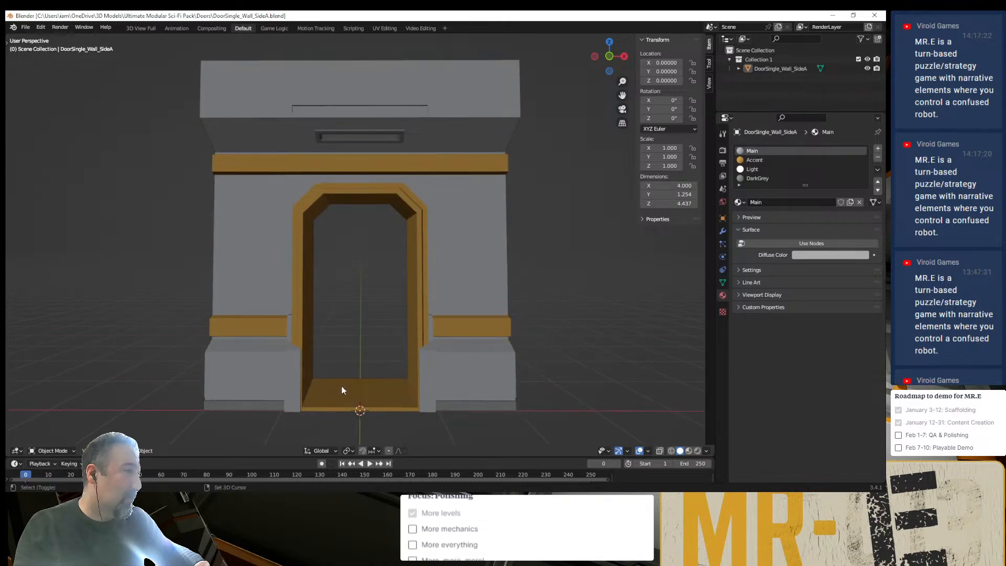
{"action": "middle_click_drag", "start_coordinate": [341, 387], "coordinate": [397, 359], "text": "shift"}
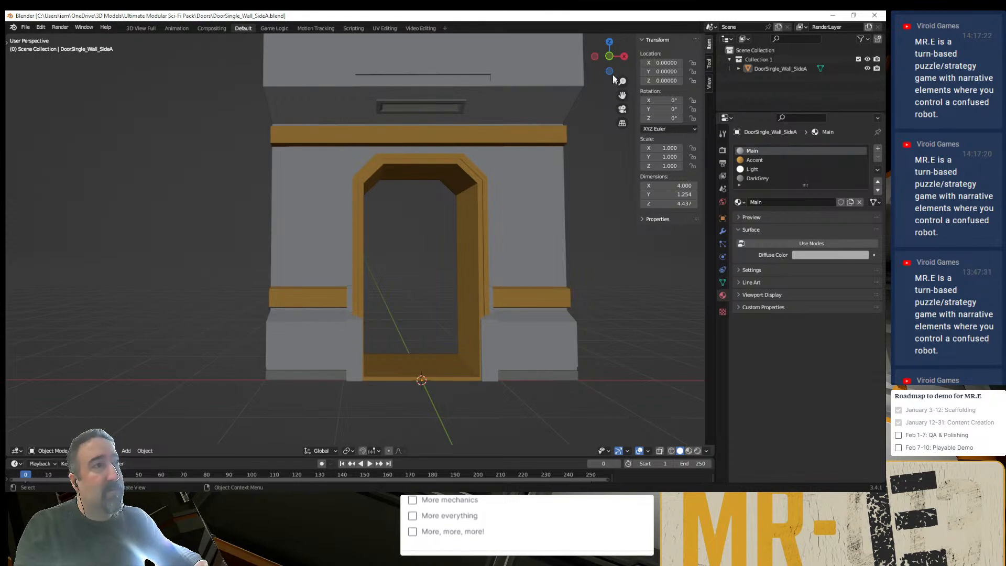
{"action": "left_click", "coordinate": [610, 57]}
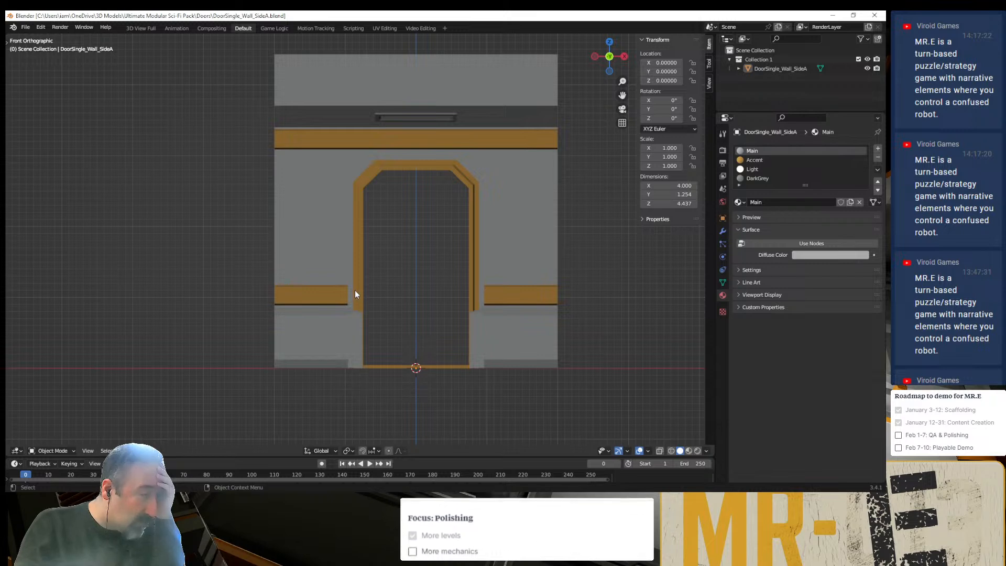
- Inspect the door frame and the adjoining base and trim pieces from angled and front views
{"action": "mouse_move", "coordinate": [358, 287]}
{"action": "middle_mouse_down"}
{"action": "mouse_move", "coordinate": [389, 319]}
{"action": "mouse_move", "coordinate": [374, 283]}
{"action": "middle_mouse_up"}
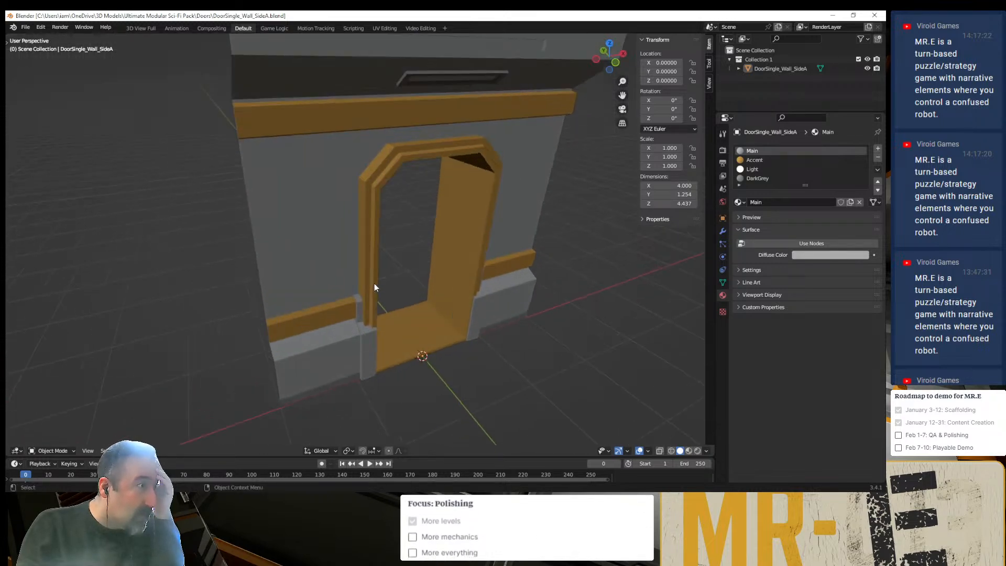
{"action": "scroll", "coordinate": [369, 289], "scroll_direction": "up", "scroll_amount": 2}
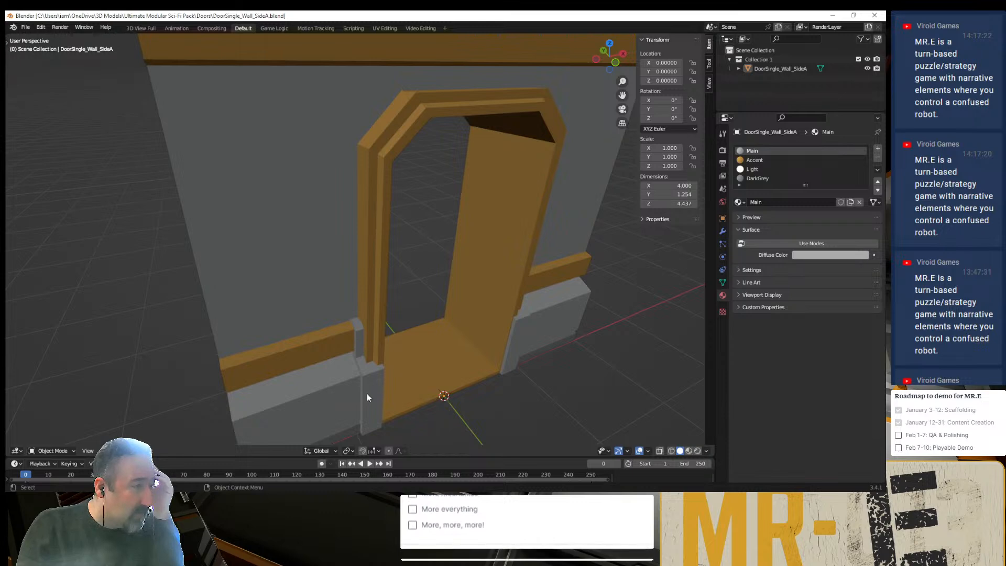
{"action": "middle_click_drag", "start_coordinate": [366, 392], "coordinate": [339, 363]}
{"action": "scroll", "coordinate": [341, 368], "scroll_direction": "down", "scroll_amount": 2}
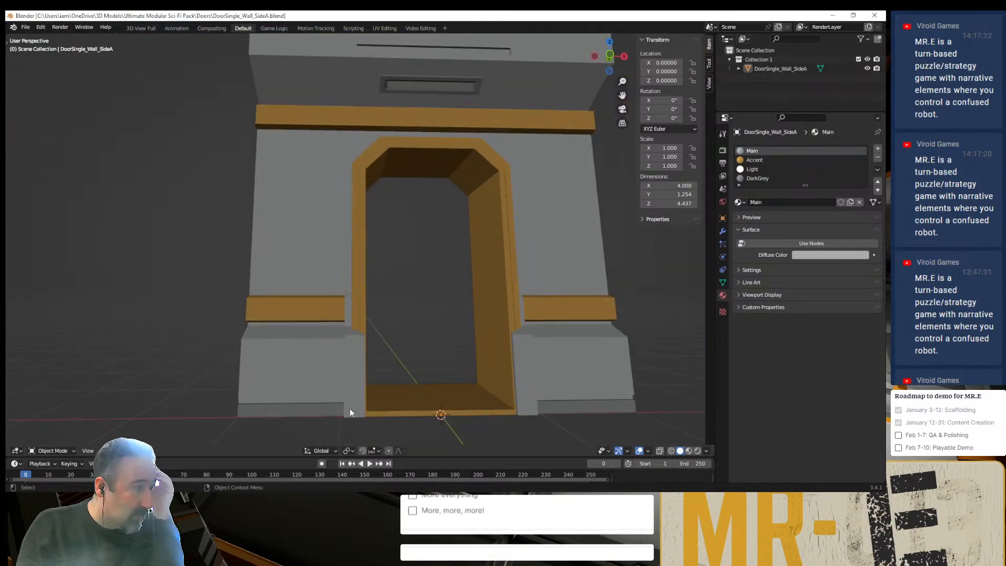
{"action": "scroll", "coordinate": [350, 407], "scroll_direction": "down", "scroll_amount": 1}
{"action": "left_click", "coordinate": [609, 55]}
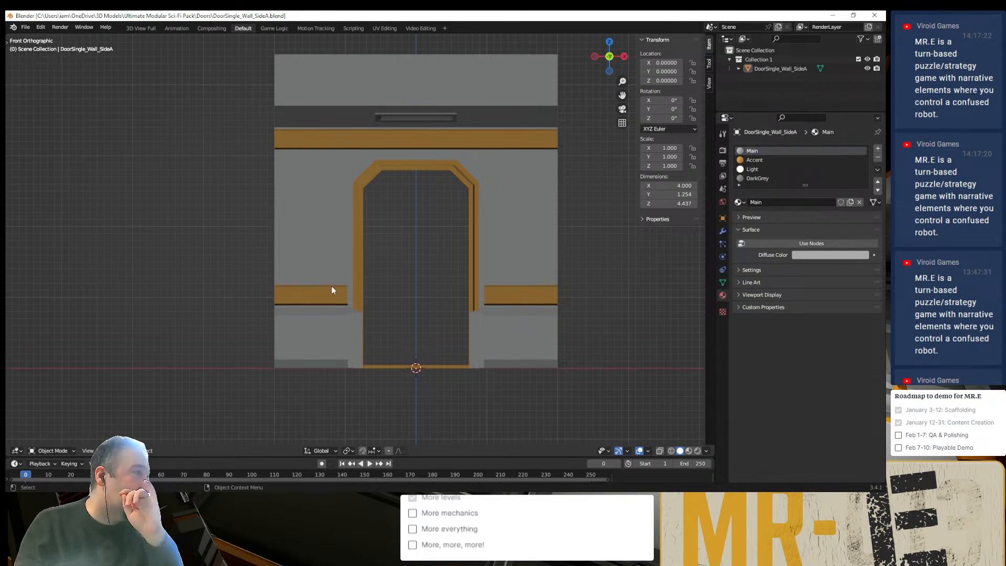
{"action": "middle_click_drag", "start_coordinate": [335, 287], "coordinate": [391, 332]}
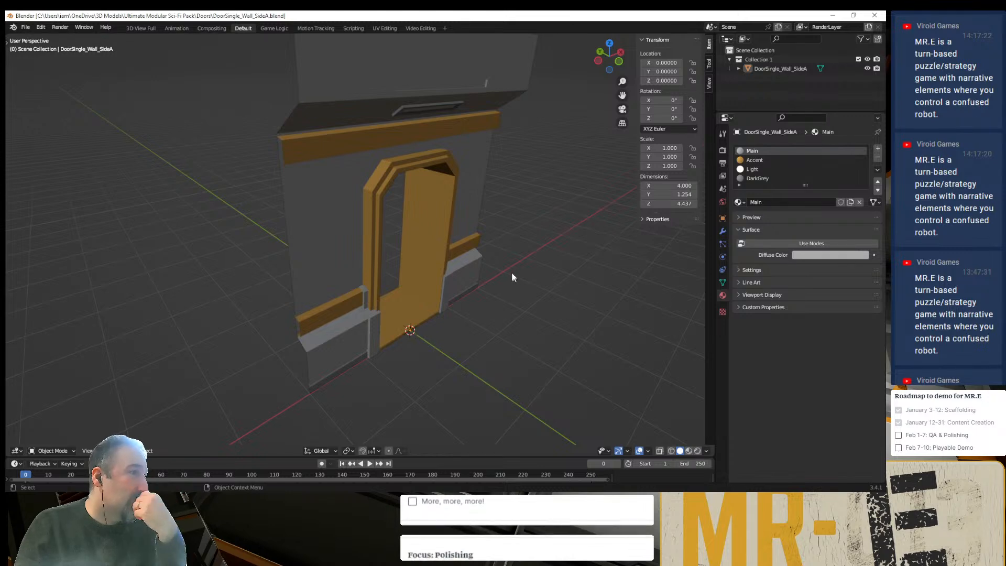
- Bring up the running vg2013-mr.e debug game window and close it
{"action": "left_click", "coordinate": [623, 500]}
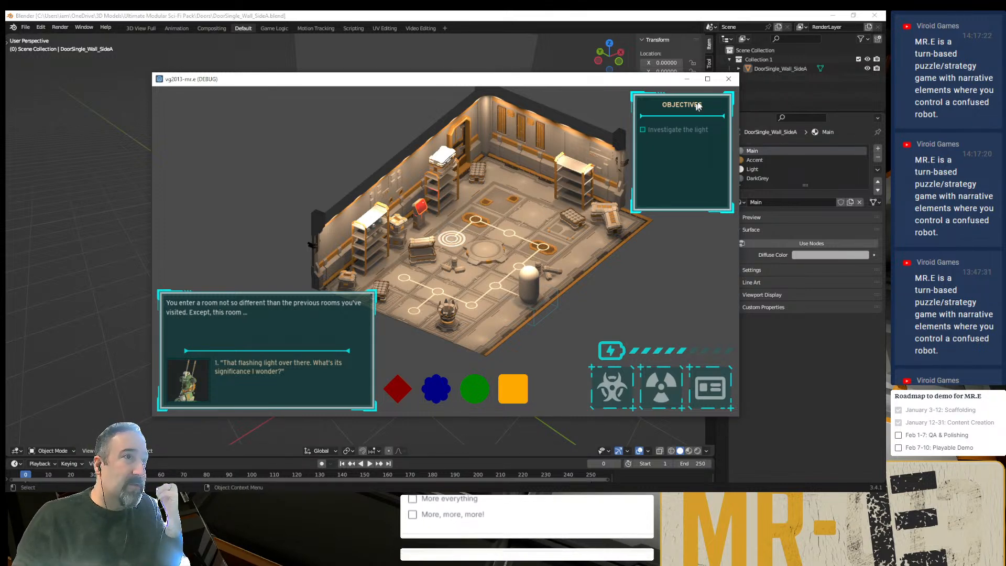
{"action": "left_click", "coordinate": [729, 78]}
- Check the Ultimate Modular Sci-Fi Pack overview image in the browser and return to Level-003 in Godot
{"action": "left_click", "coordinate": [314, 499]}
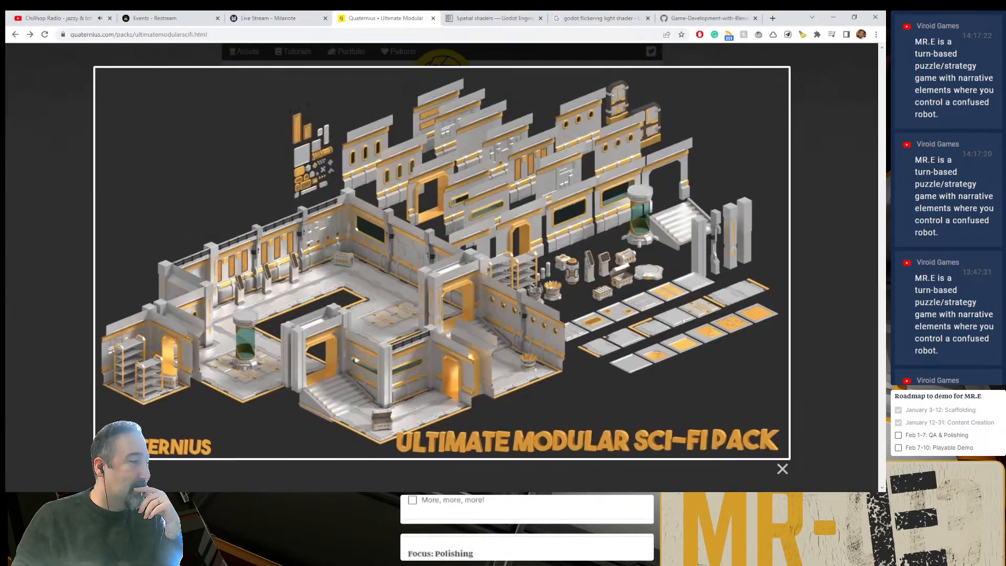
{"action": "left_click", "coordinate": [246, 18]}
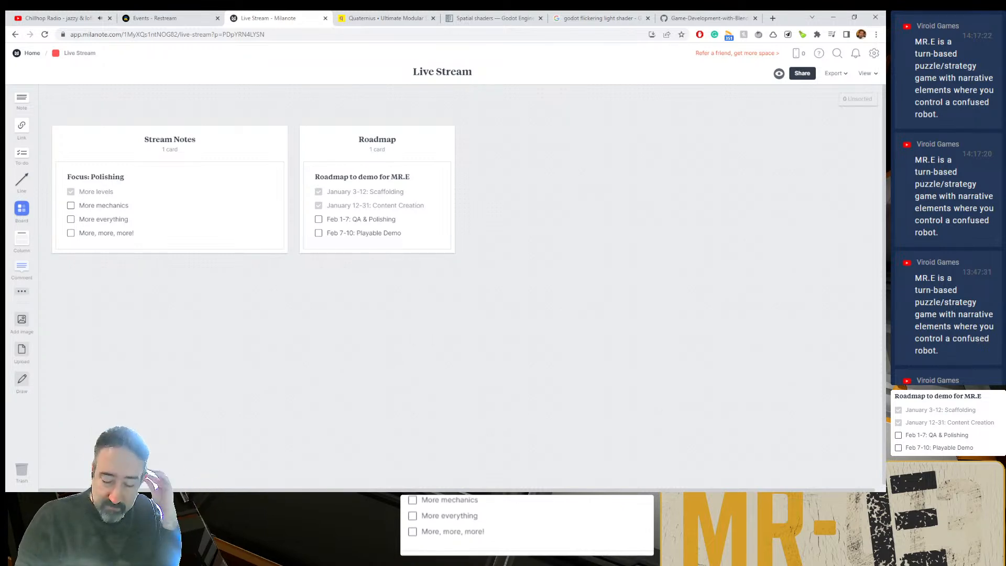
{"action": "left_click", "coordinate": [503, 500]}
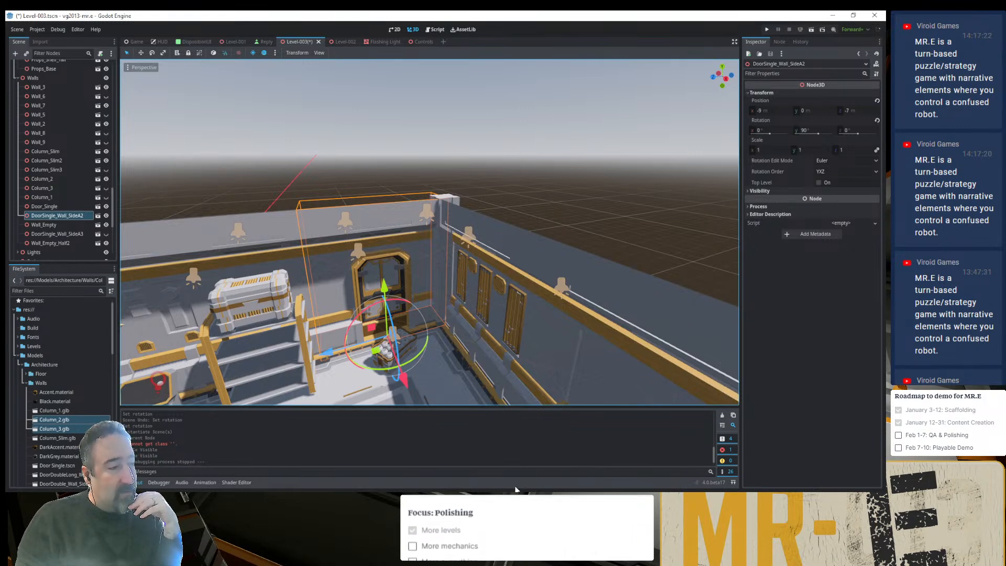
- Switch to VS Code, check the level entry in save.cfg, and return to Godot
{"action": "key", "text": "alt+Tab"}
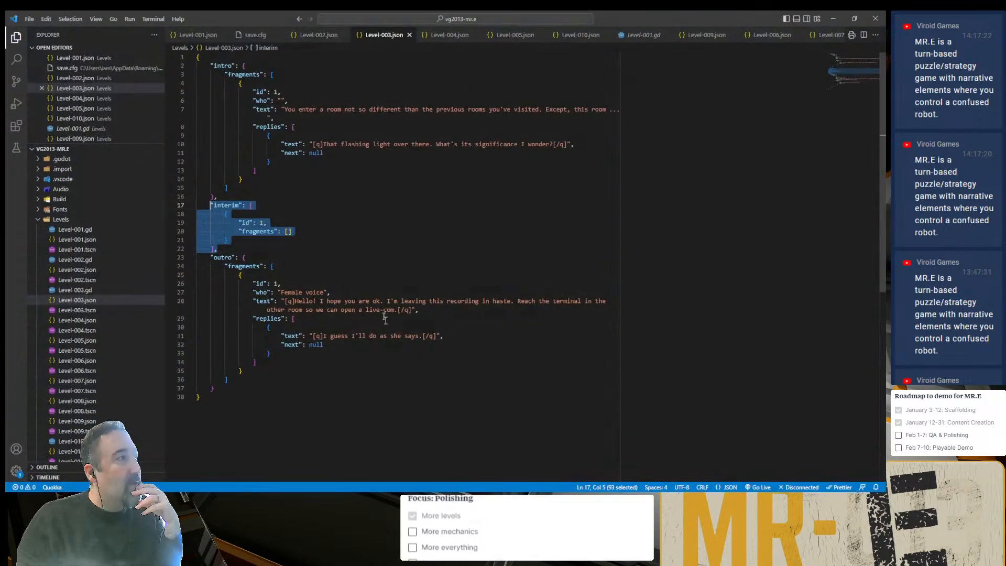
{"action": "left_click", "coordinate": [407, 232]}
{"action": "left_click", "coordinate": [256, 35]}
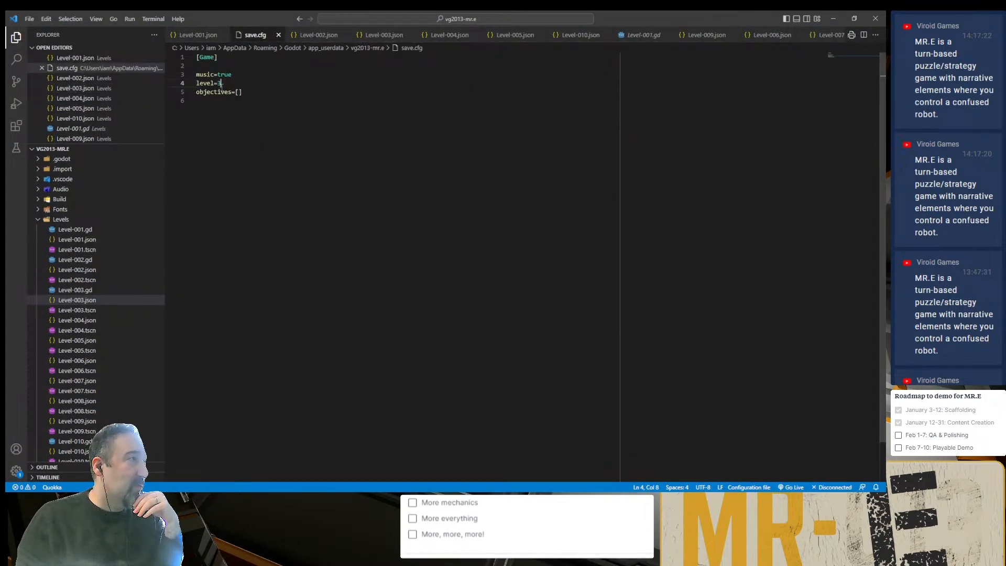
{"action": "key", "text": "shift+Left"}
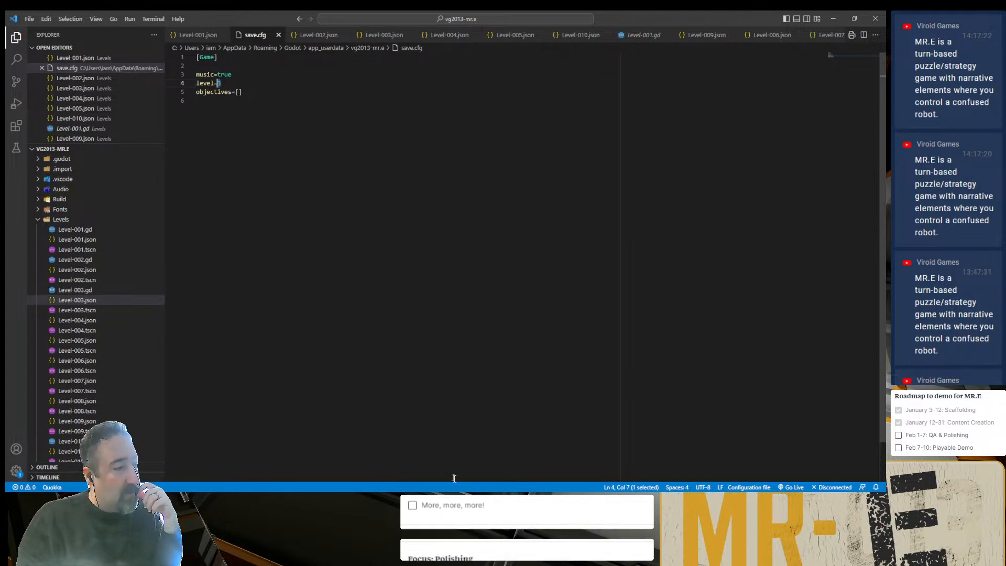
{"action": "key", "text": "alt+Tab"}
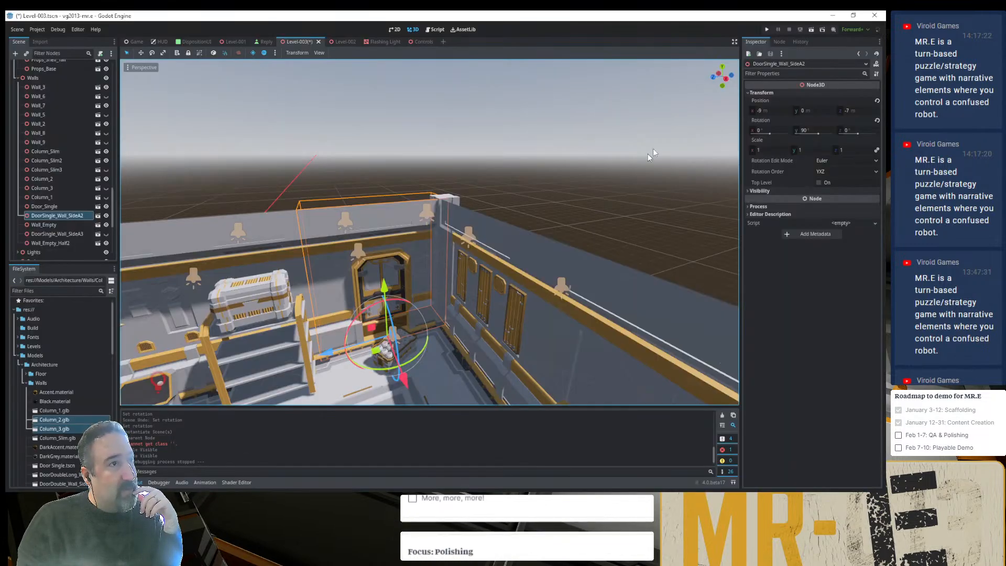
- Run the project up to its main menu, close the game window, and examine the whole Level-003 room from above
{"action": "left_click", "coordinate": [768, 29]}
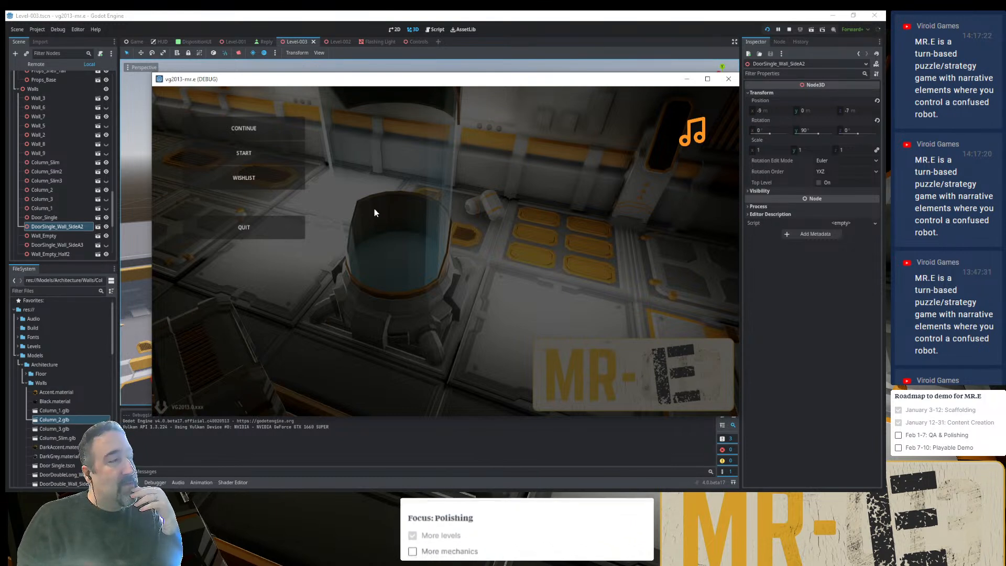
{"action": "left_click", "coordinate": [729, 79]}
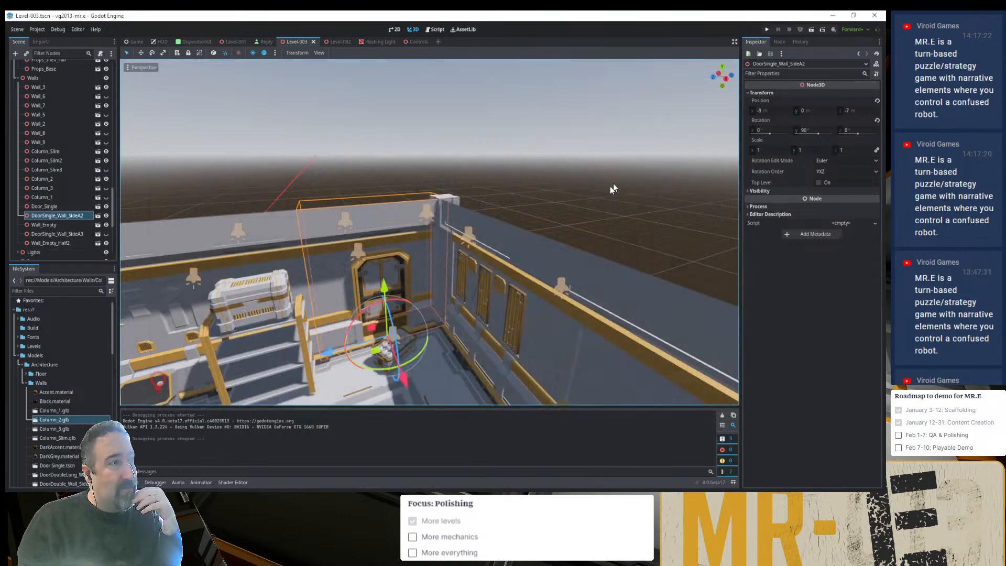
{"action": "scroll", "coordinate": [417, 291], "scroll_direction": "down", "scroll_amount": 10}
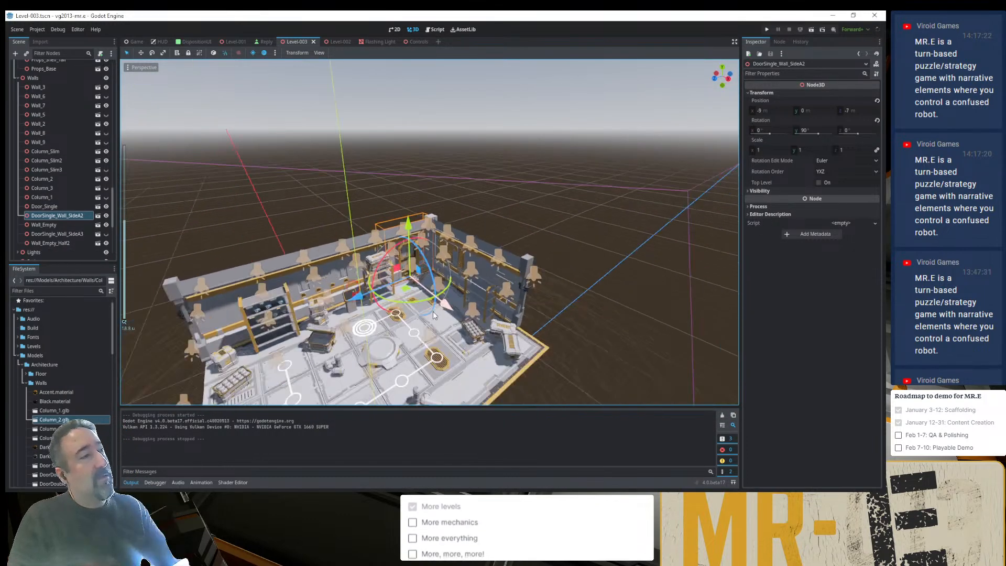
{"action": "middle_click_drag", "start_coordinate": [407, 300], "coordinate": [407, 242]}
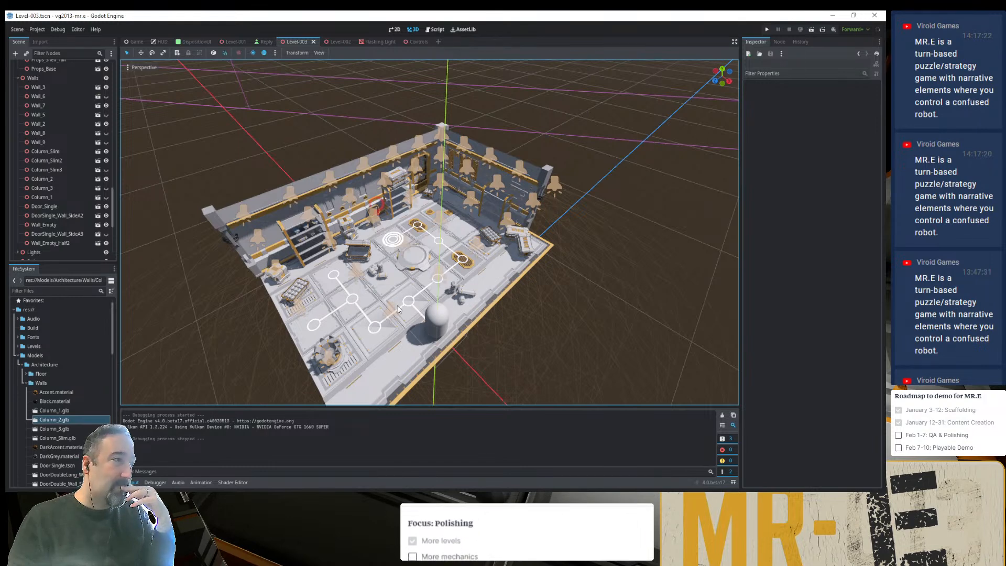
{"action": "scroll", "coordinate": [396, 306], "scroll_direction": "up", "scroll_amount": 5}
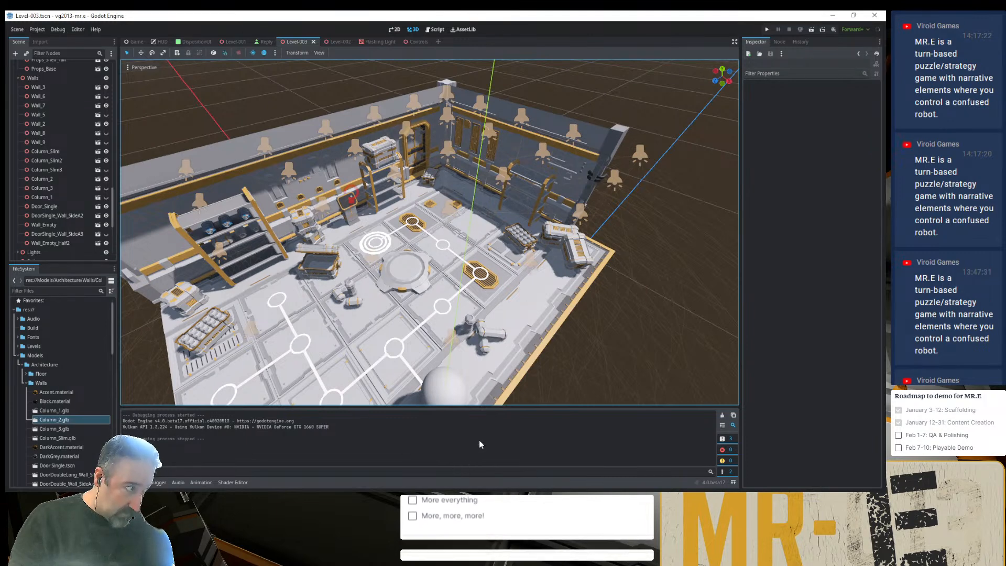
- Switch to VS Code, set the level value in save.cfg to 10, and save the file
{"action": "left_click", "coordinate": [476, 498]}
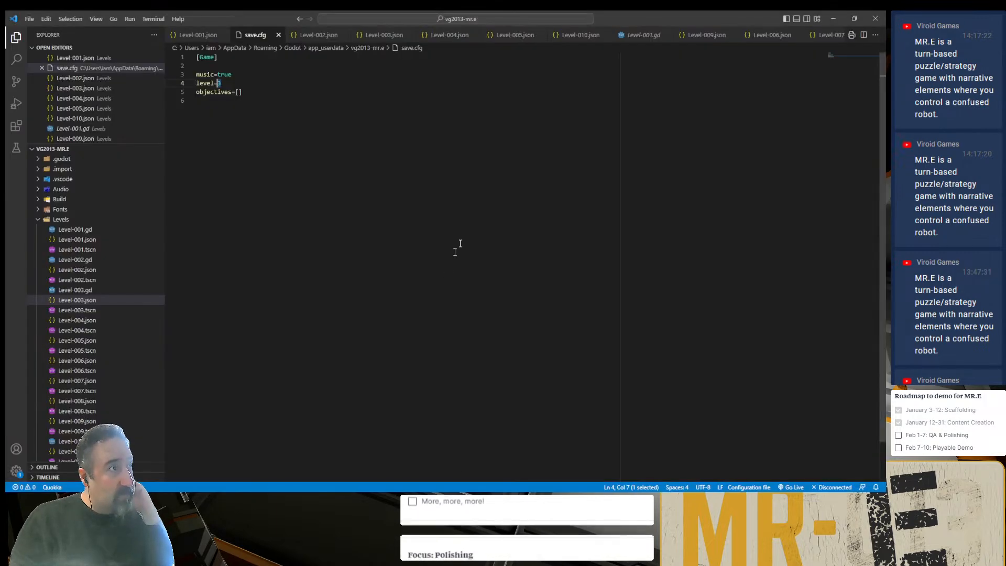
{"action": "left_click", "coordinate": [568, 35]}
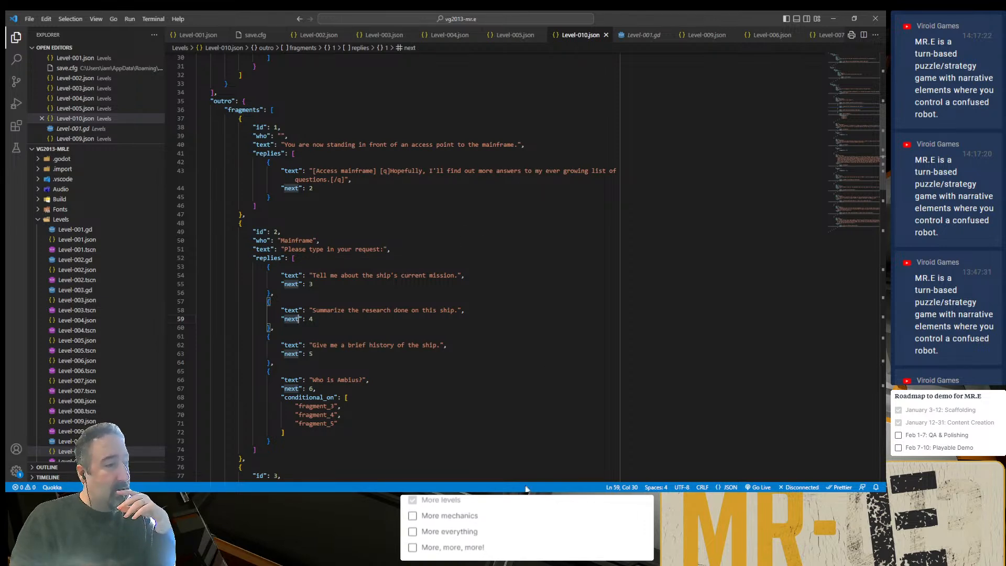
{"action": "left_click", "coordinate": [255, 35]}
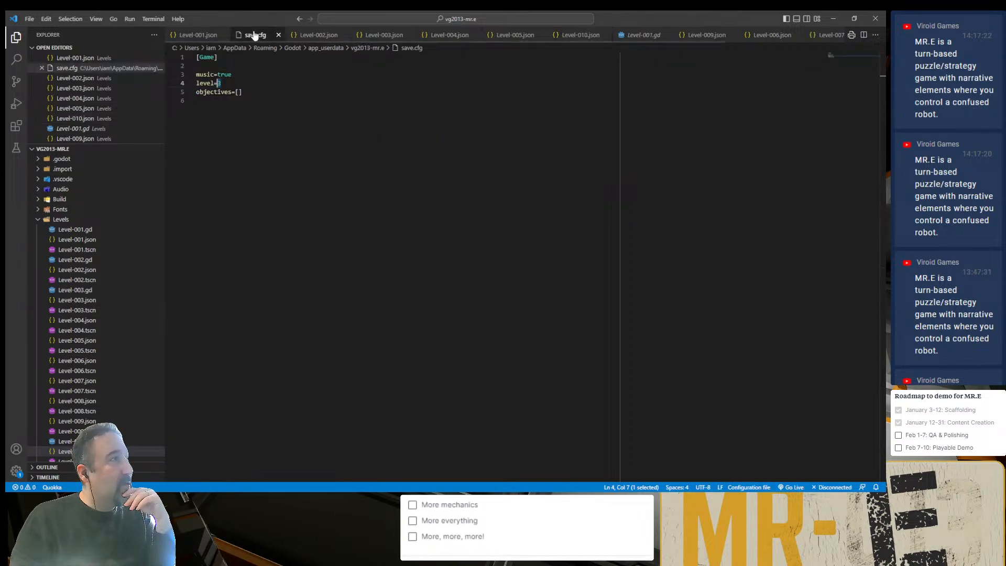
{"action": "double_click", "coordinate": [219, 84]}
{"action": "type", "text": "10"}
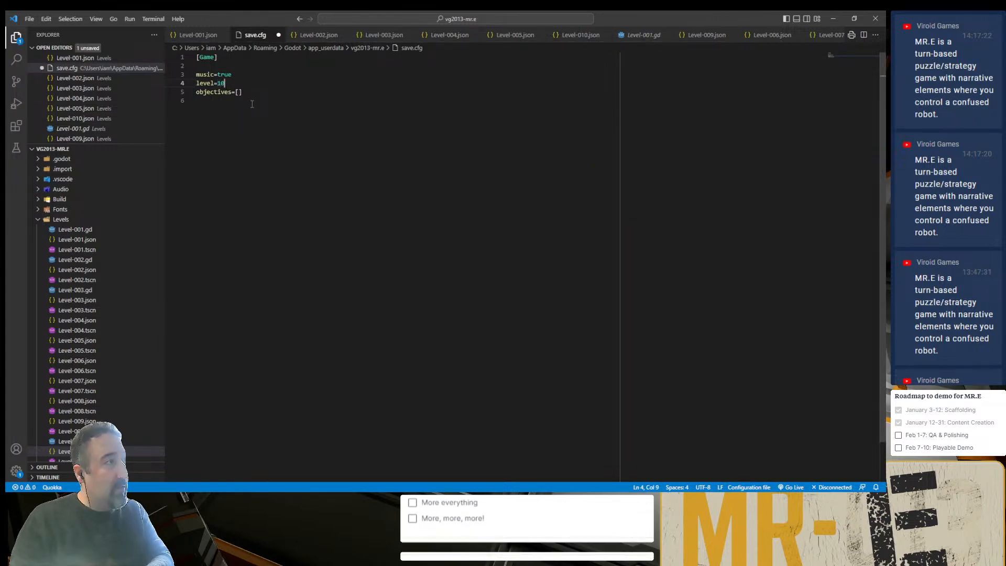
{"action": "key", "text": "ctrl+s"}
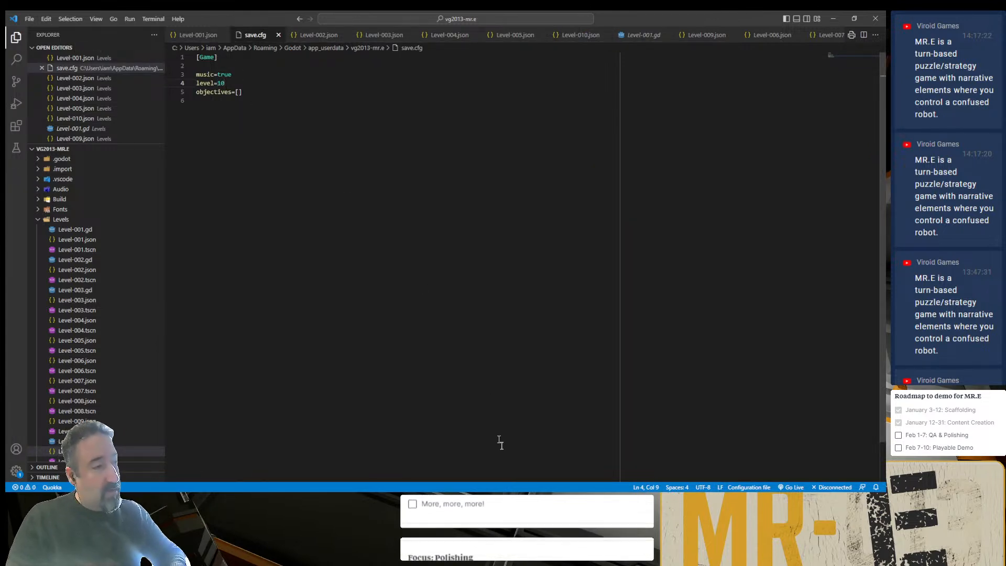
- Run the project from Godot, continue the saved game, answer the intro dialogue and make the orange square move to reach the mainframe
{"action": "key", "text": "alt+Tab"}
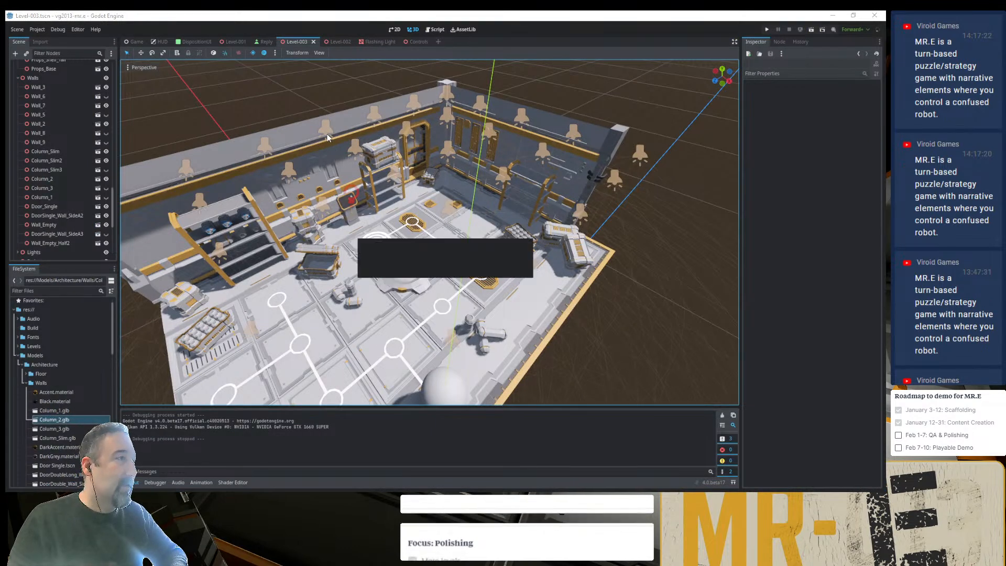
{"action": "key", "text": "F5"}
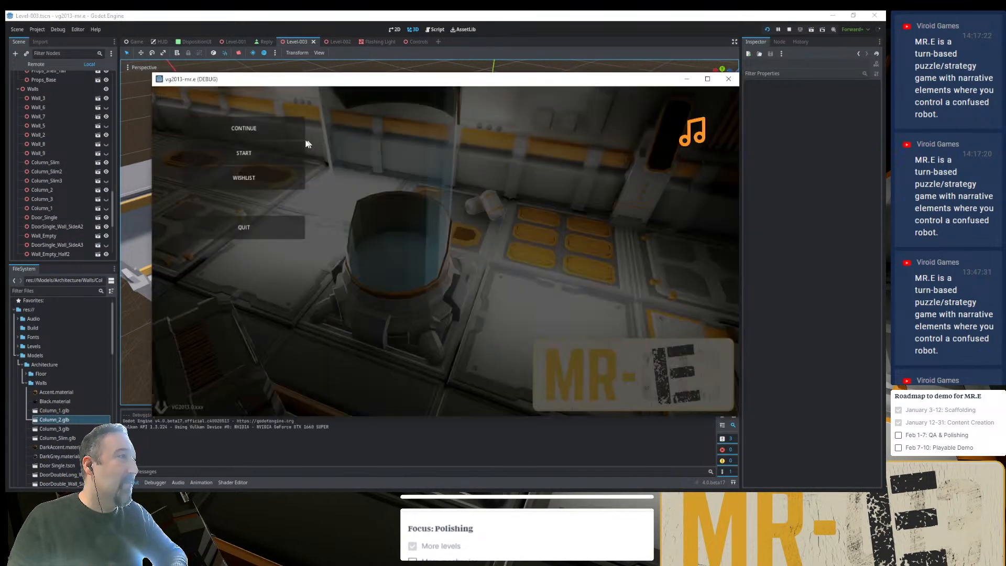
{"action": "left_click", "coordinate": [276, 135]}
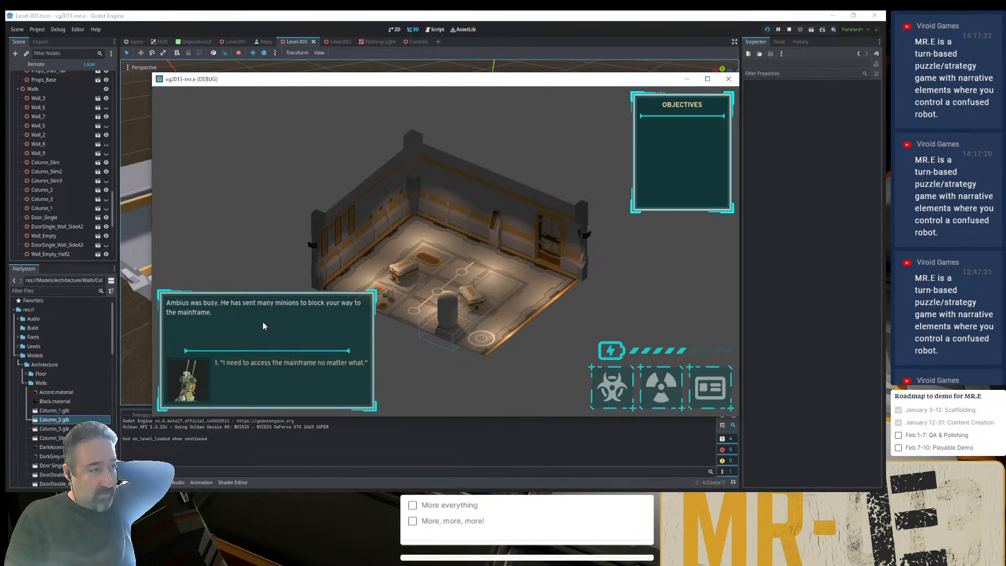
{"action": "left_click", "coordinate": [278, 363]}
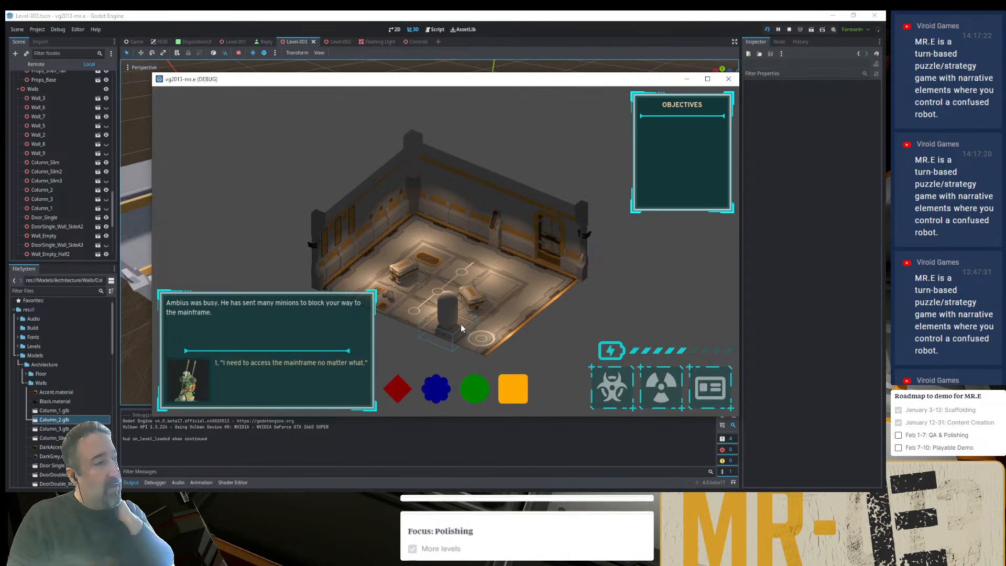
{"action": "left_click", "coordinate": [512, 388]}
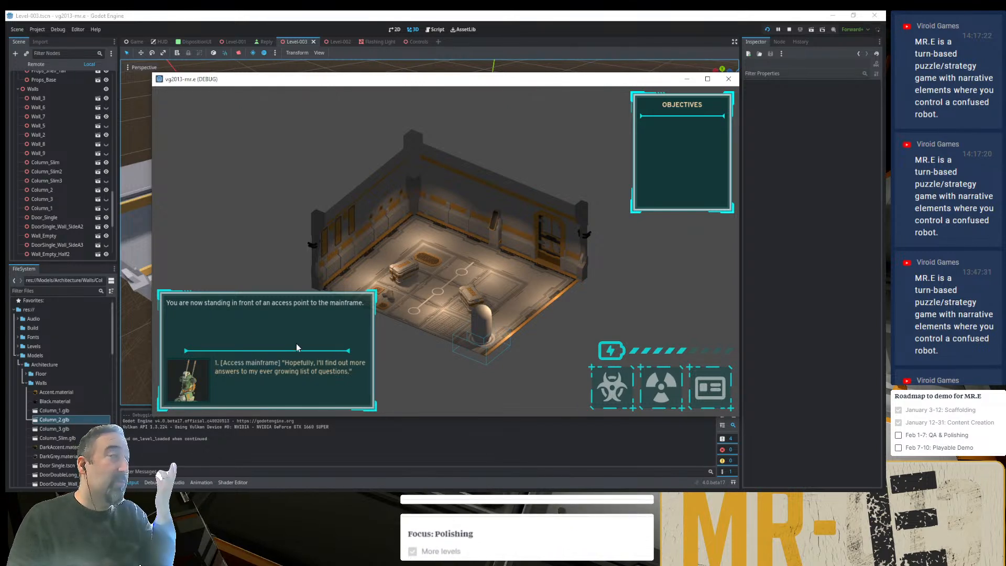
- Access the mainframe in the dialogue, read its full reply about the ship's current mission, and go back to the requests
{"action": "left_click", "coordinate": [310, 370]}
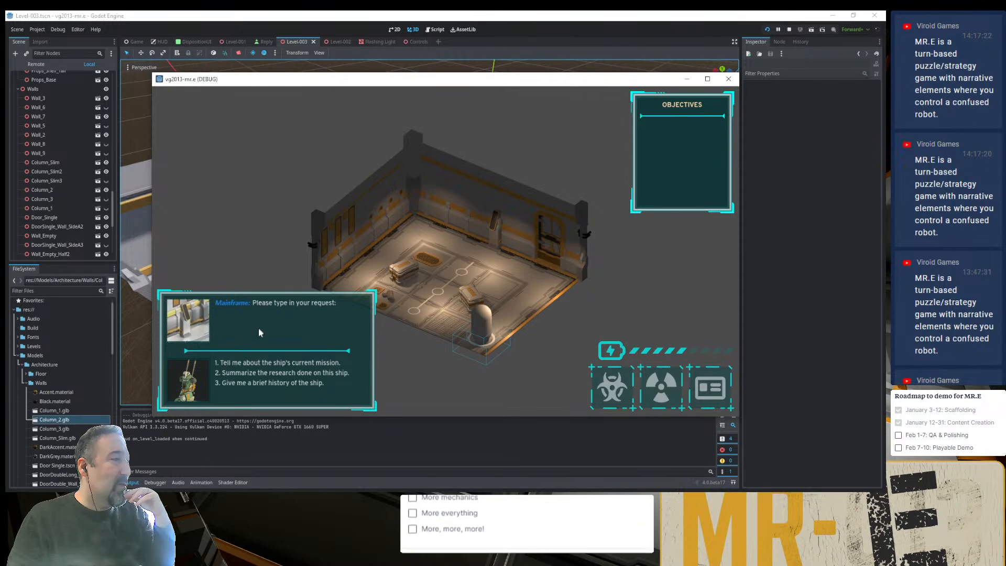
{"action": "left_click", "coordinate": [247, 365]}
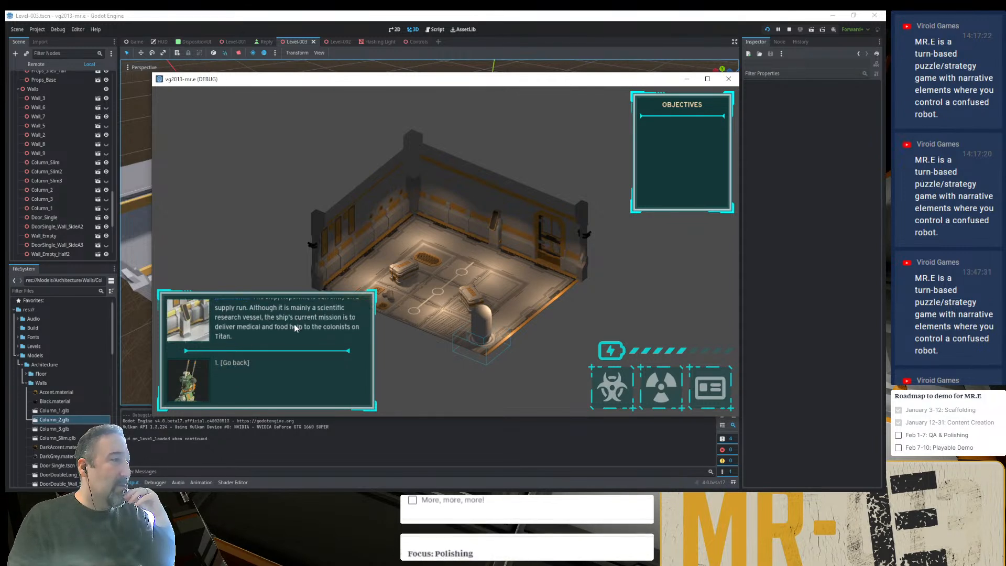
{"action": "scroll", "coordinate": [295, 328], "scroll_direction": "up", "scroll_amount": 1}
{"action": "scroll", "coordinate": [295, 330], "scroll_direction": "down", "scroll_amount": 1}
{"action": "scroll", "coordinate": [297, 331], "scroll_direction": "up", "scroll_amount": 1}
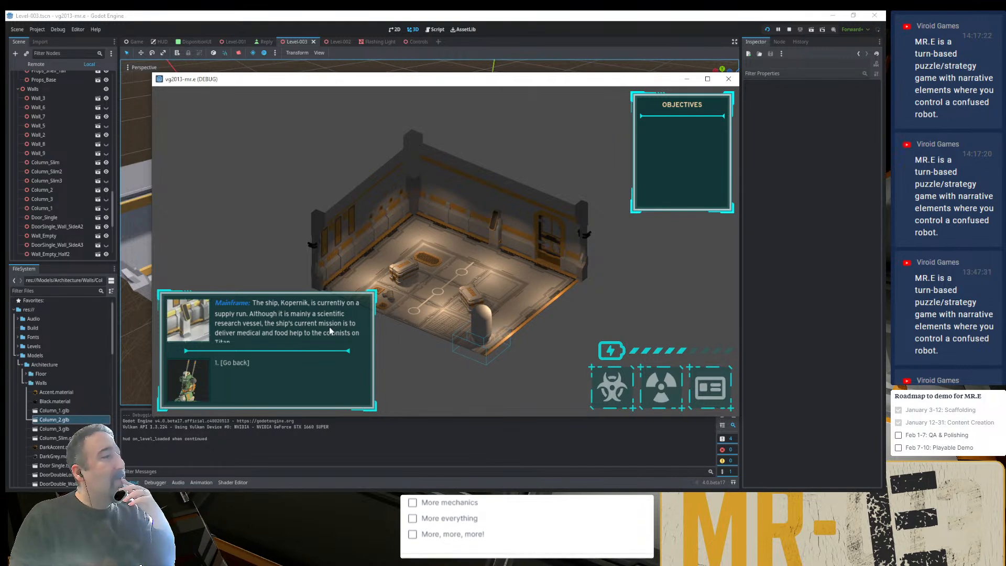
{"action": "scroll", "coordinate": [316, 325], "scroll_direction": "down", "scroll_amount": 1}
{"action": "scroll", "coordinate": [308, 327], "scroll_direction": "up", "scroll_amount": 1}
{"action": "scroll", "coordinate": [306, 328], "scroll_direction": "down", "scroll_amount": 1}
{"action": "scroll", "coordinate": [306, 328], "scroll_direction": "up", "scroll_amount": 1}
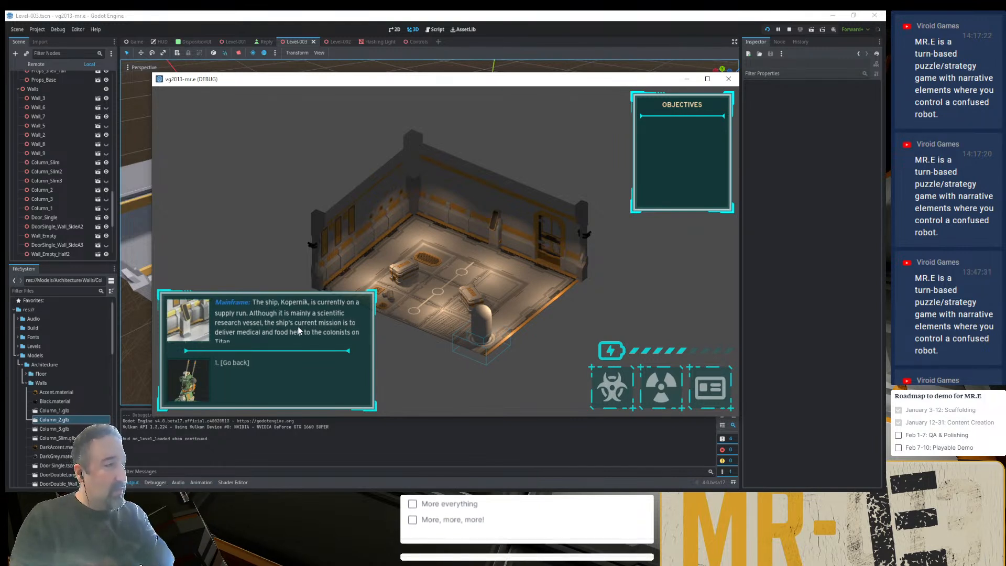
{"action": "scroll", "coordinate": [298, 330], "scroll_direction": "down", "scroll_amount": 1}
{"action": "left_click", "coordinate": [241, 360]}
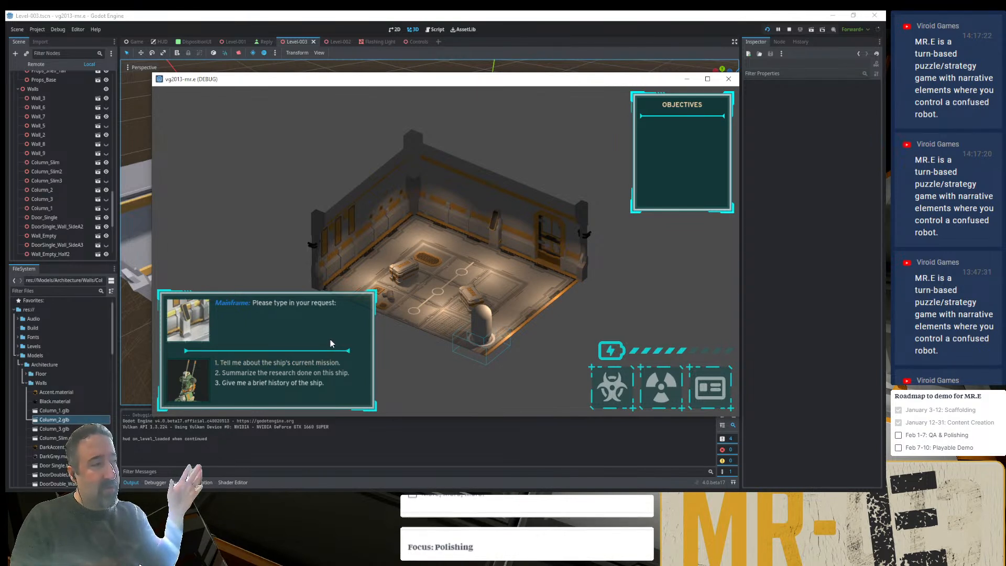
- Read the mainframe's replies on the research done on the ship and the ship's brief history through to the last entry
{"action": "left_click", "coordinate": [303, 373]}
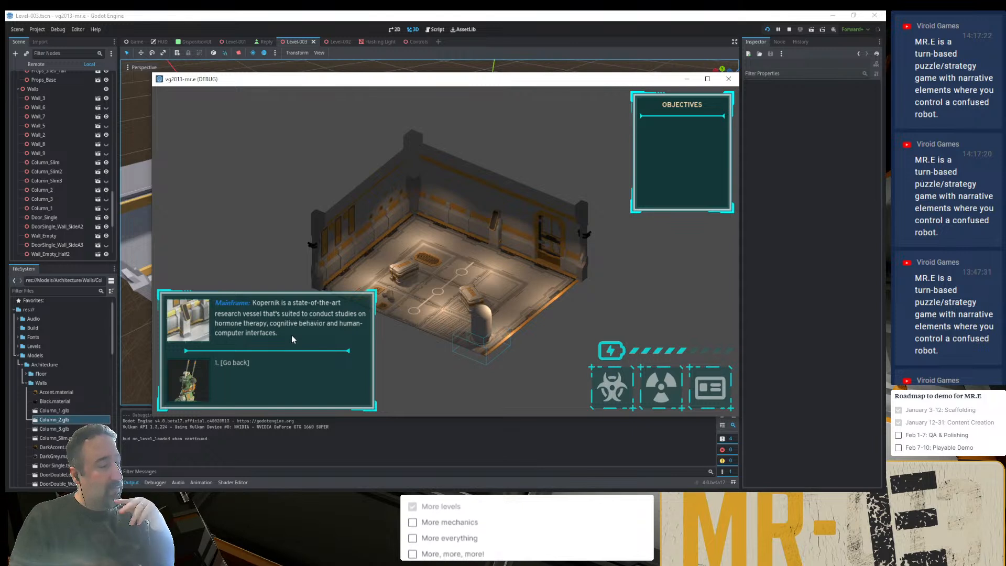
{"action": "left_click", "coordinate": [241, 362]}
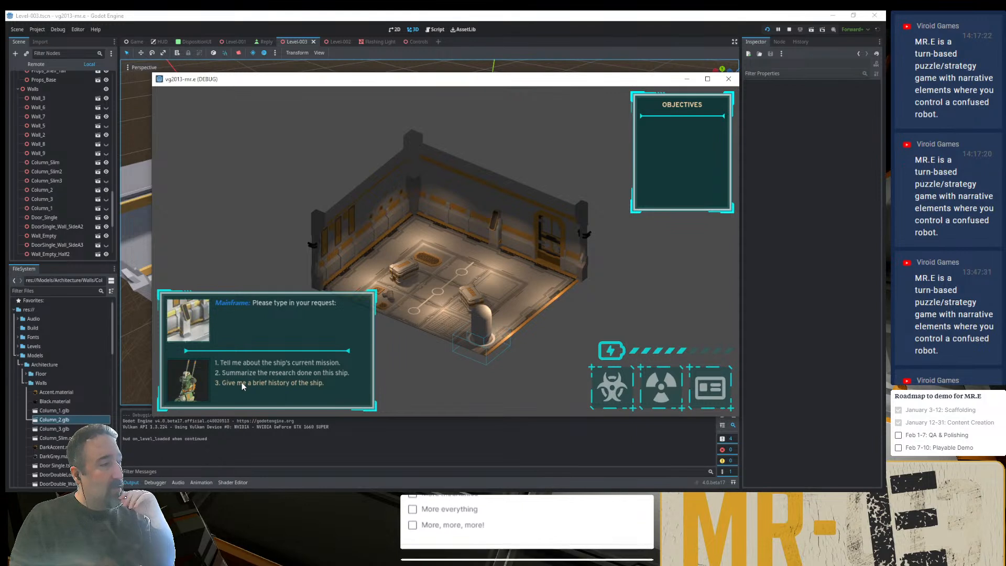
{"action": "left_click", "coordinate": [241, 382]}
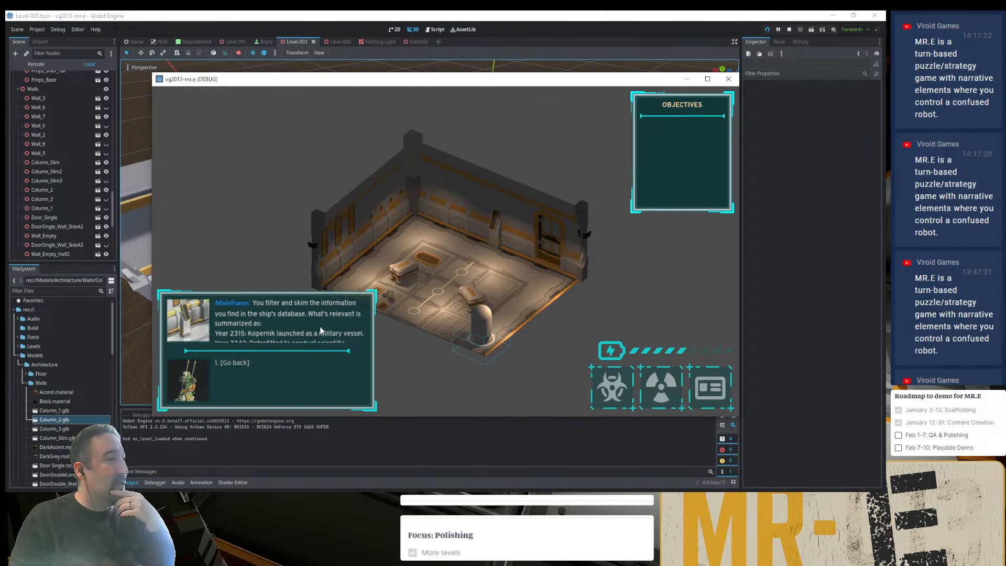
{"action": "scroll", "coordinate": [277, 320], "scroll_direction": "down", "scroll_amount": 1}
{"action": "scroll", "coordinate": [277, 319], "scroll_direction": "down", "scroll_amount": 4}
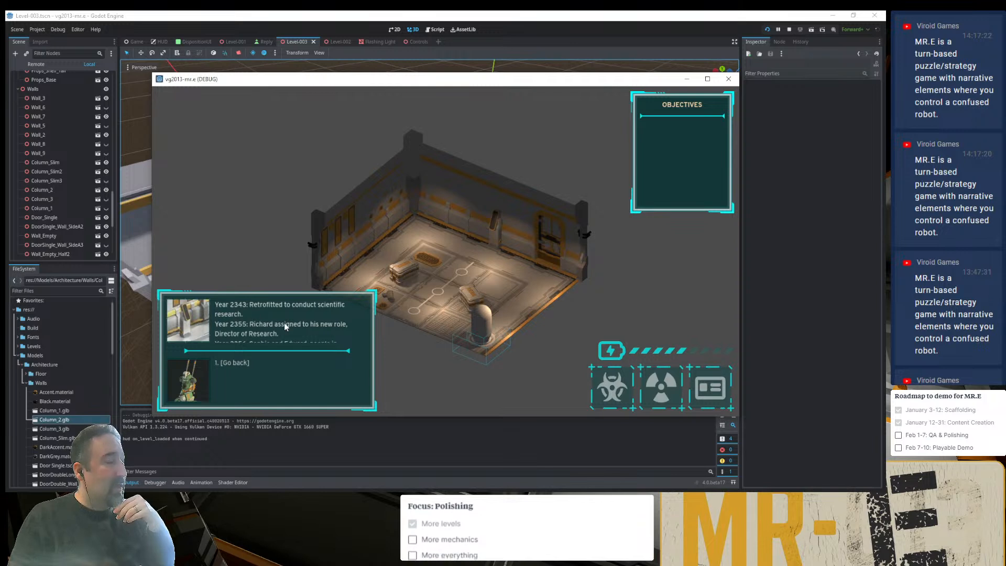
{"action": "scroll", "coordinate": [283, 322], "scroll_direction": "down", "scroll_amount": 3}
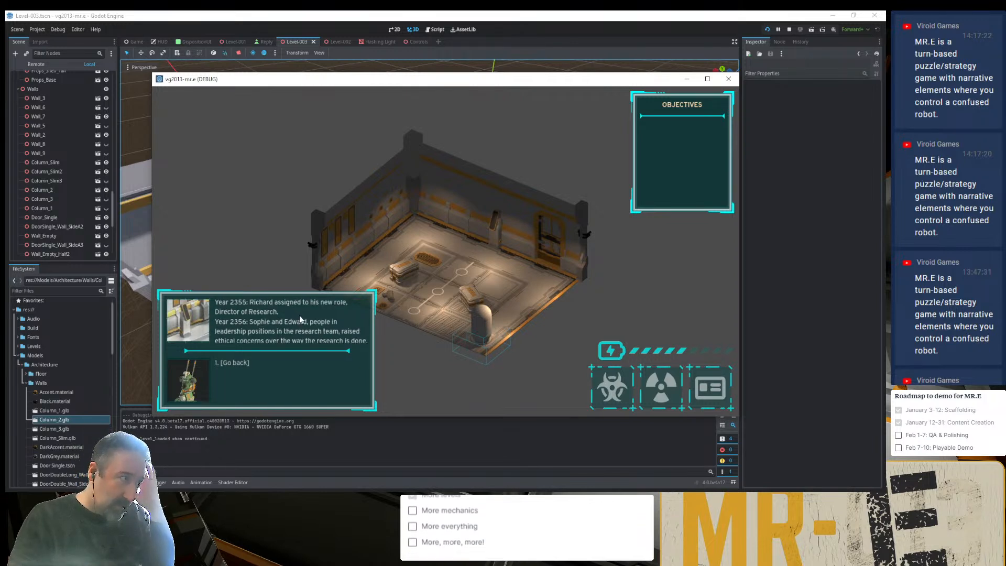
{"action": "scroll", "coordinate": [302, 321], "scroll_direction": "up", "scroll_amount": 1}
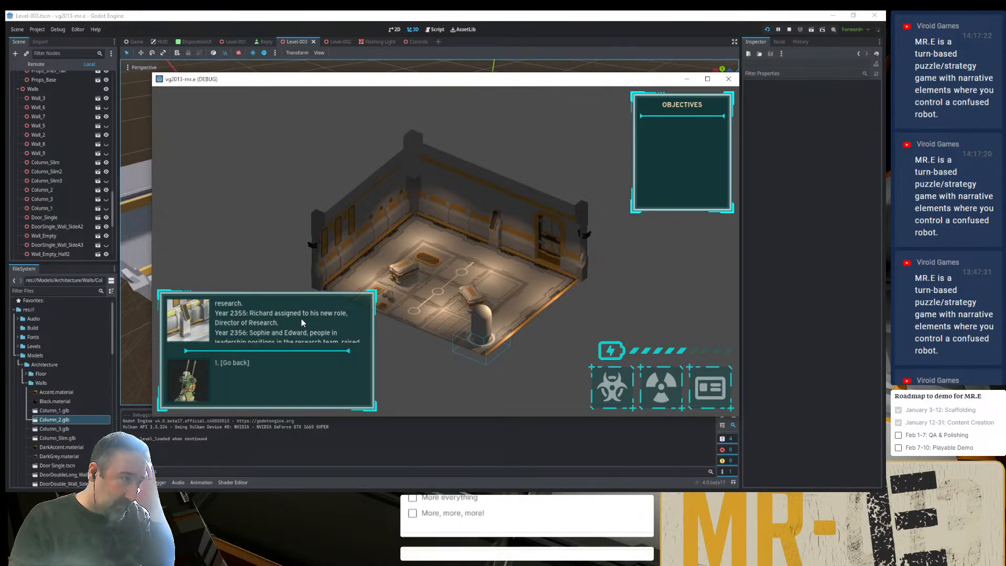
{"action": "scroll", "coordinate": [294, 330], "scroll_direction": "down", "scroll_amount": 1}
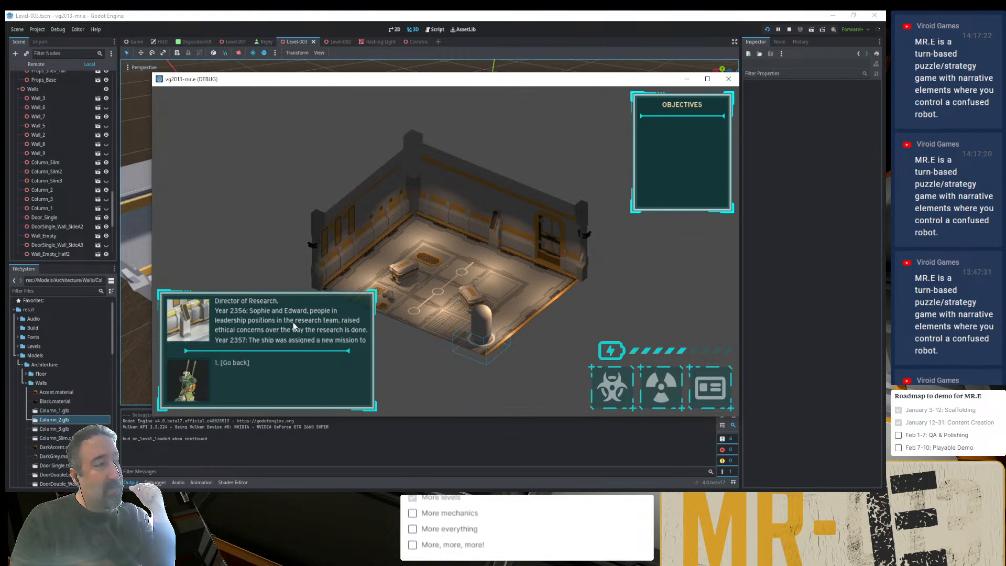
{"action": "scroll", "coordinate": [292, 323], "scroll_direction": "down", "scroll_amount": 4}
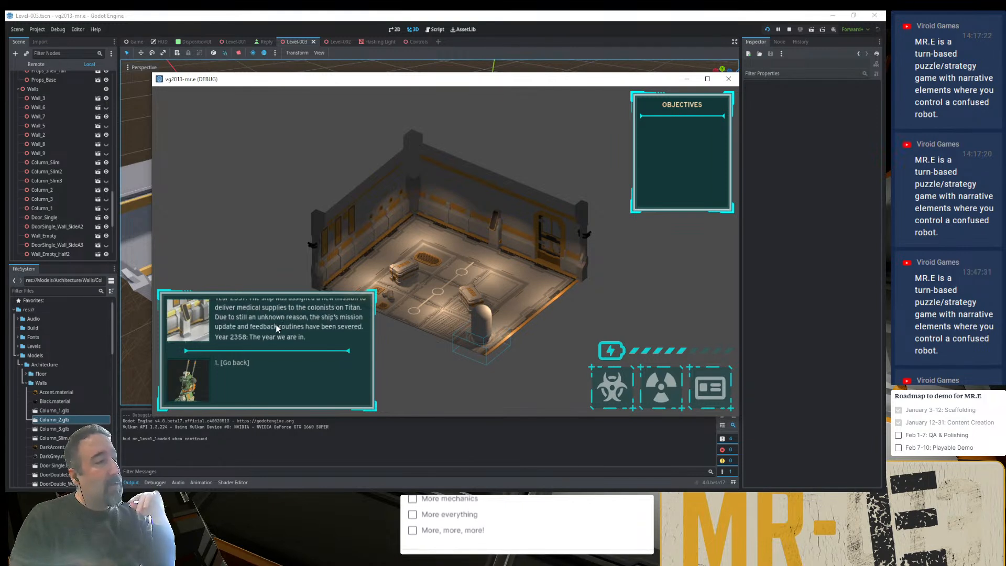
- Return to the mainframe's requests, ask who Ambius is, and question him through the reply about Sophie mentioning a robot with a human mind
{"action": "left_click", "coordinate": [244, 362]}
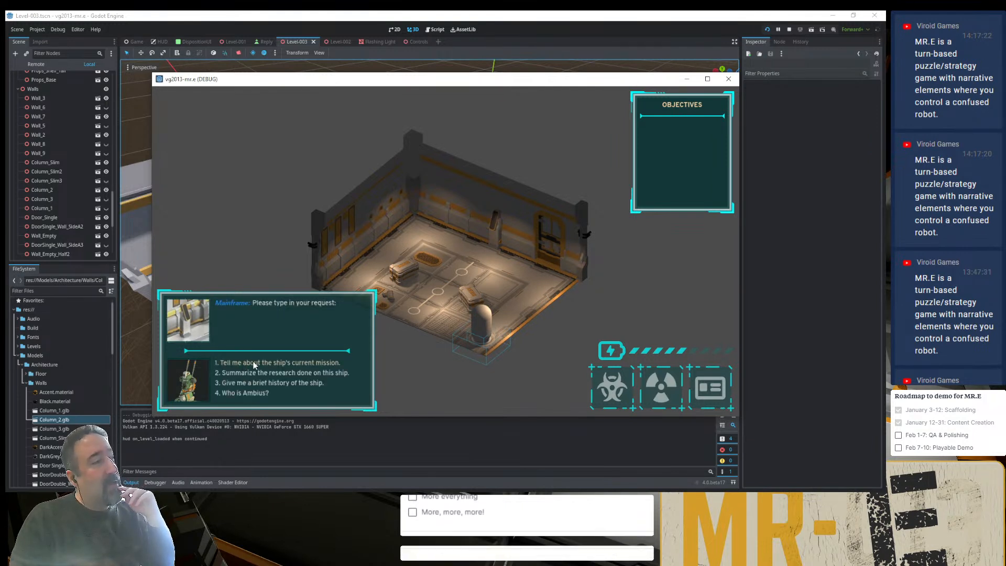
{"action": "left_click", "coordinate": [258, 394]}
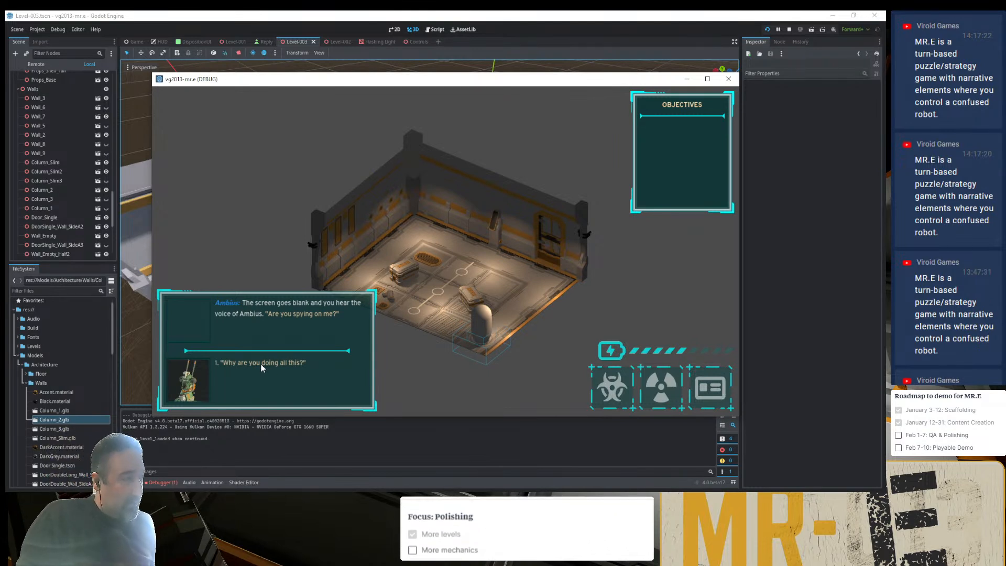
{"action": "left_click", "coordinate": [278, 364]}
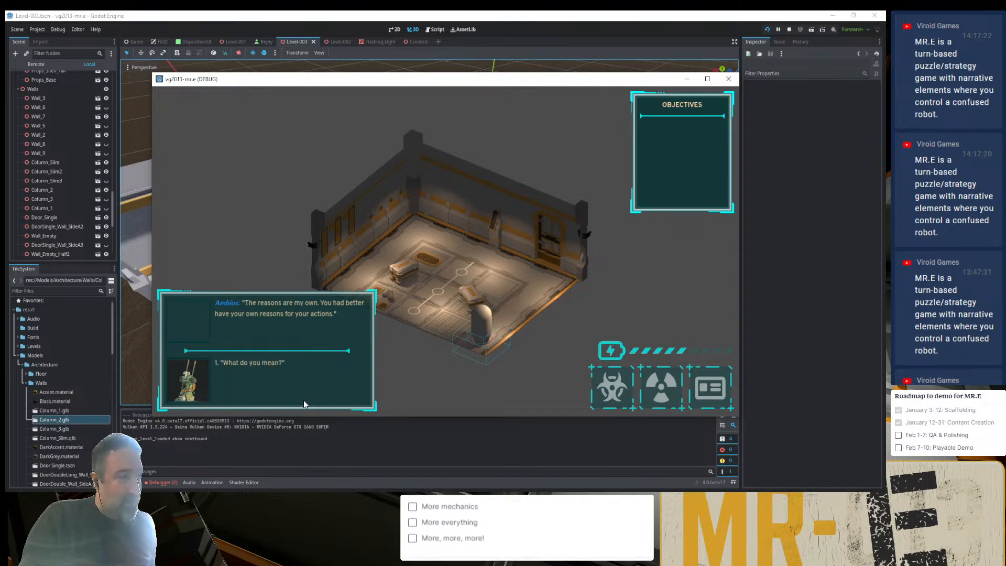
{"action": "left_click", "coordinate": [250, 363]}
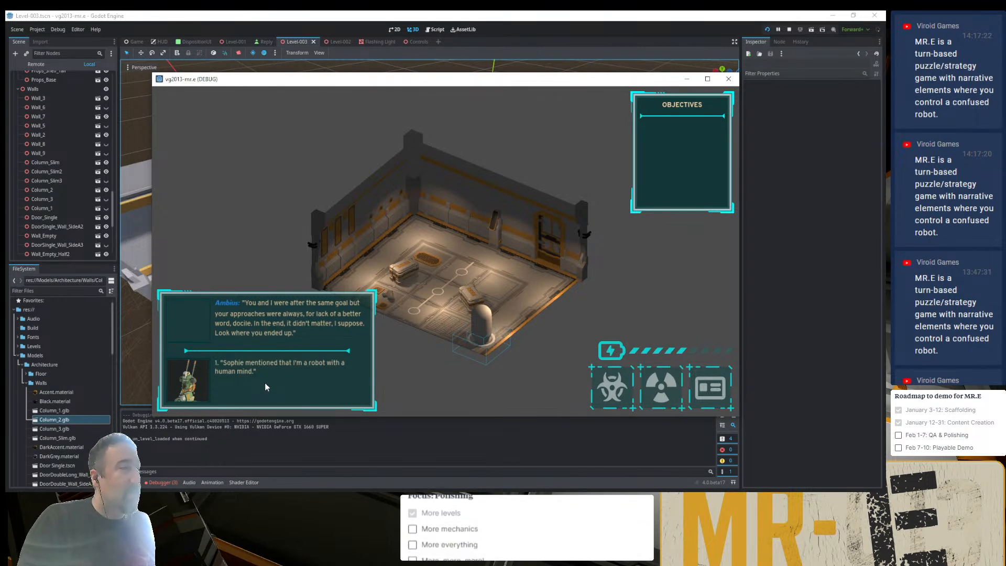
{"action": "left_click", "coordinate": [258, 363]}
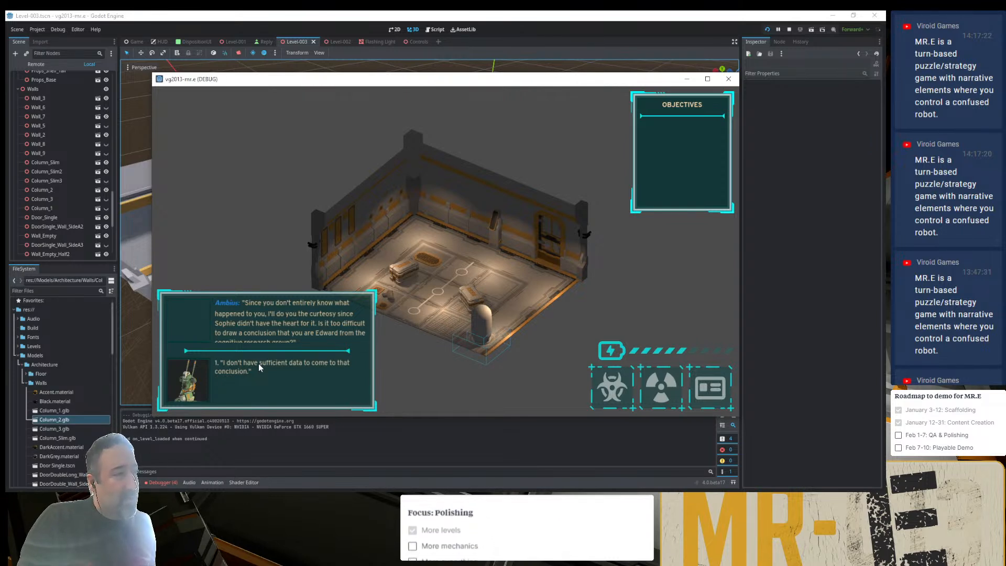
- Read Ambius's remaining replies in full, answer that there is insufficient data, and finish the dialogue with "I will stop you Ambius!"
{"action": "scroll", "coordinate": [336, 314], "scroll_direction": "down", "scroll_amount": 1}
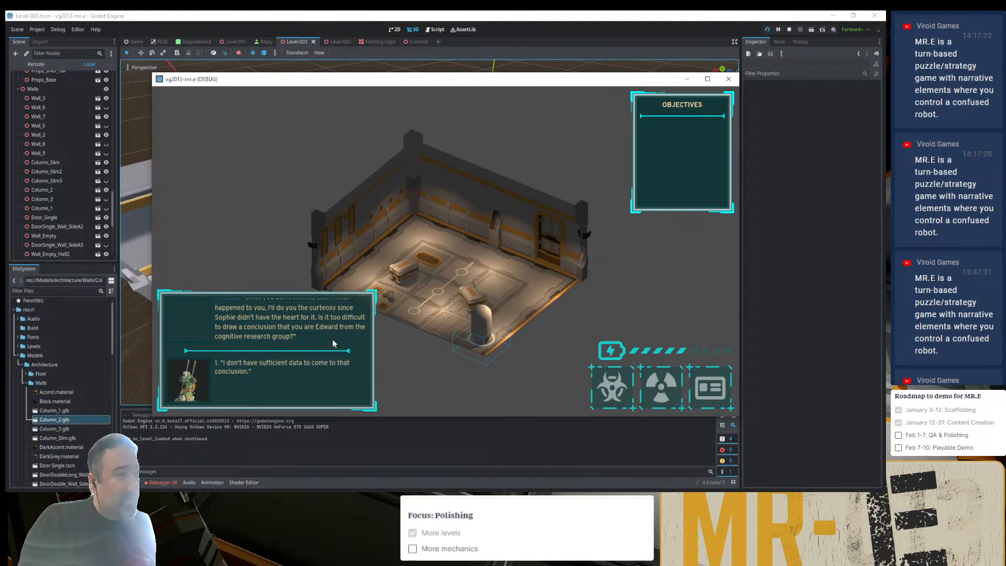
{"action": "left_click", "coordinate": [306, 369]}
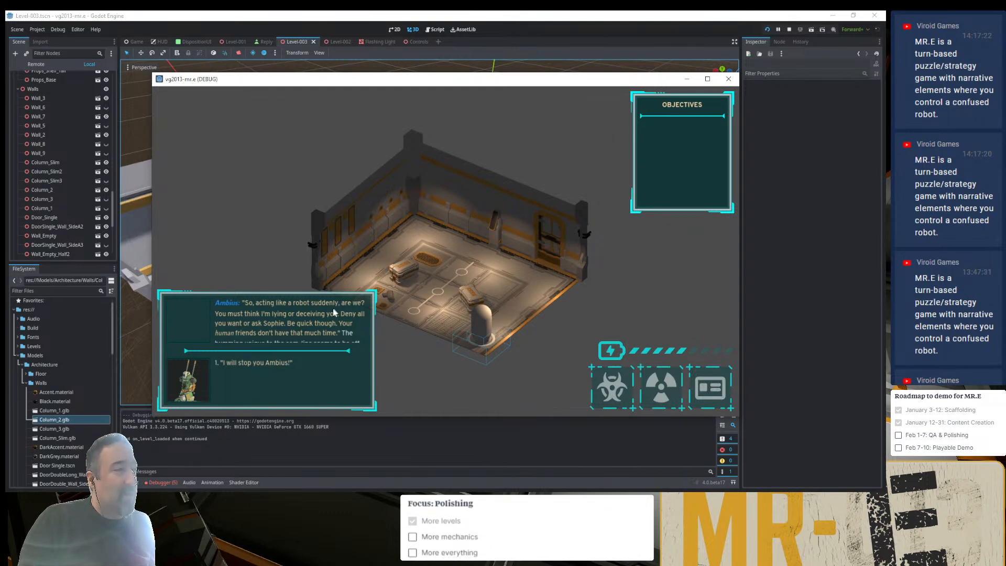
{"action": "scroll", "coordinate": [332, 308], "scroll_direction": "down", "scroll_amount": 2}
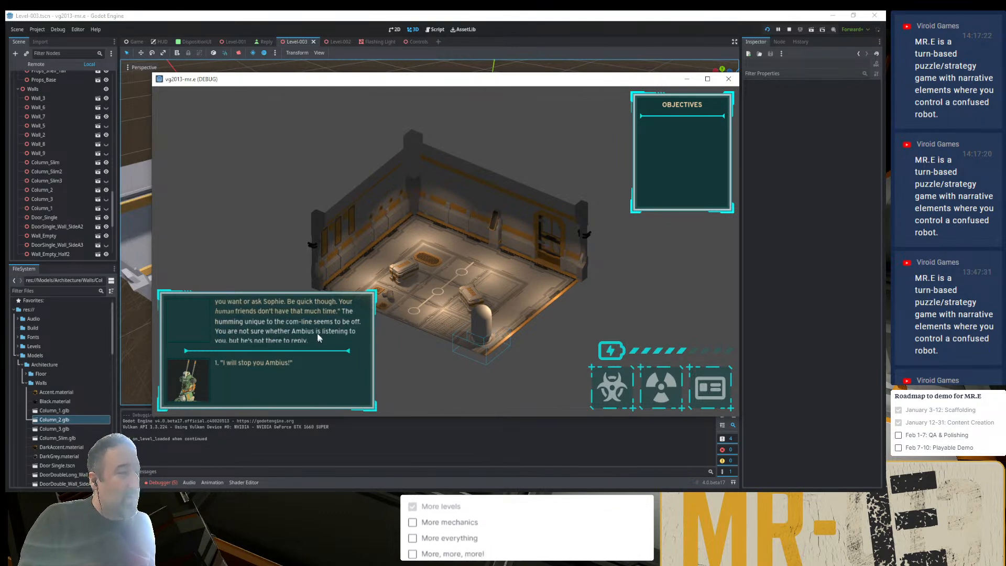
{"action": "scroll", "coordinate": [319, 326], "scroll_direction": "down", "scroll_amount": 1}
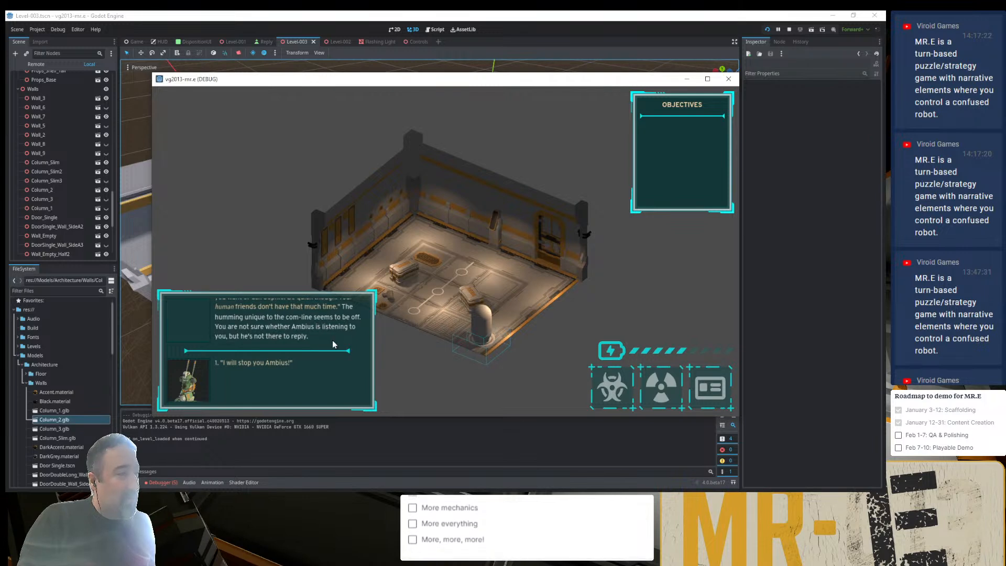
{"action": "left_click", "coordinate": [272, 363]}
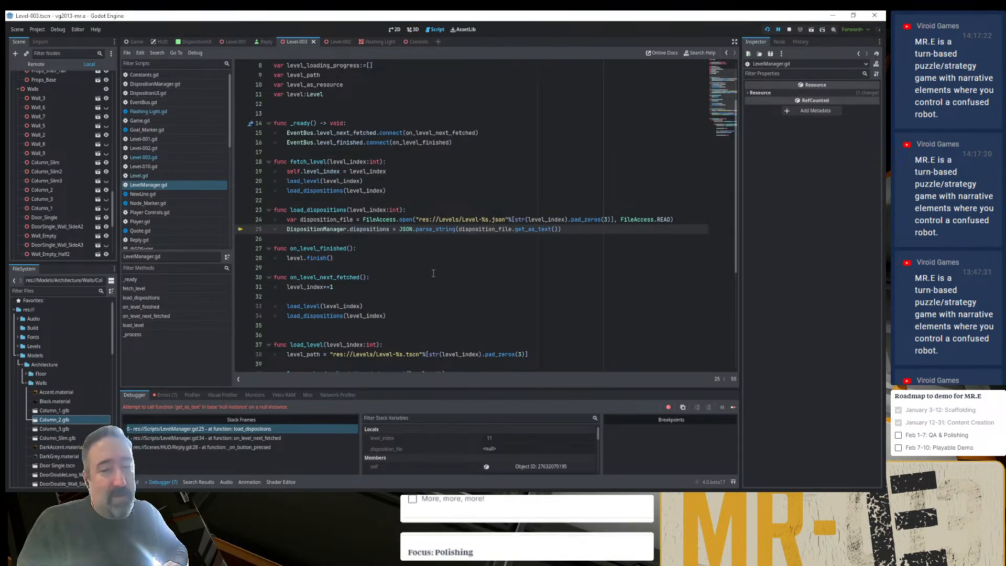